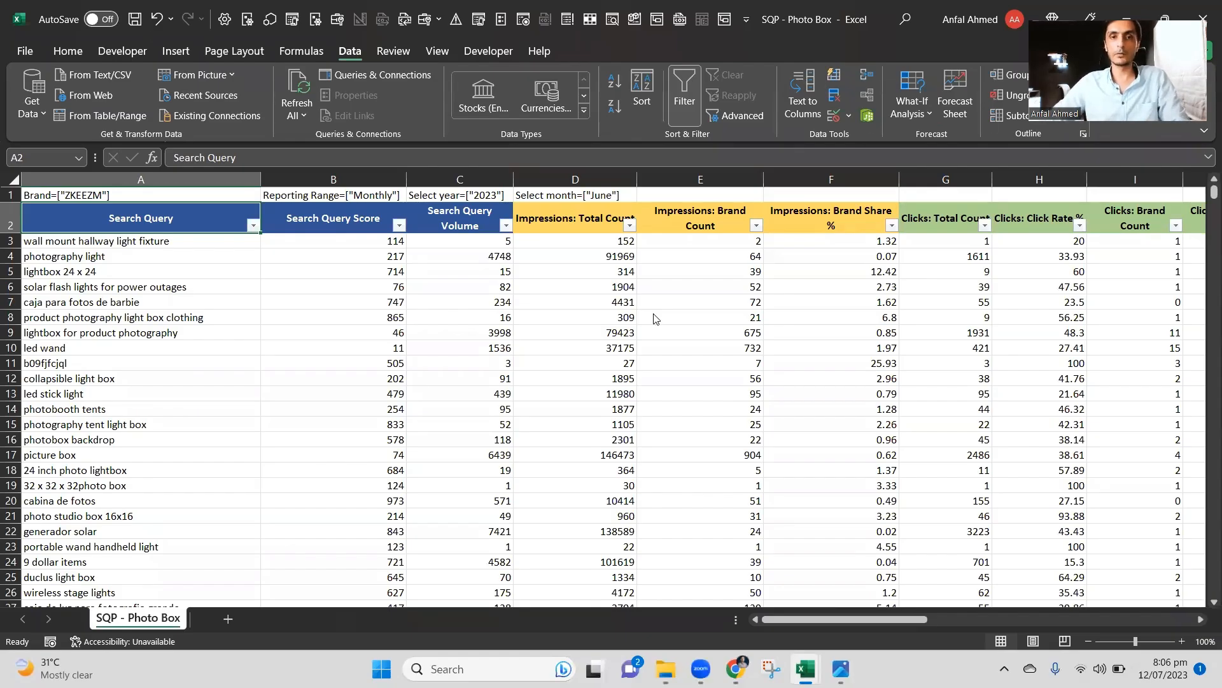
Switch to Chrome and open the Search Query Performance dashboard of Brand Analytics in Seller Central.
{"action": "key", "text": "alt+Tab"}
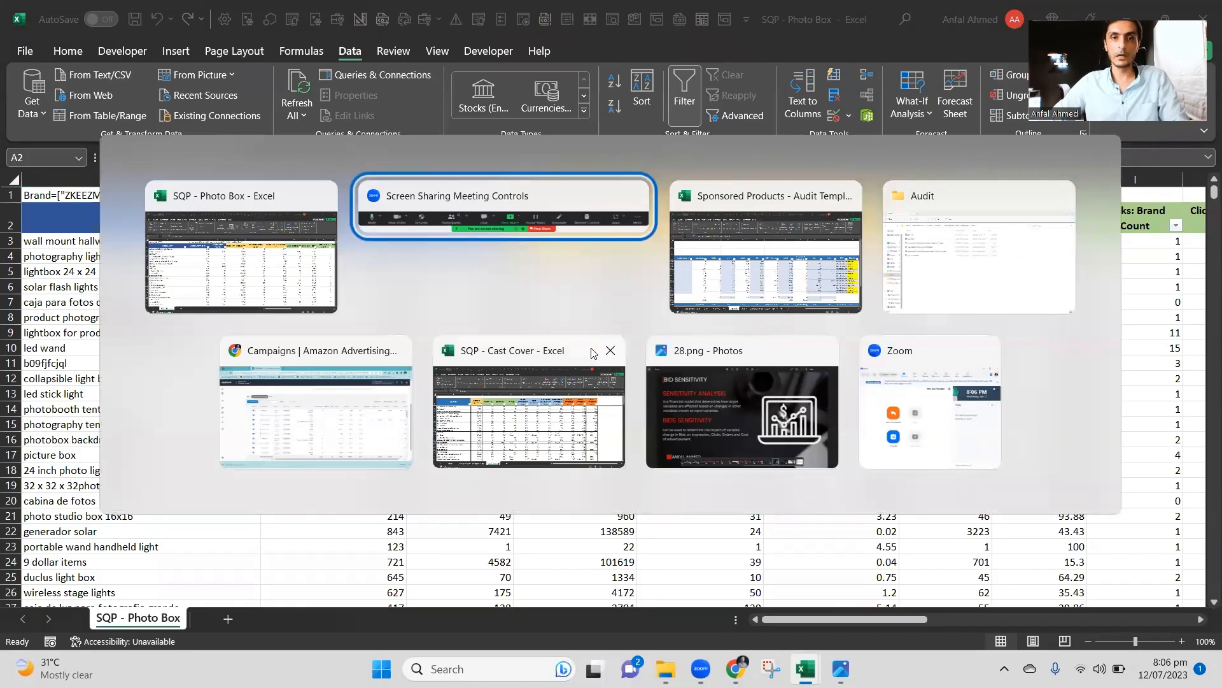
{"action": "key", "text": "Tab"}
{"action": "left_click", "coordinate": [293, 347]}
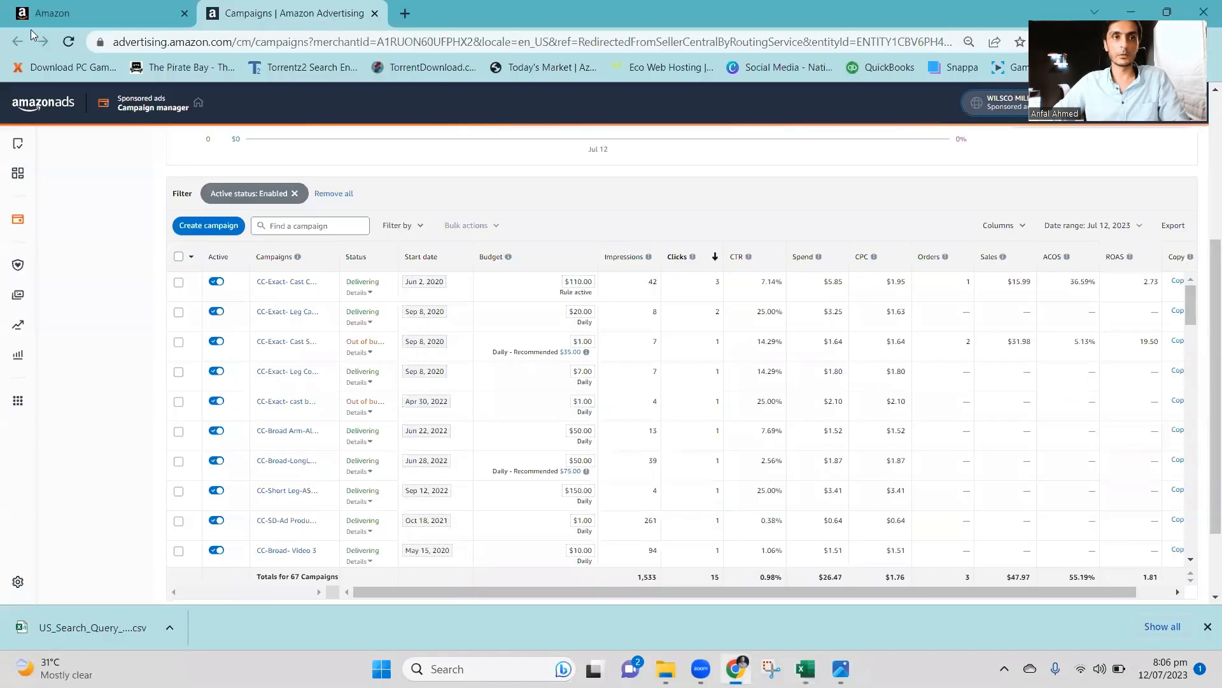
{"action": "left_click", "coordinate": [51, 13]}
{"action": "left_click", "coordinate": [24, 102]}
{"action": "mouse_move", "coordinate": [55, 382]}
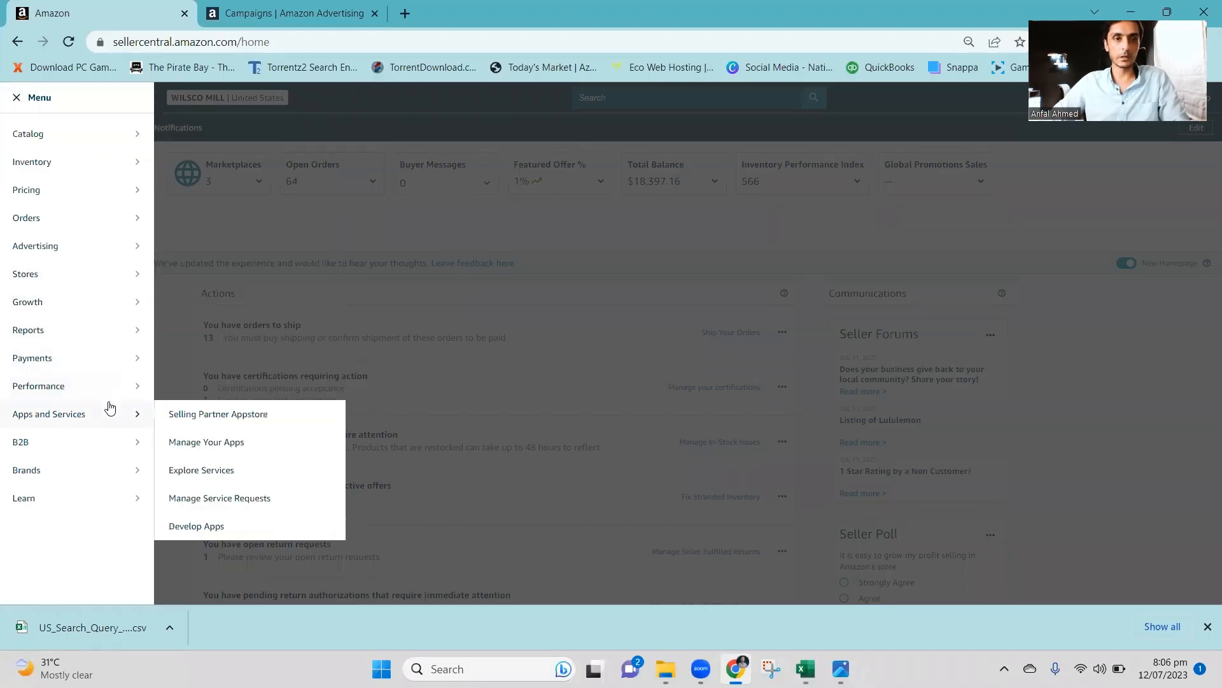
{"action": "mouse_move", "coordinate": [112, 469]}
{"action": "left_click", "coordinate": [198, 362]}
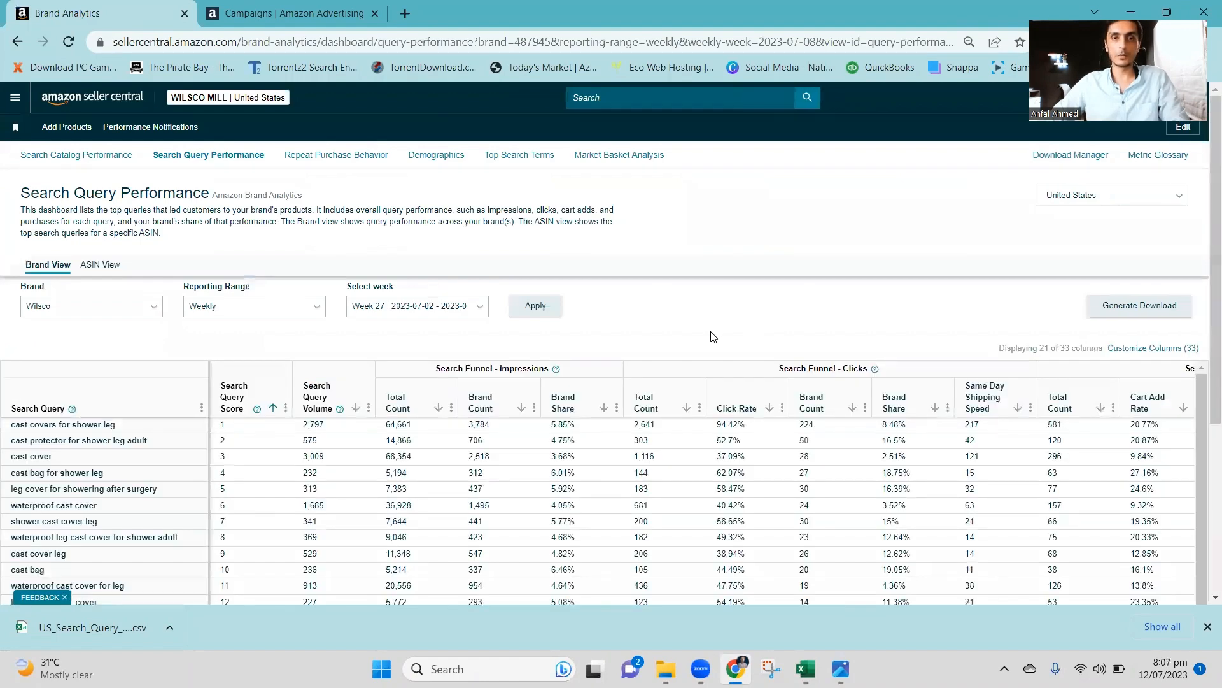
Return to the SQP - Photo Box workbook in Excel and examine the total impressions count of the first search queries.
{"action": "key", "text": "alt+Tab"}
{"action": "key", "text": "alt+Tab"}
{"action": "key", "text": "alt+Tab"}
{"action": "key", "text": "alt+Tab"}
{"action": "key", "text": "alt+Tab"}
{"action": "key", "text": "alt+Tab"}
{"action": "key", "text": "alt+Tab"}
{"action": "key", "text": "alt+Tab"}
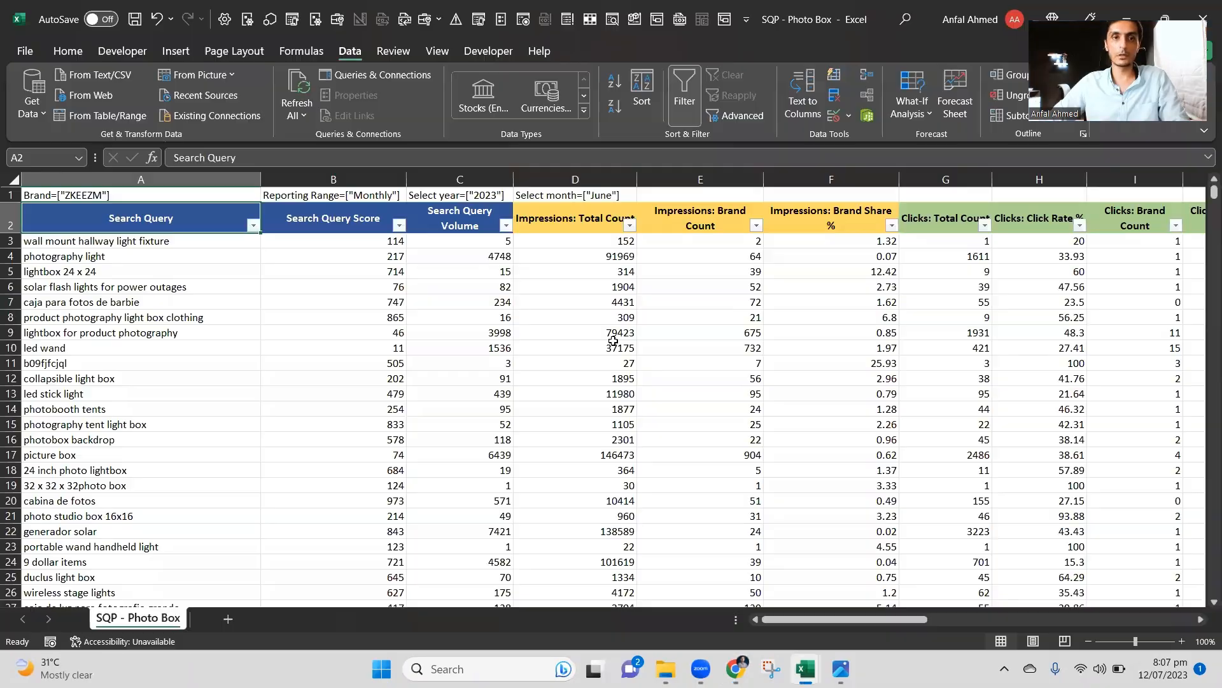
{"action": "left_click", "coordinate": [548, 327]}
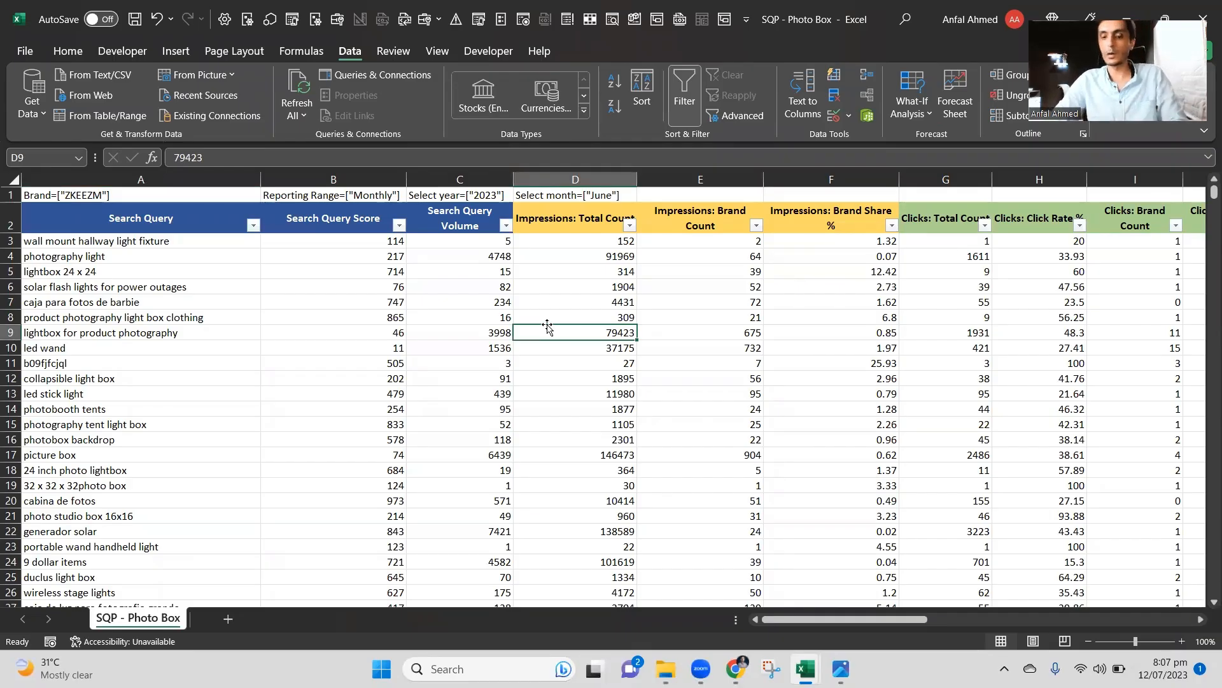
{"action": "key", "text": "Up"}
{"action": "key", "text": "Up"}
{"action": "key", "text": "Up"}
{"action": "key", "text": "Up"}
{"action": "key", "text": "Up"}
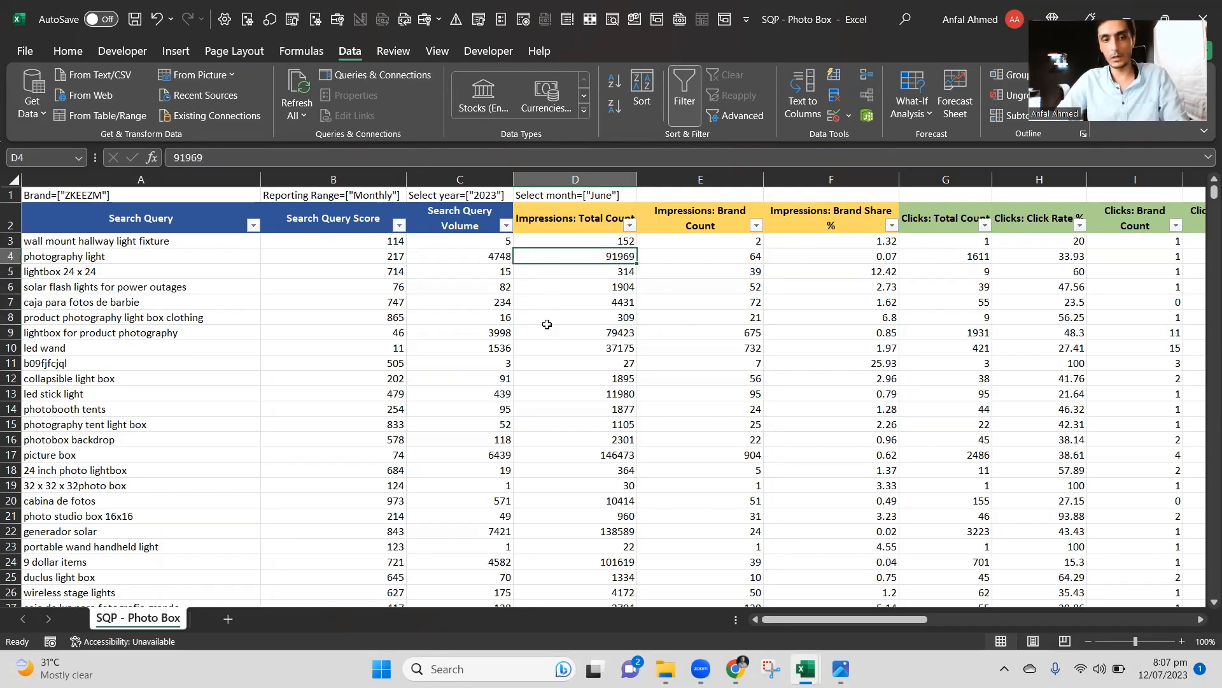
Check the dashboard in Chrome, then review the workbook's column headers from Search Query Volume through Clicks: Brand Share %.
{"action": "key", "text": "alt+Tab"}
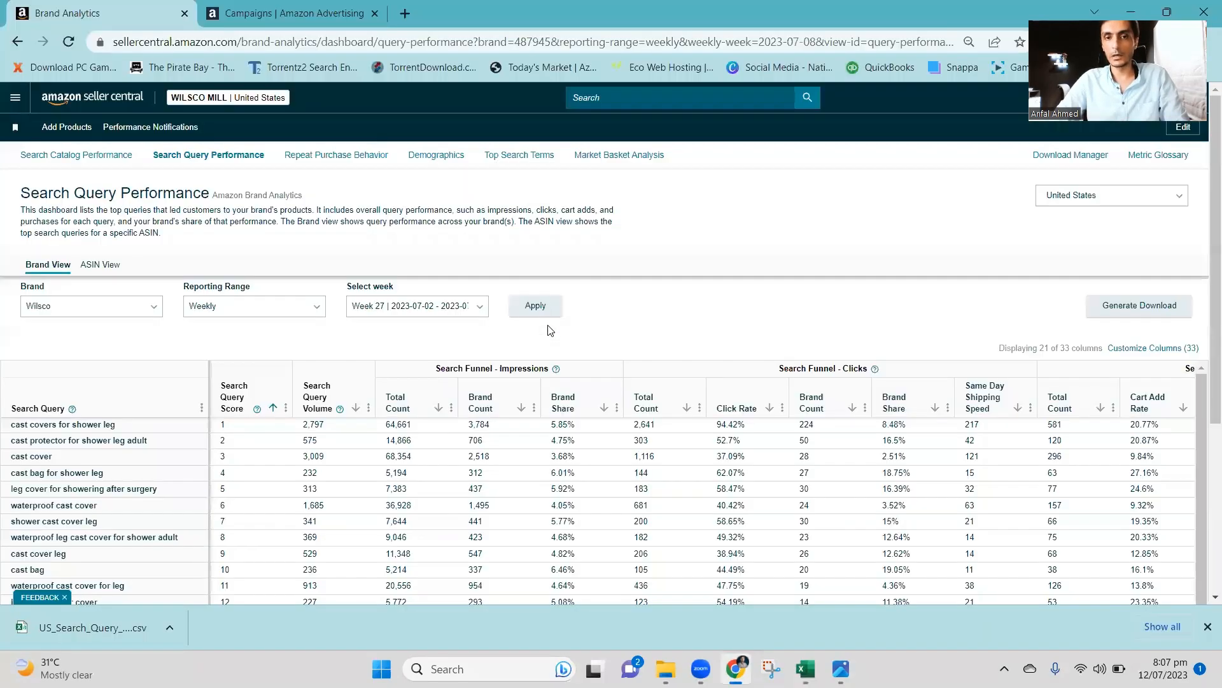
{"action": "key", "text": "alt+Tab"}
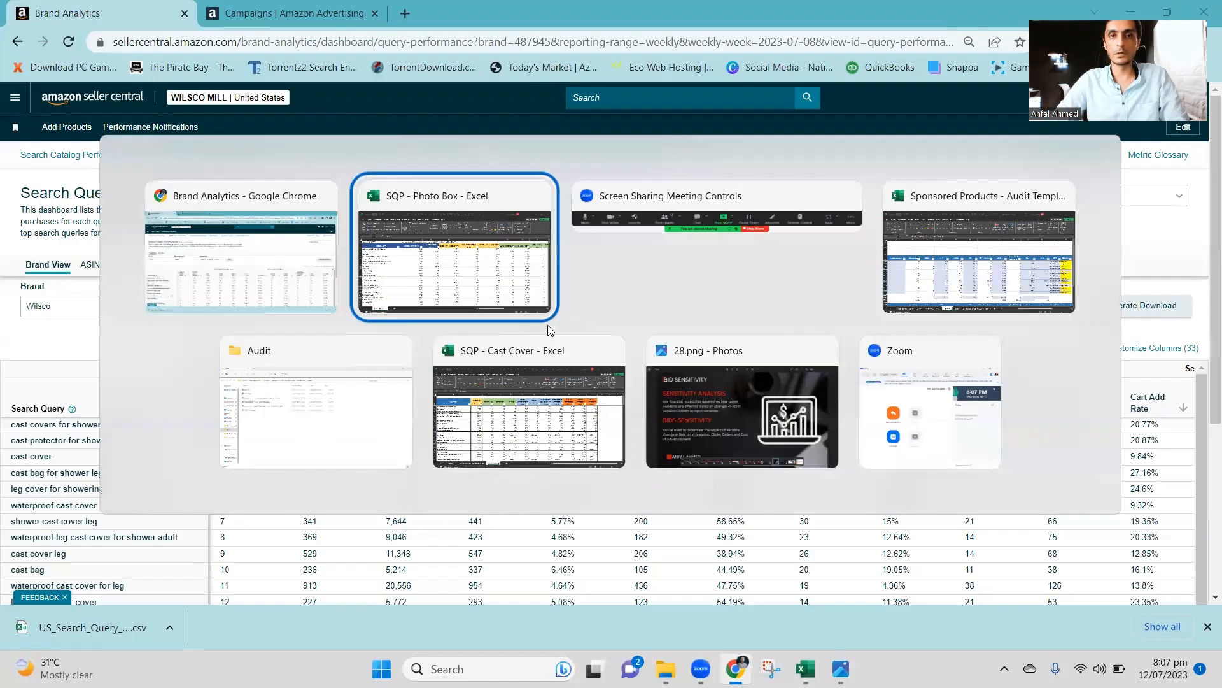
{"action": "key", "text": "Up"}
{"action": "key", "text": "Up"}
{"action": "key", "text": "Up"}
{"action": "key", "text": "Left"}
{"action": "key", "text": "Left"}
{"action": "key", "text": "Left"}
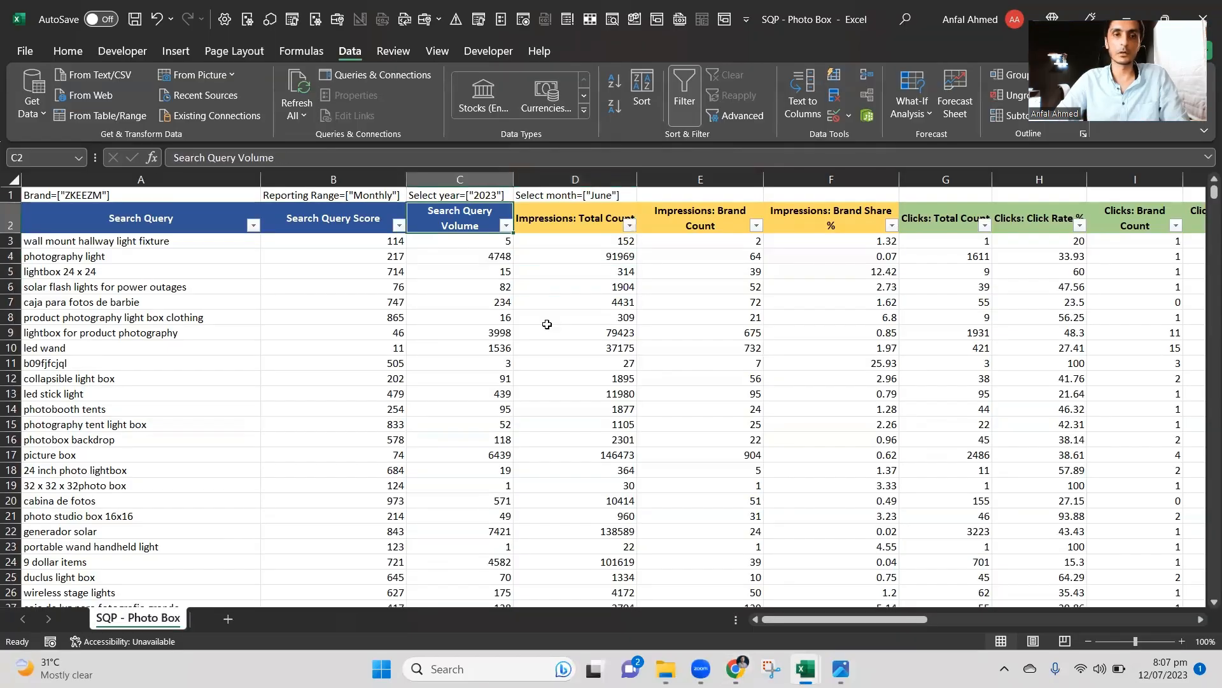
{"action": "key", "text": "Right"}
{"action": "key", "text": "Right"}
{"action": "key", "text": "Right"}
{"action": "key", "text": "Right"}
{"action": "key", "text": "Right"}
{"action": "key", "text": "Right"}
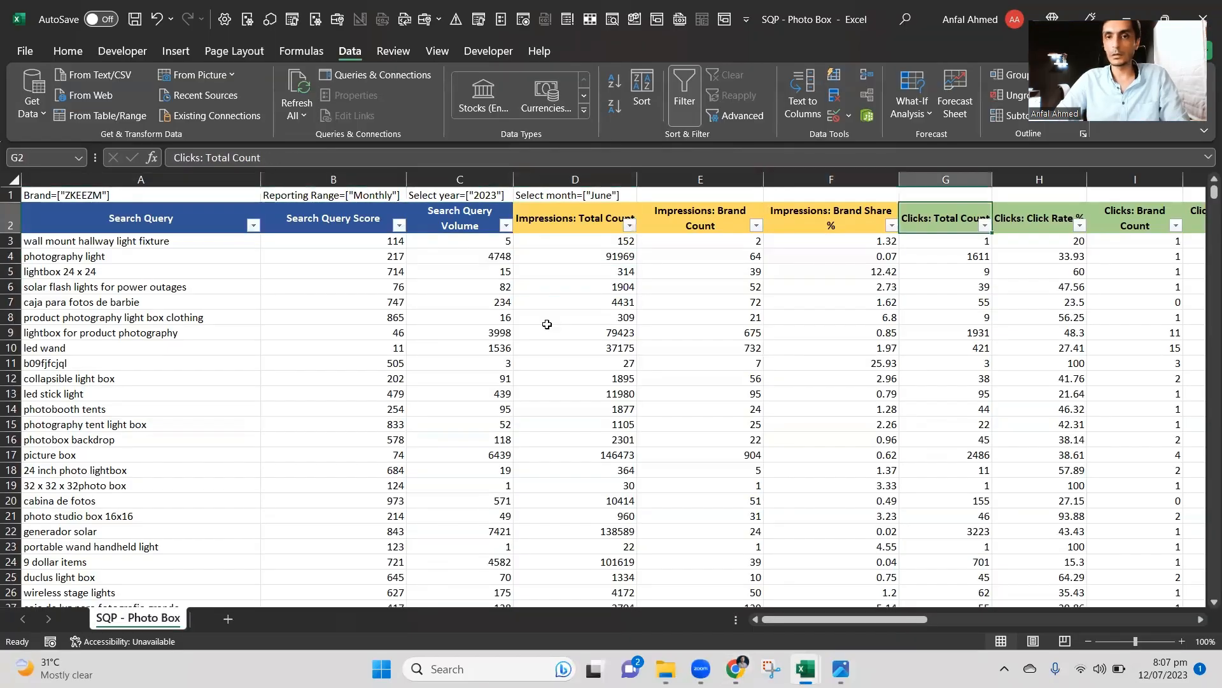
{"action": "key", "text": "Right"}
{"action": "key", "text": "Right"}
{"action": "key", "text": "Right"}
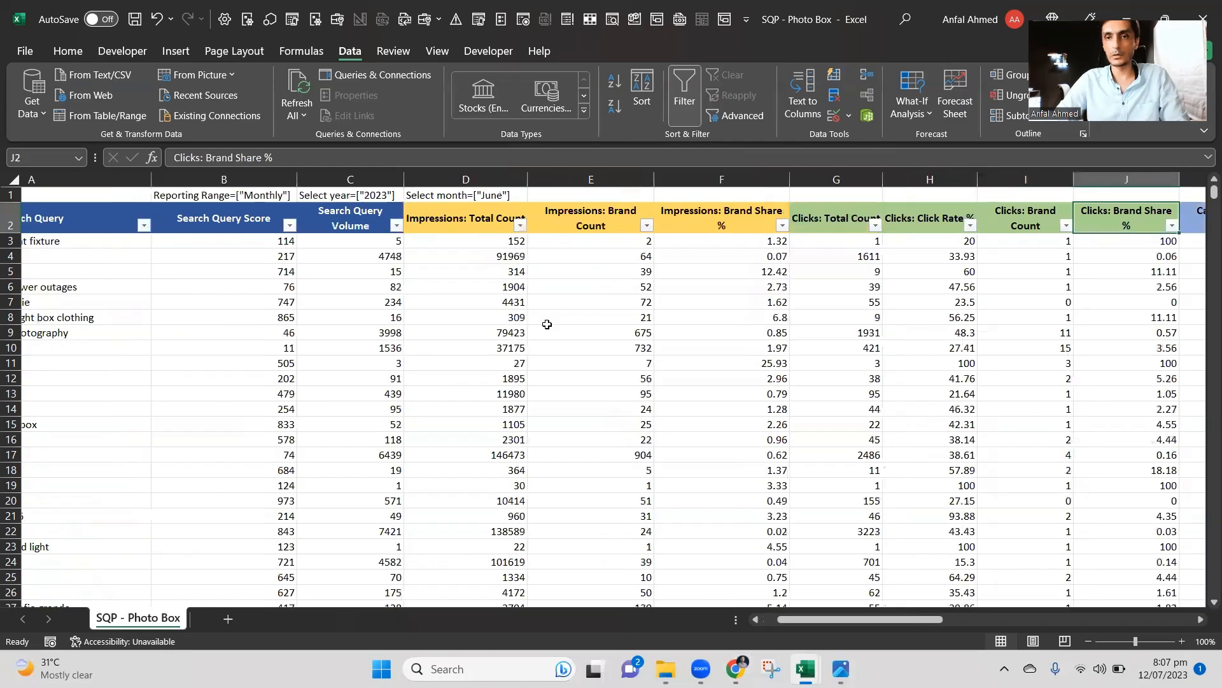
Review the impressions and search volume headers again, ending on the Search Query header in A2.
{"action": "key", "text": "Left"}
{"action": "key", "text": "Left"}
{"action": "key", "text": "Left"}
{"action": "key", "text": "Left"}
{"action": "key", "text": "Left"}
{"action": "key", "text": "Left"}
{"action": "key", "text": "Left"}
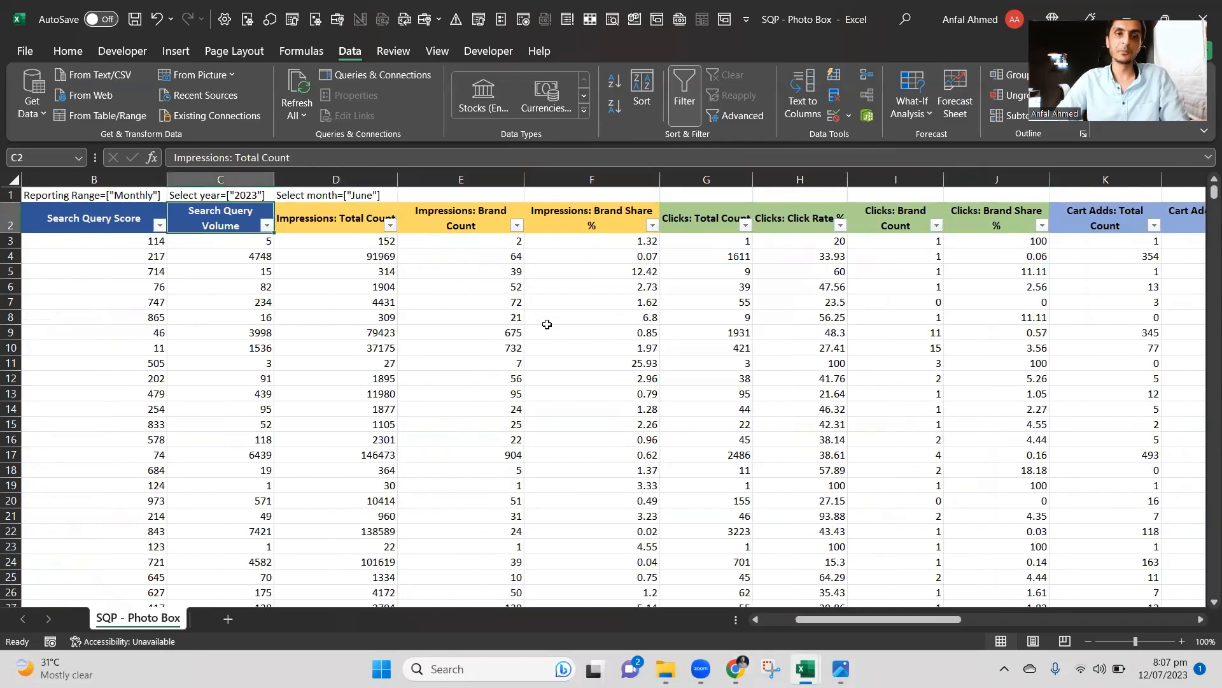
{"action": "key", "text": "Right"}
{"action": "key", "text": "Right"}
{"action": "key", "text": "Right"}
{"action": "key", "text": "Right"}
{"action": "key", "text": "Left"}
{"action": "key", "text": "Left"}
{"action": "key", "text": "Left"}
{"action": "key", "text": "Left"}
{"action": "key", "text": "Left"}
{"action": "key", "text": "Left"}
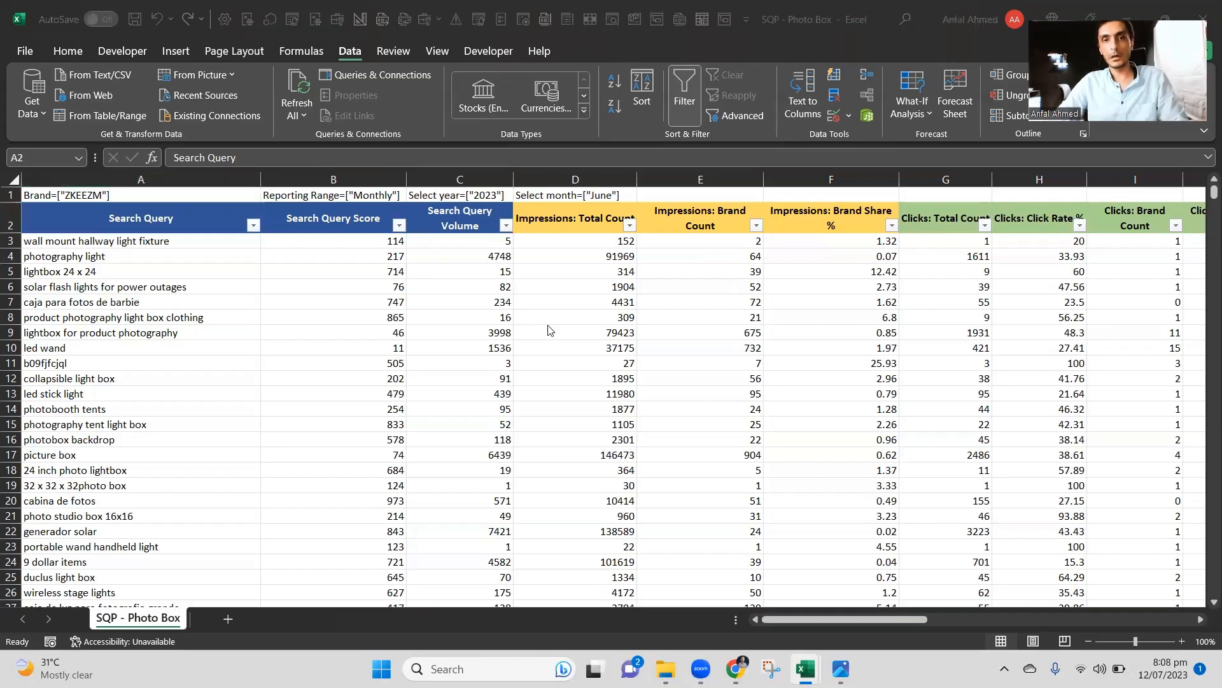
Switch to the Sponsored Products audit workbook and examine row 2615 of the Duplicates sheet from Remarks back to CTR.
{"action": "key", "text": "alt+Tab"}
{"action": "key", "text": "alt+Tab"}
{"action": "key", "text": "alt+Tab"}
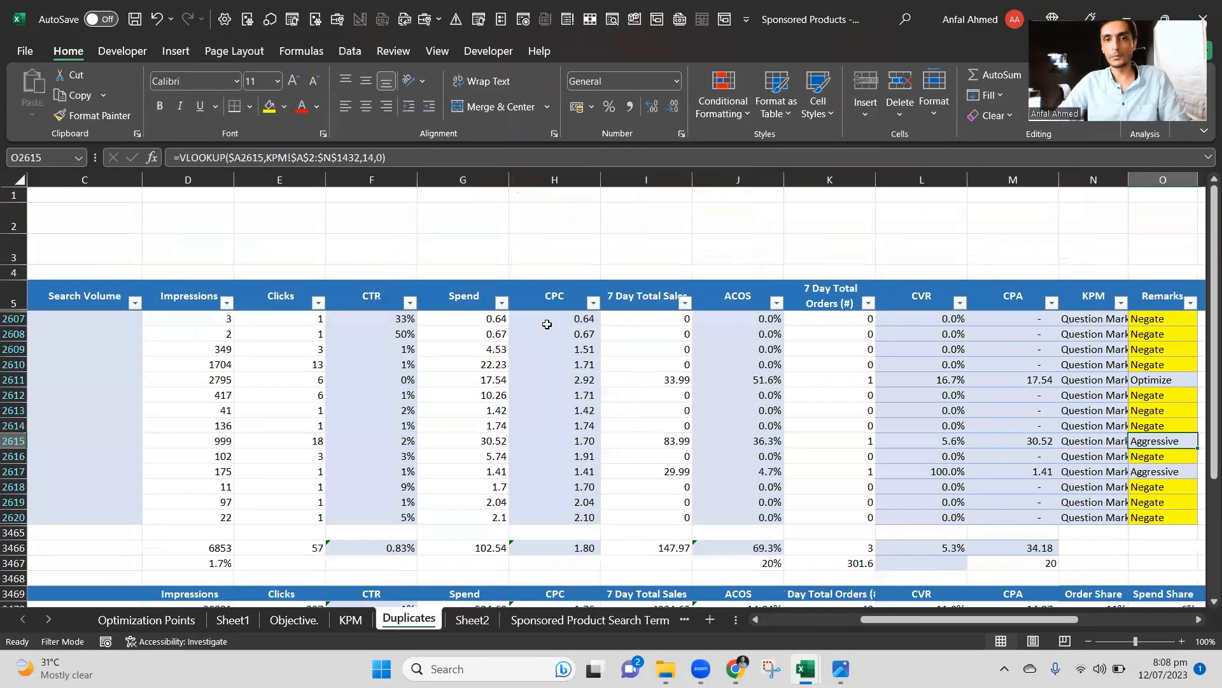
{"action": "scroll", "coordinate": [549, 326], "scroll_direction": "right", "scroll_amount": 5}
{"action": "key", "text": "Left"}
{"action": "key", "text": "Left"}
{"action": "key", "text": "Left"}
{"action": "key", "text": "Left"}
{"action": "key", "text": "Left"}
{"action": "key", "text": "Left"}
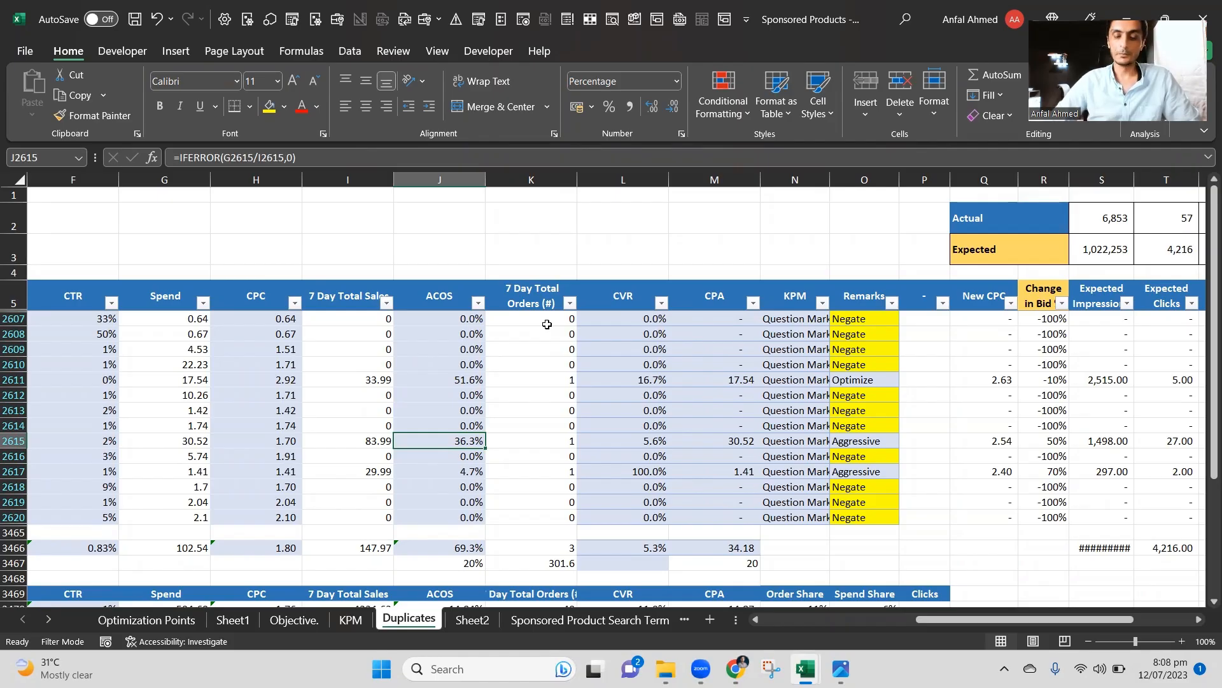
{"action": "key", "text": "Left"}
{"action": "key", "text": "Left"}
{"action": "key", "text": "Left"}
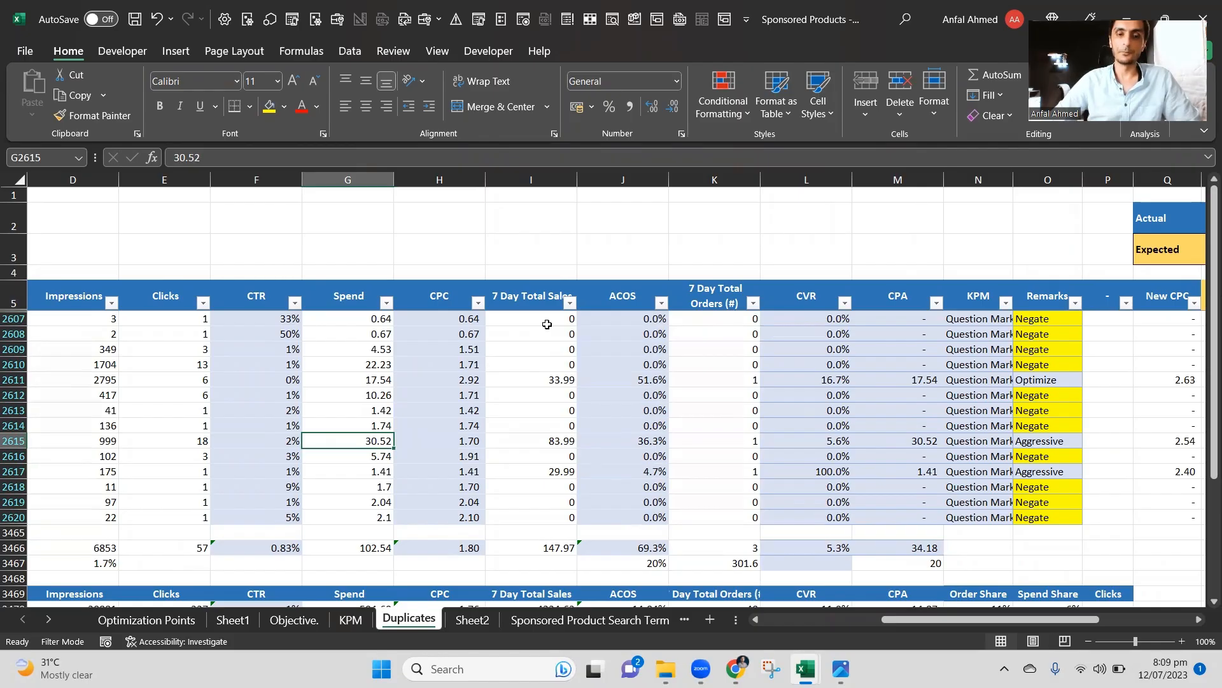
{"action": "key", "text": "Left"}
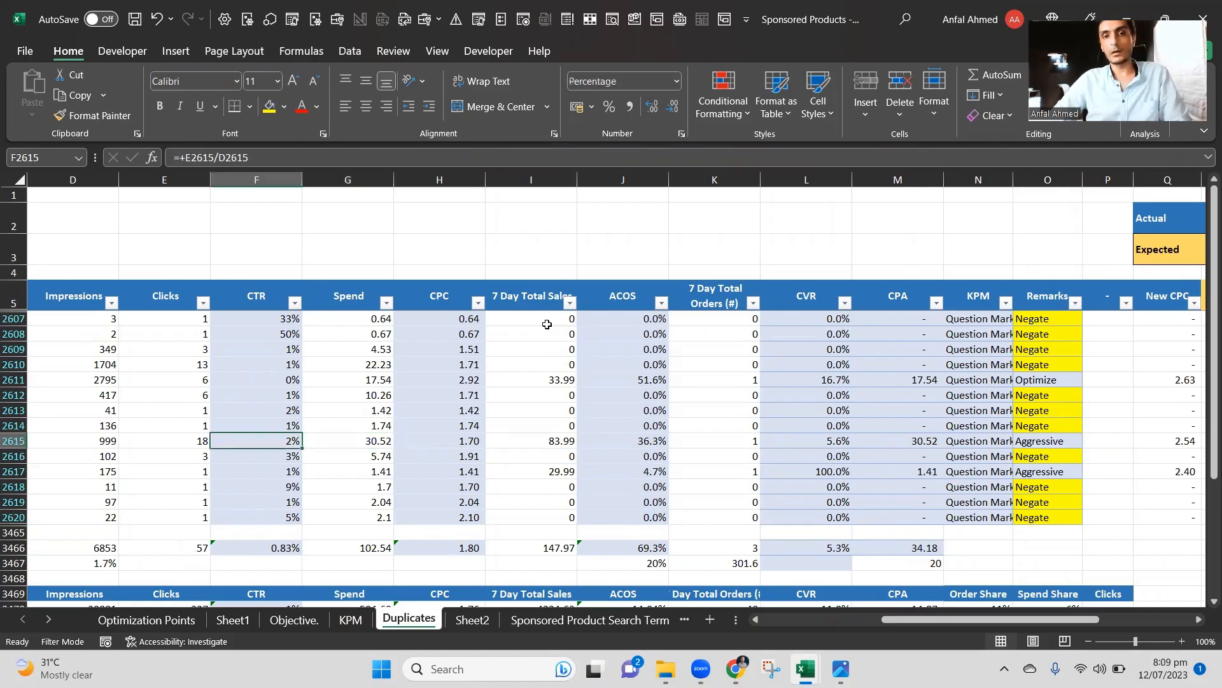
Examine the CTR values of the search term rows between 2611 and 2618.
{"action": "key", "text": "Up"}
{"action": "key", "text": "Up"}
{"action": "key", "text": "Up"}
{"action": "key", "text": "Up"}
{"action": "key", "text": "Up"}
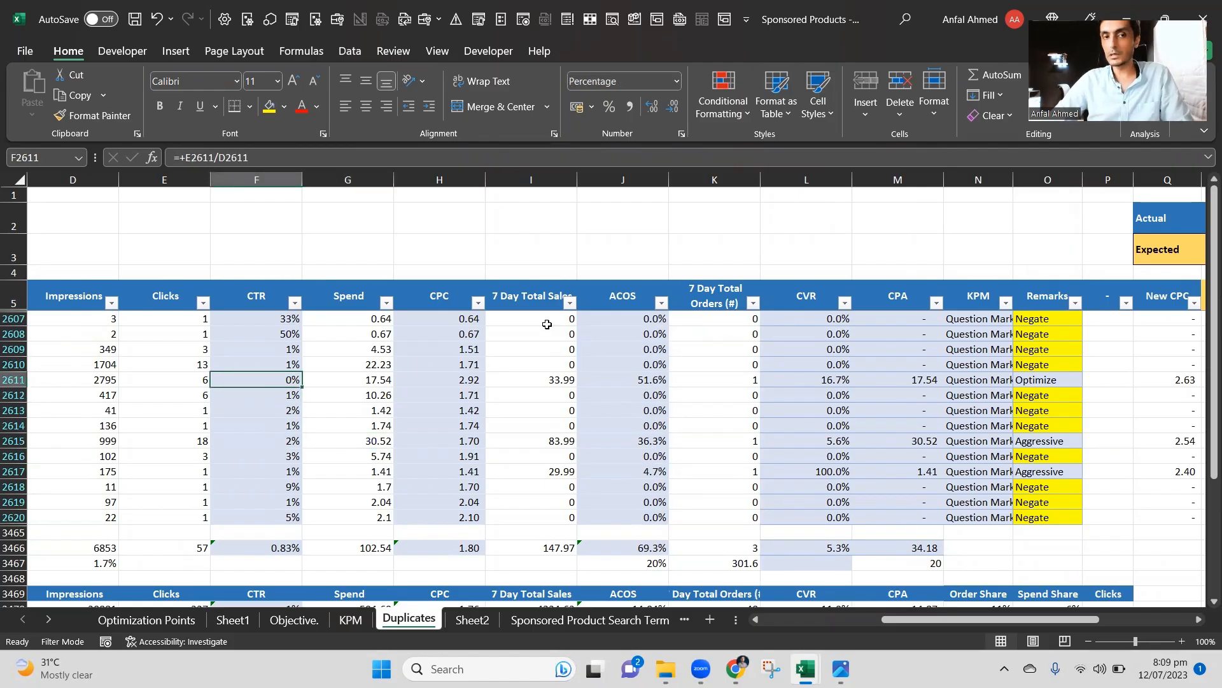
{"action": "key", "text": "Down"}
{"action": "key", "text": "Down"}
{"action": "key", "text": "Down"}
{"action": "key", "text": "Down"}
{"action": "key", "text": "Down"}
{"action": "key", "text": "Down"}
{"action": "key", "text": "Down"}
{"action": "key", "text": "Down"}
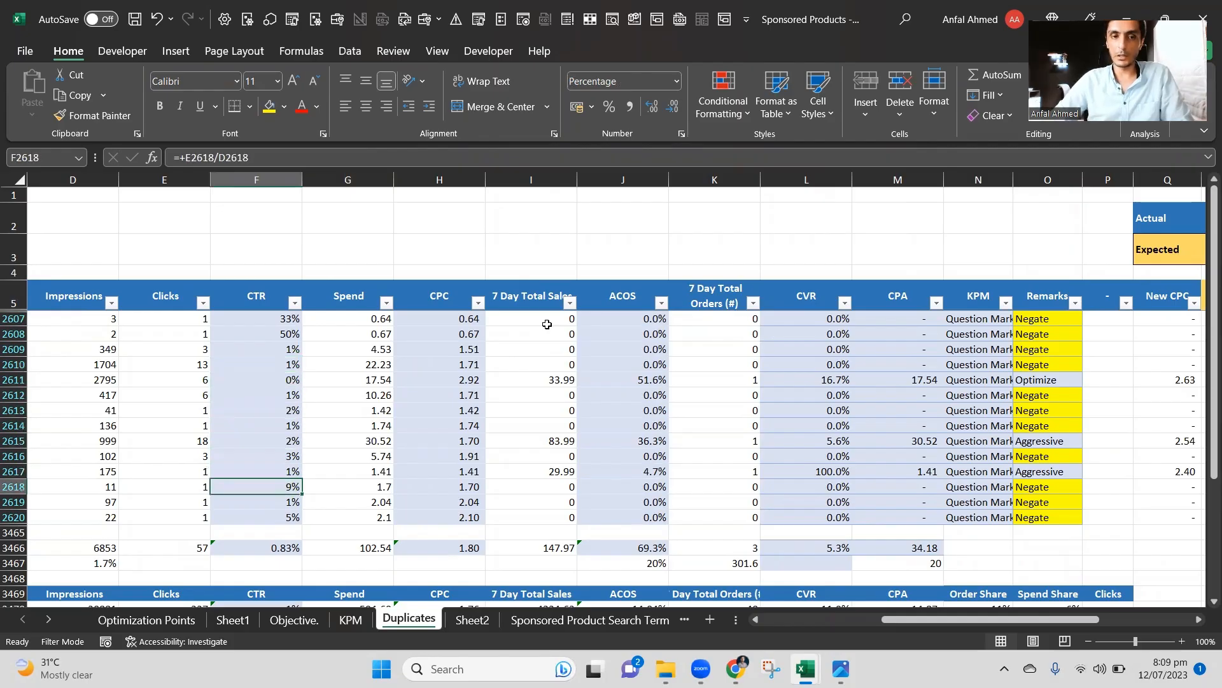
Examine the spend, ACOS, orders, CVR and CPA metrics of row 2618.
{"action": "key", "text": "Right"}
{"action": "key", "text": "Right"}
{"action": "key", "text": "Right"}
{"action": "key", "text": "Right"}
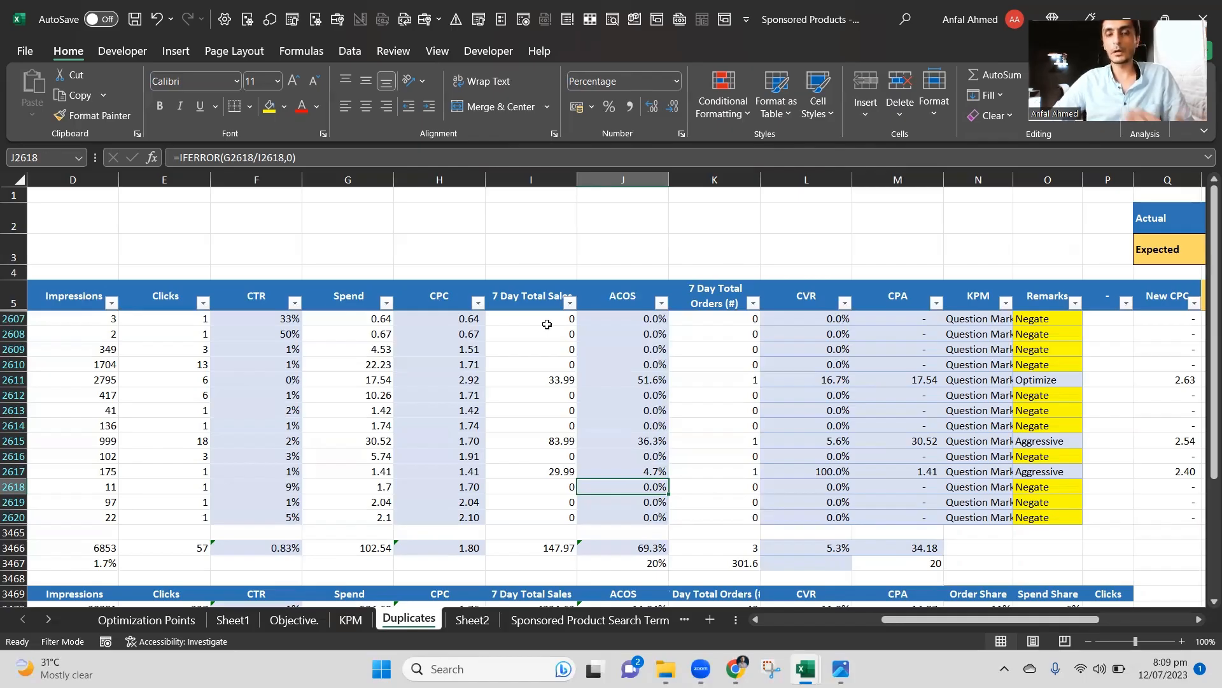
{"action": "key", "text": "Right"}
{"action": "key", "text": "Right"}
{"action": "key", "text": "Right"}
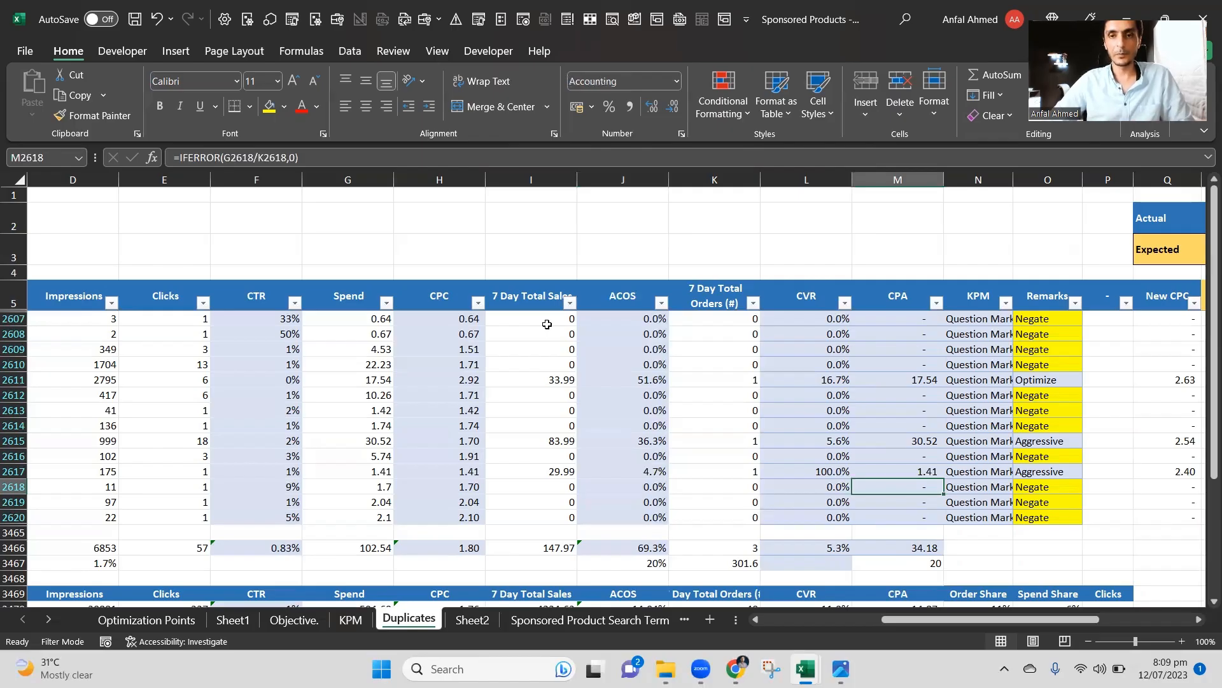
{"action": "key", "text": "Left"}
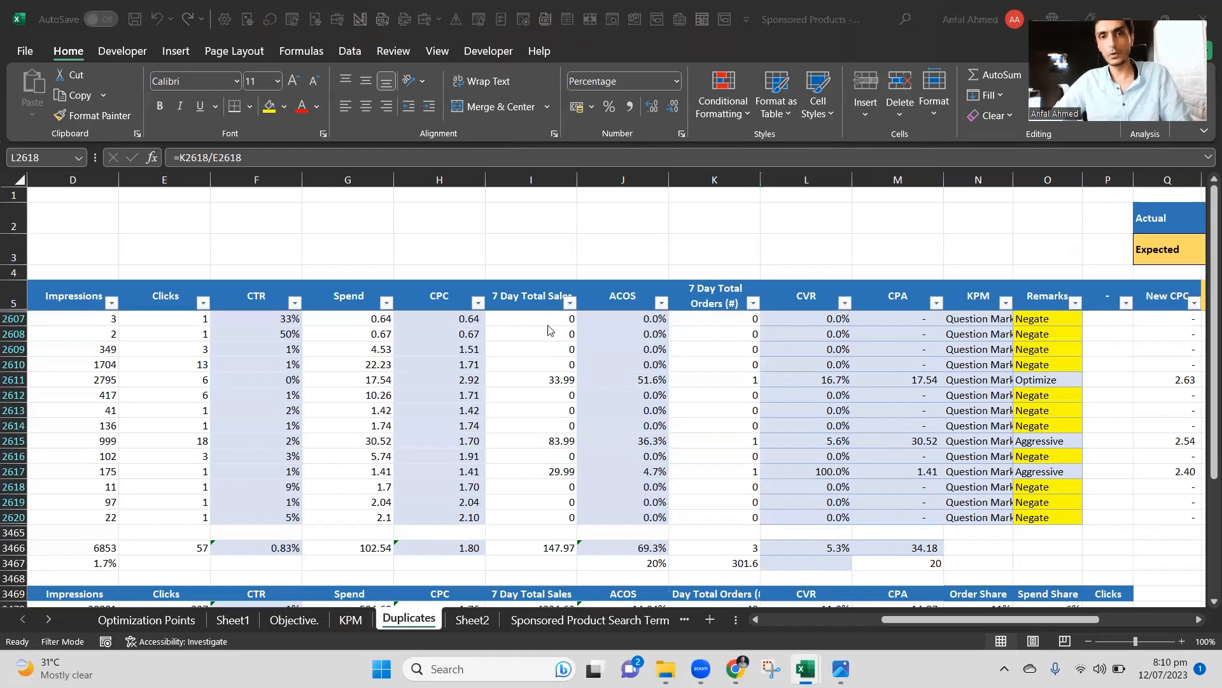
Check the SQP - Photo Box workbook, then examine the ACOS values down to row 2620 in the audit workbook.
{"action": "key", "text": "alt+Tab"}
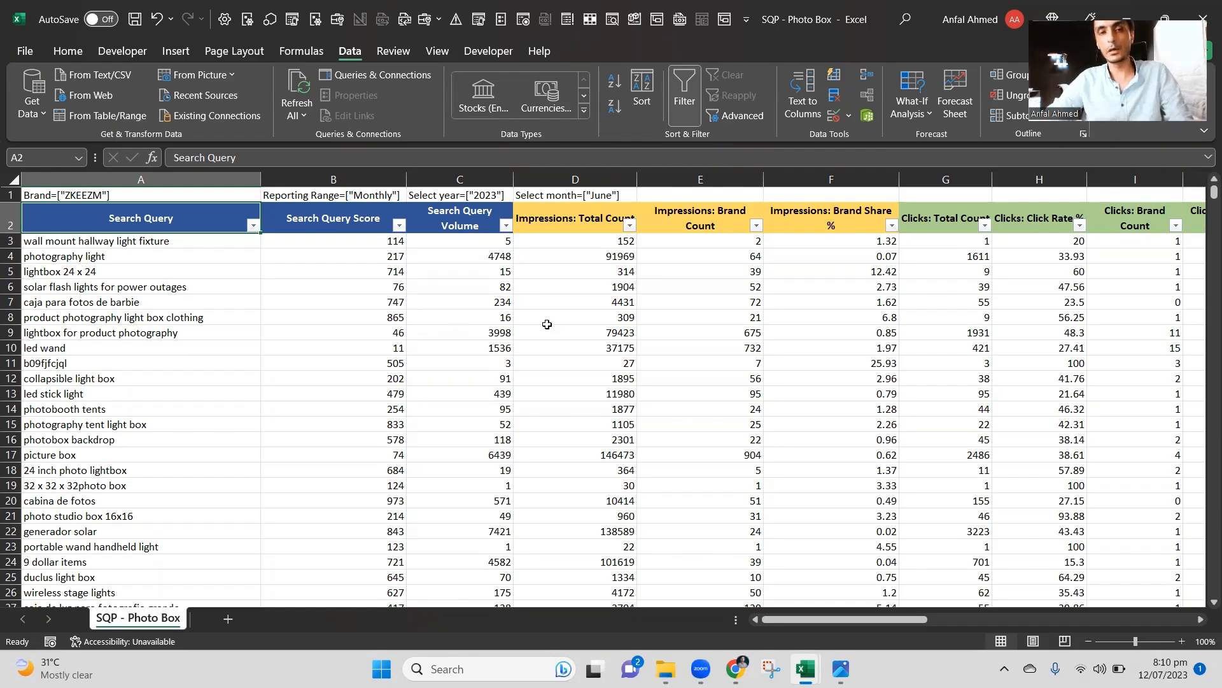
{"action": "key", "text": "alt+Tab"}
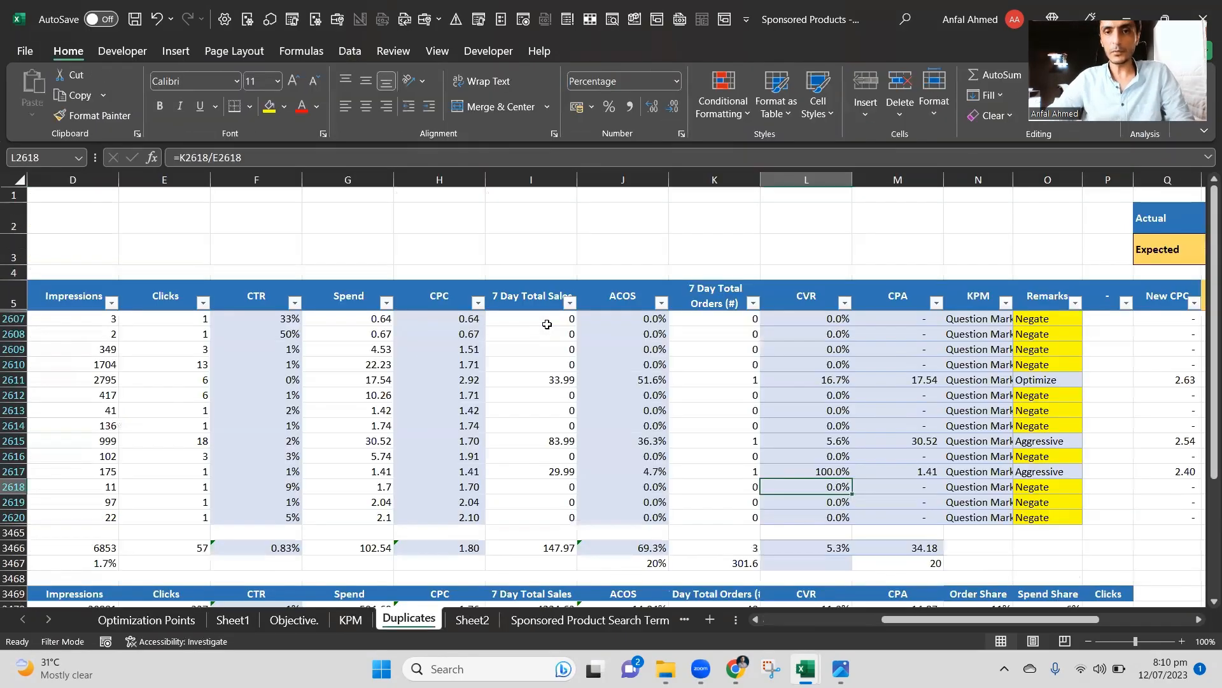
{"action": "key", "text": "Left"}
{"action": "key", "text": "Left"}
{"action": "key", "text": "Right"}
{"action": "key", "text": "Right"}
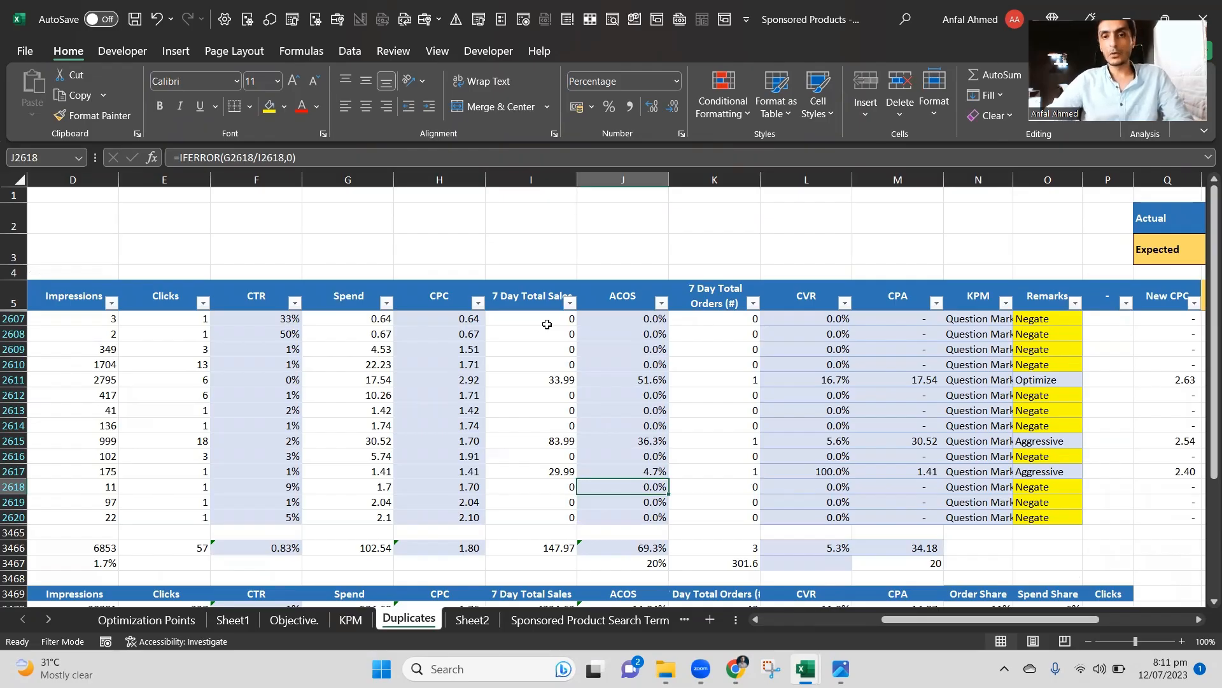
{"action": "key", "text": "Up"}
{"action": "key", "text": "Up"}
{"action": "key", "text": "Up"}
{"action": "key", "text": "Down"}
{"action": "key", "text": "Down"}
{"action": "key", "text": "Down"}
{"action": "key", "text": "Down"}
{"action": "key", "text": "Down"}
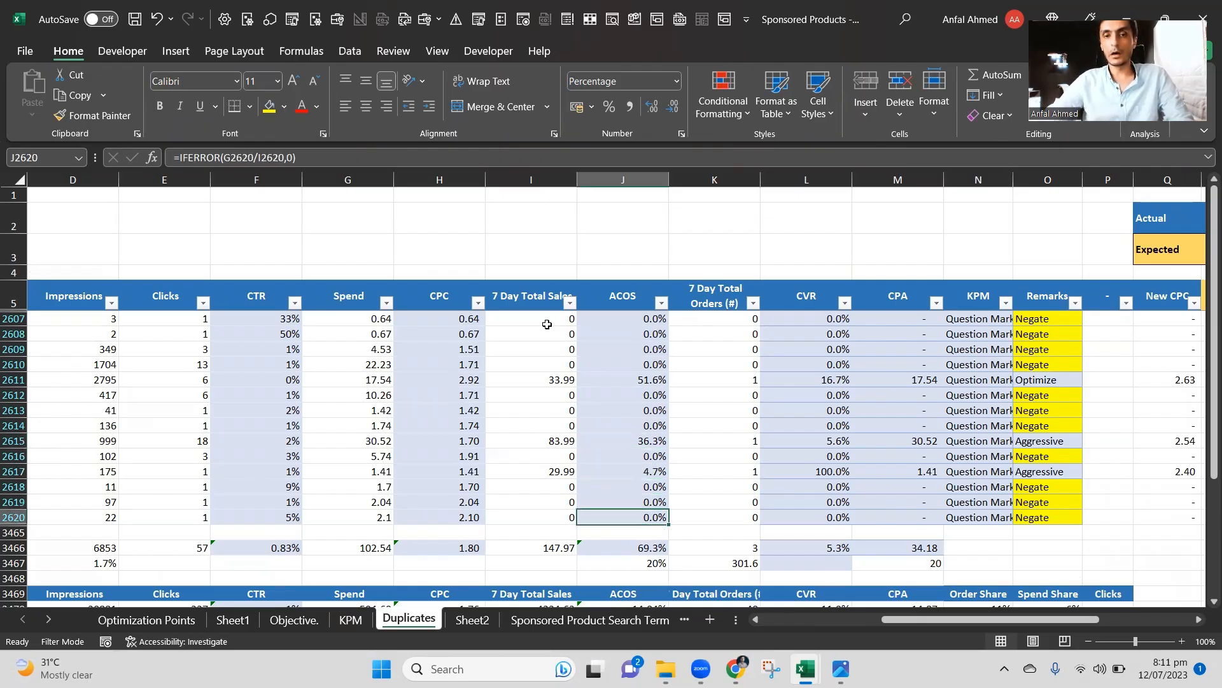
{"action": "key", "text": "Up"}
{"action": "key", "text": "Up"}
{"action": "key", "text": "Up"}
{"action": "key", "text": "Up"}
{"action": "key", "text": "Up"}
{"action": "key", "text": "Up"}
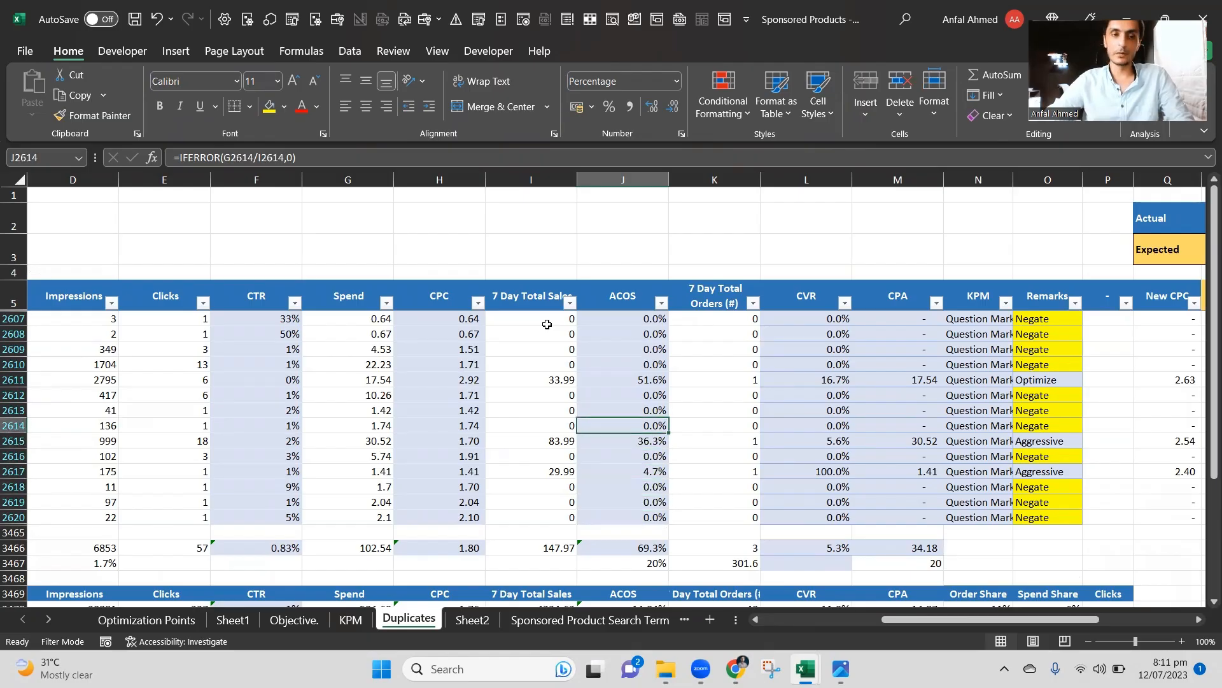
Examine the click, spend, CPC, sales and conversion metrics across row 2614.
{"action": "key", "text": "Left"}
{"action": "key", "text": "Left"}
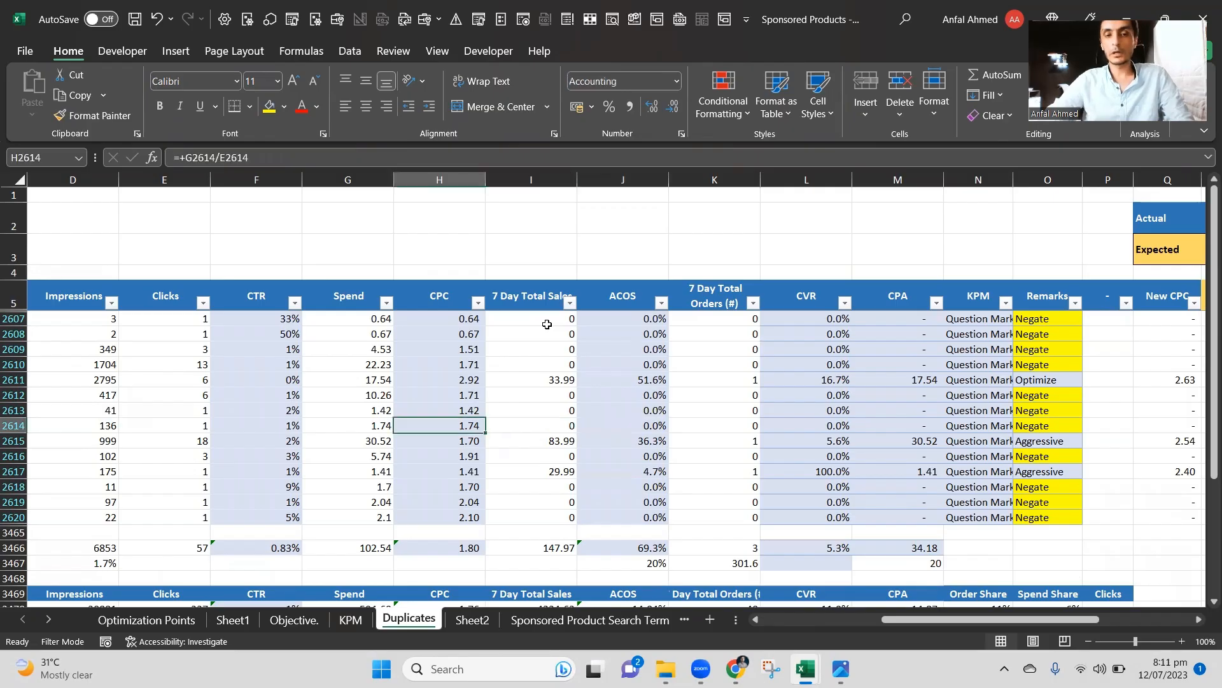
{"action": "key", "text": "Right"}
{"action": "key", "text": "Left"}
{"action": "key", "text": "Left"}
{"action": "key", "text": "Left"}
{"action": "key", "text": "Left"}
{"action": "key", "text": "Right"}
{"action": "key", "text": "Right"}
{"action": "key", "text": "Right"}
{"action": "key", "text": "Right"}
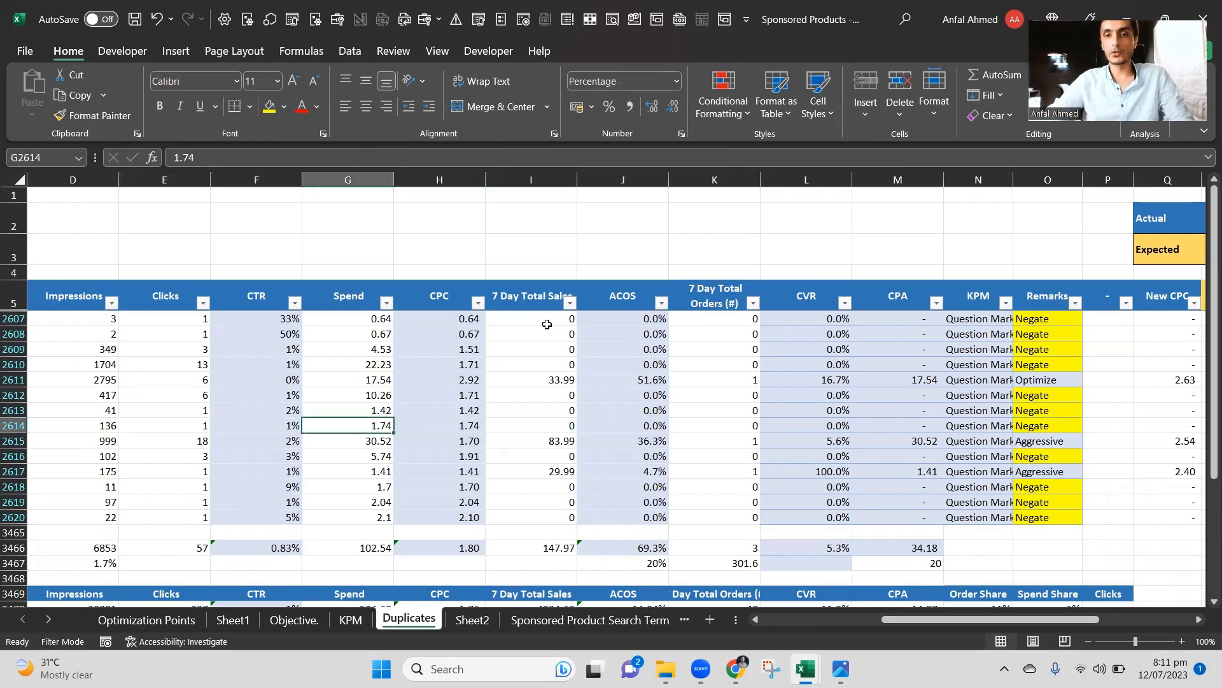
{"action": "key", "text": "Right"}
{"action": "key", "text": "Right"}
{"action": "key", "text": "Right"}
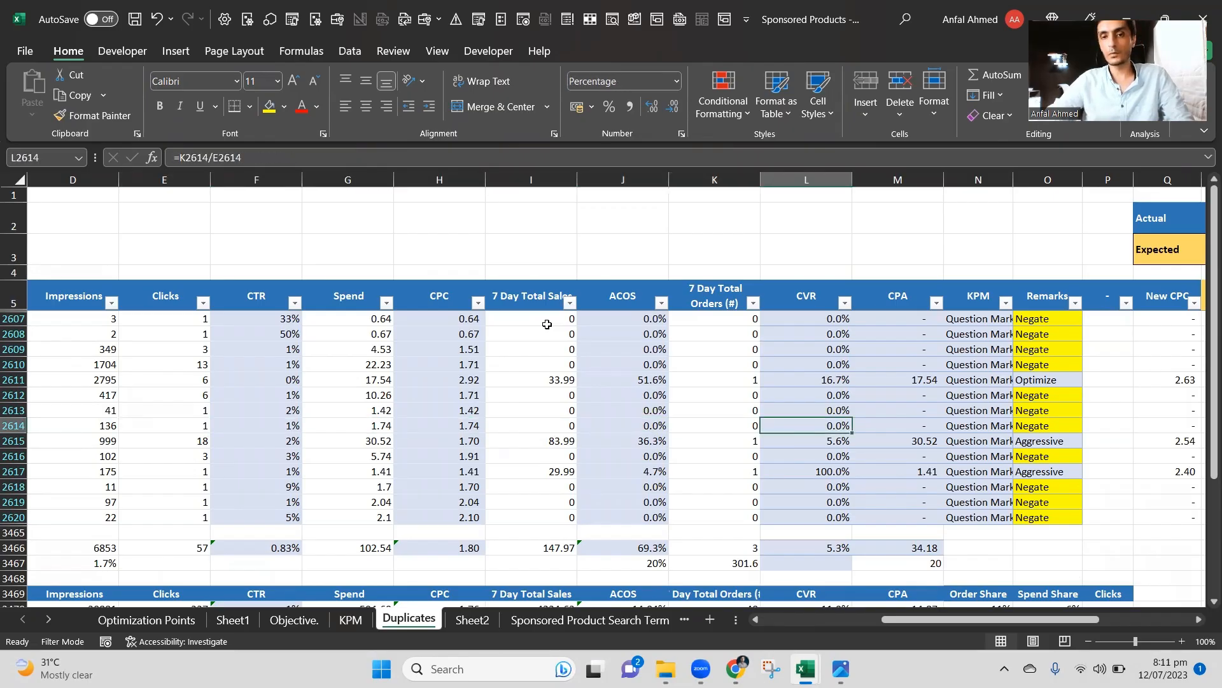
Examine the CVR values of the rows around 2613 to 2615.
{"action": "key", "text": "Up"}
{"action": "key", "text": "Up"}
{"action": "key", "text": "Up"}
{"action": "key", "text": "Down"}
{"action": "key", "text": "Down"}
{"action": "key", "text": "Down"}
{"action": "key", "text": "Down"}
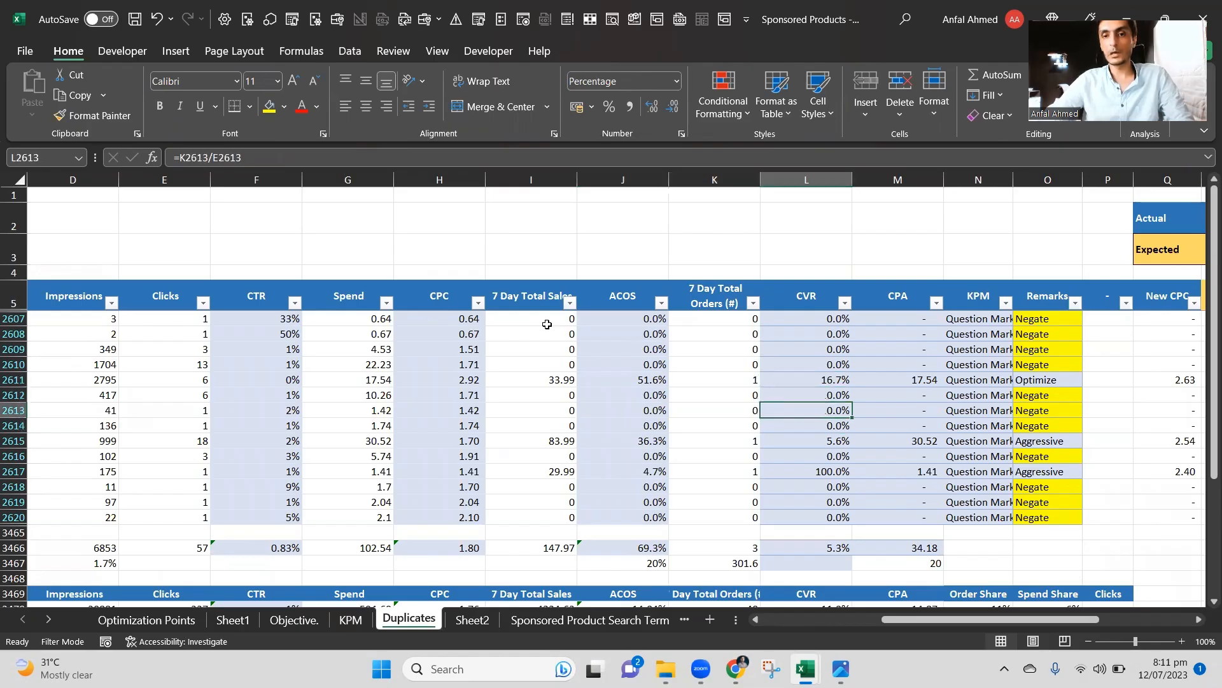
{"action": "key", "text": "Down"}
{"action": "key", "text": "Up"}
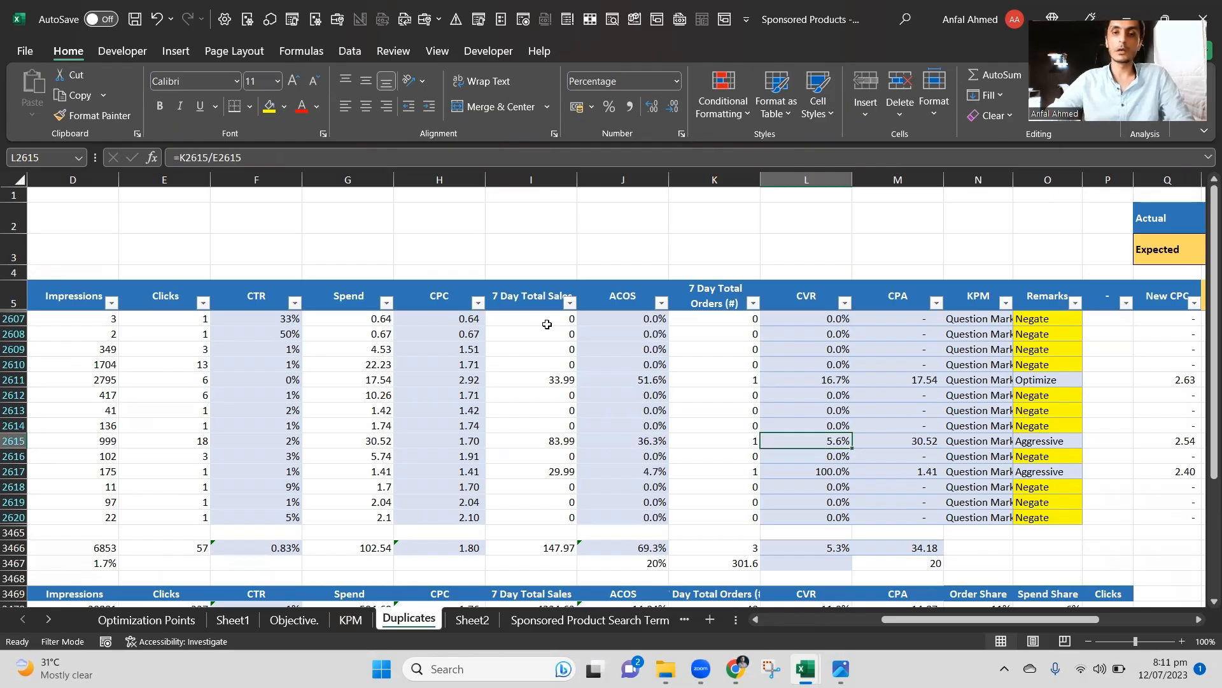
Examine row 2615 from its CVR back to the campaign name and across its metrics to CVR again.
{"action": "key", "text": "Left"}
{"action": "key", "text": "Left"}
{"action": "key", "text": "Left"}
{"action": "key", "text": "Left"}
{"action": "key", "text": "Left"}
{"action": "key", "text": "Left"}
{"action": "key", "text": "Left"}
{"action": "key", "text": "Left"}
{"action": "key", "text": "Left"}
{"action": "key", "text": "Left"}
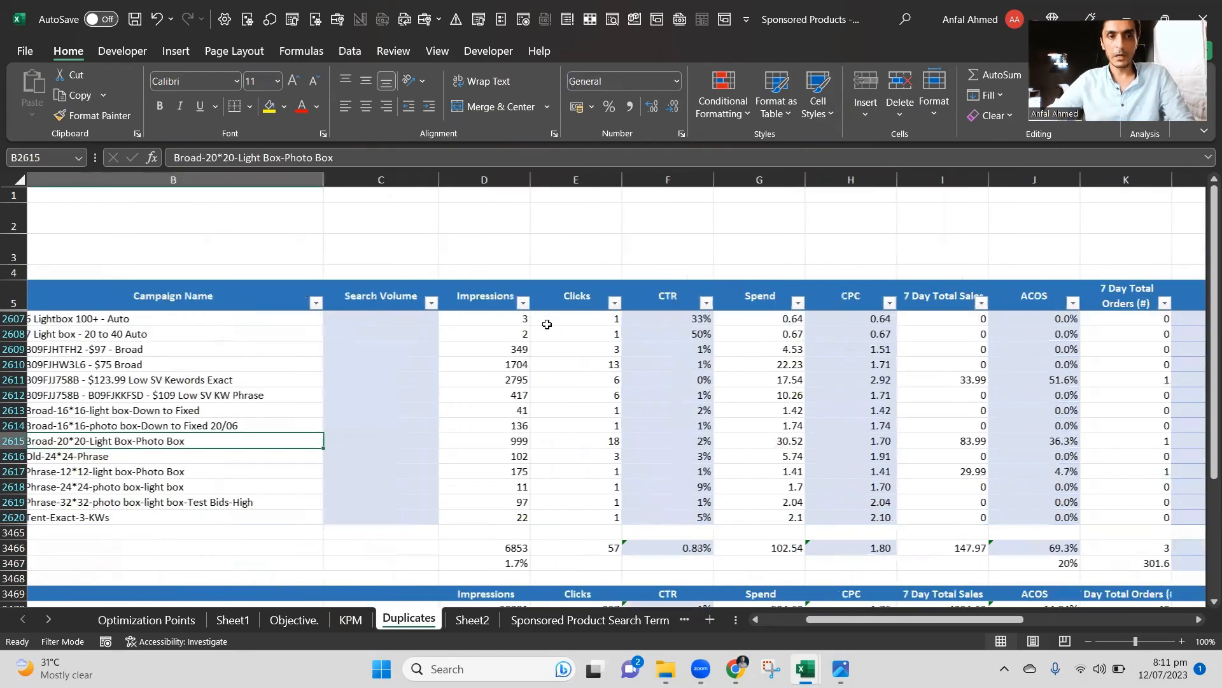
{"action": "key", "text": "Right"}
{"action": "key", "text": "Right"}
{"action": "key", "text": "Right"}
{"action": "key", "text": "Right"}
{"action": "key", "text": "Right"}
{"action": "key", "text": "Right"}
{"action": "key", "text": "Right"}
{"action": "key", "text": "Right"}
{"action": "key", "text": "Right"}
{"action": "key", "text": "Right"}
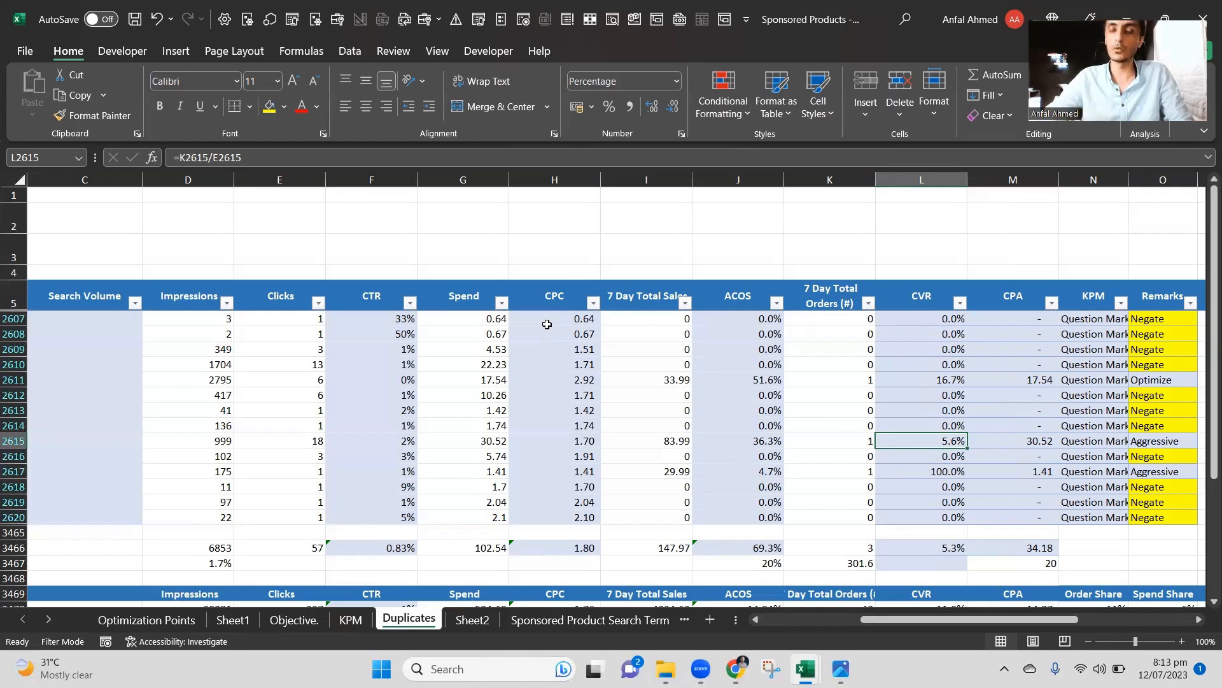
Switch to the SQP - Photo Box workbook and examine the search query, search volume and impressions column headers.
{"action": "key", "text": "alt+Tab"}
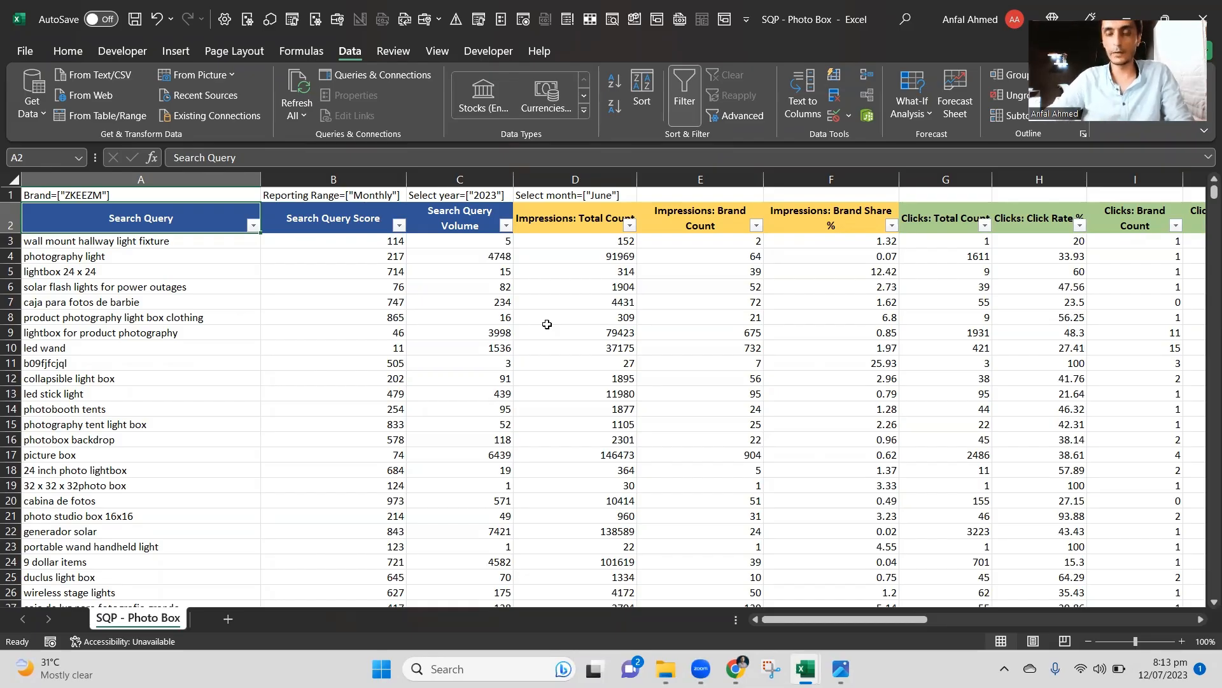
{"action": "key", "text": "Right"}
{"action": "key", "text": "Right"}
{"action": "key", "text": "Right"}
{"action": "key", "text": "Right"}
{"action": "key", "text": "Right"}
{"action": "key", "text": "Right"}
{"action": "key", "text": "Right"}
{"action": "key", "text": "Right"}
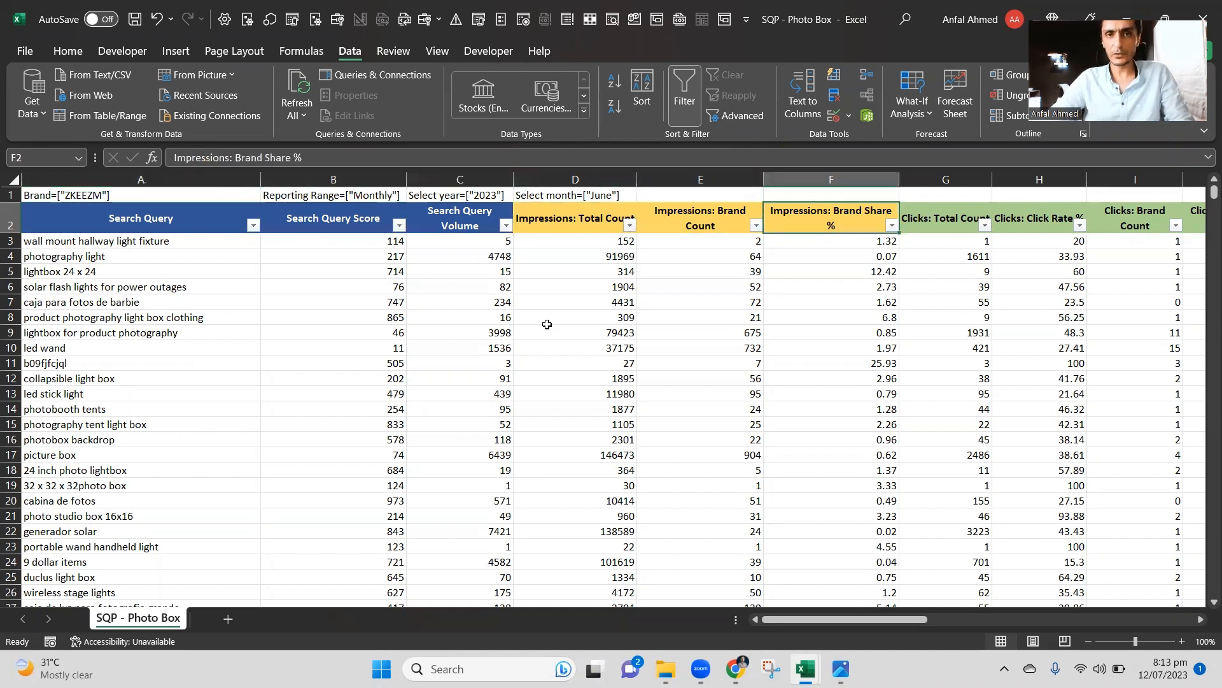
{"action": "key", "text": "Left"}
{"action": "key", "text": "Left"}
{"action": "key", "text": "Left"}
{"action": "key", "text": "Left"}
{"action": "key", "text": "Left"}
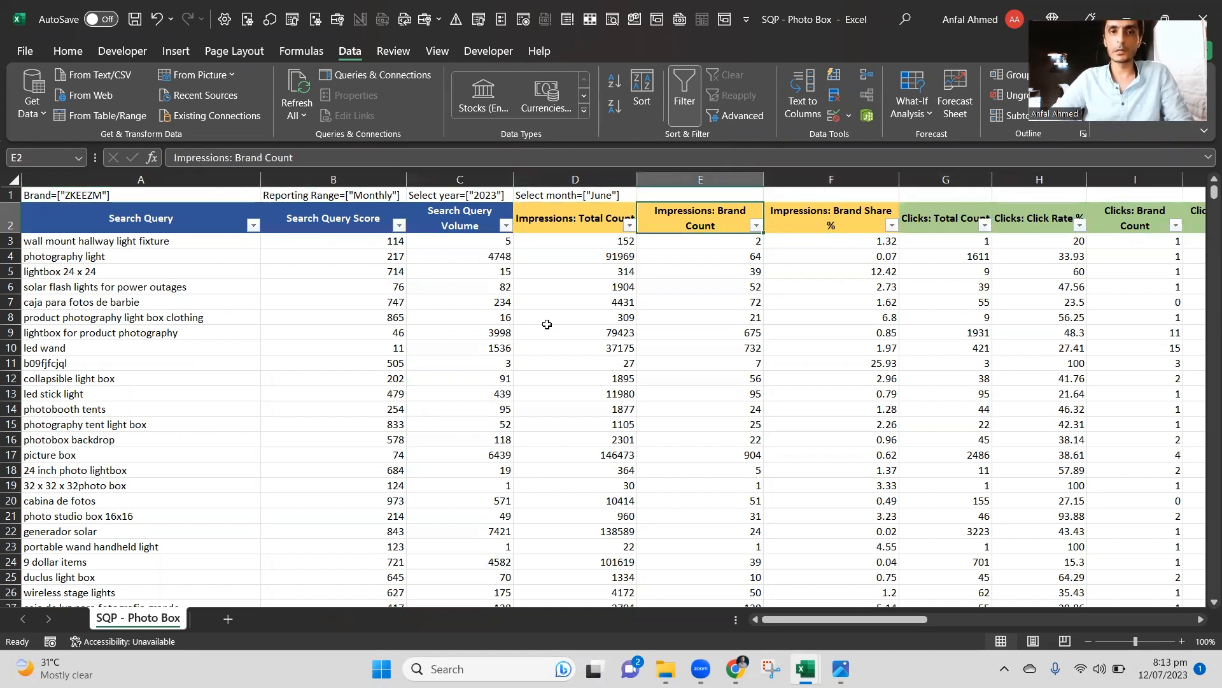
Examine the clicks, cart adds and purchases column headers through to Reporting Date.
{"action": "key", "text": "Right"}
{"action": "key", "text": "Right"}
{"action": "key", "text": "Right"}
{"action": "key", "text": "Right"}
{"action": "key", "text": "Right"}
{"action": "key", "text": "Right"}
{"action": "key", "text": "Right"}
{"action": "key", "text": "Right"}
{"action": "key", "text": "Right"}
{"action": "key", "text": "Right"}
{"action": "key", "text": "Right"}
{"action": "key", "text": "Right"}
{"action": "key", "text": "Right"}
{"action": "key", "text": "Right"}
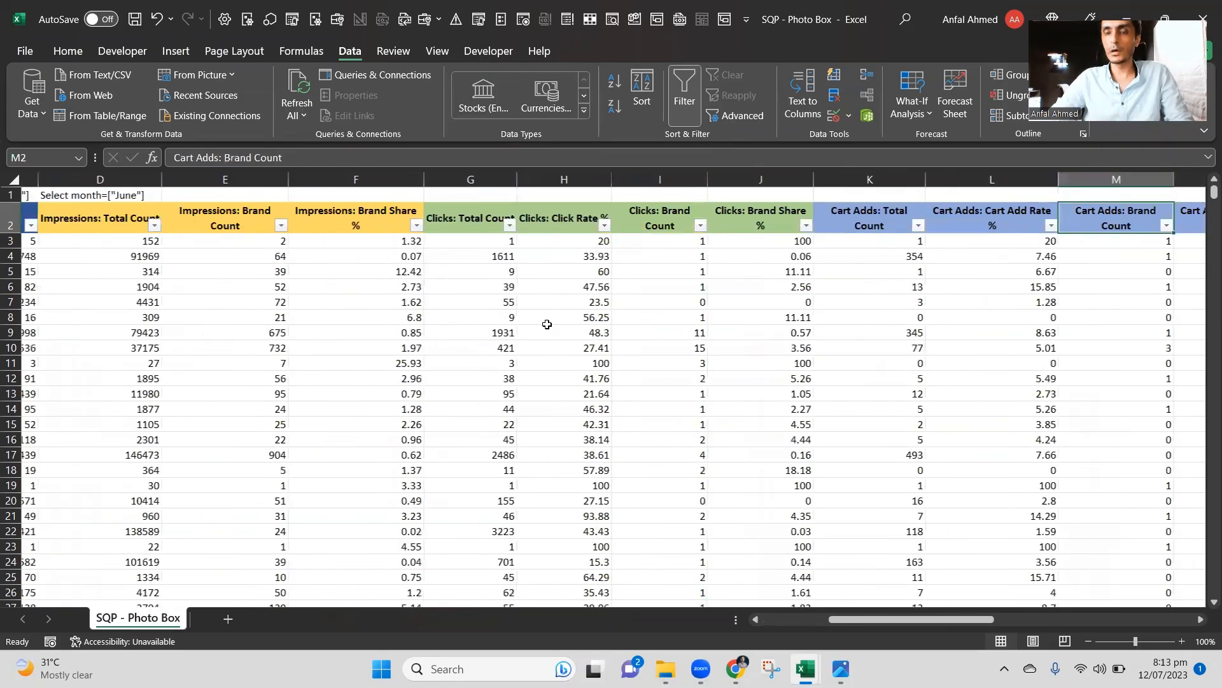
{"action": "key", "text": "Right"}
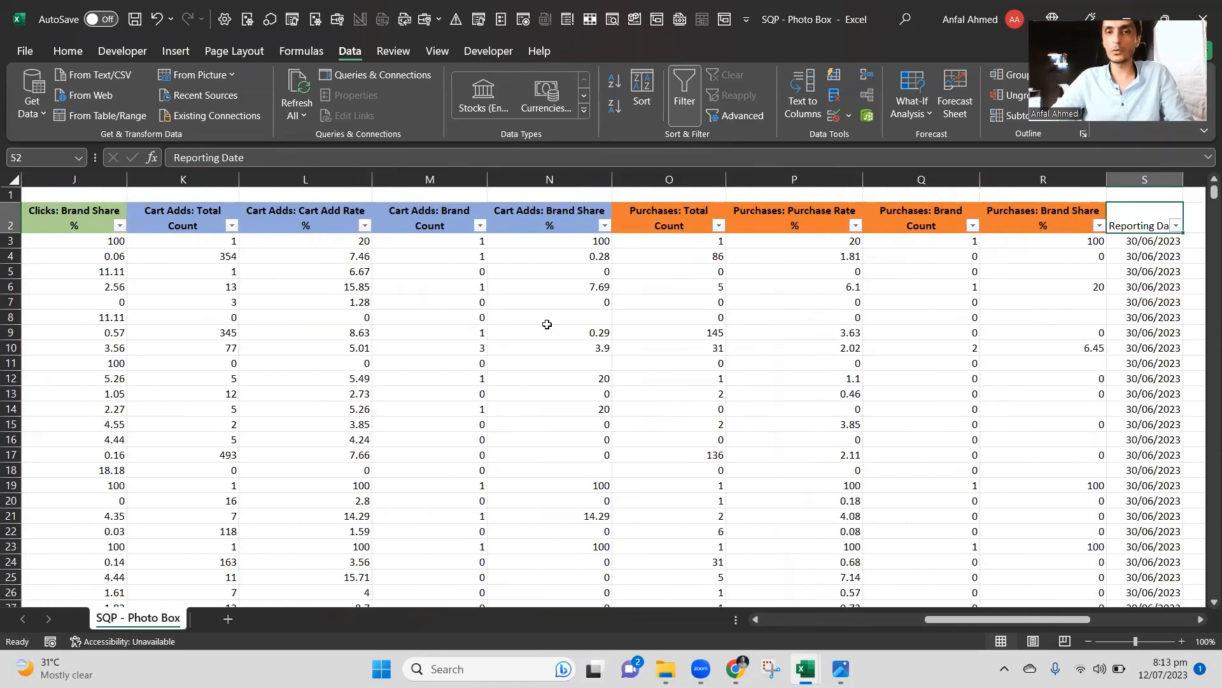
Review the purchases and cart adds headers back to Clicks: Brand Count.
{"action": "key", "text": "Left"}
{"action": "key", "text": "Left"}
{"action": "key", "text": "Left"}
{"action": "key", "text": "Left"}
{"action": "key", "text": "Left"}
{"action": "key", "text": "Left"}
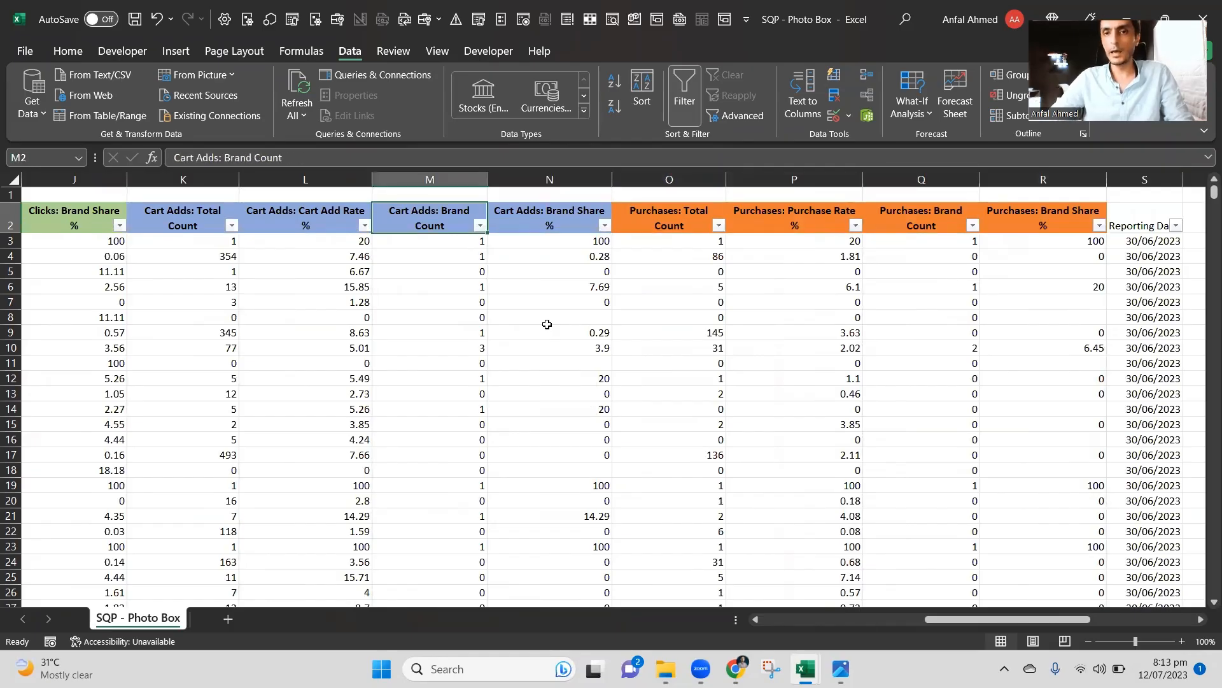
{"action": "key", "text": "Left"}
{"action": "key", "text": "Left"}
{"action": "key", "text": "Left"}
{"action": "key", "text": "Left"}
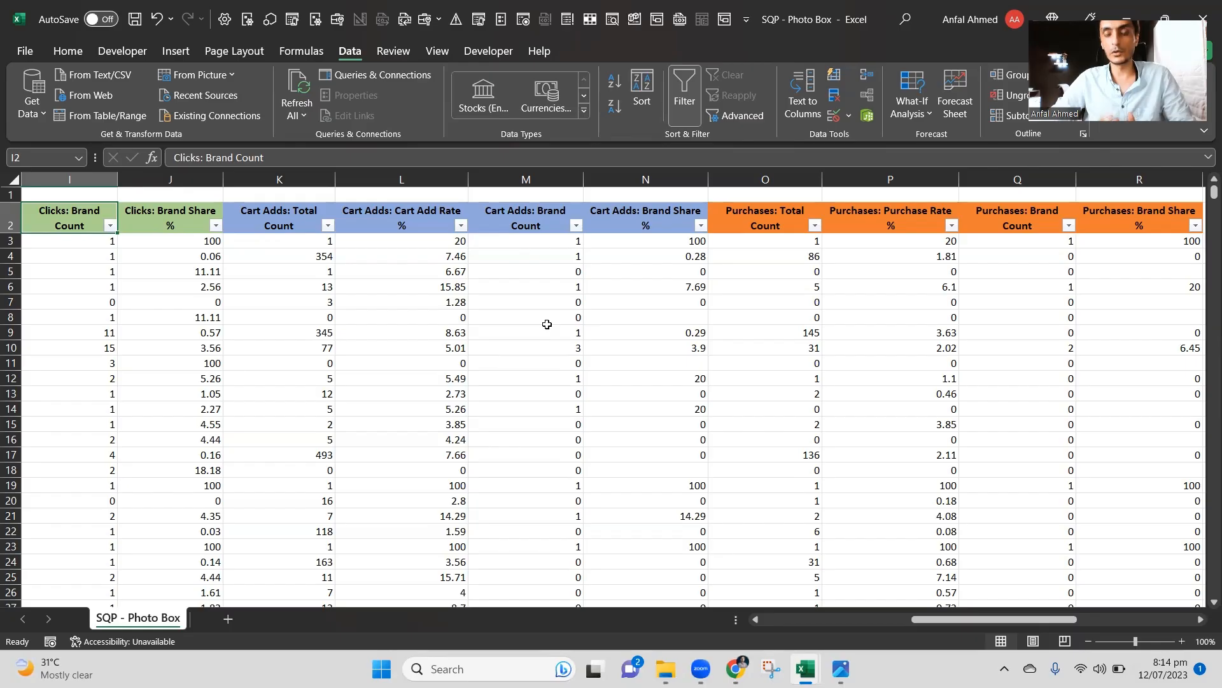
Return to the Search Query column and go down to the query "lightbox for product photography" in row 9.
{"action": "key", "text": "Left"}
{"action": "key", "text": "Left"}
{"action": "key", "text": "Left"}
{"action": "key", "text": "Left"}
{"action": "key", "text": "Left"}
{"action": "key", "text": "Left"}
{"action": "key", "text": "Left"}
{"action": "key", "text": "Left"}
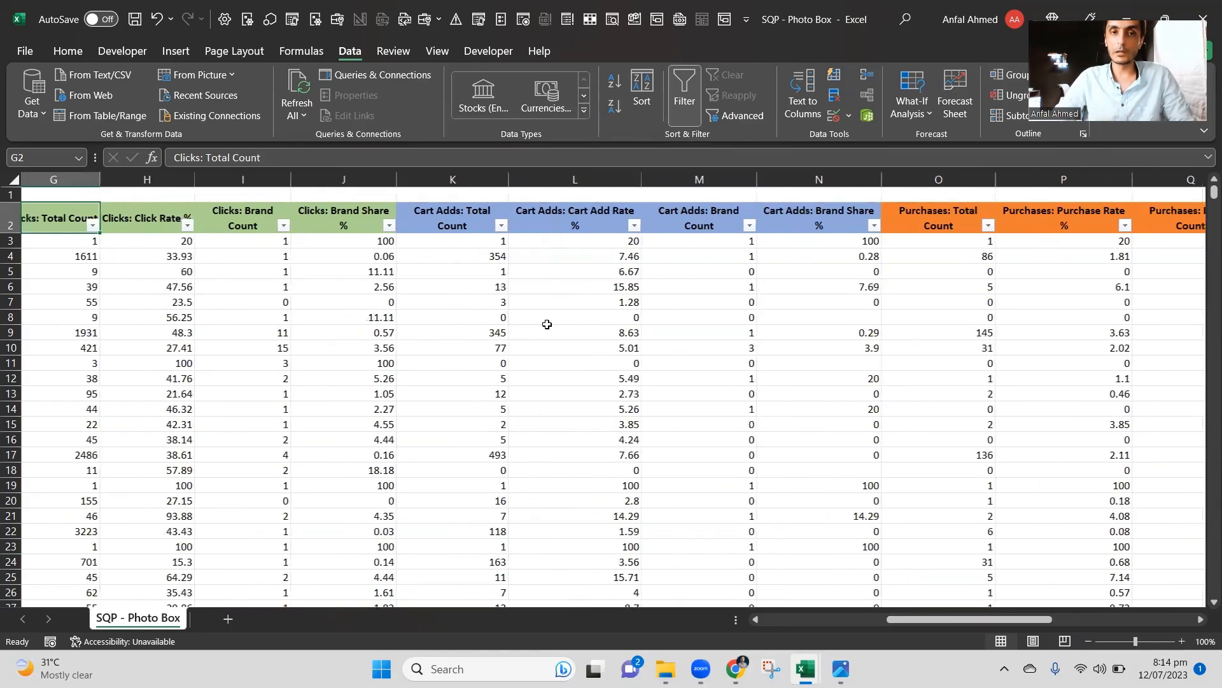
{"action": "key", "text": "Down"}
{"action": "key", "text": "Down"}
{"action": "key", "text": "Down"}
{"action": "key", "text": "Down"}
{"action": "key", "text": "Down"}
{"action": "key", "text": "Down"}
{"action": "key", "text": "Down"}
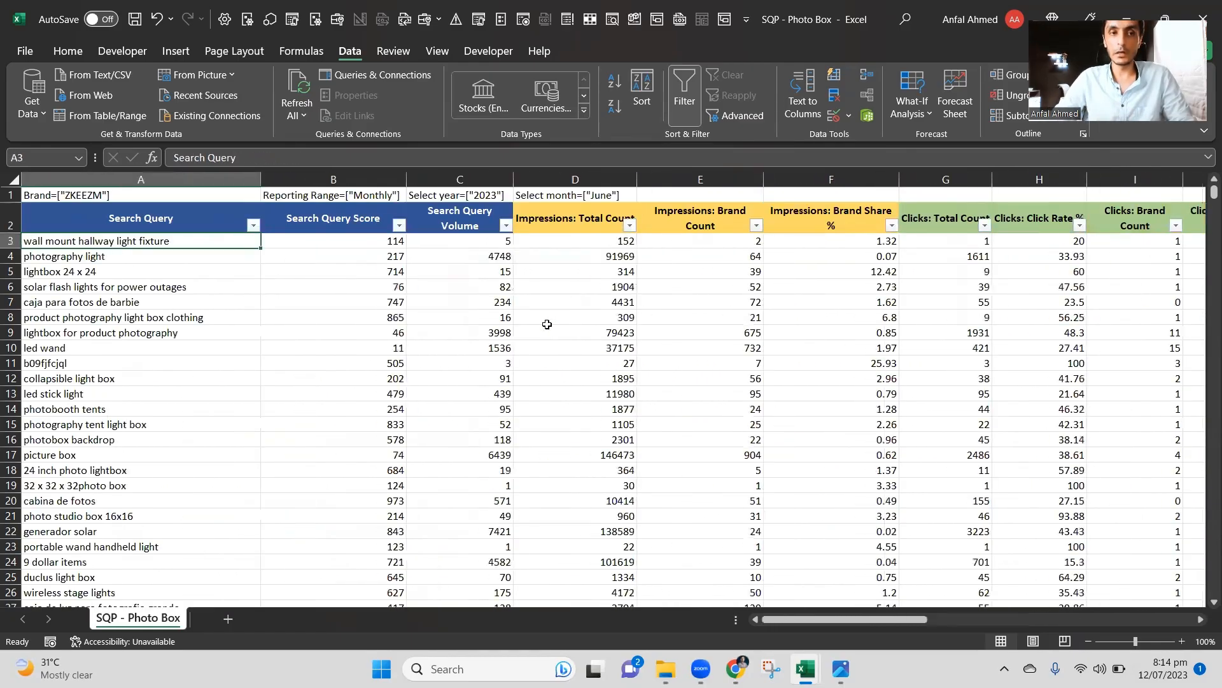
Compare the total impressions, brand impressions and brand share of "lightbox for product photography".
{"action": "key", "text": "Right"}
{"action": "key", "text": "Right"}
{"action": "key", "text": "Right"}
{"action": "key", "text": "Right"}
{"action": "key", "text": "Right"}
{"action": "key", "text": "Right"}
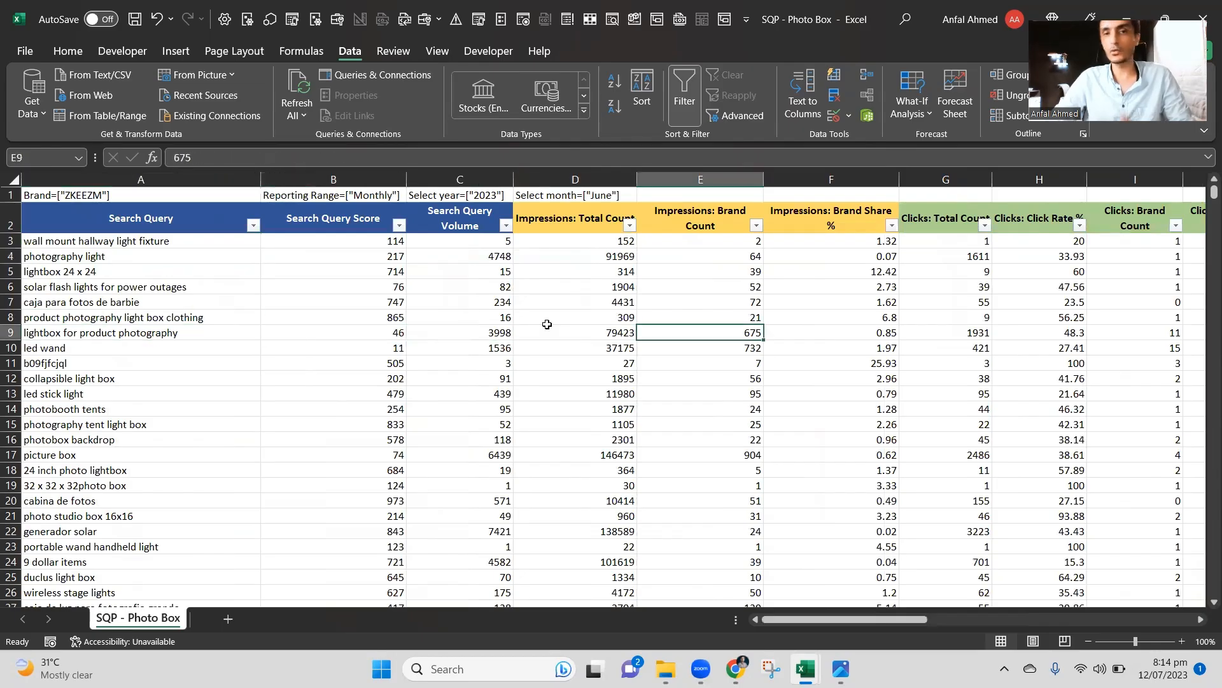
{"action": "key", "text": "Left"}
{"action": "key", "text": "Left"}
{"action": "key", "text": "Left"}
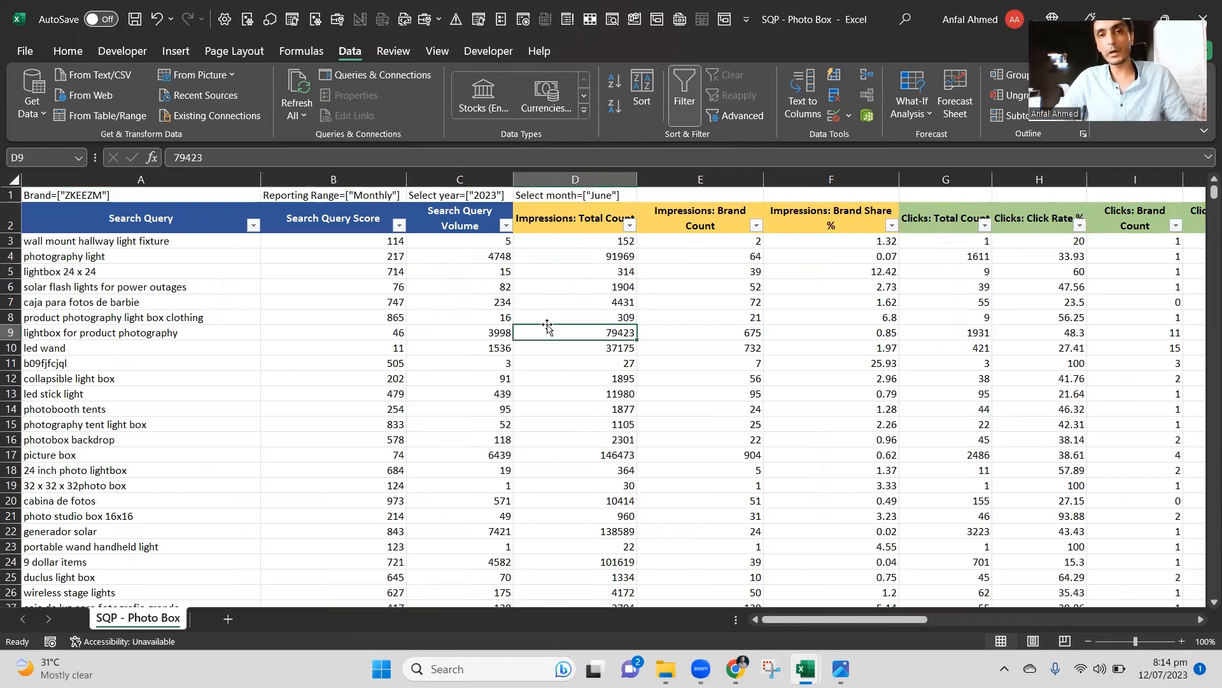
{"action": "key", "text": "Right"}
{"action": "key", "text": "Right"}
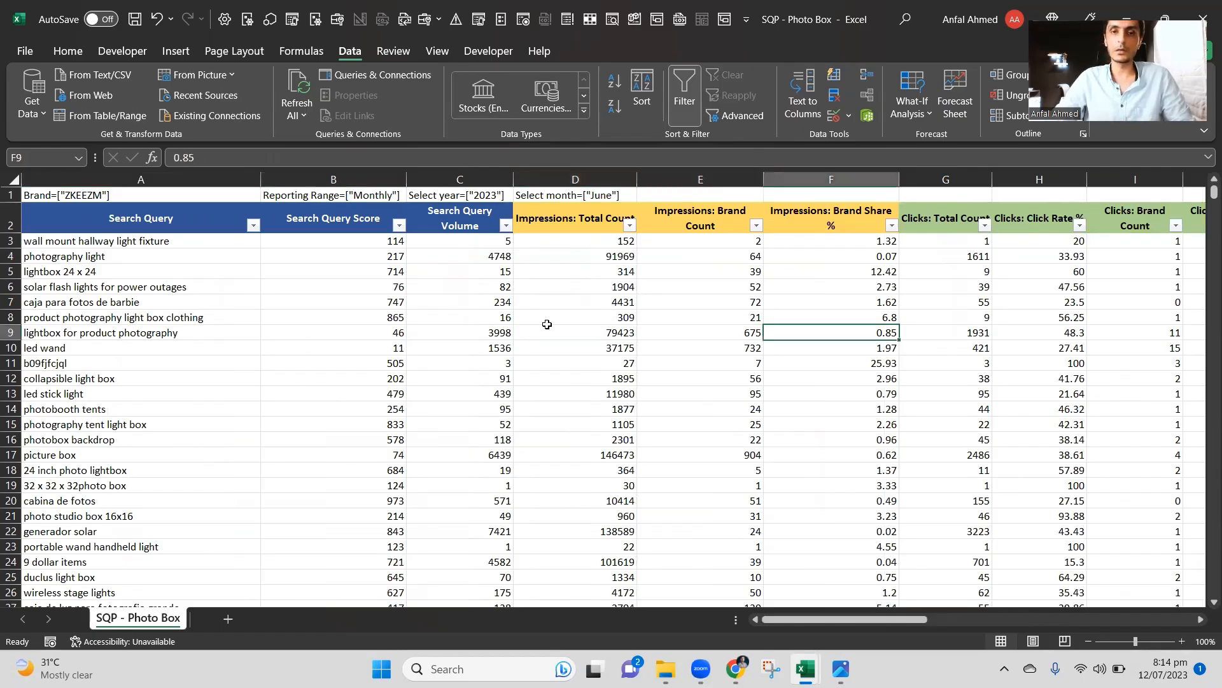
{"action": "key", "text": "Left"}
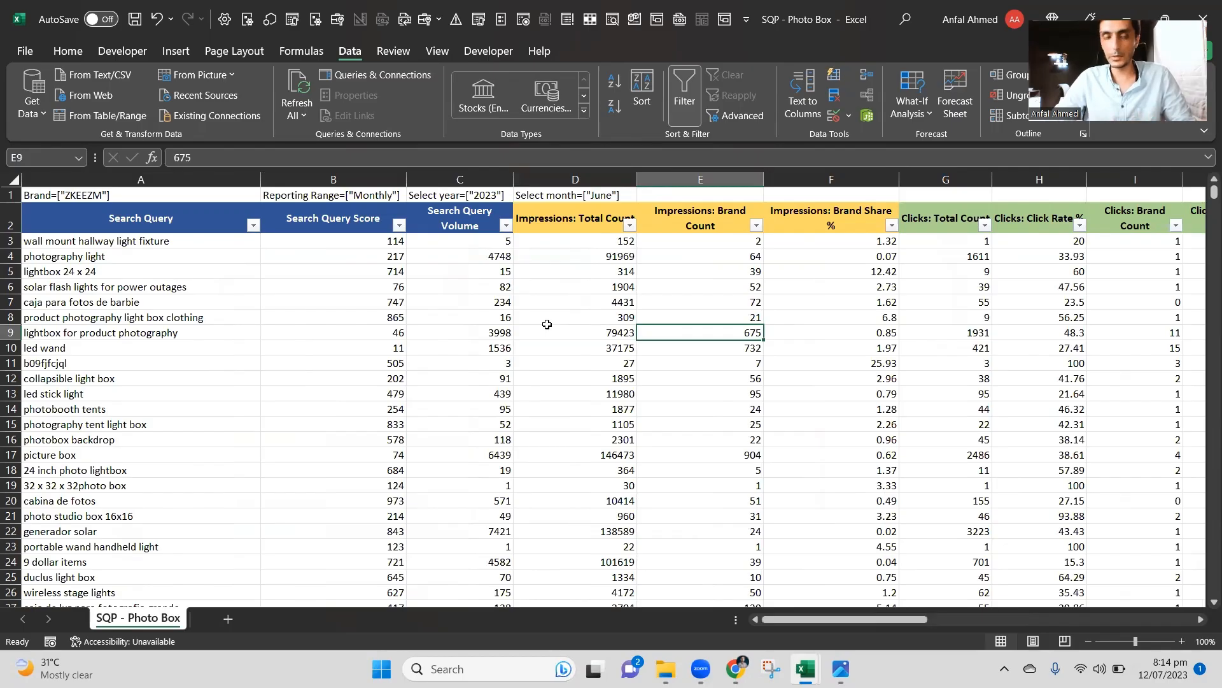
{"action": "key", "text": "Left"}
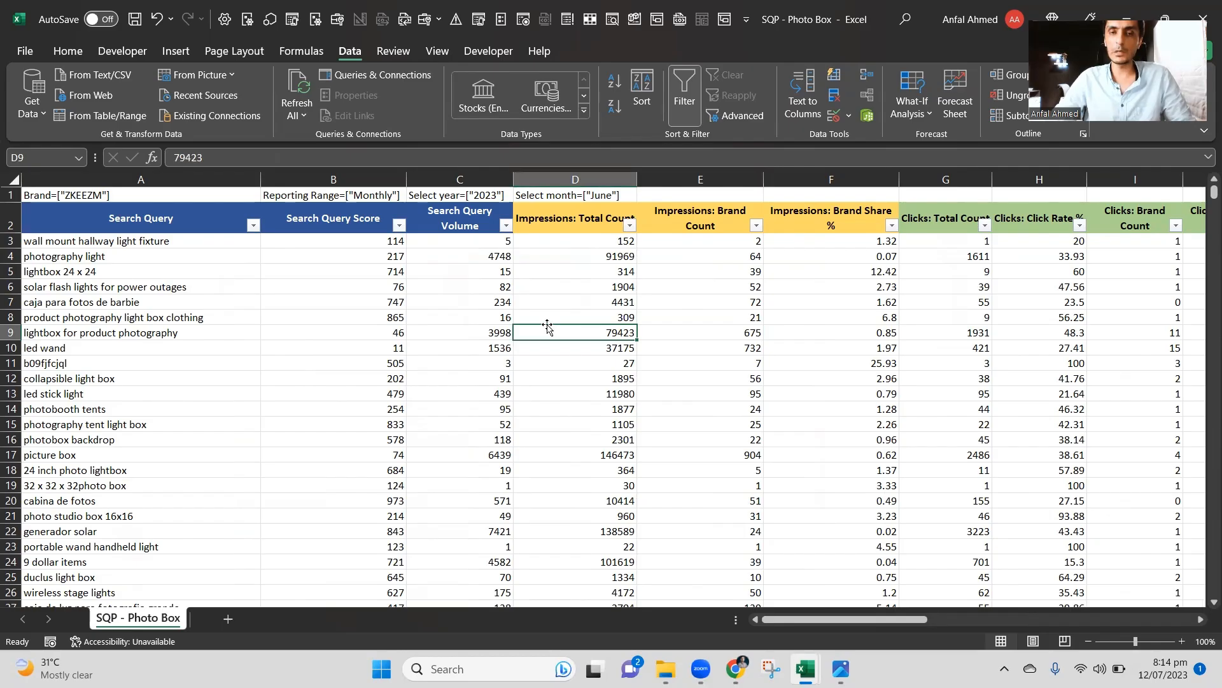
{"action": "key", "text": "Right"}
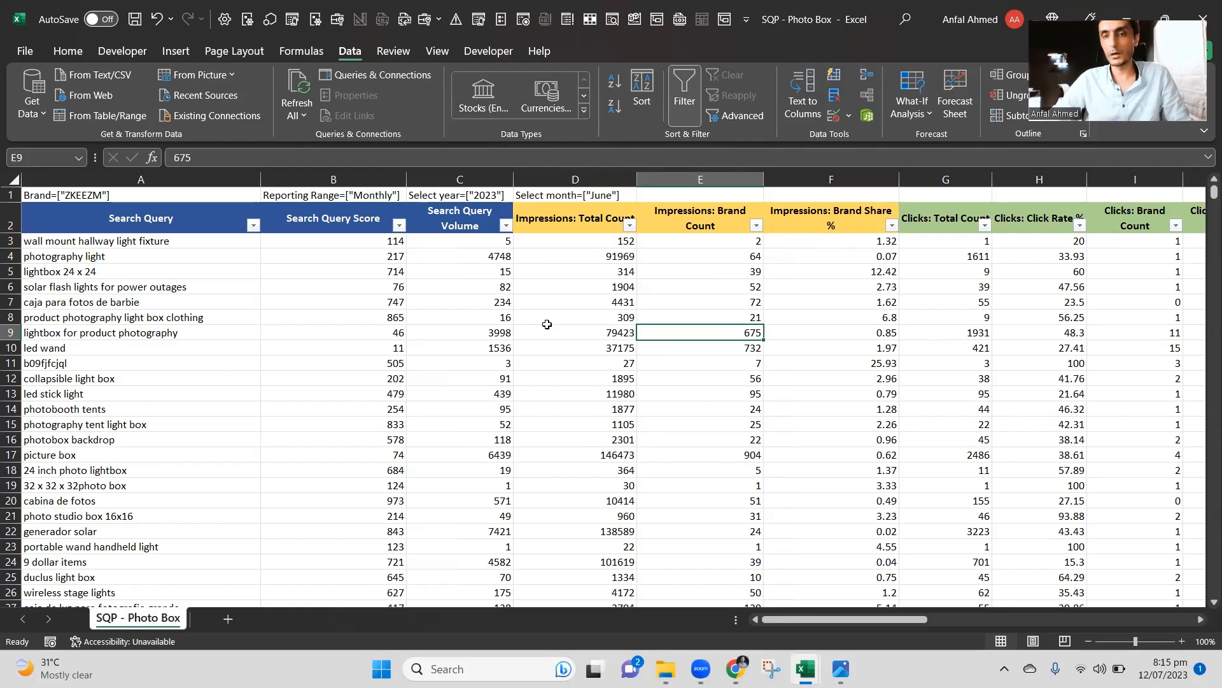
Examine row 9's clicks, cart adds and purchases metrics through to Purchases: Brand Share %.
{"action": "key", "text": "Right"}
{"action": "key", "text": "Right"}
{"action": "key", "text": "Right"}
{"action": "key", "text": "Right"}
{"action": "key", "text": "Right"}
{"action": "key", "text": "Right"}
{"action": "key", "text": "Right"}
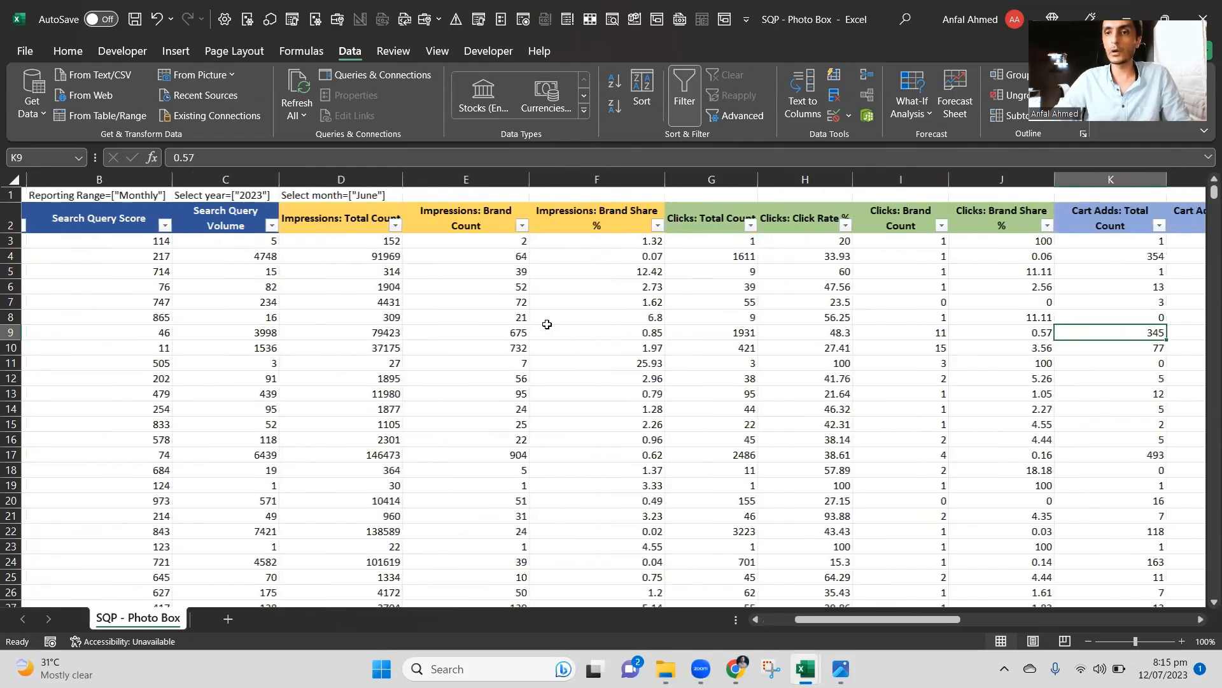
{"action": "key", "text": "Right"}
{"action": "key", "text": "Right"}
{"action": "key", "text": "Right"}
{"action": "key", "text": "Right"}
{"action": "key", "text": "Right"}
{"action": "key", "text": "Right"}
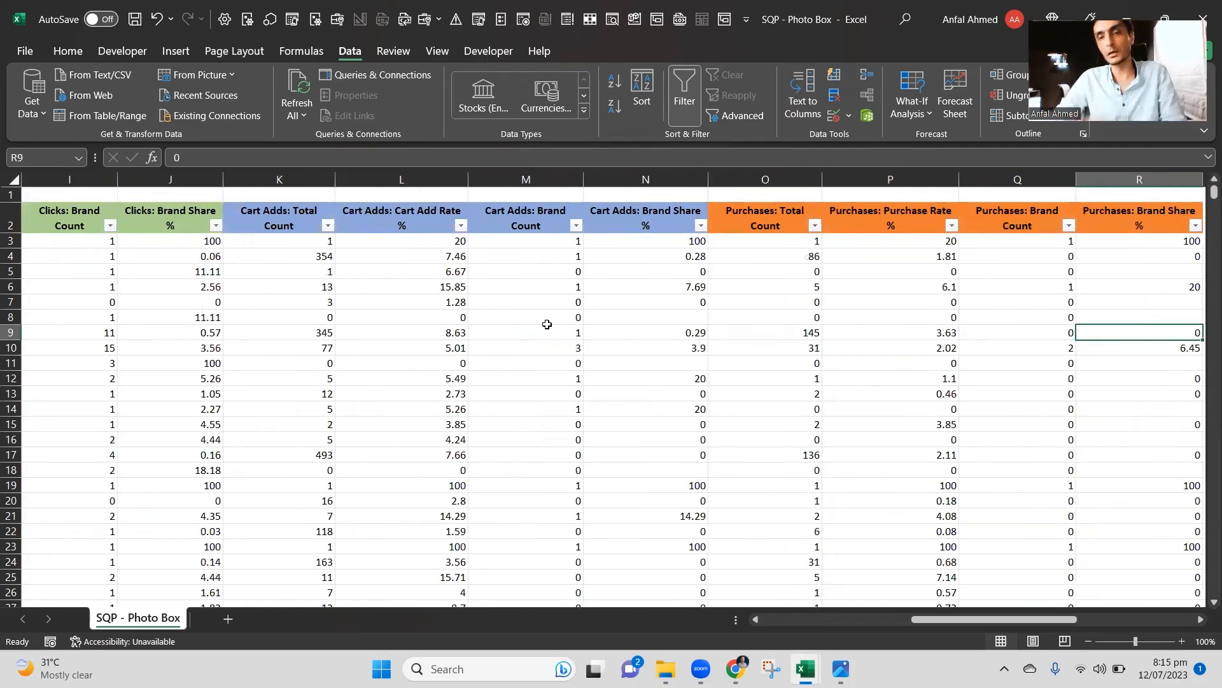
Check the end of row 9 past the reporting date, then go back to its purchase rate.
{"action": "key", "text": "Right"}
{"action": "key", "text": "Right"}
{"action": "key", "text": "Right"}
{"action": "key", "text": "Left"}
{"action": "key", "text": "Left"}
{"action": "key", "text": "Left"}
{"action": "key", "text": "Left"}
{"action": "key", "text": "Left"}
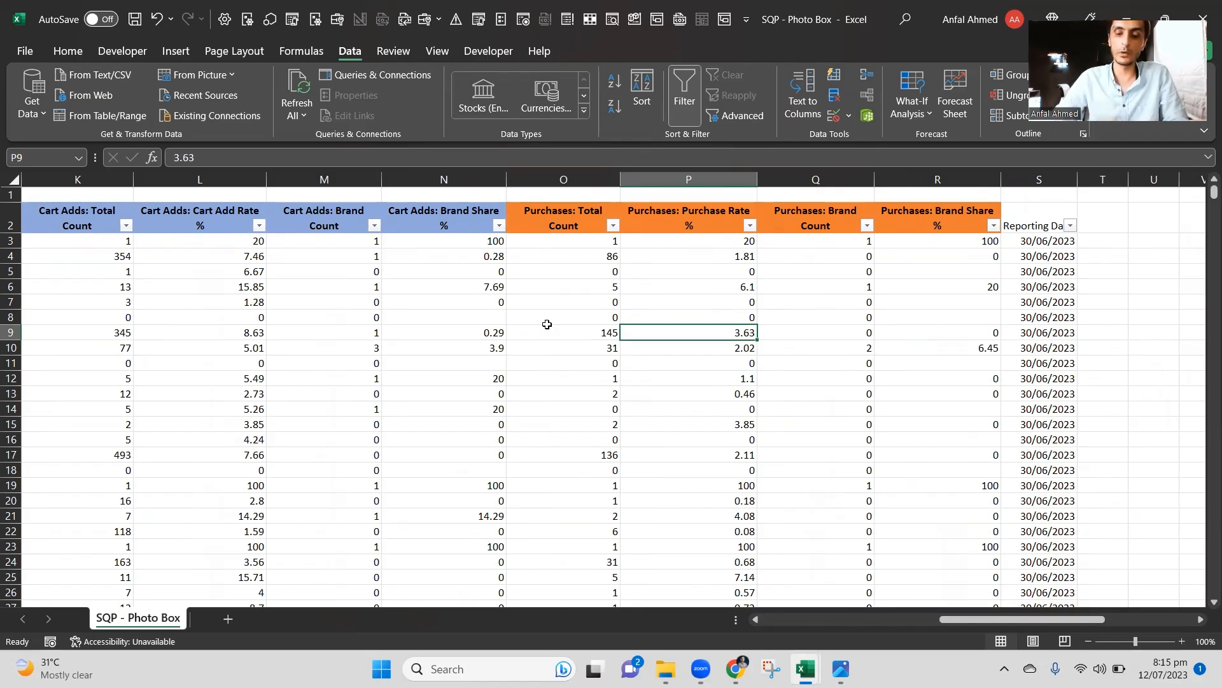
Review row 9's cart adds, clicks and impressions metrics back to its search query.
{"action": "key", "text": "Left"}
{"action": "key", "text": "Left"}
{"action": "key", "text": "Left"}
{"action": "key", "text": "Left"}
{"action": "key", "text": "Left"}
{"action": "key", "text": "Left"}
{"action": "key", "text": "Left"}
{"action": "key", "text": "Left"}
{"action": "key", "text": "Left"}
{"action": "key", "text": "Left"}
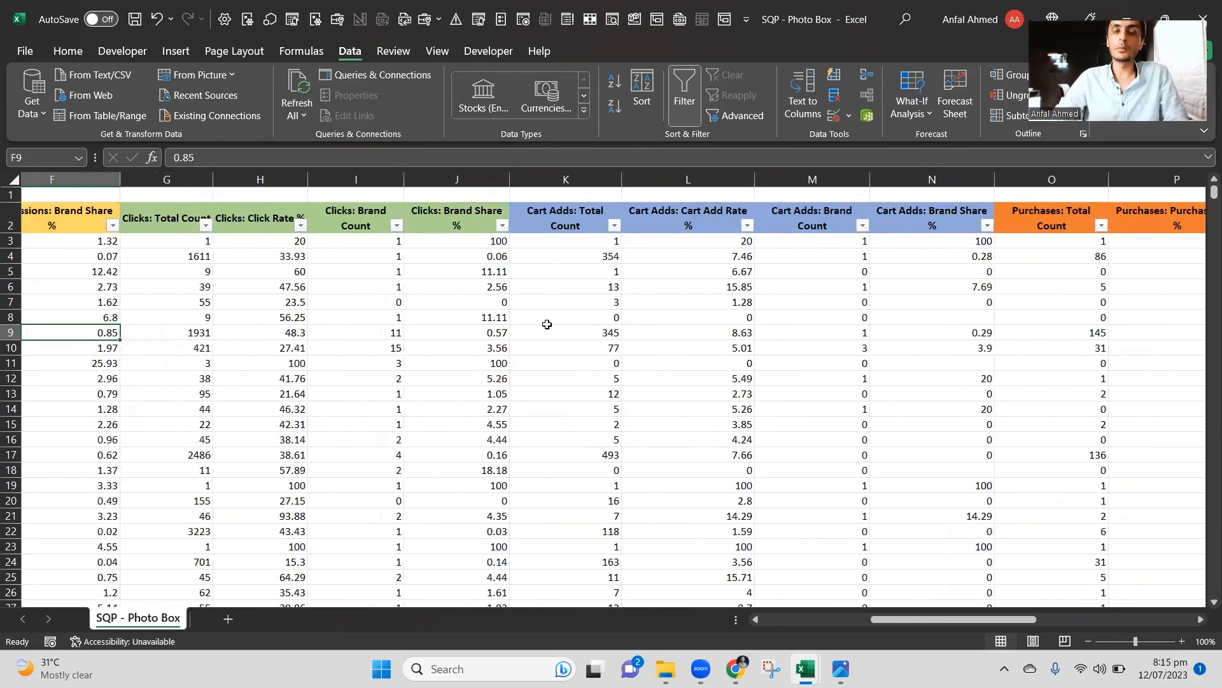
{"action": "key", "text": "Left"}
{"action": "key", "text": "Left"}
{"action": "key", "text": "Left"}
{"action": "key", "text": "Left"}
{"action": "key", "text": "Left"}
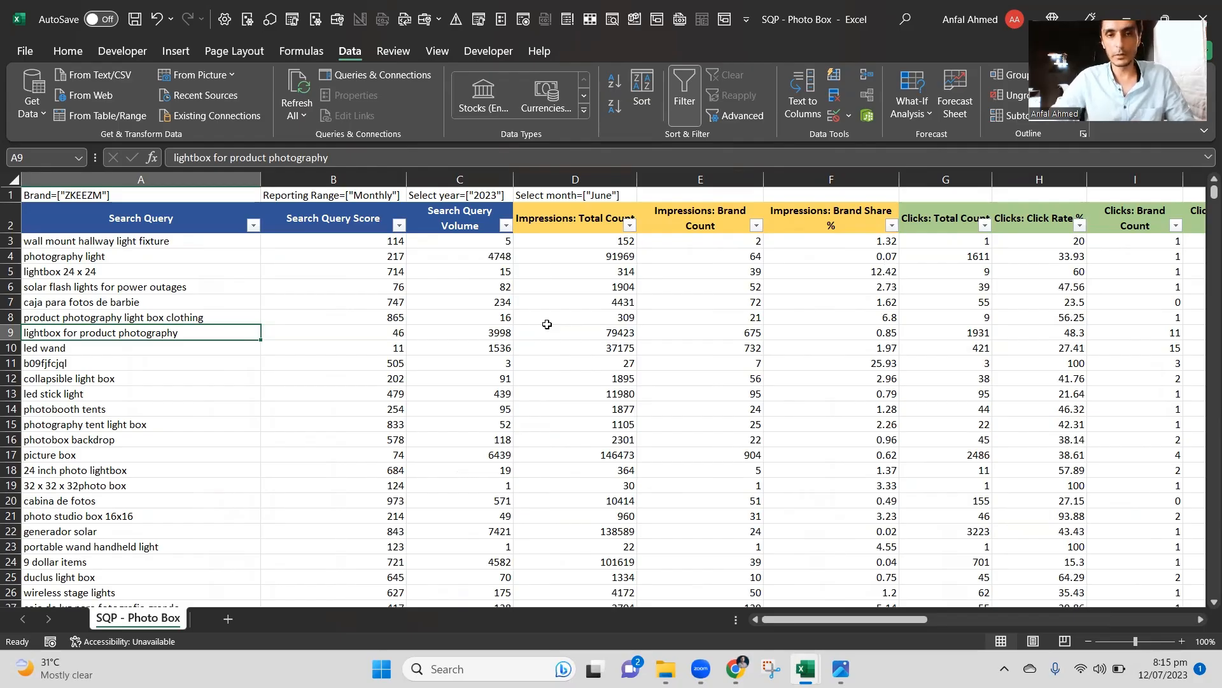
Examine the search volume, impressions and total clicks of "lightbox for product photography" again.
{"action": "key", "text": "Right"}
{"action": "key", "text": "Right"}
{"action": "key", "text": "Right"}
{"action": "key", "text": "Right"}
{"action": "key", "text": "Right"}
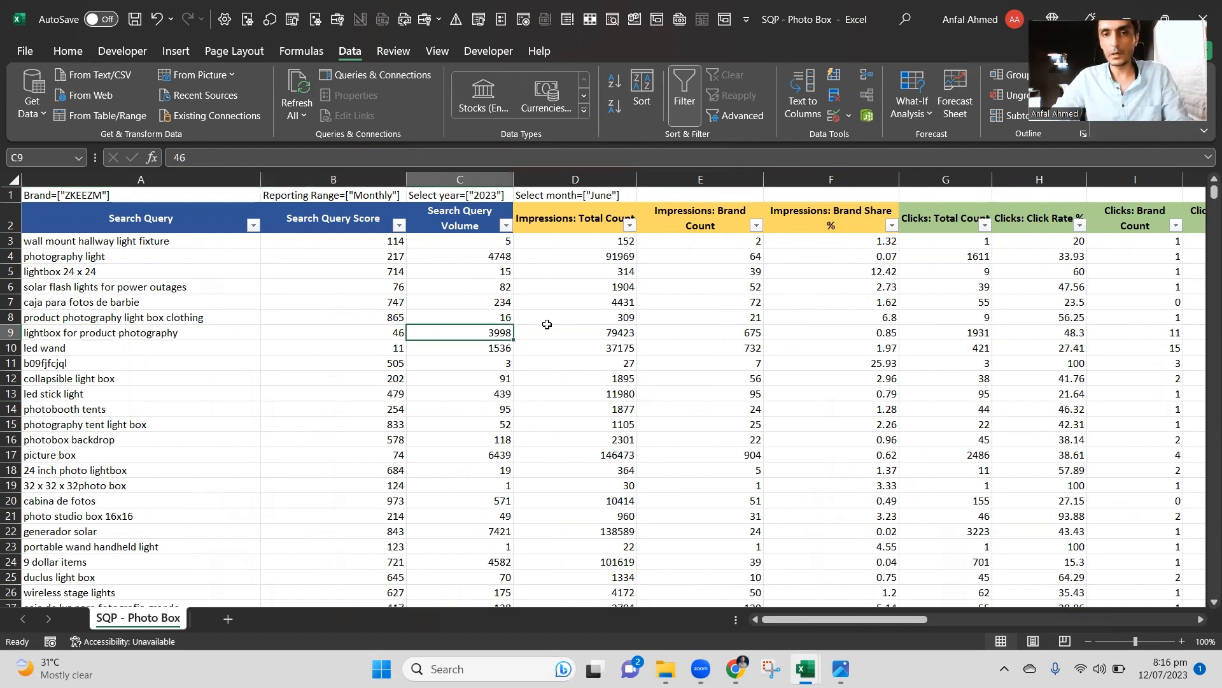
{"action": "key", "text": "Right"}
{"action": "key", "text": "Right"}
{"action": "key", "text": "Right"}
{"action": "key", "text": "Left"}
{"action": "key", "text": "Left"}
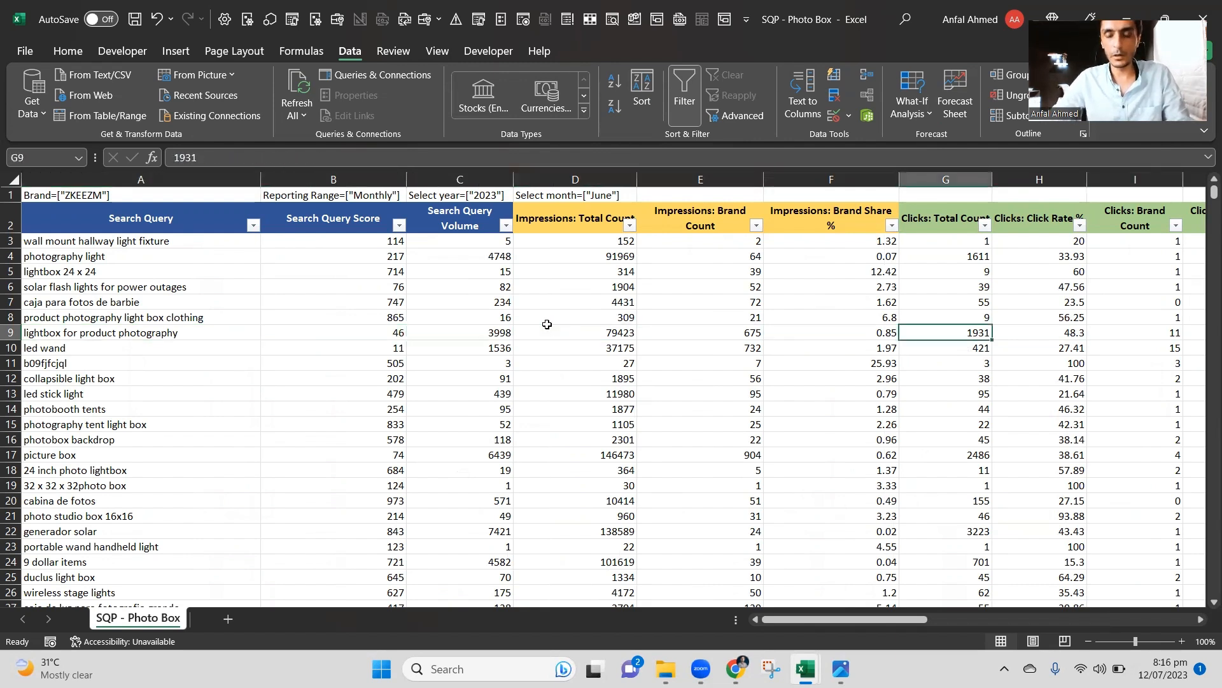
Return to row 9's search query and go up to the query "photography light" in row 4.
{"action": "key", "text": "Left"}
{"action": "key", "text": "Left"}
{"action": "key", "text": "Left"}
{"action": "key", "text": "Left"}
{"action": "key", "text": "Left"}
{"action": "key", "text": "Left"}
{"action": "key", "text": "Up"}
{"action": "key", "text": "Up"}
{"action": "key", "text": "Up"}
{"action": "key", "text": "Up"}
{"action": "key", "text": "Up"}
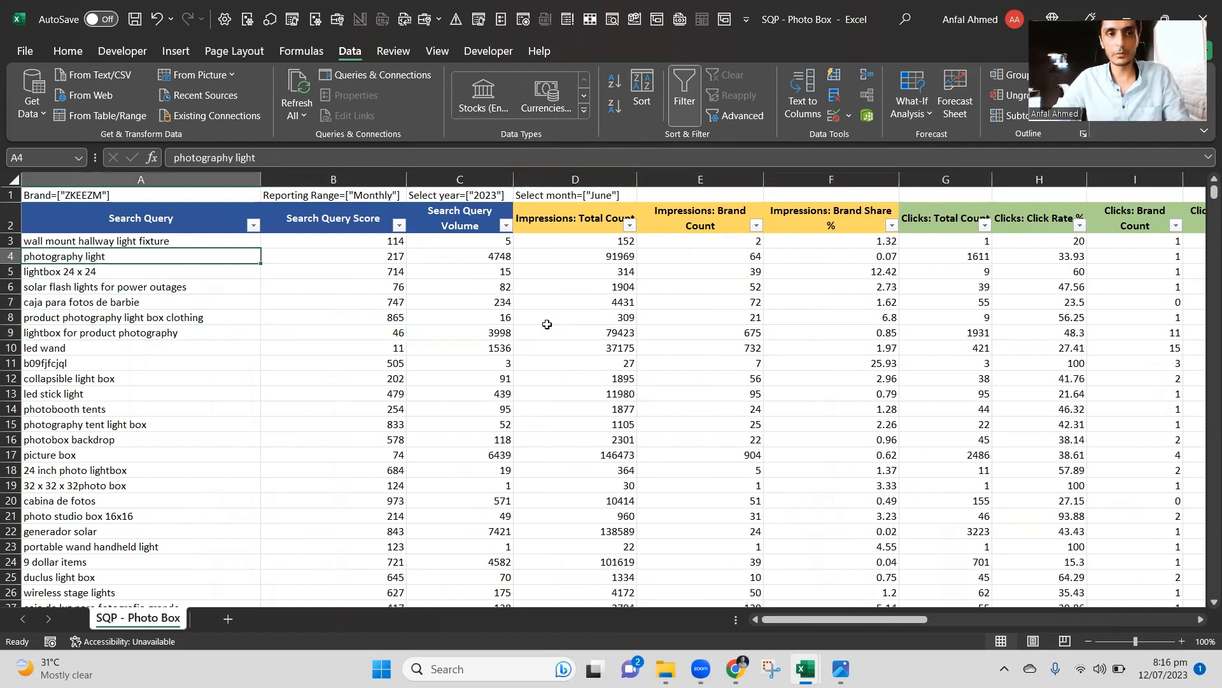
Examine the "photography light" metrics in row 4 from query score across impressions, clicks and cart adds.
{"action": "key", "text": "Right"}
{"action": "key", "text": "Right"}
{"action": "key", "text": "Right"}
{"action": "key", "text": "Right"}
{"action": "key", "text": "Right"}
{"action": "key", "text": "Right"}
{"action": "key", "text": "Right"}
{"action": "key", "text": "Right"}
{"action": "key", "text": "Right"}
{"action": "key", "text": "Right"}
{"action": "key", "text": "Right"}
{"action": "key", "text": "Right"}
{"action": "key", "text": "Right"}
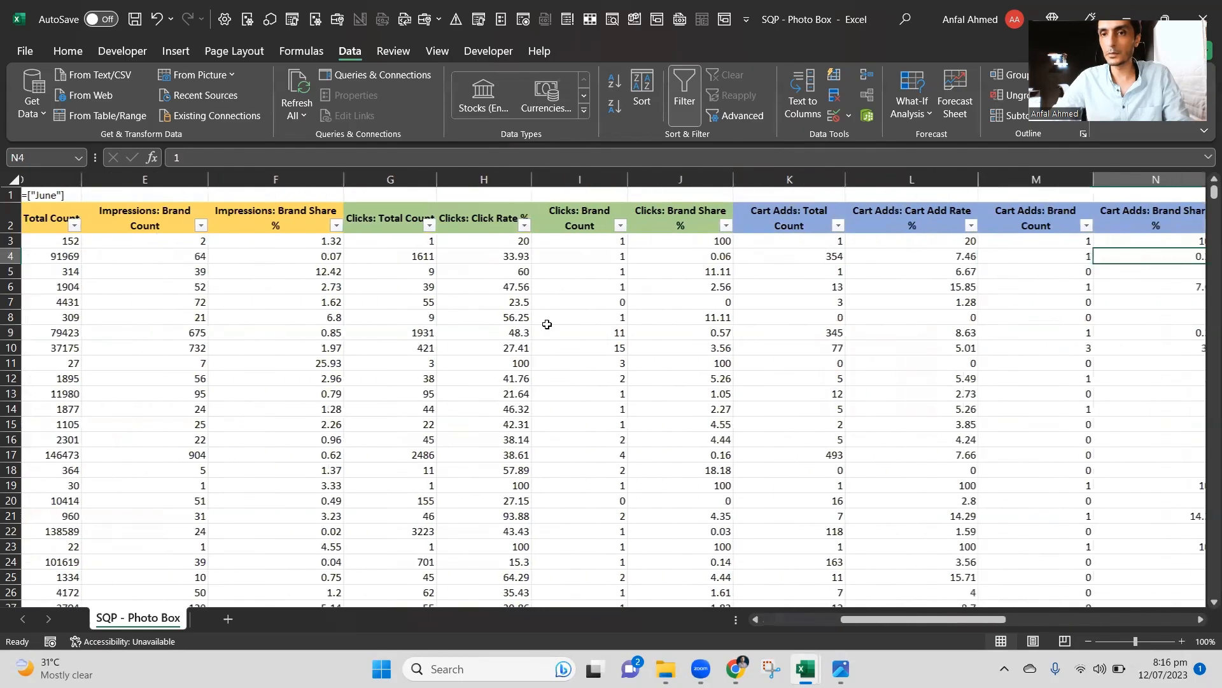
{"action": "key", "text": "Right"}
{"action": "key", "text": "Right"}
Review row 4's metrics in reverse back to its search query.
{"action": "key", "text": "Left"}
{"action": "key", "text": "Left"}
{"action": "key", "text": "Left"}
{"action": "key", "text": "Left"}
{"action": "key", "text": "Left"}
{"action": "key", "text": "Left"}
{"action": "key", "text": "Left"}
{"action": "key", "text": "Left"}
{"action": "key", "text": "Left"}
{"action": "key", "text": "Left"}
{"action": "key", "text": "Left"}
{"action": "key", "text": "Left"}
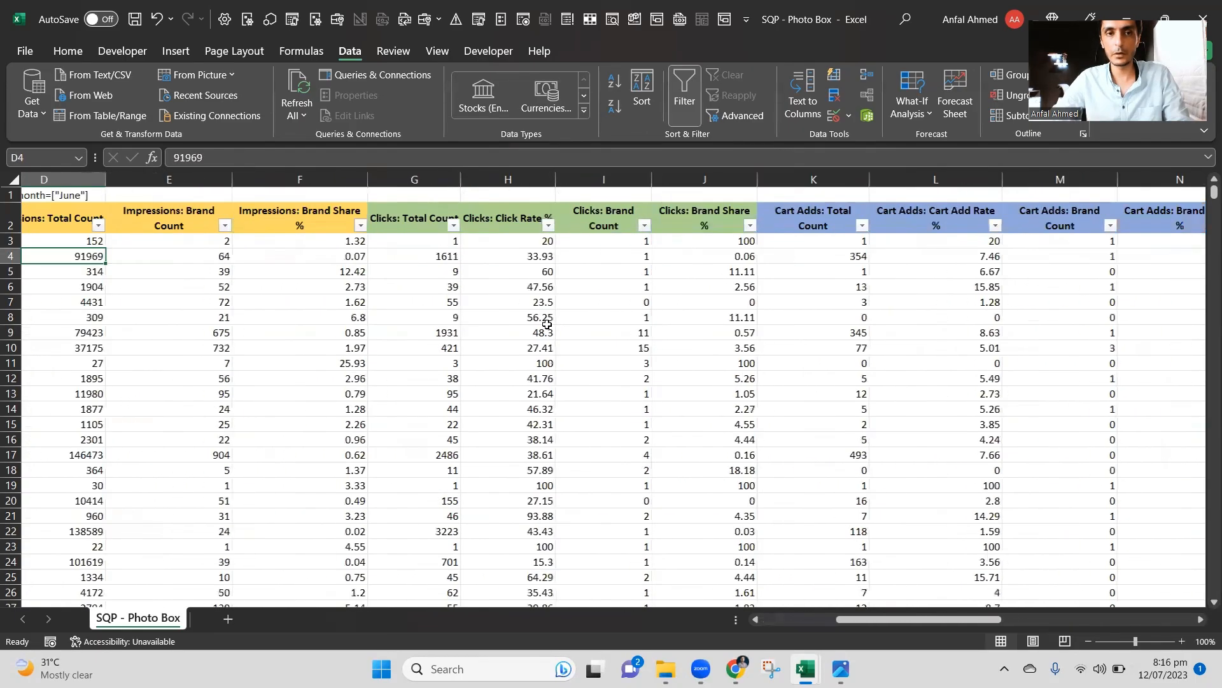
{"action": "key", "text": "Left"}
{"action": "key", "text": "Left"}
{"action": "key", "text": "Left"}
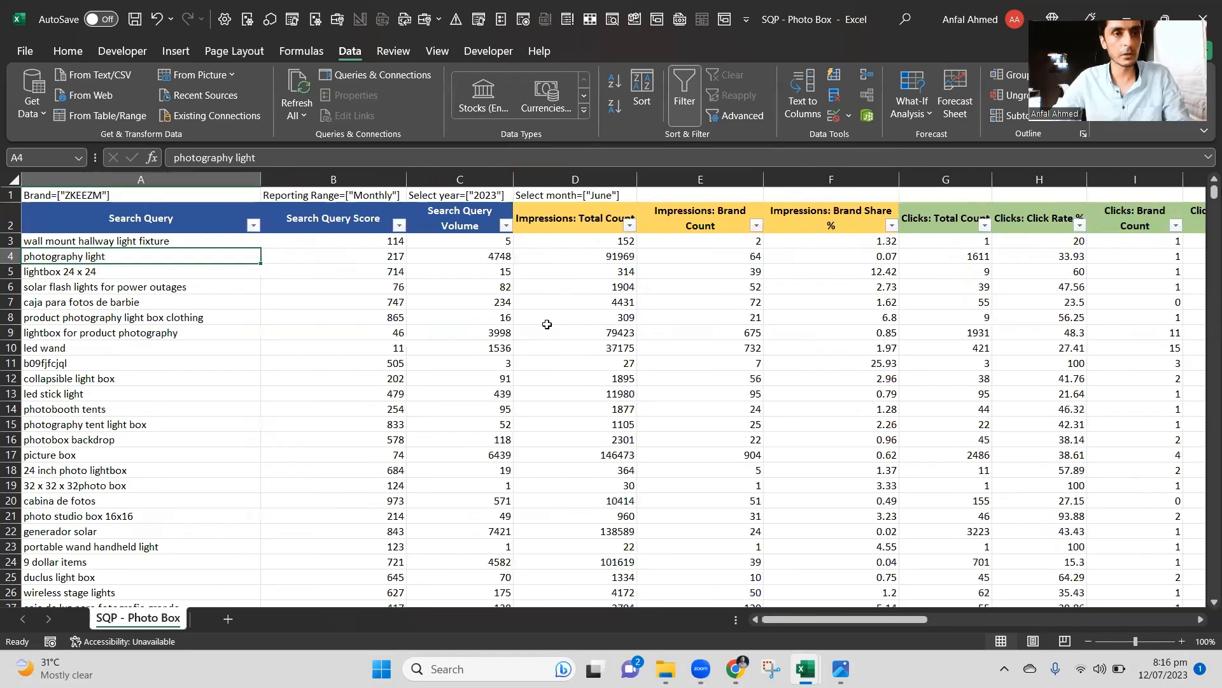
Look down the search queries from "photography light" in row 4 to "24 inch photo lightbox" in row 18.
{"action": "key", "text": "Down"}
{"action": "key", "text": "Down"}
{"action": "key", "text": "Down"}
{"action": "key", "text": "Down"}
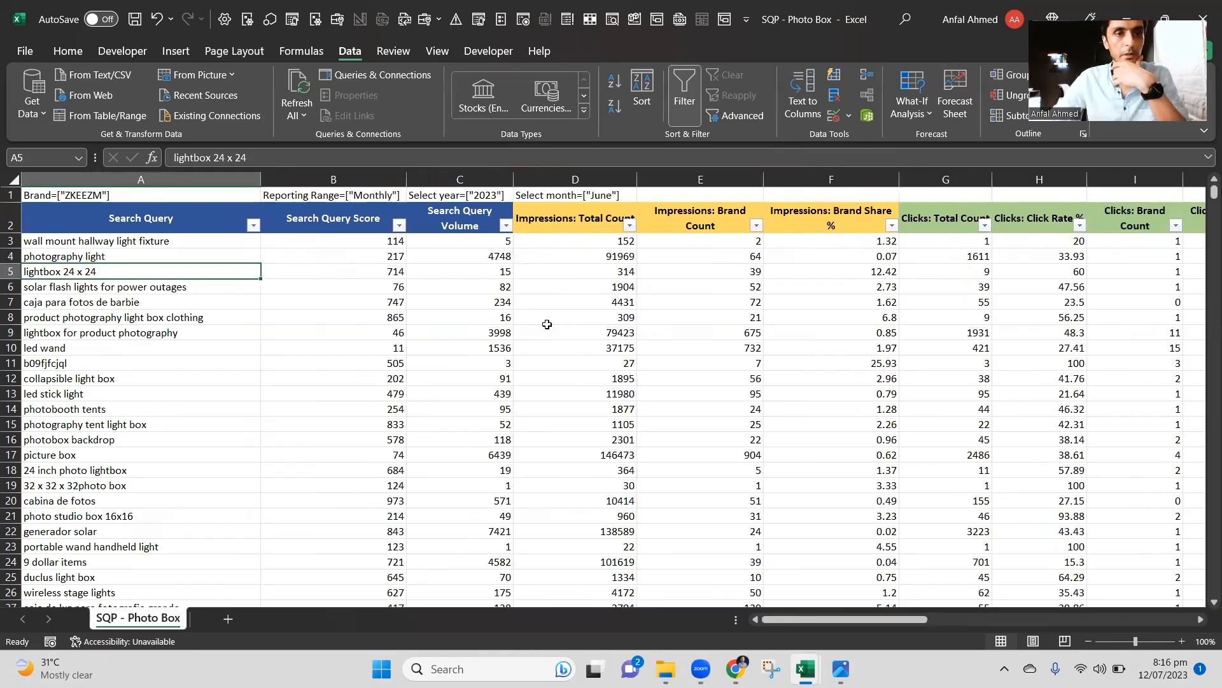
{"action": "key", "text": "Down"}
{"action": "key", "text": "Down"}
{"action": "key", "text": "Down"}
{"action": "key", "text": "Down"}
{"action": "key", "text": "Down"}
{"action": "key", "text": "Down"}
{"action": "key", "text": "Down"}
{"action": "key", "text": "Down"}
{"action": "key", "text": "Down"}
{"action": "key", "text": "Down"}
{"action": "key", "text": "Down"}
{"action": "key", "text": "Down"}
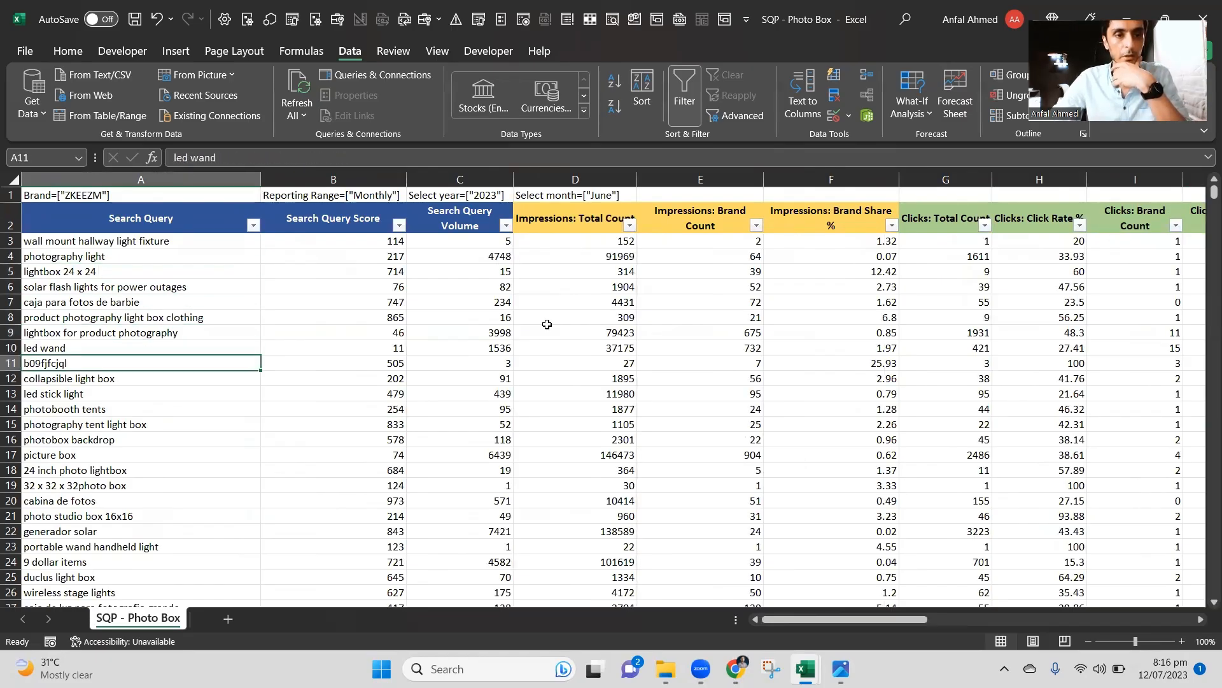
Sort the table by Search Query Score from smallest to largest.
{"action": "key", "text": "Right"}
{"action": "key", "text": "Right"}
{"action": "key", "text": "Left"}
{"action": "key", "text": "Up"}
{"action": "key", "text": "Up"}
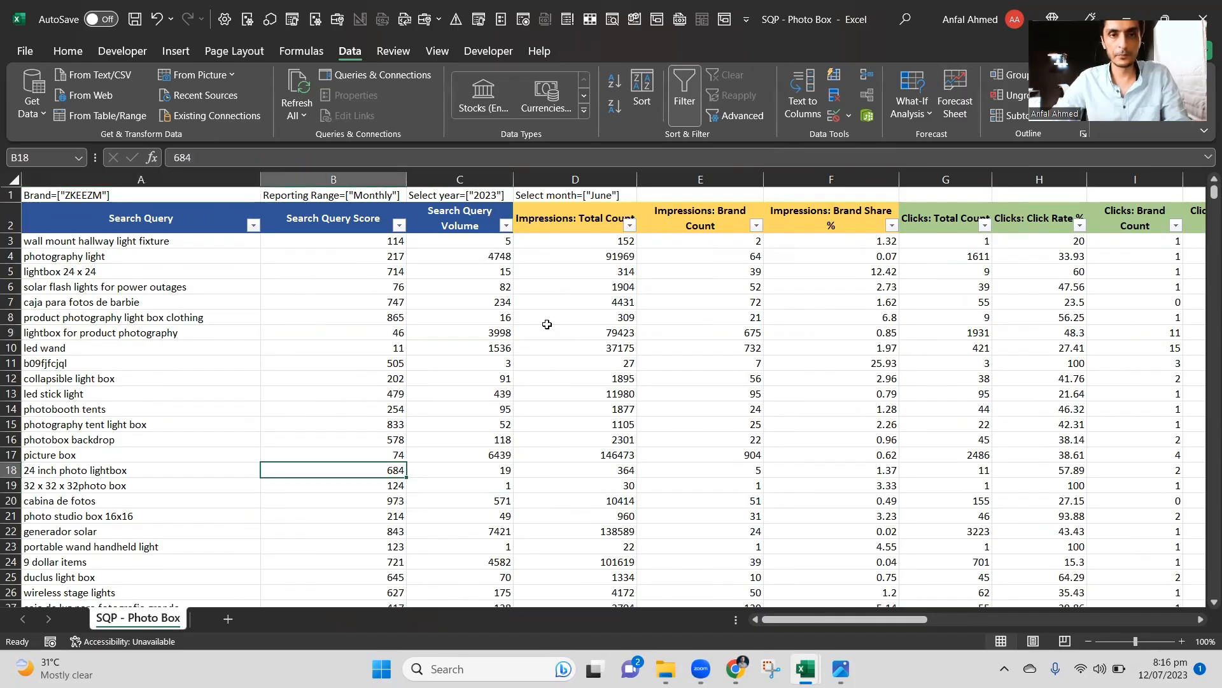
{"action": "key", "text": "ctrl+Up"}
{"action": "key", "text": "Down"}
{"action": "key", "text": "alt+Down"}
{"action": "key", "text": "Up"}
{"action": "key", "text": "Up"}
{"action": "key", "text": "Up"}
{"action": "key", "text": "Up"}
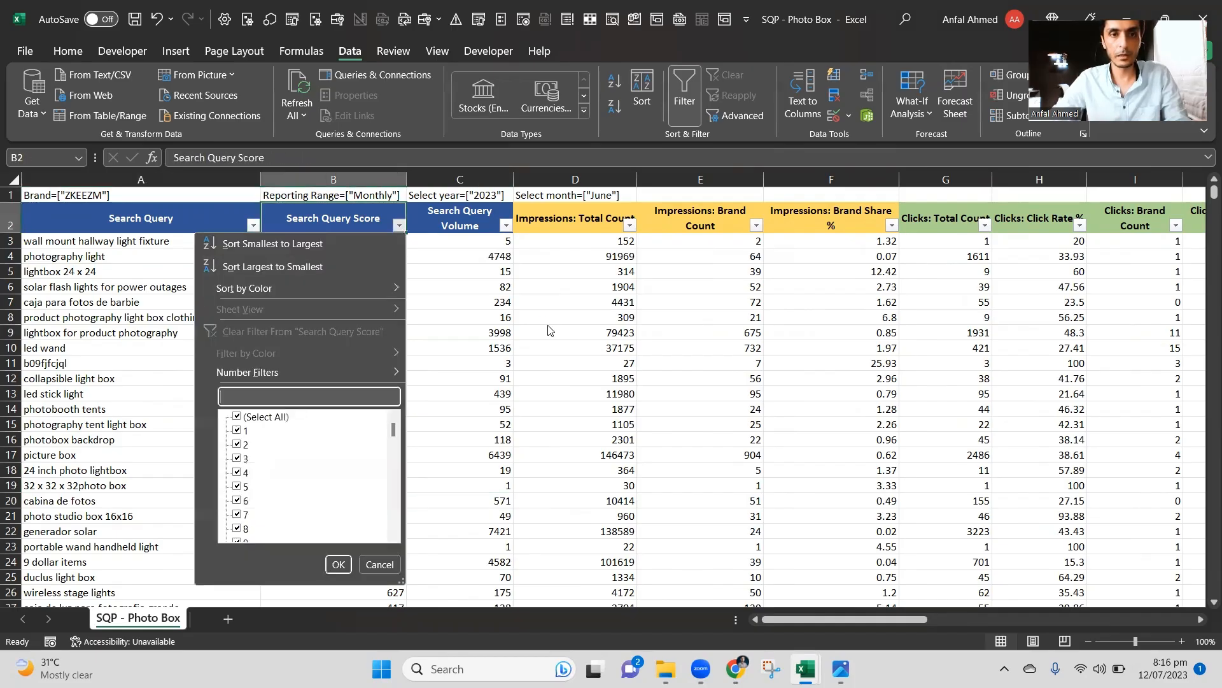
{"action": "key", "text": "Up"}
{"action": "key", "text": "Up"}
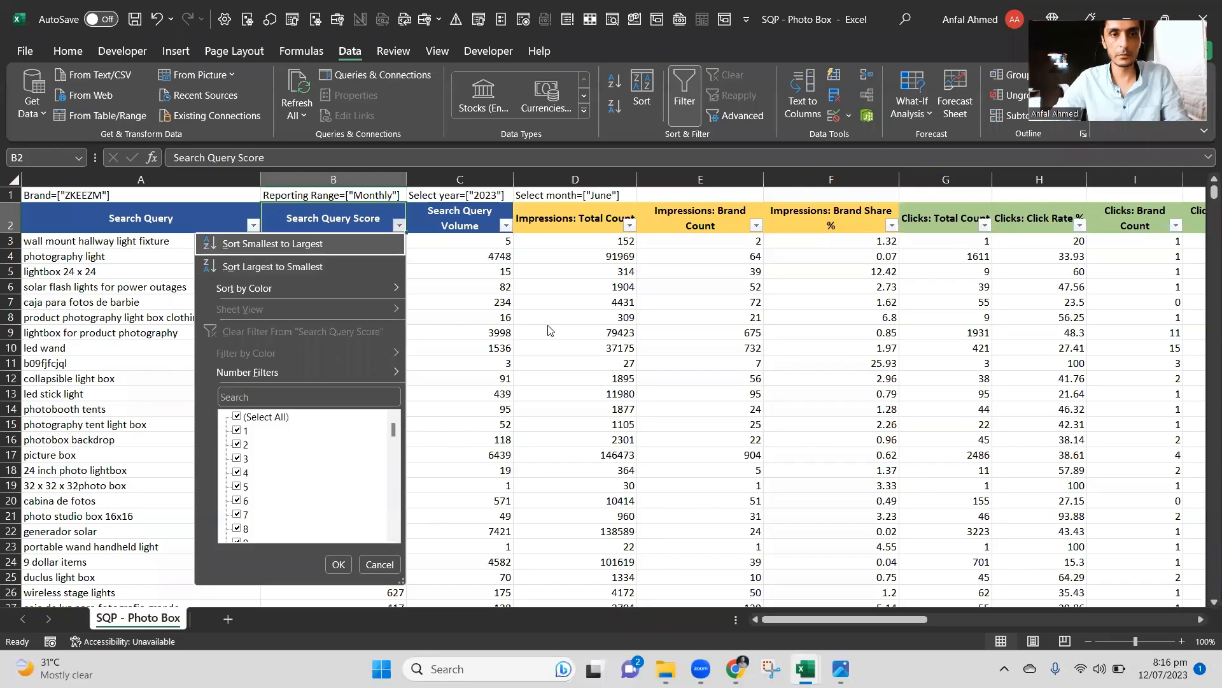
{"action": "key", "text": "Return"}
Examine the top-ranked query "light box photography" in row 3 up to total impressions, including the Search Query Score heading.
{"action": "key", "text": "Down"}
{"action": "key", "text": "Down"}
{"action": "key", "text": "Left"}
{"action": "key", "text": "Up"}
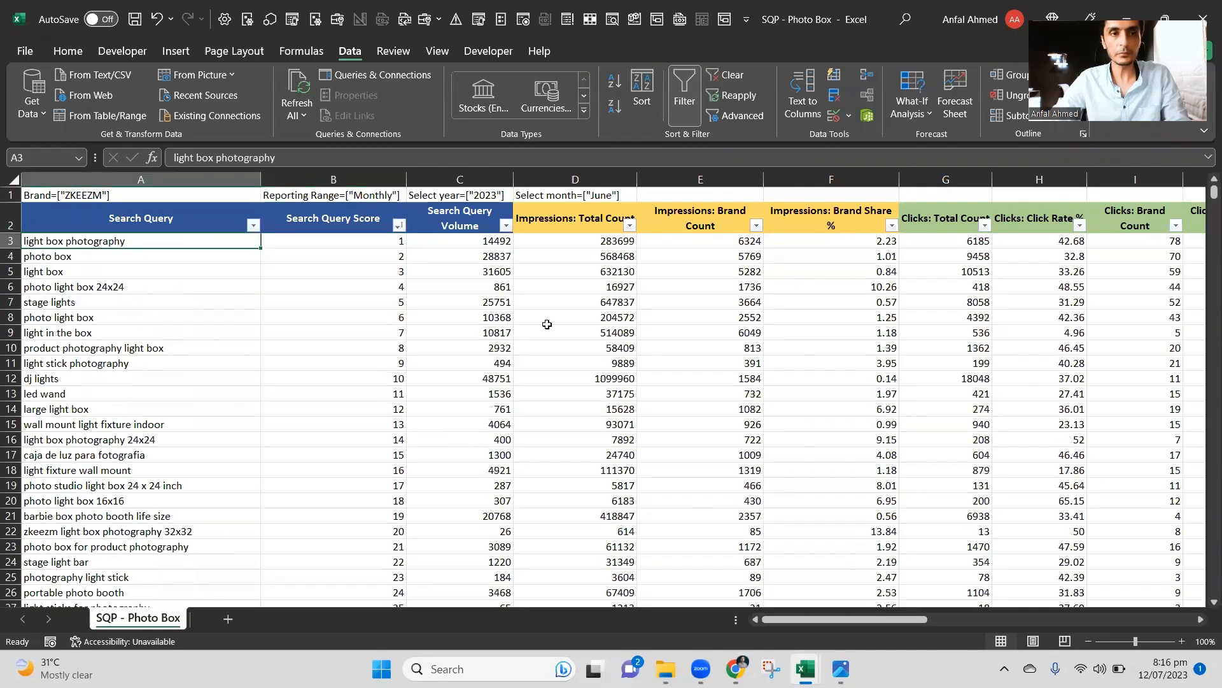
{"action": "key", "text": "Right"}
{"action": "key", "text": "Right"}
{"action": "key", "text": "Right"}
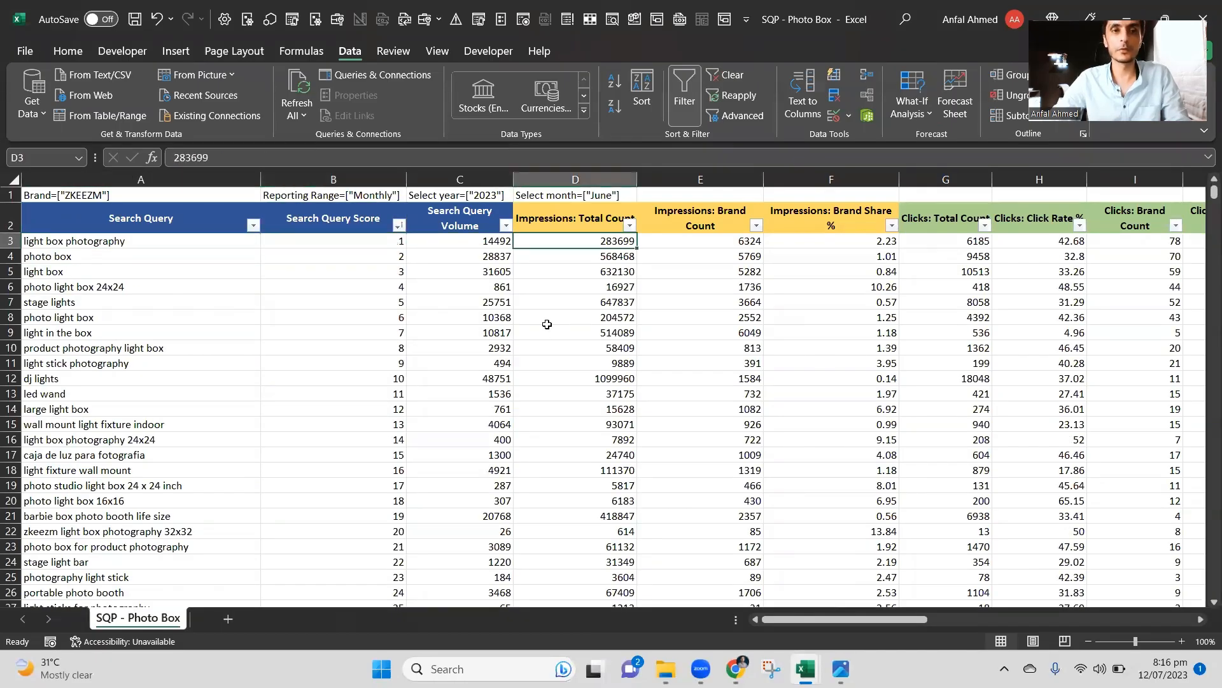
{"action": "key", "text": "Left"}
{"action": "key", "text": "Up"}
{"action": "key", "text": "Left"}
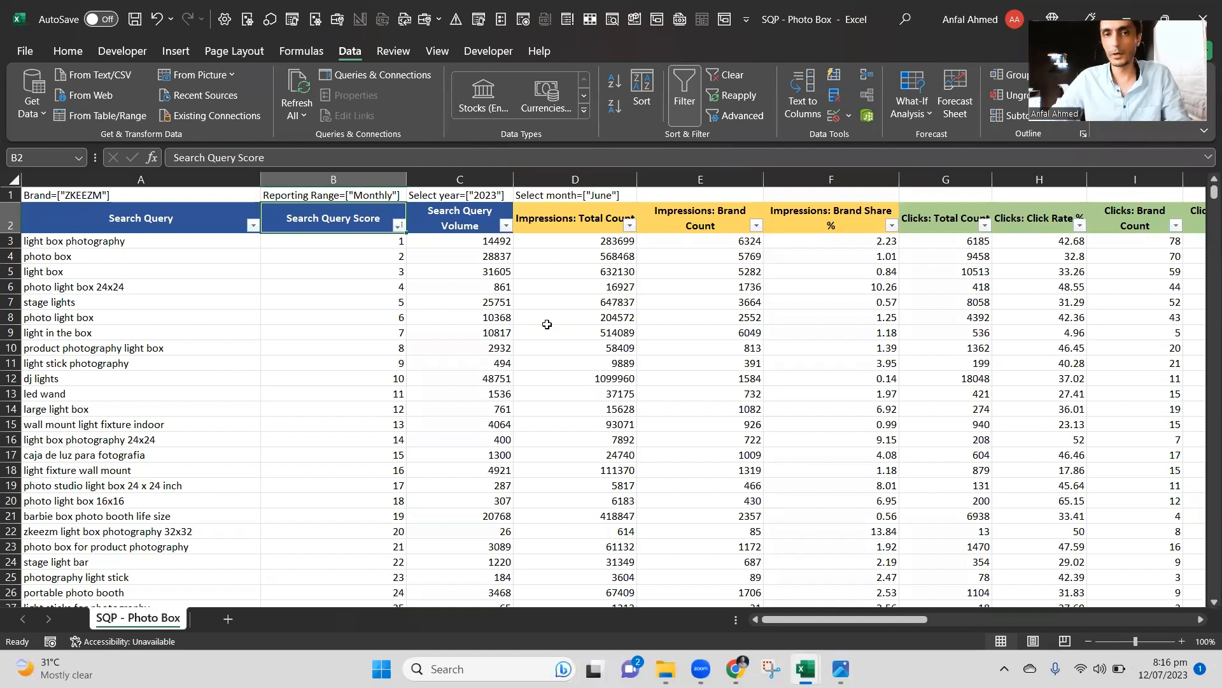
{"action": "key", "text": "Down"}
{"action": "key", "text": "Left"}
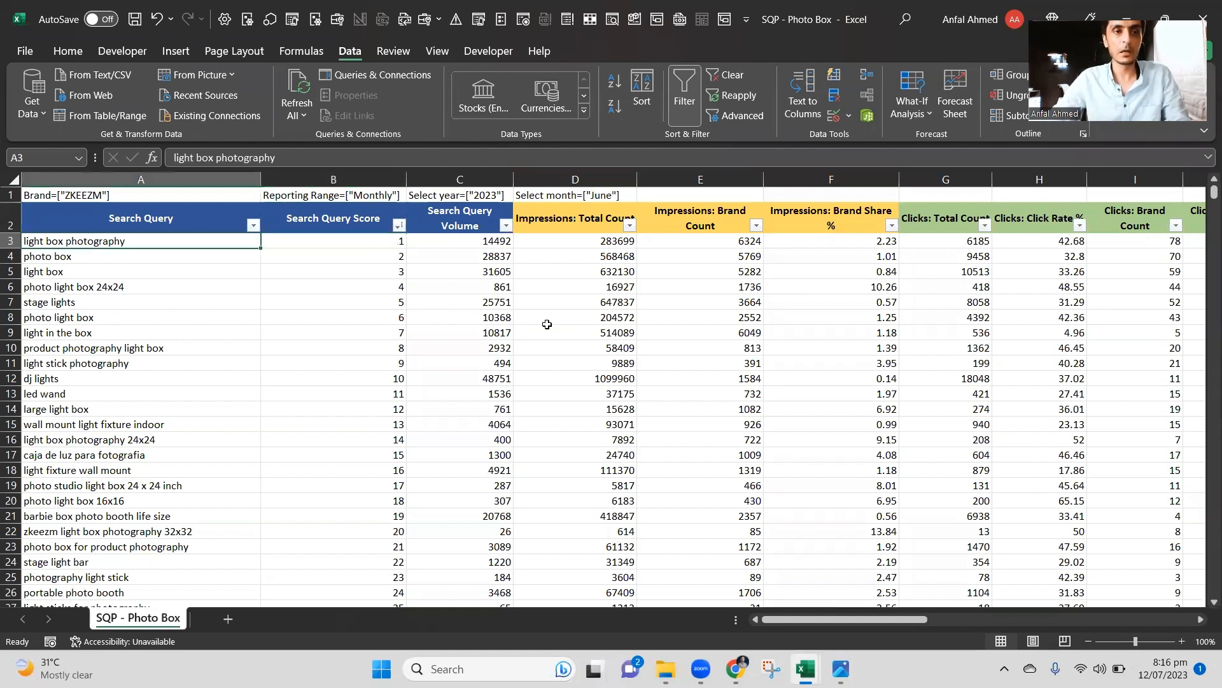
Review row 3's query score, search volume, impression counts and impressions brand share.
{"action": "key", "text": "Right"}
{"action": "key", "text": "Right"}
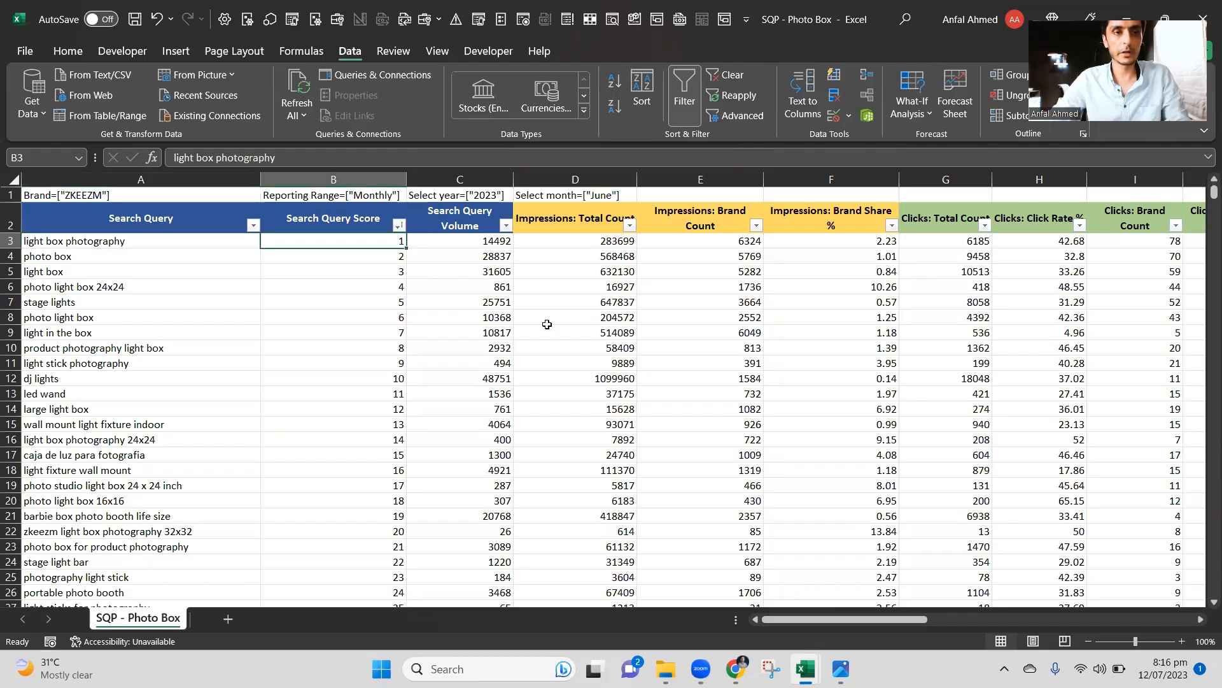
{"action": "key", "text": "Right"}
{"action": "key", "text": "Right"}
{"action": "key", "text": "Right"}
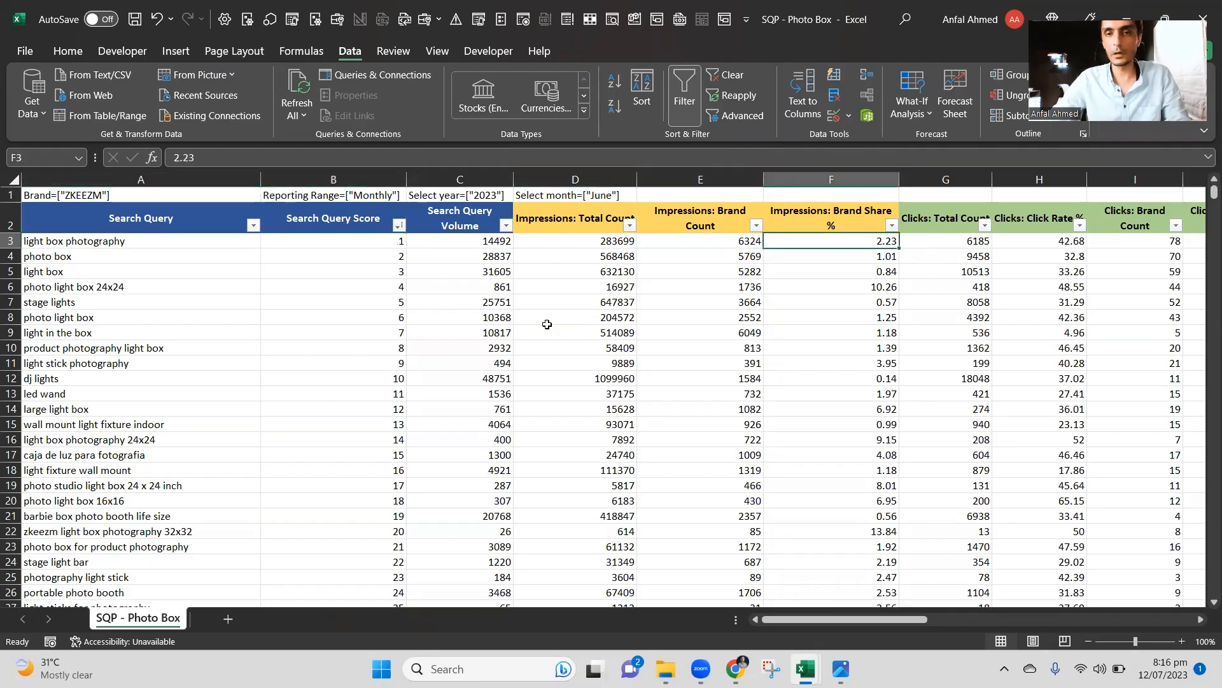
{"action": "key", "text": "Left"}
{"action": "key", "text": "Left"}
{"action": "key", "text": "Left"}
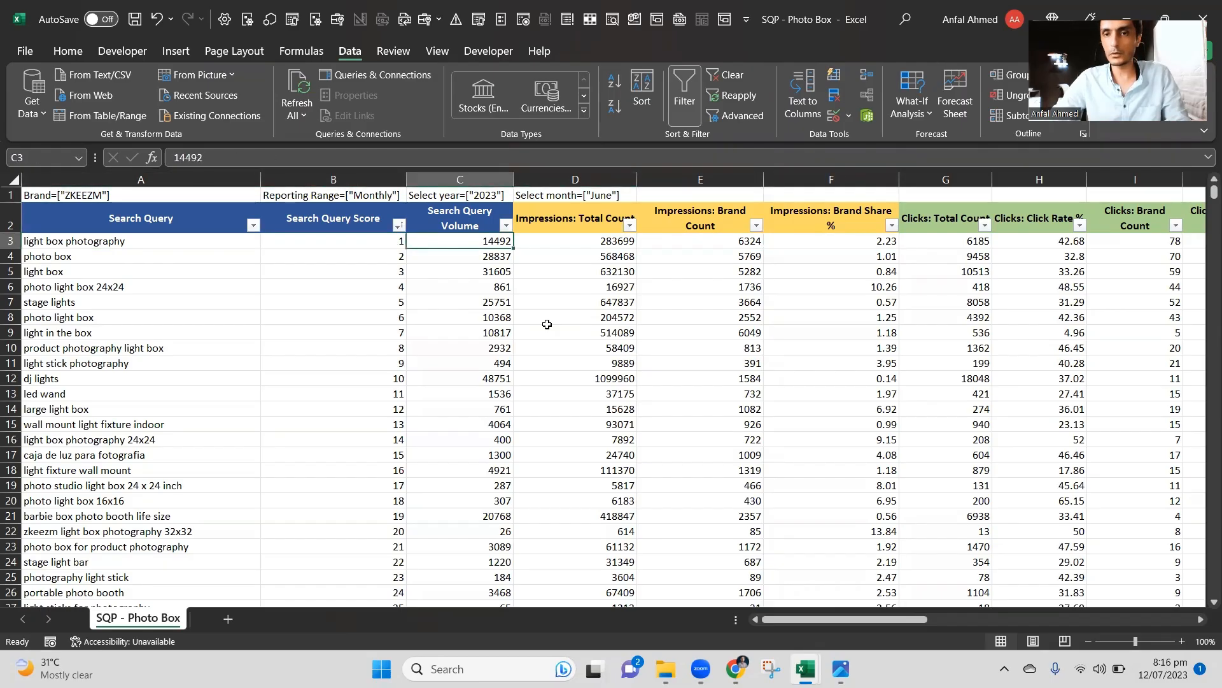
Compare row 3's impression metrics with its total click count.
{"action": "key", "text": "Right"}
{"action": "key", "text": "Right"}
{"action": "key", "text": "Right"}
{"action": "key", "text": "Right"}
{"action": "key", "text": "Right"}
{"action": "key", "text": "Left"}
{"action": "key", "text": "Left"}
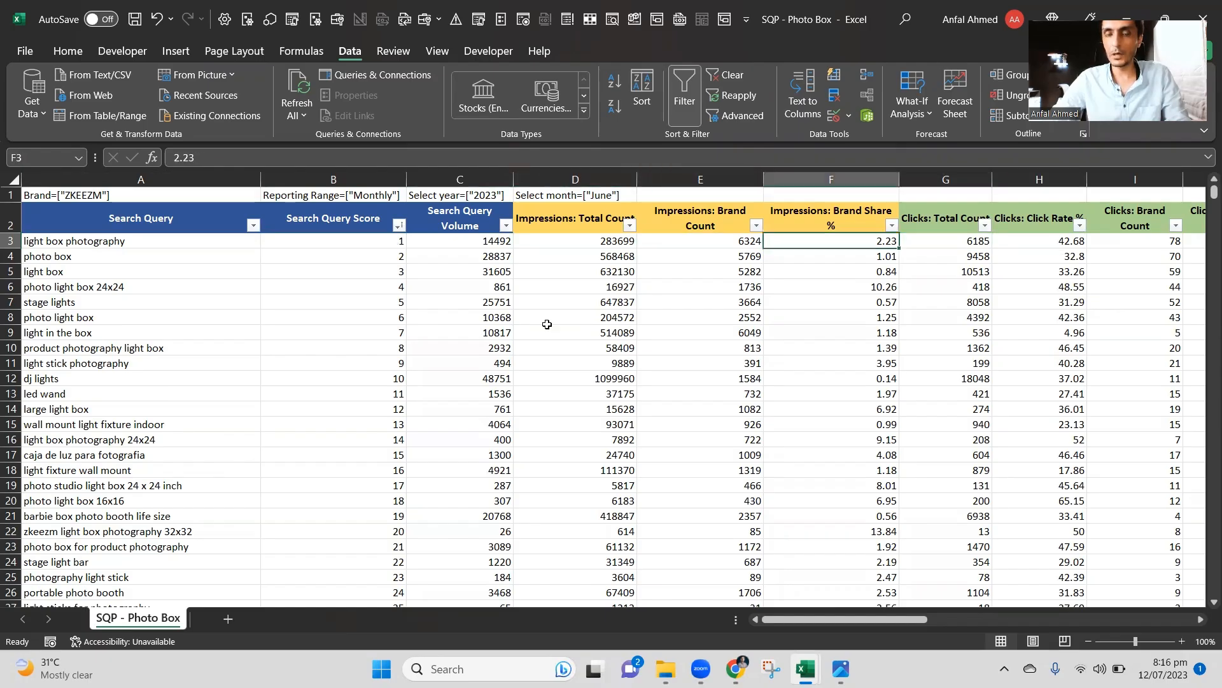
{"action": "key", "text": "Right"}
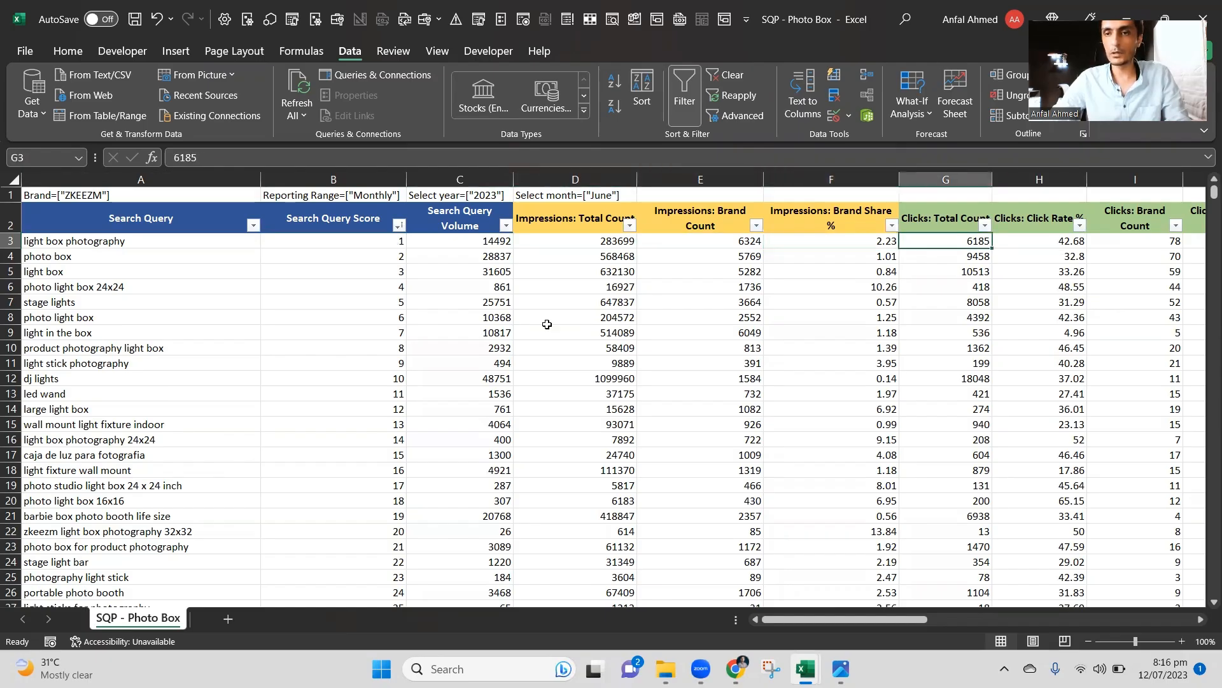
Examine row 3's click rate and brand share against its cart adds, ending on the brand click count.
{"action": "key", "text": "Right"}
{"action": "key", "text": "Right"}
{"action": "key", "text": "Right"}
{"action": "key", "text": "Right"}
{"action": "key", "text": "Right"}
{"action": "key", "text": "Left"}
{"action": "key", "text": "Left"}
{"action": "key", "text": "Left"}
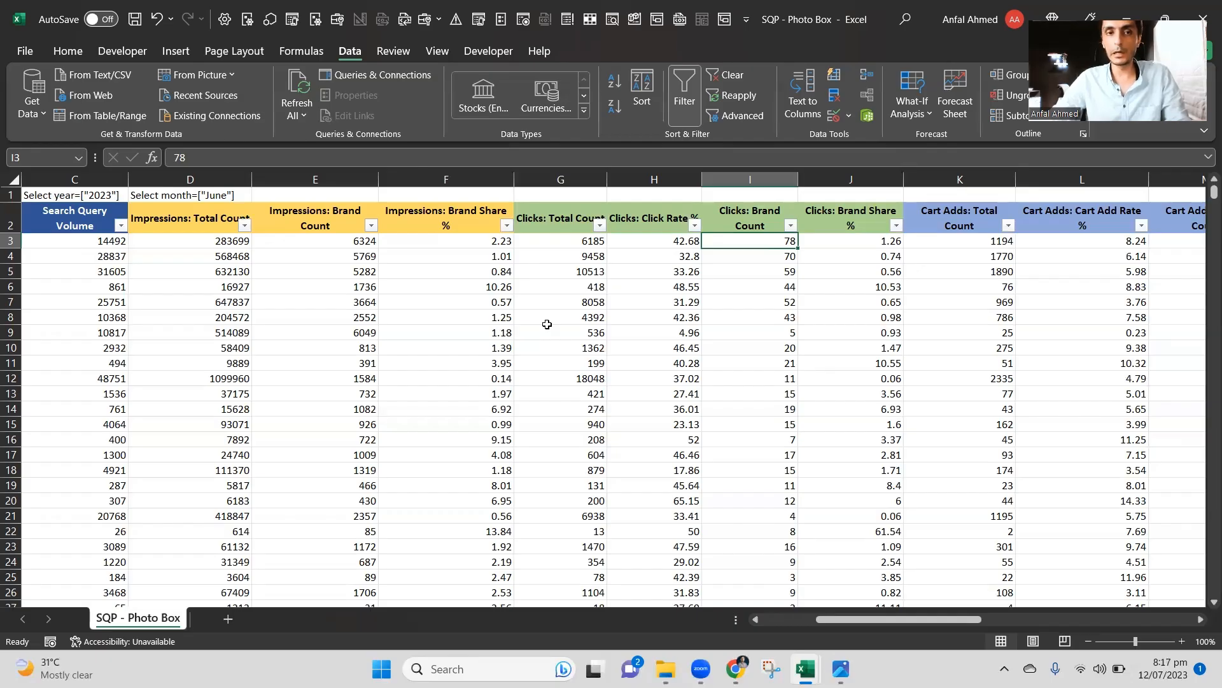
Walk through row 3 again from its search query to the clicks brand share.
{"action": "key", "text": "Home"}
{"action": "key", "text": "Right"}
{"action": "key", "text": "Right"}
{"action": "key", "text": "Right"}
{"action": "key", "text": "Right"}
{"action": "key", "text": "Right"}
{"action": "key", "text": "Right"}
{"action": "key", "text": "Right"}
{"action": "key", "text": "Right"}
{"action": "key", "text": "Right"}
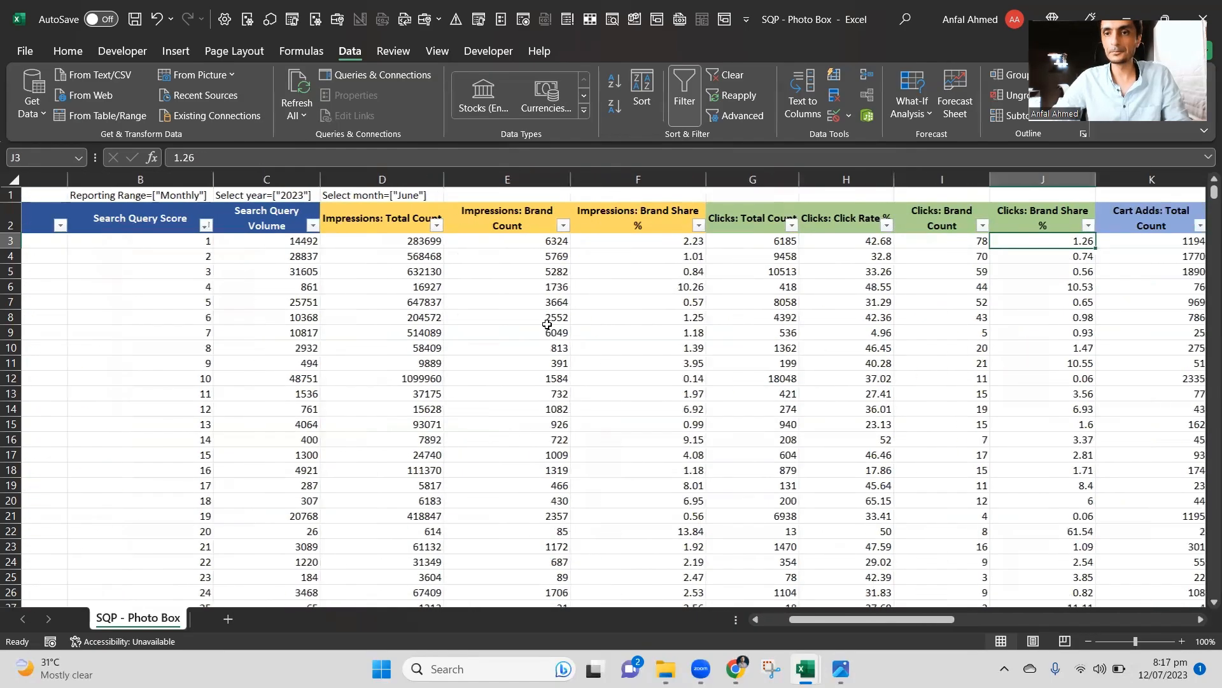
Check row 3's cart add metrics through brand share and return to the clicks brand share.
{"action": "key", "text": "Right"}
{"action": "key", "text": "Right"}
{"action": "key", "text": "Right"}
{"action": "key", "text": "Right"}
{"action": "key", "text": "Left"}
{"action": "key", "text": "Left"}
{"action": "key", "text": "Left"}
{"action": "key", "text": "Left"}
{"action": "key", "text": "Left"}
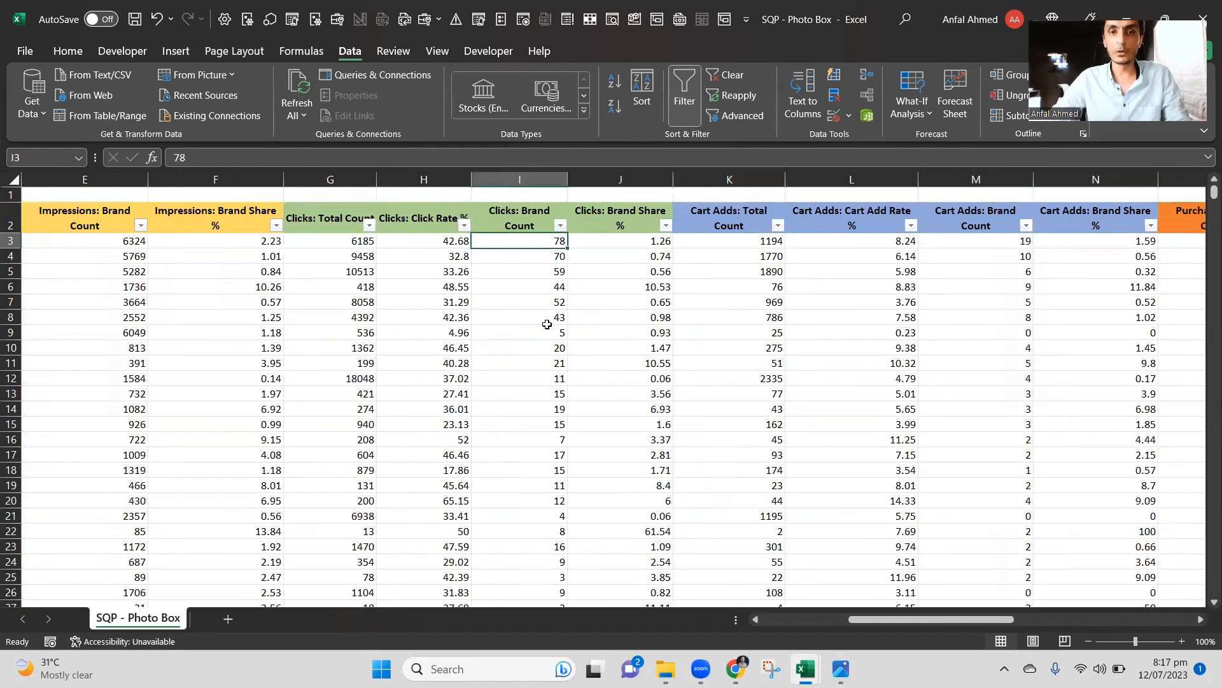
{"action": "key", "text": "Right"}
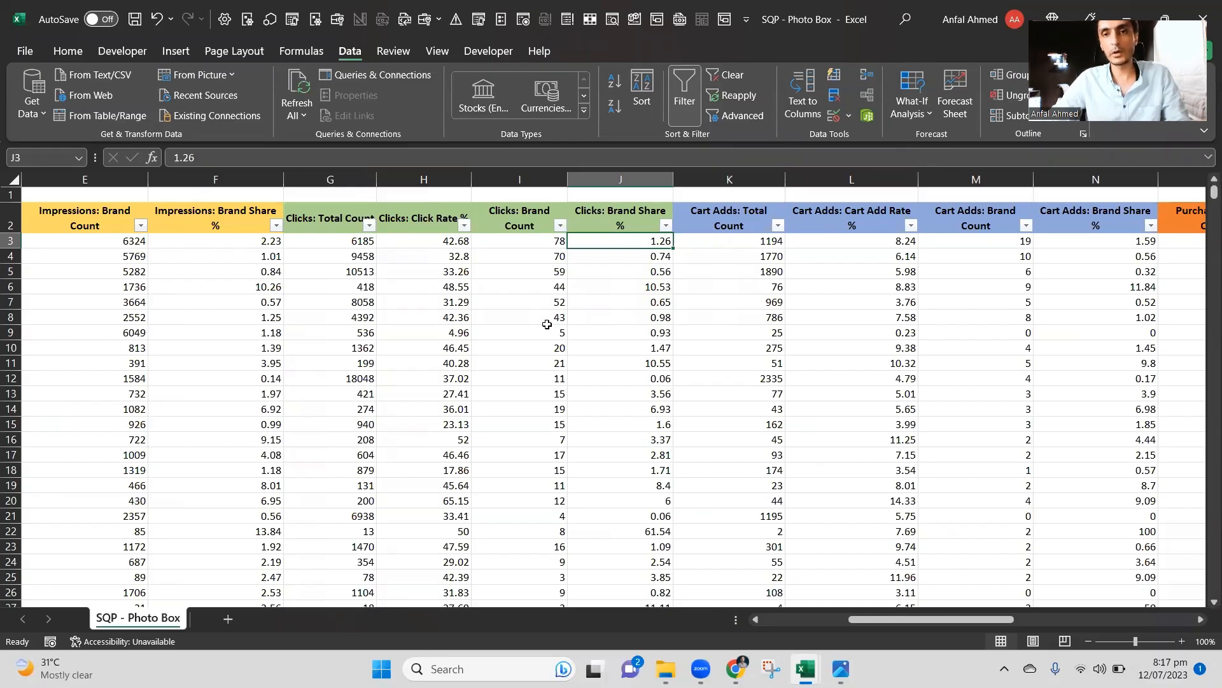
Review row 3's cart add counts, rate and brand share on to the purchase rate.
{"action": "key", "text": "Right"}
{"action": "key", "text": "Right"}
{"action": "key", "text": "Right"}
{"action": "key", "text": "Right"}
{"action": "key", "text": "Right"}
{"action": "key", "text": "Right"}
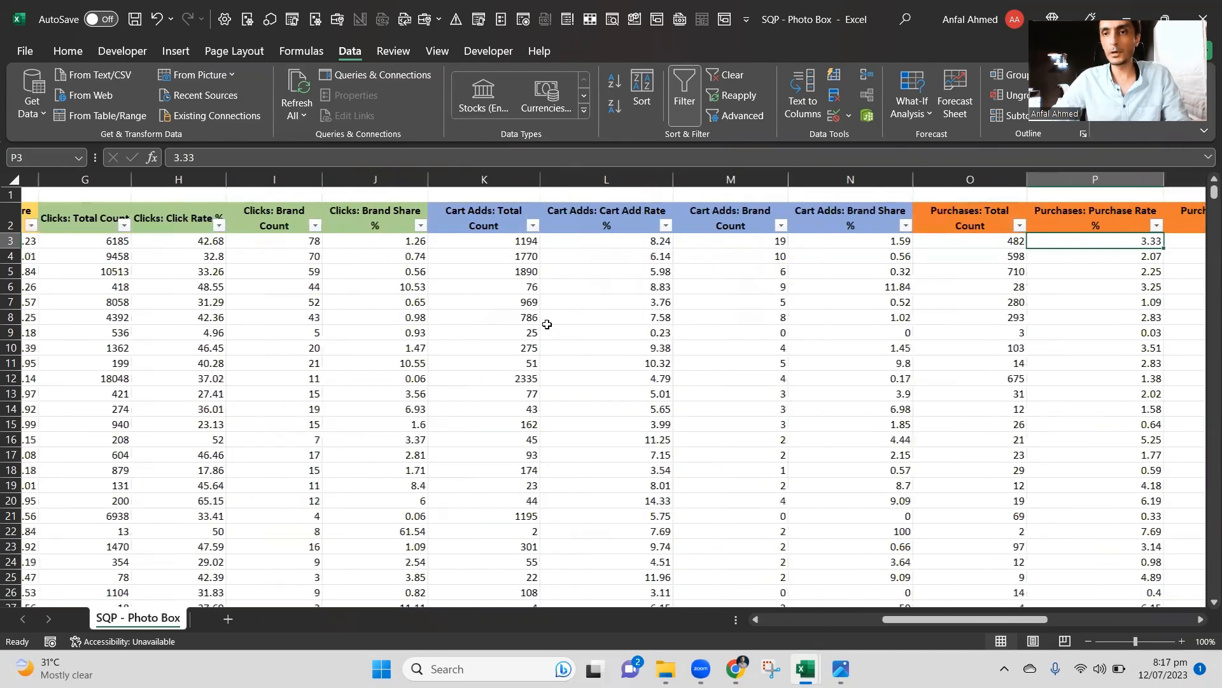
Examine row 3's purchase metrics, comparing the total count and purchase rate with the brand count and brand share.
{"action": "key", "text": "Right"}
{"action": "key", "text": "Right"}
{"action": "key", "text": "Right"}
{"action": "key", "text": "Left"}
{"action": "key", "text": "Left"}
{"action": "key", "text": "Left"}
{"action": "key", "text": "Left"}
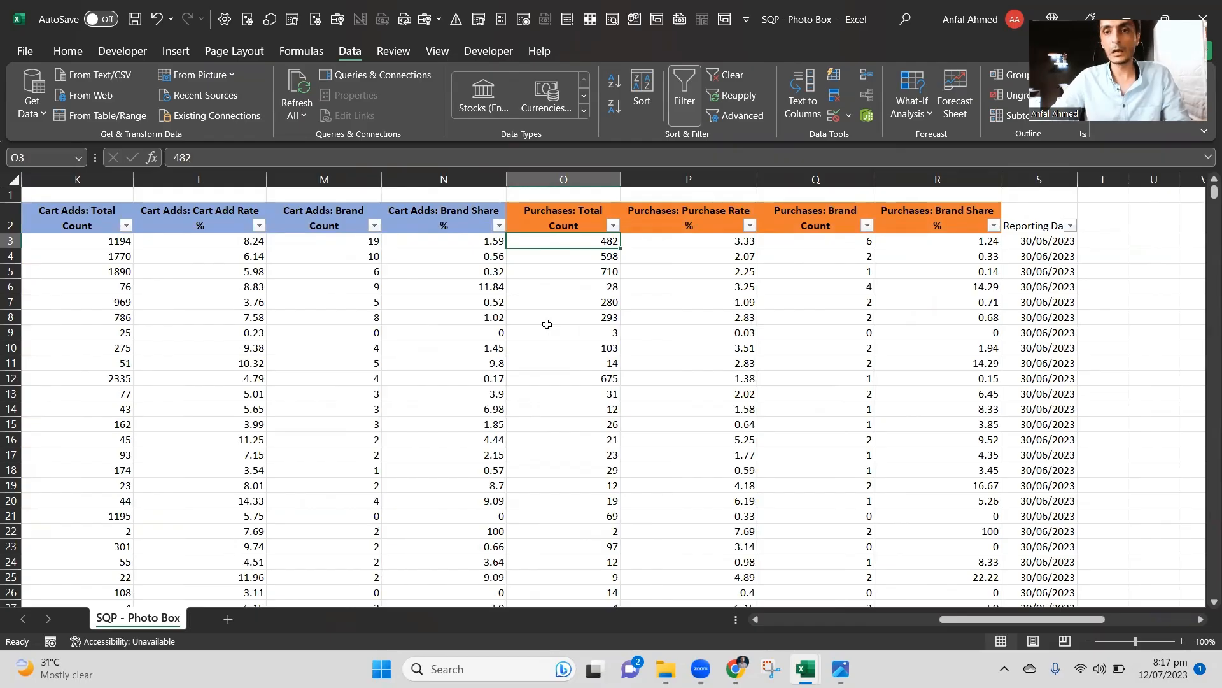
{"action": "key", "text": "Right"}
{"action": "key", "text": "Right"}
{"action": "key", "text": "Right"}
{"action": "key", "text": "Left"}
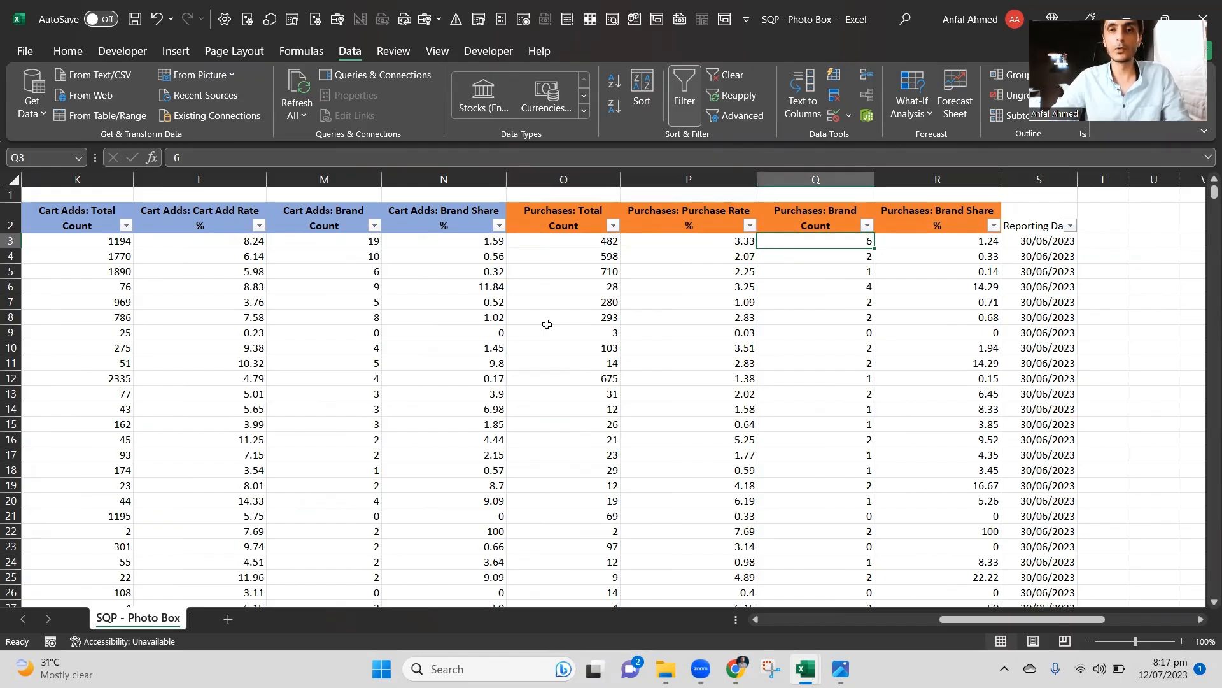
Start a division formula in U3 with row 3's total purchases count (O3) as the numerator.
{"action": "key", "text": "Right"}
{"action": "key", "text": "Right"}
{"action": "key", "text": "Right"}
{"action": "key", "text": "Right"}
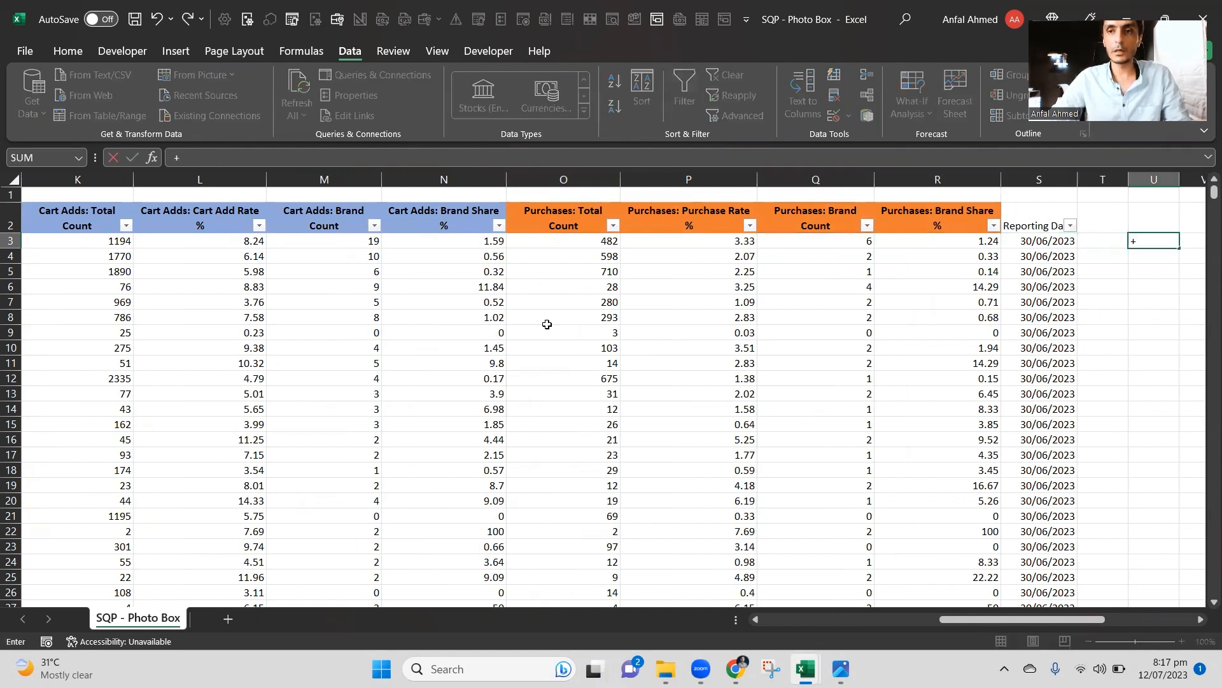
{"action": "key", "text": "Left"}
{"action": "key", "text": "Left"}
{"action": "key", "text": "Left"}
{"action": "key", "text": "Left"}
{"action": "key", "text": "Left"}
{"action": "key", "text": "Left"}
{"action": "key", "text": "Left"}
{"action": "key", "text": "Left"}
{"action": "key", "text": "Left"}
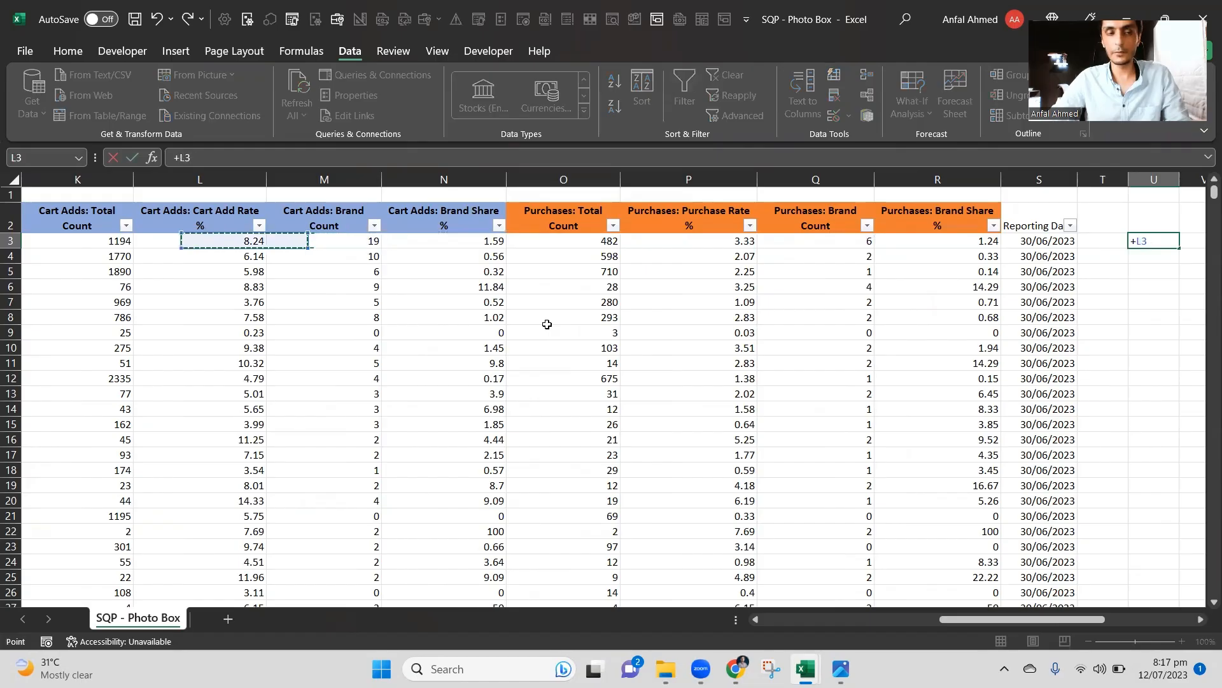
{"action": "key", "text": "Left"}
{"action": "key", "text": "Left"}
{"action": "key", "text": "Left"}
{"action": "key", "text": "Left"}
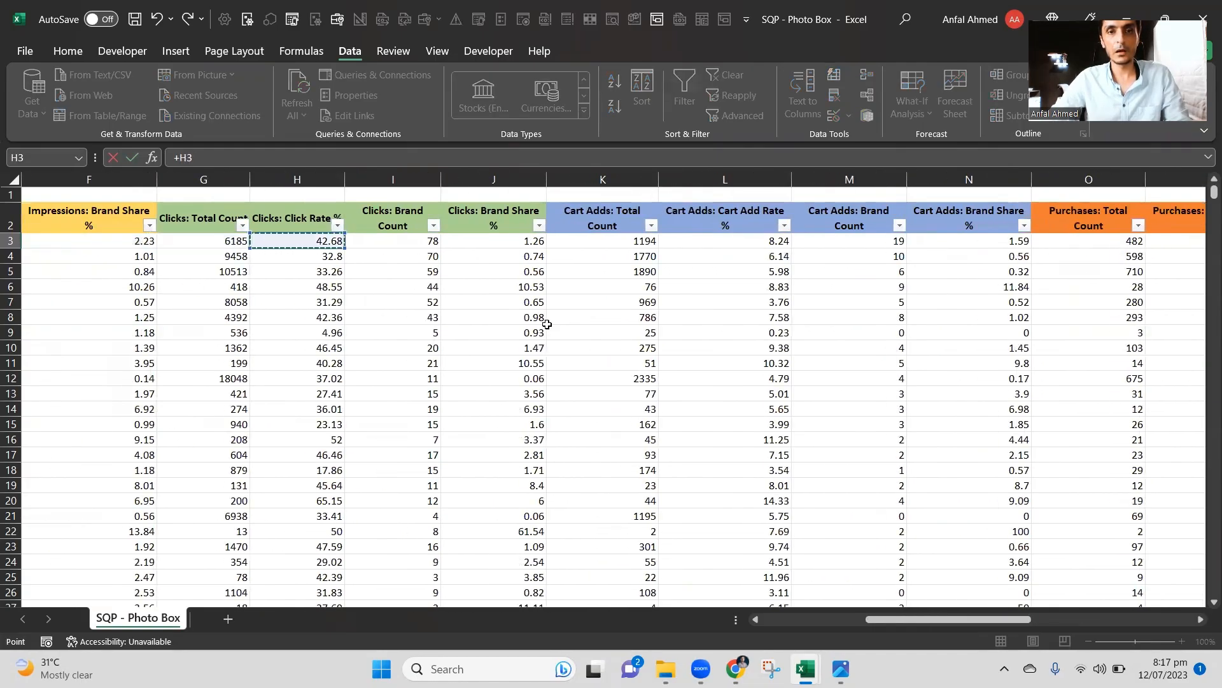
{"action": "key", "text": "Right"}
{"action": "key", "text": "Right"}
{"action": "key", "text": "Left"}
{"action": "key", "text": "Left"}
{"action": "key", "text": "Right"}
{"action": "key", "text": "Right"}
{"action": "key", "text": "Right"}
{"action": "key", "text": "Right"}
{"action": "key", "text": "Right"}
{"action": "key", "text": "Right"}
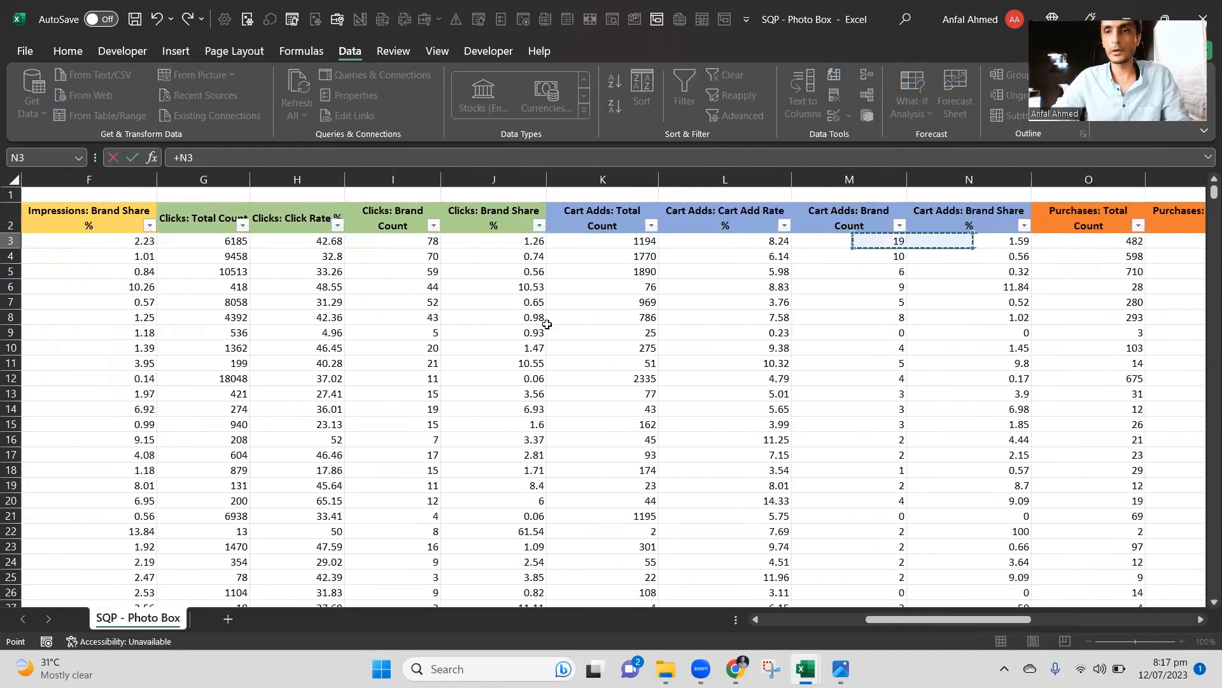
{"action": "key", "text": "Right"}
{"action": "type", "text": "/"}
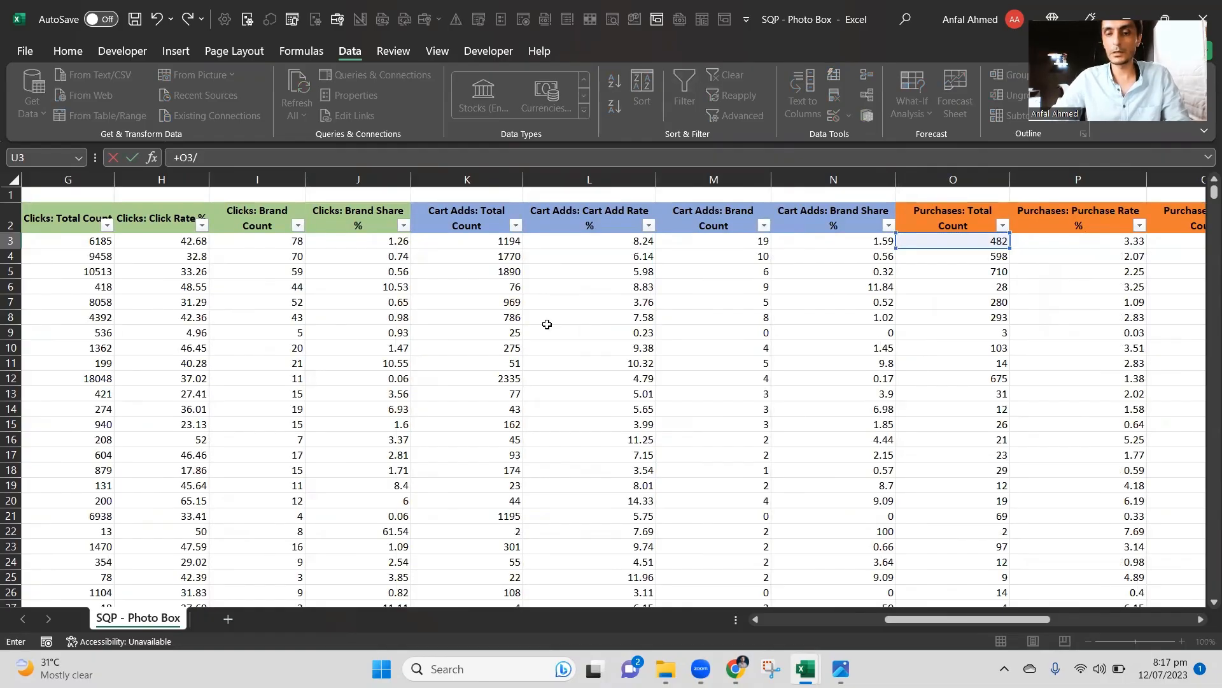
Complete the U3 formula as +O3/G3, dividing total purchases by the total click count.
{"action": "key", "text": "Left"}
{"action": "key", "text": "Left"}
{"action": "key", "text": "Left"}
{"action": "key", "text": "Left"}
{"action": "key", "text": "Left"}
{"action": "key", "text": "Left"}
{"action": "key", "text": "Left"}
{"action": "key", "text": "Left"}
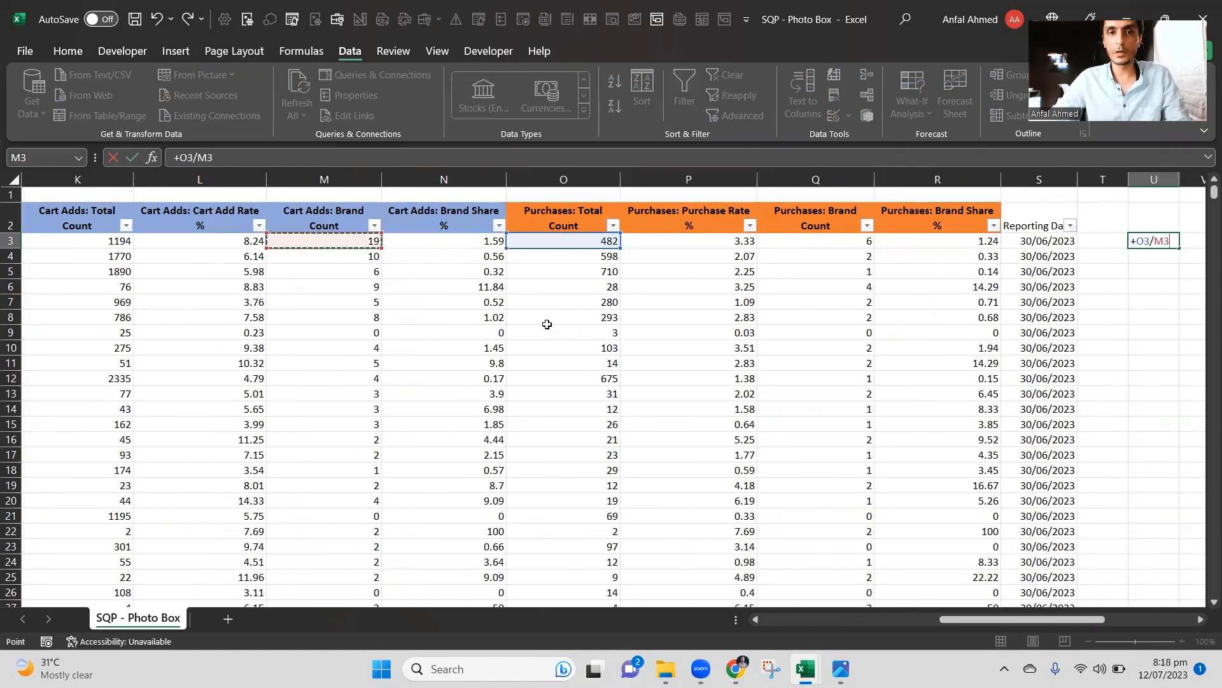
{"action": "key", "text": "Left"}
{"action": "key", "text": "Left"}
{"action": "key", "text": "Left"}
{"action": "key", "text": "Left"}
{"action": "key", "text": "Left"}
{"action": "key", "text": "Left"}
{"action": "key", "text": "Left"}
{"action": "key", "text": "Left"}
{"action": "key", "text": "Right"}
{"action": "key", "text": "Right"}
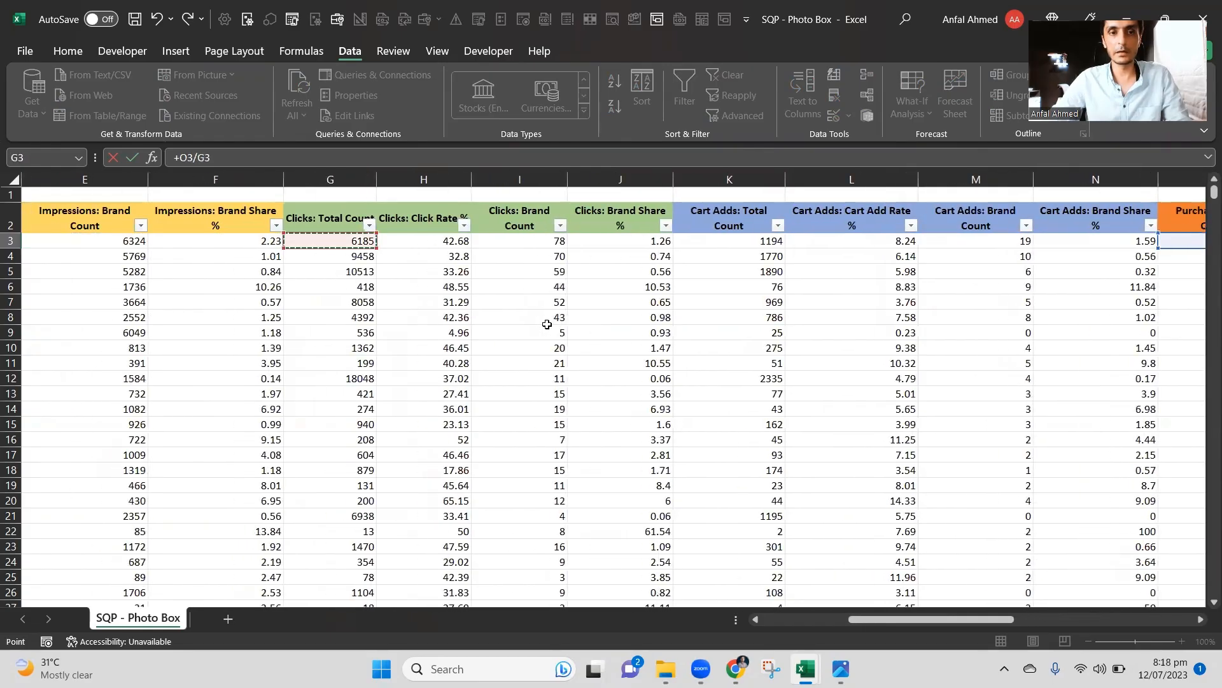
{"action": "key", "text": "Return"}
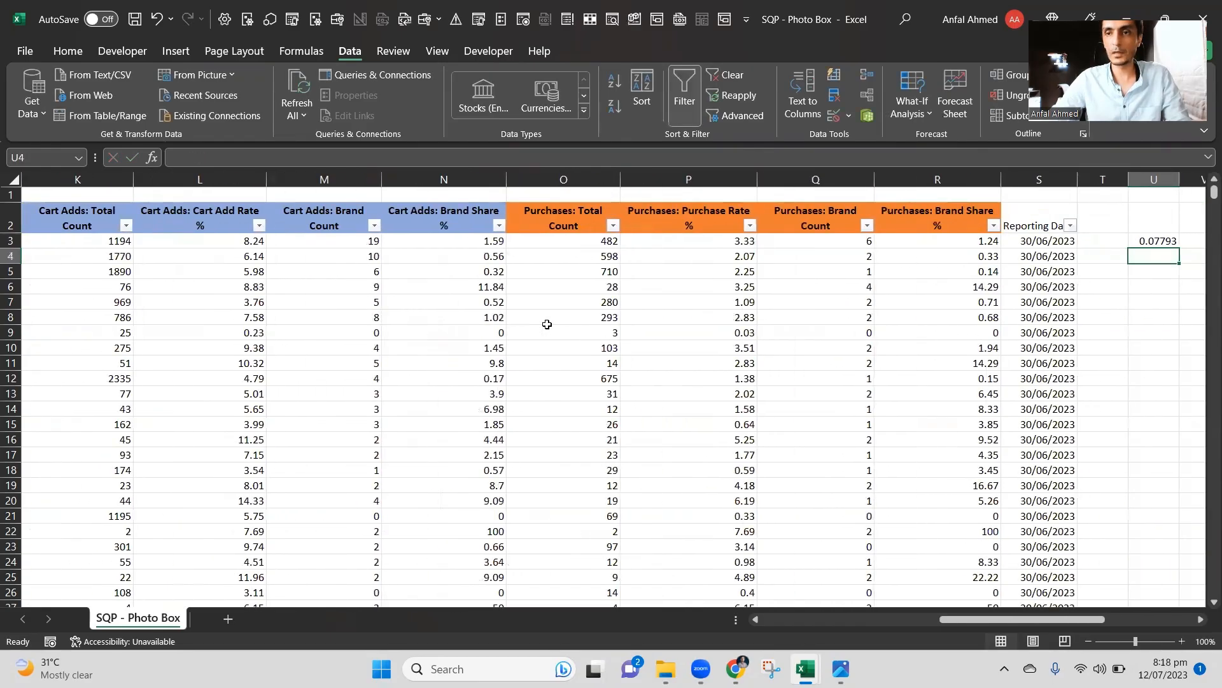
Format the result in U3 as a percentage with two decimal places.
{"action": "key", "text": "Up"}
{"action": "key", "text": "alt"}
{"action": "key", "text": "h"}
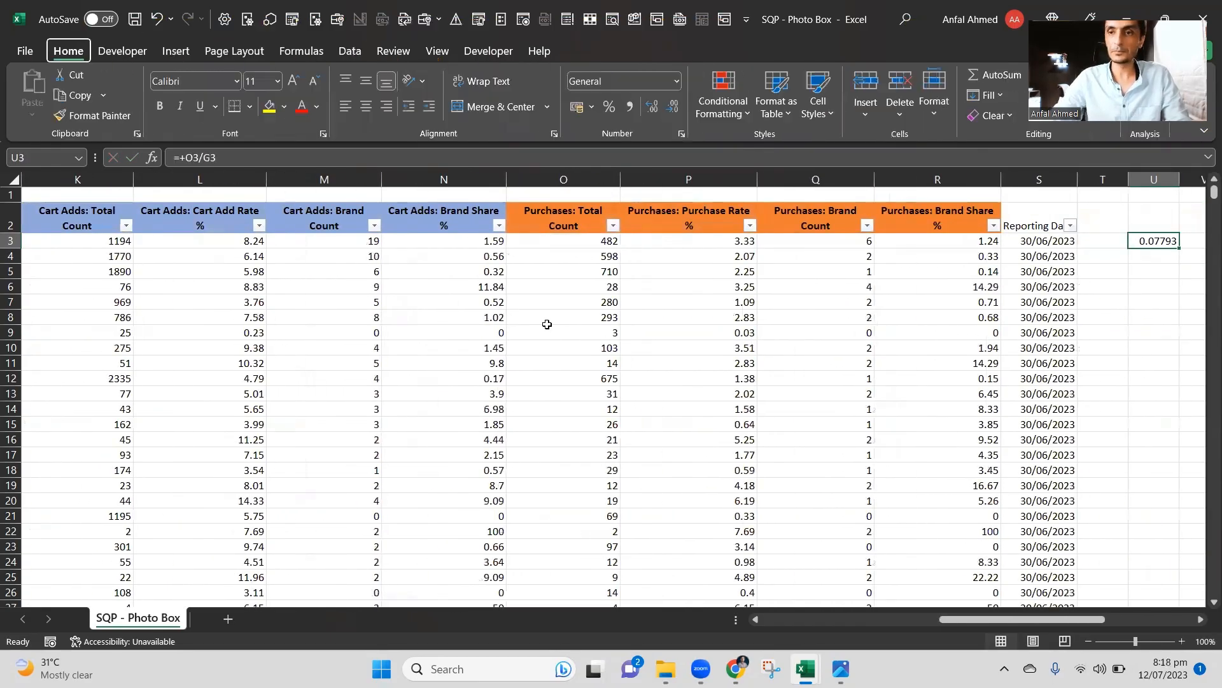
{"action": "key", "text": "p"}
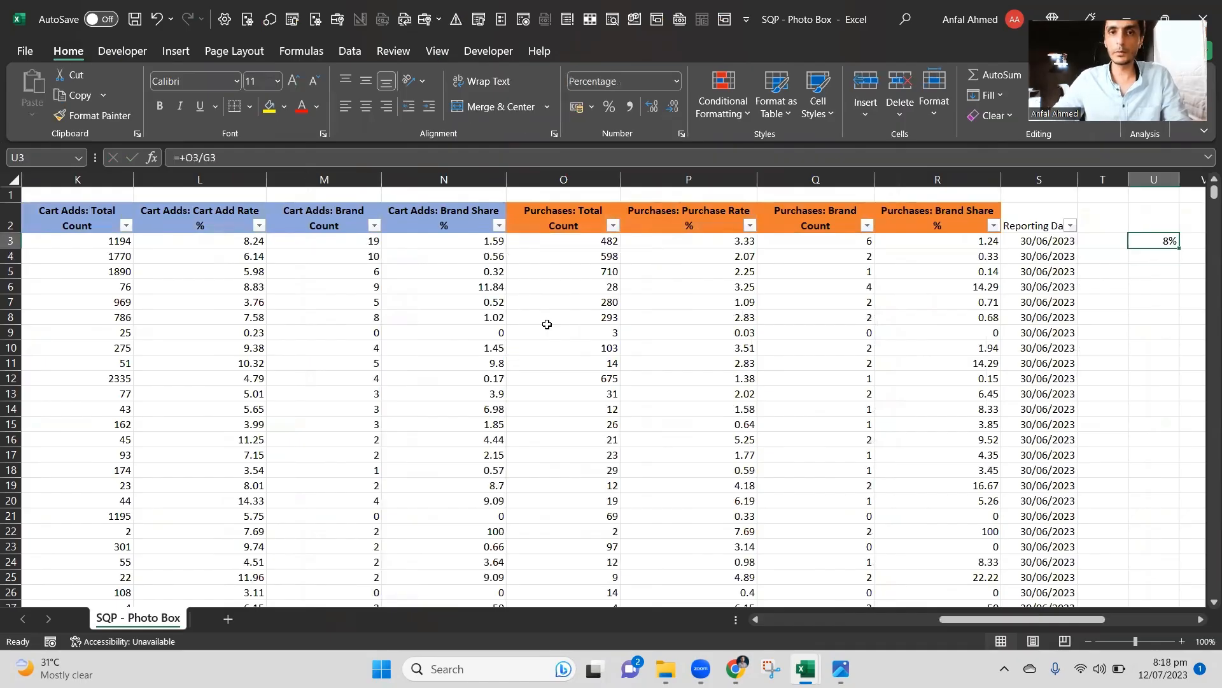
{"action": "left_click", "coordinate": [648, 111]}
{"action": "key", "text": "Right"}
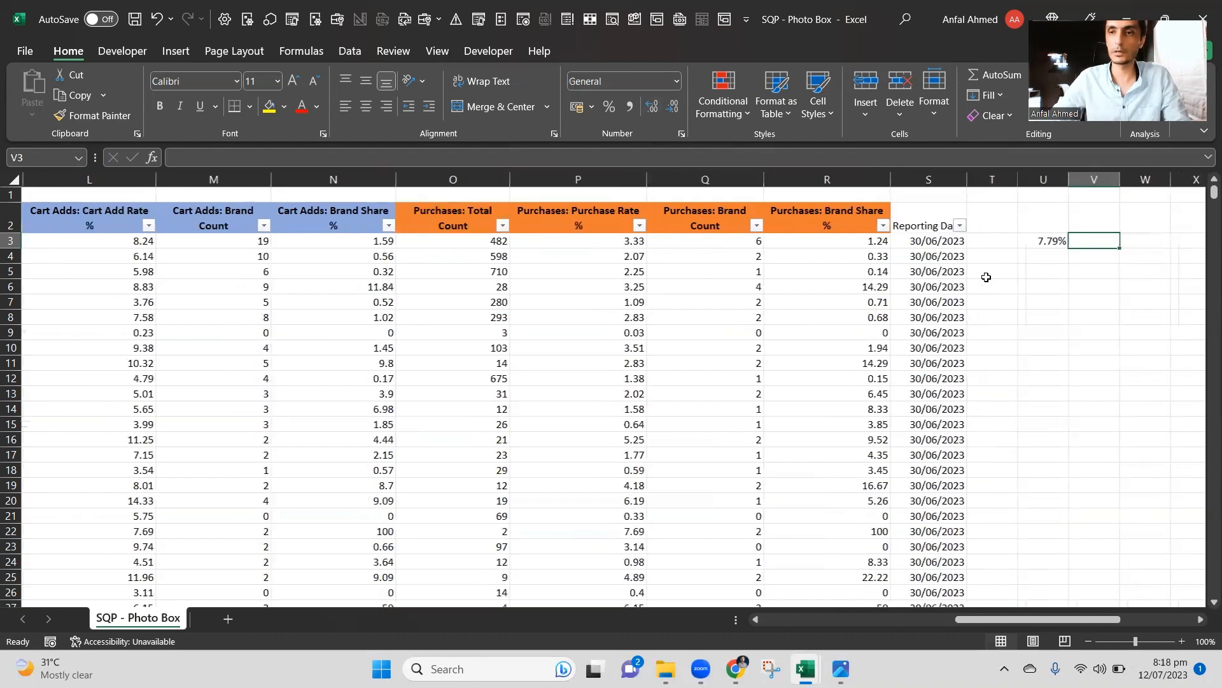
Enter the formula +Q3/I3 in V3, dividing row 3's brand purchases count by its brand click count.
{"action": "type", "text": "+"}
{"action": "key", "text": "Left"}
{"action": "key", "text": "Left"}
{"action": "key", "text": "Left"}
{"action": "key", "text": "Left"}
{"action": "key", "text": "Left"}
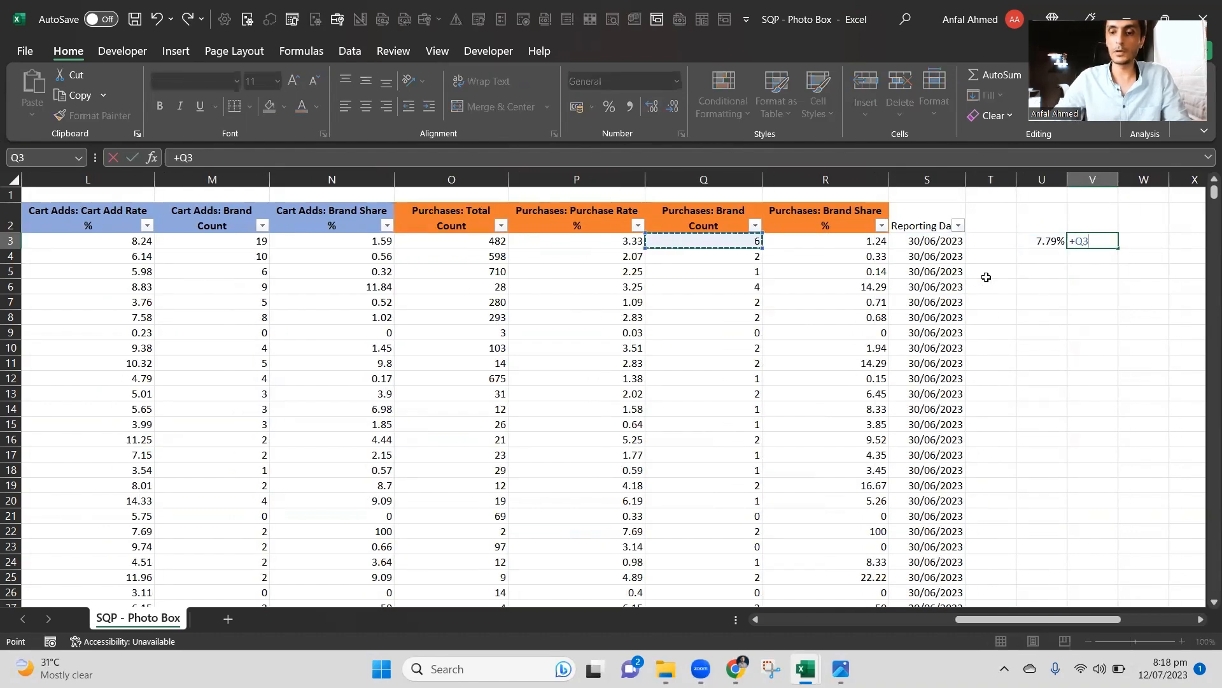
{"action": "type", "text": "/"}
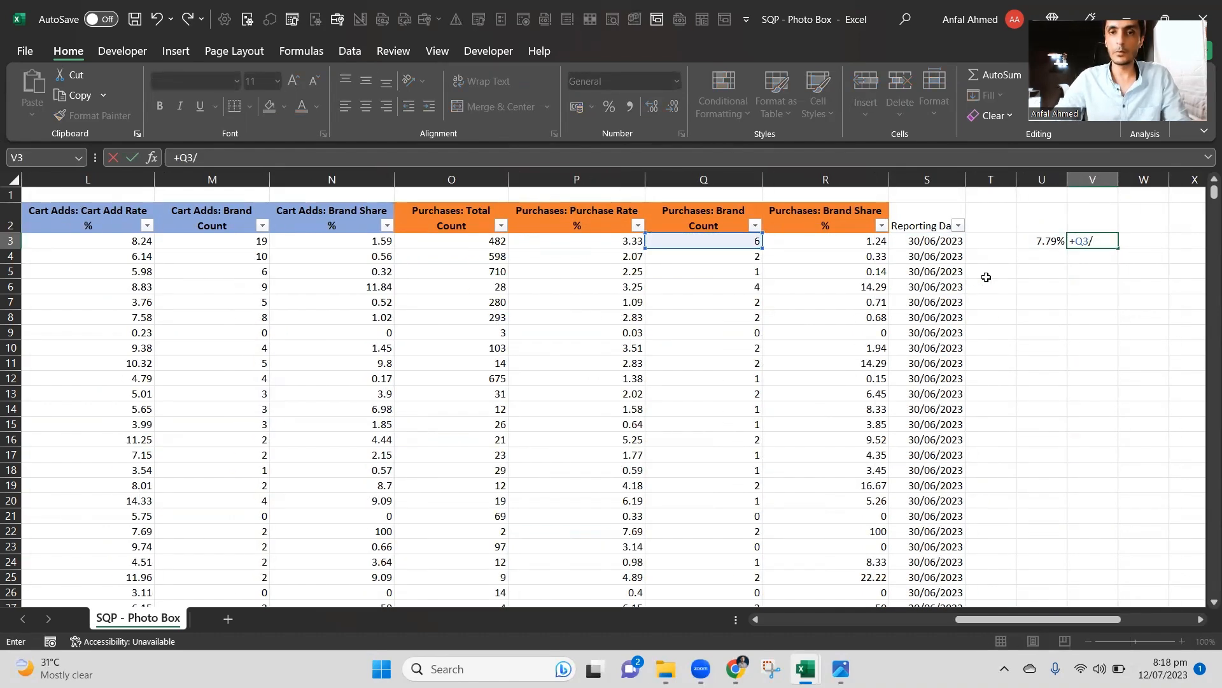
{"action": "key", "text": "Left"}
{"action": "key", "text": "Left"}
{"action": "key", "text": "Left"}
{"action": "key", "text": "Left"}
{"action": "key", "text": "Left"}
{"action": "key", "text": "Left"}
{"action": "key", "text": "Left"}
{"action": "key", "text": "Left"}
{"action": "key", "text": "Left"}
{"action": "key", "text": "Left"}
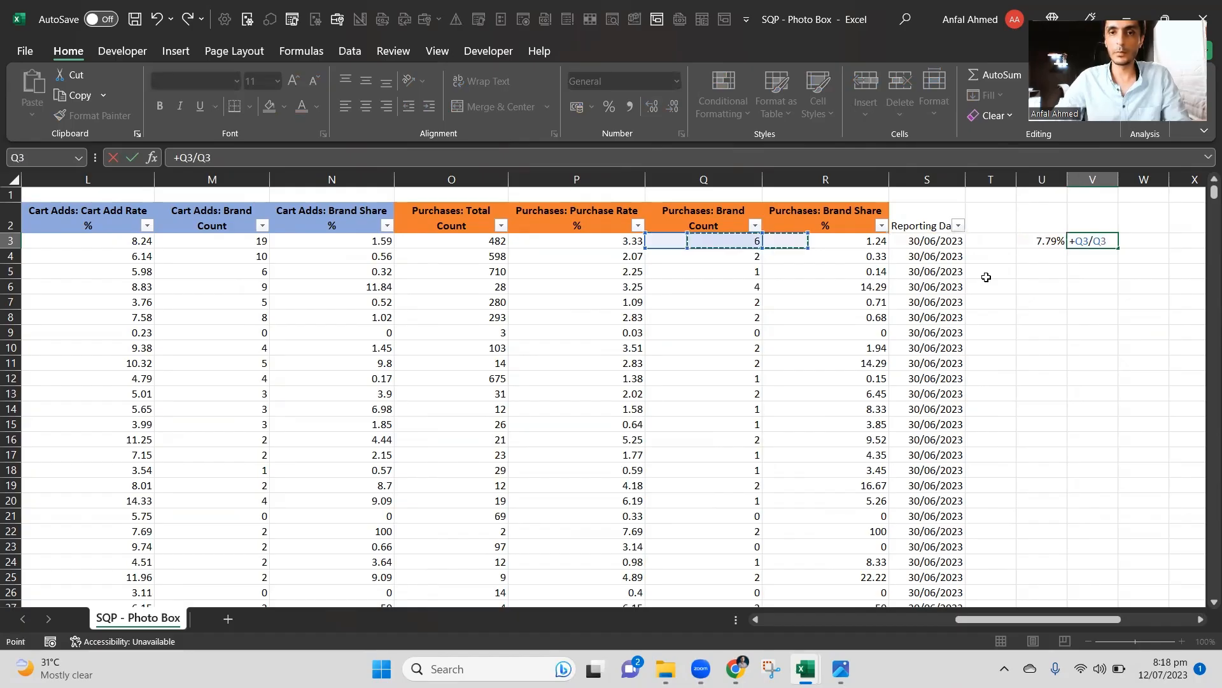
{"action": "key", "text": "Left"}
{"action": "key", "text": "Left"}
{"action": "key", "text": "Left"}
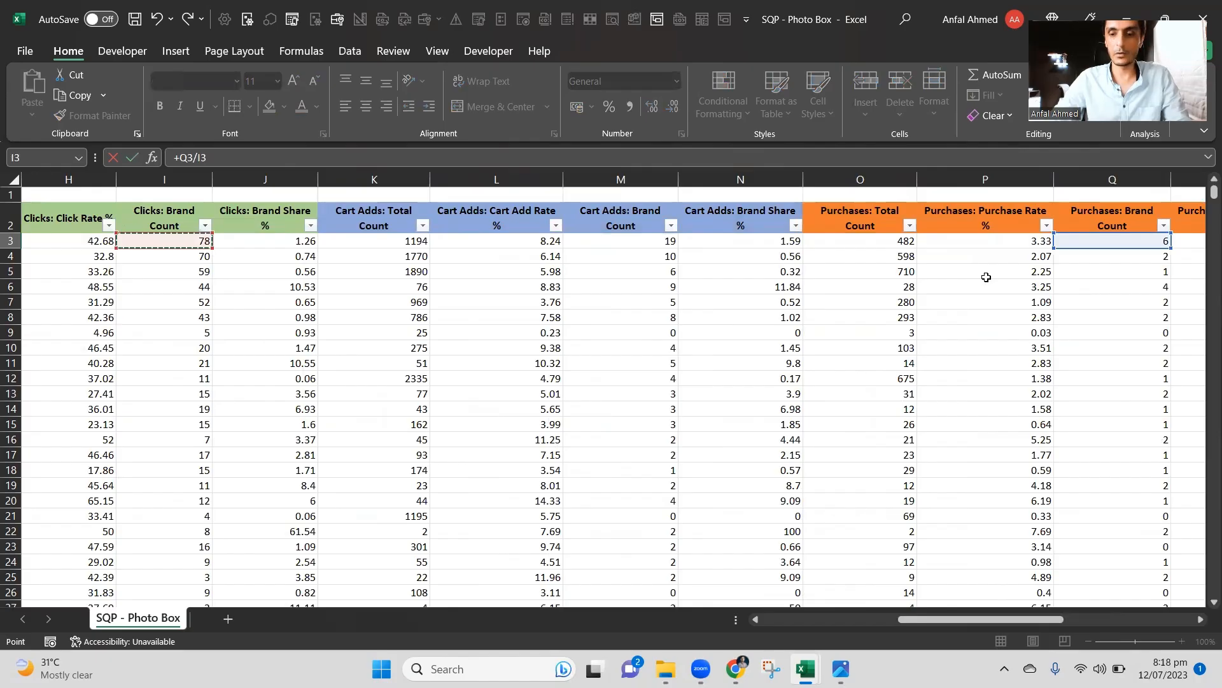
{"action": "key", "text": "ctrl+Return"}
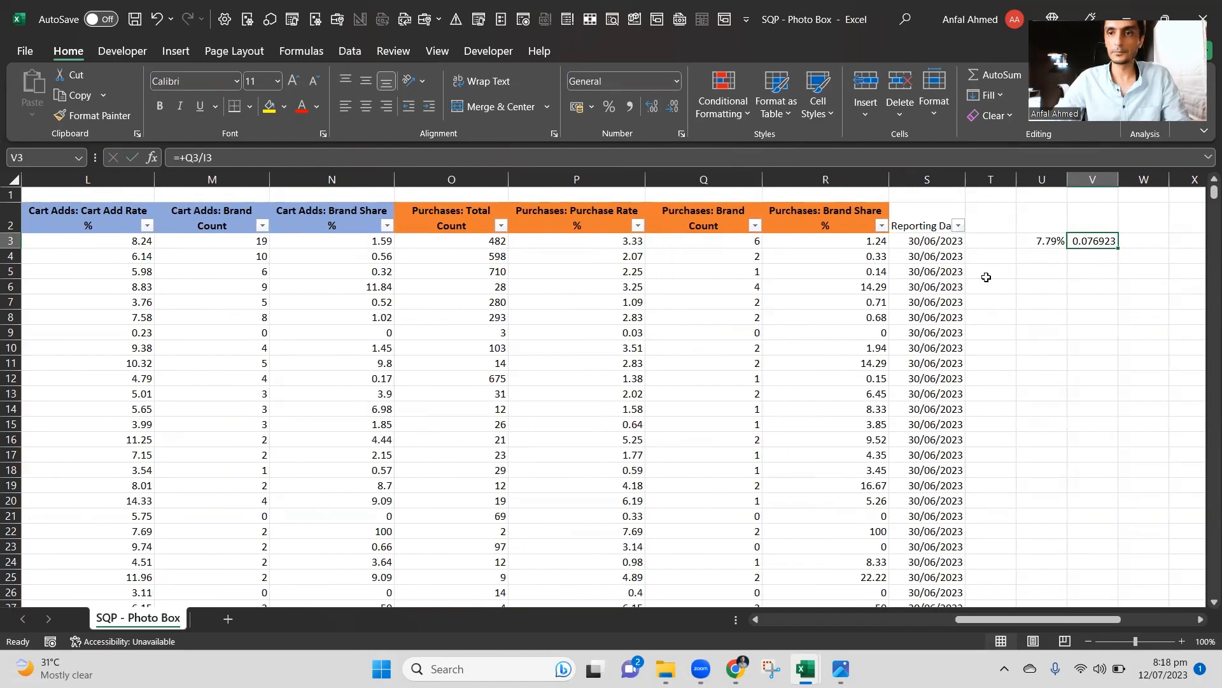
Format the result in V3 as a percentage with two decimal places.
{"action": "key", "text": "ctrl+shift+5"}
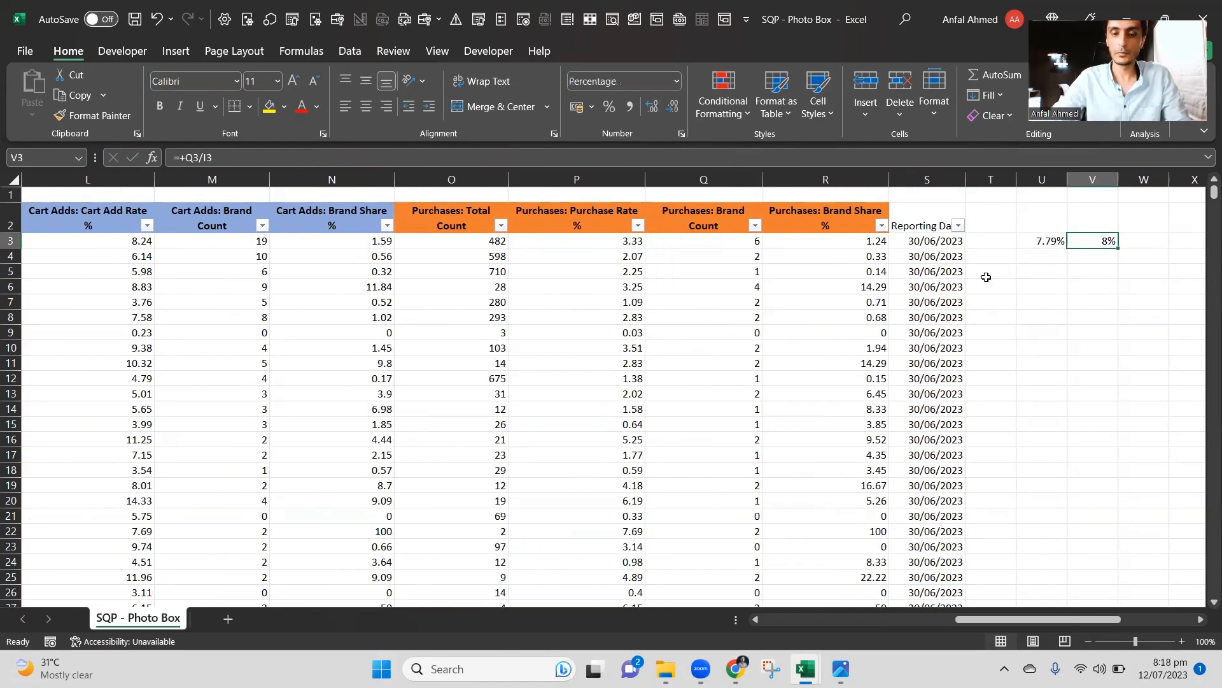
{"action": "left_click", "coordinate": [652, 106]}
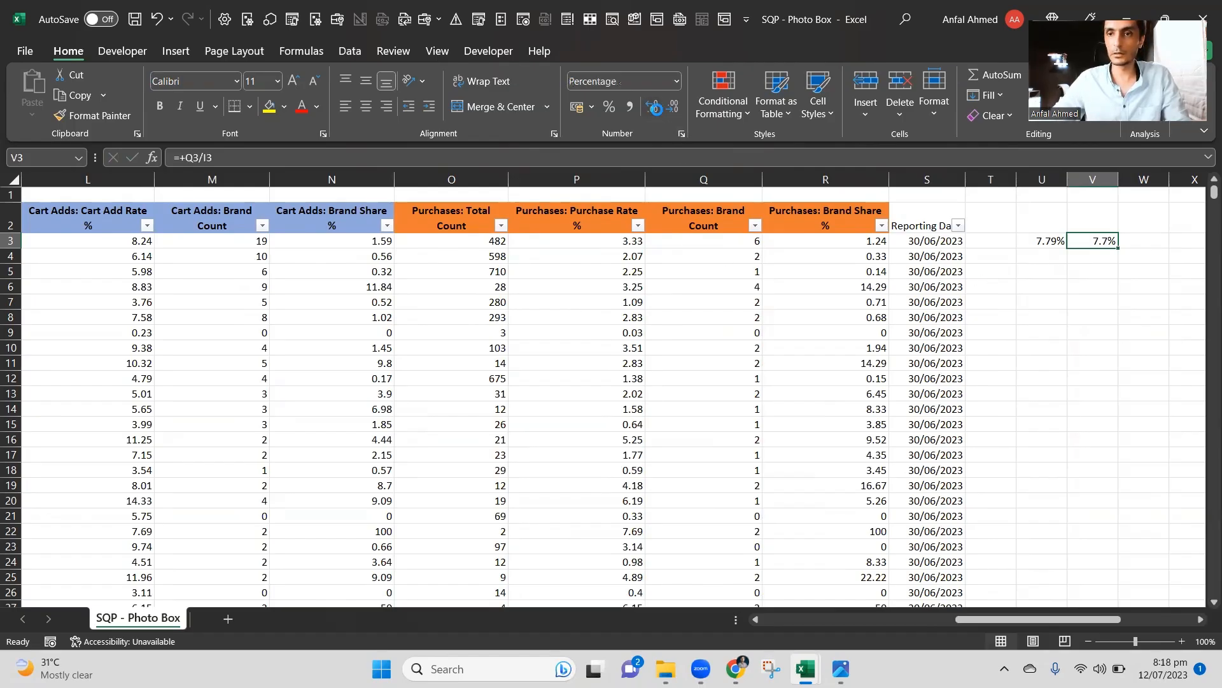
{"action": "left_click", "coordinate": [652, 106]}
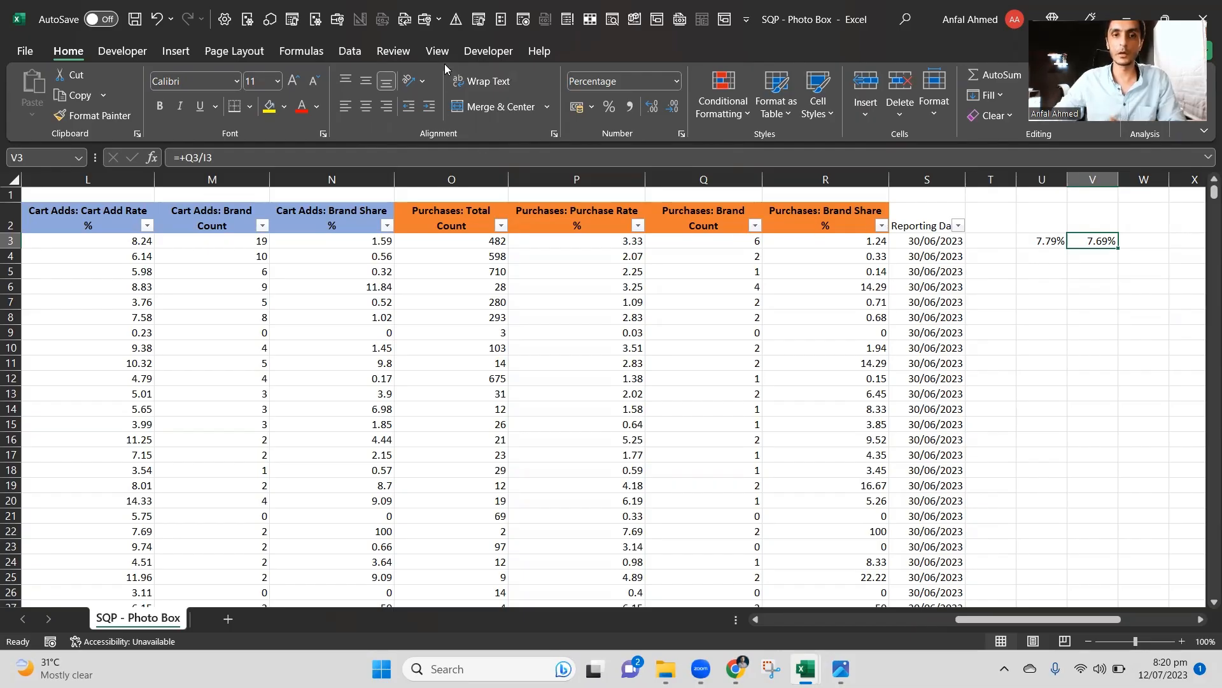
Examine row 3's metrics from the purchase rate back through cart adds, clicks and impressions to the Search Query Volume.
{"action": "left_click", "coordinate": [599, 248]}
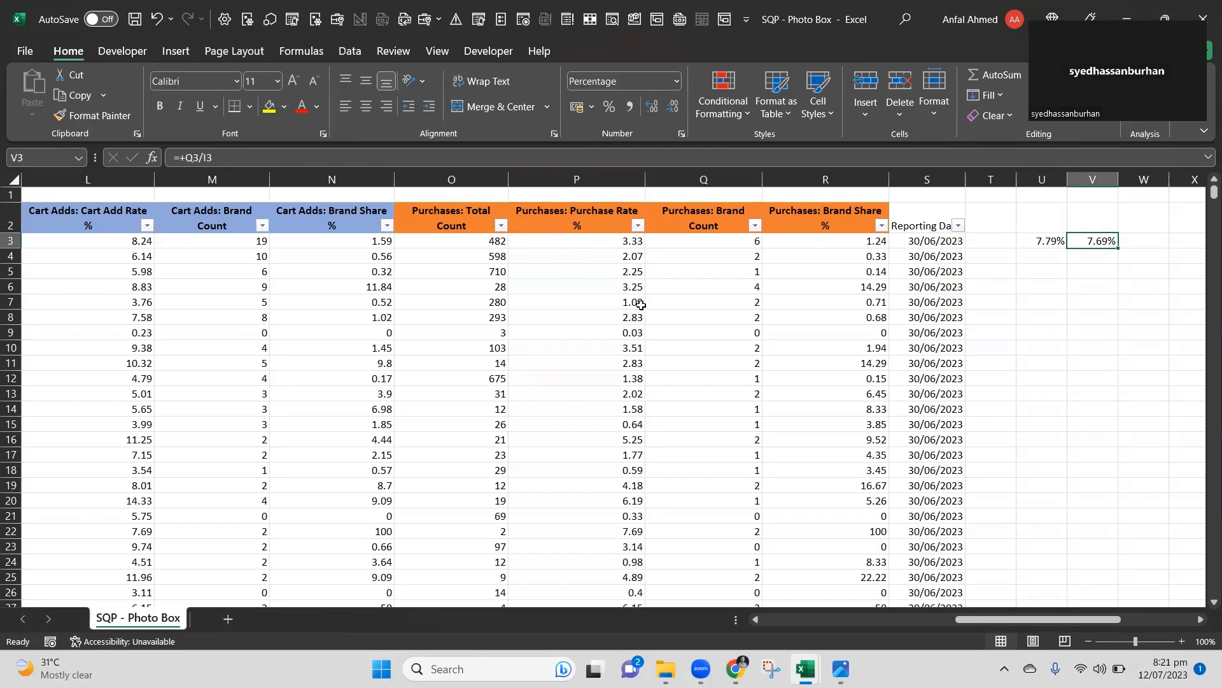
{"action": "left_click", "coordinate": [604, 304]}
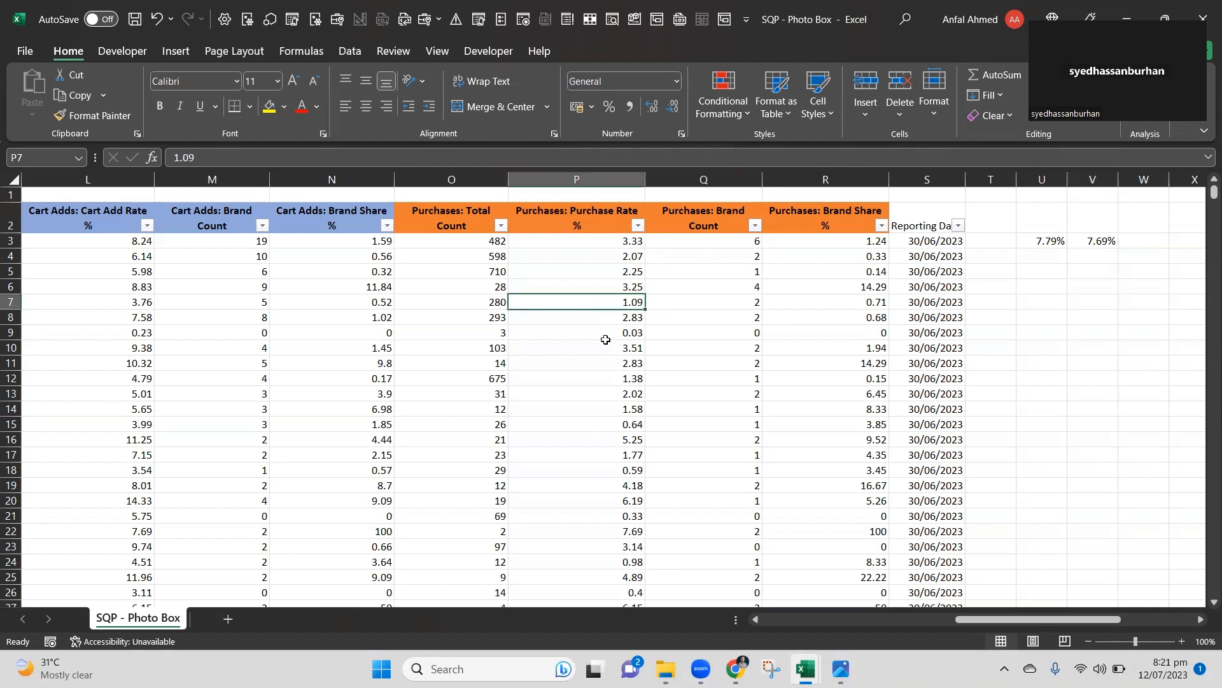
{"action": "key", "text": "Up"}
{"action": "key", "text": "Up"}
{"action": "key", "text": "Up"}
{"action": "key", "text": "Up"}
{"action": "key", "text": "Left"}
{"action": "key", "text": "Left"}
{"action": "key", "text": "Left"}
{"action": "key", "text": "Left"}
{"action": "key", "text": "Left"}
{"action": "key", "text": "Left"}
{"action": "key", "text": "Left"}
{"action": "key", "text": "Left"}
{"action": "key", "text": "Left"}
{"action": "key", "text": "Left"}
{"action": "key", "text": "Left"}
{"action": "key", "text": "Left"}
{"action": "key", "text": "Left"}
{"action": "key", "text": "Left"}
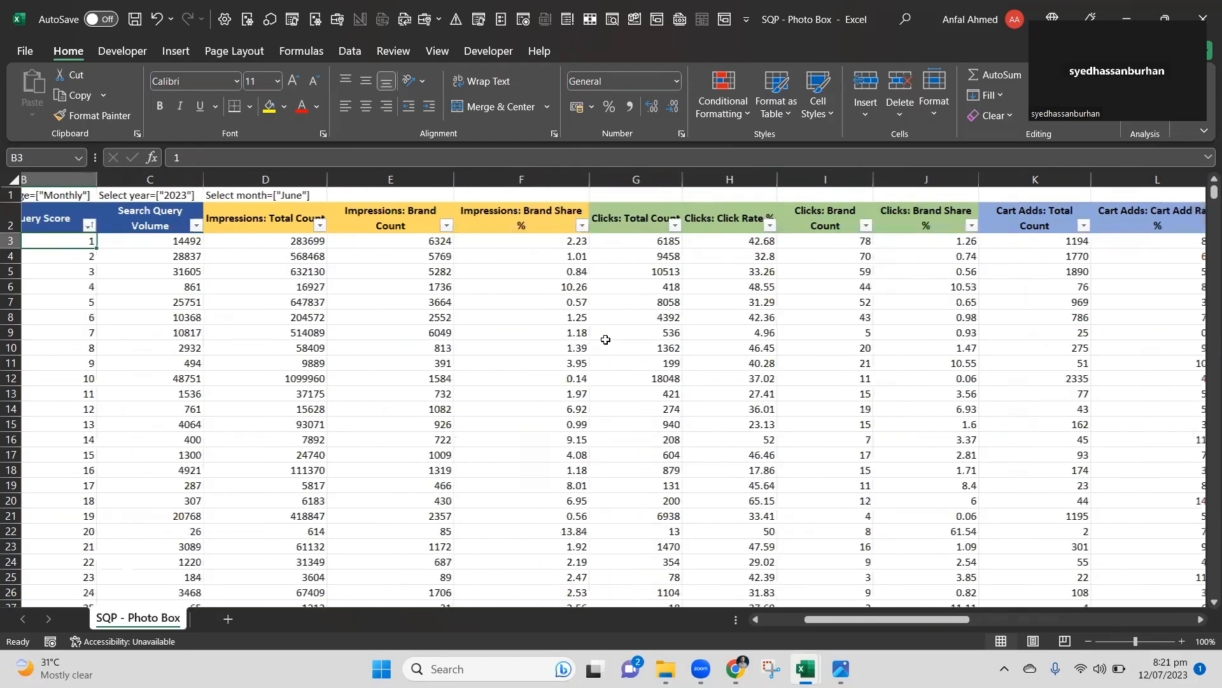
{"action": "key", "text": "Right"}
{"action": "key", "text": "Right"}
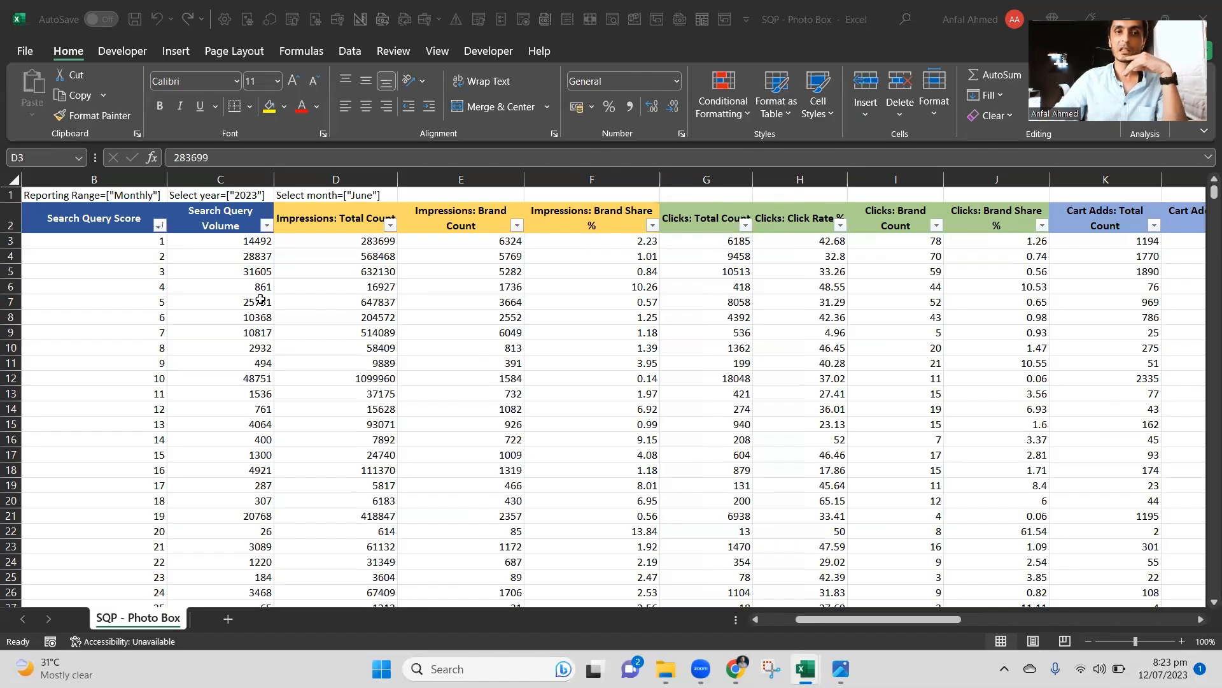
{"action": "left_click", "coordinate": [257, 255]}
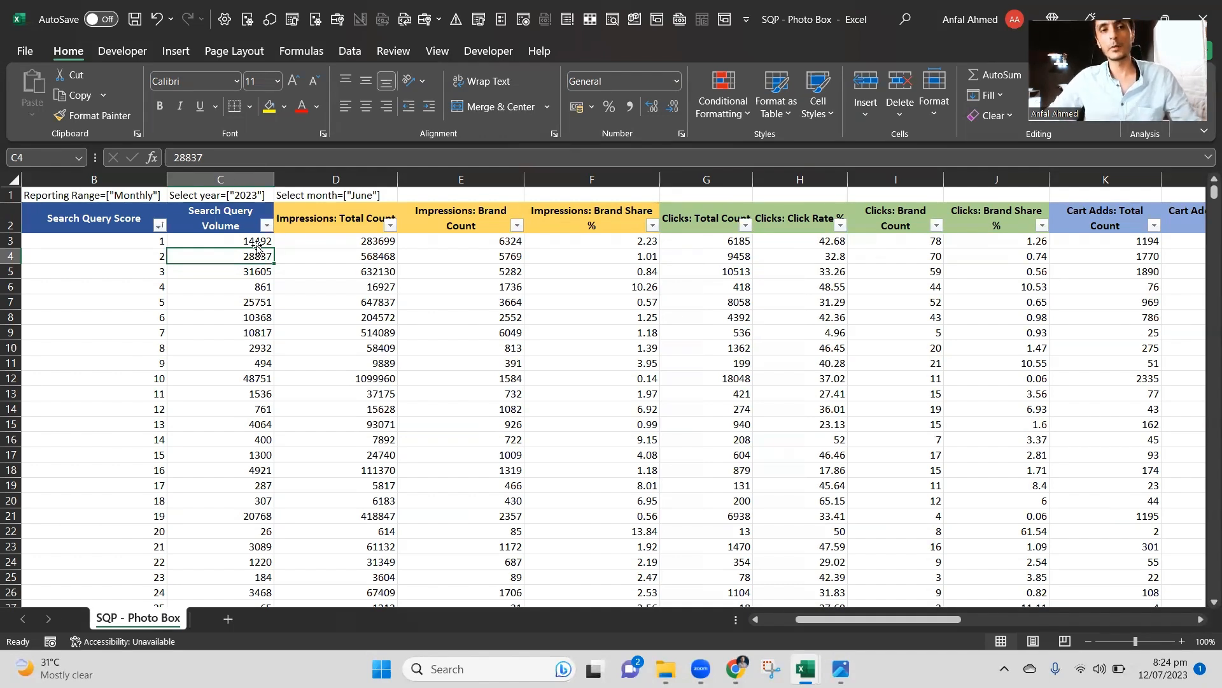
{"action": "left_click", "coordinate": [257, 241]}
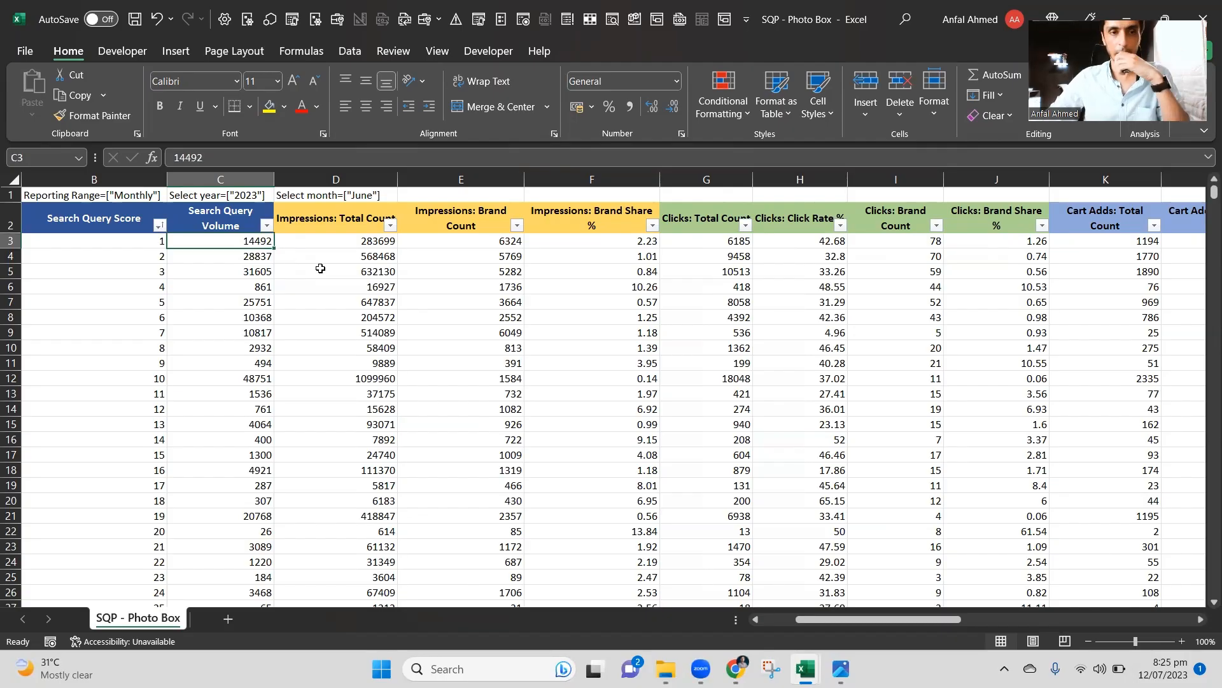
Clear the two conversion-rate formulas from U3:V3, beyond the Reporting Date column.
{"action": "key", "text": "Left"}
{"action": "key", "text": "Right"}
{"action": "key", "text": "Right"}
{"action": "key", "text": "Right"}
{"action": "key", "text": "Right"}
{"action": "key", "text": "Right"}
{"action": "key", "text": "Right"}
{"action": "key", "text": "Right"}
{"action": "key", "text": "Right"}
{"action": "key", "text": "Right"}
{"action": "key", "text": "Right"}
{"action": "key", "text": "Right"}
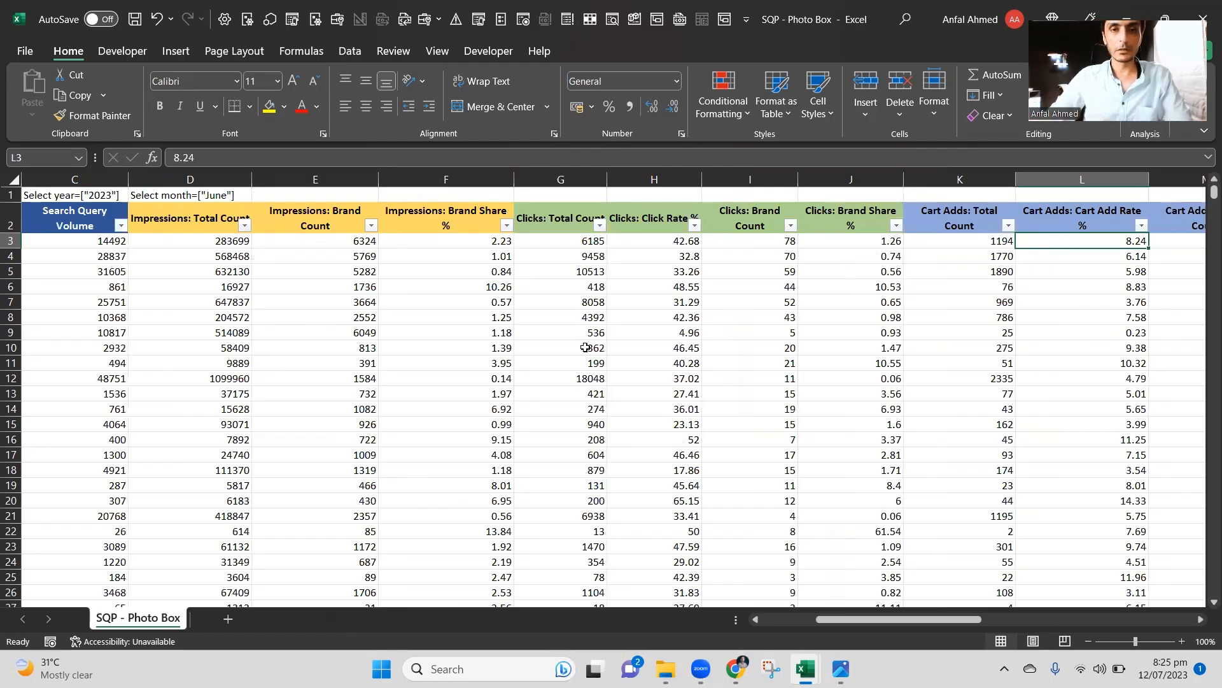
{"action": "key", "text": "Right"}
{"action": "key", "text": "Right"}
{"action": "key", "text": "Right"}
{"action": "key", "text": "Right"}
{"action": "key", "text": "Right"}
{"action": "key", "text": "Right"}
{"action": "key", "text": "Right"}
{"action": "key", "text": "Right"}
{"action": "key", "text": "Right"}
{"action": "key", "text": "Right"}
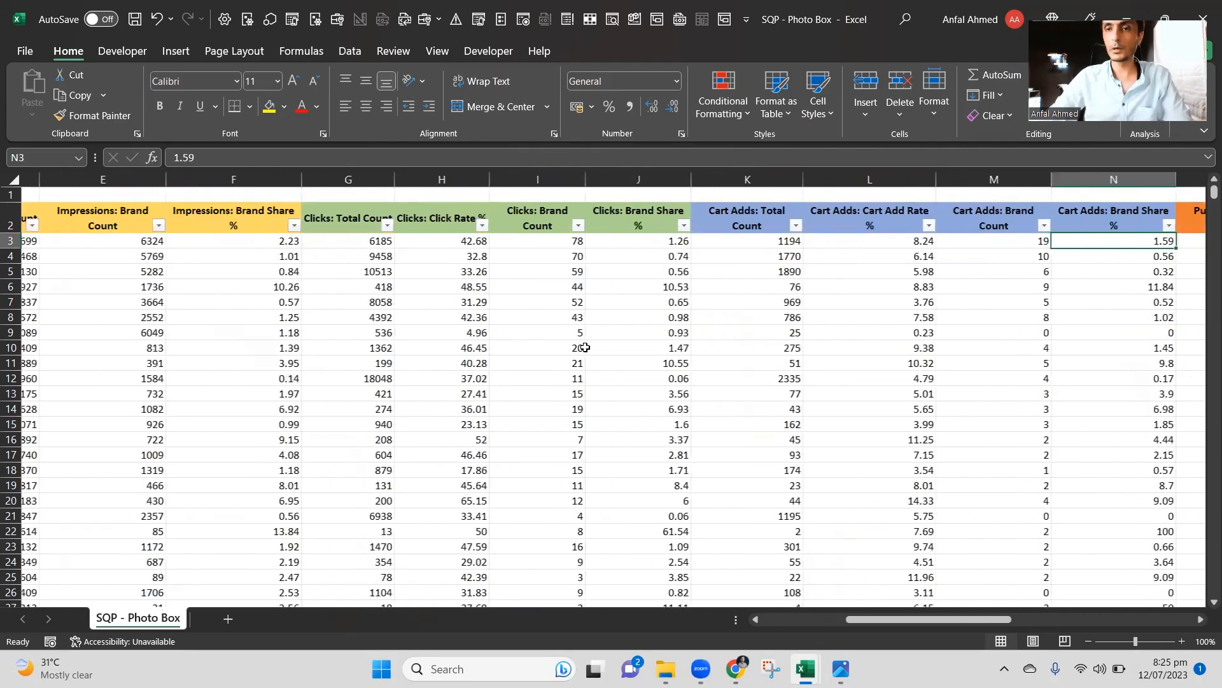
{"action": "key", "text": "Left"}
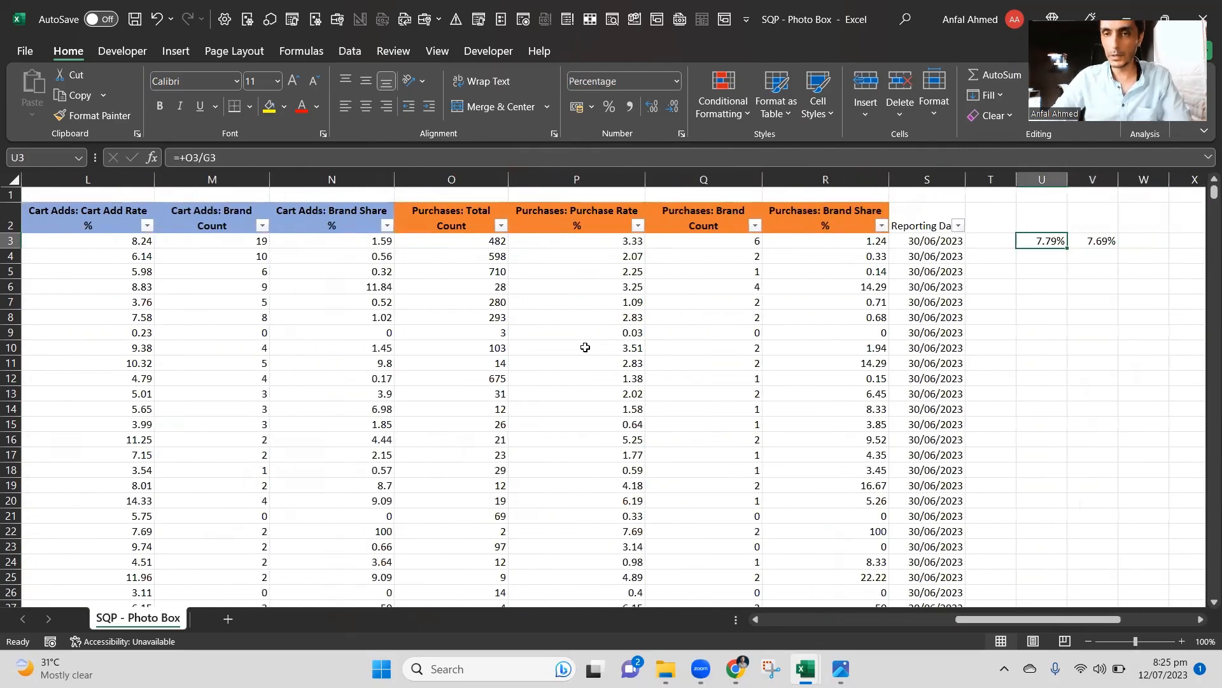
{"action": "key", "text": "shift+Right"}
{"action": "key", "text": "Delete"}
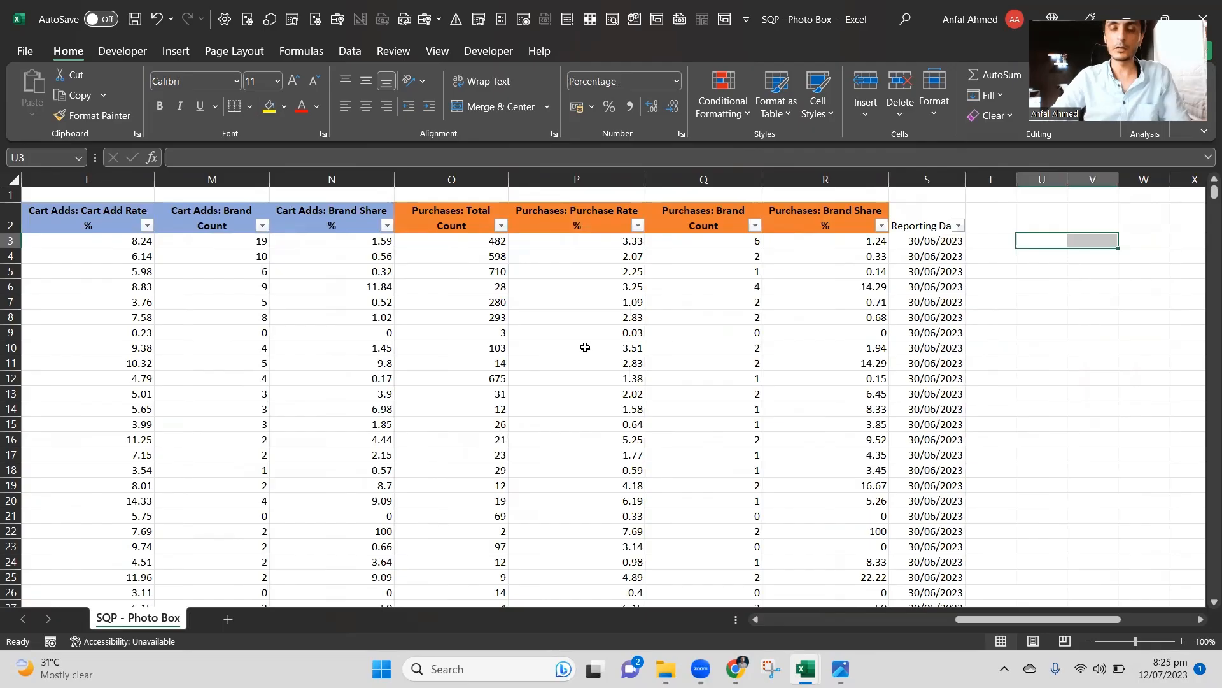
Examine the "light box photography" row from its search query volume through the impression metrics to the total click count.
{"action": "key", "text": "Left"}
{"action": "key", "text": "ctrl+Left"}
{"action": "key", "text": "ctrl+Left"}
{"action": "key", "text": "Right"}
{"action": "key", "text": "Right"}
{"action": "key", "text": "Right"}
{"action": "key", "text": "Right"}
{"action": "key", "text": "Right"}
{"action": "key", "text": "Right"}
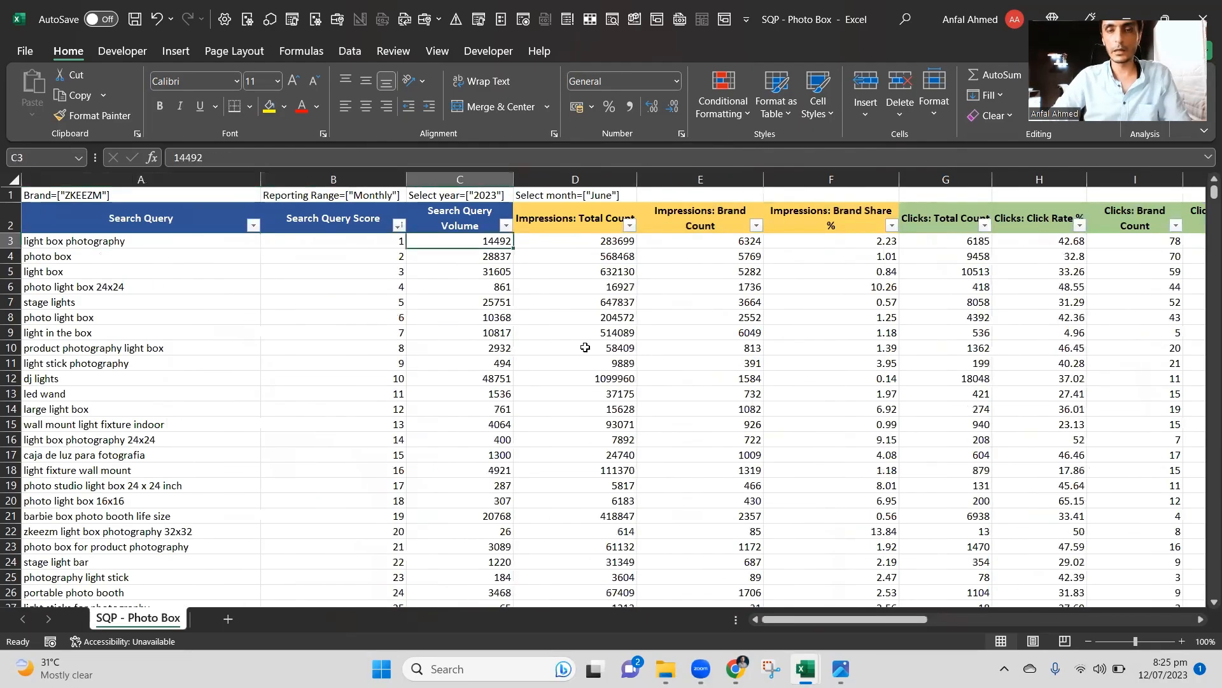
{"action": "key", "text": "Left"}
{"action": "key", "text": "Left"}
{"action": "key", "text": "Left"}
{"action": "key", "text": "Left"}
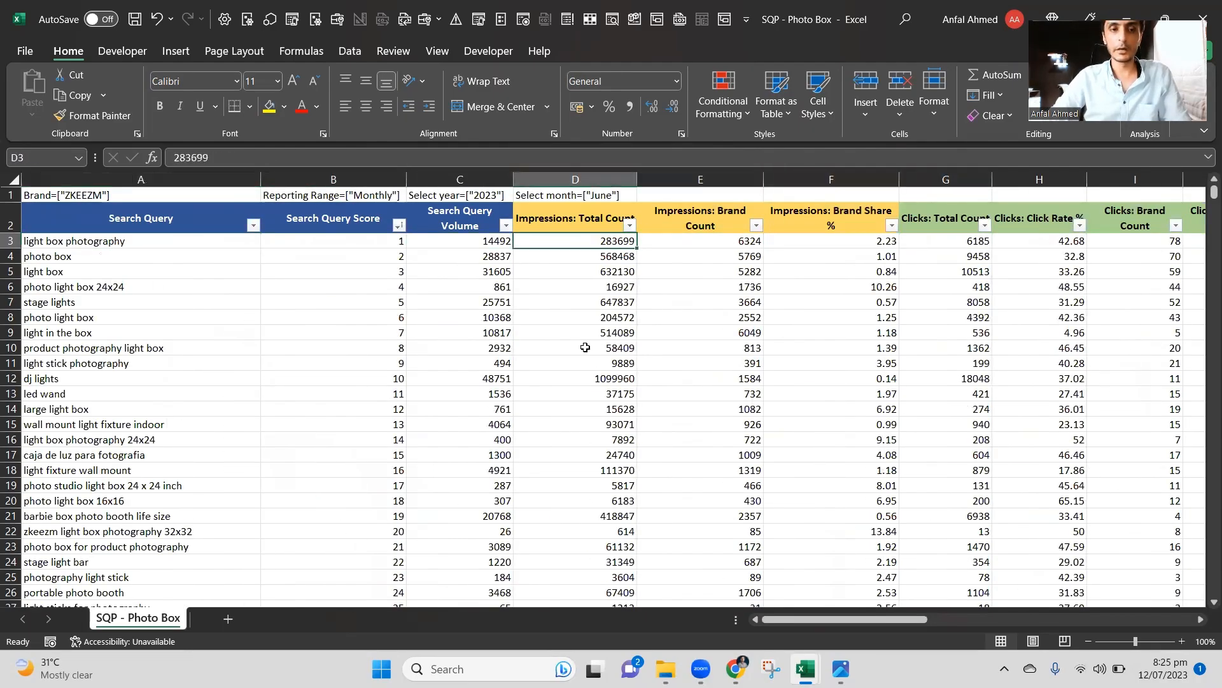
{"action": "key", "text": "Right"}
{"action": "key", "text": "Right"}
{"action": "key", "text": "Right"}
{"action": "key", "text": "Right"}
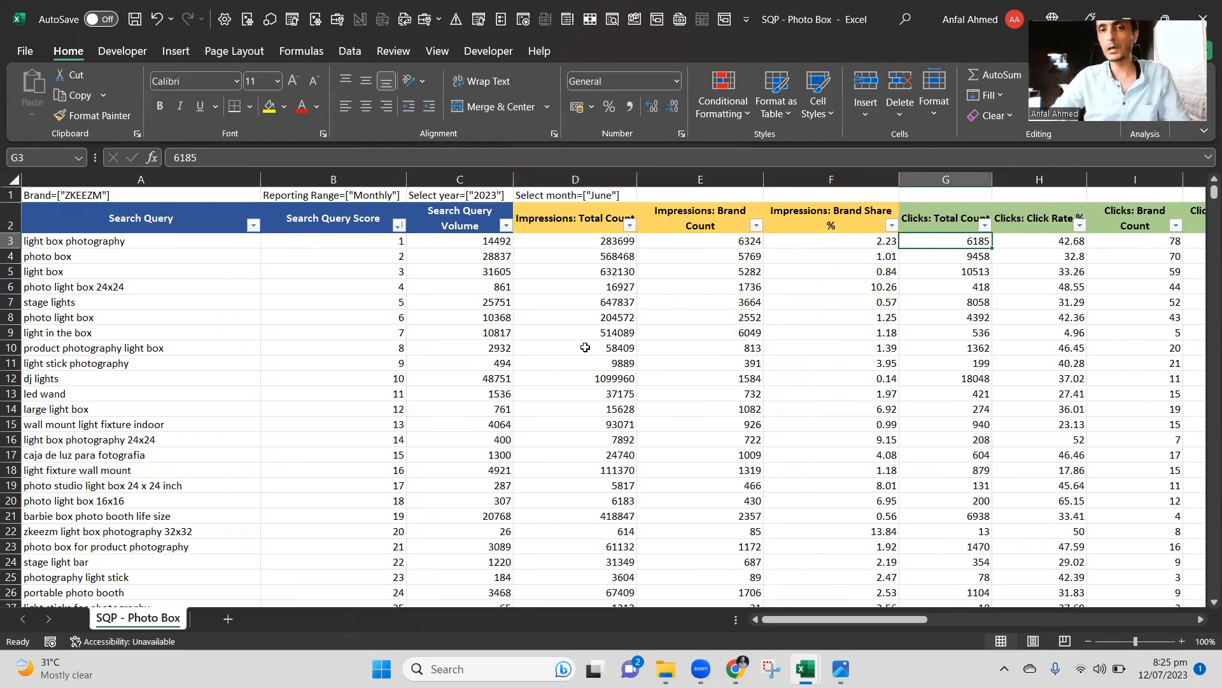
Compare row 3's brand impression count and brand impression share with its click count, click rate and brand click share.
{"action": "key", "text": "Left"}
{"action": "key", "text": "Left"}
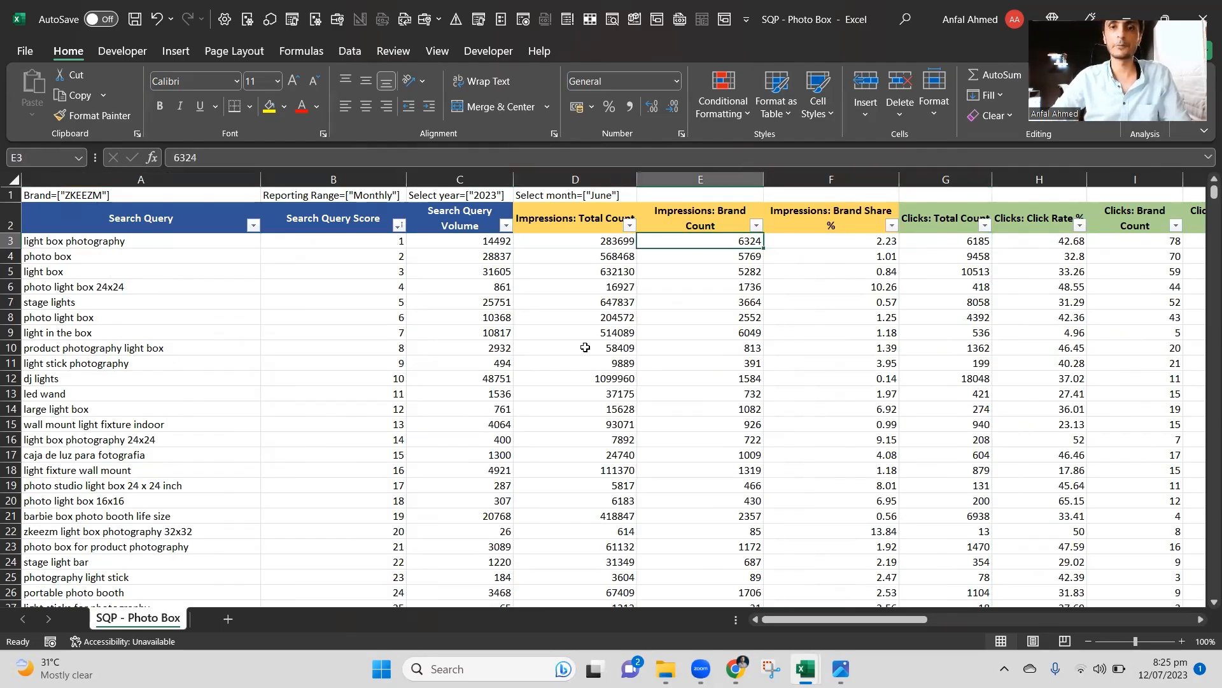
{"action": "key", "text": "Right"}
{"action": "key", "text": "Right"}
{"action": "key", "text": "Left"}
{"action": "key", "text": "Right"}
{"action": "key", "text": "Right"}
{"action": "key", "text": "Right"}
{"action": "key", "text": "Right"}
{"action": "key", "text": "Right"}
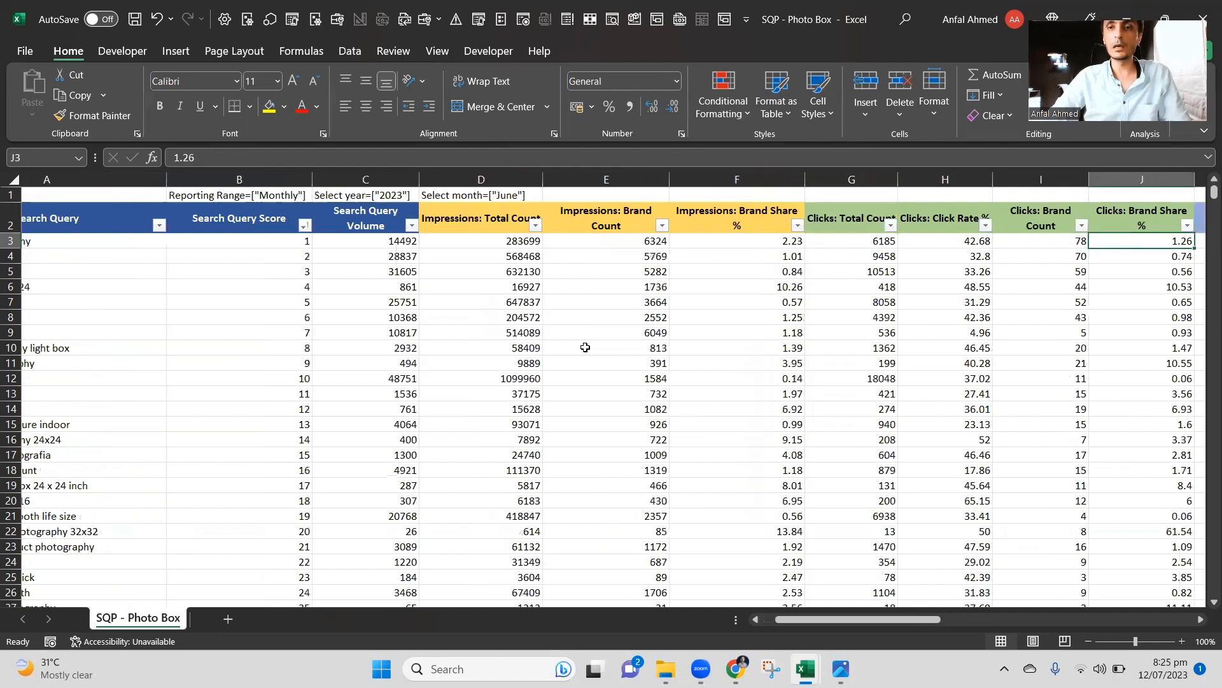
{"action": "key", "text": "Left"}
{"action": "key", "text": "Left"}
{"action": "key", "text": "Left"}
{"action": "key", "text": "Left"}
{"action": "key", "text": "Left"}
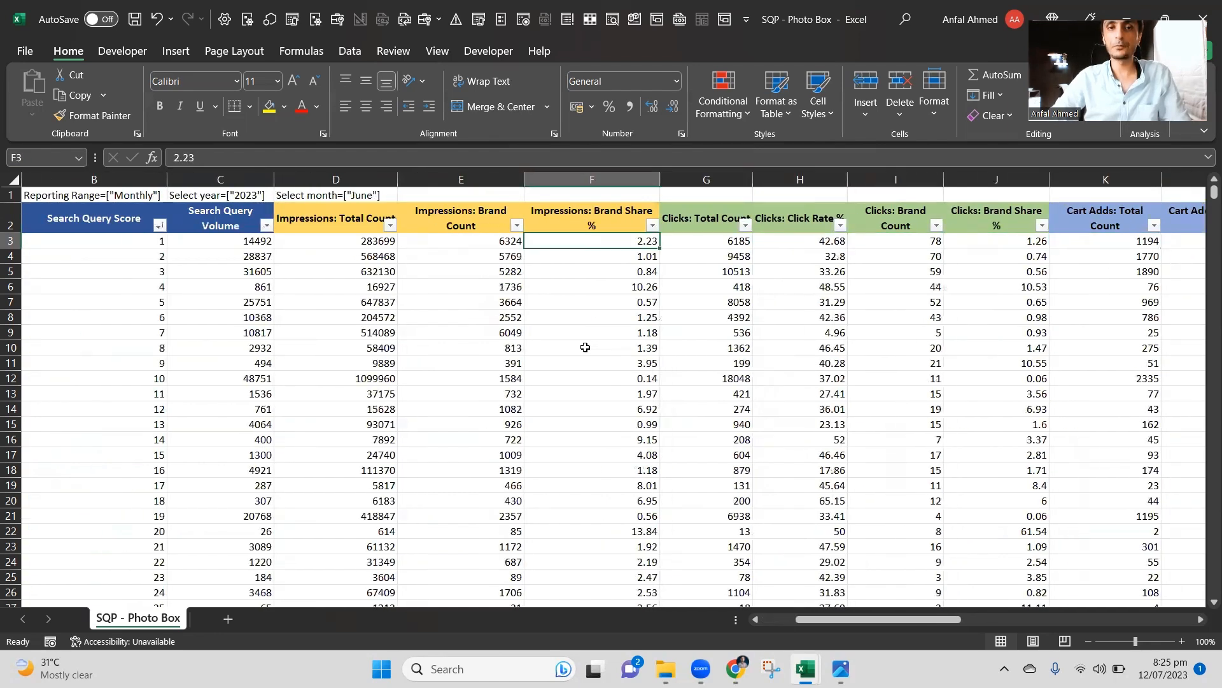
Review the row 2 headers from total impressions through click rate, checking row 3's total click count.
{"action": "key", "text": "Left"}
{"action": "key", "text": "Left"}
{"action": "key", "text": "Up"}
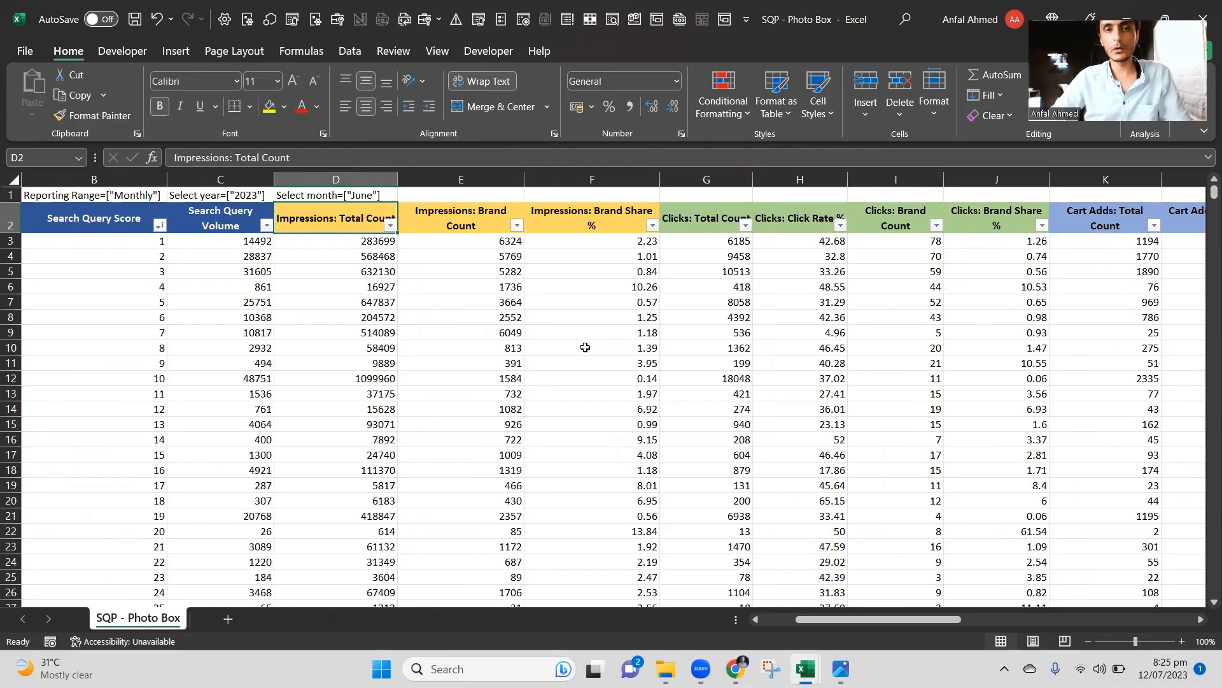
{"action": "key", "text": "Right"}
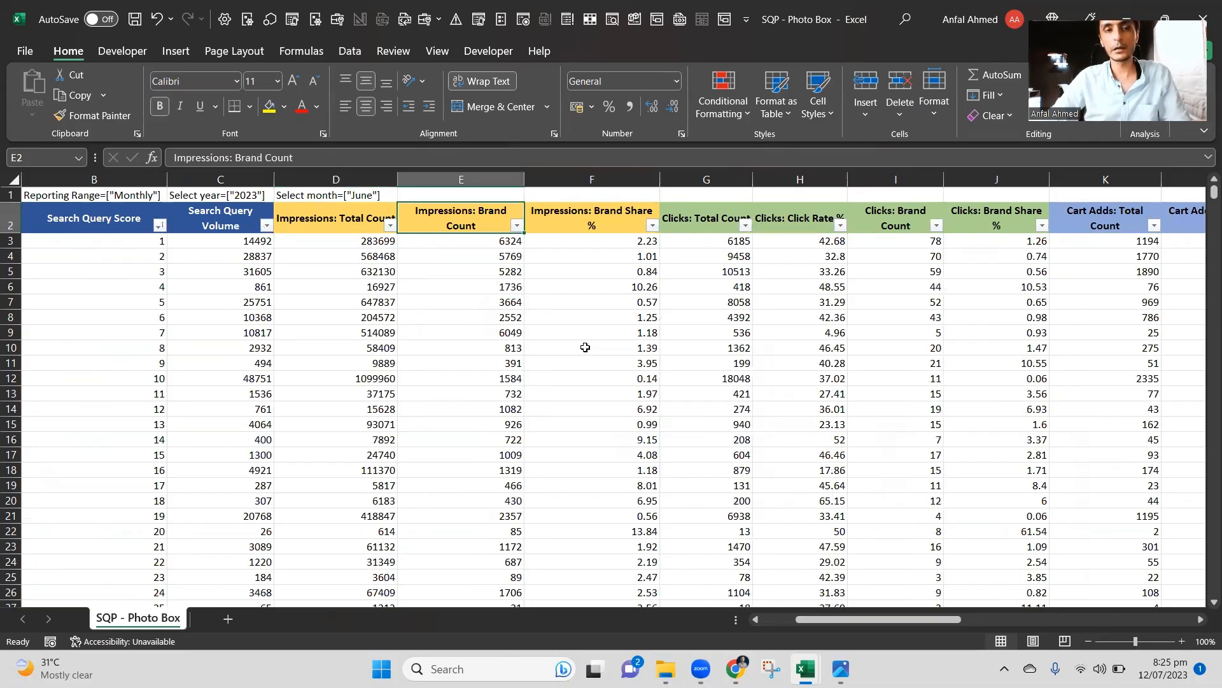
{"action": "key", "text": "Right"}
{"action": "key", "text": "Right"}
{"action": "key", "text": "Right"}
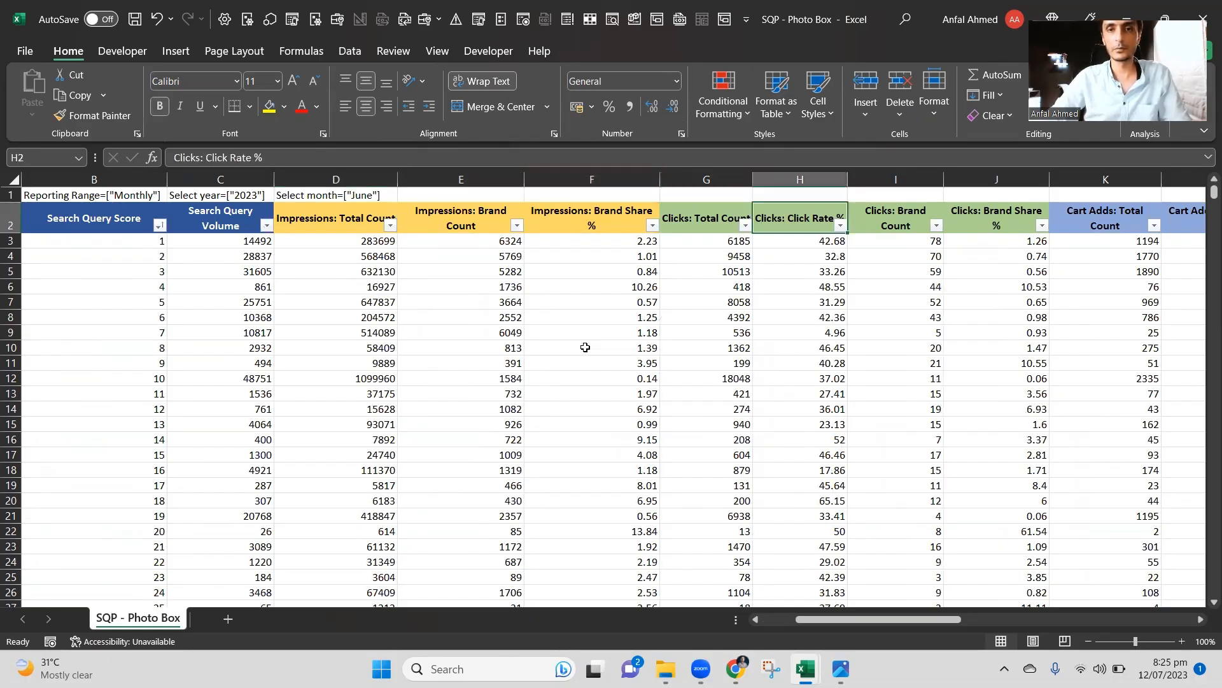
{"action": "key", "text": "Left"}
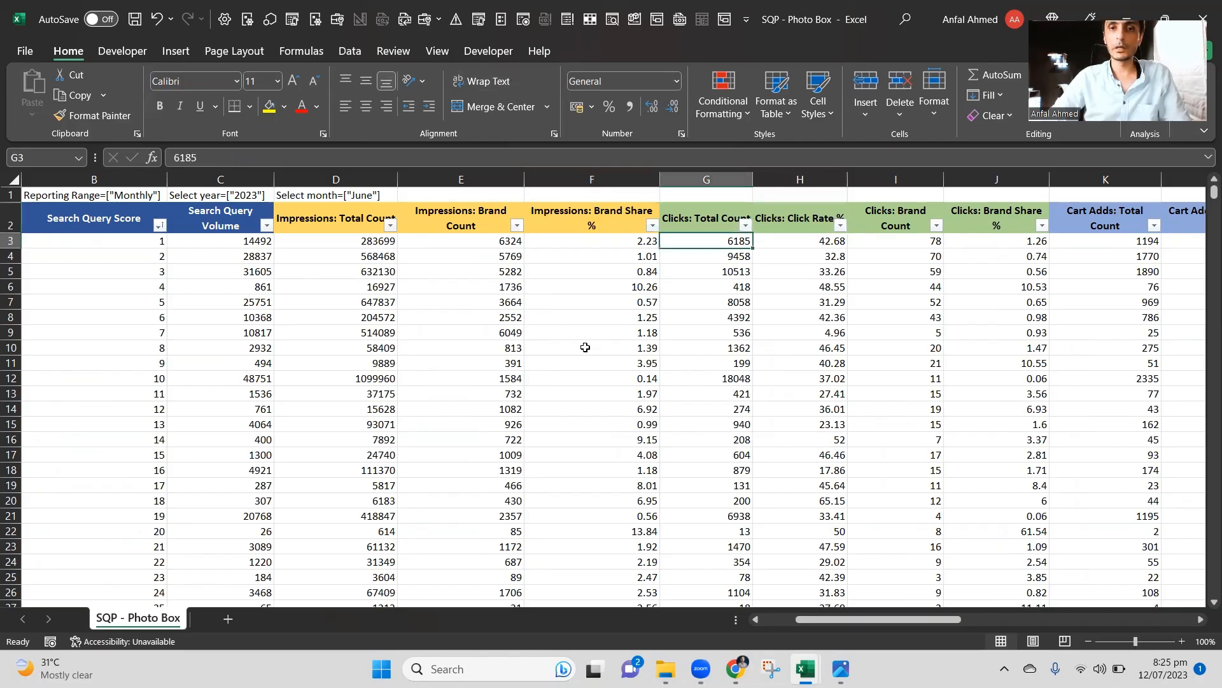
{"action": "key", "text": "Right"}
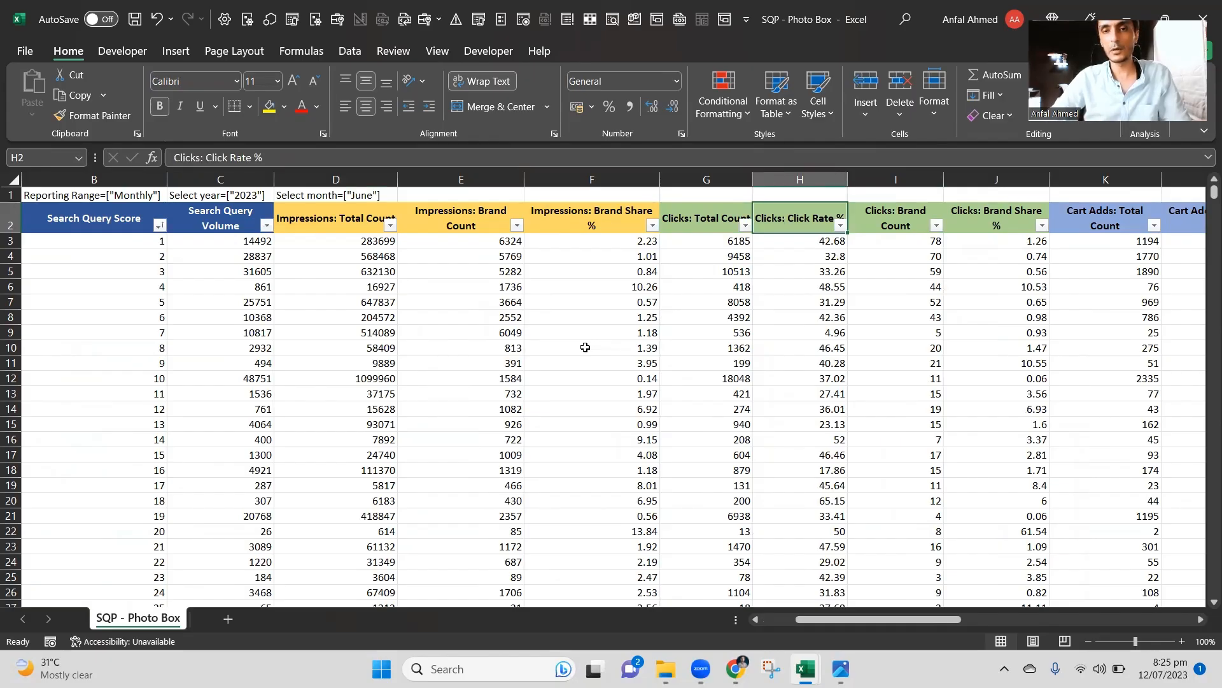
Review the row 2 headers from the click metrics through the cart add metrics to Purchases: Purchase Rate %.
{"action": "key", "text": "Right"}
{"action": "key", "text": "Right"}
{"action": "key", "text": "Right"}
{"action": "key", "text": "Right"}
{"action": "key", "text": "Left"}
{"action": "key", "text": "Left"}
{"action": "key", "text": "Left"}
{"action": "key", "text": "Left"}
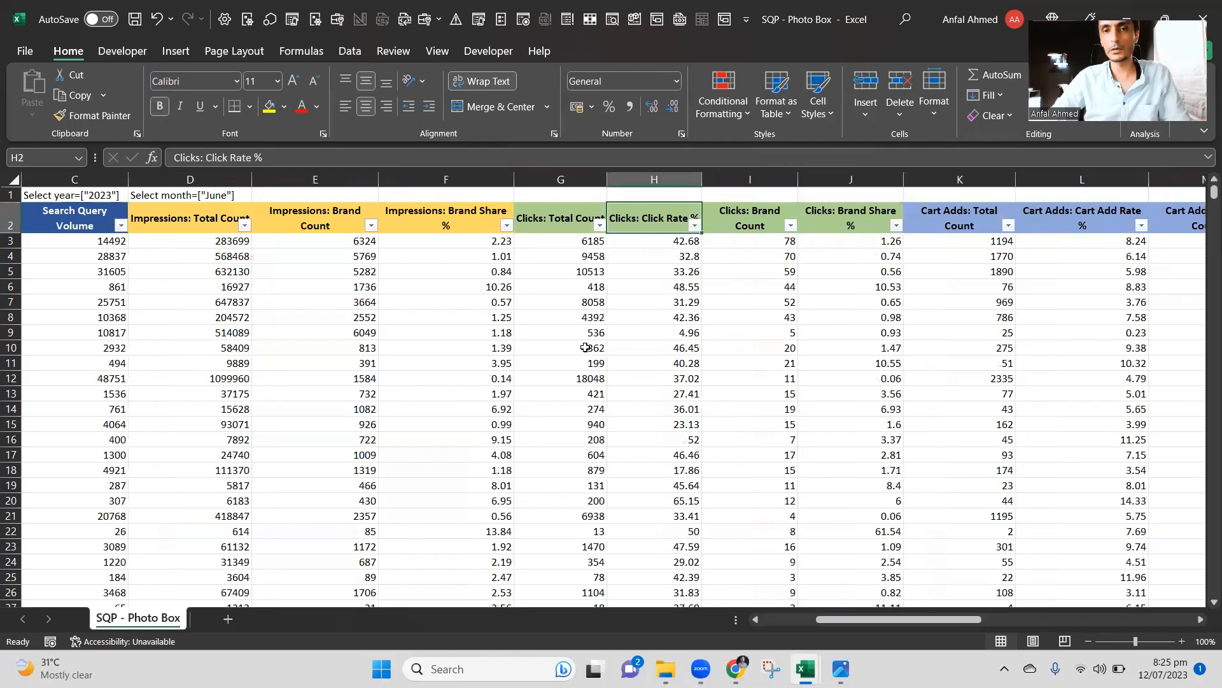
{"action": "key", "text": "Right"}
{"action": "key", "text": "Right"}
{"action": "key", "text": "Right"}
{"action": "key", "text": "Right"}
{"action": "key", "text": "Right"}
{"action": "key", "text": "Right"}
{"action": "key", "text": "Right"}
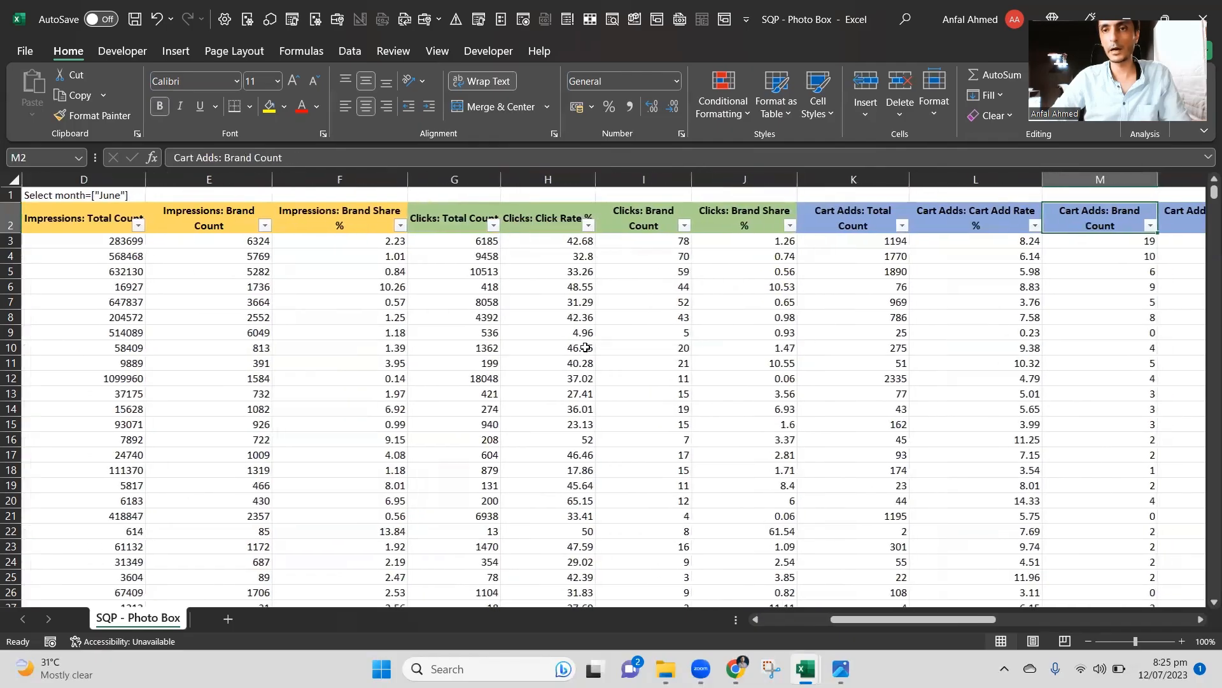
{"action": "key", "text": "Right"}
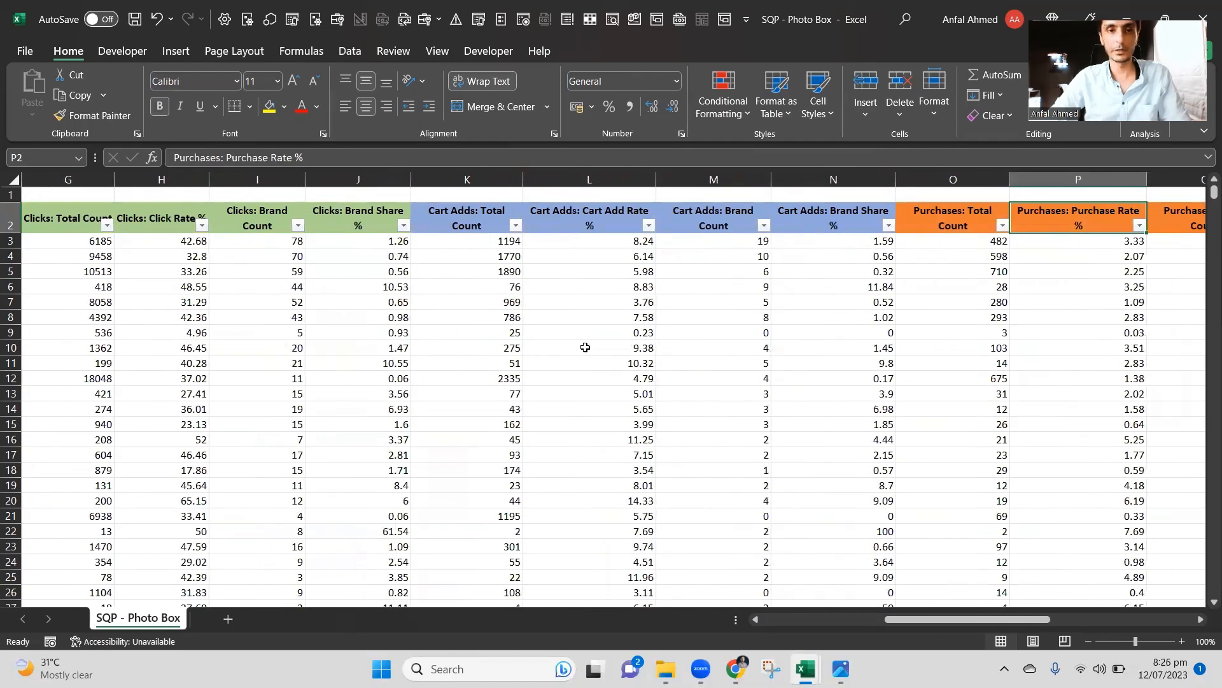
Review the column headers back to Search Query Volume, recheck Clicks: Click Rate %, and finish at Search Query Score.
{"action": "key", "text": "Left"}
{"action": "key", "text": "Left"}
{"action": "key", "text": "Left"}
{"action": "key", "text": "Left"}
{"action": "key", "text": "Left"}
{"action": "key", "text": "Left"}
{"action": "key", "text": "Left"}
{"action": "key", "text": "Left"}
{"action": "key", "text": "Left"}
{"action": "key", "text": "Left"}
{"action": "key", "text": "Left"}
{"action": "key", "text": "Left"}
{"action": "key", "text": "Left"}
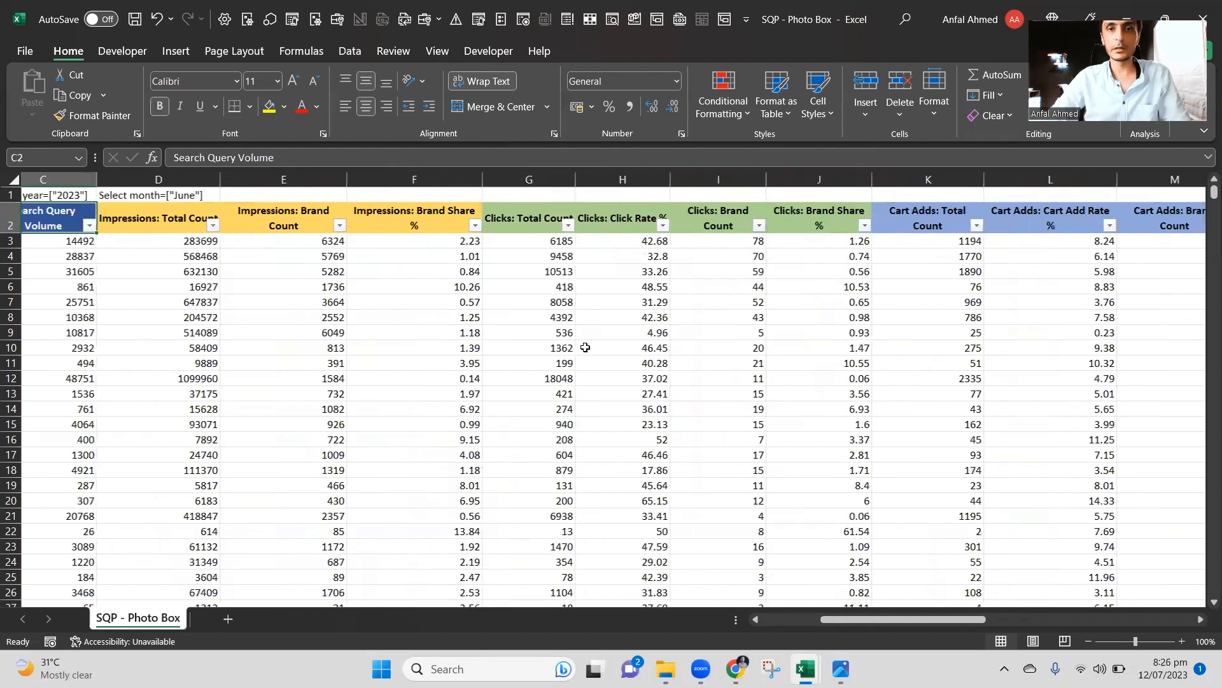
{"action": "key", "text": "Right"}
{"action": "key", "text": "Right"}
{"action": "key", "text": "Right"}
{"action": "key", "text": "Right"}
{"action": "key", "text": "Right"}
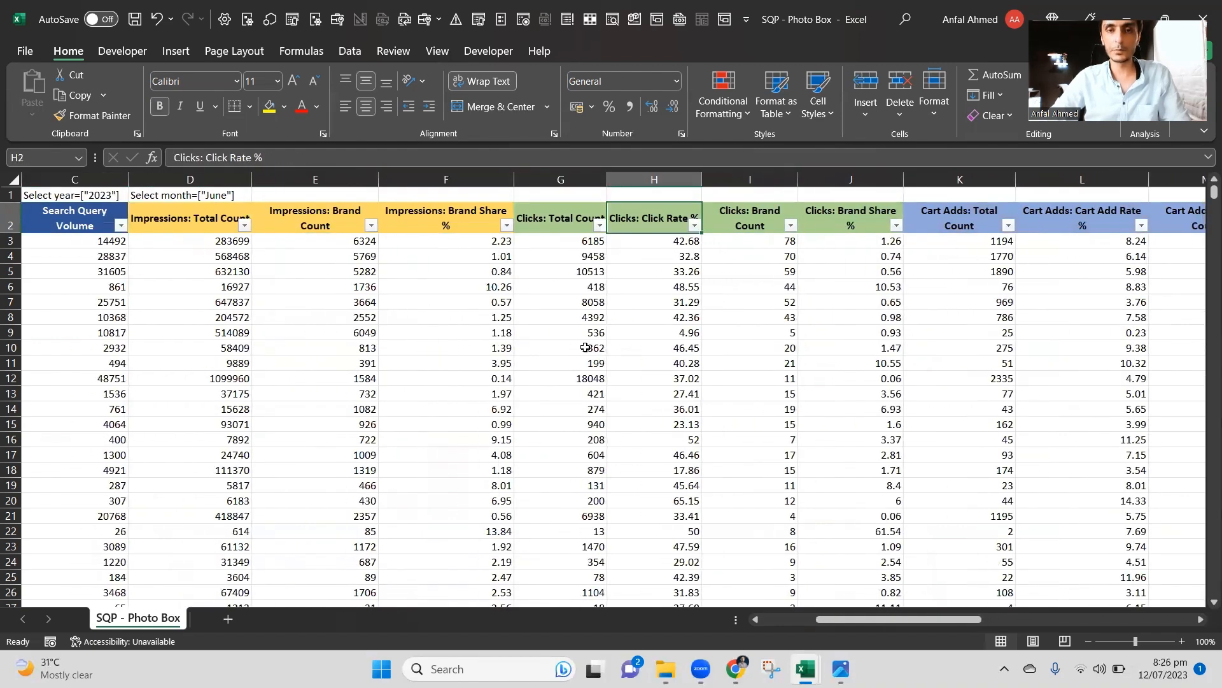
{"action": "key", "text": "Left"}
{"action": "key", "text": "Left"}
{"action": "key", "text": "Left"}
{"action": "key", "text": "Left"}
{"action": "key", "text": "Left"}
{"action": "key", "text": "Left"}
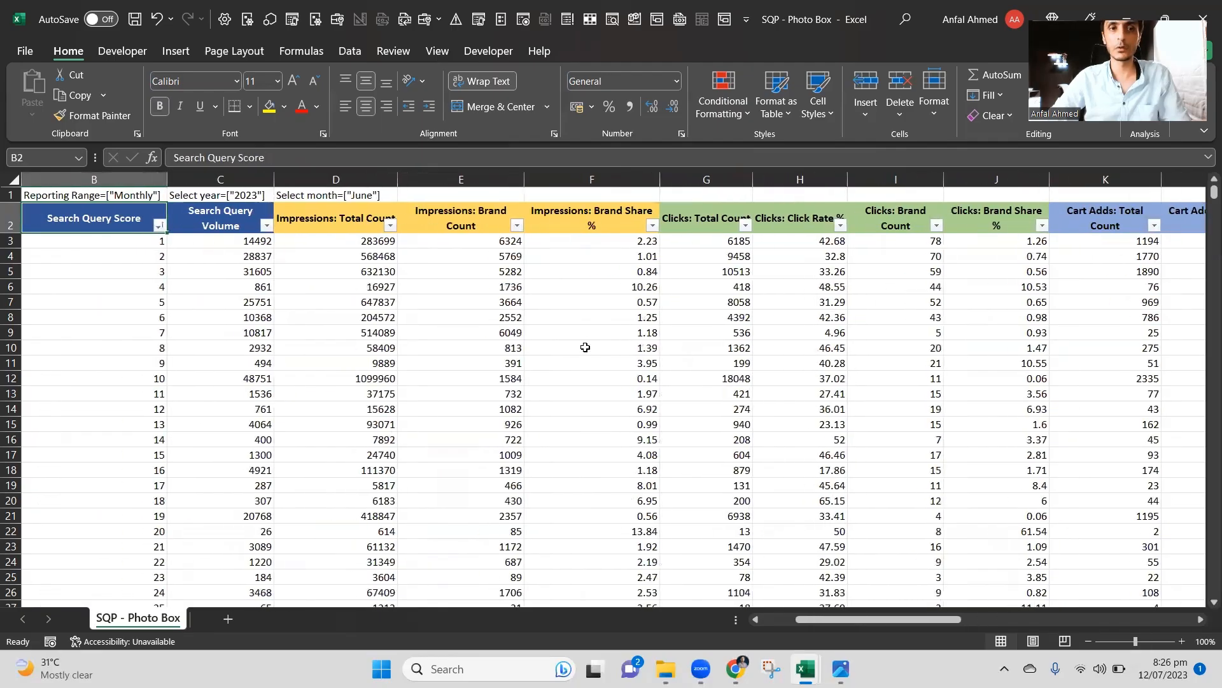
Insert a blank column before the Cart Adds: Total Count column.
{"action": "key", "text": "Right"}
{"action": "key", "text": "Right"}
{"action": "key", "text": "Right"}
{"action": "key", "text": "Right"}
{"action": "key", "text": "Right"}
{"action": "key", "text": "Right"}
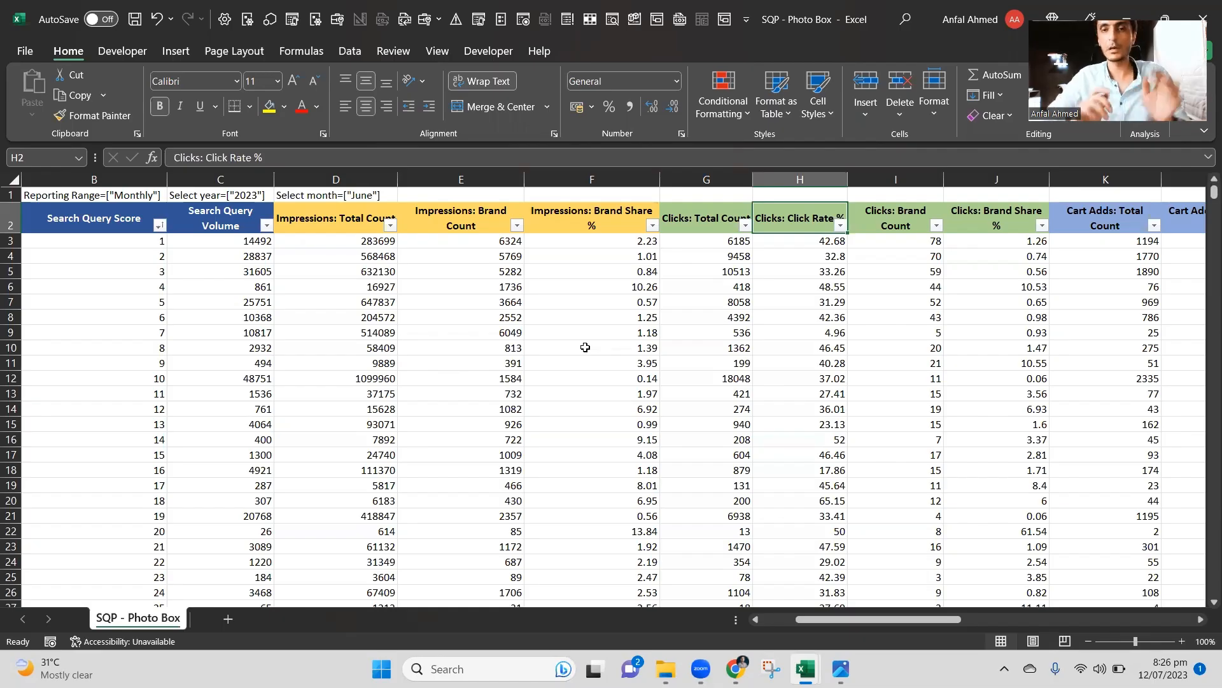
{"action": "key", "text": "Right"}
{"action": "key", "text": "Right"}
{"action": "key", "text": "Right"}
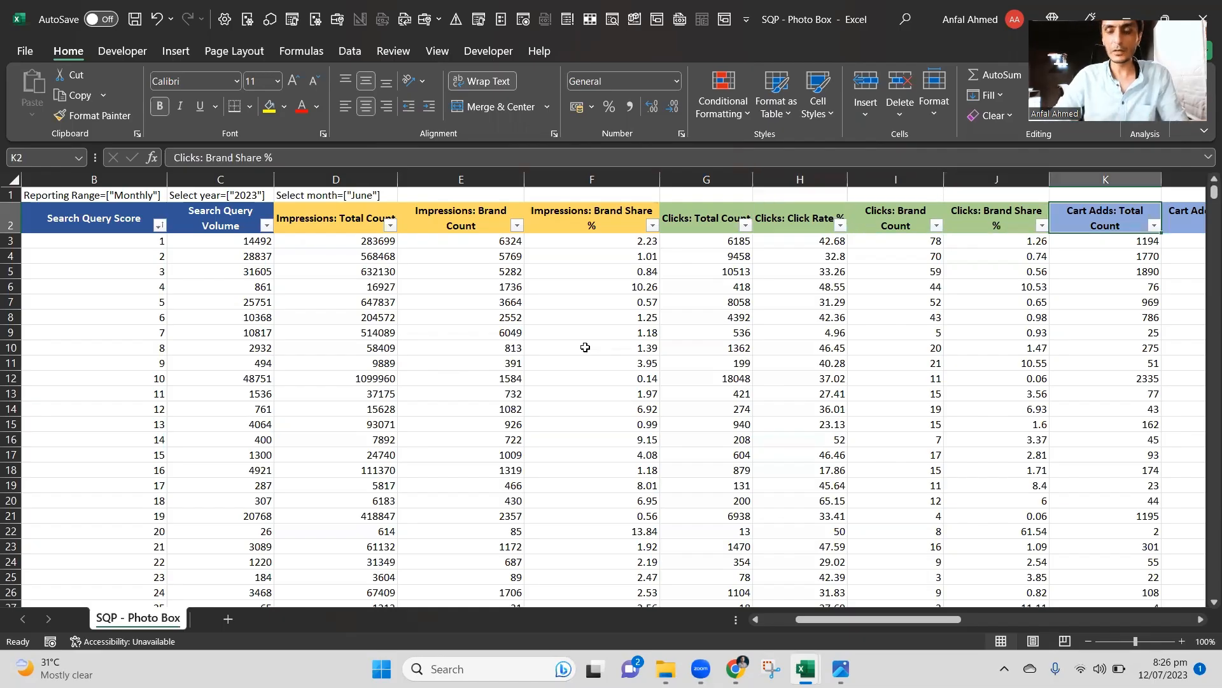
{"action": "key", "text": "ctrl+space"}
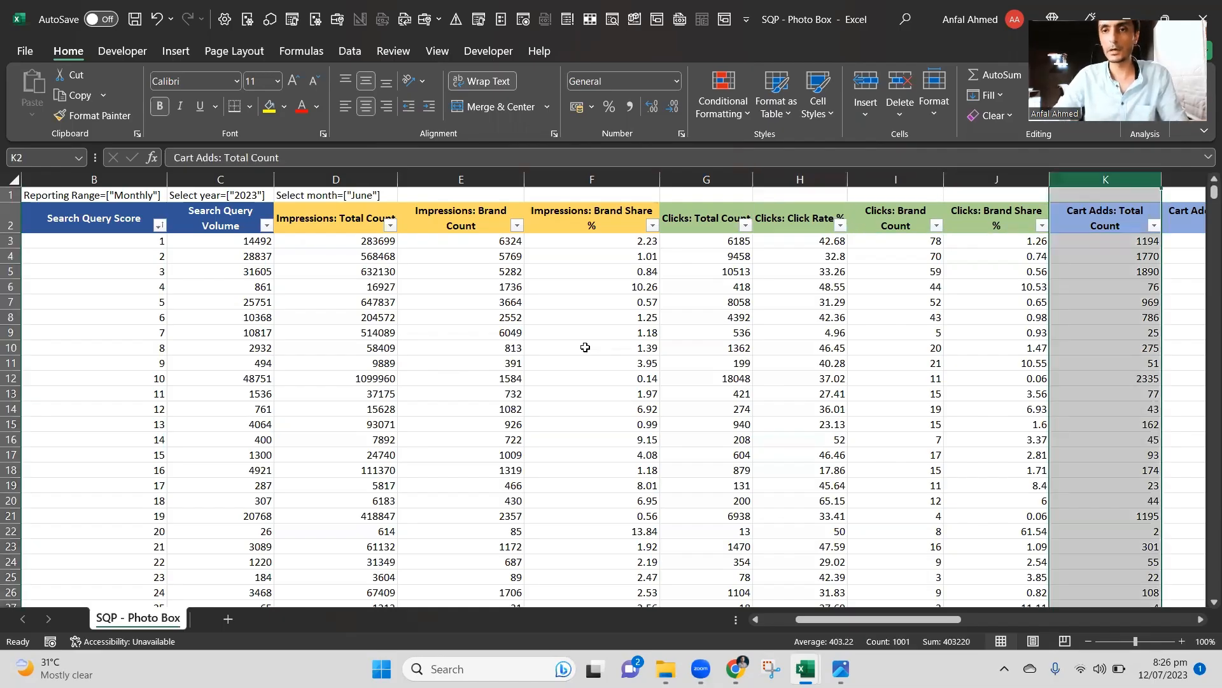
{"action": "key", "text": "ctrl+shift+plus"}
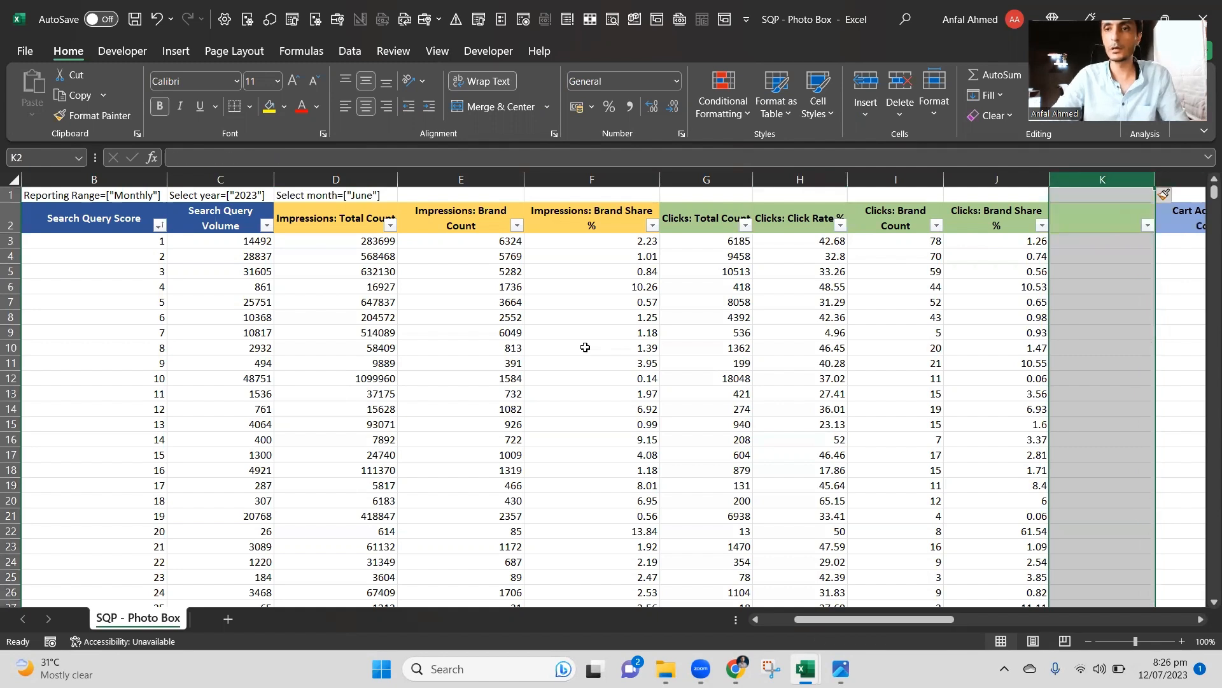
Title the new column K "Click Through Rate (Market)" in header row 2.
{"action": "type", "text": "Clic"}
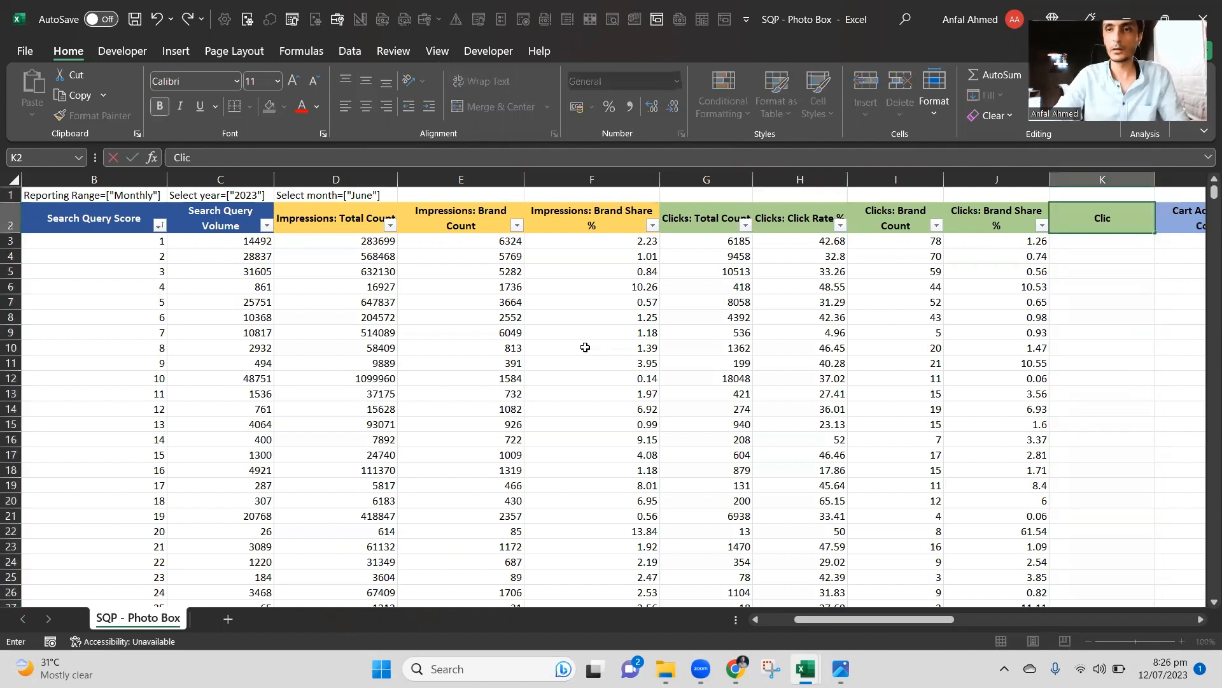
{"action": "type", "text": "k Throu"}
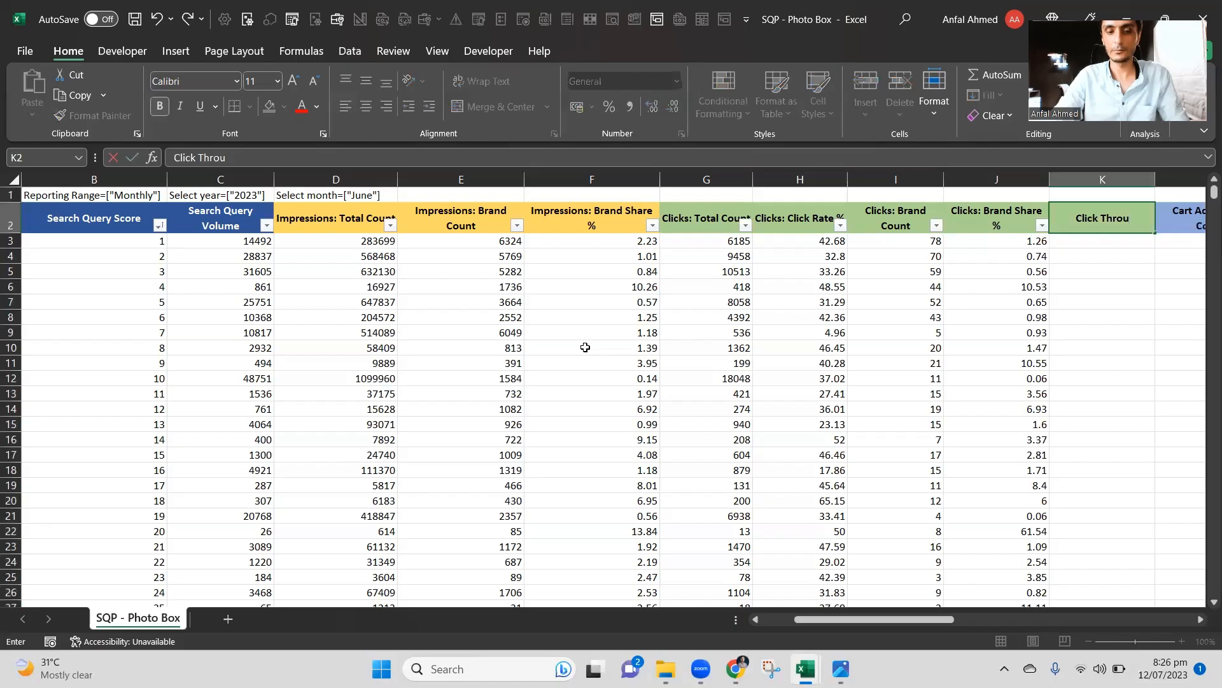
{"action": "type", "text": "gh Rate"}
{"action": "key", "text": "Return"}
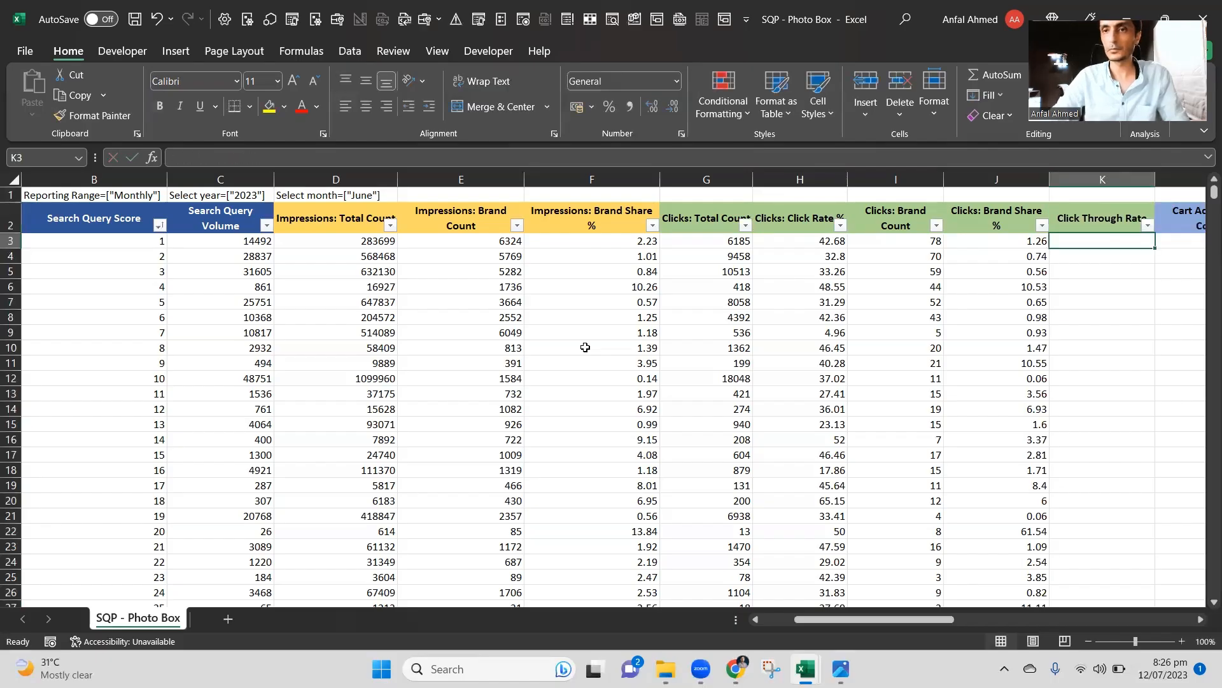
{"action": "key", "text": "Up"}
{"action": "key", "text": "F2"}
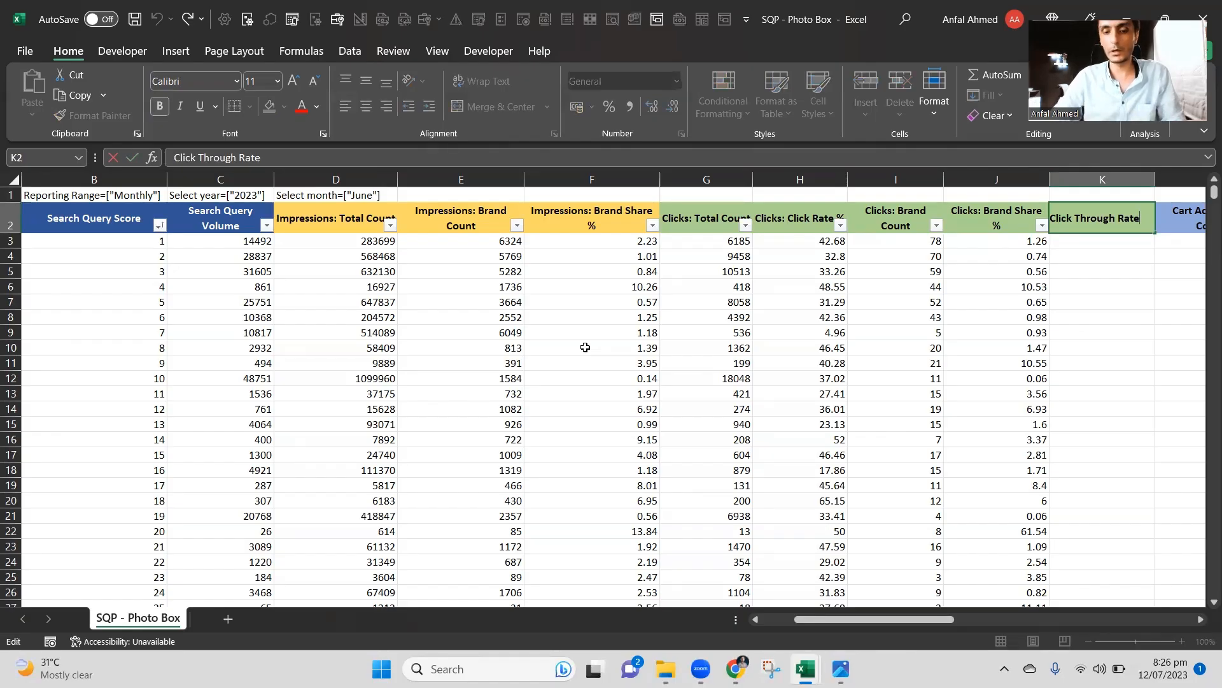
{"action": "type", "text": "(Ma"}
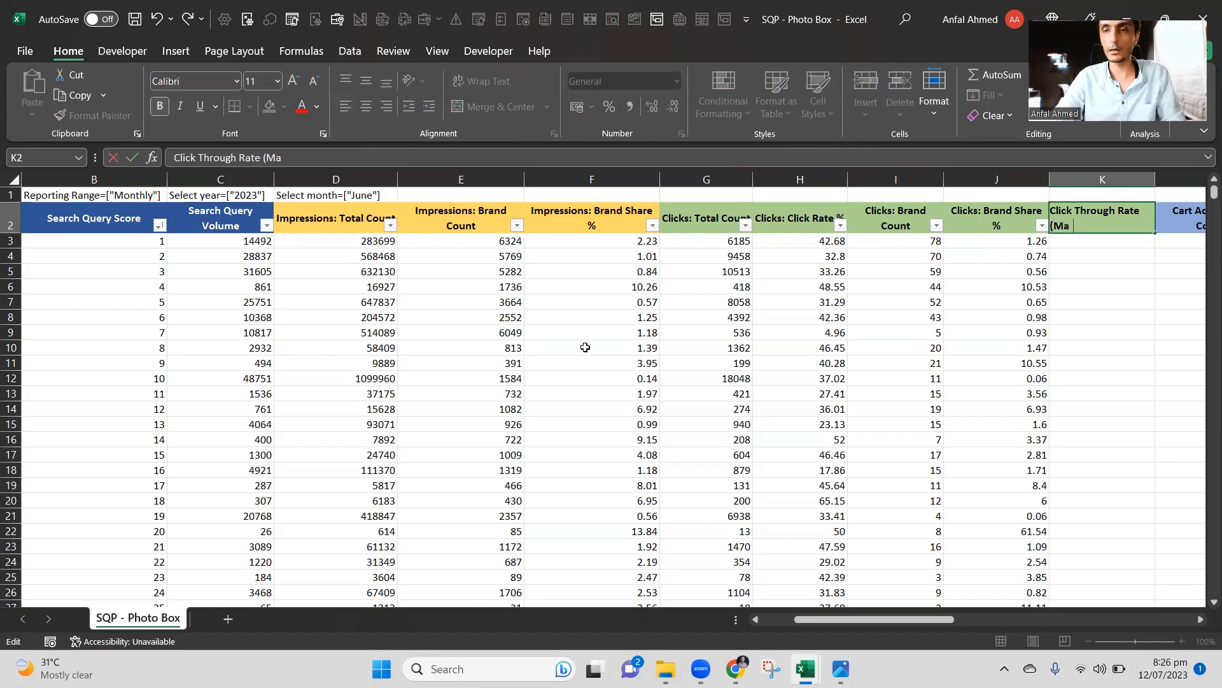
{"action": "type", "text": "rket"}
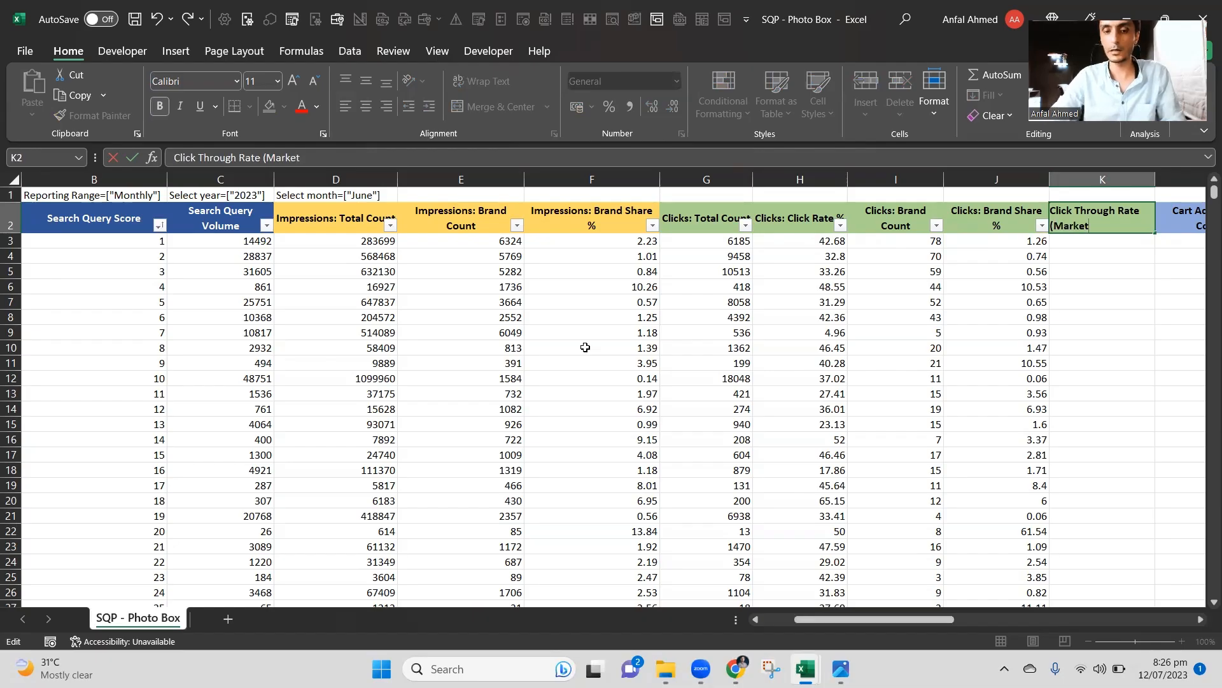
{"action": "type", "text": ")"}
{"action": "key", "text": "Tab"}
Insert another blank column before Cart Adds: Total Count and copy the Click Through Rate (Market) header into L2.
{"action": "key", "text": "ctrl+space"}
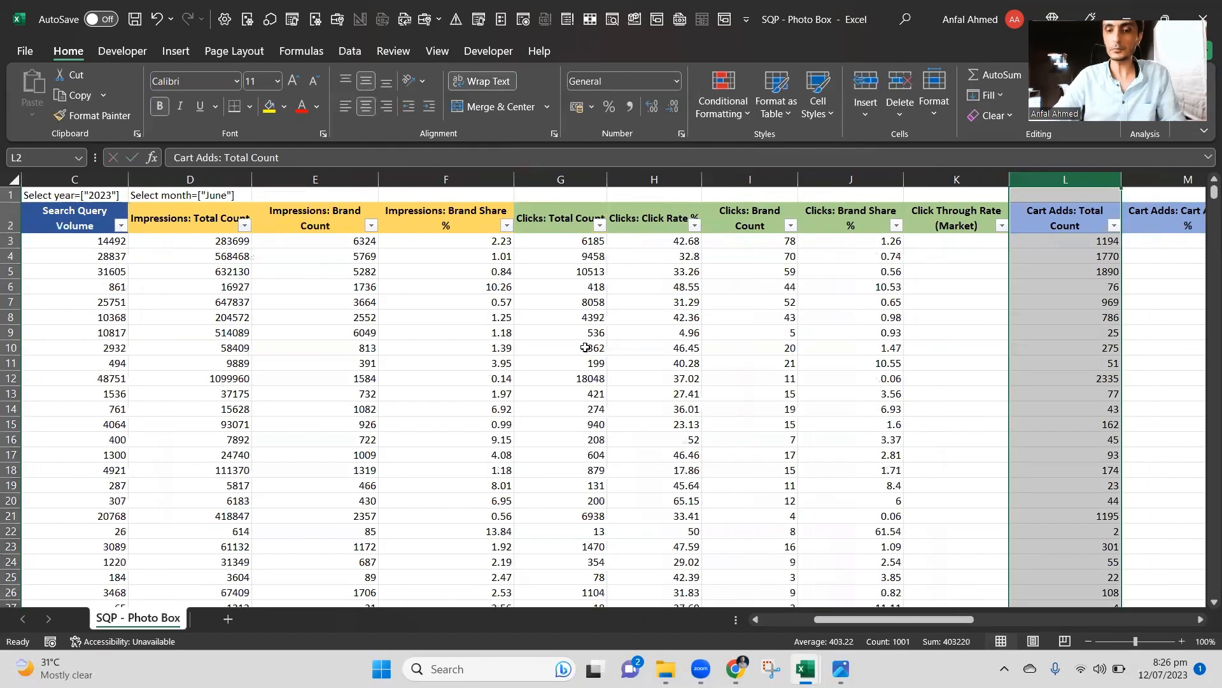
{"action": "key", "text": "ctrl+shift+plus"}
{"action": "key", "text": "Down"}
{"action": "key", "text": "Up"}
{"action": "key", "text": "Left"}
{"action": "key", "text": "ctrl+c"}
{"action": "key", "text": "Right"}
{"action": "key", "text": "Return"}
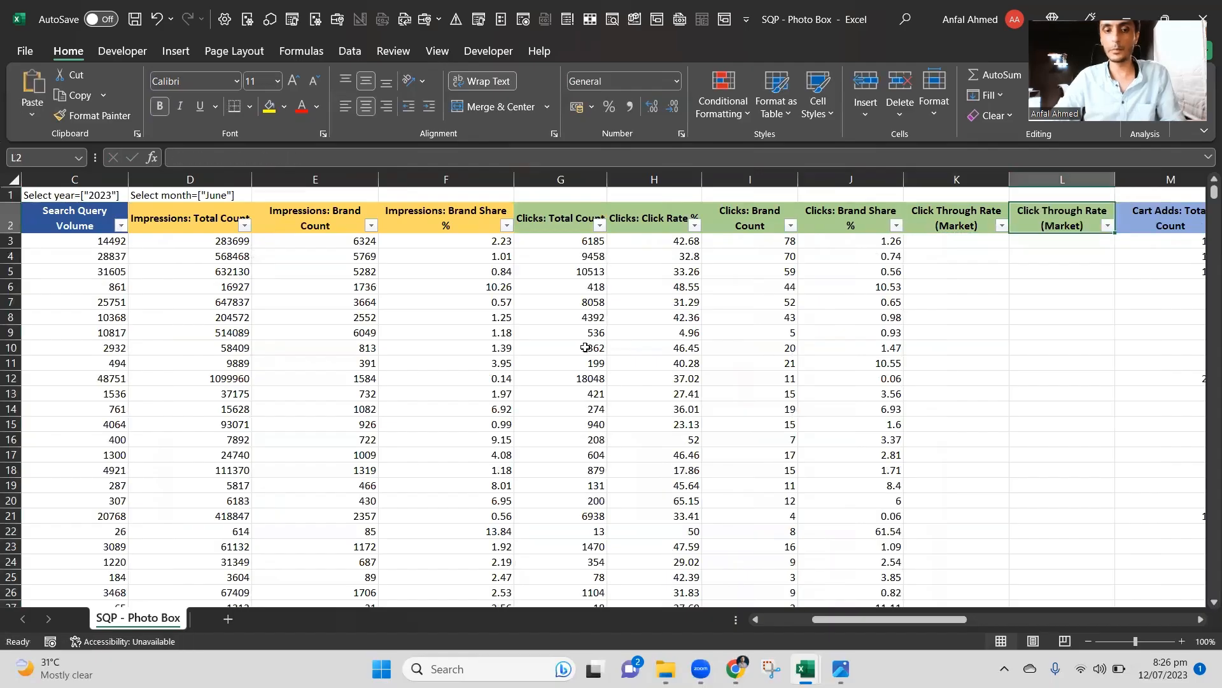
Change the copied header in L2 to "Click Through Rate (Brand)".
{"action": "key", "text": "F2"}
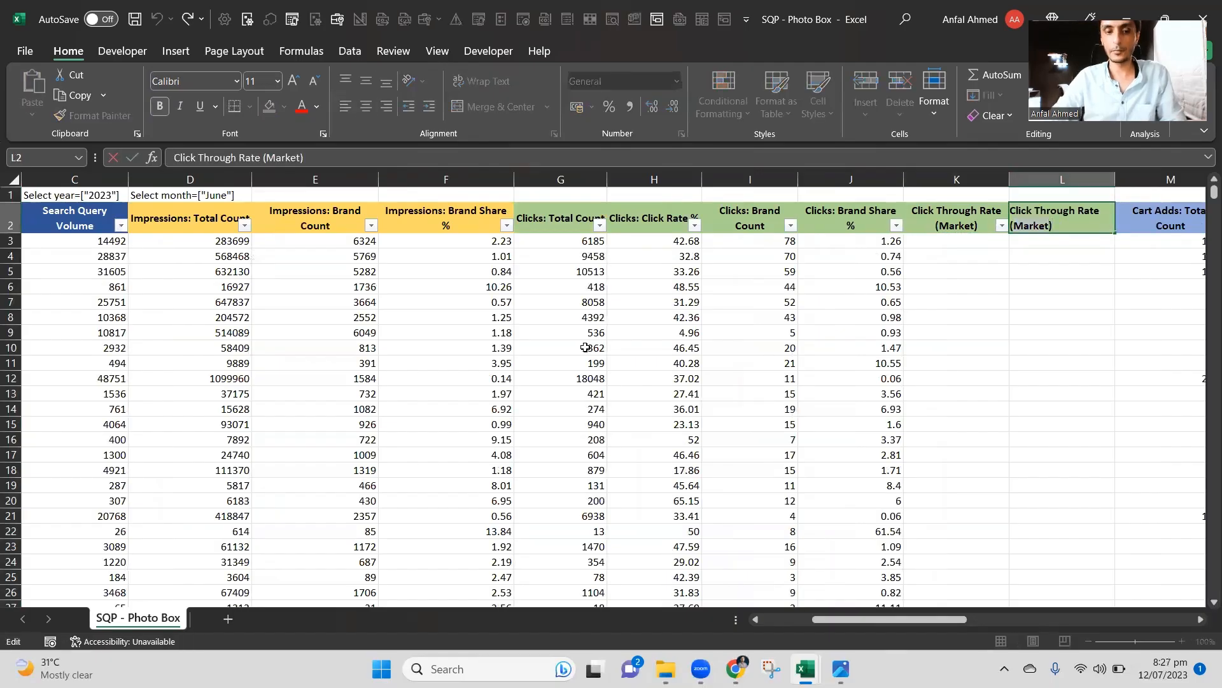
{"action": "type", "text": "Br"}
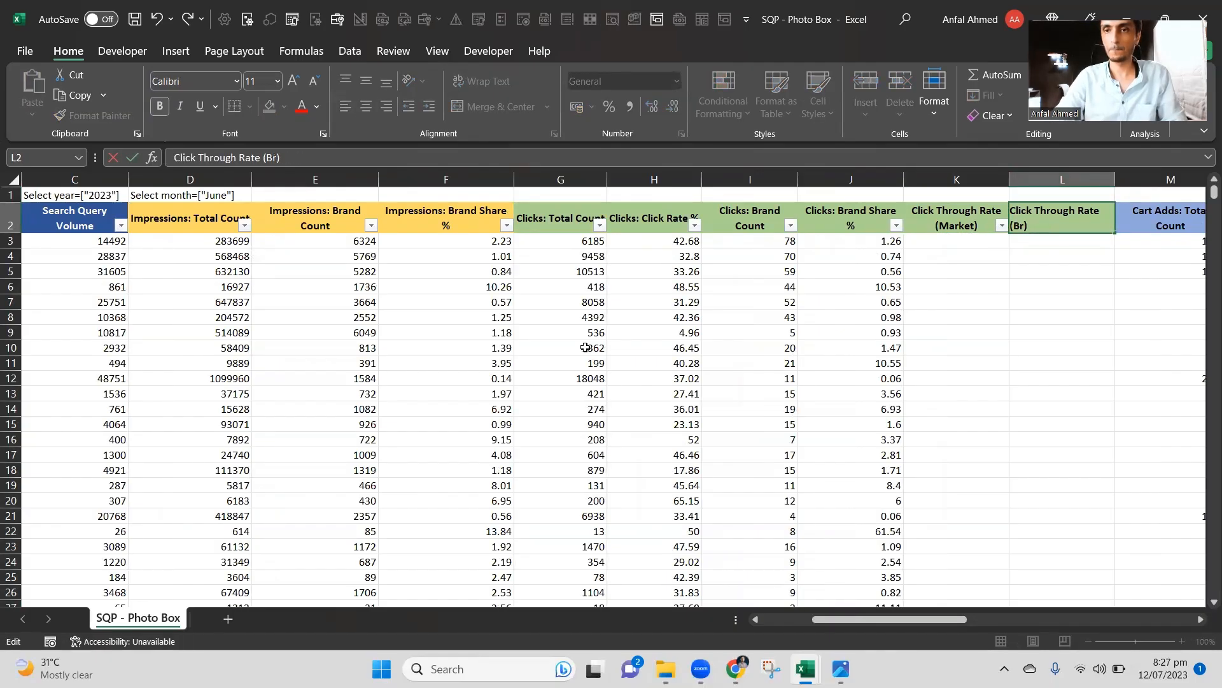
{"action": "type", "text": "and"}
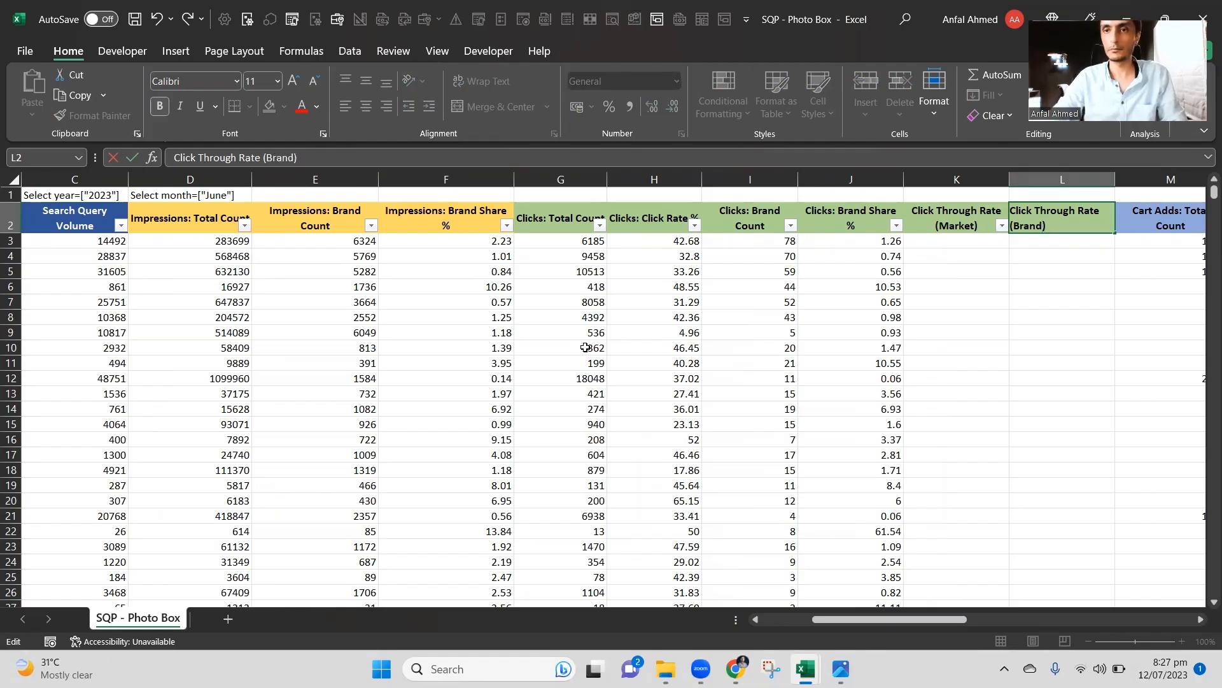
{"action": "key", "text": "Return"}
In K3, calculate the market click-through rate by dividing total clicks by total impressions with +G3/D3.
{"action": "key", "text": "Left"}
{"action": "key", "text": "Down"}
{"action": "key", "text": "Up"}
{"action": "key", "text": "Up"}
{"action": "key", "text": "Down"}
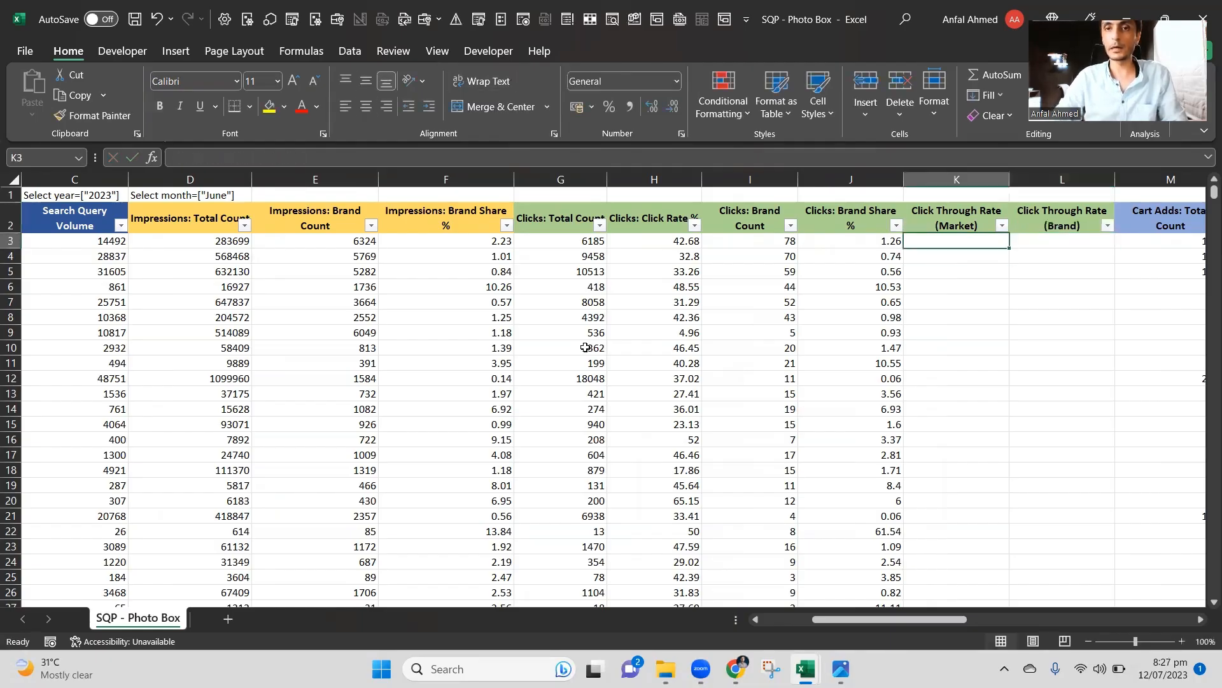
{"action": "type", "text": "+"}
{"action": "key", "text": "Left"}
{"action": "key", "text": "Left"}
{"action": "key", "text": "Left"}
{"action": "key", "text": "Left"}
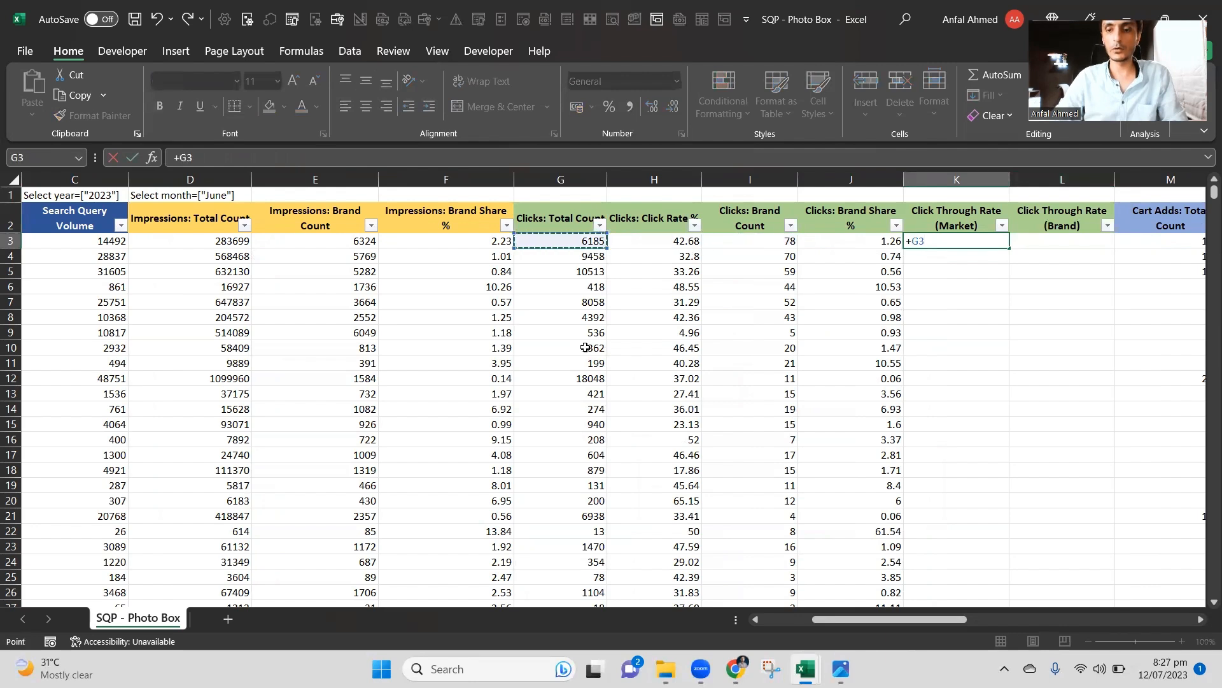
{"action": "type", "text": "/"}
{"action": "key", "text": "Left"}
{"action": "key", "text": "Left"}
{"action": "key", "text": "Left"}
{"action": "key", "text": "Left"}
{"action": "key", "text": "Left"}
{"action": "key", "text": "Left"}
{"action": "key", "text": "Left"}
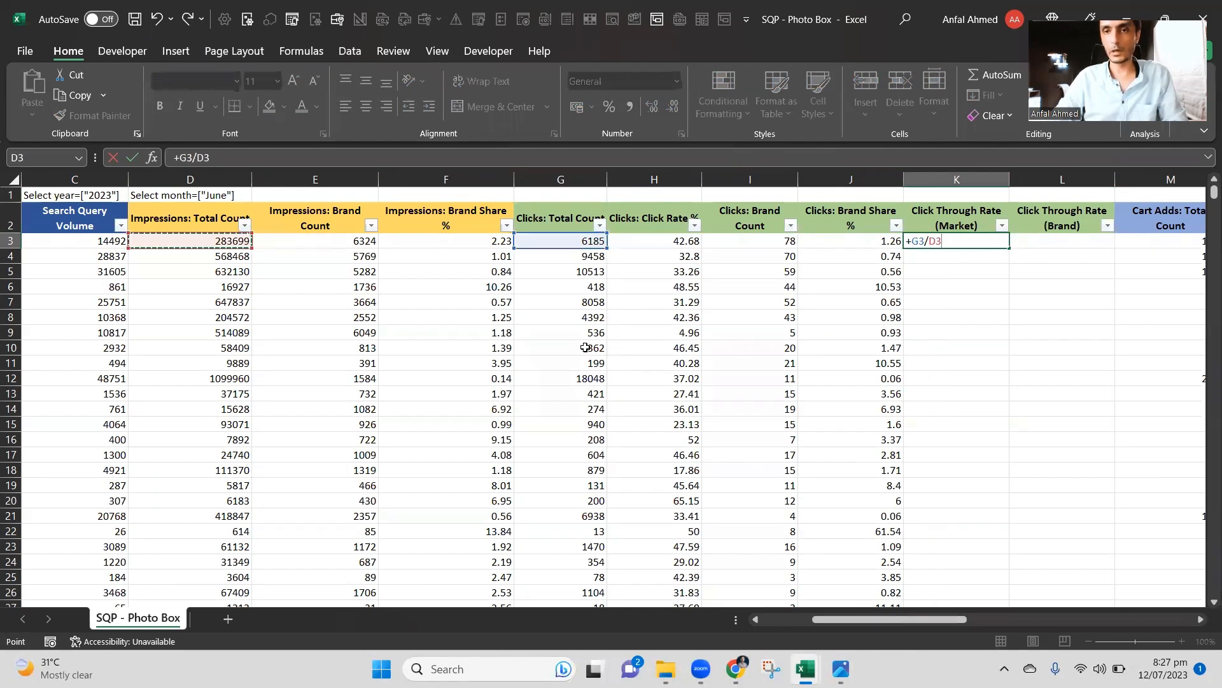
{"action": "key", "text": "Return"}
Format K3 as a percentage with two decimal places.
{"action": "key", "text": "Up"}
{"action": "key", "text": "ctrl+shift+5"}
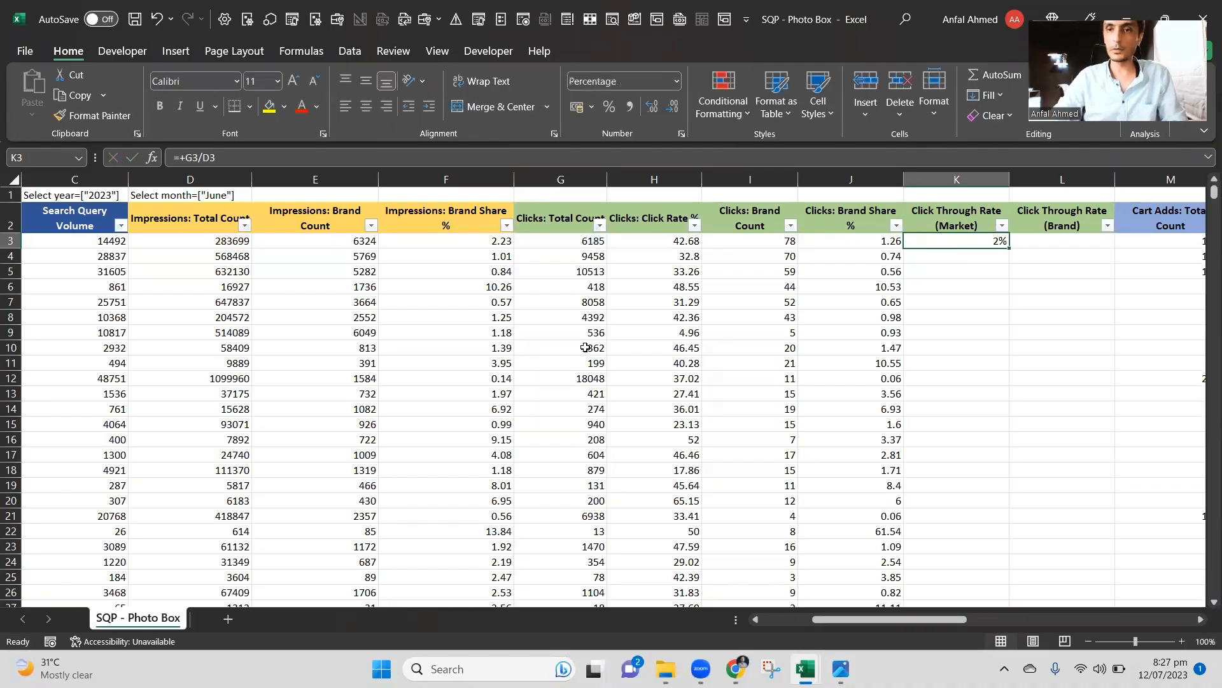
{"action": "key", "text": "alt+h"}
{"action": "key", "text": "0"}
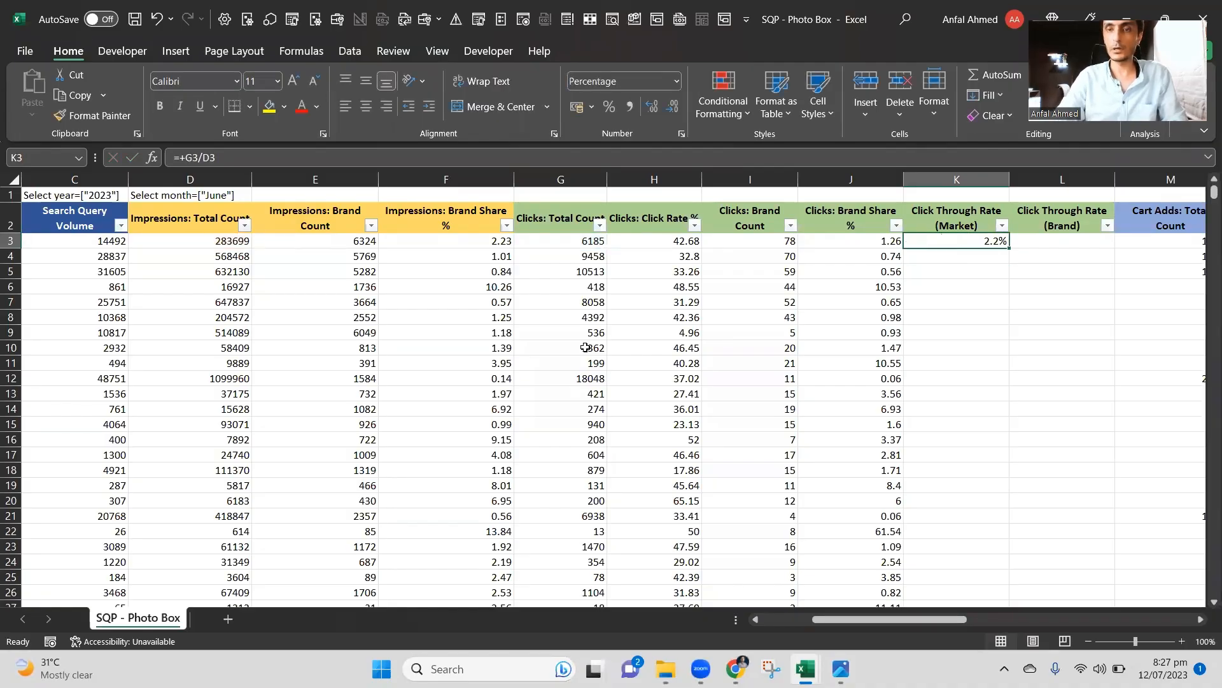
Copy the K3 formula down the Click Through Rate (Market) column through row 859.
{"action": "key", "text": "ctrl+c"}
{"action": "key", "text": "Left"}
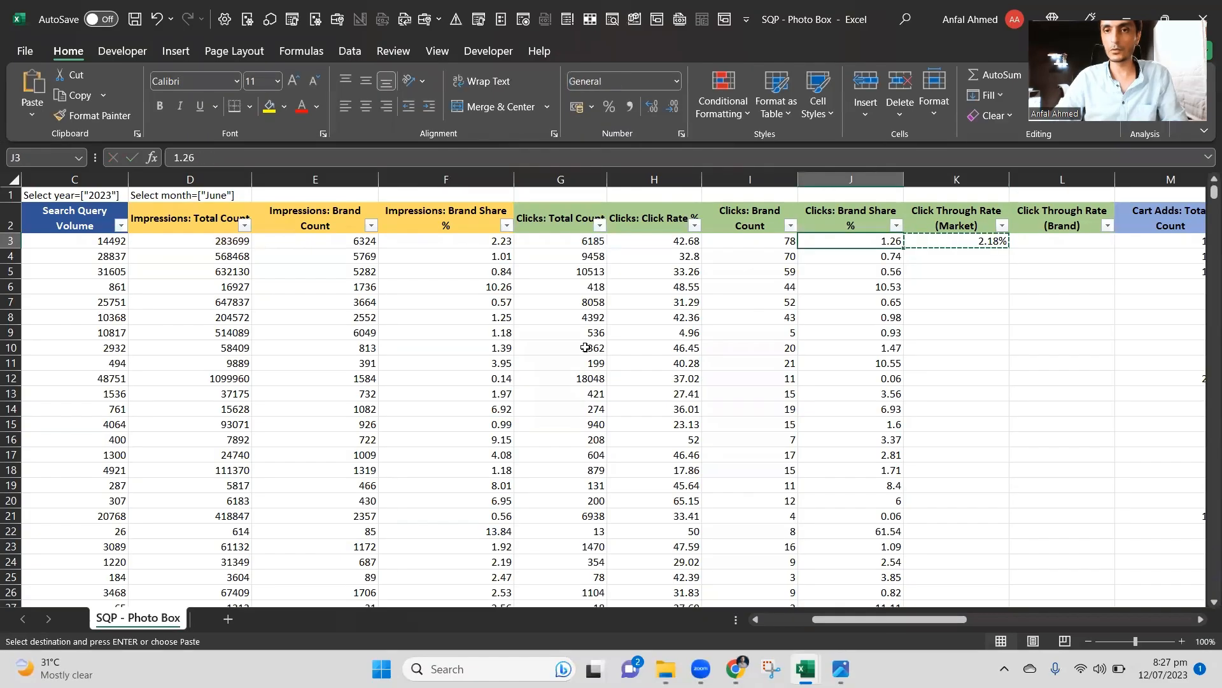
{"action": "key", "text": "ctrl+Down"}
{"action": "key", "text": "Right"}
{"action": "key", "text": "ctrl+shift+Up"}
{"action": "key", "text": "Return"}
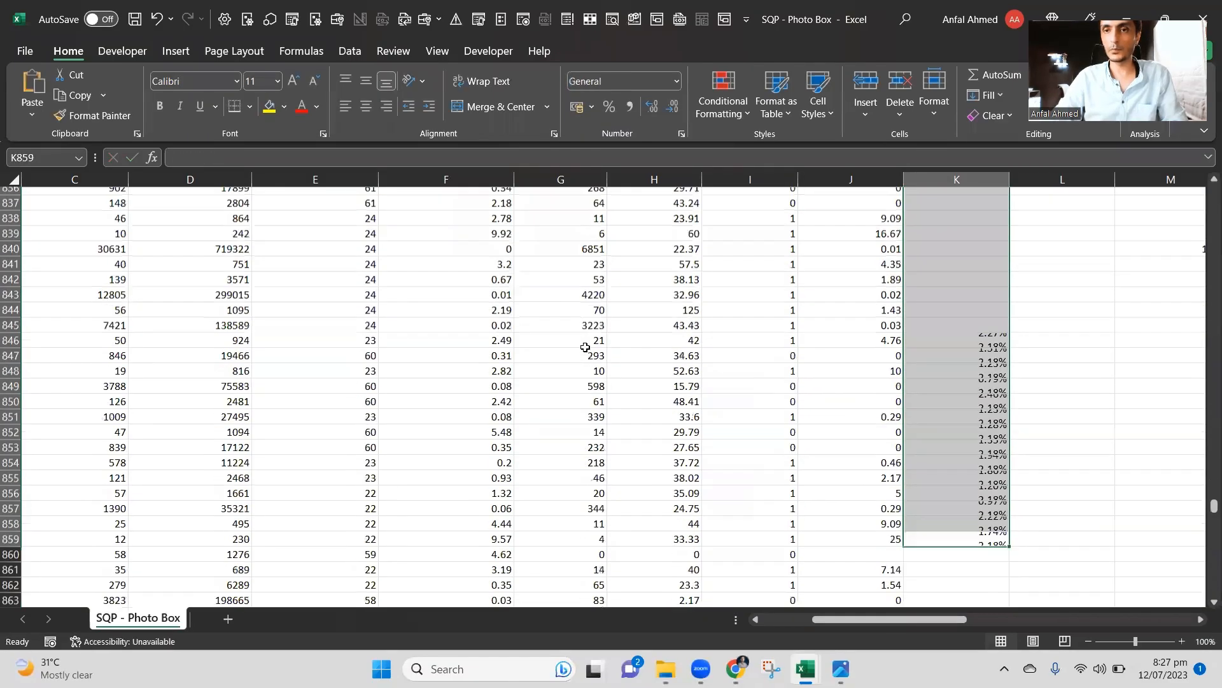
Copy the formula from K859 into the remaining empty column K cells down to the last data row, and return to K2.
{"action": "key", "text": "ctrl+Up"}
{"action": "key", "text": "Down"}
{"action": "key", "text": "ctrl+Down"}
{"action": "key", "text": "ctrl+c"}
{"action": "key", "text": "Left"}
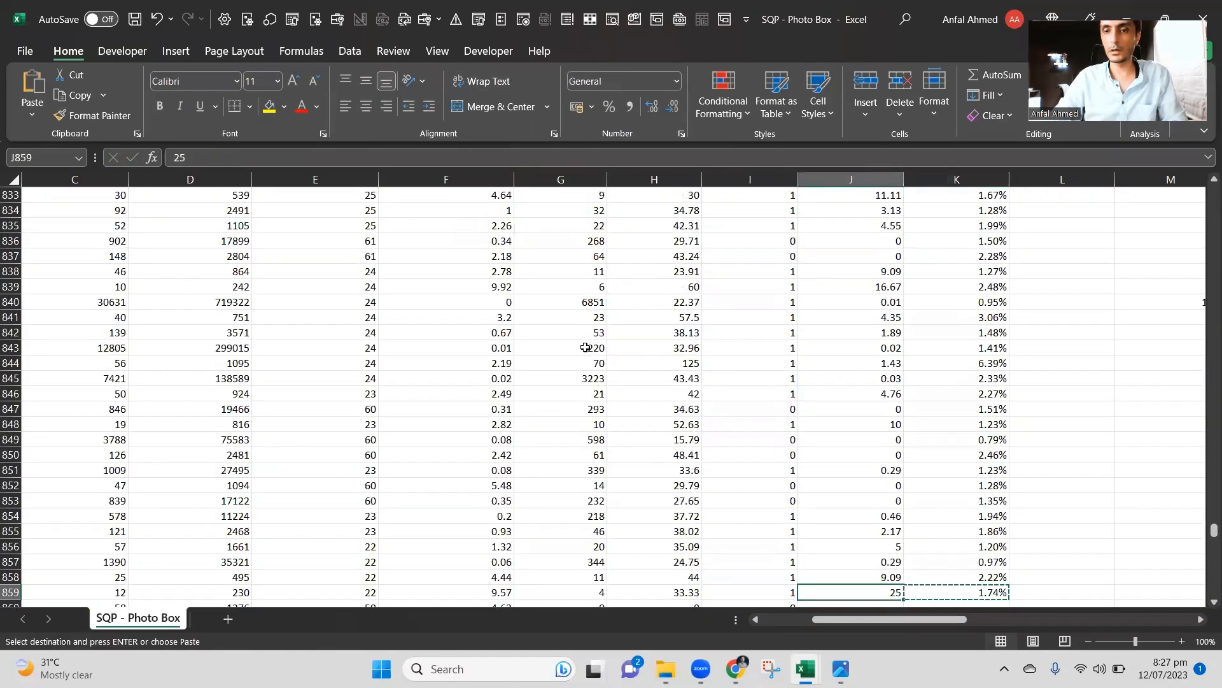
{"action": "key", "text": "Down"}
{"action": "key", "text": "Down"}
{"action": "key", "text": "Down"}
{"action": "key", "text": "Right"}
{"action": "key", "text": "Right"}
{"action": "key", "text": "Left"}
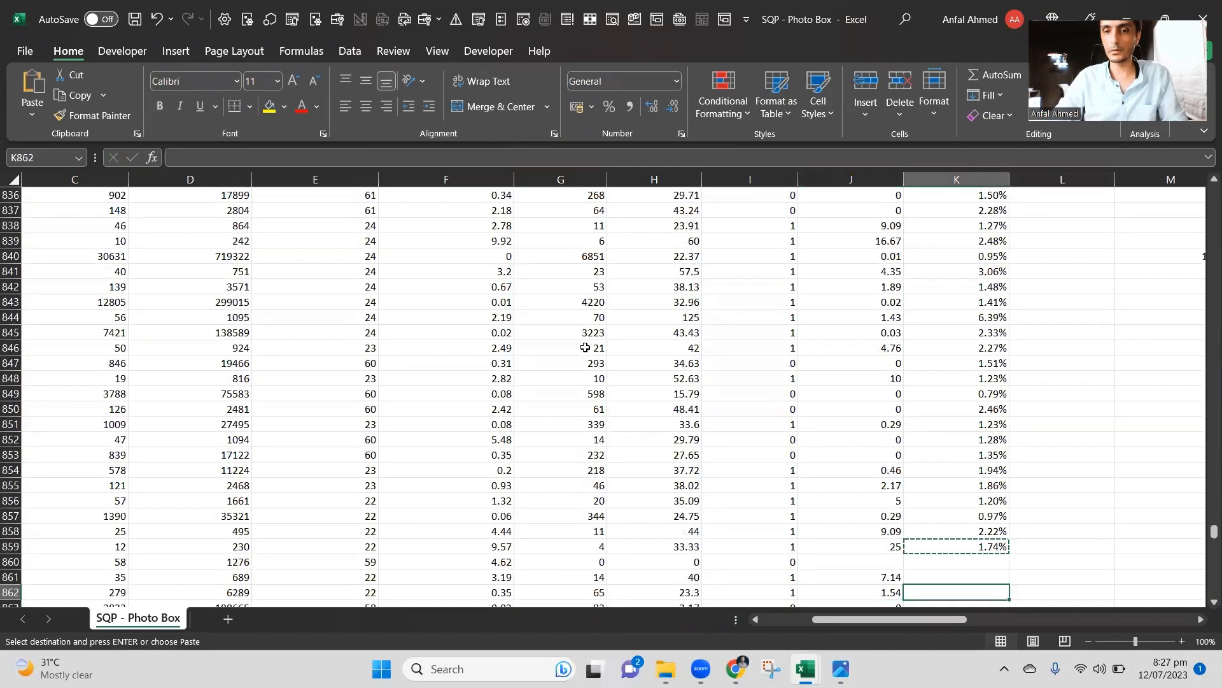
{"action": "key", "text": "Left"}
{"action": "key", "text": "ctrl+Down"}
{"action": "key", "text": "Right"}
{"action": "key", "text": "ctrl+shift+Up"}
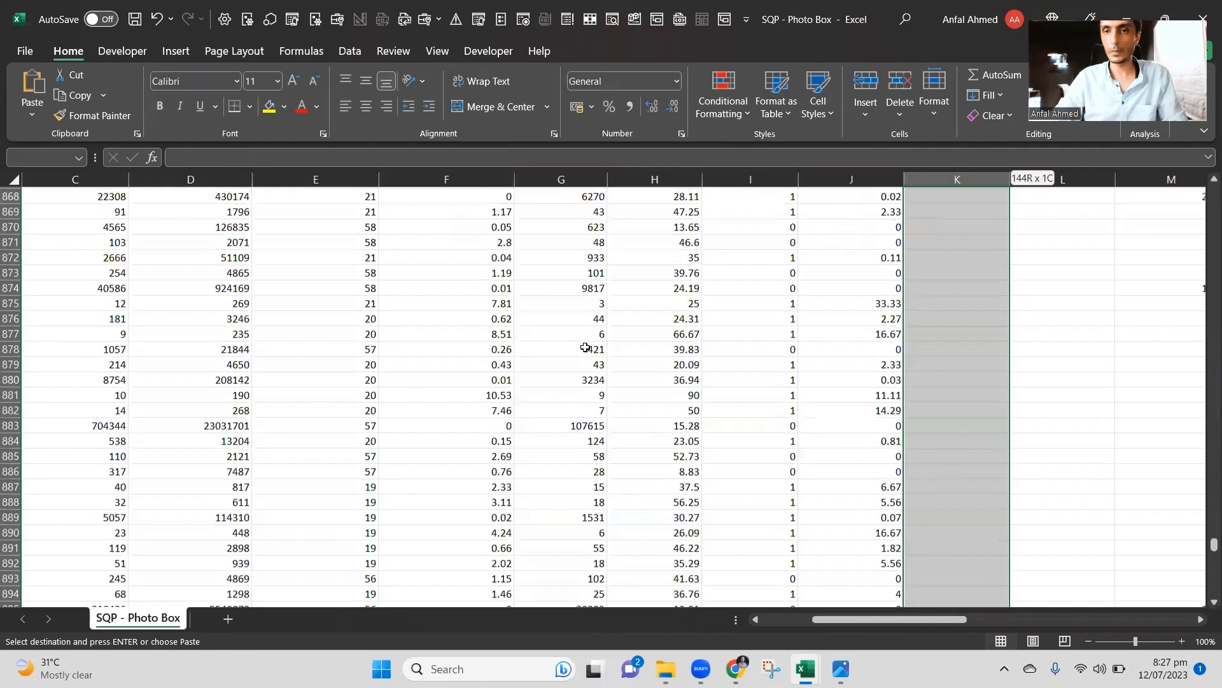
{"action": "key", "text": "Return"}
{"action": "key", "text": "ctrl+Up"}
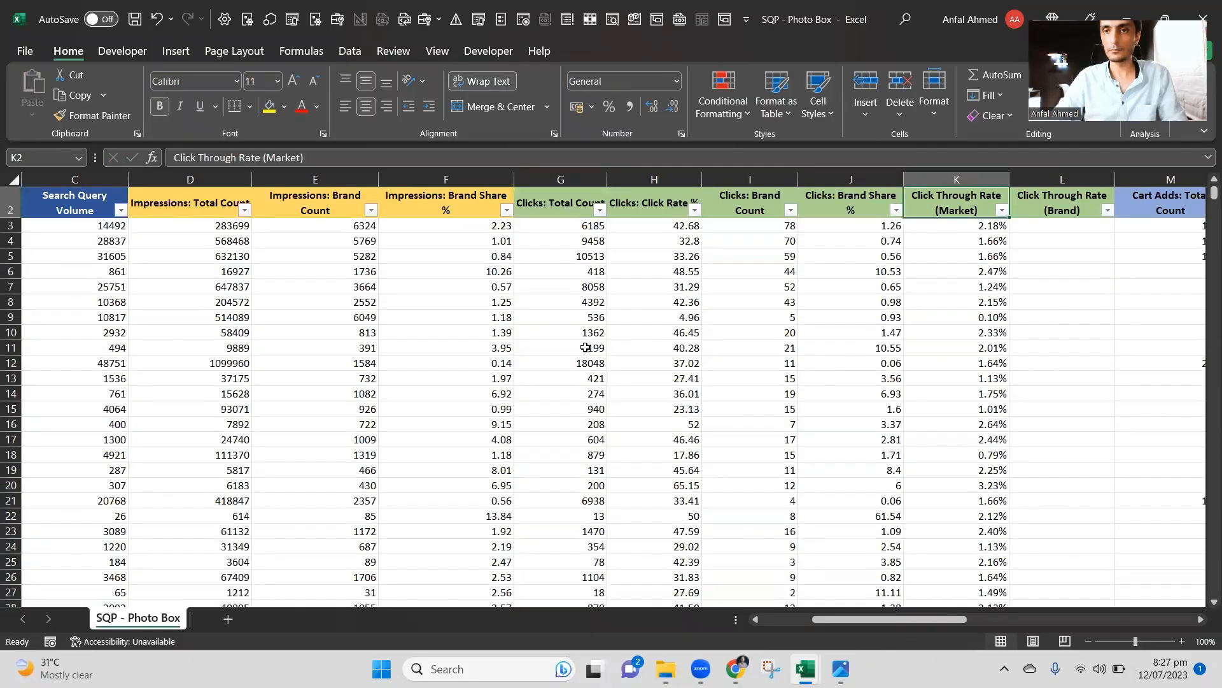
Freeze the two header rows above row 3.
{"action": "scroll", "coordinate": [584, 347], "scroll_direction": "up", "scroll_amount": 1}
{"action": "key", "text": "ctrl+Left"}
{"action": "key", "text": "Down"}
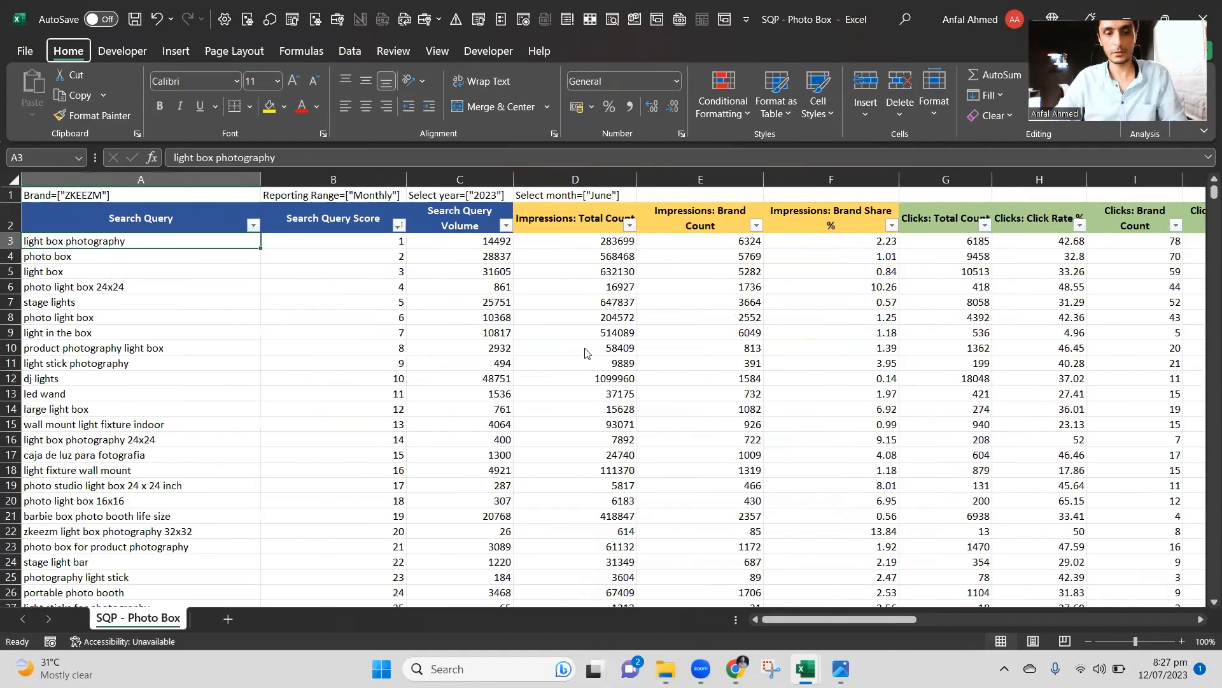
{"action": "key", "text": "Up"}
{"action": "key", "text": "alt+w"}
In L3, calculate the brand click-through rate by dividing brand clicks by brand impressions with +I3/E3.
{"action": "key", "text": "ctrl+Right"}
{"action": "key", "text": "Left"}
{"action": "key", "text": "Left"}
{"action": "key", "text": "Left"}
{"action": "key", "text": "Left"}
{"action": "key", "text": "Left"}
{"action": "key", "text": "Left"}
{"action": "key", "text": "Left"}
{"action": "key", "text": "Left"}
{"action": "key", "text": "Left"}
{"action": "key", "text": "Left"}
{"action": "key", "text": "Left"}
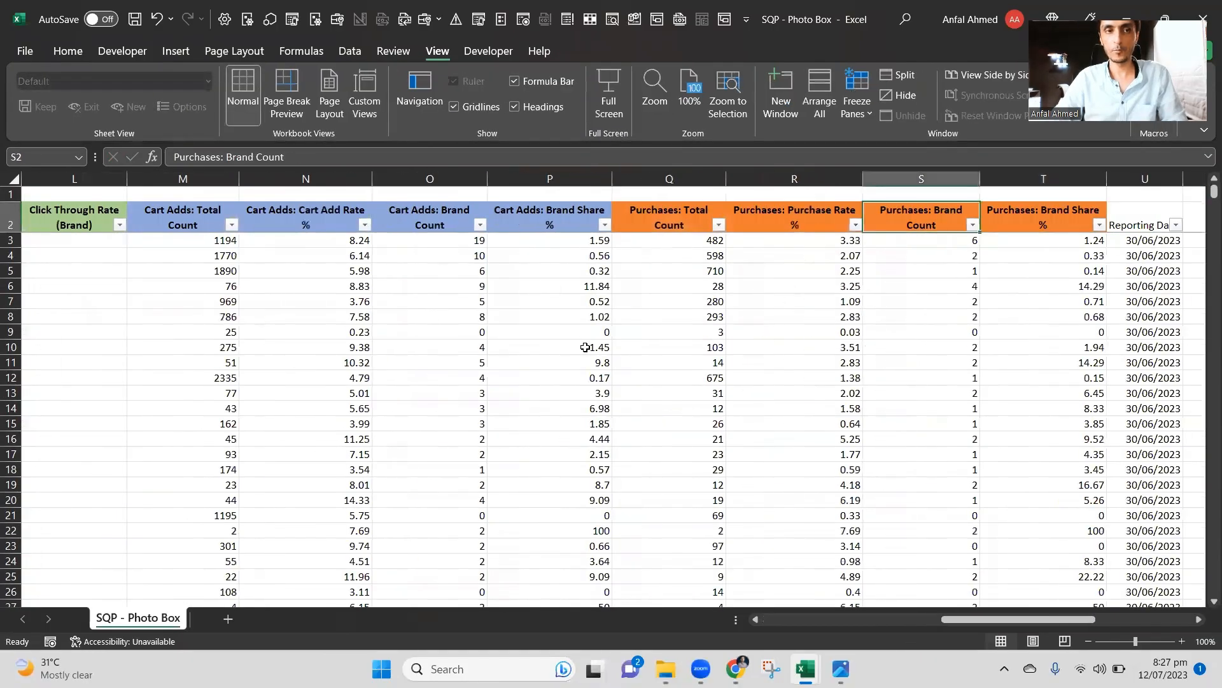
{"action": "key", "text": "Left"}
{"action": "key", "text": "Left"}
{"action": "key", "text": "Left"}
{"action": "key", "text": "Right"}
{"action": "key", "text": "Right"}
{"action": "key", "text": "Right"}
{"action": "key", "text": "Right"}
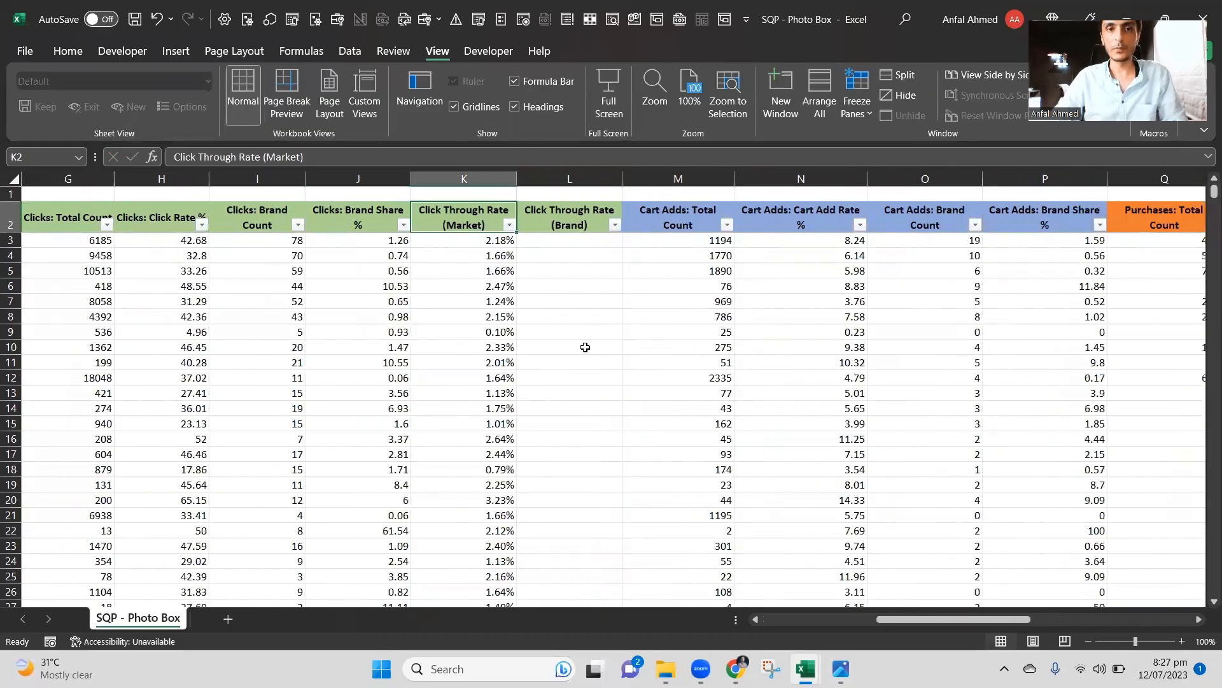
{"action": "key", "text": "Right"}
{"action": "key", "text": "Left"}
{"action": "key", "text": "Down"}
{"action": "key", "text": "Right"}
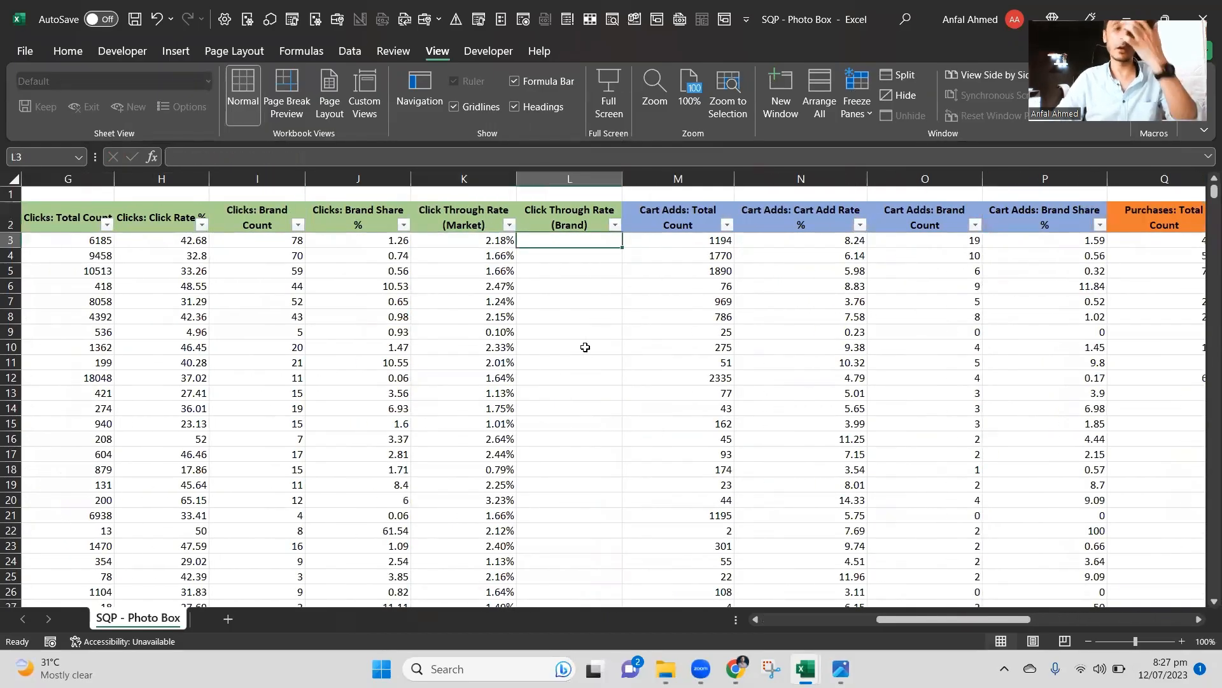
{"action": "type", "text": "+"}
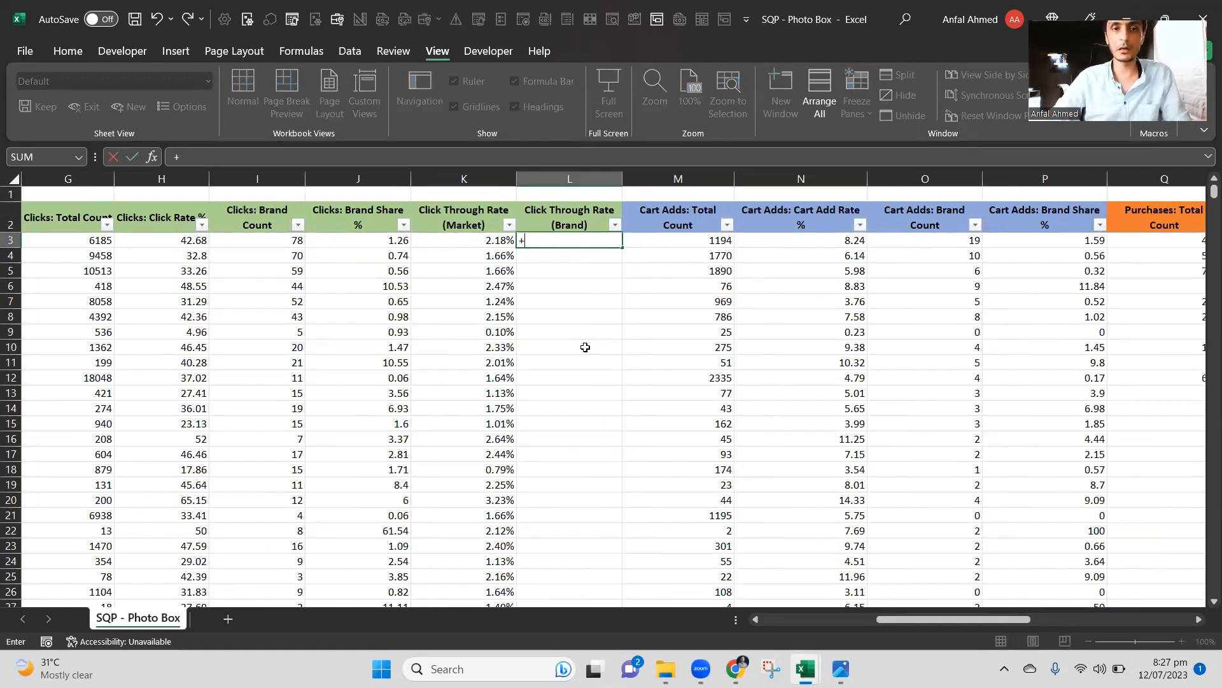
{"action": "key", "text": "Left"}
{"action": "key", "text": "Left"}
{"action": "key", "text": "Left"}
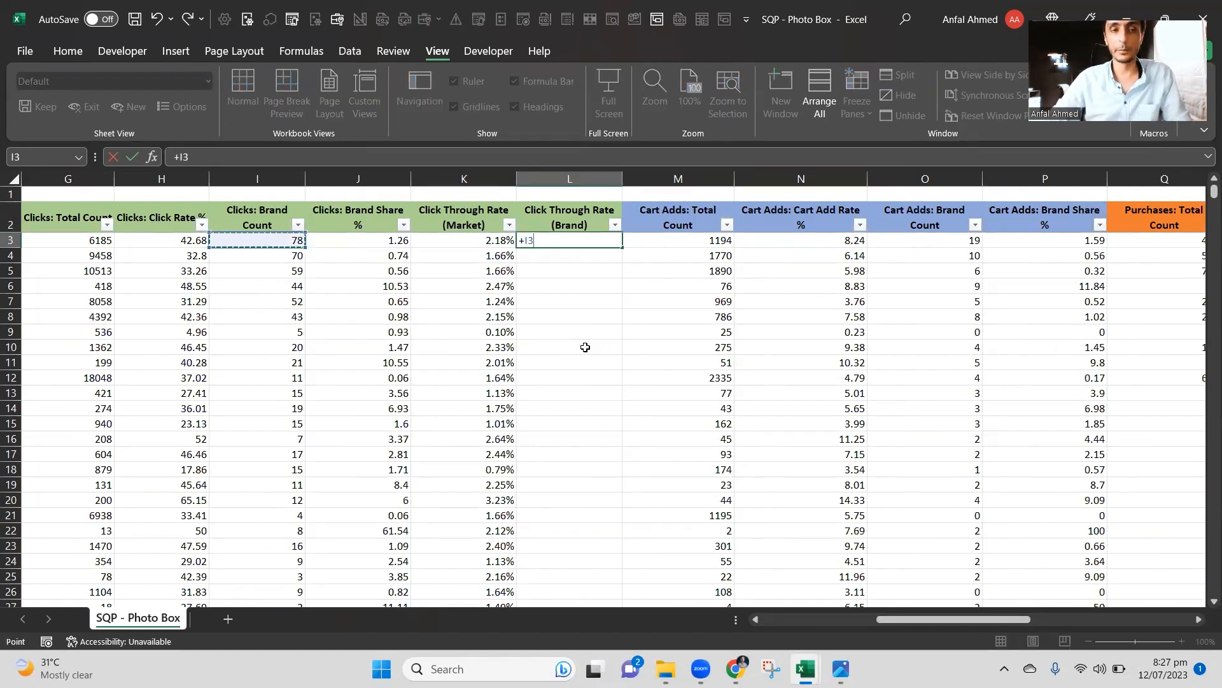
{"action": "type", "text": "/"}
{"action": "key", "text": "Left"}
{"action": "key", "text": "Left"}
{"action": "key", "text": "Left"}
{"action": "key", "text": "Left"}
{"action": "key", "text": "Left"}
{"action": "key", "text": "Left"}
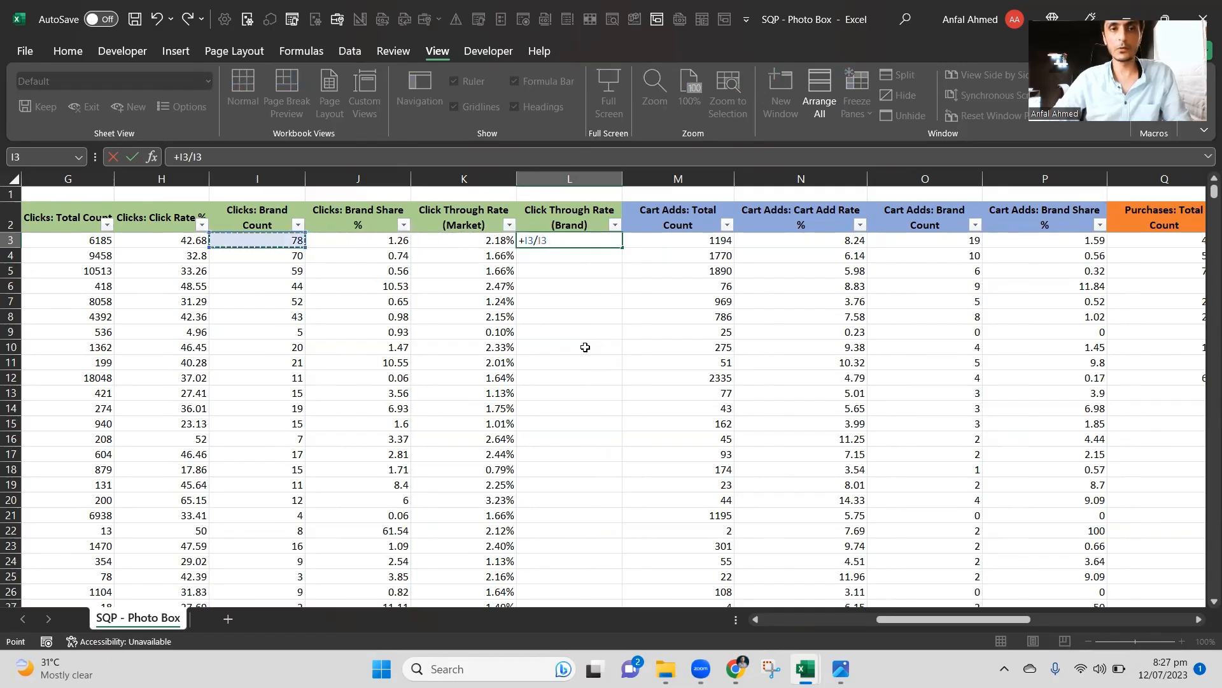
{"action": "key", "text": "Left"}
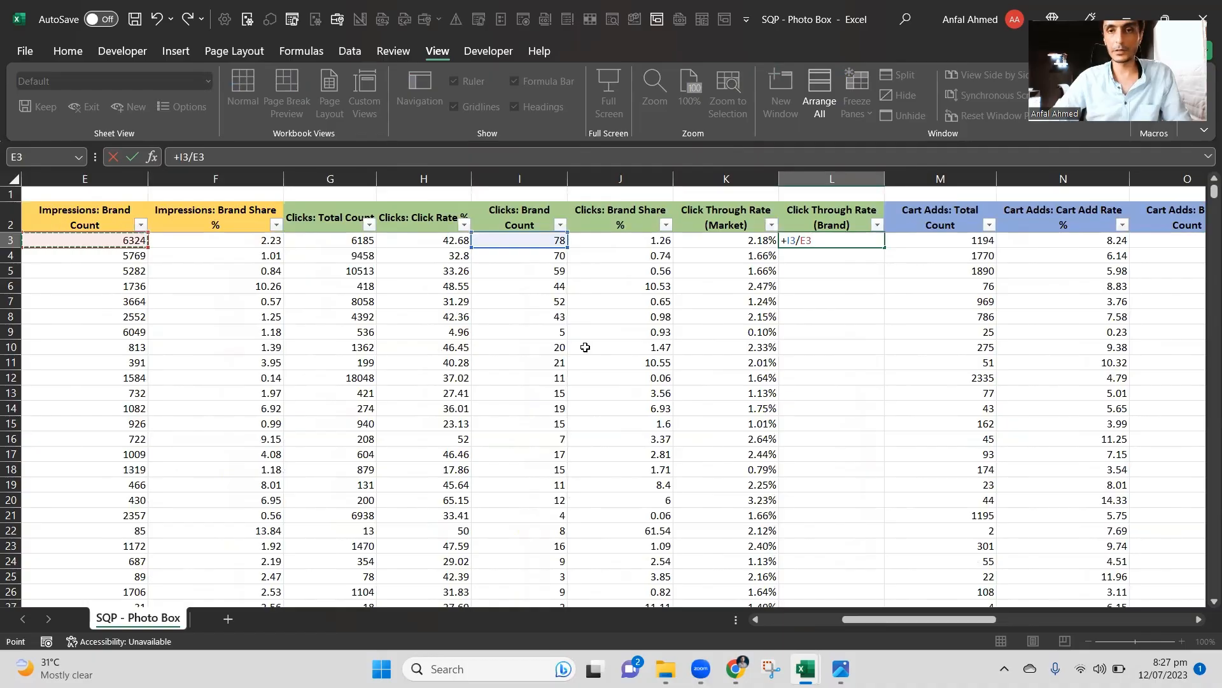
{"action": "key", "text": "Return"}
{"action": "key", "text": "Up"}
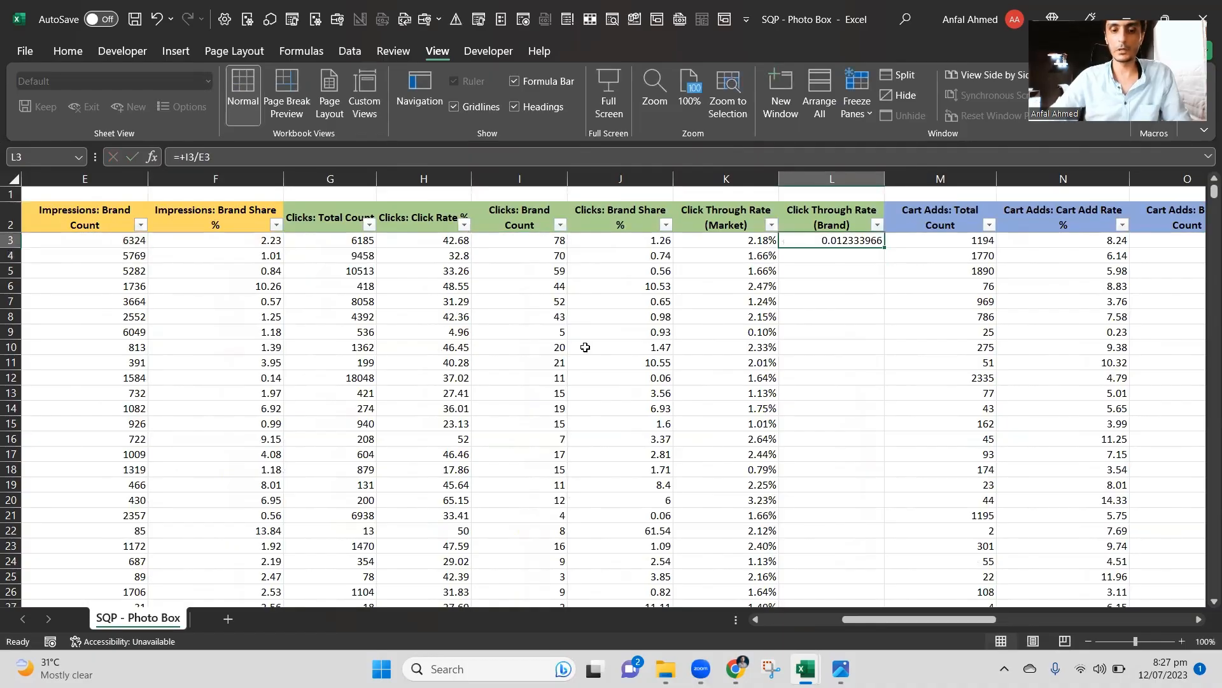
Format L3, the first brand click-through rate, as a percentage with two decimal places.
{"action": "key", "text": "alt+h"}
{"action": "key", "text": "p"}
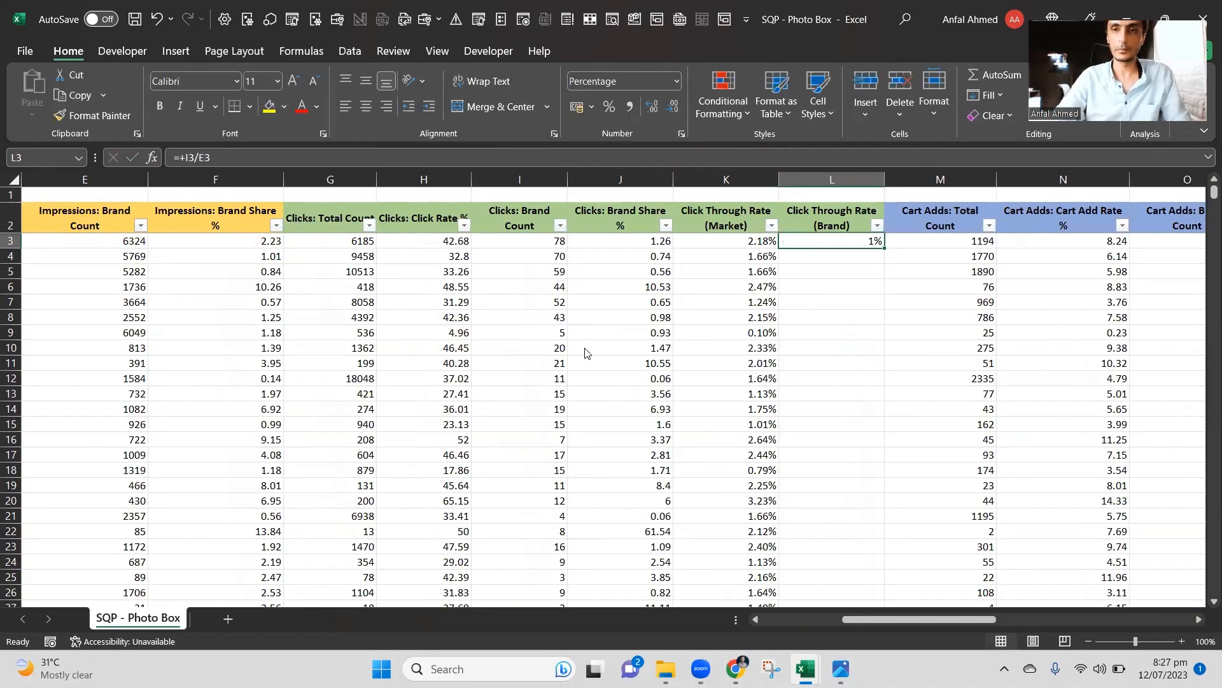
{"action": "key", "text": "alt+h"}
{"action": "key", "text": "0"}
{"action": "key", "text": "alt+h"}
{"action": "key", "text": "0"}
{"action": "key", "text": "Down"}
{"action": "key", "text": "Down"}
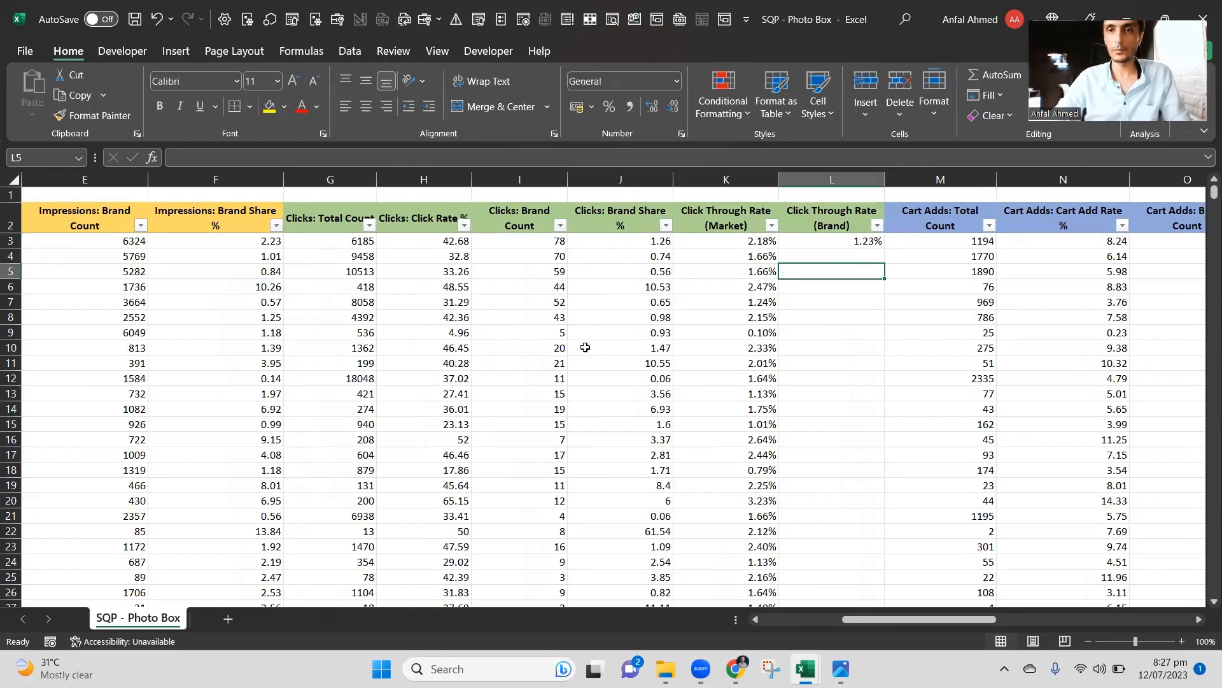
Copy the L3 formula down the Click Through Rate (Brand) column through row 1002.
{"action": "key", "text": "Up"}
{"action": "key", "text": "Up"}
{"action": "key", "text": "ctrl+c"}
{"action": "key", "text": "Left"}
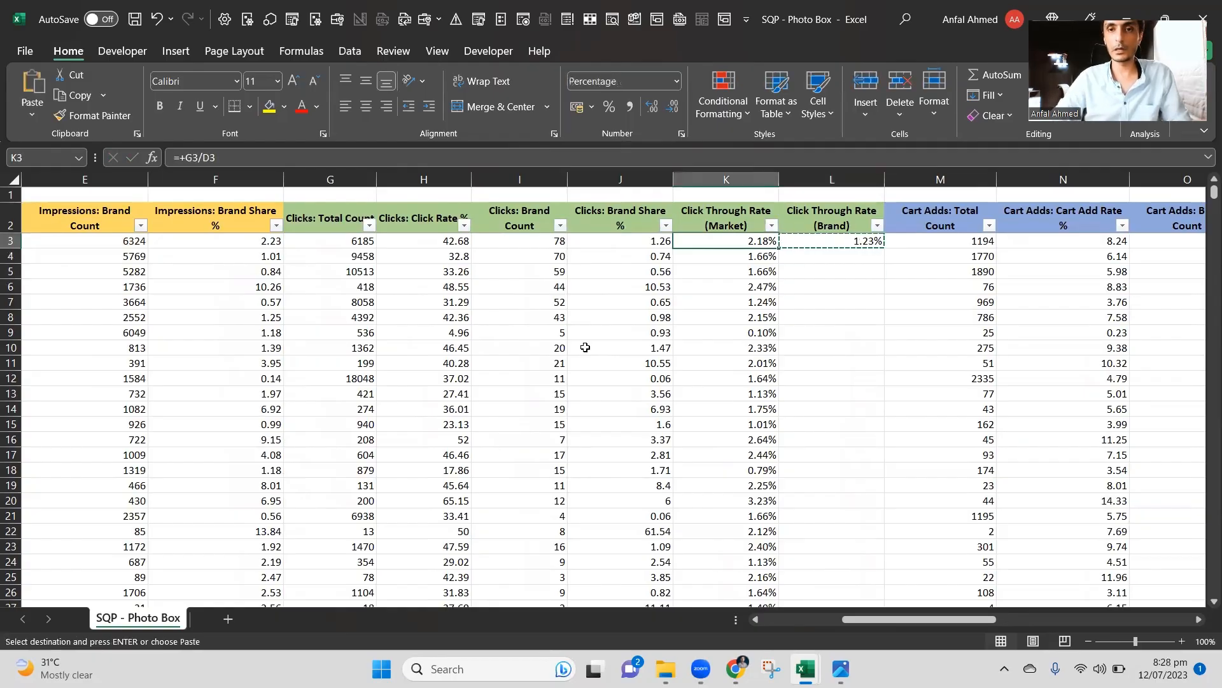
{"action": "key", "text": "ctrl+Down"}
{"action": "key", "text": "Right"}
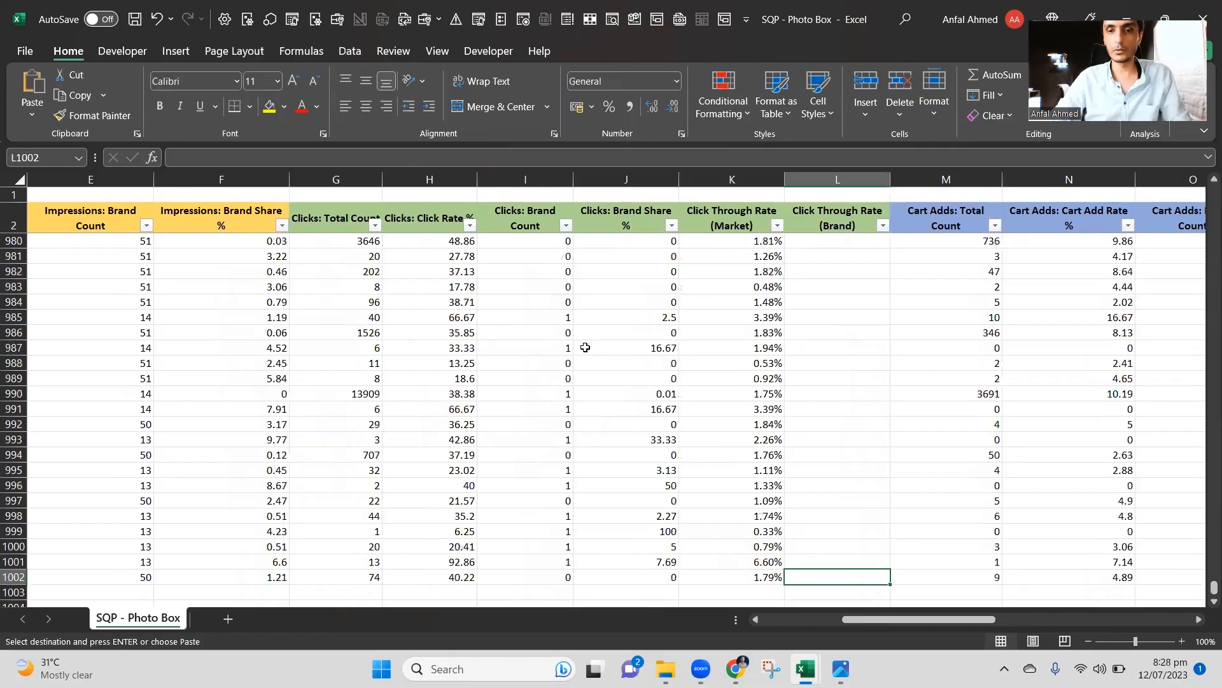
{"action": "key", "text": "ctrl+shift+Up"}
{"action": "key", "text": "Return"}
{"action": "key", "text": "Up"}
{"action": "key", "text": "Down"}
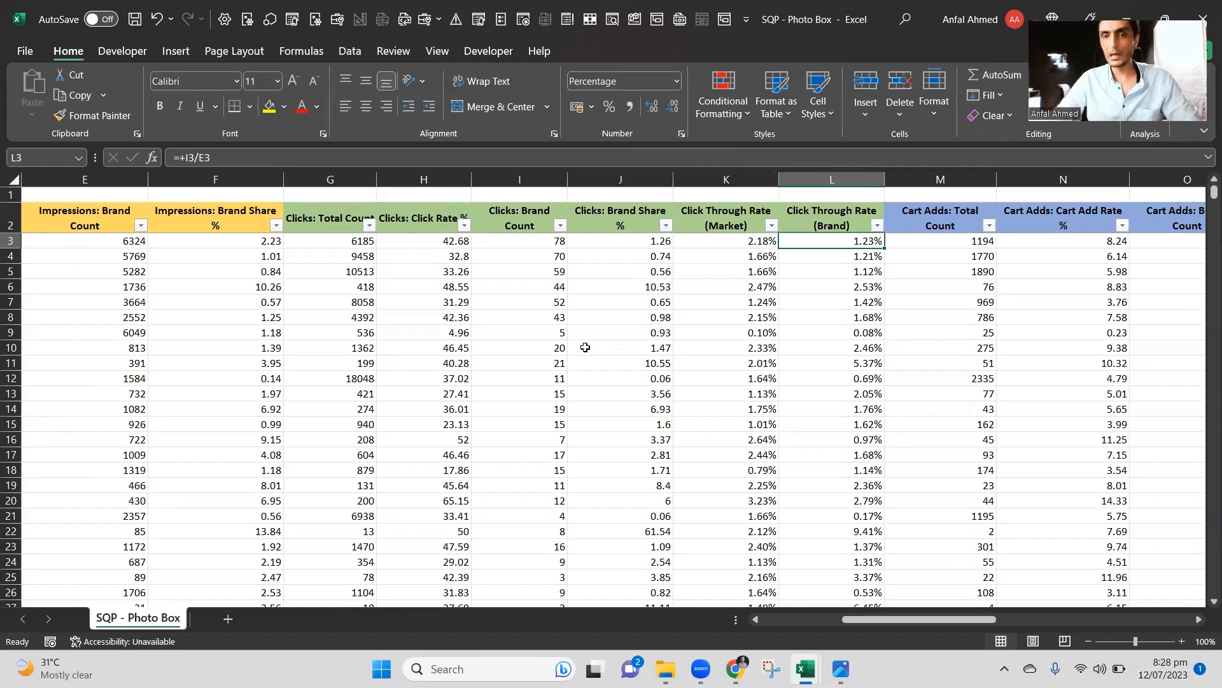
Look across the Cart Adds and Purchases columns as far as the reporting date column.
{"action": "key", "text": "Right"}
{"action": "key", "text": "Right"}
{"action": "key", "text": "Right"}
{"action": "key", "text": "Right"}
{"action": "key", "text": "Right"}
{"action": "key", "text": "Right"}
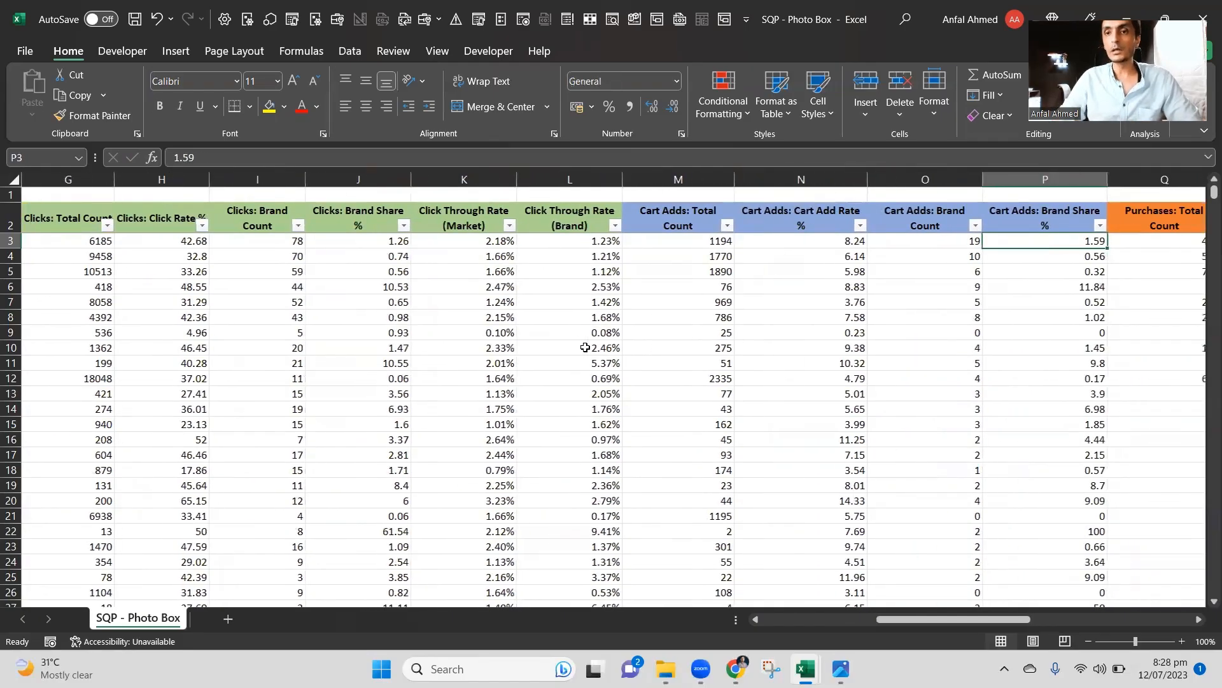
{"action": "key", "text": "Right"}
{"action": "key", "text": "Right"}
{"action": "key", "text": "Right"}
{"action": "key", "text": "Right"}
{"action": "key", "text": "Right"}
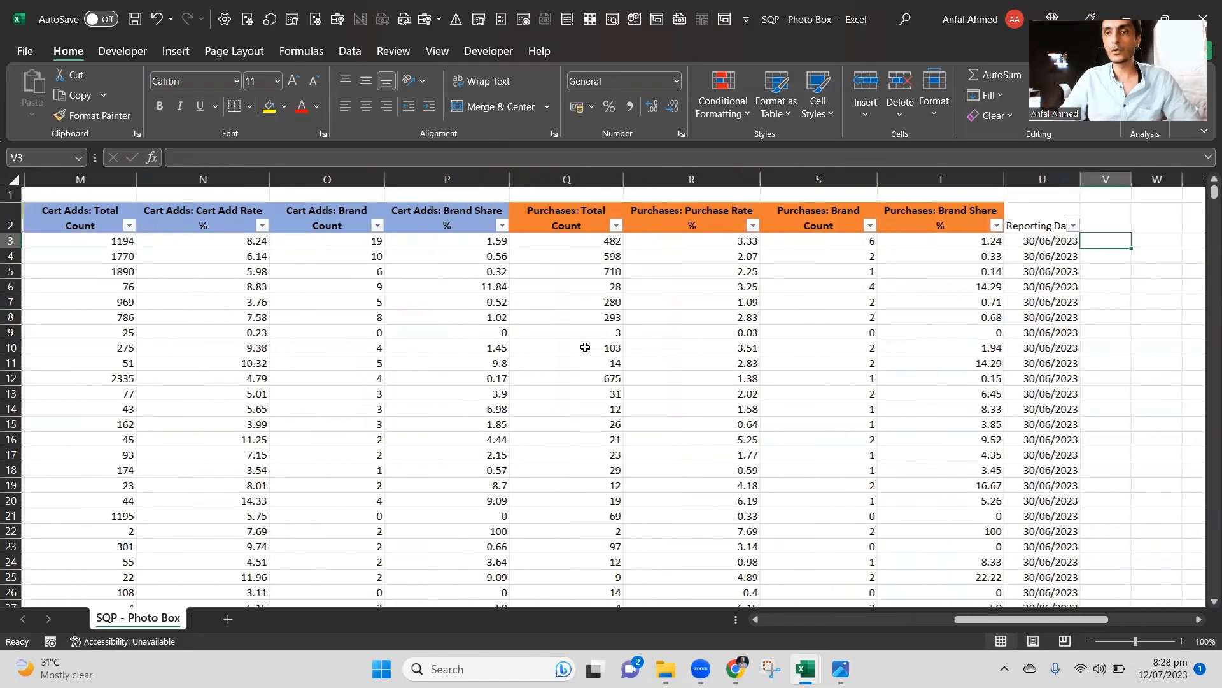
{"action": "key", "text": "Left"}
{"action": "key", "text": "Left"}
{"action": "key", "text": "Left"}
{"action": "key", "text": "Left"}
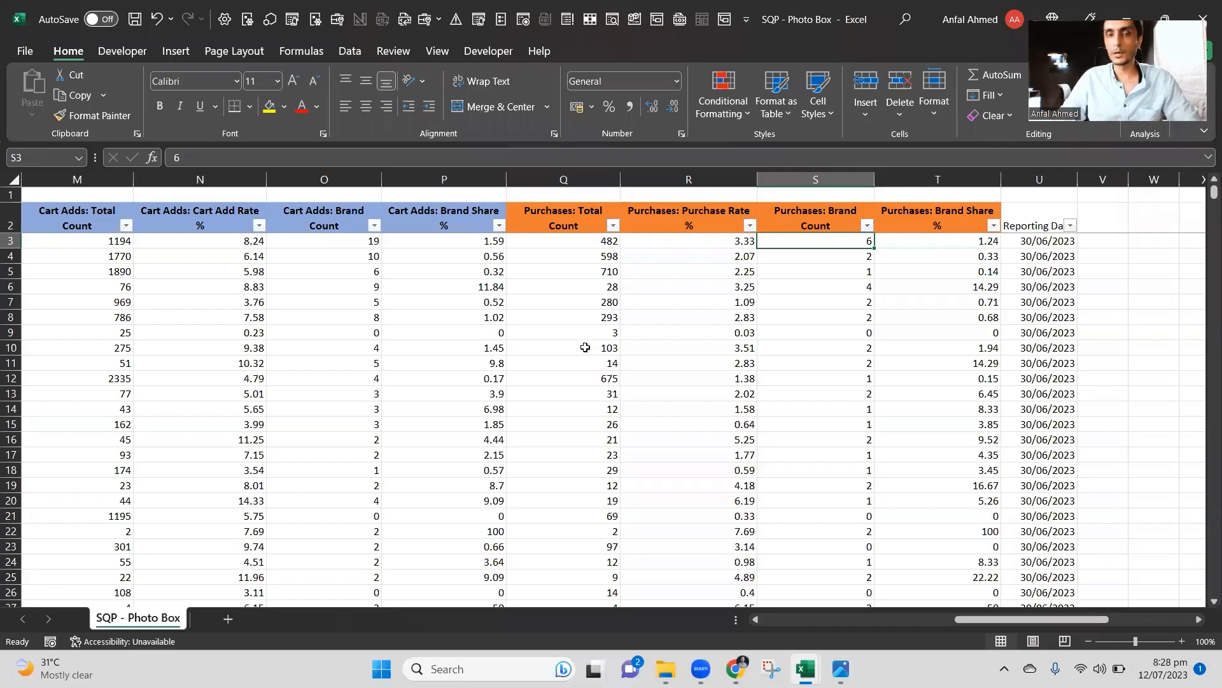
Examine the Cart Adds columns alongside the two click-through rate columns.
{"action": "key", "text": "Left"}
{"action": "key", "text": "Left"}
{"action": "key", "text": "Left"}
{"action": "key", "text": "Left"}
{"action": "key", "text": "Left"}
{"action": "key", "text": "Left"}
{"action": "key", "text": "Left"}
{"action": "key", "text": "Left"}
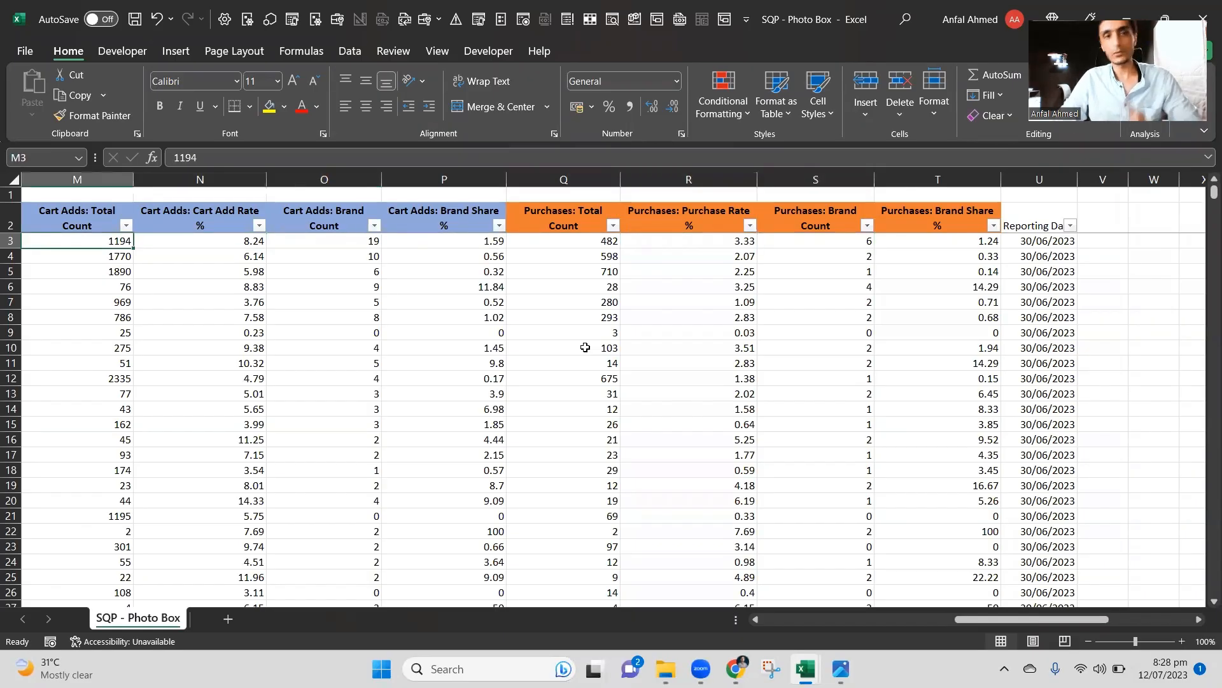
{"action": "key", "text": "Left"}
{"action": "key", "text": "Left"}
{"action": "key", "text": "Right"}
{"action": "key", "text": "Right"}
{"action": "key", "text": "Right"}
{"action": "key", "text": "Right"}
{"action": "key", "text": "Right"}
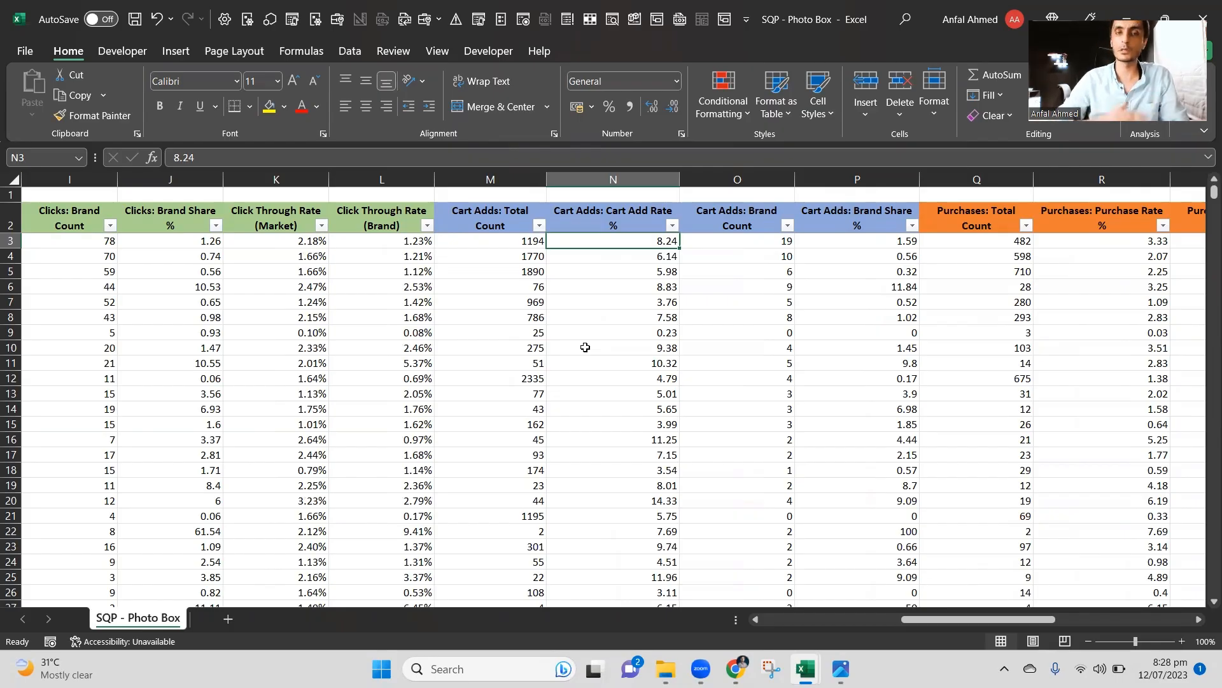
{"action": "key", "text": "Down"}
{"action": "key", "text": "Down"}
{"action": "key", "text": "Up"}
{"action": "key", "text": "Up"}
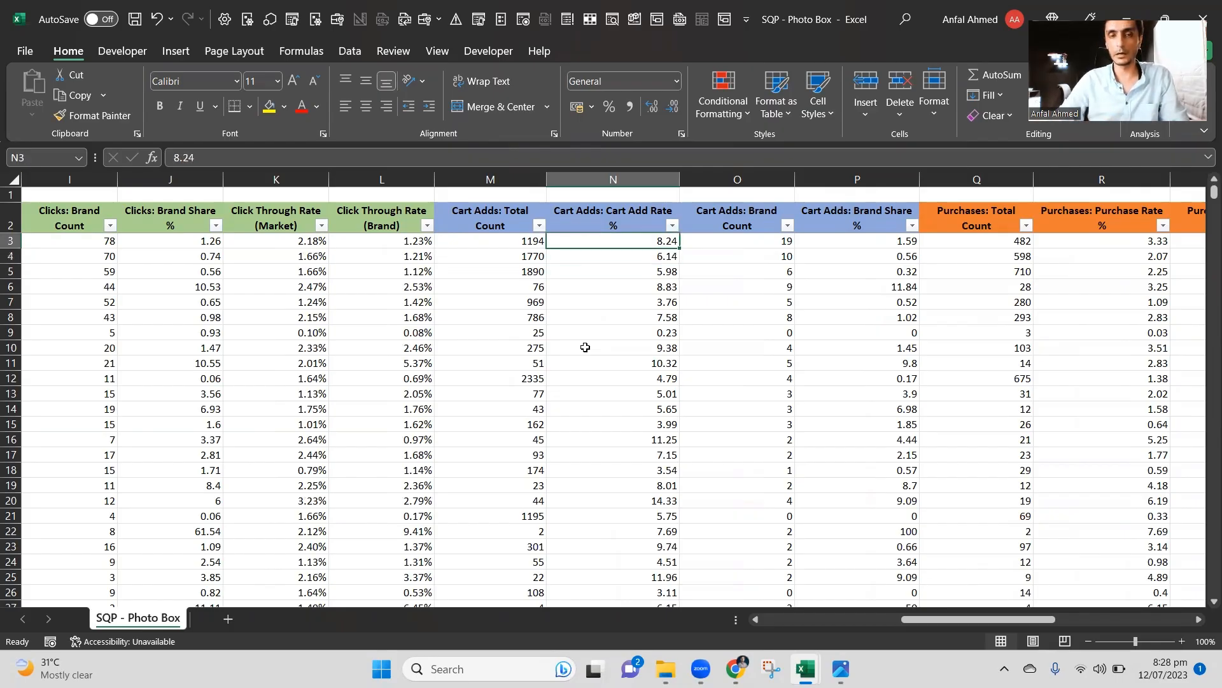
{"action": "key", "text": "Up"}
{"action": "key", "text": "Left"}
{"action": "key", "text": "Up"}
{"action": "key", "text": "Left"}
{"action": "key", "text": "Down"}
{"action": "key", "text": "Down"}
{"action": "key", "text": "Left"}
{"action": "key", "text": "Left"}
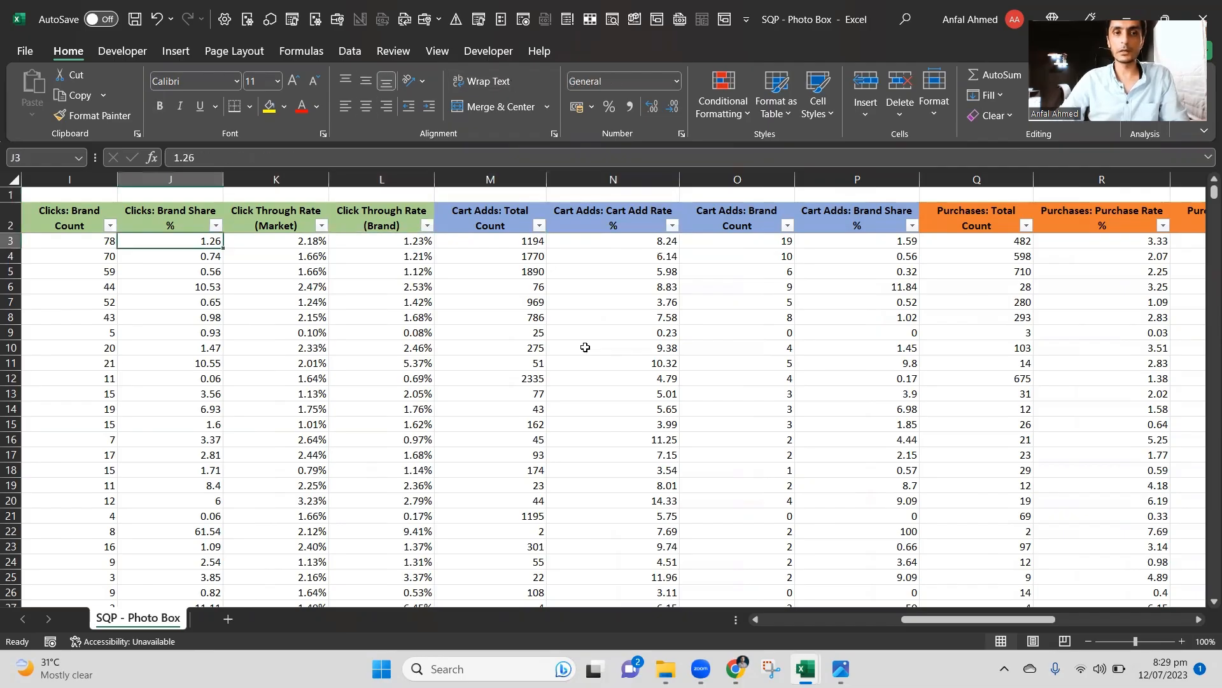
Insert two blank columns between Cart Adds: Brand Share % and Purchases: Total Count.
{"action": "key", "text": "Right"}
{"action": "key", "text": "Right"}
{"action": "key", "text": "Right"}
{"action": "key", "text": "Right"}
{"action": "key", "text": "Right"}
{"action": "key", "text": "Right"}
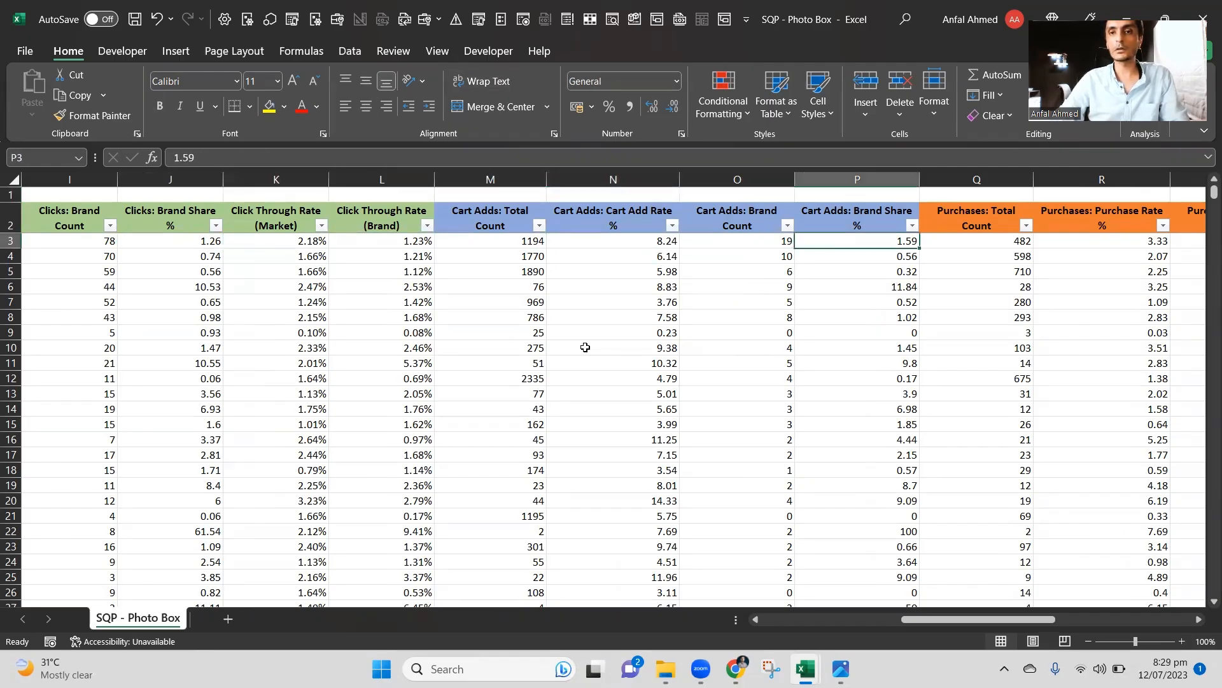
{"action": "key", "text": "Right"}
{"action": "key", "text": "ctrl+shift+Down"}
{"action": "key", "text": "ctrl+shift+plus"}
{"action": "key", "text": "ctrl+shift+plus"}
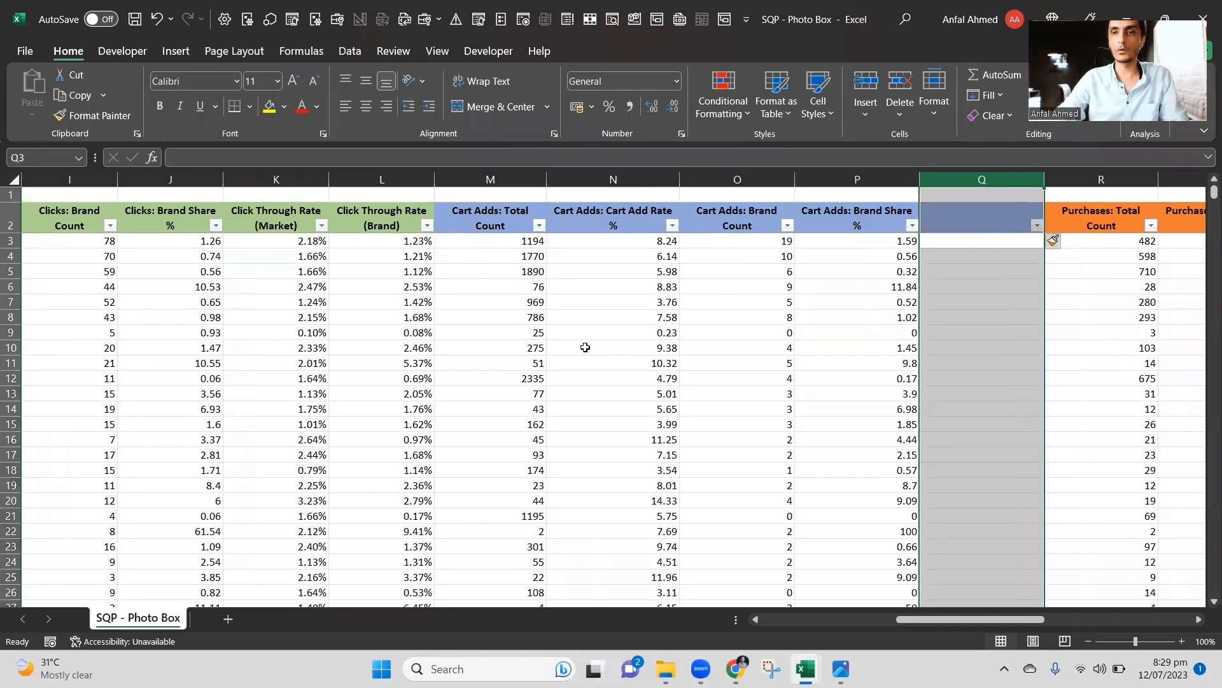
{"action": "key", "text": "Down"}
{"action": "key", "text": "Down"}
{"action": "key", "text": "Up"}
{"action": "key", "text": "Up"}
Review the four Cart Adds column headers, from Total Count to Brand Share %.
{"action": "key", "text": "Left"}
{"action": "key", "text": "Left"}
{"action": "key", "text": "Left"}
{"action": "key", "text": "Left"}
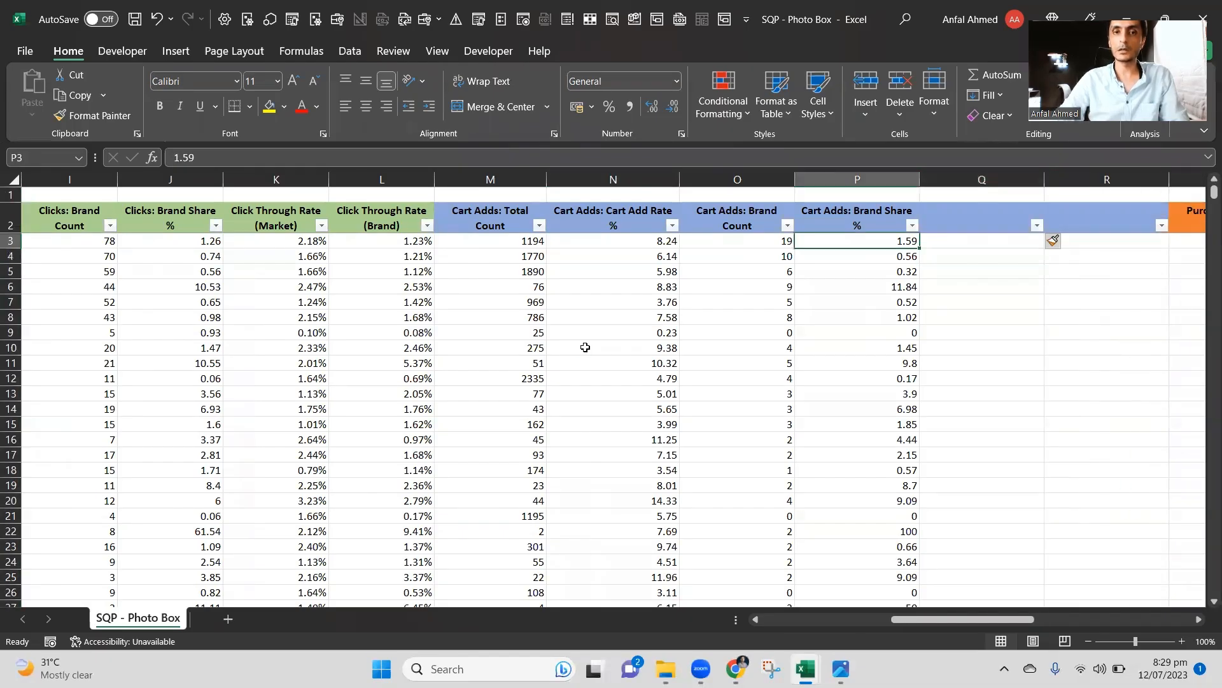
{"action": "key", "text": "Up"}
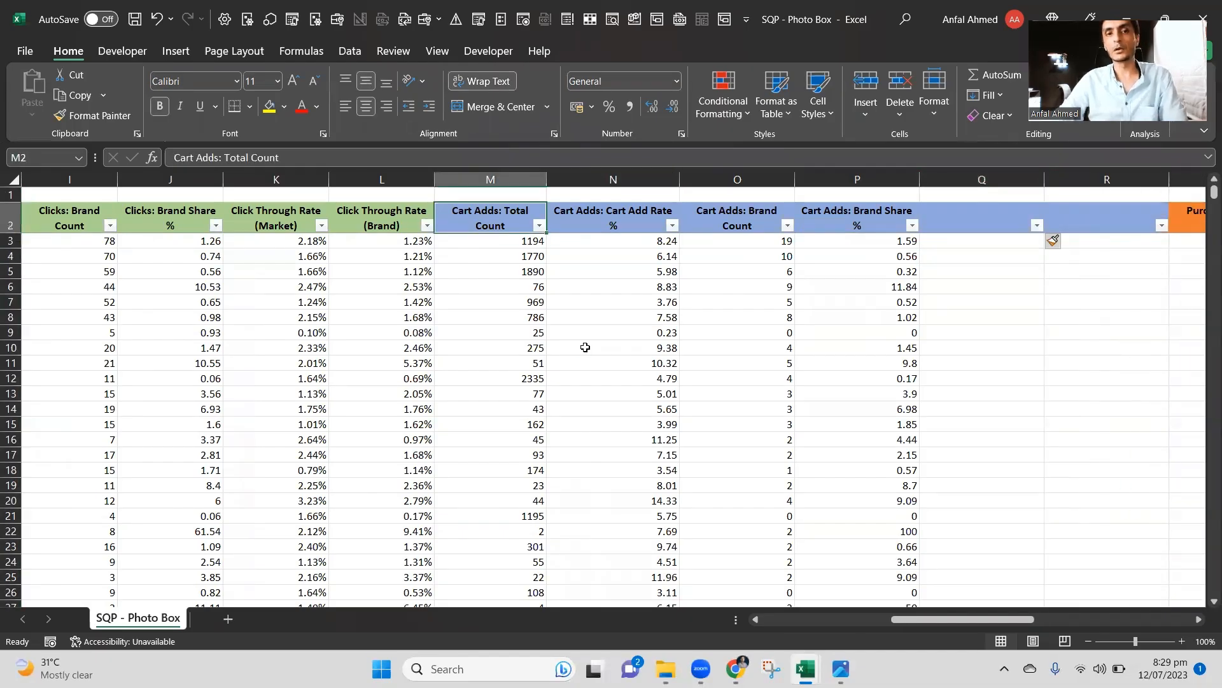
{"action": "key", "text": "Right"}
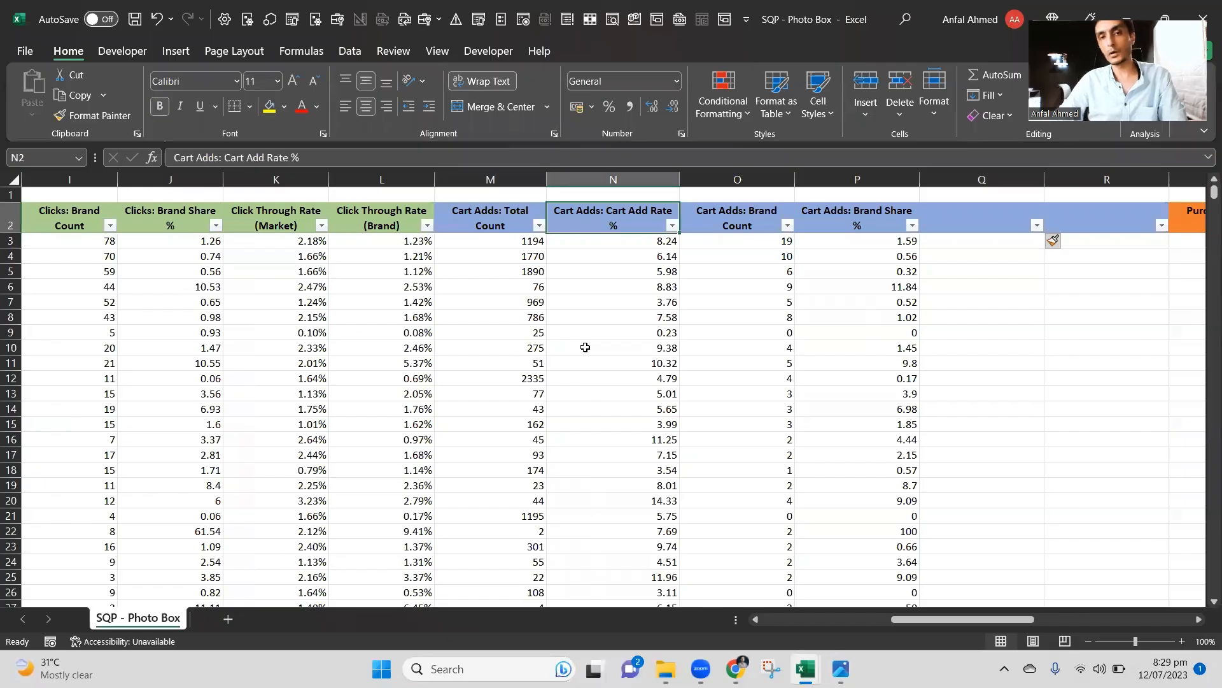
{"action": "key", "text": "Right"}
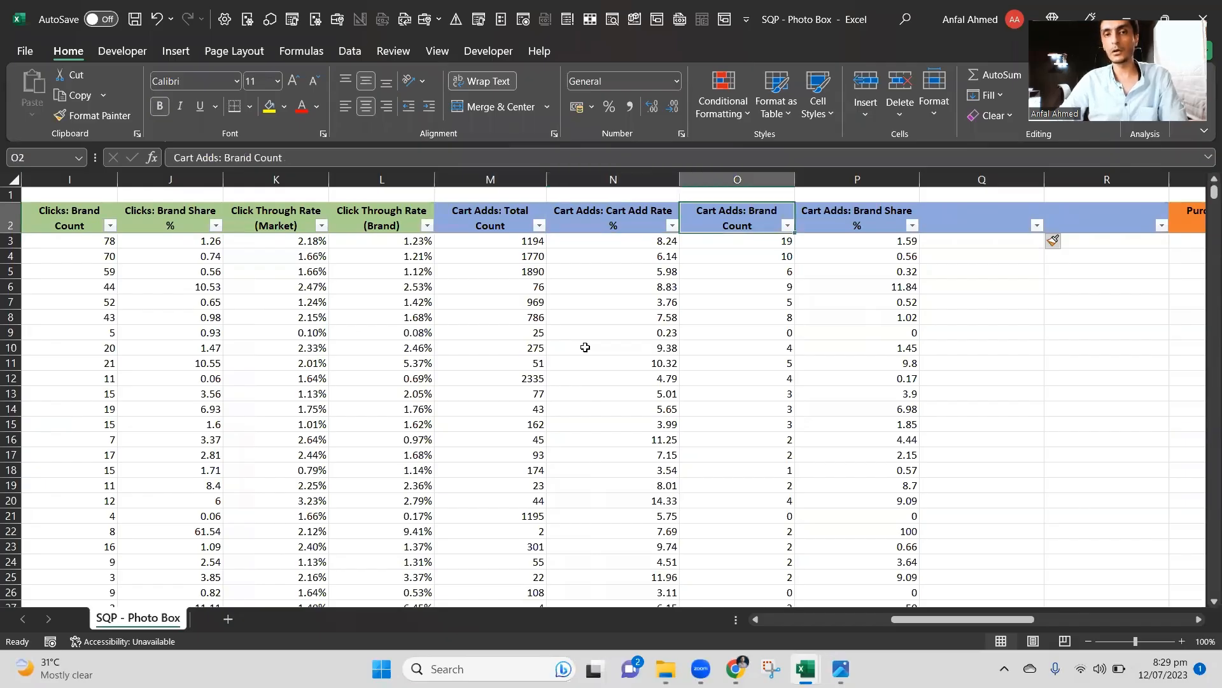
{"action": "key", "text": "Right"}
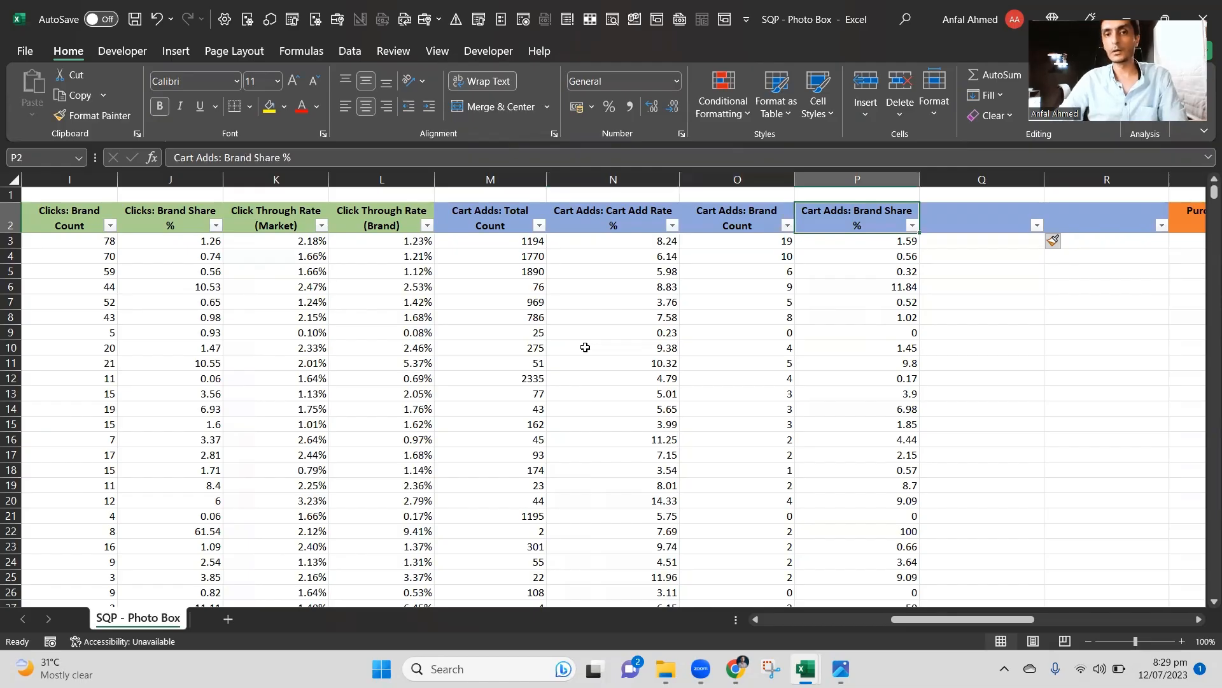
{"action": "key", "text": "Left"}
{"action": "key", "text": "Left"}
{"action": "key", "text": "Down"}
{"action": "key", "text": "Right"}
{"action": "key", "text": "Right"}
{"action": "key", "text": "Right"}
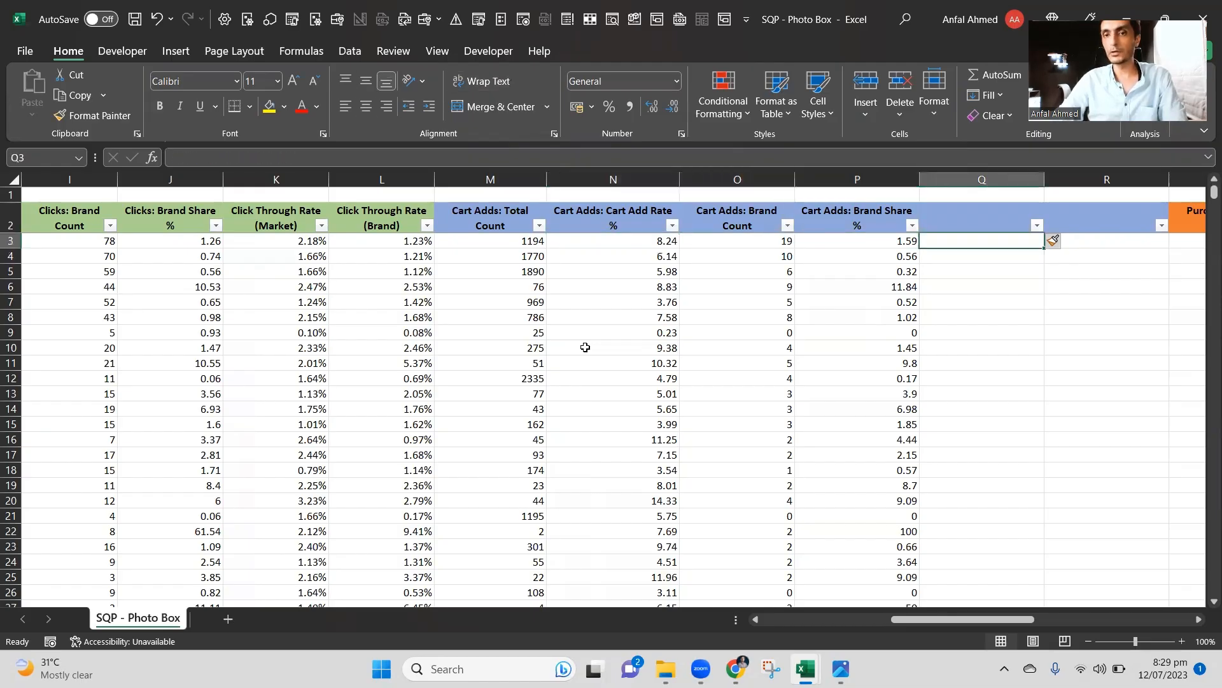
Copy the two click-through rate headers from K2:L2 into Q2:R2, keeping the blue header formatting of the destination.
{"action": "key", "text": "Up"}
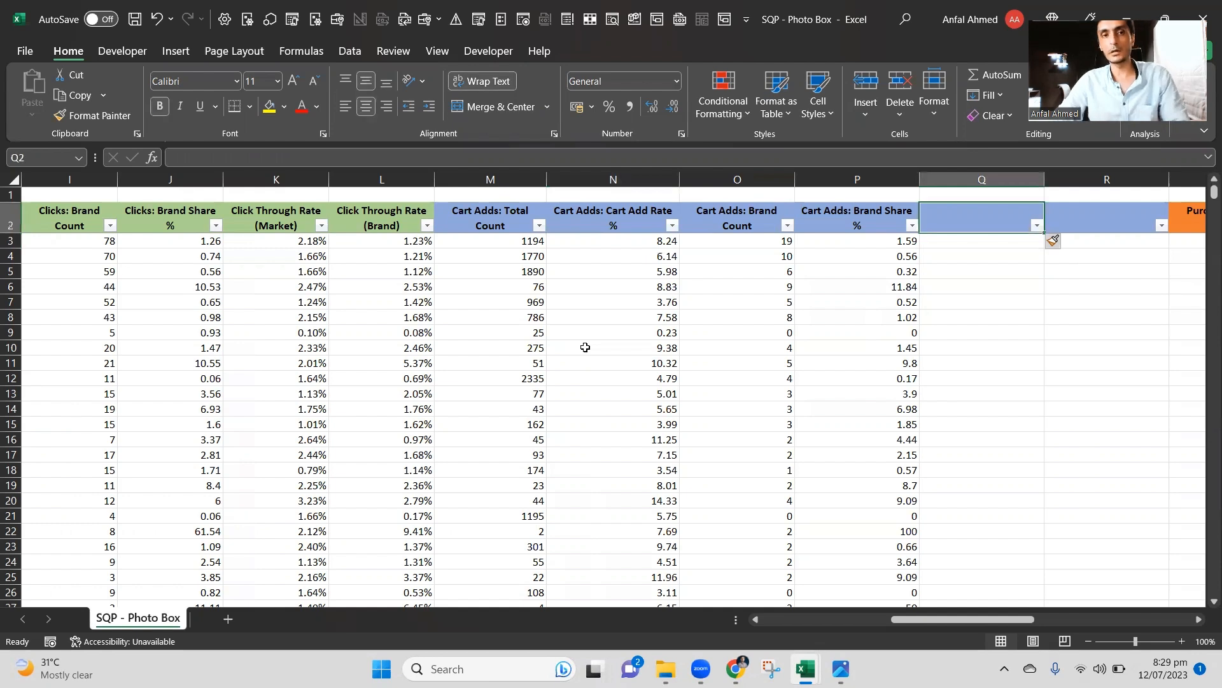
{"action": "key", "text": "Left"}
{"action": "key", "text": "Left"}
{"action": "key", "text": "Left"}
{"action": "key", "text": "Left"}
{"action": "key", "text": "Left"}
{"action": "key", "text": "Left"}
{"action": "key", "text": "shift+Right"}
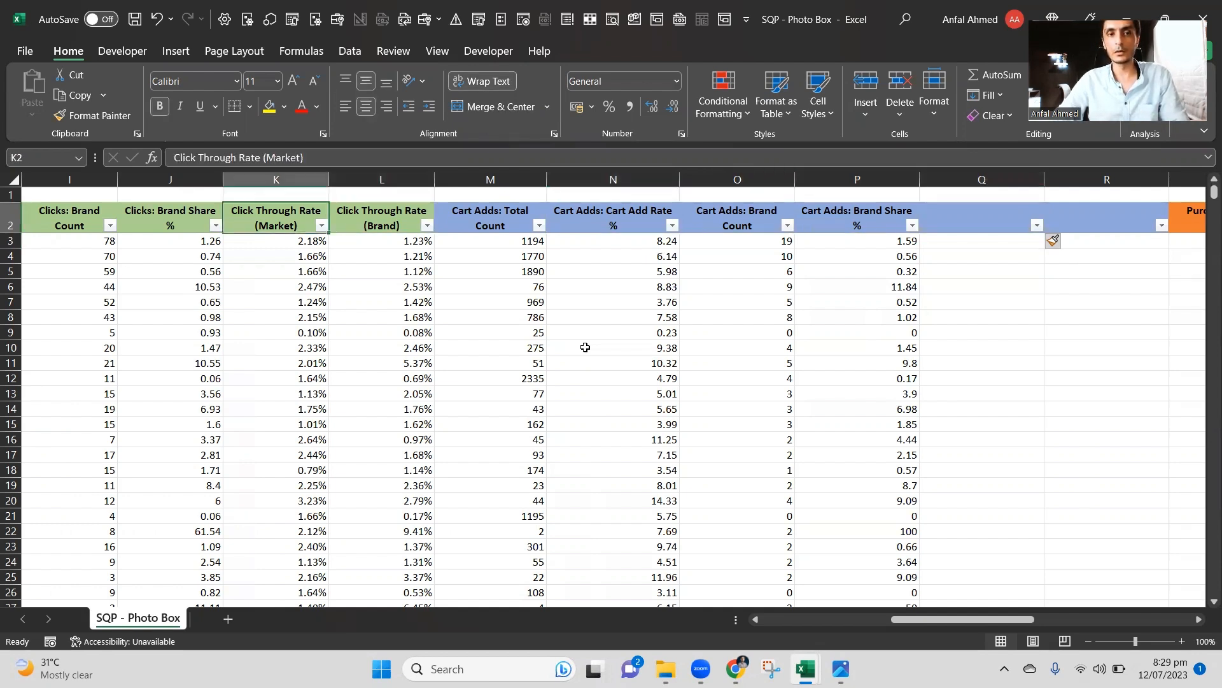
{"action": "key", "text": "ctrl+c"}
{"action": "key", "text": "Right"}
{"action": "key", "text": "Right"}
{"action": "key", "text": "Right"}
{"action": "key", "text": "Right"}
{"action": "key", "text": "Right"}
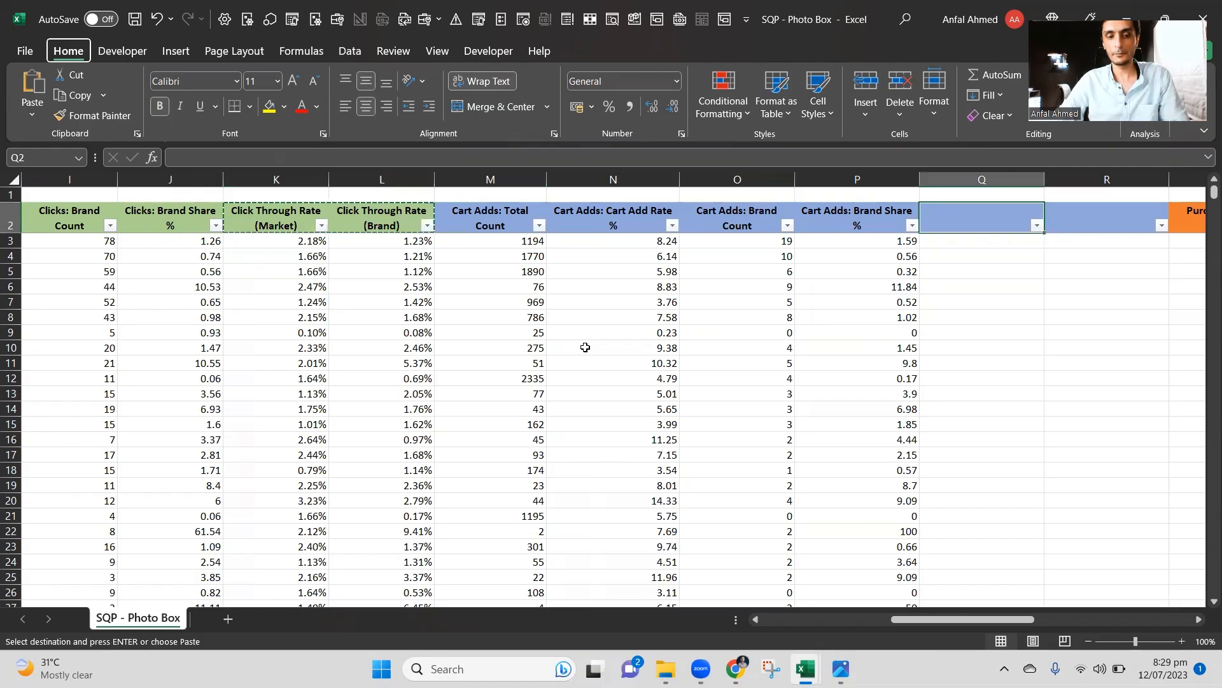
{"action": "key", "text": "ctrl+alt+v"}
{"action": "key", "text": "Return"}
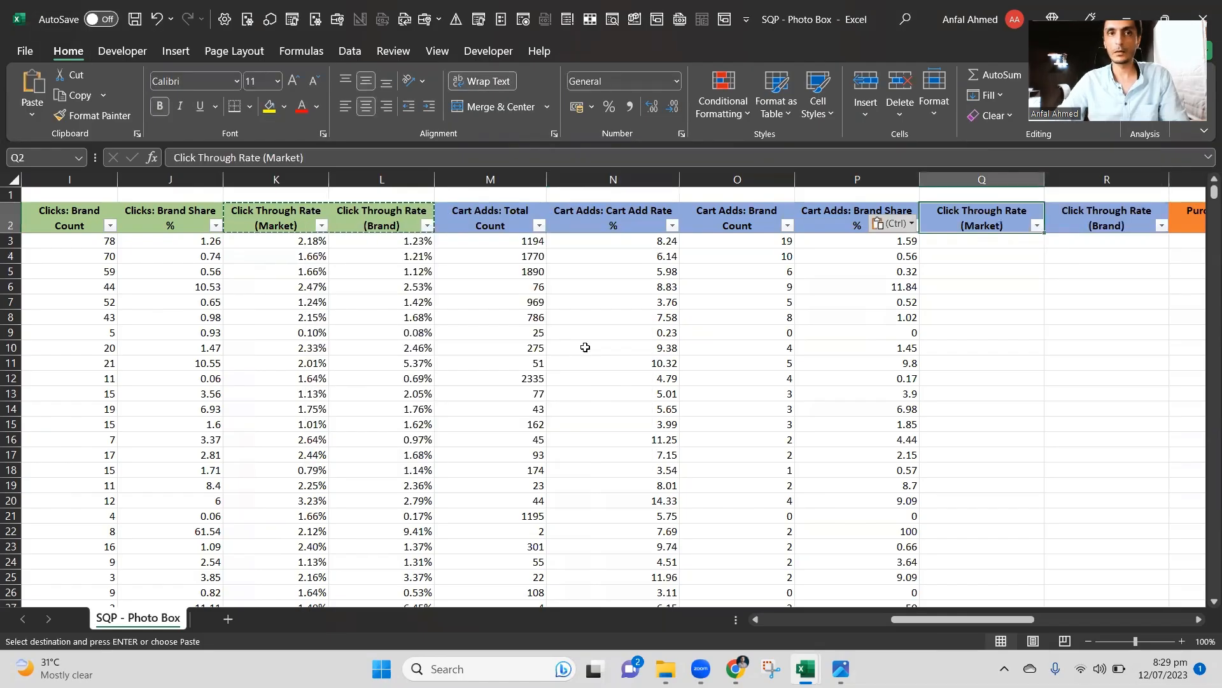
Rename the Q2 header as Consideration Rate (Market).
{"action": "key", "text": "F2"}
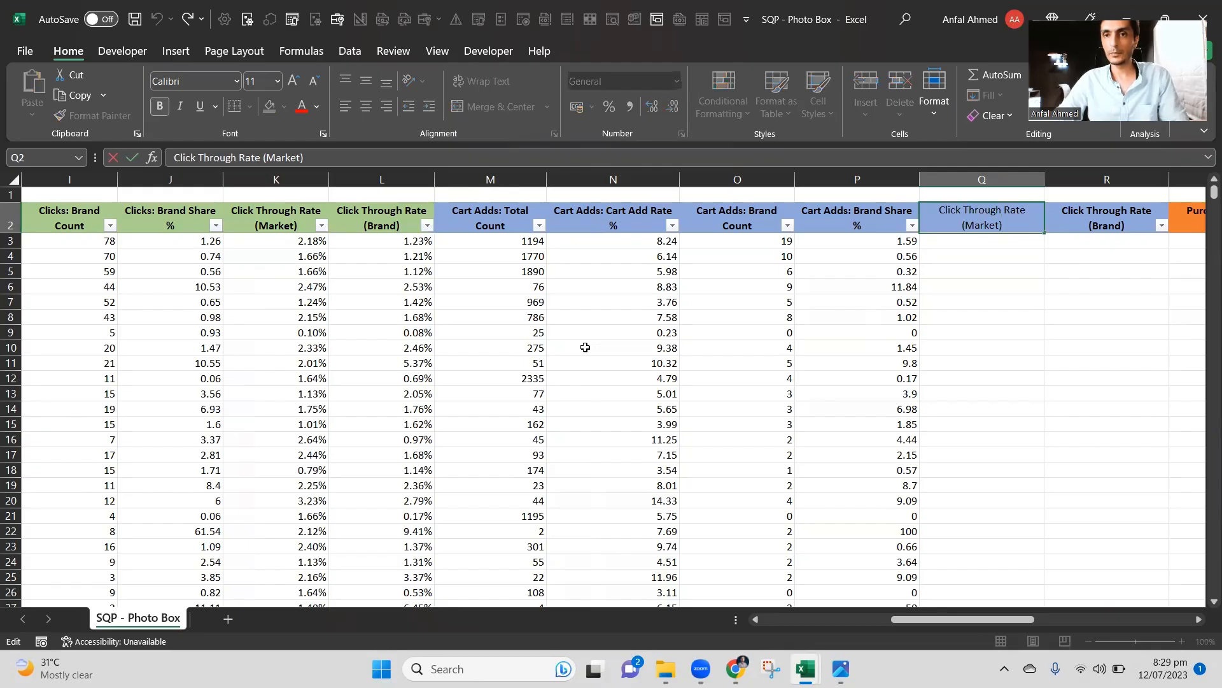
{"action": "key", "text": "ctrl+shift+Right"}
{"action": "key", "text": "ctrl+shift+Right"}
{"action": "type", "text": "Con"}
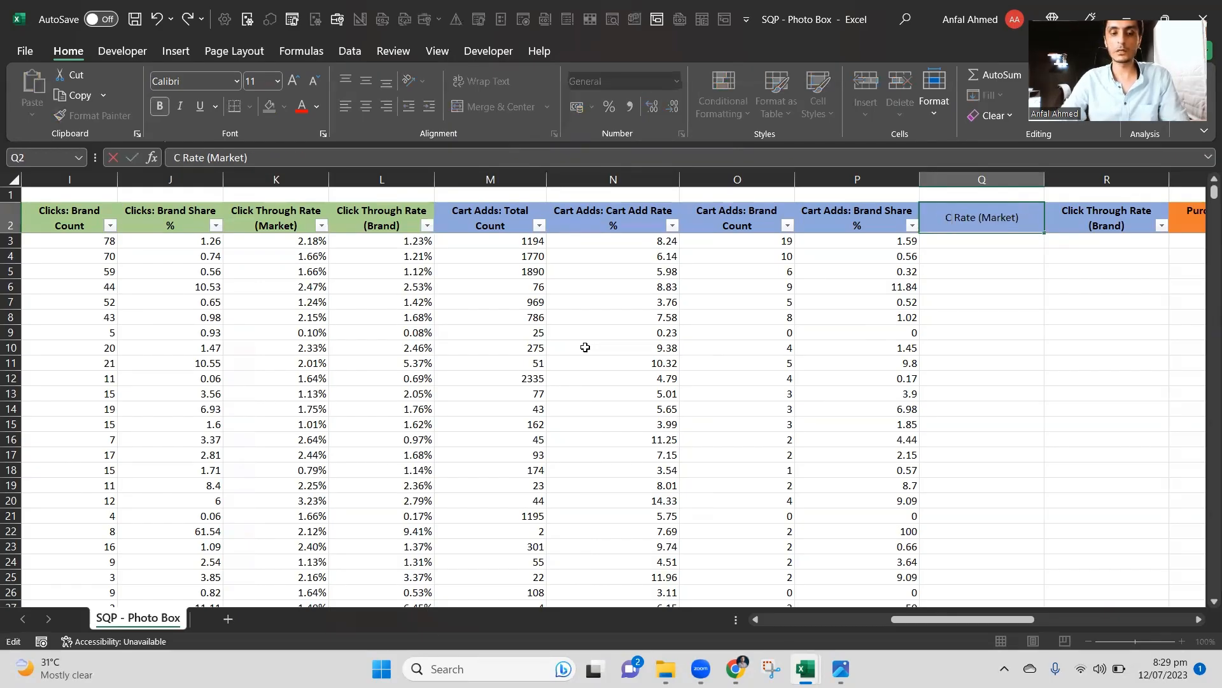
{"action": "type", "text": "sider"}
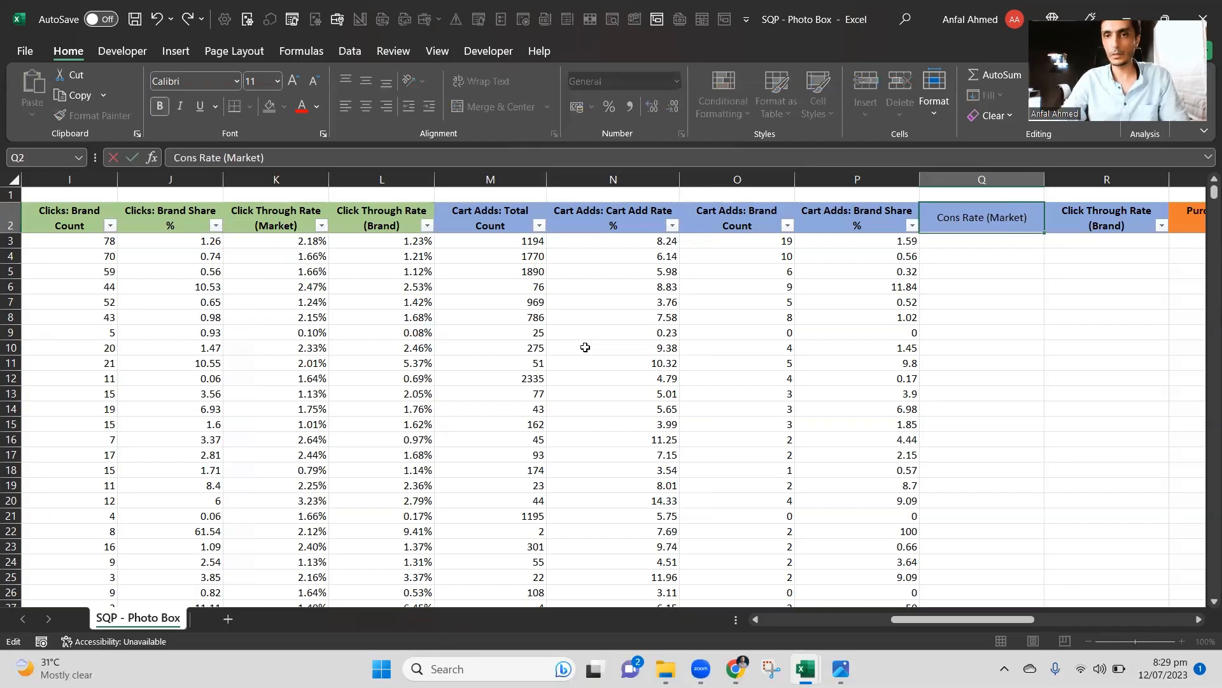
{"action": "type", "text": "ation"}
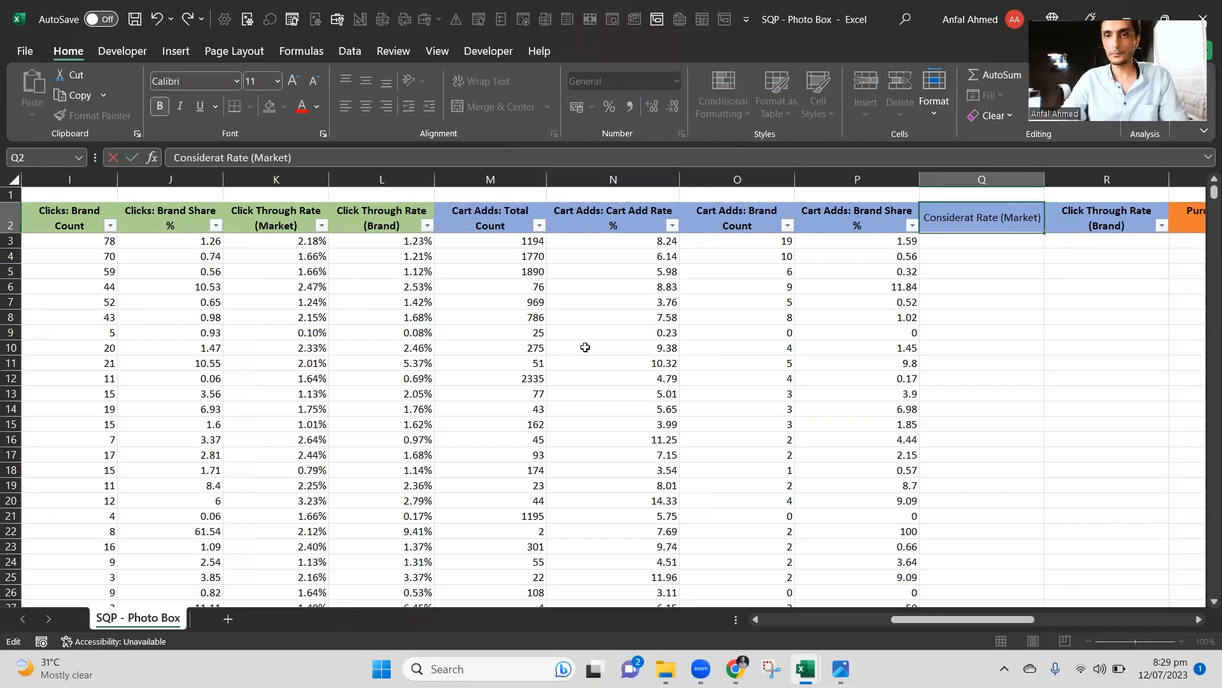
{"action": "key", "text": "Return"}
Copy the Q2 header into R2 and change it to Consideration Rate (Brand).
{"action": "key", "text": "Up"}
{"action": "key", "text": "Right"}
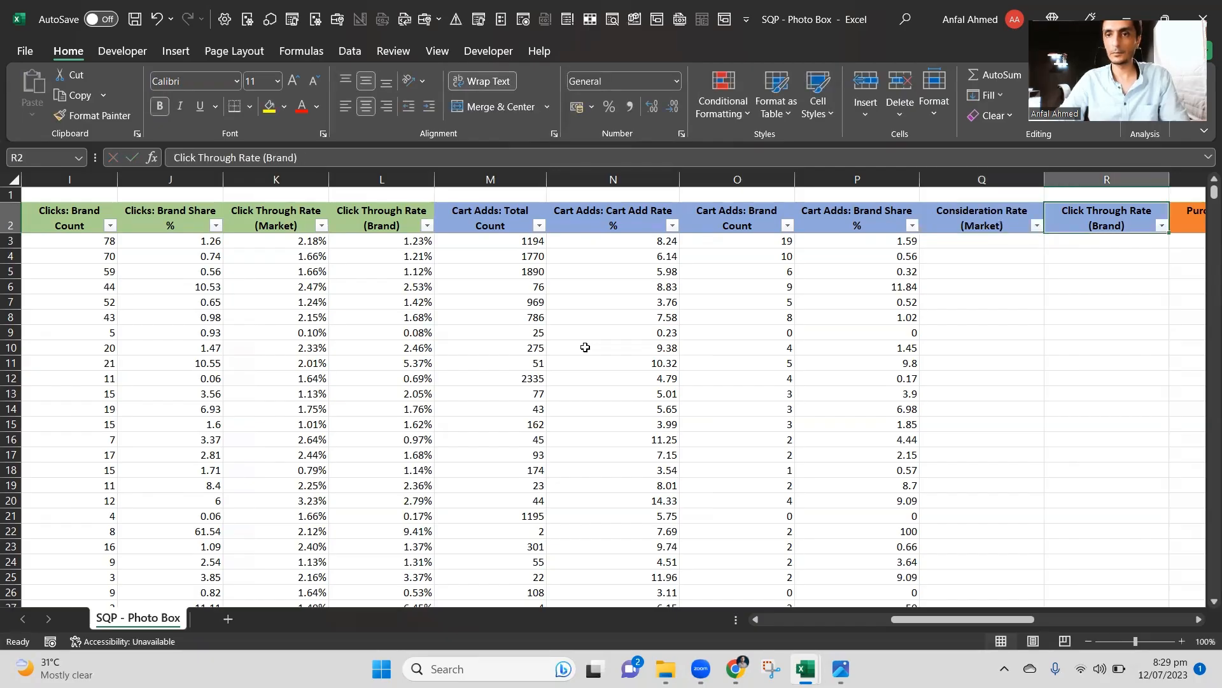
{"action": "key", "text": "Left"}
{"action": "key", "text": "ctrl+c"}
{"action": "key", "text": "Right"}
{"action": "key", "text": "ctrl+v"}
{"action": "key", "text": "F2"}
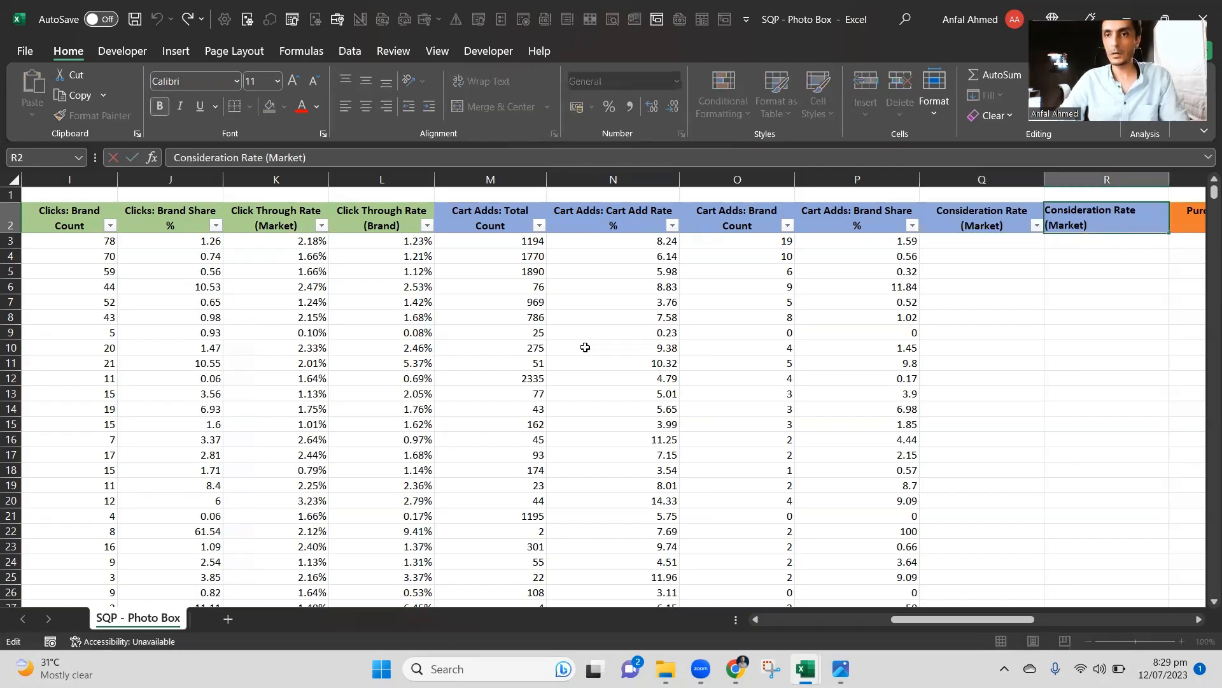
{"action": "key", "text": "ctrl+shift+Left"}
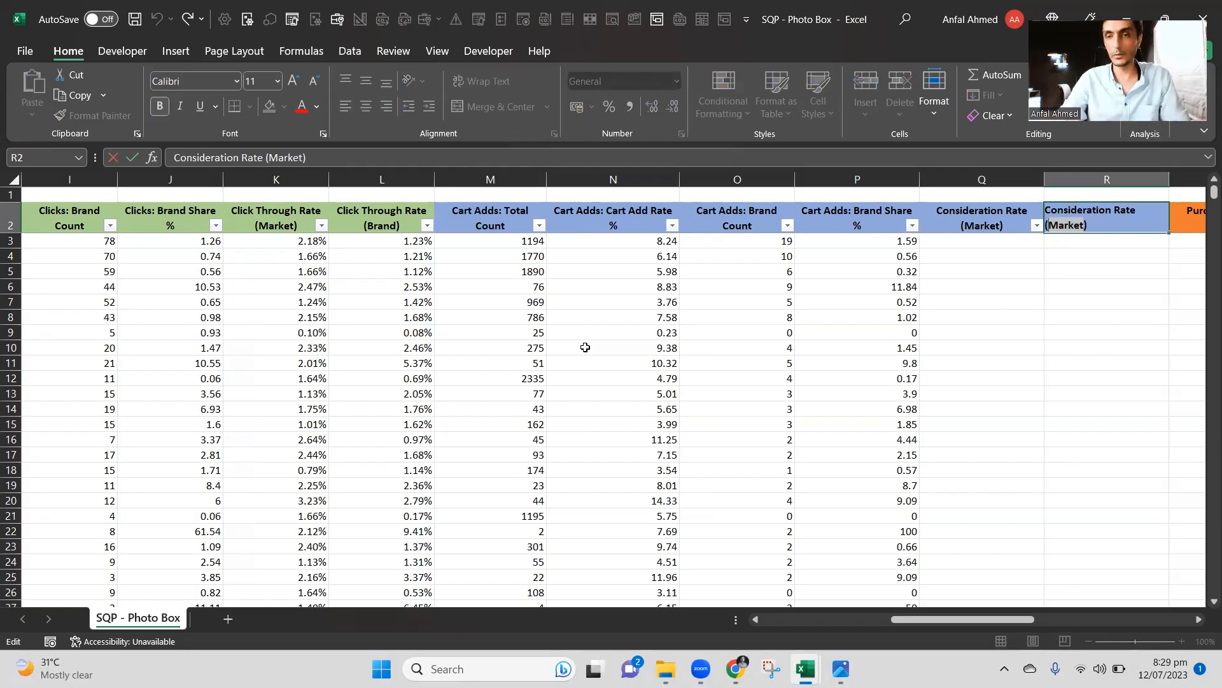
{"action": "type", "text": "Bran"}
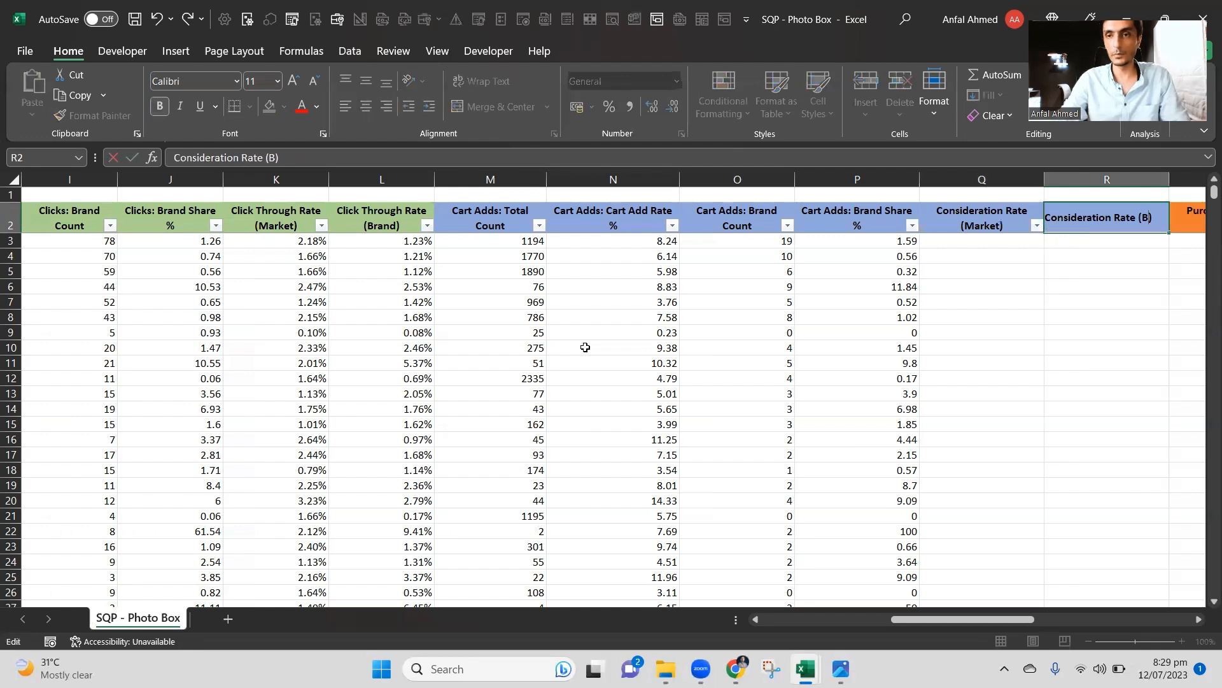
{"action": "type", "text": "d"}
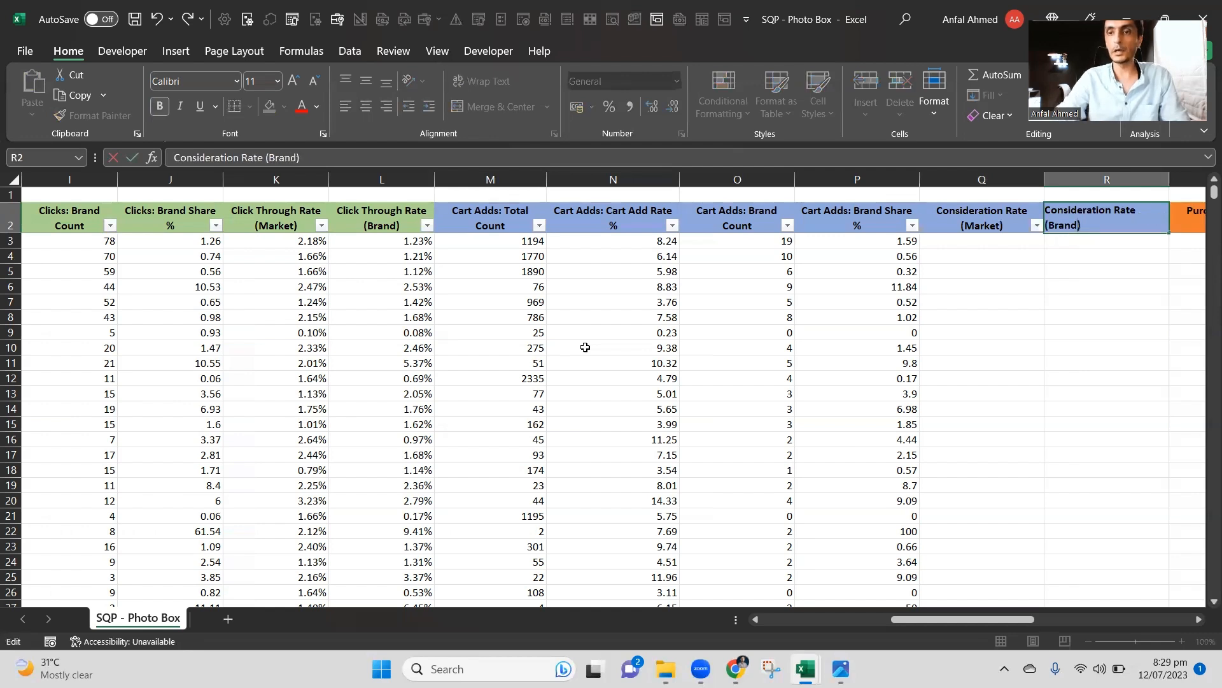
{"action": "key", "text": "Return"}
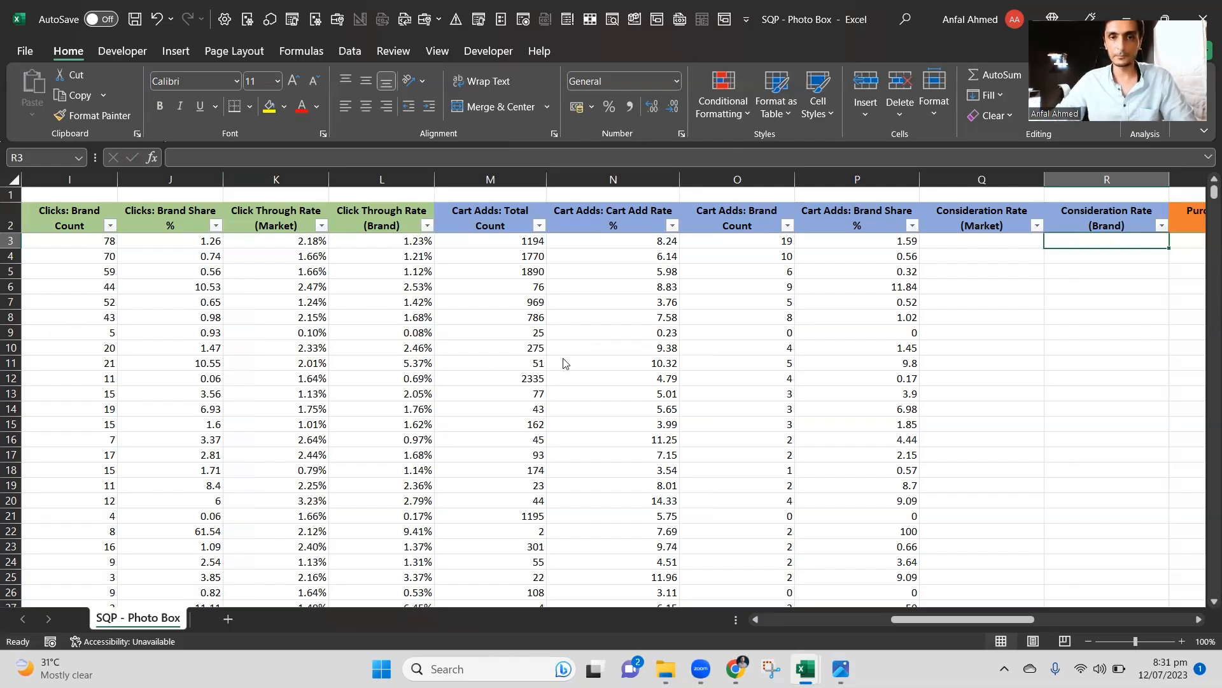
{"action": "key", "text": "alt+Tab"}
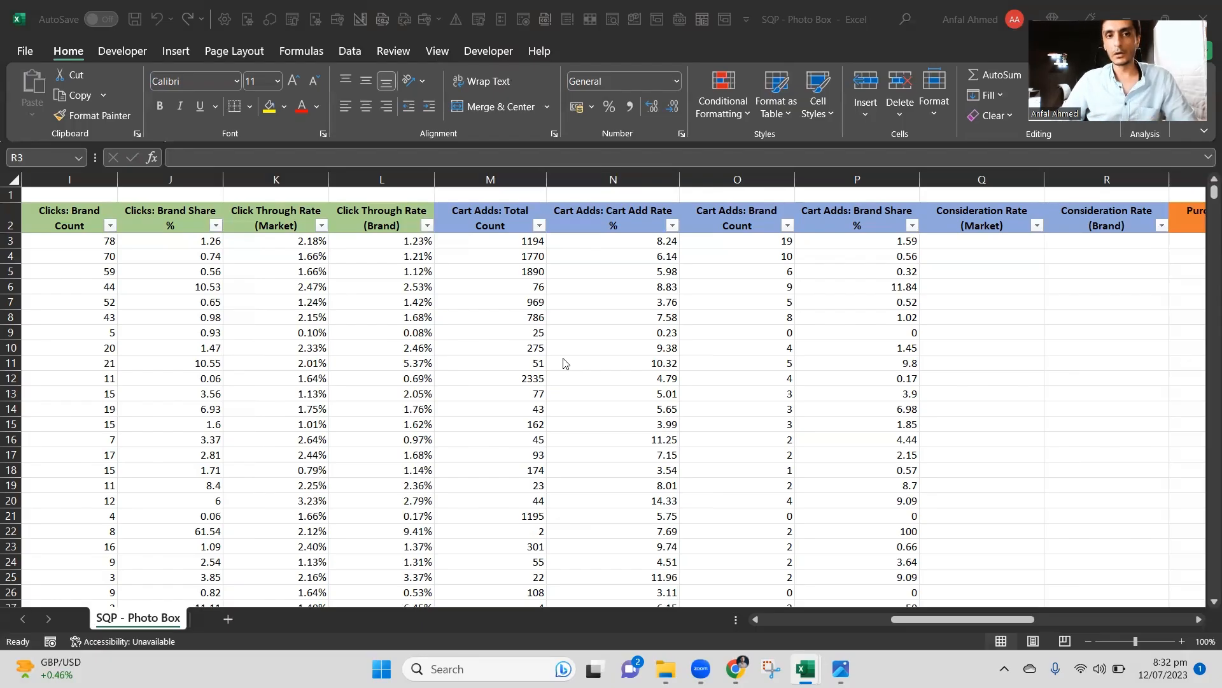
Examine the market and brand click-through rate formulas in row 3 and the impression and click columns they use.
{"action": "left_click", "coordinate": [382, 348]}
{"action": "left_click", "coordinate": [423, 247]}
{"action": "left_click_drag", "start_coordinate": [422, 276], "coordinate": [422, 527]}
{"action": "left_click", "coordinate": [383, 242]}
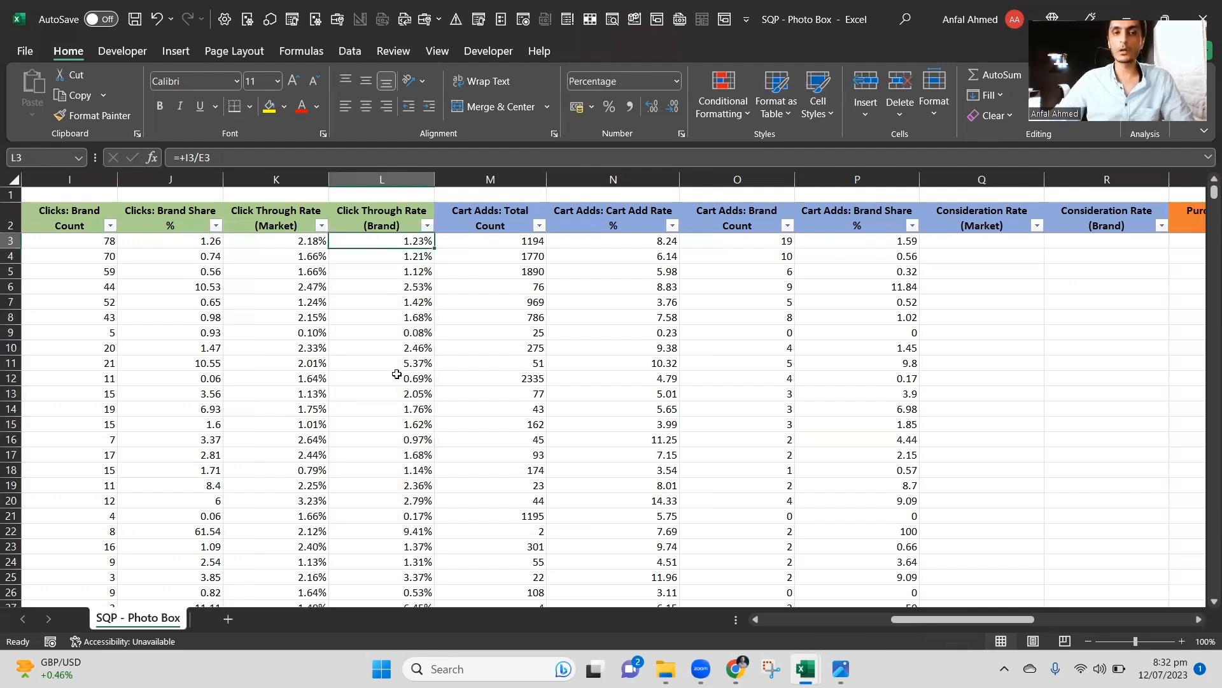
{"action": "key", "text": "Left"}
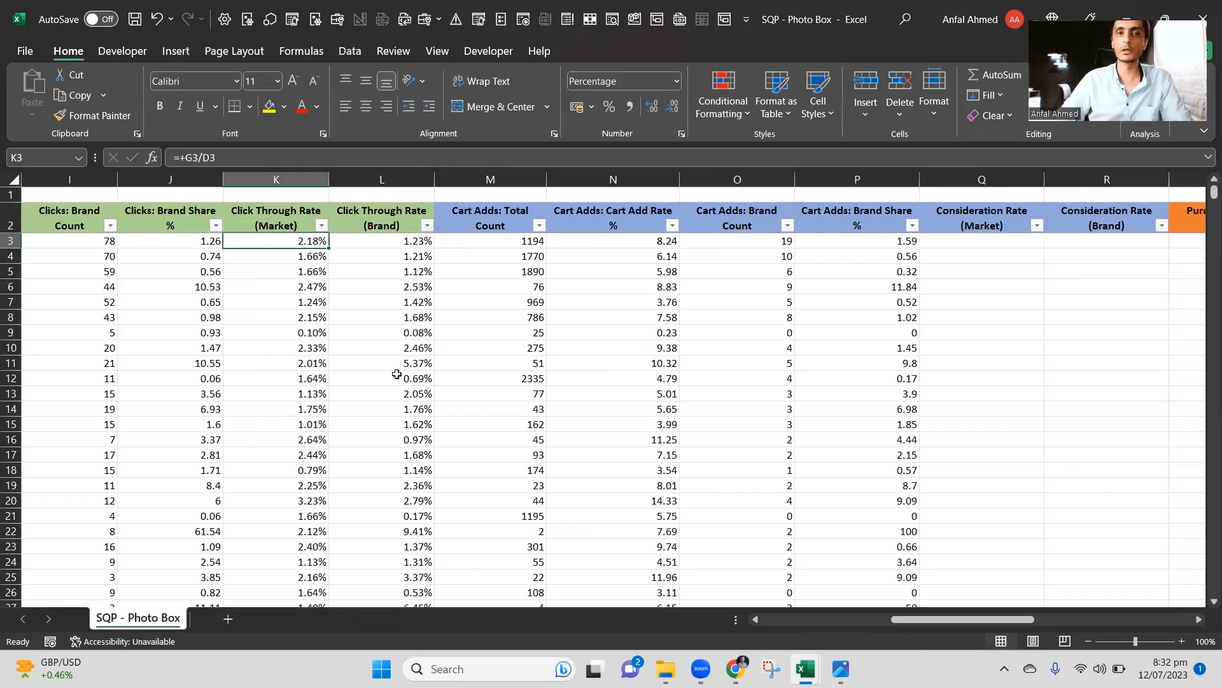
{"action": "key", "text": "Home"}
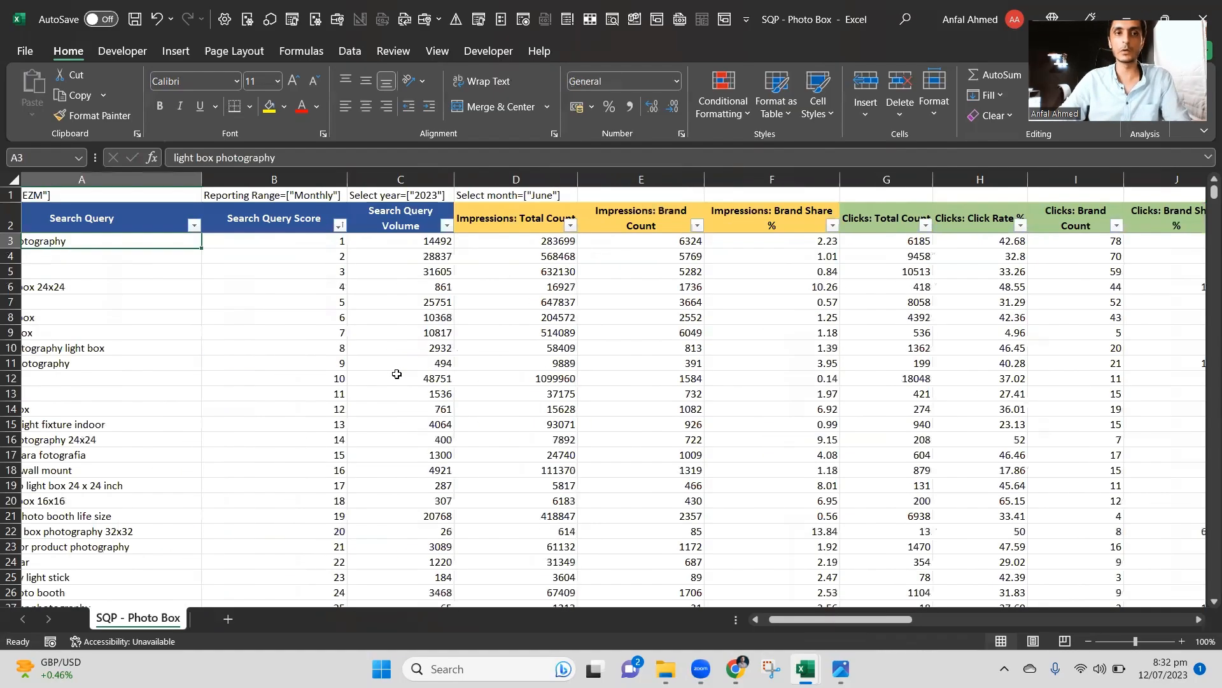
{"action": "key", "text": "Right"}
{"action": "key", "text": "Right"}
{"action": "key", "text": "Right"}
{"action": "key", "text": "Right"}
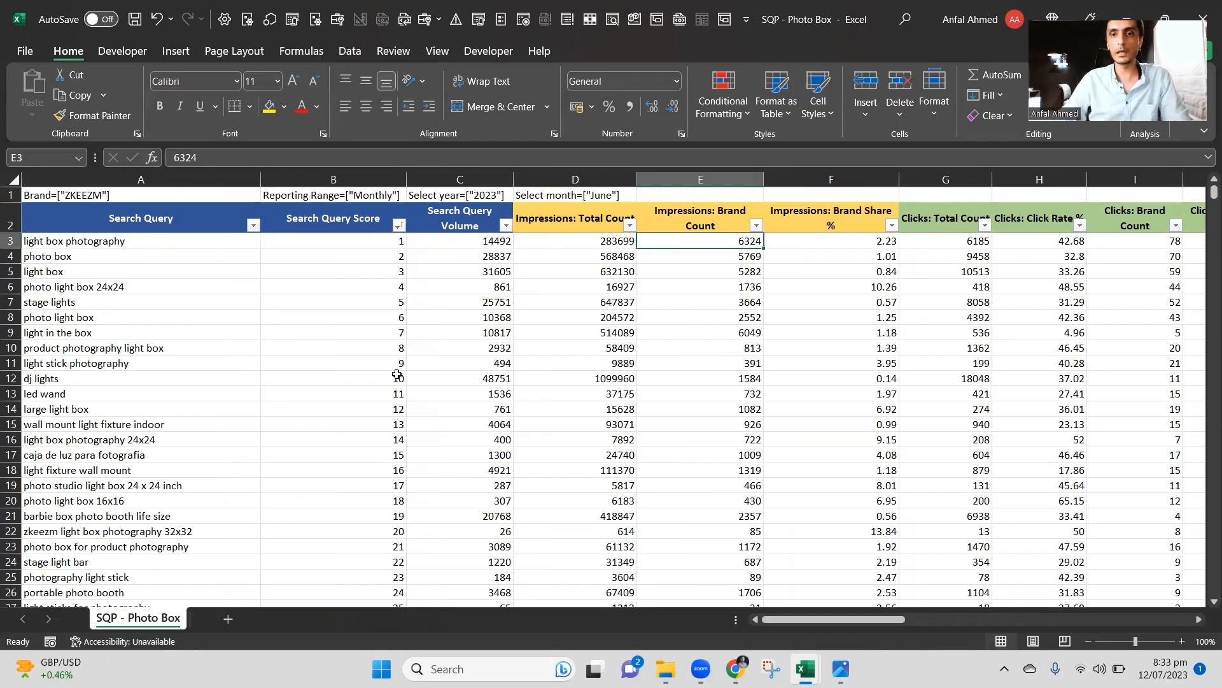
{"action": "key", "text": "Right"}
{"action": "key", "text": "Right"}
{"action": "key", "text": "Right"}
{"action": "key", "text": "Right"}
{"action": "key", "text": "Right"}
{"action": "key", "text": "Right"}
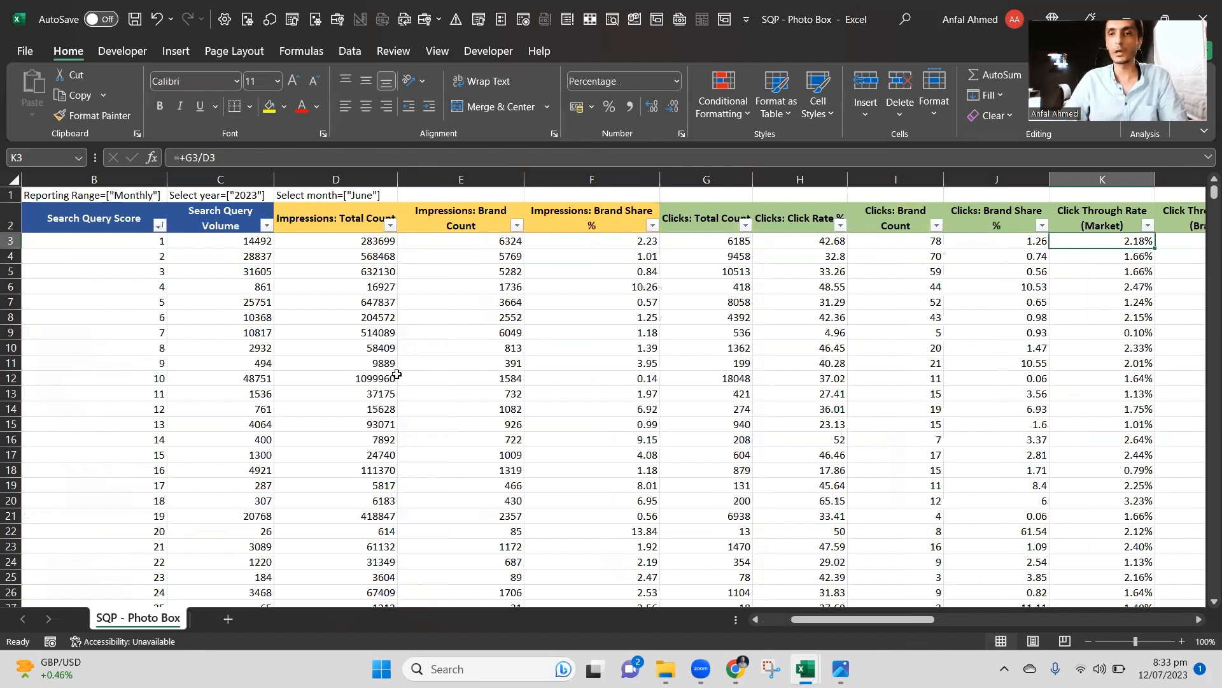
{"action": "key", "text": "Right"}
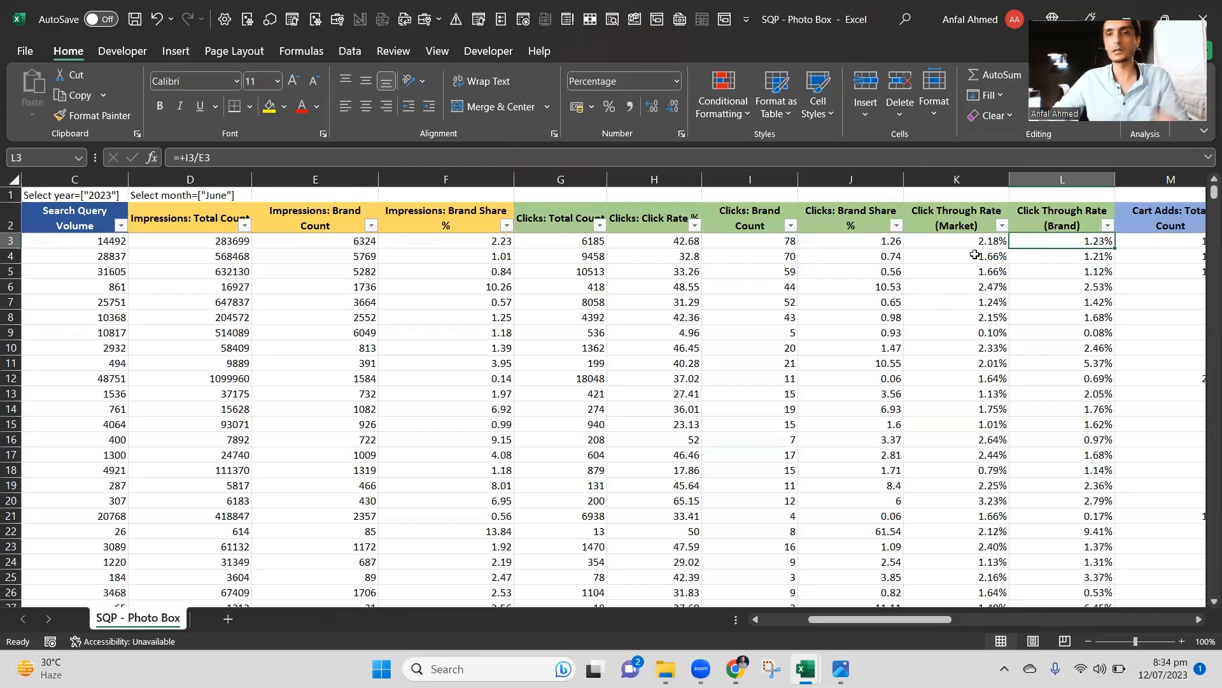
Compare the click-through rates in row 5 with the cart-add figures leading up to the Consideration Rate columns.
{"action": "key", "text": "Down"}
{"action": "key", "text": "Down"}
{"action": "key", "text": "Right"}
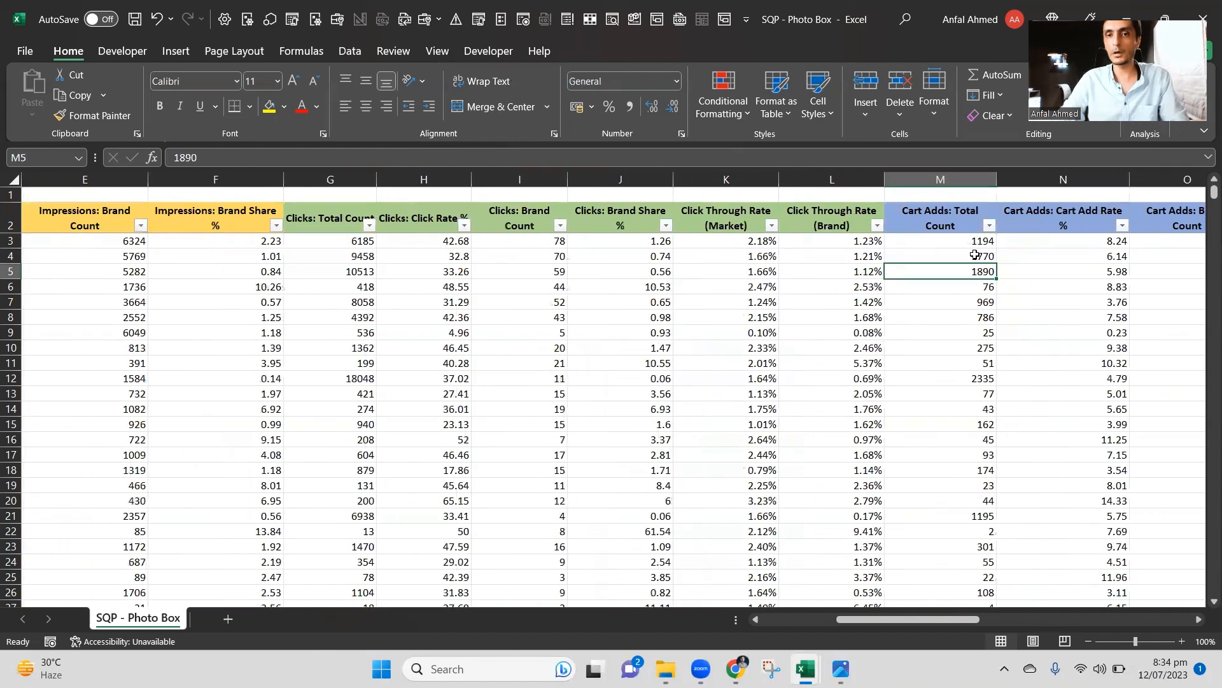
{"action": "key", "text": "Left"}
{"action": "key", "text": "Left"}
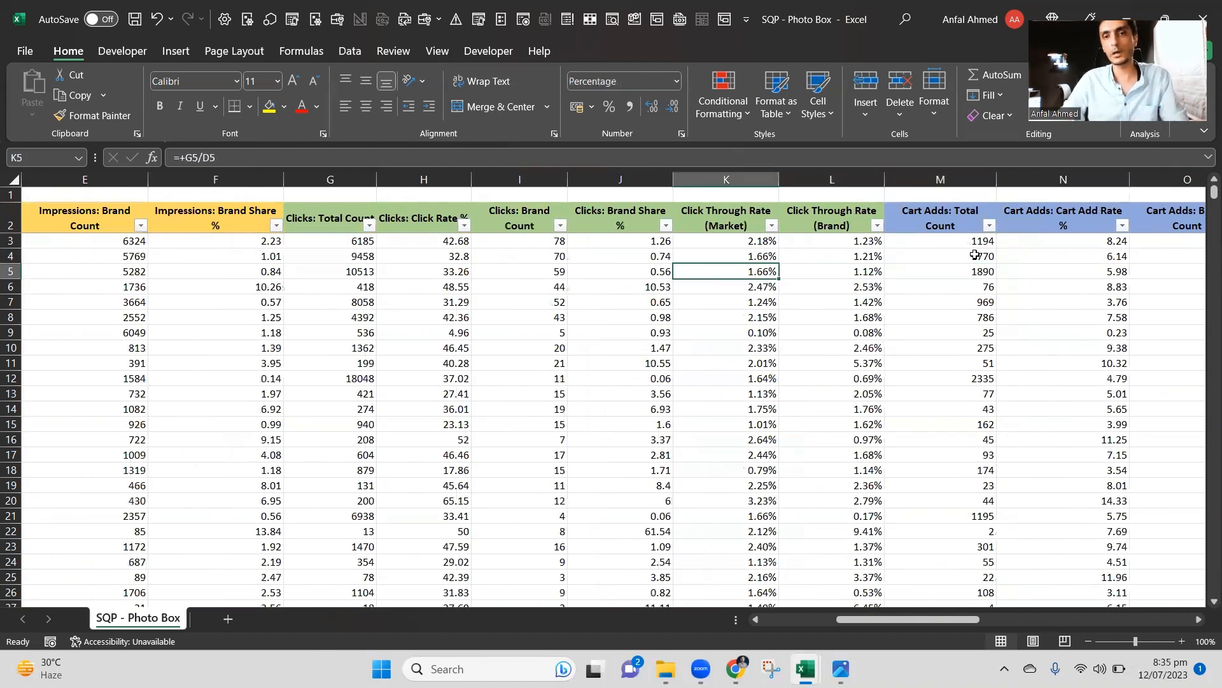
{"action": "key", "text": "Right"}
{"action": "key", "text": "Right"}
{"action": "key", "text": "Right"}
{"action": "key", "text": "Right"}
{"action": "key", "text": "Right"}
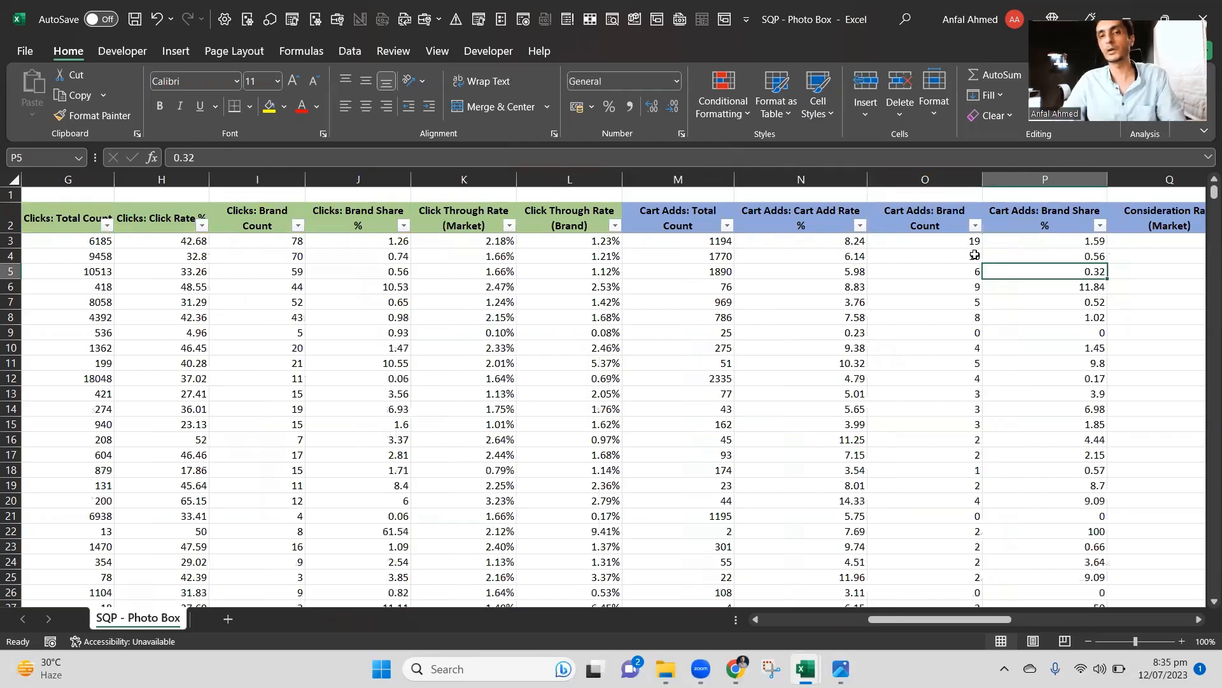
{"action": "key", "text": "Right"}
{"action": "key", "text": "Right"}
{"action": "key", "text": "Right"}
{"action": "key", "text": "Left"}
{"action": "key", "text": "Left"}
{"action": "key", "text": "Left"}
{"action": "key", "text": "Left"}
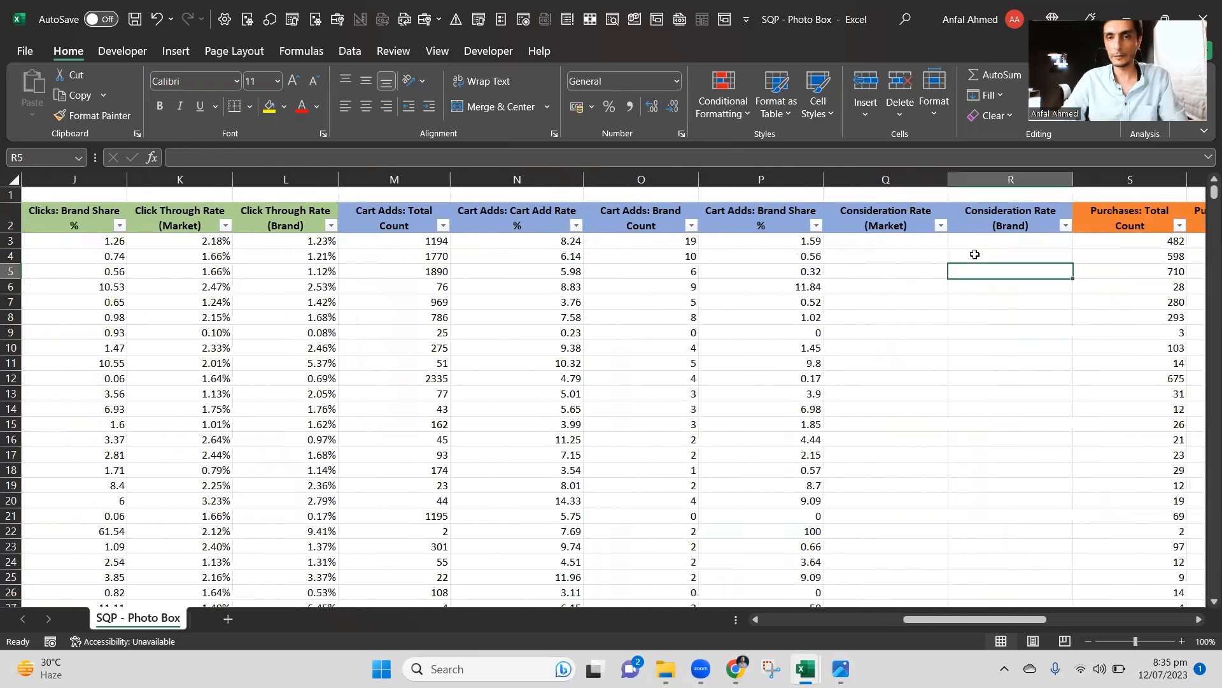
Review the row 2 headers across the Cart Adds and Consideration Rate columns.
{"action": "key", "text": "Right"}
{"action": "key", "text": "Right"}
{"action": "key", "text": "Up"}
{"action": "key", "text": "Up"}
{"action": "key", "text": "Up"}
{"action": "key", "text": "Left"}
{"action": "key", "text": "Left"}
{"action": "key", "text": "Left"}
{"action": "key", "text": "Left"}
{"action": "key", "text": "Left"}
{"action": "key", "text": "Left"}
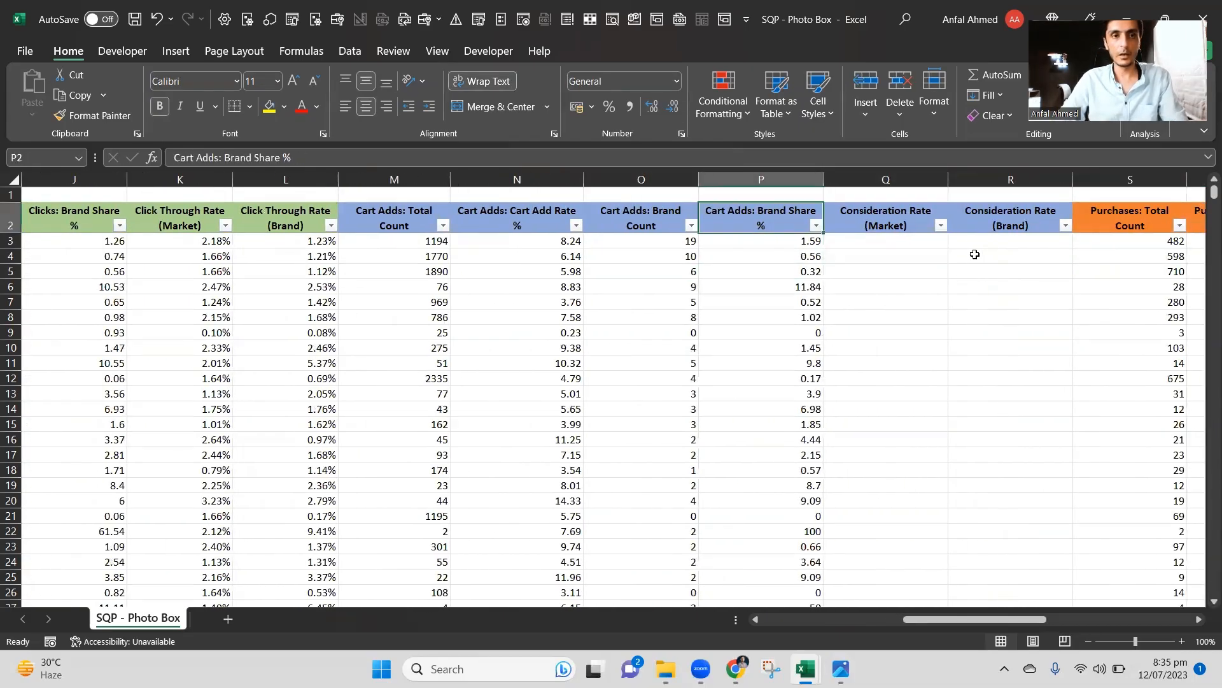
{"action": "key", "text": "Right"}
{"action": "key", "text": "Right"}
{"action": "key", "text": "Right"}
{"action": "key", "text": "Right"}
{"action": "key", "text": "Right"}
{"action": "key", "text": "Right"}
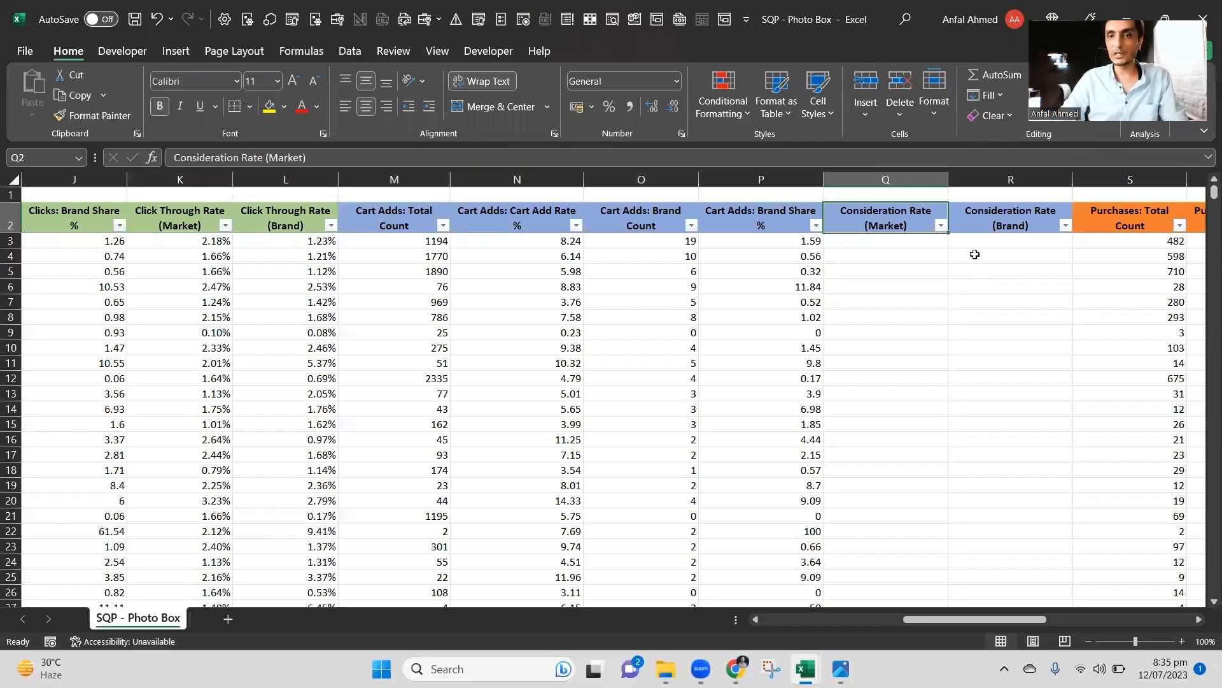
Enter the formula +M3/G3 in Q3 to divide total cart adds by total clicks for the market consideration rate.
{"action": "key", "text": "Down"}
{"action": "key", "text": "Down"}
{"action": "key", "text": "Up"}
{"action": "type", "text": "+"}
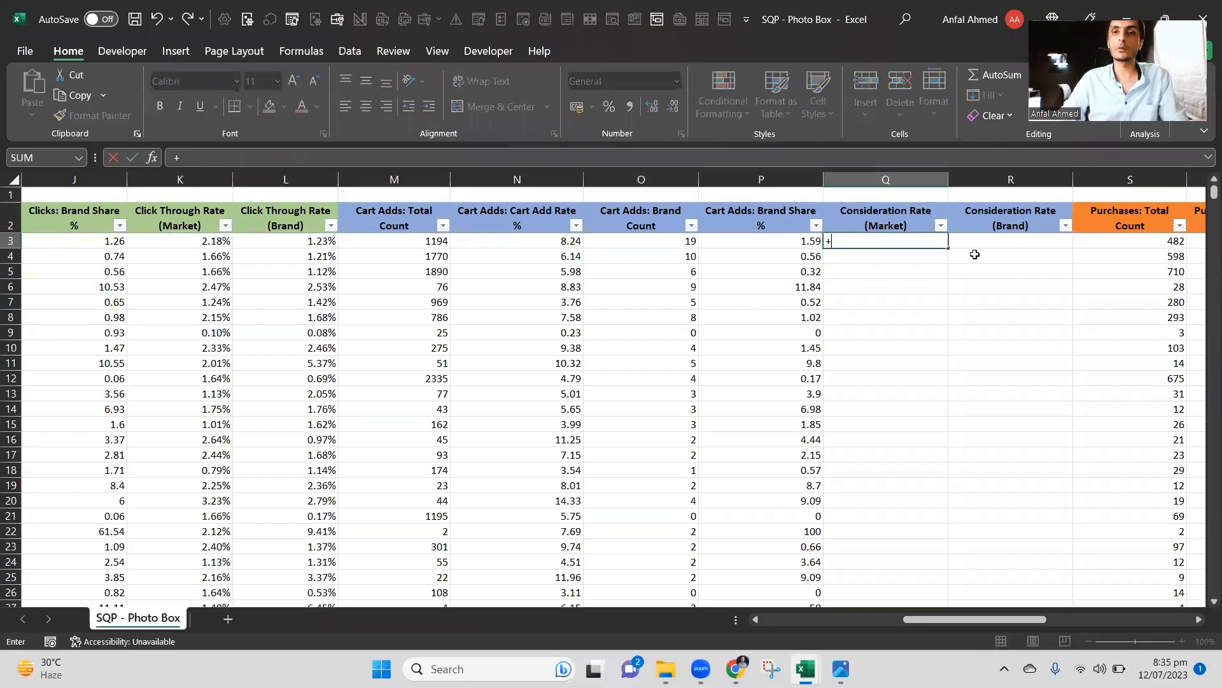
{"action": "key", "text": "Left"}
{"action": "key", "text": "Left"}
{"action": "key", "text": "Left"}
{"action": "key", "text": "Left"}
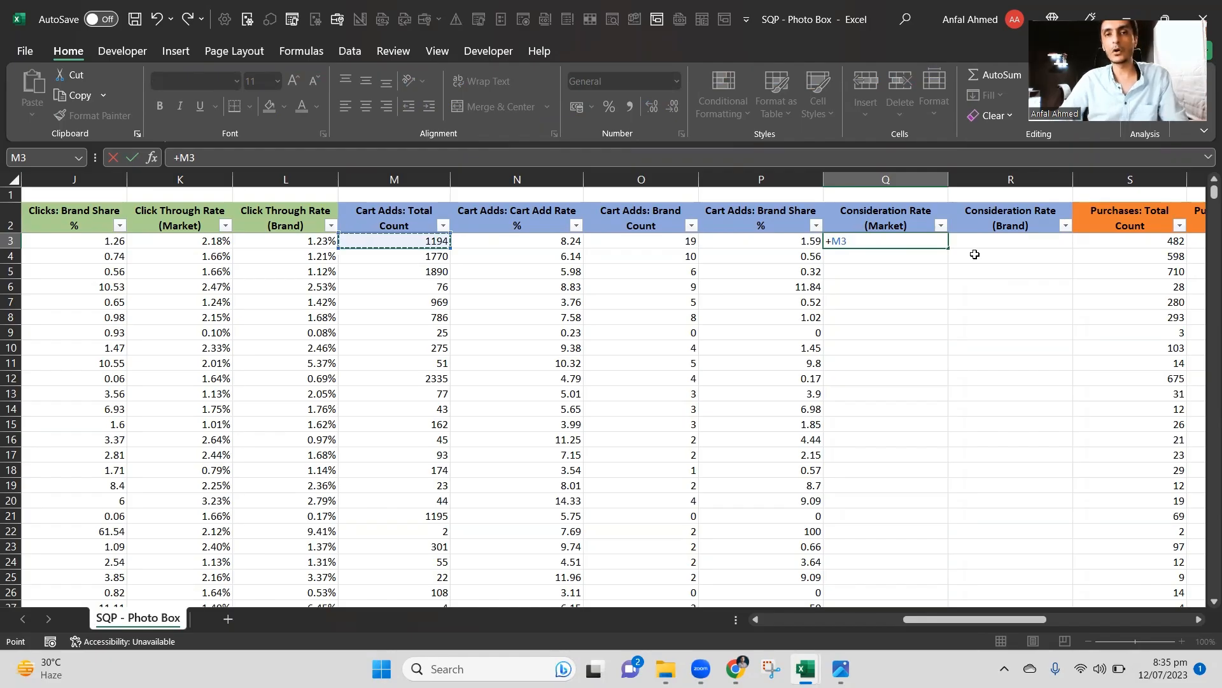
{"action": "type", "text": "/"}
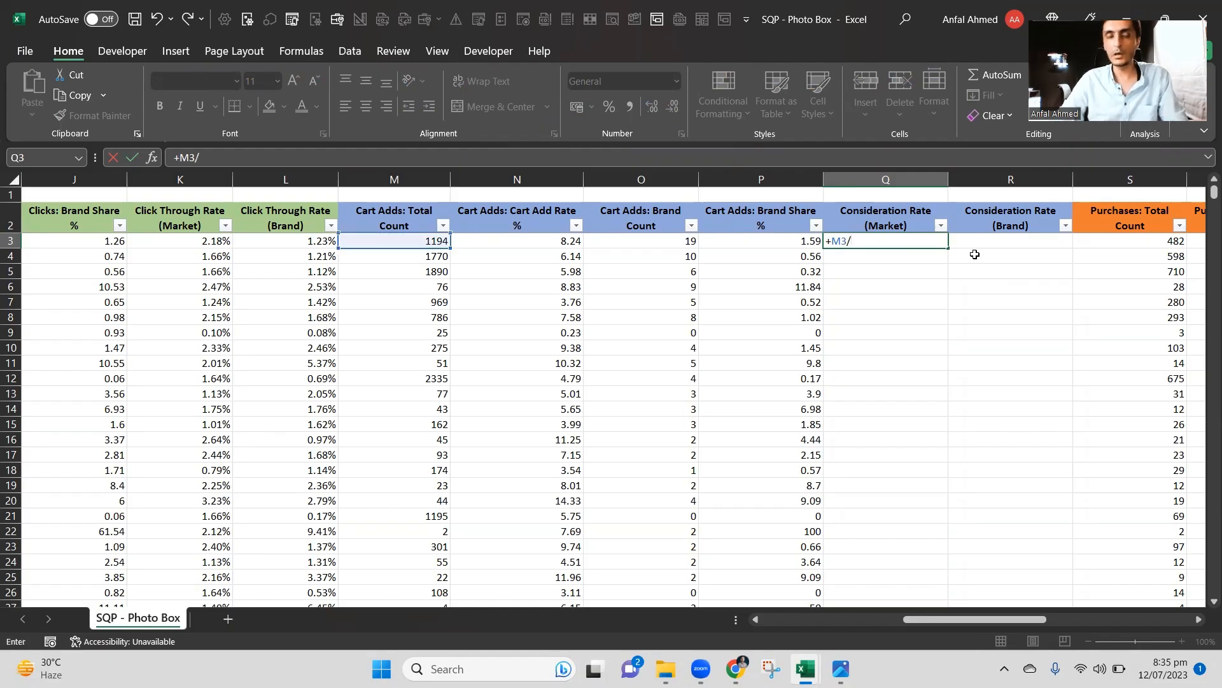
{"action": "key", "text": "Left"}
{"action": "key", "text": "Left"}
{"action": "key", "text": "Left"}
{"action": "key", "text": "Left"}
{"action": "key", "text": "Left"}
{"action": "key", "text": "Left"}
{"action": "key", "text": "Left"}
{"action": "key", "text": "Left"}
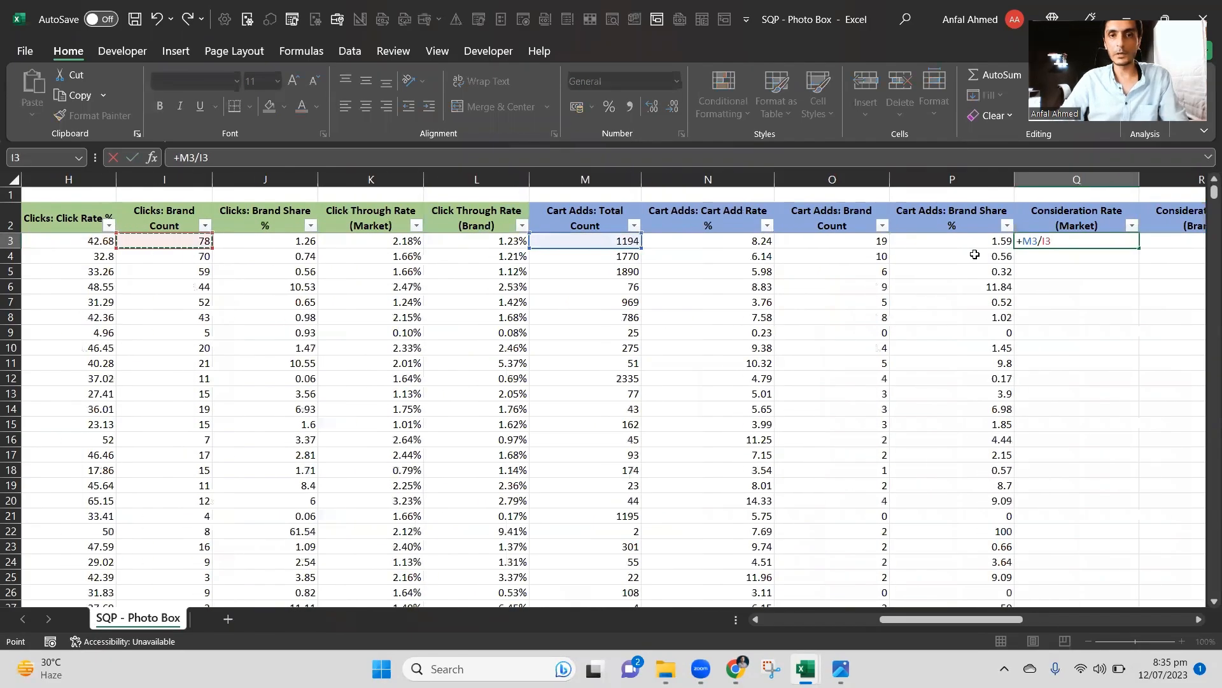
{"action": "key", "text": "Right"}
{"action": "key", "text": "Right"}
{"action": "key", "text": "Right"}
{"action": "key", "text": "Right"}
{"action": "key", "text": "Left"}
{"action": "key", "text": "Left"}
{"action": "key", "text": "Left"}
{"action": "key", "text": "Left"}
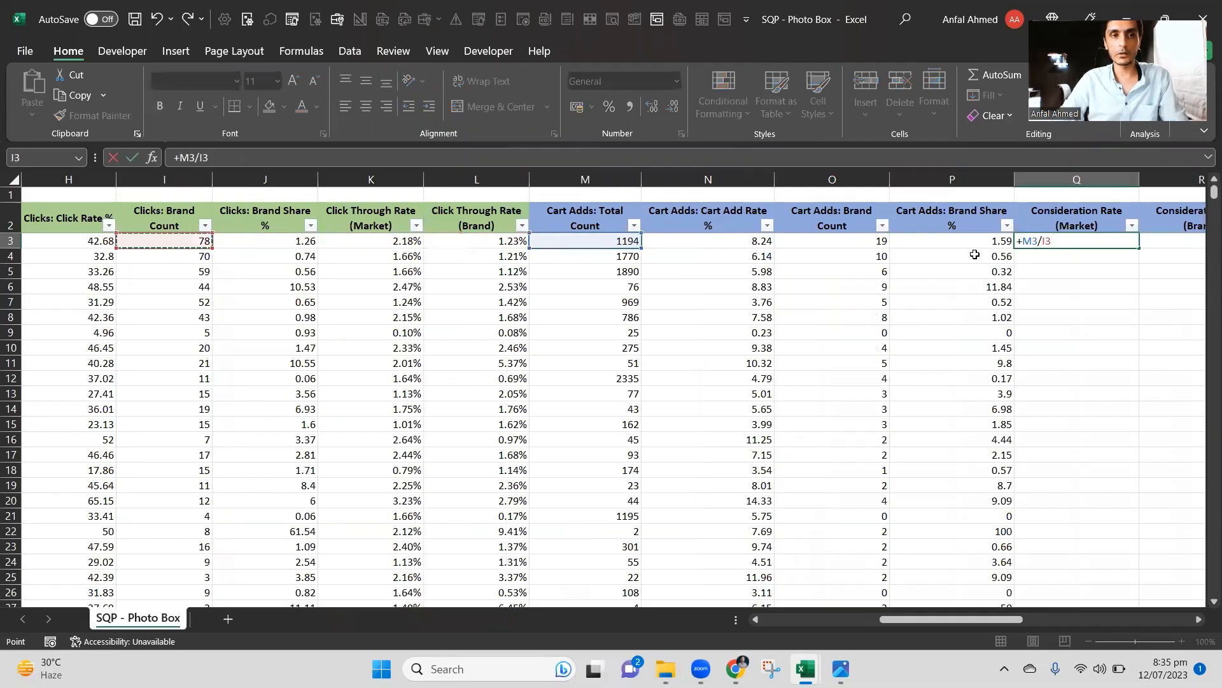
{"action": "key", "text": "Left"}
{"action": "key", "text": "Left"}
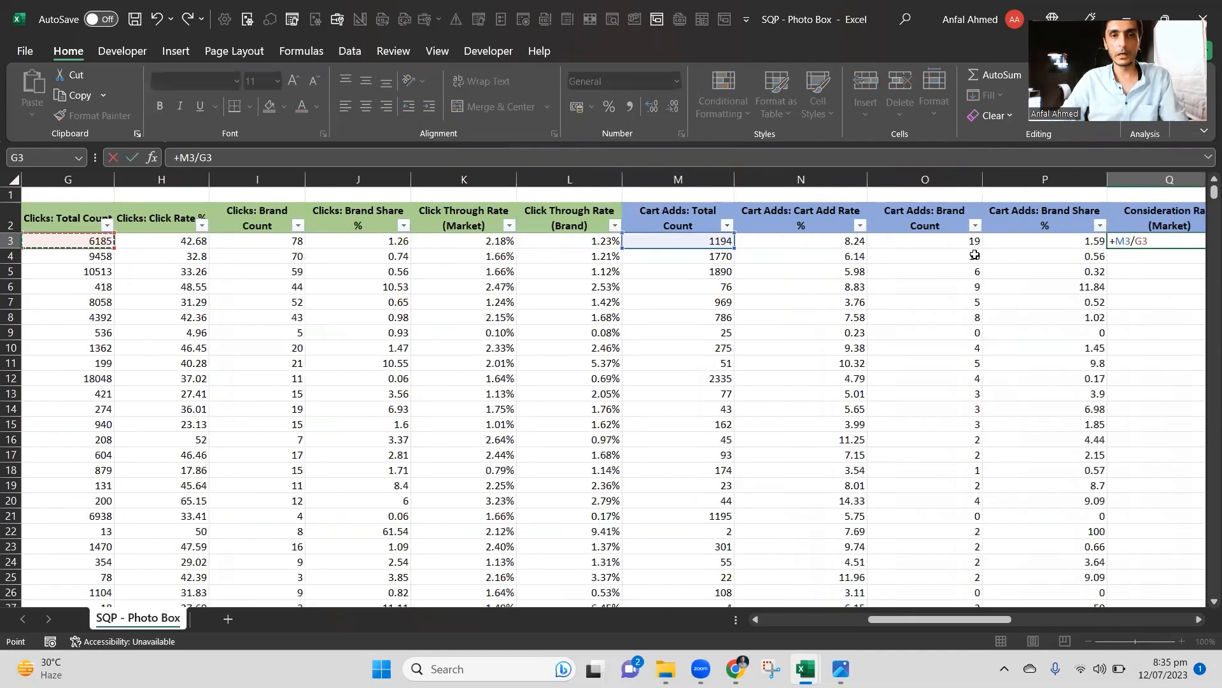
{"action": "key", "text": "Return"}
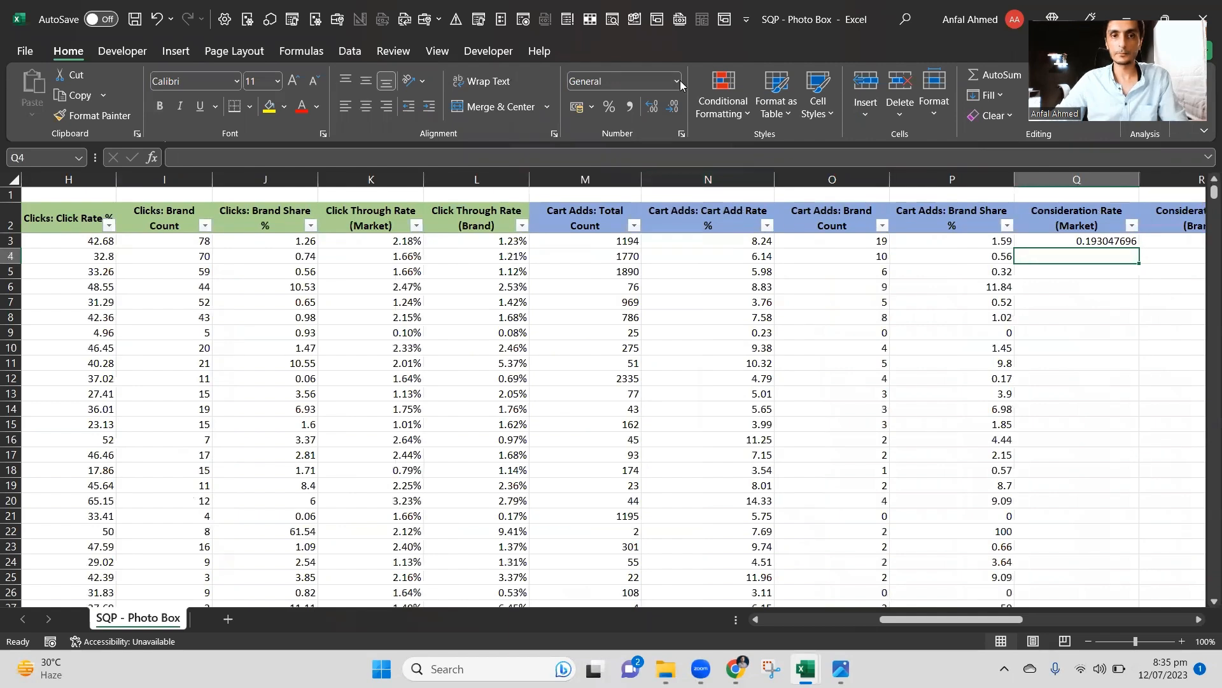
Format the market consideration rate in Q3 as a percentage with two decimal places.
{"action": "key", "text": "Up"}
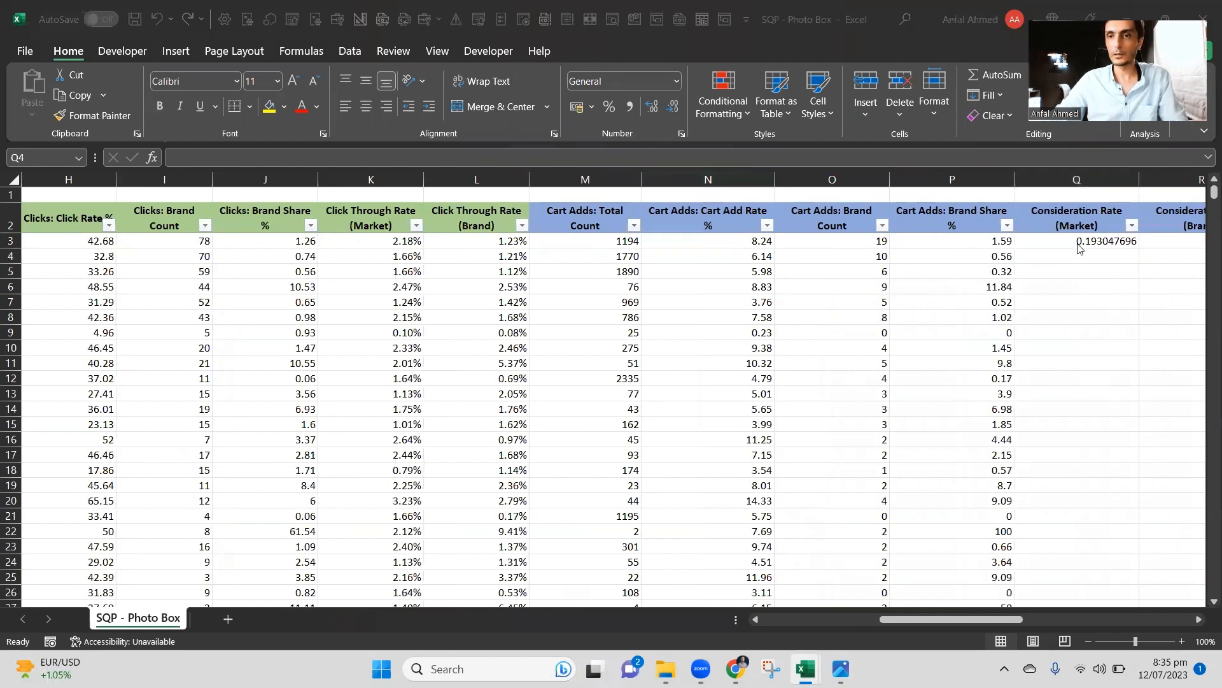
{"action": "left_click", "coordinate": [611, 107]}
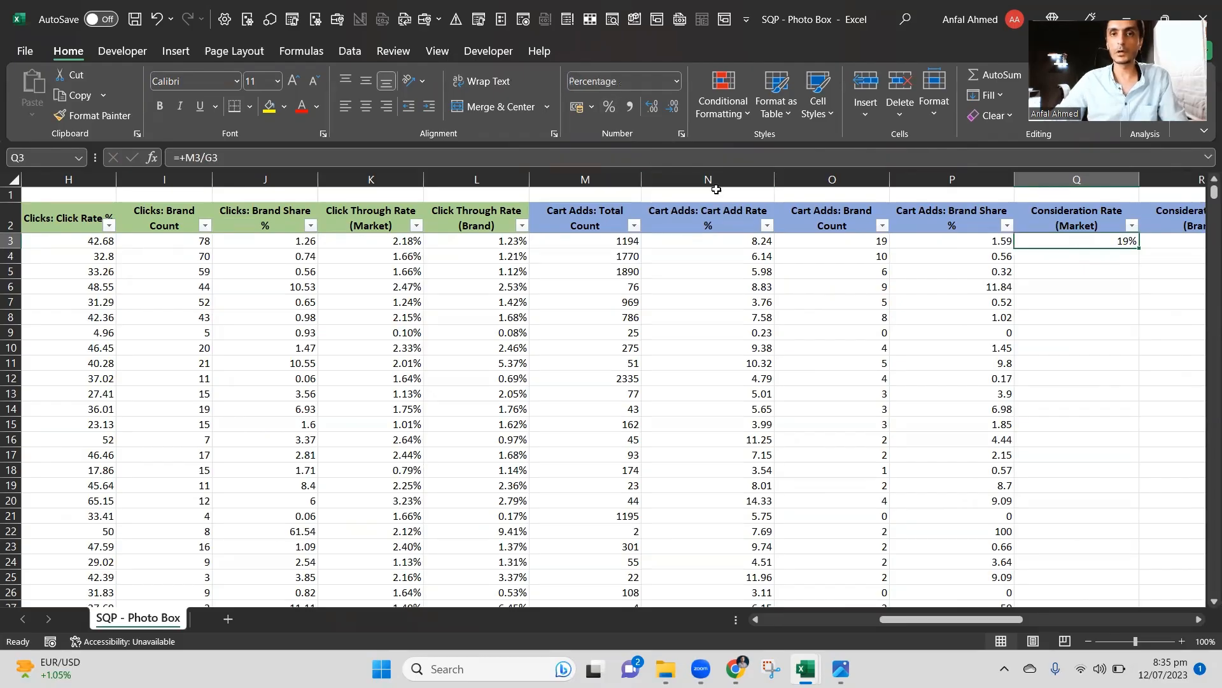
{"action": "left_click", "coordinate": [652, 106]}
{"action": "left_click", "coordinate": [652, 106]}
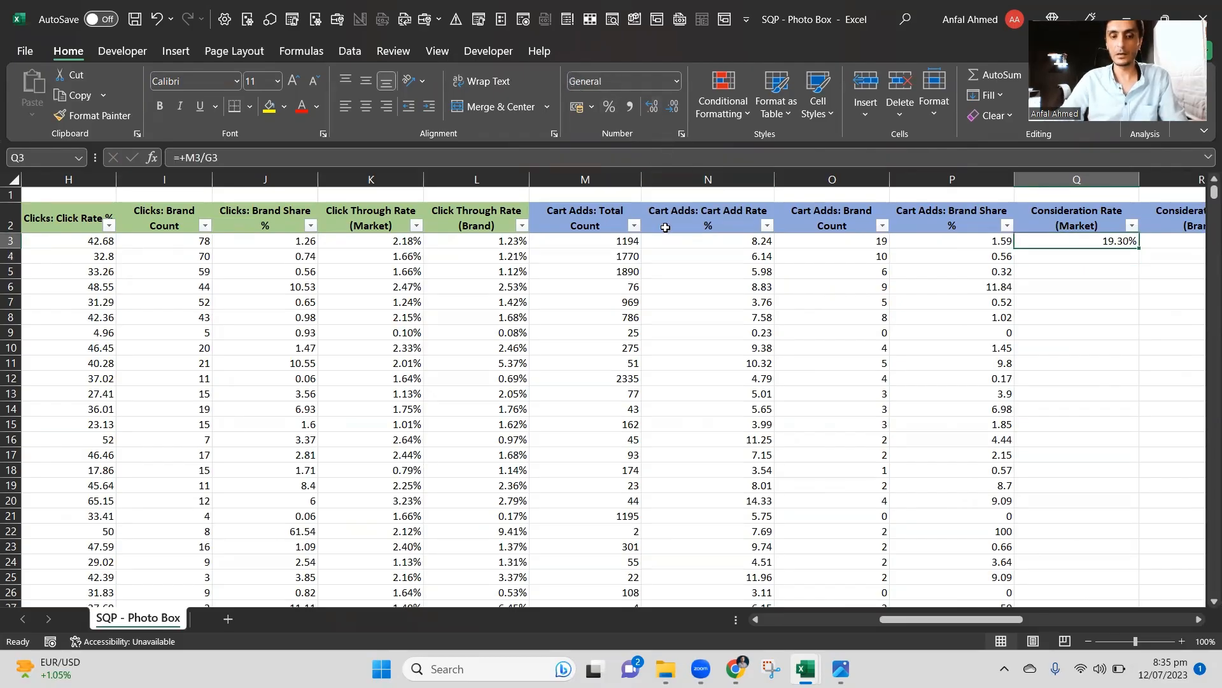
Enter the formula +O3/I3 in R3 to divide brand cart adds by brand clicks for the brand consideration rate.
{"action": "key", "text": "ctrl+c"}
{"action": "key", "text": "Right"}
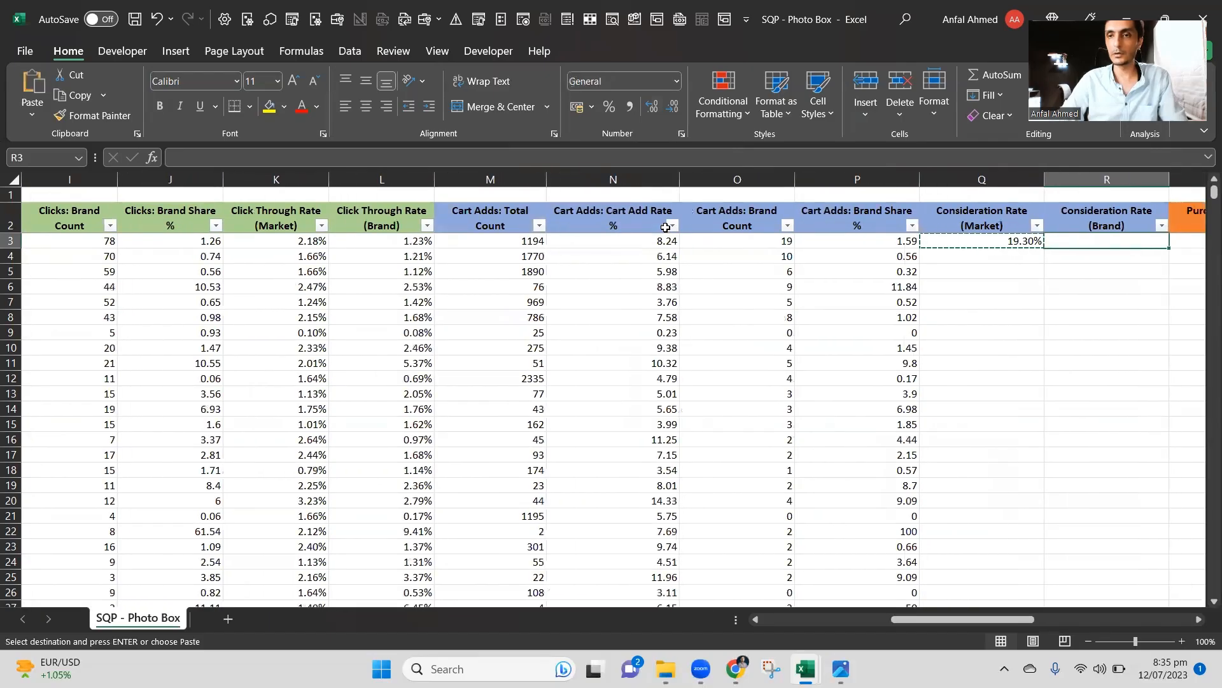
{"action": "type", "text": "+"}
{"action": "key", "text": "Left"}
{"action": "key", "text": "Left"}
{"action": "key", "text": "Left"}
{"action": "key", "text": "Left"}
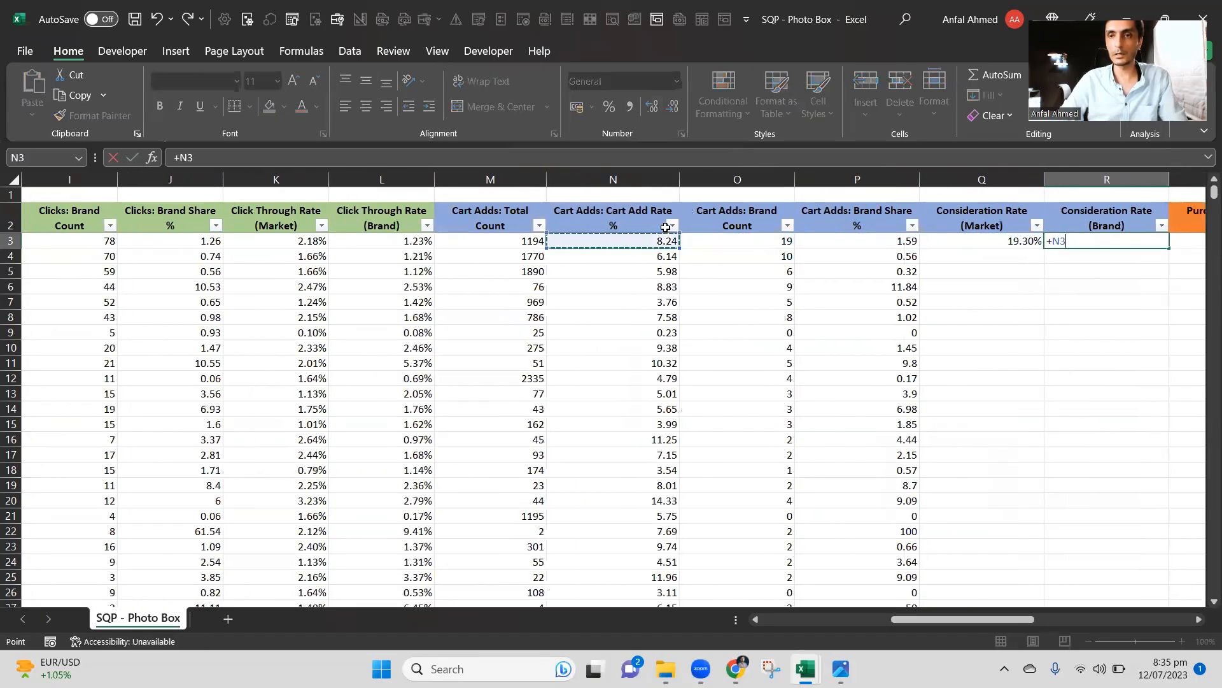
{"action": "key", "text": "Right"}
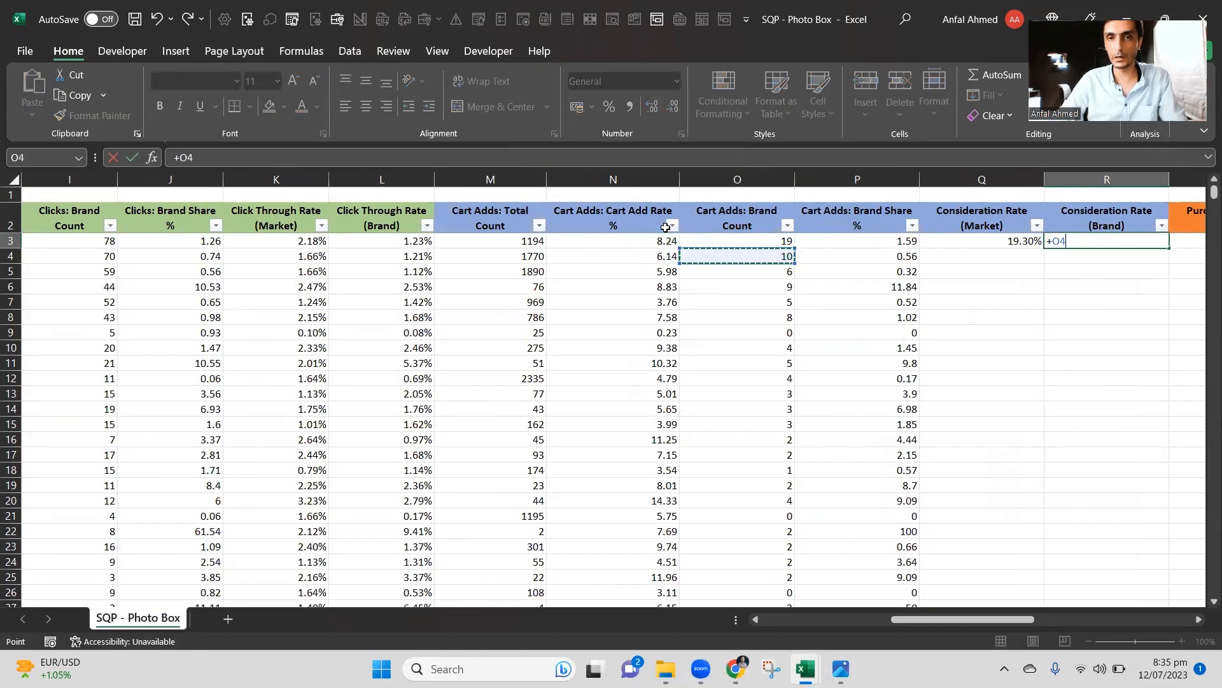
{"action": "type", "text": "/"}
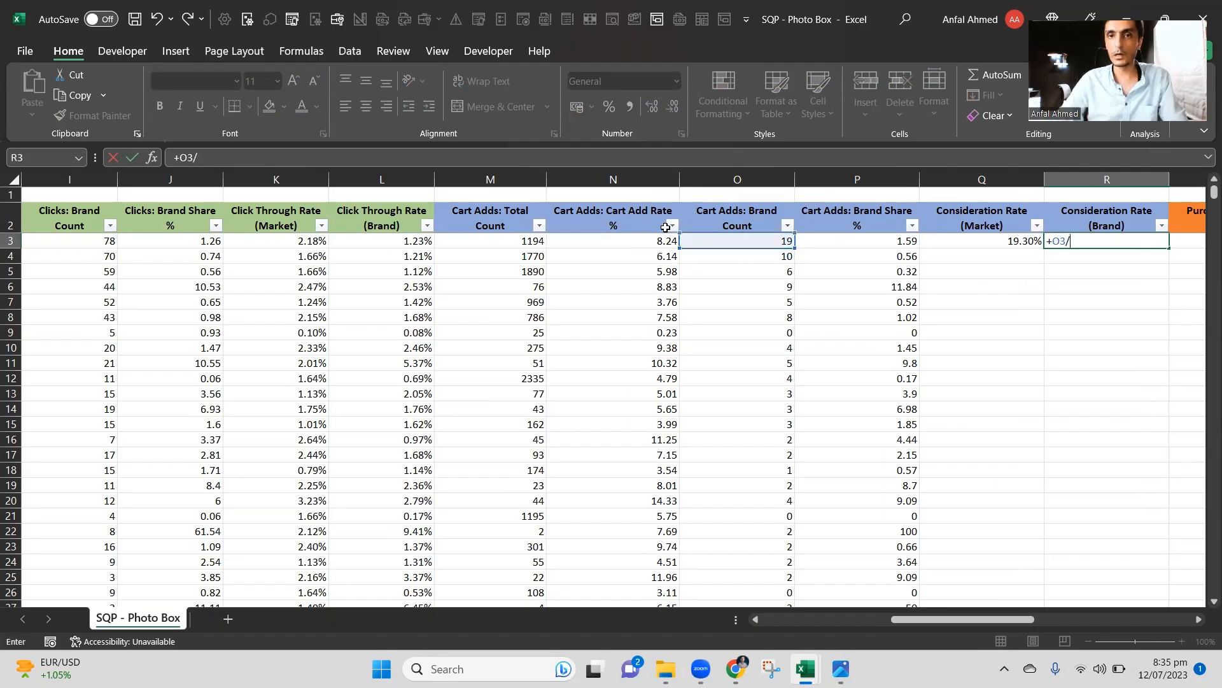
{"action": "key", "text": "Left"}
{"action": "key", "text": "Left"}
{"action": "key", "text": "Left"}
{"action": "key", "text": "Left"}
{"action": "key", "text": "Left"}
{"action": "key", "text": "Left"}
{"action": "key", "text": "Left"}
{"action": "key", "text": "Left"}
{"action": "key", "text": "Left"}
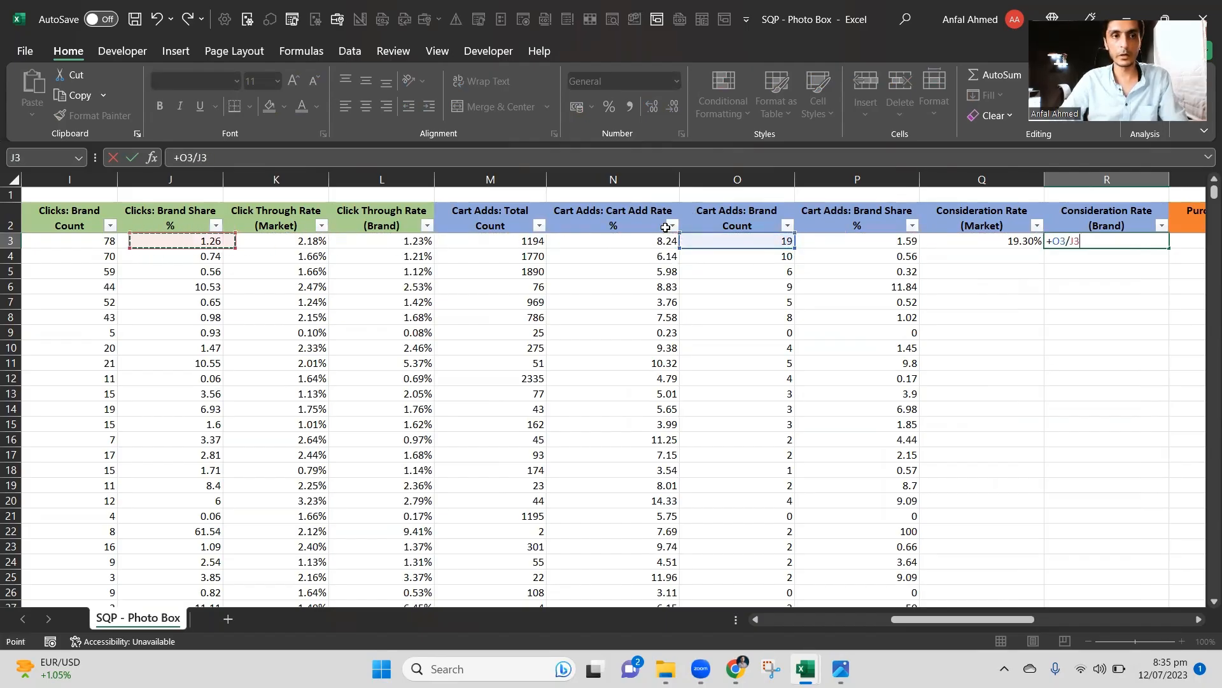
{"action": "key", "text": "ctrl+Return"}
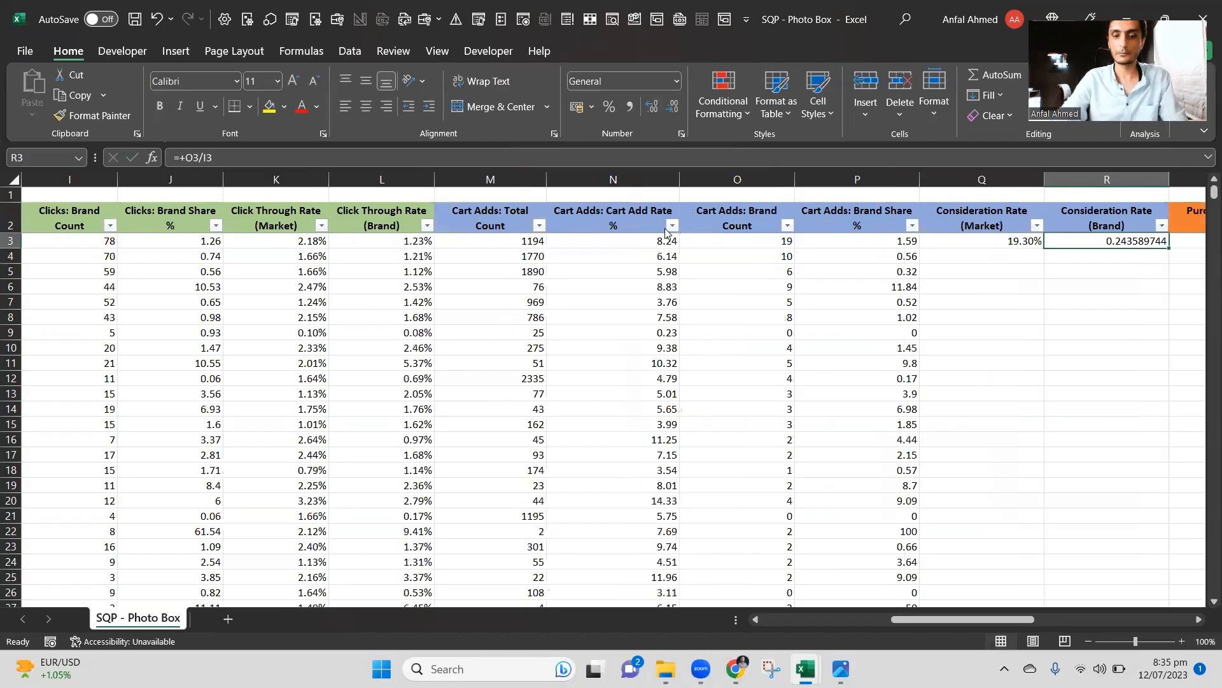
Format the brand consideration rate in R3 as a percentage with two decimal places.
{"action": "key", "text": "ctrl+shift+5"}
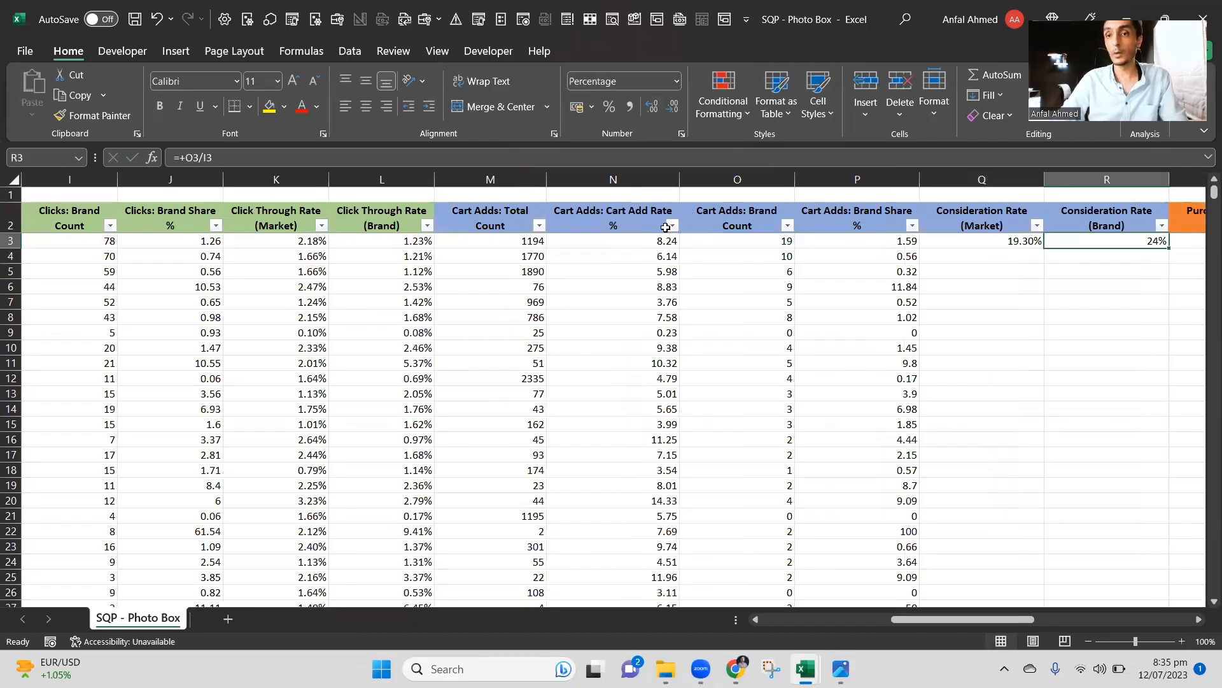
{"action": "left_click", "coordinate": [658, 112]}
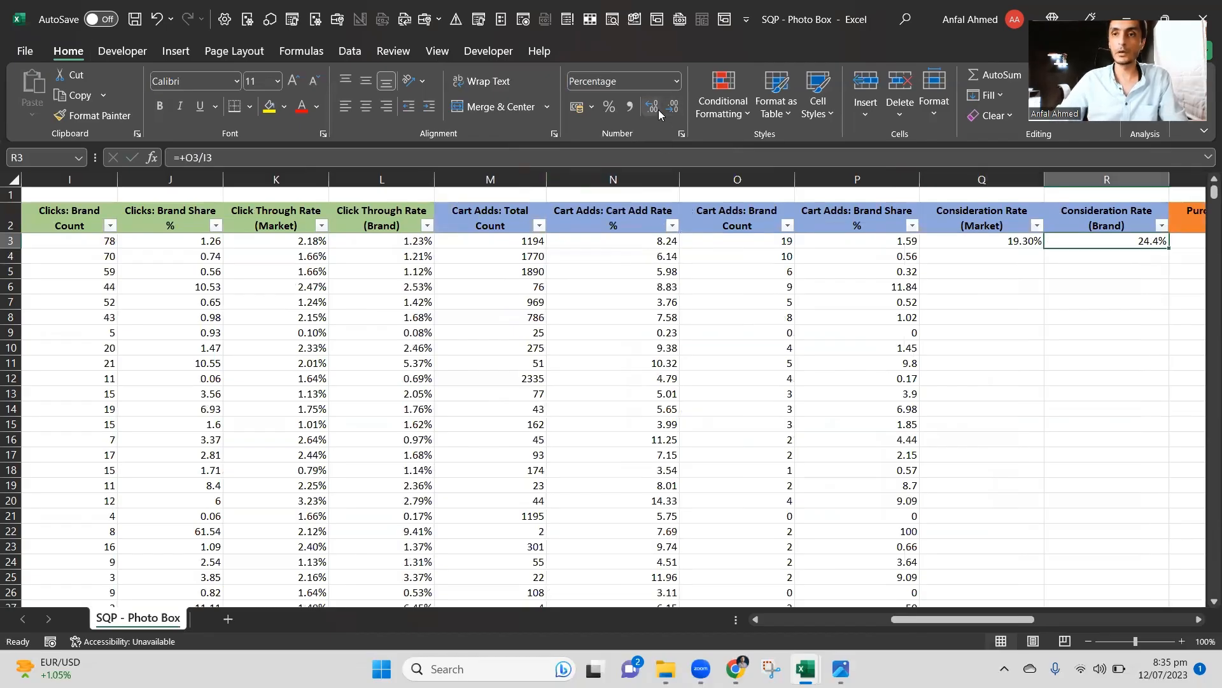
{"action": "left_click", "coordinate": [660, 114]}
{"action": "key", "text": "Left"}
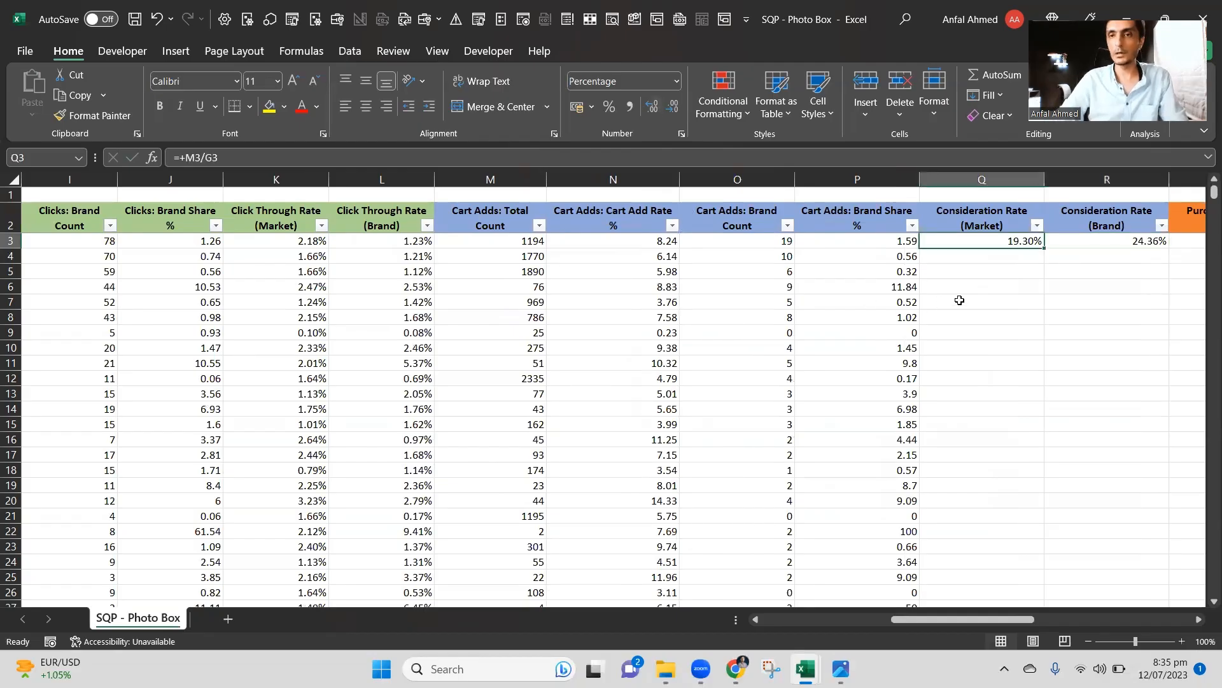
{"action": "key", "text": "shift+Right"}
{"action": "type", "text": "Consideration Rate (Market)"}
{"action": "key", "text": "Left"}
{"action": "key", "text": "Right"}
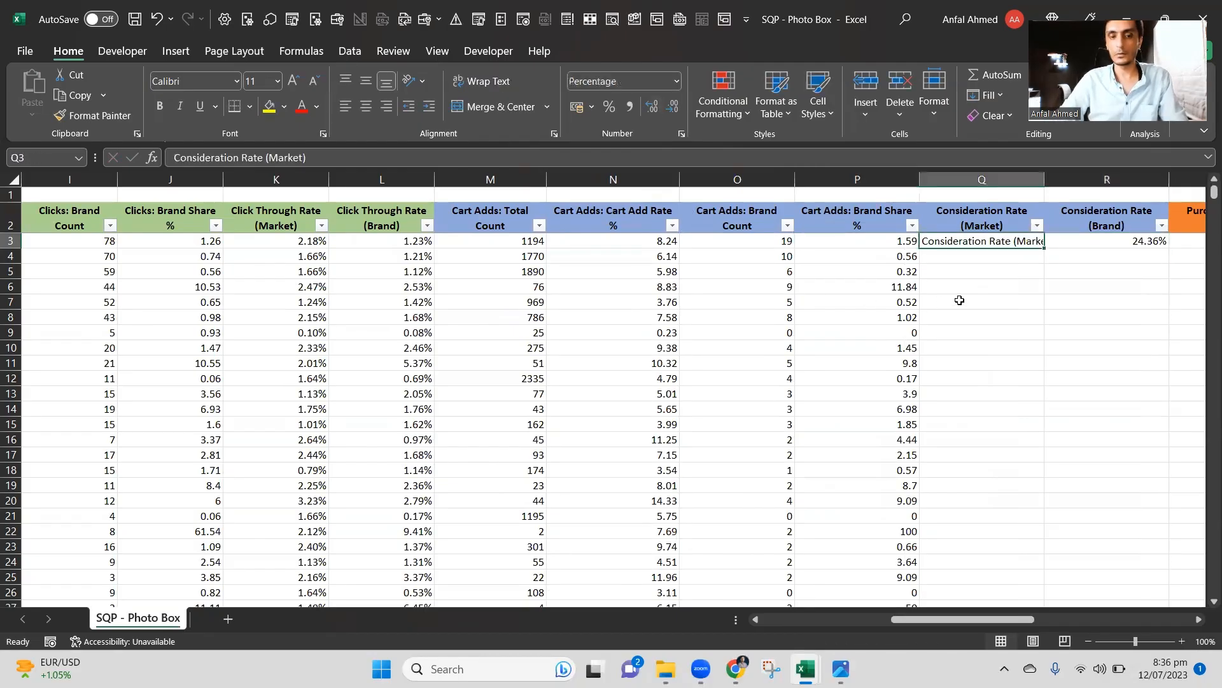
{"action": "key", "text": "ctrl+z"}
Copy the Q3:R3 formulas down both Consideration Rate columns to the end of the data.
{"action": "key", "text": "ctrl+Down"}
{"action": "key", "text": "Right"}
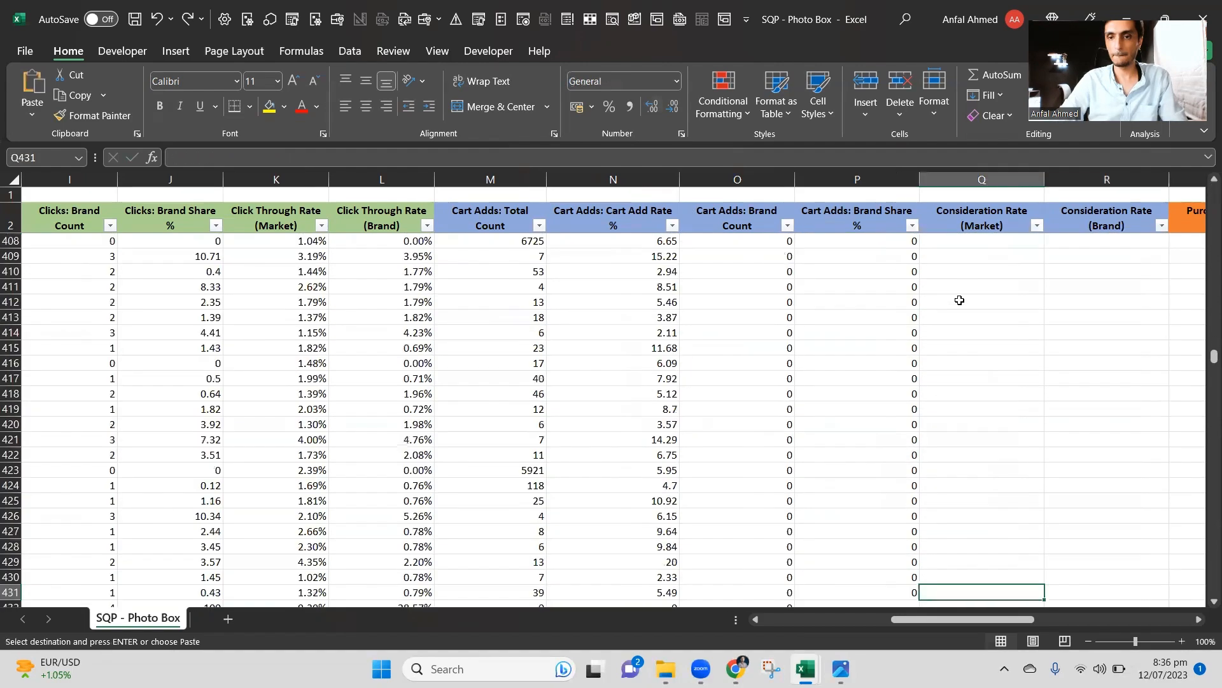
{"action": "key", "text": "ctrl+shift+Up"}
{"action": "key", "text": "Return"}
{"action": "key", "text": "ctrl+Up"}
{"action": "key", "text": "Down"}
Compare the market and brand consideration rates with the neighbouring Purchases and Cart Adds columns.
{"action": "key", "text": "Right"}
{"action": "key", "text": "Right"}
{"action": "key", "text": "Right"}
{"action": "key", "text": "Right"}
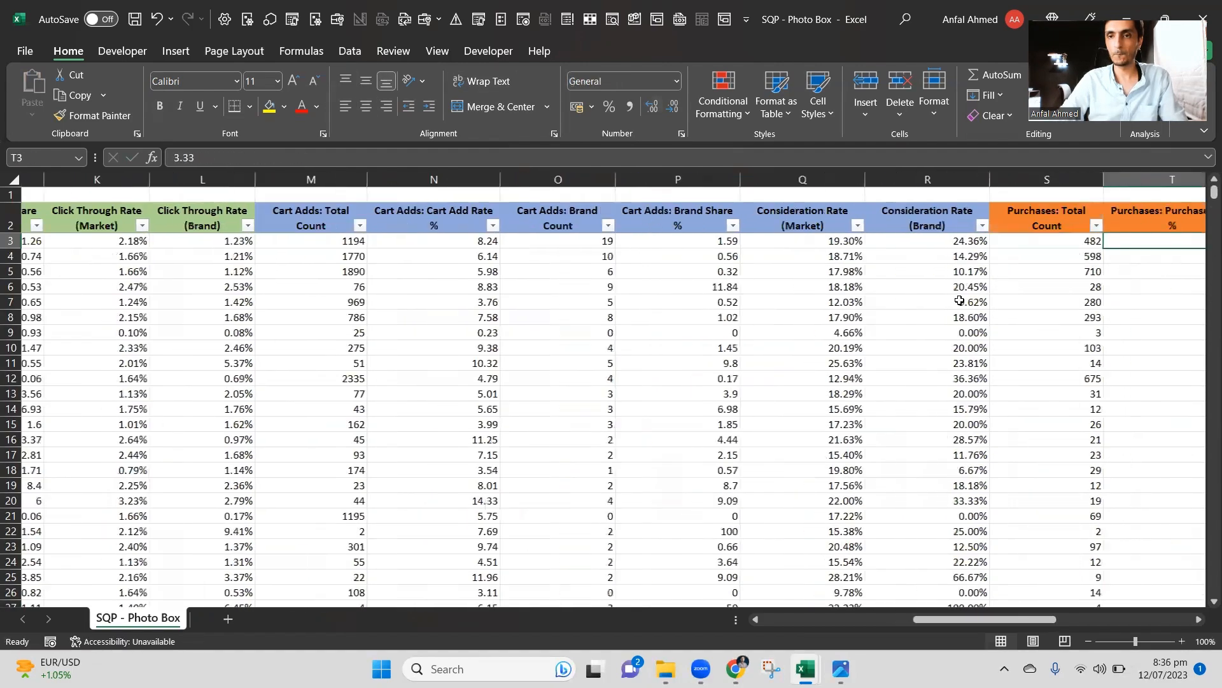
{"action": "key", "text": "Left"}
{"action": "key", "text": "Left"}
{"action": "key", "text": "Left"}
{"action": "key", "text": "Left"}
{"action": "key", "text": "Left"}
{"action": "key", "text": "Left"}
{"action": "key", "text": "Left"}
{"action": "key", "text": "Left"}
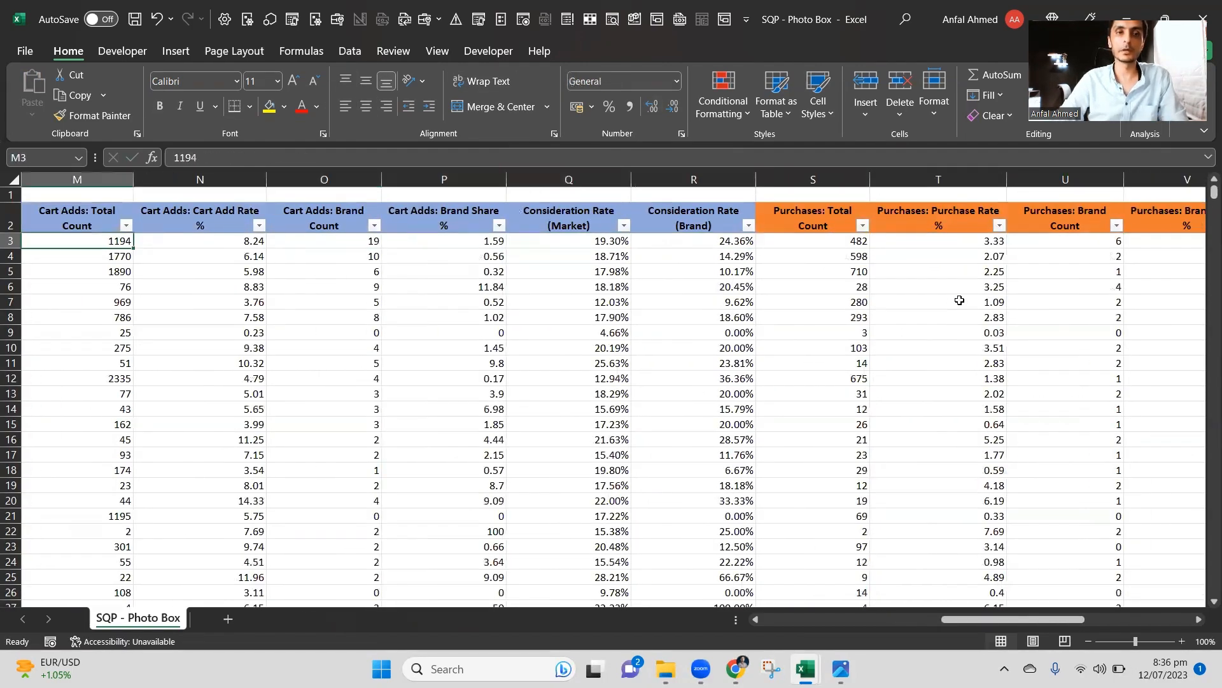
Review the market and brand Click Through Rate columns alongside the neighbouring Clicks and Cart Adds columns.
{"action": "key", "text": "Left"}
{"action": "key", "text": "Right"}
{"action": "key", "text": "Right"}
{"action": "key", "text": "Left"}
{"action": "key", "text": "Left"}
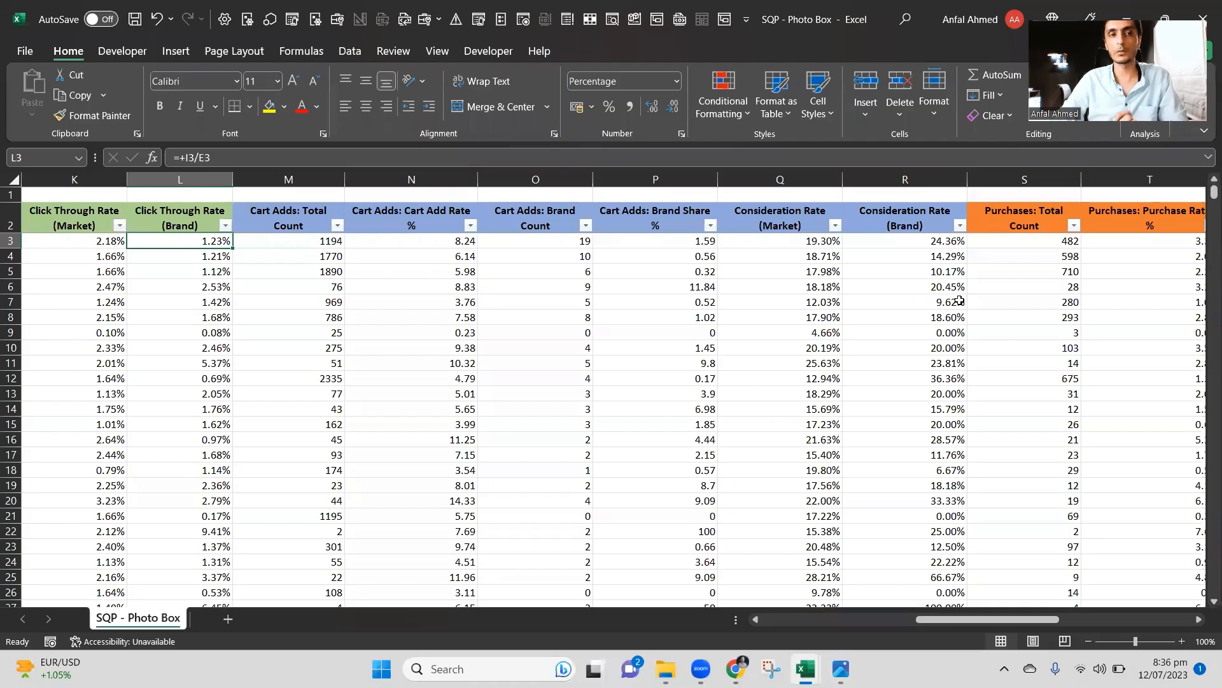
{"action": "key", "text": "Left"}
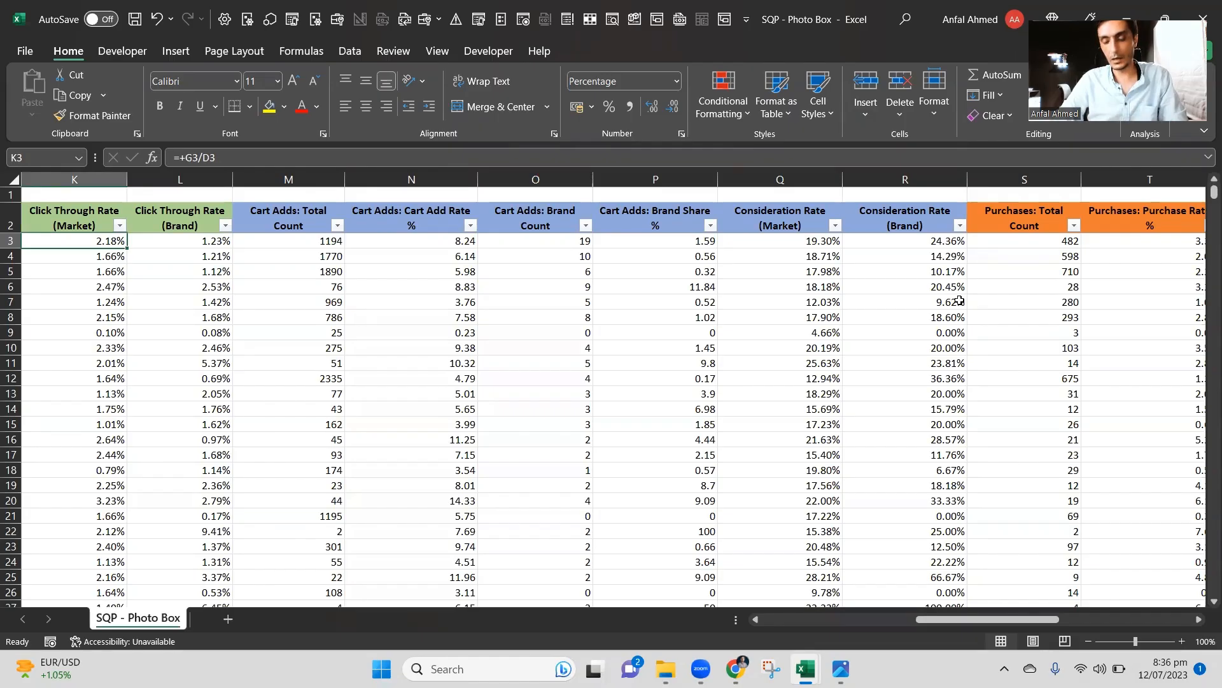
{"action": "key", "text": "Right"}
{"action": "key", "text": "Right"}
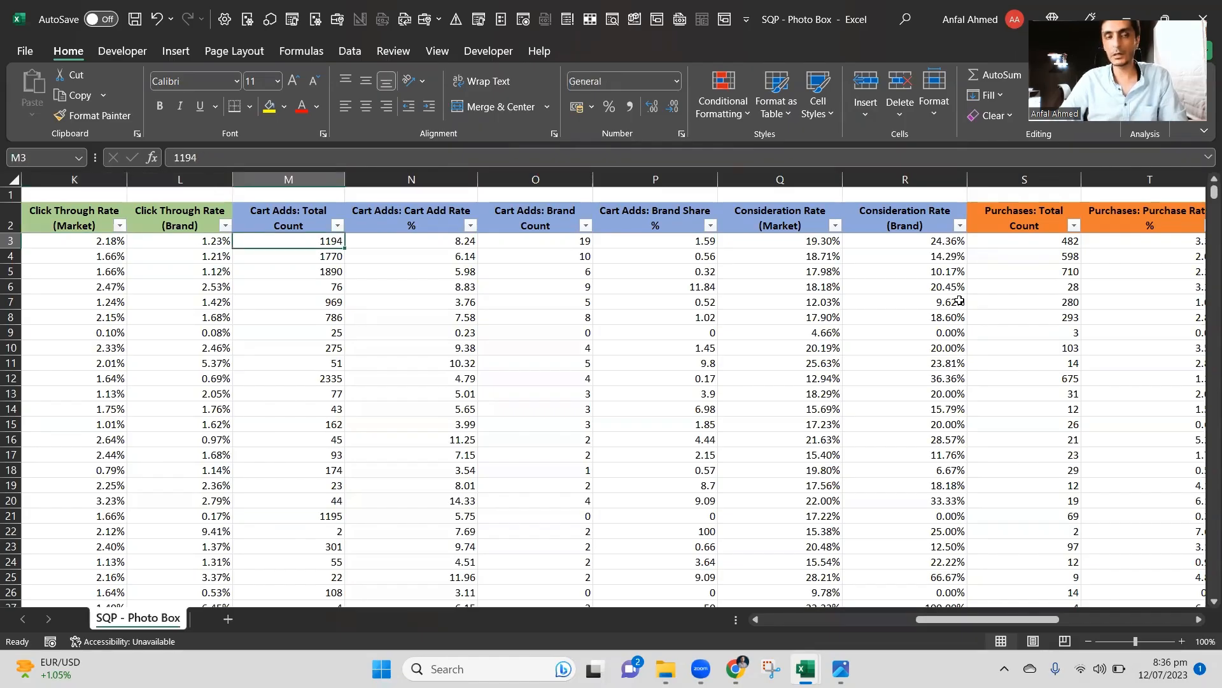
{"action": "key", "text": "Left"}
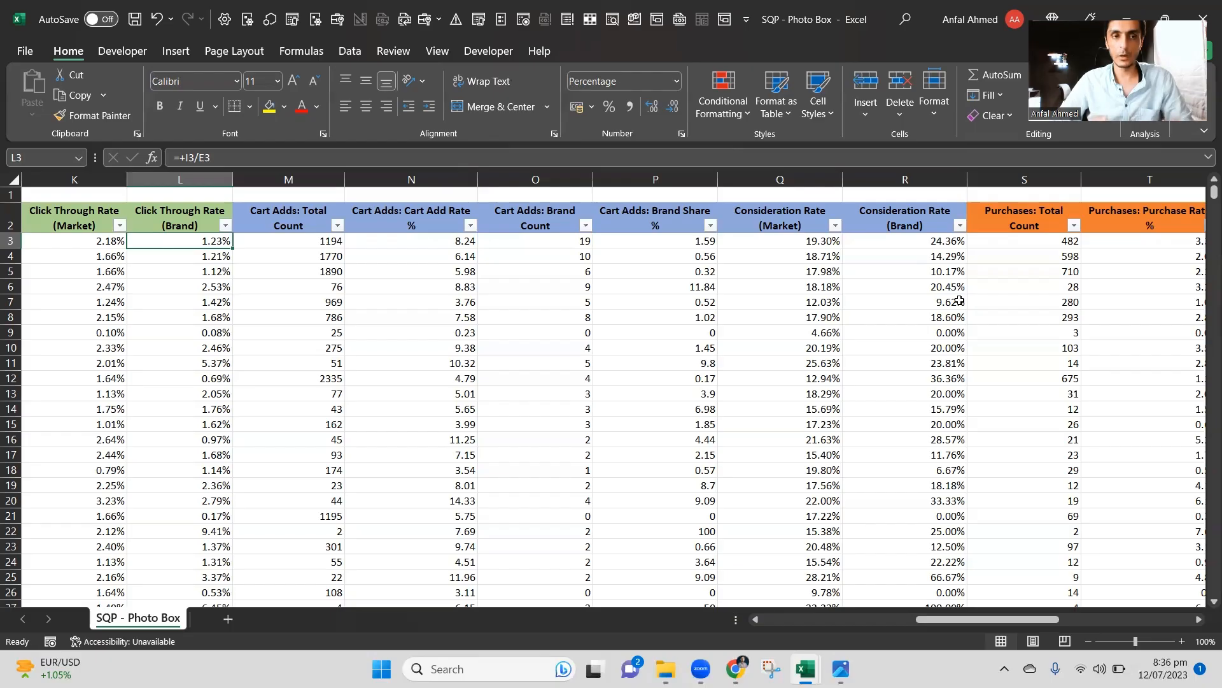
{"action": "scroll", "coordinate": [959, 299], "scroll_direction": "left", "scroll_amount": 2}
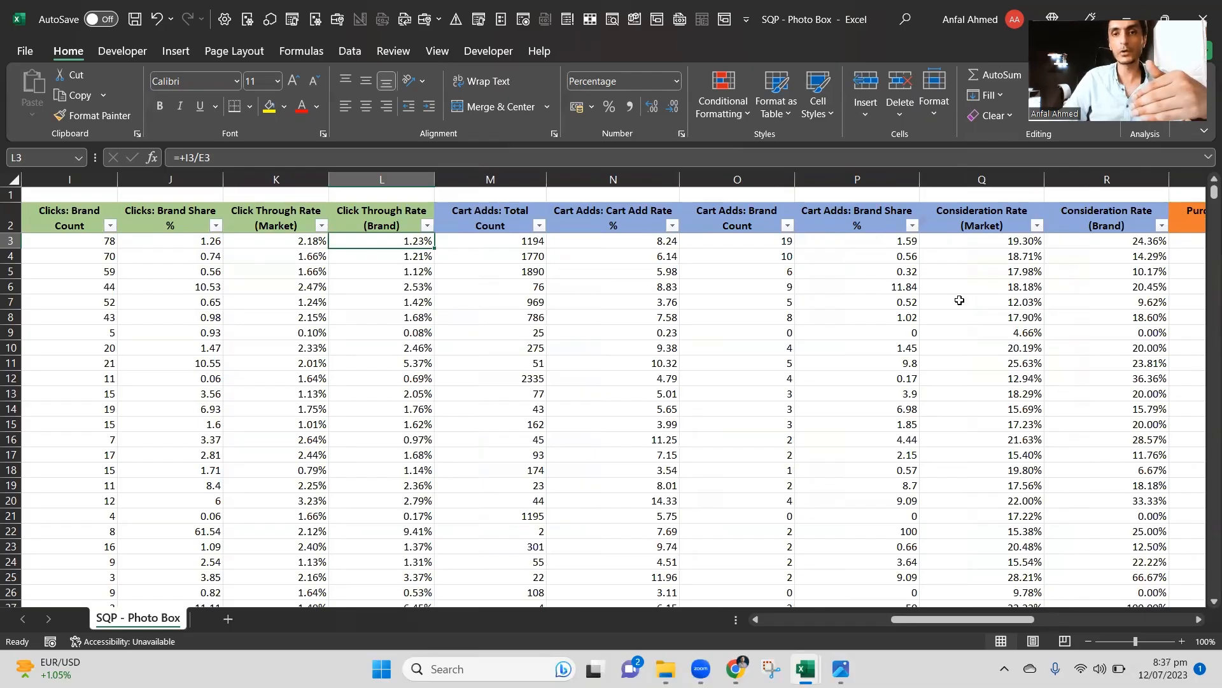
Compare the market and brand Consideration Rate values for the first search query in row 3.
{"action": "key", "text": "Right"}
{"action": "key", "text": "Right"}
{"action": "key", "text": "Right"}
{"action": "key", "text": "Right"}
{"action": "key", "text": "Right"}
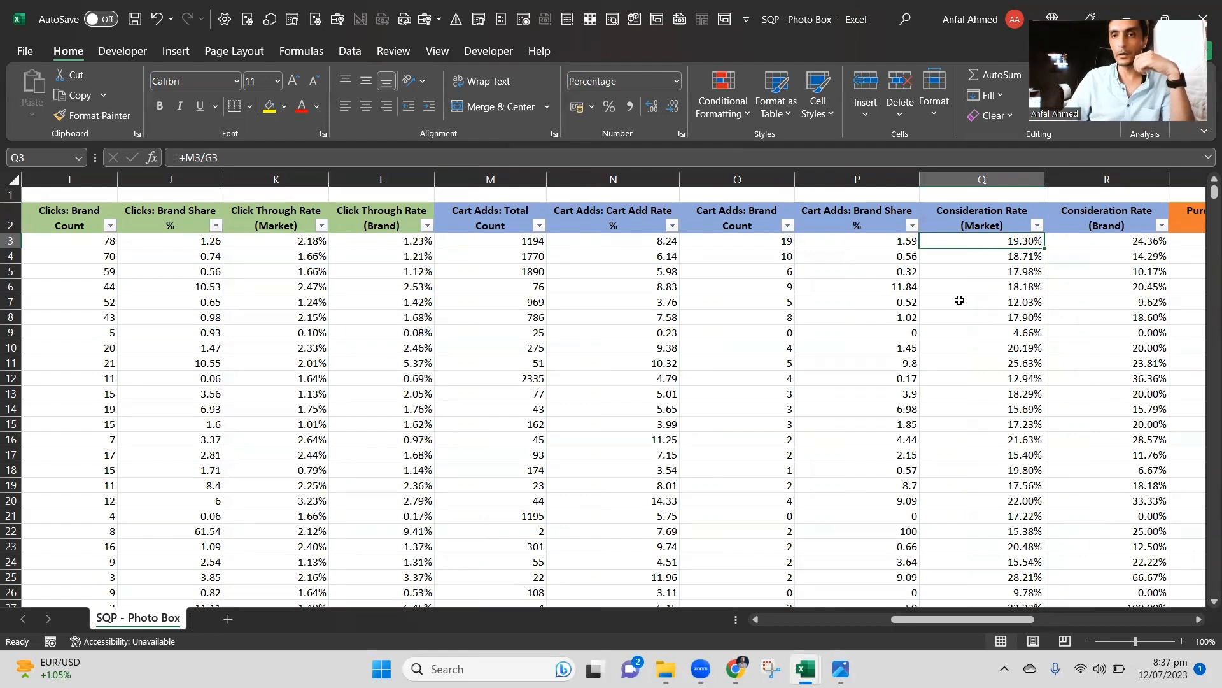
{"action": "scroll", "coordinate": [959, 299], "scroll_direction": "right", "scroll_amount": 3}
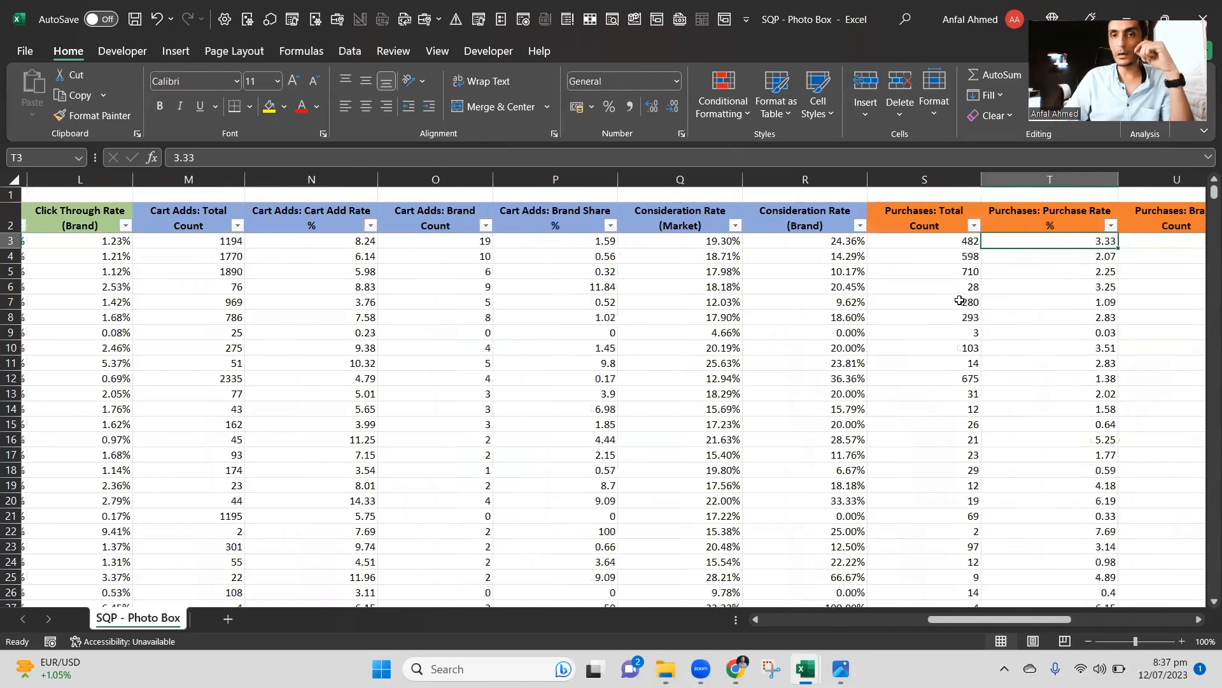
{"action": "key", "text": "Right"}
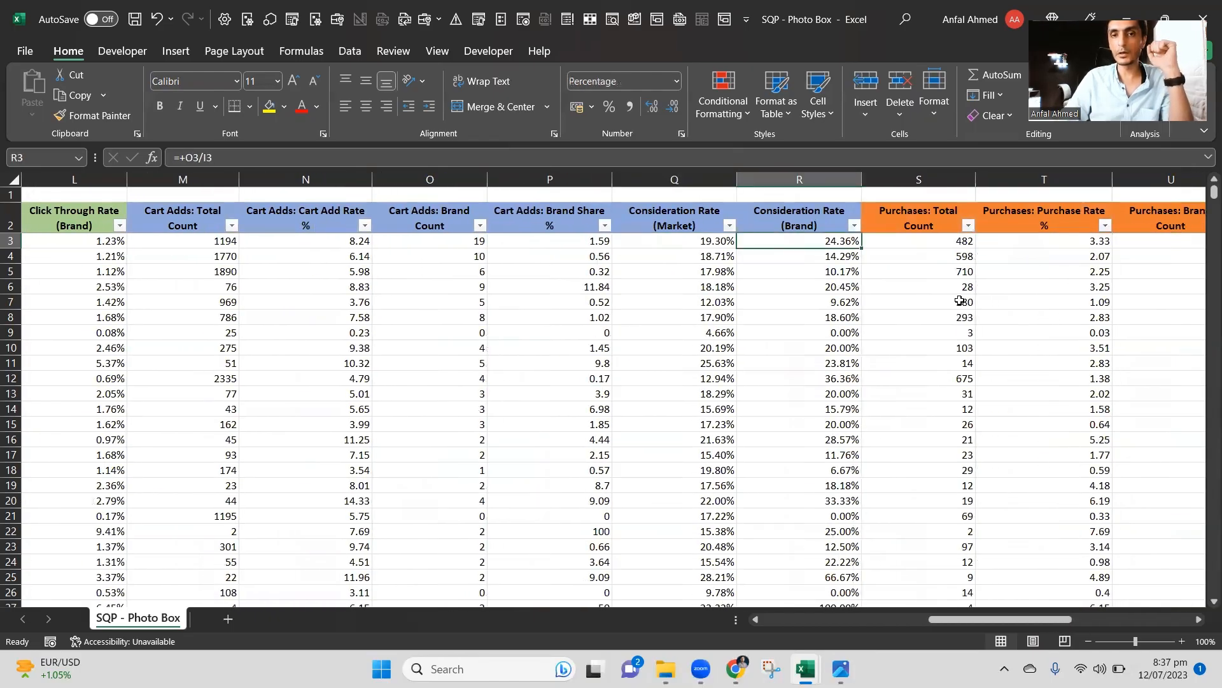
{"action": "key", "text": "Left"}
{"action": "key", "text": "Right"}
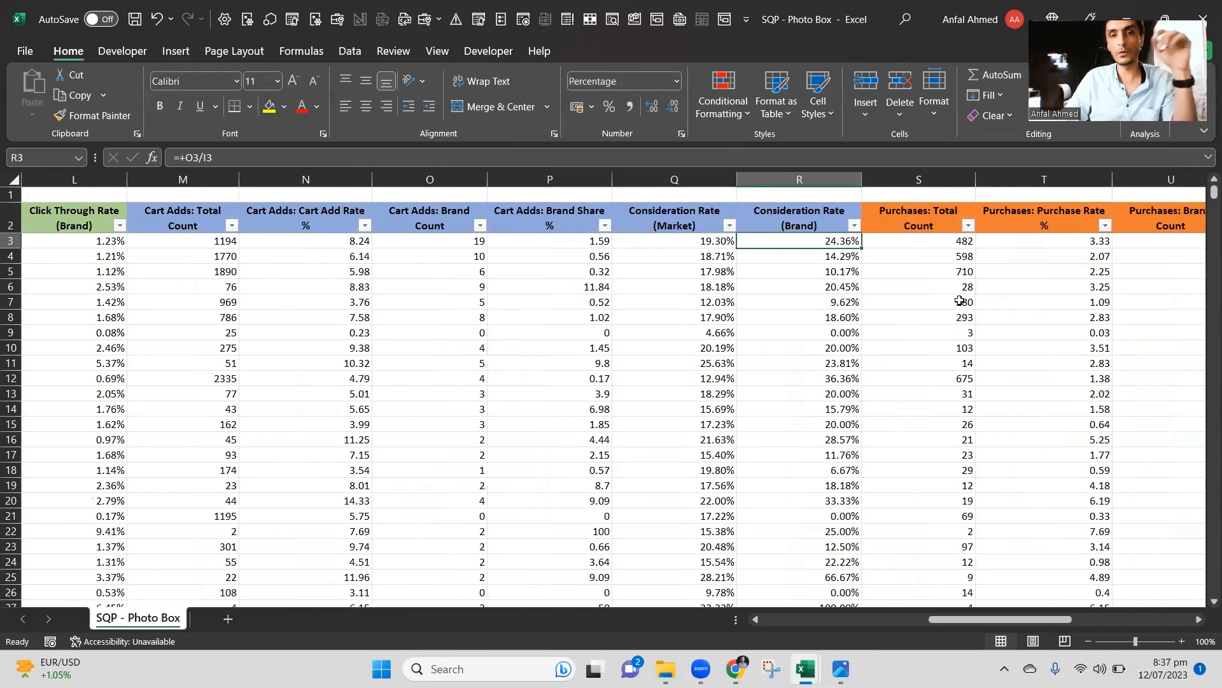
{"action": "key", "text": "Left"}
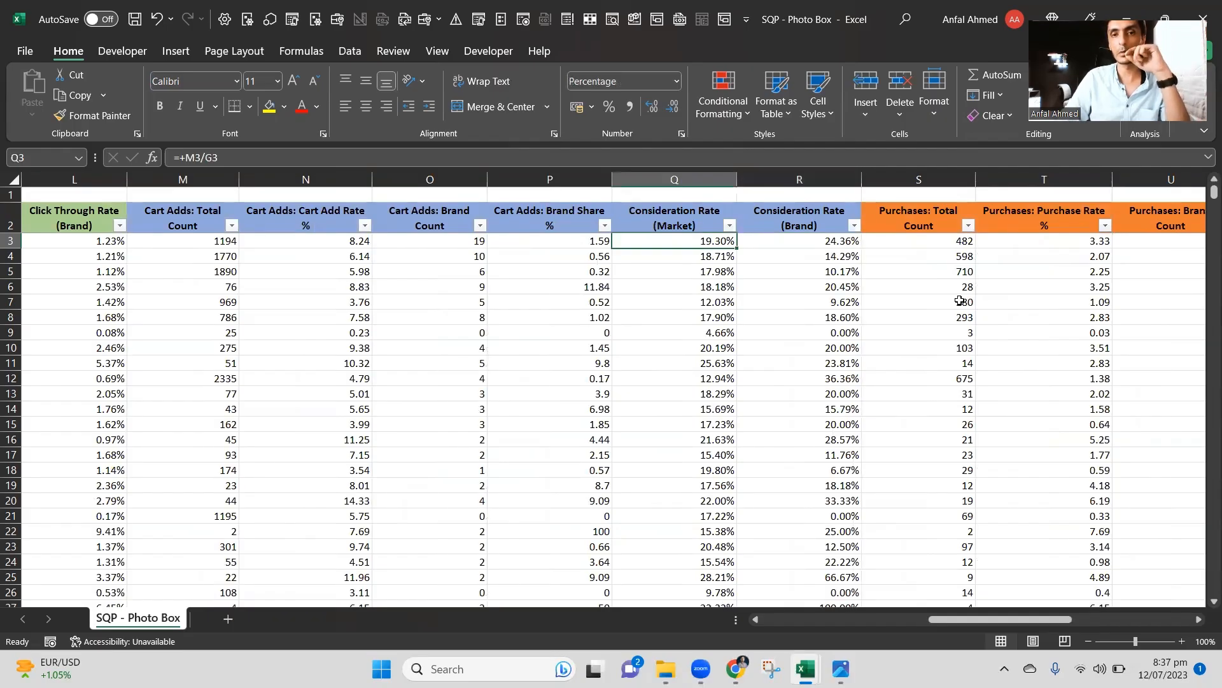
{"action": "key", "text": "Right"}
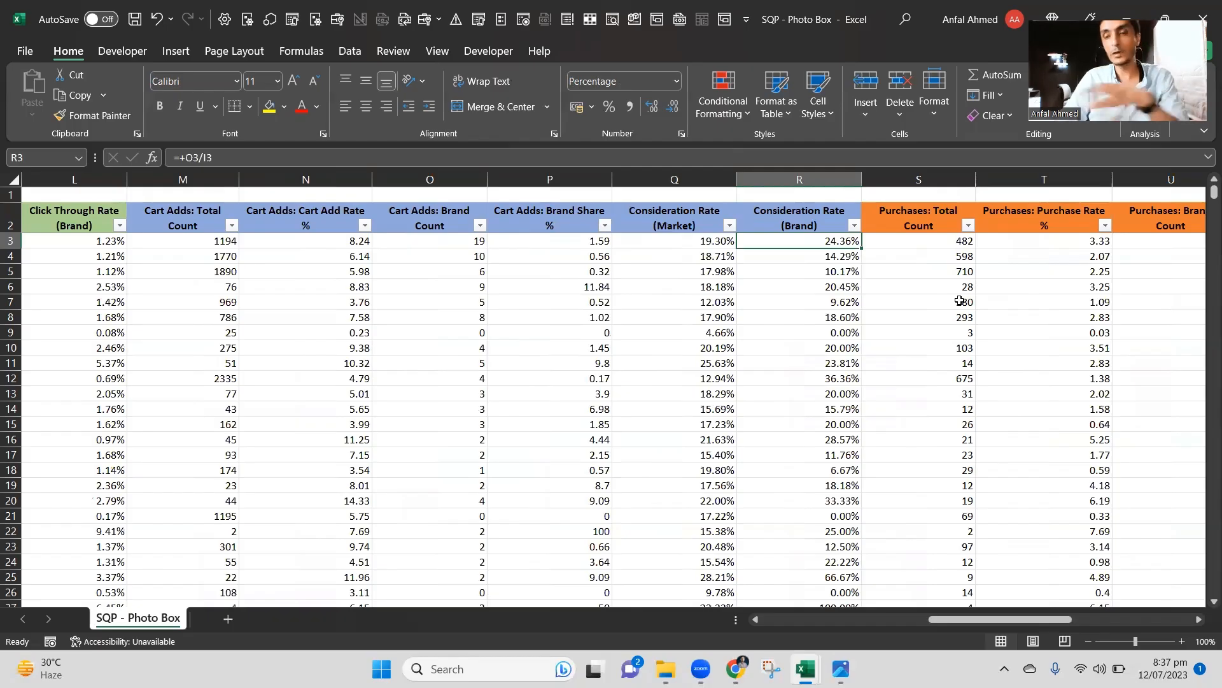
Examine the Purchases columns, including the brand count, against the consideration rates in row 3.
{"action": "key", "text": "Right"}
{"action": "key", "text": "Right"}
{"action": "key", "text": "Right"}
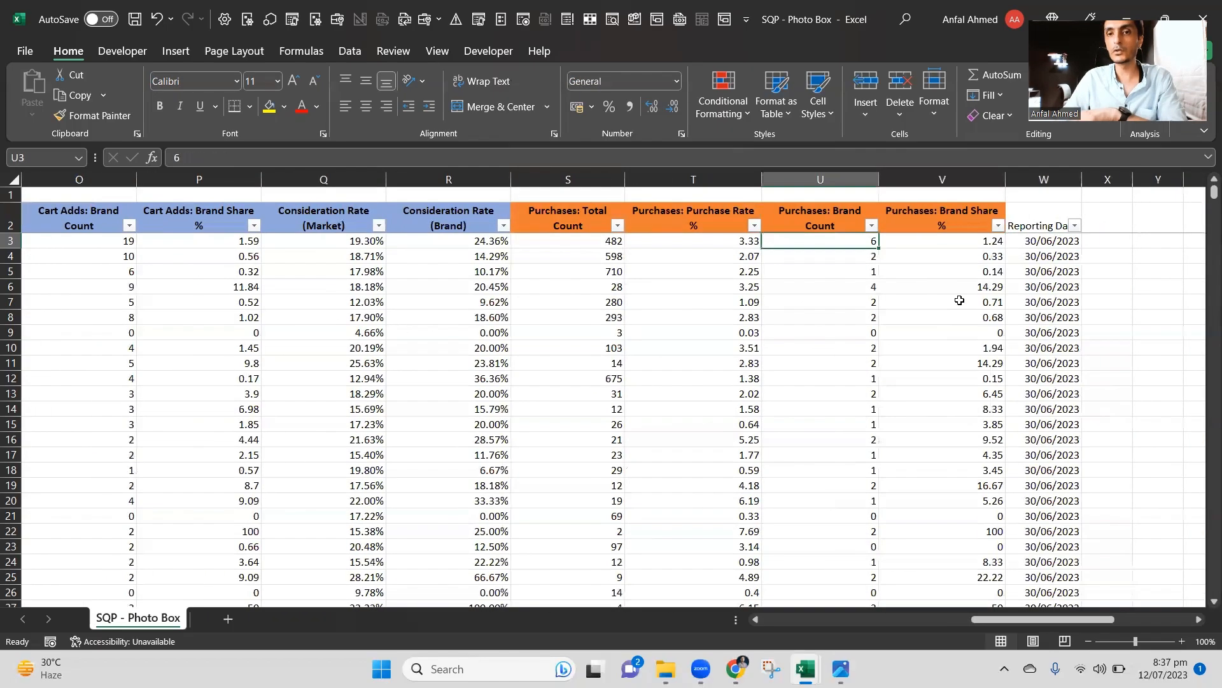
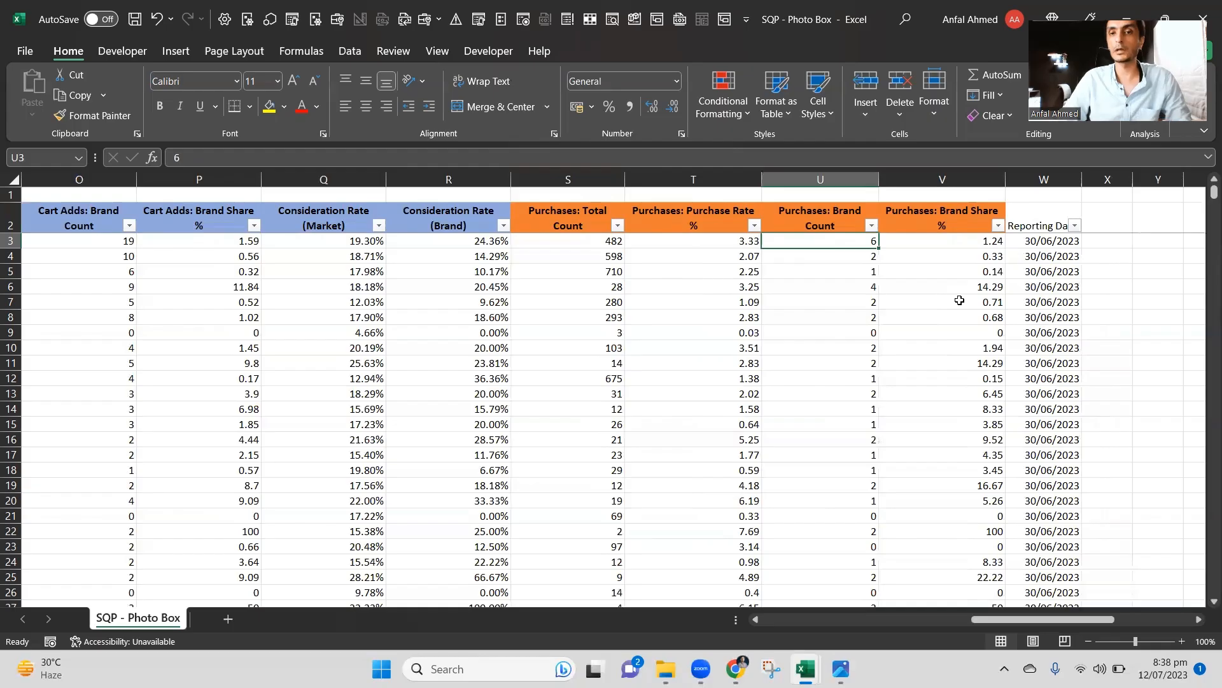
{"action": "key", "text": "Up"}
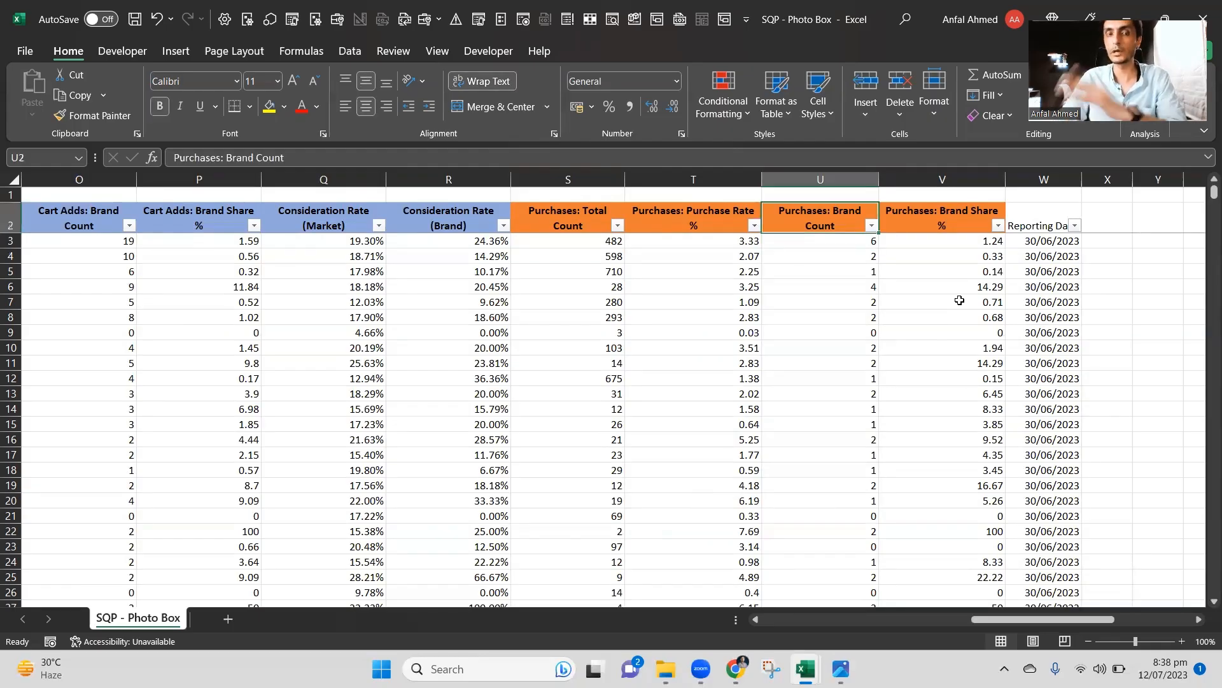
{"action": "key", "text": "Down"}
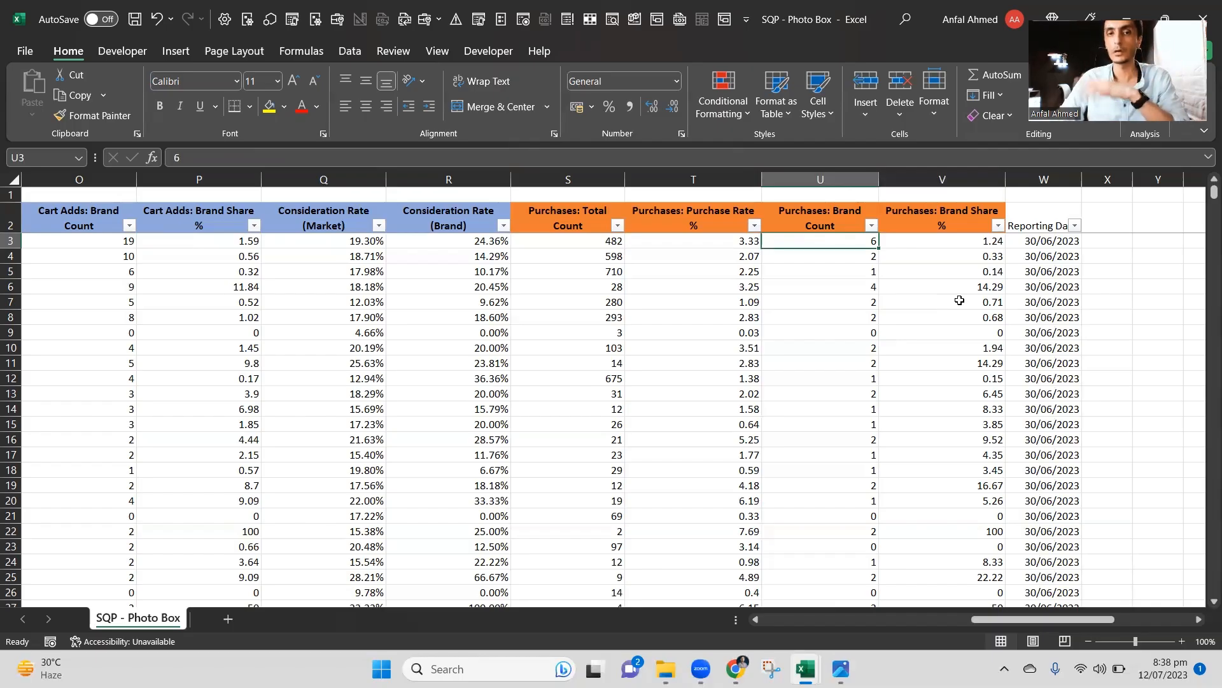
{"action": "key", "text": "Left"}
{"action": "key", "text": "Left"}
{"action": "key", "text": "Left"}
{"action": "key", "text": "Left"}
{"action": "key", "text": "Left"}
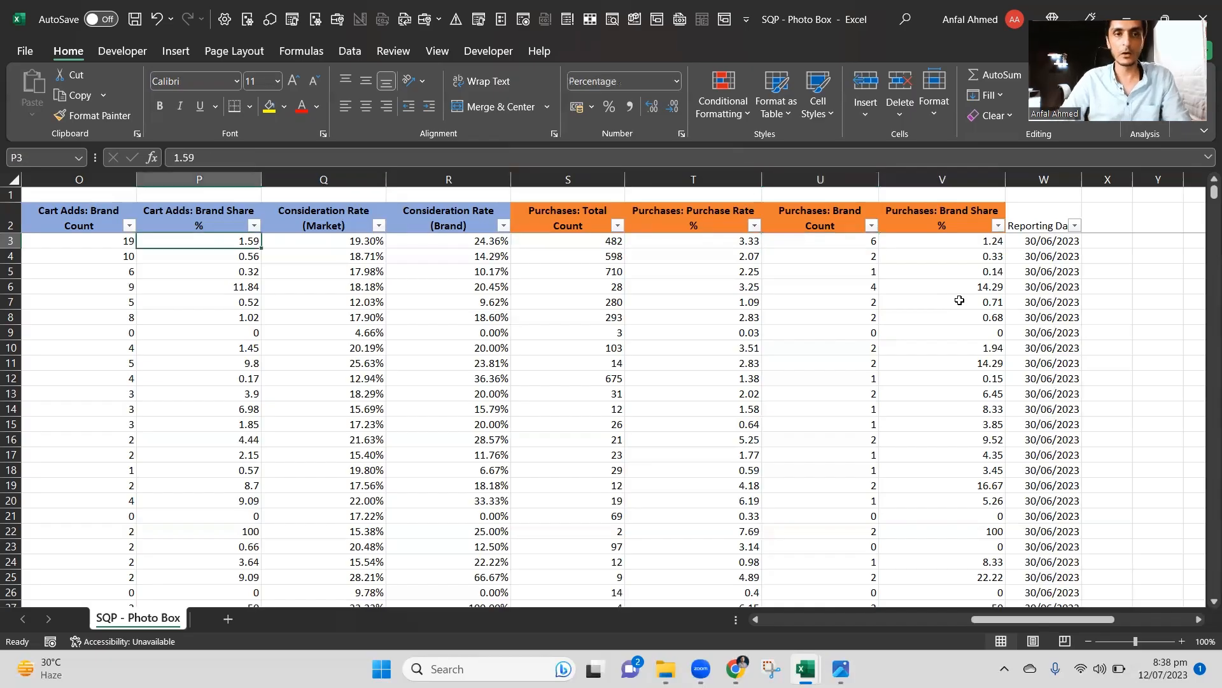
{"action": "key", "text": "Right"}
{"action": "key", "text": "Right"}
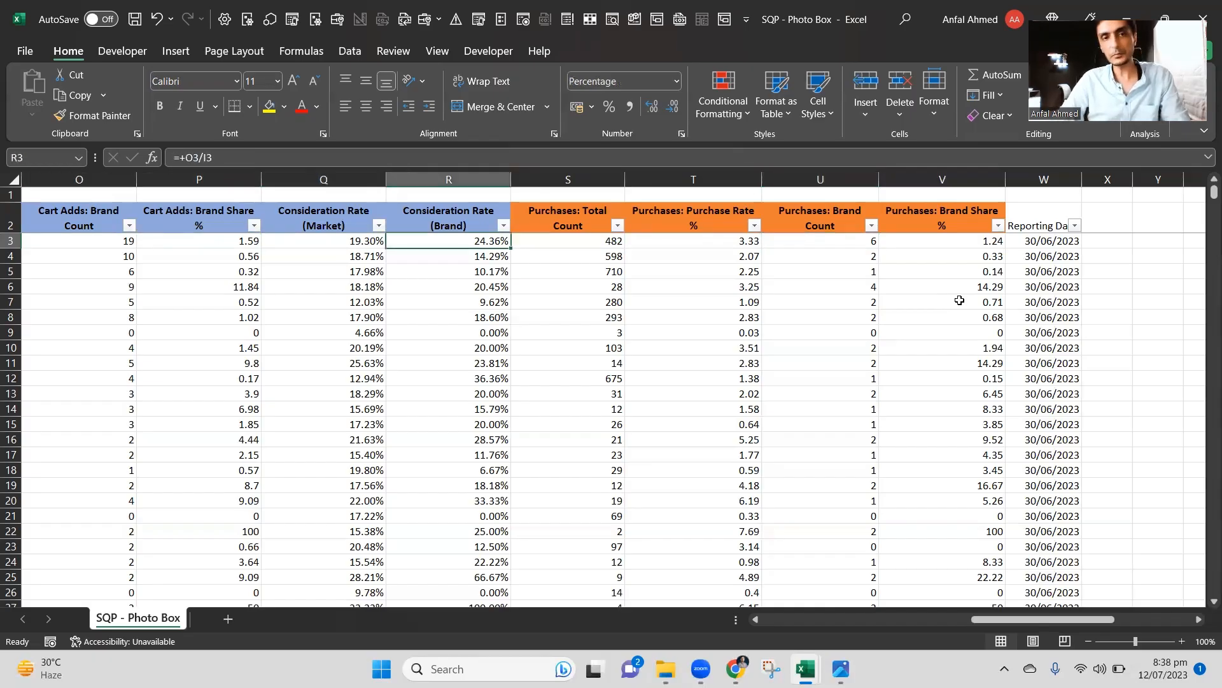
{"action": "key", "text": "Right"}
{"action": "key", "text": "Right"}
{"action": "key", "text": "Right"}
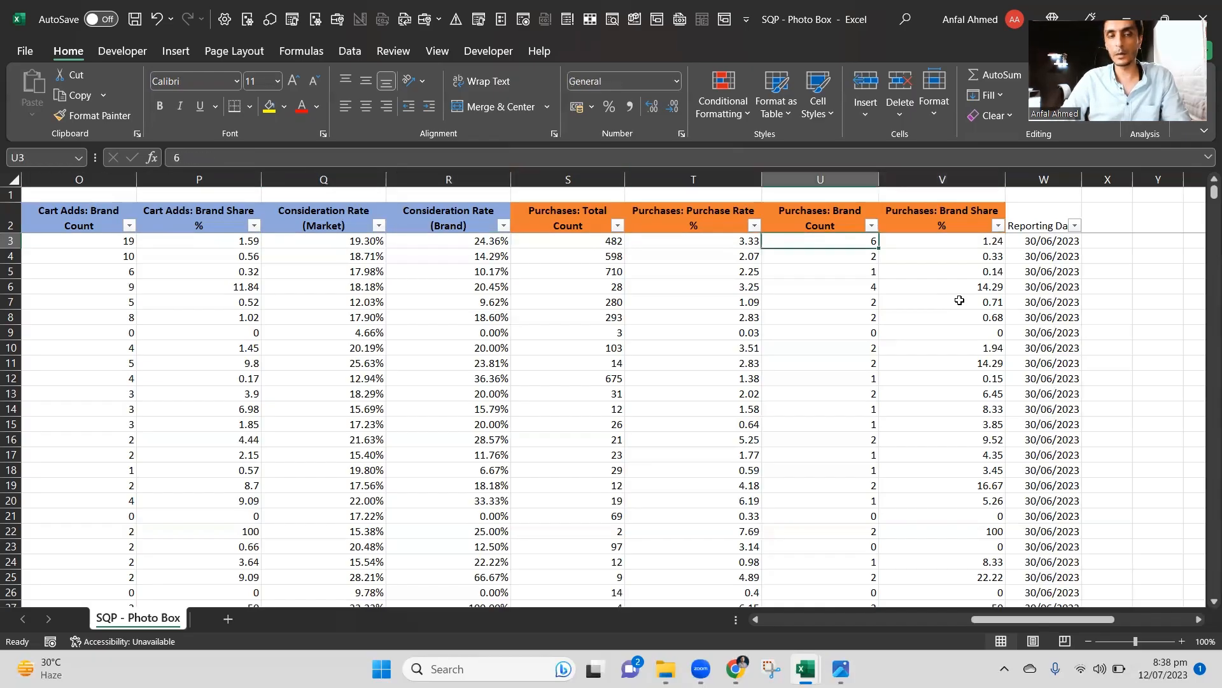
Insert two blank columns between Purchases: Brand Share % and Reporting Date.
{"action": "key", "text": "Right"}
{"action": "key", "text": "Right"}
{"action": "key", "text": "Left"}
{"action": "key", "text": "Left"}
{"action": "key", "text": "Right"}
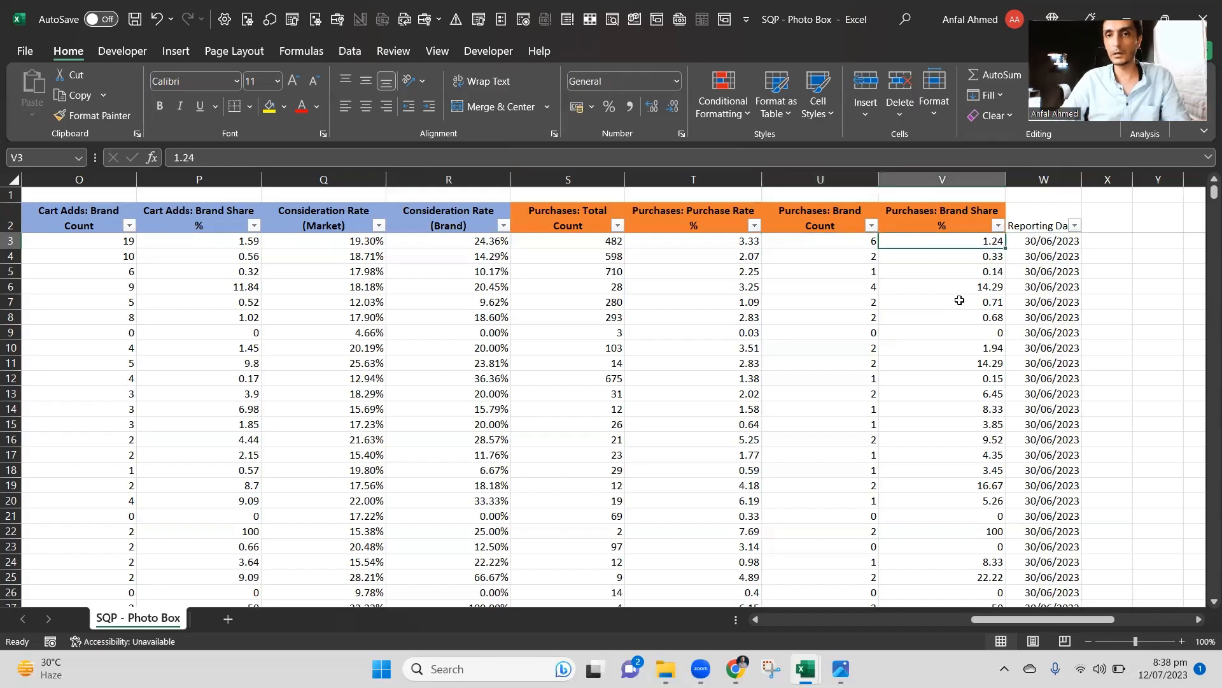
{"action": "key", "text": "Right"}
{"action": "key", "text": "Up"}
{"action": "key", "text": "ctrl+space"}
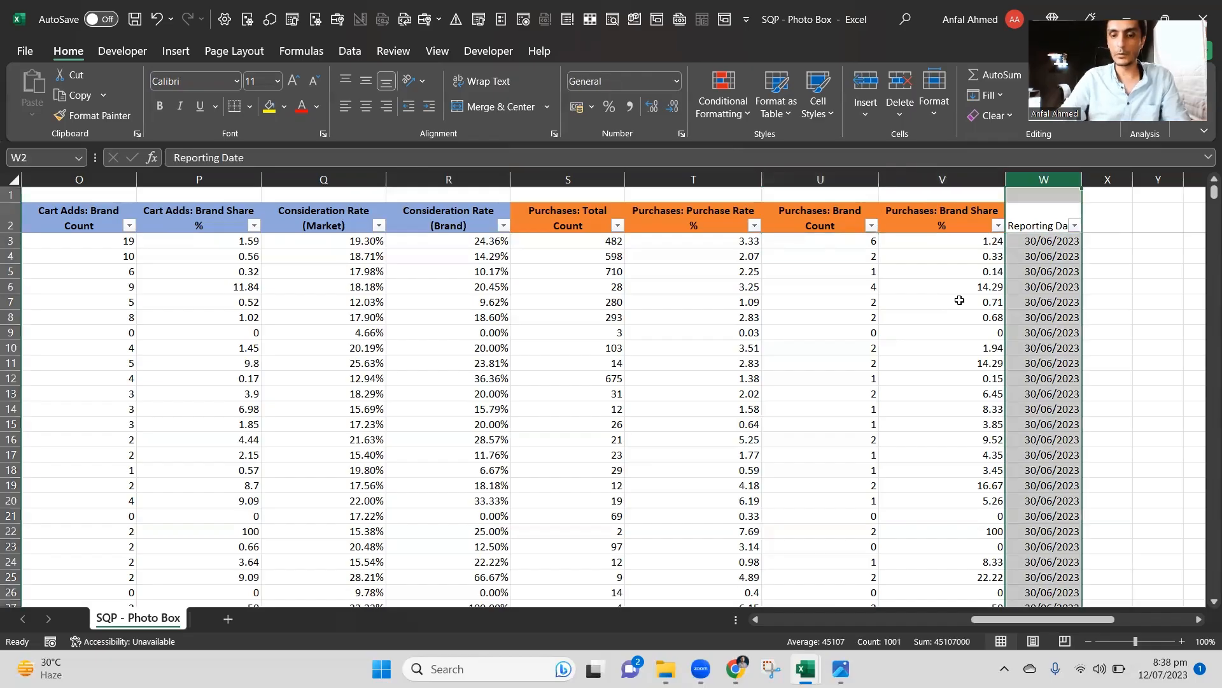
{"action": "key", "text": "ctrl+shift+plus"}
{"action": "key", "text": "ctrl+shift+plus"}
{"action": "key", "text": "Down"}
{"action": "key", "text": "Right"}
{"action": "key", "text": "Right"}
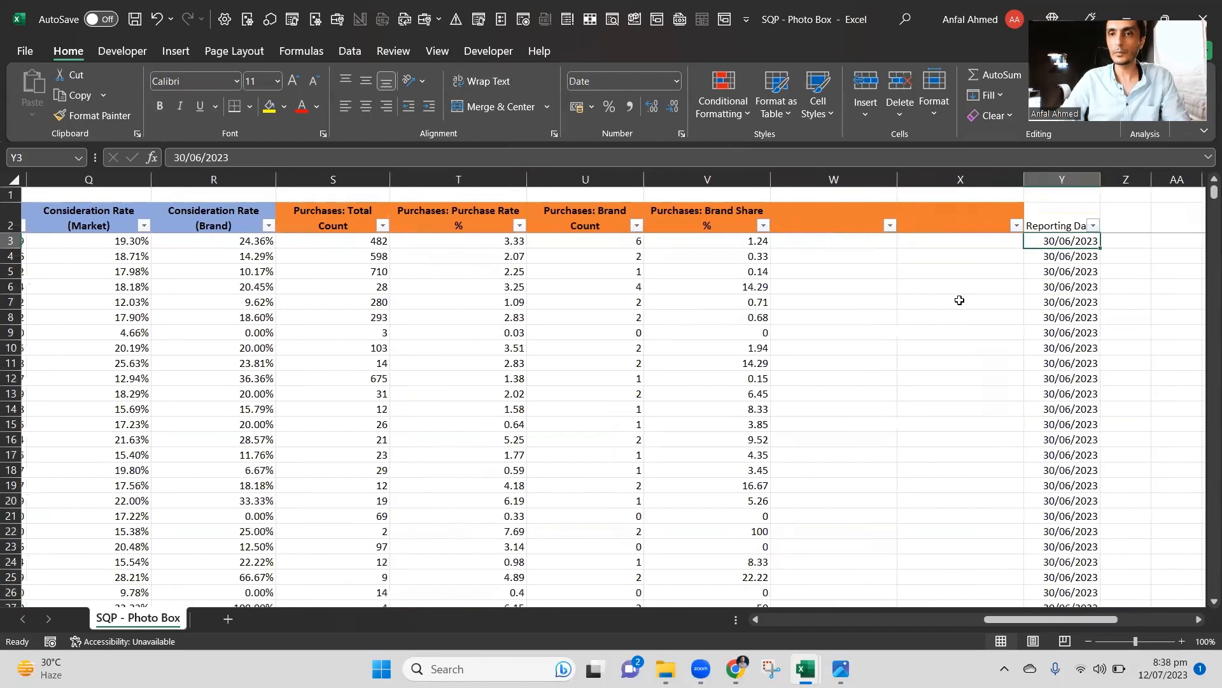
Enter the header Conversion Rate (Market) in W2, the first new column.
{"action": "key", "text": "Left"}
{"action": "key", "text": "Left"}
{"action": "key", "text": "Up"}
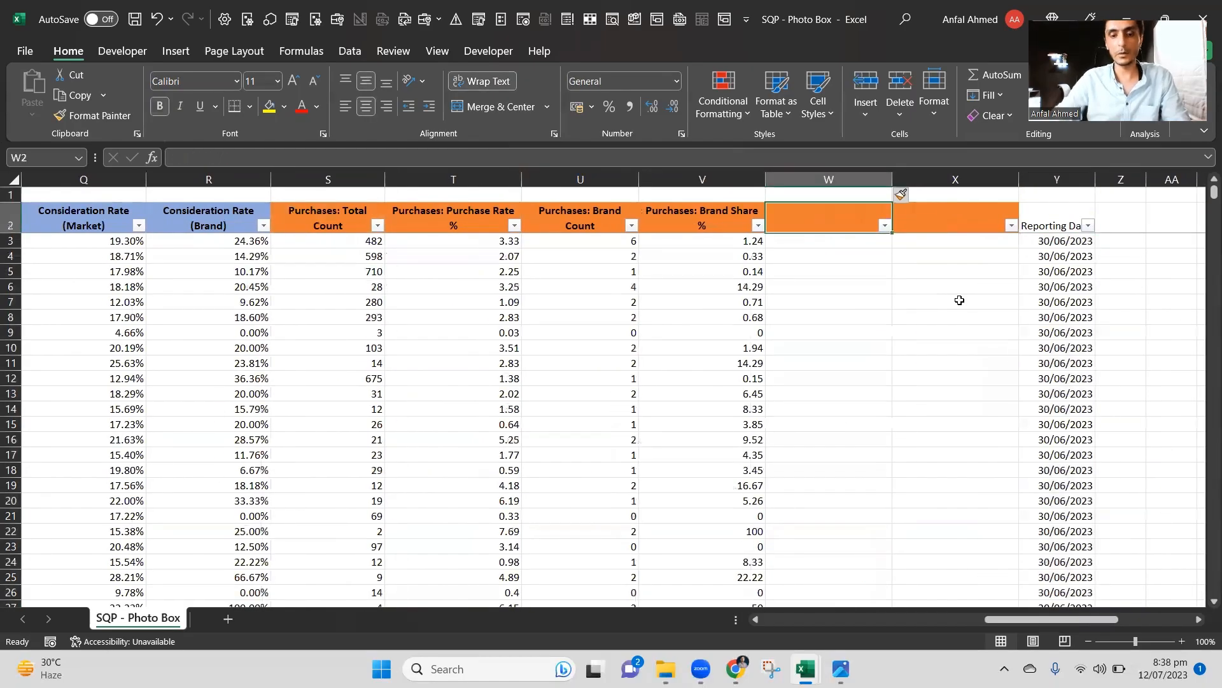
{"action": "type", "text": "Conversio"}
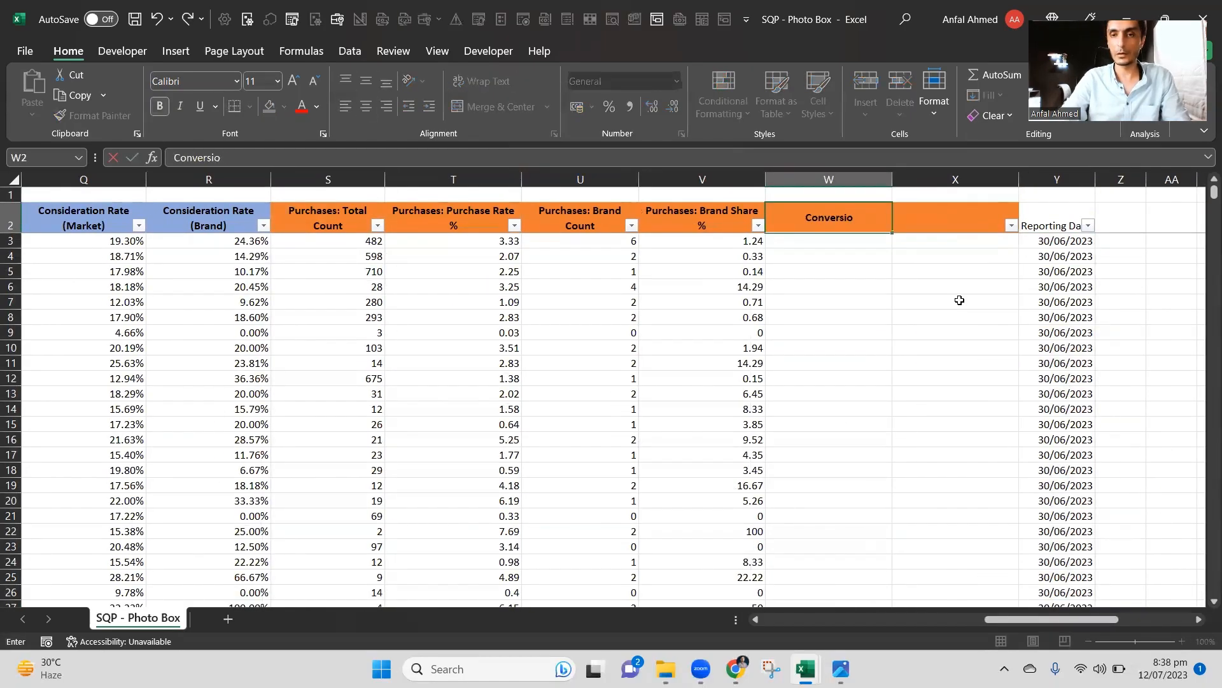
{"action": "type", "text": "n"}
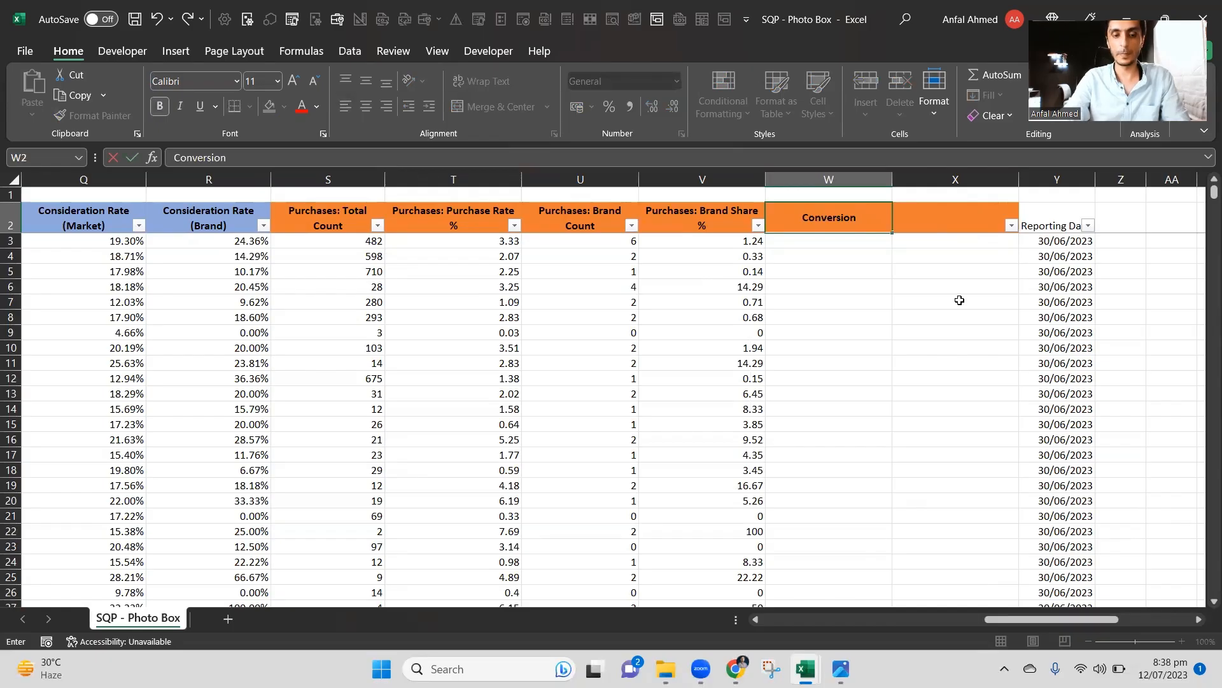
{"action": "type", "text": " Rate (M"}
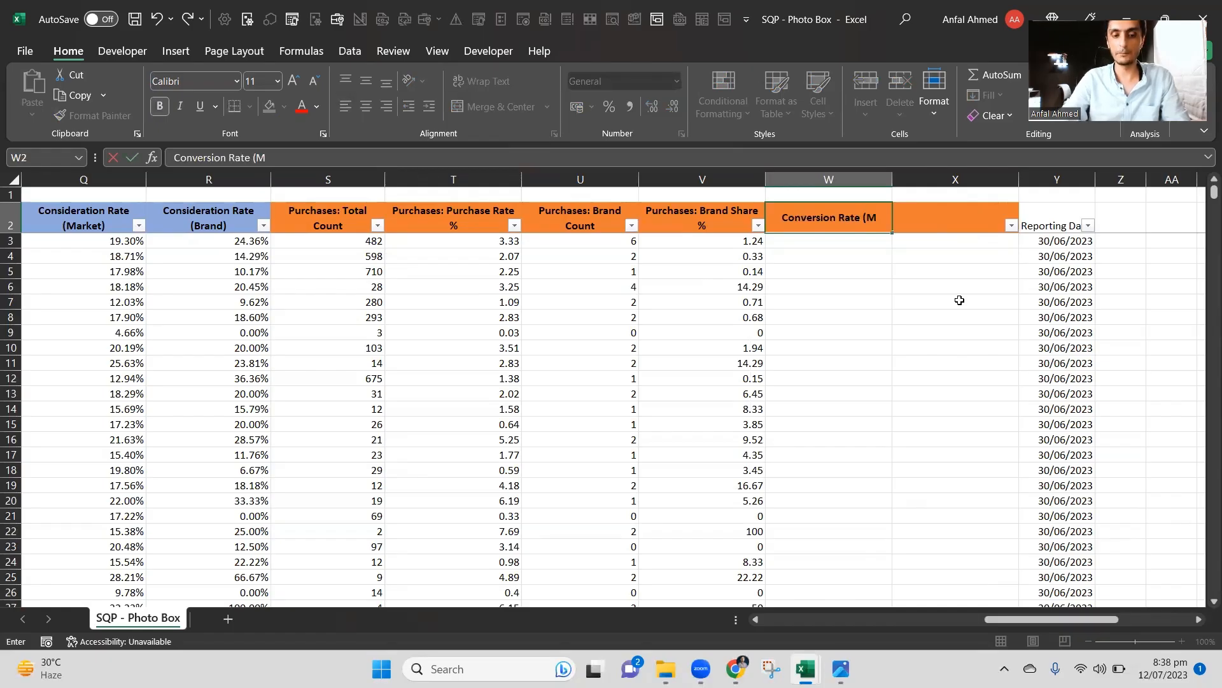
{"action": "type", "text": "arket)"}
{"action": "key", "text": "Return"}
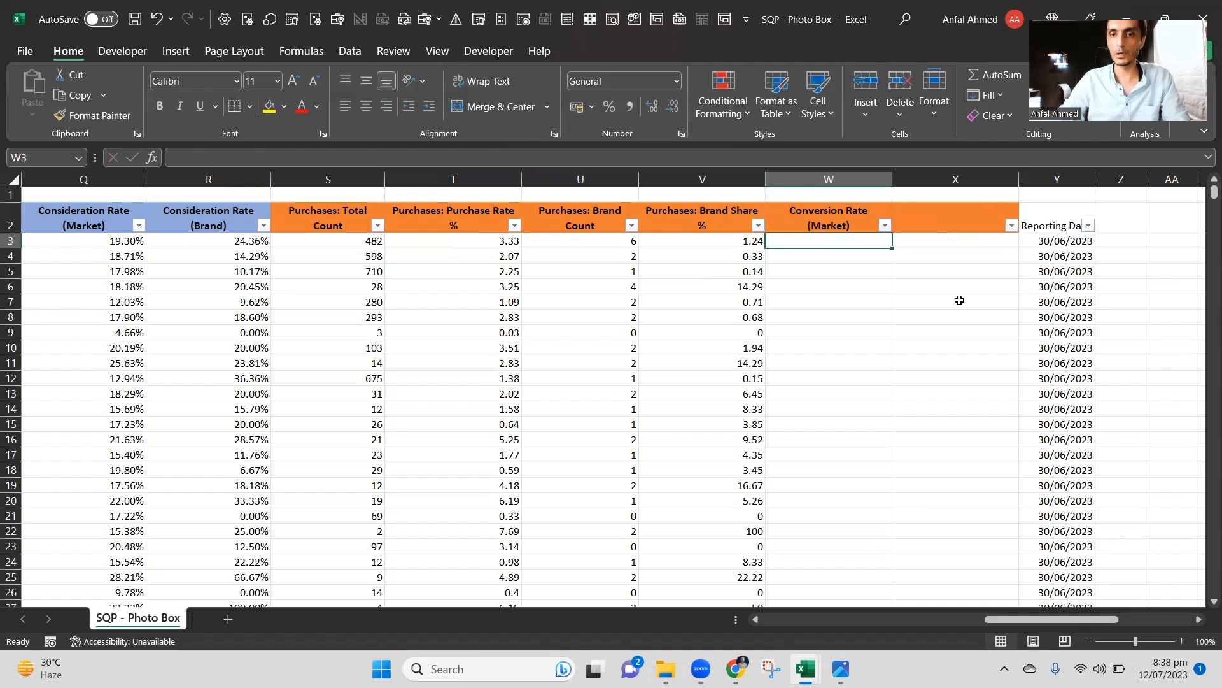
Enter the formula +S3/G3 in W3 to divide total purchases by total clicks for the market conversion rate.
{"action": "type", "text": "+"}
{"action": "key", "text": "Left"}
{"action": "key", "text": "Left"}
{"action": "key", "text": "Left"}
{"action": "key", "text": "Left"}
{"action": "key", "text": "Right"}
{"action": "key", "text": "Right"}
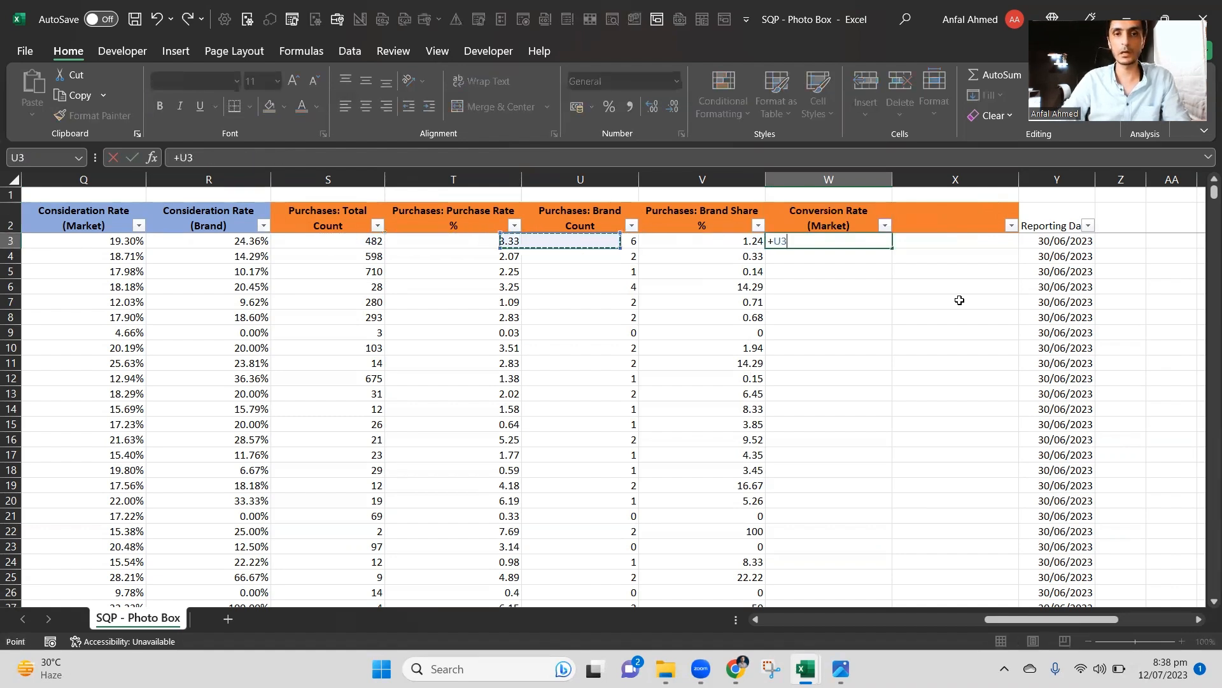
{"action": "key", "text": "Right"}
{"action": "key", "text": "Left"}
{"action": "key", "text": "Left"}
{"action": "key", "text": "Left"}
{"action": "type", "text": "/"}
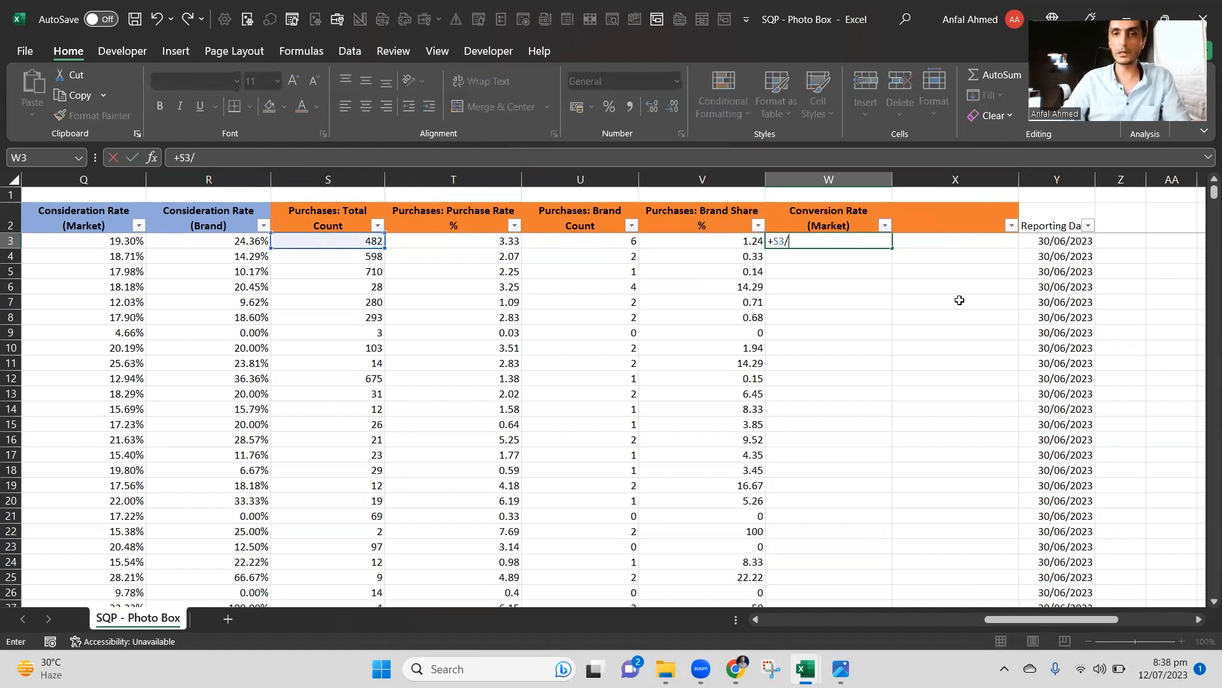
{"action": "key", "text": "Left"}
{"action": "key", "text": "Left"}
{"action": "key", "text": "Left"}
{"action": "key", "text": "Left"}
{"action": "key", "text": "Left"}
{"action": "key", "text": "Left"}
{"action": "key", "text": "Left"}
{"action": "key", "text": "Left"}
{"action": "key", "text": "Left"}
{"action": "key", "text": "Left"}
{"action": "key", "text": "Left"}
{"action": "key", "text": "Left"}
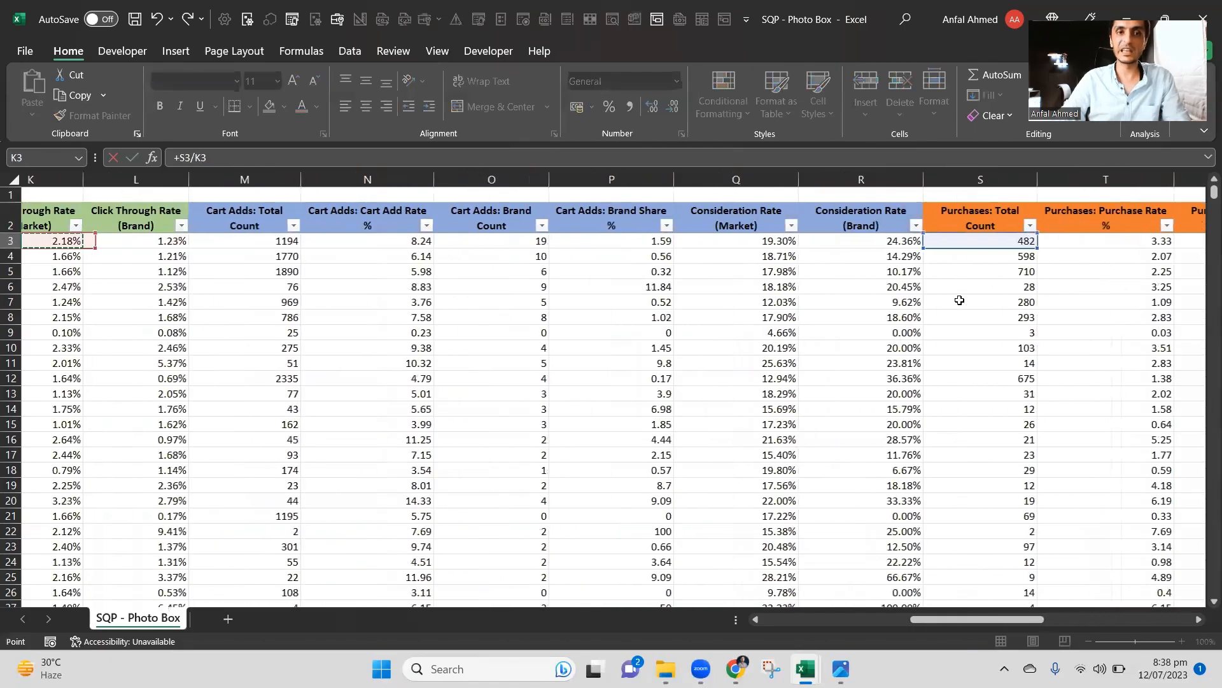
{"action": "key", "text": "Left"}
{"action": "key", "text": "Left"}
{"action": "key", "text": "Left"}
{"action": "key", "text": "Left"}
{"action": "key", "text": "Left"}
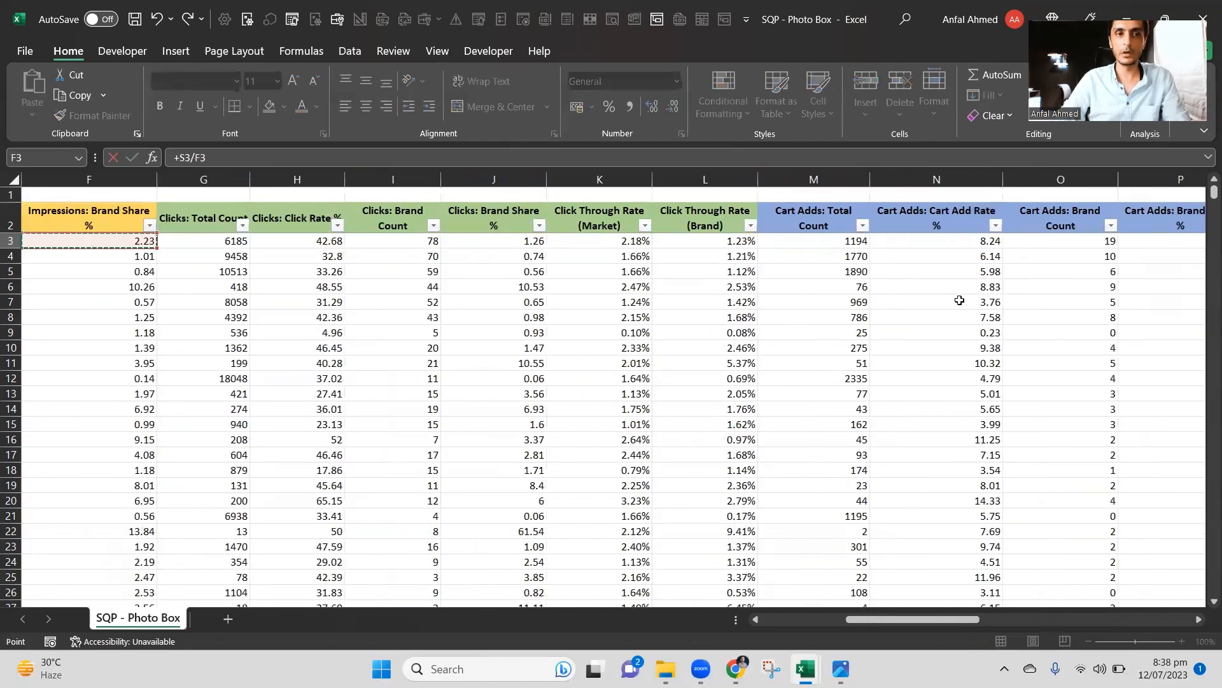
{"action": "key", "text": "Right"}
{"action": "key", "text": "Right"}
{"action": "key", "text": "Right"}
{"action": "key", "text": "Left"}
{"action": "key", "text": "Left"}
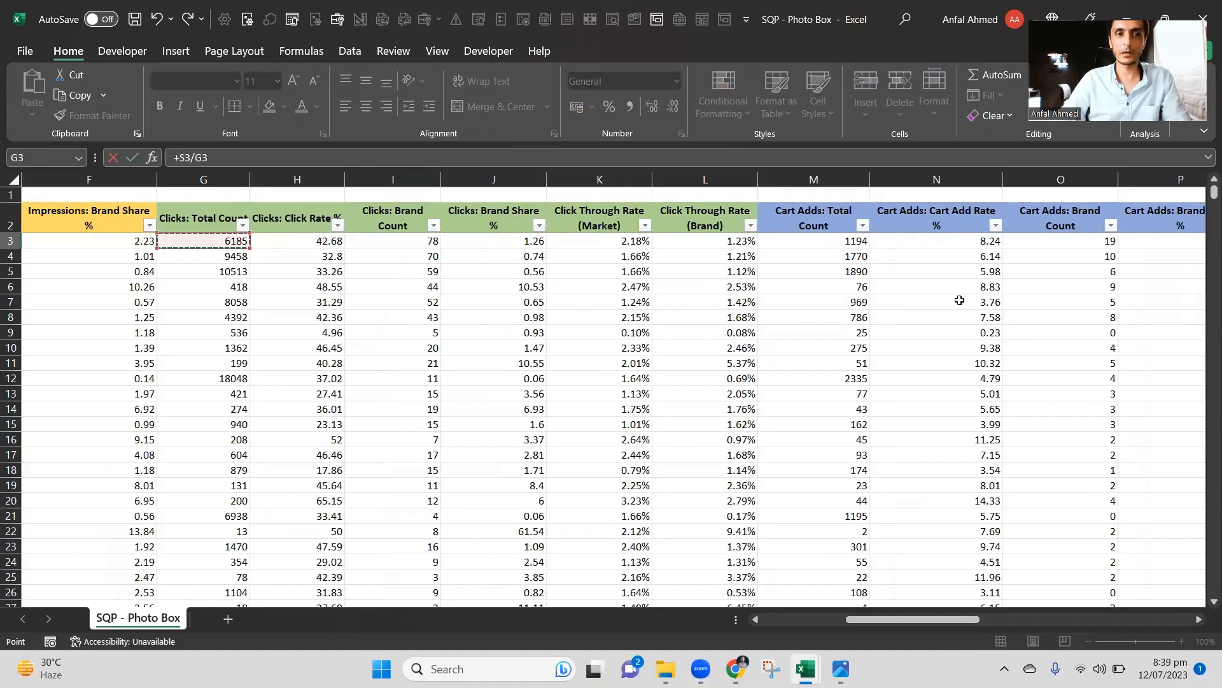
{"action": "key", "text": "Return"}
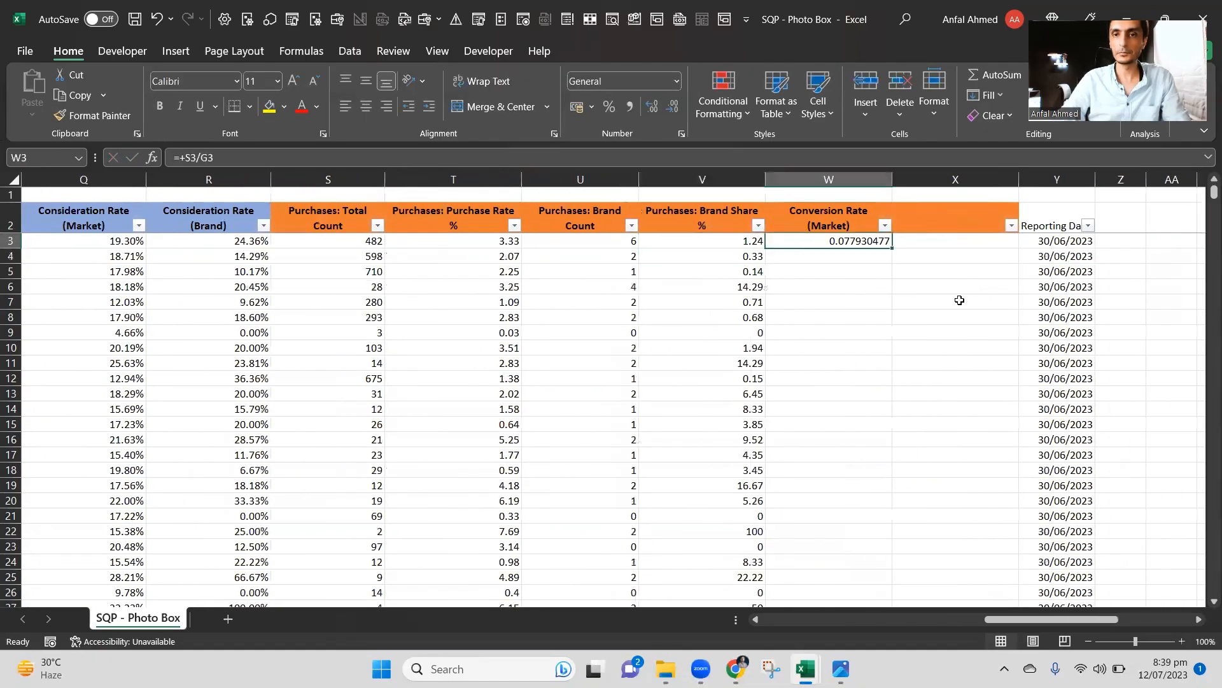
Format the market conversion rate in W3 as a percentage with one decimal place.
{"action": "key", "text": "alt+h"}
{"action": "key", "text": "p"}
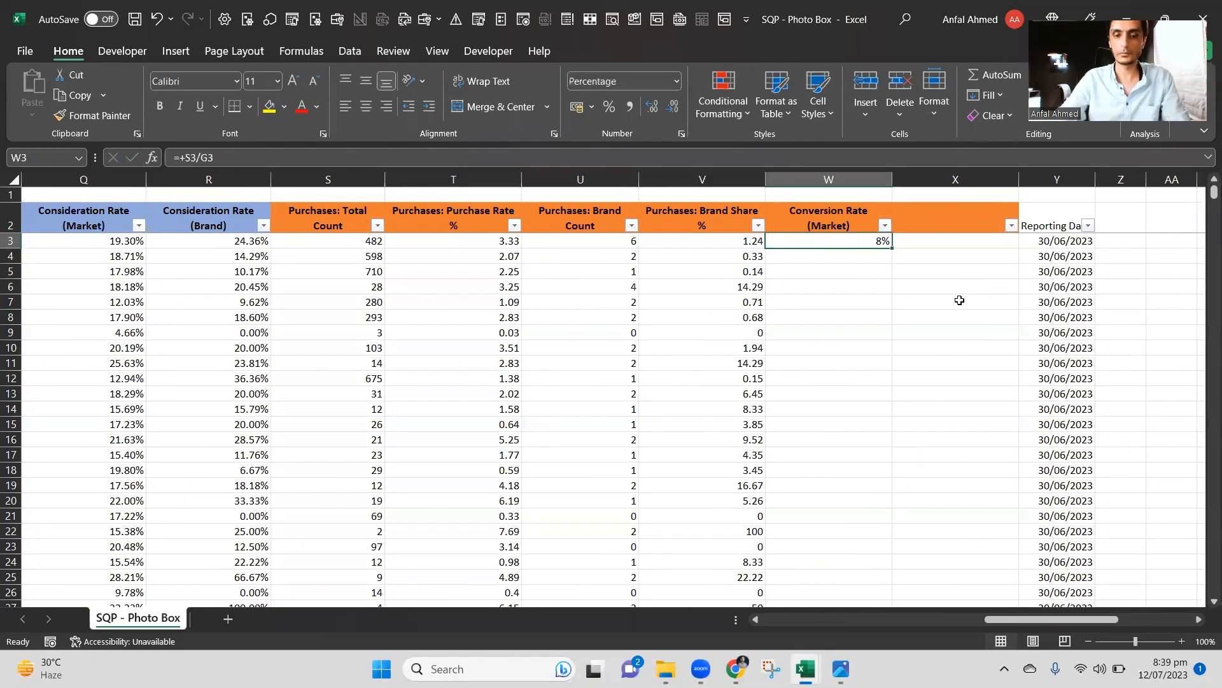
{"action": "key", "text": "alt+h"}
{"action": "key", "text": "0"}
Copy the market conversion rate header from W2 into X2 and change it to Conversion Rate (Brand).
{"action": "key", "text": "Up"}
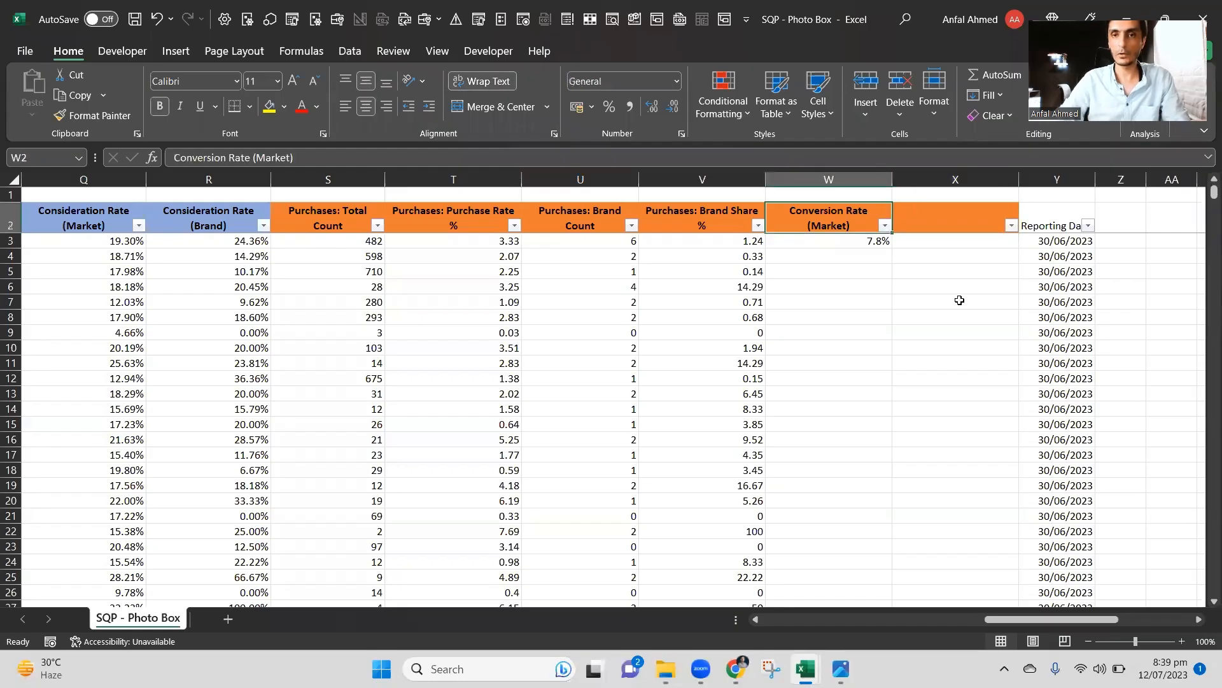
{"action": "key", "text": "ctrl+c"}
{"action": "key", "text": "Right"}
{"action": "key", "text": "ctrl+v"}
{"action": "key", "text": "F2"}
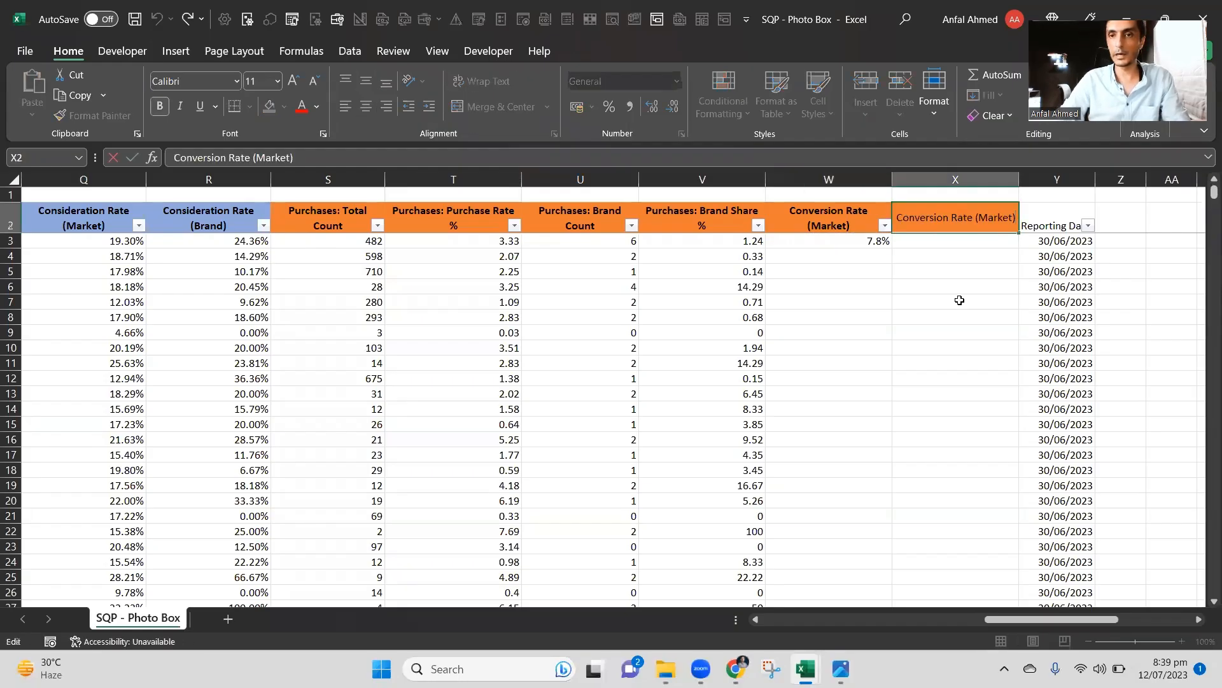
{"action": "key", "text": "ctrl+shift+Left"}
{"action": "type", "text": "BRand)"}
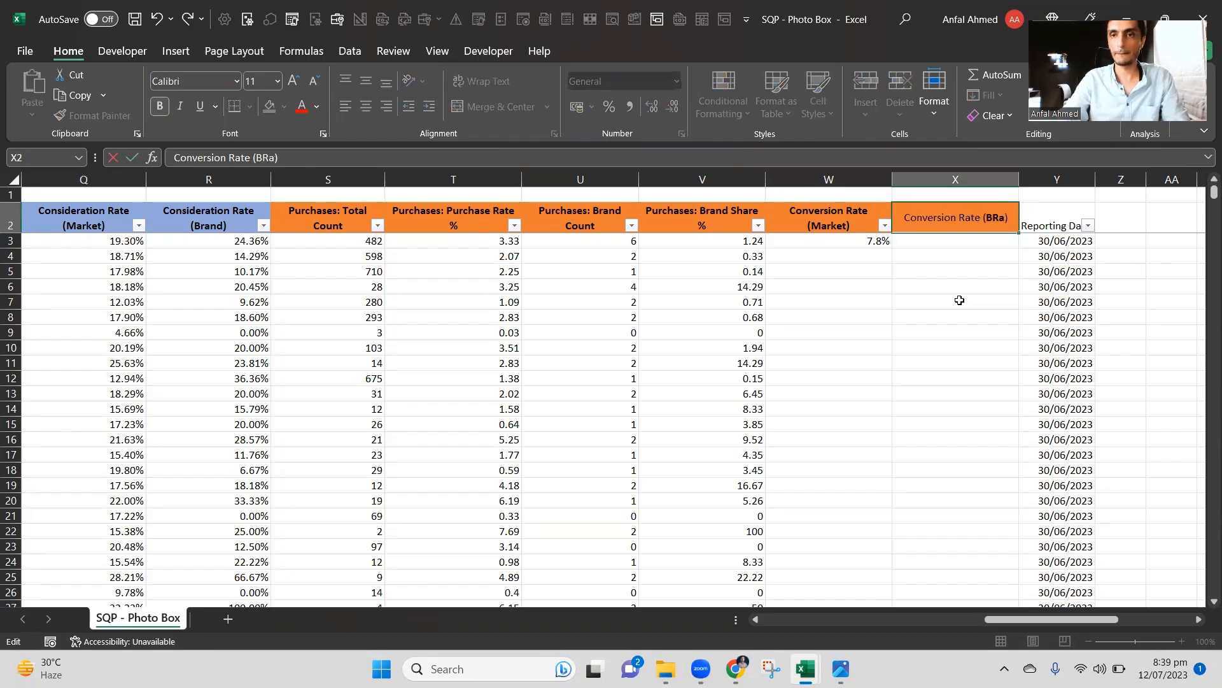
{"action": "key", "text": "Return"}
{"action": "key", "text": "Up"}
{"action": "key", "text": "F2"}
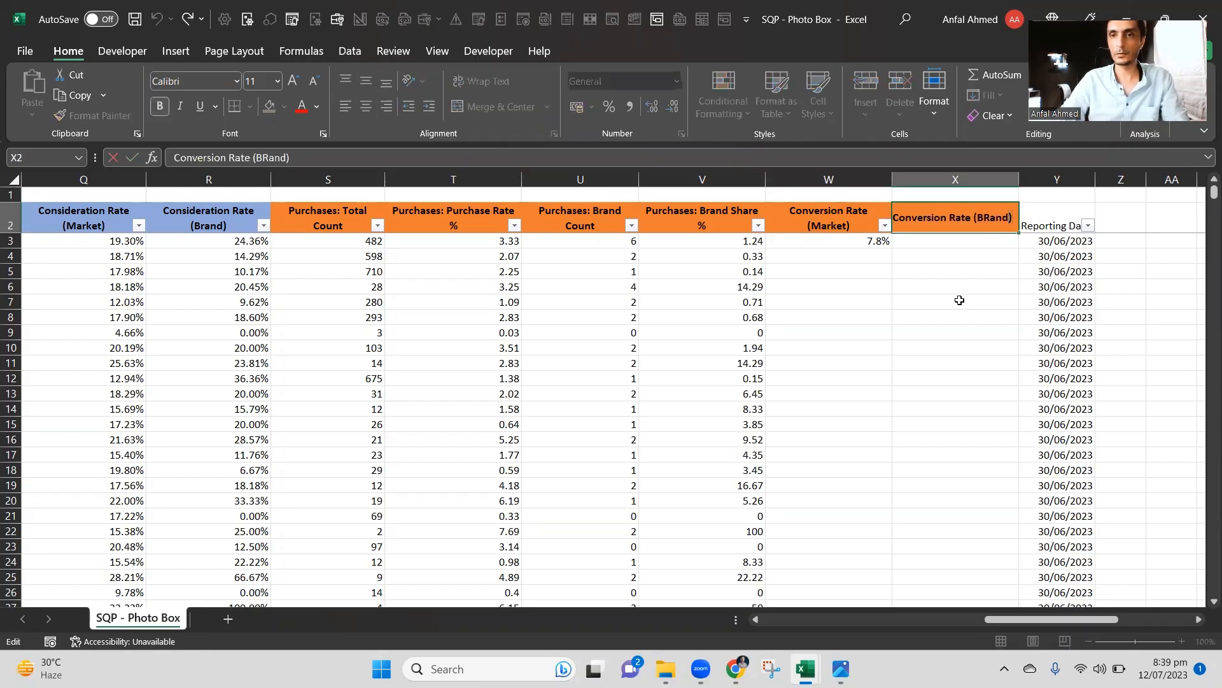
{"action": "key", "text": "Delete"}
{"action": "type", "text": "r"}
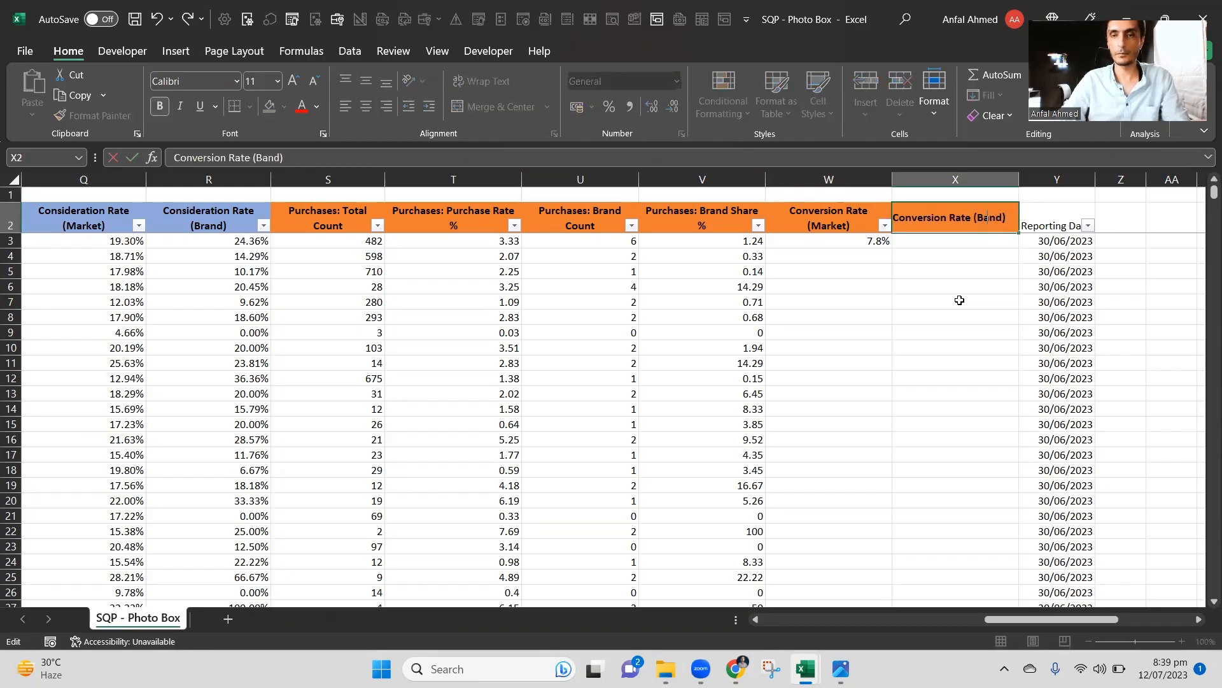
{"action": "key", "text": "Return"}
Enter the formula +U3/I3 in X3 to divide brand purchases by brand clicks for the brand conversion rate.
{"action": "type", "text": "+"}
{"action": "key", "text": "Left"}
{"action": "key", "text": "Left"}
{"action": "key", "text": "Left"}
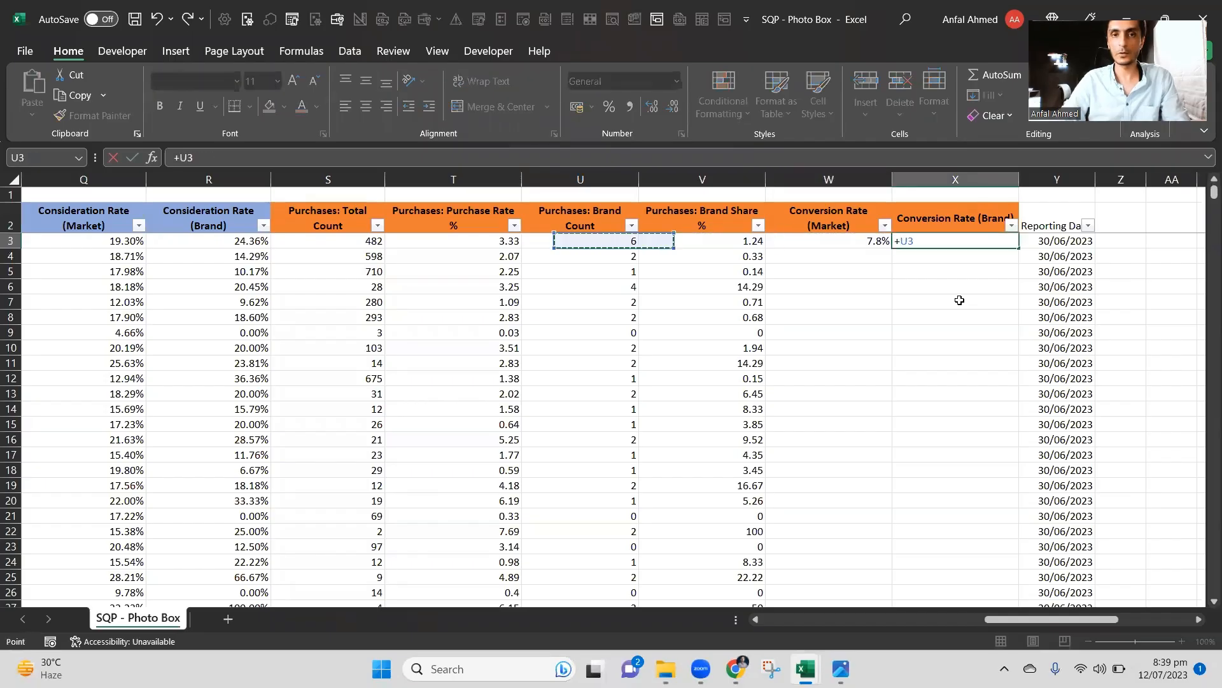
{"action": "type", "text": "/"}
{"action": "key", "text": "Left"}
{"action": "key", "text": "Left"}
{"action": "key", "text": "Left"}
{"action": "key", "text": "Left"}
{"action": "key", "text": "Left"}
{"action": "key", "text": "Left"}
{"action": "key", "text": "Left"}
{"action": "key", "text": "Left"}
{"action": "key", "text": "Left"}
{"action": "key", "text": "Left"}
{"action": "key", "text": "Left"}
{"action": "key", "text": "Left"}
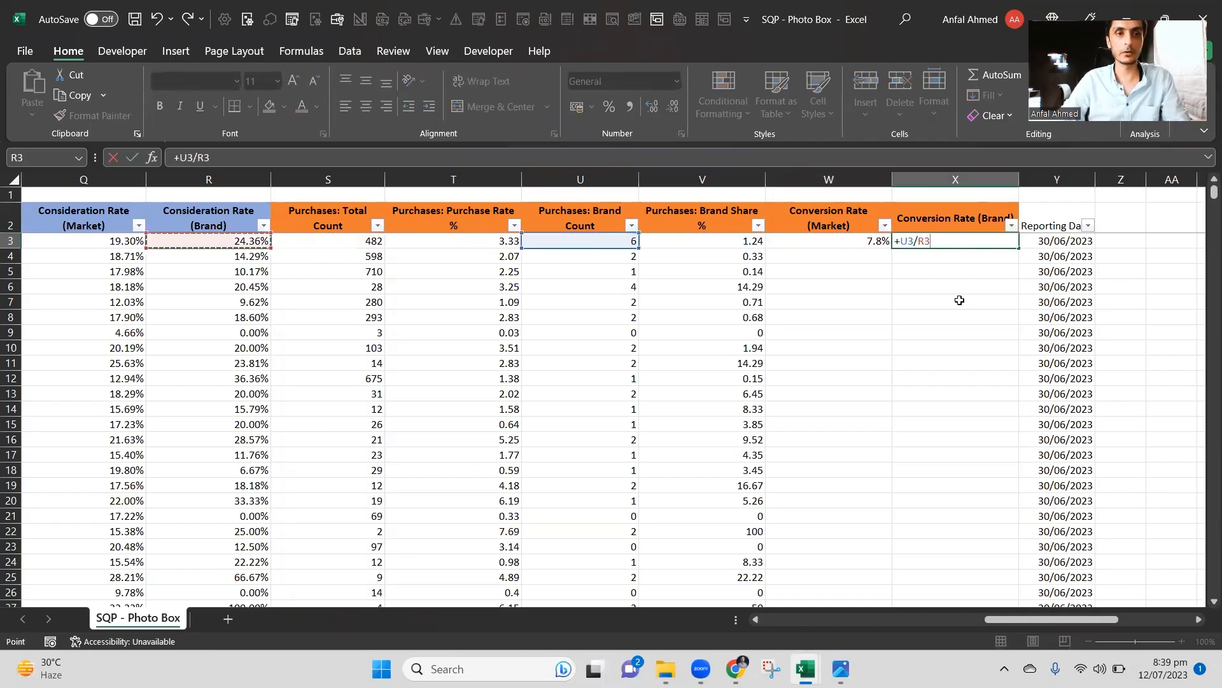
{"action": "key", "text": "Left"}
{"action": "key", "text": "Left"}
{"action": "key", "text": "Left"}
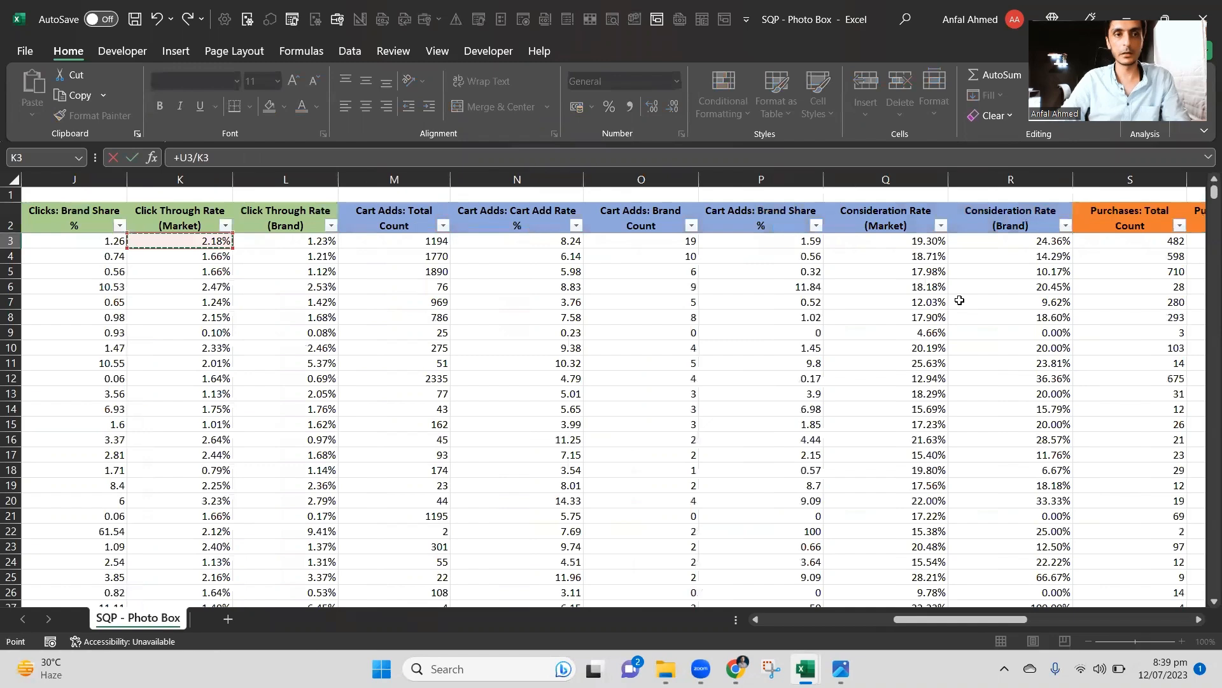
{"action": "key", "text": "Return"}
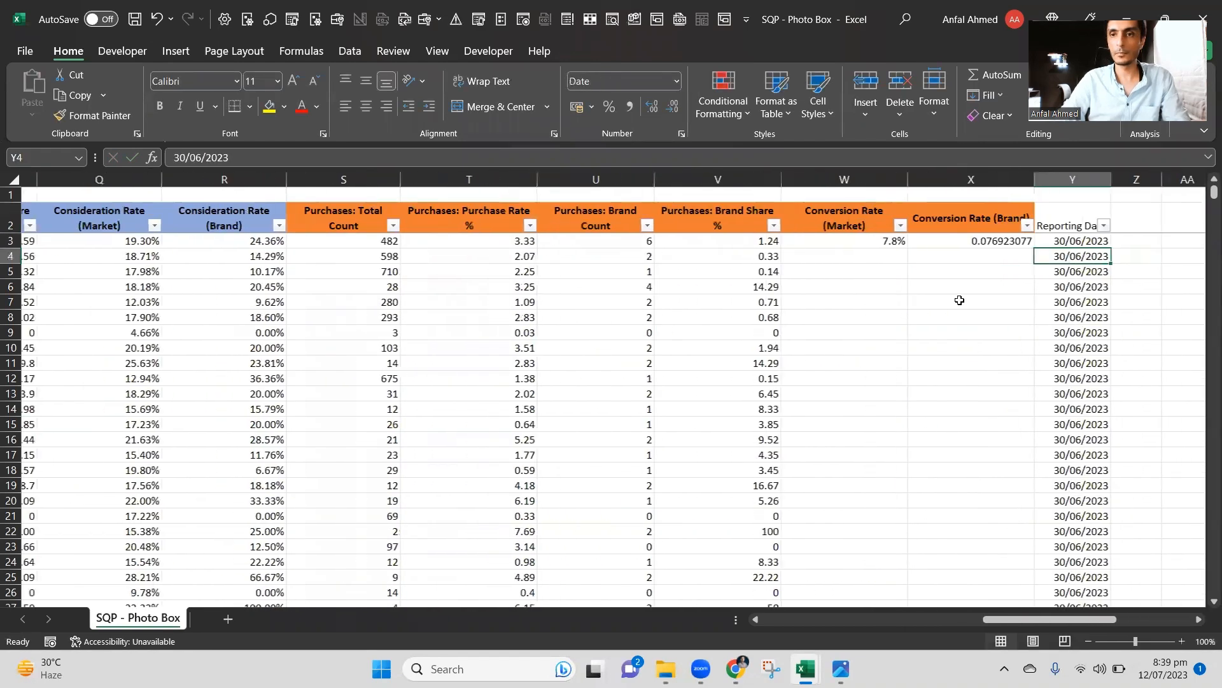
Copy only the one-decimal percentage format of W3 onto the brand conversion rate in X3.
{"action": "key", "text": "Up"}
{"action": "key", "text": "Left"}
{"action": "key", "text": "ctrl+c"}
{"action": "key", "text": "Right"}
{"action": "key", "text": "alt+e"}
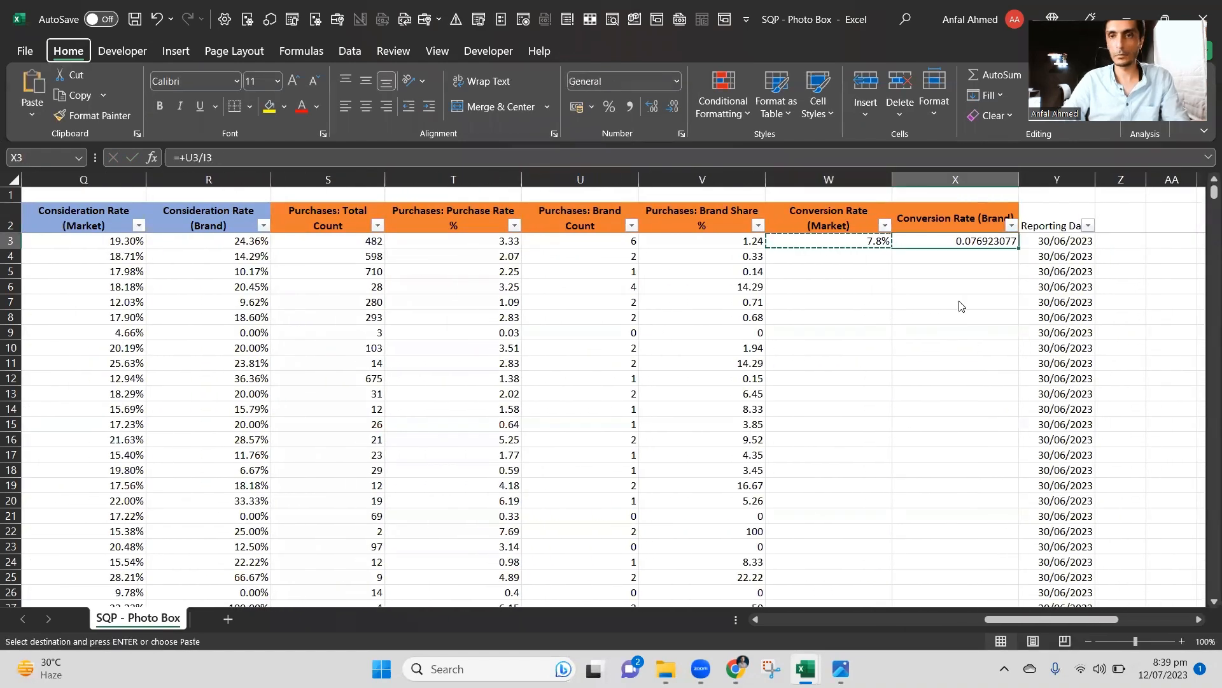
{"action": "key", "text": "s"}
{"action": "key", "text": "t"}
{"action": "key", "text": "Return"}
Fill the market and brand conversion rate formulas from W3:X3 down through row 141.
{"action": "key", "text": "Left"}
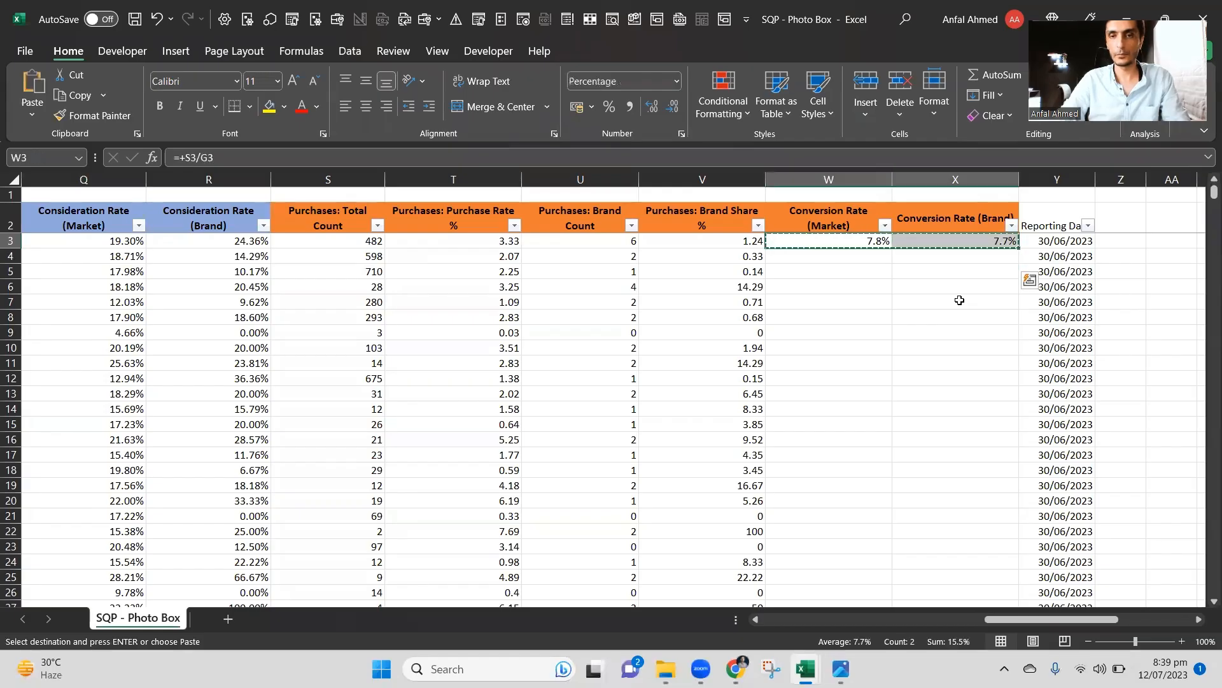
{"action": "key", "text": "Left"}
{"action": "key", "text": "ctrl+Down"}
{"action": "key", "text": "Right"}
{"action": "key", "text": "ctrl+shift+Up"}
{"action": "key", "text": "shift+Right"}
{"action": "key", "text": "ctrl+d"}
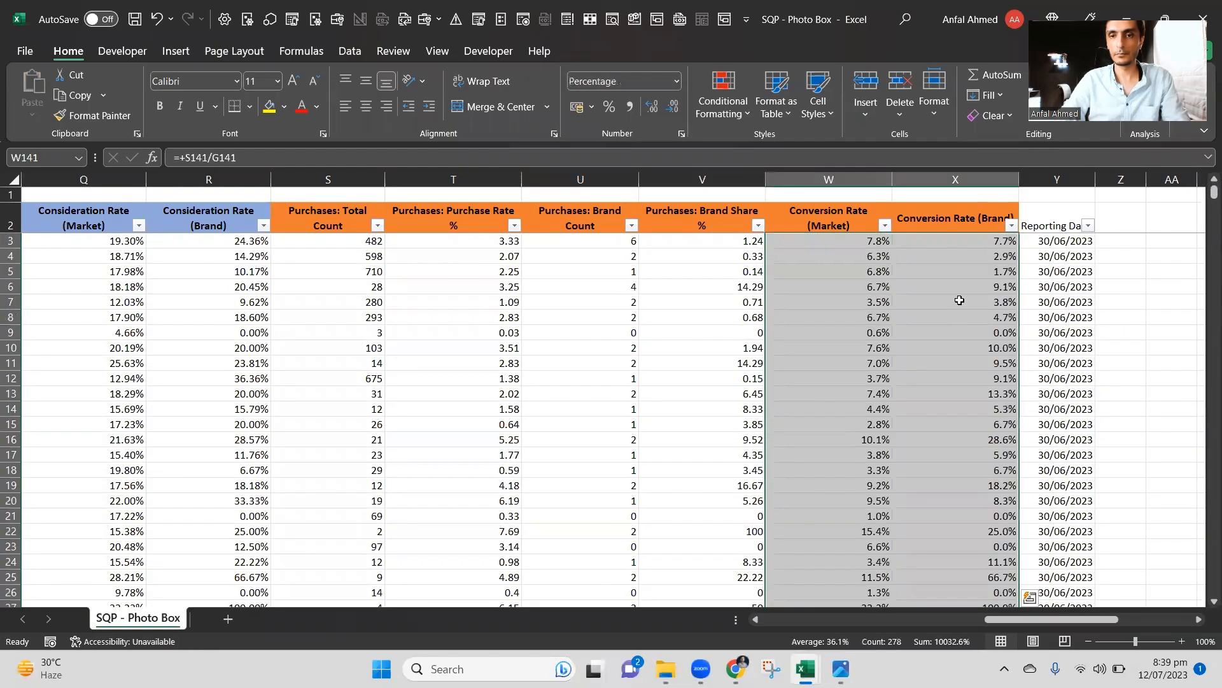
{"action": "key", "text": "ctrl+Down"}
{"action": "key", "text": "ctrl+Up"}
{"action": "key", "text": "ctrl+Up"}
{"action": "key", "text": "Down"}
{"action": "key", "text": "Right"}
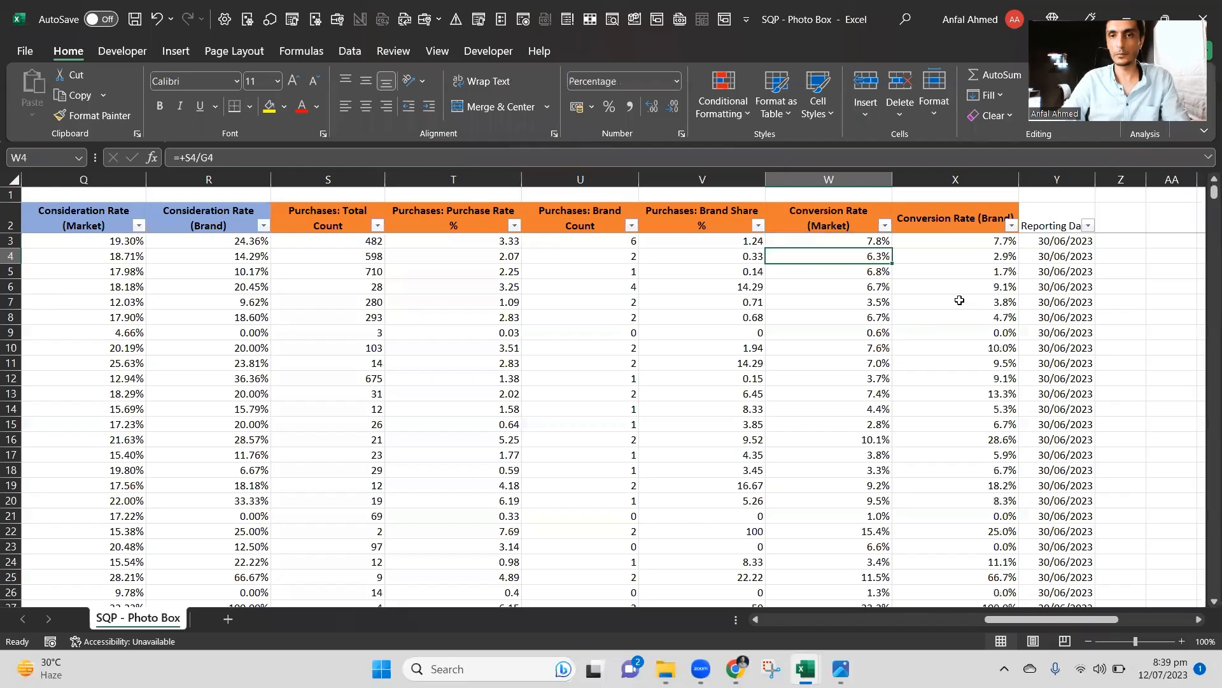
Copy the conversion rate formulas in W141:X141 down to the last data row, 1002, and return to the headers.
{"action": "key", "text": "ctrl+Down"}
{"action": "key", "text": "shift+Left"}
{"action": "key", "text": "ctrl+c"}
{"action": "key", "text": "Left"}
{"action": "key", "text": "Down"}
{"action": "key", "text": "Down"}
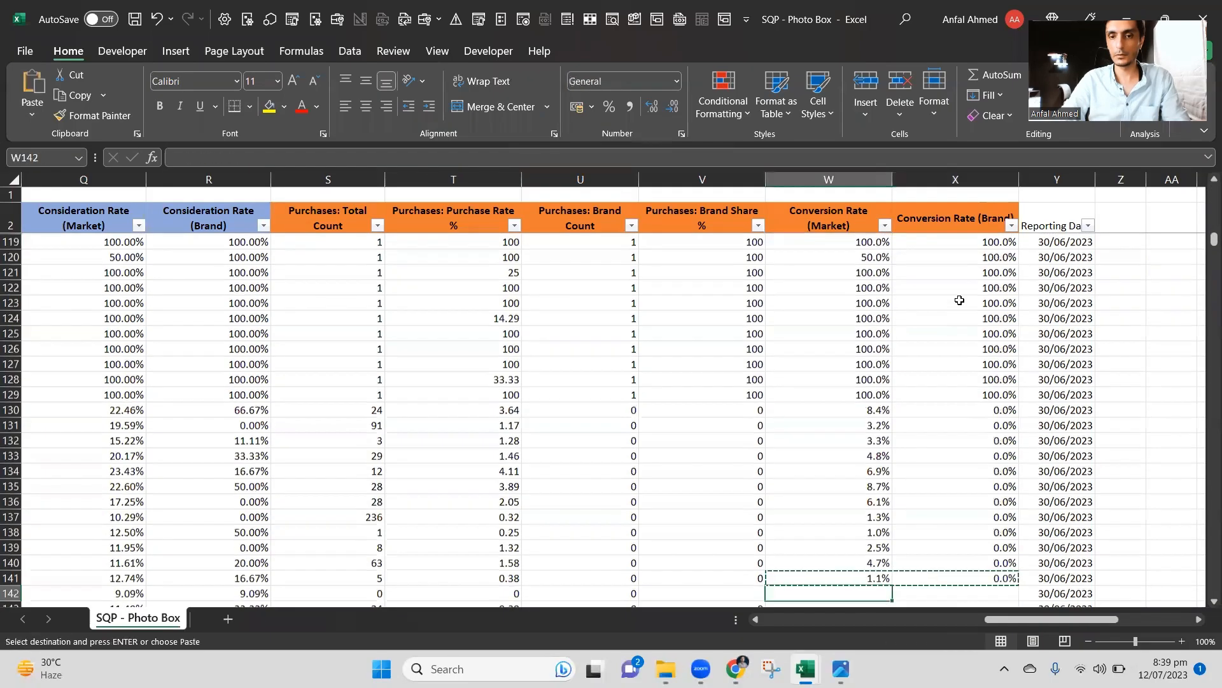
{"action": "key", "text": "Left"}
{"action": "key", "text": "Down"}
{"action": "key", "text": "Down"}
{"action": "key", "text": "Down"}
{"action": "key", "text": "Down"}
{"action": "key", "text": "Down"}
{"action": "key", "text": "Down"}
{"action": "key", "text": "Down"}
{"action": "key", "text": "Down"}
{"action": "key", "text": "Down"}
{"action": "key", "text": "Down"}
{"action": "key", "text": "Down"}
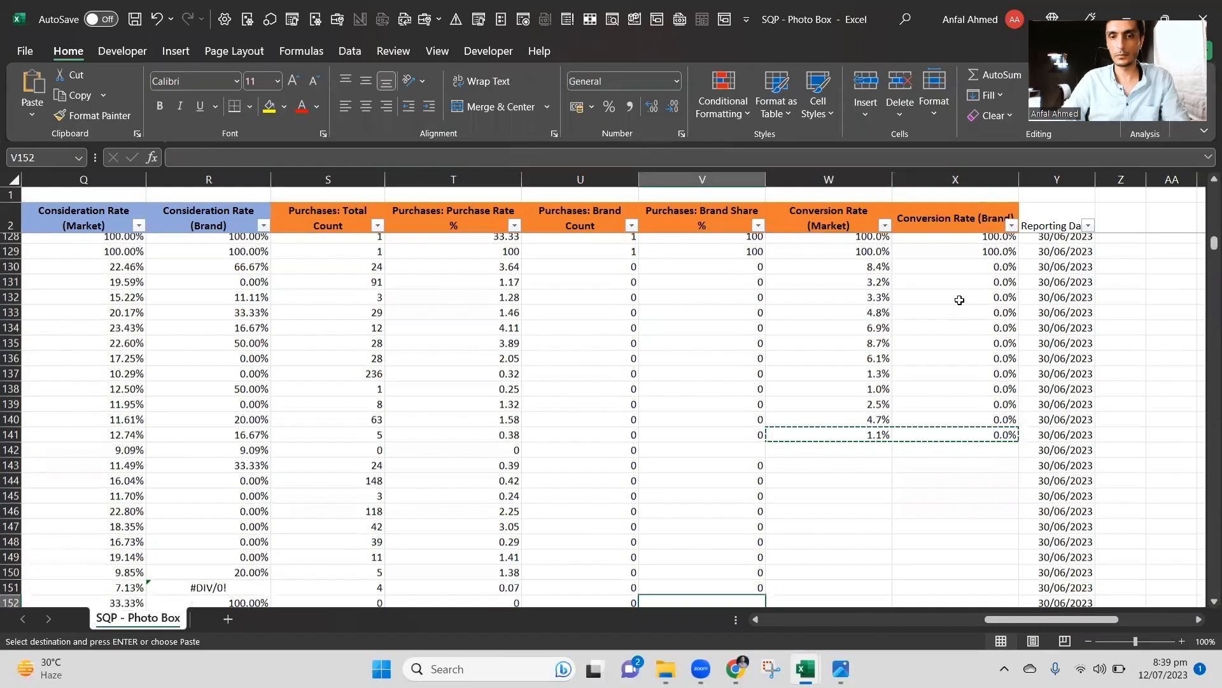
{"action": "key", "text": "Left"}
{"action": "key", "text": "ctrl+Down"}
{"action": "key", "text": "Down"}
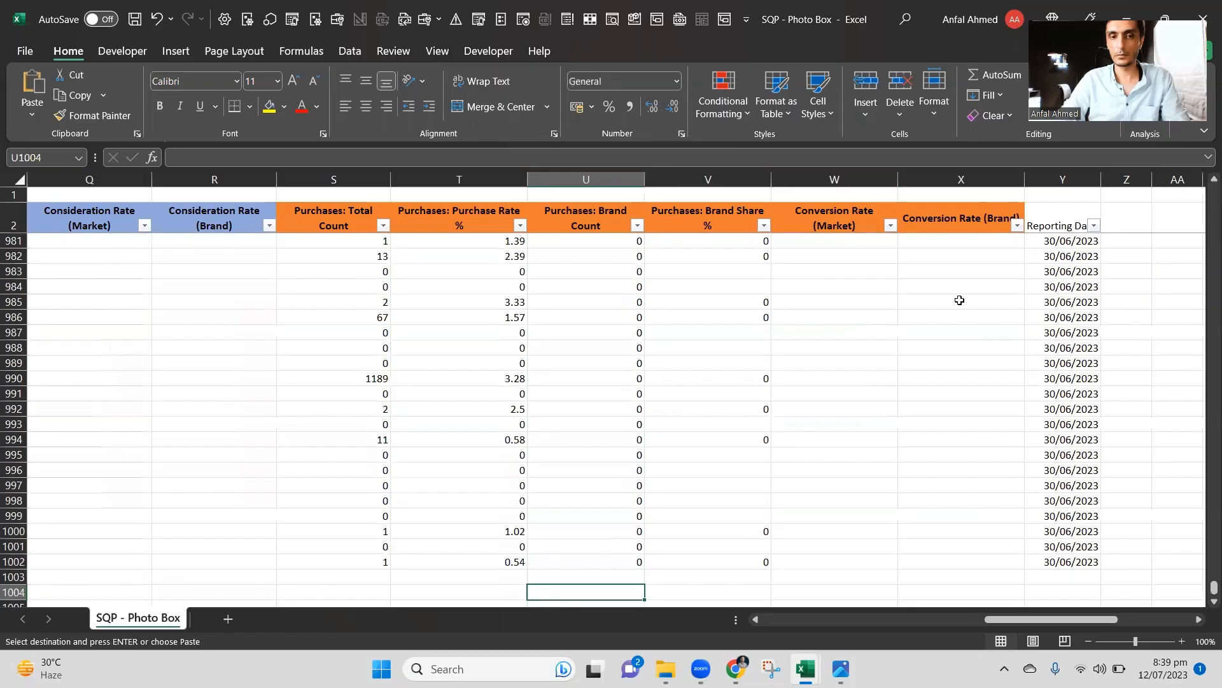
{"action": "key", "text": "Down"}
{"action": "key", "text": "Right"}
{"action": "key", "text": "Right"}
{"action": "key", "text": "Up"}
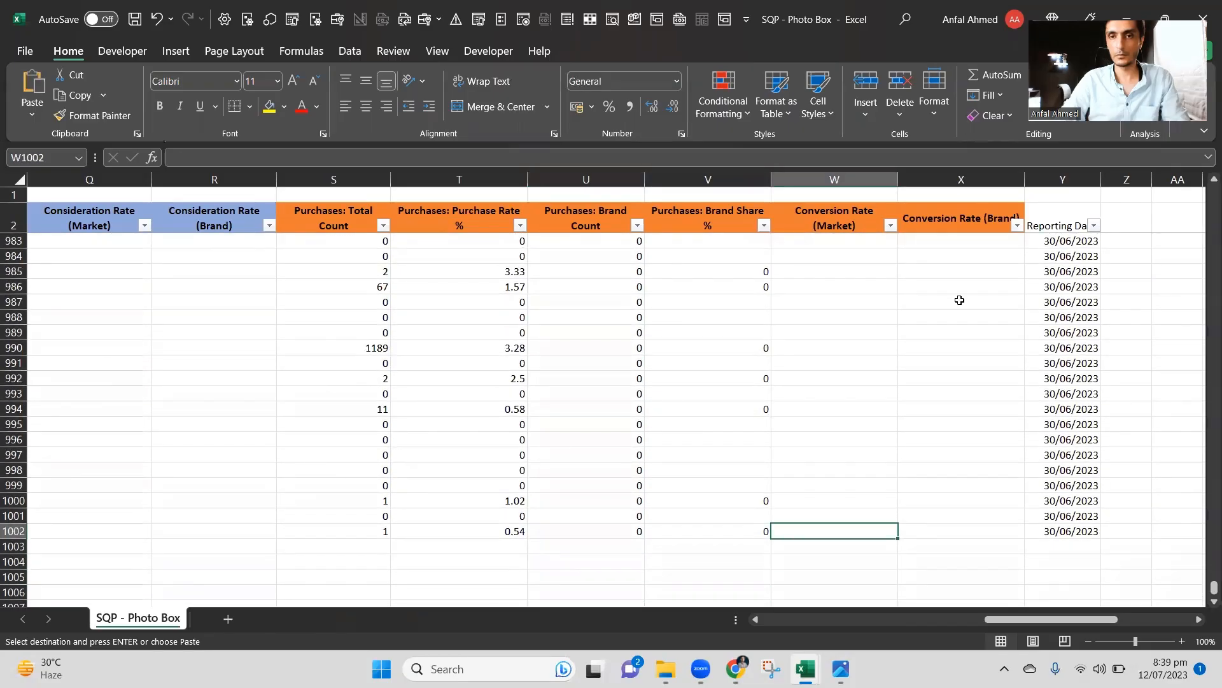
{"action": "key", "text": "ctrl+shift+Up"}
{"action": "key", "text": "ctrl+v"}
{"action": "key", "text": "Escape"}
{"action": "key", "text": "ctrl+Up"}
{"action": "key", "text": "Down"}
{"action": "key", "text": "Down"}
{"action": "key", "text": "Down"}
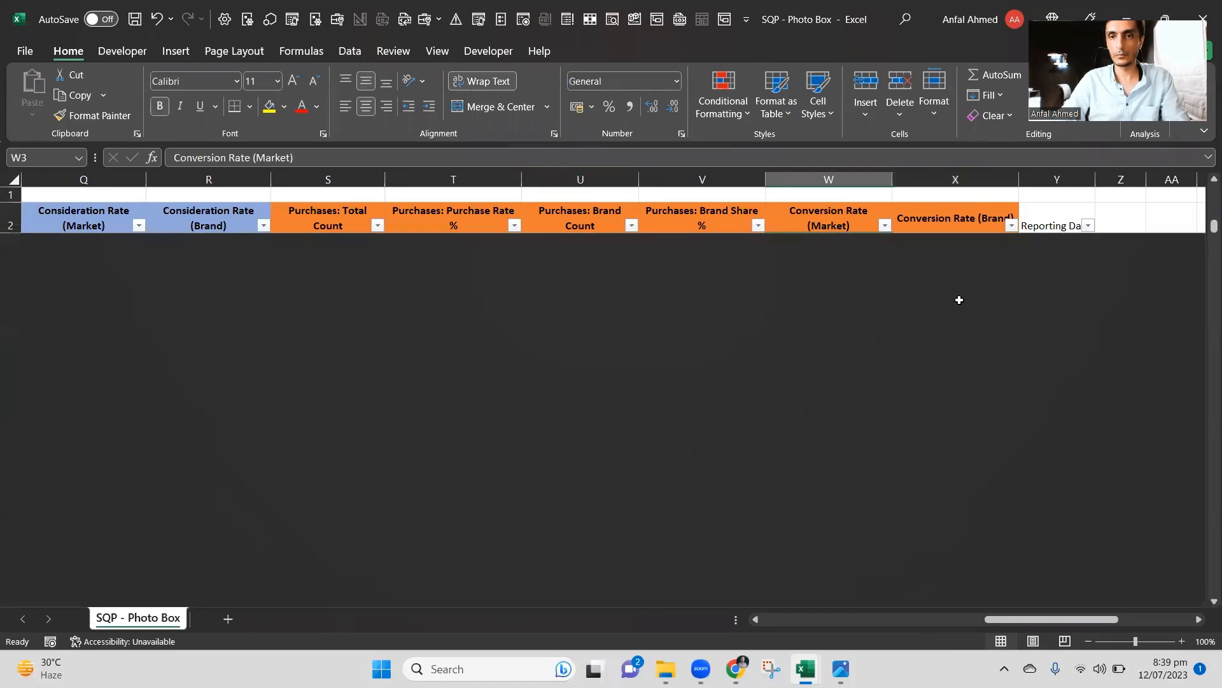
{"action": "key", "text": "ctrl+Up"}
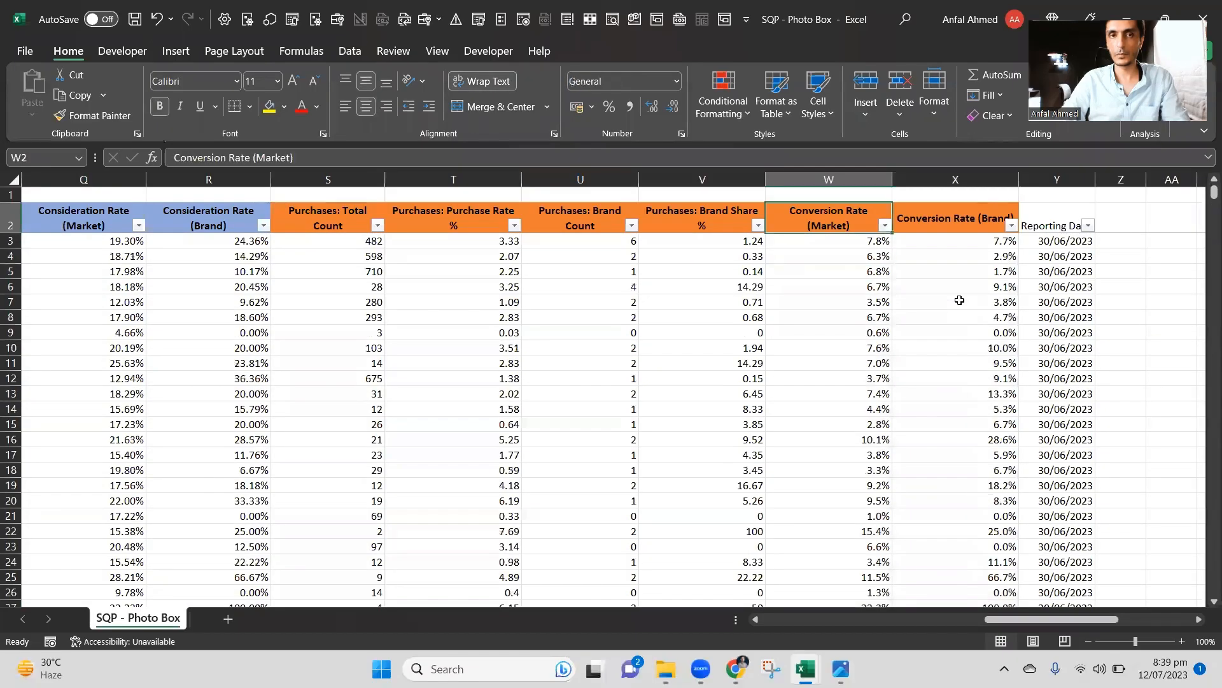
Review the impressions and clicks columns up to the market and brand click-through rates.
{"action": "key", "text": "ctrl+Left"}
{"action": "key", "text": "Right"}
{"action": "key", "text": "Right"}
{"action": "key", "text": "Right"}
{"action": "key", "text": "Right"}
{"action": "key", "text": "Right"}
{"action": "key", "text": "Right"}
{"action": "key", "text": "Right"}
{"action": "key", "text": "Right"}
{"action": "key", "text": "Right"}
{"action": "key", "text": "Right"}
{"action": "key", "text": "Right"}
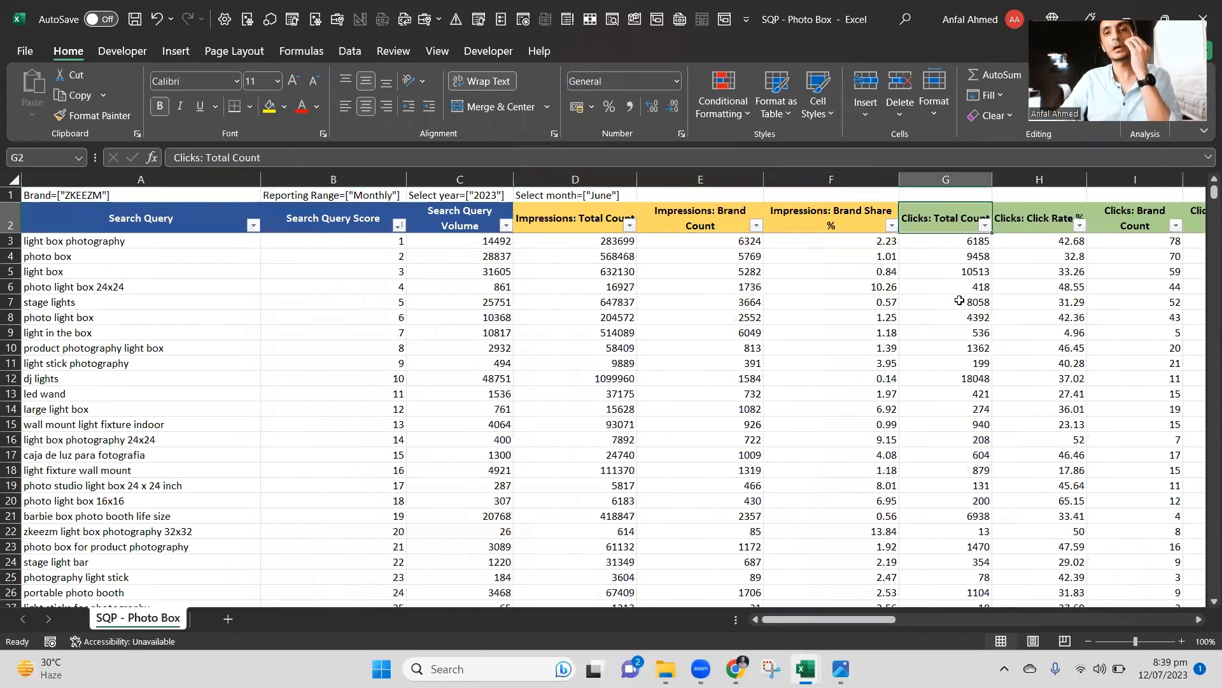
{"action": "key", "text": "Right"}
{"action": "key", "text": "Left"}
{"action": "key", "text": "Left"}
{"action": "key", "text": "Left"}
{"action": "key", "text": "Left"}
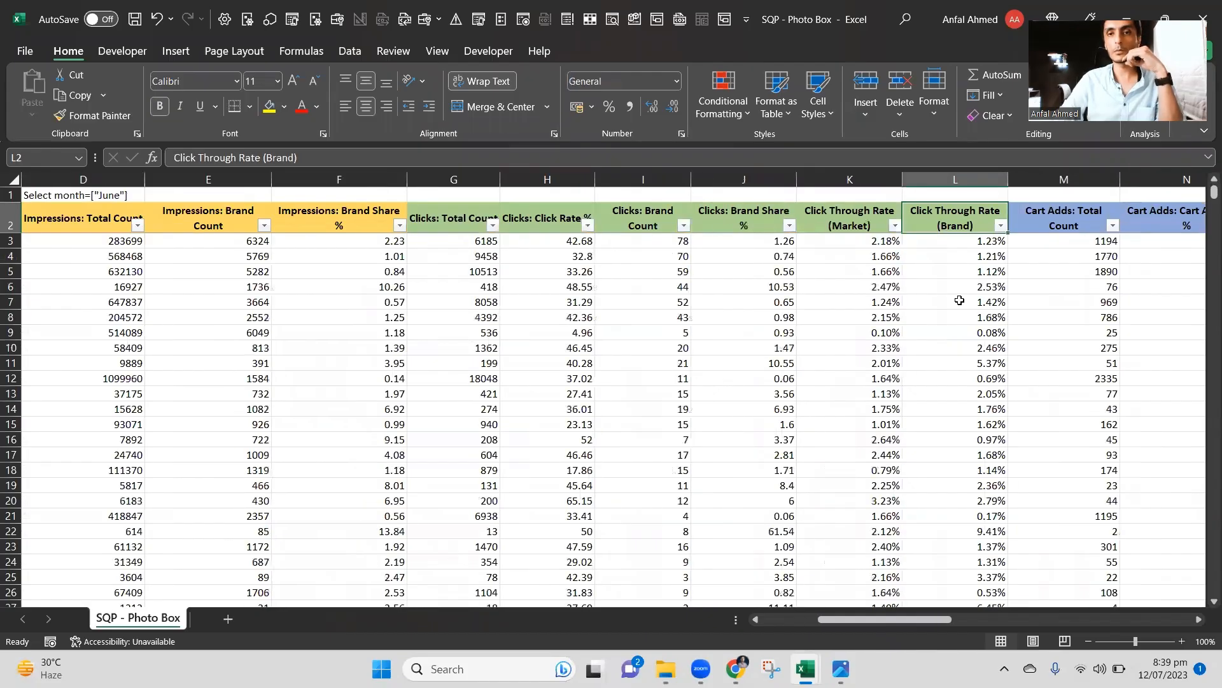
{"action": "key", "text": "Right"}
{"action": "key", "text": "Right"}
{"action": "key", "text": "Right"}
{"action": "key", "text": "Right"}
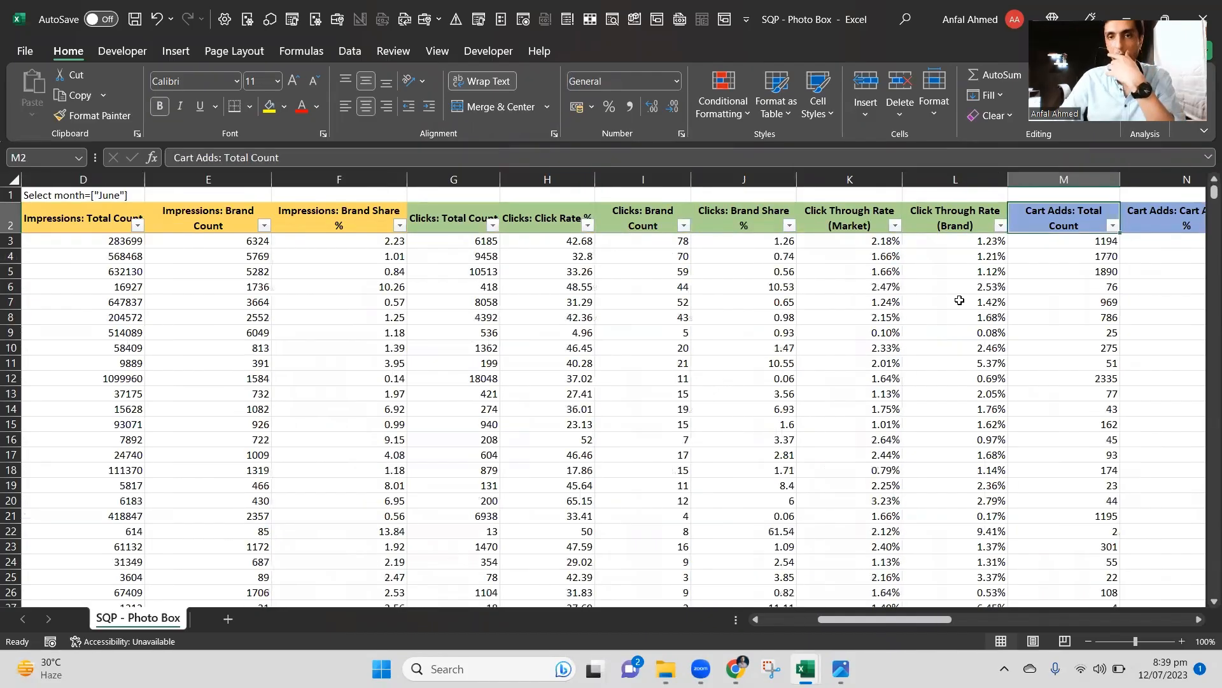
{"action": "key", "text": "Right"}
{"action": "key", "text": "Left"}
{"action": "key", "text": "Left"}
{"action": "key", "text": "Left"}
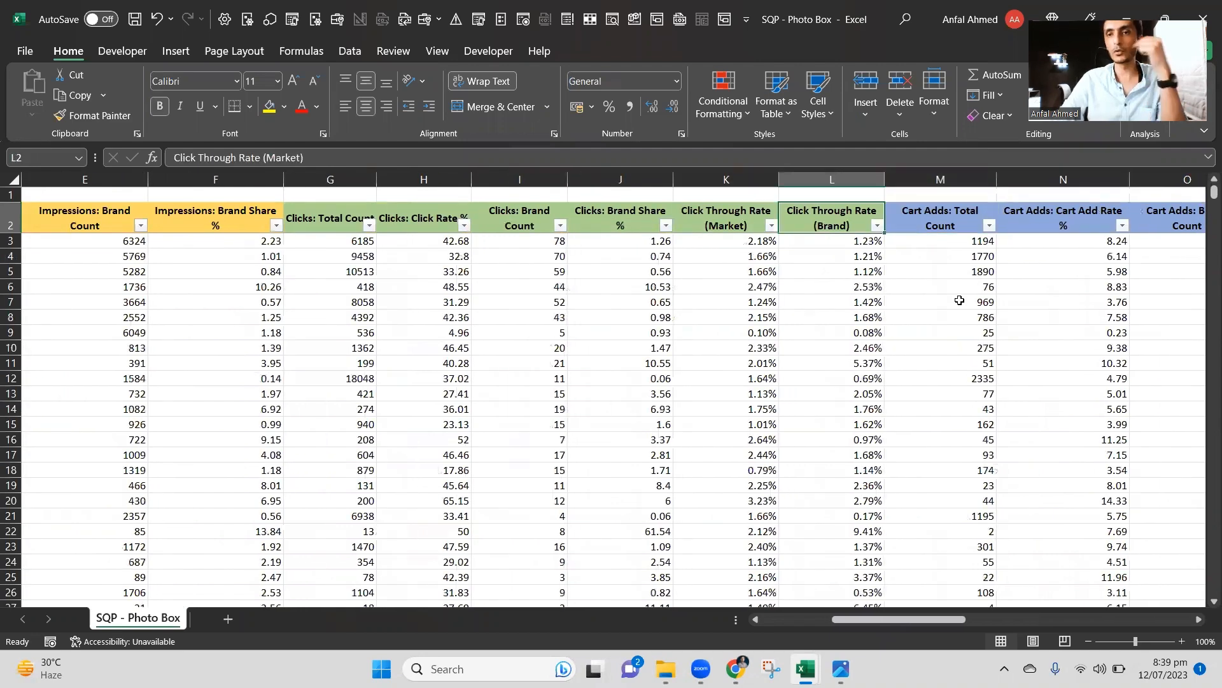
Review the cart adds and purchases columns, including the market and brand consideration and conversion rates.
{"action": "key", "text": "Right"}
{"action": "key", "text": "Right"}
{"action": "key", "text": "Right"}
{"action": "key", "text": "Right"}
{"action": "key", "text": "Right"}
{"action": "key", "text": "Right"}
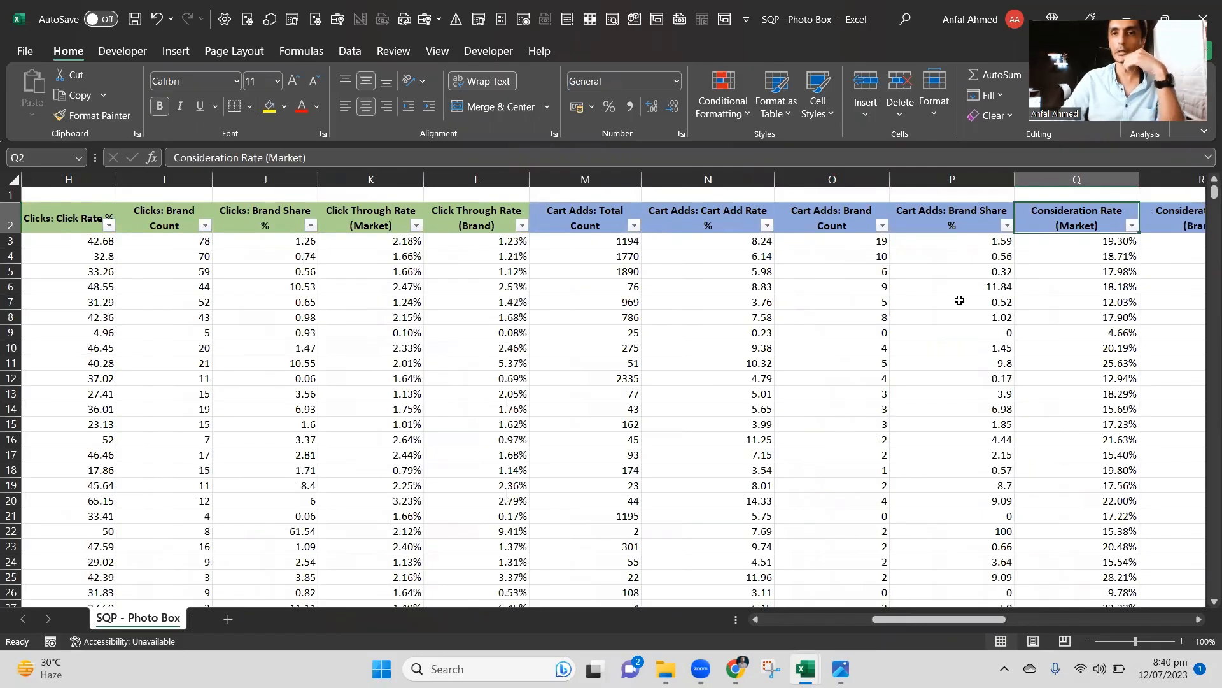
{"action": "key", "text": "Right"}
{"action": "key", "text": "Right"}
{"action": "key", "text": "Right"}
{"action": "key", "text": "Right"}
{"action": "key", "text": "Right"}
{"action": "key", "text": "Right"}
{"action": "key", "text": "Right"}
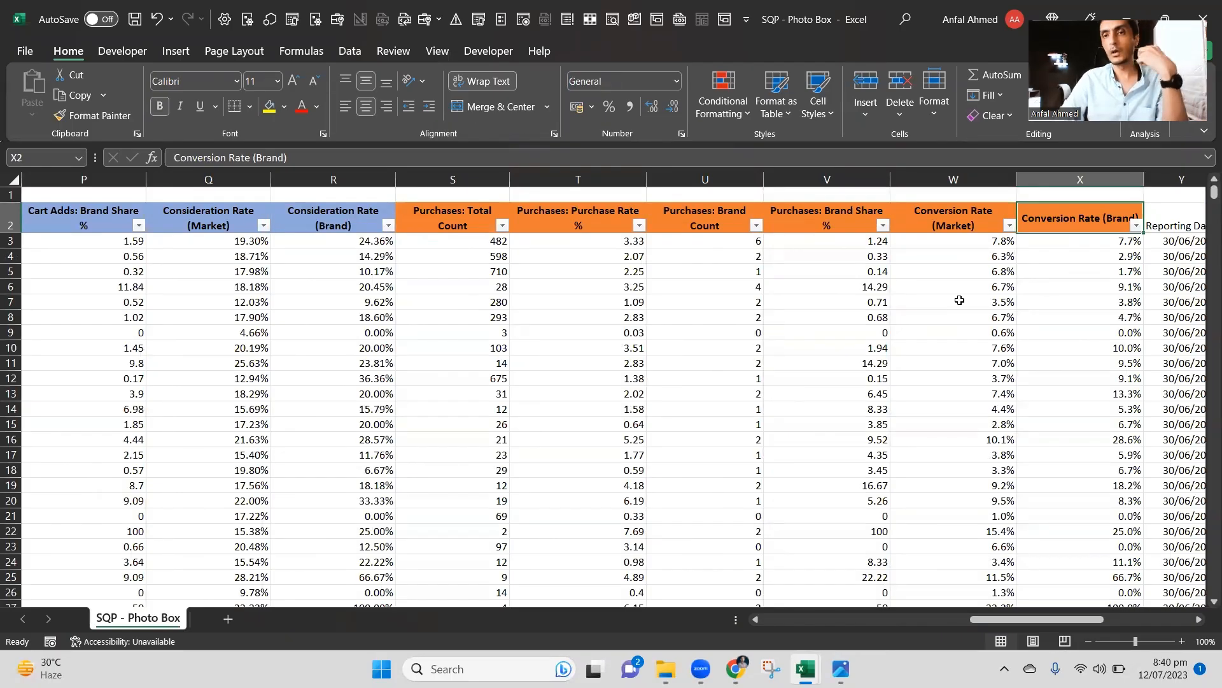
Look back across the columns from the conversion rates to Clicks: Click Rate %.
{"action": "key", "text": "Left"}
{"action": "key", "text": "Left"}
{"action": "key", "text": "Left"}
{"action": "key", "text": "Left"}
{"action": "key", "text": "Left"}
{"action": "key", "text": "Left"}
{"action": "key", "text": "Left"}
{"action": "key", "text": "Left"}
{"action": "key", "text": "Left"}
{"action": "key", "text": "Left"}
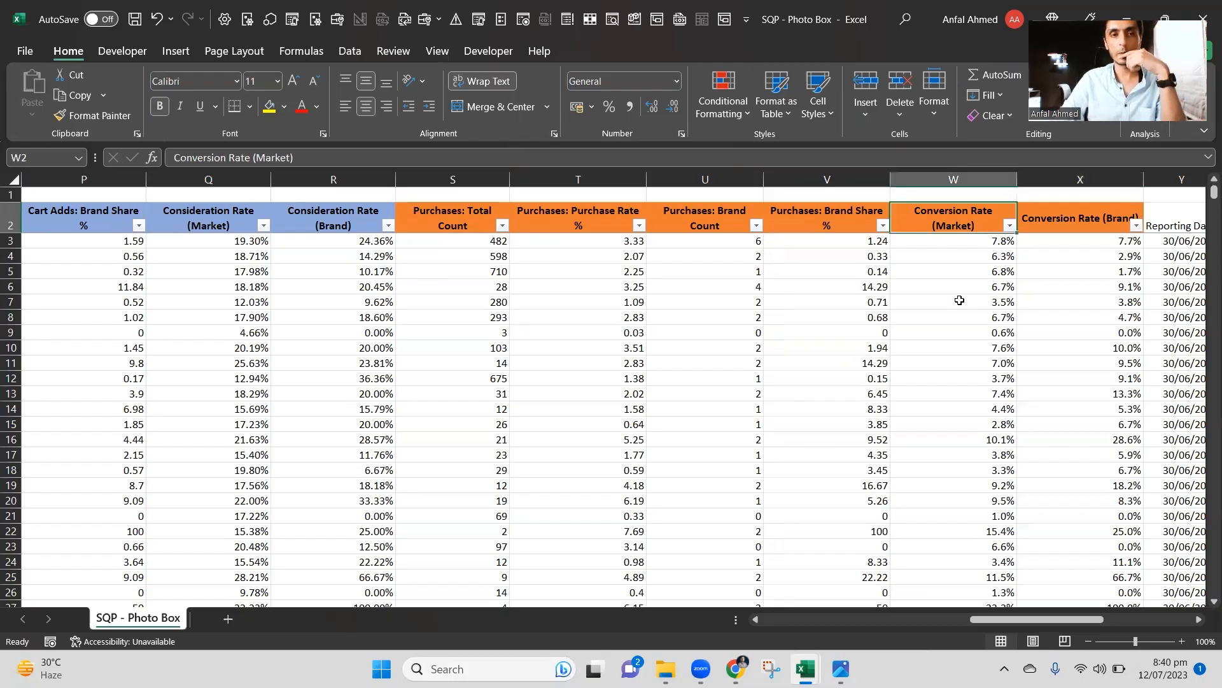
{"action": "key", "text": "Left"}
{"action": "key", "text": "Left"}
{"action": "key", "text": "Left"}
{"action": "key", "text": "Left"}
{"action": "key", "text": "Left"}
{"action": "key", "text": "Left"}
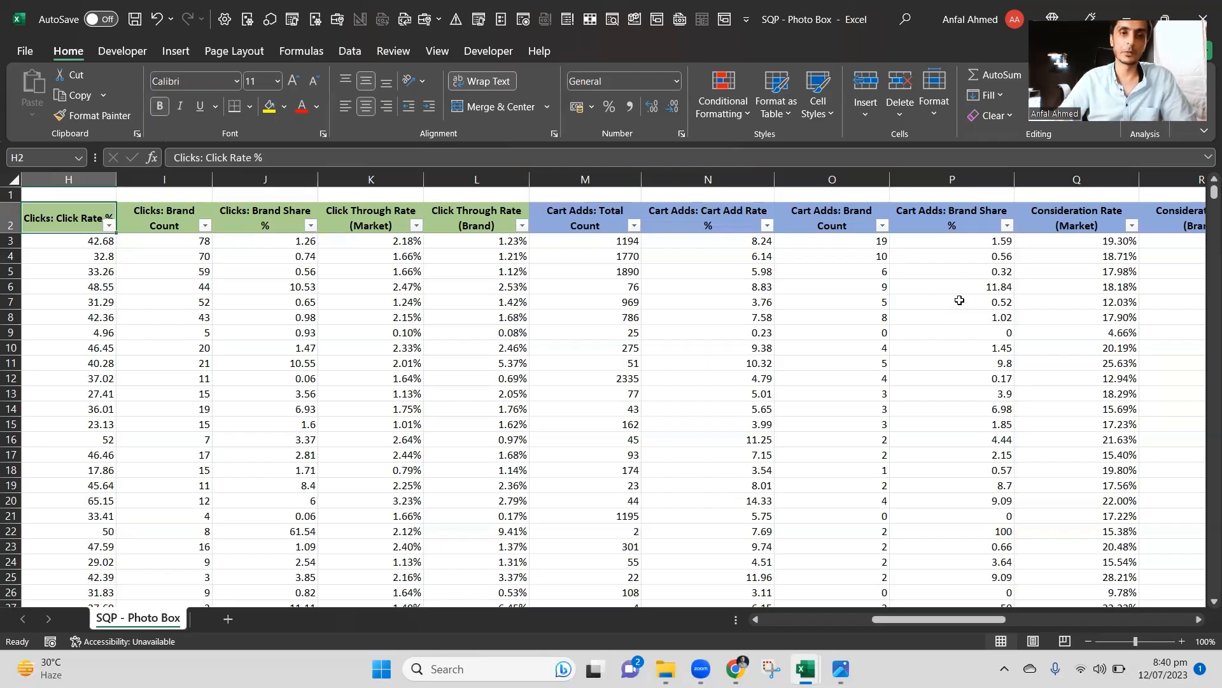
Switch to the Sponsored Products audit workbook and open its KPM sheet.
{"action": "key", "text": "alt+Tab"}
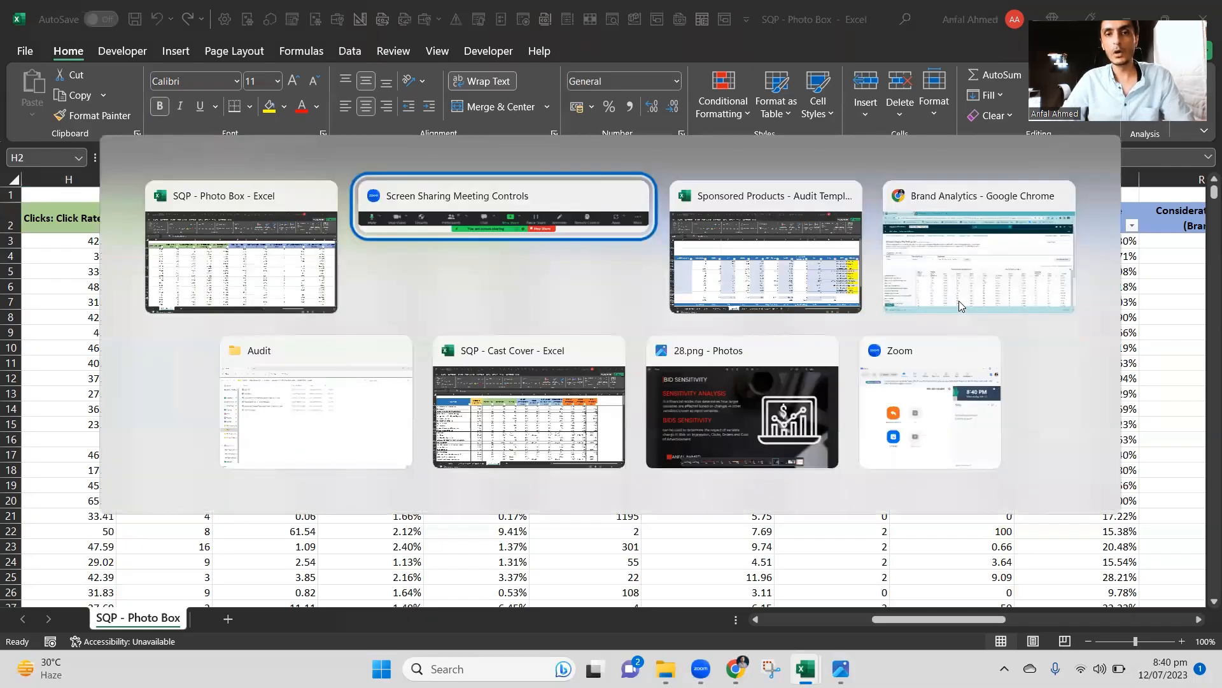
{"action": "key", "text": "alt+Tab"}
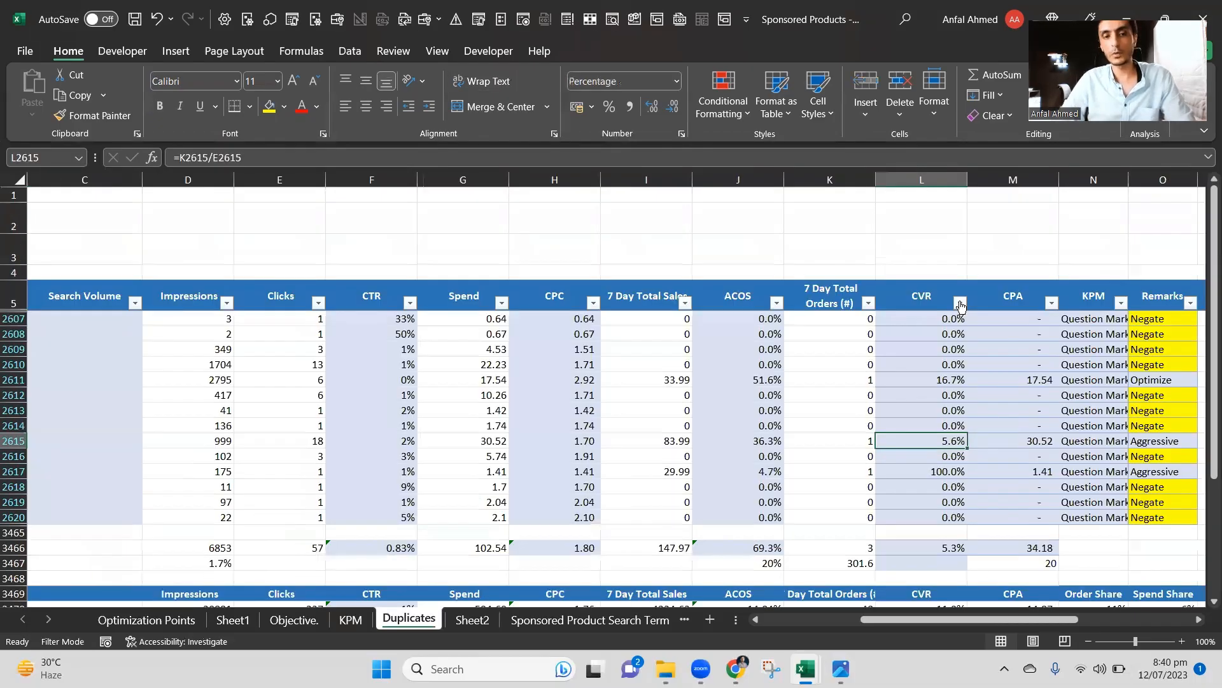
{"action": "key", "text": "ctrl+Page_Up"}
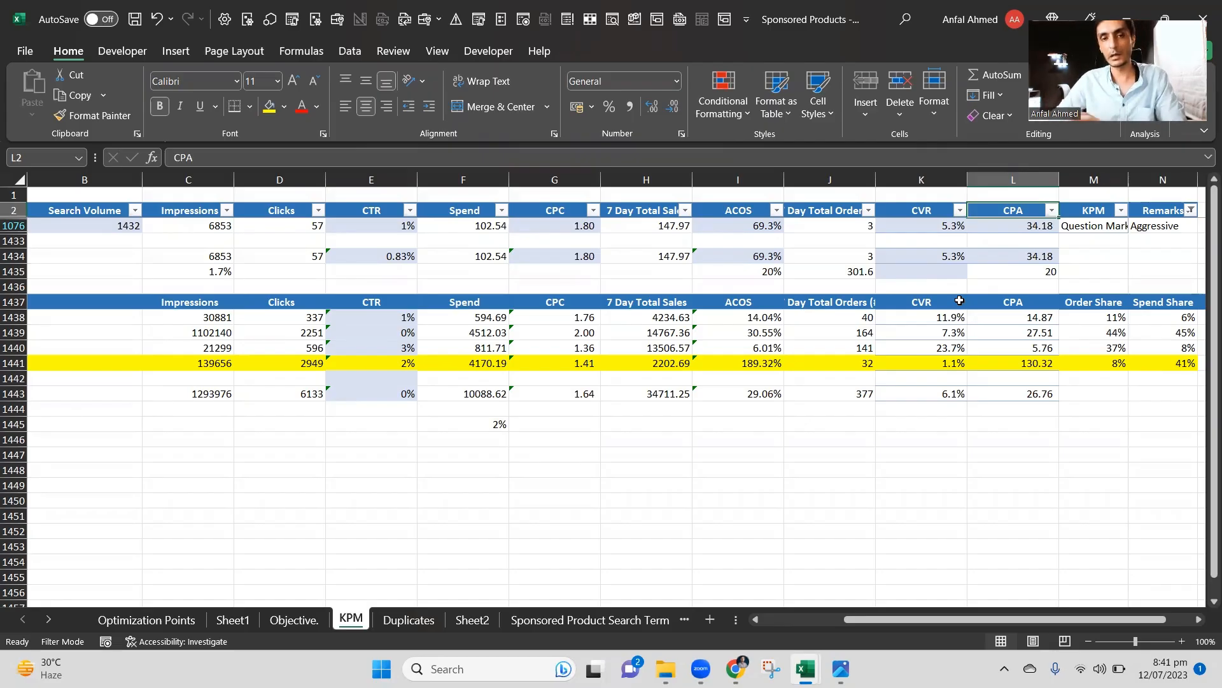
Clear the filter on the KPM sheet to show all search terms and return to the first rows of the Search Terms column.
{"action": "key", "text": "Up"}
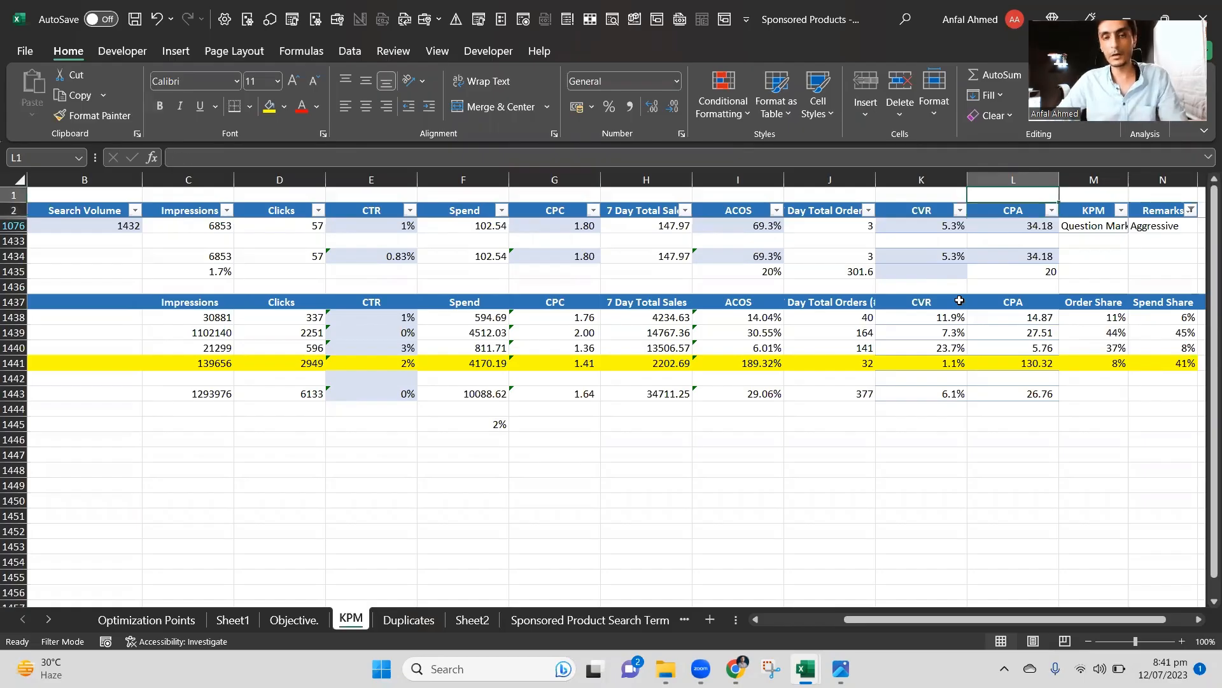
{"action": "key", "text": "Left"}
{"action": "key", "text": "Left"}
{"action": "key", "text": "Left"}
{"action": "key", "text": "Down"}
{"action": "key", "text": "Down"}
{"action": "key", "text": "Up"}
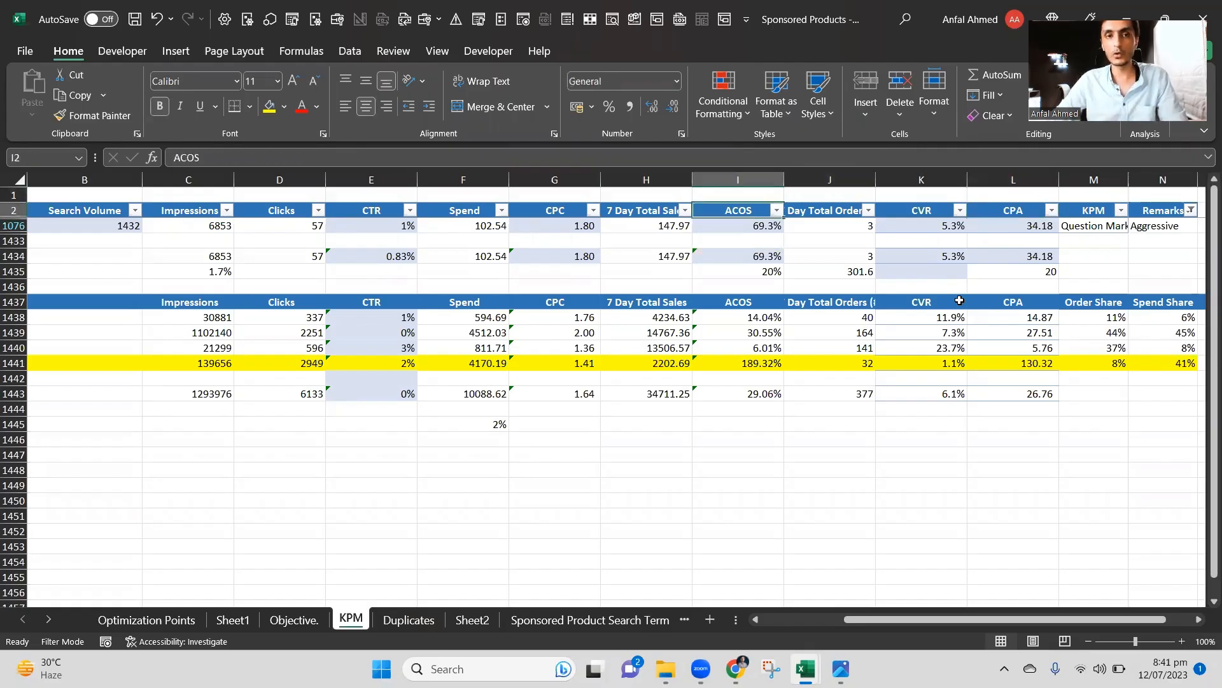
{"action": "key", "text": "Left"}
{"action": "key", "text": "ctrl+Left"}
{"action": "key", "text": "Down"}
{"action": "key", "text": "Down"}
{"action": "key", "text": "alt+a"}
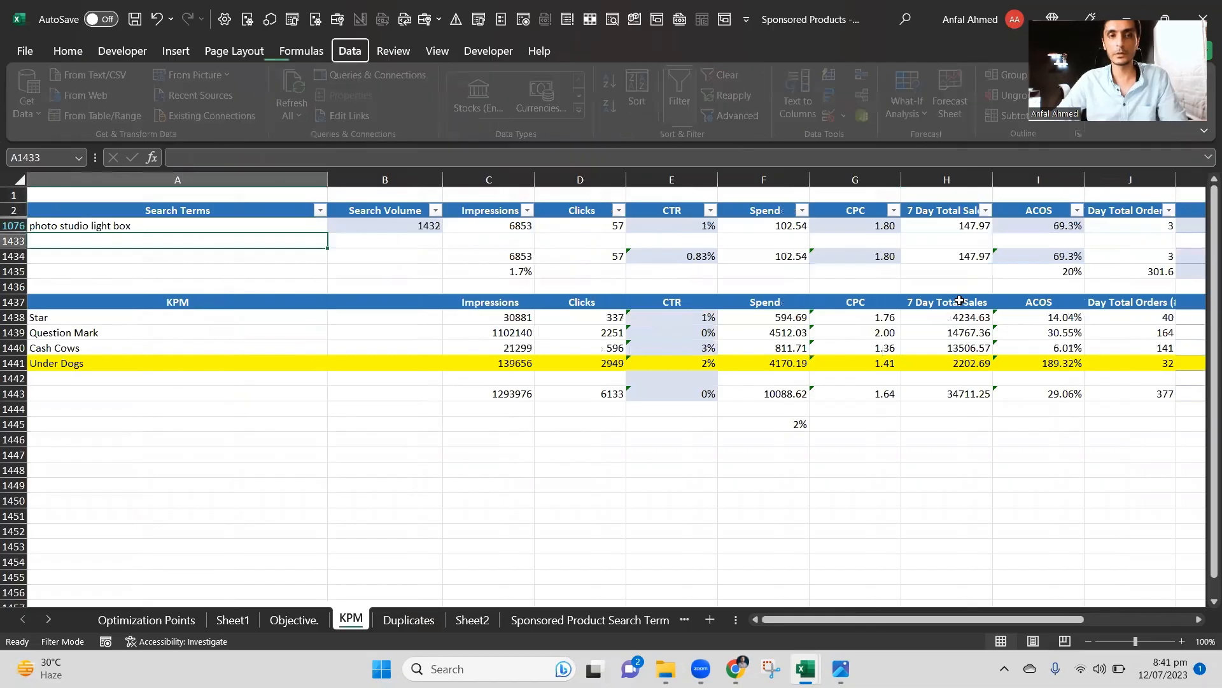
{"action": "key", "text": "c"}
{"action": "key", "text": "ctrl+Up"}
{"action": "key", "text": "Down"}
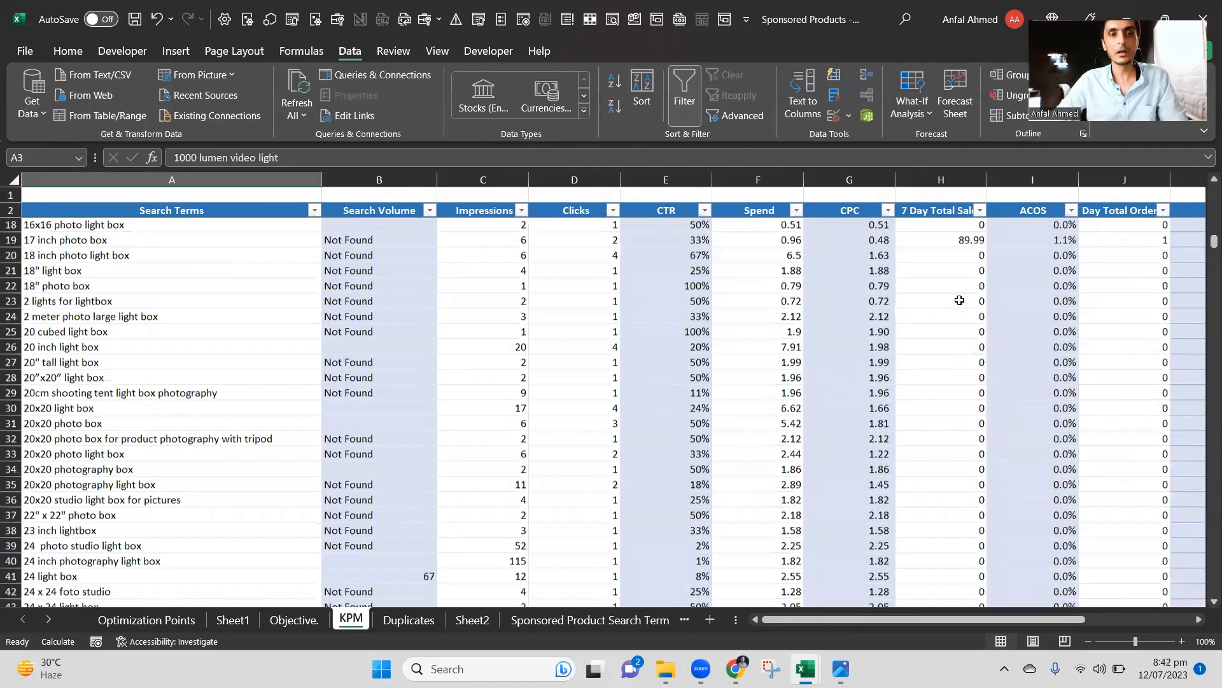
{"action": "key", "text": "Down"}
{"action": "key", "text": "Down"}
{"action": "key", "text": "Down"}
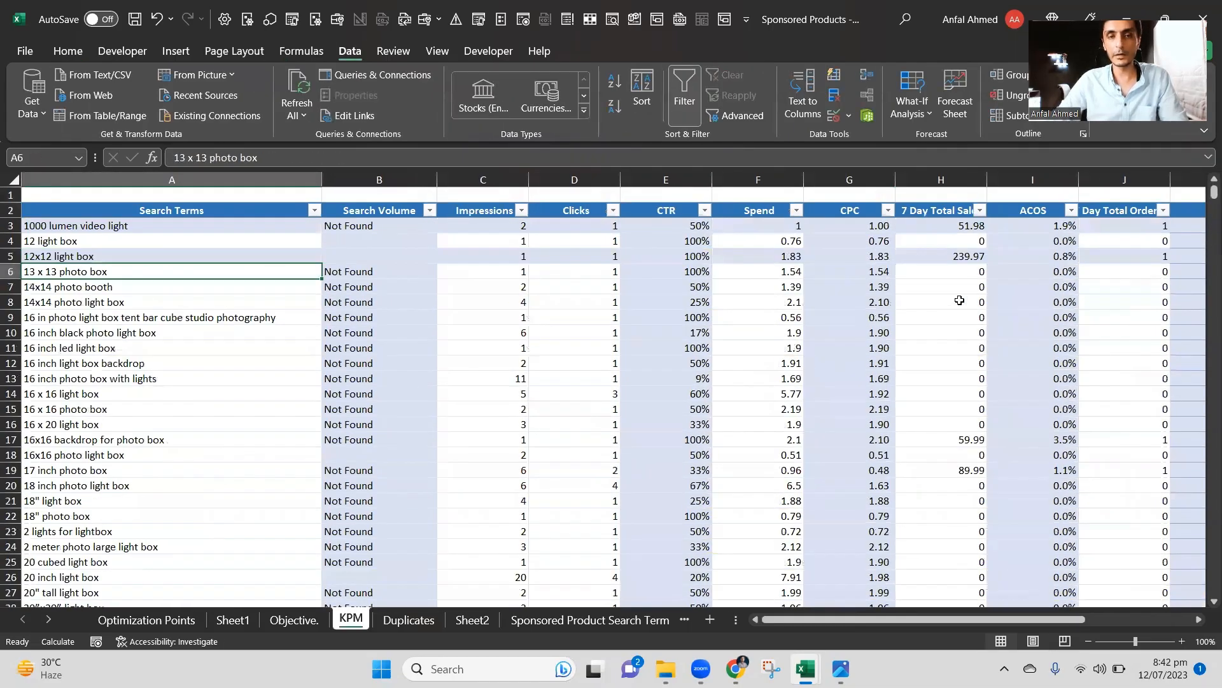
Compare the Search Query column of the SQP - Photo Box workbook with the search terms and CTR column of the KPM sheet.
{"action": "key", "text": "alt+Tab"}
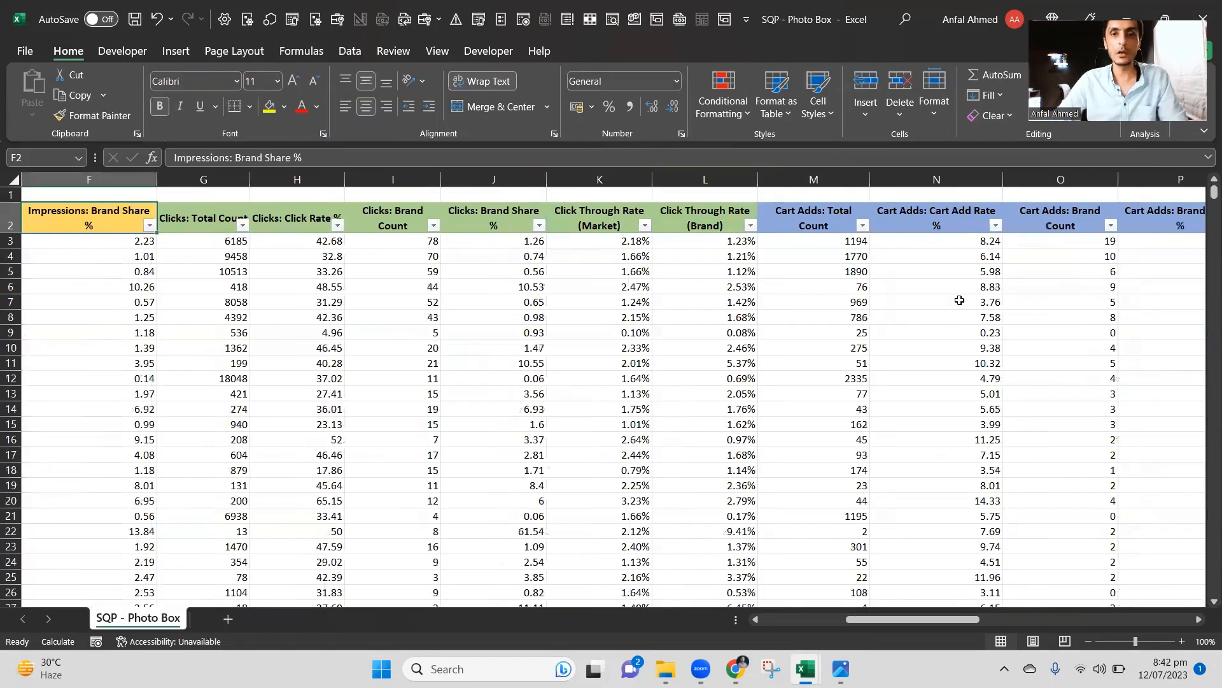
{"action": "key", "text": "ctrl+Left"}
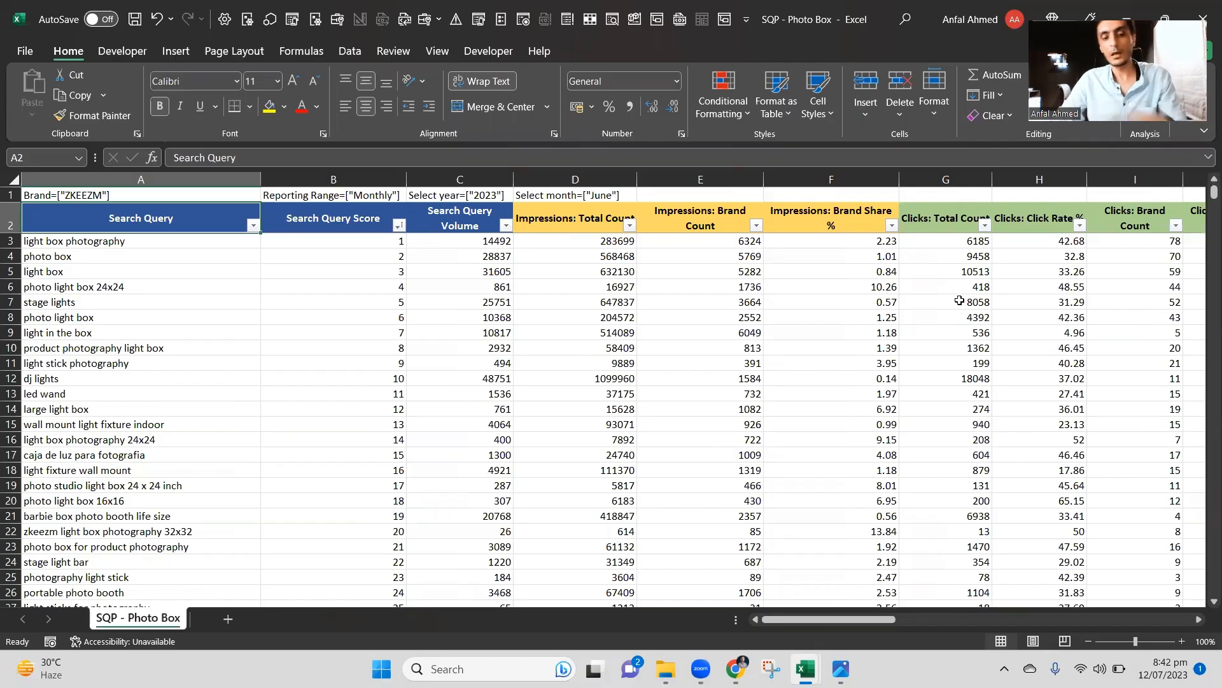
{"action": "key", "text": "alt+Tab"}
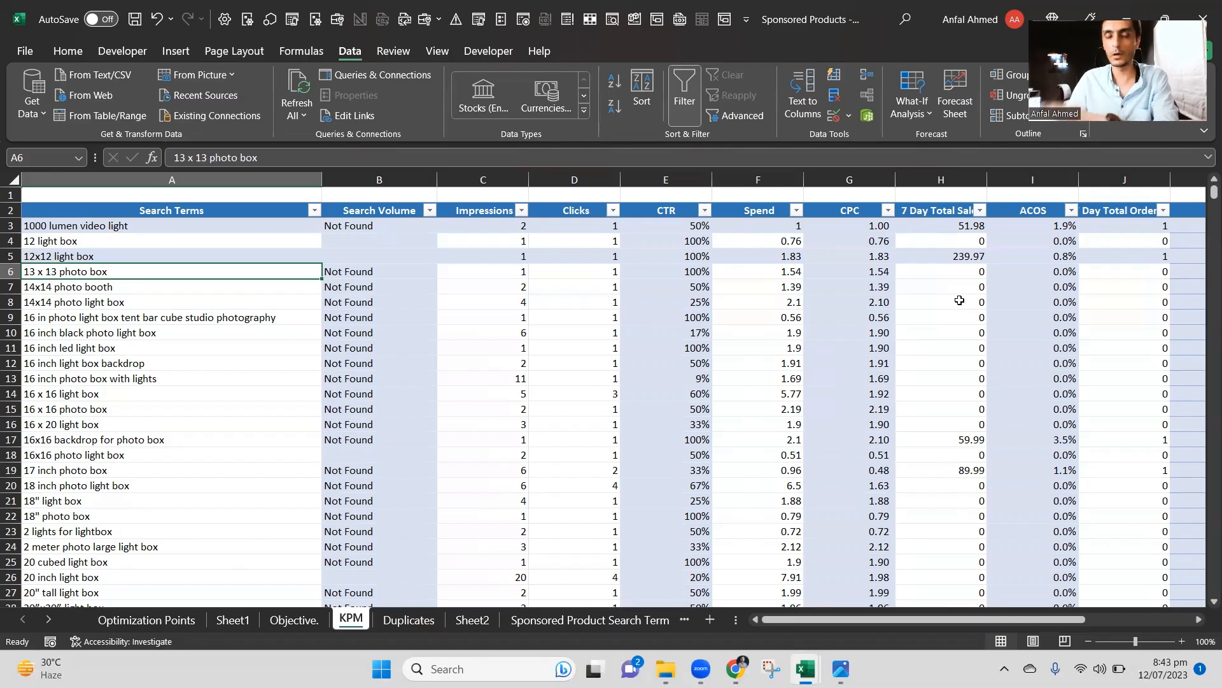
{"action": "key", "text": "Right"}
{"action": "key", "text": "Right"}
{"action": "key", "text": "Right"}
{"action": "key", "text": "Right"}
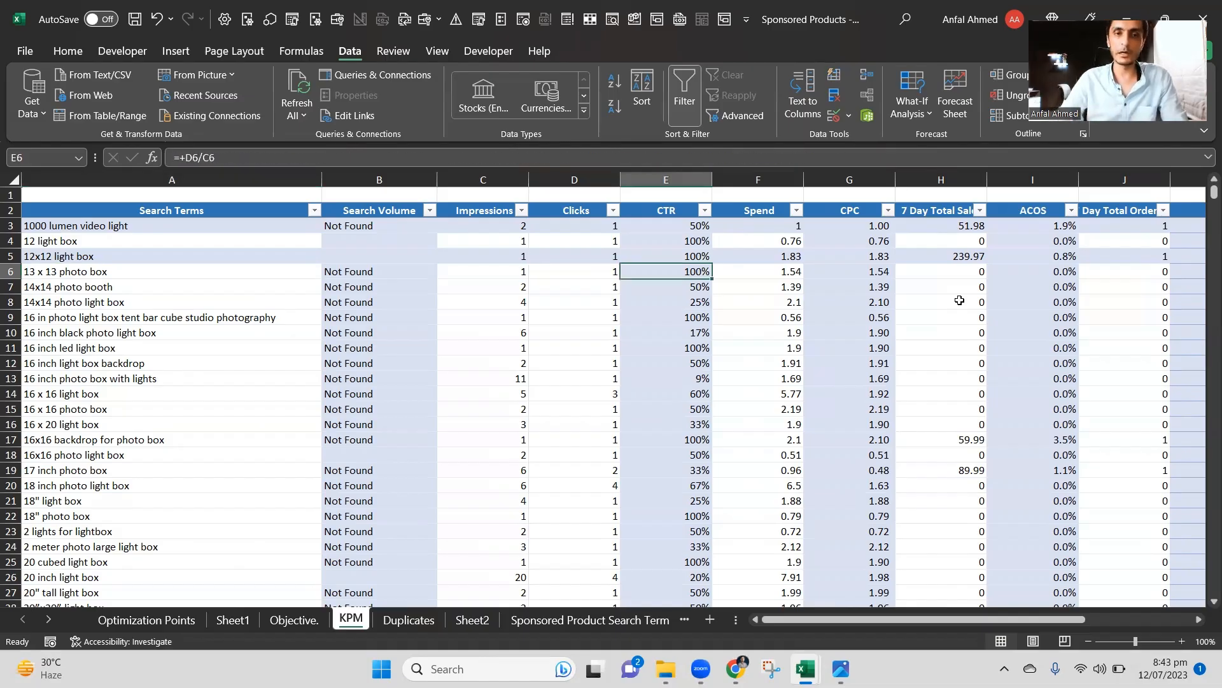
Switch to the SQP - Photo Box workbook and review its columns from Search Query through Consideration Rate (Brand).
{"action": "key", "text": "alt+Tab"}
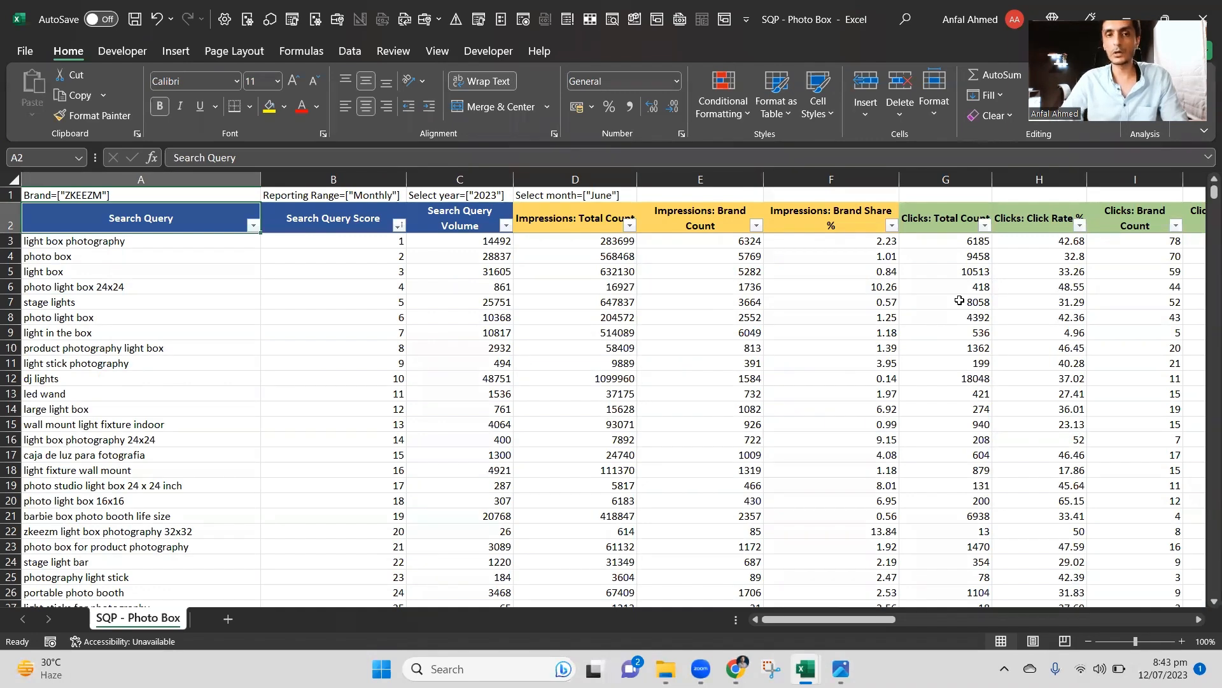
{"action": "key", "text": "Right"}
{"action": "key", "text": "Right"}
{"action": "key", "text": "Right"}
{"action": "key", "text": "Right"}
{"action": "key", "text": "Right"}
{"action": "key", "text": "Right"}
{"action": "key", "text": "Right"}
{"action": "key", "text": "Right"}
{"action": "key", "text": "Right"}
{"action": "key", "text": "Right"}
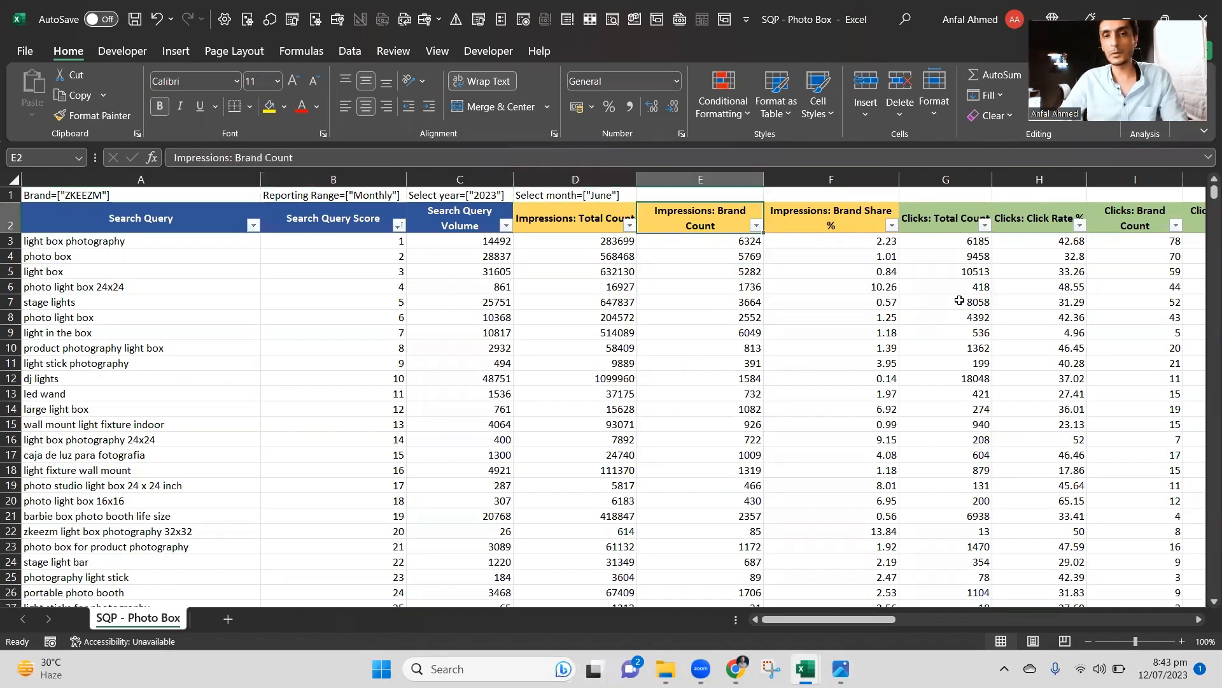
{"action": "key", "text": "Right"}
{"action": "key", "text": "Right"}
{"action": "key", "text": "Right"}
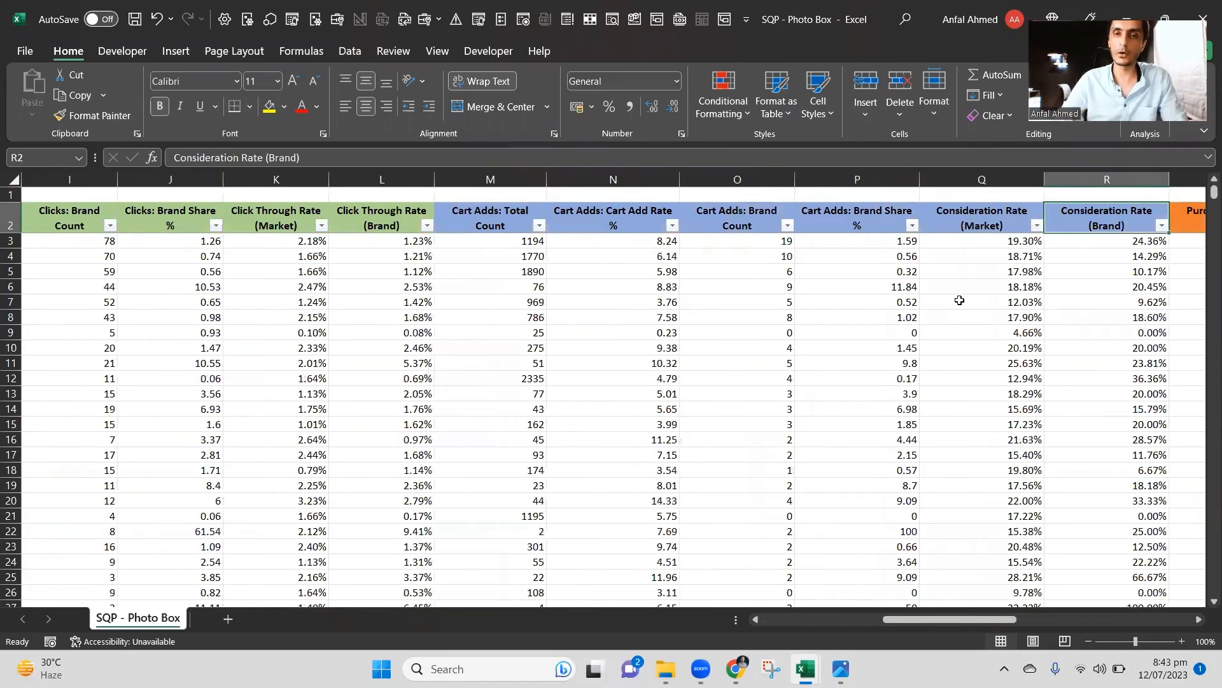
Review the purchases columns and the market and brand conversion rates up to Reporting Date.
{"action": "key", "text": "Right"}
{"action": "key", "text": "Right"}
{"action": "key", "text": "Right"}
{"action": "key", "text": "Right"}
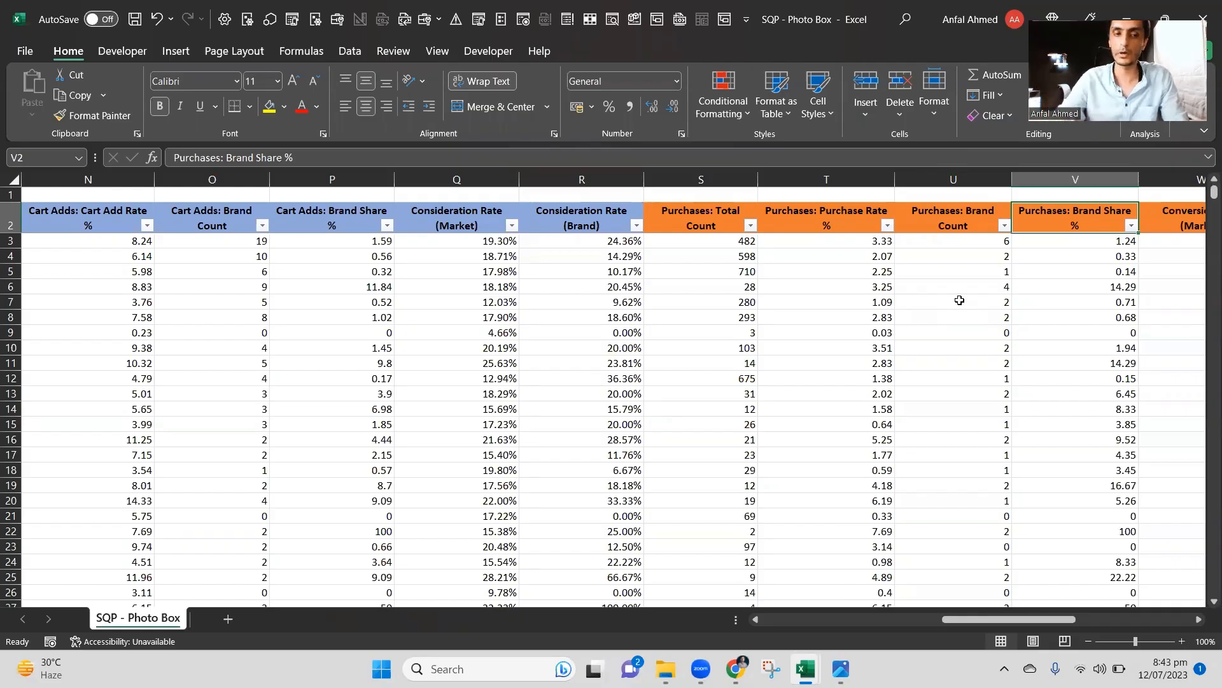
{"action": "key", "text": "Right"}
{"action": "key", "text": "Right"}
{"action": "key", "text": "Right"}
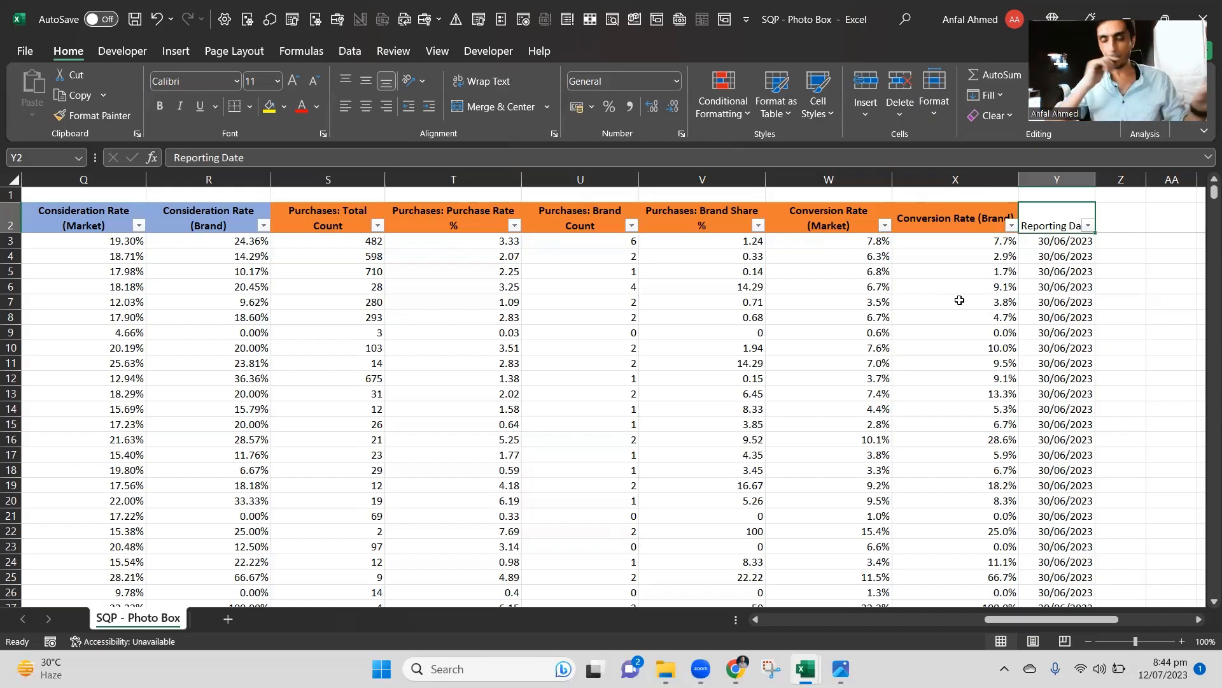
Examine the purchases brand count and the formula behind Conversion Rate (Brand) in the first data row.
{"action": "key", "text": "Left"}
{"action": "key", "text": "Left"}
{"action": "key", "text": "Left"}
{"action": "key", "text": "Left"}
{"action": "key", "text": "Left"}
{"action": "key", "text": "Left"}
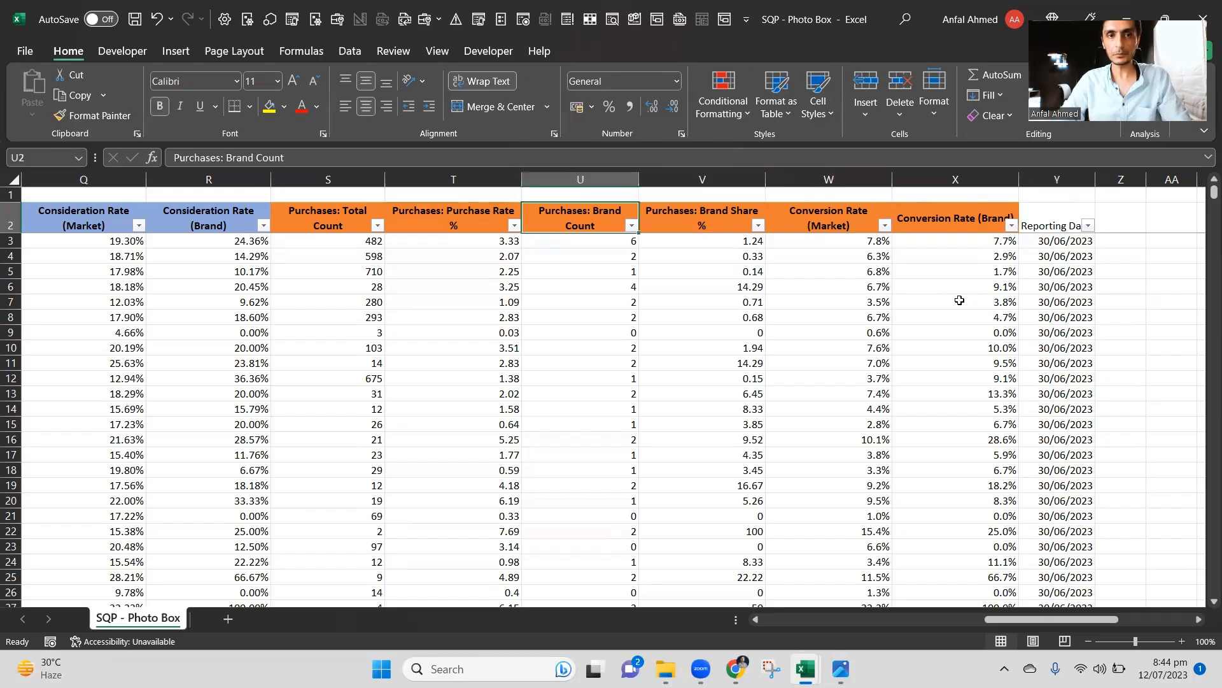
{"action": "key", "text": "Down"}
{"action": "key", "text": "Right"}
{"action": "key", "text": "Right"}
{"action": "key", "text": "Right"}
{"action": "key", "text": "Right"}
{"action": "key", "text": "Right"}
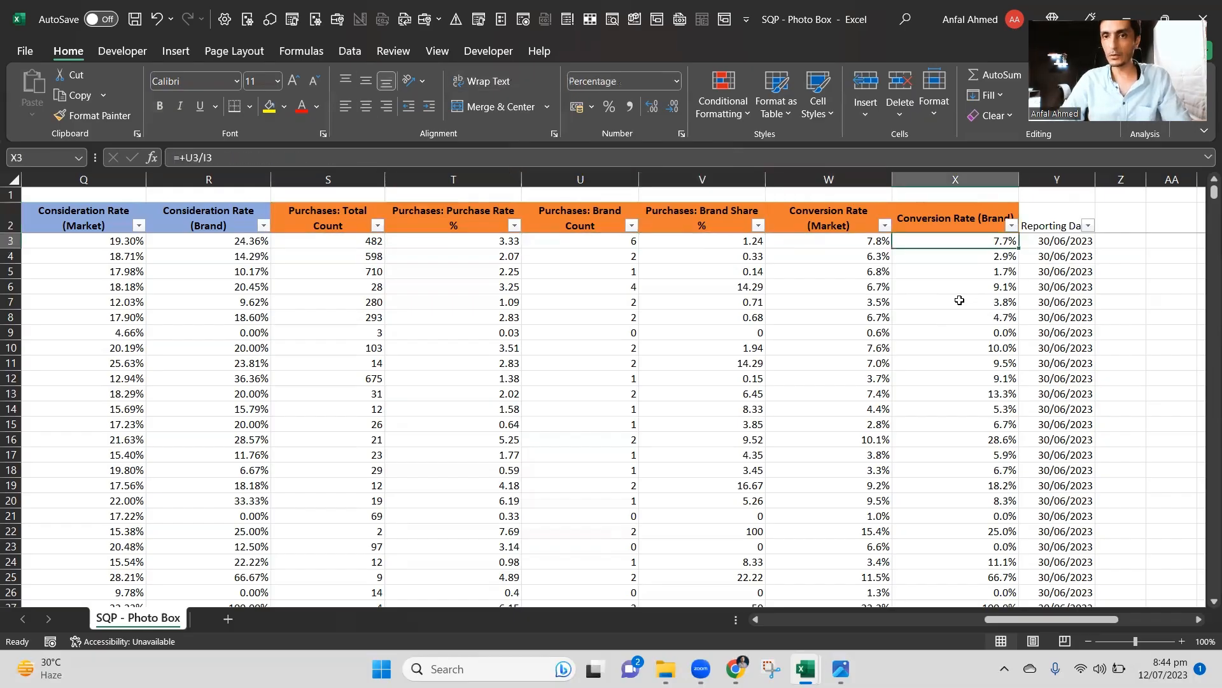
{"action": "key", "text": "Left"}
{"action": "key", "text": "Left"}
{"action": "key", "text": "Left"}
{"action": "key", "text": "Left"}
{"action": "key", "text": "Left"}
Switch to the Sponsored Products audit workbook and review the KPM sheet's columns from CTR through Remarks.
{"action": "key", "text": "alt+Tab"}
{"action": "key", "text": "Right"}
{"action": "key", "text": "Right"}
{"action": "key", "text": "Right"}
{"action": "key", "text": "Right"}
{"action": "key", "text": "Right"}
{"action": "key", "text": "Right"}
{"action": "key", "text": "Right"}
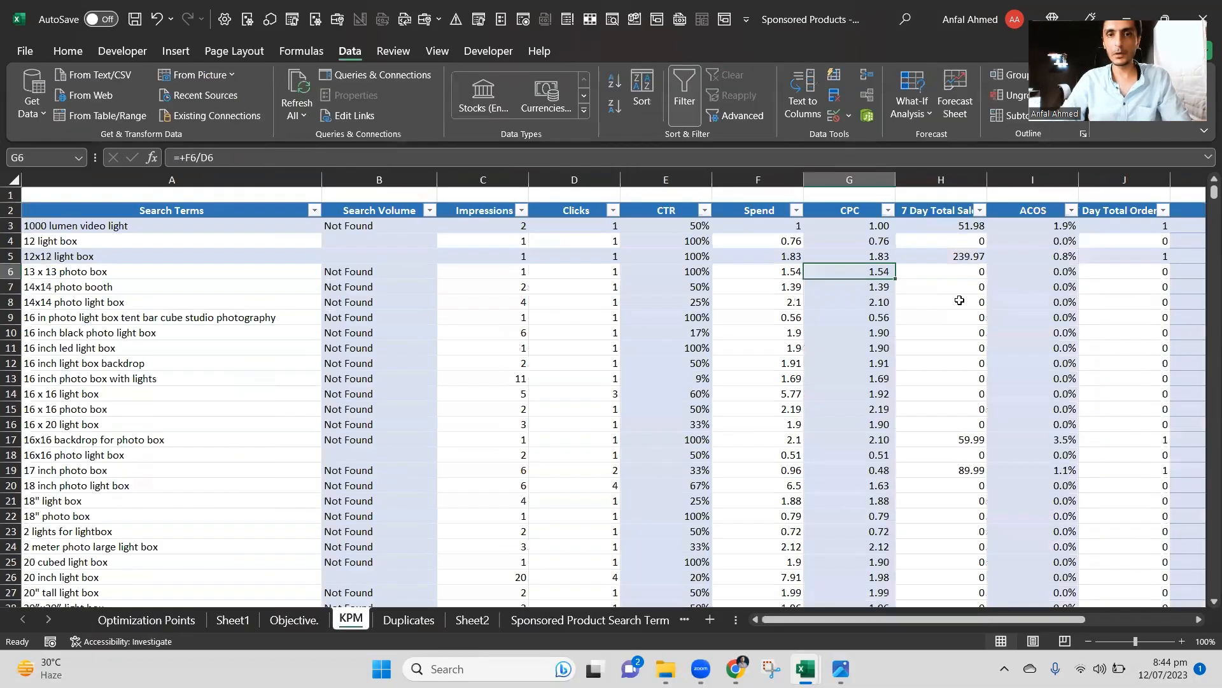
{"action": "key", "text": "Right"}
{"action": "key", "text": "Right"}
{"action": "key", "text": "Right"}
{"action": "key", "text": "Right"}
{"action": "key", "text": "Right"}
{"action": "key", "text": "Right"}
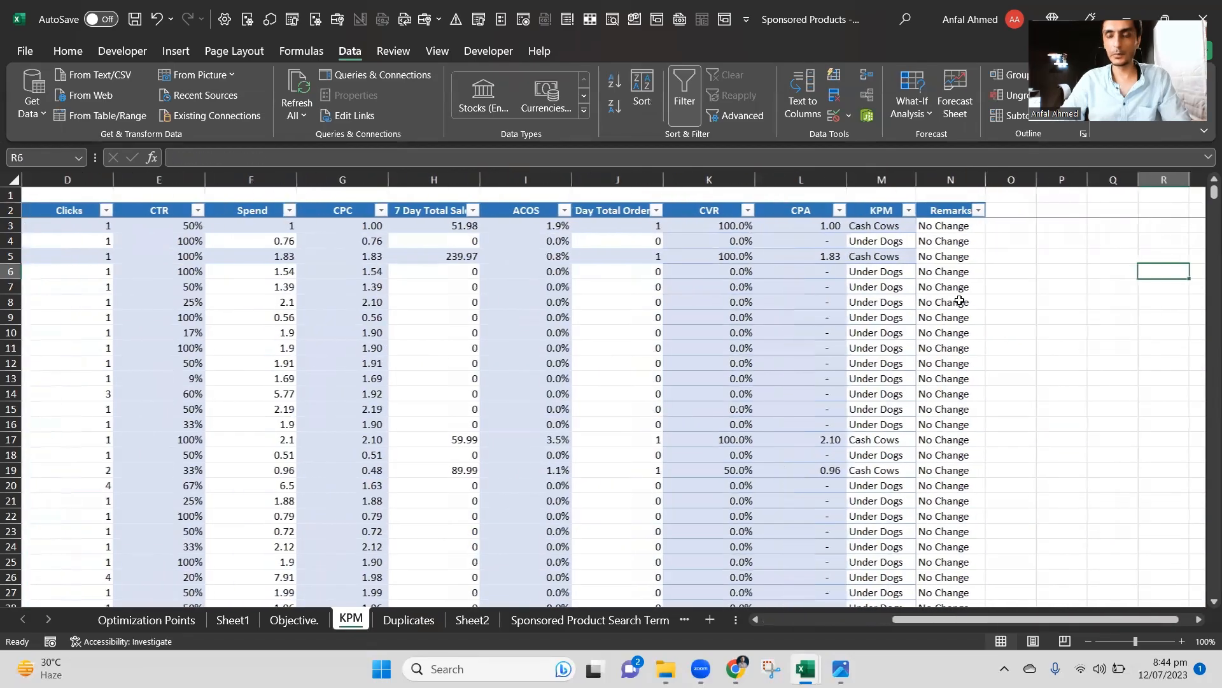
Look back at the KPM classification of the first search term.
{"action": "key", "text": "Left"}
{"action": "key", "text": "Left"}
{"action": "key", "text": "Left"}
{"action": "key", "text": "Left"}
{"action": "key", "text": "Left"}
{"action": "key", "text": "Up"}
{"action": "key", "text": "Up"}
{"action": "key", "text": "Up"}
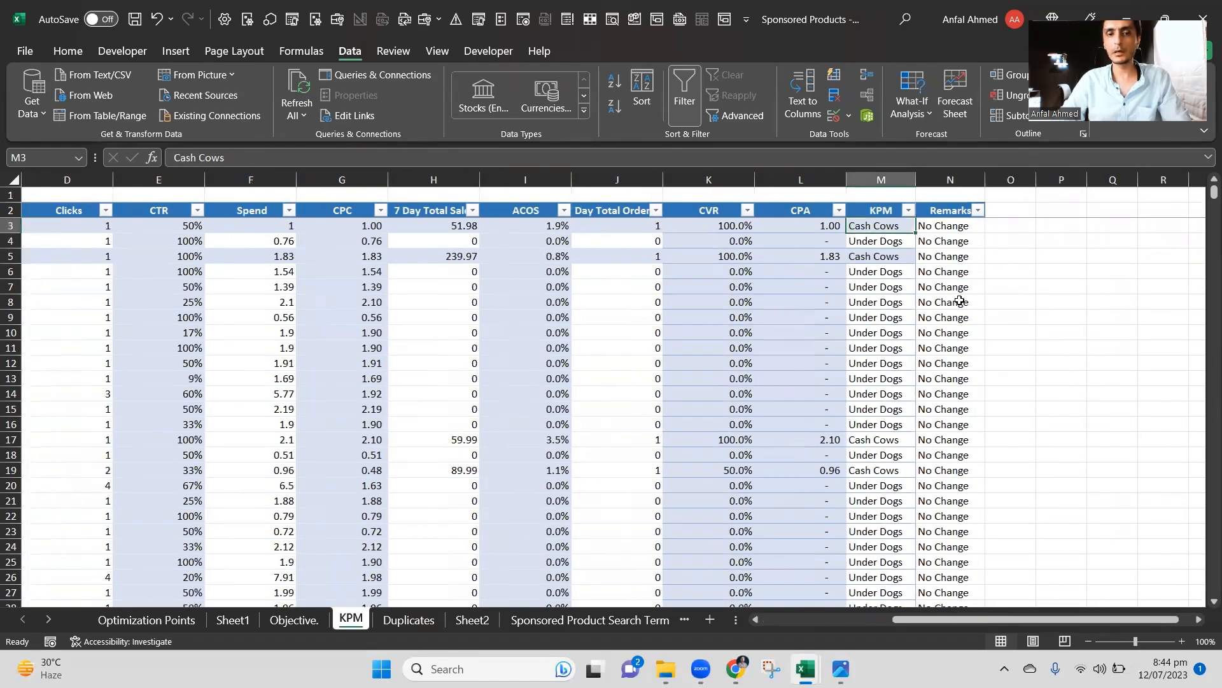
Review the KPM and Remarks columns on the KPM sheet and compare them with those on the Duplicates sheet.
{"action": "key", "text": "ctrl+Down"}
{"action": "key", "text": "ctrl+Up"}
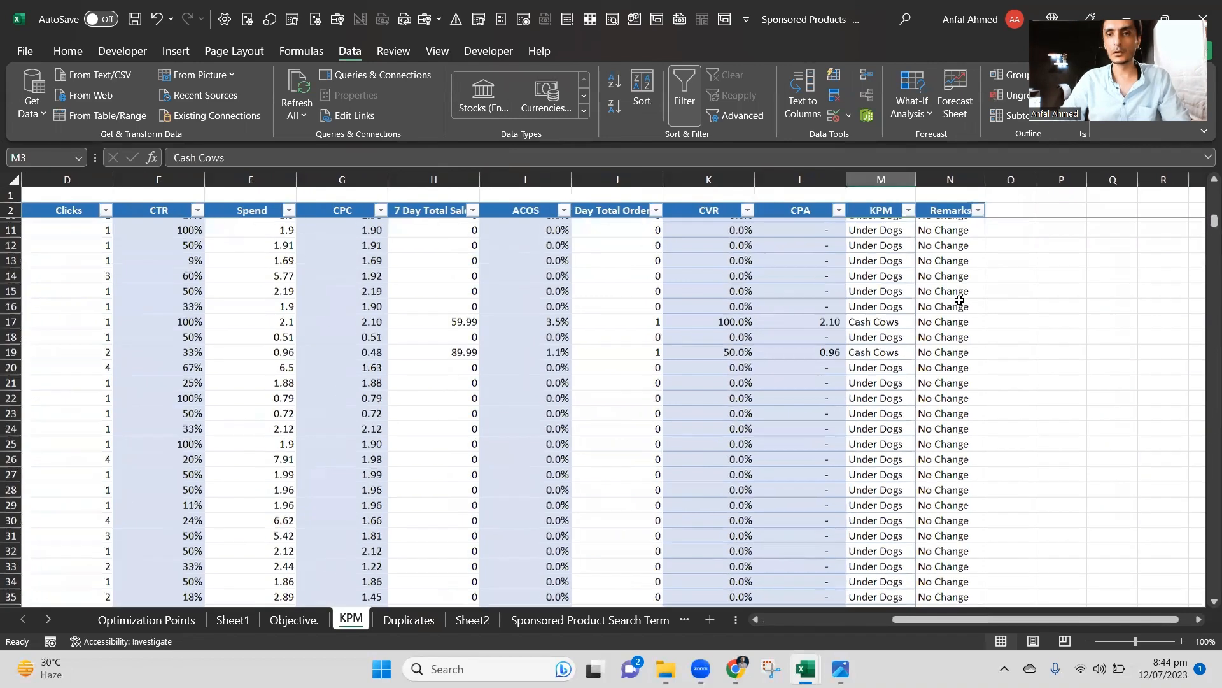
{"action": "key", "text": "Down"}
{"action": "key", "text": "Up"}
{"action": "key", "text": "Up"}
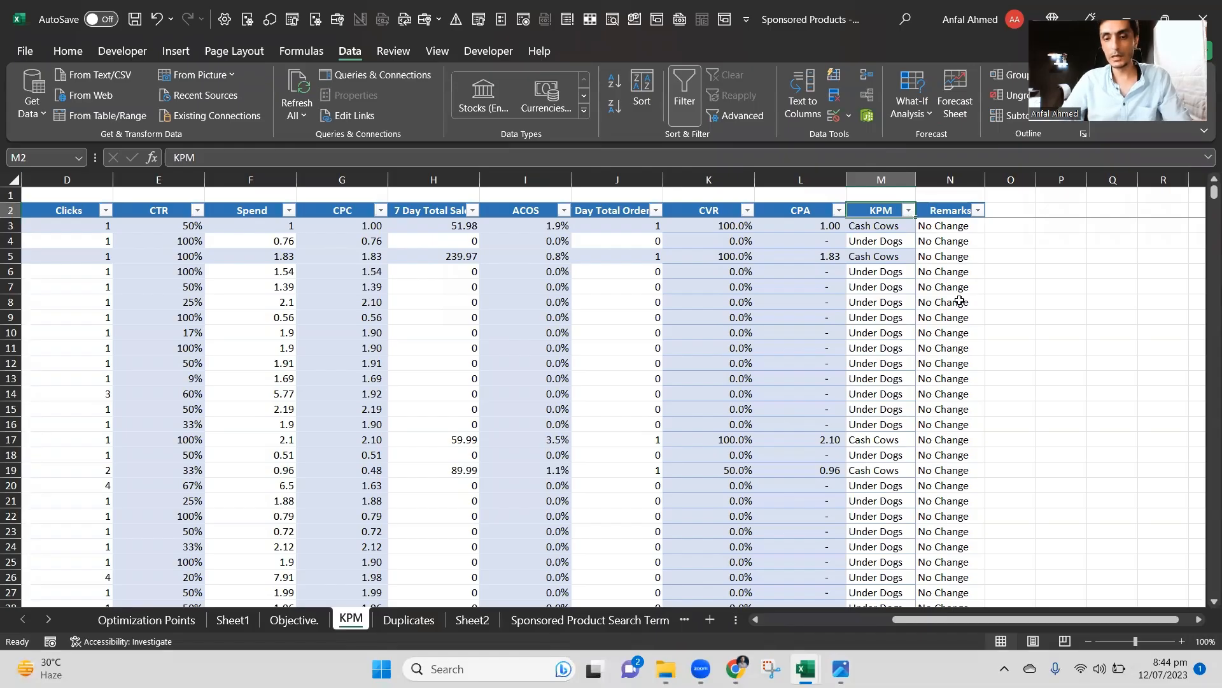
{"action": "key", "text": "ctrl+Page_Down"}
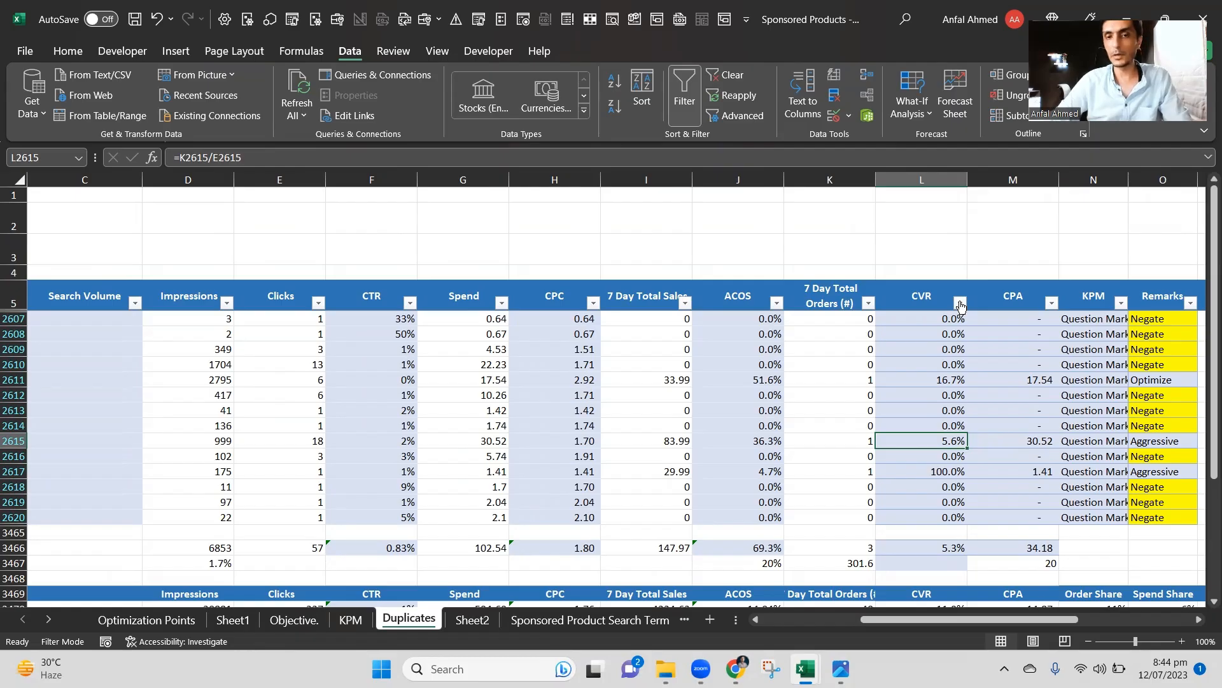
{"action": "key", "text": "ctrl+Page_Up"}
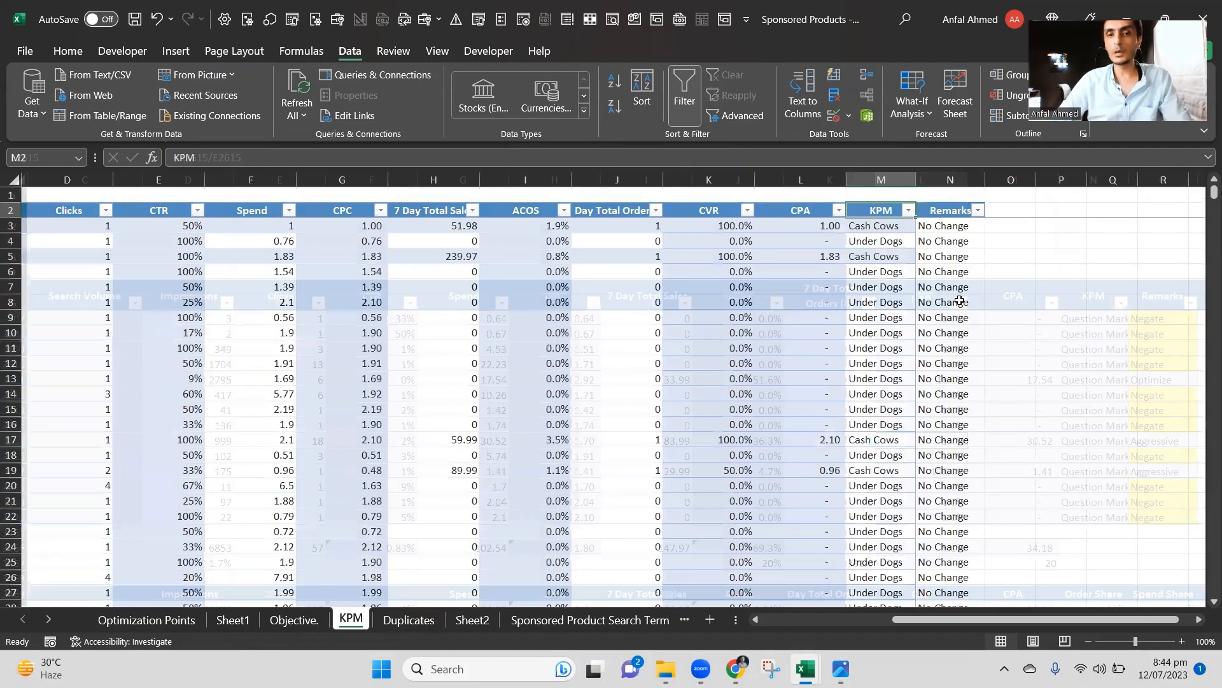
{"action": "key", "text": "Right"}
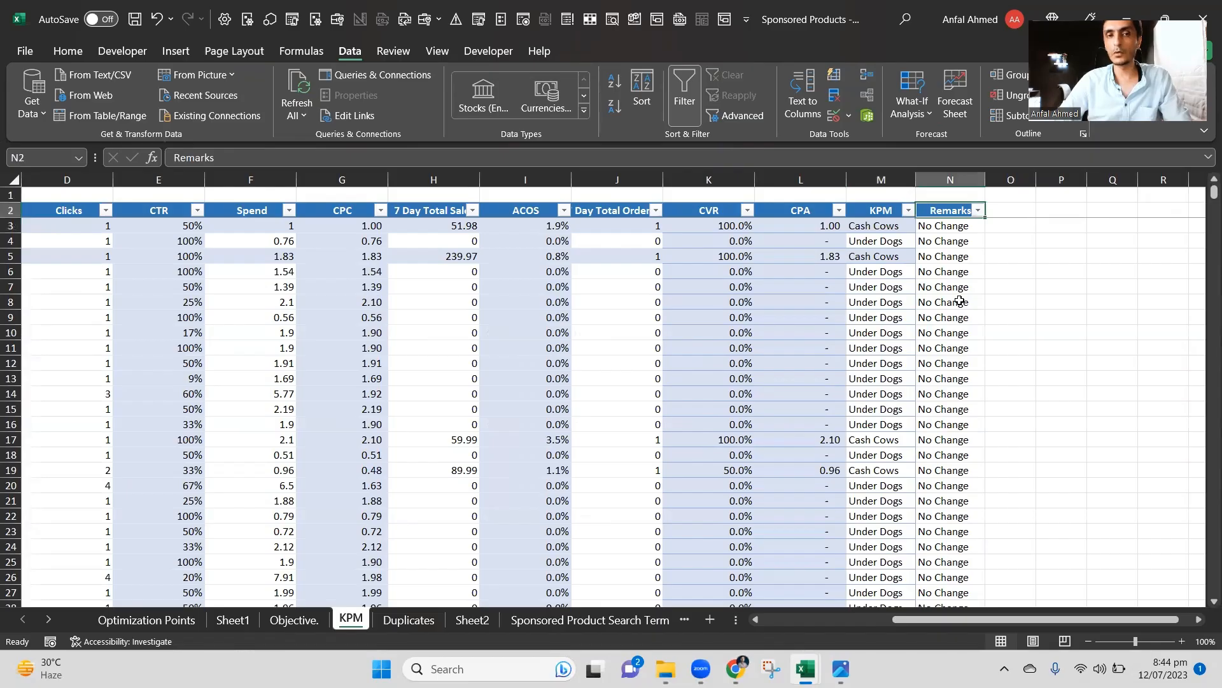
Examine the metrics of the "12x12 light box" row on the KPM sheet, from Remarks back to Clicks.
{"action": "key", "text": "Down"}
{"action": "key", "text": "Down"}
{"action": "key", "text": "Down"}
{"action": "key", "text": "Left"}
{"action": "key", "text": "Left"}
{"action": "key", "text": "Right"}
{"action": "key", "text": "Right"}
{"action": "key", "text": "Right"}
{"action": "key", "text": "Right"}
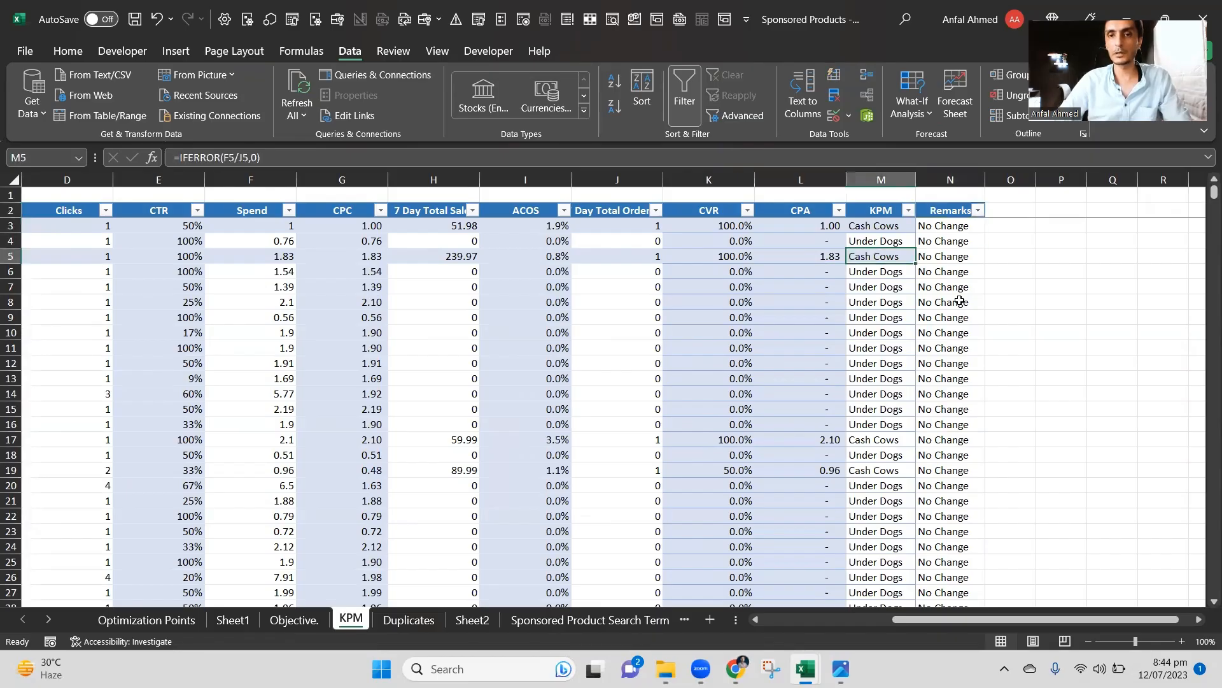
{"action": "key", "text": "Left"}
{"action": "key", "text": "Left"}
{"action": "key", "text": "Left"}
{"action": "key", "text": "Left"}
{"action": "key", "text": "Left"}
{"action": "key", "text": "Left"}
{"action": "key", "text": "Left"}
{"action": "key", "text": "Left"}
{"action": "key", "text": "Left"}
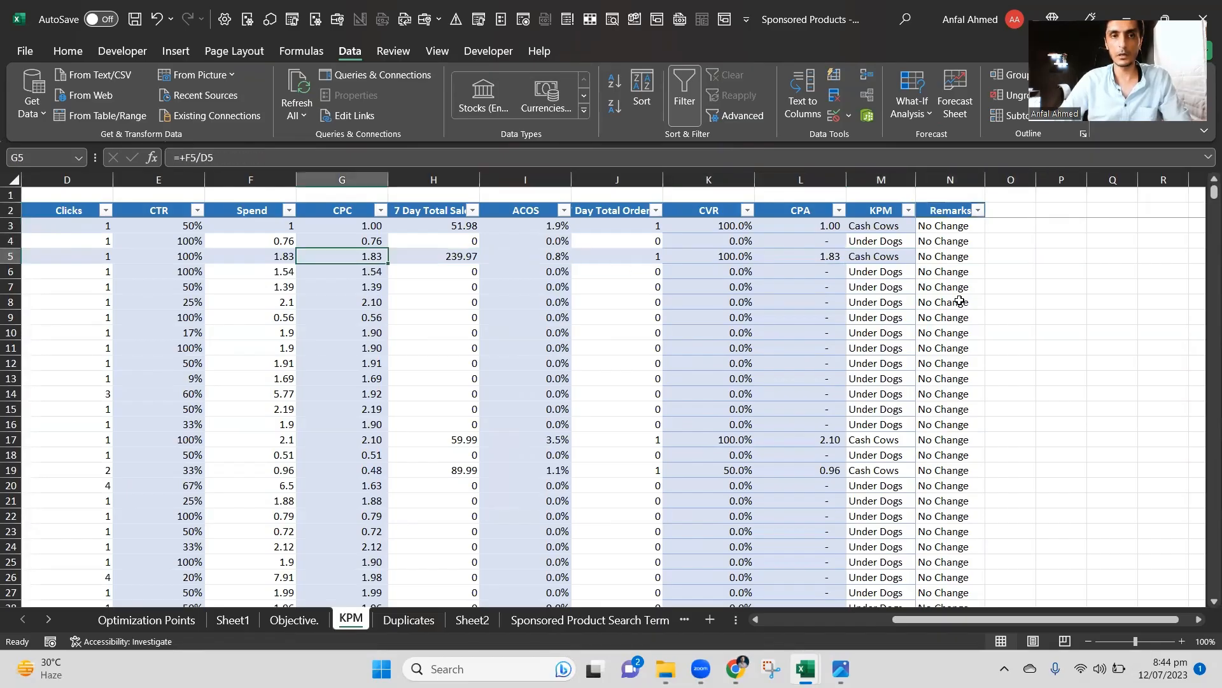
{"action": "key", "text": "Right"}
{"action": "key", "text": "Left"}
{"action": "key", "text": "Left"}
{"action": "key", "text": "Right"}
{"action": "key", "text": "Right"}
{"action": "key", "text": "Left"}
{"action": "key", "text": "Left"}
{"action": "key", "text": "Left"}
{"action": "key", "text": "Left"}
{"action": "key", "text": "Left"}
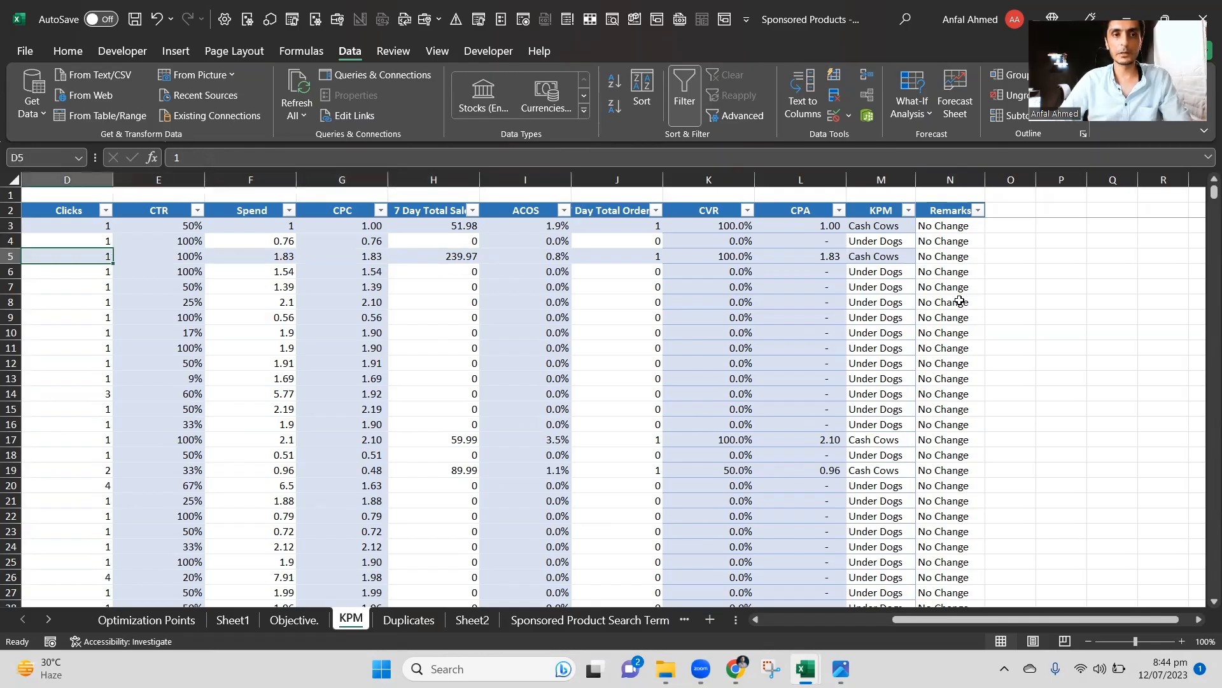
Insert two blank columns between CTR and Spend on the KPM sheet.
{"action": "key", "text": "Right"}
{"action": "key", "text": "Right"}
{"action": "key", "text": "Right"}
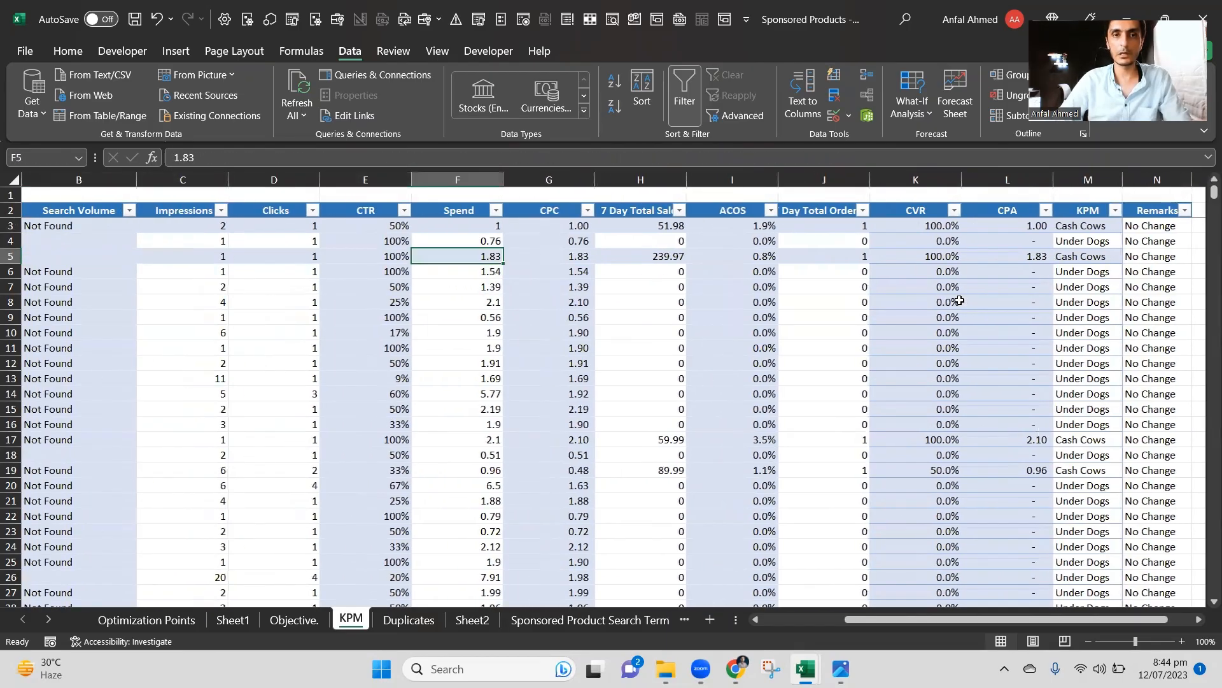
{"action": "key", "text": "Up"}
{"action": "key", "text": "Up"}
{"action": "key", "text": "Up"}
{"action": "key", "text": "ctrl+space"}
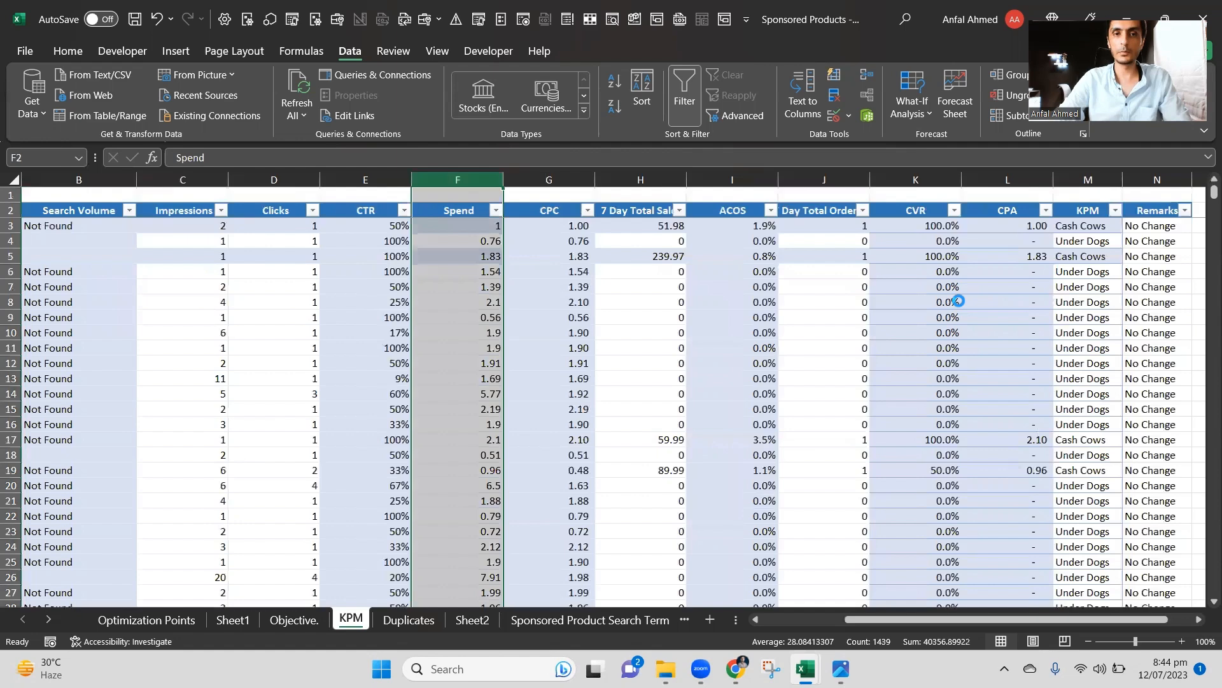
{"action": "key", "text": "ctrl+shift+plus"}
{"action": "key", "text": "Up"}
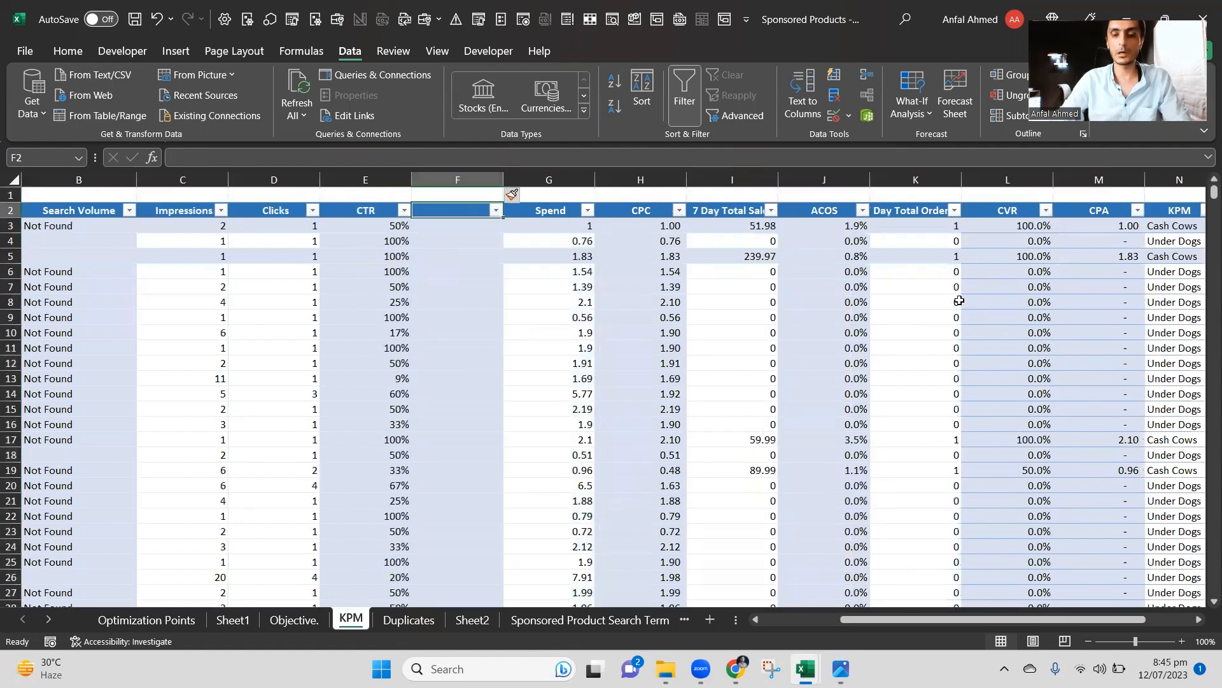
{"action": "key", "text": "ctrl+space"}
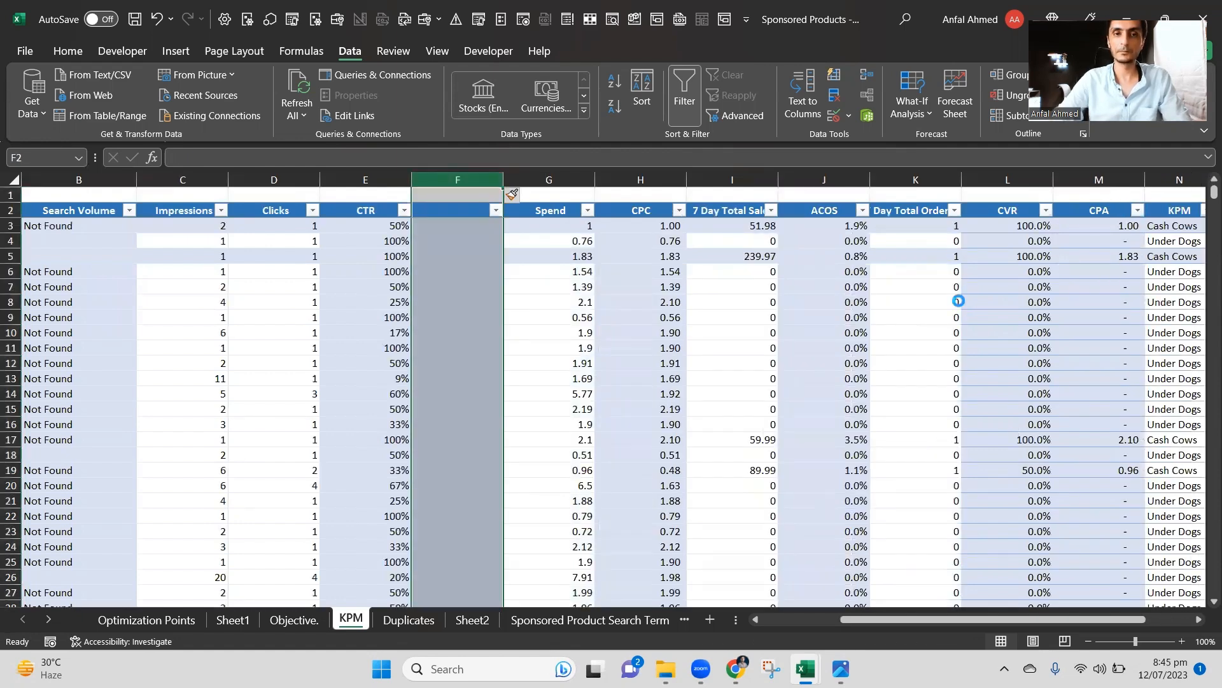
{"action": "key", "text": "ctrl+shift+plus"}
{"action": "key", "text": "Down"}
{"action": "key", "text": "Up"}
{"action": "key", "text": "Up"}
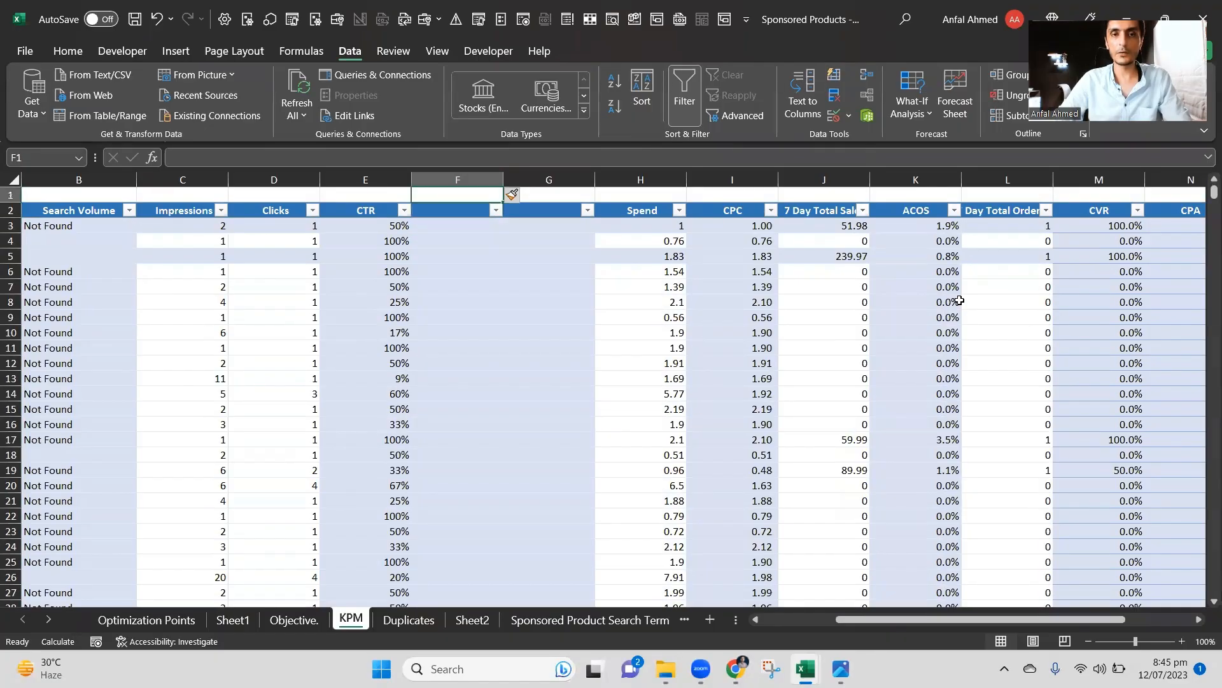
Switch to the SQP - Photo Box workbook and copy the Click Through Rate (Market) and Click Through Rate (Brand) headers.
{"action": "key", "text": "alt+Tab"}
{"action": "key", "text": "Left"}
{"action": "key", "text": "ctrl+Left"}
{"action": "key", "text": "Right"}
{"action": "key", "text": "Right"}
{"action": "key", "text": "Right"}
{"action": "key", "text": "Right"}
{"action": "key", "text": "Right"}
{"action": "key", "text": "Right"}
{"action": "key", "text": "Right"}
{"action": "key", "text": "Right"}
{"action": "key", "text": "Right"}
{"action": "key", "text": "Right"}
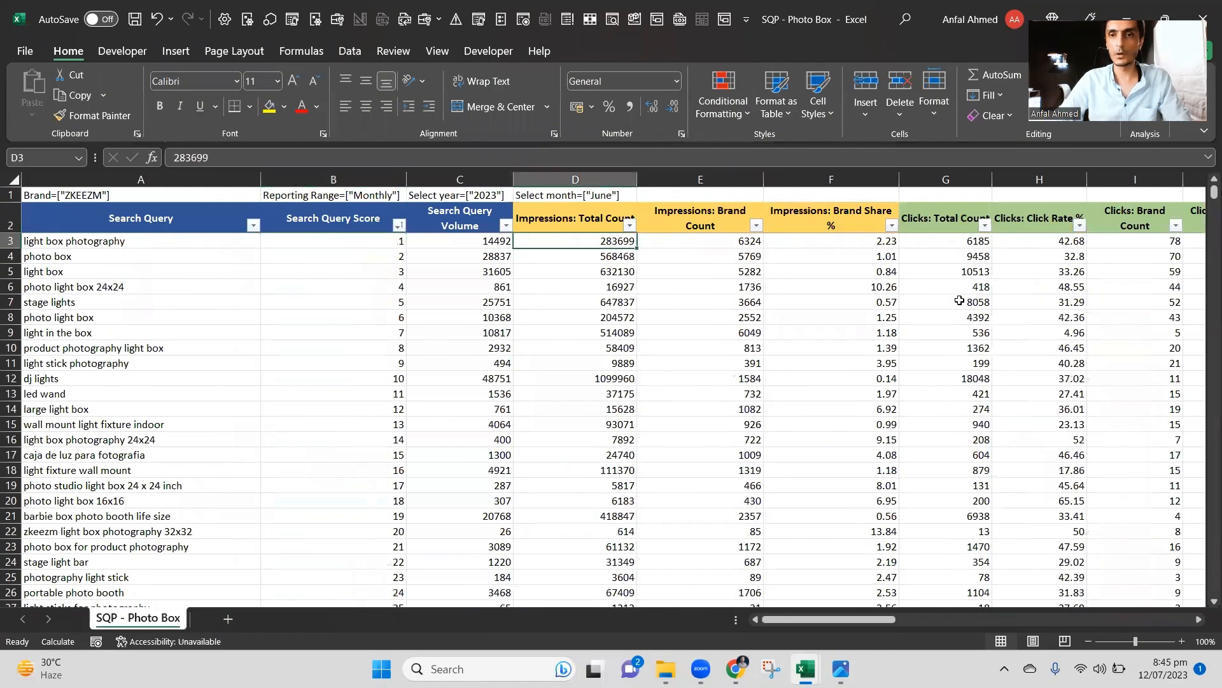
{"action": "key", "text": "Right"}
{"action": "key", "text": "Right"}
{"action": "key", "text": "Right"}
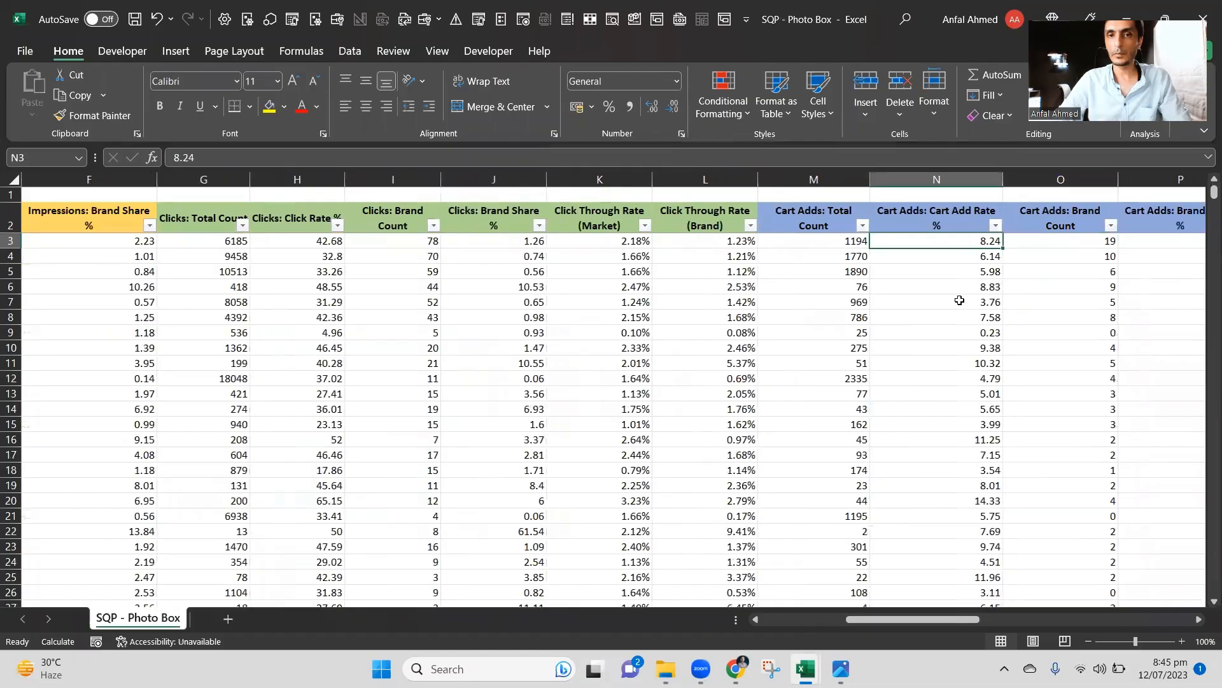
{"action": "key", "text": "Left"}
{"action": "key", "text": "Left"}
{"action": "key", "text": "Left"}
{"action": "key", "text": "Up"}
{"action": "key", "text": "shift+Right"}
{"action": "key", "text": "ctrl+c"}
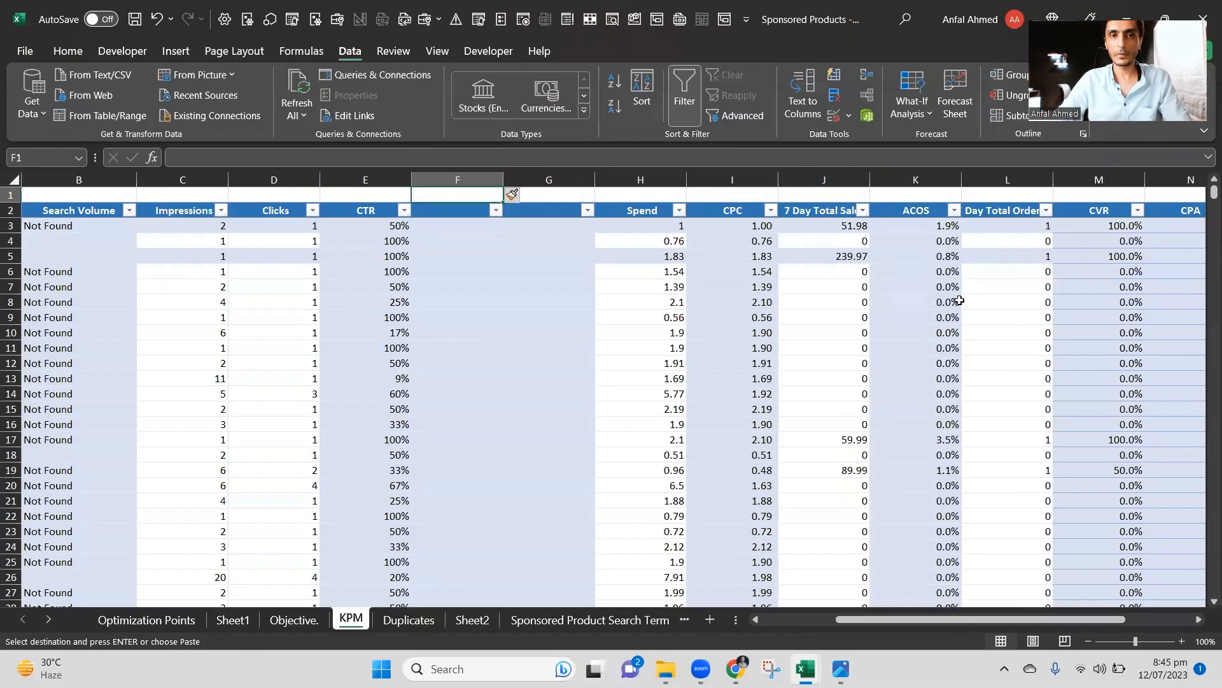
Paste both Click Through Rate headers into F2:G2 of the KPM sheet in the Sponsored Products workbook.
{"action": "key", "text": "alt+Tab"}
{"action": "key", "text": "Down"}
{"action": "key", "text": "alt+e"}
{"action": "key", "text": "s"}
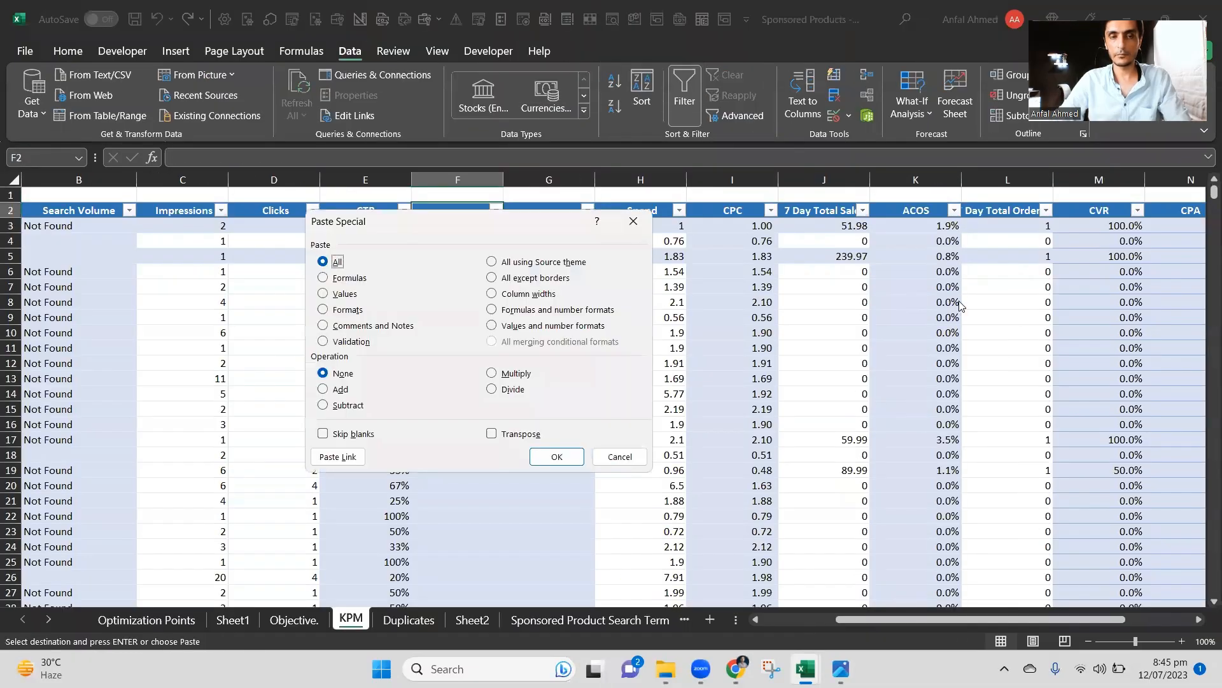
{"action": "key", "text": "Escape"}
{"action": "key", "text": "ctrl+v"}
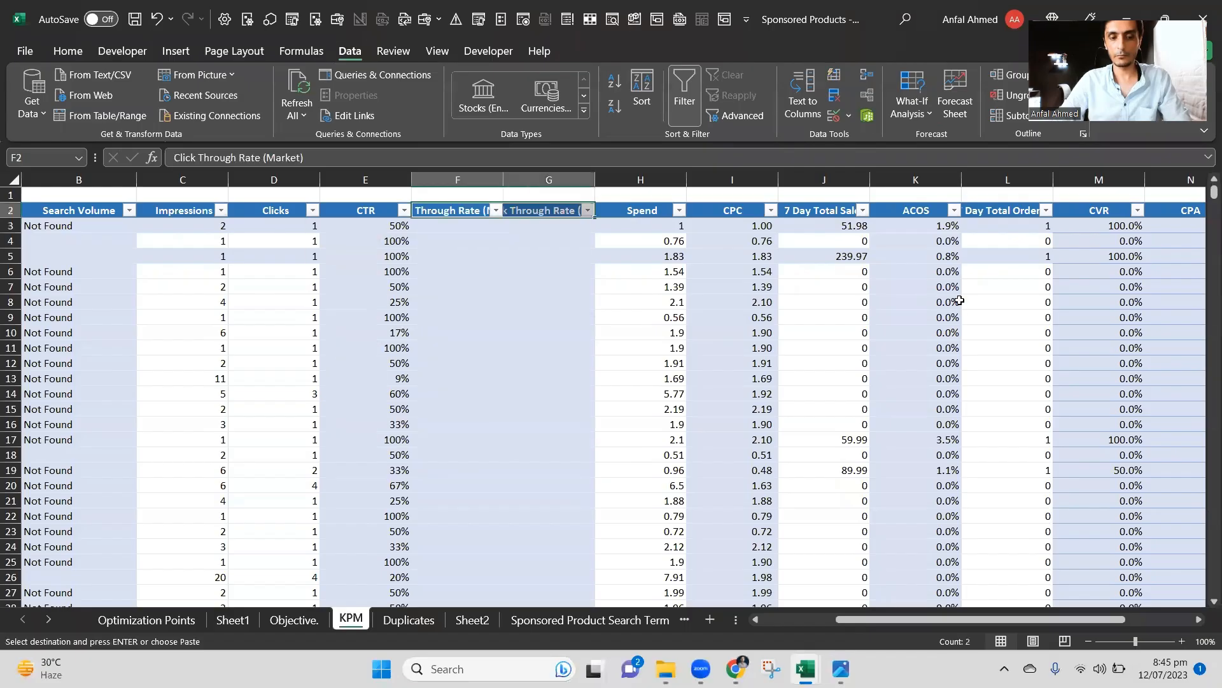
{"action": "key", "text": "Down"}
{"action": "key", "text": "Down"}
{"action": "key", "text": "Down"}
{"action": "key", "text": "Up"}
{"action": "key", "text": "Up"}
{"action": "key", "text": "Up"}
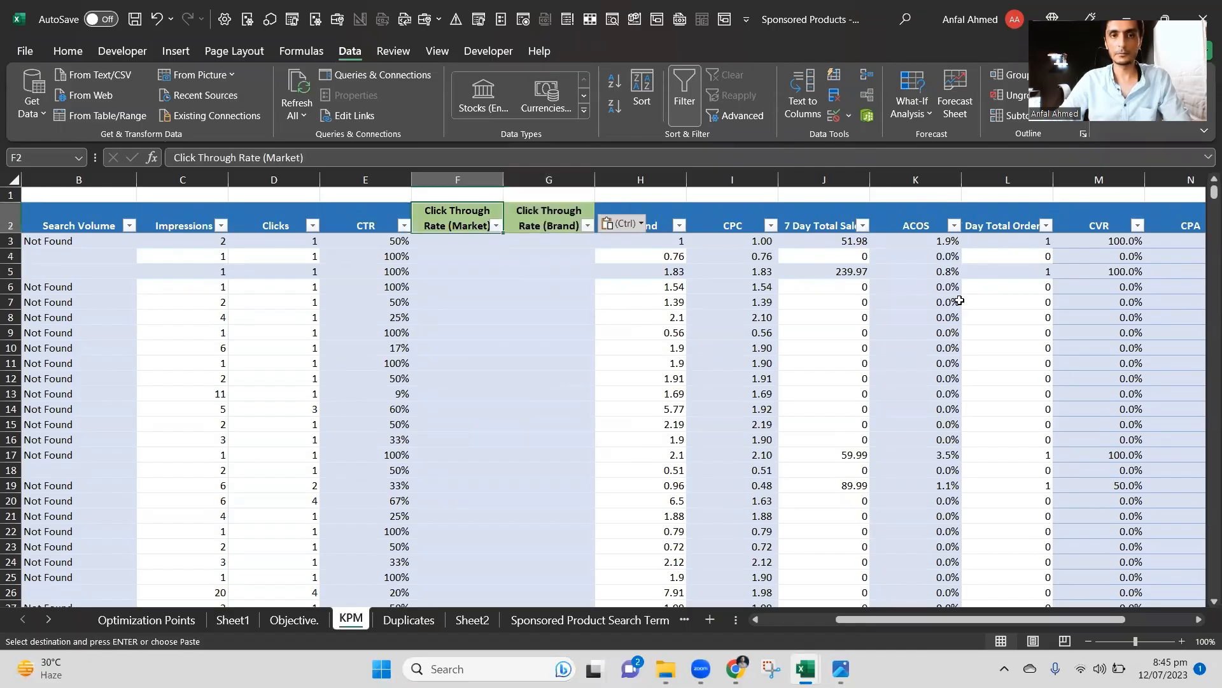
{"action": "key", "text": "Down"}
{"action": "type", "text": "=VLOOKUP("}
{"action": "key", "text": "Left"}
{"action": "key", "text": "Left"}
{"action": "key", "text": "Left"}
{"action": "key", "text": "Left"}
{"action": "key", "text": "Left"}
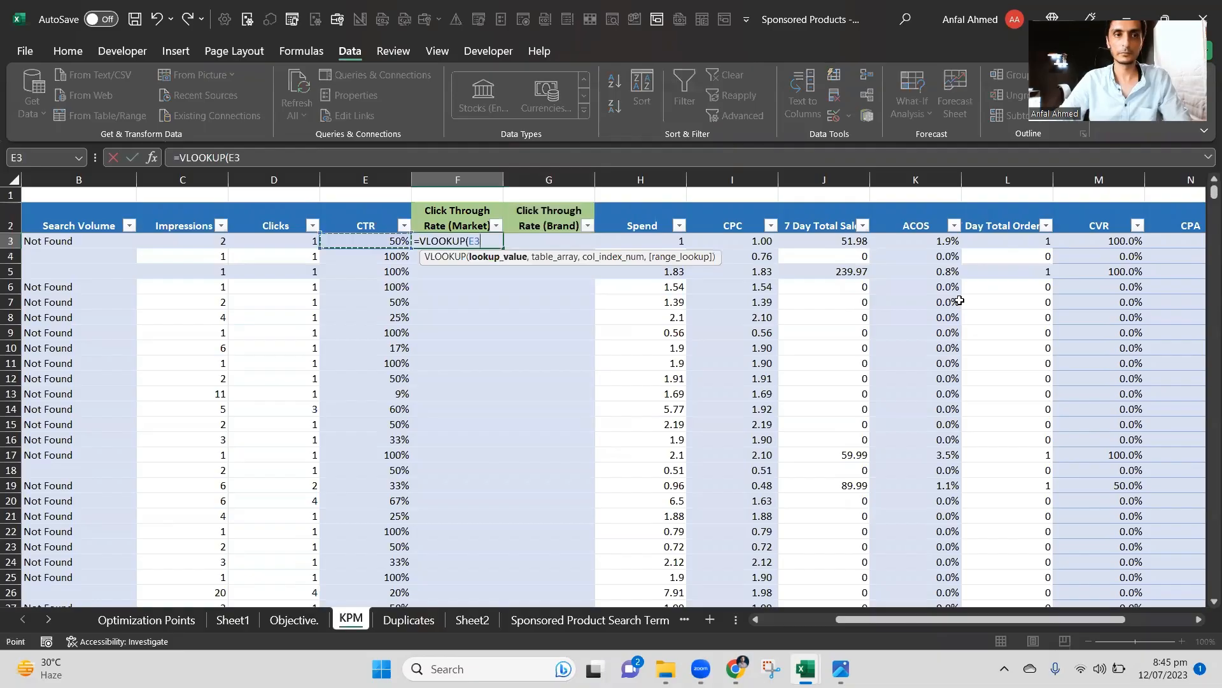
{"action": "key", "text": "Down"}
{"action": "key", "text": "Down"}
{"action": "key", "text": "Down"}
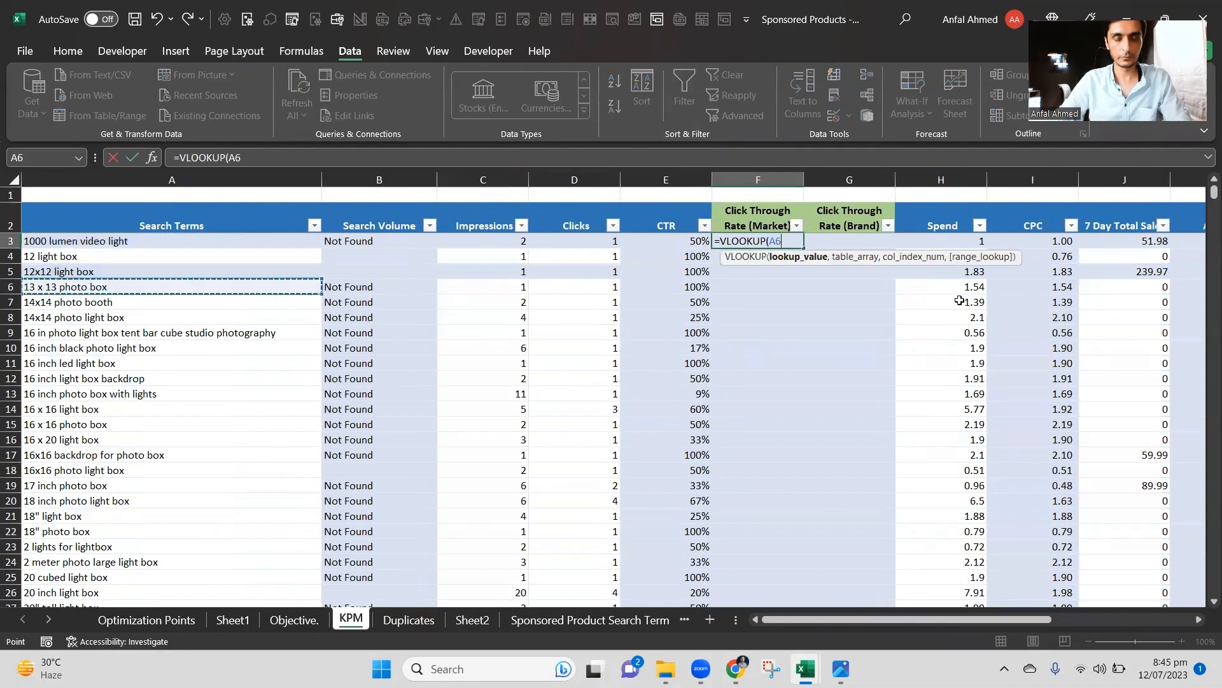
{"action": "key", "text": "Up"}
{"action": "key", "text": "Up"}
{"action": "key", "text": "Up"}
{"action": "key", "text": "Up"}
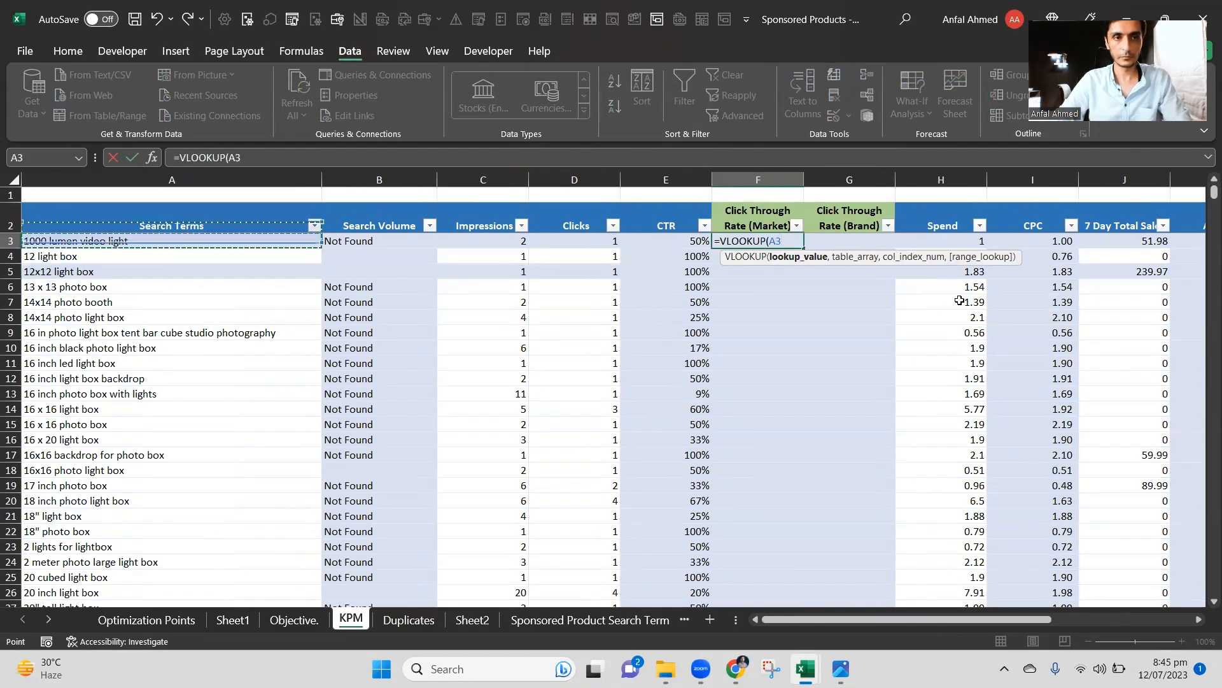
{"action": "key", "text": "Down"}
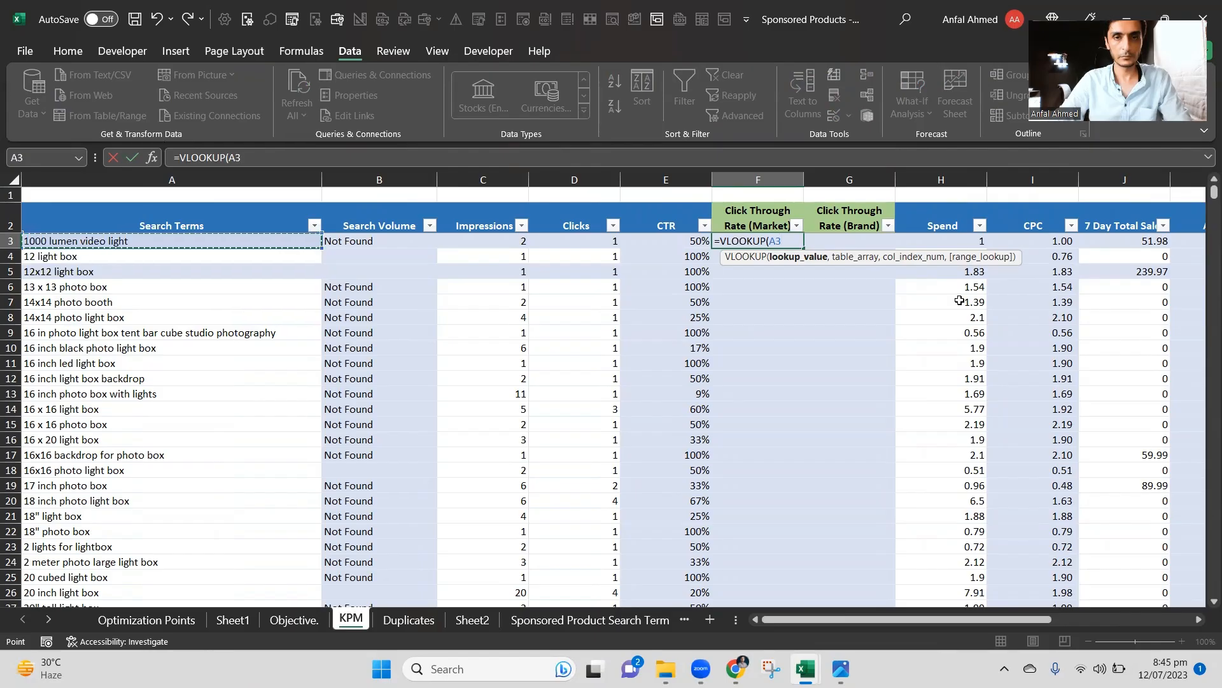
{"action": "key", "text": "Escape"}
{"action": "key", "text": "Down"}
{"action": "key", "text": "Down"}
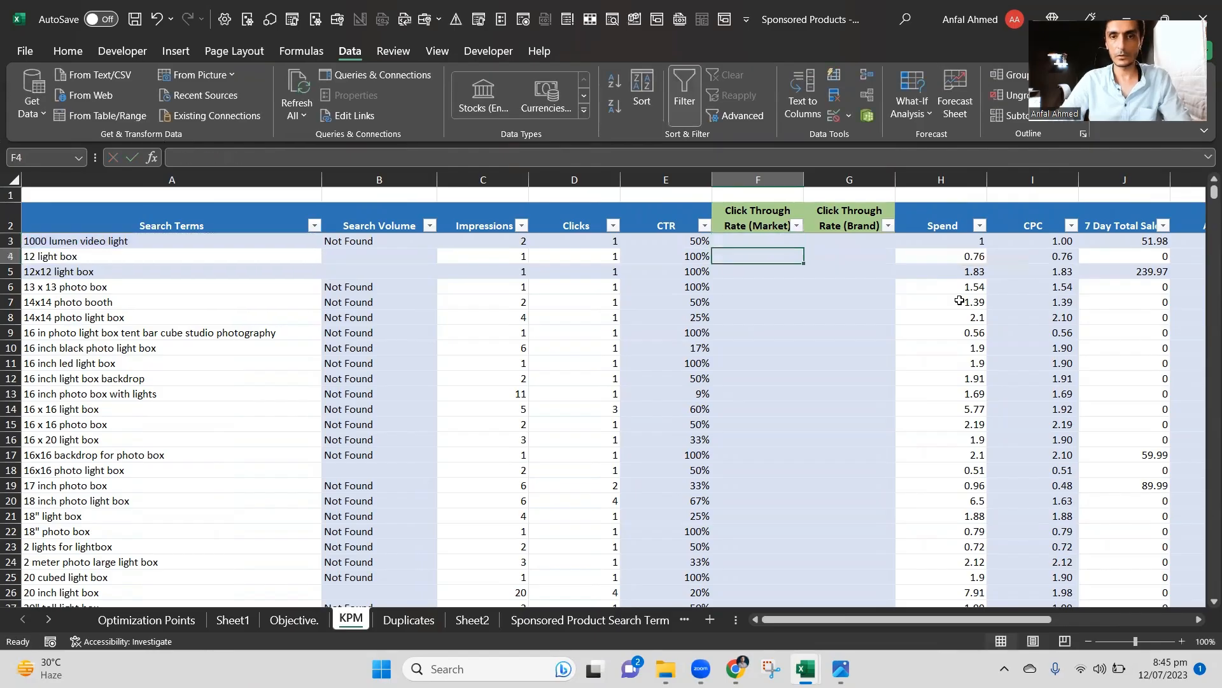
{"action": "key", "text": "Left"}
{"action": "key", "text": "Home"}
{"action": "key", "text": "Up"}
{"action": "key", "text": "Up"}
{"action": "key", "text": "Up"}
{"action": "key", "text": "Down"}
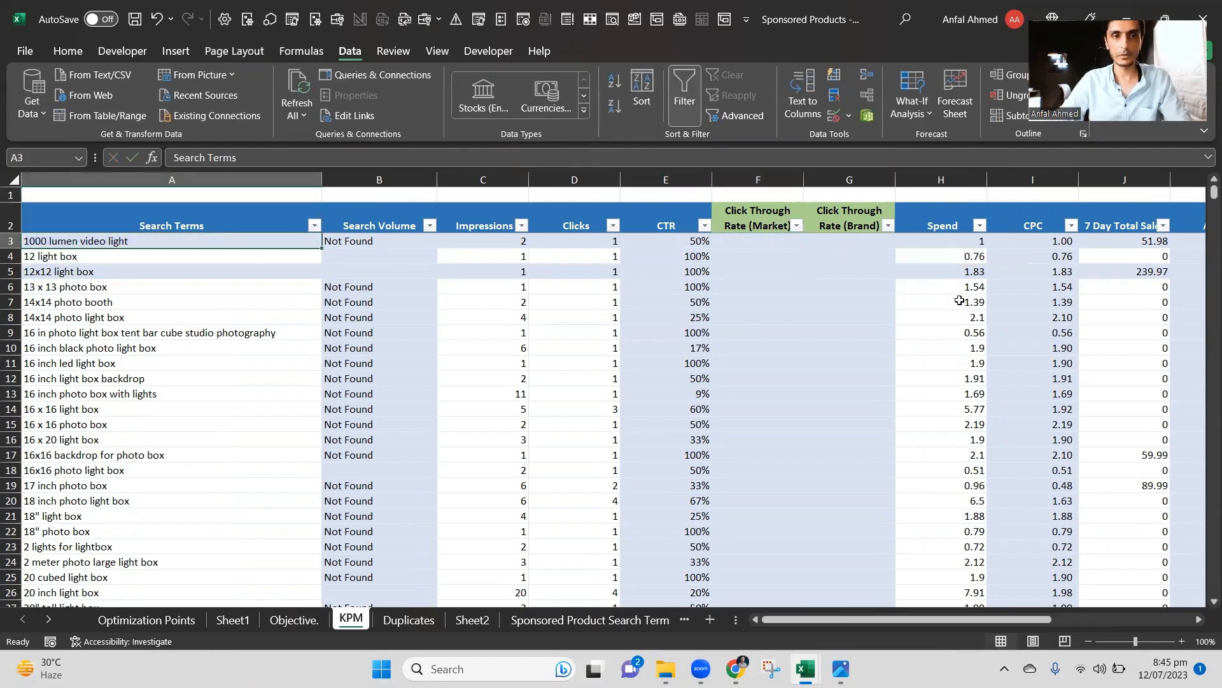
{"action": "key", "text": "Down"}
{"action": "key", "text": "Down"}
{"action": "key", "text": "Down"}
{"action": "key", "text": "ctrl+c"}
{"action": "key", "text": "Up"}
{"action": "key", "text": "shift+Up"}
{"action": "key", "text": "shift+Up"}
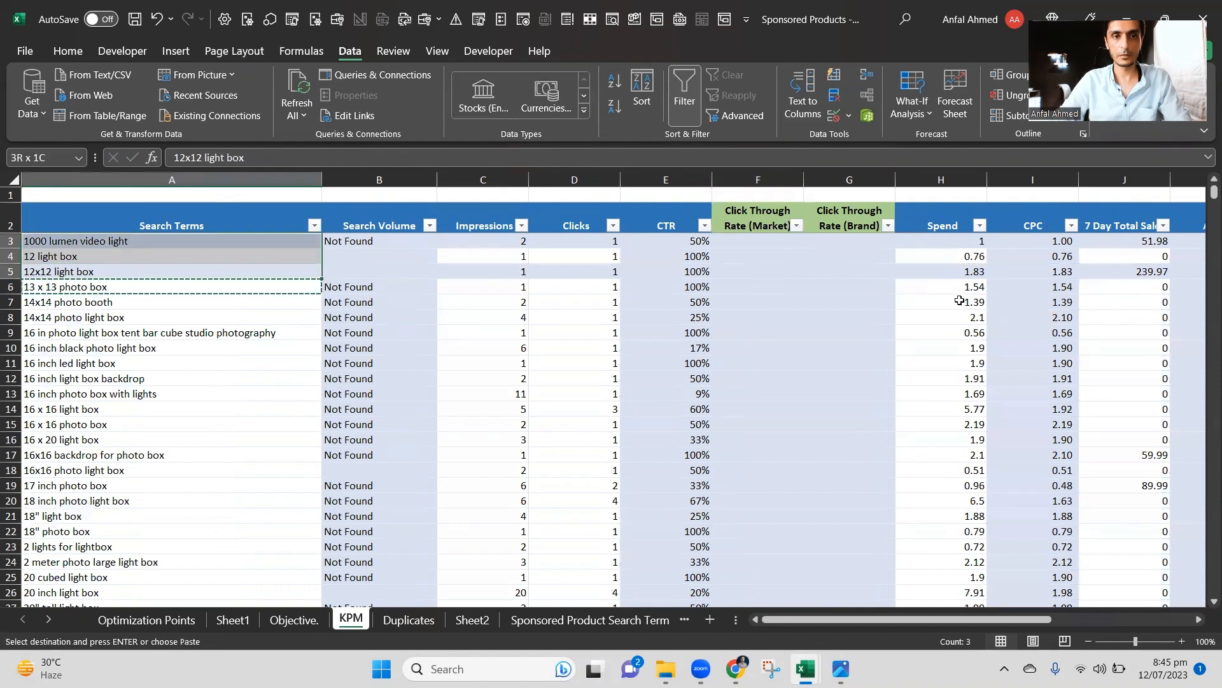
Copy row 6 from Search Terms through Remarks and paste only its formatting onto rows 3 to 5.
{"action": "key", "text": "Down"}
{"action": "key", "text": "Down"}
{"action": "key", "text": "Up"}
{"action": "key", "text": "shift+Right"}
{"action": "key", "text": "shift+Right"}
{"action": "key", "text": "shift+Right"}
{"action": "key", "text": "shift+Right"}
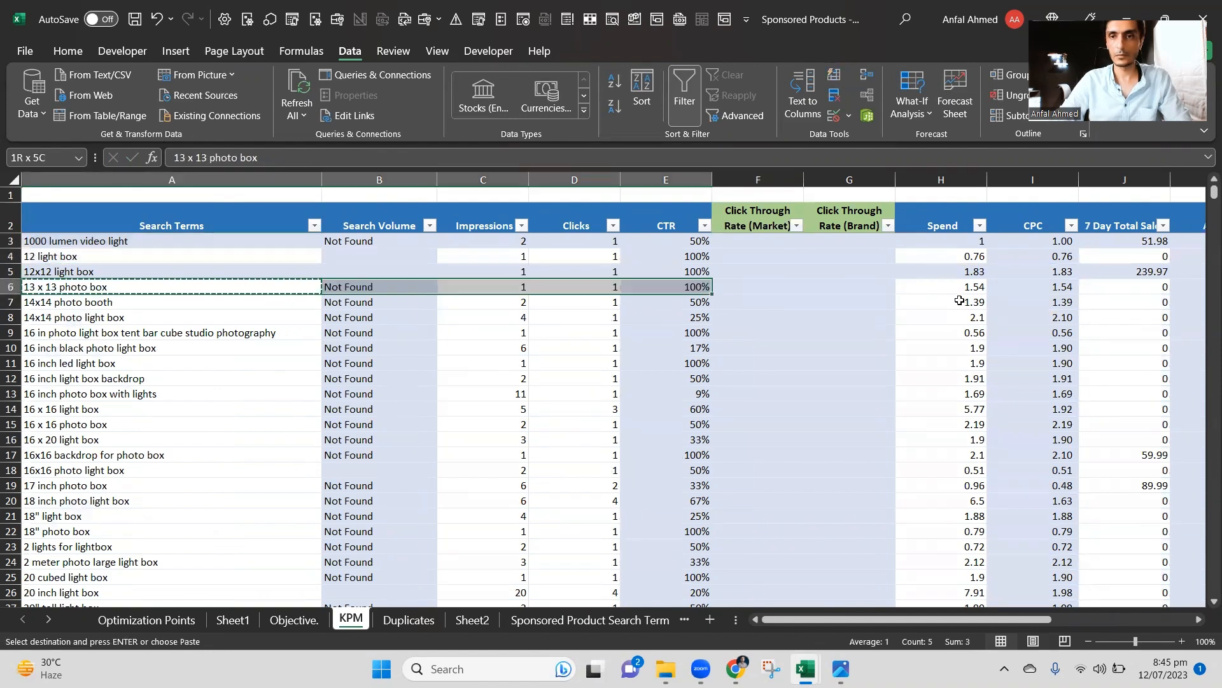
{"action": "key", "text": "shift+Right"}
{"action": "key", "text": "shift+Right"}
{"action": "key", "text": "shift+Right"}
{"action": "key", "text": "ctrl+shift+Right"}
{"action": "key", "text": "ctrl+c"}
{"action": "key", "text": "Up"}
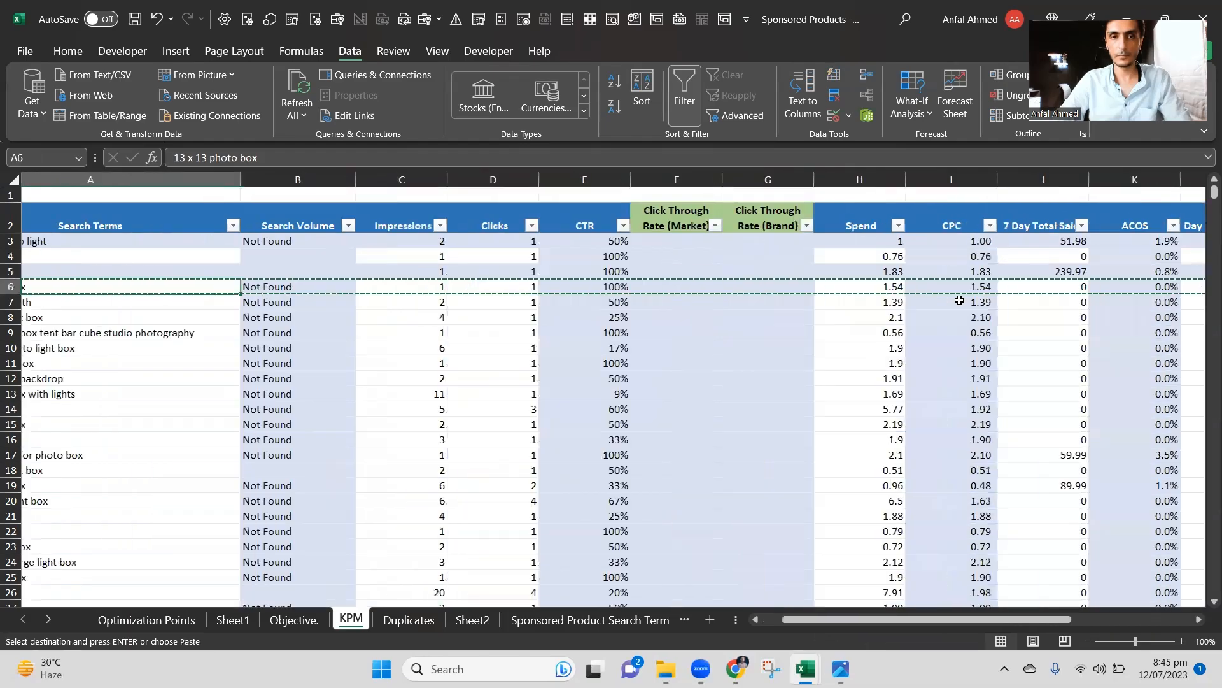
{"action": "key", "text": "shift+Up"}
{"action": "key", "text": "shift+Up"}
{"action": "key", "text": "shift+Right"}
{"action": "key", "text": "shift+Right"}
{"action": "key", "text": "shift+Right"}
{"action": "key", "text": "shift+Right"}
{"action": "key", "text": "ctrl+shift+Right"}
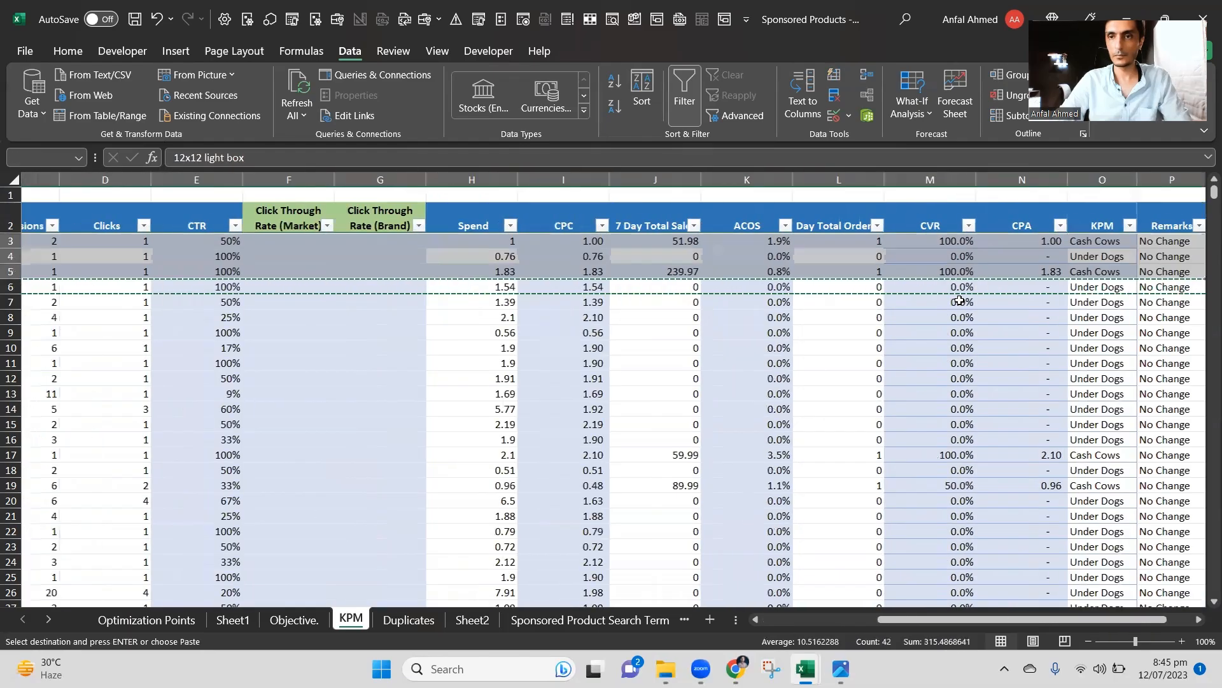
{"action": "key", "text": "Down"}
{"action": "key", "text": "Down"}
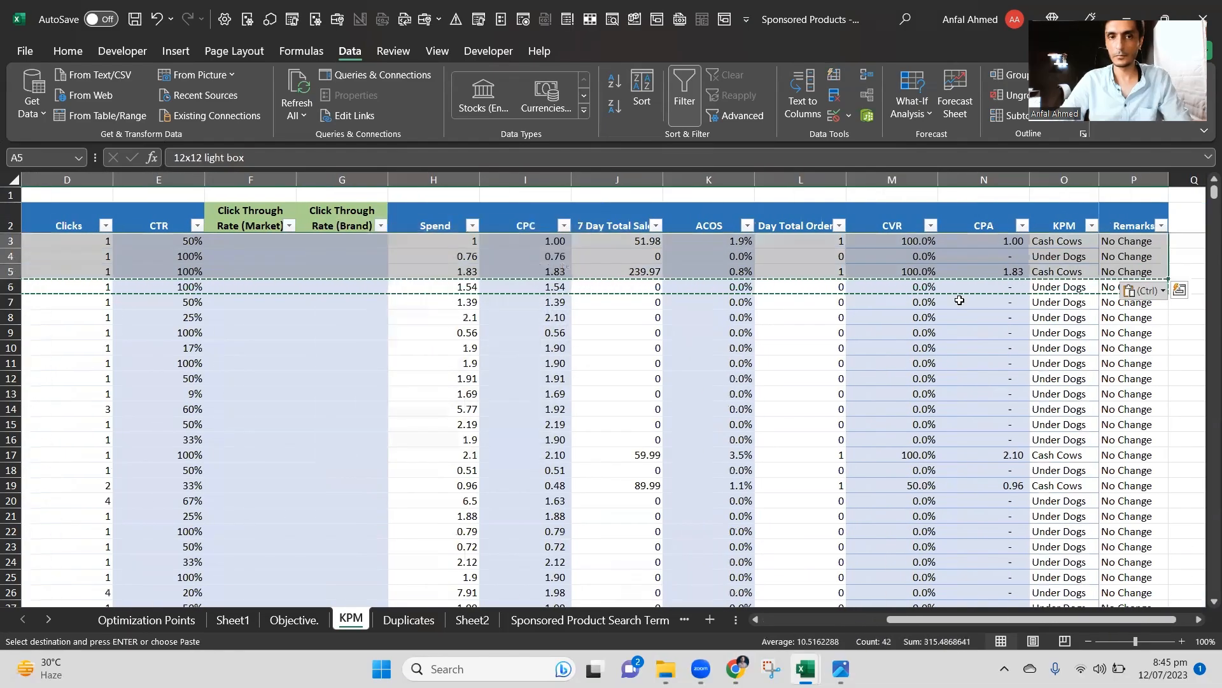
{"action": "key", "text": "Right"}
{"action": "key", "text": "Right"}
{"action": "key", "text": "Up"}
{"action": "key", "text": "Escape"}
{"action": "key", "text": "Left"}
{"action": "key", "text": "Left"}
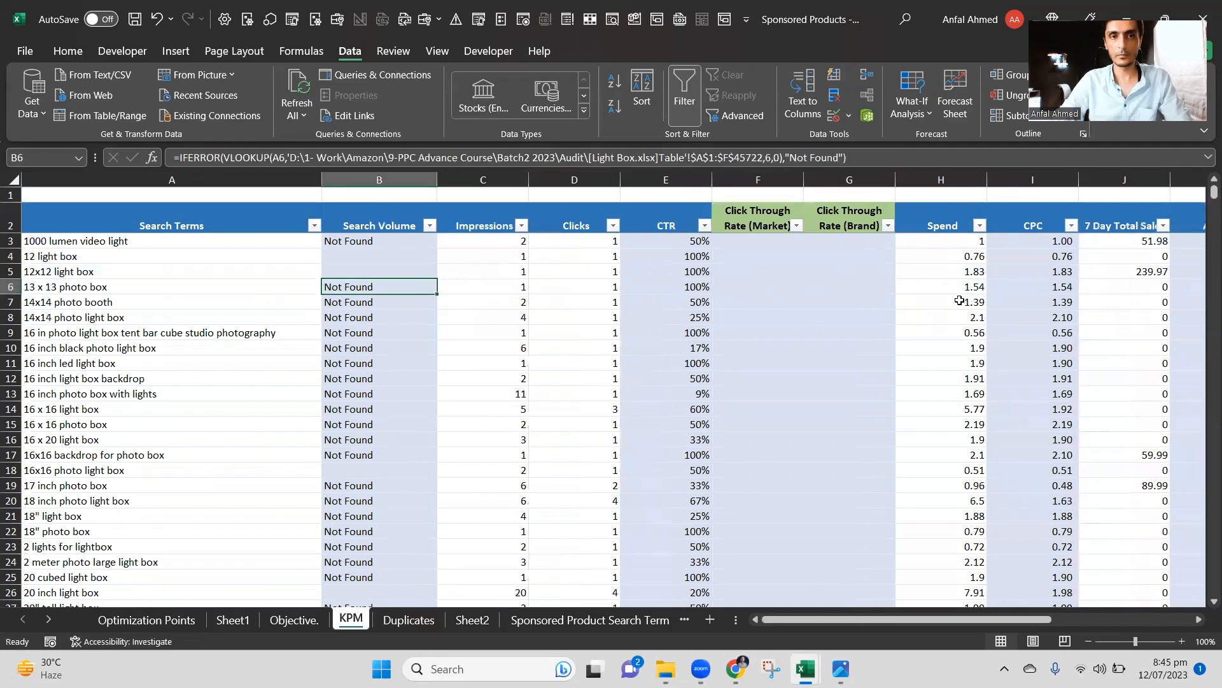
Select cell F3, the first data cell under Click Through Rate (Market).
{"action": "key", "text": "Up"}
{"action": "key", "text": "Up"}
{"action": "key", "text": "Up"}
{"action": "key", "text": "Right"}
{"action": "key", "text": "Right"}
{"action": "key", "text": "Right"}
{"action": "key", "text": "Right"}
{"action": "key", "text": "Right"}
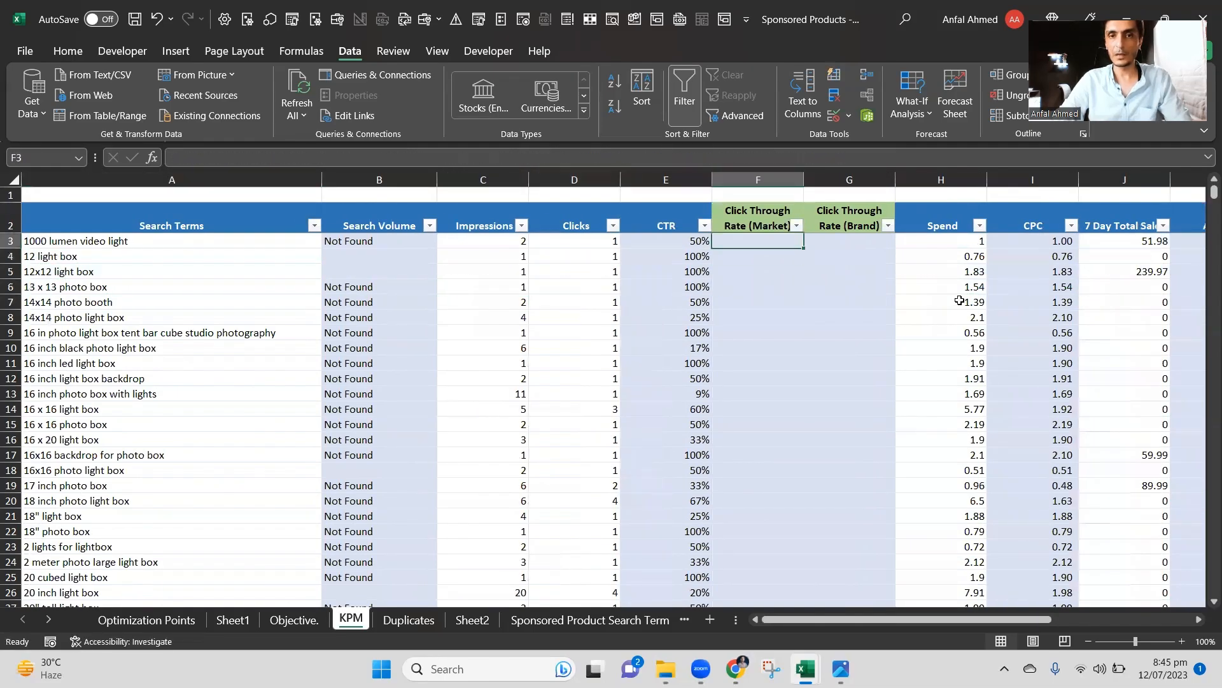
{"action": "type", "text": "=vo"}
{"action": "key", "text": "Tab"}
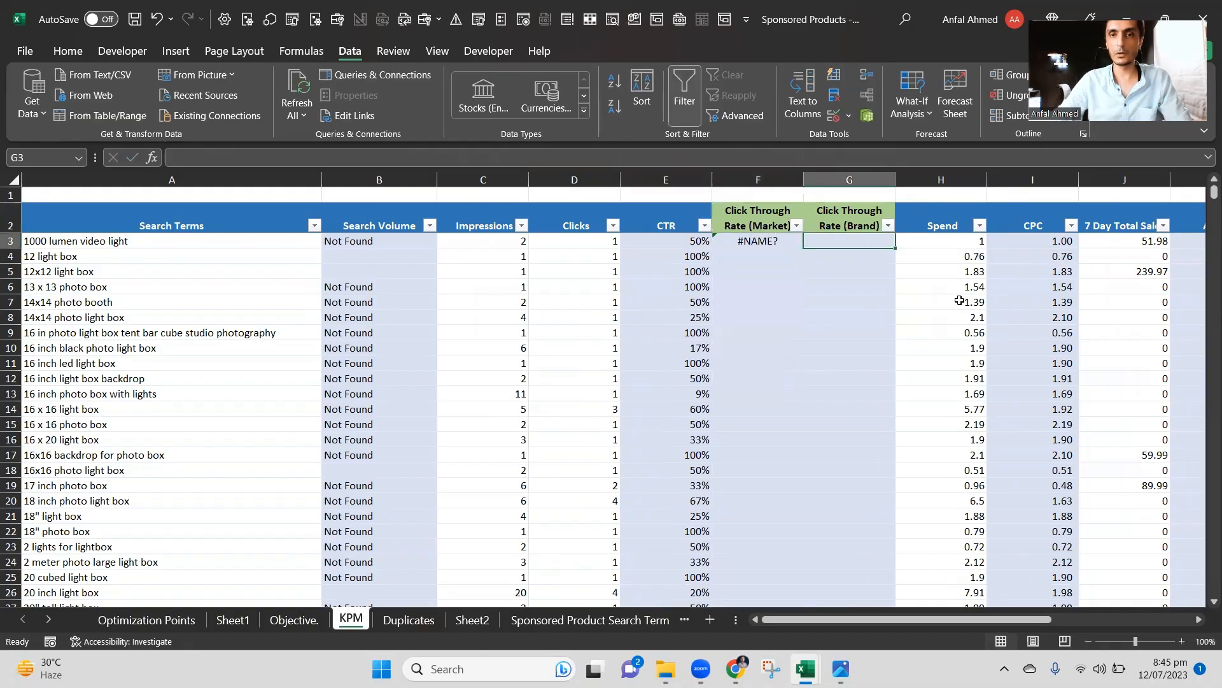
{"action": "key", "text": "BackSpace"}
{"action": "key", "text": "Left"}
{"action": "type", "text": "=vl"}
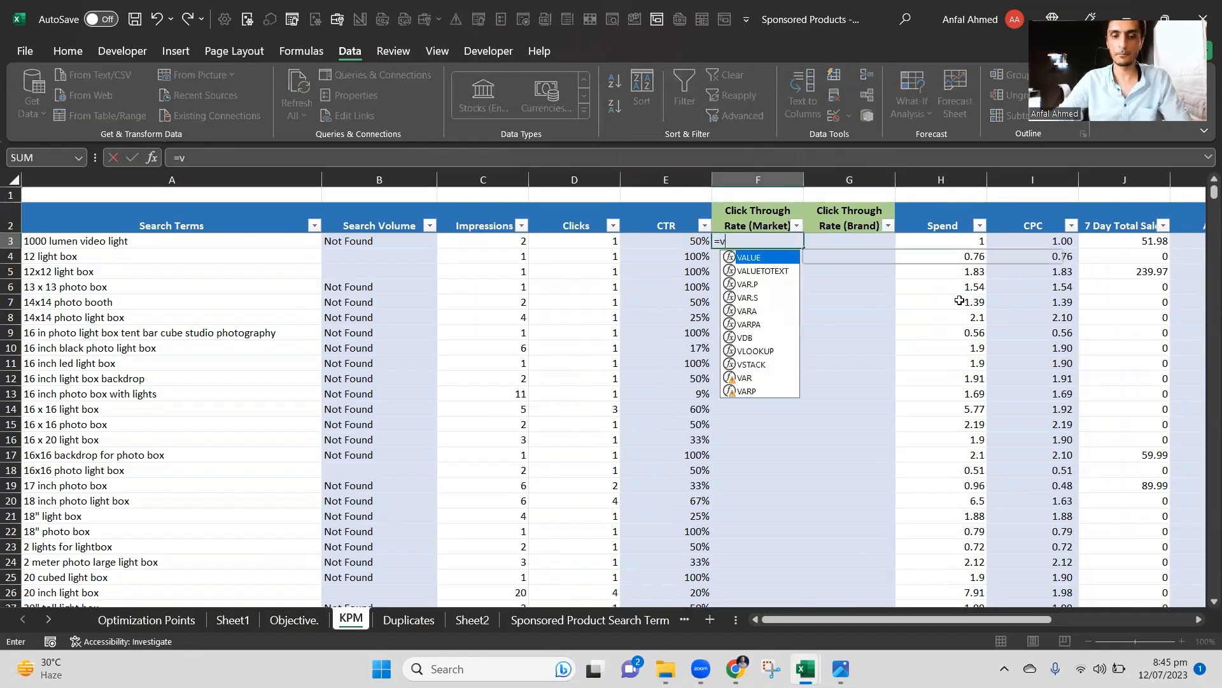
{"action": "key", "text": "Tab"}
{"action": "type", "text": "o"}
{"action": "key", "text": "BackSpace"}
{"action": "key", "text": "Return"}
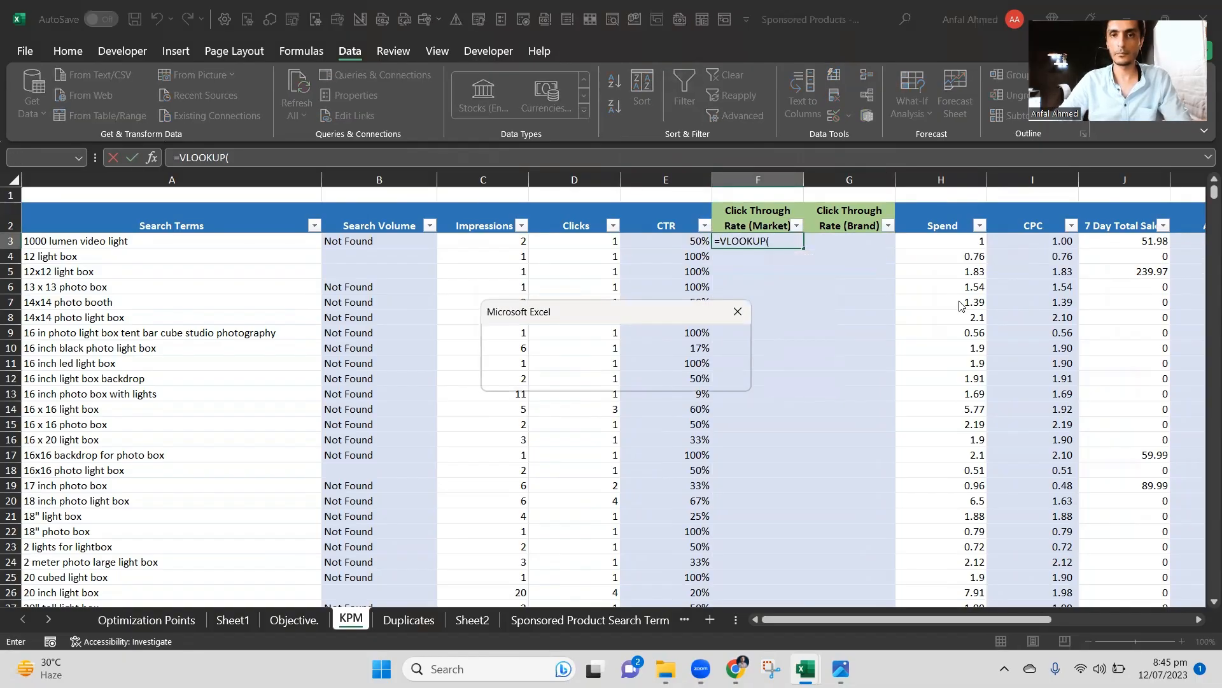
{"action": "key", "text": "Return"}
{"action": "key", "text": "Escape"}
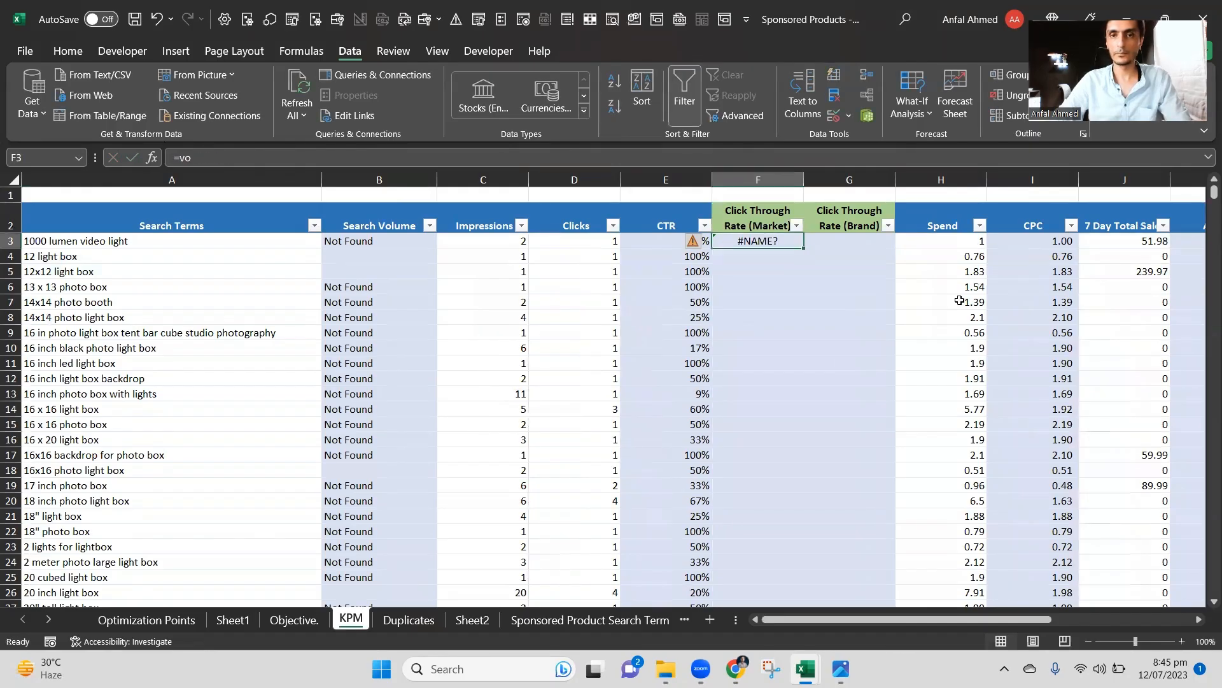
Start a VLOOKUP formula in F3 with the search term in A3 as the lookup value.
{"action": "type", "text": "=vl"}
{"action": "key", "text": "Tab"}
{"action": "key", "text": "Left"}
{"action": "key", "text": "Left"}
{"action": "key", "text": "Left"}
{"action": "key", "text": "Left"}
{"action": "key", "text": "Left"}
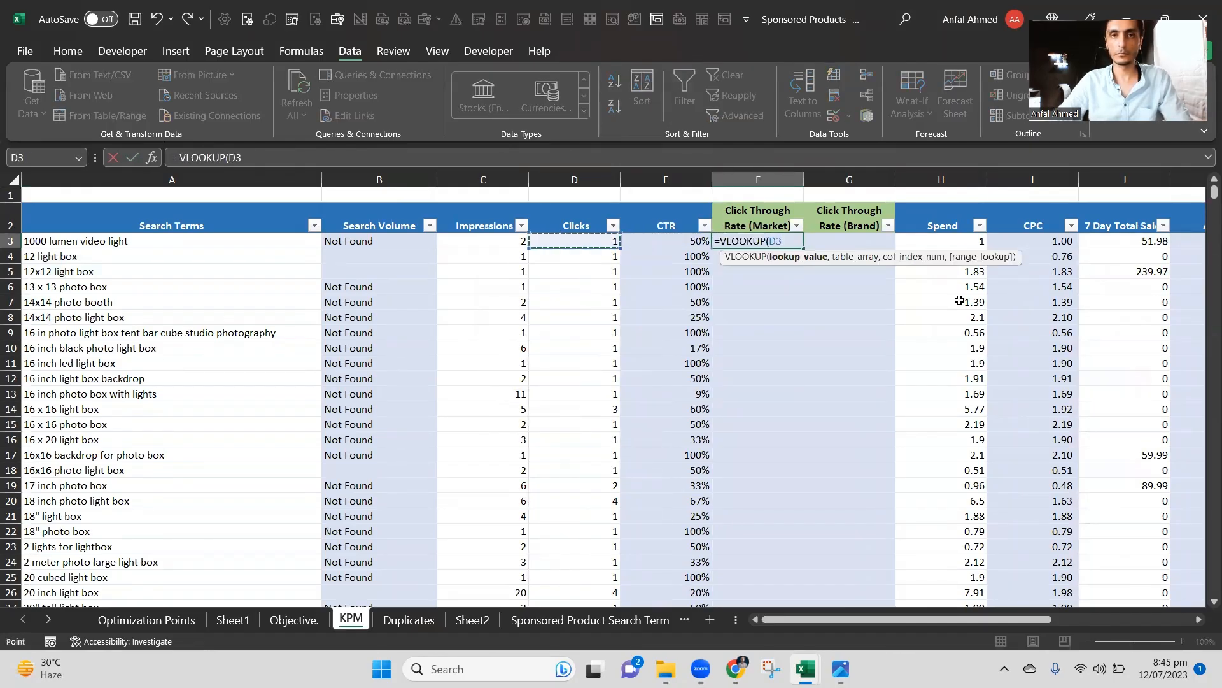
{"action": "type", "text": ","}
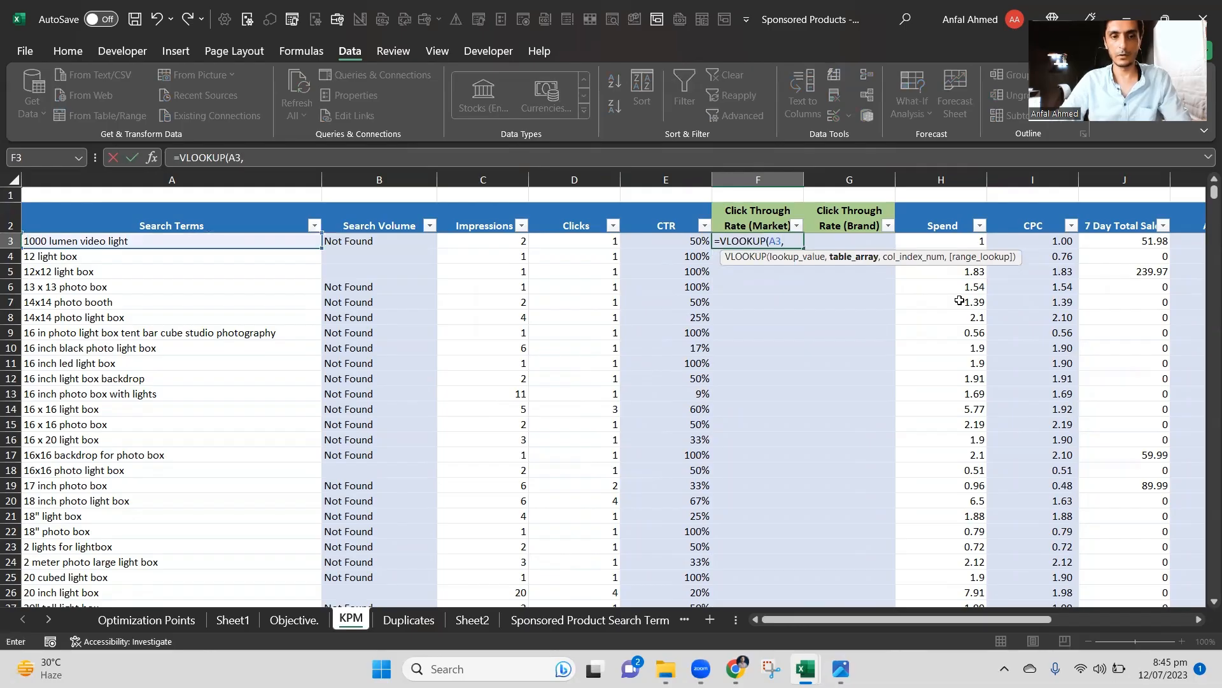
Set the lookup's table array to $A$2:$L$1002 of the SQP - Photo Box sheet, from Search Query through Click Through Rate (Brand).
{"action": "key", "text": "alt+Tab"}
{"action": "key", "text": "Left"}
{"action": "key", "text": "Left"}
{"action": "key", "text": "Left"}
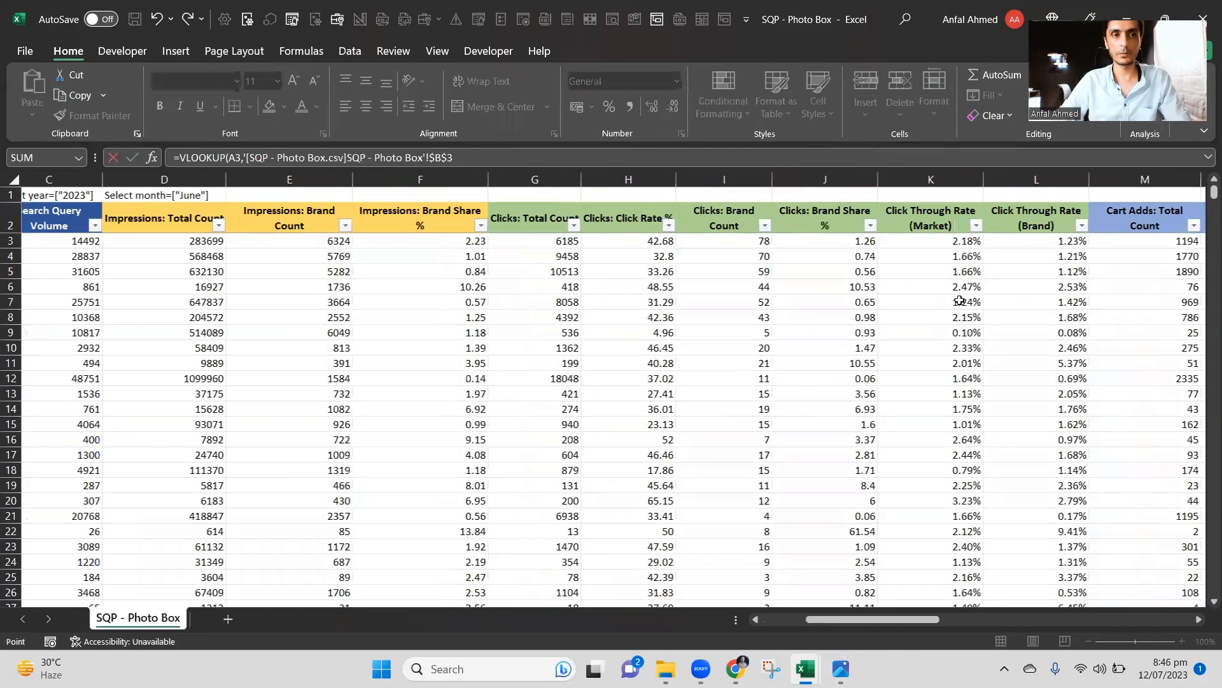
{"action": "key", "text": "Left"}
{"action": "key", "text": "Down"}
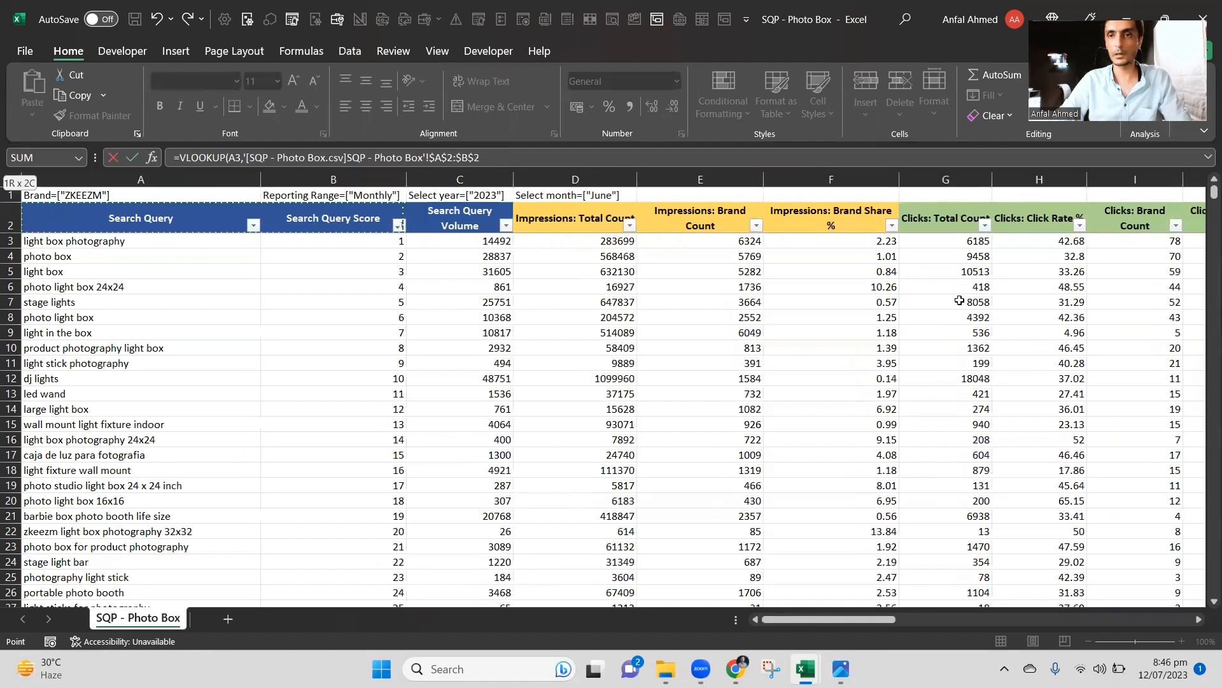
{"action": "key", "text": "shift+Right"}
{"action": "key", "text": "shift+Right"}
{"action": "key", "text": "shift+Right"}
{"action": "key", "text": "shift+Right"}
{"action": "key", "text": "shift+Right"}
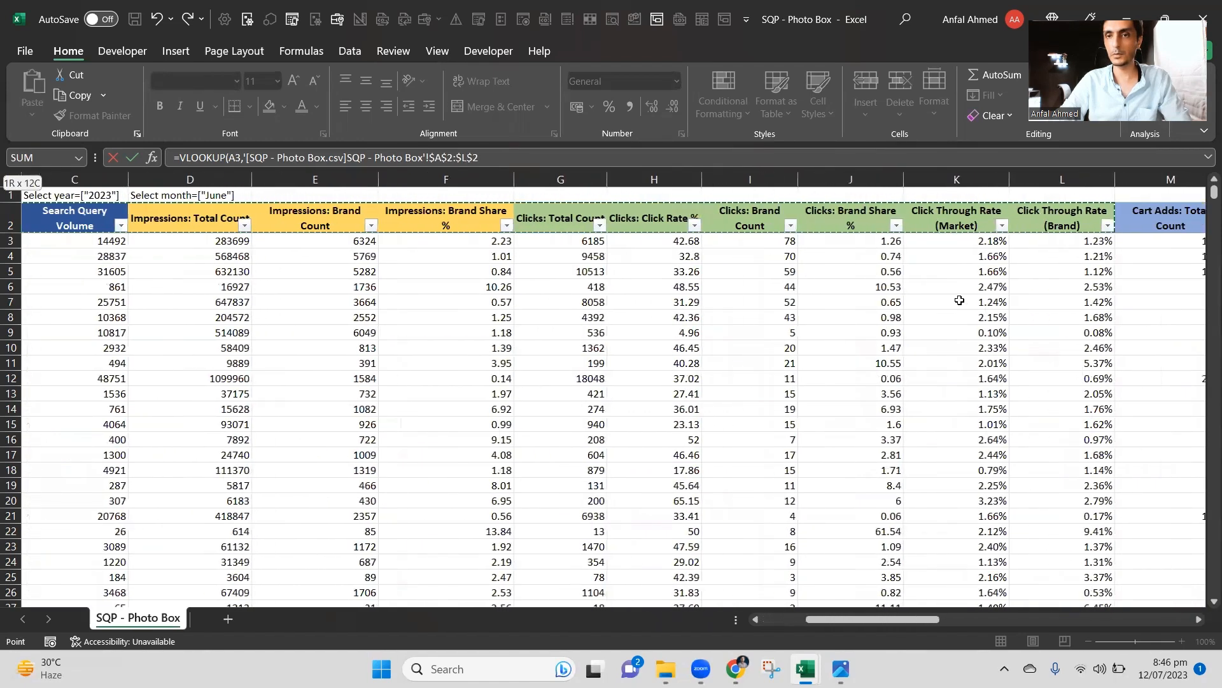
{"action": "key", "text": "shift+Right"}
{"action": "key", "text": "ctrl+shift+Down"}
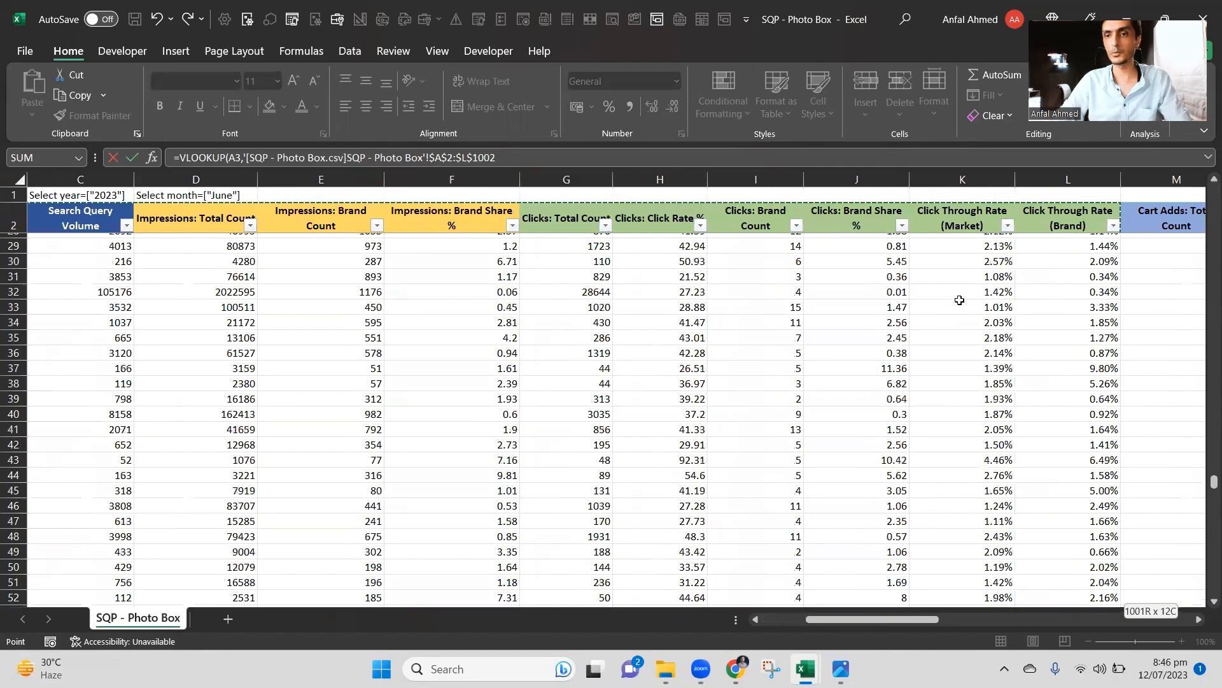
{"action": "scroll", "coordinate": [959, 300], "scroll_direction": "down", "scroll_amount": 1}
{"action": "key", "text": "shift+Down"}
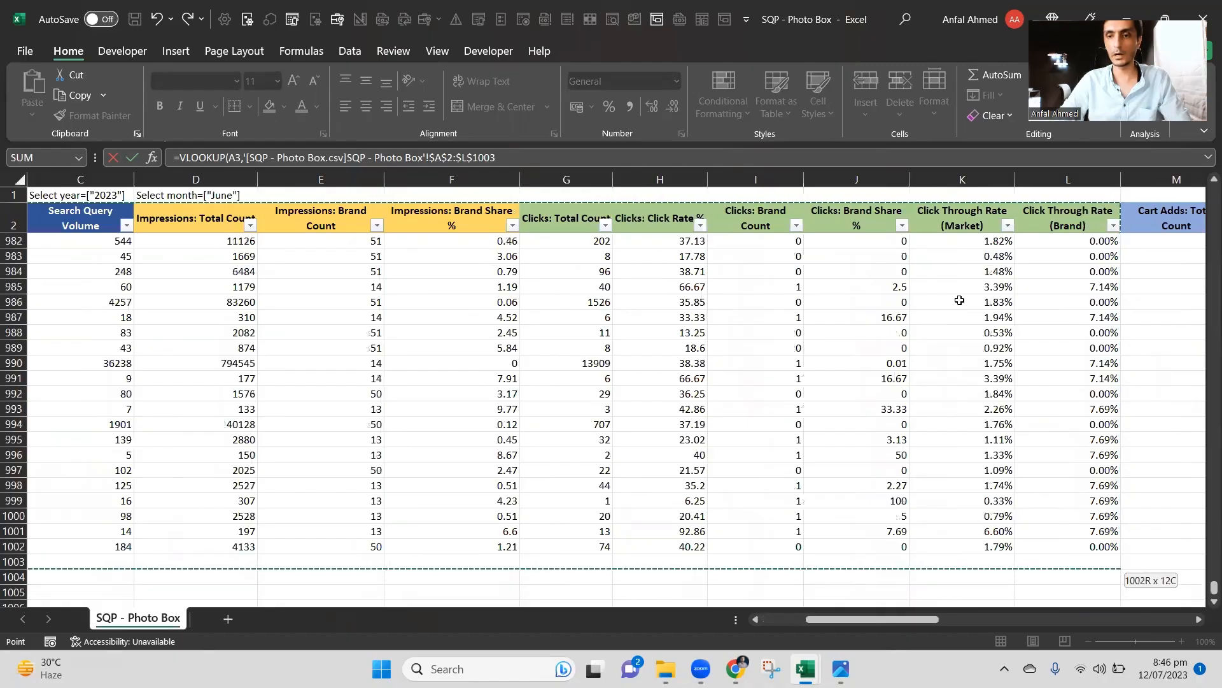
{"action": "key", "text": "shift+Up"}
Complete the F3 lookup with column index 11 and match type 0.
{"action": "type", "text": ","}
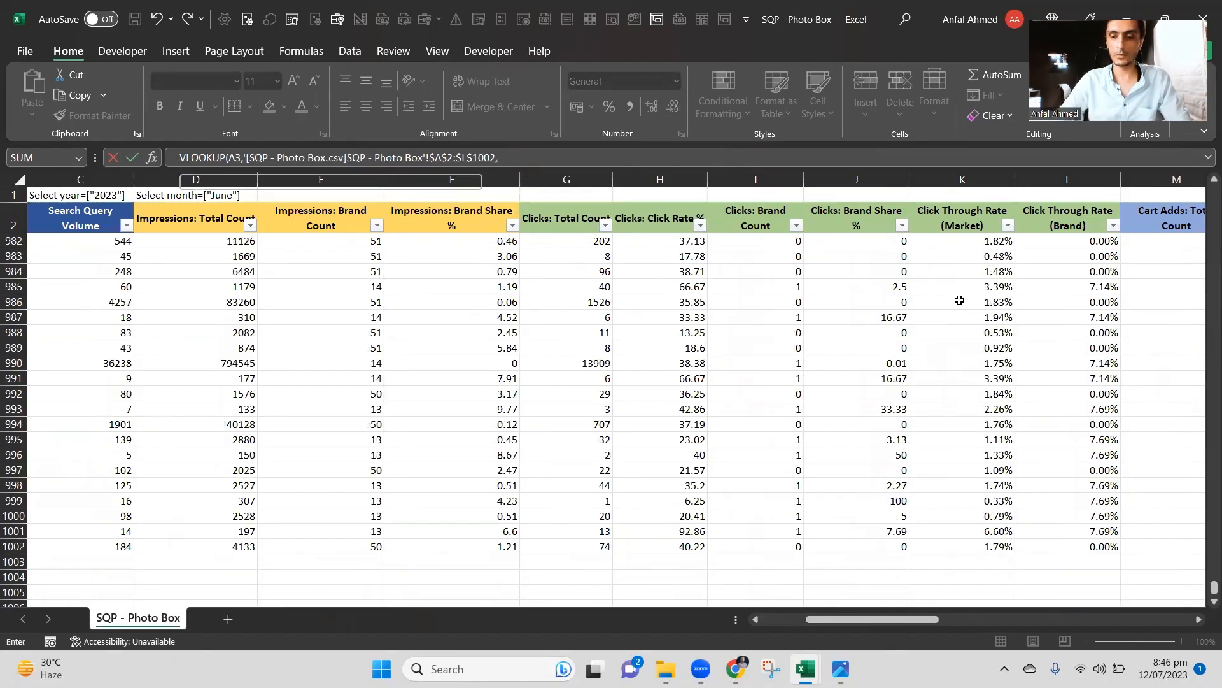
{"action": "type", "text": "11,0"}
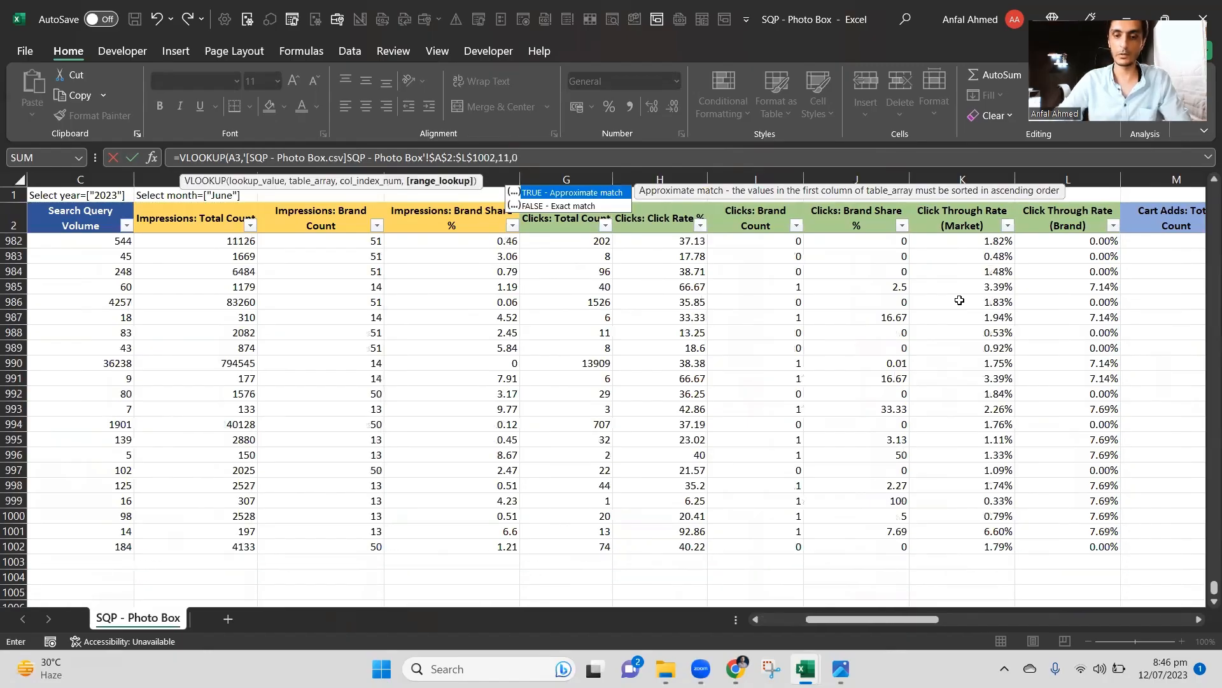
{"action": "key", "text": "Return"}
{"action": "key", "text": "Up"}
{"action": "key", "text": "Up"}
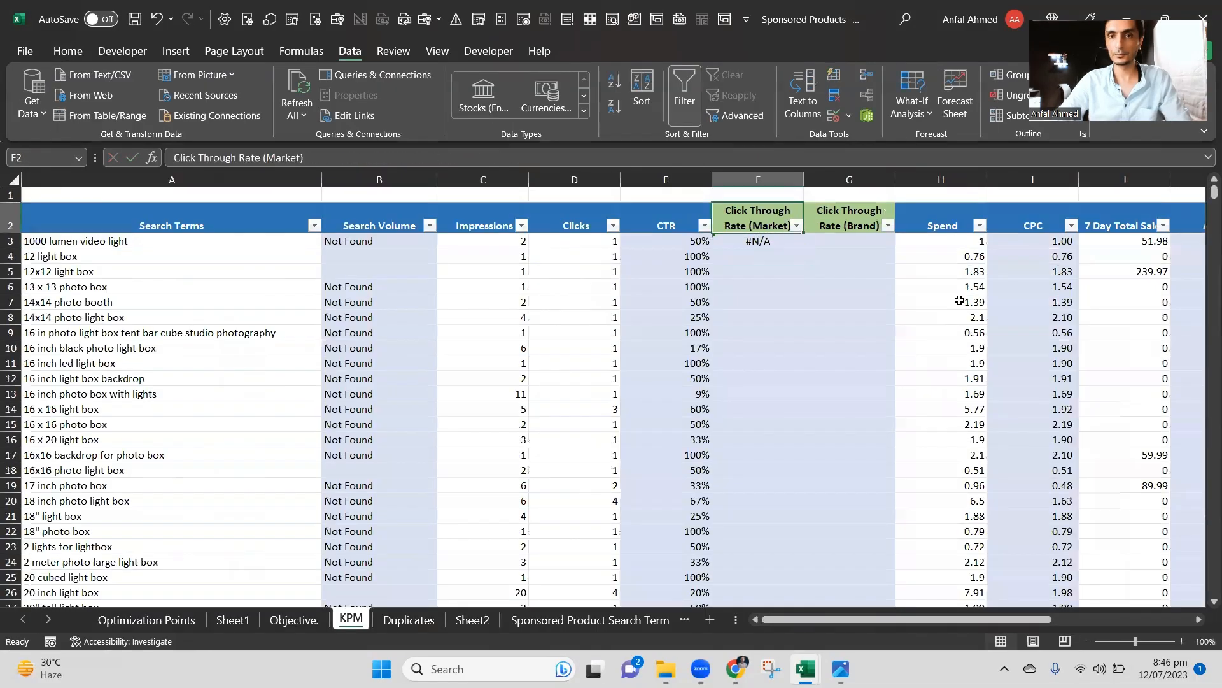
Lock the column of the lookup value in the F3 formula so it reads $A3.
{"action": "key", "text": "Down"}
{"action": "key", "text": "F2"}
{"action": "key", "text": "Left"}
{"action": "key", "text": "Left"}
{"action": "key", "text": "Left"}
{"action": "key", "text": "Left"}
{"action": "key", "text": "Left"}
{"action": "key", "text": "Left"}
{"action": "key", "text": "Left"}
{"action": "key", "text": "Left"}
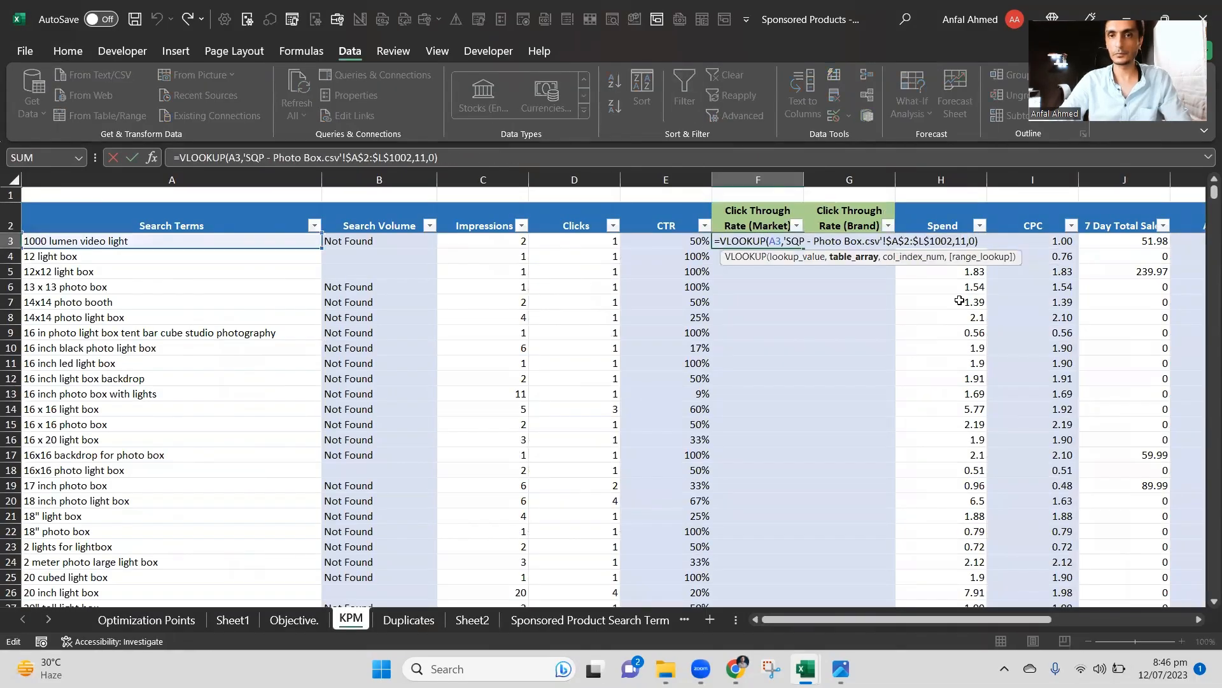
{"action": "key", "text": "Left"}
{"action": "key", "text": "Left"}
{"action": "key", "text": "Left"}
{"action": "key", "text": "Left"}
{"action": "key", "text": "Left"}
{"action": "key", "text": "Left"}
{"action": "type", "text": "$"}
{"action": "key", "text": "Return"}
{"action": "key", "text": "Up"}
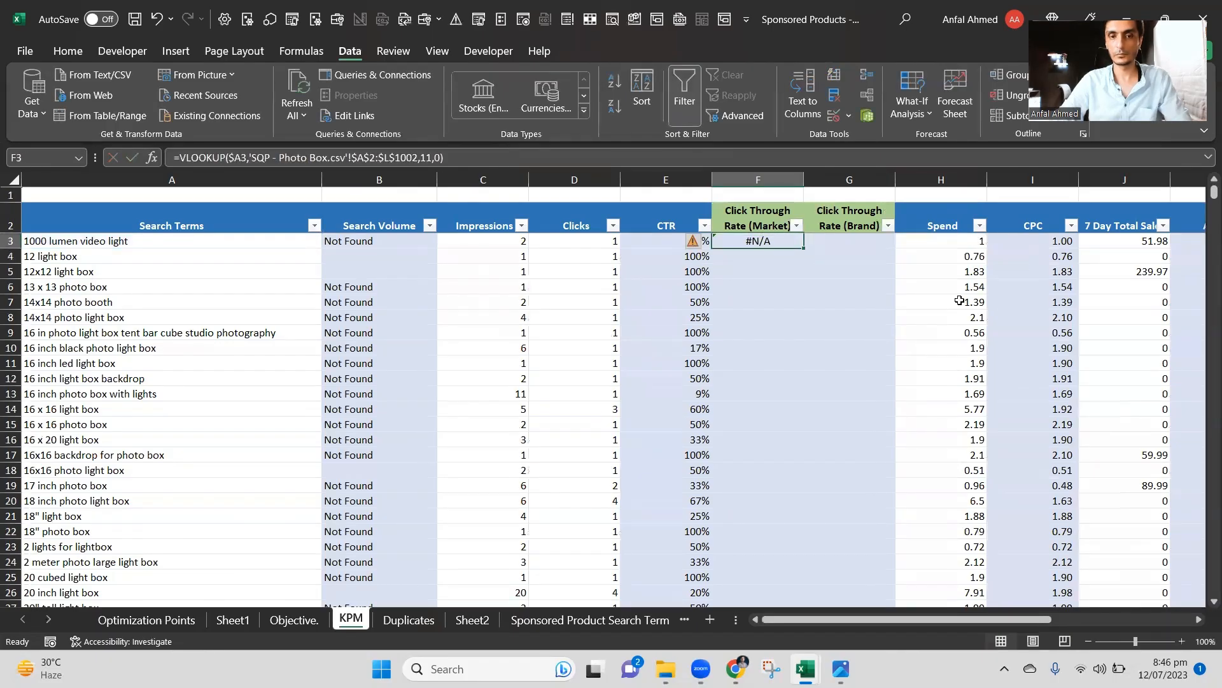
Copy the F3 formula to G3 and change its column index to 12.
{"action": "key", "text": "ctrl+c"}
{"action": "key", "text": "Right"}
{"action": "key", "text": "Return"}
{"action": "key", "text": "F2"}
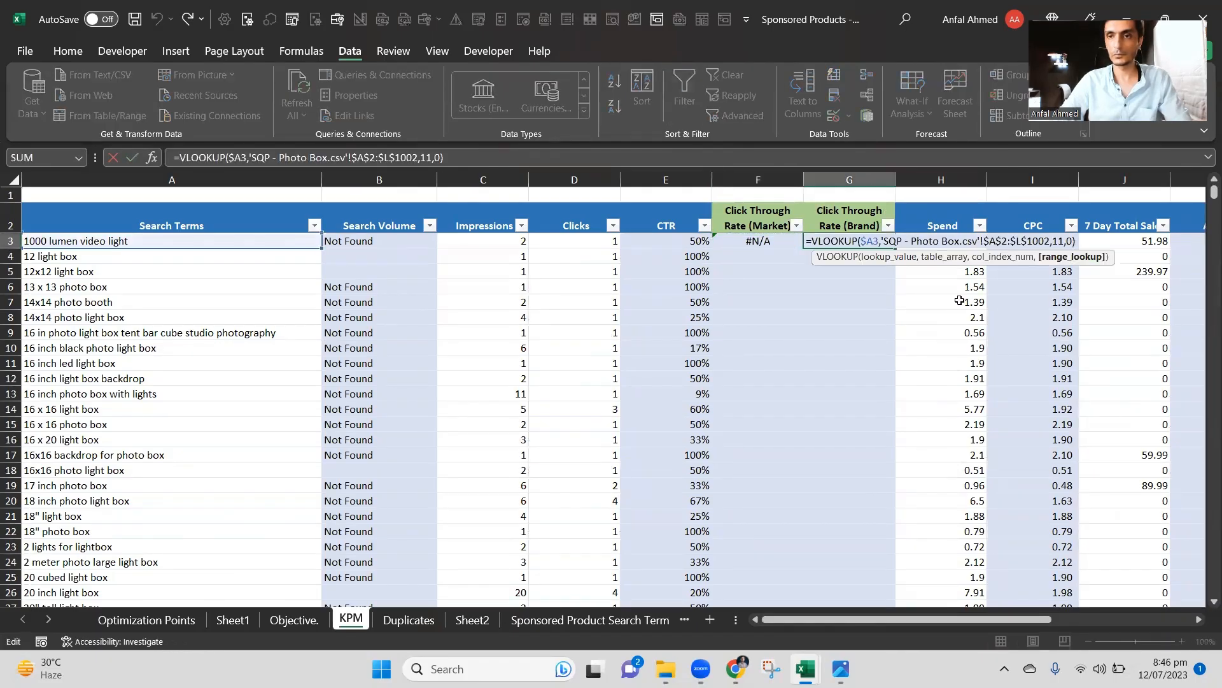
{"action": "key", "text": "Left"}
{"action": "key", "text": "Left"}
{"action": "key", "text": "shift+Left"}
{"action": "type", "text": "2"}
{"action": "key", "text": "Return"}
Copy the lookup formulas in F3:G3 down both click-through rate columns through row 1432.
{"action": "key", "text": "Left"}
{"action": "key", "text": "Up"}
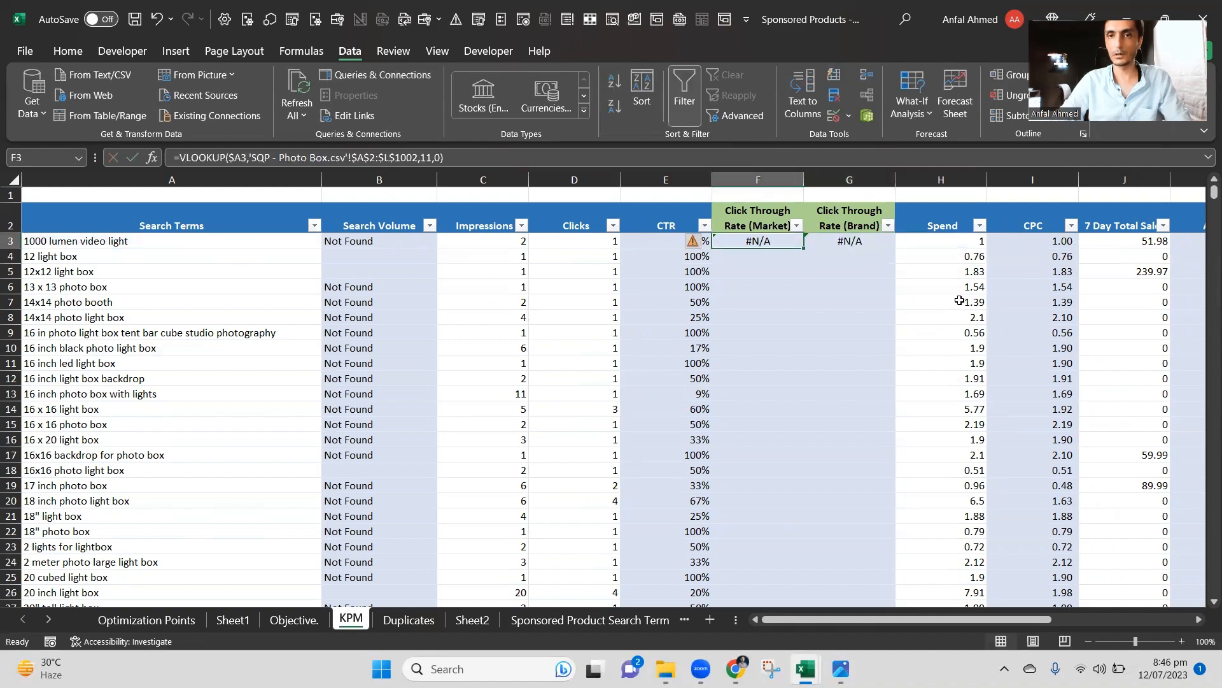
{"action": "key", "text": "shift+Right"}
{"action": "key", "text": "ctrl+c"}
{"action": "key", "text": "Left"}
{"action": "key", "text": "ctrl+Down"}
{"action": "key", "text": "Right"}
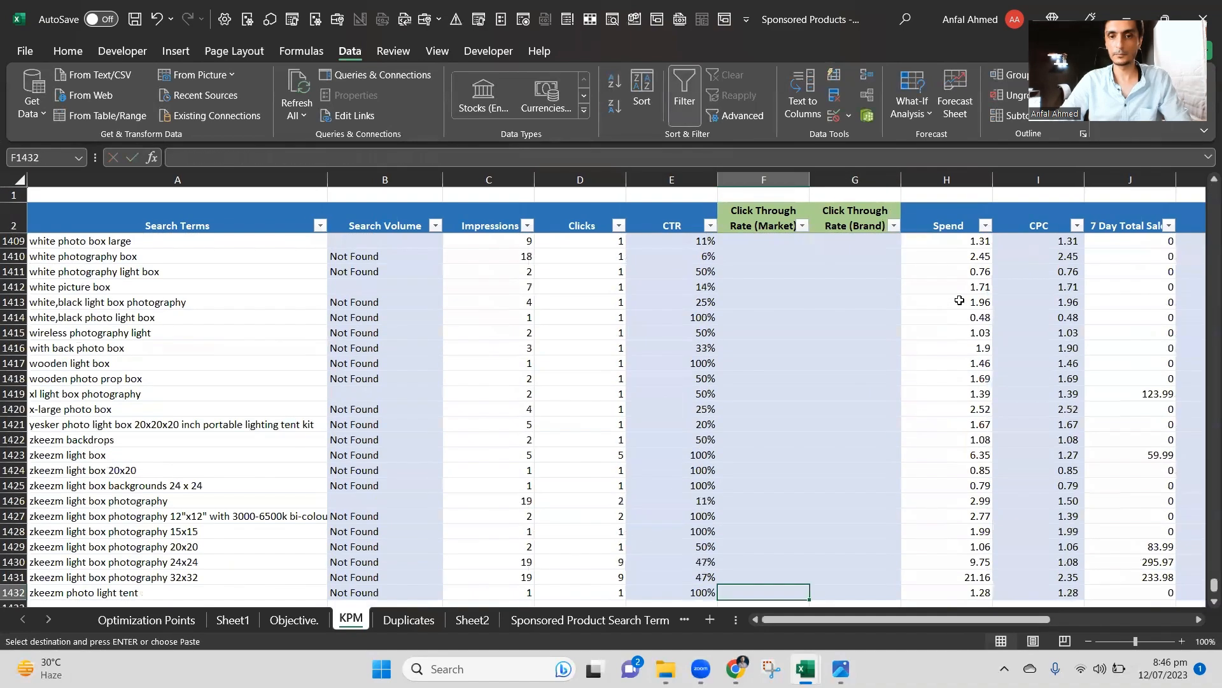
{"action": "key", "text": "Right"}
{"action": "key", "text": "Down"}
{"action": "key", "text": "Down"}
{"action": "key", "text": "Left"}
{"action": "key", "text": "Up"}
{"action": "key", "text": "Up"}
{"action": "key", "text": "ctrl+shift+Up"}
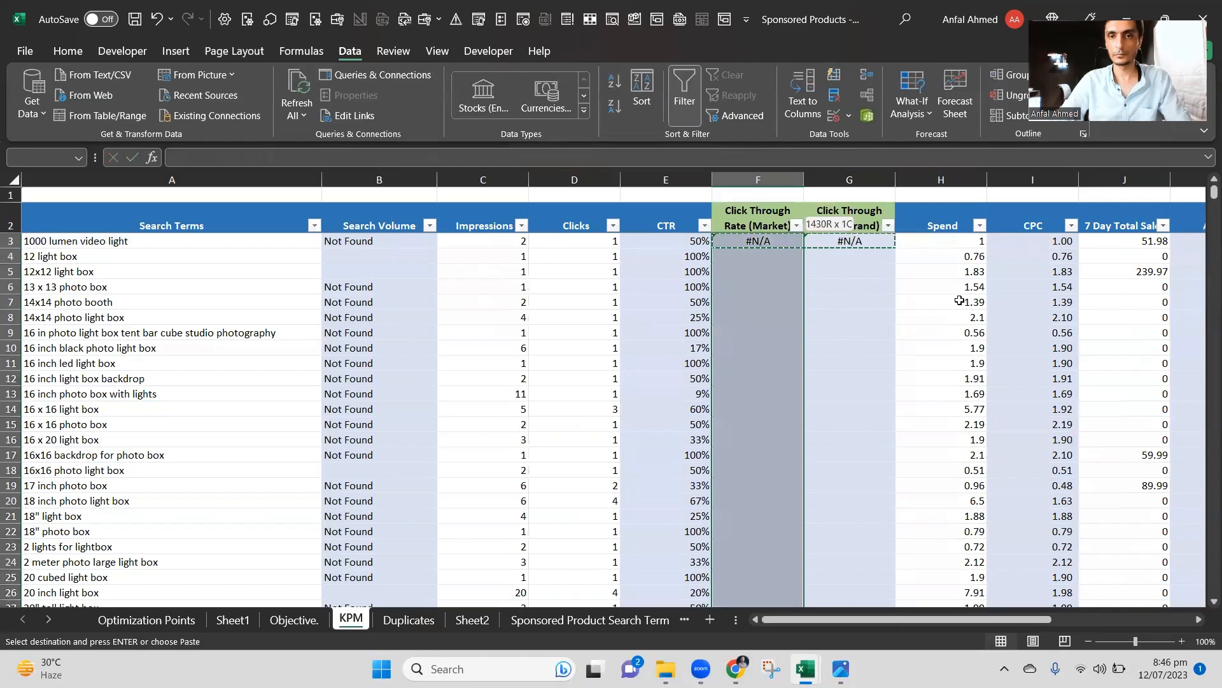
{"action": "key", "text": "shift+Right"}
{"action": "key", "text": "Return"}
{"action": "key", "text": "ctrl+Up"}
{"action": "key", "text": "Down"}
{"action": "key", "text": "Down"}
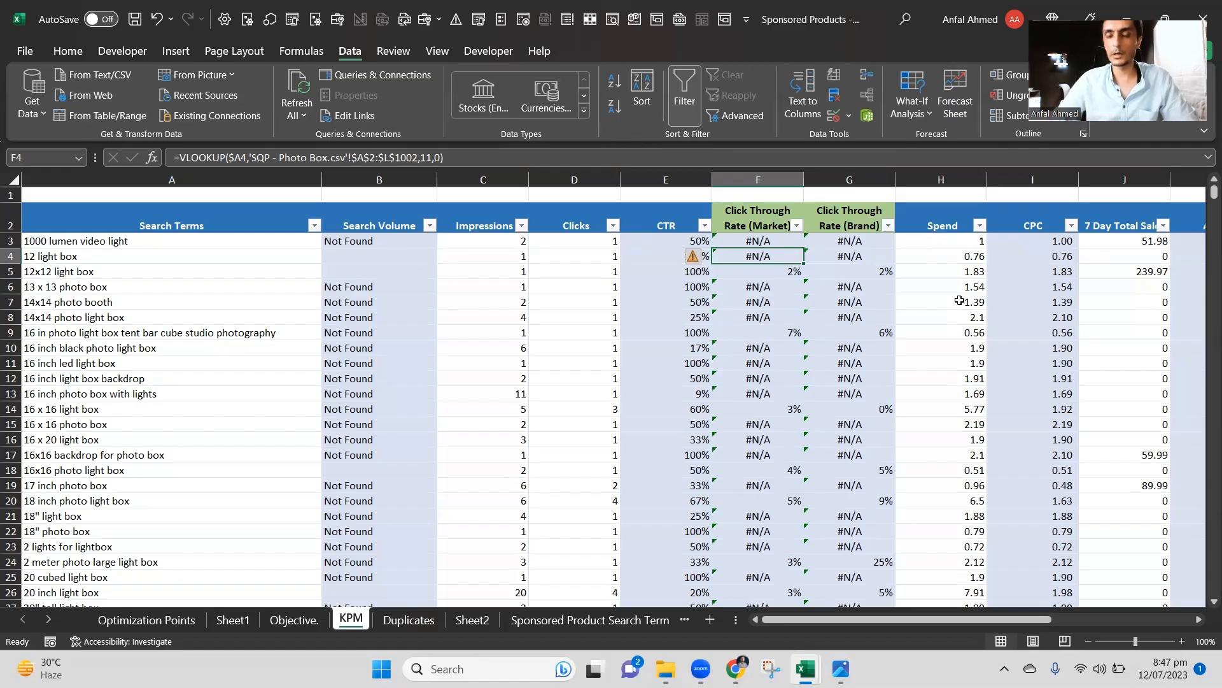
Wrap the F3 lookup in IFERROR with "Not Found" as the value returned on error.
{"action": "key", "text": "Up"}
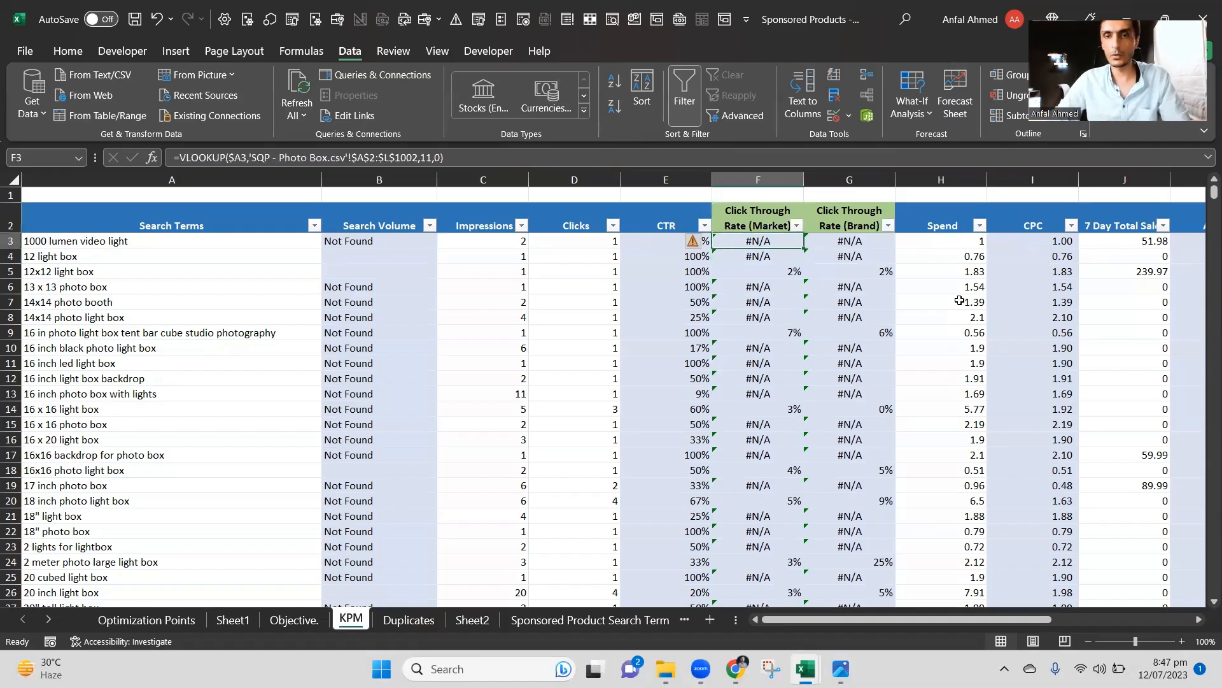
{"action": "key", "text": "F2"}
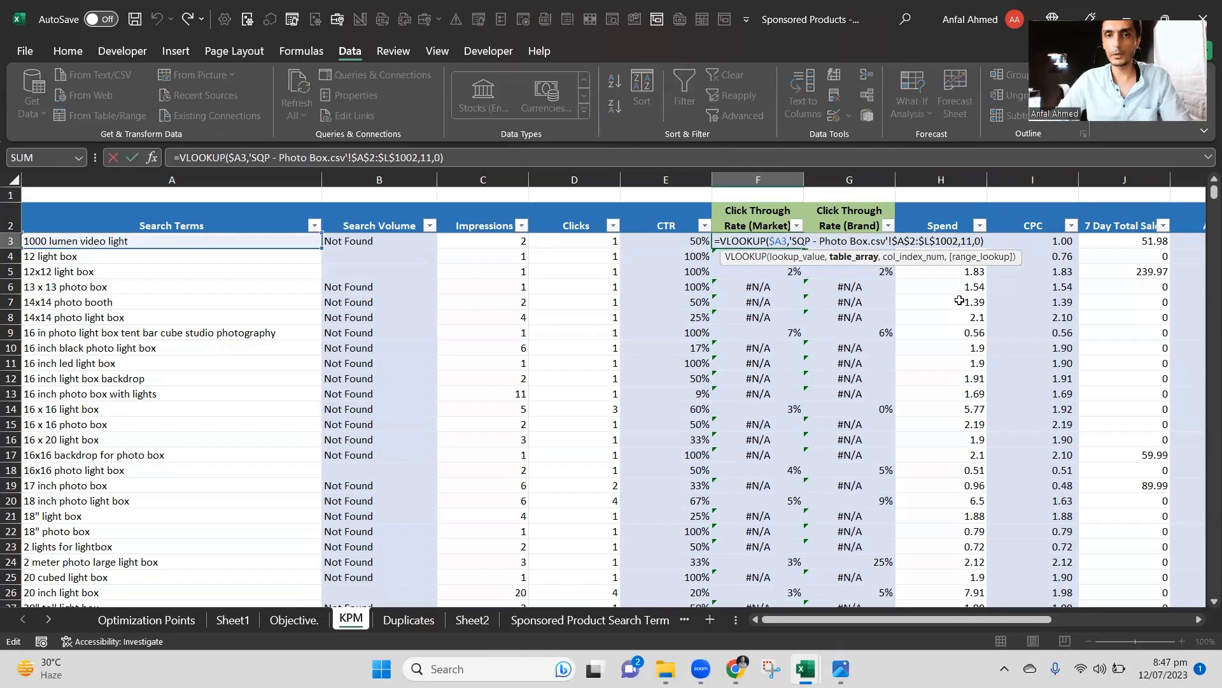
{"action": "key", "text": "Left"}
{"action": "key", "text": "Left"}
{"action": "key", "text": "Left"}
{"action": "key", "text": "Left"}
{"action": "key", "text": "Left"}
{"action": "key", "text": "Left"}
{"action": "key", "text": "Left"}
{"action": "key", "text": "Left"}
{"action": "key", "text": "Left"}
{"action": "key", "text": "Left"}
{"action": "key", "text": "Left"}
{"action": "key", "text": "Left"}
{"action": "type", "text": "IFERROR("}
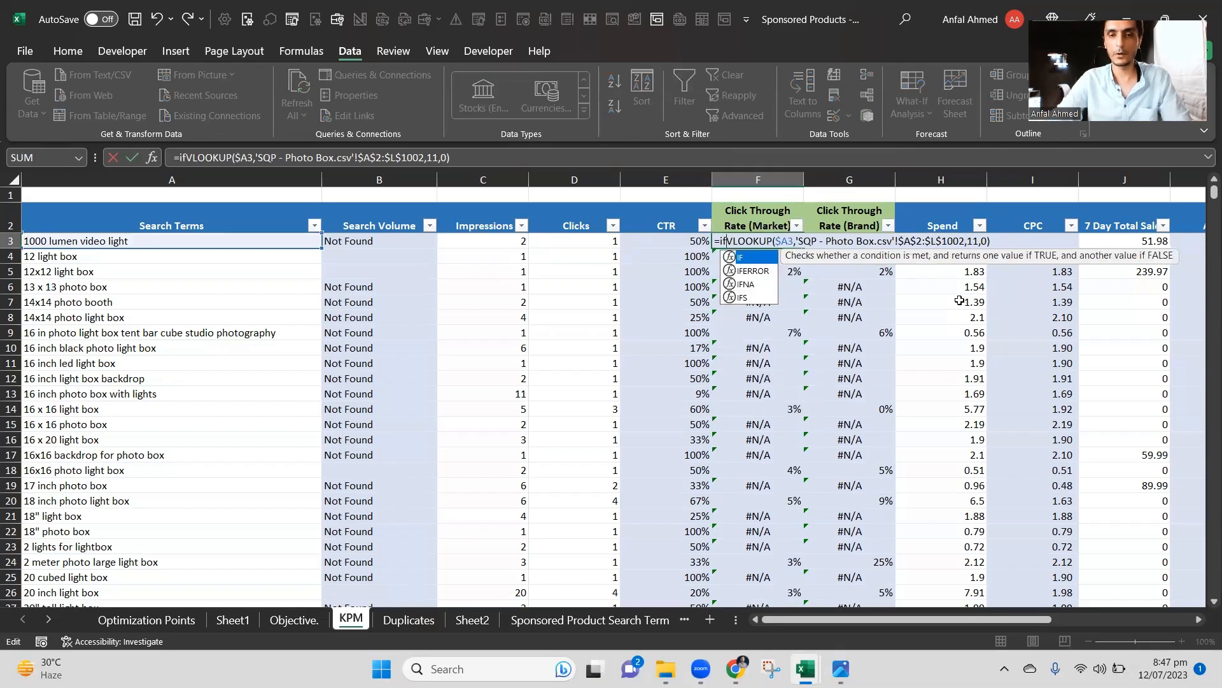
{"action": "key", "text": "Right"}
{"action": "key", "text": "Right"}
{"action": "key", "text": "Right"}
{"action": "key", "text": "Right"}
{"action": "key", "text": "Right"}
{"action": "key", "text": "Right"}
{"action": "key", "text": "Right"}
{"action": "key", "text": "Right"}
{"action": "key", "text": "Right"}
{"action": "key", "text": "Right"}
{"action": "key", "text": "Right"}
{"action": "key", "text": "Right"}
{"action": "key", "text": "Right"}
{"action": "key", "text": "Right"}
{"action": "key", "text": "Right"}
{"action": "key", "text": "Right"}
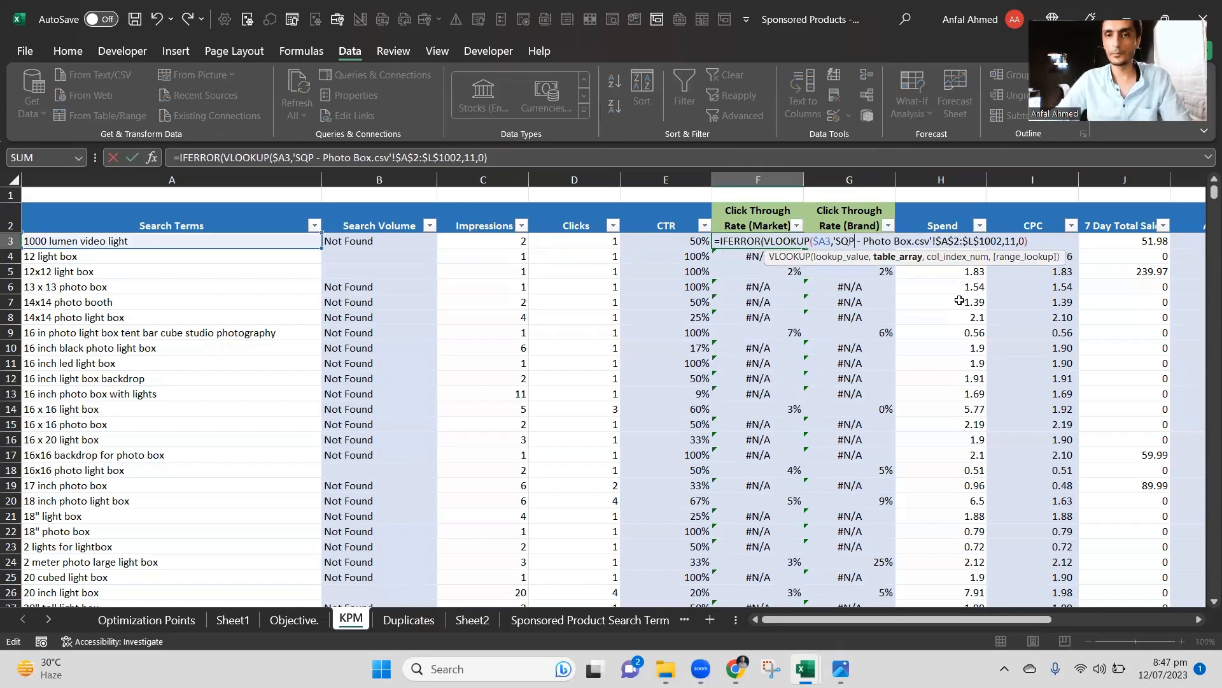
{"action": "key", "text": "Right"}
{"action": "key", "text": "Right"}
{"action": "key", "text": "Right"}
{"action": "key", "text": "Right"}
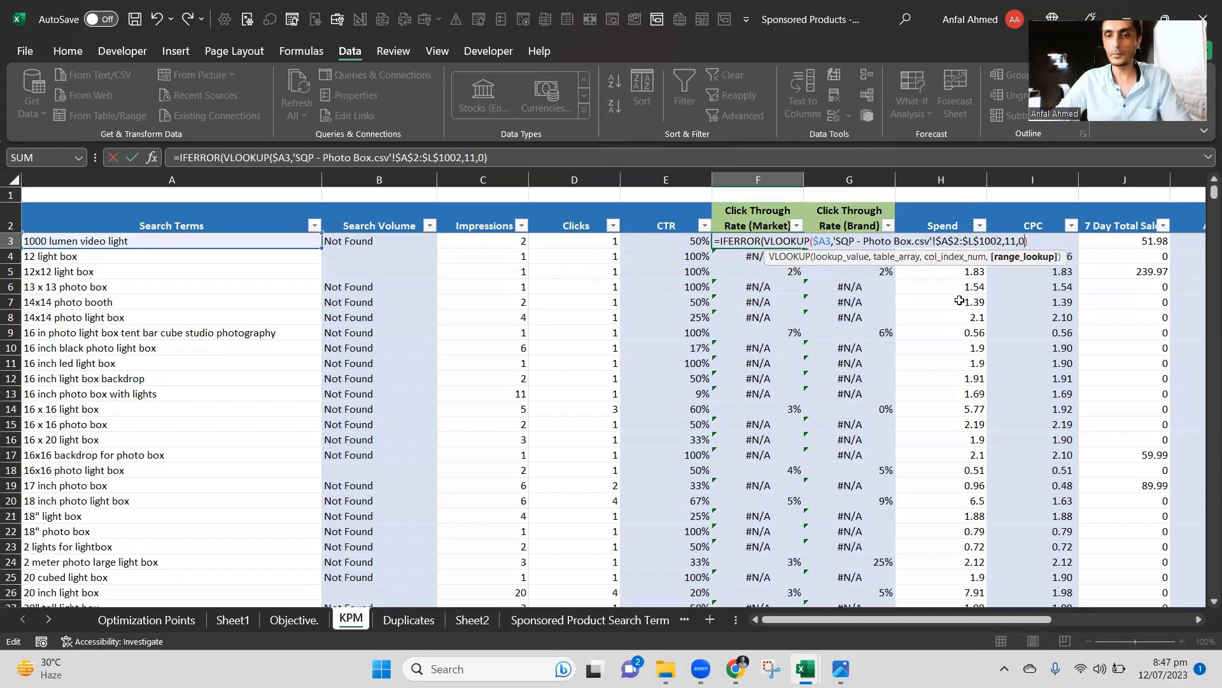
{"action": "key", "text": "Right"}
{"action": "type", "text": ","}
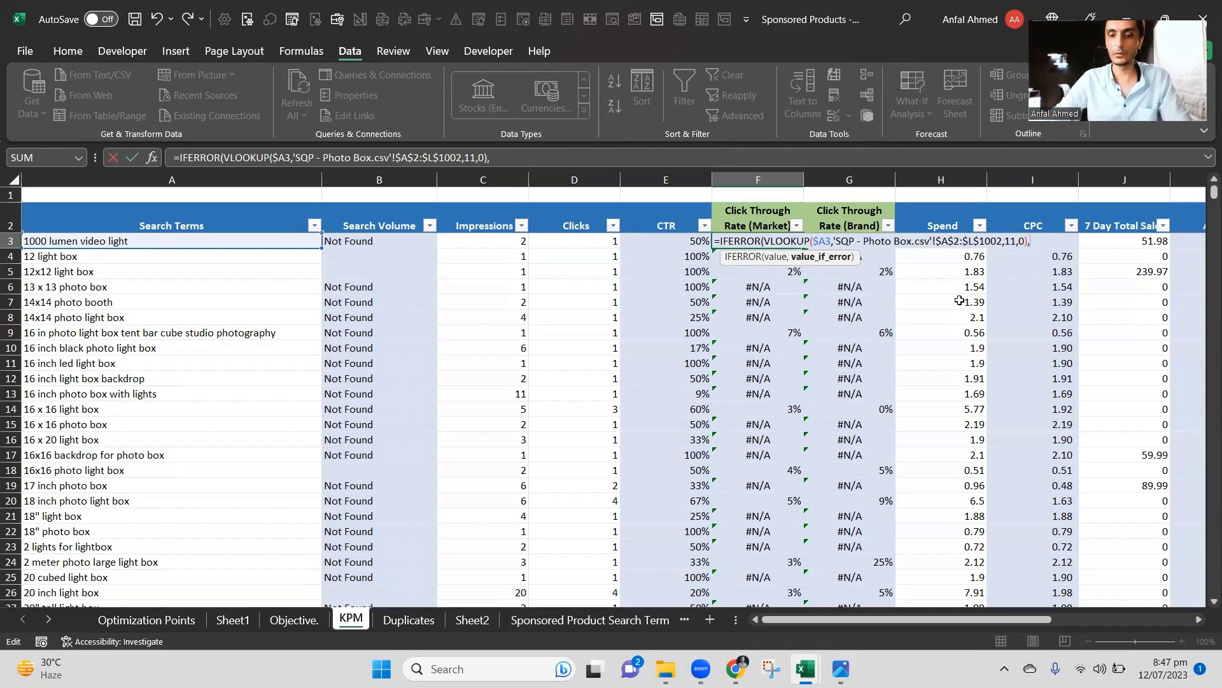
{"action": "type", "text": "\"Not Fou"}
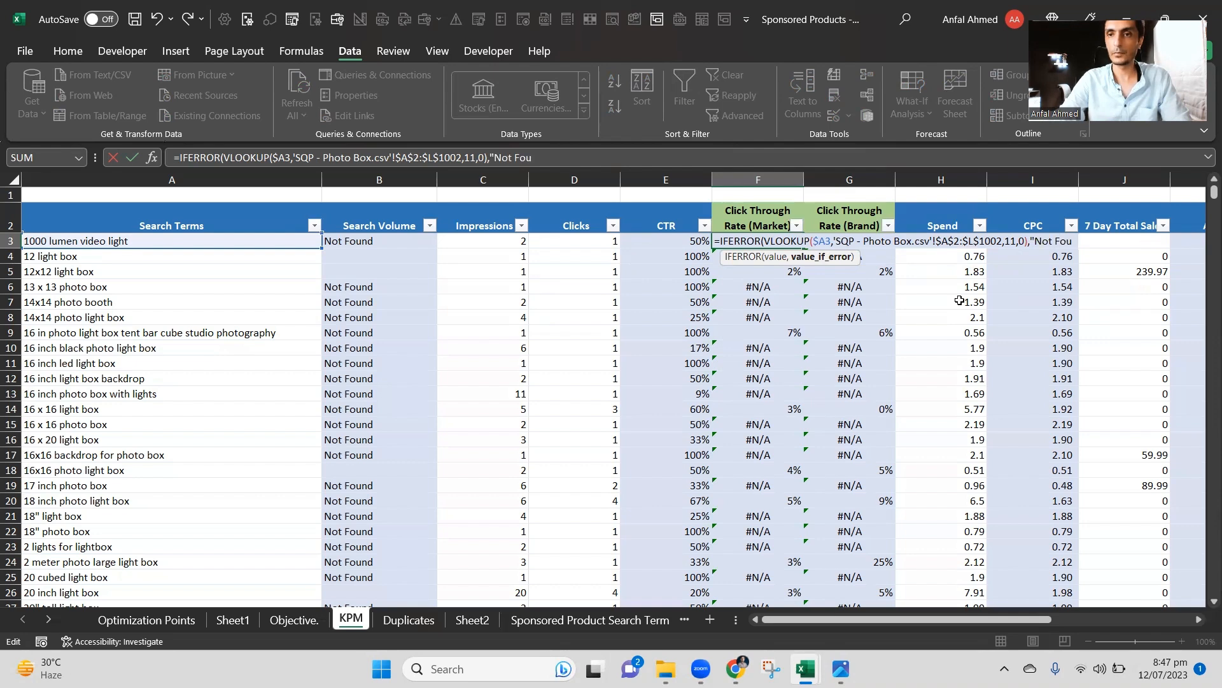
{"action": "type", "text": "nd\")"}
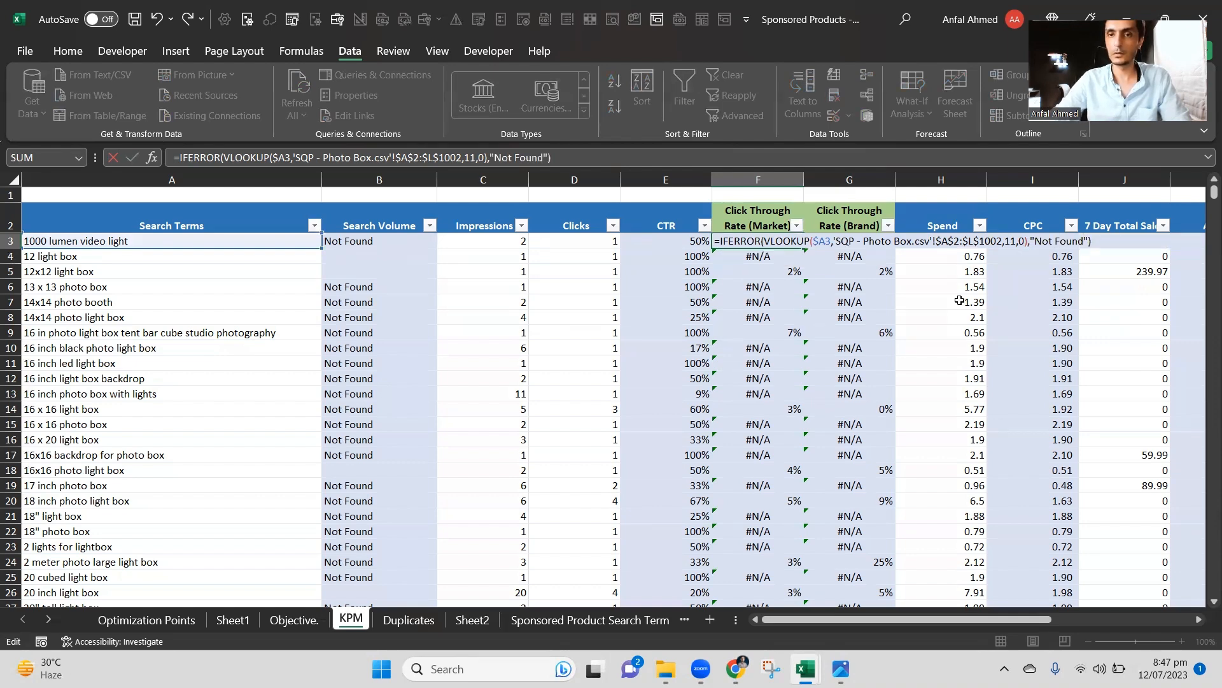
{"action": "key", "text": "Return"}
Copy the IFERROR formula from F3 to G3 and set its column index to 12.
{"action": "key", "text": "Up"}
{"action": "key", "text": "ctrl+c"}
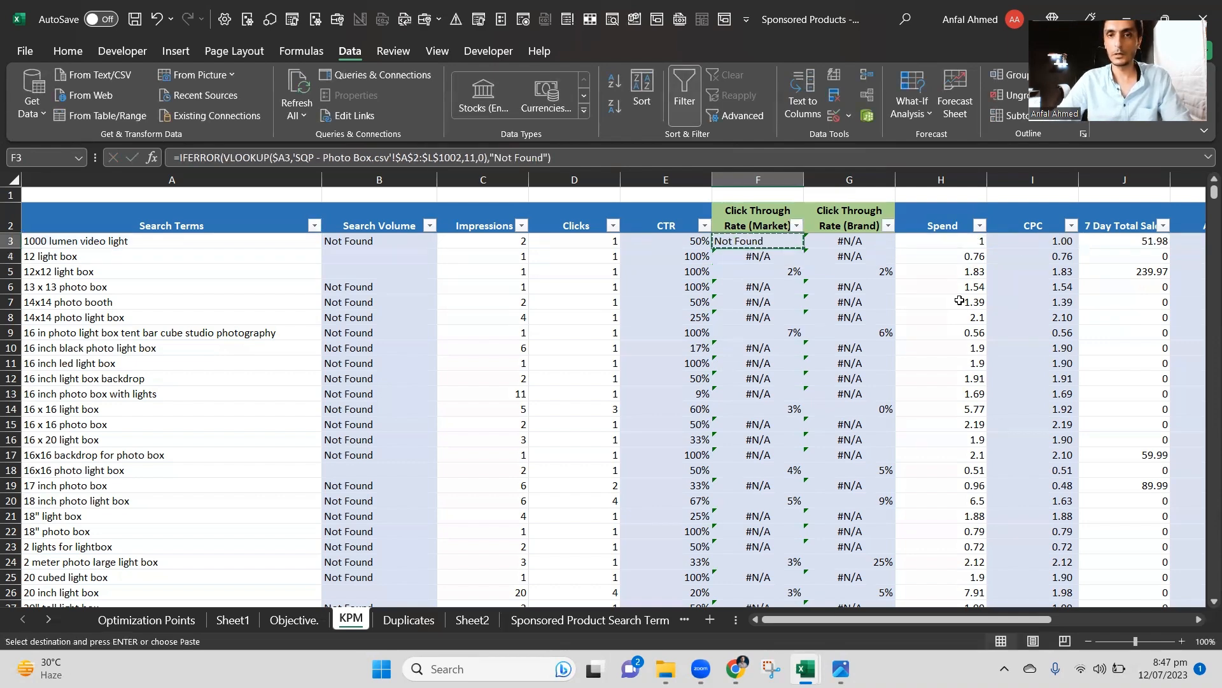
{"action": "key", "text": "Right"}
{"action": "key", "text": "ctrl+v"}
{"action": "key", "text": "F2"}
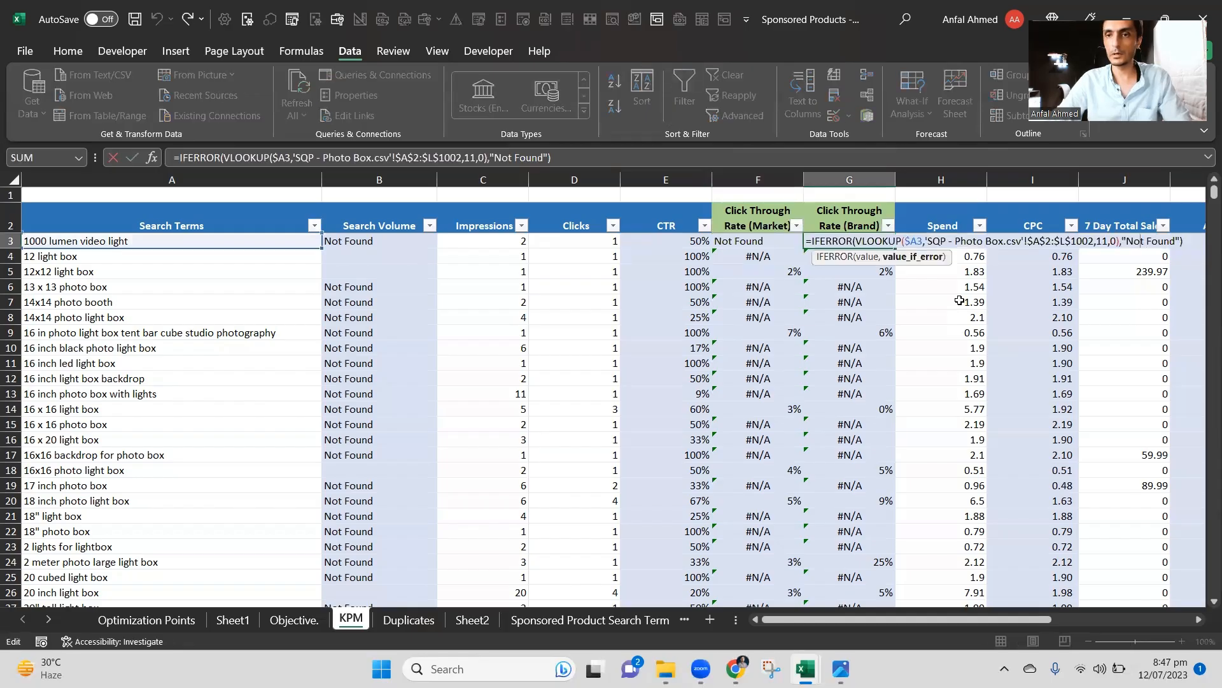
{"action": "key", "text": "Left"}
{"action": "key", "text": "Left"}
{"action": "key", "text": "Left"}
{"action": "key", "text": "Left"}
{"action": "key", "text": "Left"}
{"action": "key", "text": "Left"}
{"action": "key", "text": "Left"}
{"action": "key", "text": "Left"}
{"action": "key", "text": "Return"}
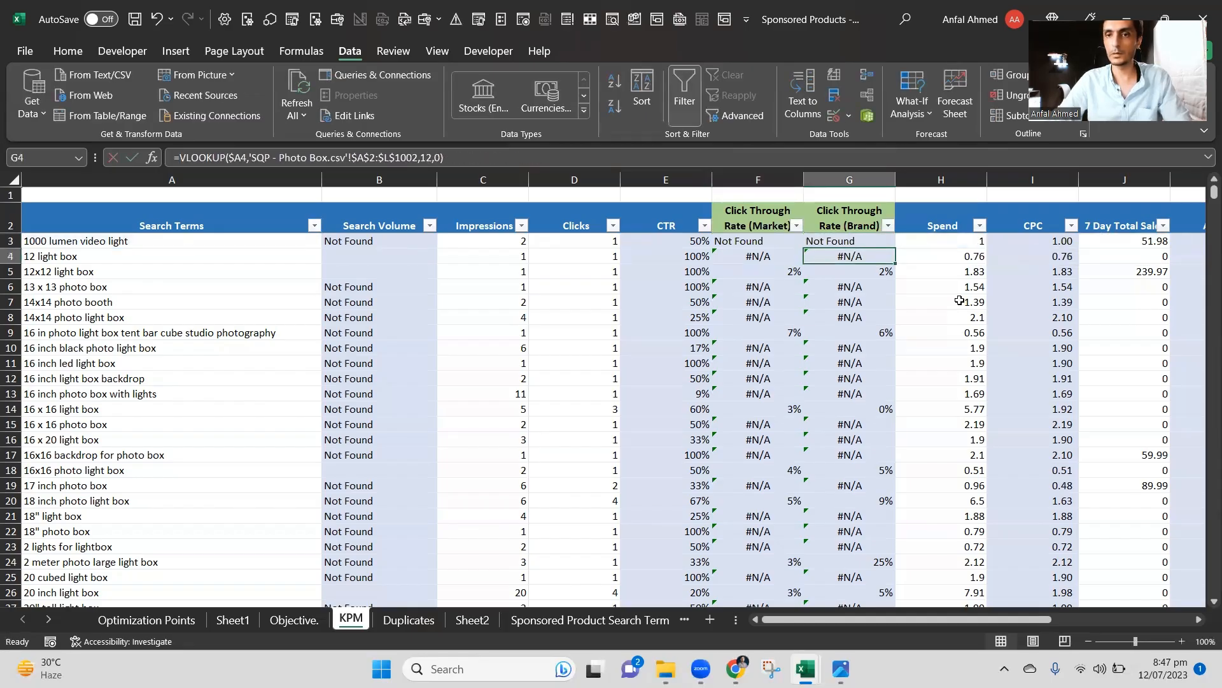
Copy the IFERROR formulas in F3:G3 and paste them over all the remaining rows of both columns.
{"action": "key", "text": "Up"}
{"action": "key", "text": "Left"}
{"action": "key", "text": "shift+Right"}
{"action": "key", "text": "ctrl+c"}
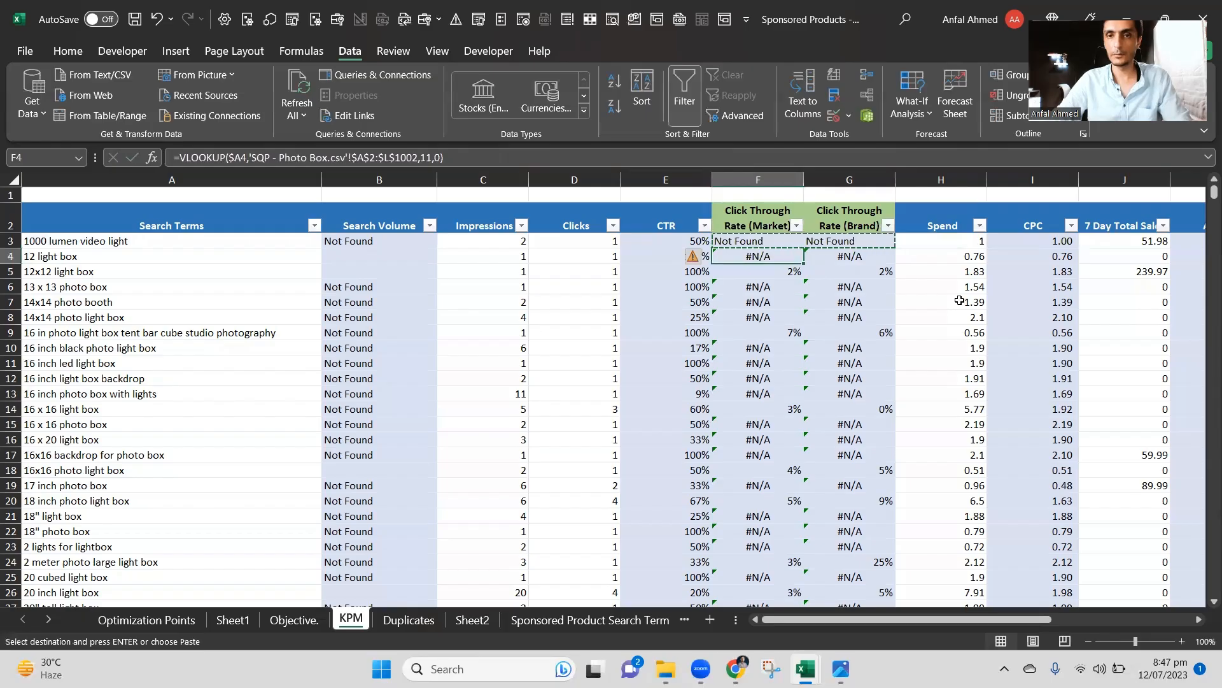
{"action": "key", "text": "ctrl+shift+Down"}
{"action": "key", "text": "ctrl+v"}
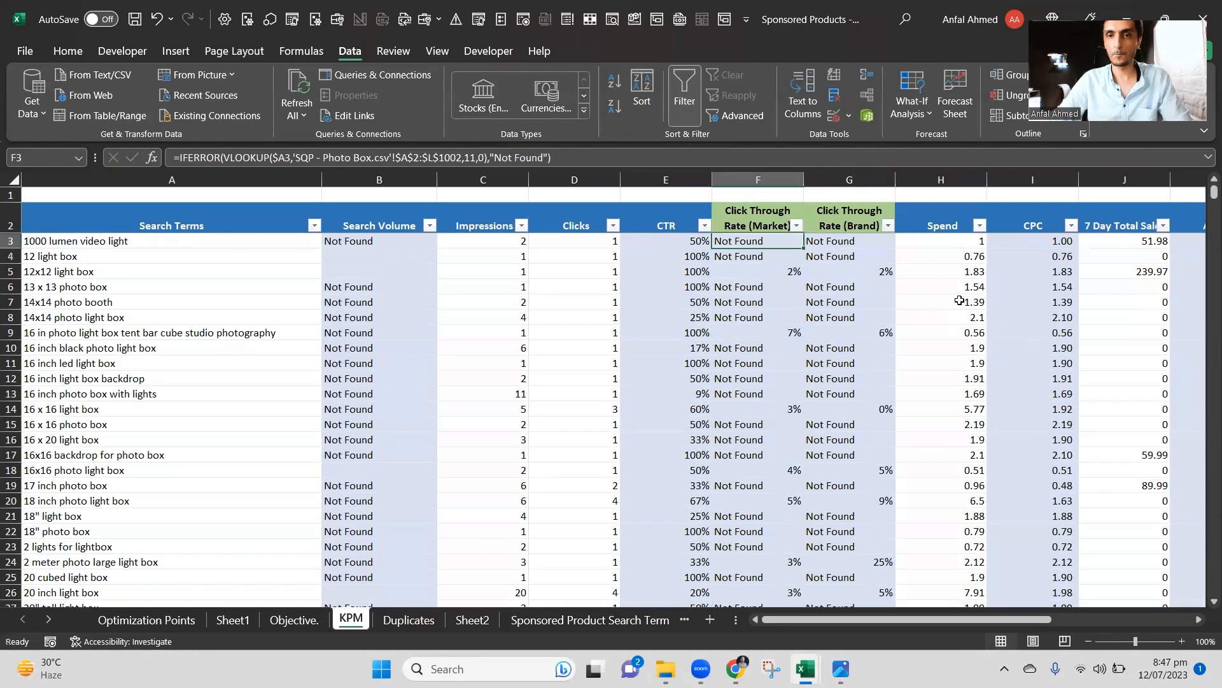
Center the values in both click-through rate columns from row 3 through row 1432.
{"action": "key", "text": "Up"}
{"action": "key", "text": "Down"}
{"action": "key", "text": "ctrl+shift+Right"}
{"action": "key", "text": "Left"}
{"action": "key", "text": "Right"}
{"action": "key", "text": "shift+Right"}
{"action": "key", "text": "ctrl+shift+Down"}
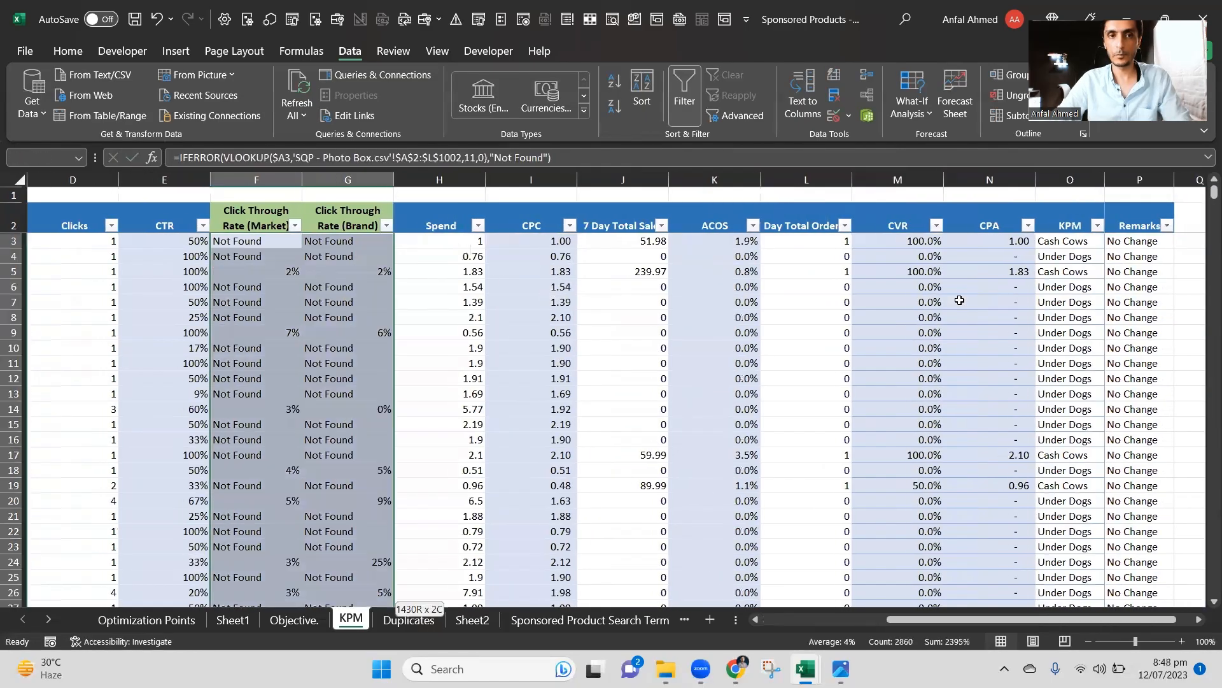
{"action": "key", "text": "alt"}
{"action": "key", "text": "h"}
{"action": "key", "text": "a"}
{"action": "key", "text": "c"}
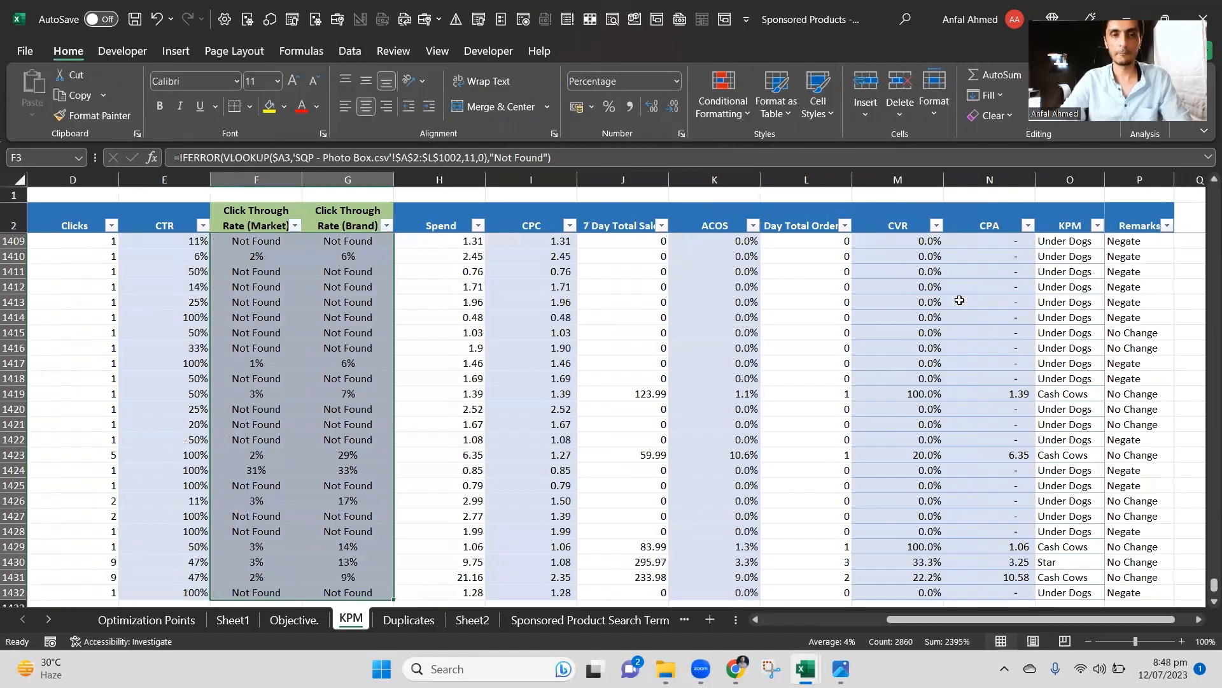
Fill the data cells of both click-through rate columns with the light green of their headers.
{"action": "key", "text": "alt+h"}
{"action": "key", "text": "h"}
{"action": "key", "text": "Return"}
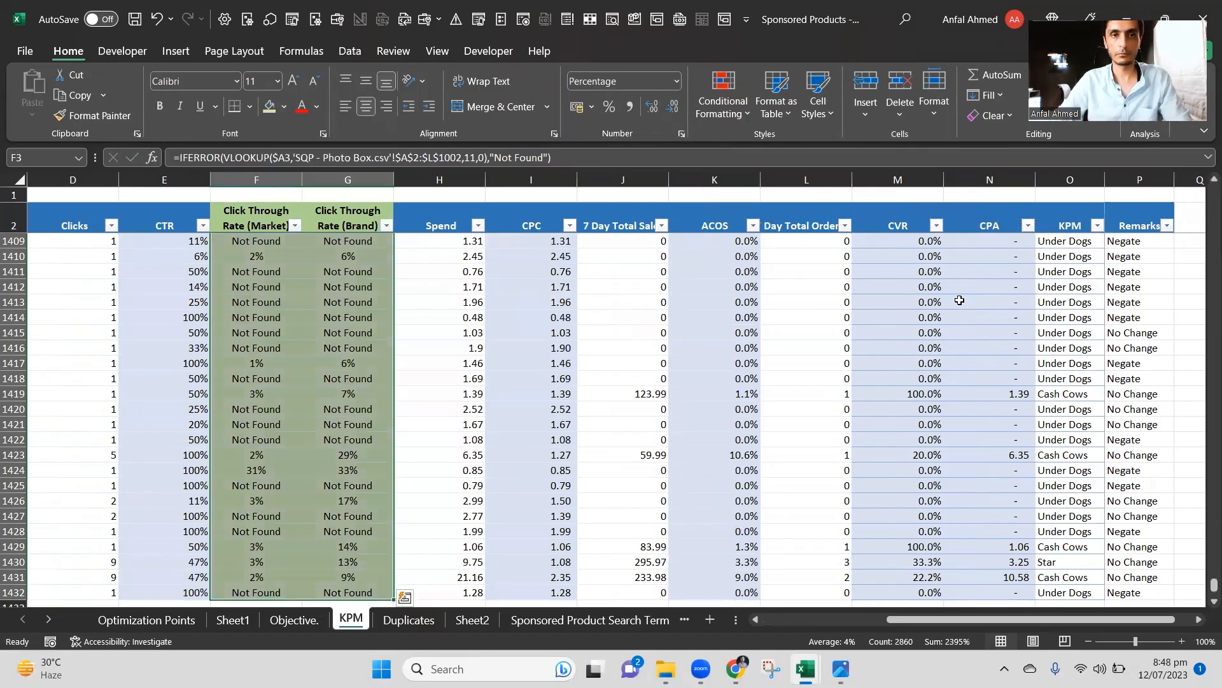
Insert two blank columns between the CVR and CPA columns of the KPM sheet.
{"action": "key", "text": "ctrl+Up"}
{"action": "key", "text": "Up"}
{"action": "key", "text": "Up"}
{"action": "key", "text": "Down"}
{"action": "key", "text": "Down"}
{"action": "key", "text": "Down"}
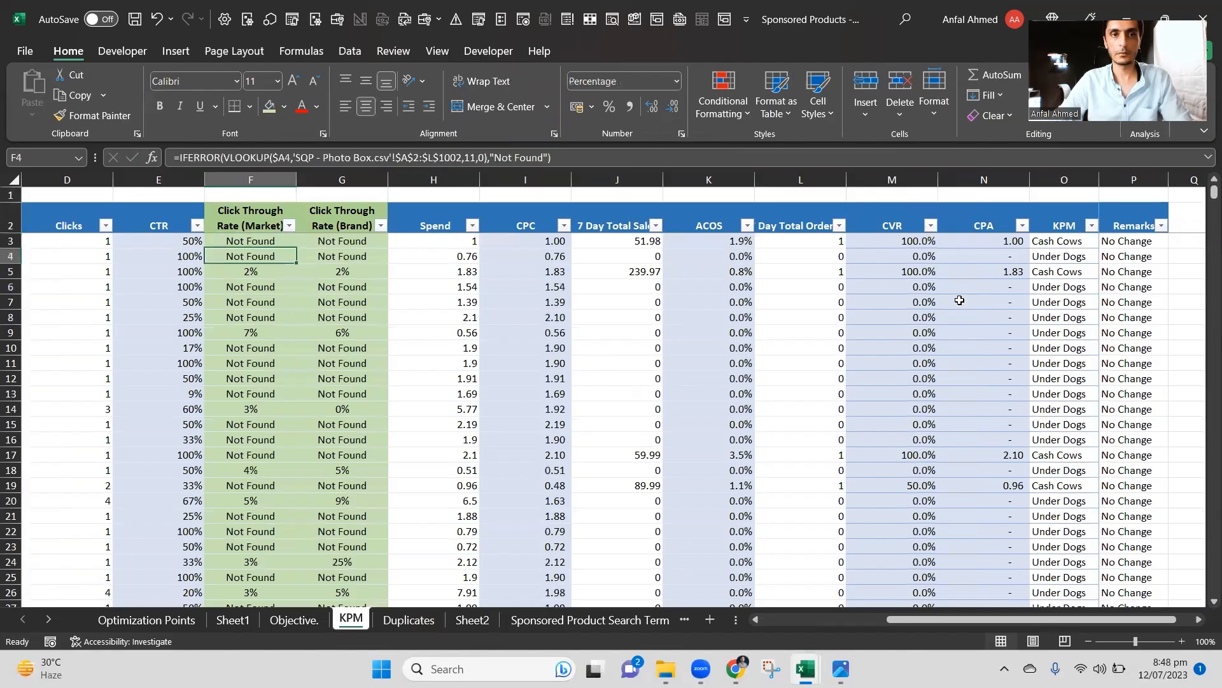
{"action": "key", "text": "Left"}
{"action": "key", "text": "Left"}
{"action": "key", "text": "Right"}
{"action": "key", "text": "Right"}
{"action": "key", "text": "Right"}
{"action": "key", "text": "Right"}
{"action": "key", "text": "Right"}
{"action": "key", "text": "Right"}
{"action": "key", "text": "Right"}
{"action": "key", "text": "Right"}
{"action": "key", "text": "Right"}
{"action": "key", "text": "Right"}
{"action": "key", "text": "Right"}
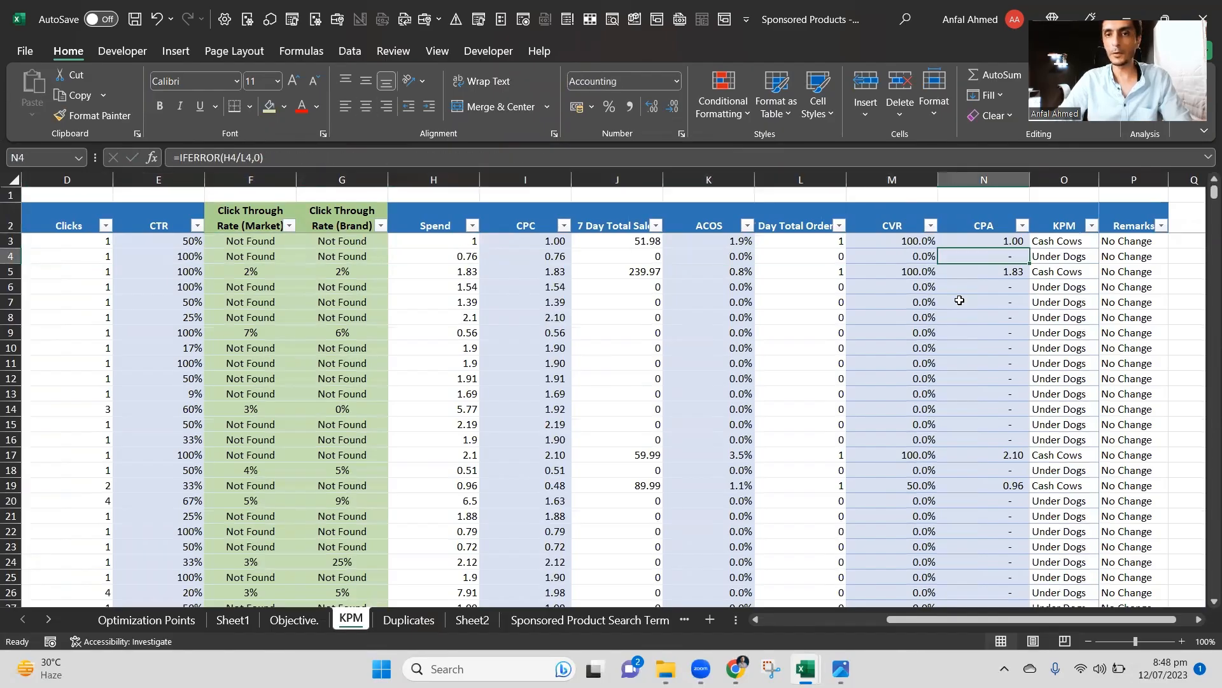
{"action": "key", "text": "Left"}
{"action": "key", "text": "Left"}
{"action": "key", "text": "Right"}
{"action": "key", "text": "Right"}
{"action": "key", "text": "Left"}
{"action": "key", "text": "Left"}
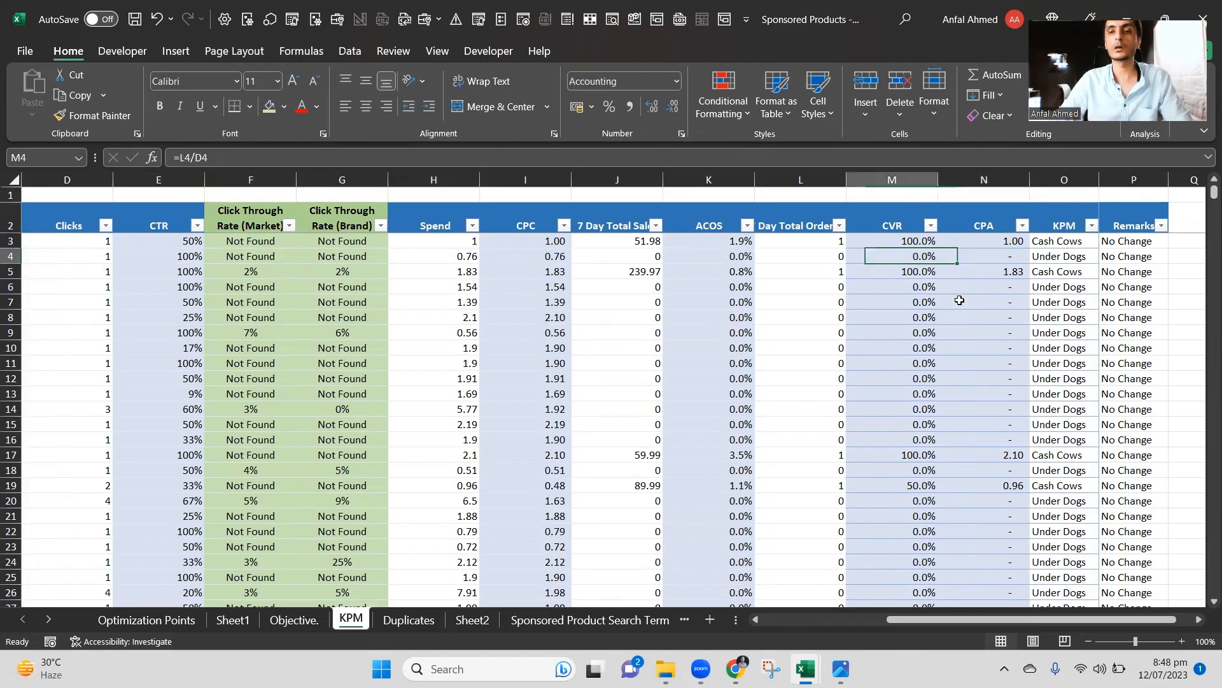
{"action": "key", "text": "Right"}
{"action": "key", "text": "ctrl+space"}
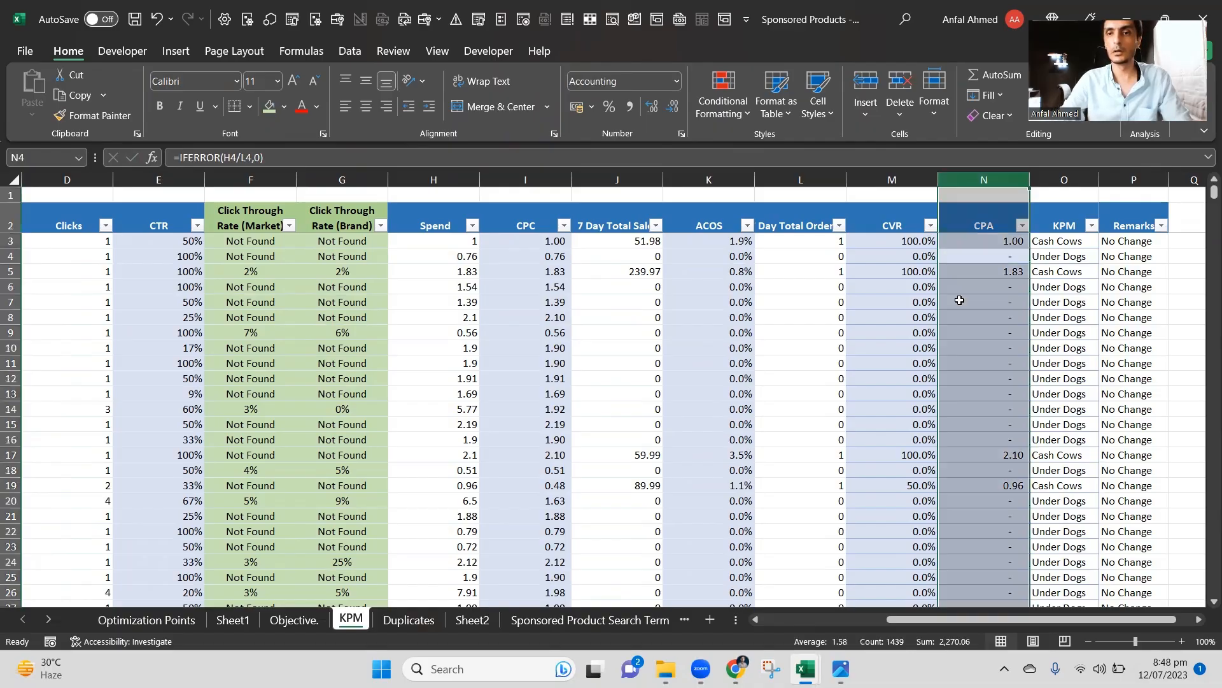
{"action": "key", "text": "ctrl+shift+plus"}
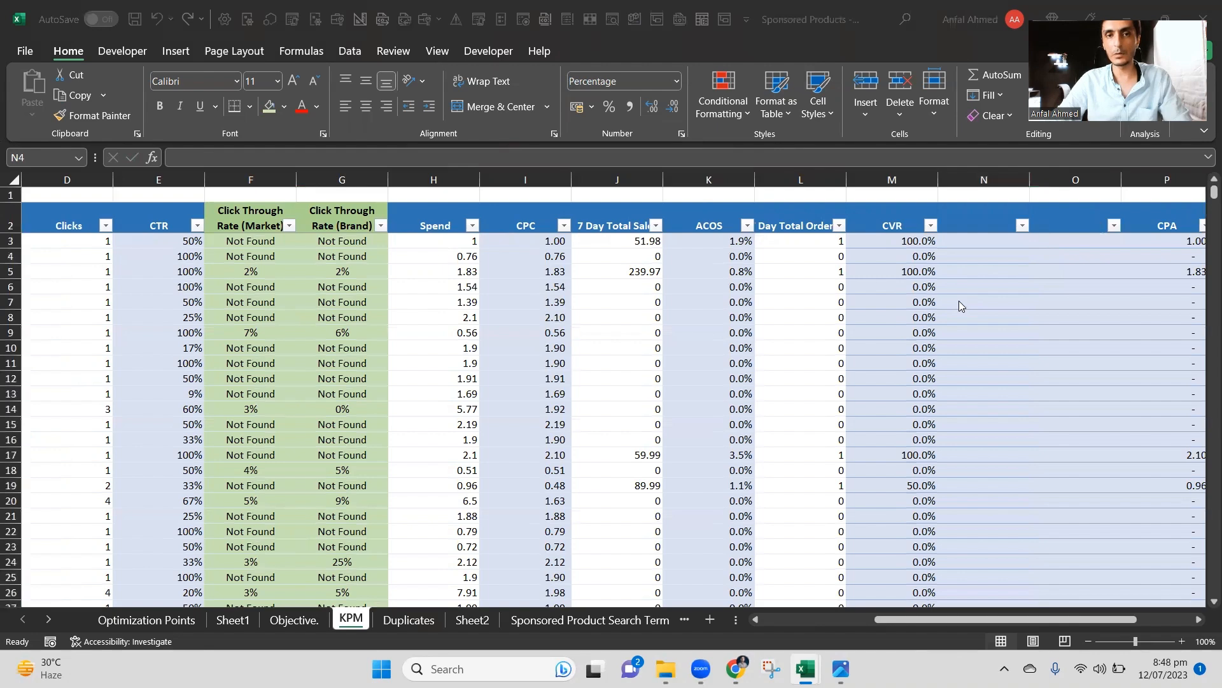
Copy the Conversion Rate (Market) and Conversion Rate (Brand) headers from the SQP - Photo Box workbook into N2:O2 of the KPM sheet.
{"action": "key", "text": "alt+Tab"}
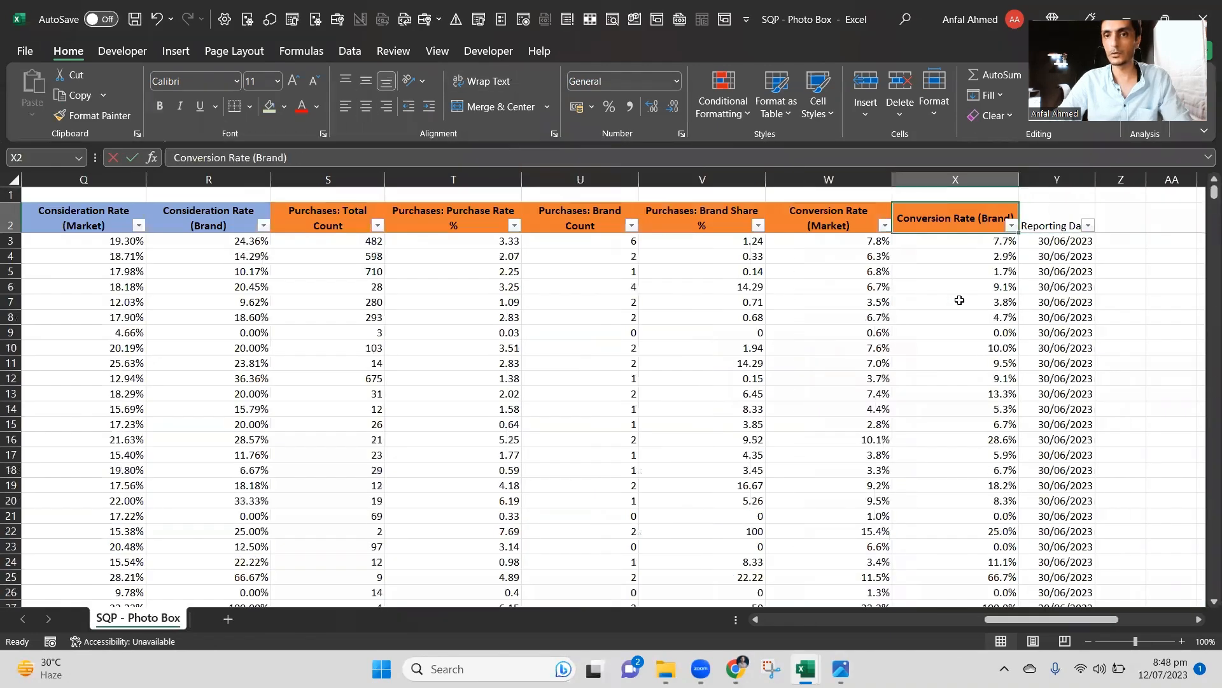
{"action": "key", "text": "Left"}
{"action": "key", "text": "Left"}
{"action": "key", "text": "Left"}
{"action": "key", "text": "Right"}
{"action": "key", "text": "Right"}
{"action": "key", "text": "shift+Right"}
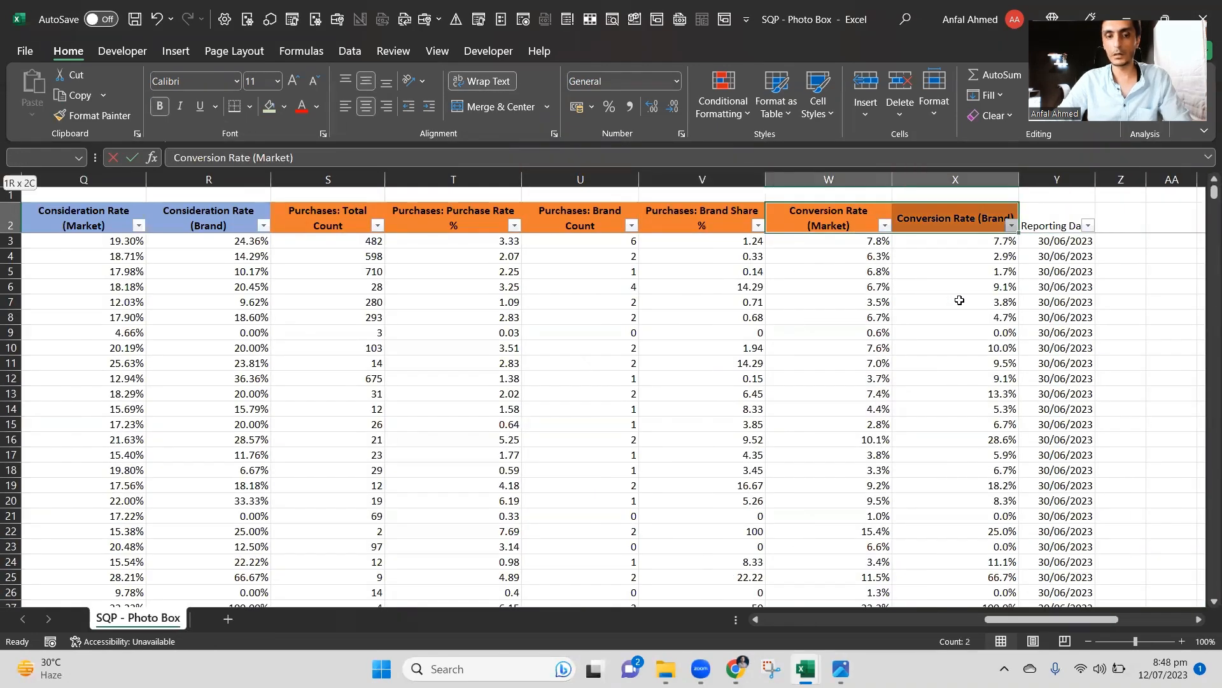
{"action": "key", "text": "ctrl+c"}
{"action": "key", "text": "alt+Tab"}
{"action": "key", "text": "Up"}
{"action": "key", "text": "Up"}
{"action": "key", "text": "Up"}
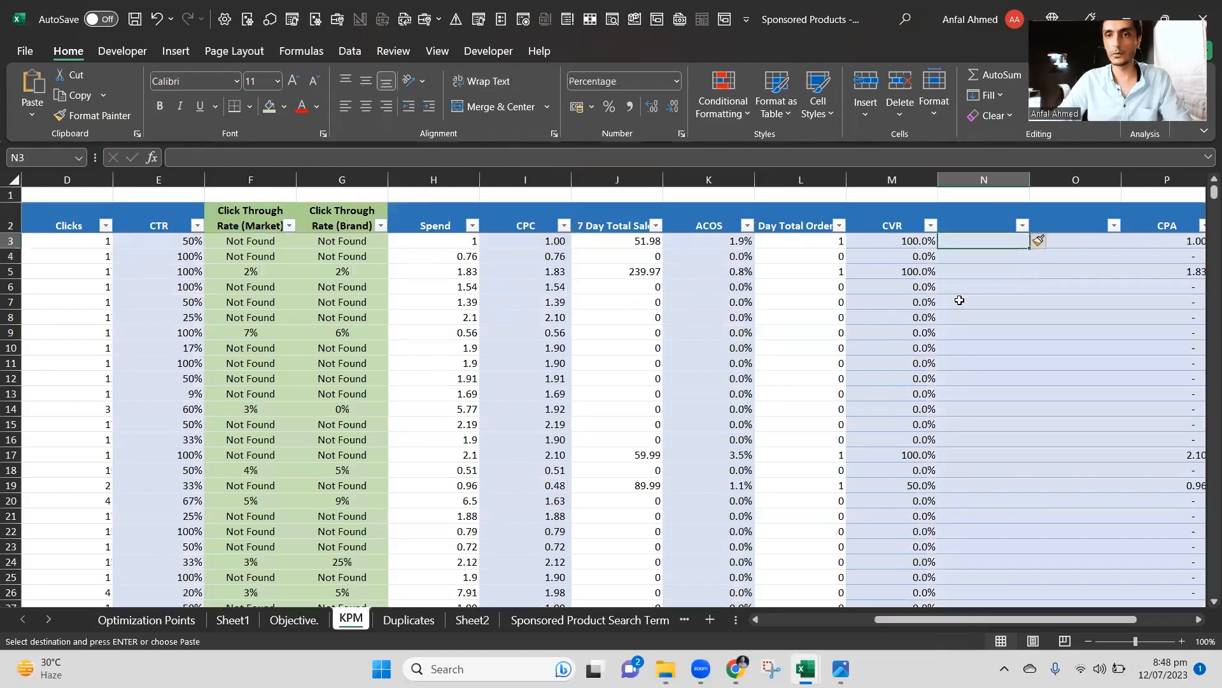
{"action": "key", "text": "alt"}
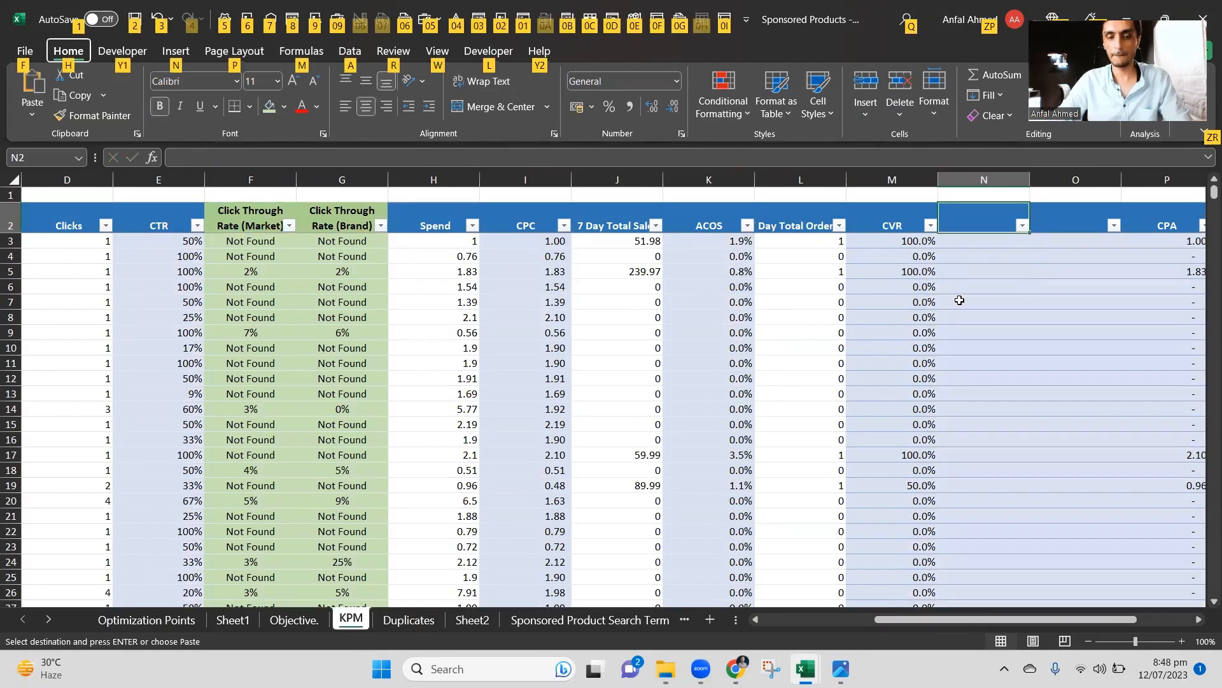
{"action": "key", "text": "Return"}
{"action": "key", "text": "Down"}
{"action": "key", "text": "Down"}
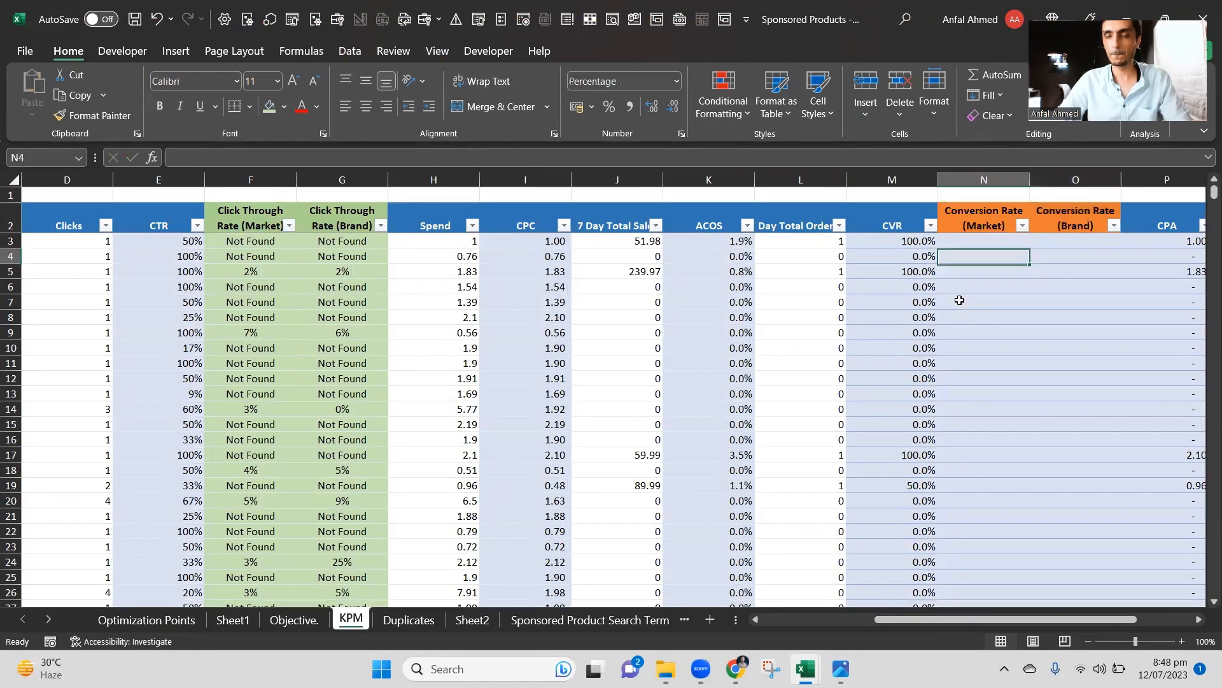
{"action": "key", "text": "Up"}
{"action": "key", "text": "Up"}
{"action": "key", "text": "Down"}
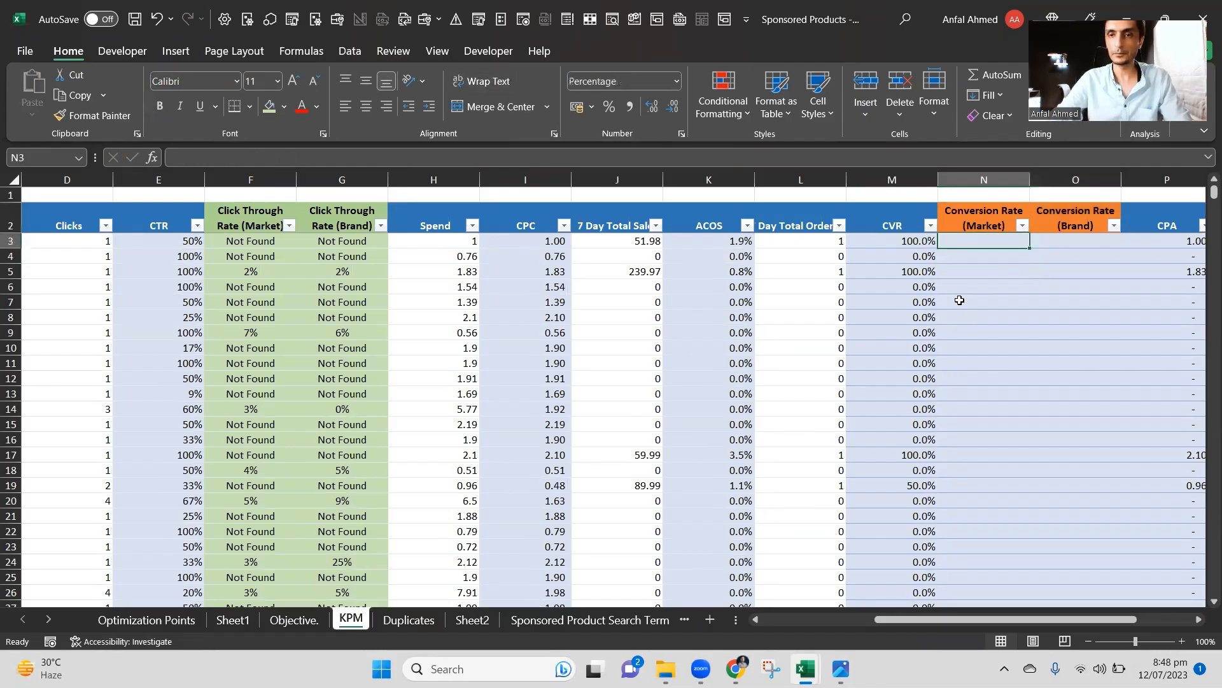
{"action": "type", "text": "=vl"}
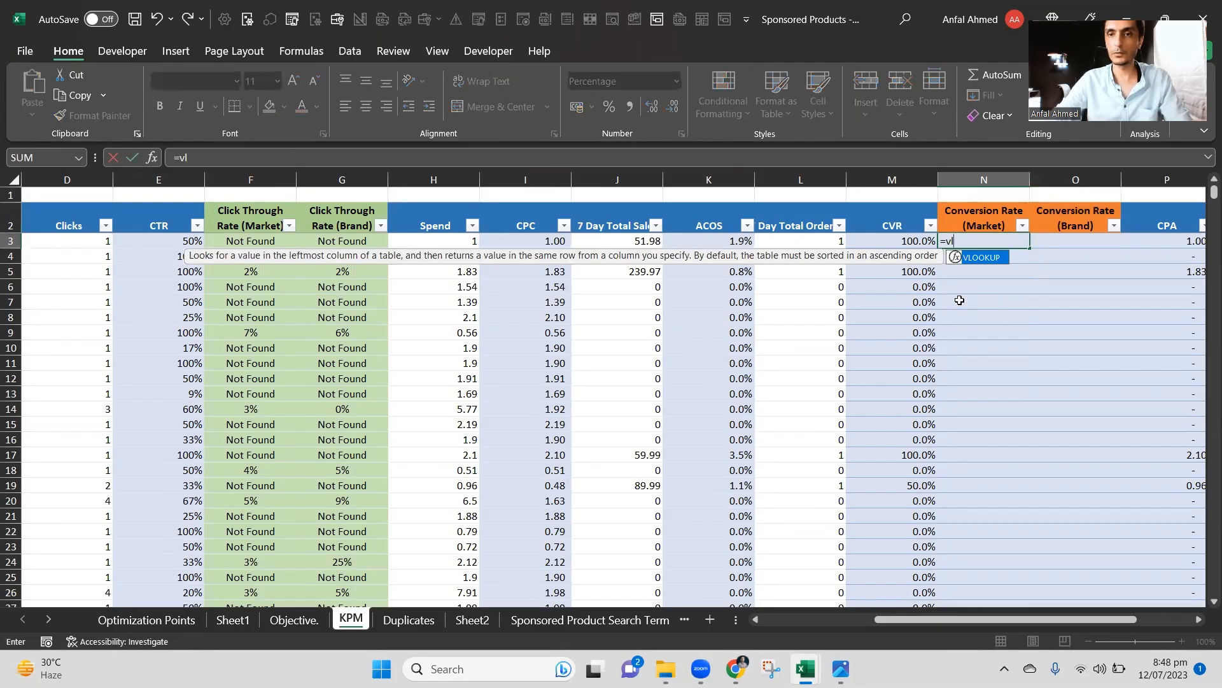
{"action": "key", "text": "Tab"}
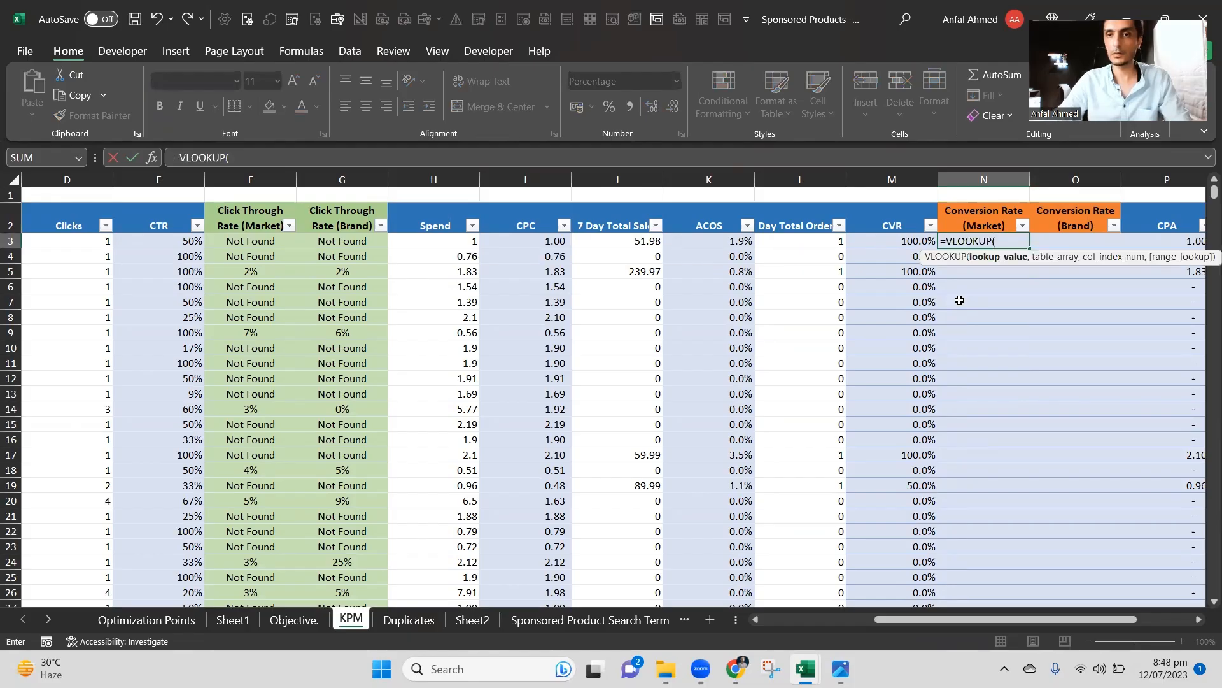
{"action": "key", "text": "Escape"}
Copy the IFERROR lookup formula from F3 into N3 under Conversion Rate (Market).
{"action": "key", "text": "Left"}
{"action": "key", "text": "Left"}
{"action": "key", "text": "Left"}
{"action": "key", "text": "Left"}
{"action": "key", "text": "Left"}
{"action": "key", "text": "Left"}
{"action": "key", "text": "Left"}
{"action": "key", "text": "shift+Left"}
{"action": "key", "text": "ctrl+c"}
{"action": "key", "text": "Right"}
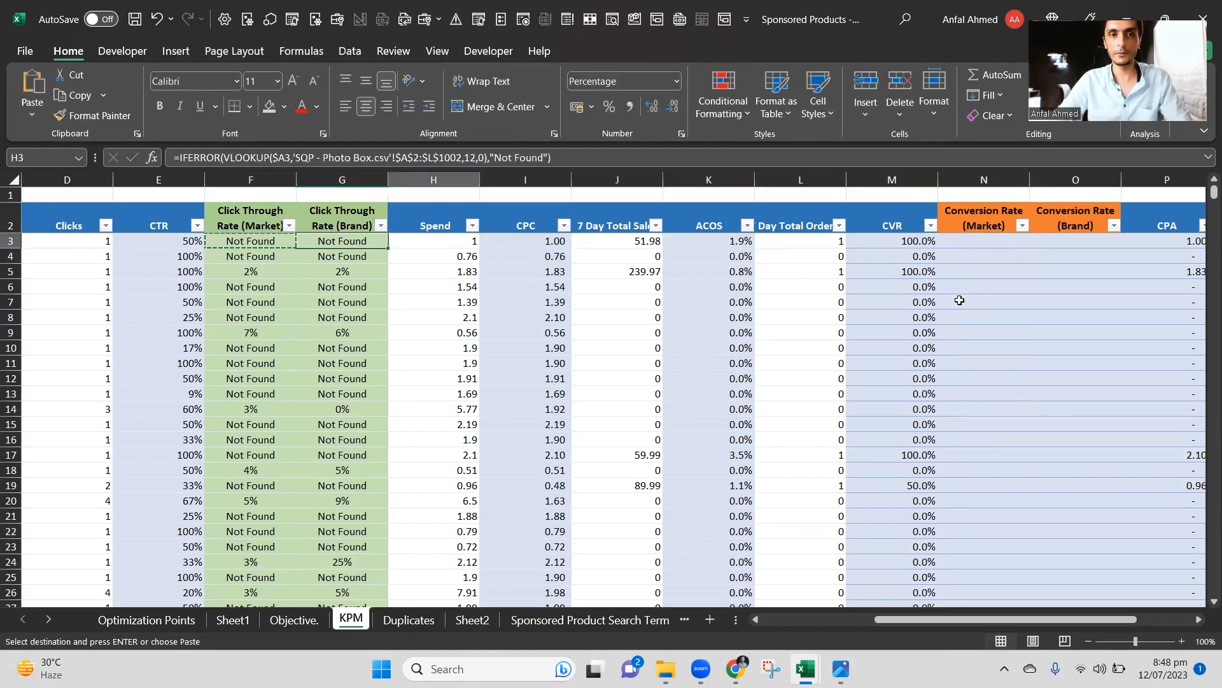
{"action": "key", "text": "Right"}
{"action": "key", "text": "Right"}
{"action": "key", "text": "Right"}
{"action": "key", "text": "Right"}
{"action": "key", "text": "Right"}
{"action": "key", "text": "Right"}
{"action": "key", "text": "Return"}
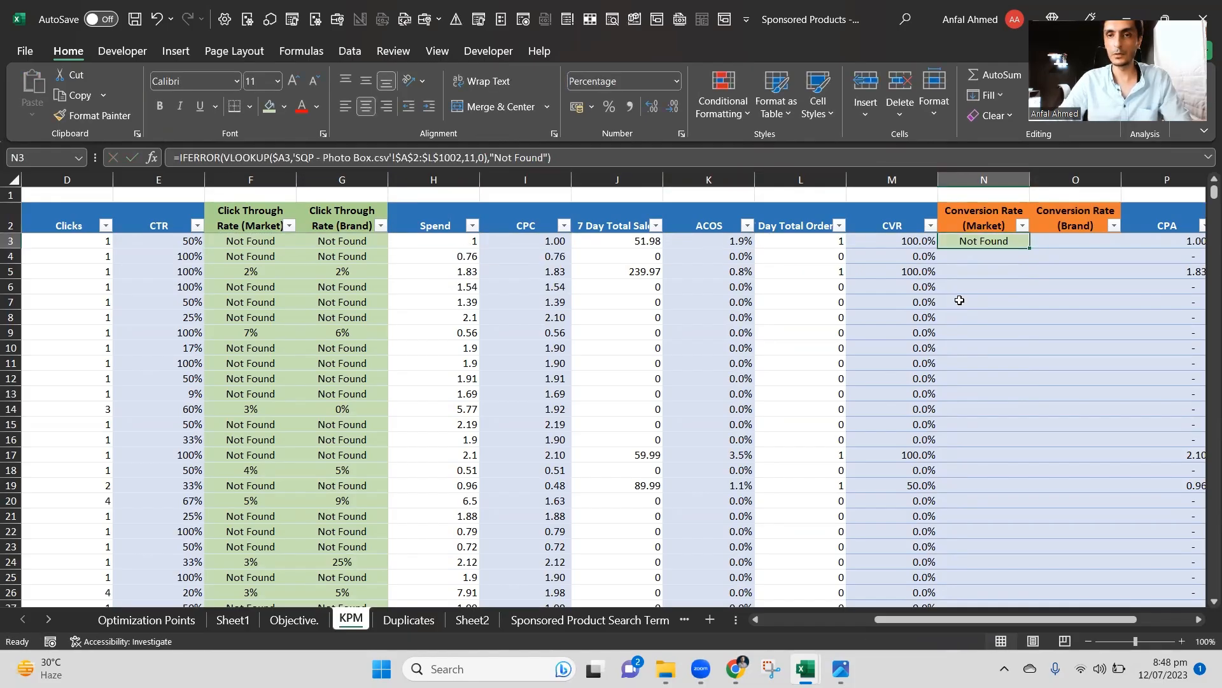
Copy the N3 lookup formula into O3 under Conversion Rate (Brand).
{"action": "key", "text": "ctrl+c"}
{"action": "key", "text": "Right"}
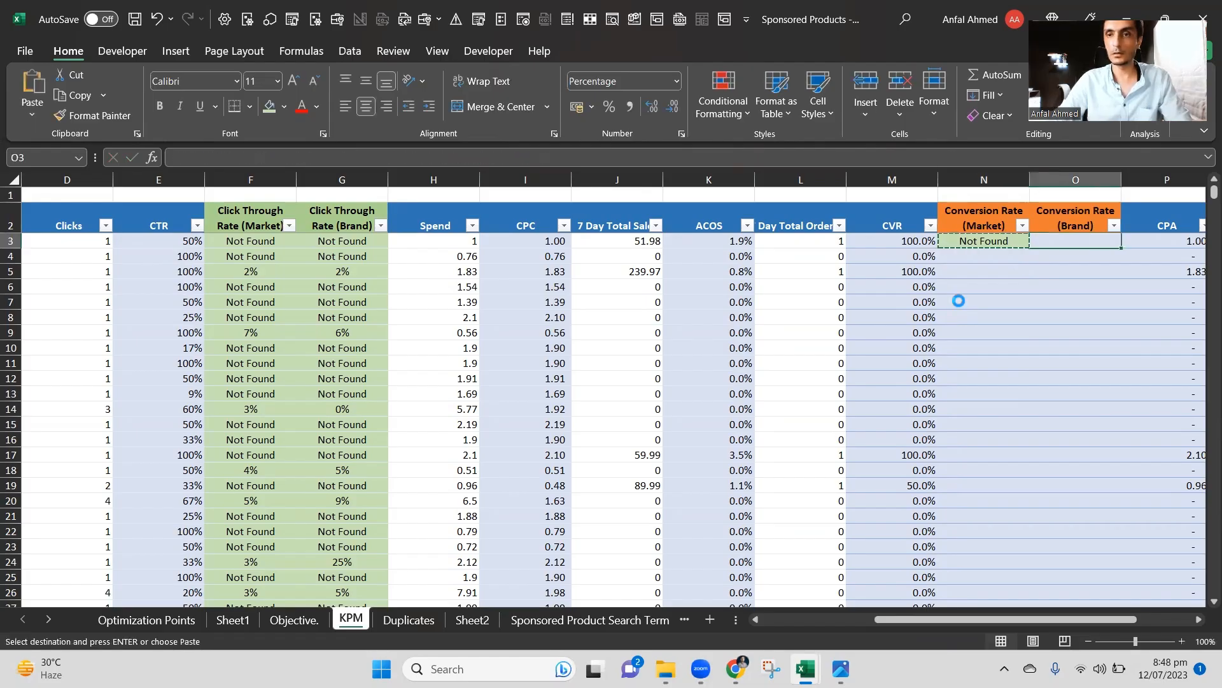
{"action": "key", "text": "Return"}
{"action": "key", "text": "Left"}
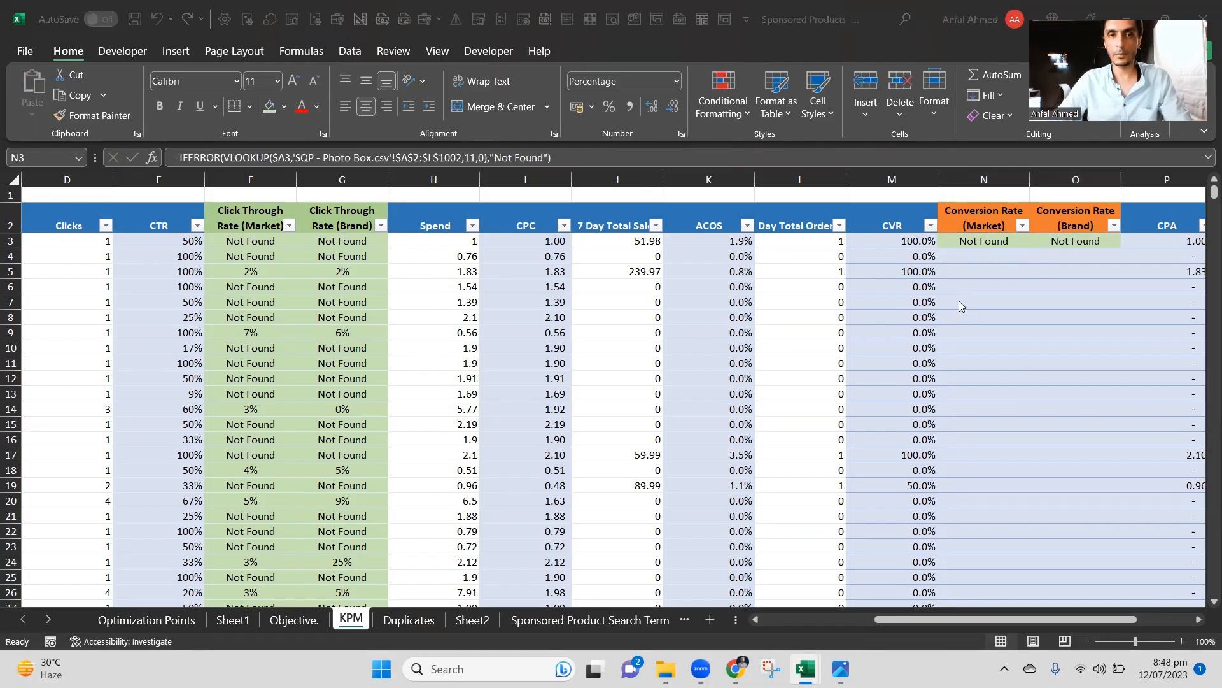
Count the columns up to Conversion Rate (Market) in SQP - Photo Box and set the N3 lookup's column index to 23.
{"action": "key", "text": "alt+Tab"}
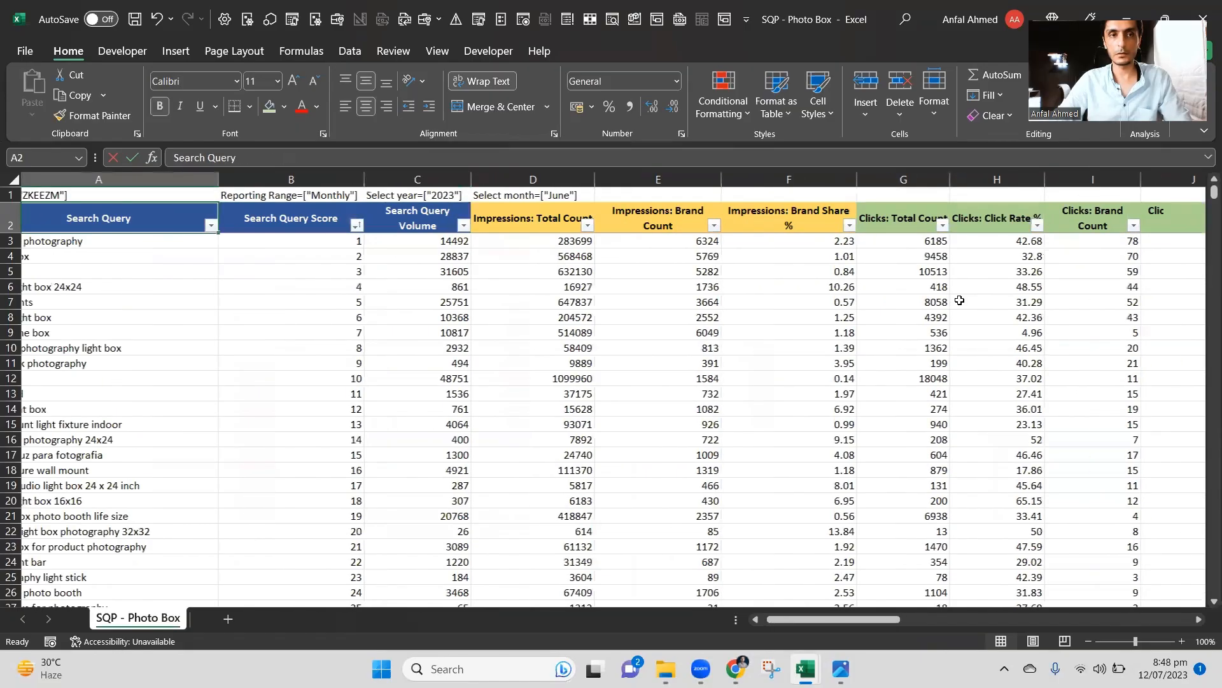
{"action": "key", "text": "ctrl+shift+Right"}
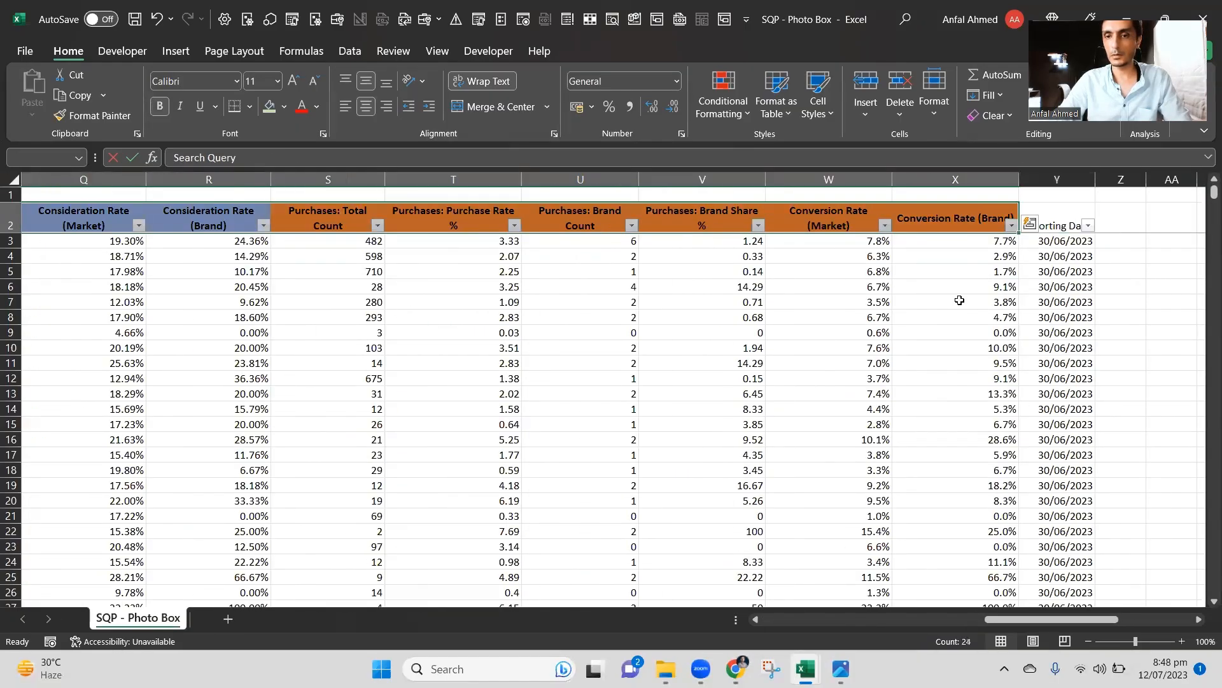
{"action": "key", "text": "shift+Left"}
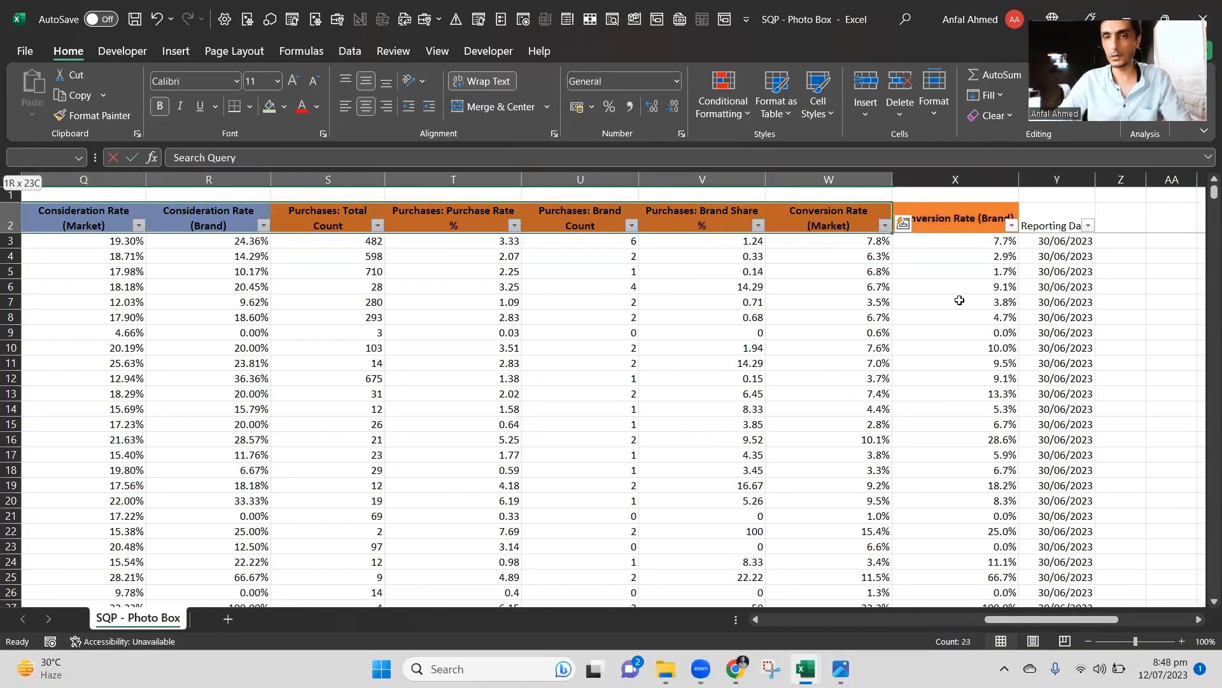
{"action": "key", "text": "shift+Right"}
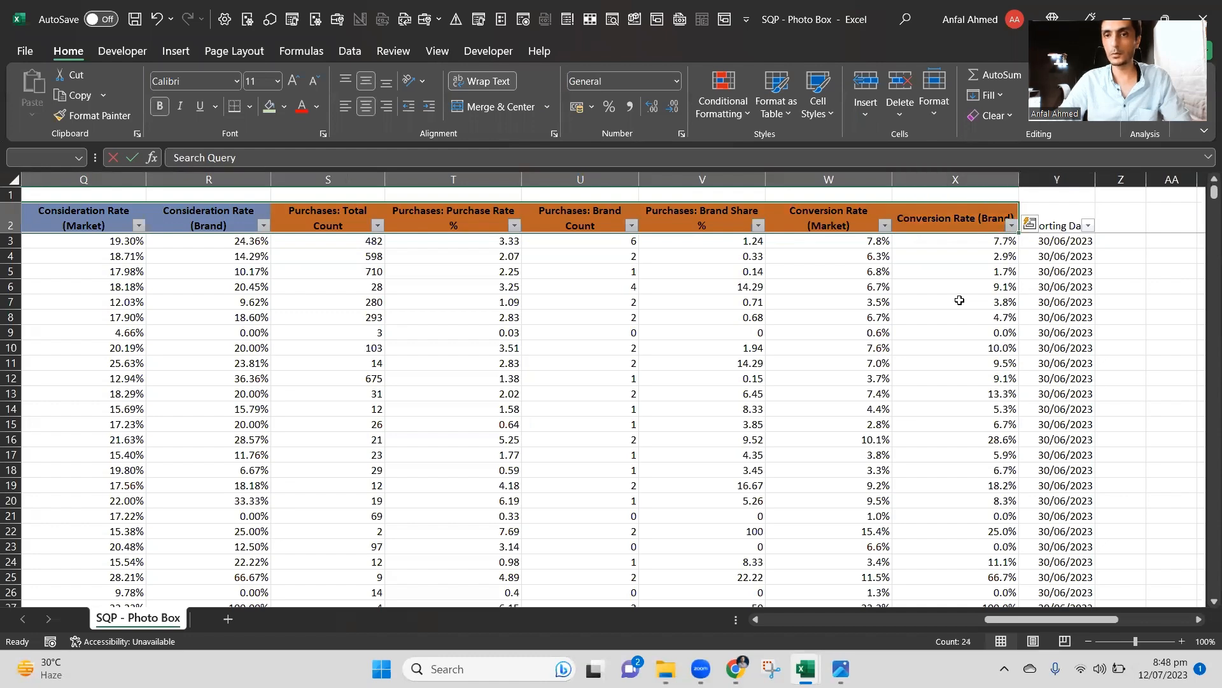
{"action": "key", "text": "alt+Tab"}
{"action": "key", "text": "Up"}
{"action": "key", "text": "F2"}
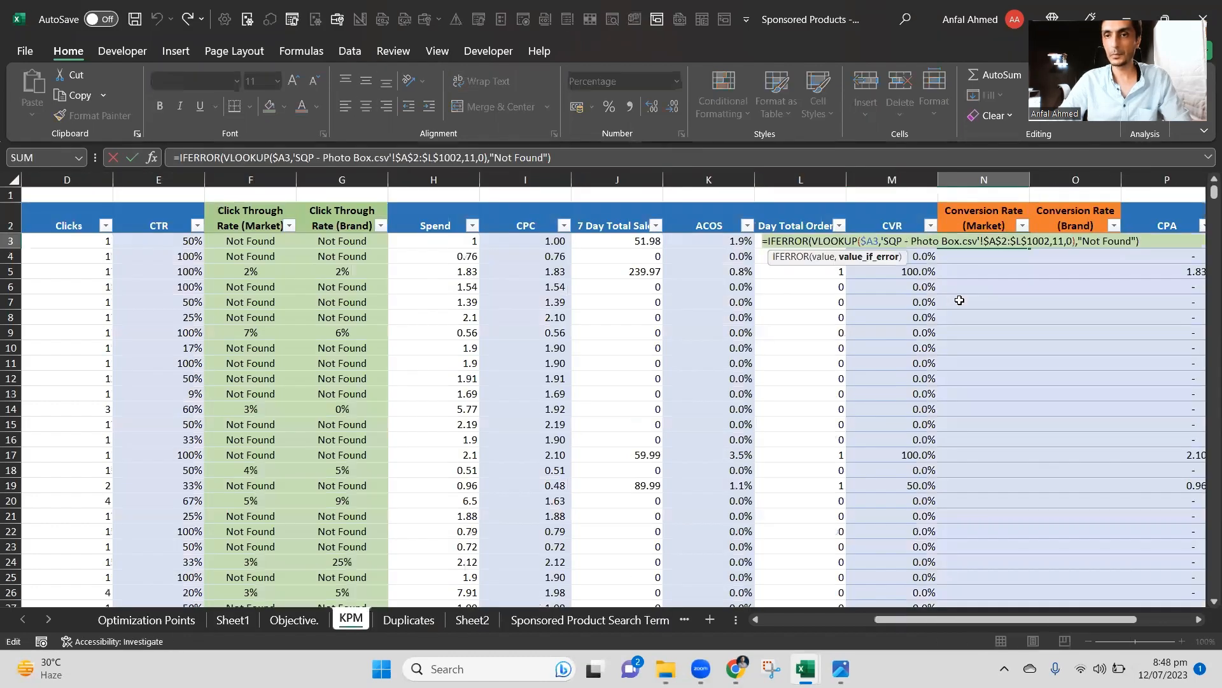
{"action": "key", "text": "Left"}
{"action": "key", "text": "Left"}
{"action": "key", "text": "Left"}
{"action": "key", "text": "Left"}
{"action": "key", "text": "Left"}
{"action": "key", "text": "Left"}
{"action": "key", "text": "Left"}
{"action": "key", "text": "Left"}
{"action": "key", "text": "Left"}
{"action": "key", "text": "Left"}
{"action": "key", "text": "Left"}
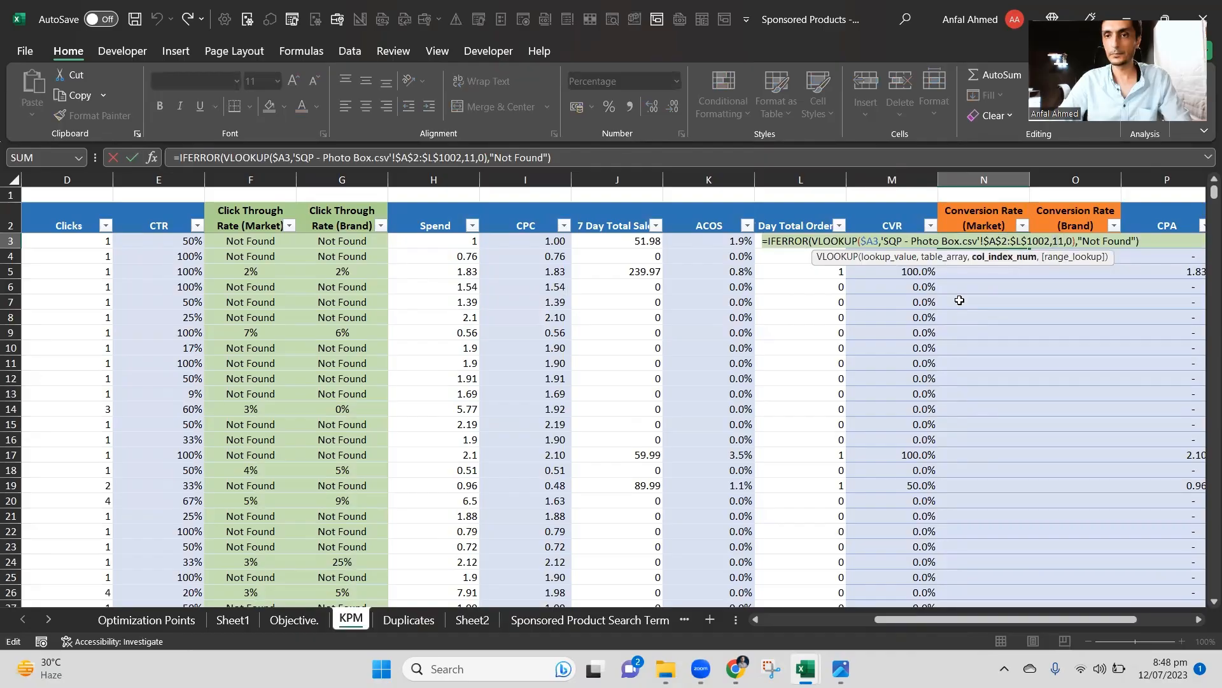
{"action": "type", "text": "23"}
{"action": "key", "text": "Return"}
Set the column index of the O3 lookup formula to 24.
{"action": "key", "text": "Up"}
{"action": "key", "text": "Right"}
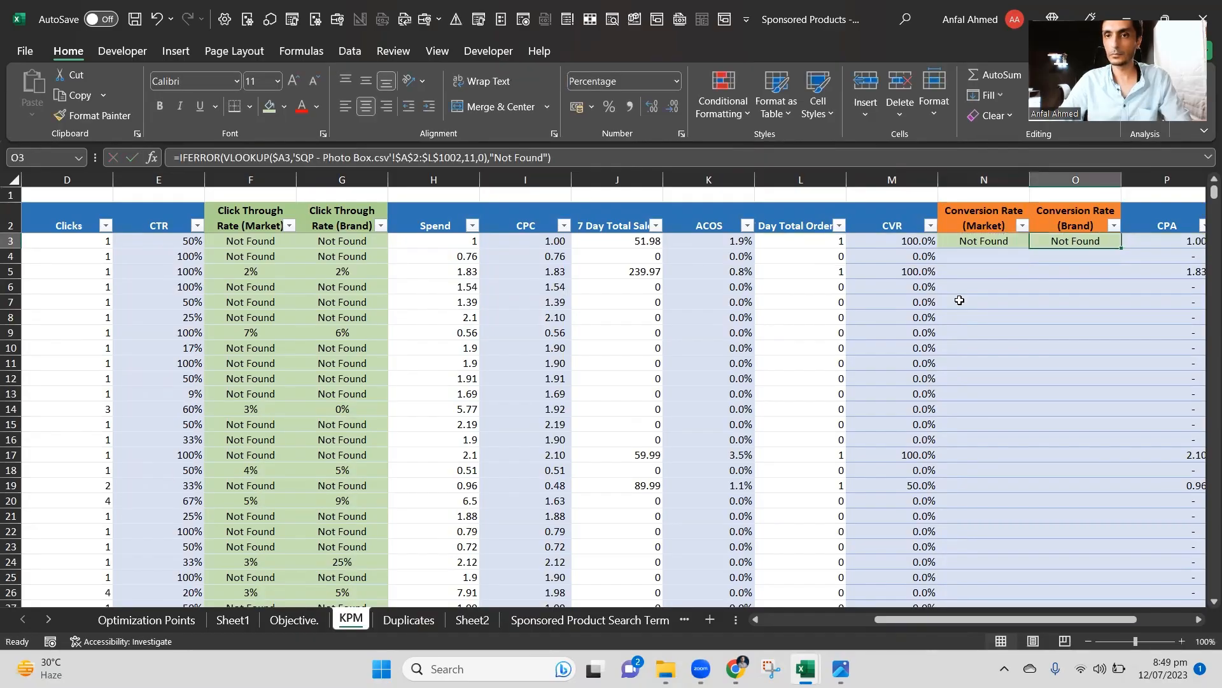
{"action": "key", "text": "F2"}
{"action": "key", "text": "Left"}
{"action": "key", "text": "Left"}
{"action": "key", "text": "Left"}
{"action": "key", "text": "Left"}
{"action": "key", "text": "Left"}
{"action": "key", "text": "Left"}
{"action": "key", "text": "Left"}
{"action": "key", "text": "Left"}
{"action": "key", "text": "Left"}
{"action": "key", "text": "Left"}
{"action": "key", "text": "Left"}
{"action": "key", "text": "Left"}
{"action": "key", "text": "Left"}
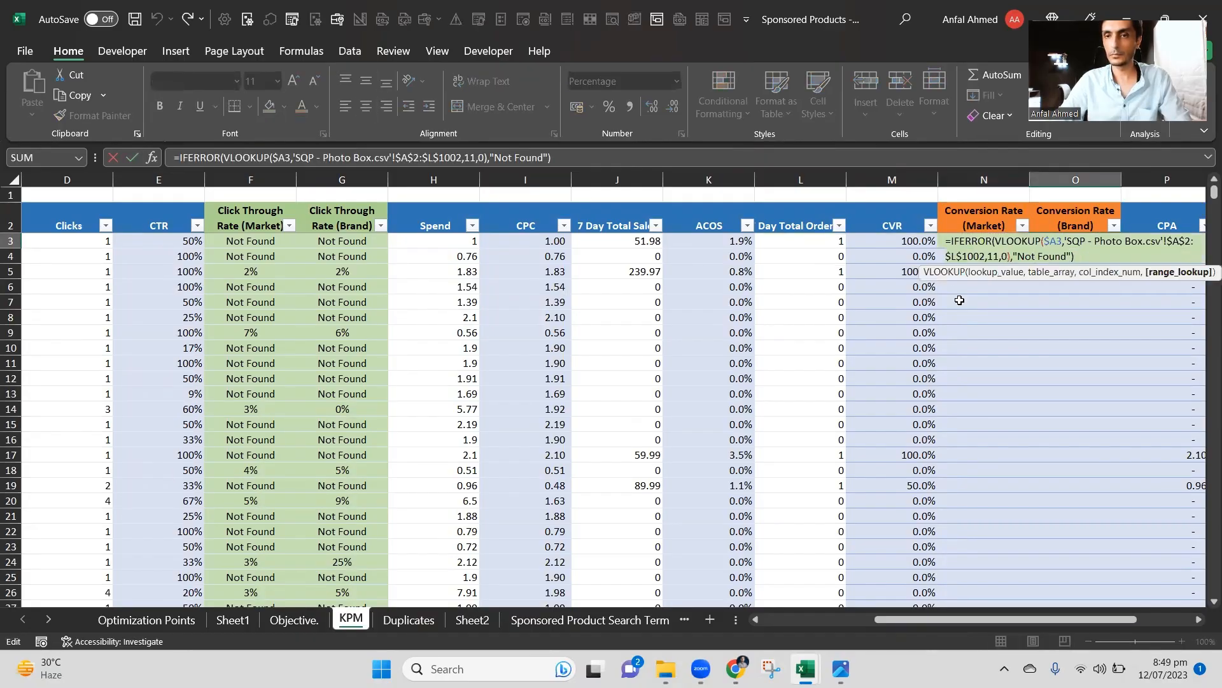
{"action": "key", "text": "BackSpace"}
{"action": "key", "text": "BackSpace"}
{"action": "type", "text": "24"}
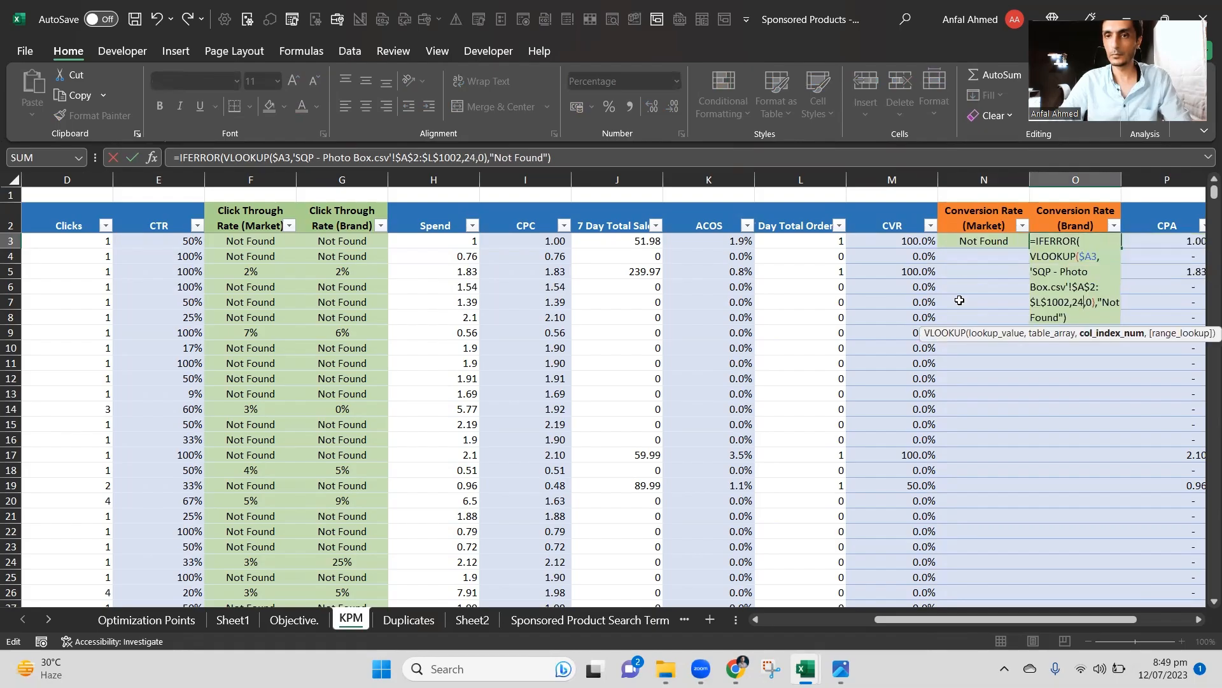
{"action": "key", "text": "ctrl+Return"}
Extend the table range of the N3 lookup formula to end at column X.
{"action": "key", "text": "Left"}
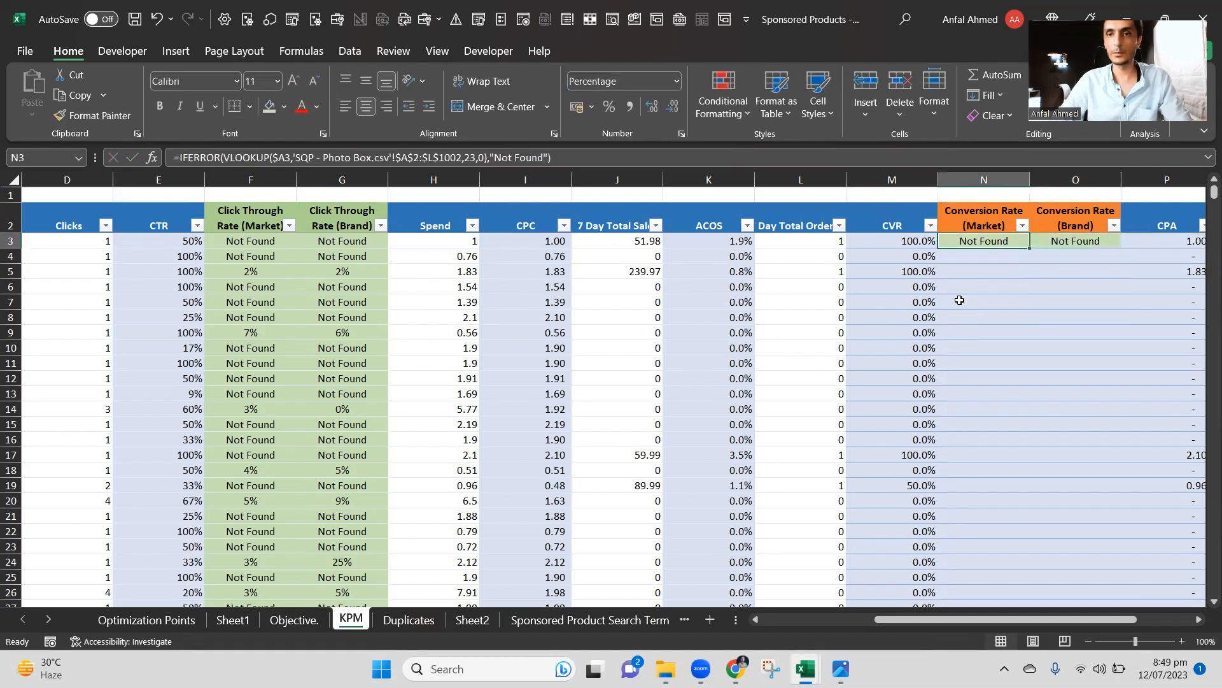
{"action": "key", "text": "alt+Tab"}
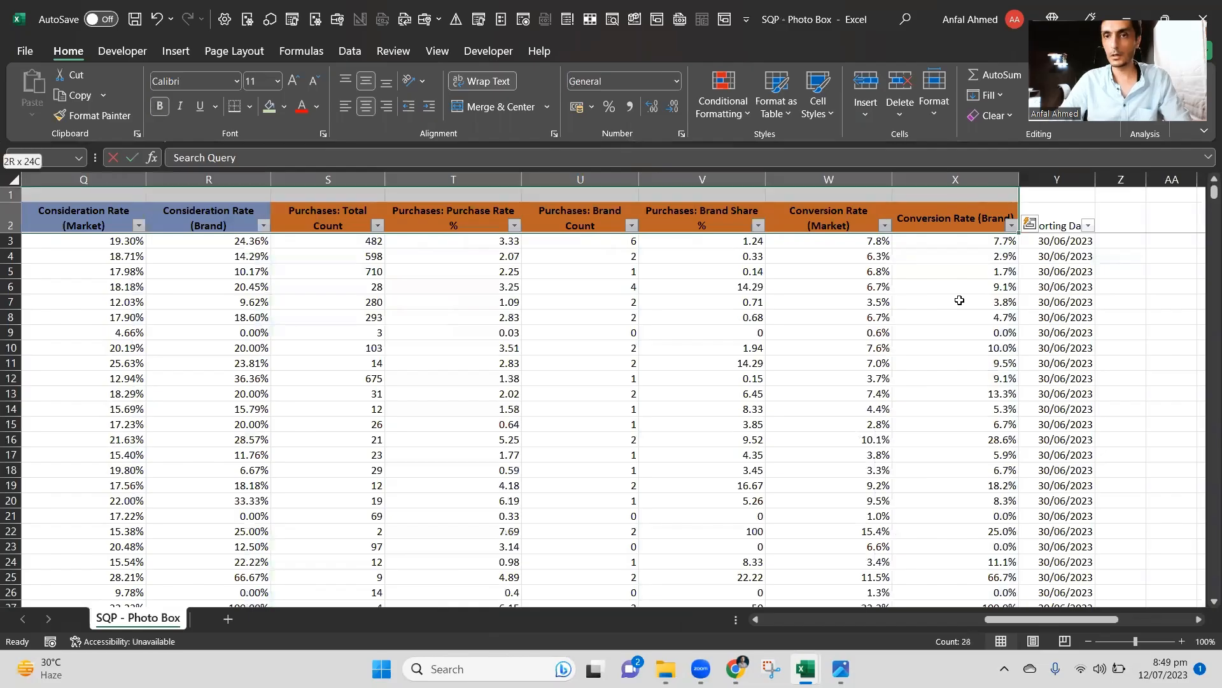
{"action": "key", "text": "alt+Tab"}
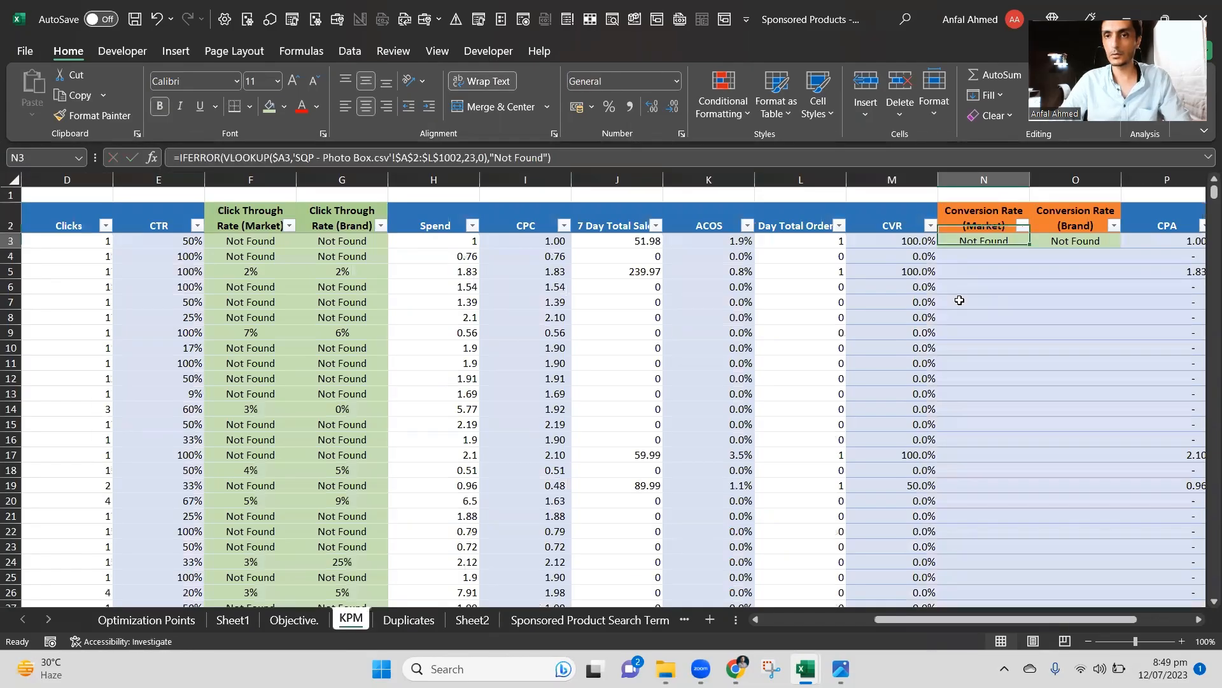
{"action": "key", "text": "F2"}
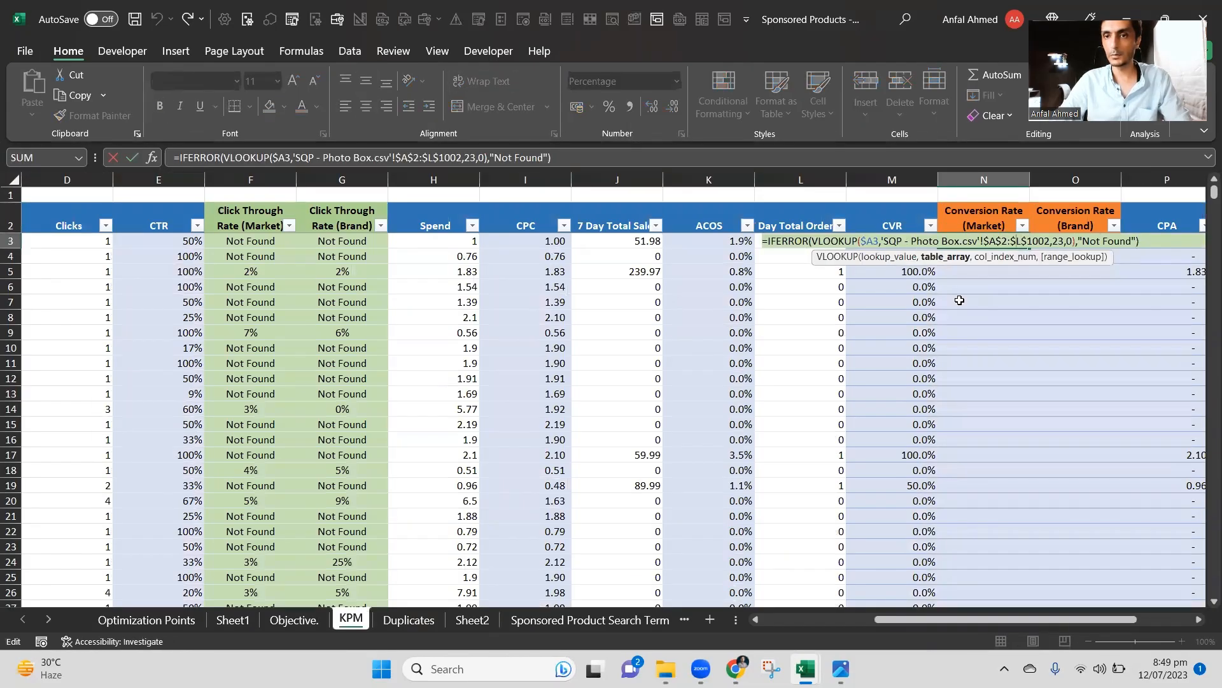
{"action": "key", "text": "BackSpace"}
{"action": "type", "text": "X"}
{"action": "key", "text": "Tab"}
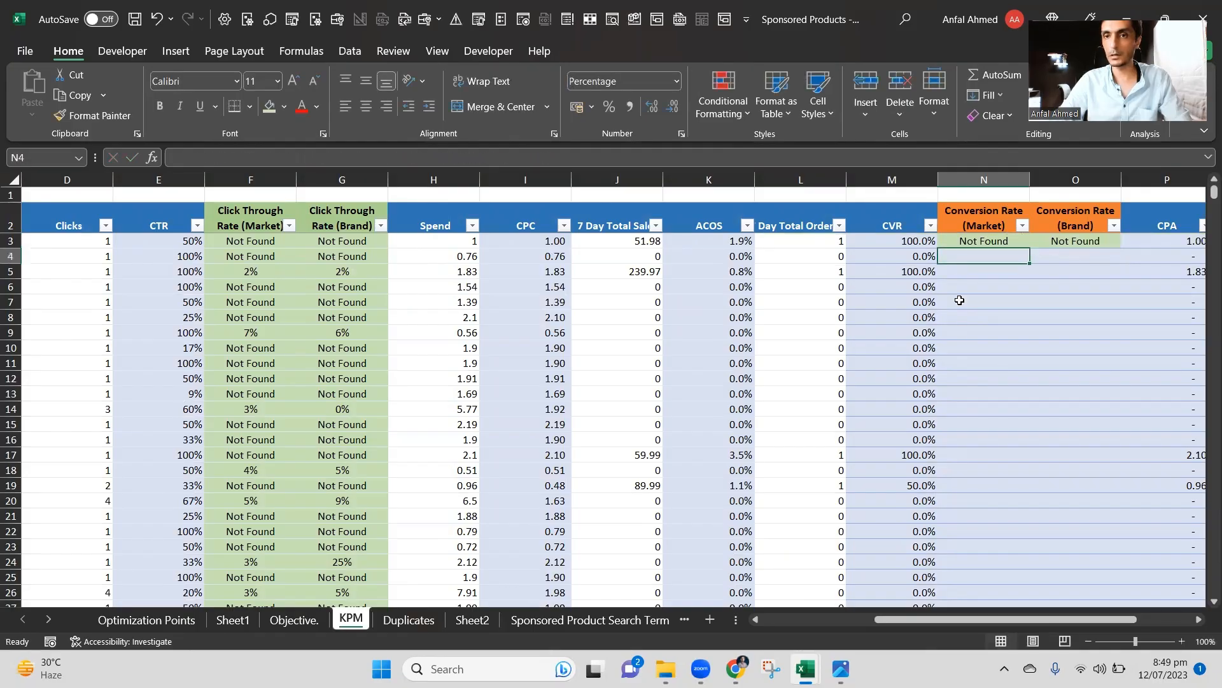
Extend the table range of the O3 lookup formula to end at column X.
{"action": "key", "text": "F2"}
{"action": "key", "text": "Left"}
{"action": "key", "text": "Left"}
{"action": "key", "text": "Left"}
{"action": "key", "text": "Left"}
{"action": "key", "text": "Left"}
{"action": "key", "text": "Left"}
{"action": "key", "text": "Left"}
{"action": "key", "text": "Left"}
{"action": "key", "text": "Left"}
{"action": "key", "text": "Left"}
{"action": "key", "text": "Left"}
{"action": "key", "text": "Left"}
{"action": "key", "text": "Left"}
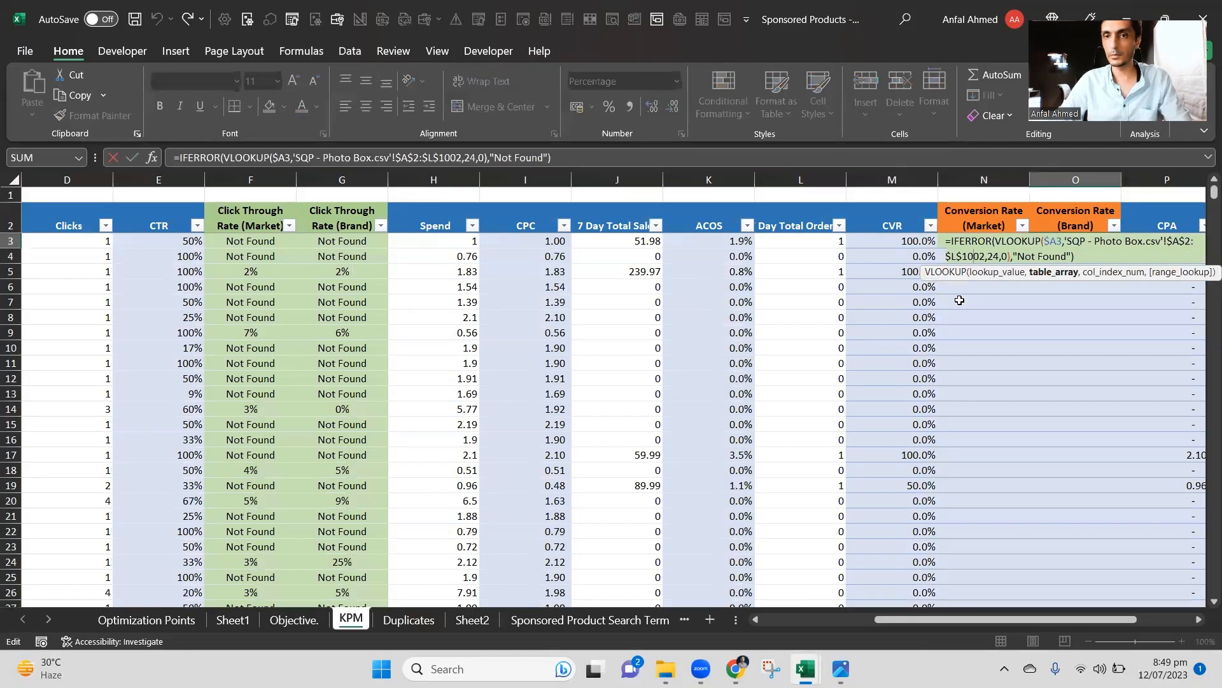
{"action": "key", "text": "BackSpace"}
{"action": "type", "text": "X"}
{"action": "key", "text": "Return"}
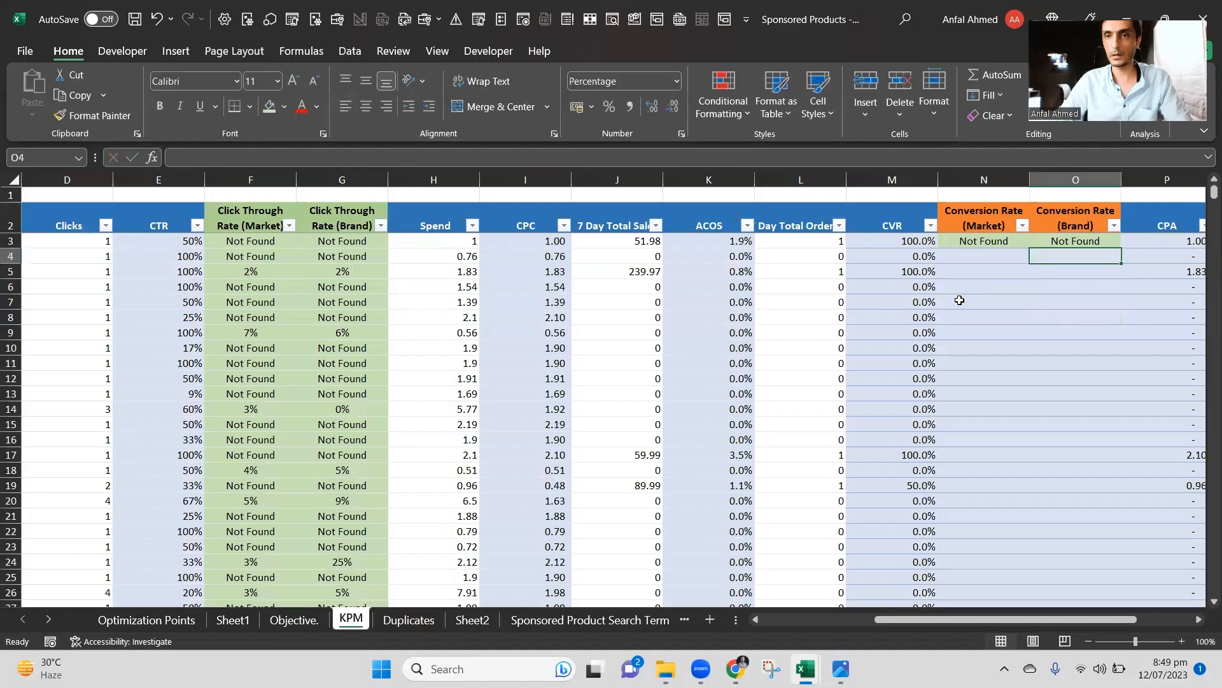
Copy the N3:O3 lookup formulas down both conversion rate columns to the last data row, 1432.
{"action": "key", "text": "Left"}
{"action": "key", "text": "Up"}
{"action": "key", "text": "shift+Right"}
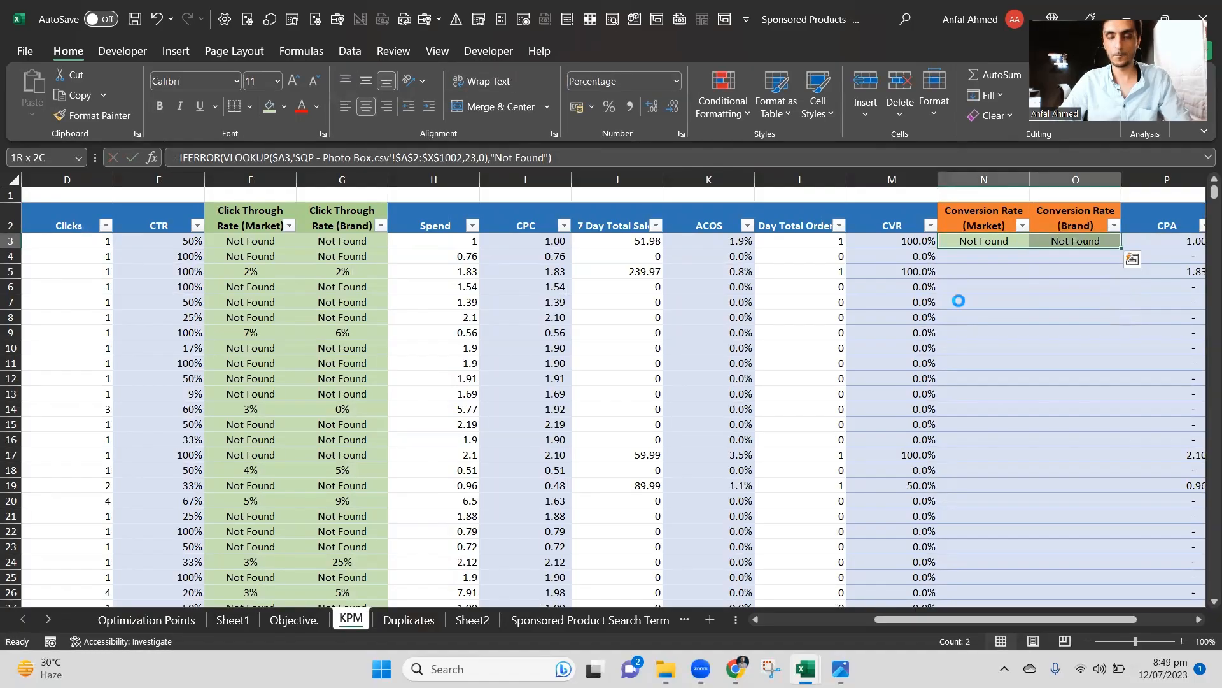
{"action": "key", "text": "ctrl+c"}
{"action": "key", "text": "Left"}
{"action": "key", "text": "ctrl+Down"}
{"action": "key", "text": "Right"}
{"action": "key", "text": "shift+Right"}
{"action": "key", "text": "ctrl+shift+Up"}
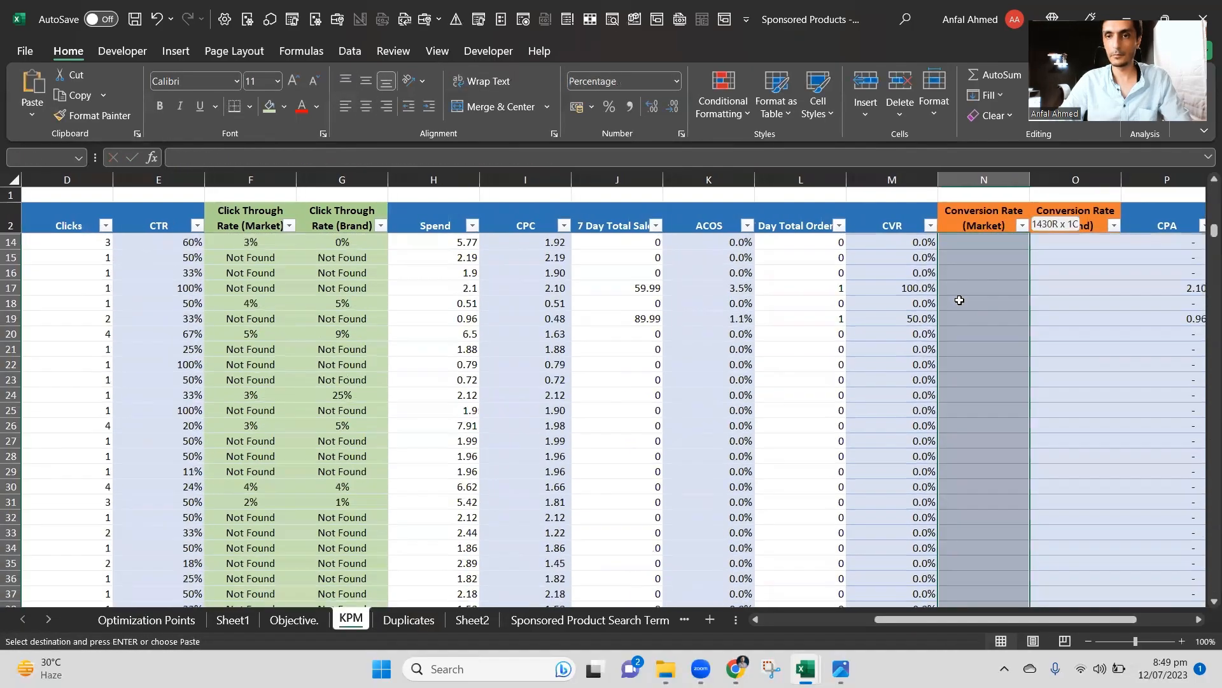
{"action": "key", "text": "Return"}
{"action": "key", "text": "ctrl+Up"}
{"action": "key", "text": "Down"}
{"action": "key", "text": "Down"}
{"action": "key", "text": "Down"}
{"action": "key", "text": "Down"}
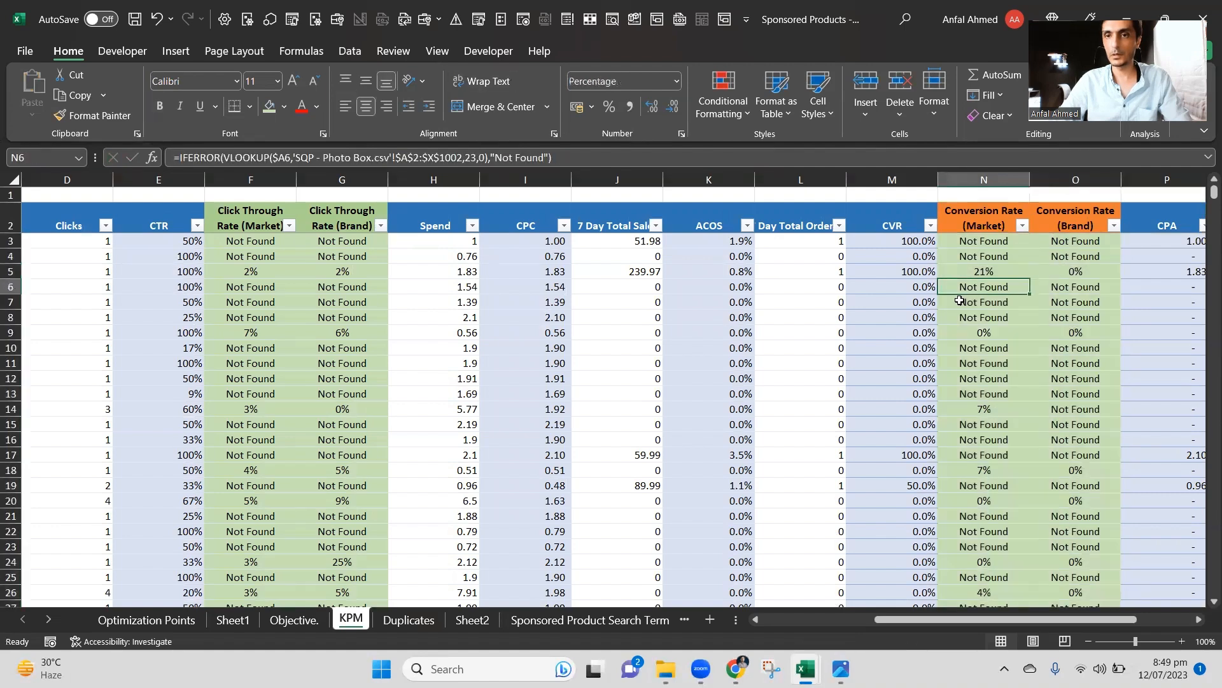
Fill the Conversion Rate (Market) and Conversion Rate (Brand) data cells from row 3 to row 1432 with light orange.
{"action": "key", "text": "Up"}
{"action": "key", "text": "Up"}
{"action": "key", "text": "Up"}
{"action": "key", "text": "Up"}
{"action": "key", "text": "Down"}
{"action": "key", "text": "shift+Right"}
{"action": "key", "text": "ctrl+shift+Down"}
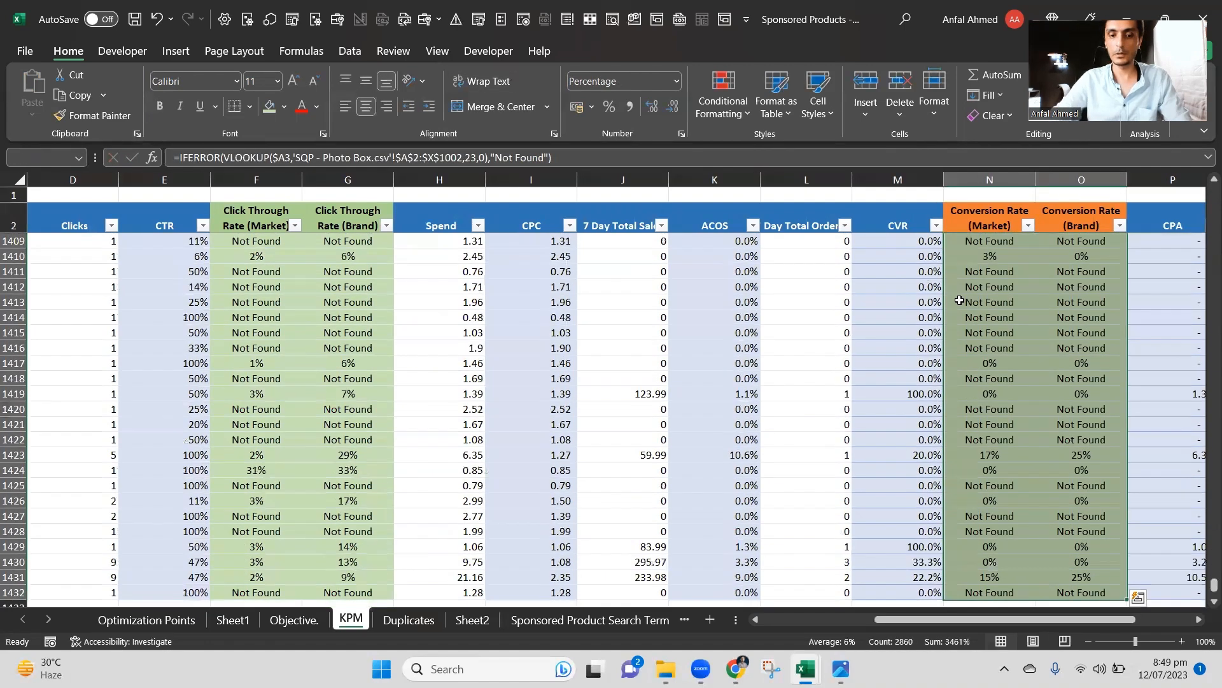
{"action": "key", "text": "alt+h"}
{"action": "key", "text": "h"}
{"action": "key", "text": "Up"}
{"action": "key", "text": "Up"}
{"action": "key", "text": "Up"}
{"action": "key", "text": "Up"}
{"action": "key", "text": "Up"}
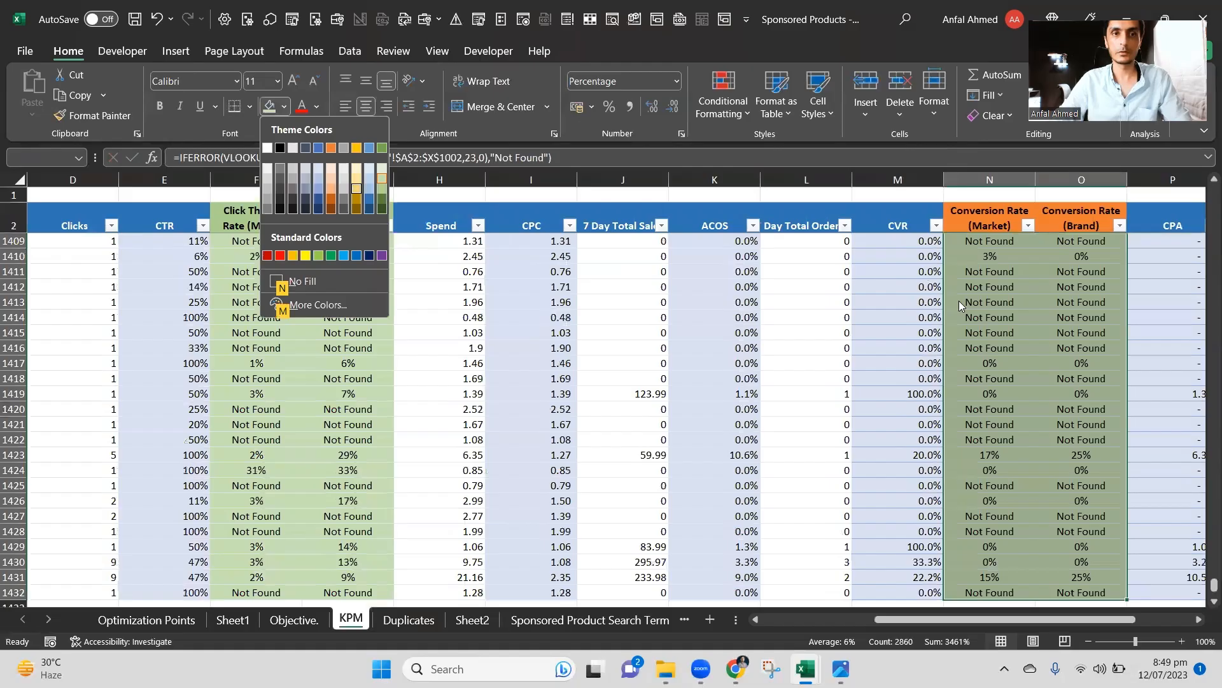
{"action": "key", "text": "Return"}
{"action": "key", "text": "ctrl+Up"}
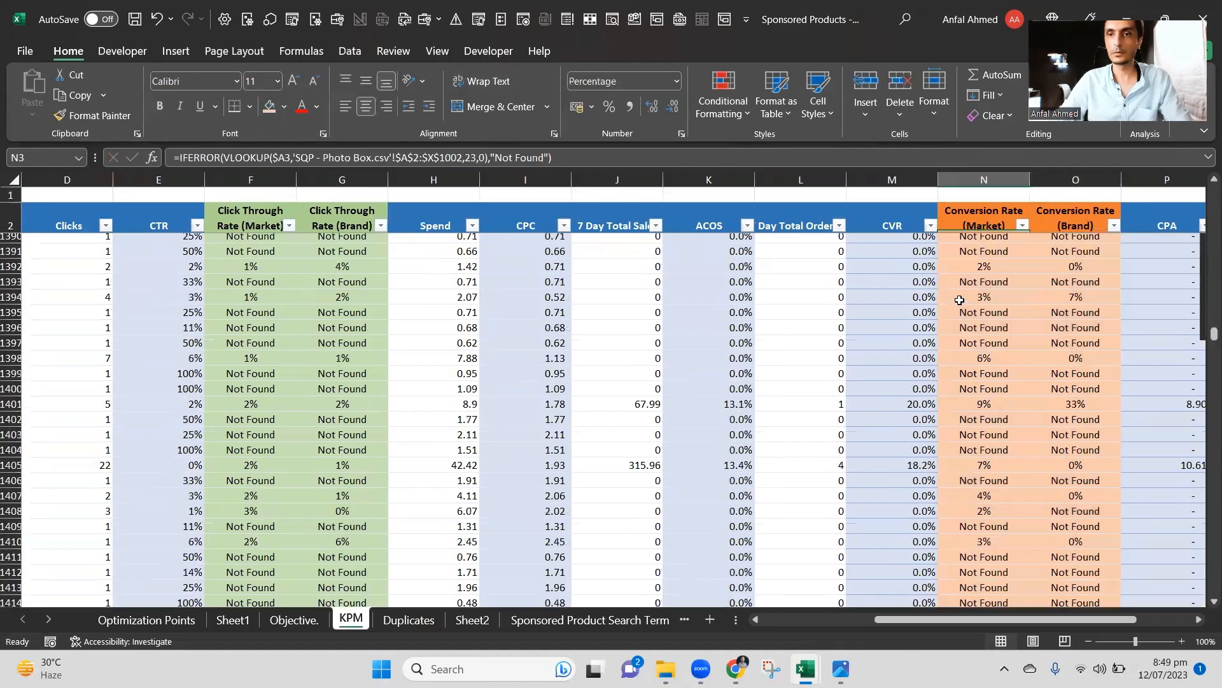
Review the top rows of the market and brand conversion rates and the other KPM columns back to Search Terms.
{"action": "key", "text": "Down"}
{"action": "key", "text": "Down"}
{"action": "key", "text": "Down"}
{"action": "key", "text": "Down"}
{"action": "key", "text": "Up"}
{"action": "key", "text": "Up"}
{"action": "key", "text": "Up"}
{"action": "key", "text": "Up"}
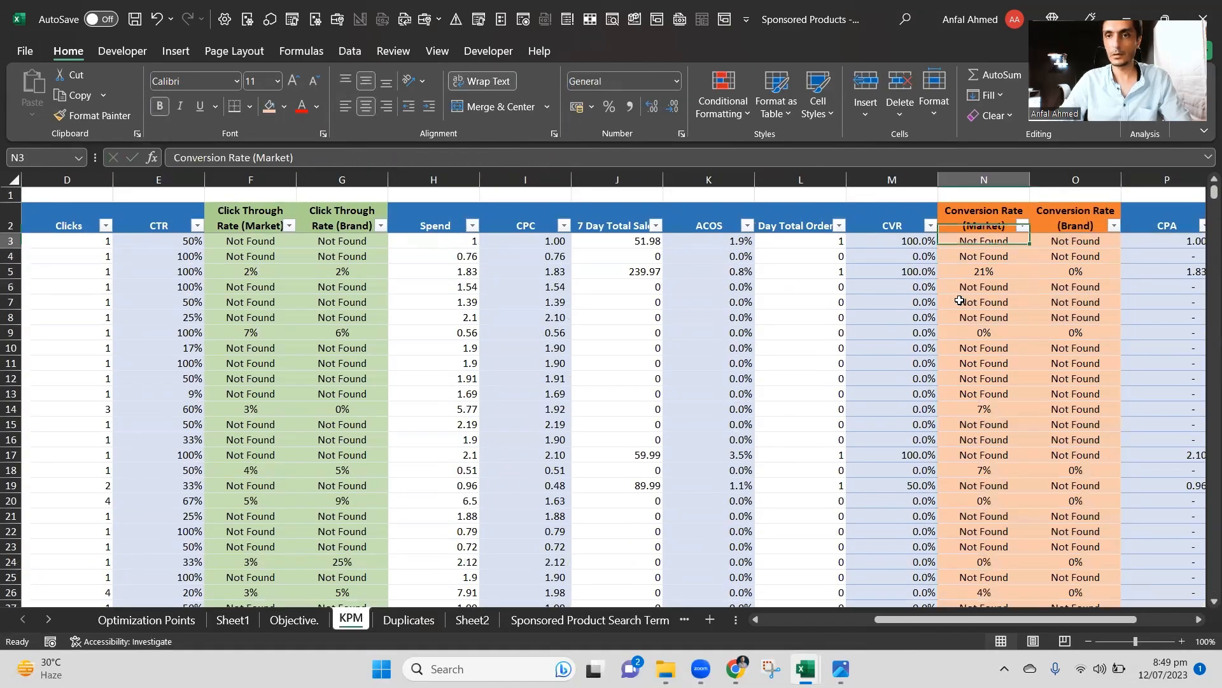
{"action": "key", "text": "Down"}
{"action": "key", "text": "Down"}
{"action": "key", "text": "Right"}
{"action": "key", "text": "Right"}
{"action": "key", "text": "Left"}
{"action": "key", "text": "Left"}
{"action": "key", "text": "Left"}
{"action": "key", "text": "Left"}
{"action": "key", "text": "Left"}
{"action": "key", "text": "Left"}
{"action": "key", "text": "Left"}
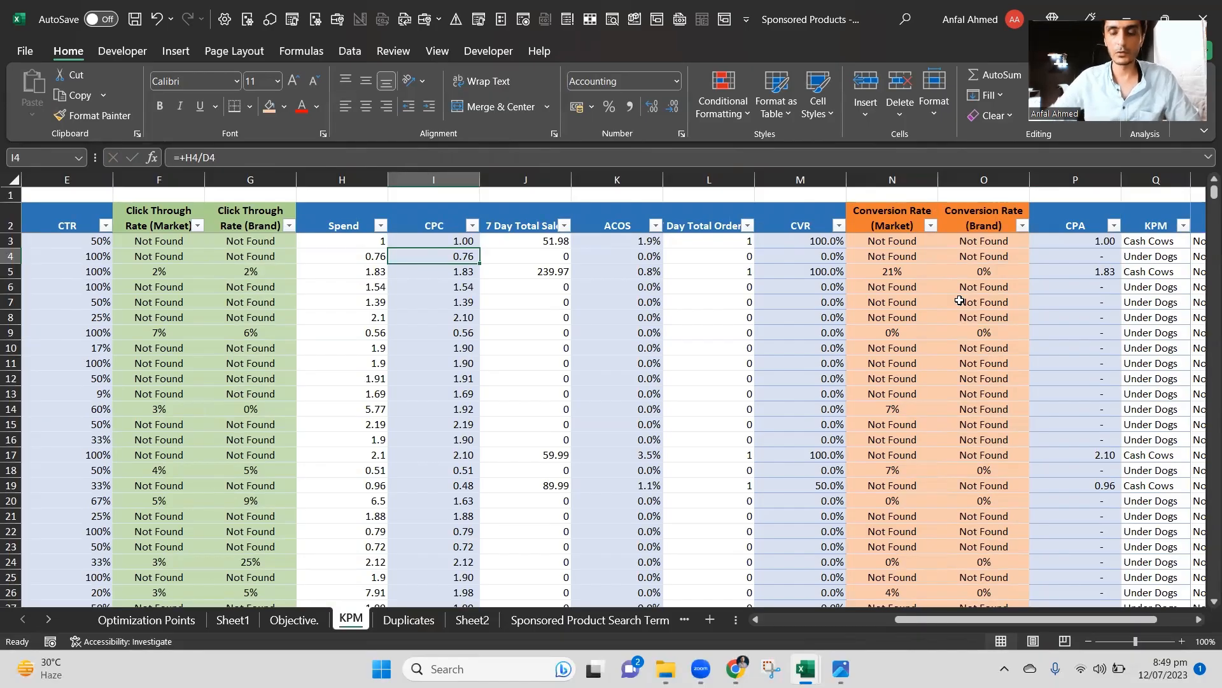
{"action": "key", "text": "Left"}
{"action": "key", "text": "Left"}
{"action": "key", "text": "Left"}
{"action": "key", "text": "Left"}
{"action": "key", "text": "Left"}
{"action": "key", "text": "Left"}
{"action": "key", "text": "Left"}
{"action": "key", "text": "Left"}
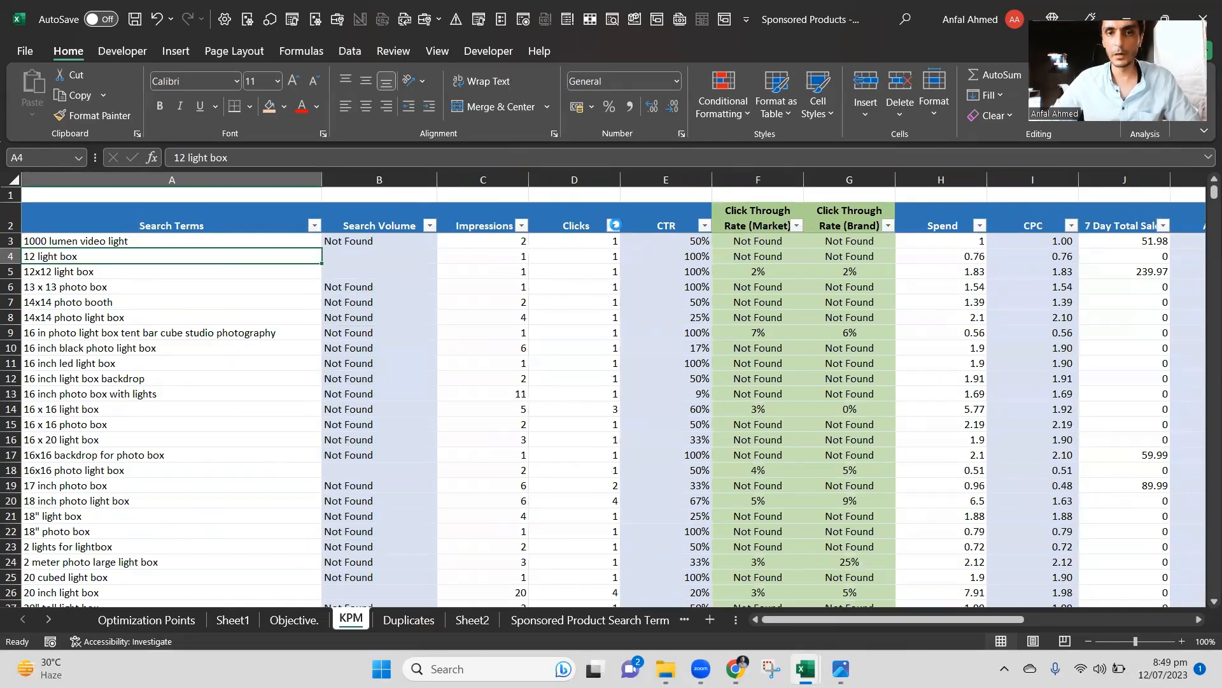
Filter the Clicks column to show only 108, 113, 119, 292, 449 and 636.
{"action": "left_click", "coordinate": [613, 225]}
{"action": "left_click", "coordinate": [479, 417]}
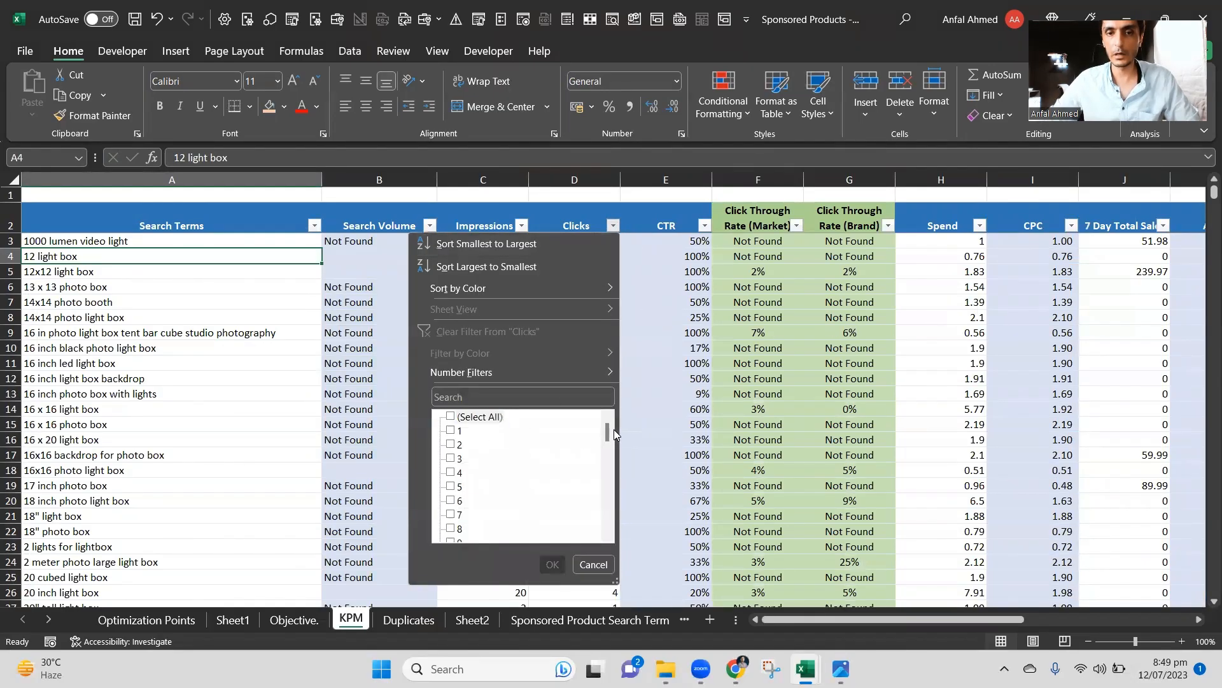
{"action": "left_click_drag", "start_coordinate": [608, 431], "coordinate": [608, 518]}
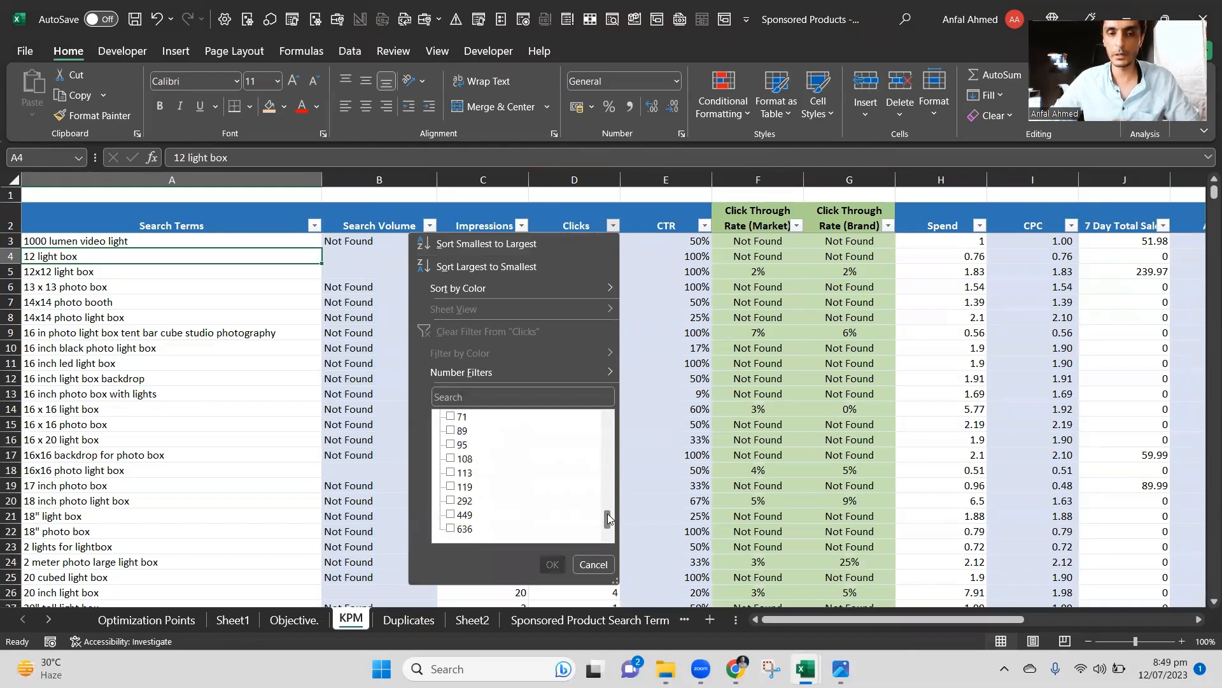
{"action": "left_click", "coordinate": [471, 530]}
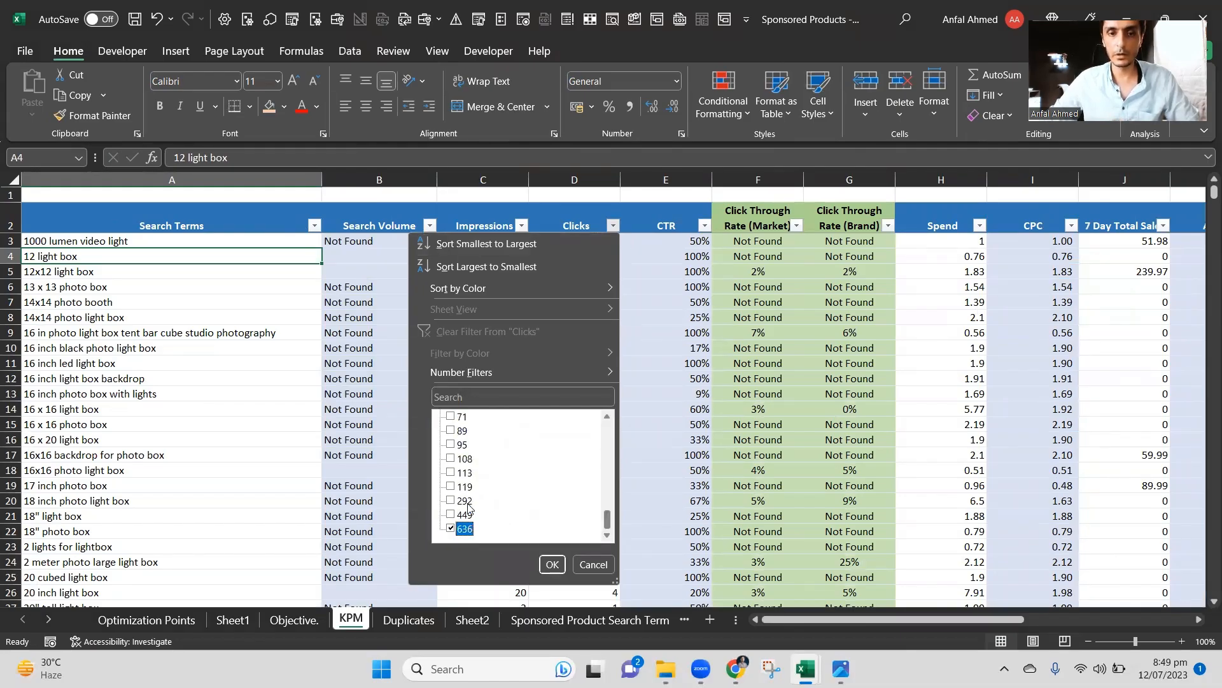
{"action": "left_click", "coordinate": [460, 515]}
{"action": "left_click", "coordinate": [461, 501]}
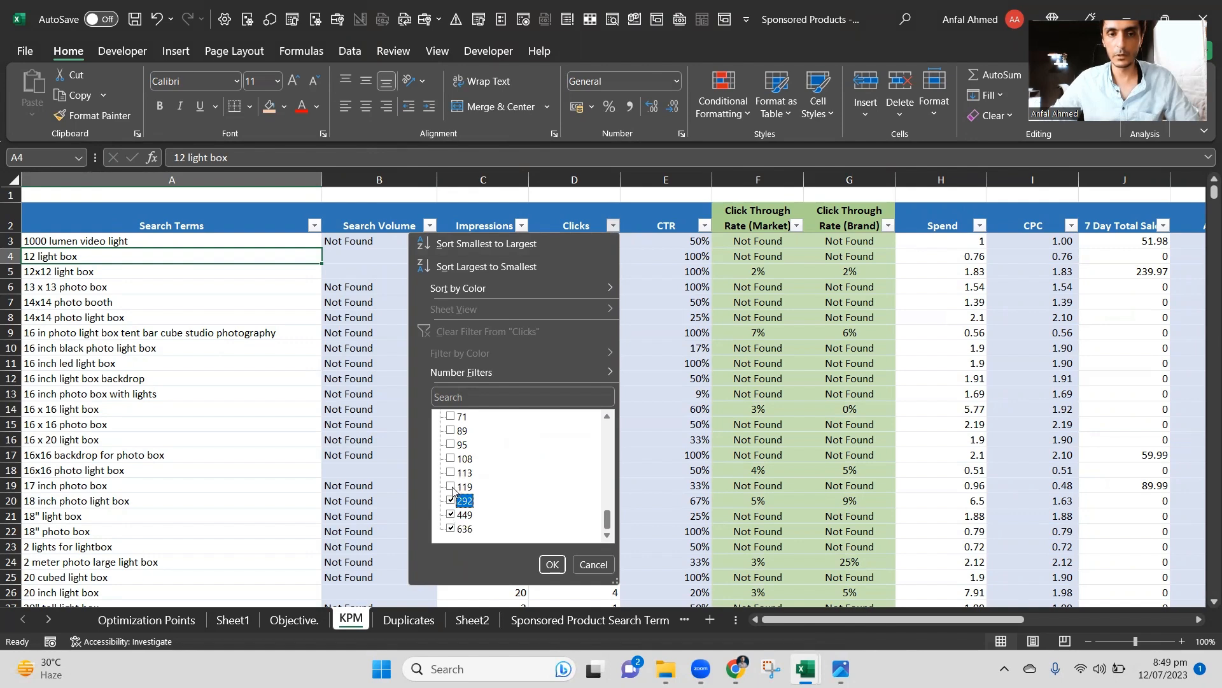
{"action": "left_click", "coordinate": [453, 487]}
{"action": "left_click", "coordinate": [459, 473]}
{"action": "left_click", "coordinate": [464, 459]}
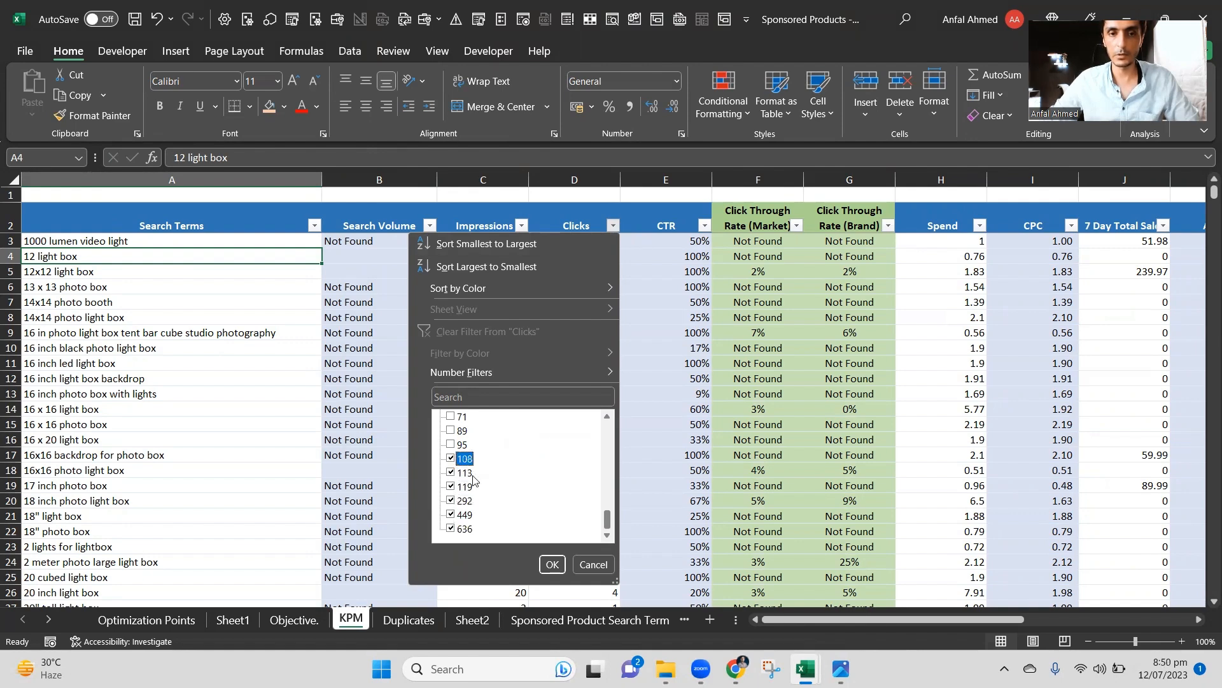
{"action": "left_click", "coordinate": [552, 565]}
Compare the filtered search terms' search volume, clicks and CTR with their market and brand click-through rates.
{"action": "left_click", "coordinate": [671, 318]}
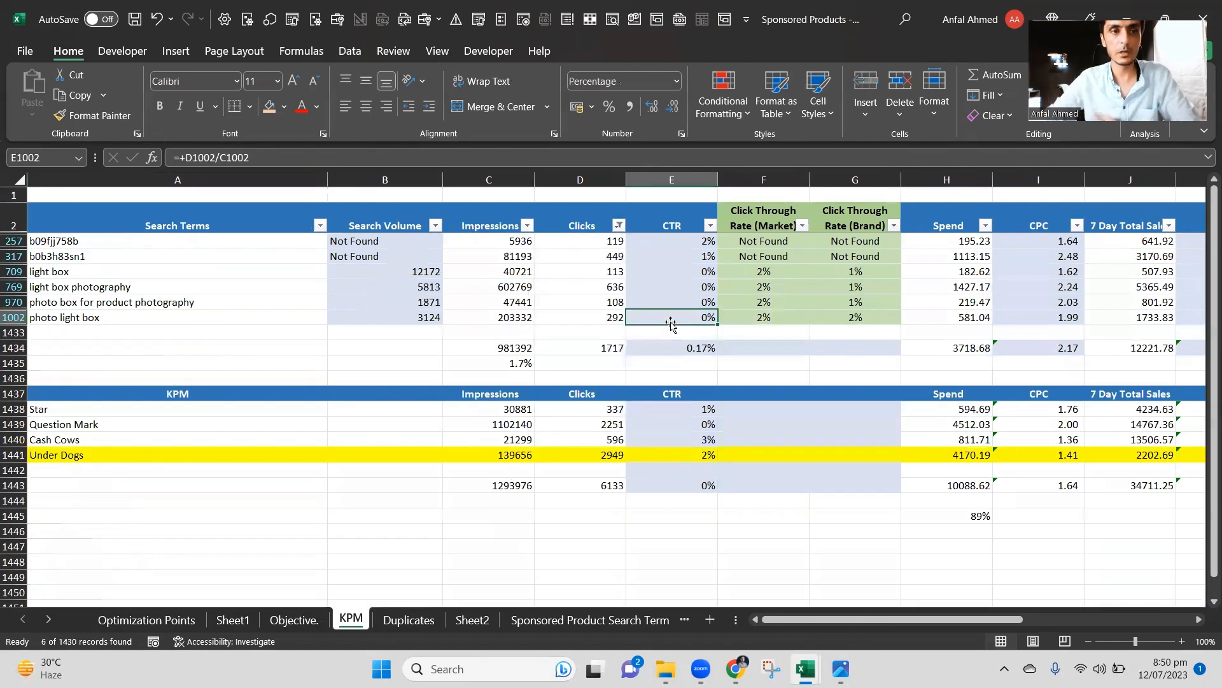
{"action": "key", "text": "Left"}
{"action": "key", "text": "Left"}
{"action": "key", "text": "Left"}
{"action": "key", "text": "Up"}
{"action": "key", "text": "Up"}
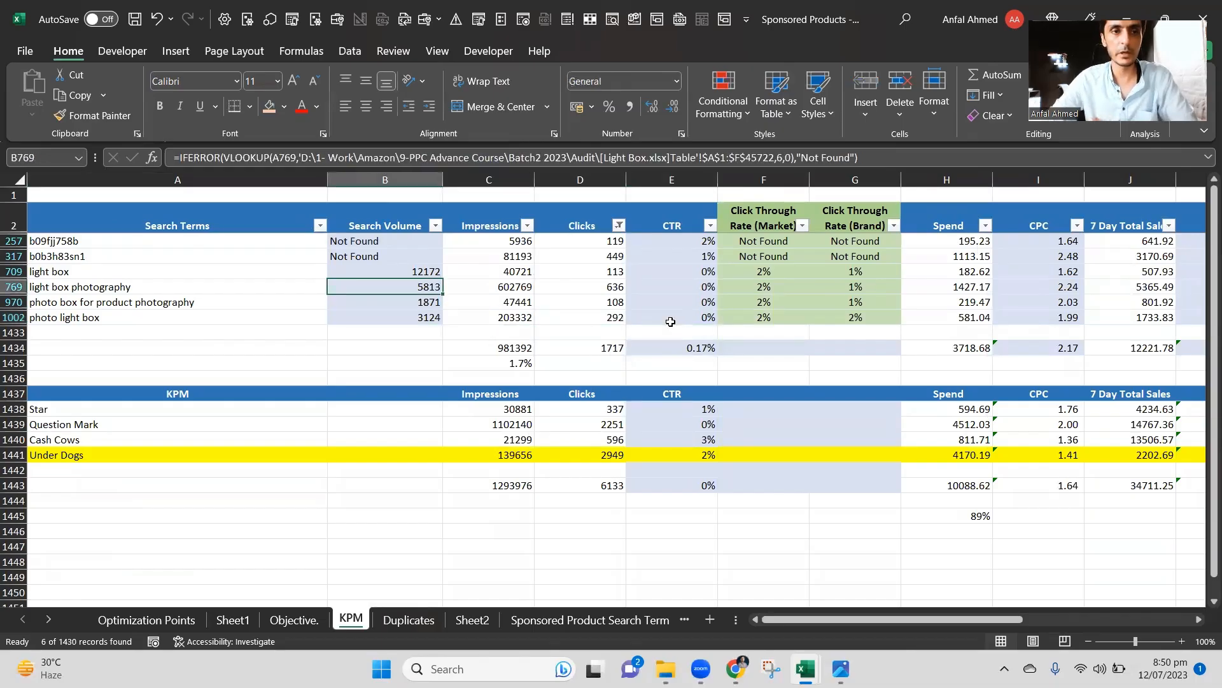
{"action": "key", "text": "Up"}
{"action": "key", "text": "Up"}
{"action": "key", "text": "Right"}
{"action": "key", "text": "Right"}
{"action": "key", "text": "Right"}
{"action": "key", "text": "Left"}
{"action": "key", "text": "Right"}
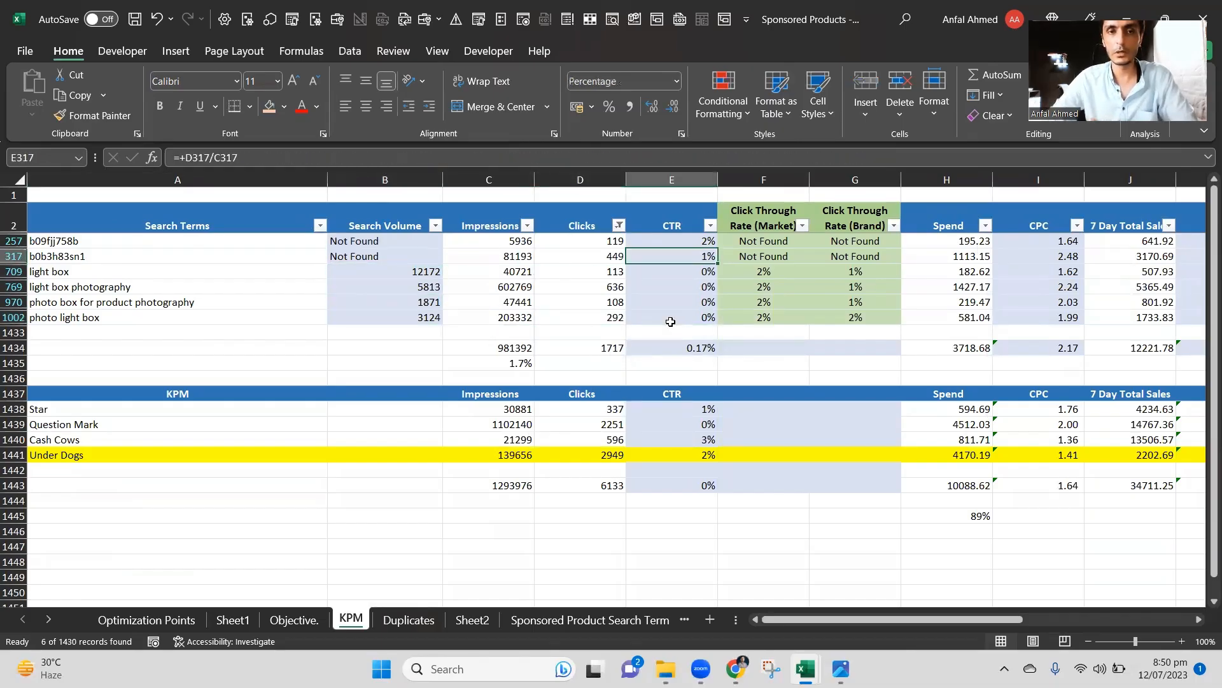
{"action": "key", "text": "Left"}
{"action": "key", "text": "Left"}
{"action": "key", "text": "Left"}
{"action": "key", "text": "Right"}
{"action": "key", "text": "Right"}
{"action": "key", "text": "Right"}
{"action": "key", "text": "Right"}
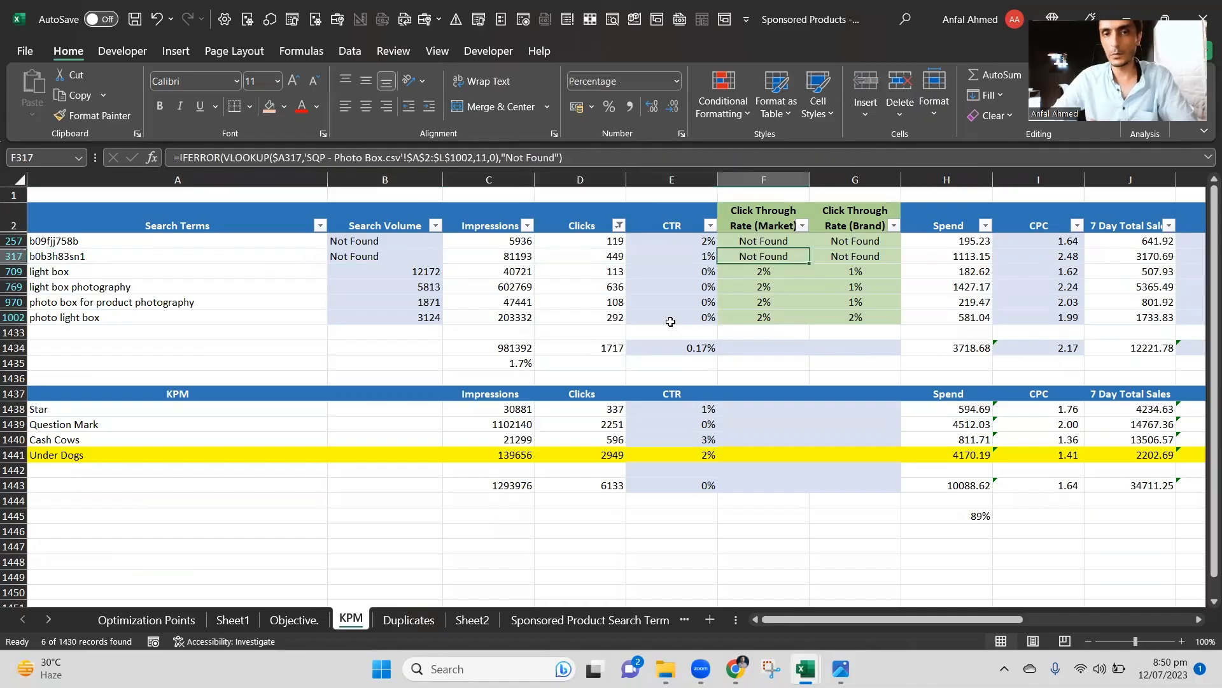
{"action": "key", "text": "Left"}
{"action": "key", "text": "Left"}
{"action": "key", "text": "Down"}
{"action": "key", "text": "Down"}
{"action": "key", "text": "Down"}
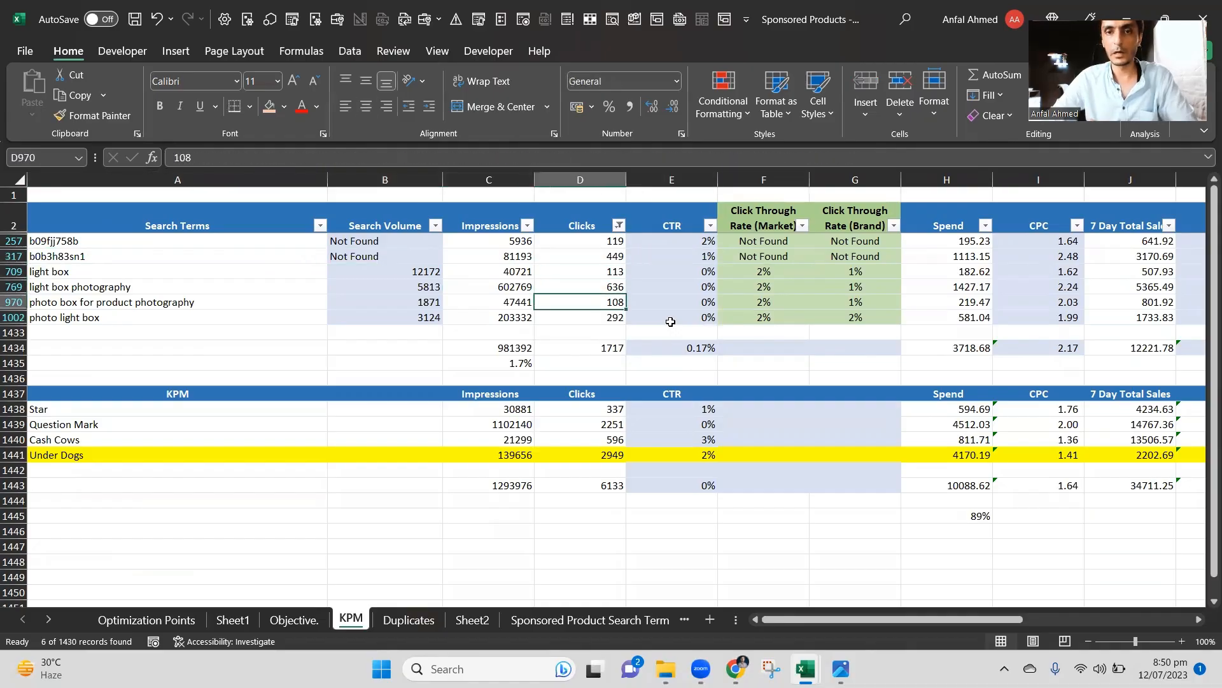
{"action": "key", "text": "Right"}
{"action": "key", "text": "Right"}
{"action": "key", "text": "Left"}
{"action": "key", "text": "Up"}
{"action": "key", "text": "Up"}
{"action": "key", "text": "Up"}
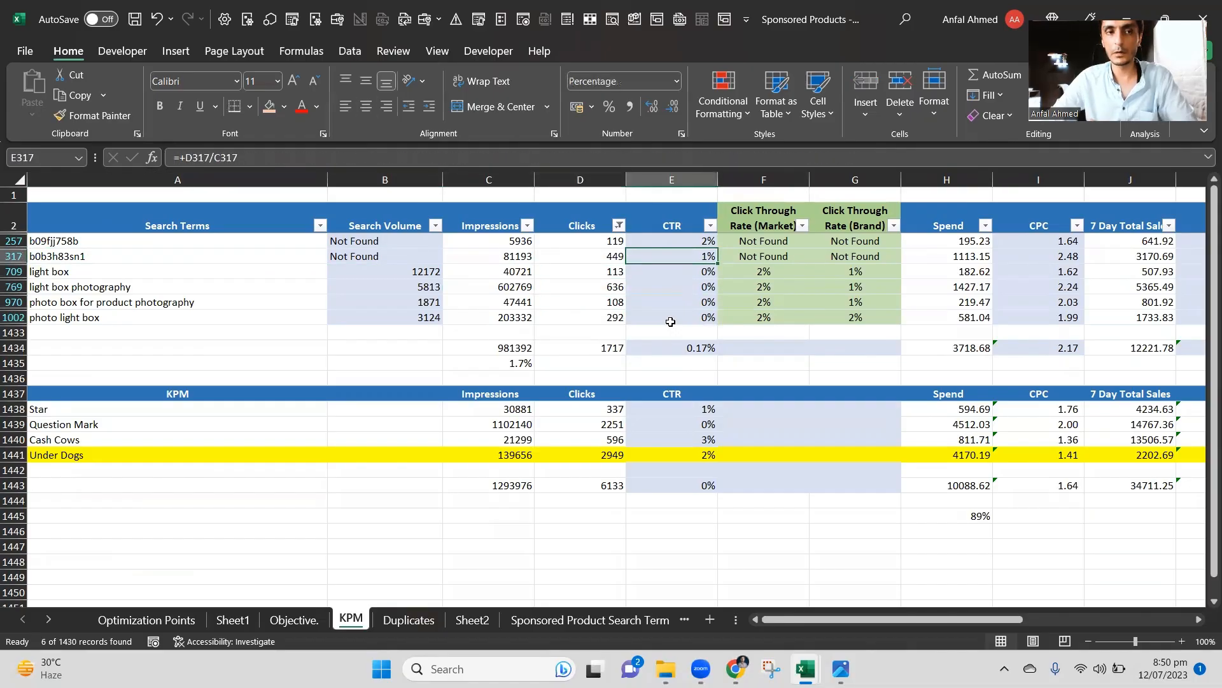
Show one decimal place for CTR and both click-through rate columns in the rows from light box to photo light box.
{"action": "key", "text": "Down"}
{"action": "key", "text": "Down"}
{"action": "key", "text": "Down"}
{"action": "key", "text": "Up"}
{"action": "key", "text": "Up"}
{"action": "key", "text": "Up"}
{"action": "key", "text": "Up"}
{"action": "key", "text": "Down"}
{"action": "key", "text": "shift+Right"}
{"action": "key", "text": "shift+Right"}
{"action": "key", "text": "shift+Right"}
{"action": "key", "text": "shift+Down"}
{"action": "key", "text": "shift+Down"}
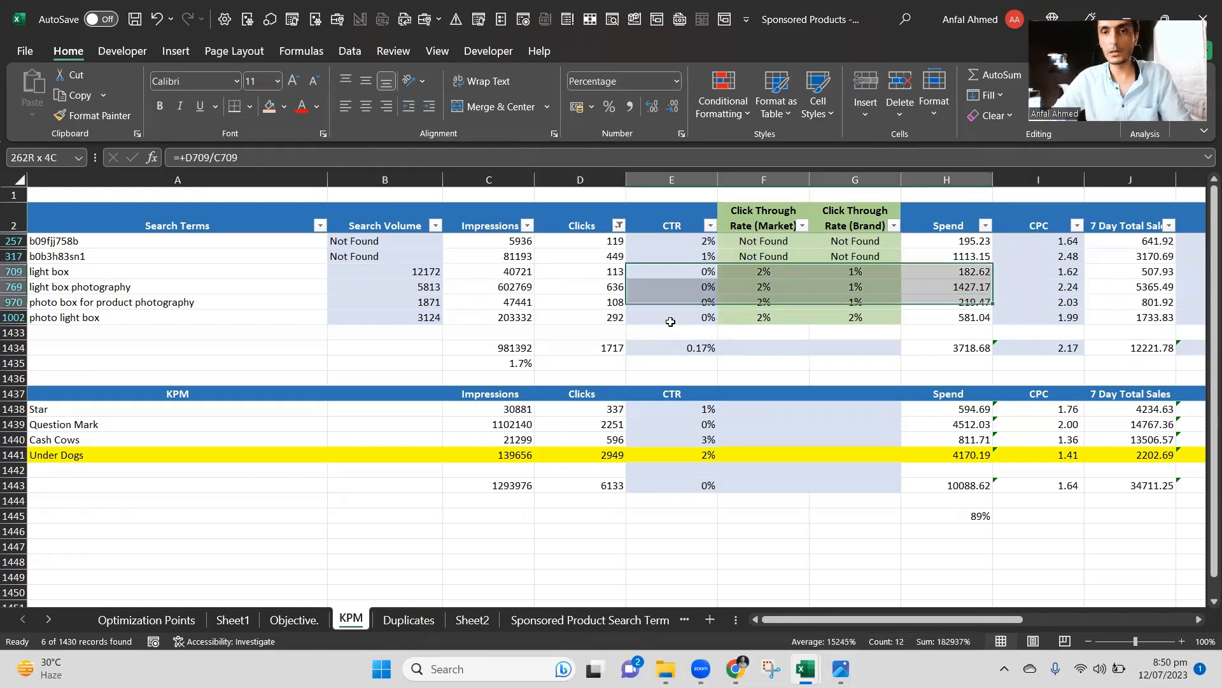
{"action": "key", "text": "shift+Left"}
{"action": "key", "text": "shift+Left"}
{"action": "key", "text": "shift+Down"}
{"action": "key", "text": "shift+Right"}
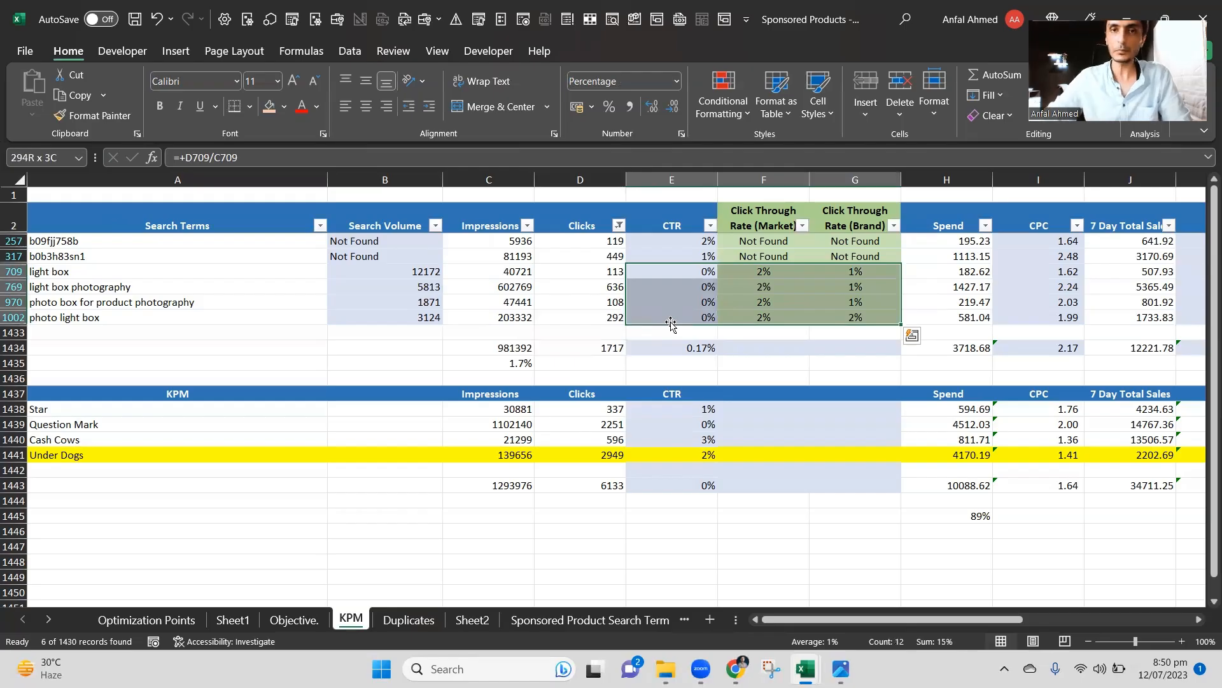
{"action": "left_click", "coordinate": [653, 109]}
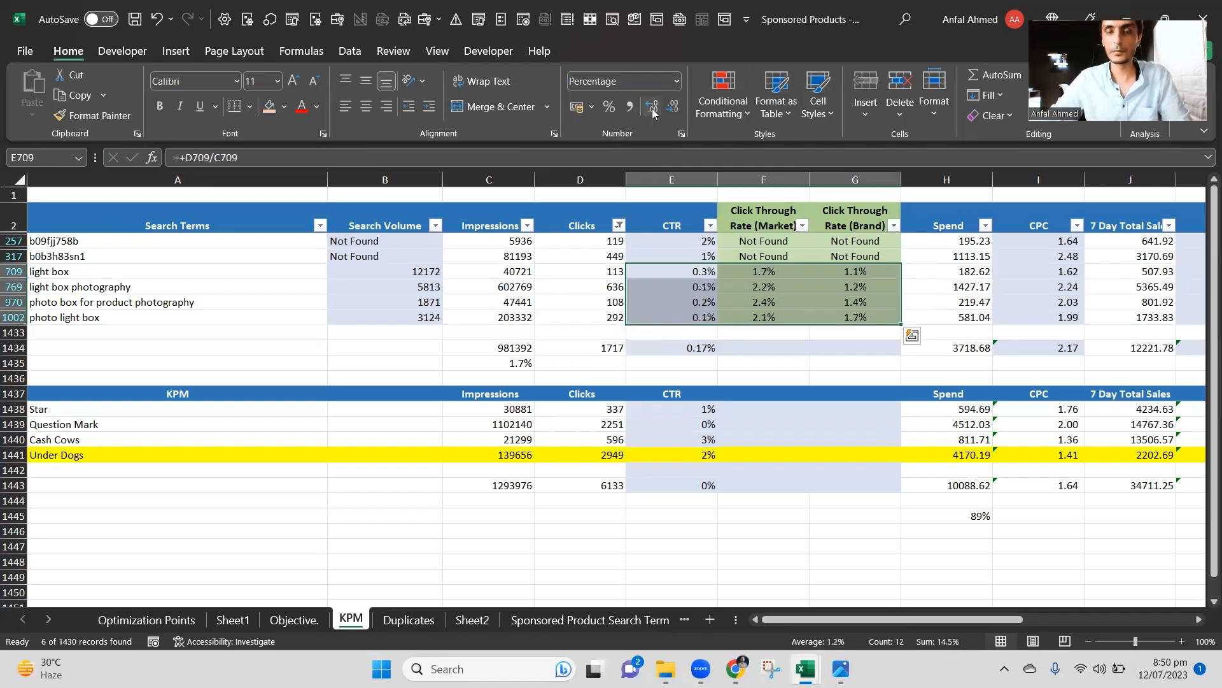
Examine the light box photography row from CTR across to its CVR and market and brand conversion rates.
{"action": "left_click", "coordinate": [688, 292]}
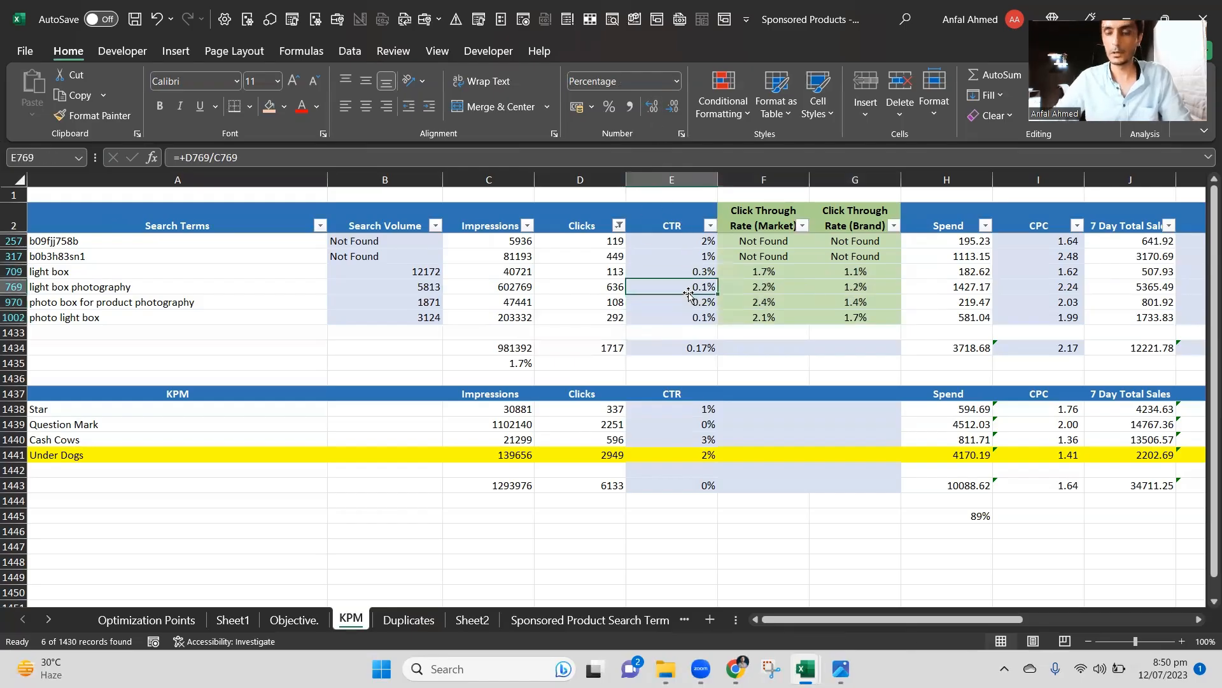
{"action": "key", "text": "Right"}
{"action": "key", "text": "Right"}
{"action": "key", "text": "Right"}
{"action": "key", "text": "Right"}
{"action": "key", "text": "Right"}
{"action": "key", "text": "Right"}
{"action": "key", "text": "Right"}
{"action": "key", "text": "Right"}
{"action": "key", "text": "Right"}
{"action": "key", "text": "Right"}
{"action": "key", "text": "Right"}
{"action": "key", "text": "Right"}
{"action": "key", "text": "Left"}
{"action": "key", "text": "Left"}
{"action": "key", "text": "Left"}
{"action": "key", "text": "Left"}
{"action": "key", "text": "Left"}
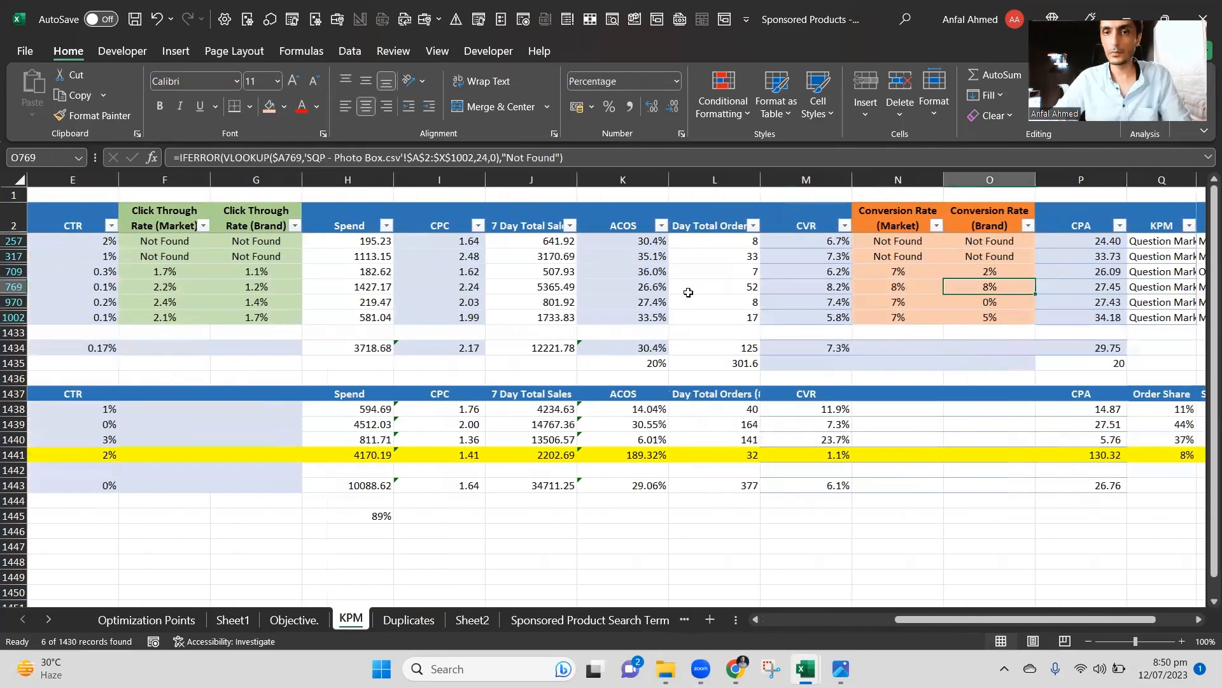
Examine the light box row's CVR and conversion rates, and check ACOS for the rows from light box to photo light box.
{"action": "key", "text": "Up"}
{"action": "key", "text": "Right"}
{"action": "key", "text": "Right"}
{"action": "key", "text": "Right"}
{"action": "key", "text": "Left"}
{"action": "key", "text": "Left"}
{"action": "key", "text": "Left"}
{"action": "key", "text": "Left"}
{"action": "key", "text": "Left"}
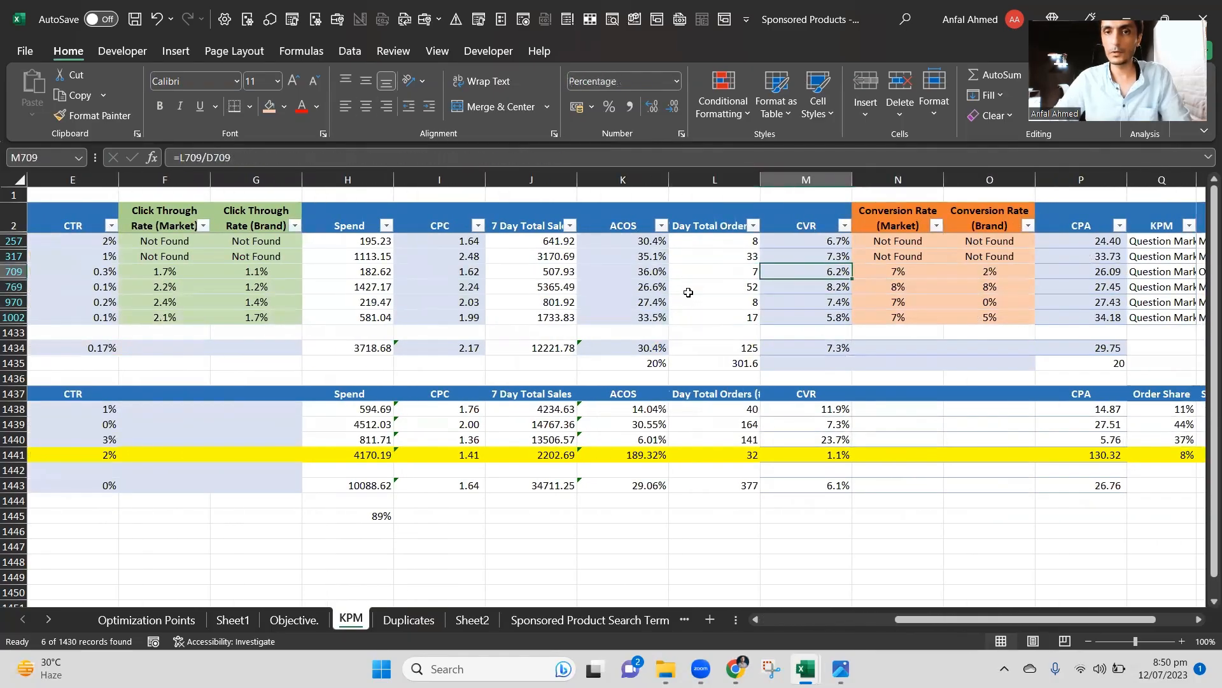
{"action": "key", "text": "Right"}
{"action": "key", "text": "shift+Down"}
{"action": "key", "text": "shift+Down"}
{"action": "key", "text": "shift+Down"}
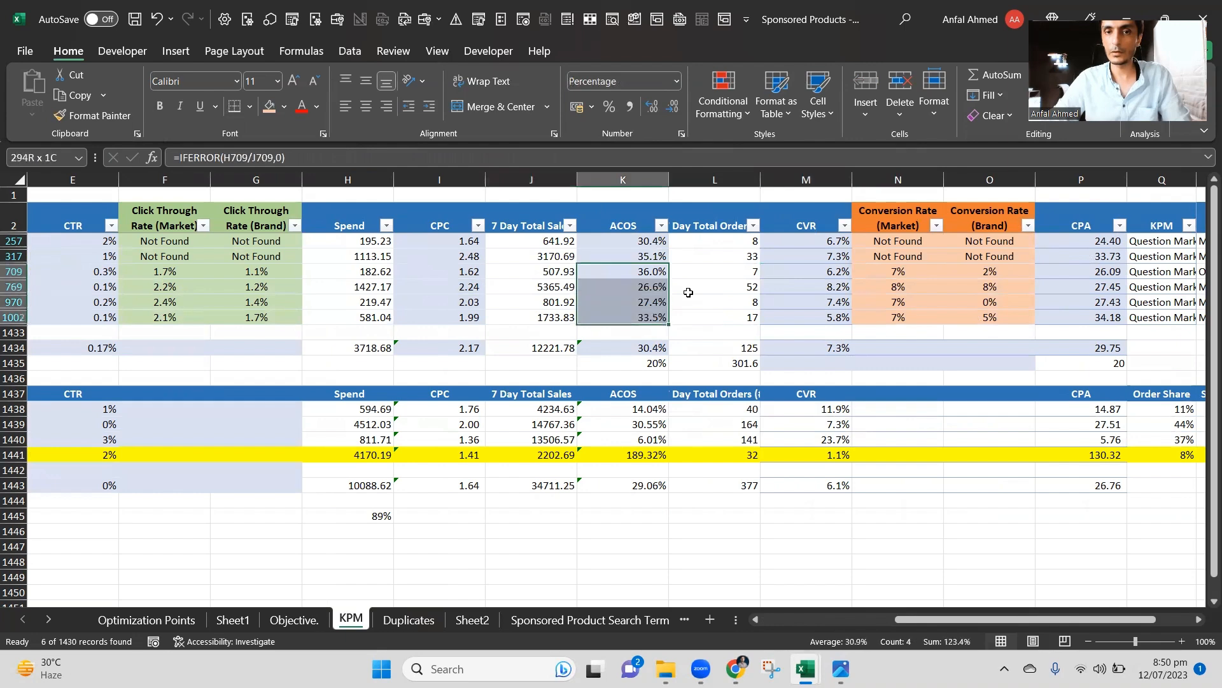
Show two decimal places for the market and brand conversion rates in the rows from light box to photo light box.
{"action": "key", "text": "Right"}
{"action": "key", "text": "Right"}
{"action": "key", "text": "Right"}
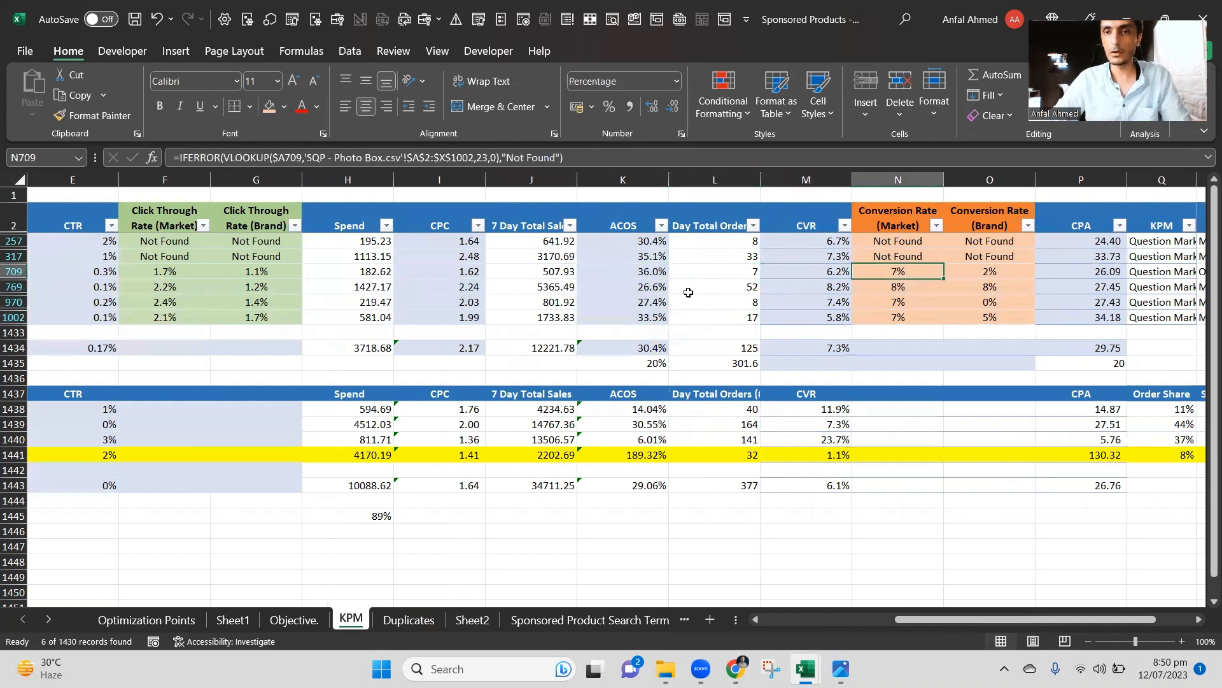
{"action": "key", "text": "shift+Right"}
{"action": "key", "text": "shift+Down"}
{"action": "key", "text": "shift+Down"}
{"action": "key", "text": "shift+Down"}
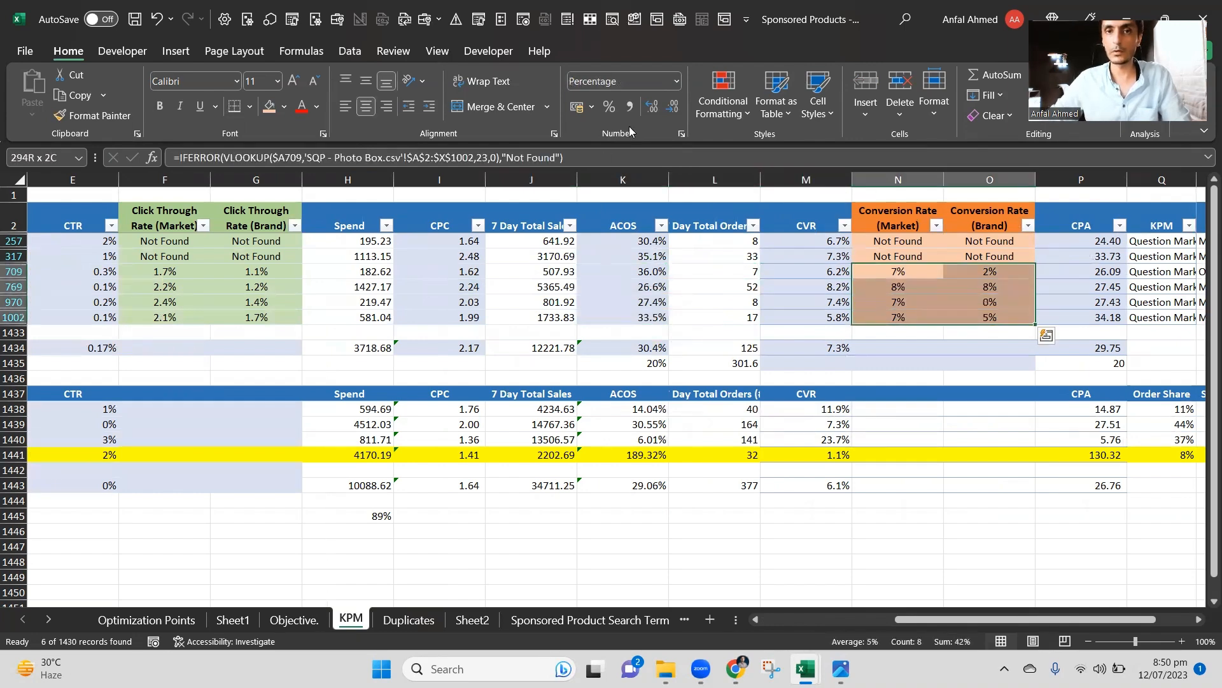
{"action": "left_click", "coordinate": [655, 109]}
{"action": "left_click", "coordinate": [656, 109]}
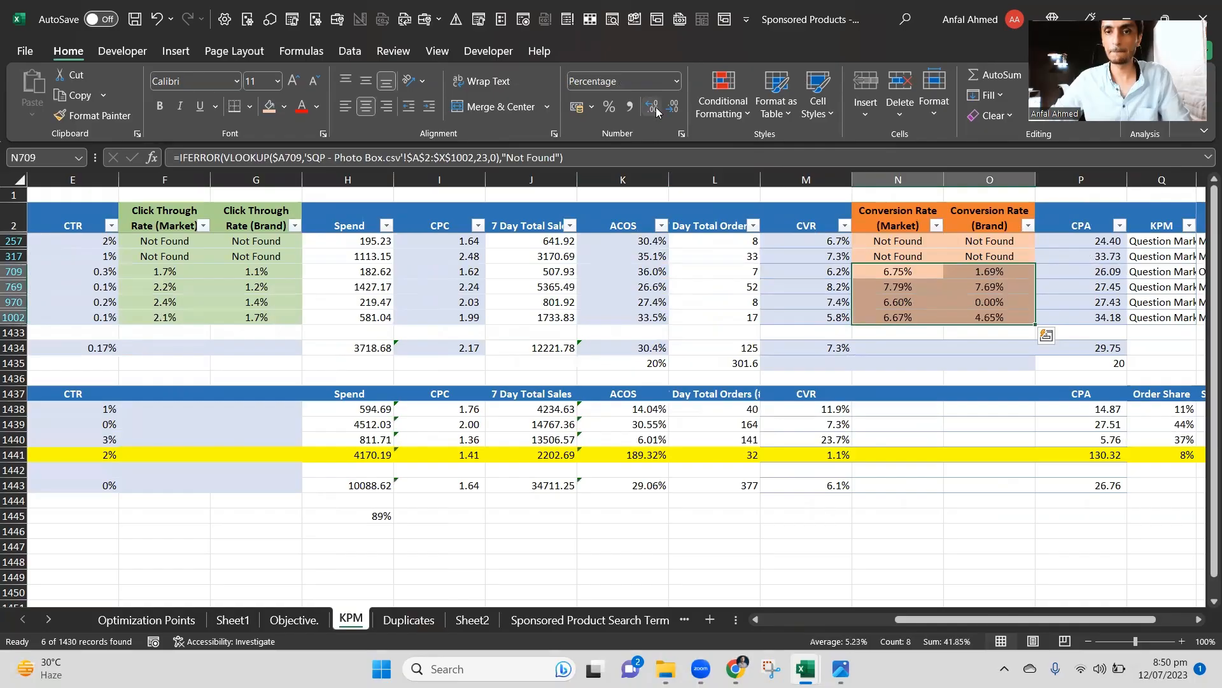
Examine the light box search term's search volume, impressions, clicks and CTR.
{"action": "left_click", "coordinate": [726, 289]}
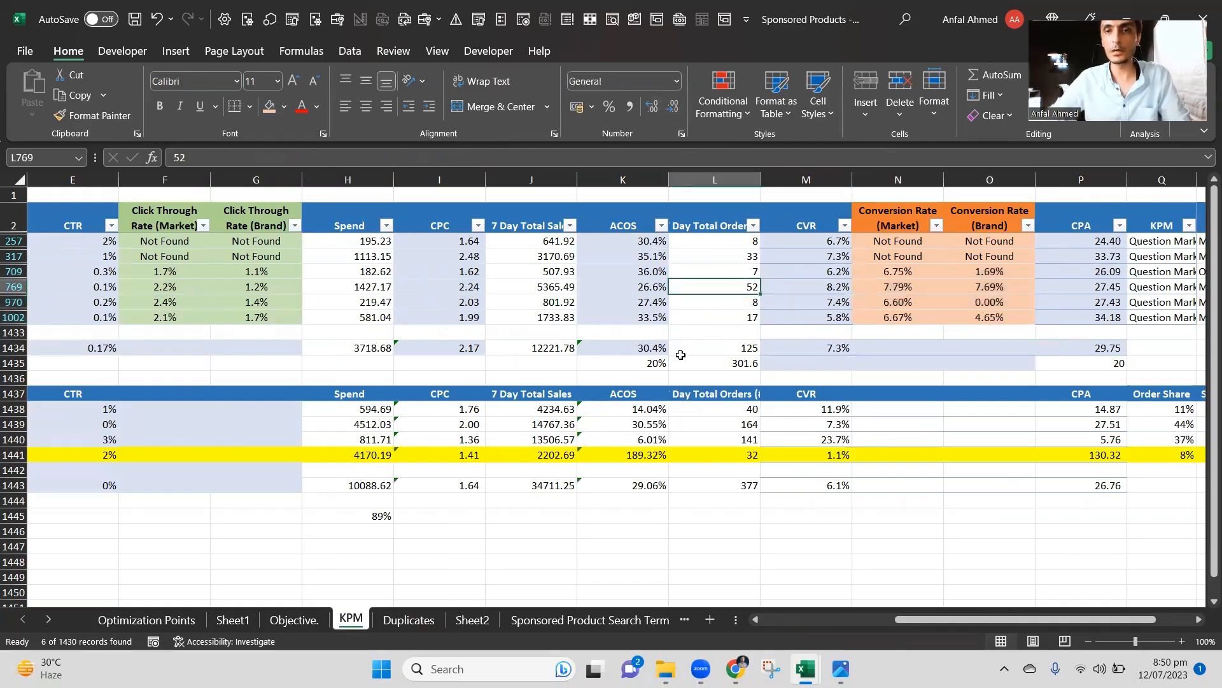
{"action": "key", "text": "ctrl+Left"}
{"action": "key", "text": "Up"}
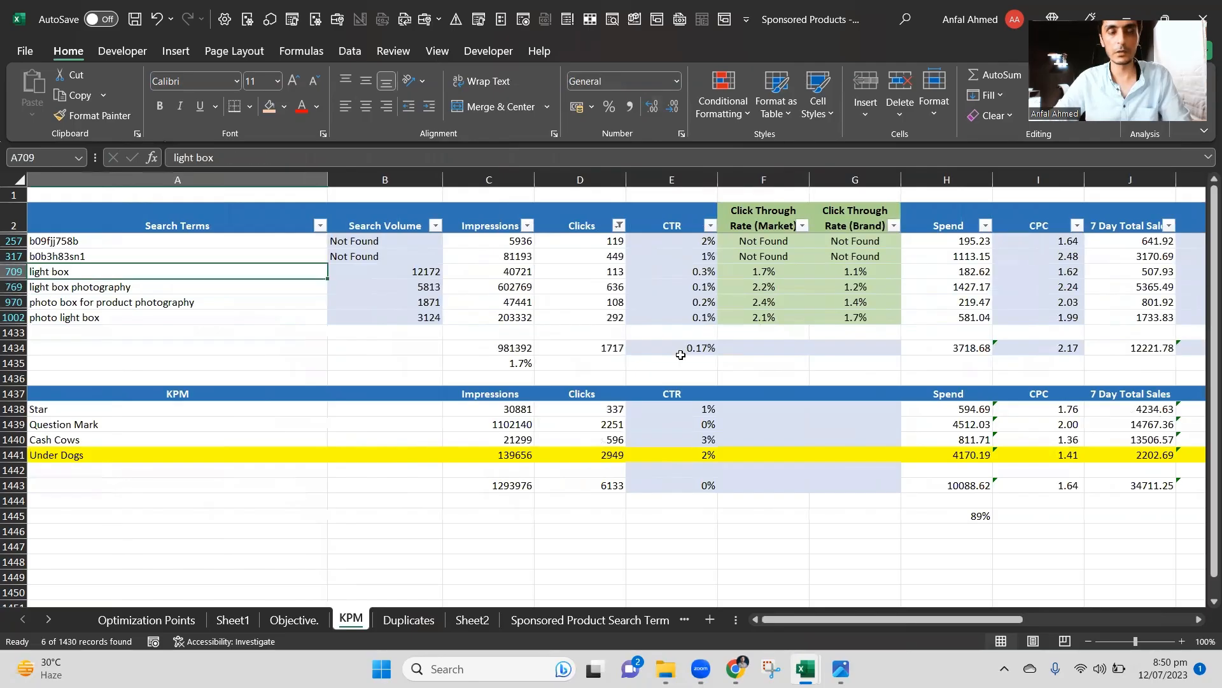
{"action": "key", "text": "Right"}
{"action": "key", "text": "Right"}
{"action": "key", "text": "Right"}
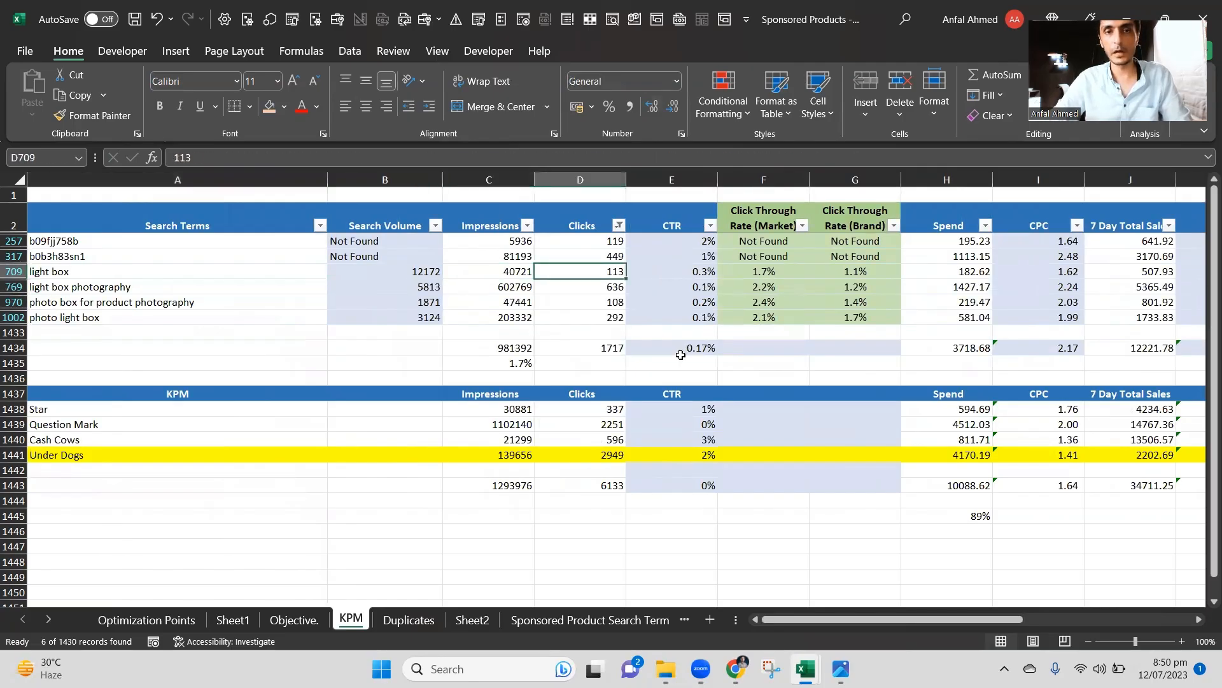
{"action": "key", "text": "Left"}
{"action": "key", "text": "Left"}
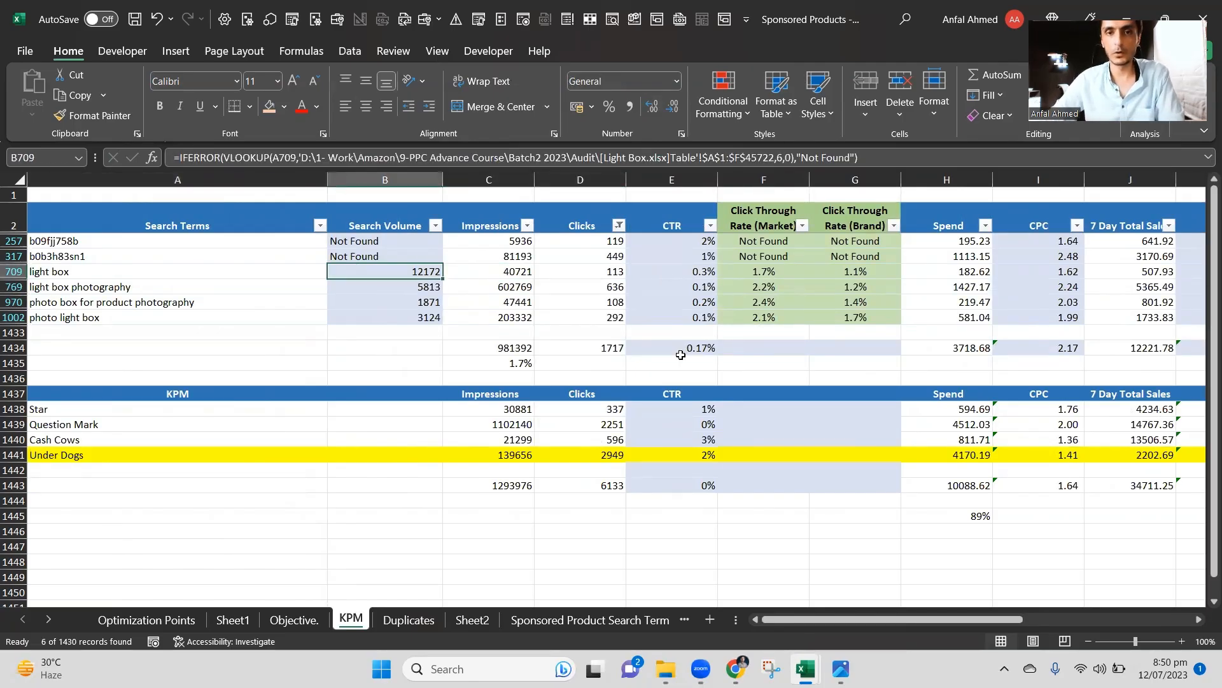
{"action": "key", "text": "Right"}
{"action": "key", "text": "Right"}
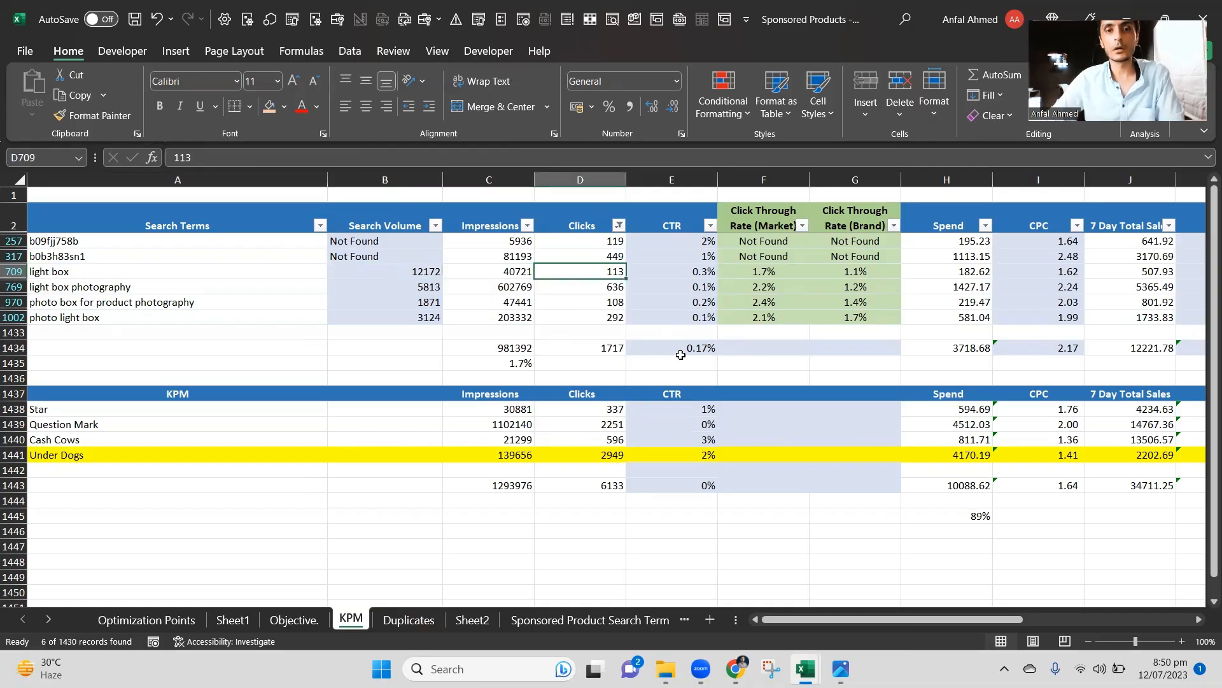
{"action": "key", "text": "Left"}
{"action": "key", "text": "Right"}
{"action": "key", "text": "Right"}
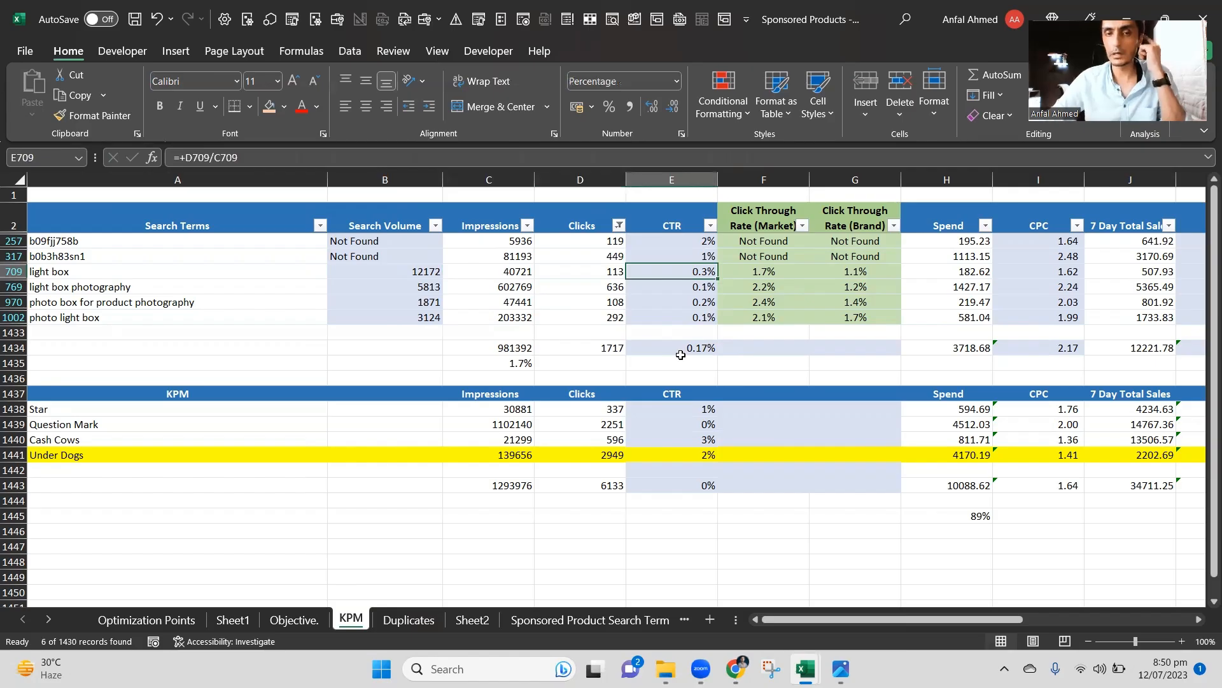
Compare the light box search term's clicks and CTR with its market and brand click-through rates.
{"action": "key", "text": "Left"}
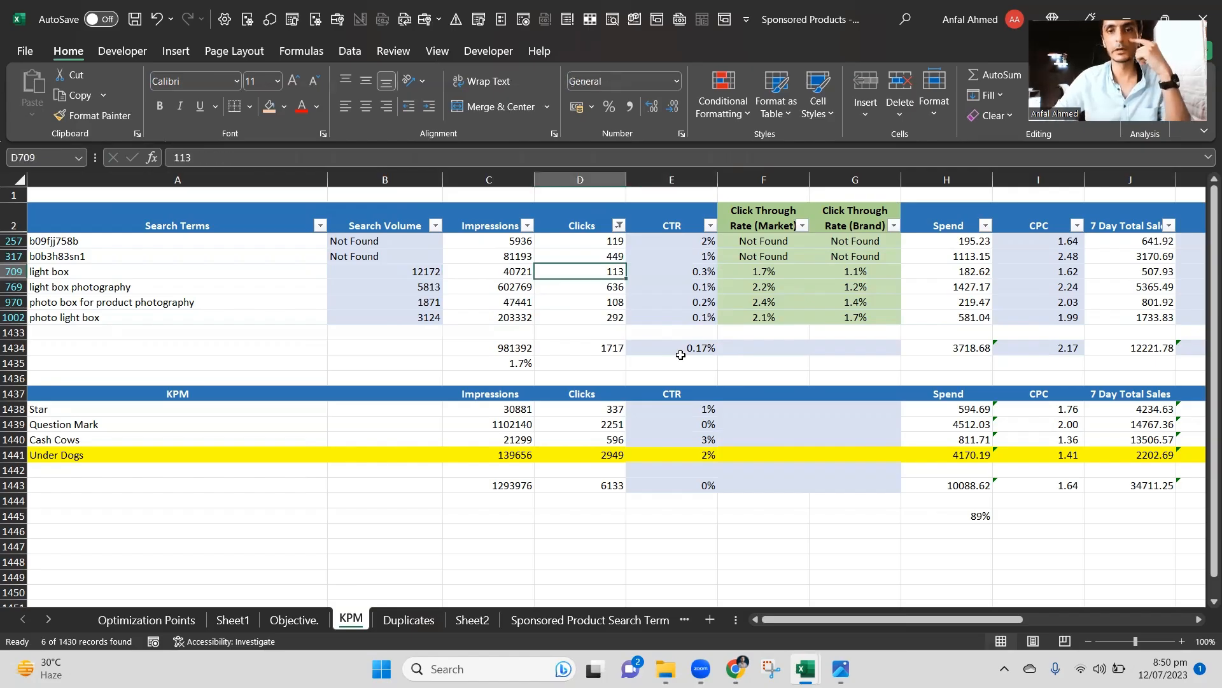
{"action": "key", "text": "Right"}
{"action": "key", "text": "Right"}
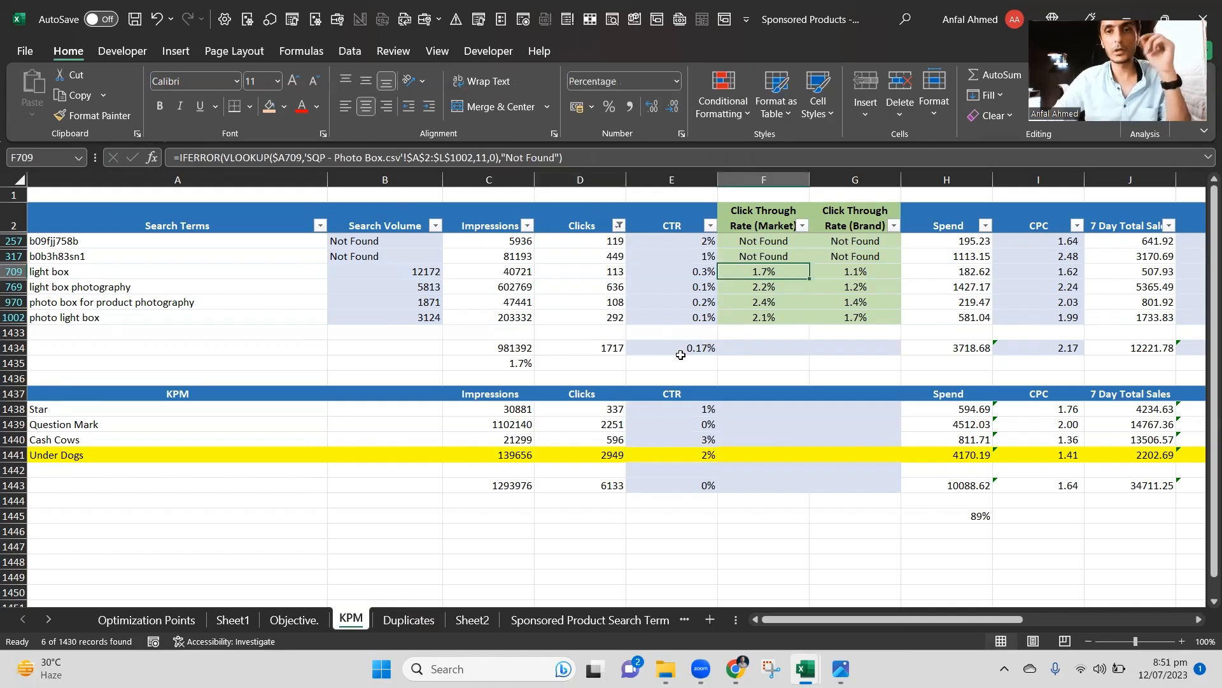
{"action": "key", "text": "Right"}
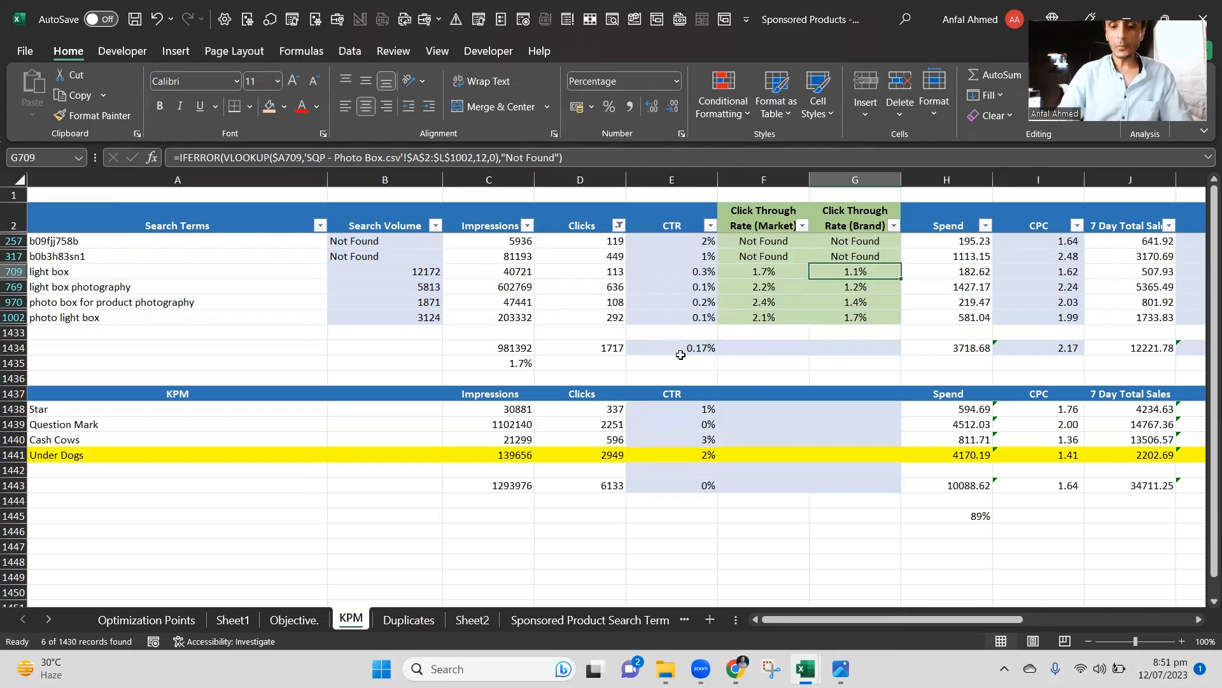
{"action": "key", "text": "Left"}
{"action": "key", "text": "Left"}
{"action": "key", "text": "Left"}
{"action": "key", "text": "Right"}
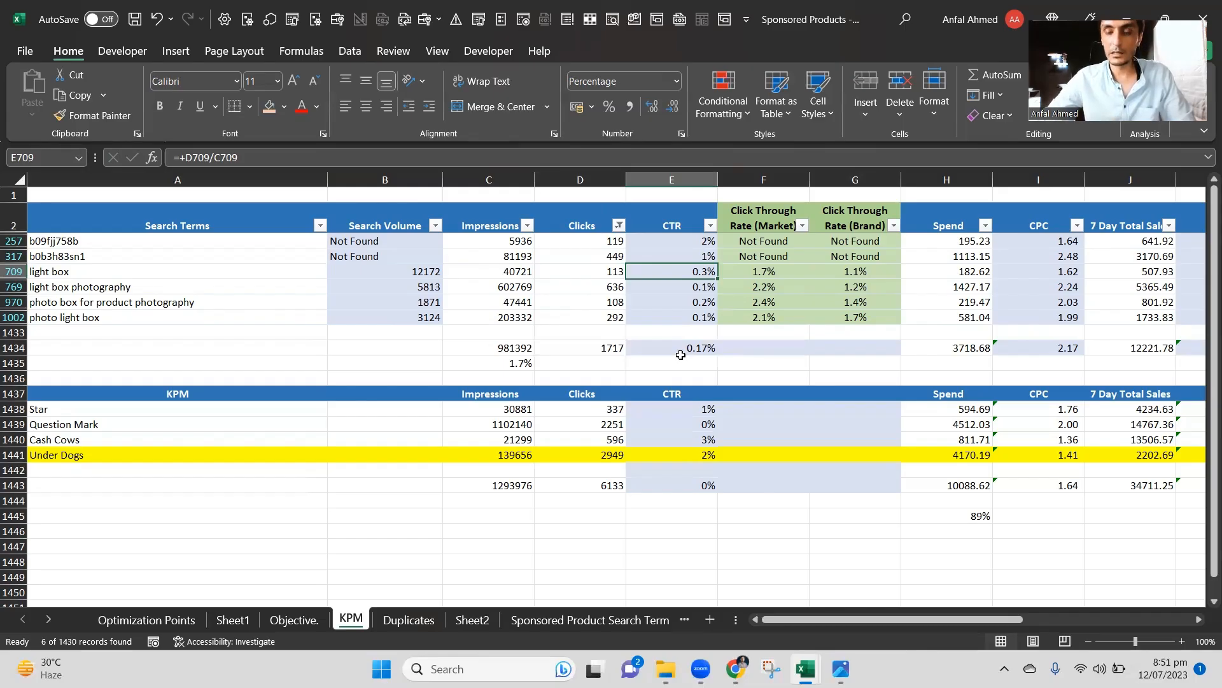
{"action": "key", "text": "Right"}
{"action": "key", "text": "Left"}
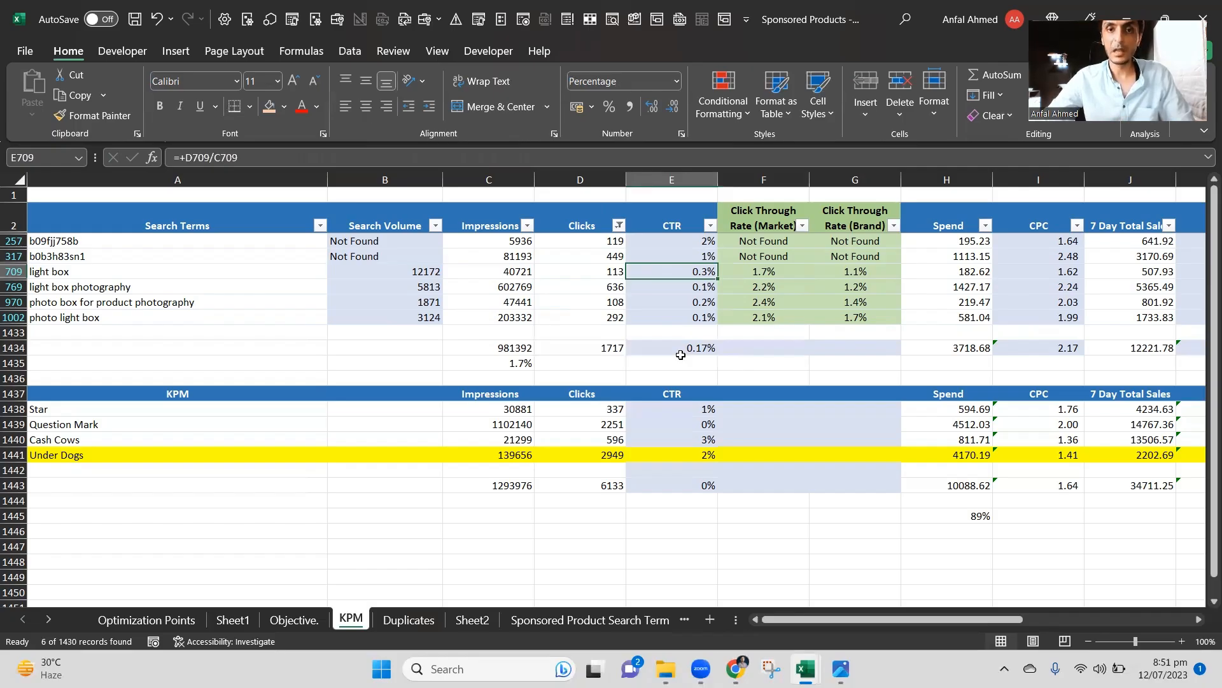
{"action": "key", "text": "Left"}
{"action": "key", "text": "Right"}
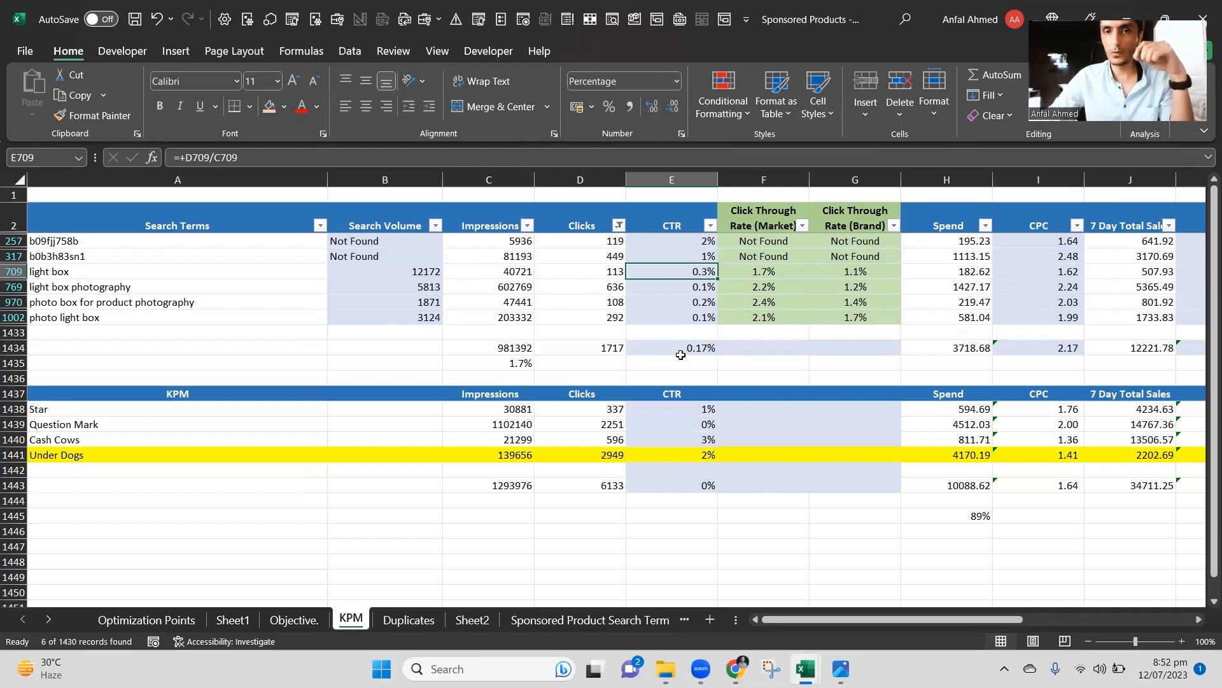
Review the light box row from CTR across to its brand conversion rate and back.
{"action": "key", "text": "Right"}
{"action": "key", "text": "Right"}
{"action": "key", "text": "Right"}
{"action": "key", "text": "Right"}
{"action": "key", "text": "Right"}
{"action": "key", "text": "Right"}
{"action": "key", "text": "Right"}
{"action": "key", "text": "Right"}
{"action": "key", "text": "Right"}
{"action": "key", "text": "Right"}
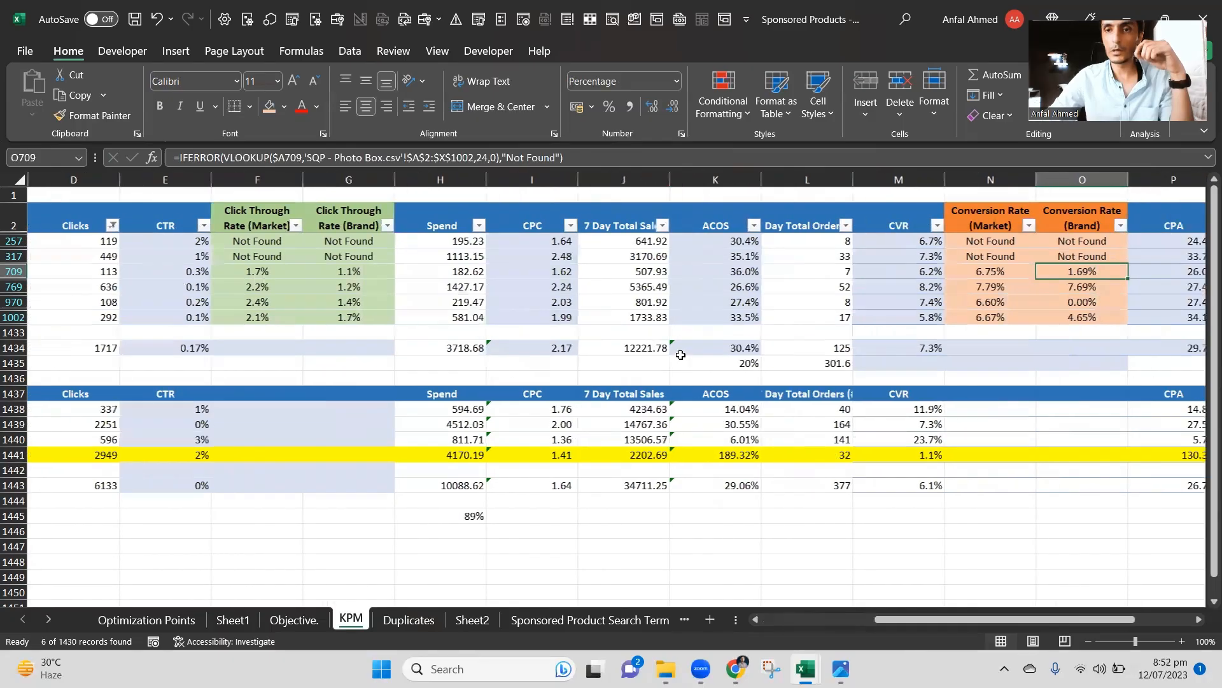
{"action": "key", "text": "Left"}
{"action": "key", "text": "Left"}
{"action": "key", "text": "Left"}
{"action": "key", "text": "Left"}
{"action": "key", "text": "Left"}
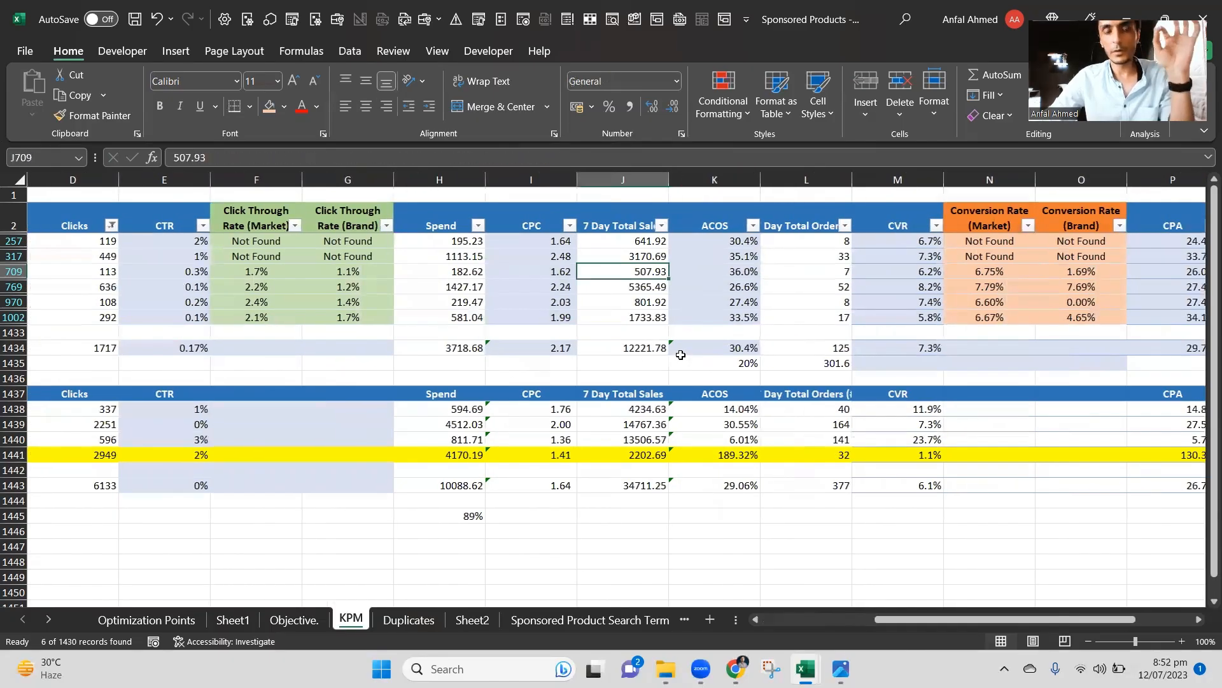
{"action": "key", "text": "Left"}
{"action": "key", "text": "Left"}
{"action": "key", "text": "Left"}
{"action": "key", "text": "Left"}
{"action": "key", "text": "Left"}
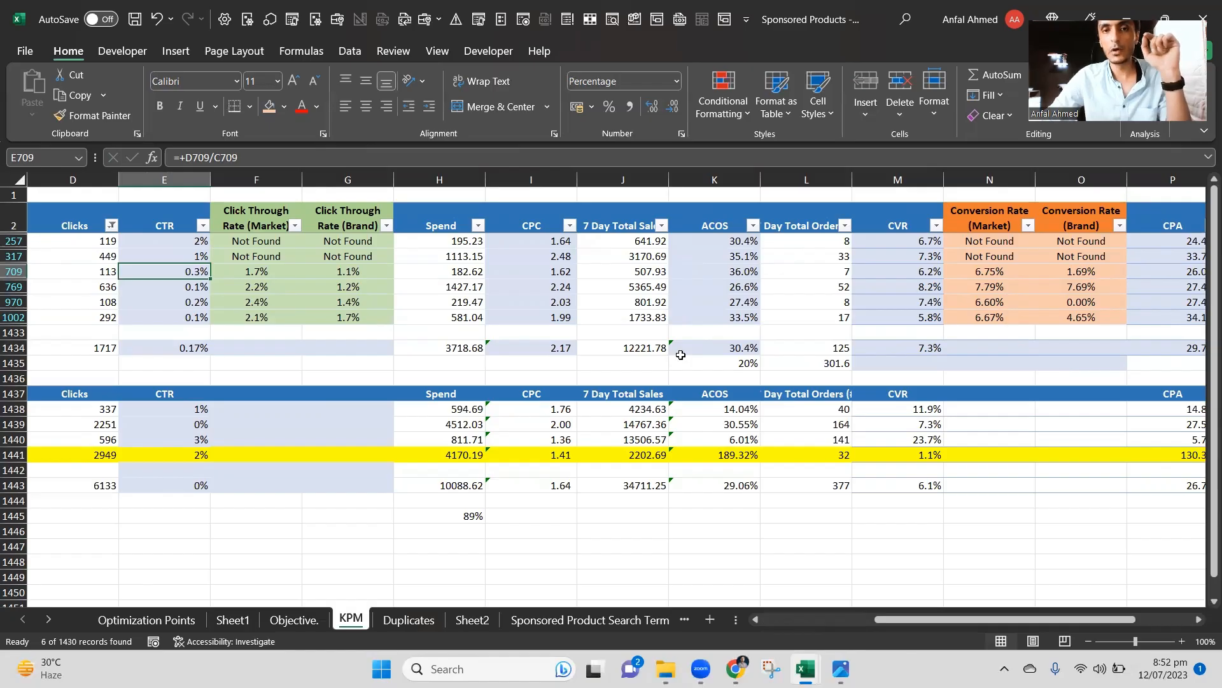
Compare the light box row's CVR with its market and brand conversion rates.
{"action": "key", "text": "Right"}
{"action": "key", "text": "Right"}
{"action": "key", "text": "Right"}
{"action": "key", "text": "Right"}
{"action": "key", "text": "Right"}
{"action": "key", "text": "Right"}
{"action": "key", "text": "Right"}
{"action": "key", "text": "Right"}
{"action": "key", "text": "Right"}
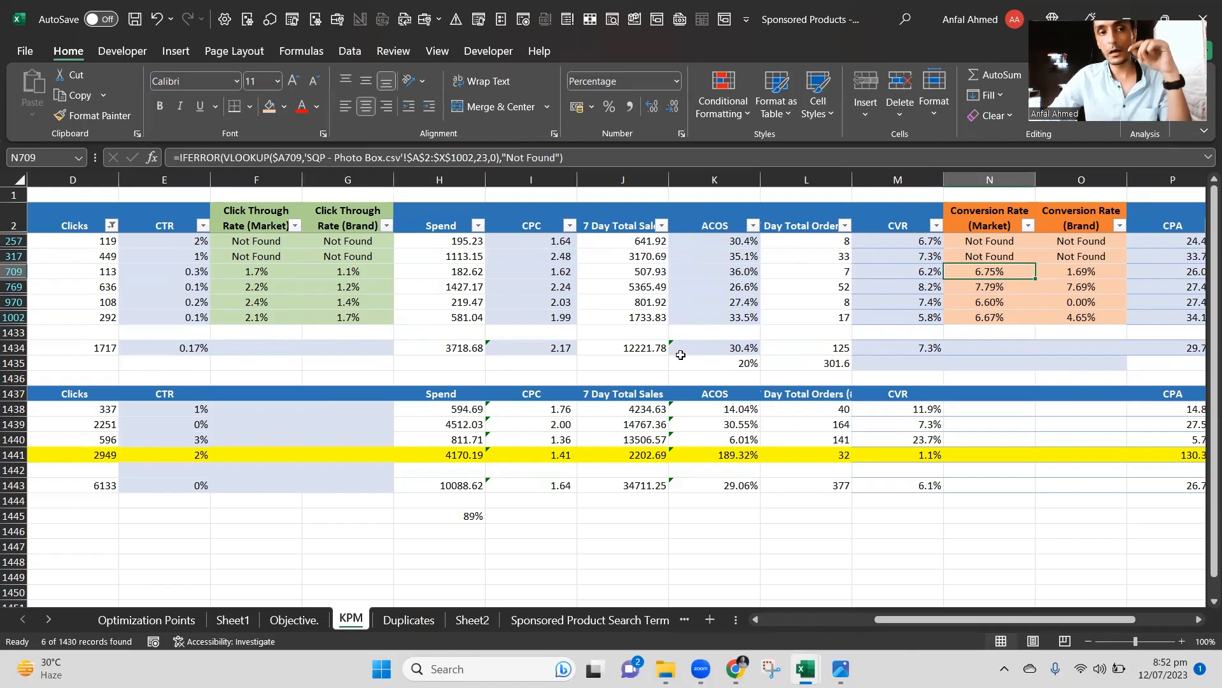
{"action": "key", "text": "Right"}
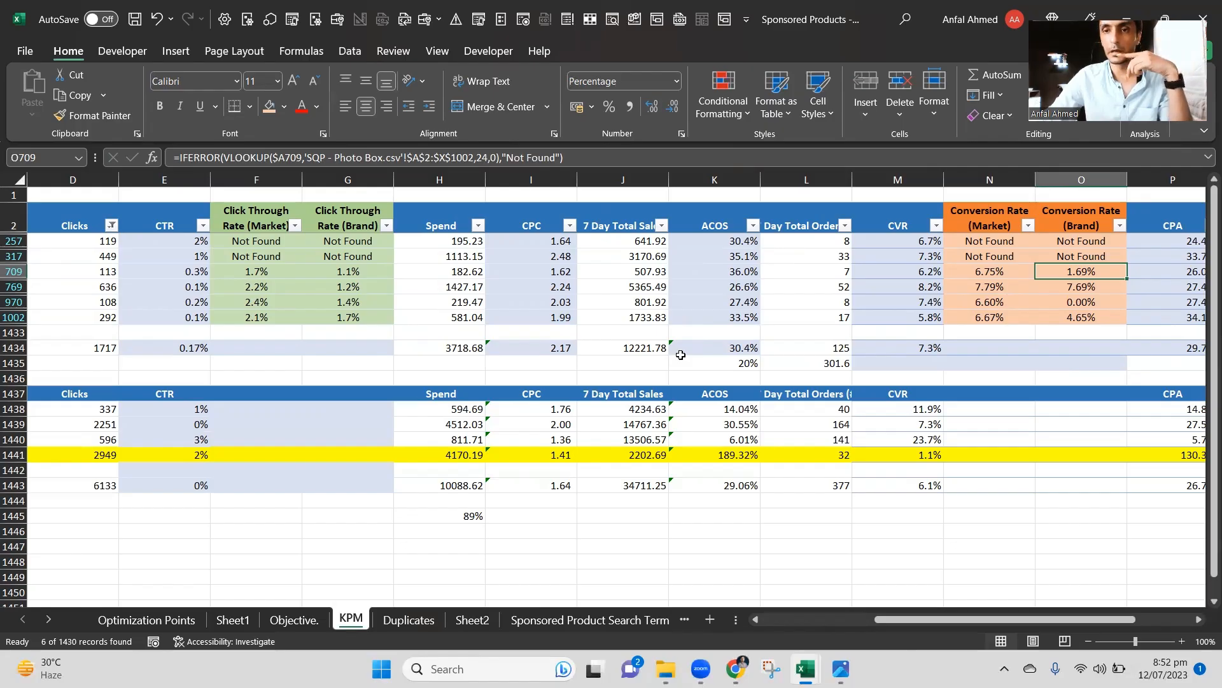
{"action": "key", "text": "Left"}
{"action": "key", "text": "Left"}
{"action": "key", "text": "Right"}
{"action": "key", "text": "Right"}
{"action": "key", "text": "Right"}
{"action": "key", "text": "Right"}
{"action": "key", "text": "Left"}
{"action": "key", "text": "Left"}
{"action": "key", "text": "Left"}
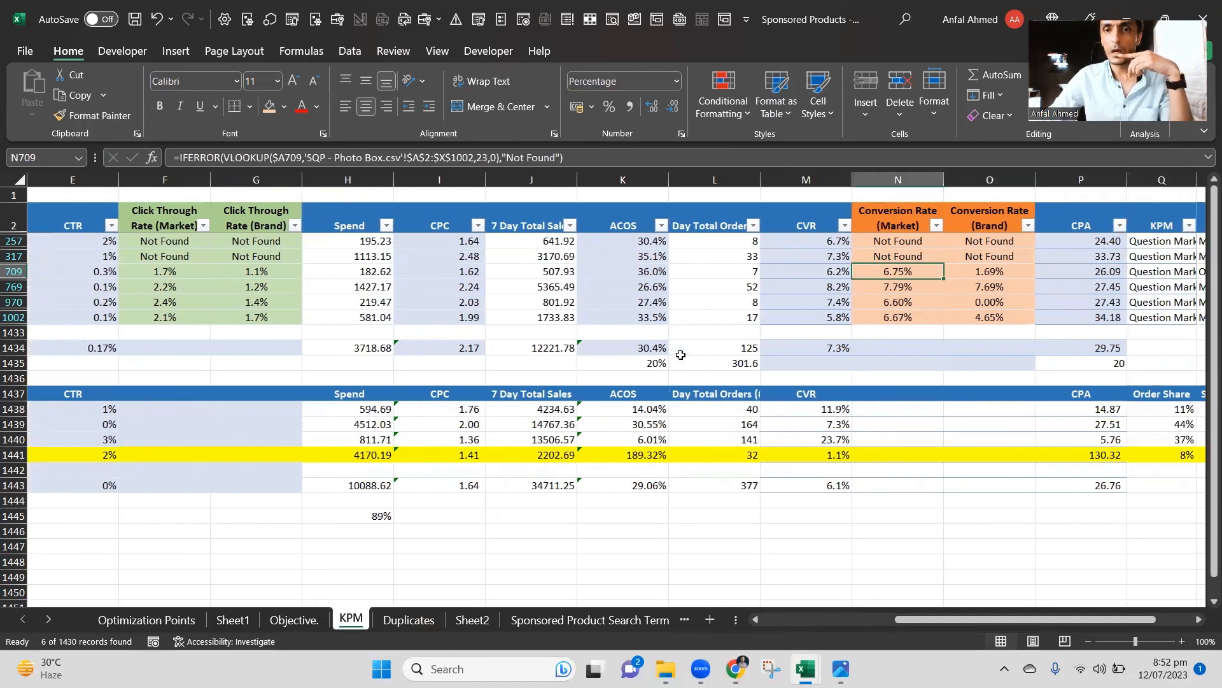
{"action": "key", "text": "Left"}
{"action": "key", "text": "Left"}
{"action": "key", "text": "Right"}
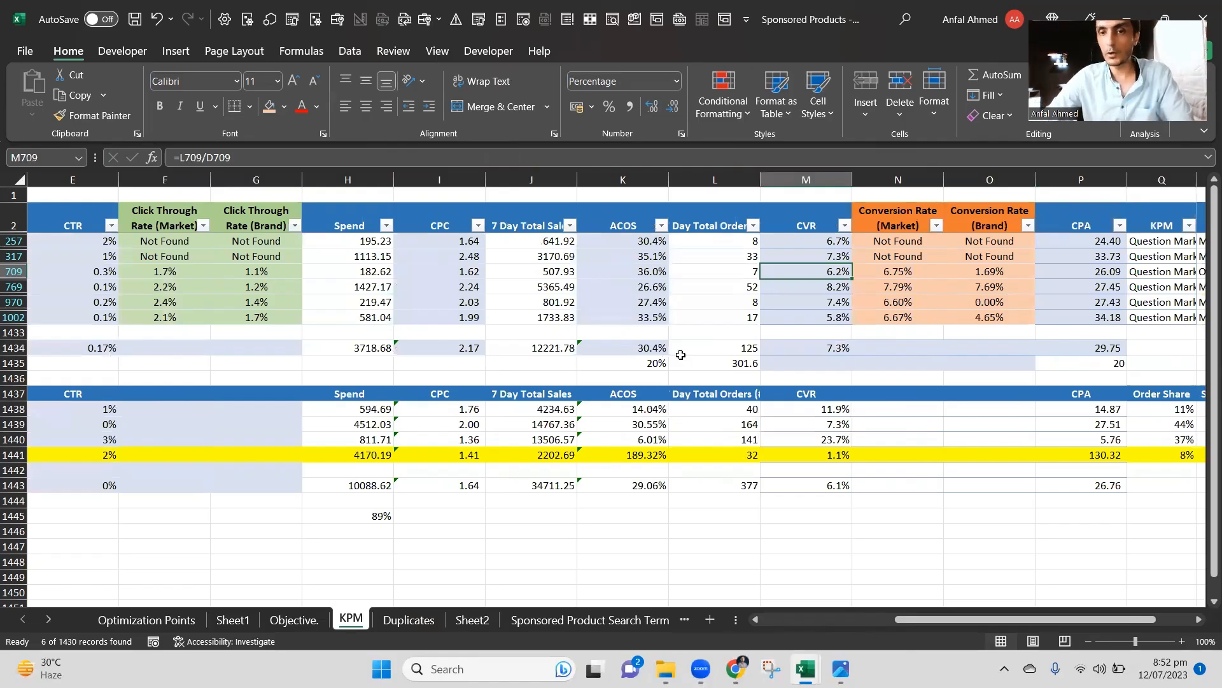
{"action": "key", "text": "Right"}
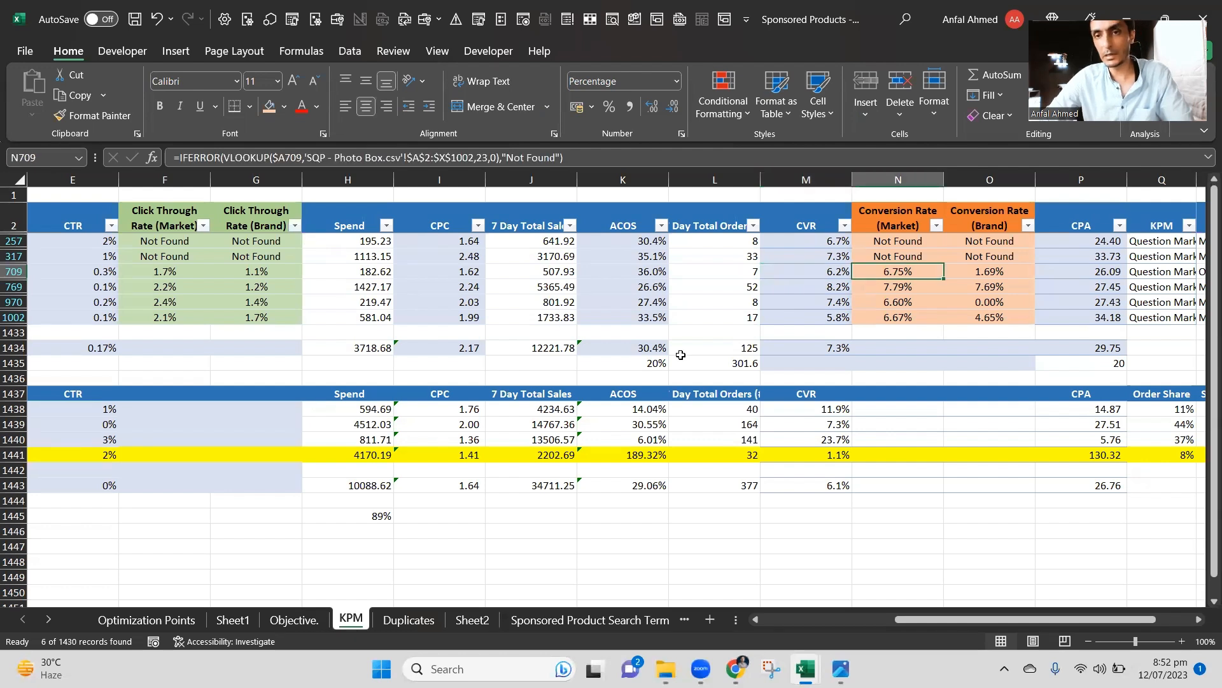
{"action": "key", "text": "Right"}
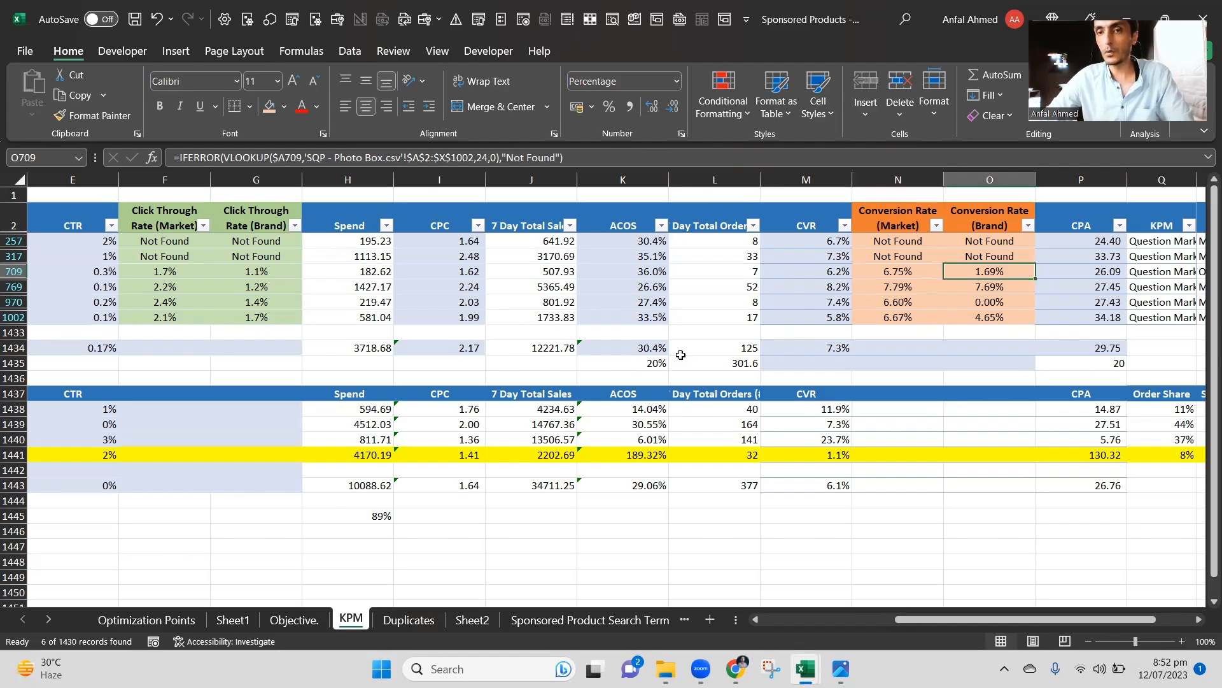
{"action": "key", "text": "Left"}
{"action": "key", "text": "Right"}
{"action": "key", "text": "Left"}
{"action": "key", "text": "Left"}
{"action": "key", "text": "Left"}
{"action": "key", "text": "Right"}
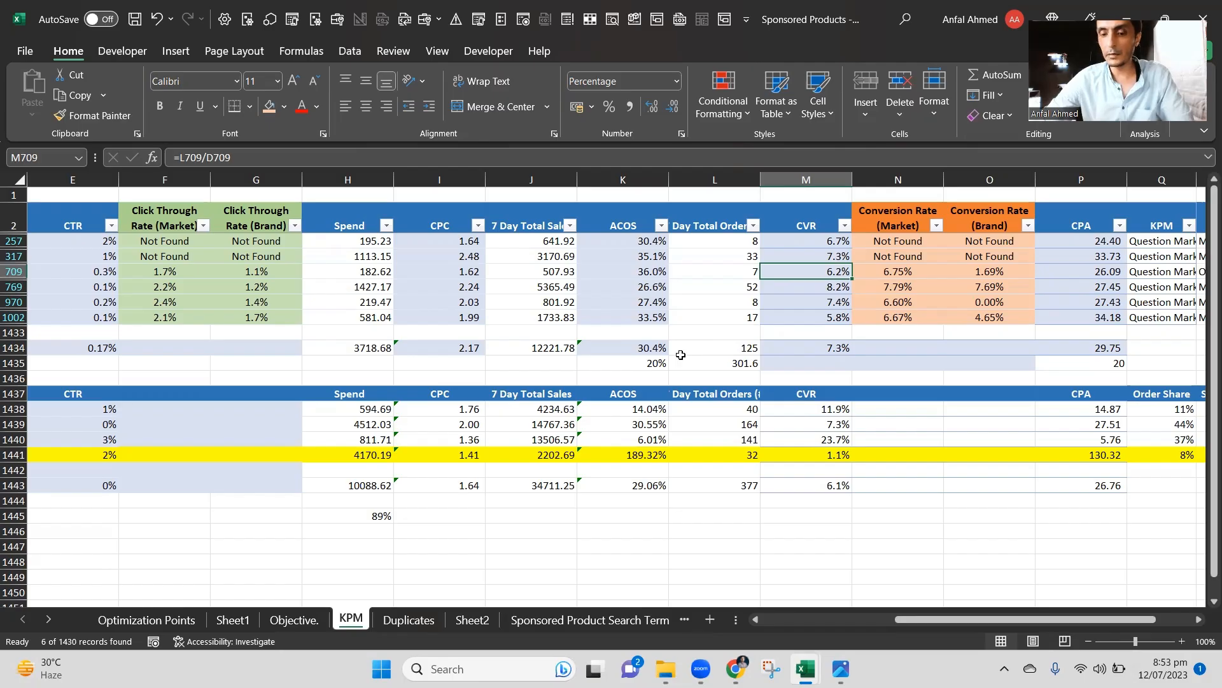
{"action": "key", "text": "Right"}
{"action": "key", "text": "Left"}
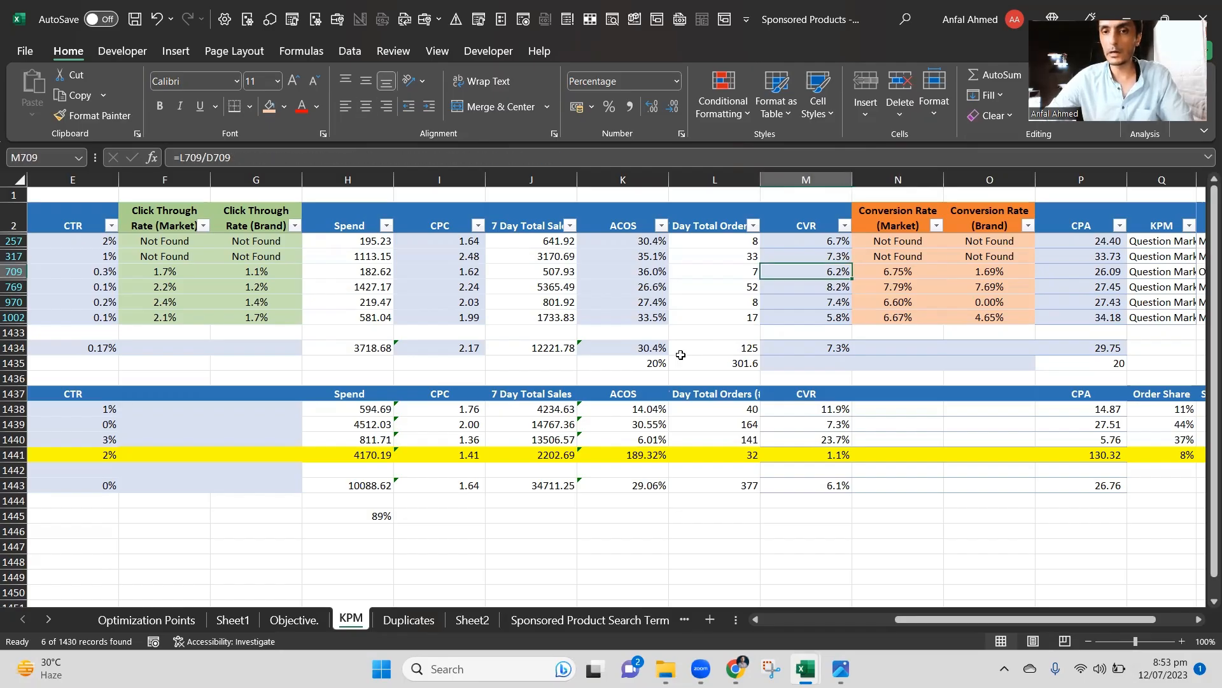
{"action": "key", "text": "Right"}
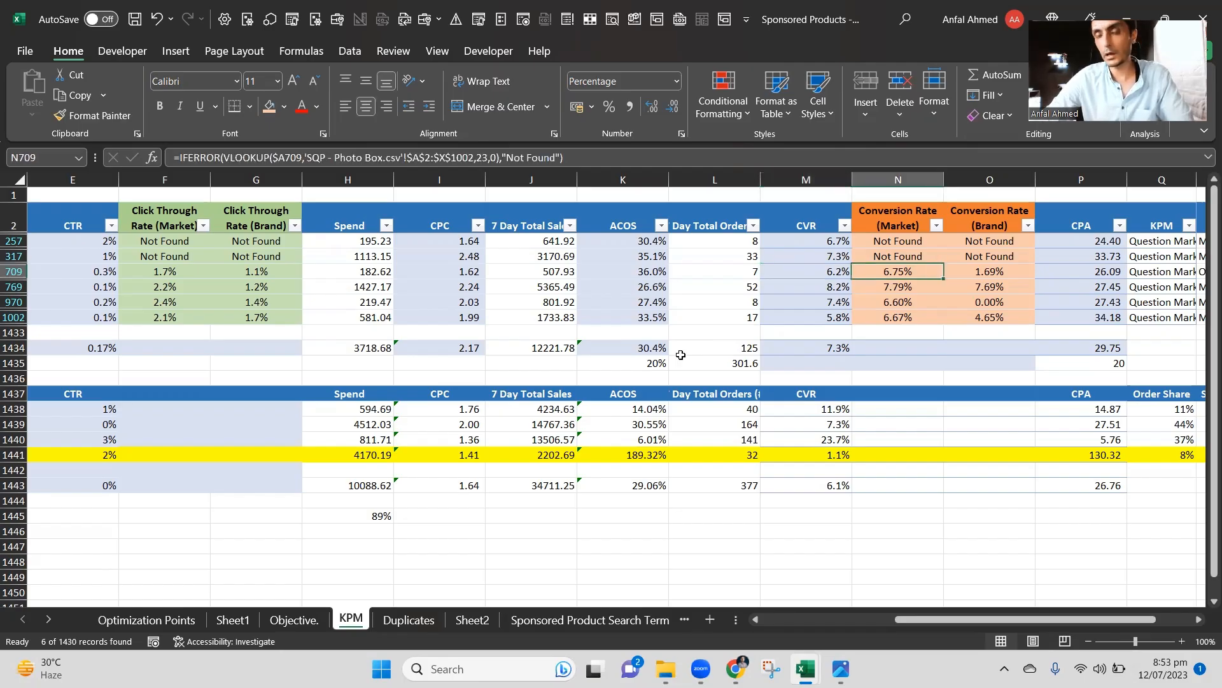
Review the light box row from its CTR through to its Remarks entry.
{"action": "key", "text": "Left"}
{"action": "key", "text": "Left"}
{"action": "key", "text": "Left"}
{"action": "key", "text": "Left"}
{"action": "key", "text": "Left"}
{"action": "key", "text": "Left"}
{"action": "key", "text": "Left"}
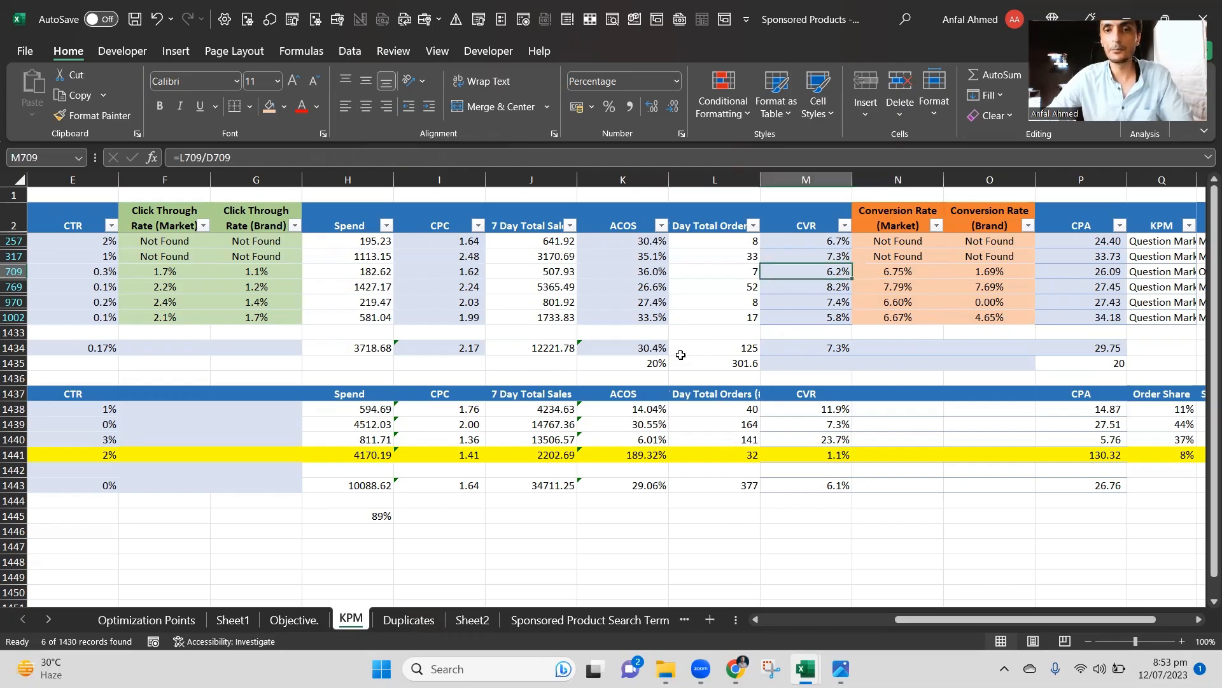
{"action": "key", "text": "Left"}
{"action": "key", "text": "Left"}
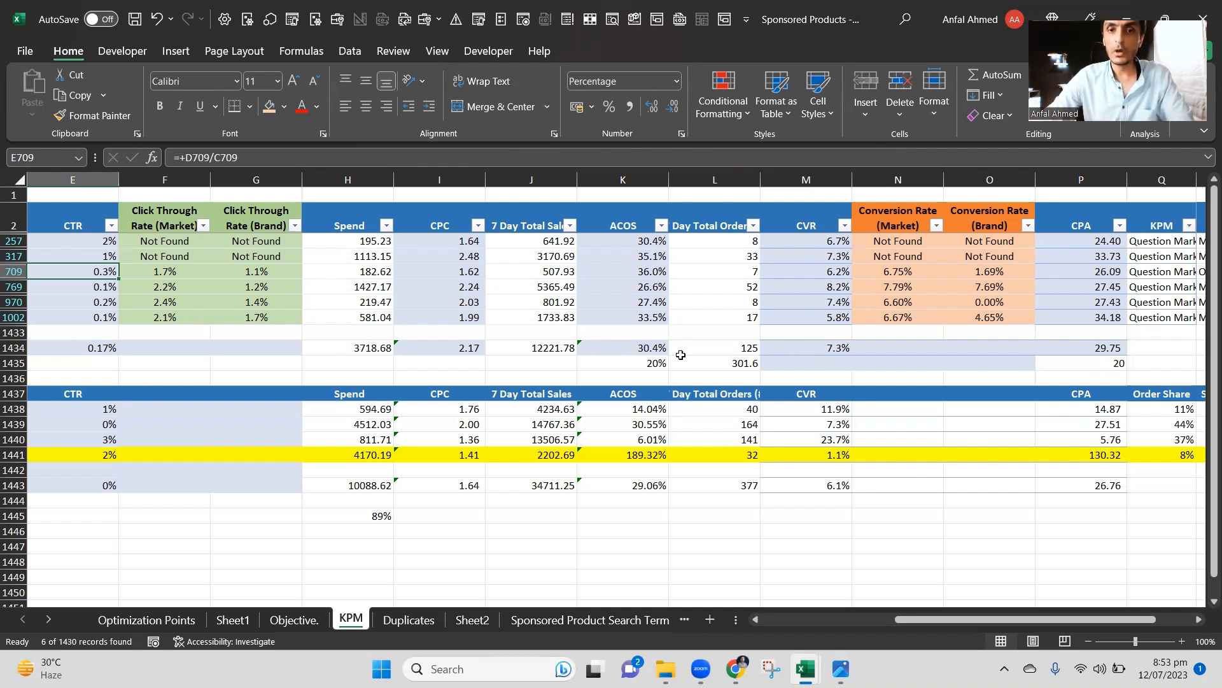
{"action": "key", "text": "Right"}
{"action": "key", "text": "Right"}
{"action": "key", "text": "Right"}
{"action": "key", "text": "Right"}
{"action": "key", "text": "Right"}
{"action": "key", "text": "Right"}
{"action": "key", "text": "Right"}
{"action": "key", "text": "Right"}
{"action": "key", "text": "Right"}
{"action": "key", "text": "Right"}
{"action": "key", "text": "Right"}
{"action": "key", "text": "Right"}
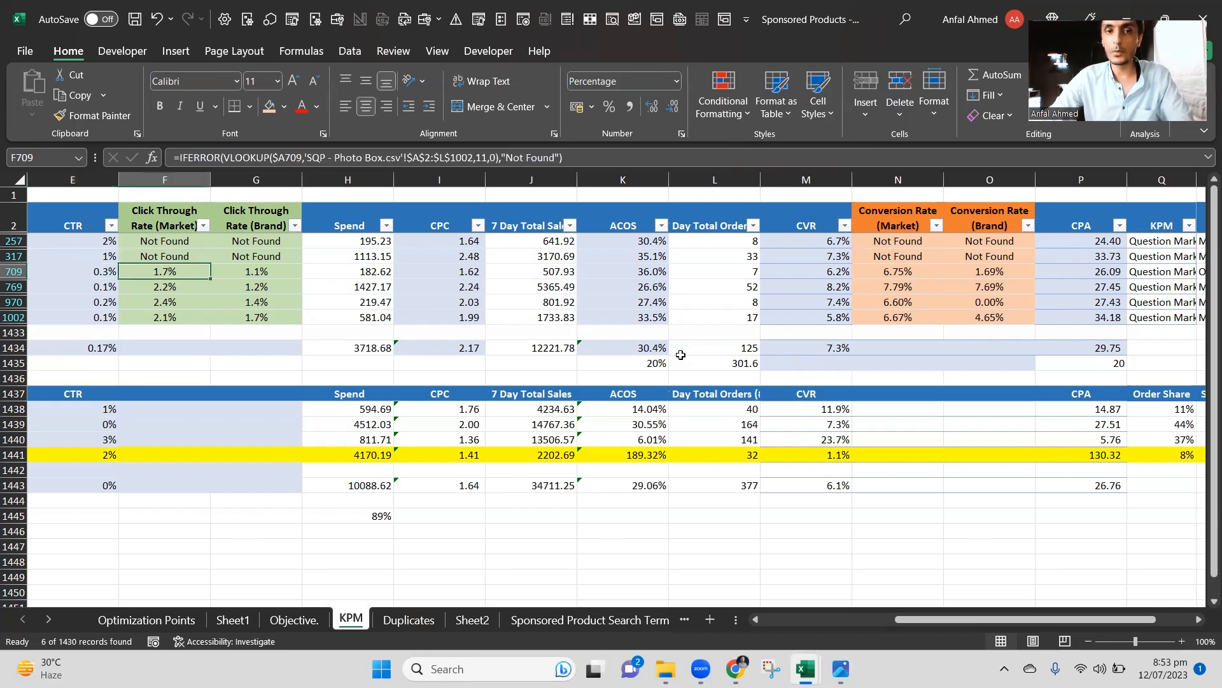
{"action": "key", "text": "Right"}
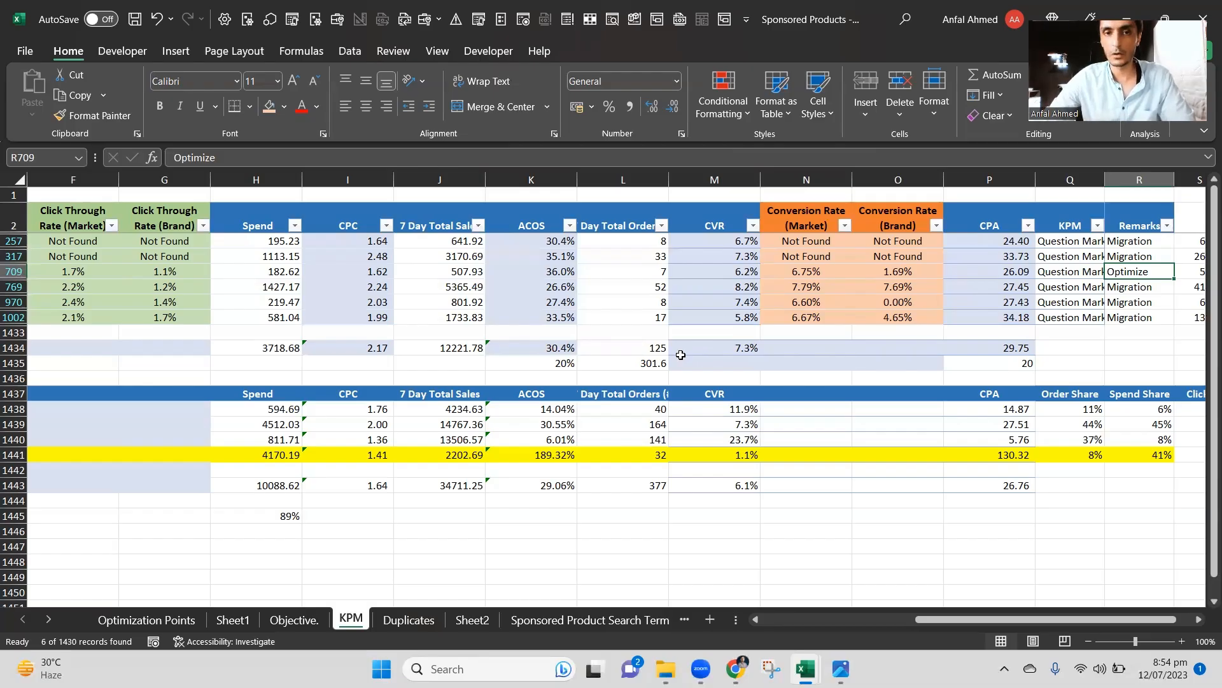
Look back across the light box photography row from Remarks, and return to the light box row's clicks.
{"action": "key", "text": "Down"}
{"action": "key", "text": "Left"}
{"action": "key", "text": "Left"}
{"action": "key", "text": "Left"}
{"action": "key", "text": "Left"}
{"action": "key", "text": "Left"}
{"action": "key", "text": "Left"}
{"action": "key", "text": "Left"}
{"action": "key", "text": "Left"}
{"action": "key", "text": "Left"}
{"action": "key", "text": "Left"}
{"action": "key", "text": "Left"}
{"action": "key", "text": "Left"}
{"action": "key", "text": "Left"}
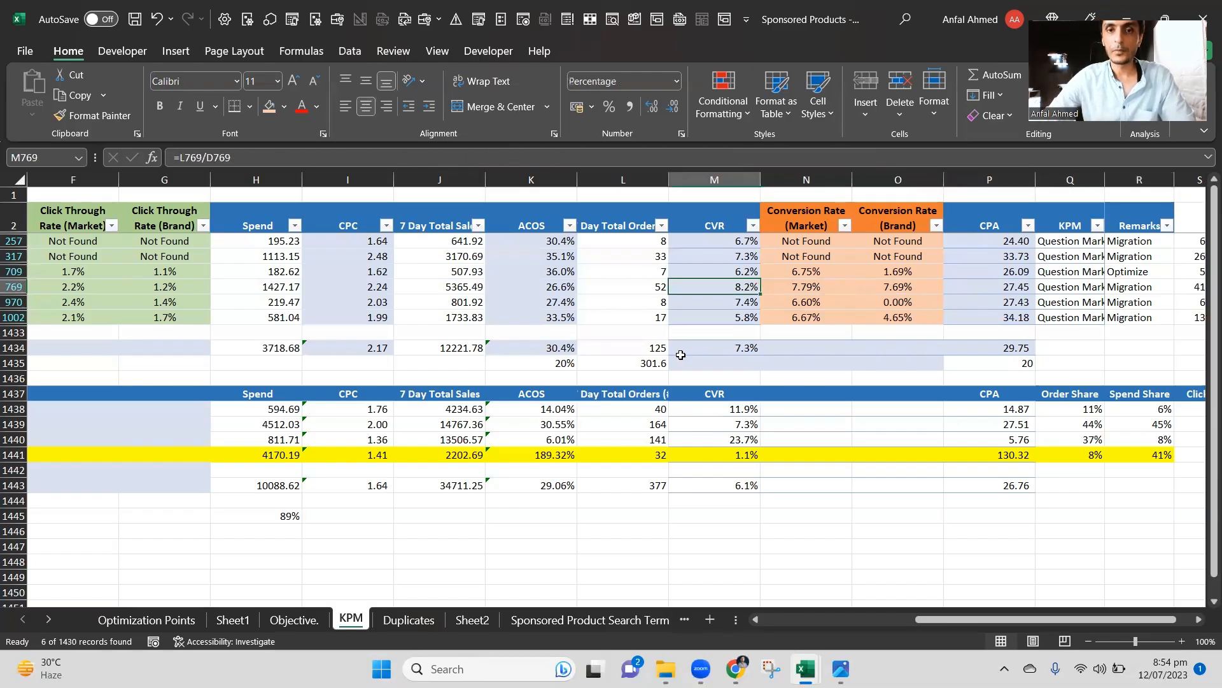
{"action": "key", "text": "Up"}
{"action": "key", "text": "Left"}
{"action": "key", "text": "Left"}
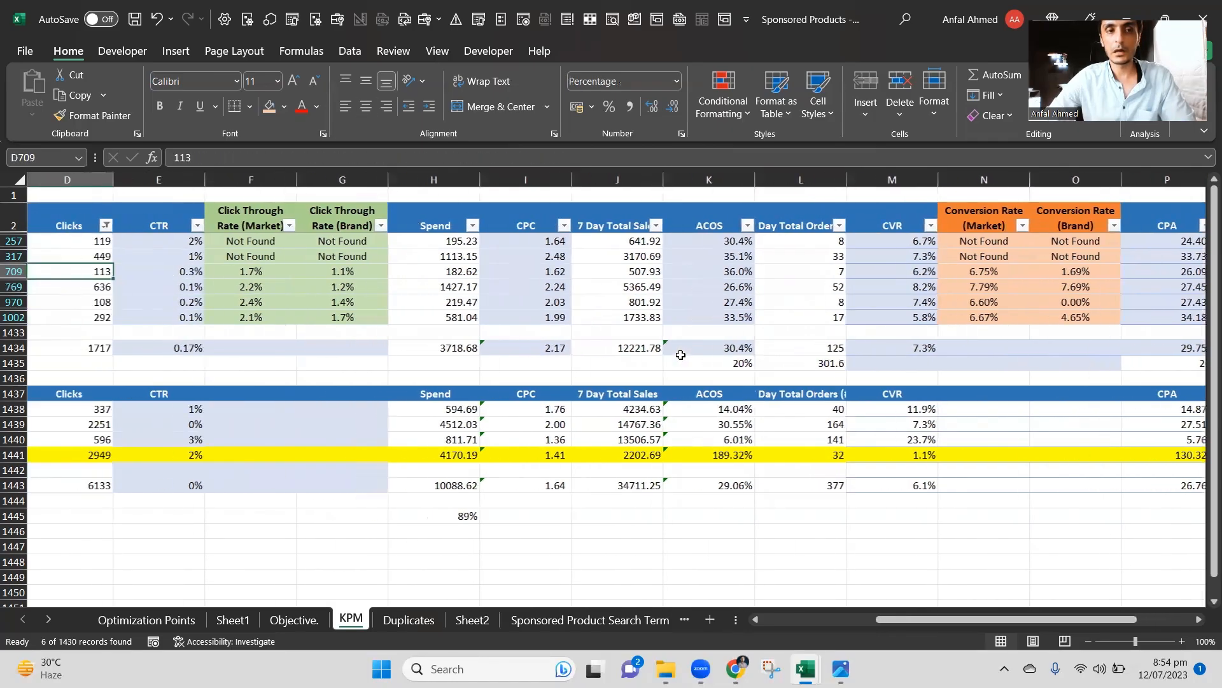
Review the light box row from its clicks and CTR through to its KPM and Remarks entries.
{"action": "key", "text": "Right"}
{"action": "key", "text": "Right"}
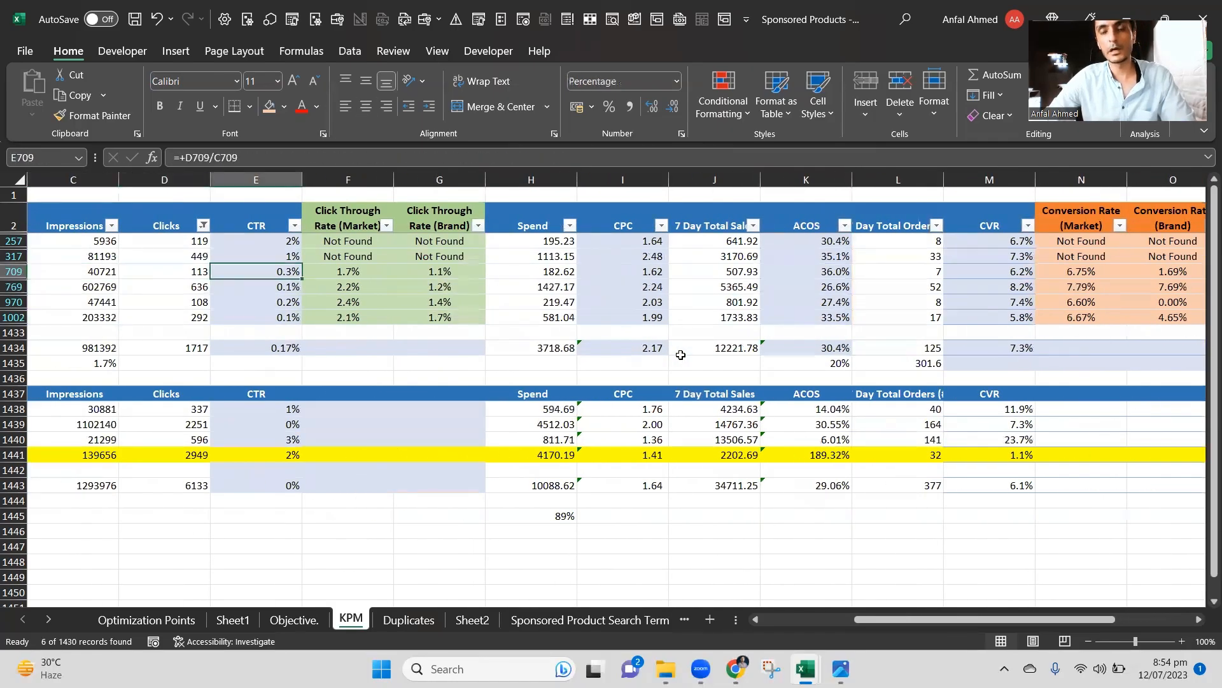
{"action": "key", "text": "Right"}
{"action": "key", "text": "Right"}
{"action": "key", "text": "Right"}
{"action": "key", "text": "Right"}
{"action": "key", "text": "Right"}
{"action": "key", "text": "Right"}
{"action": "key", "text": "Right"}
{"action": "key", "text": "Right"}
{"action": "key", "text": "Right"}
{"action": "key", "text": "Right"}
{"action": "key", "text": "Right"}
{"action": "key", "text": "Right"}
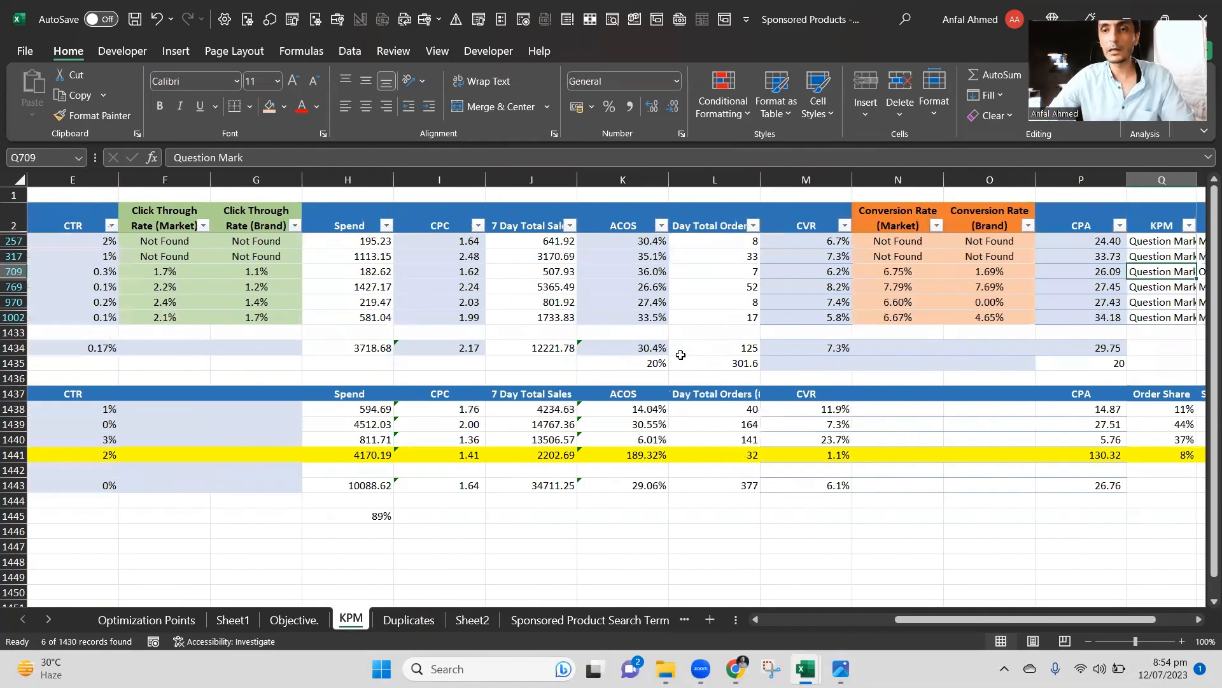
{"action": "key", "text": "Right"}
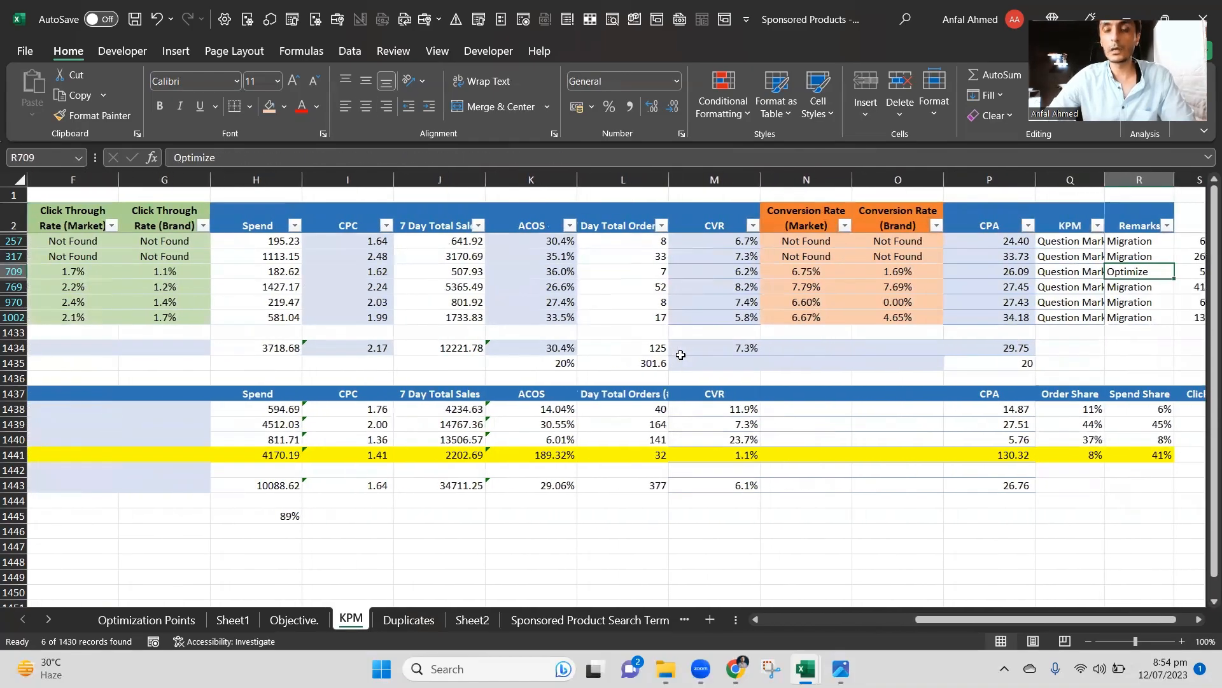
Look back across the light box row from Remarks to its total orders, clicks and CTR.
{"action": "key", "text": "Left"}
{"action": "key", "text": "Left"}
{"action": "key", "text": "Left"}
{"action": "key", "text": "Left"}
{"action": "key", "text": "Left"}
{"action": "key", "text": "Left"}
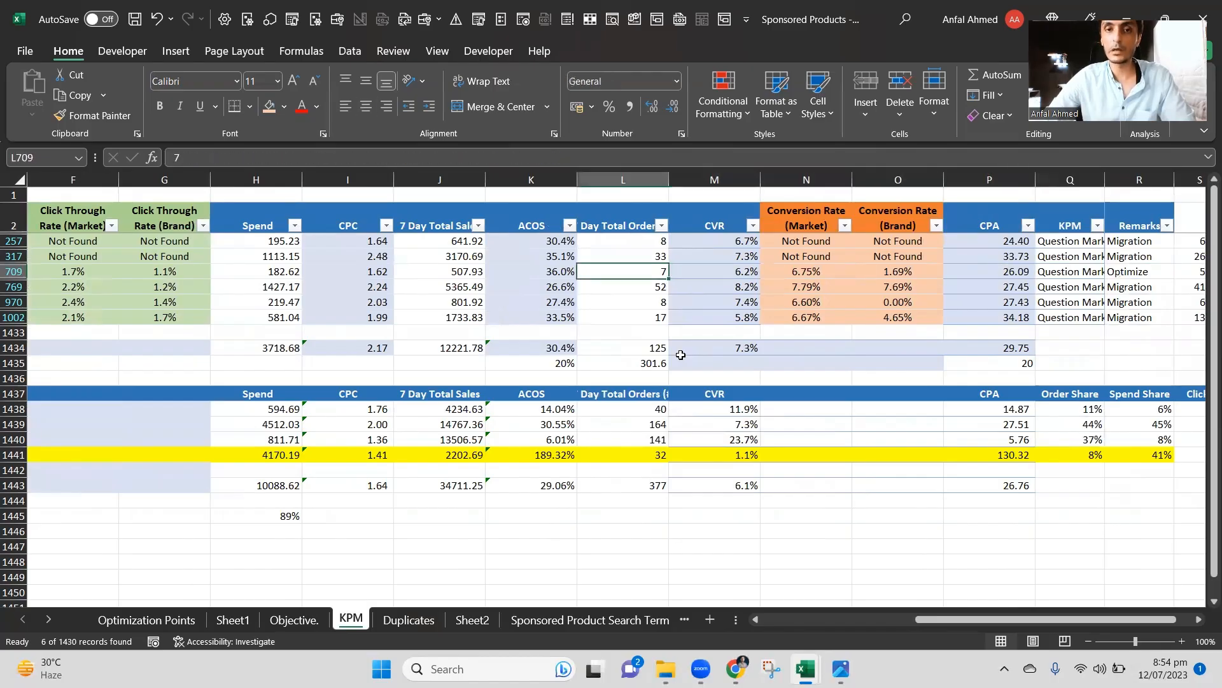
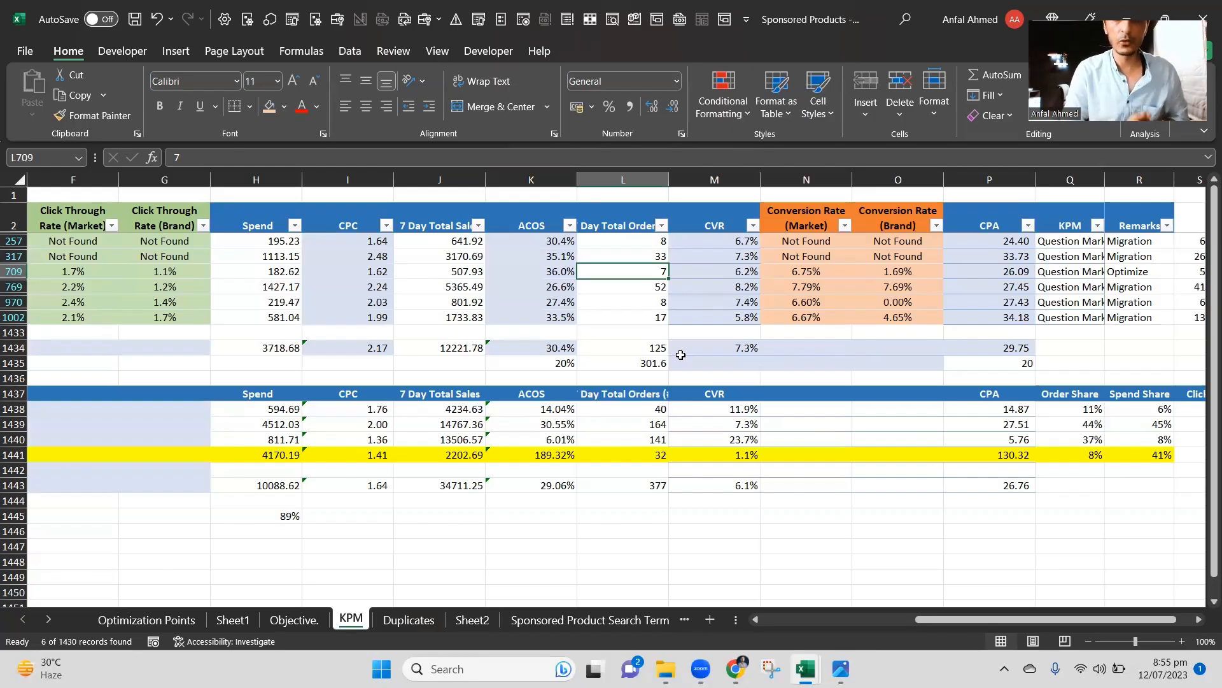
{"action": "key", "text": "Left"}
{"action": "key", "text": "Left"}
{"action": "key", "text": "Left"}
{"action": "key", "text": "Left"}
{"action": "key", "text": "Left"}
{"action": "key", "text": "Left"}
{"action": "key", "text": "Left"}
{"action": "key", "text": "Left"}
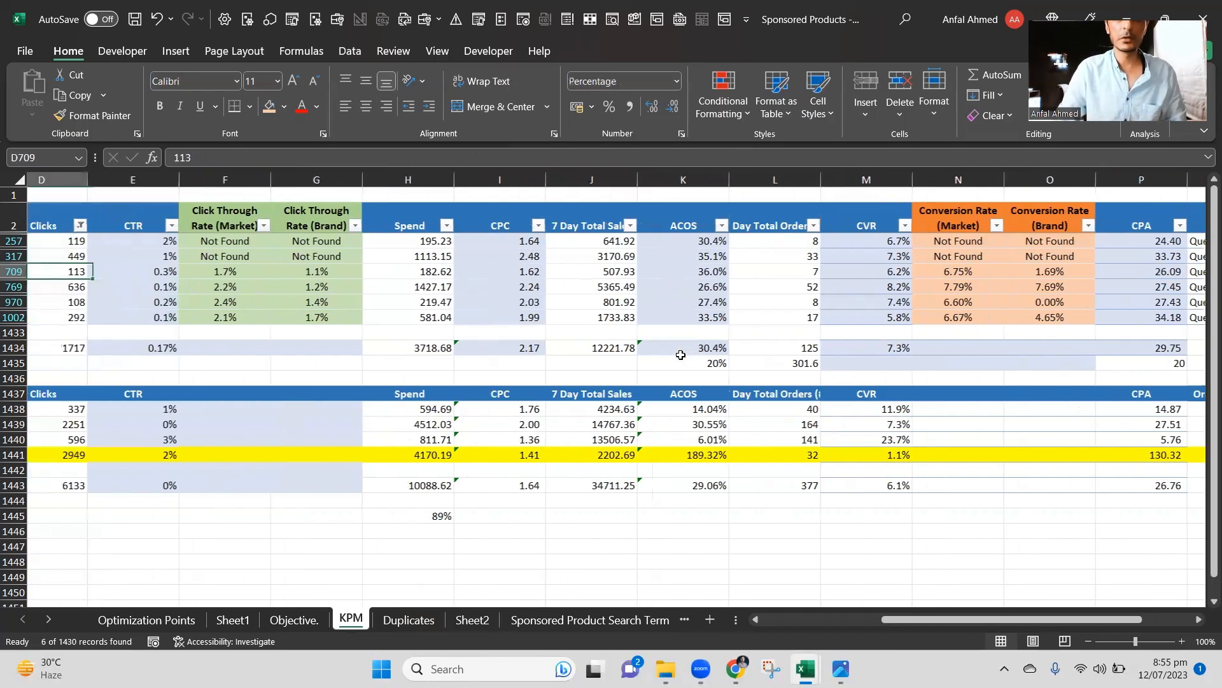
{"action": "key", "text": "Right"}
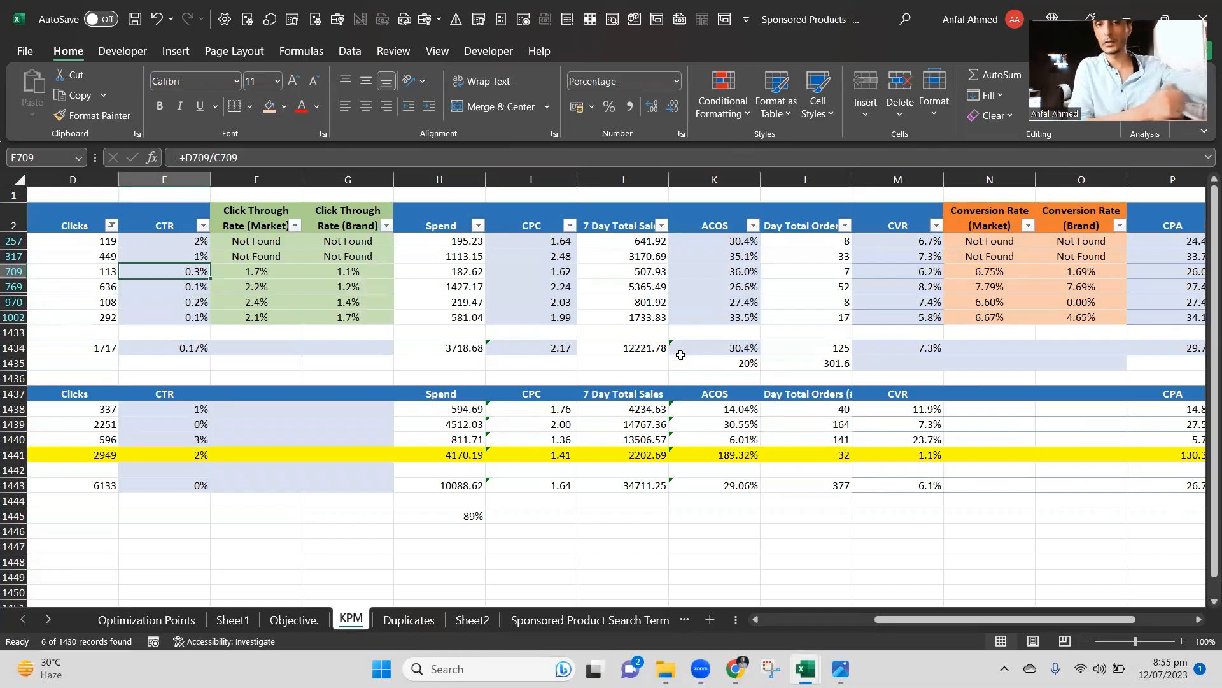
Review the search volume, impressions and clicks for the light box photography search term.
{"action": "key", "text": "Home"}
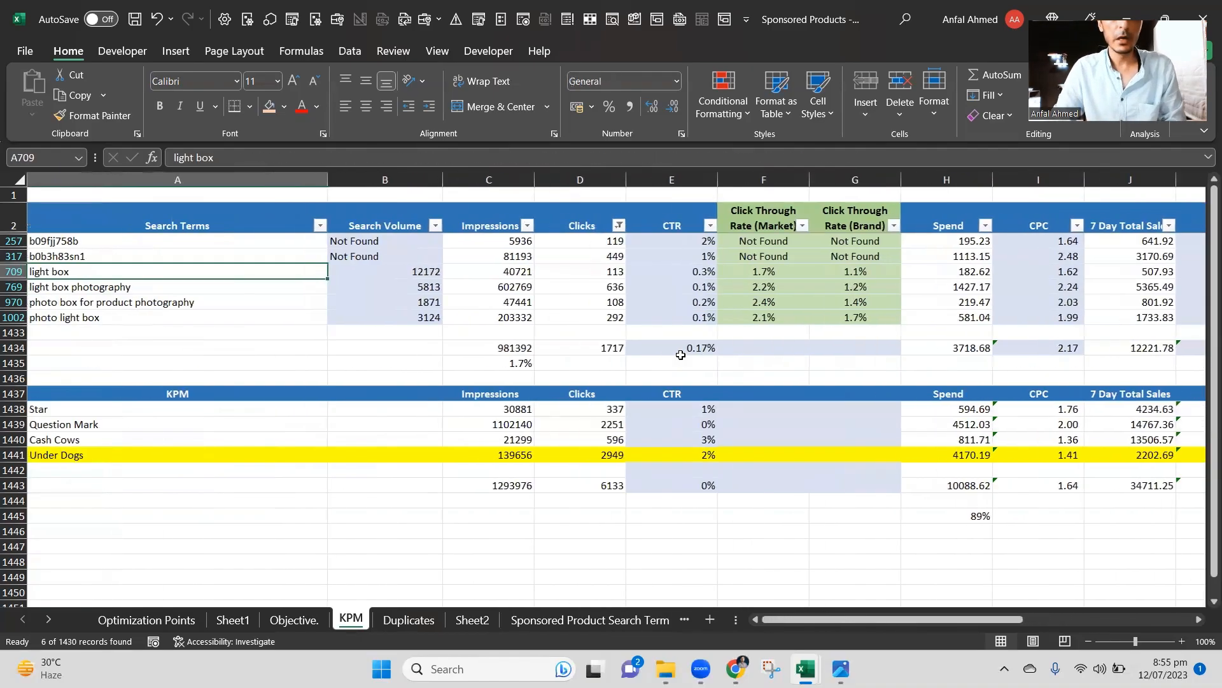
{"action": "key", "text": "Down"}
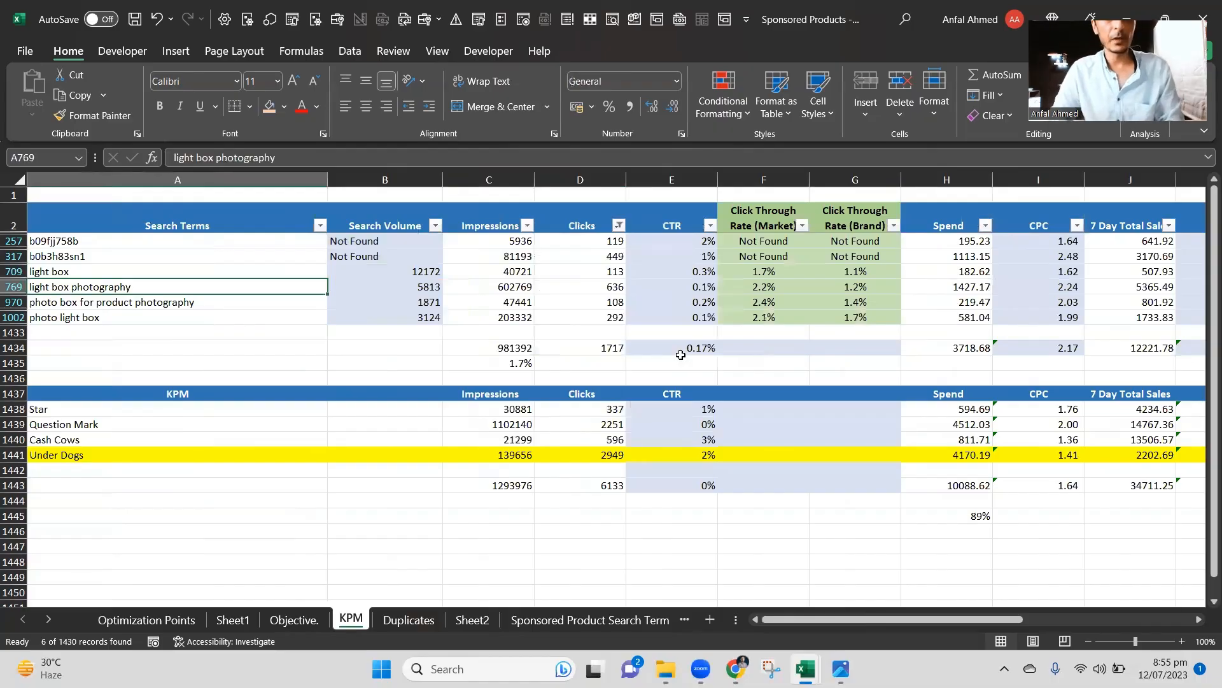
{"action": "key", "text": "Right"}
{"action": "key", "text": "Right"}
{"action": "key", "text": "Left"}
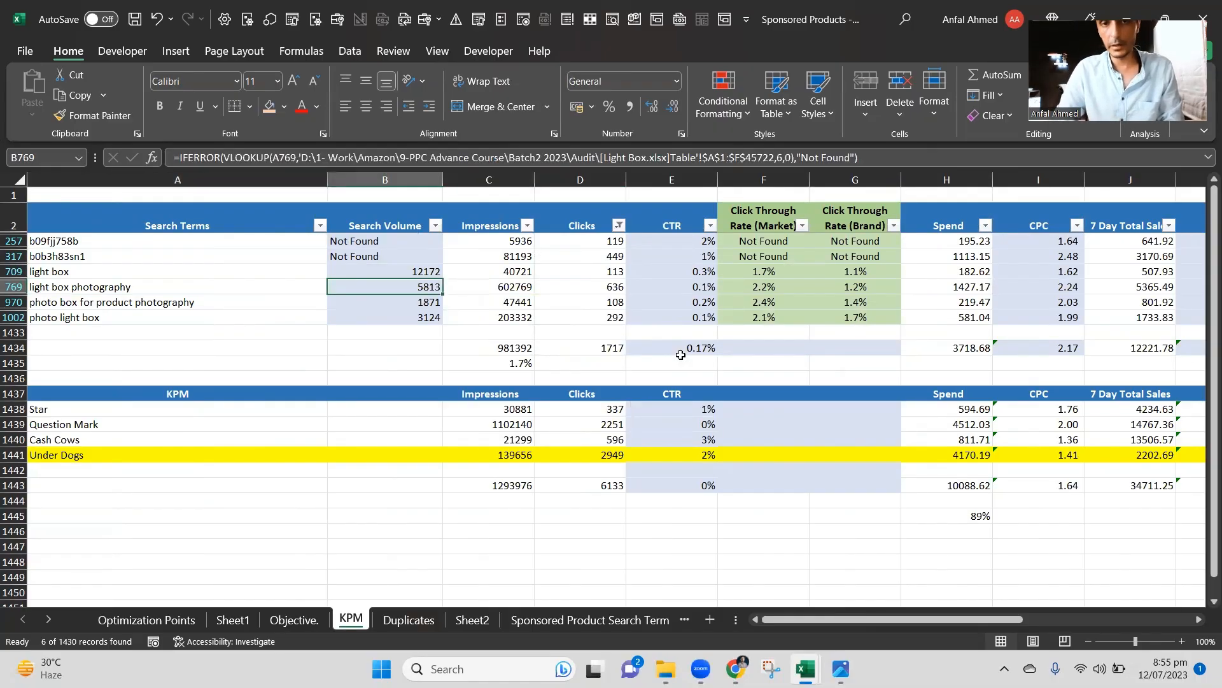
{"action": "key", "text": "Right"}
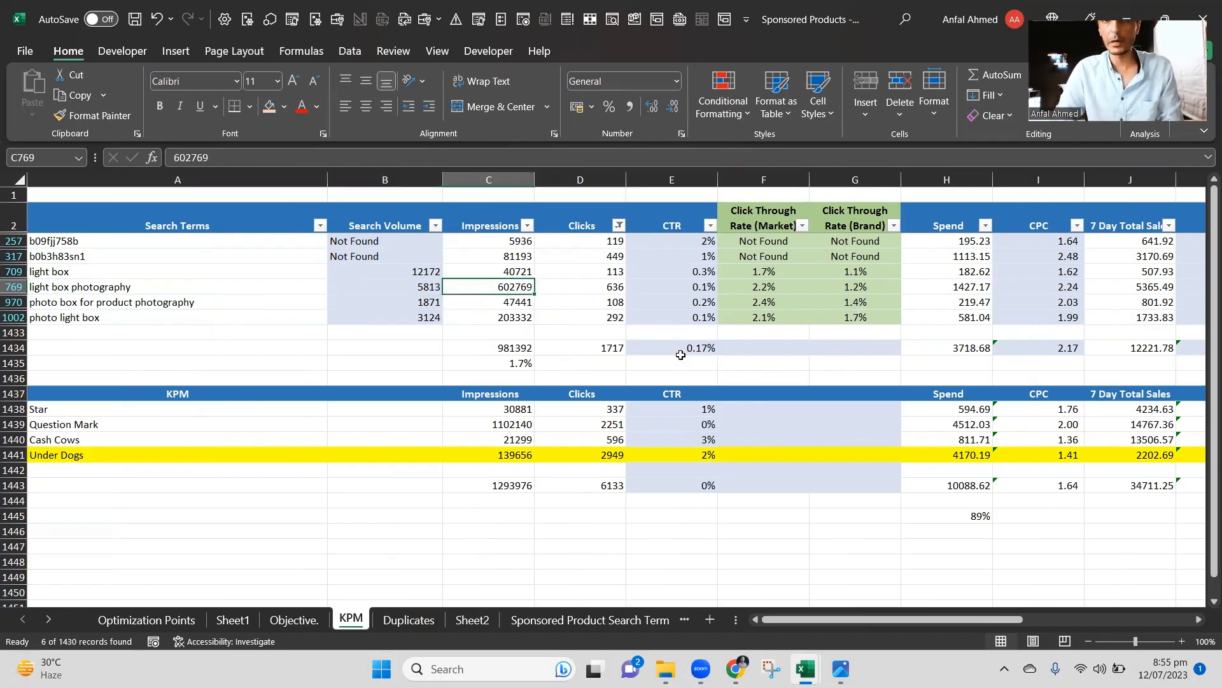
{"action": "key", "text": "Right"}
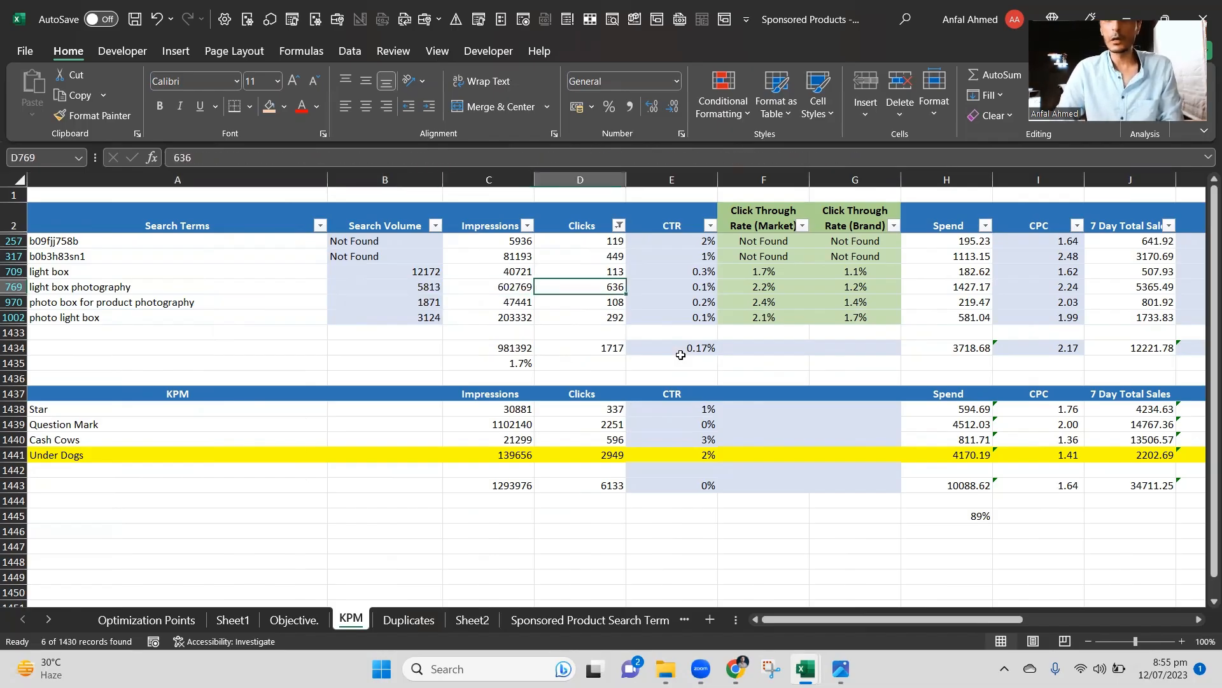
Show the light box photography CTR with two decimal places and compare it with the market and brand click-through rates.
{"action": "key", "text": "Right"}
{"action": "key", "text": "Right"}
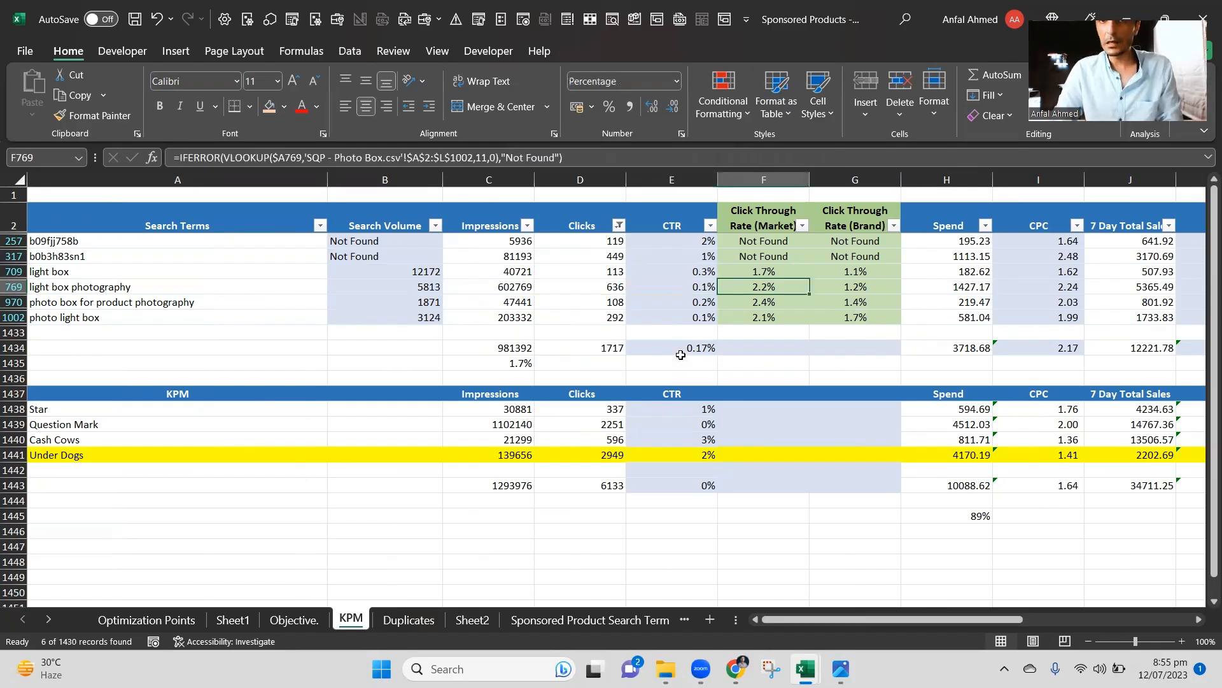
{"action": "key", "text": "Left"}
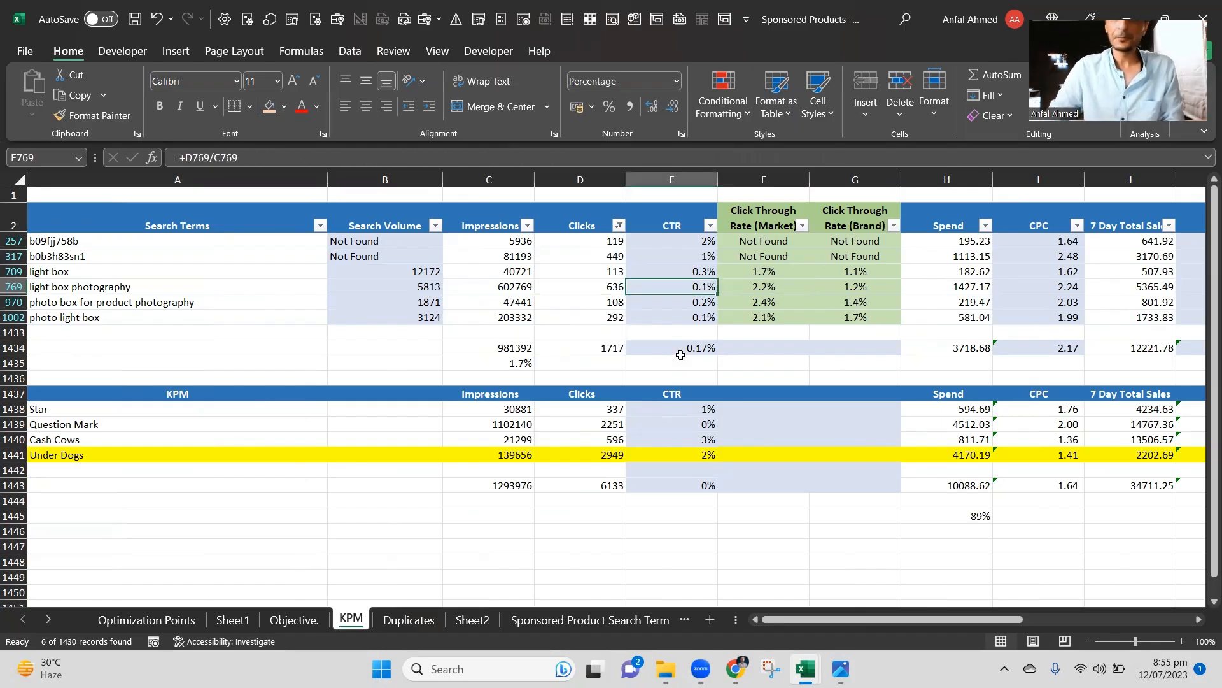
{"action": "left_click", "coordinate": [647, 112]}
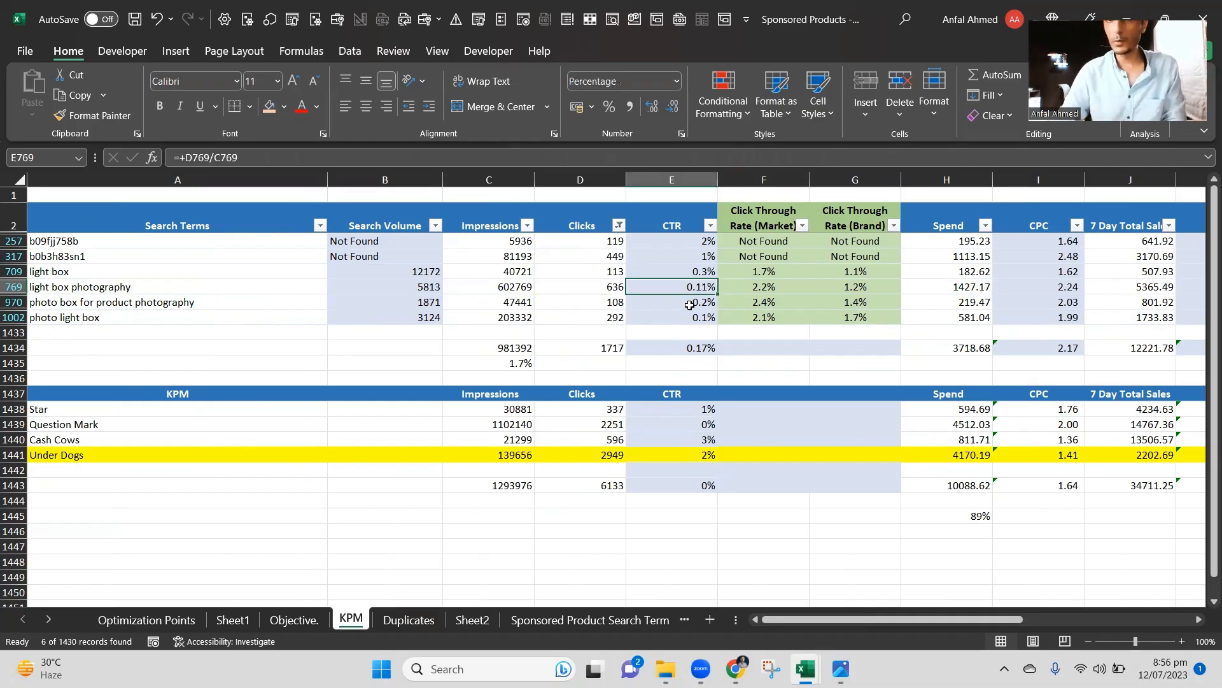
{"action": "key", "text": "Right"}
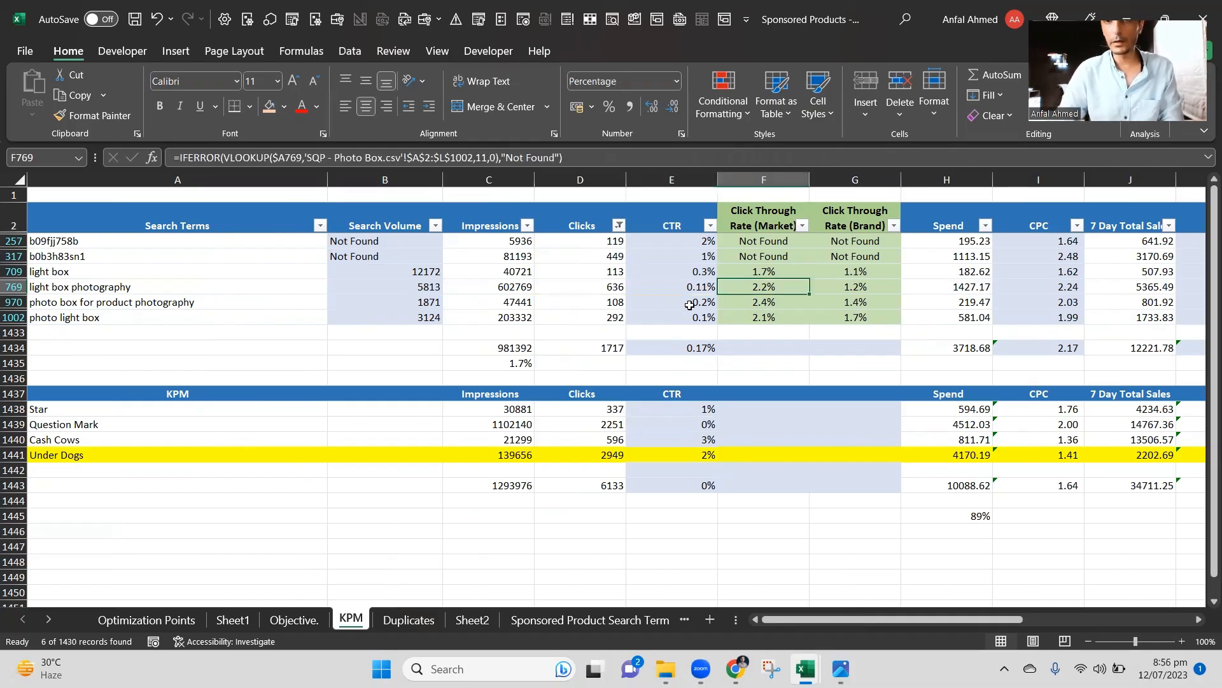
{"action": "key", "text": "Right"}
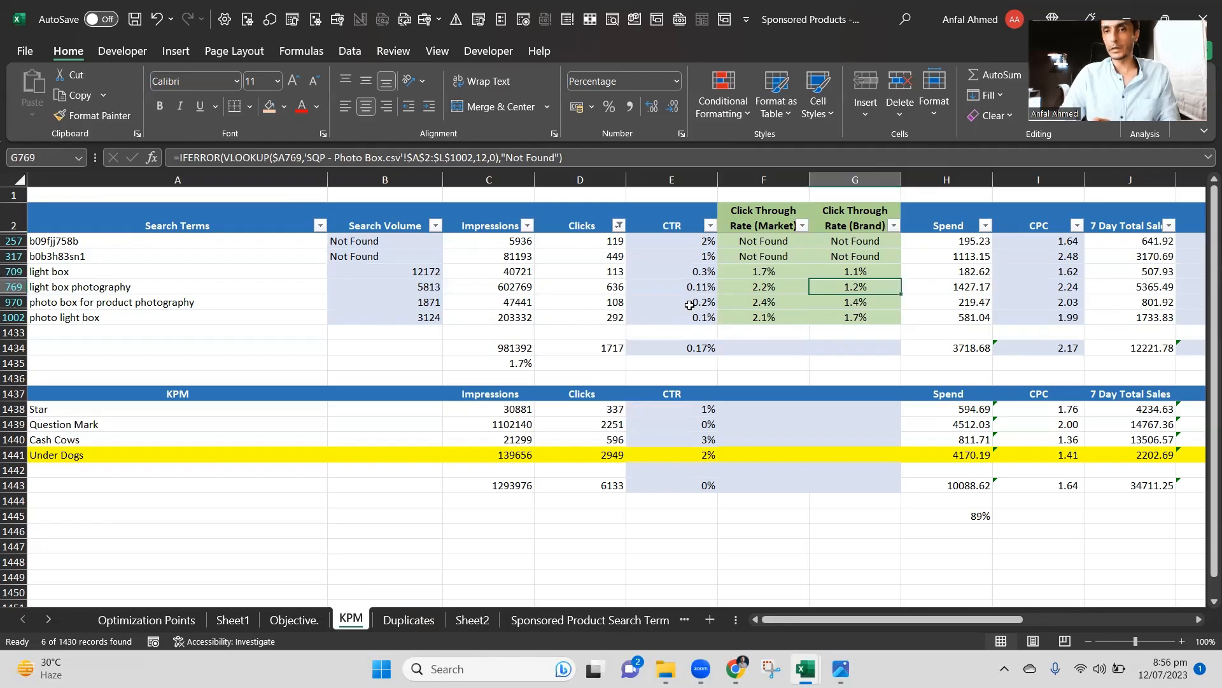
Review the light box photography row's spend, CPC, sales, ACOS, total orders and CVR.
{"action": "key", "text": "Right"}
{"action": "key", "text": "Right"}
{"action": "key", "text": "Right"}
{"action": "key", "text": "Right"}
{"action": "key", "text": "Right"}
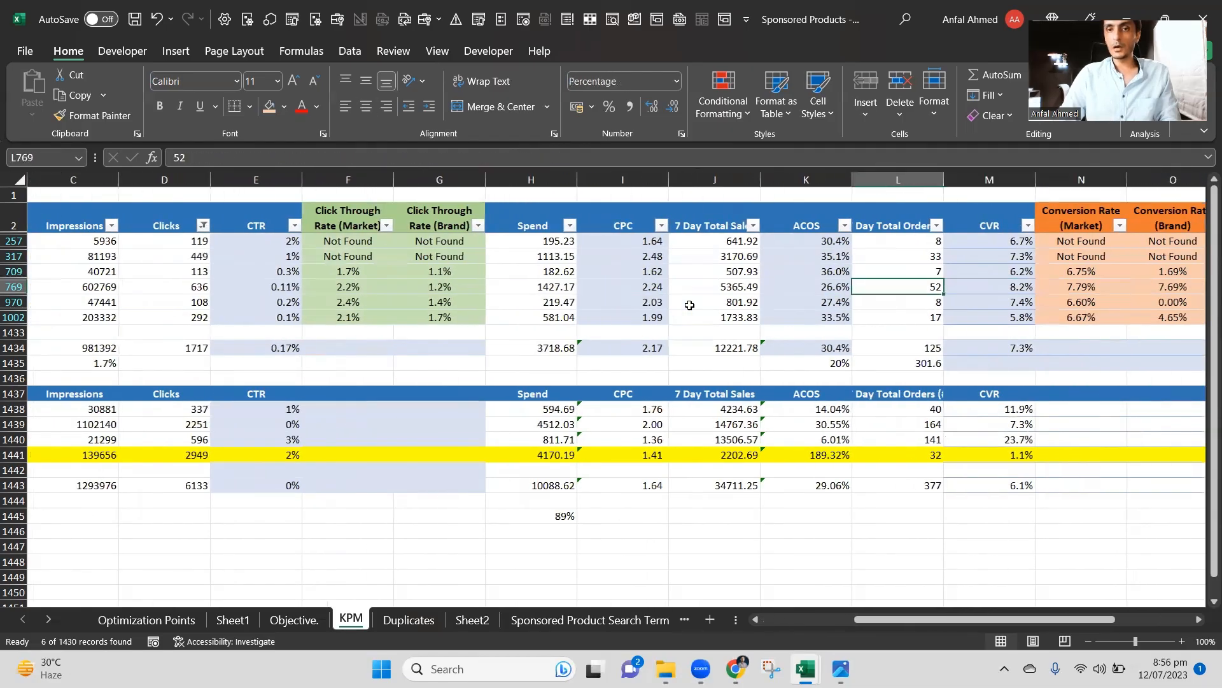
{"action": "key", "text": "Left"}
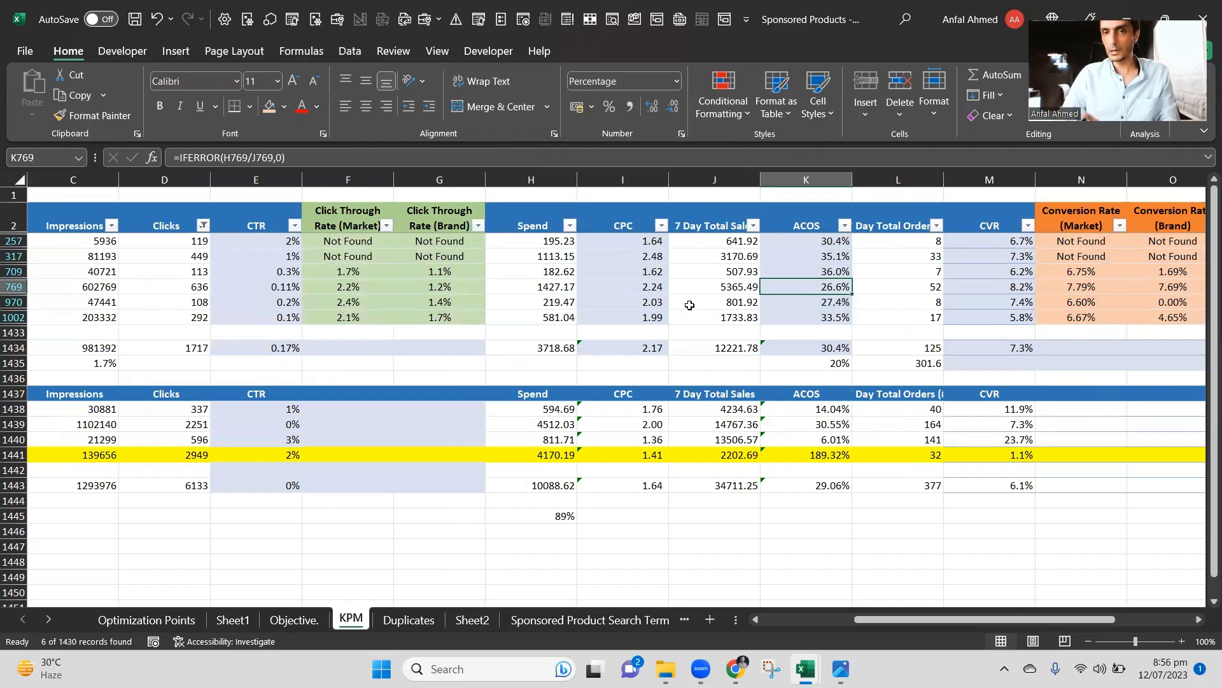
{"action": "key", "text": "Right"}
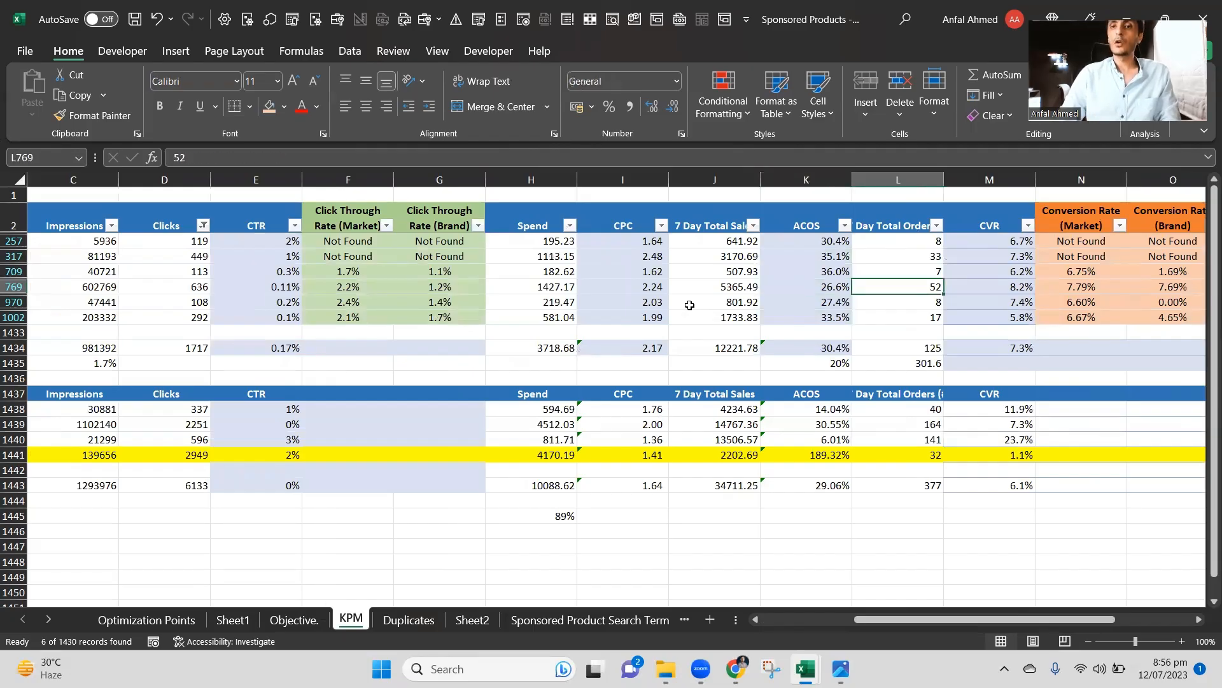
{"action": "key", "text": "Right"}
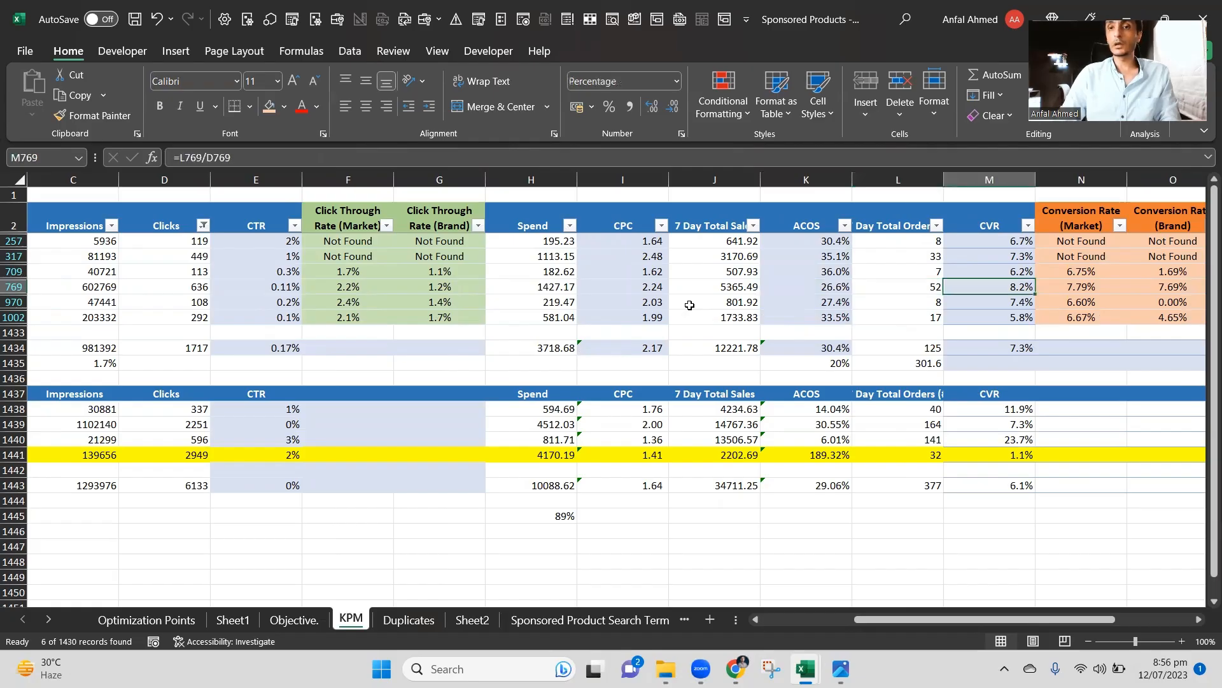
Compare the light box photography CVR with its market and brand conversion rates.
{"action": "key", "text": "Right"}
{"action": "key", "text": "Right"}
{"action": "key", "text": "Left"}
{"action": "key", "text": "Left"}
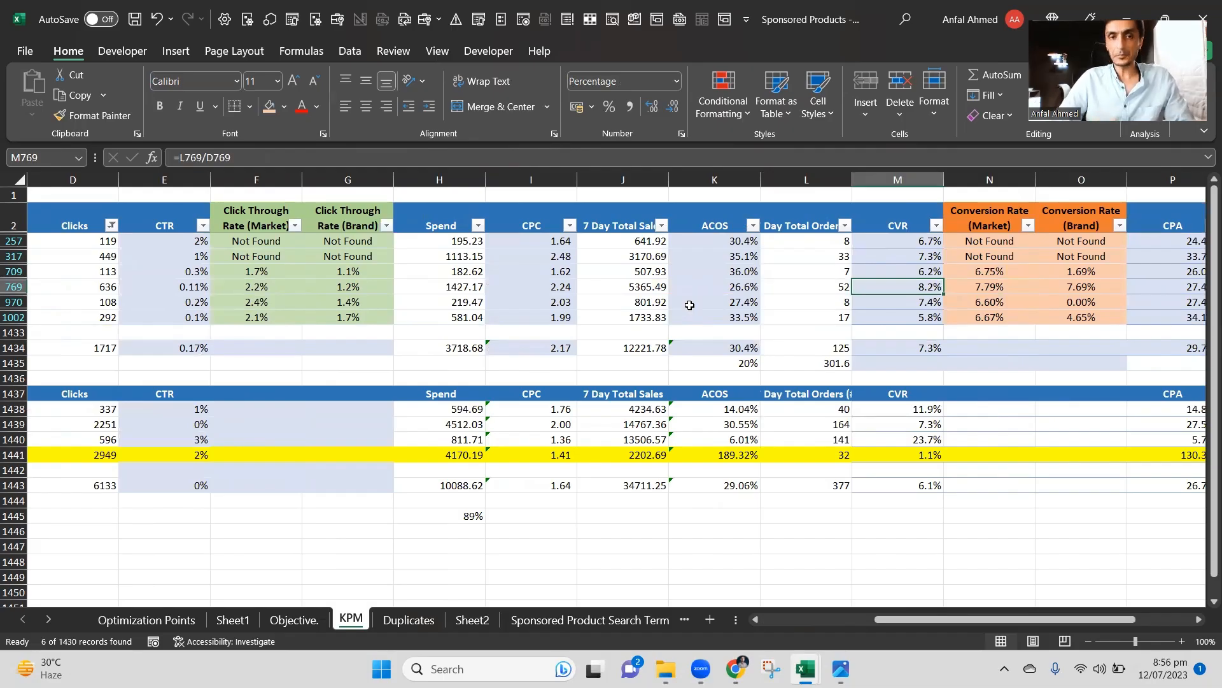
{"action": "key", "text": "Right"}
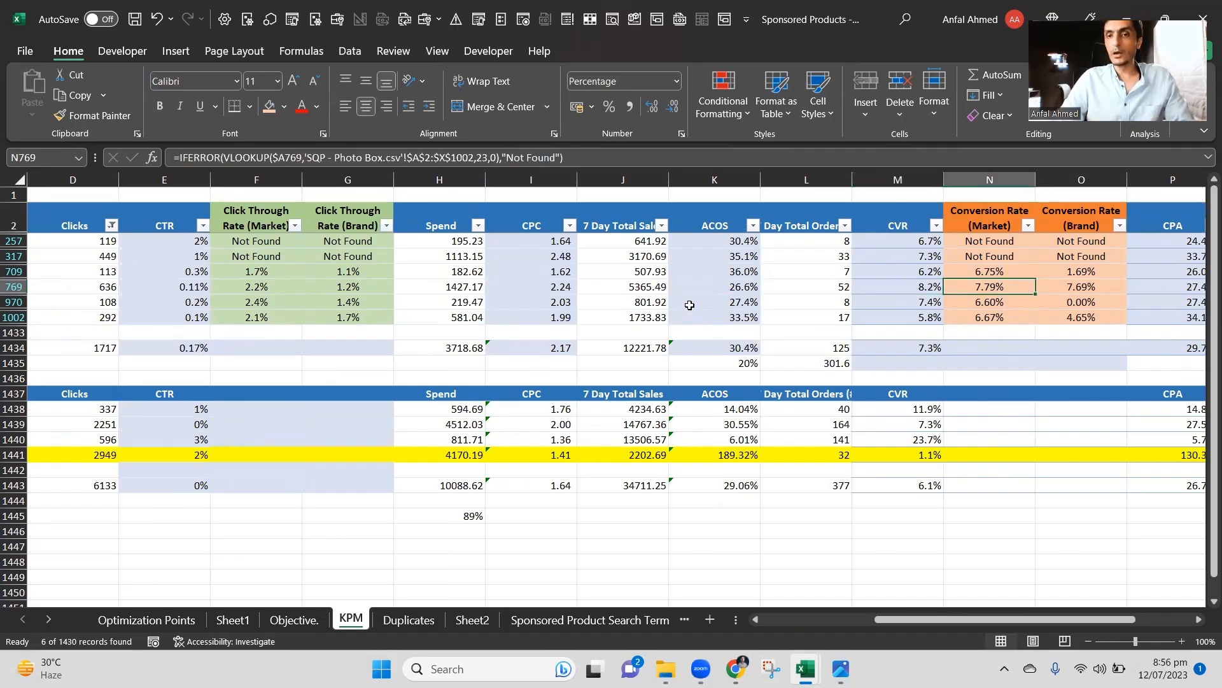
{"action": "key", "text": "Right"}
{"action": "key", "text": "Right"}
Recheck the light box photography row from its total orders through its conversion rates to its CPA.
{"action": "key", "text": "Left"}
{"action": "key", "text": "Left"}
{"action": "key", "text": "Left"}
{"action": "key", "text": "Left"}
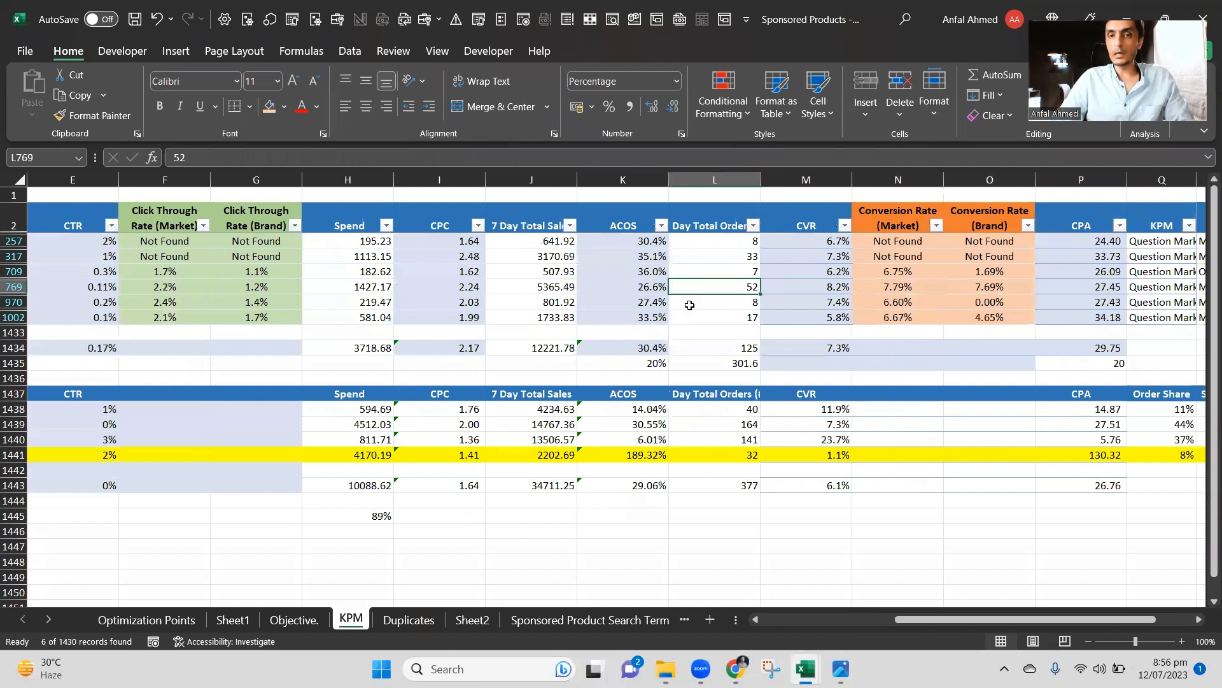
{"action": "key", "text": "Right"}
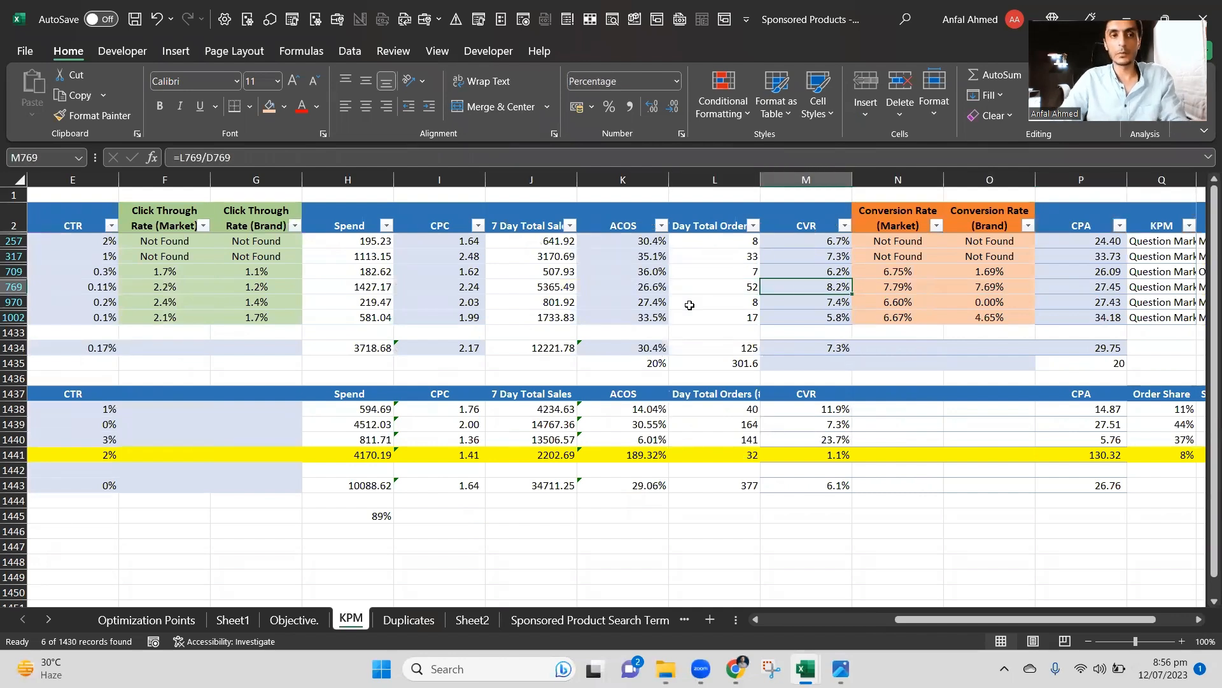
{"action": "key", "text": "Right"}
{"action": "key", "text": "Right"}
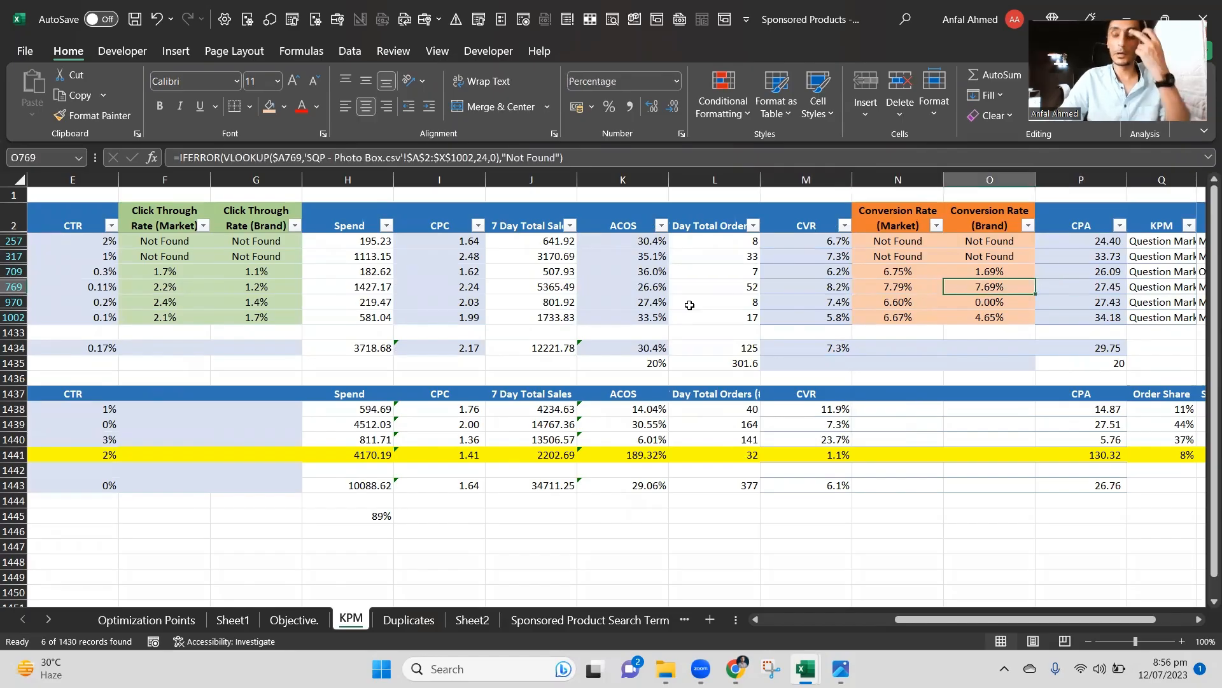
{"action": "key", "text": "Right"}
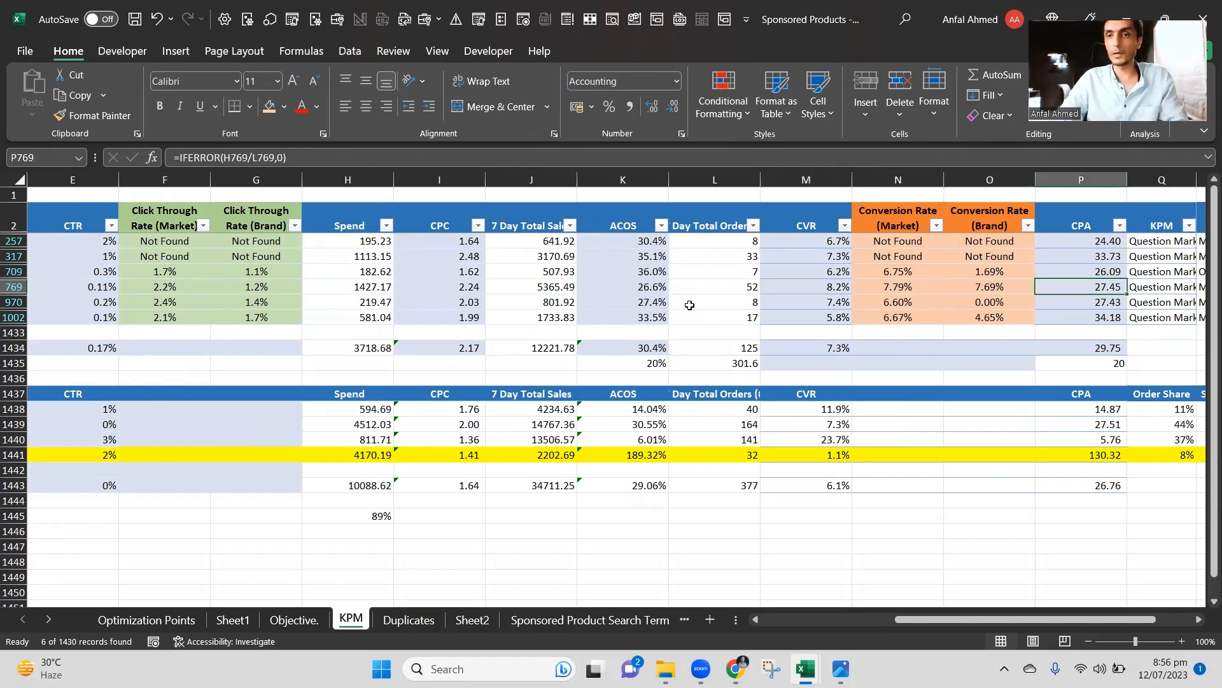
Insert a blank column before the CPA column and go to its header cell.
{"action": "key", "text": "Left"}
{"action": "key", "text": "Right"}
{"action": "key", "text": "ctrl+space"}
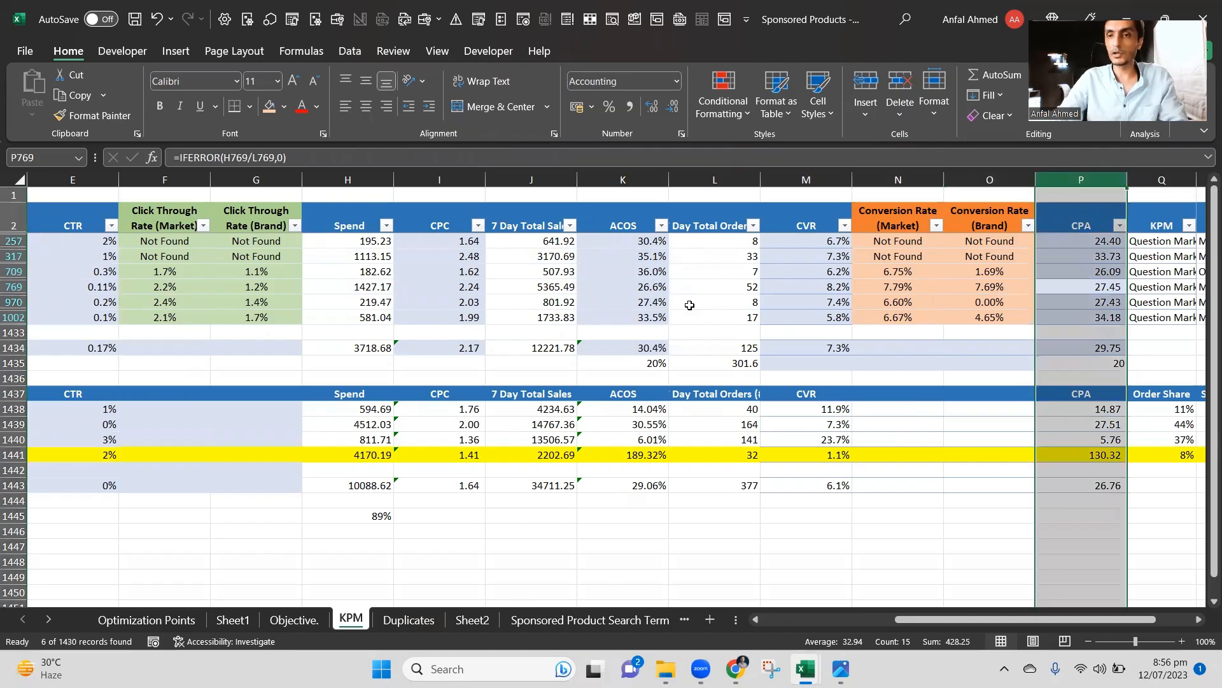
{"action": "key", "text": "ctrl+shift+plus"}
{"action": "key", "text": "Up"}
{"action": "key", "text": "Up"}
{"action": "key", "text": "Up"}
{"action": "key", "text": "Up"}
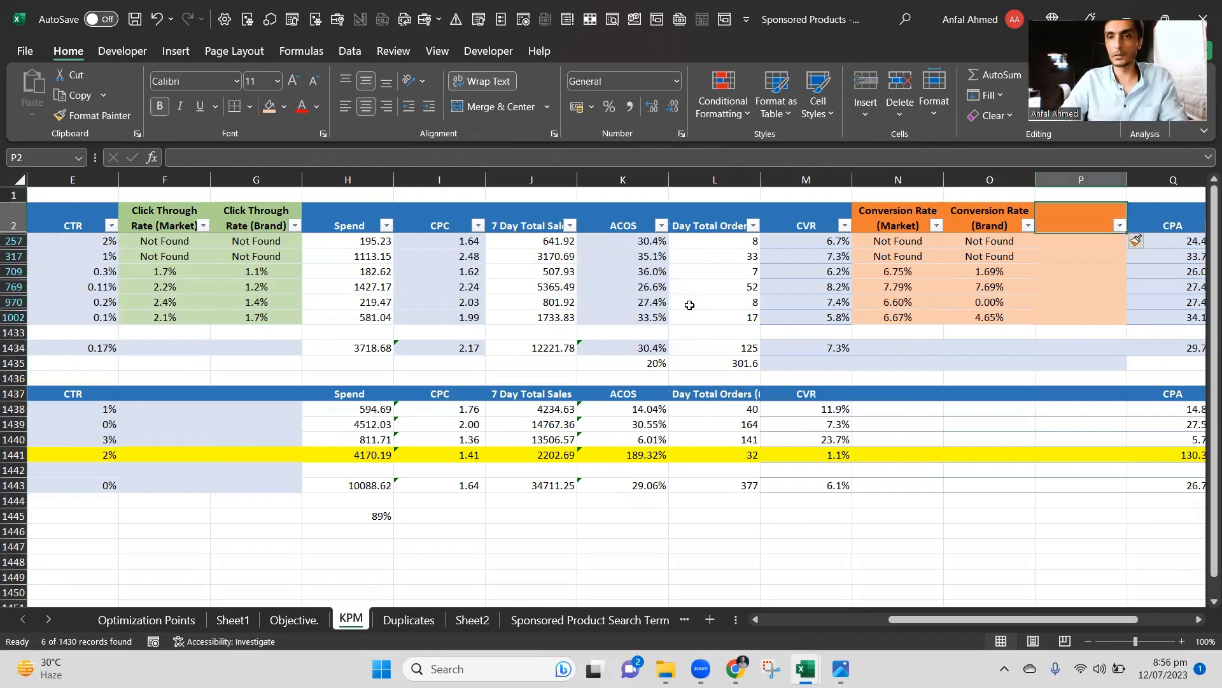
Switch to the SQP - Photo Box workbook and select the Purchases: Brand Share % column header.
{"action": "key", "text": "alt+Tab"}
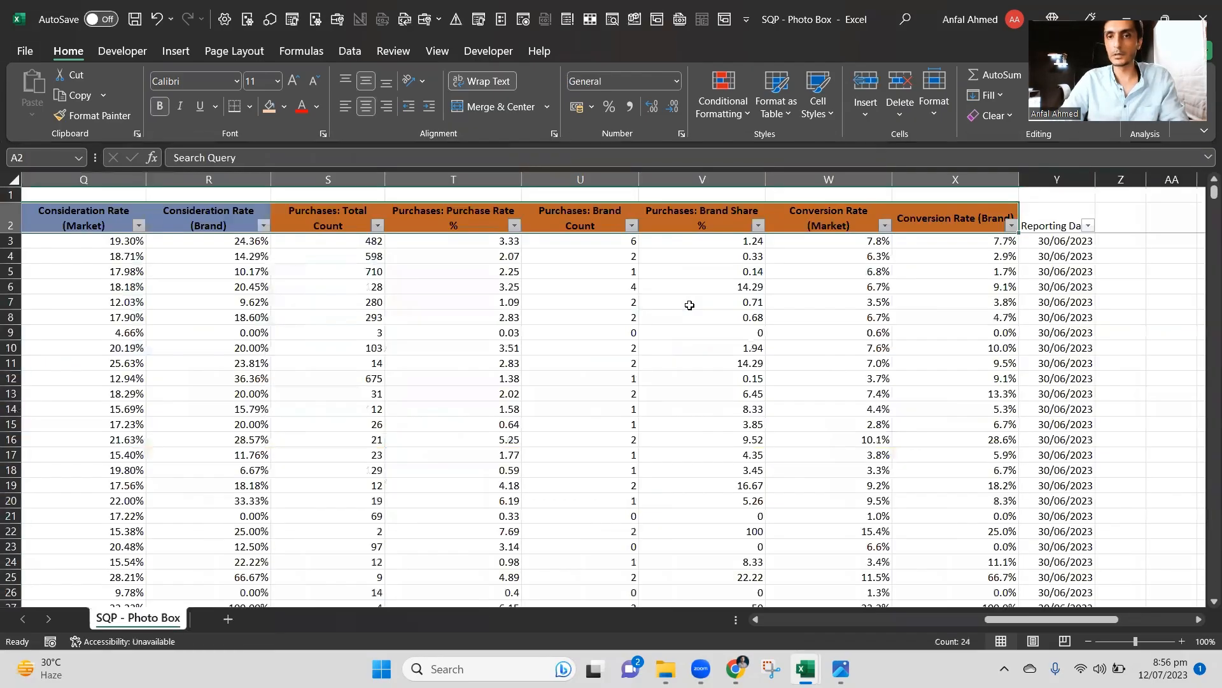
{"action": "key", "text": "Right"}
{"action": "key", "text": "ctrl+Right"}
{"action": "key", "text": "Left"}
{"action": "key", "text": "Left"}
{"action": "key", "text": "Left"}
{"action": "key", "text": "Left"}
{"action": "key", "text": "Left"}
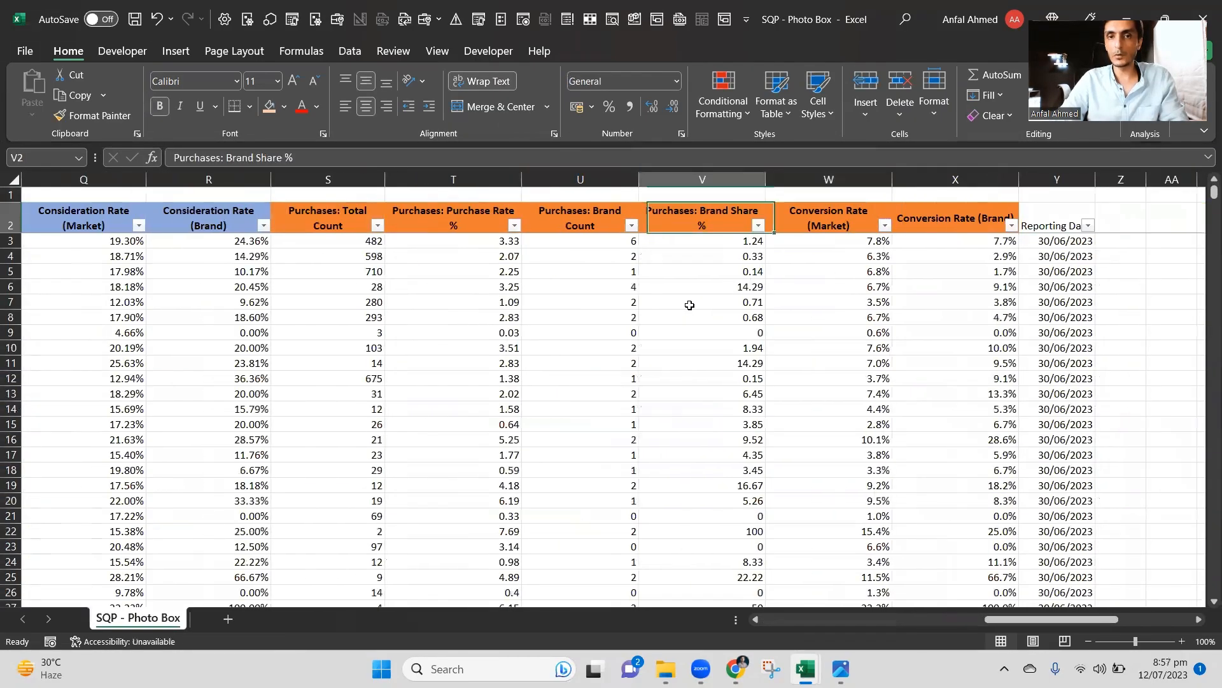
{"action": "key", "text": "Right"}
{"action": "key", "text": "Right"}
{"action": "key", "text": "Down"}
{"action": "key", "text": "Down"}
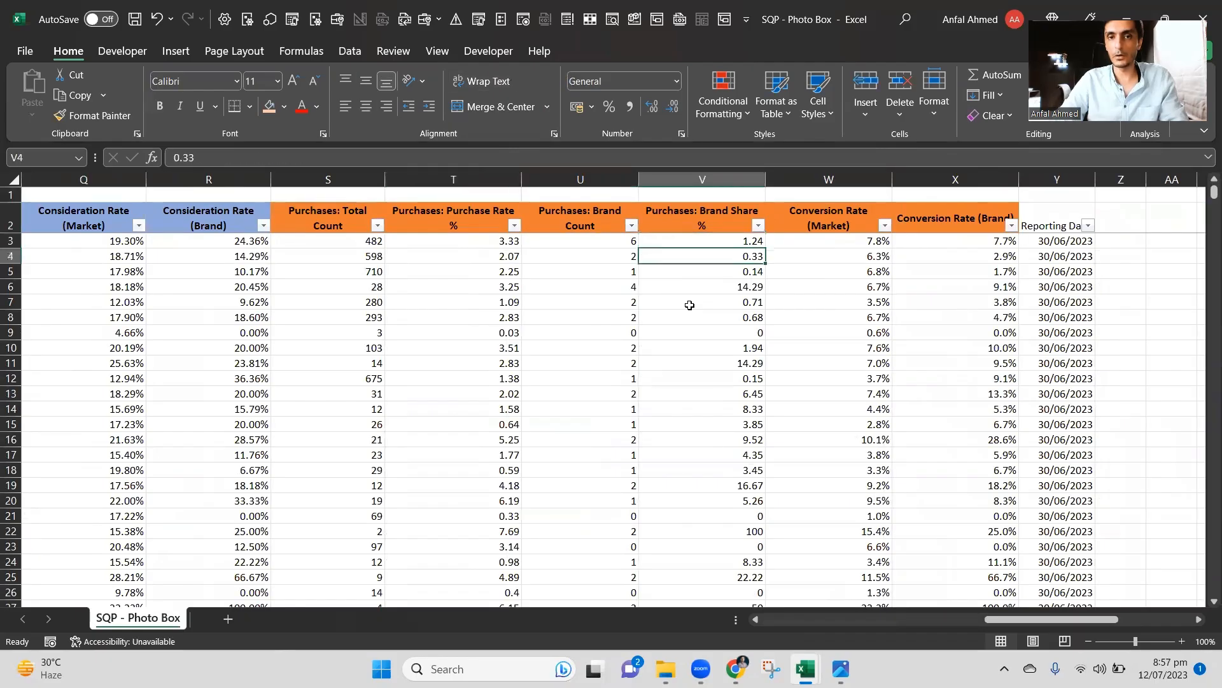
{"action": "key", "text": "Up"}
{"action": "key", "text": "Up"}
Copy the Purchases: Brand Share % header as a value into the new column's header cell P2 on the KPM sheet.
{"action": "key", "text": "ctrl+Tab"}
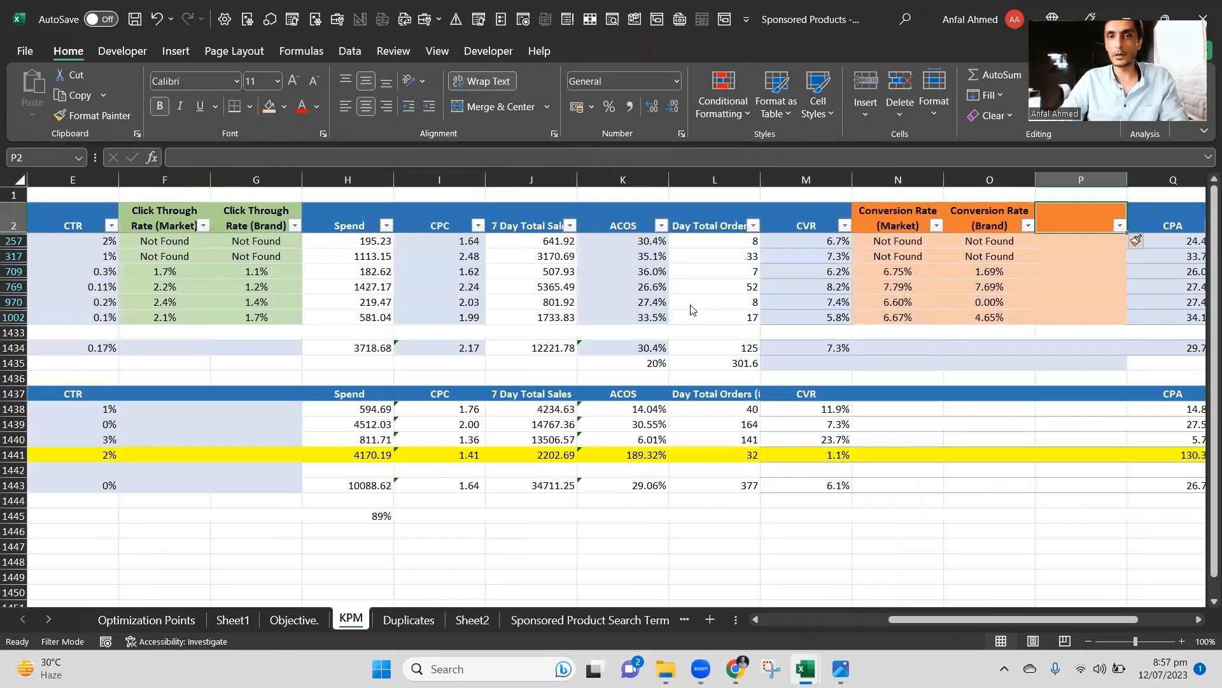
{"action": "key", "text": "ctrl+Tab"}
{"action": "key", "text": "ctrl+c"}
{"action": "key", "text": "ctrl+Tab"}
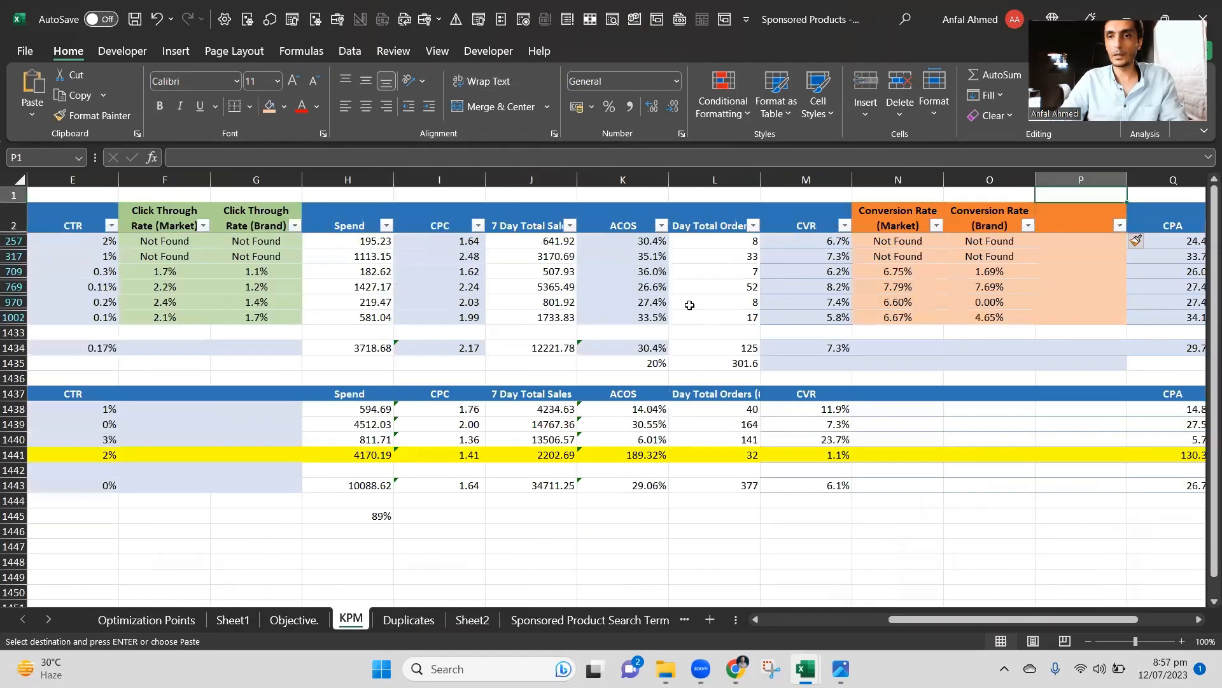
{"action": "key", "text": "ctrl+alt+v"}
{"action": "key", "text": "v"}
{"action": "key", "text": "Return"}
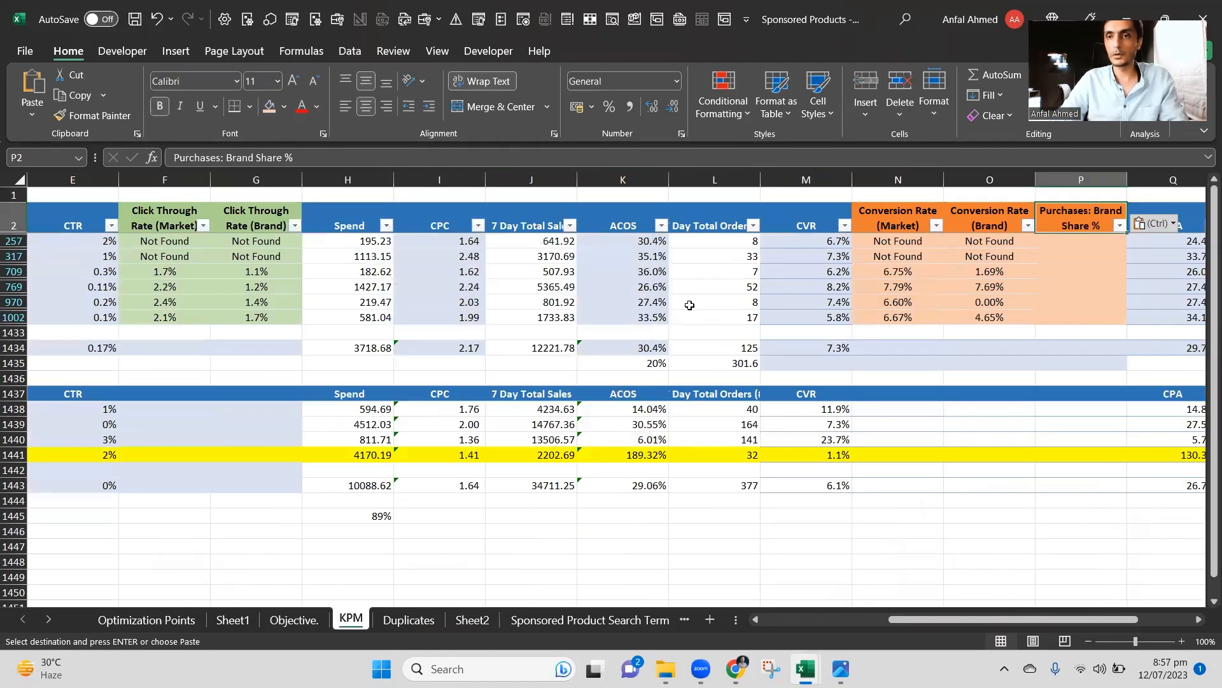
Copy the Conversion Rate (Brand) lookup formula from O257 into P257, the first data row of the Purchases: Brand Share % column.
{"action": "key", "text": "Down"}
{"action": "key", "text": "Down"}
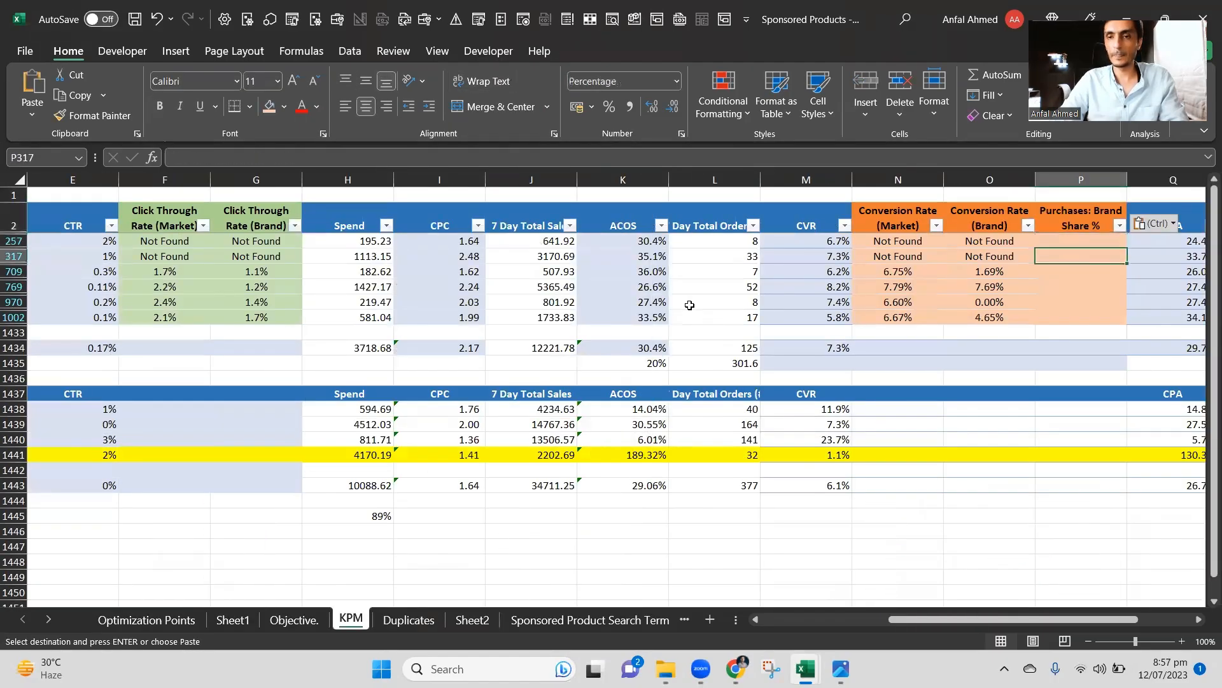
{"action": "key", "text": "Left"}
{"action": "key", "text": "Up"}
{"action": "key", "text": "ctrl+c"}
{"action": "key", "text": "Right"}
{"action": "key", "text": "Return"}
{"action": "key", "text": "F2"}
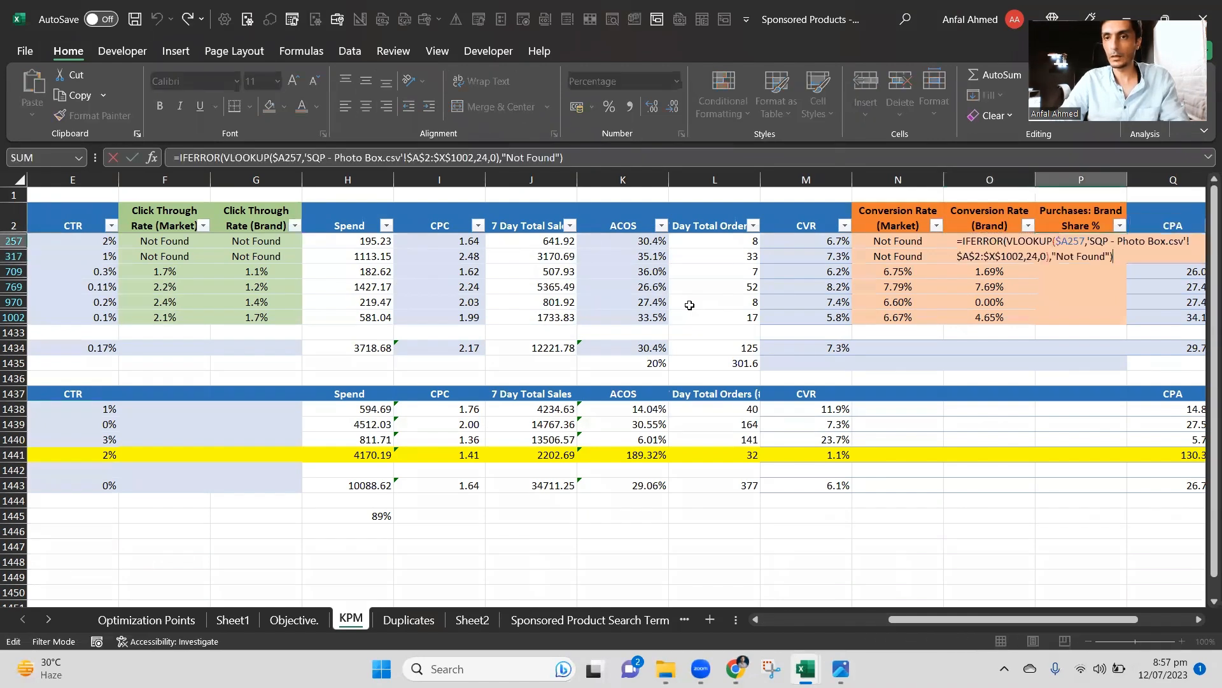
{"action": "key", "text": "Escape"}
Check the column layout in the SQP - Photo Box workbook and set the VLOOKUP column index in P257 on KPM to 22.
{"action": "key", "text": "alt+Tab"}
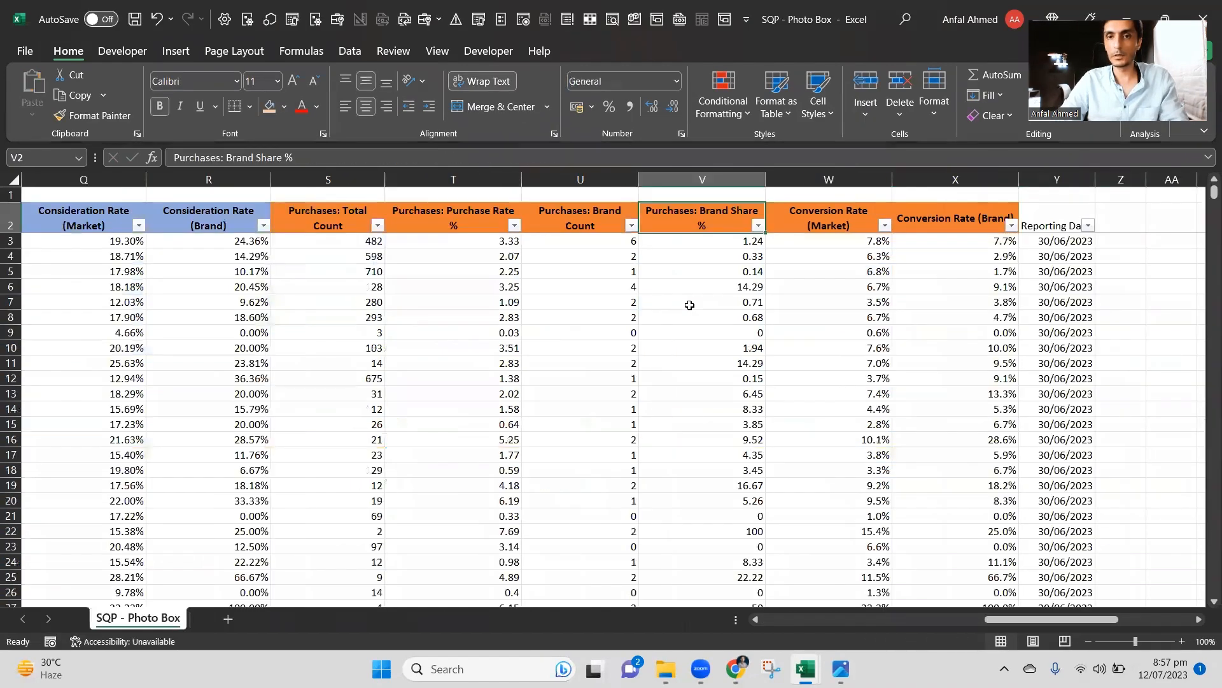
{"action": "scroll", "coordinate": [690, 305], "scroll_direction": "left", "scroll_amount": 8}
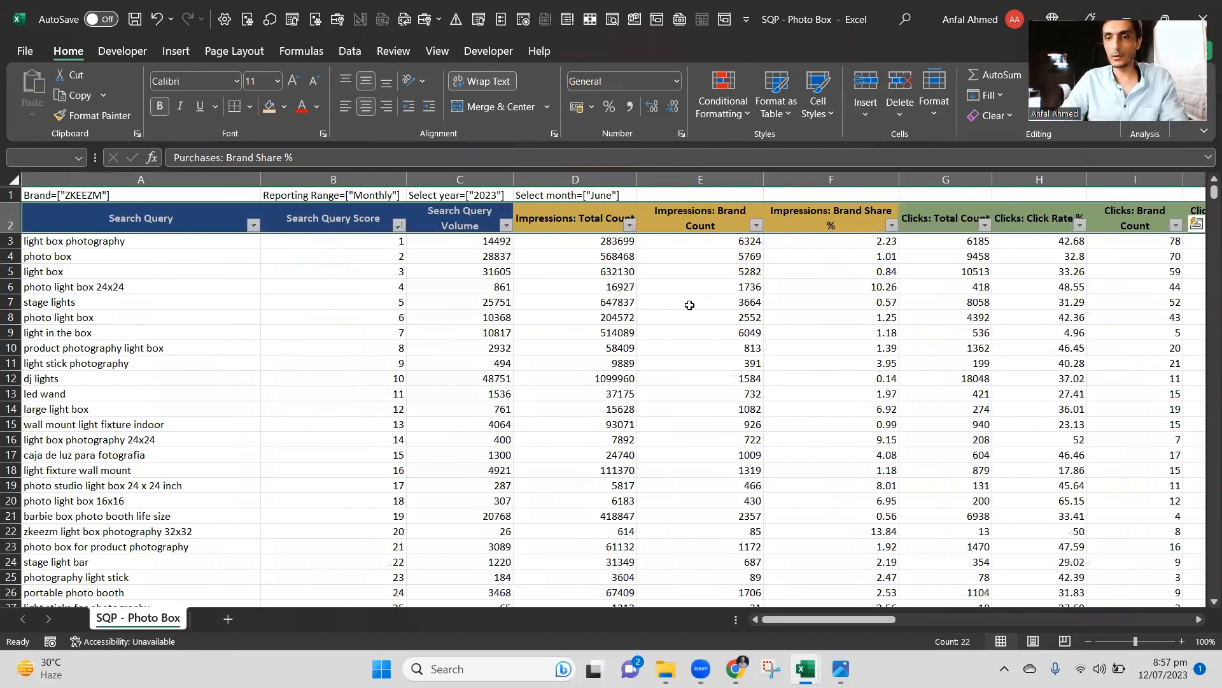
{"action": "key", "text": "alt+Tab"}
{"action": "key", "text": "Up"}
{"action": "key", "text": "F2"}
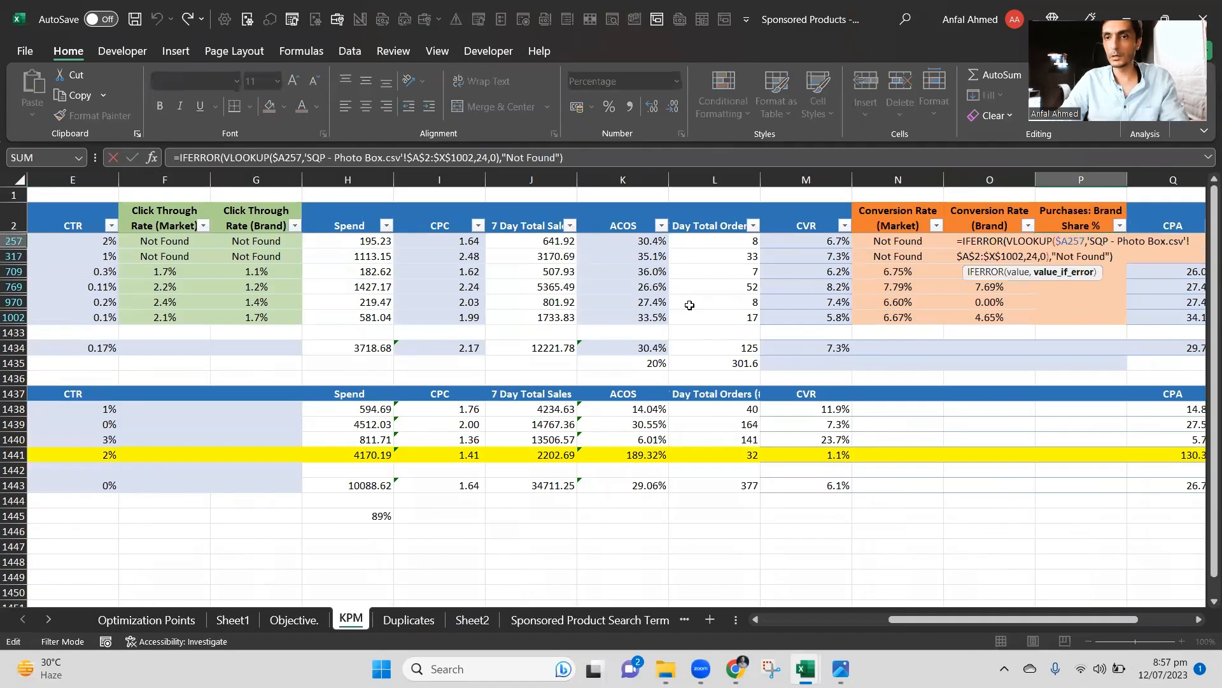
{"action": "key", "text": "Left"}
{"action": "key", "text": "Left"}
{"action": "key", "text": "Left"}
{"action": "key", "text": "Left"}
{"action": "key", "text": "Left"}
{"action": "key", "text": "Left"}
{"action": "key", "text": "Left"}
{"action": "key", "text": "Left"}
{"action": "key", "text": "Left"}
{"action": "key", "text": "Left"}
{"action": "key", "text": "Left"}
{"action": "key", "text": "Left"}
{"action": "key", "text": "Left"}
{"action": "key", "text": "Left"}
{"action": "key", "text": "Left"}
{"action": "key", "text": "Left"}
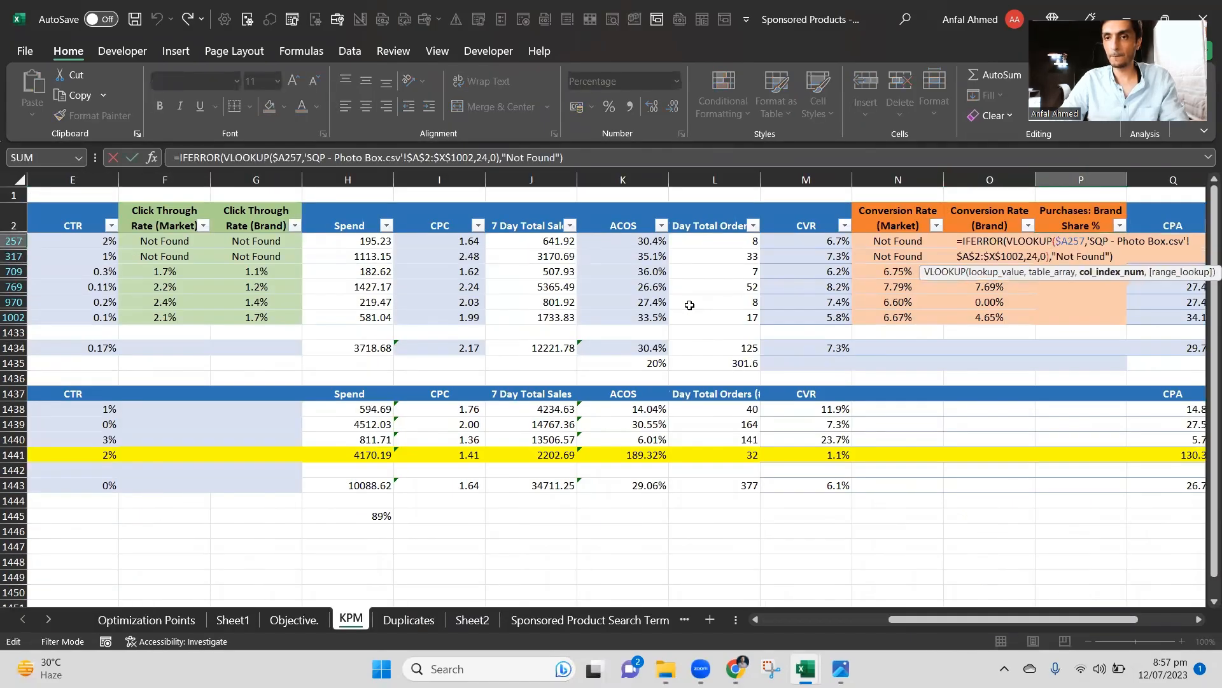
{"action": "key", "text": "BackSpace"}
{"action": "type", "text": "2"}
{"action": "key", "text": "Return"}
{"action": "key", "text": "Up"}
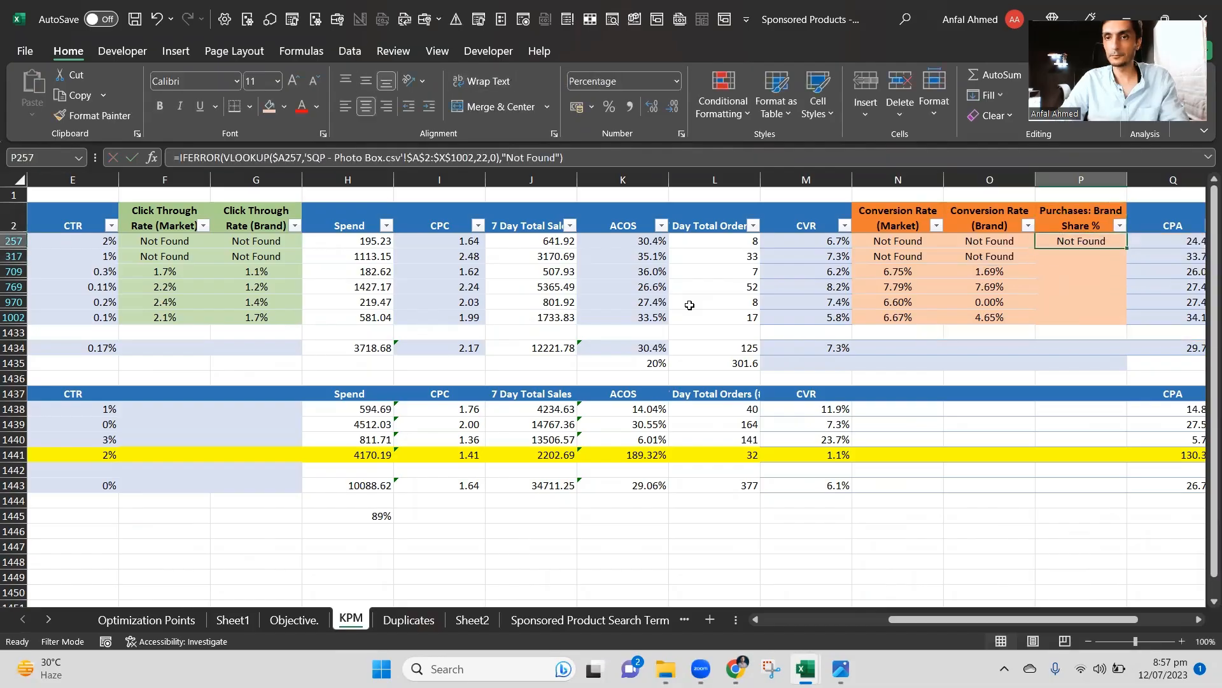
Fill the P257 lookup formula down the Purchases: Brand Share % column to P1002.
{"action": "key", "text": "ctrl+c"}
{"action": "key", "text": "Left"}
{"action": "key", "text": "ctrl+Down"}
{"action": "key", "text": "Right"}
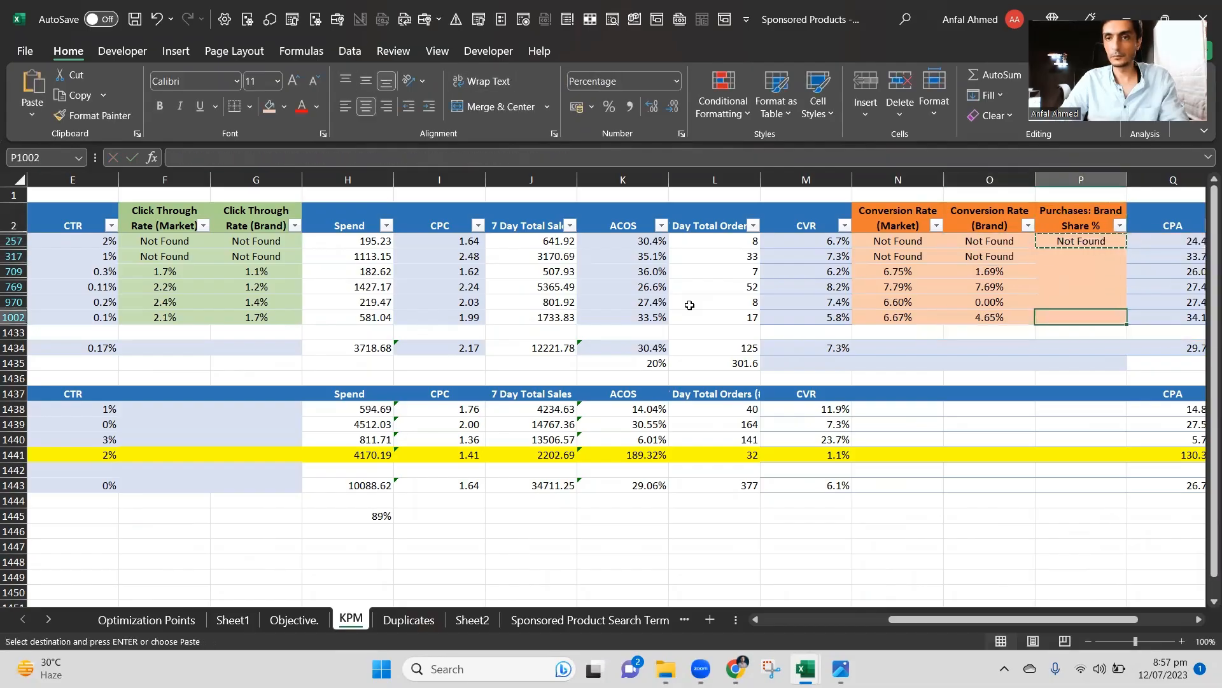
{"action": "key", "text": "ctrl+shift+Up"}
{"action": "key", "text": "Return"}
{"action": "key", "text": "Down"}
{"action": "key", "text": "Down"}
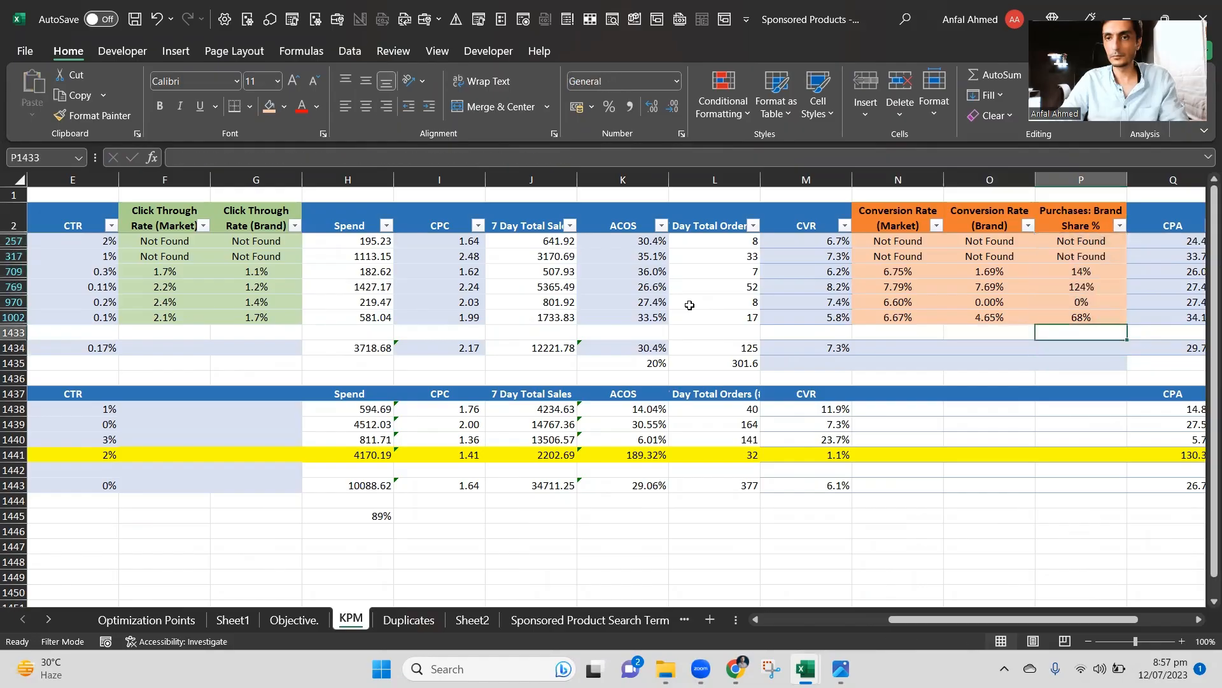
Divide the whole IFERROR lookup formula in P709 by 100.
{"action": "key", "text": "Up"}
{"action": "key", "text": "Up"}
{"action": "key", "text": "Up"}
{"action": "key", "text": "Up"}
{"action": "key", "text": "Up"}
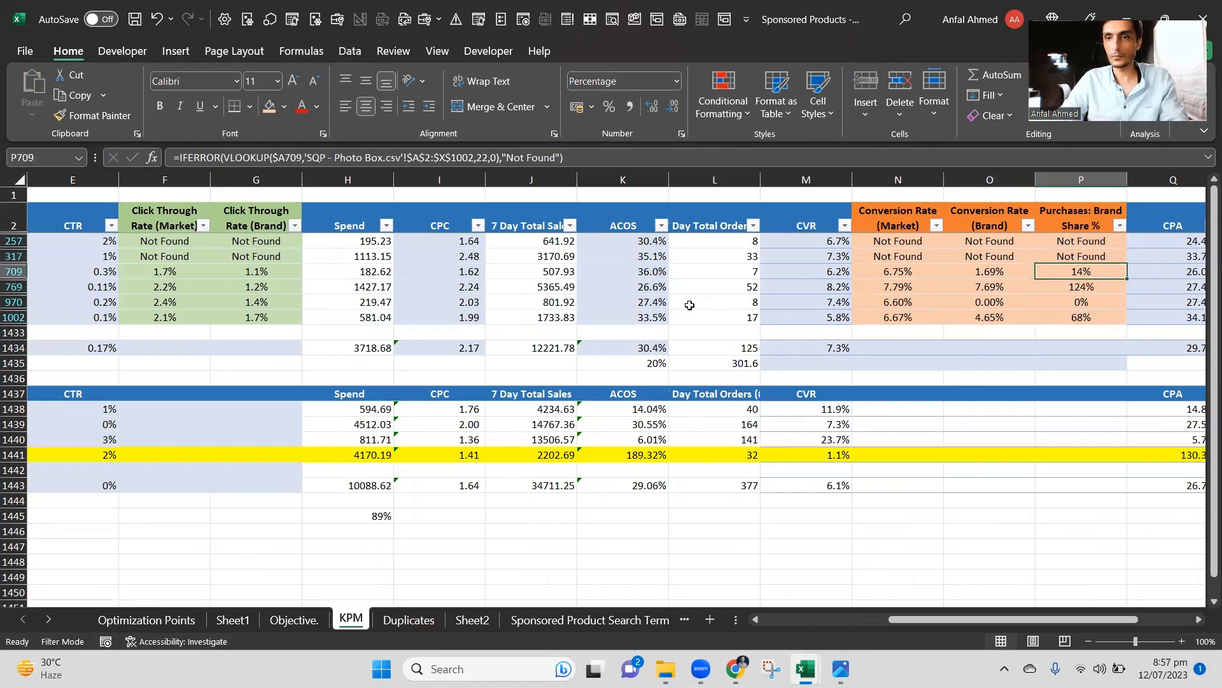
{"action": "key", "text": "F2"}
{"action": "type", "text": "/100"}
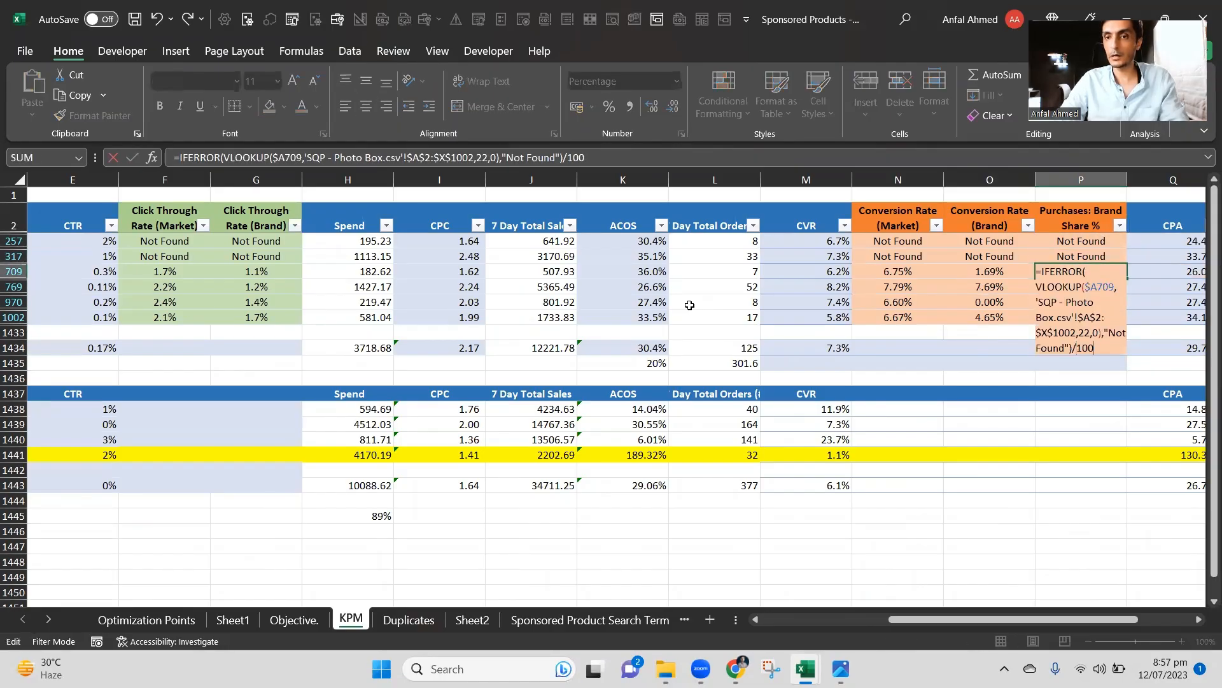
{"action": "key", "text": "Return"}
{"action": "key", "text": "Up"}
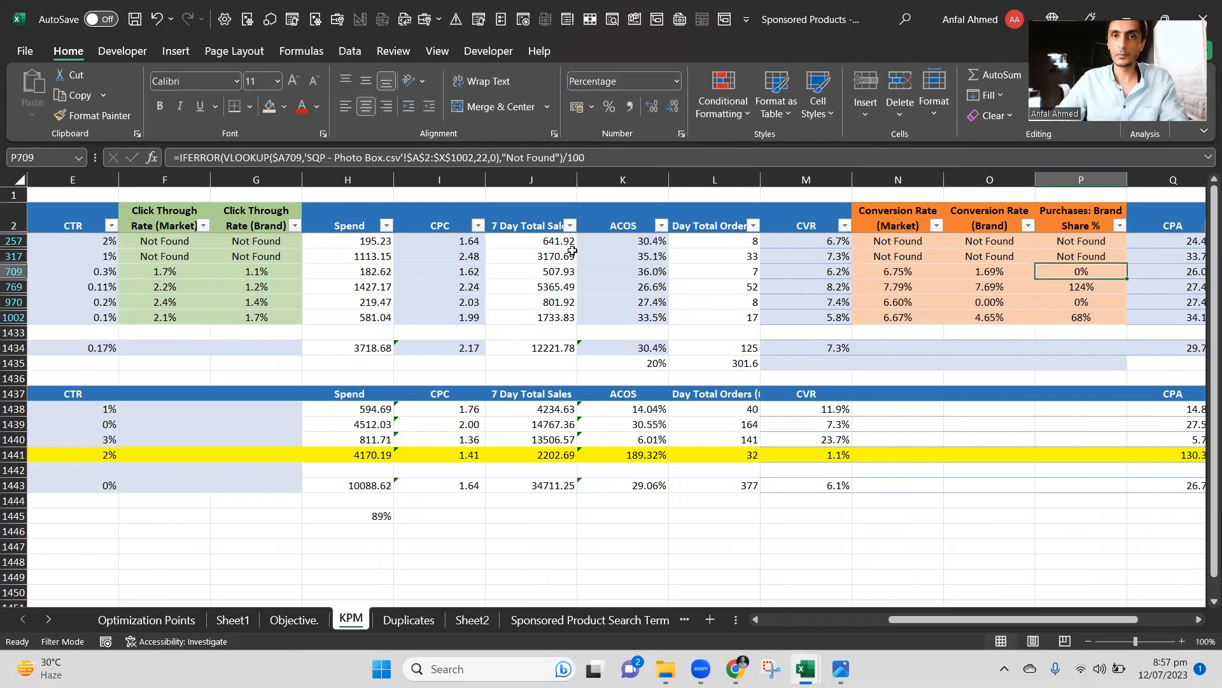
Switch to the SQP - Photo Box workbook and examine the Purchases: Brand Share % values of its first rows.
{"action": "key", "text": "alt+Tab"}
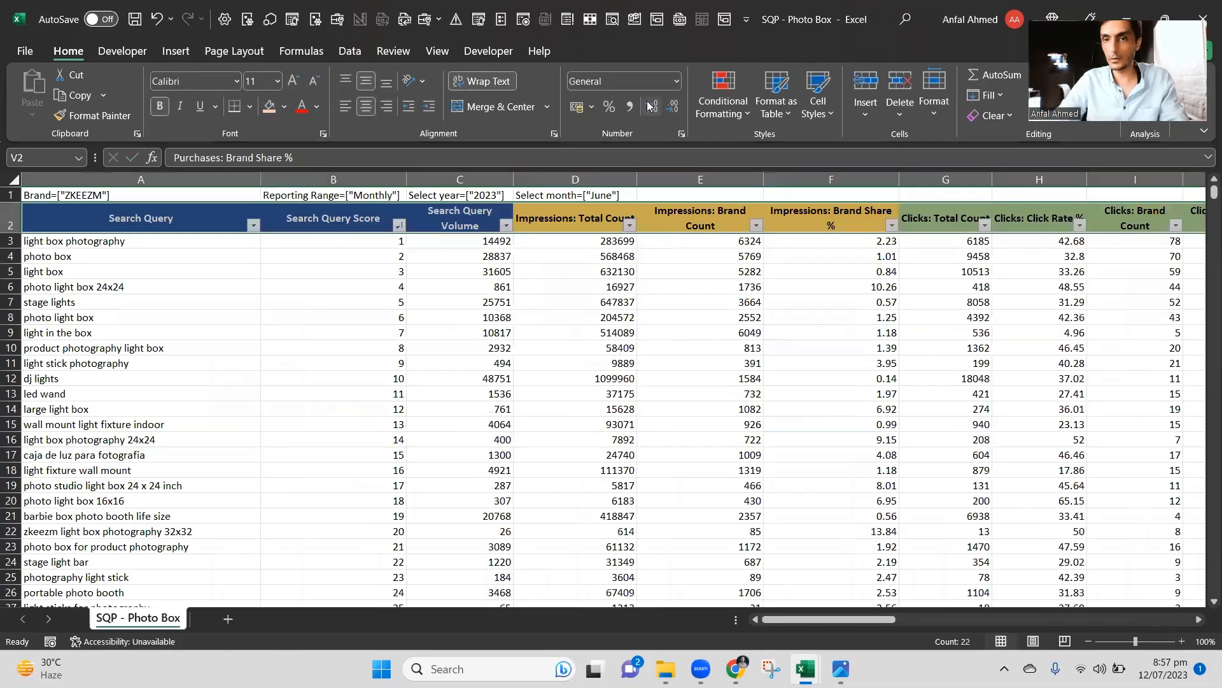
{"action": "key", "text": "Right"}
{"action": "key", "text": "Right"}
{"action": "key", "text": "Right"}
{"action": "key", "text": "Left"}
{"action": "key", "text": "Left"}
{"action": "key", "text": "Left"}
{"action": "key", "text": "Left"}
{"action": "key", "text": "Down"}
{"action": "key", "text": "Down"}
{"action": "key", "text": "Right"}
{"action": "key", "text": "Right"}
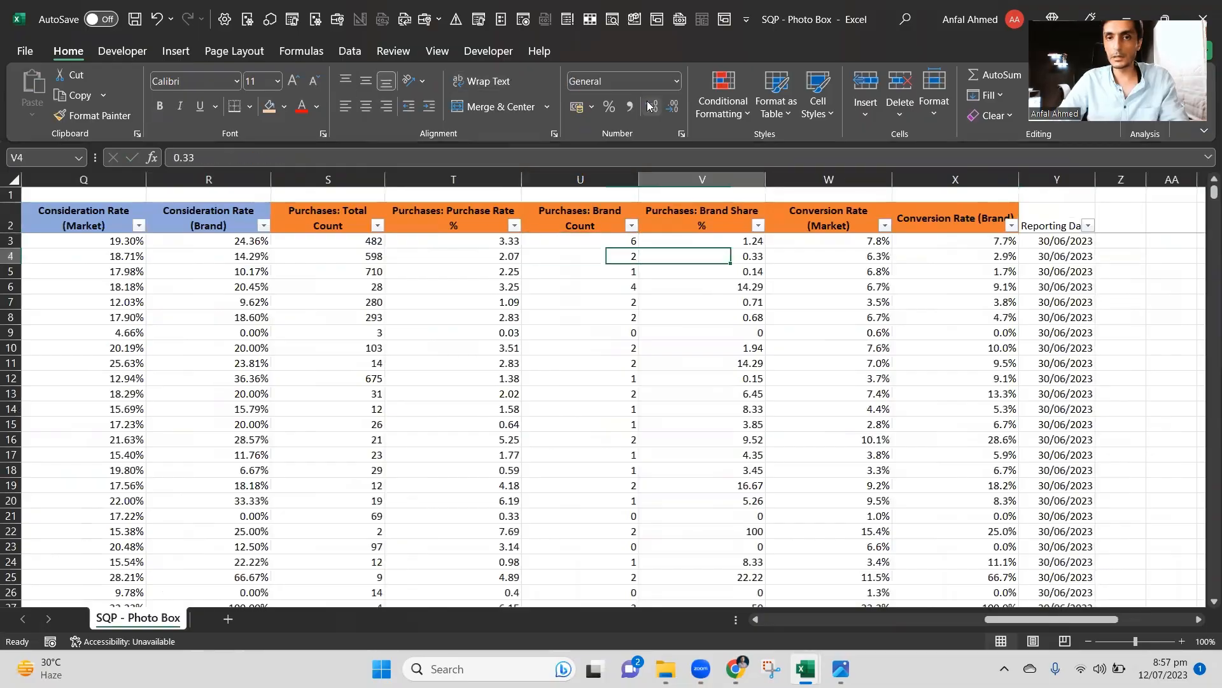
{"action": "key", "text": "Up"}
{"action": "key", "text": "Left"}
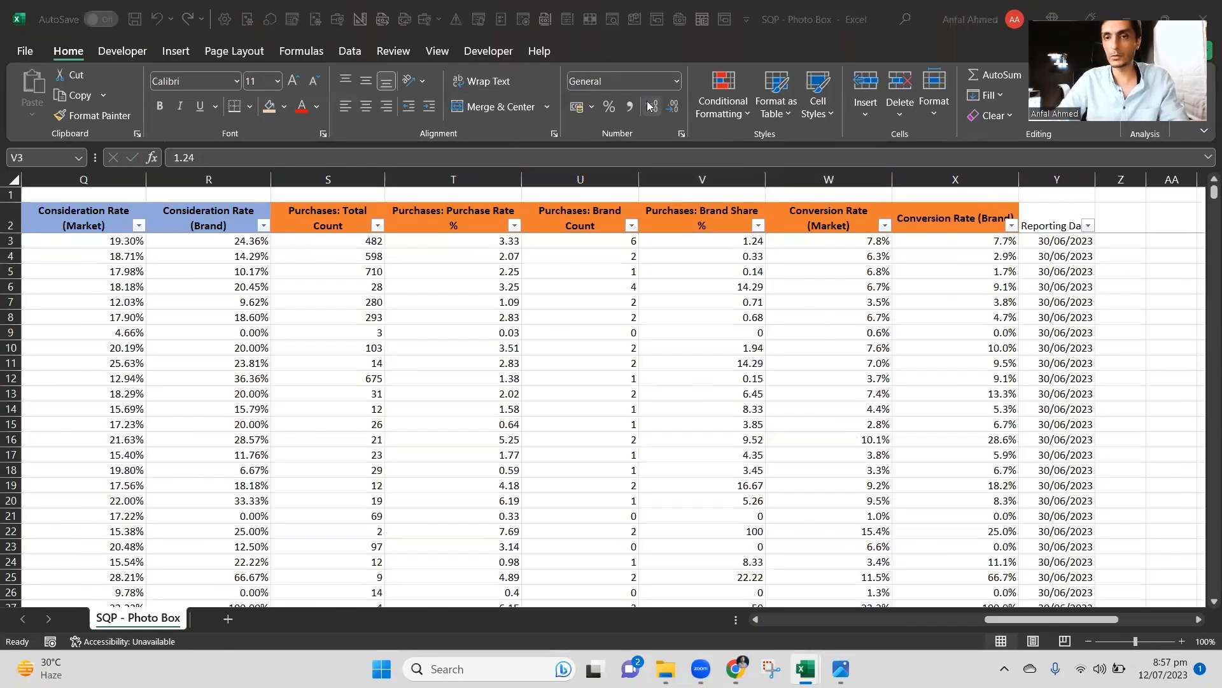
Return to the KPM sheet and try appending /100 to the IFERROR lookup formulas throughout the Purchases: Brand Share % column.
{"action": "key", "text": "alt+Tab"}
{"action": "key", "text": "F2"}
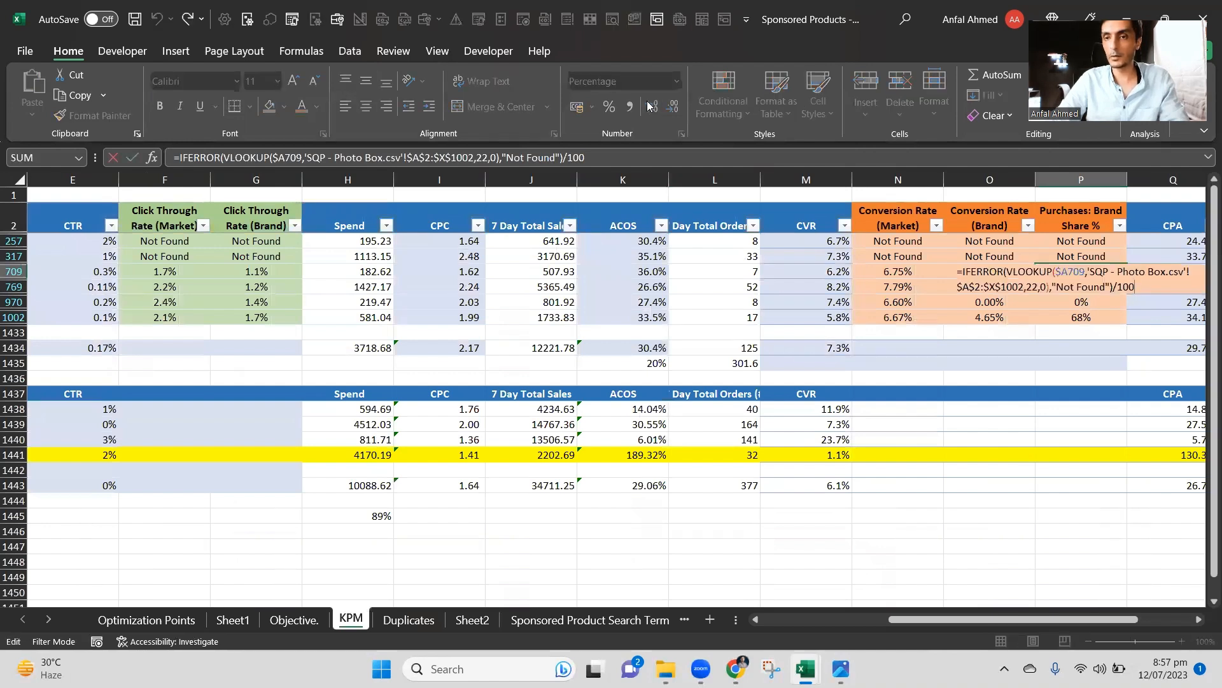
{"action": "key", "text": "Escape"}
{"action": "key", "text": "Up"}
{"action": "key", "text": "Down"}
{"action": "key", "text": "Up"}
{"action": "key", "text": "Up"}
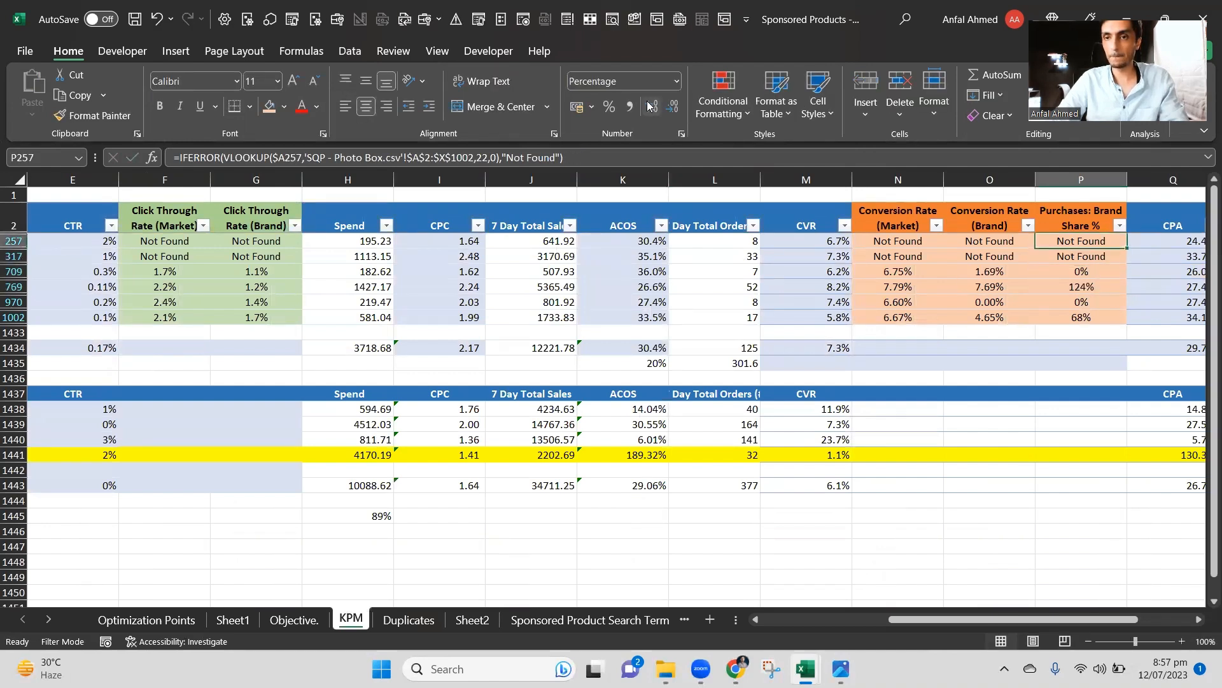
{"action": "key", "text": "Down"}
{"action": "key", "text": "Down"}
{"action": "key", "text": "ctrl+c"}
{"action": "key", "text": "Up"}
{"action": "key", "text": "Up"}
{"action": "key", "text": "F2"}
{"action": "type", "text": "/100"}
{"action": "key", "text": "Return"}
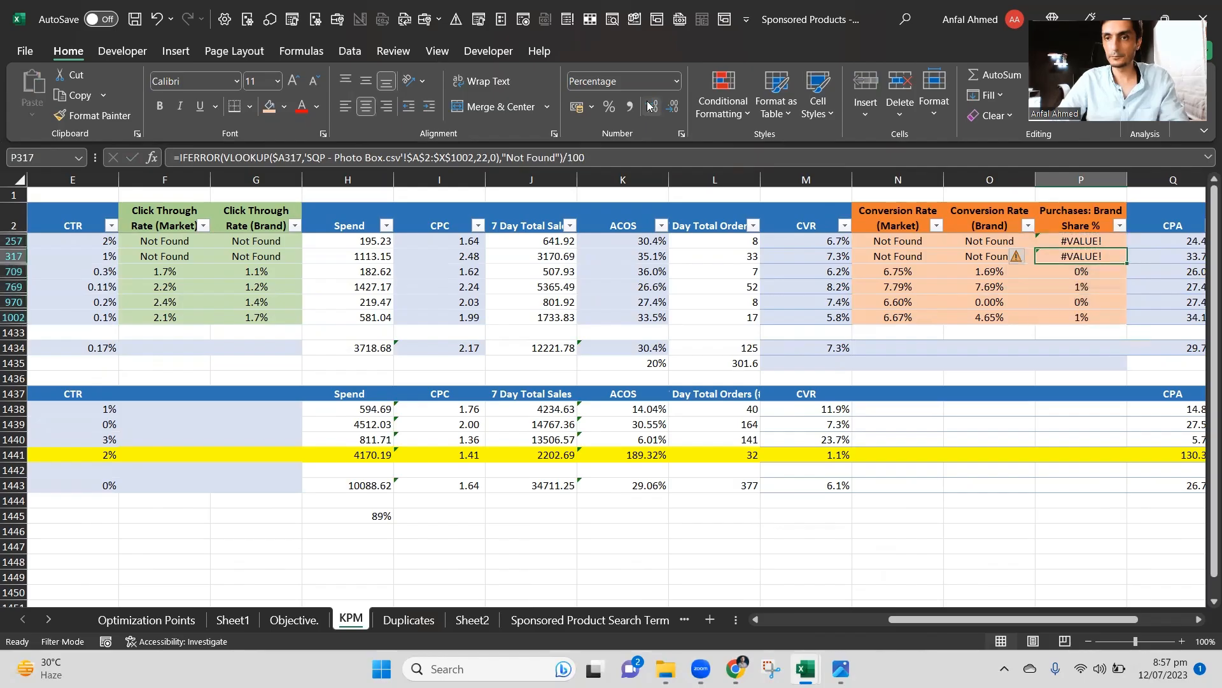
Rework the P257 formula so /100 applies directly to the VLOOKUP result inside IFERROR, ahead of the "Not Found" fallback.
{"action": "key", "text": "Up"}
{"action": "key", "text": "Up"}
{"action": "key", "text": "Down"}
{"action": "key", "text": "F2"}
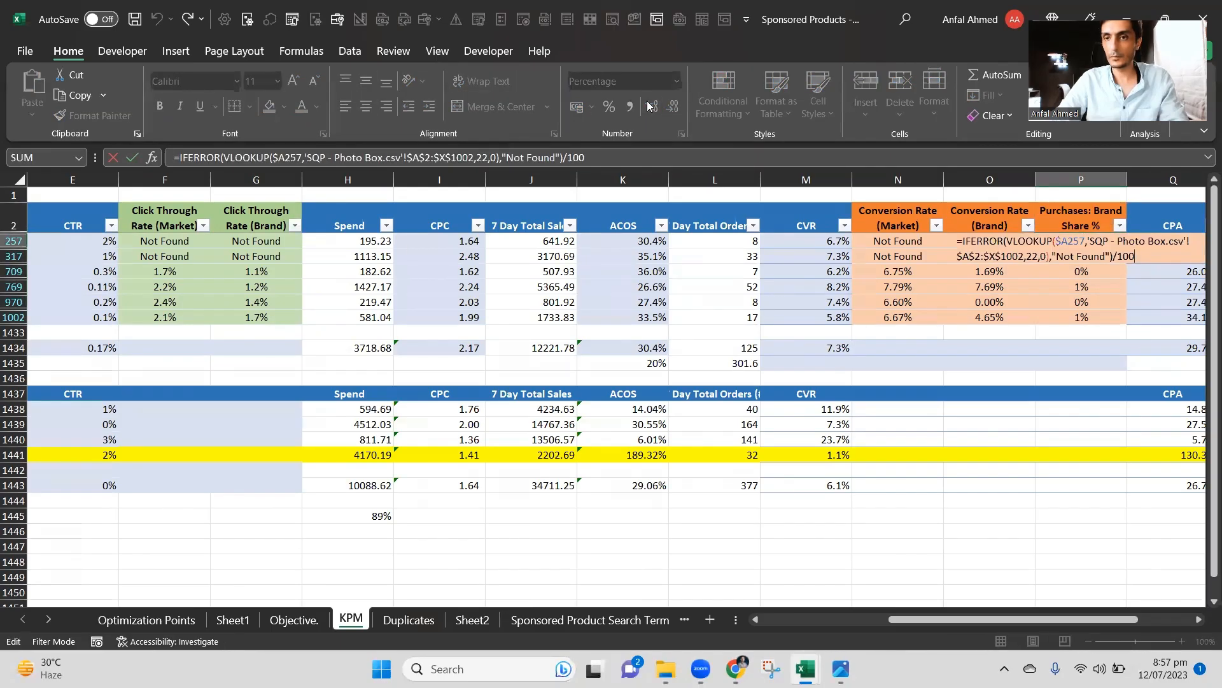
{"action": "key", "text": "shift+Left"}
{"action": "key", "text": "shift+Left"}
{"action": "key", "text": "shift+Left"}
{"action": "key", "text": "shift+Left"}
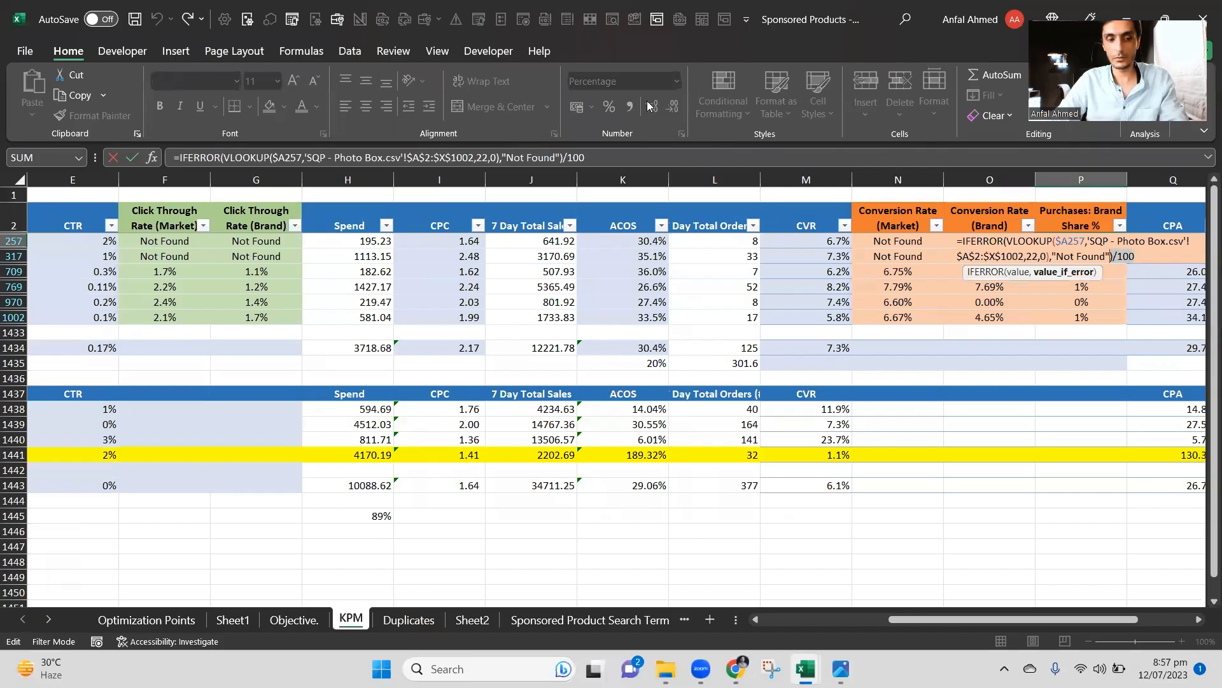
{"action": "key", "text": "BackSpace"}
{"action": "key", "text": "Left"}
{"action": "key", "text": "Left"}
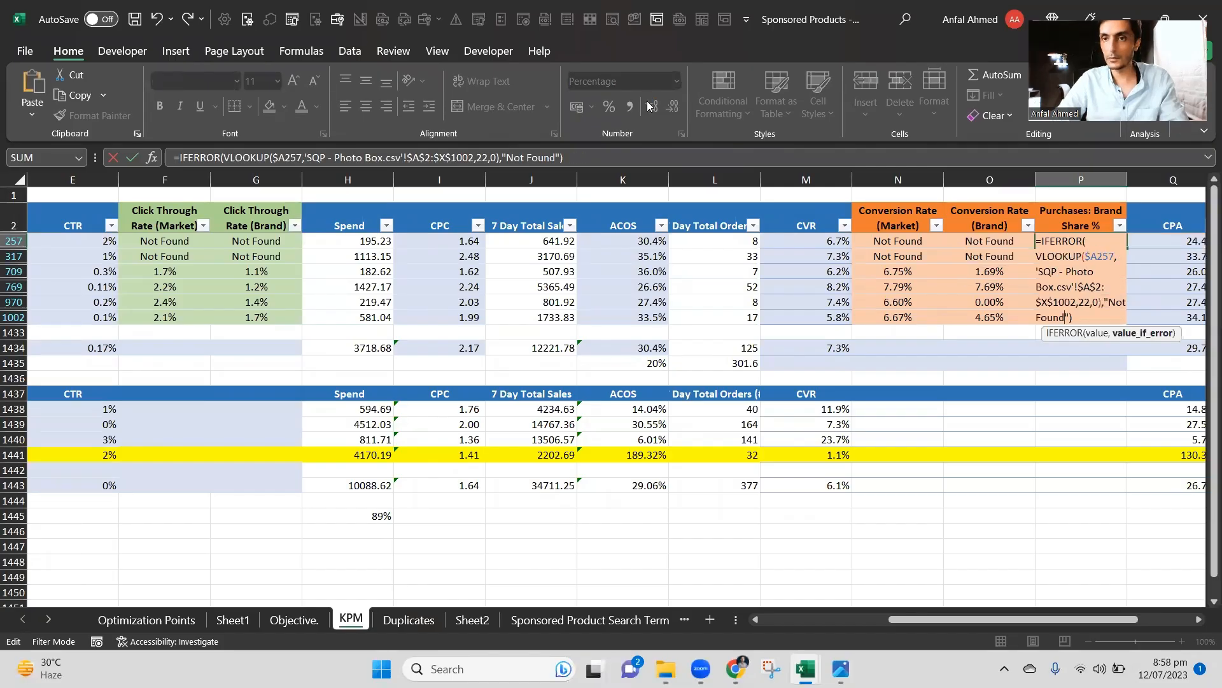
{"action": "key", "text": "Up"}
{"action": "key", "text": "Right"}
{"action": "key", "text": "Right"}
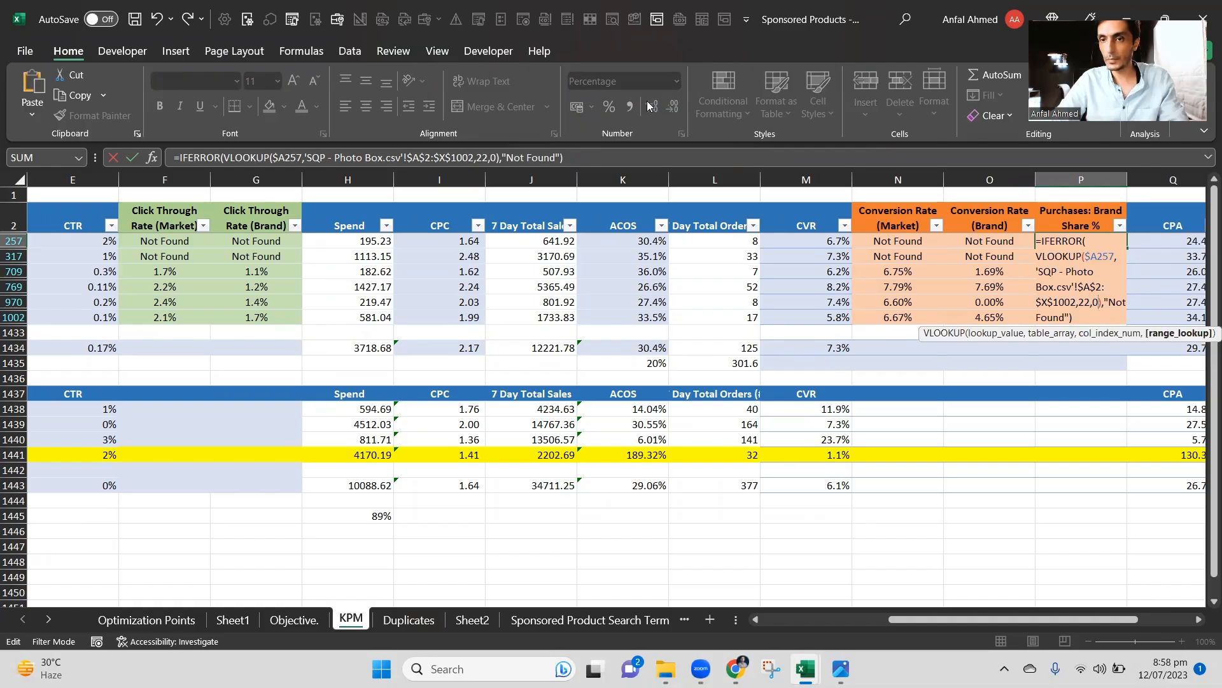
{"action": "key", "text": "Right"}
{"action": "type", "text": "/100"}
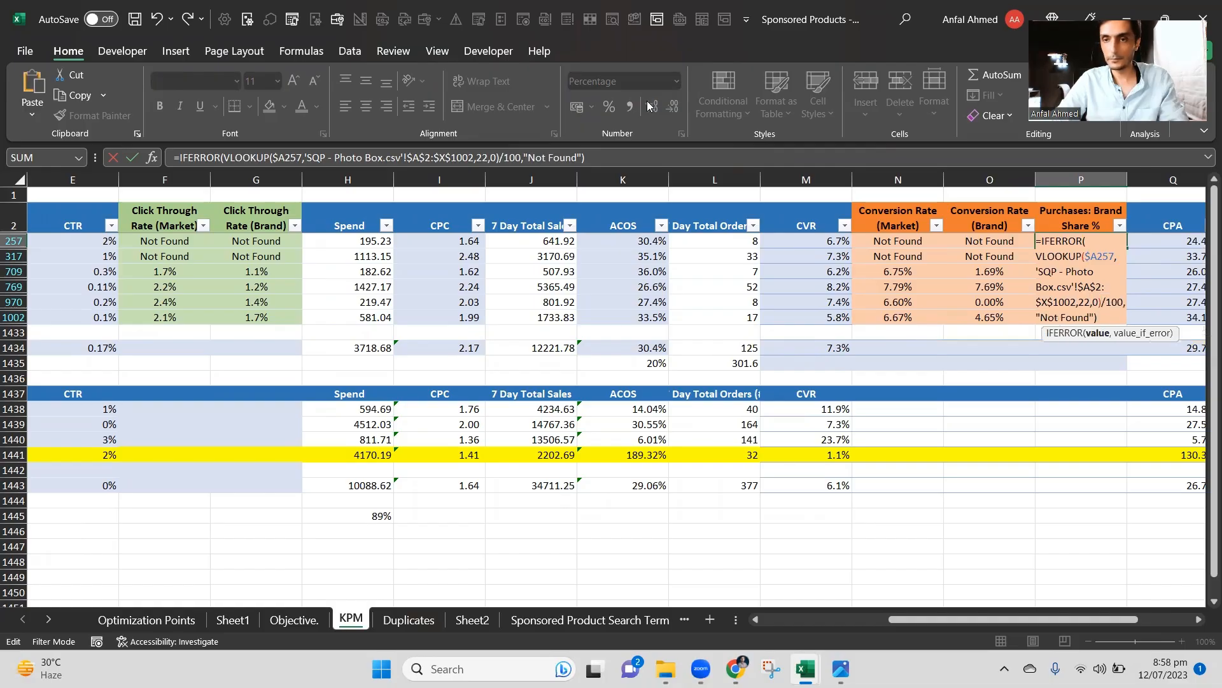
{"action": "key", "text": "Return"}
{"action": "key", "text": "Up"}
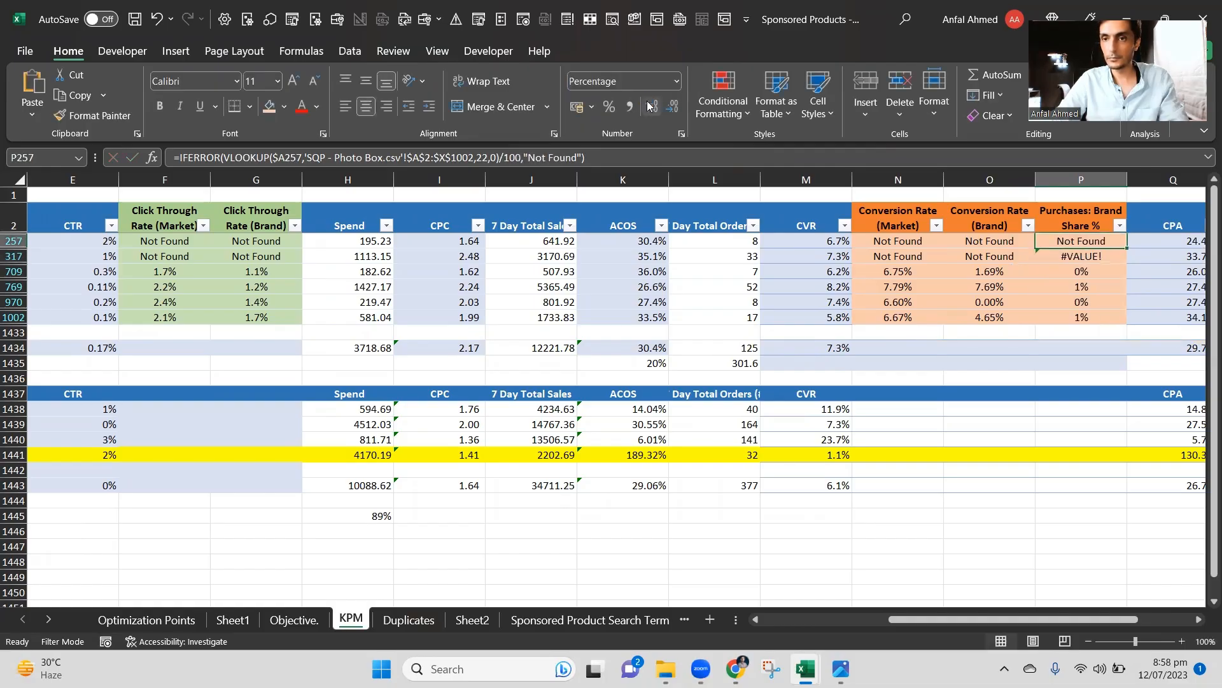
Copy the corrected P257 formula down the remaining Purchases: Brand Share % rows.
{"action": "key", "text": "ctrl+c"}
{"action": "key", "text": "Down"}
{"action": "key", "text": "Return"}
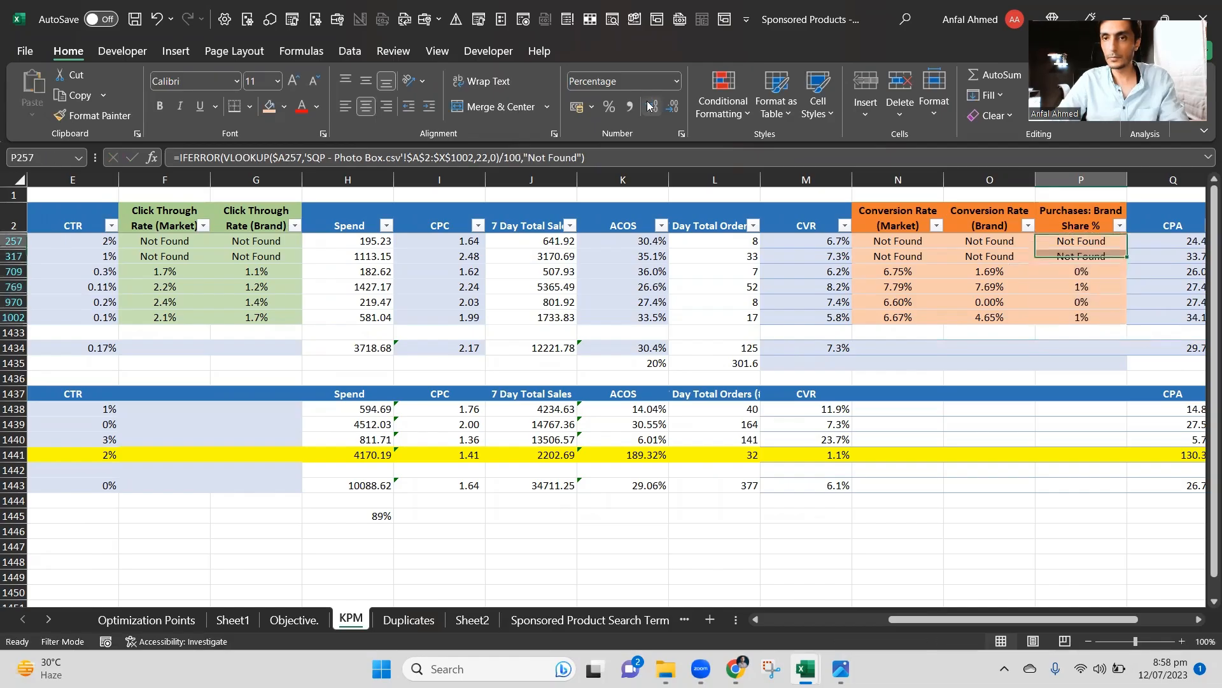
{"action": "key", "text": "Down"}
{"action": "key", "text": "Up"}
{"action": "key", "text": "Up"}
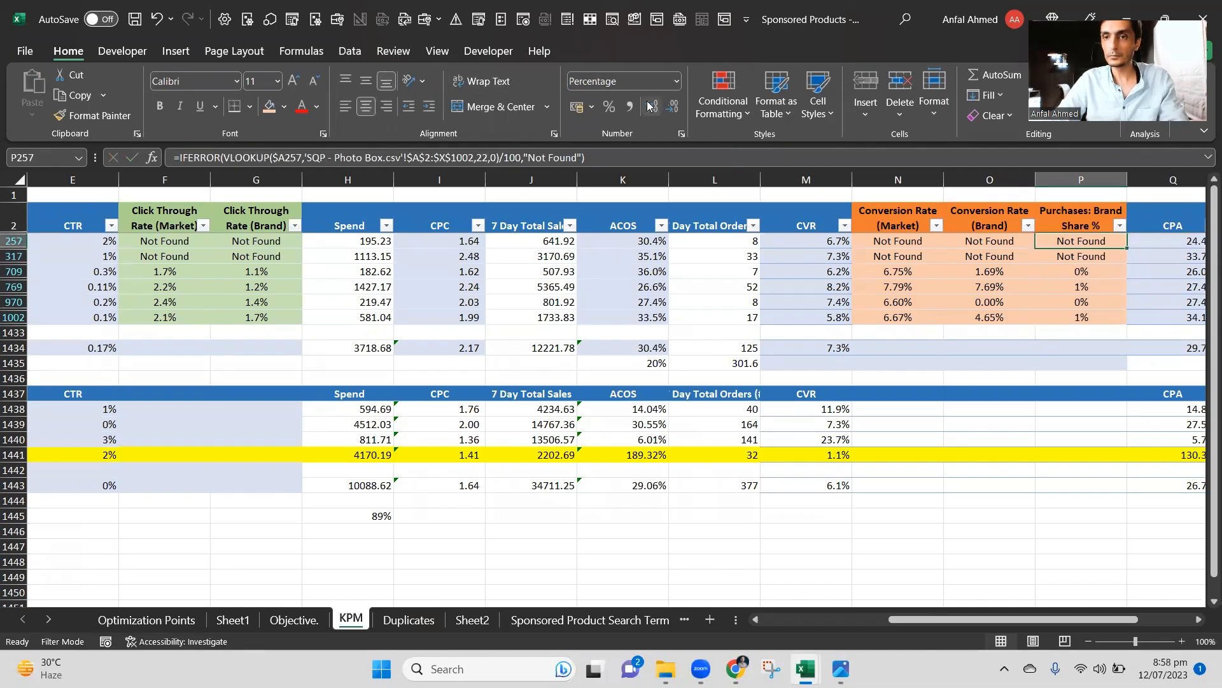
Format the Purchases: Brand Share % values in P257 through P1002 as percentages with two decimal places.
{"action": "key", "text": "ctrl+shift+Down"}
{"action": "left_click", "coordinate": [651, 105]}
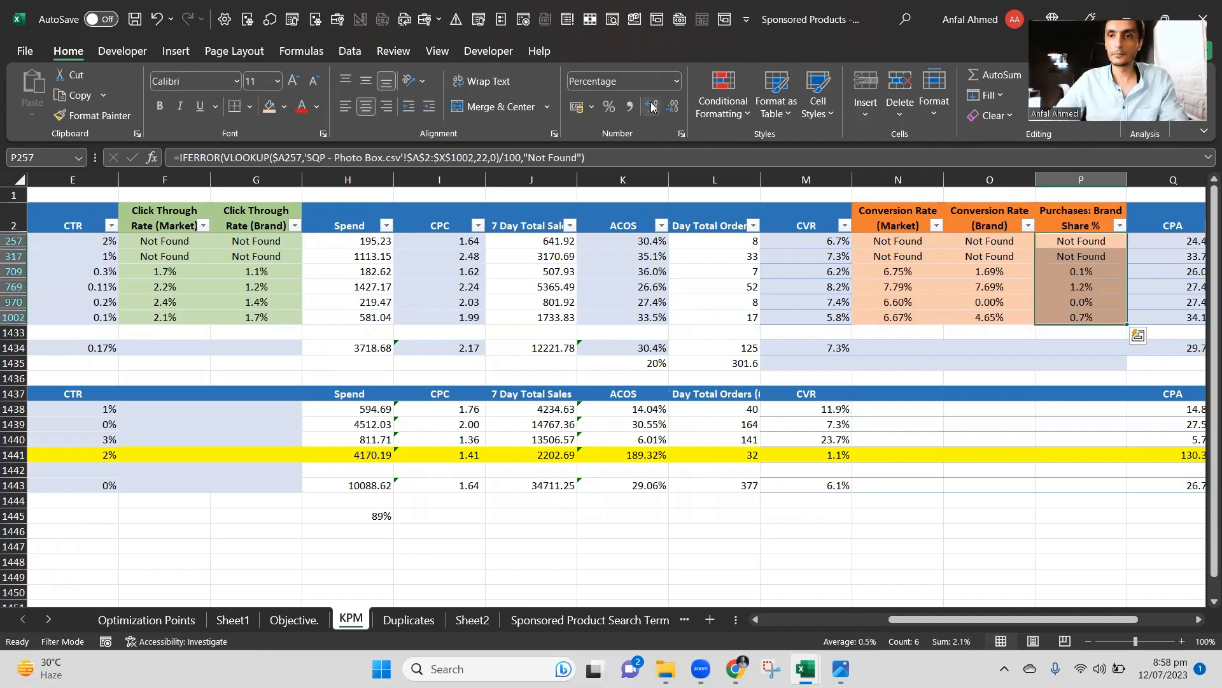
{"action": "left_click", "coordinate": [651, 105]}
Compare row 769's CVR with its market and brand conversion rates and its purchases brand share.
{"action": "left_click", "coordinate": [1003, 285]}
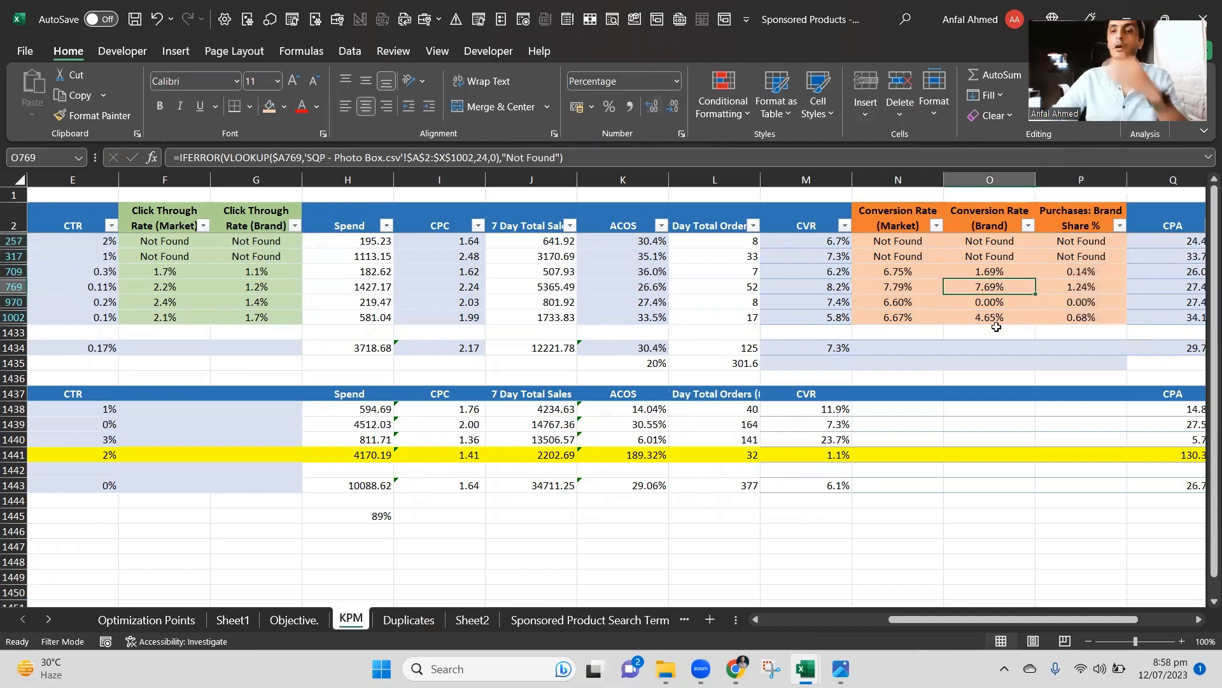
{"action": "key", "text": "Down"}
{"action": "key", "text": "Up"}
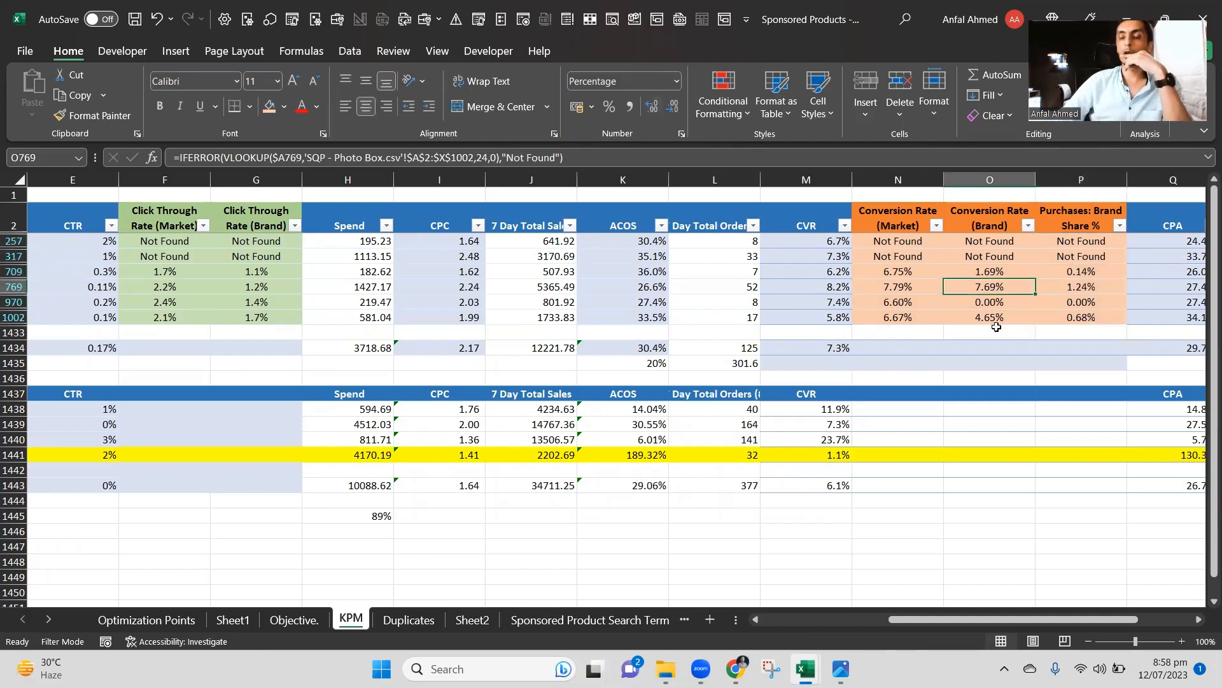
{"action": "key", "text": "Right"}
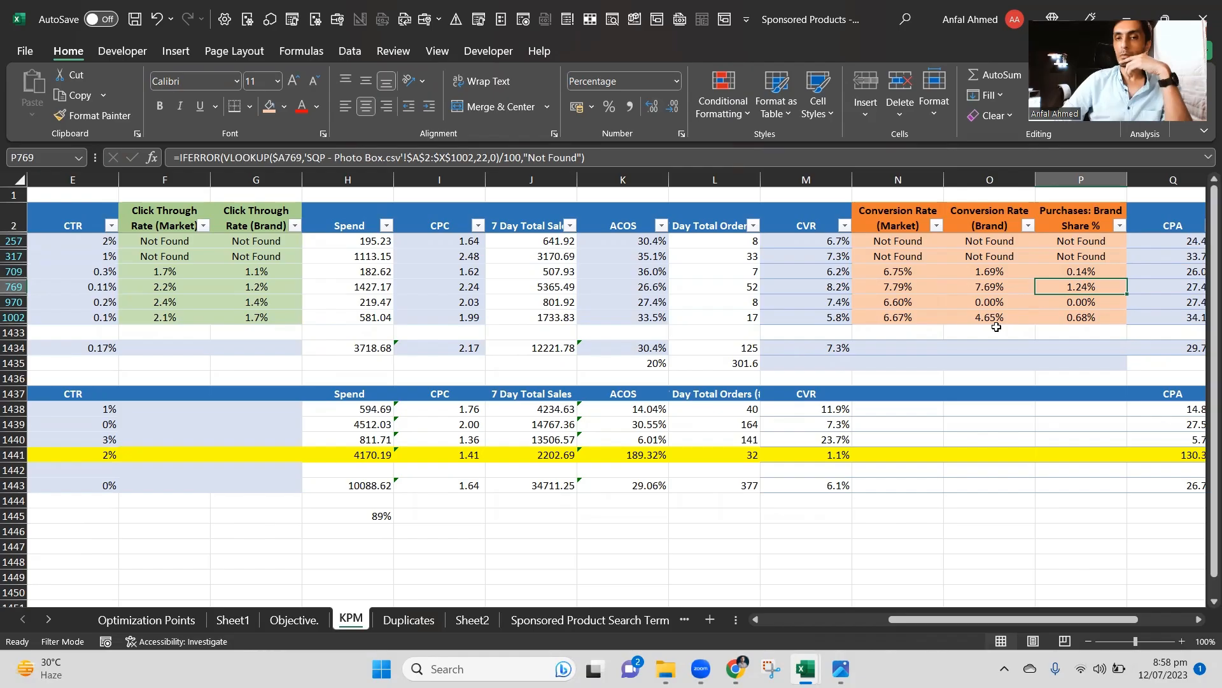
{"action": "key", "text": "Left"}
{"action": "key", "text": "Left"}
{"action": "key", "text": "Left"}
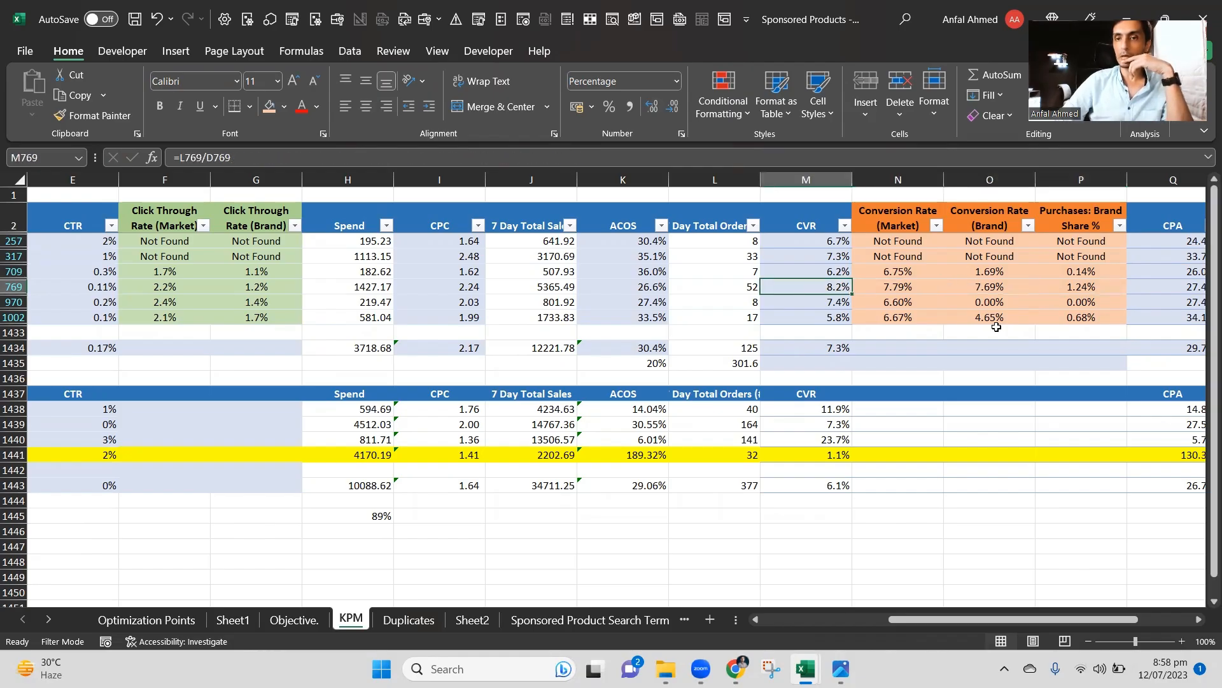
{"action": "key", "text": "Right"}
{"action": "key", "text": "Right"}
{"action": "key", "text": "Left"}
{"action": "key", "text": "Left"}
{"action": "key", "text": "Right"}
{"action": "key", "text": "Right"}
{"action": "key", "text": "Right"}
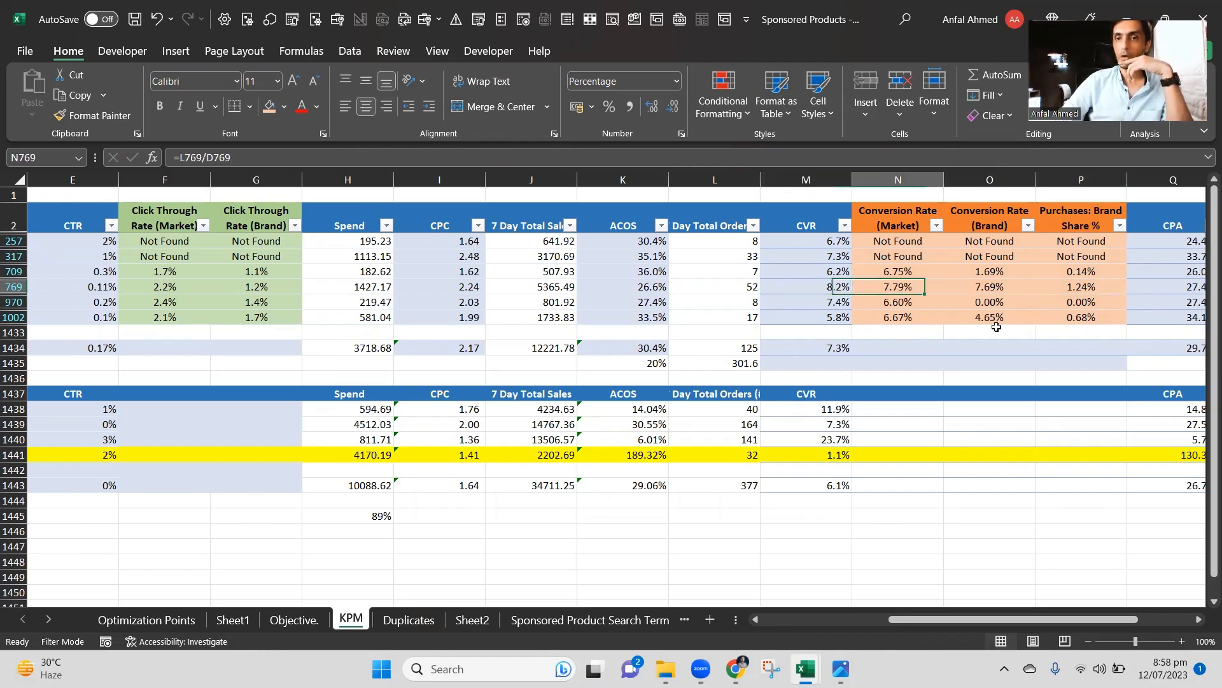
Review the purchases brand share in row 709 and the CPA, KPM class and remarks in row 970.
{"action": "key", "text": "Up"}
{"action": "key", "text": "Up"}
{"action": "key", "text": "Down"}
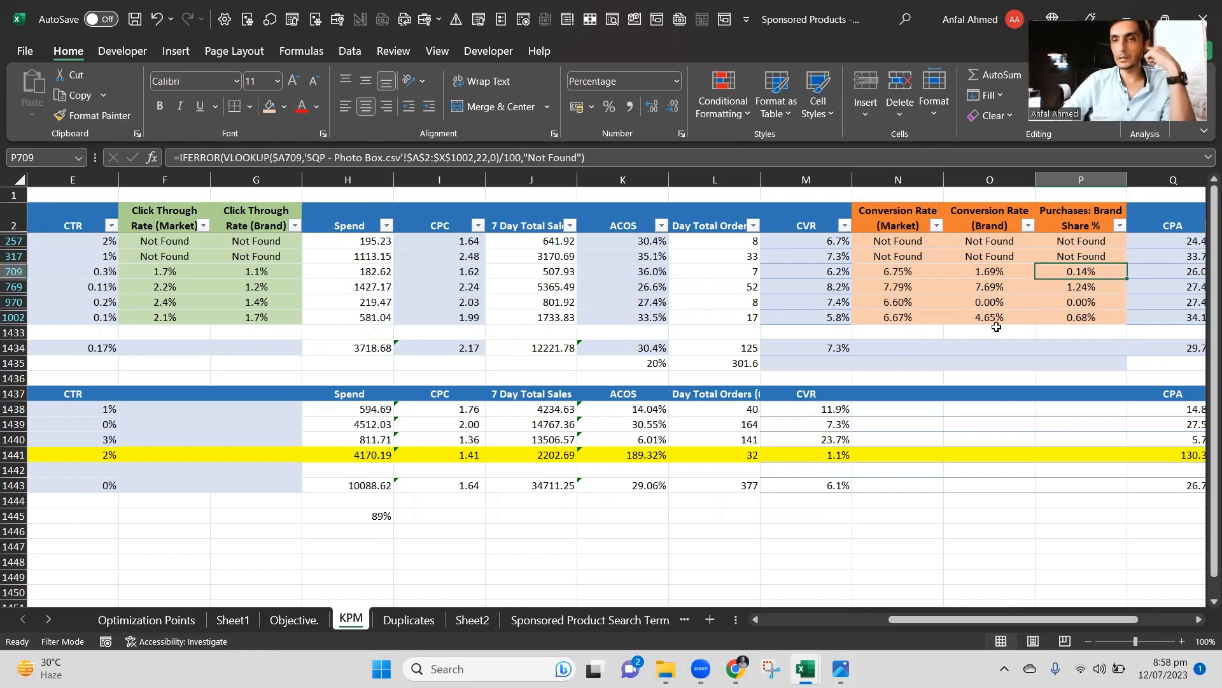
{"action": "key", "text": "Down"}
{"action": "key", "text": "Down"}
{"action": "key", "text": "Right"}
{"action": "key", "text": "Right"}
{"action": "key", "text": "Right"}
{"action": "key", "text": "Right"}
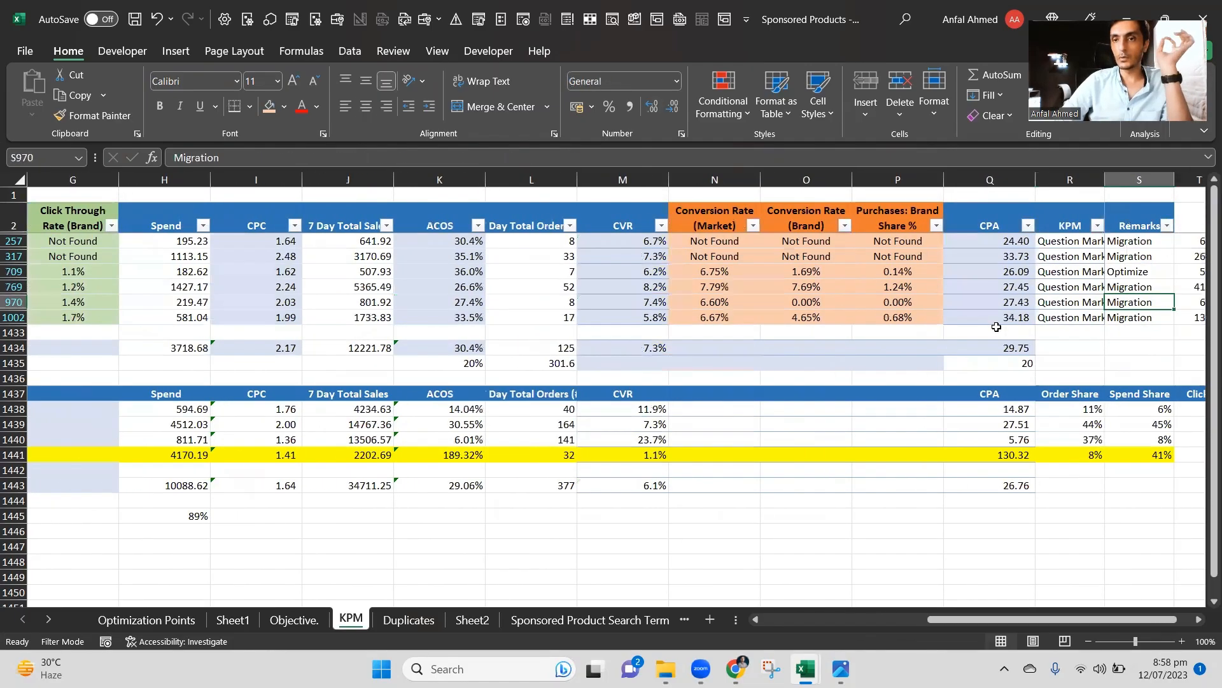
{"action": "key", "text": "Left"}
{"action": "key", "text": "Left"}
{"action": "key", "text": "Right"}
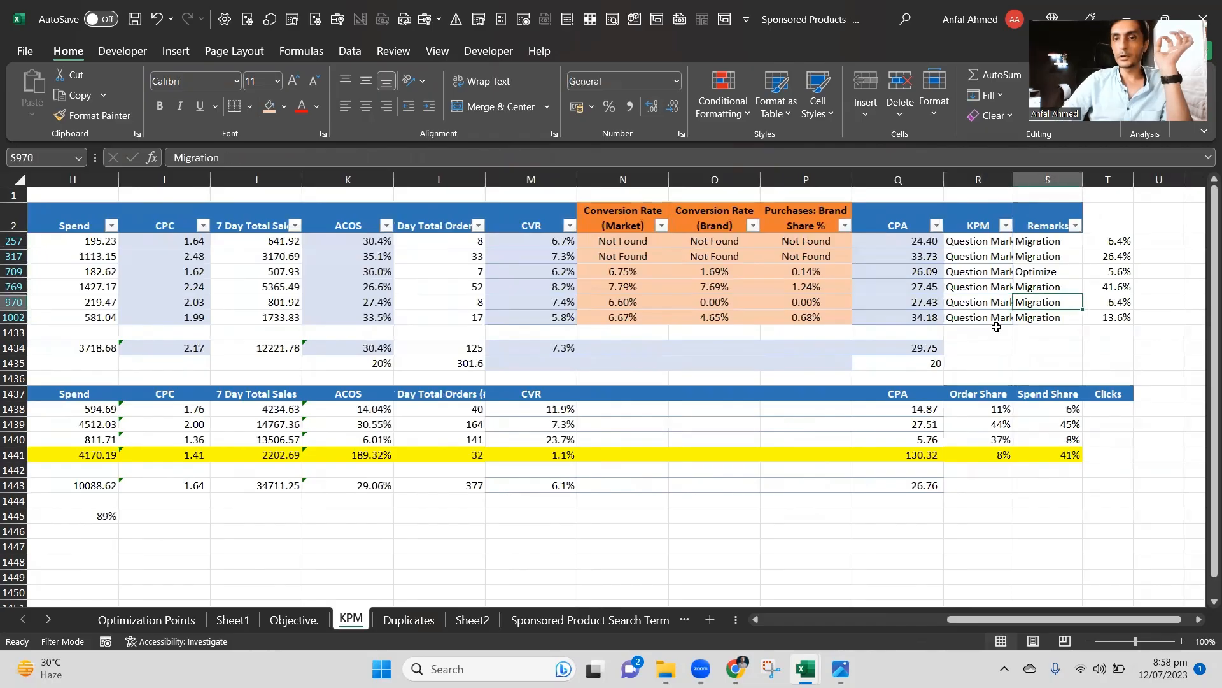
Review the remark, KPM class and purchases brand share of the "light box" search term in row 709.
{"action": "key", "text": "Up"}
{"action": "key", "text": "Up"}
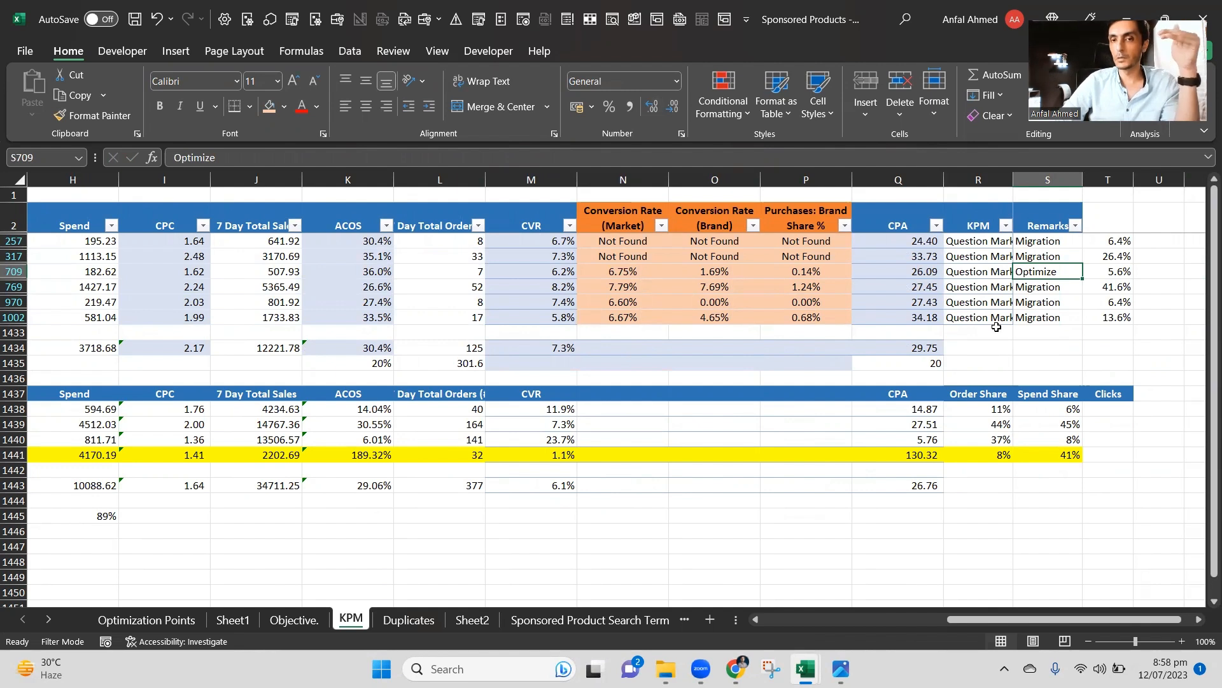
{"action": "key", "text": "Left"}
{"action": "key", "text": "Left"}
{"action": "key", "text": "Left"}
{"action": "key", "text": "Left"}
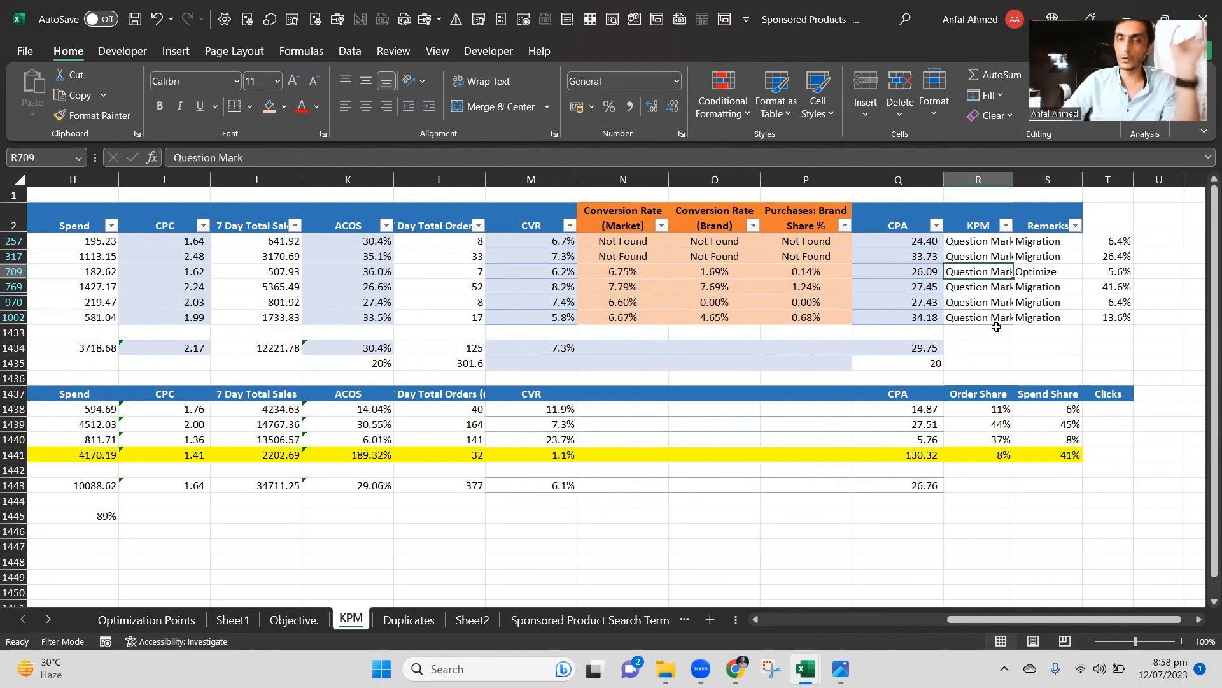
{"action": "key", "text": "Right"}
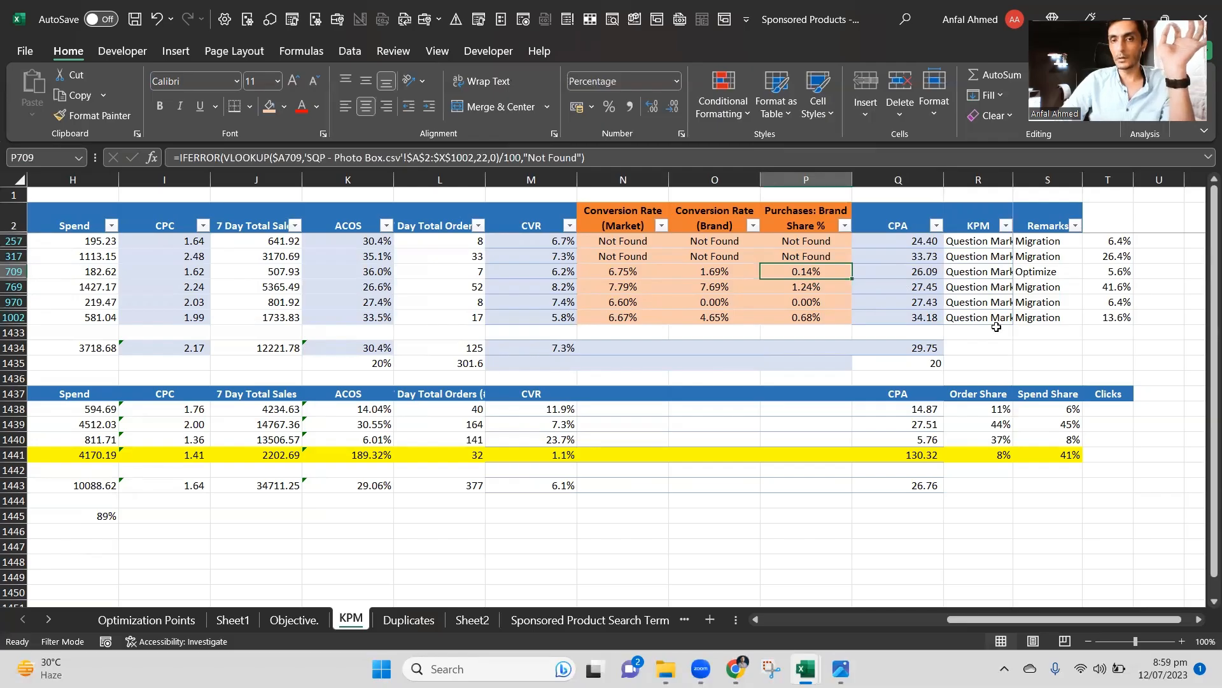
Compare the market conversion rate of "light box photography" in row 769 with its CVR.
{"action": "key", "text": "Down"}
{"action": "key", "text": "Left"}
{"action": "key", "text": "Left"}
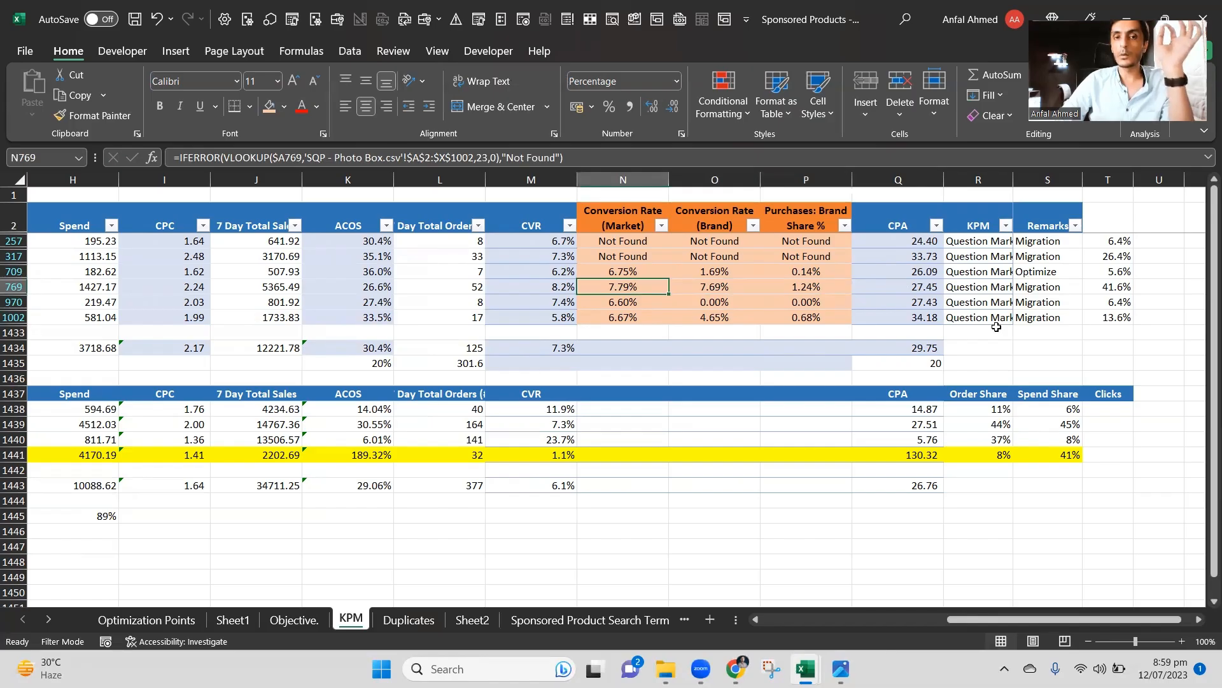
{"action": "key", "text": "Left"}
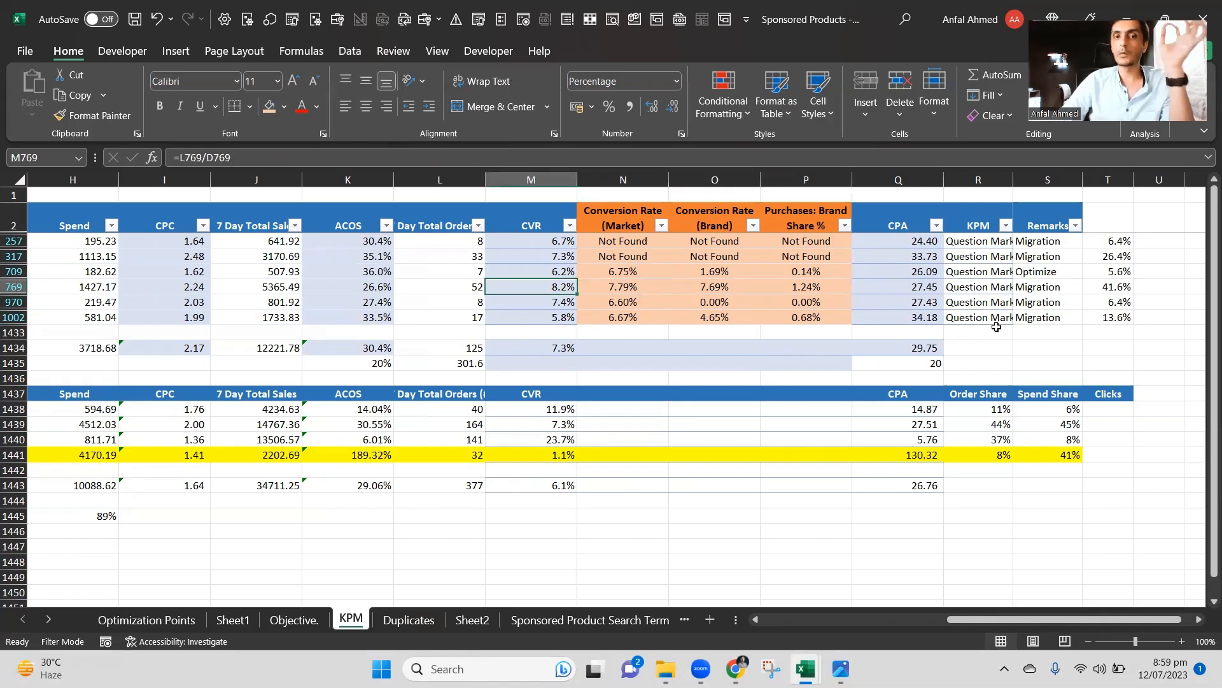
Examine the CVR and CPC of "light box" in row 709 against its market conversion rate.
{"action": "key", "text": "Up"}
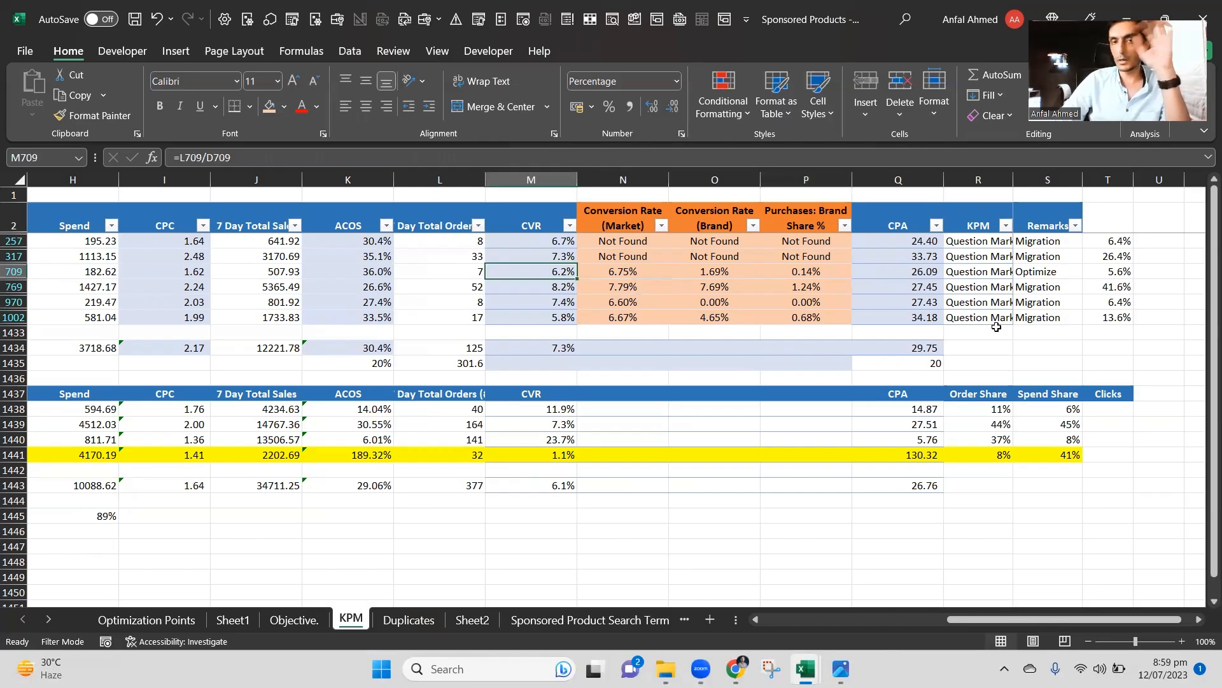
{"action": "key", "text": "Left"}
{"action": "key", "text": "Left"}
{"action": "key", "text": "Left"}
{"action": "key", "text": "Left"}
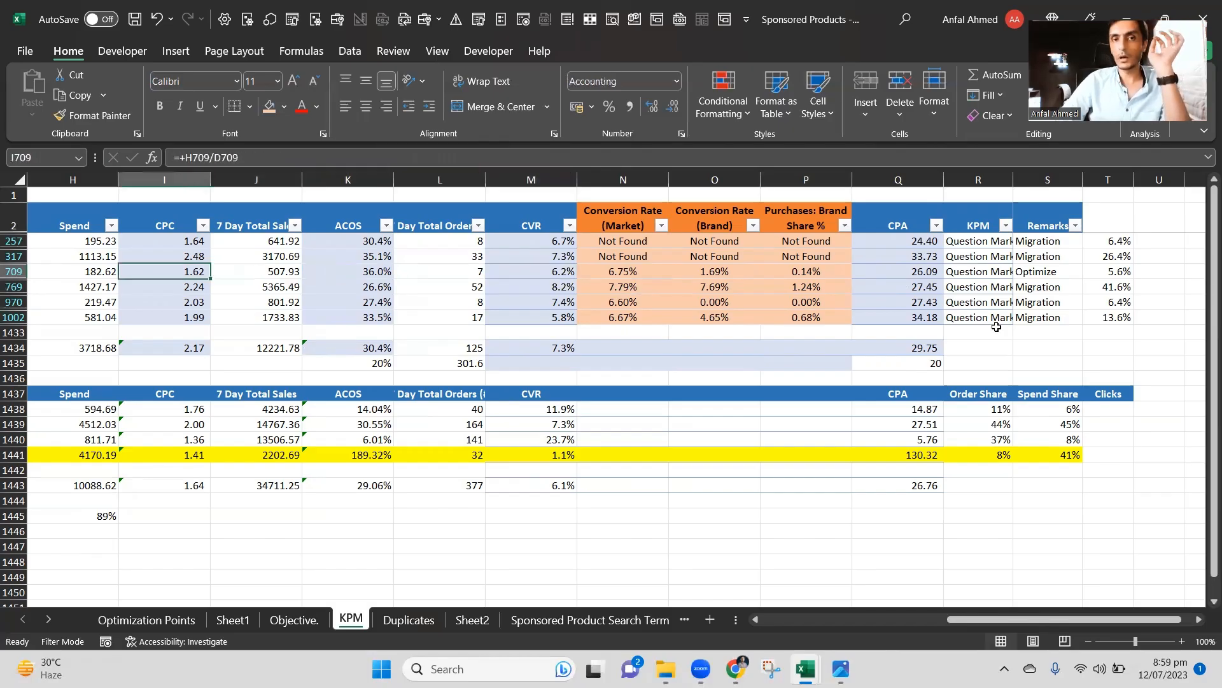
{"action": "key", "text": "Right"}
{"action": "key", "text": "Right"}
{"action": "key", "text": "Right"}
{"action": "key", "text": "Right"}
{"action": "key", "text": "Right"}
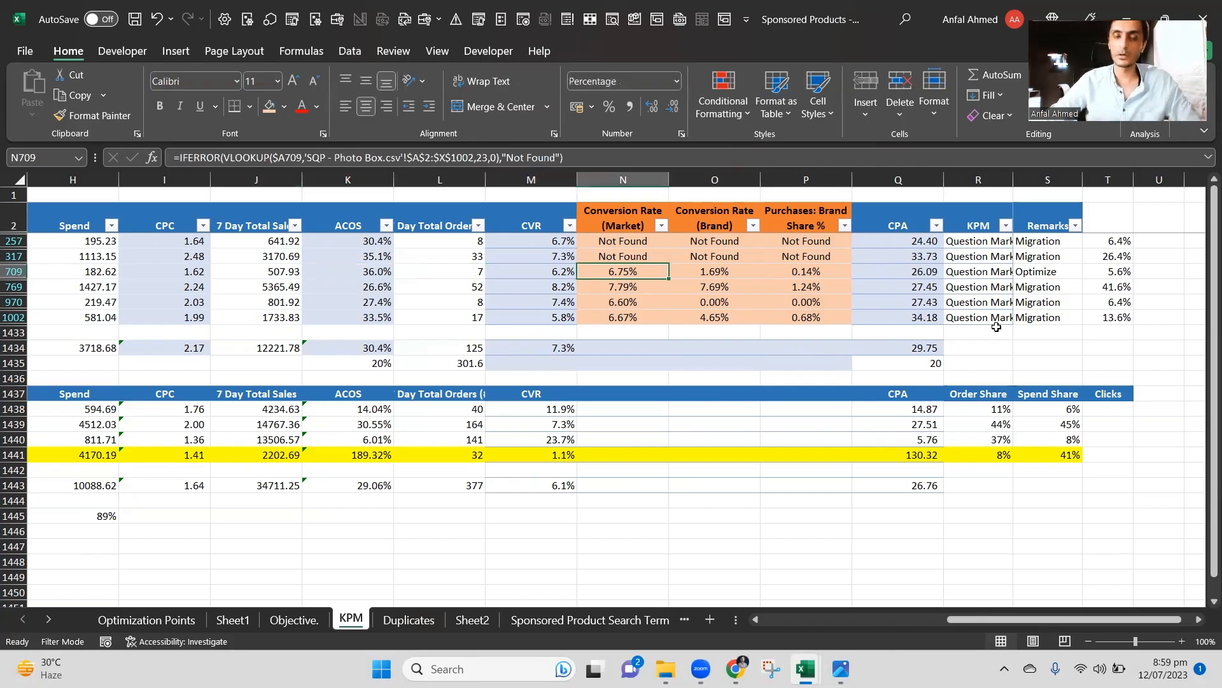
Examine the clicks, CTR and market click-through rate of "photo box for product photography" in row 970.
{"action": "key", "text": "Down"}
{"action": "key", "text": "Left"}
{"action": "key", "text": "Left"}
{"action": "key", "text": "Left"}
{"action": "key", "text": "Left"}
{"action": "key", "text": "Left"}
{"action": "key", "text": "Left"}
{"action": "key", "text": "Left"}
{"action": "key", "text": "Left"}
{"action": "key", "text": "Left"}
{"action": "key", "text": "Left"}
{"action": "key", "text": "Left"}
{"action": "key", "text": "Left"}
{"action": "key", "text": "Left"}
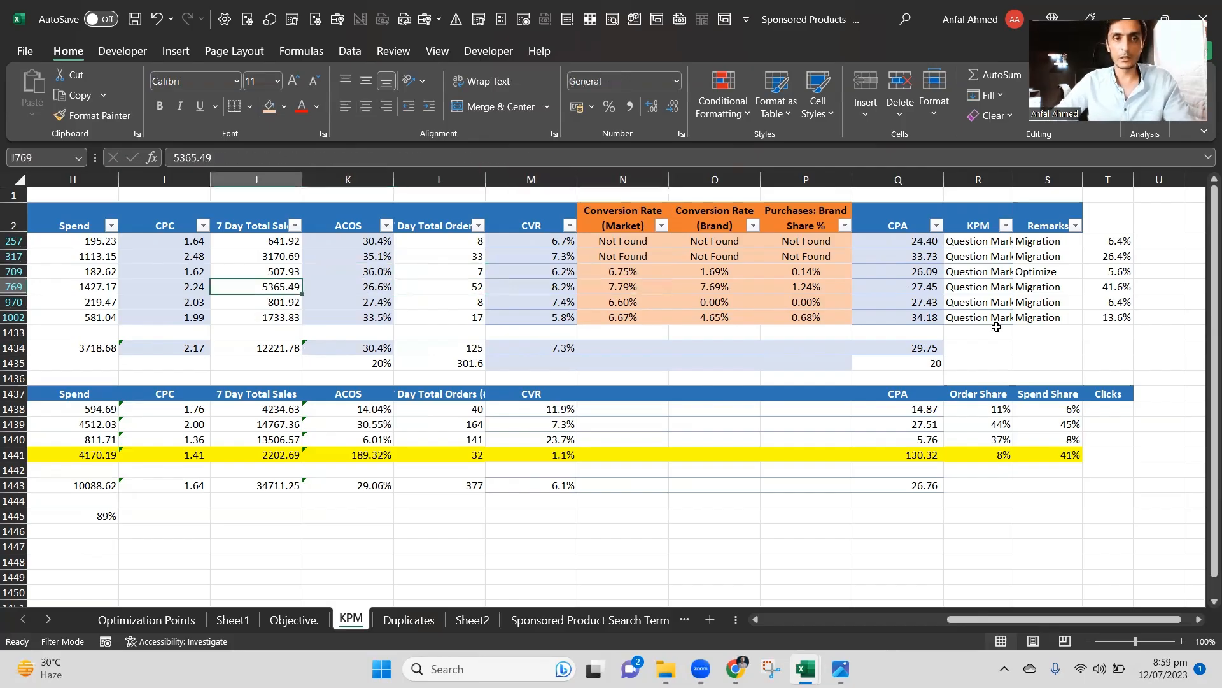
{"action": "key", "text": "Down"}
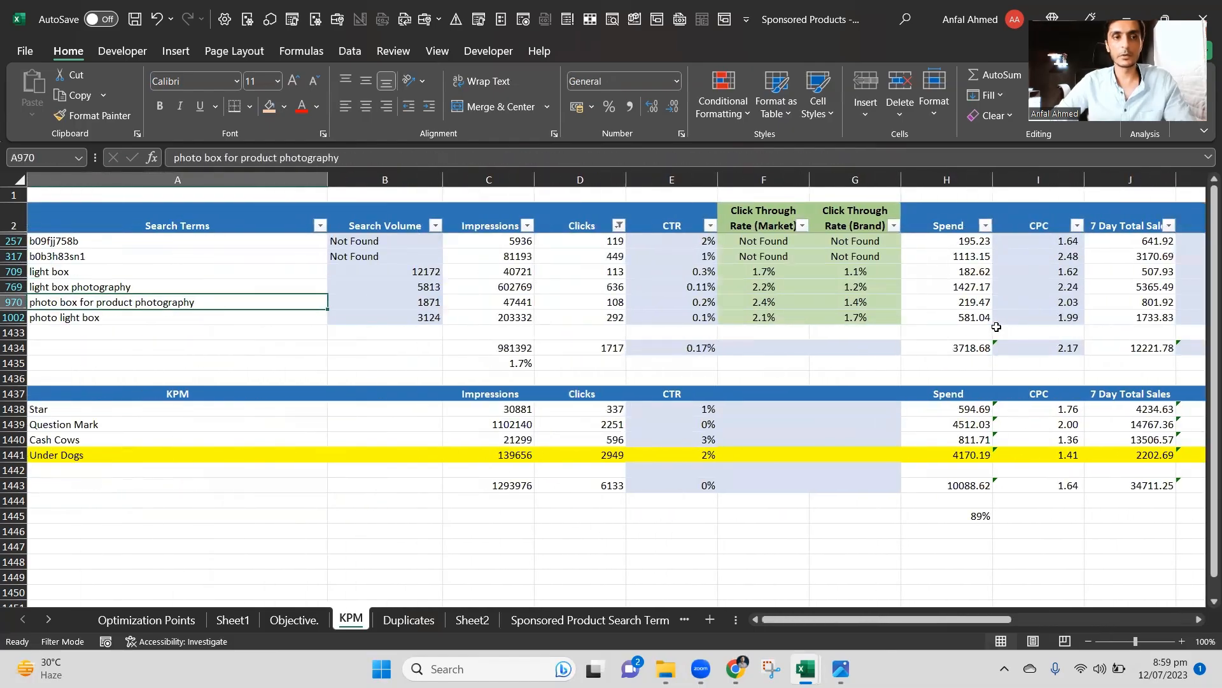
{"action": "key", "text": "Right"}
{"action": "key", "text": "Right"}
{"action": "key", "text": "Right"}
{"action": "key", "text": "Right"}
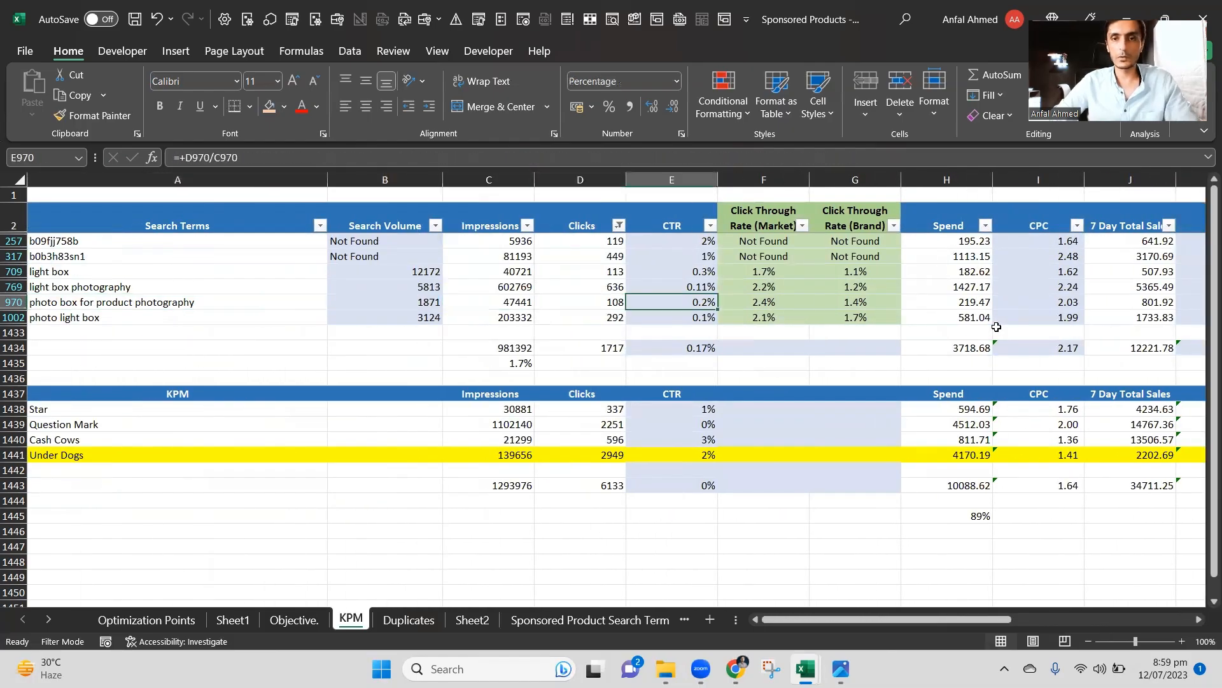
{"action": "key", "text": "Right"}
{"action": "key", "text": "Left"}
{"action": "key", "text": "Left"}
{"action": "key", "text": "Right"}
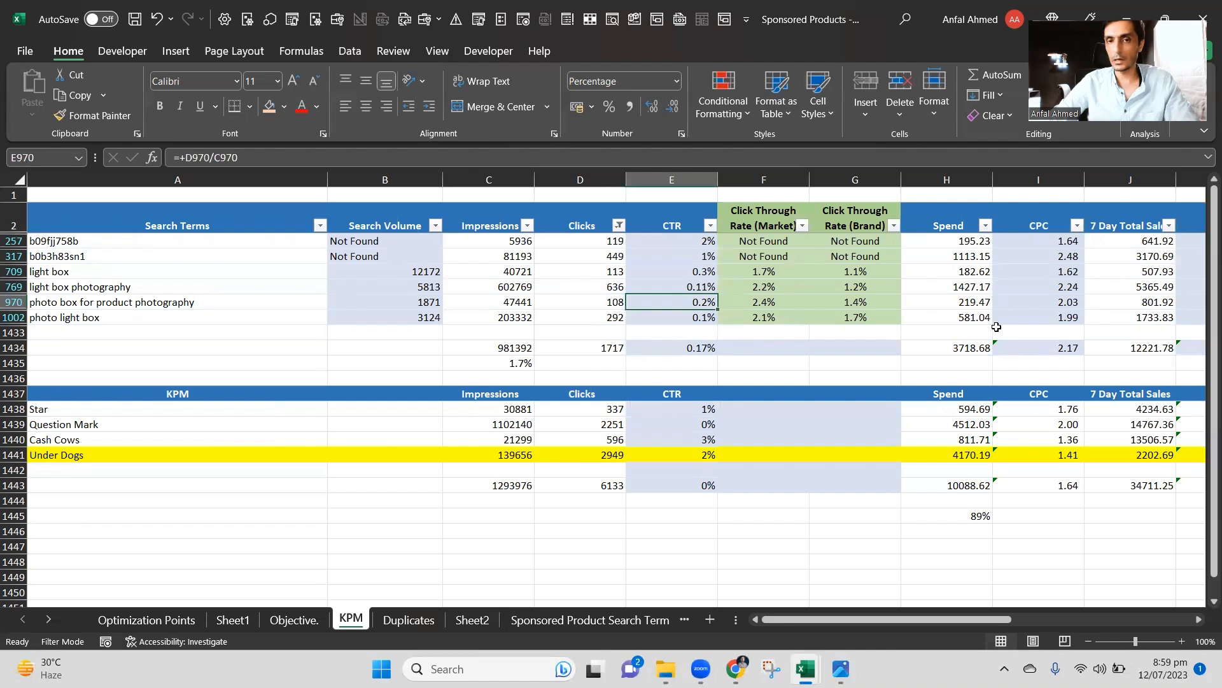
Review row 970 from its click-through rates through spend and ACOS to its market conversion rate.
{"action": "key", "text": "Right"}
{"action": "key", "text": "Right"}
{"action": "key", "text": "Right"}
{"action": "key", "text": "Right"}
{"action": "key", "text": "Right"}
{"action": "key", "text": "Right"}
{"action": "key", "text": "Right"}
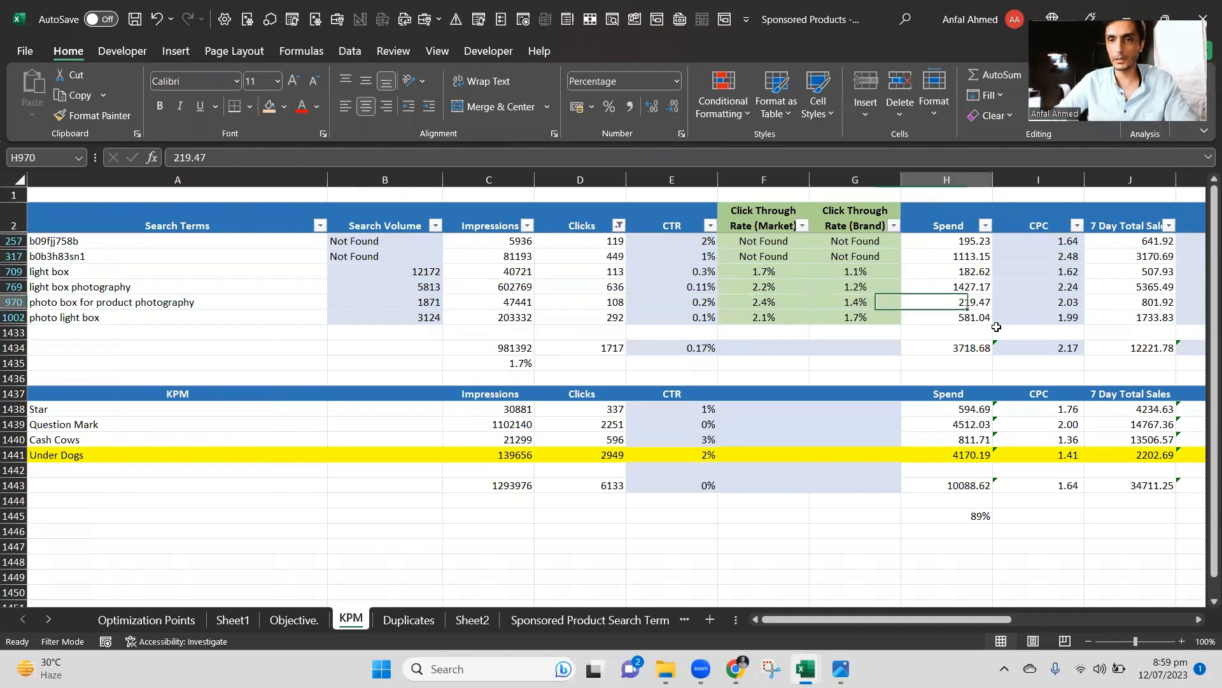
{"action": "key", "text": "Left"}
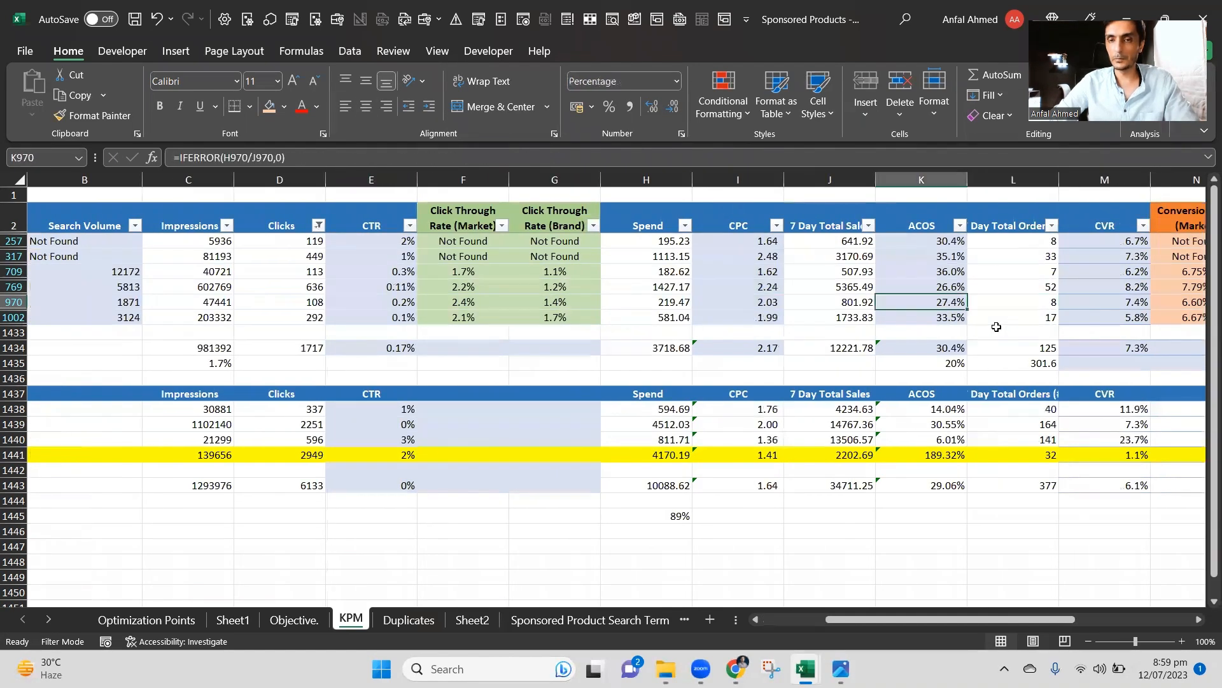
{"action": "key", "text": "Right"}
{"action": "key", "text": "Right"}
{"action": "key", "text": "Right"}
{"action": "key", "text": "Right"}
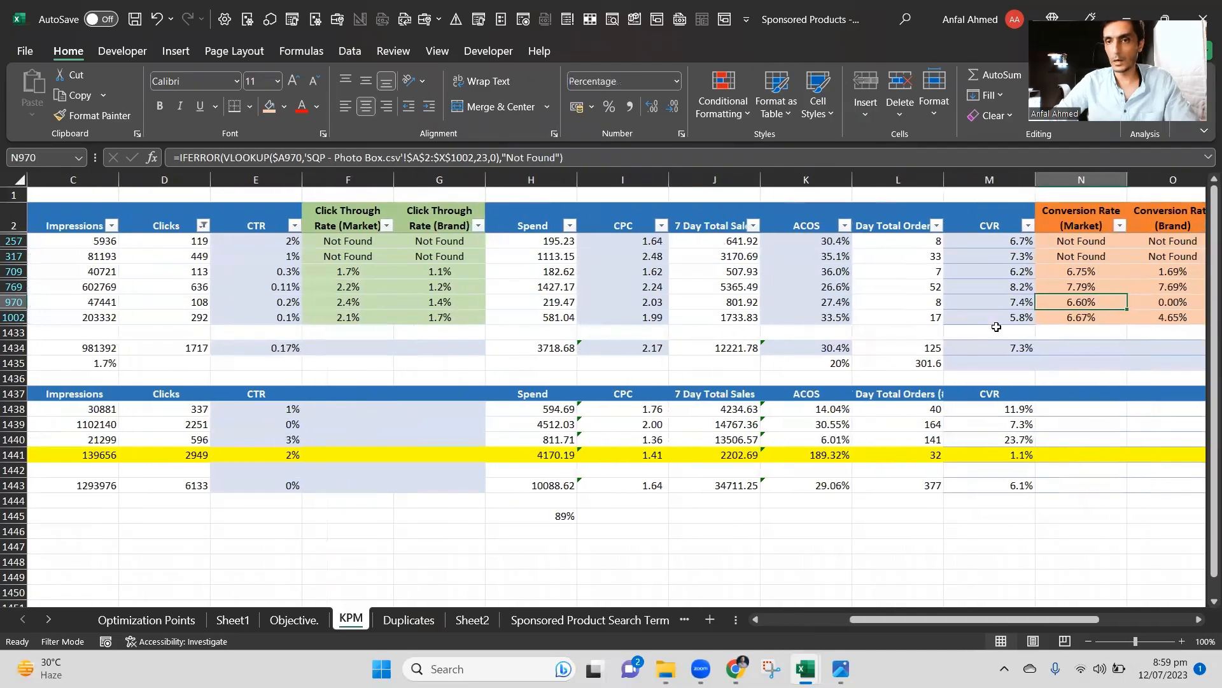
Compare row 970's CVR with its market conversion rate and check its brand conversion rate and purchases brand share.
{"action": "key", "text": "Left"}
{"action": "key", "text": "Left"}
{"action": "key", "text": "Right"}
{"action": "key", "text": "Left"}
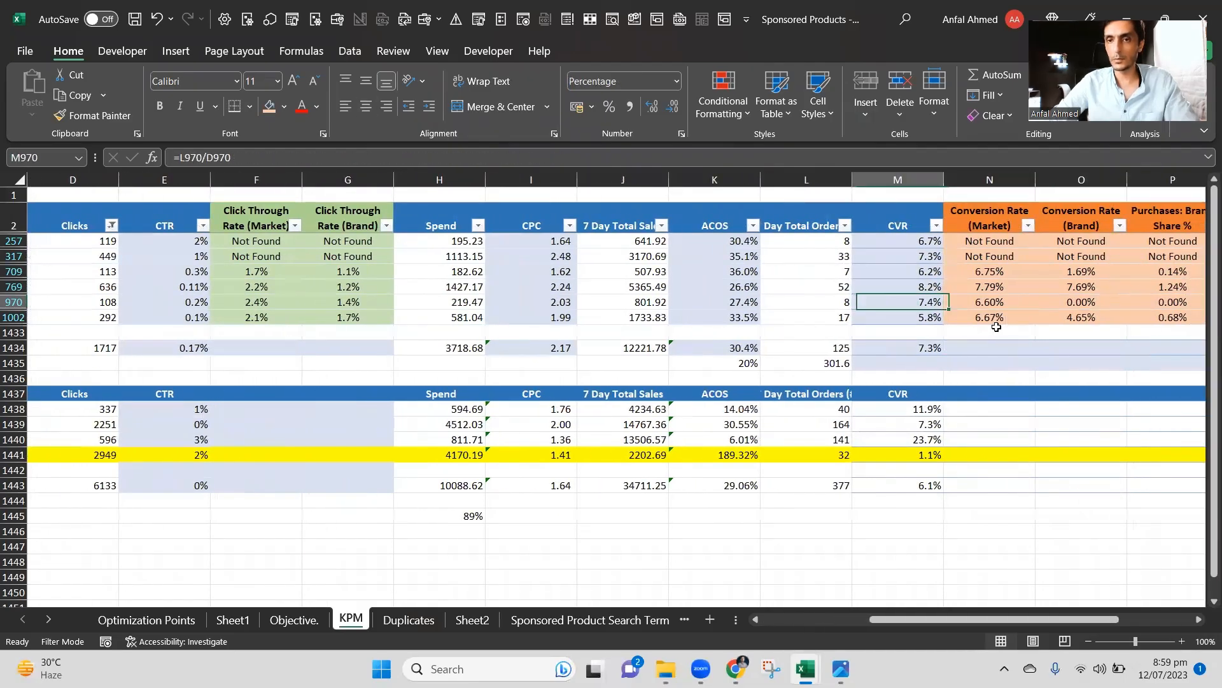
{"action": "key", "text": "Right"}
{"action": "key", "text": "Left"}
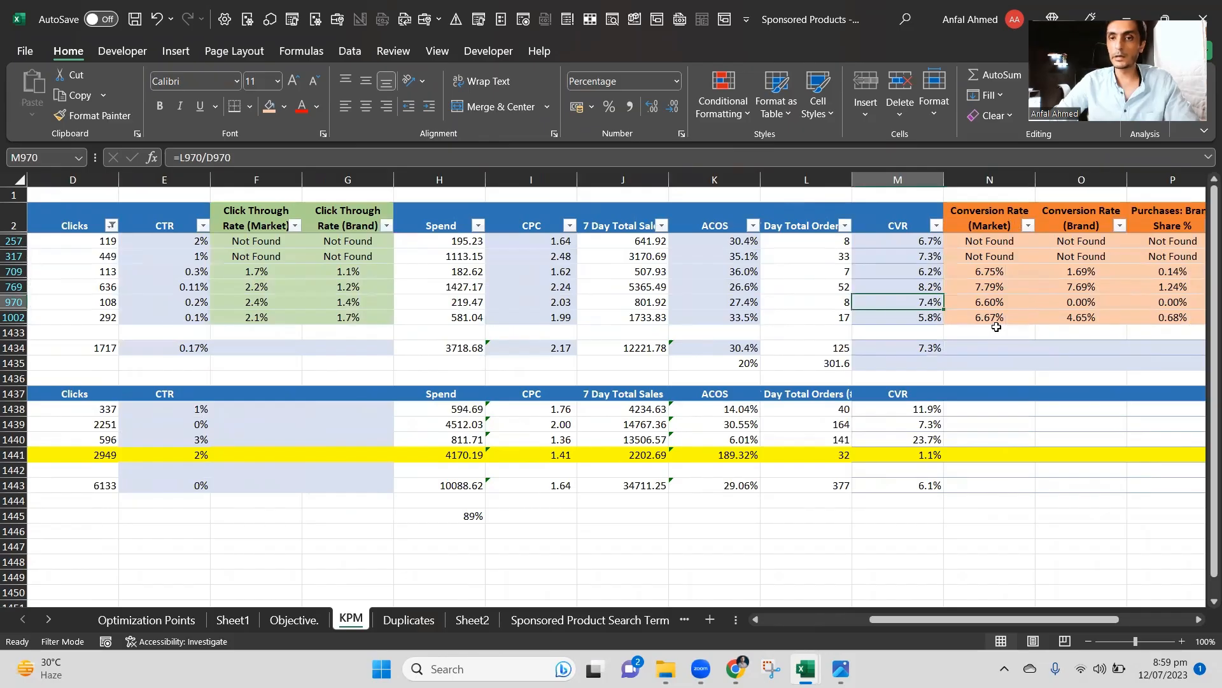
{"action": "key", "text": "Right"}
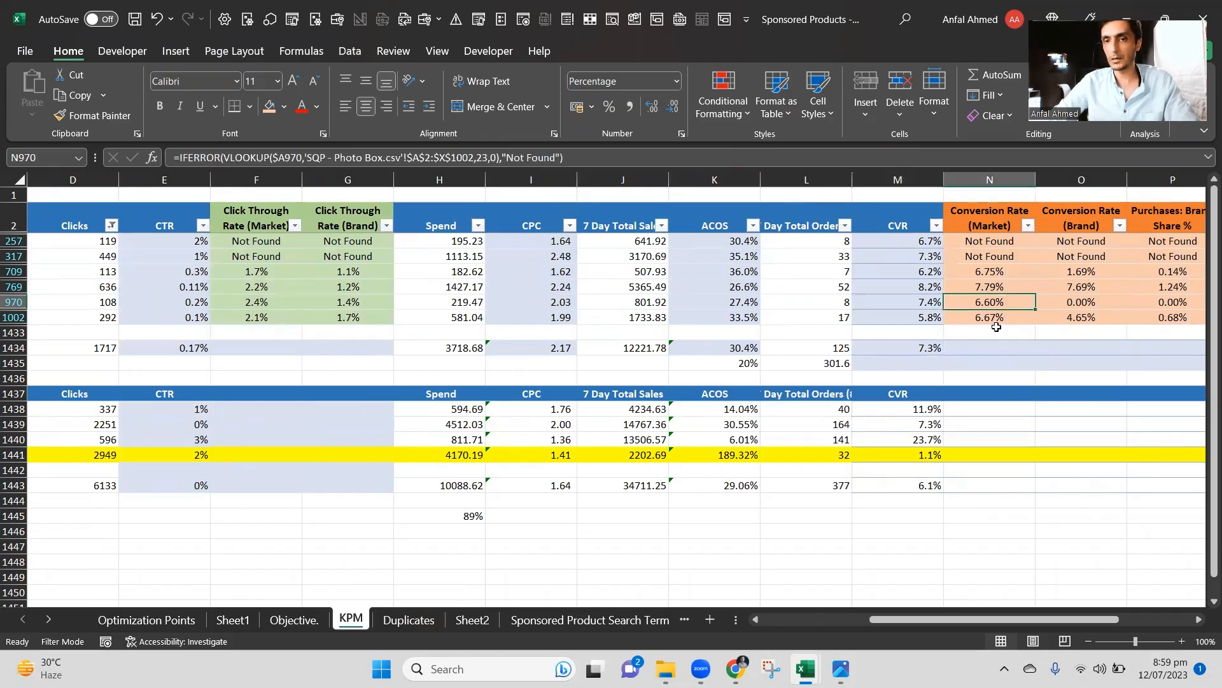
{"action": "key", "text": "Left"}
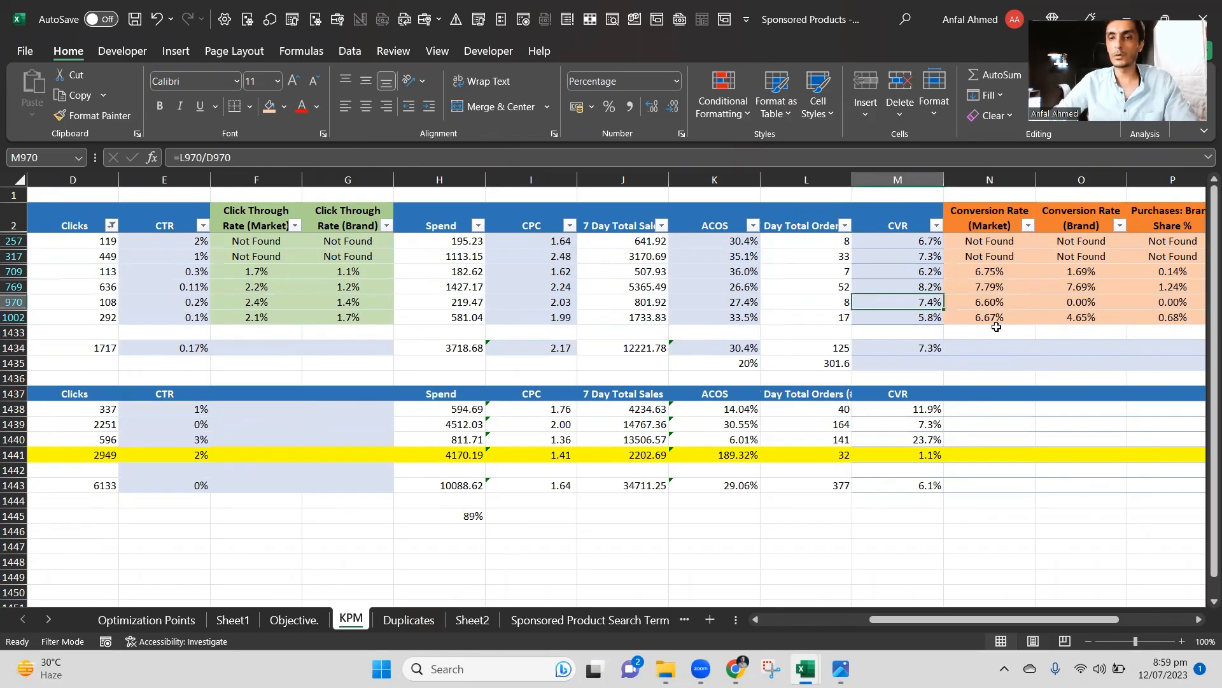
{"action": "key", "text": "Right"}
{"action": "key", "text": "Right"}
{"action": "key", "text": "Right"}
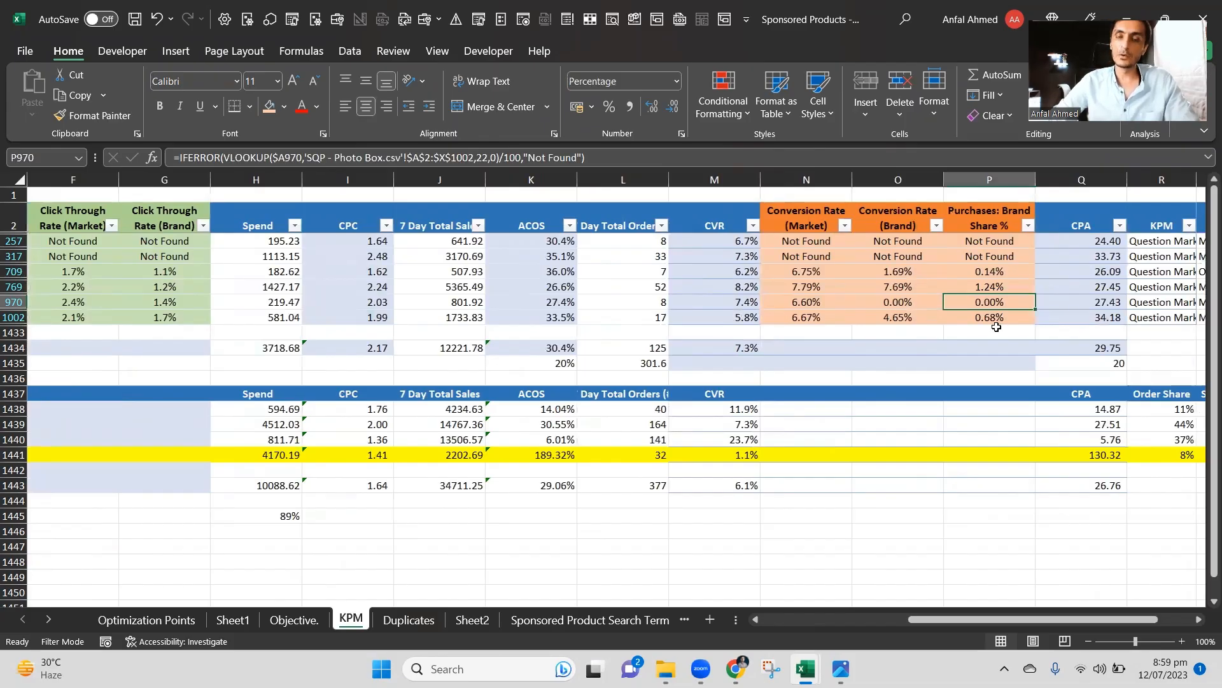
Copy the search term "photo box for product photography" from A970 and find it in the SQP - Photo Box workbook.
{"action": "key", "text": "Left"}
{"action": "key", "text": "Left"}
{"action": "key", "text": "Left"}
{"action": "key", "text": "Left"}
{"action": "key", "text": "Left"}
{"action": "key", "text": "Left"}
{"action": "key", "text": "Left"}
{"action": "key", "text": "Left"}
{"action": "key", "text": "Left"}
{"action": "key", "text": "Left"}
{"action": "key", "text": "Left"}
{"action": "key", "text": "Left"}
{"action": "key", "text": "Left"}
{"action": "key", "text": "Left"}
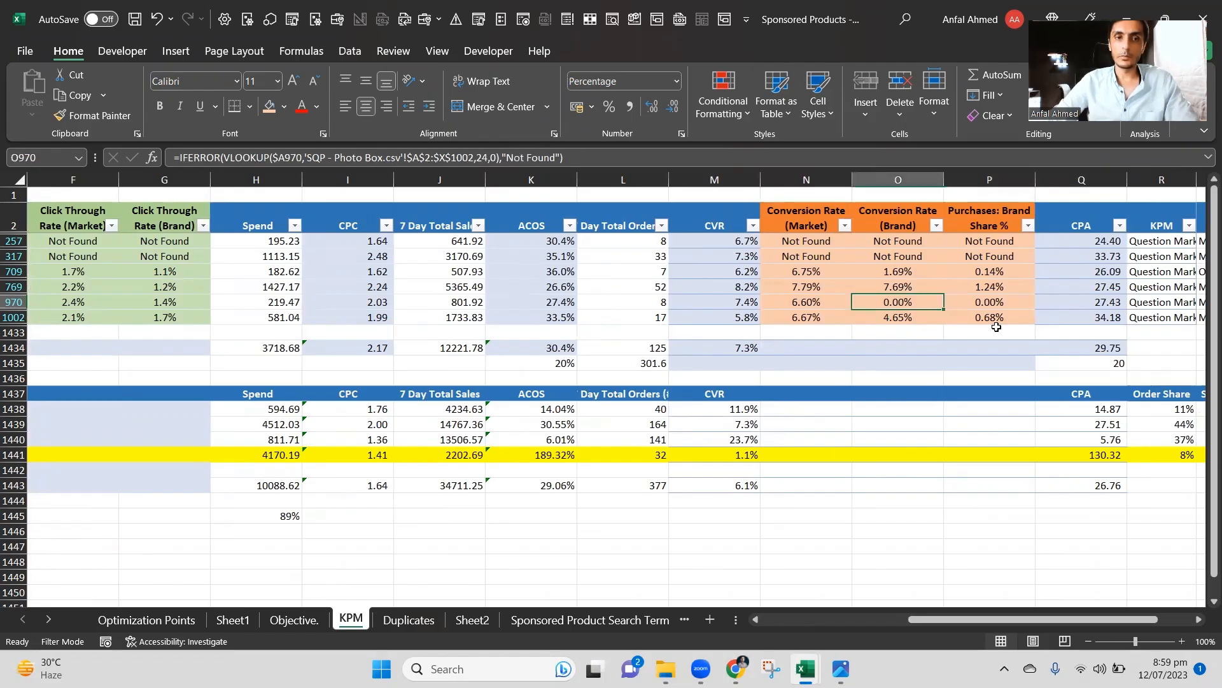
{"action": "key", "text": "Left"}
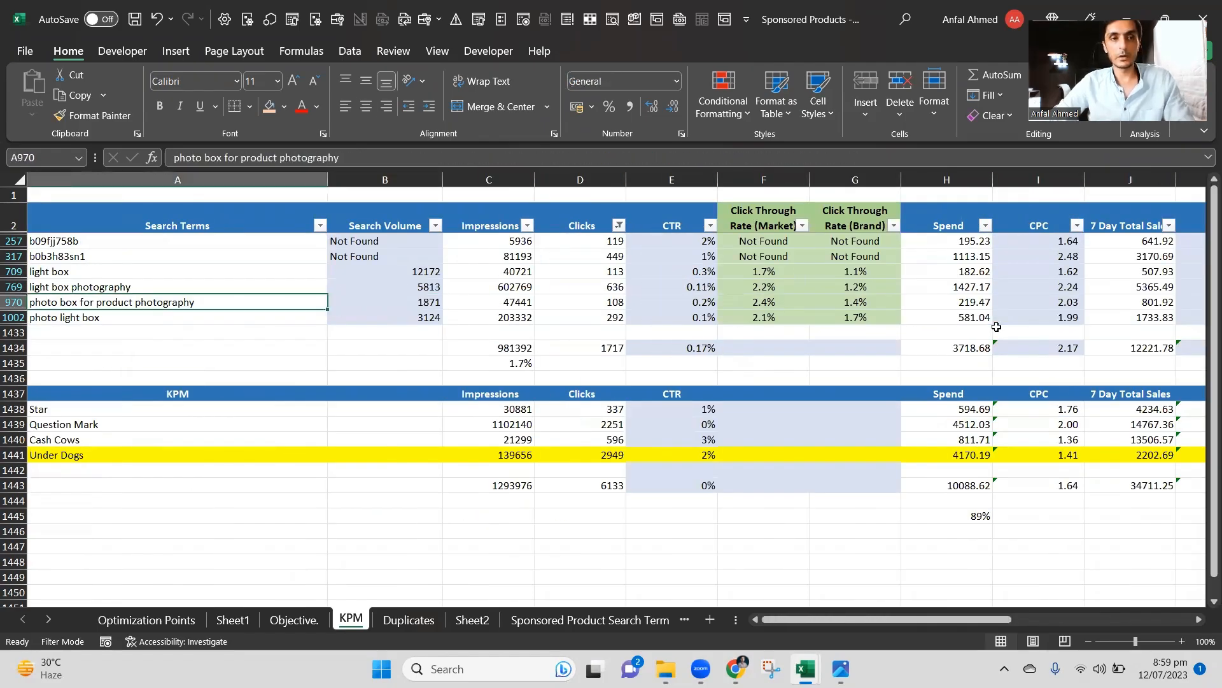
{"action": "key", "text": "ctrl+c"}
{"action": "key", "text": "alt+Tab"}
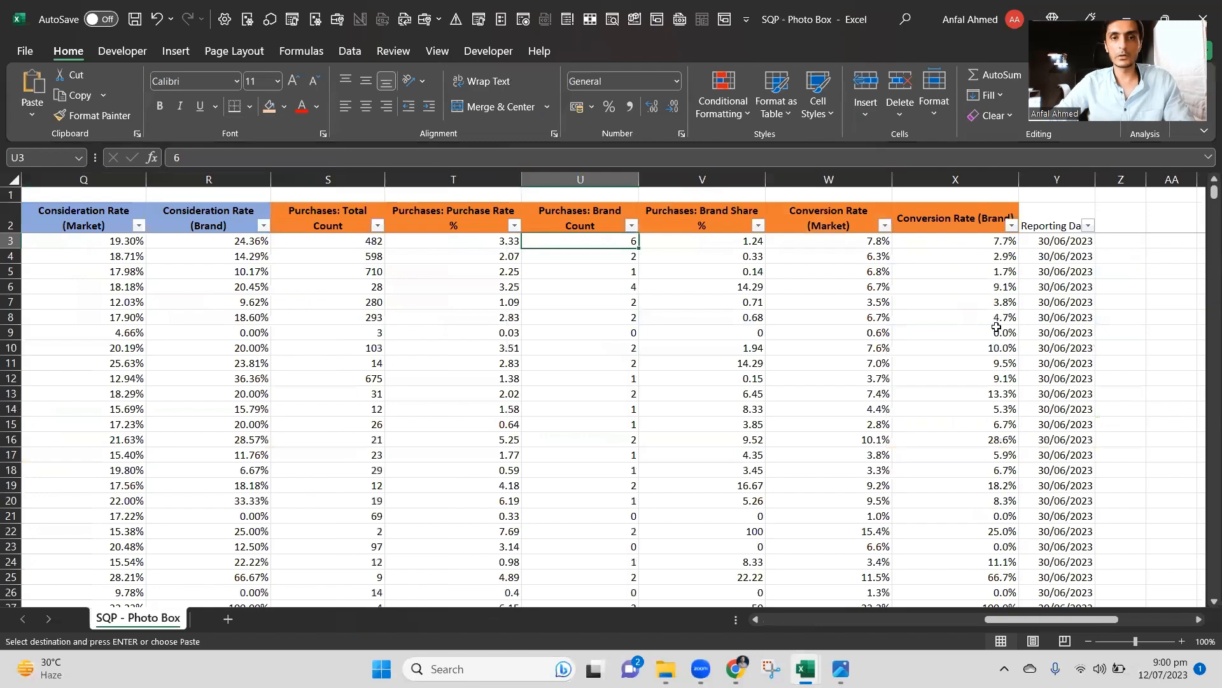
{"action": "key", "text": "ctrl+Home"}
{"action": "key", "text": "ctrl+f"}
{"action": "key", "text": "ctrl+v"}
{"action": "key", "text": "Return"}
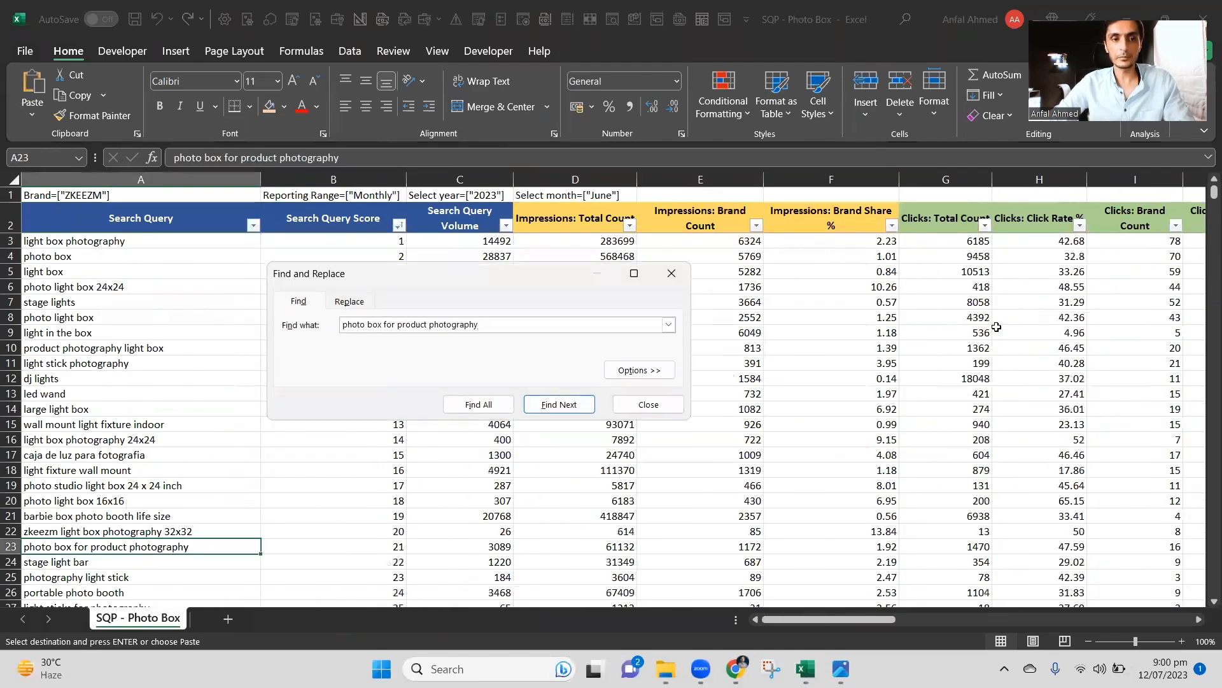
Check the brand click count for "photo box for product photography" in row 23 of the SQP data.
{"action": "key", "text": "Escape"}
{"action": "key", "text": "Right"}
{"action": "key", "text": "Right"}
{"action": "key", "text": "Right"}
{"action": "key", "text": "Right"}
{"action": "key", "text": "Right"}
{"action": "key", "text": "Right"}
{"action": "key", "text": "Right"}
{"action": "key", "text": "Right"}
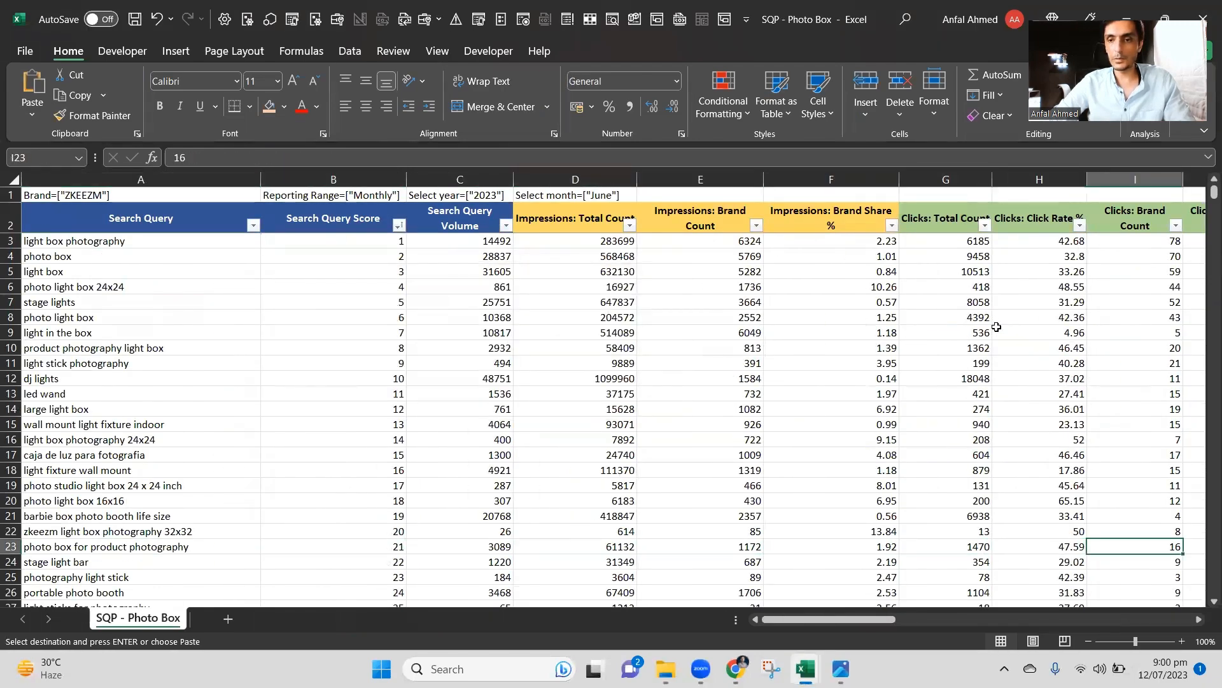
Check the brand and total purchase counts for "photo box for product photography" in row 23.
{"action": "key", "text": "Right"}
{"action": "key", "text": "Right"}
{"action": "key", "text": "Right"}
{"action": "key", "text": "Right"}
{"action": "key", "text": "Right"}
{"action": "key", "text": "Right"}
{"action": "key", "text": "Right"}
{"action": "key", "text": "Right"}
{"action": "key", "text": "Right"}
{"action": "key", "text": "Right"}
{"action": "key", "text": "Right"}
{"action": "key", "text": "Right"}
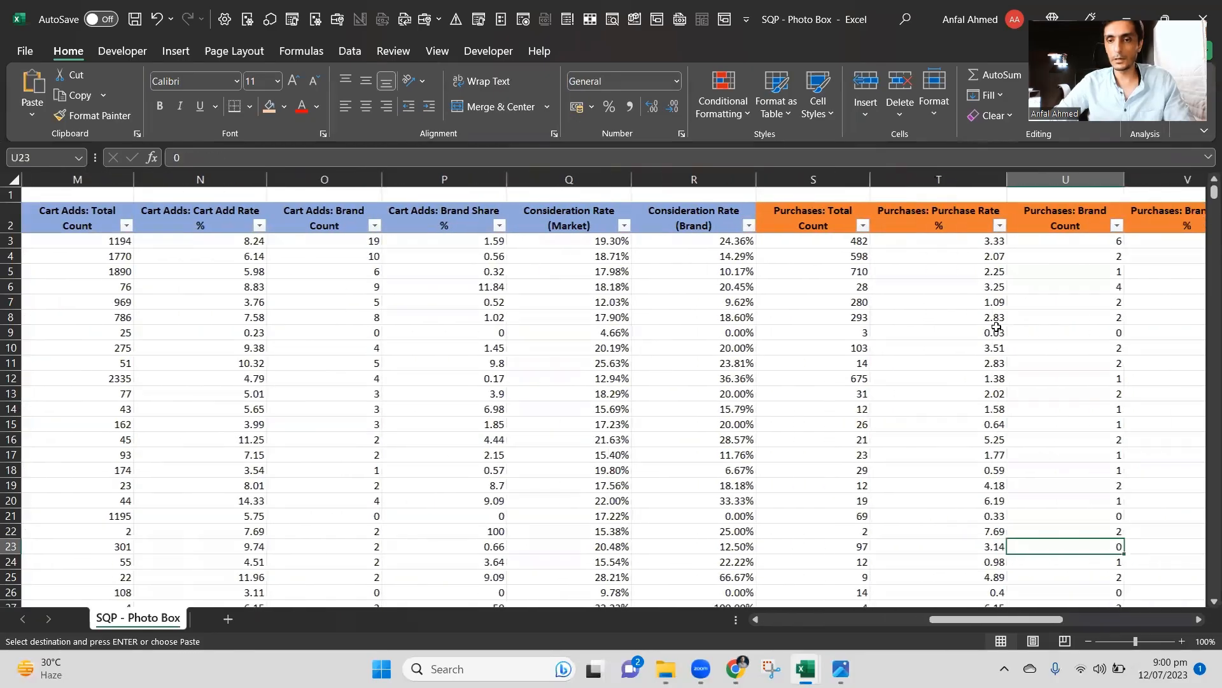
{"action": "key", "text": "Left"}
{"action": "key", "text": "Left"}
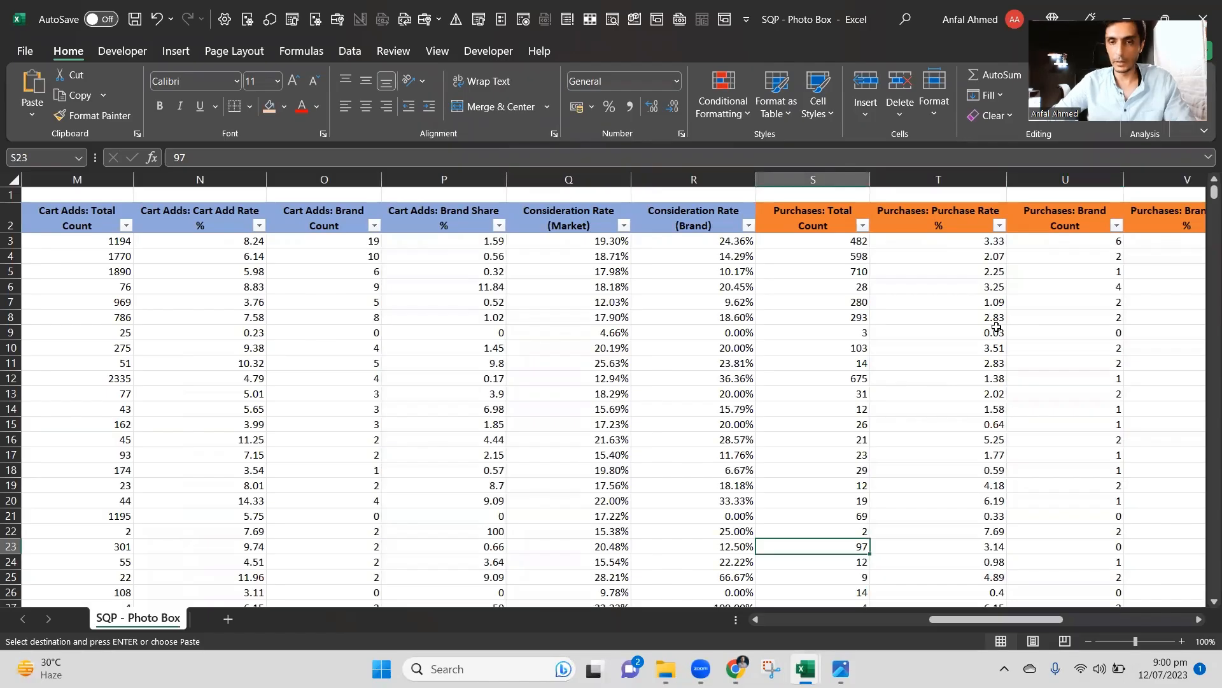
Switch back to the Sponsored Products workbook and examine row 970's 7-day total orders and CVR on the KPM sheet.
{"action": "key", "text": "alt+Tab"}
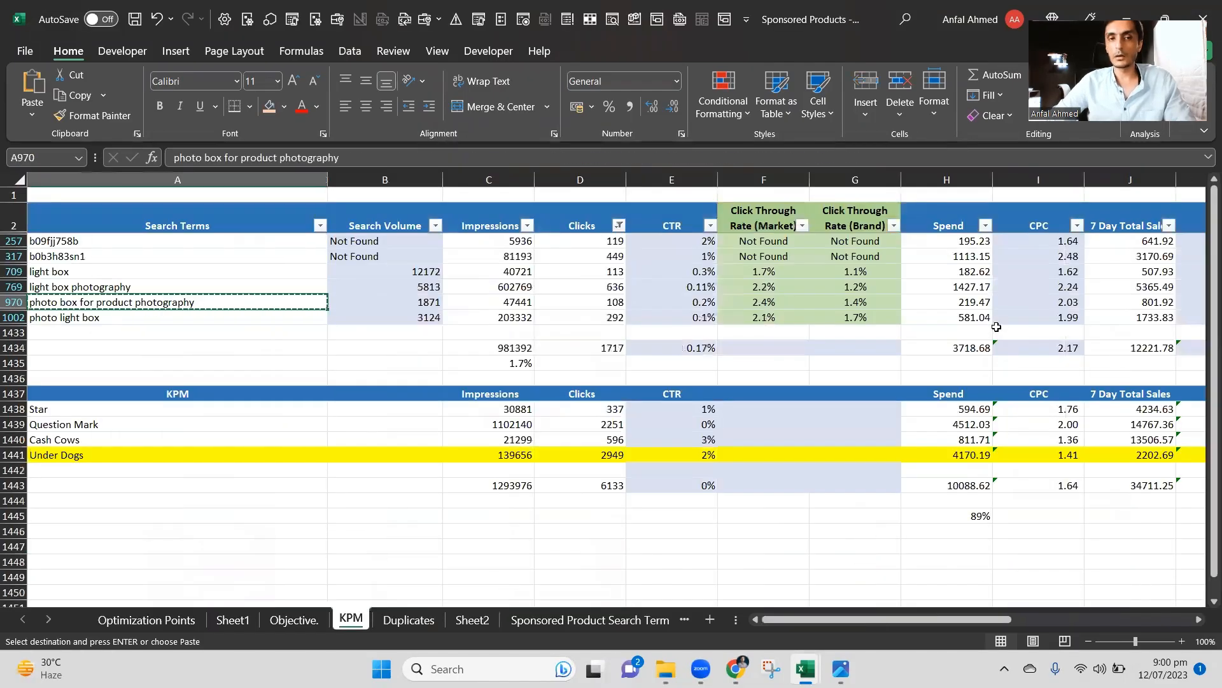
{"action": "key", "text": "Right"}
{"action": "key", "text": "Right"}
{"action": "key", "text": "Right"}
{"action": "key", "text": "Right"}
{"action": "key", "text": "Right"}
{"action": "key", "text": "Right"}
{"action": "key", "text": "Right"}
{"action": "key", "text": "Right"}
{"action": "key", "text": "Right"}
{"action": "key", "text": "Right"}
{"action": "key", "text": "Right"}
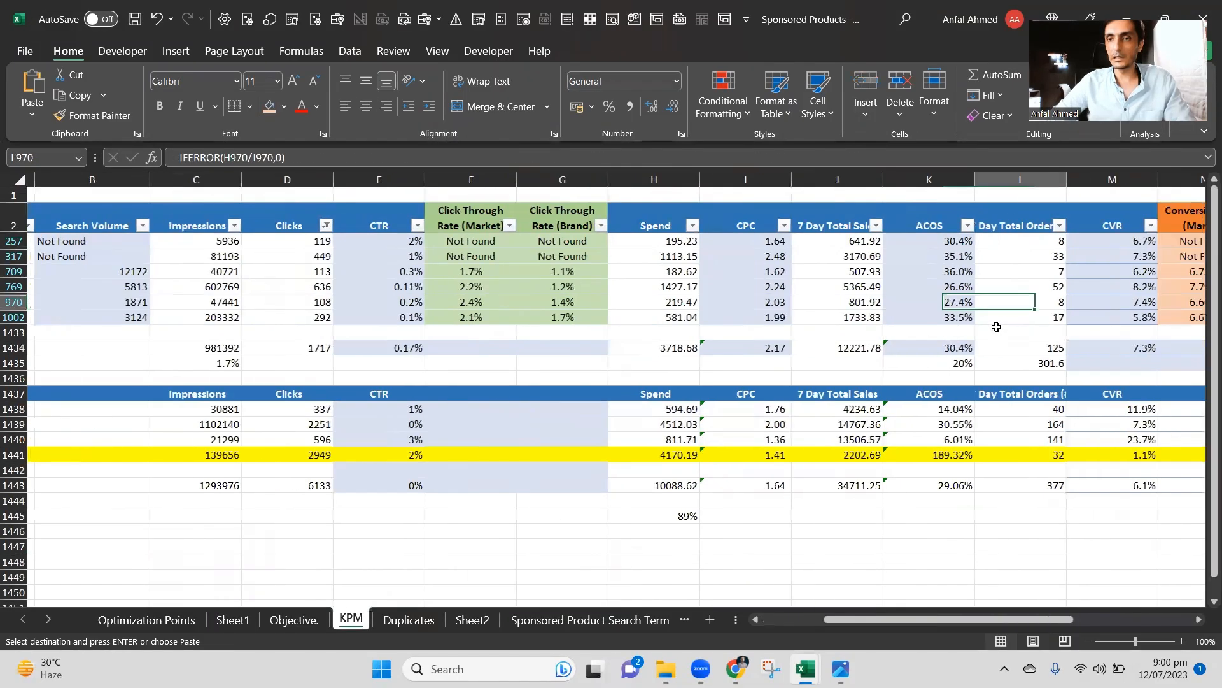
{"action": "key", "text": "Right"}
{"action": "key", "text": "Right"}
{"action": "key", "text": "Left"}
{"action": "key", "text": "Left"}
{"action": "key", "text": "Left"}
{"action": "key", "text": "Right"}
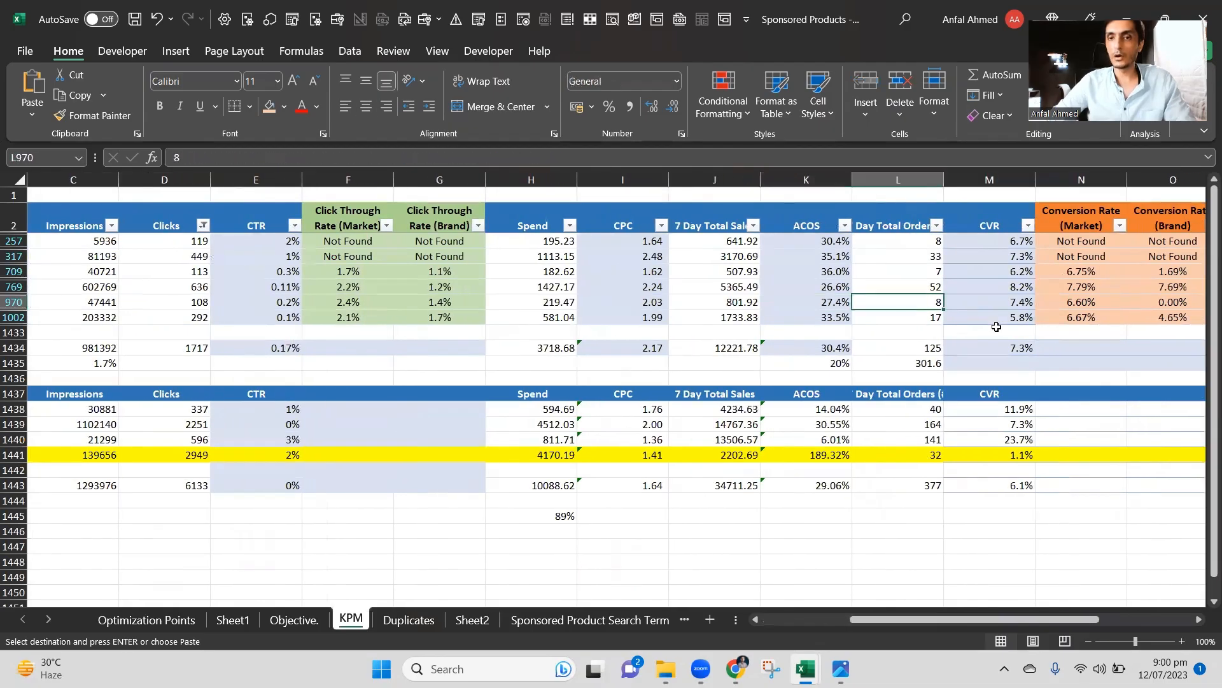
{"action": "key", "text": "Right"}
{"action": "key", "text": "Left"}
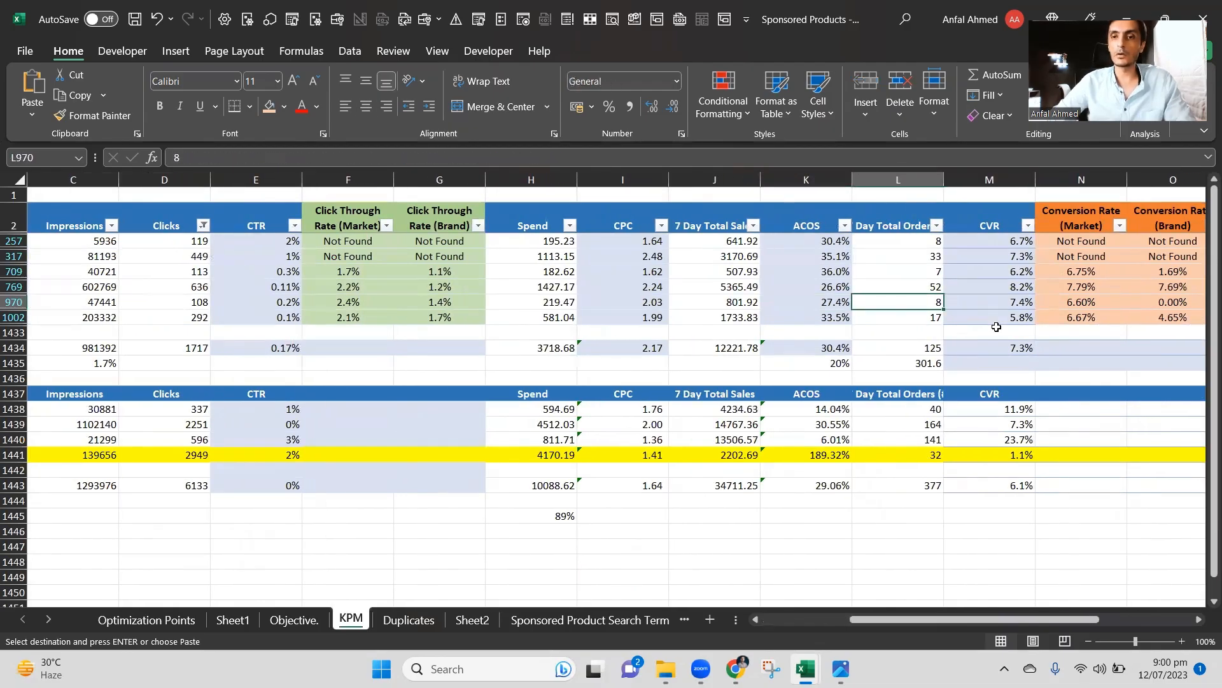
Check row 970's market conversion rate against its 7-day total orders.
{"action": "key", "text": "Right"}
{"action": "key", "text": "Right"}
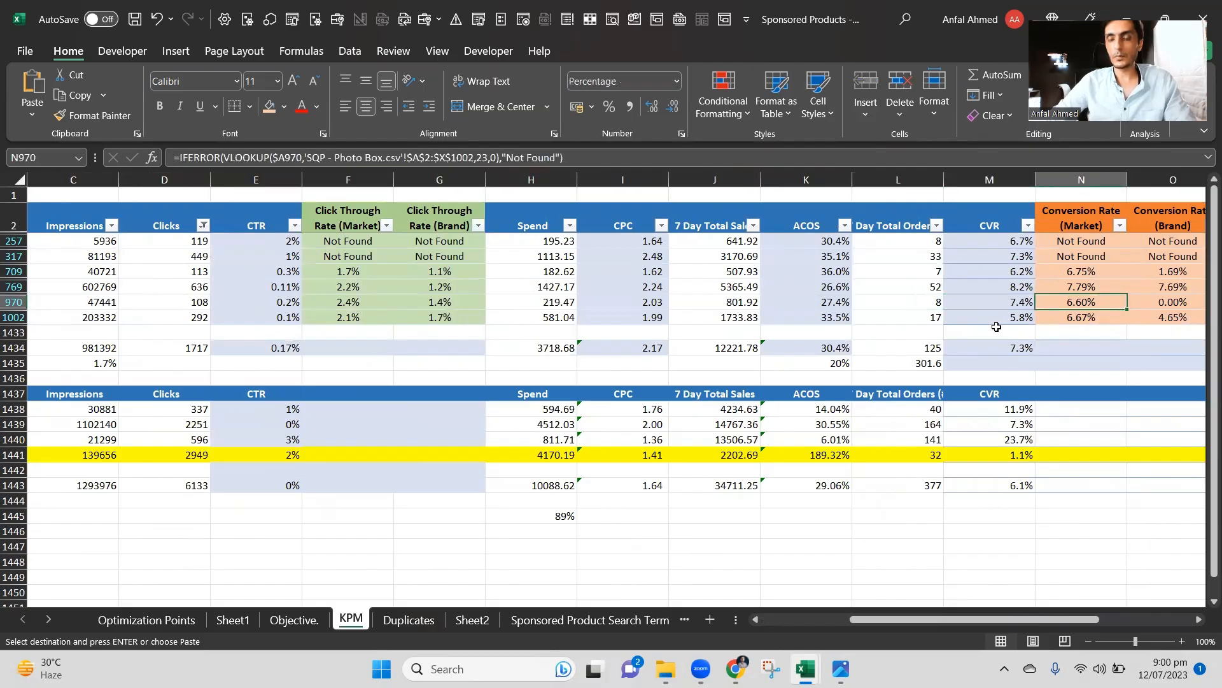
{"action": "key", "text": "Left"}
{"action": "key", "text": "Left"}
{"action": "key", "text": "Left"}
{"action": "key", "text": "Right"}
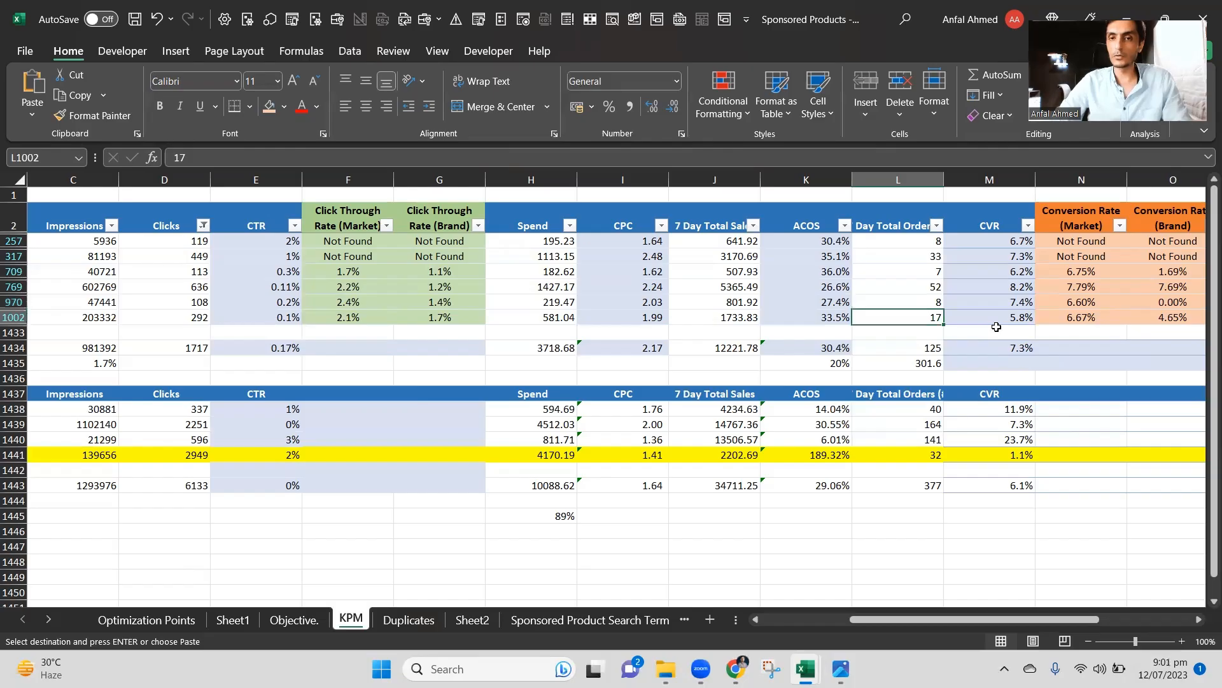
Recheck the conversion figures in the table's last rows and examine the CTR in row 970.
{"action": "key", "text": "Right"}
{"action": "key", "text": "Right"}
{"action": "key", "text": "Left"}
{"action": "key", "text": "Left"}
{"action": "key", "text": "Left"}
{"action": "key", "text": "Left"}
{"action": "key", "text": "Left"}
{"action": "key", "text": "Left"}
{"action": "key", "text": "Left"}
{"action": "key", "text": "Left"}
{"action": "key", "text": "Left"}
{"action": "key", "text": "Left"}
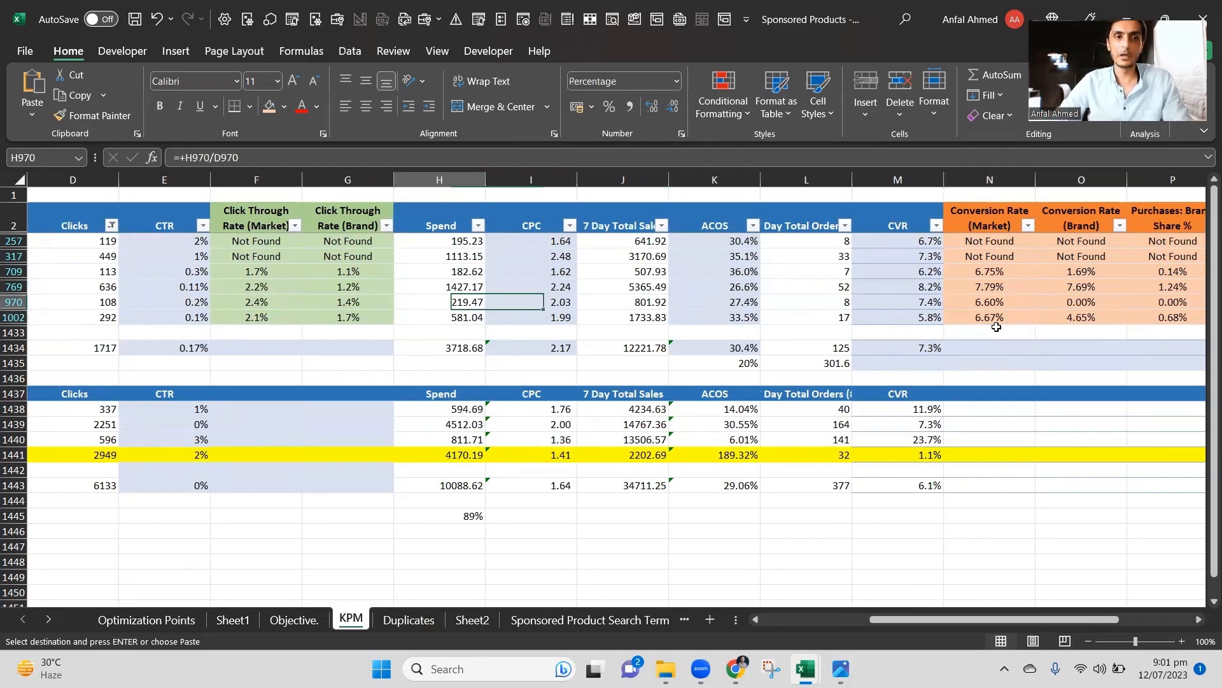
{"action": "key", "text": "Right"}
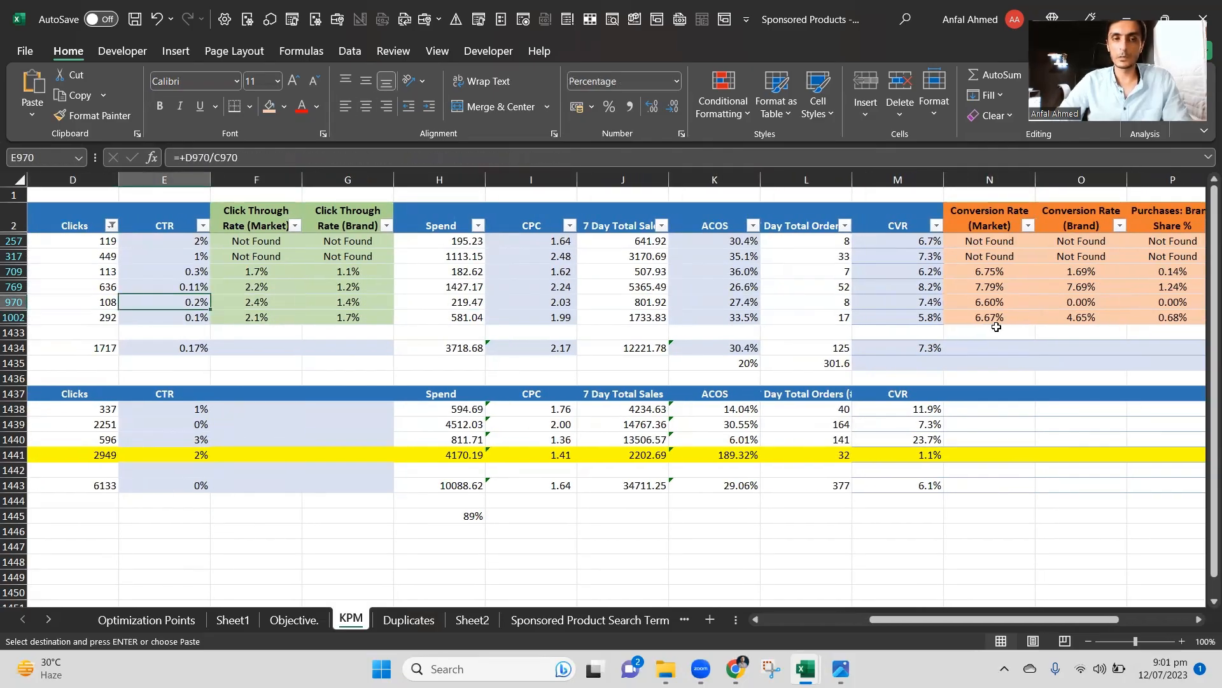
Check the search term in row 970 and the CTR of "photo light box" in row 1002.
{"action": "key", "text": "Left"}
{"action": "key", "text": "Left"}
{"action": "key", "text": "Left"}
{"action": "key", "text": "Left"}
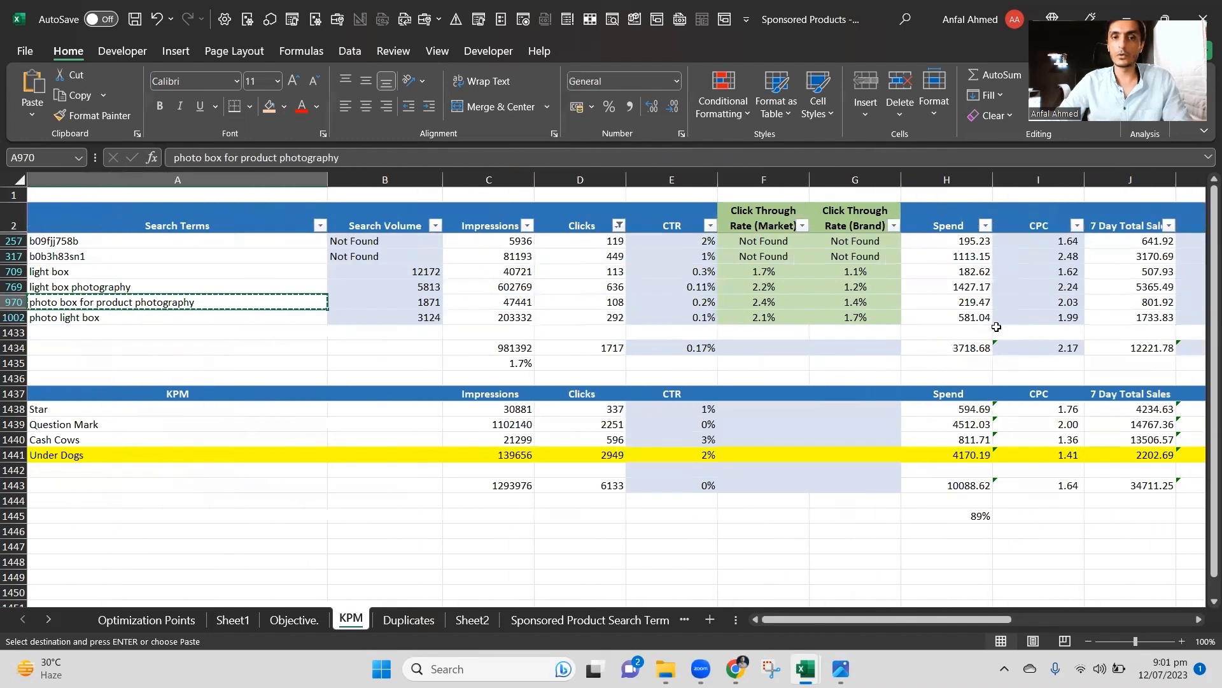
{"action": "key", "text": "Down"}
{"action": "key", "text": "Down"}
{"action": "key", "text": "Right"}
{"action": "key", "text": "Right"}
{"action": "key", "text": "Right"}
{"action": "key", "text": "Right"}
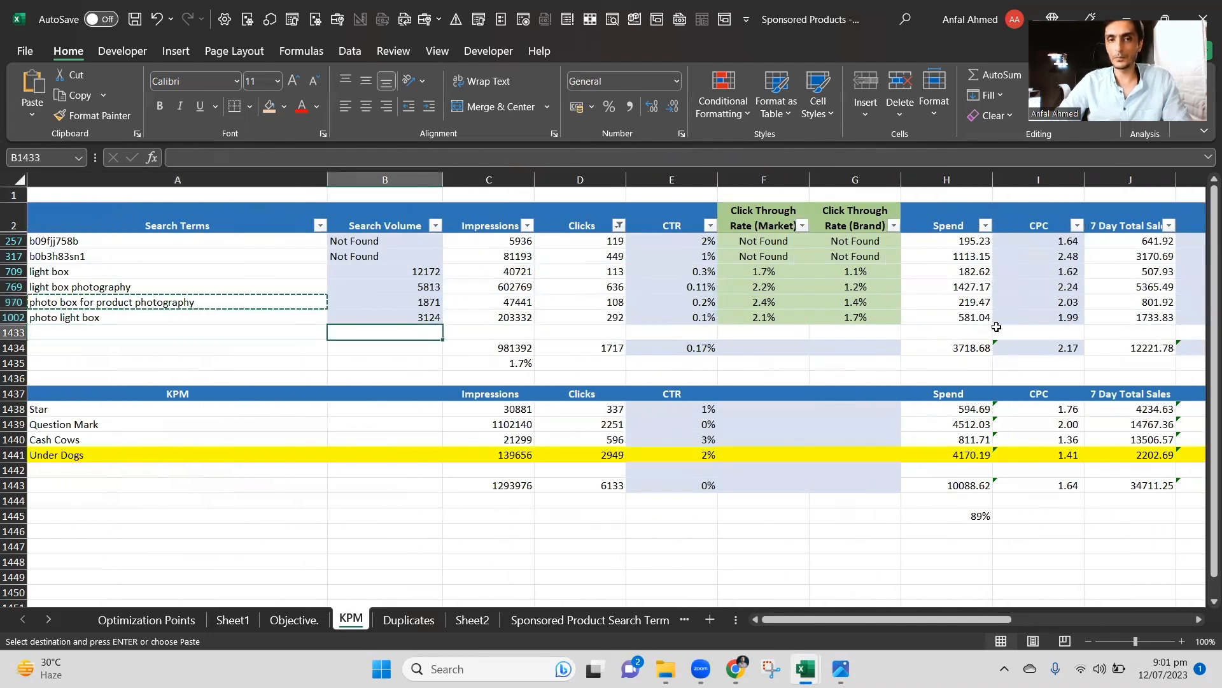
{"action": "key", "text": "Up"}
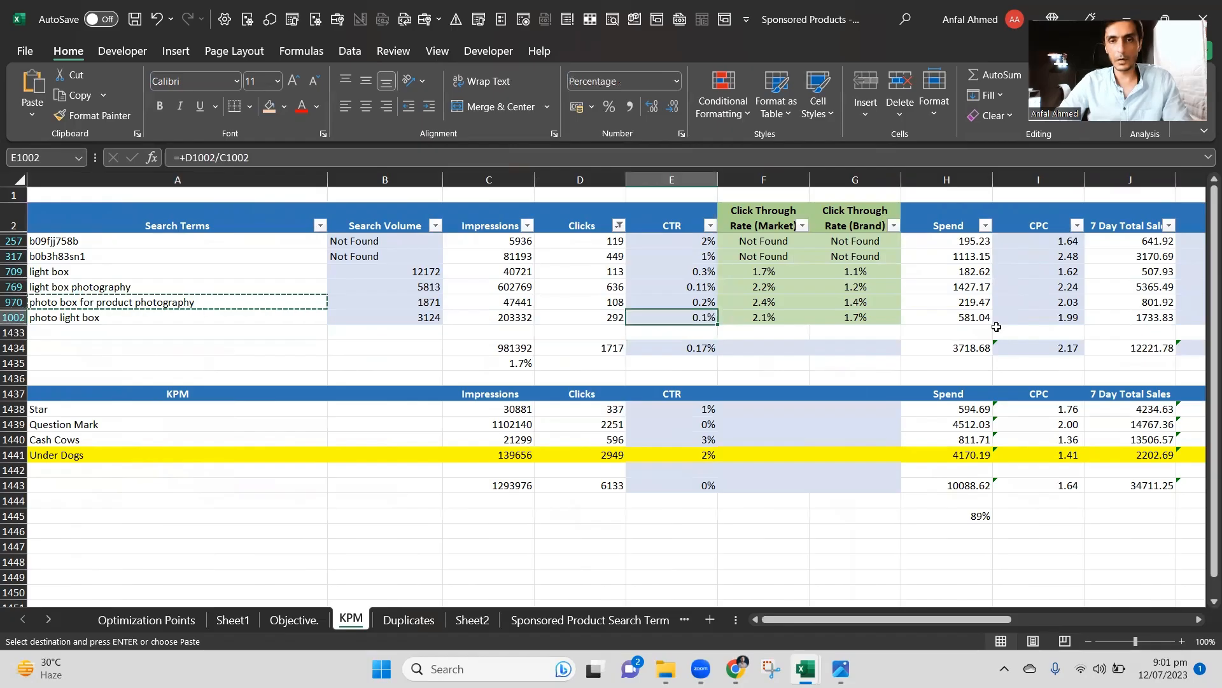
Examine the 7-day total orders and CVR for "photo light box" in row 1002.
{"action": "key", "text": "Right"}
{"action": "key", "text": "Right"}
{"action": "key", "text": "Right"}
{"action": "key", "text": "Right"}
{"action": "key", "text": "Right"}
{"action": "key", "text": "Right"}
{"action": "key", "text": "Right"}
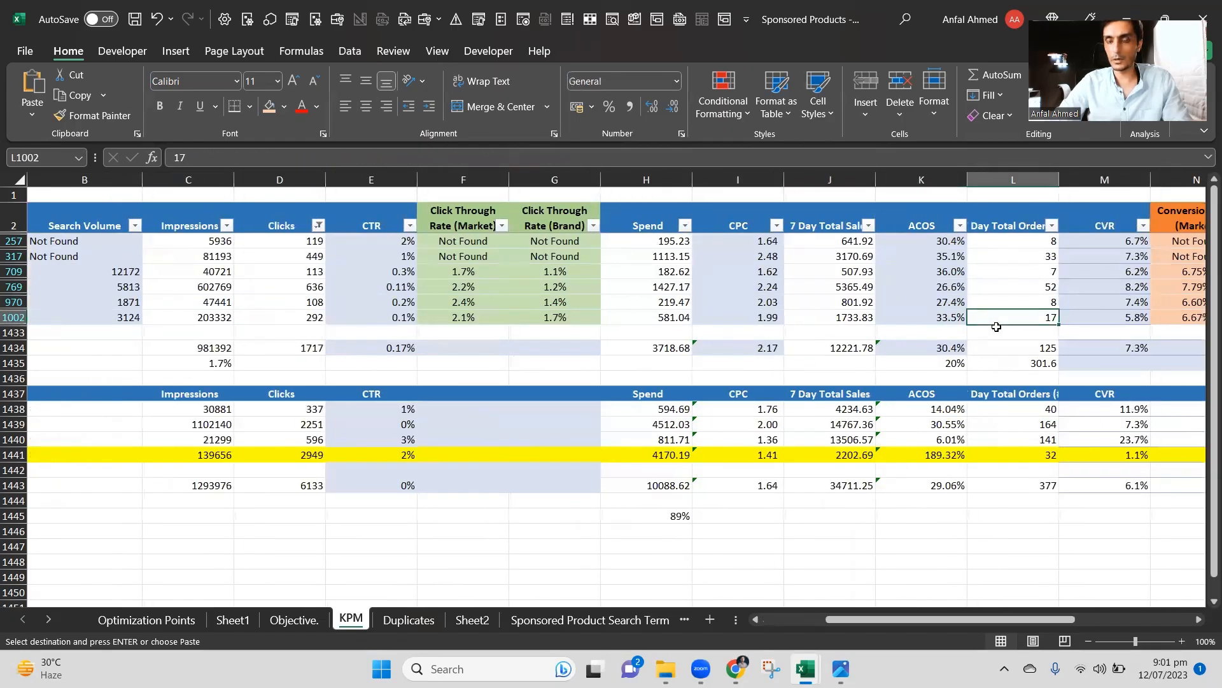
{"action": "key", "text": "Right"}
{"action": "key", "text": "Left"}
{"action": "key", "text": "Left"}
{"action": "key", "text": "Right"}
{"action": "key", "text": "Right"}
{"action": "key", "text": "Right"}
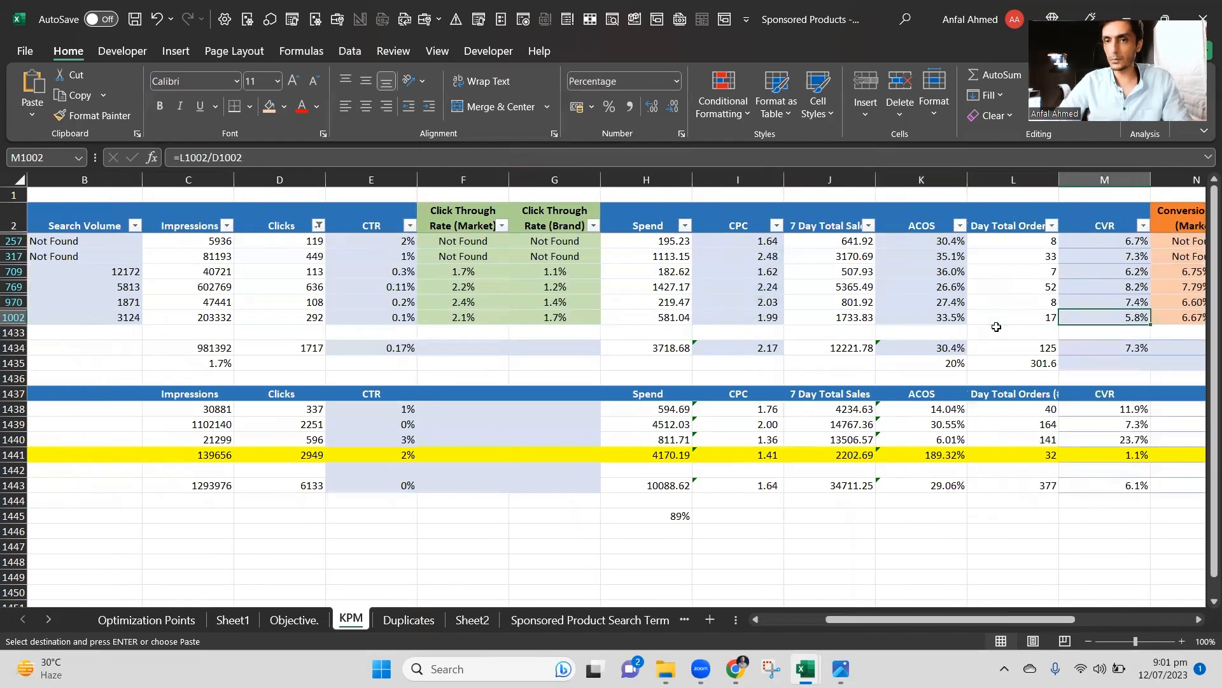
{"action": "key", "text": "Left"}
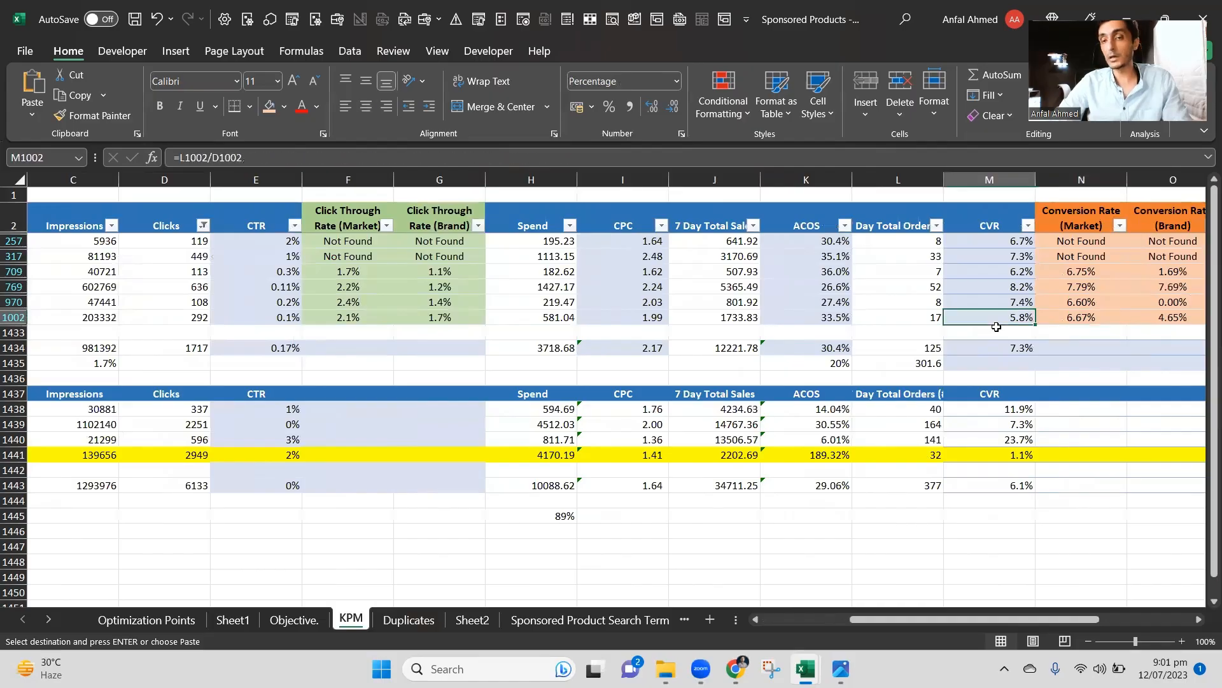
Compare row 1002's CVR with its market and brand conversion rates.
{"action": "key", "text": "Right"}
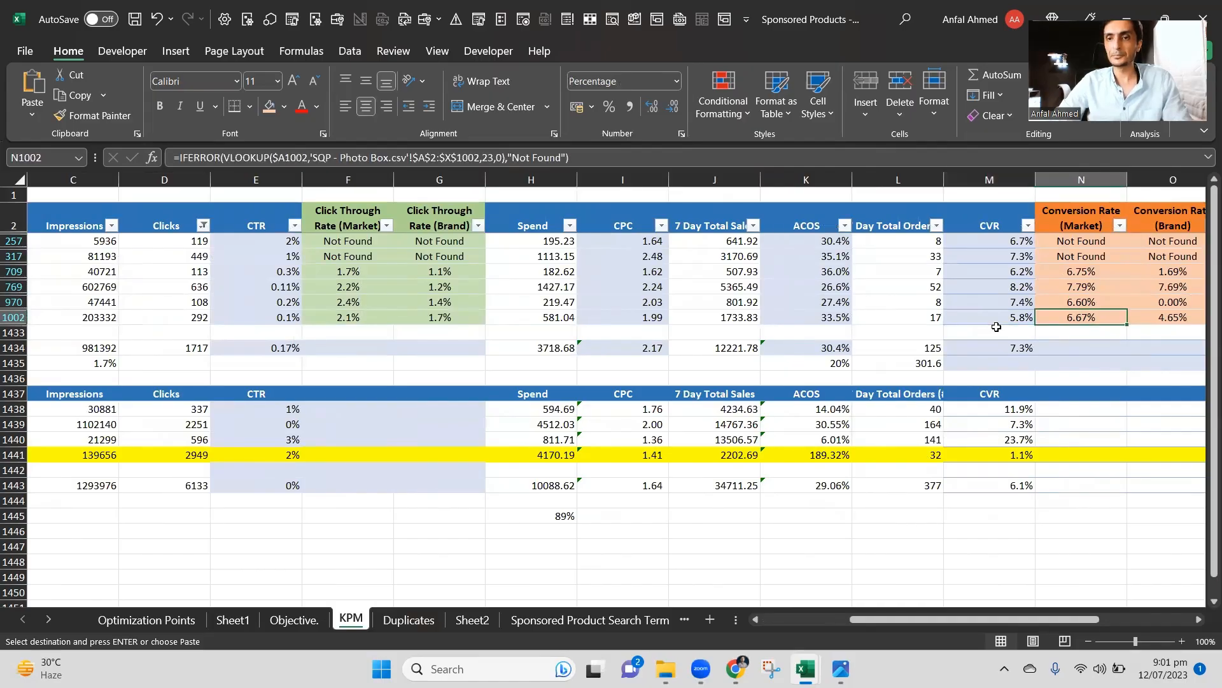
{"action": "key", "text": "Right"}
{"action": "key", "text": "Right"}
{"action": "key", "text": "Left"}
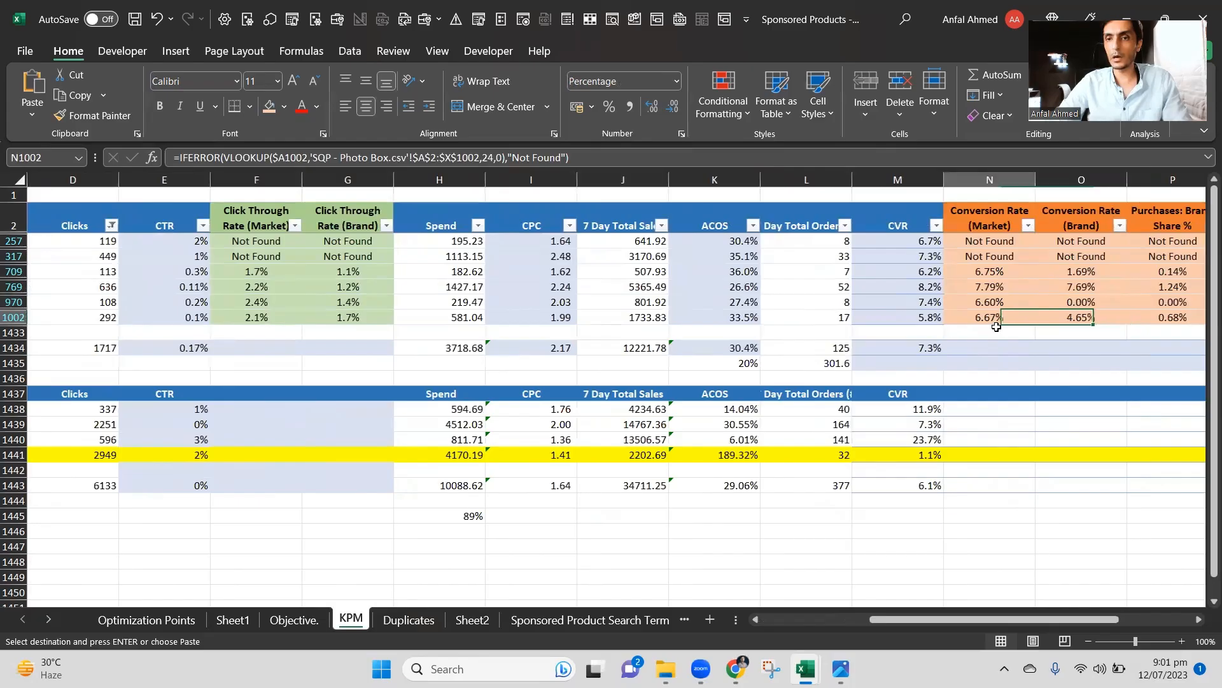
{"action": "key", "text": "Left"}
{"action": "key", "text": "Left"}
{"action": "key", "text": "Left"}
{"action": "key", "text": "Right"}
{"action": "key", "text": "Right"}
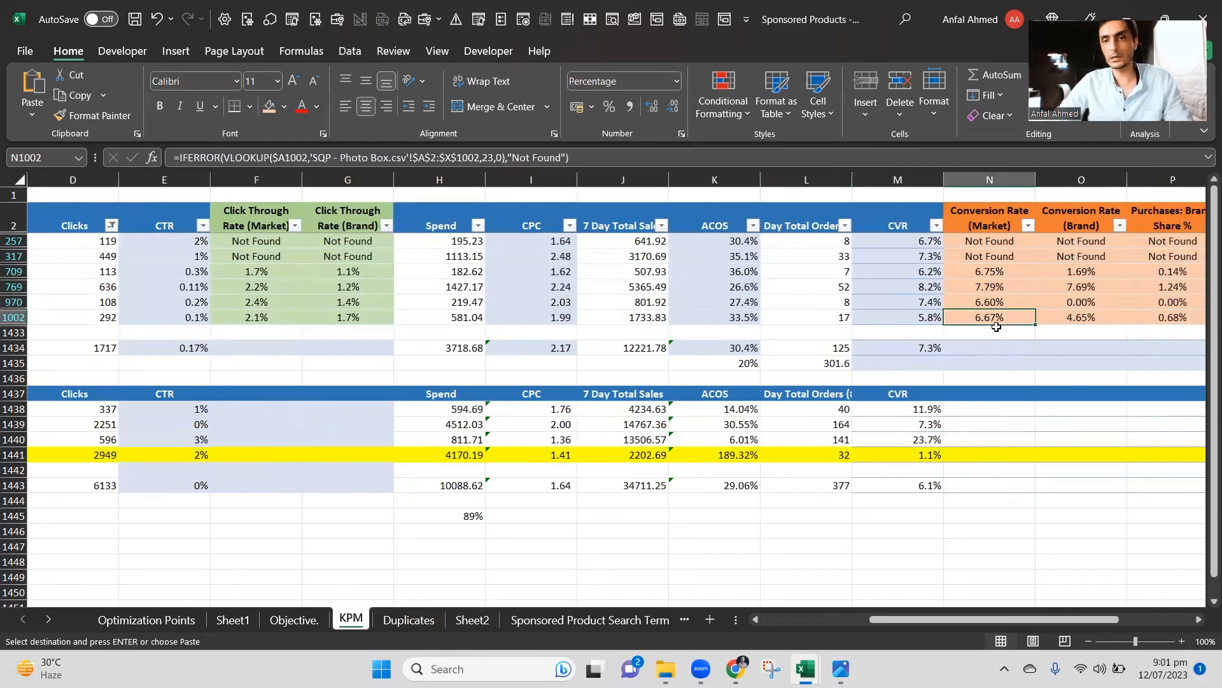
{"action": "key", "text": "Left"}
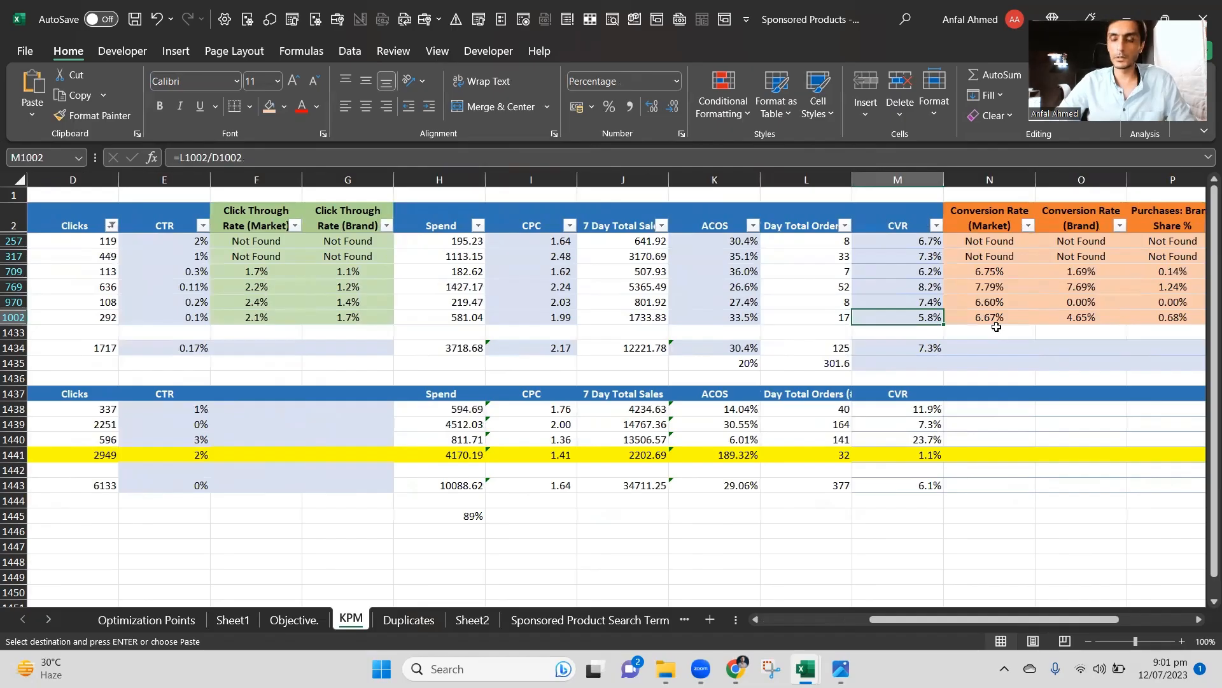
Review row 1002's figures from 7-day total sales to market conversion rate and return to its CVR.
{"action": "key", "text": "Right"}
{"action": "key", "text": "Left"}
{"action": "key", "text": "Left"}
{"action": "key", "text": "Left"}
{"action": "key", "text": "Left"}
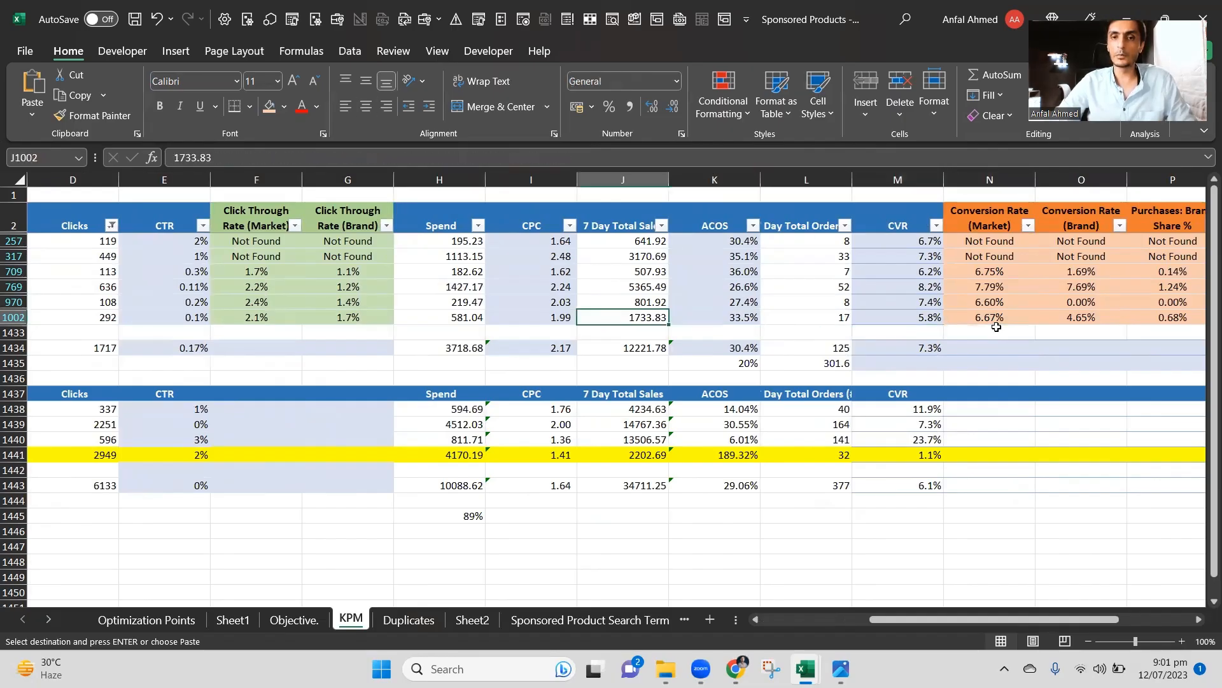
{"action": "key", "text": "Right"}
{"action": "key", "text": "Right"}
{"action": "key", "text": "Right"}
{"action": "key", "text": "Right"}
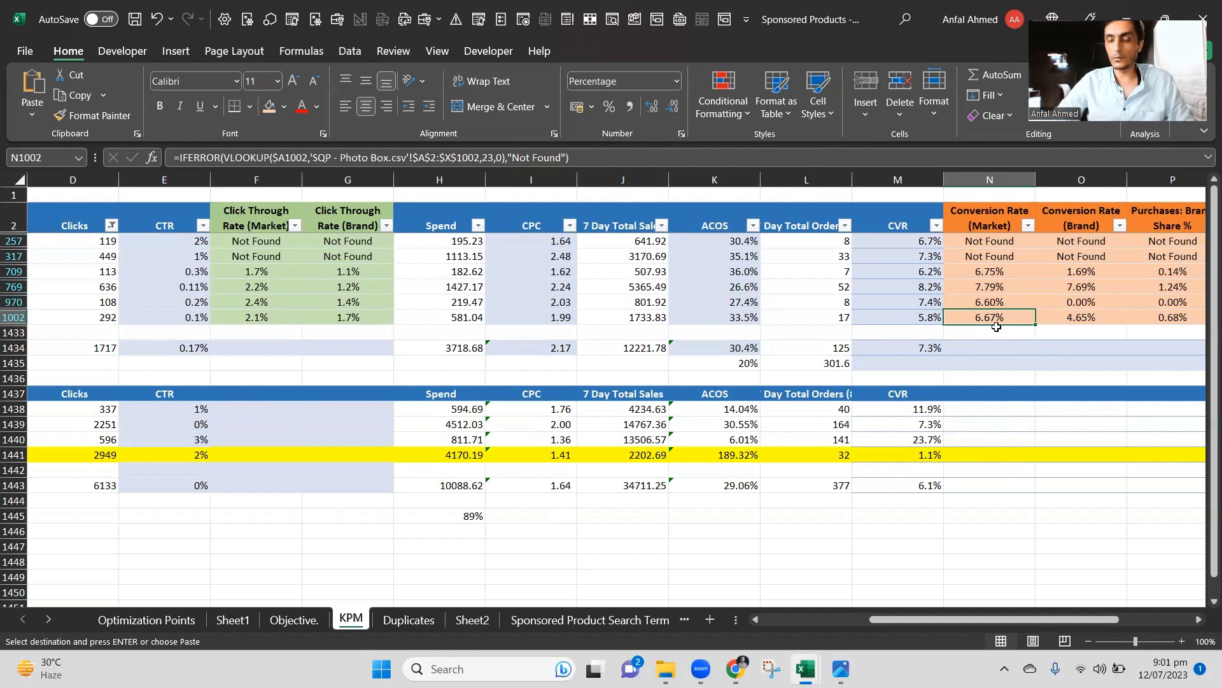
{"action": "key", "text": "Left"}
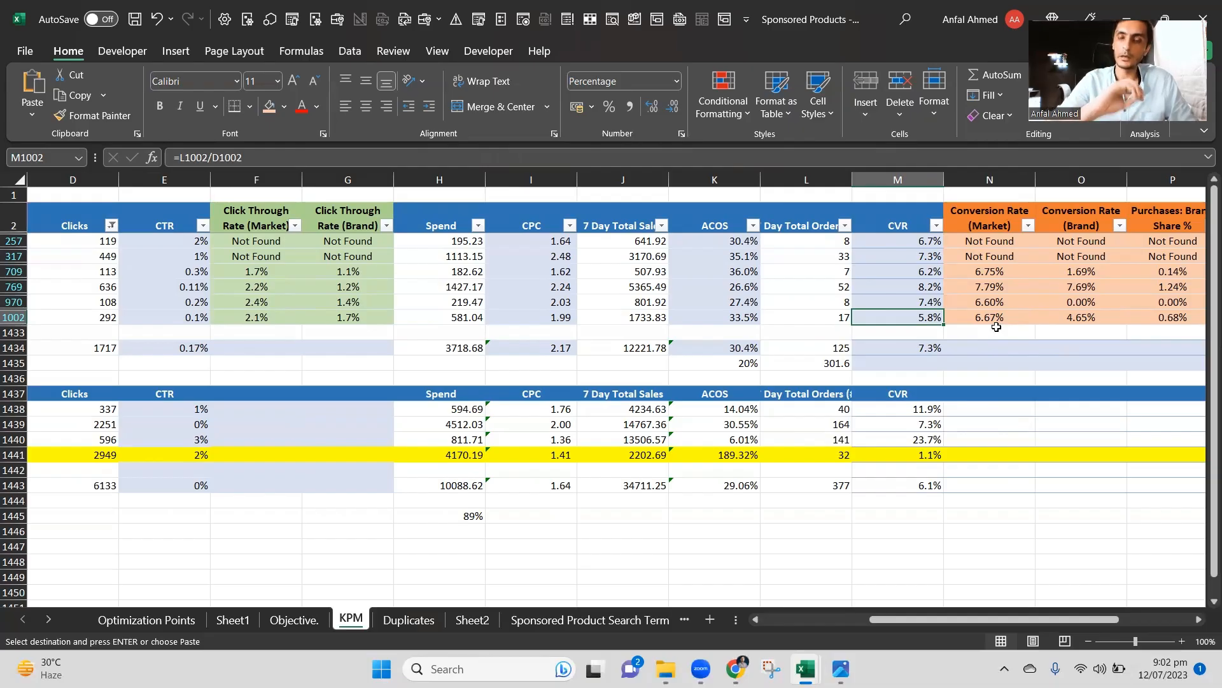
Compare the CVR values of rows 769, 970 and 1002.
{"action": "key", "text": "Up"}
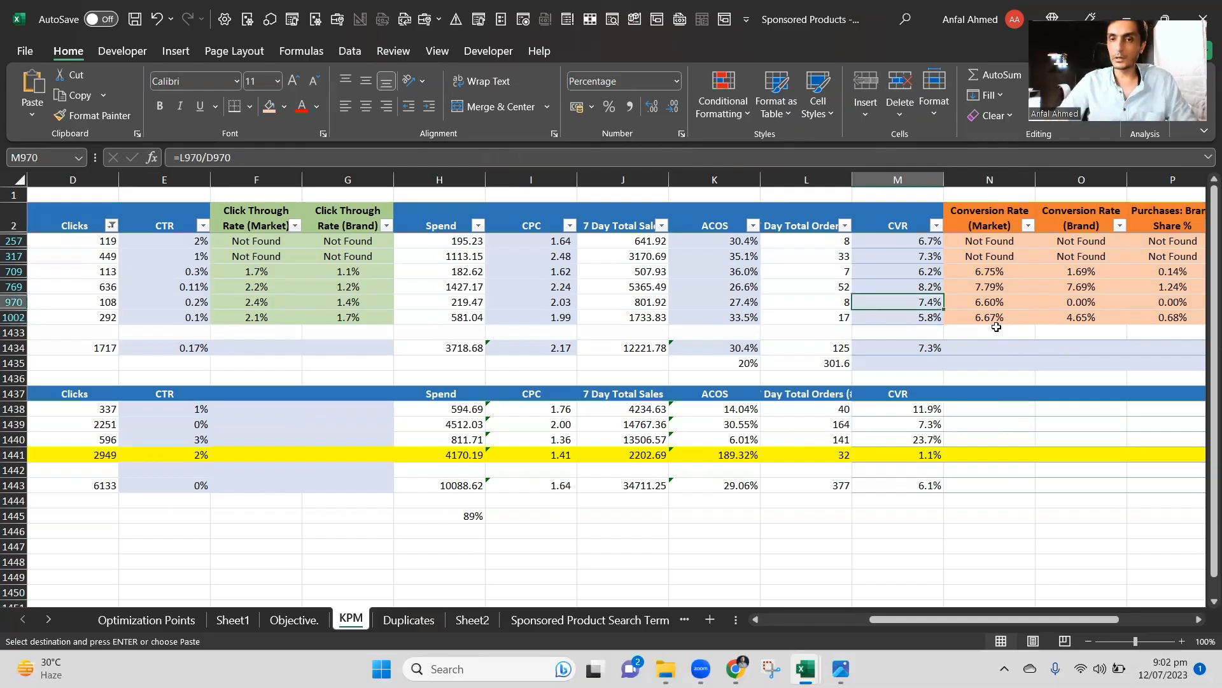
{"action": "key", "text": "Up"}
{"action": "key", "text": "Down"}
{"action": "key", "text": "Down"}
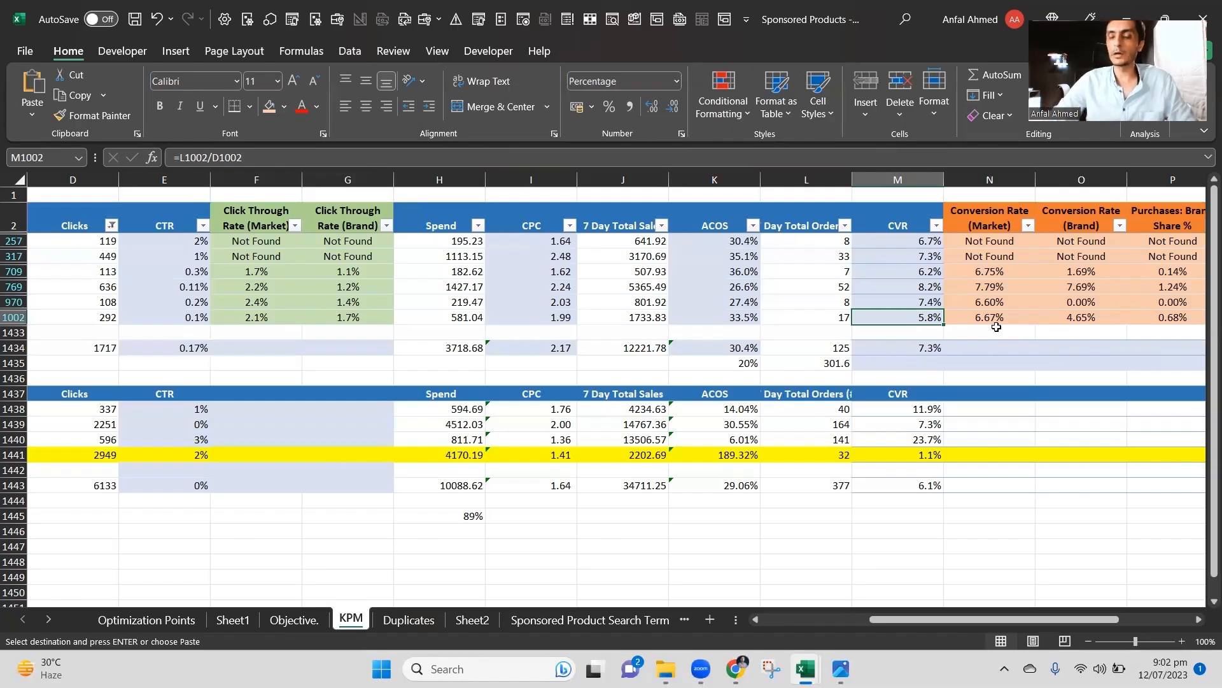
Examine row 1002's conversion rates, brand purchase share, CPA, KPM category and remark.
{"action": "key", "text": "Right"}
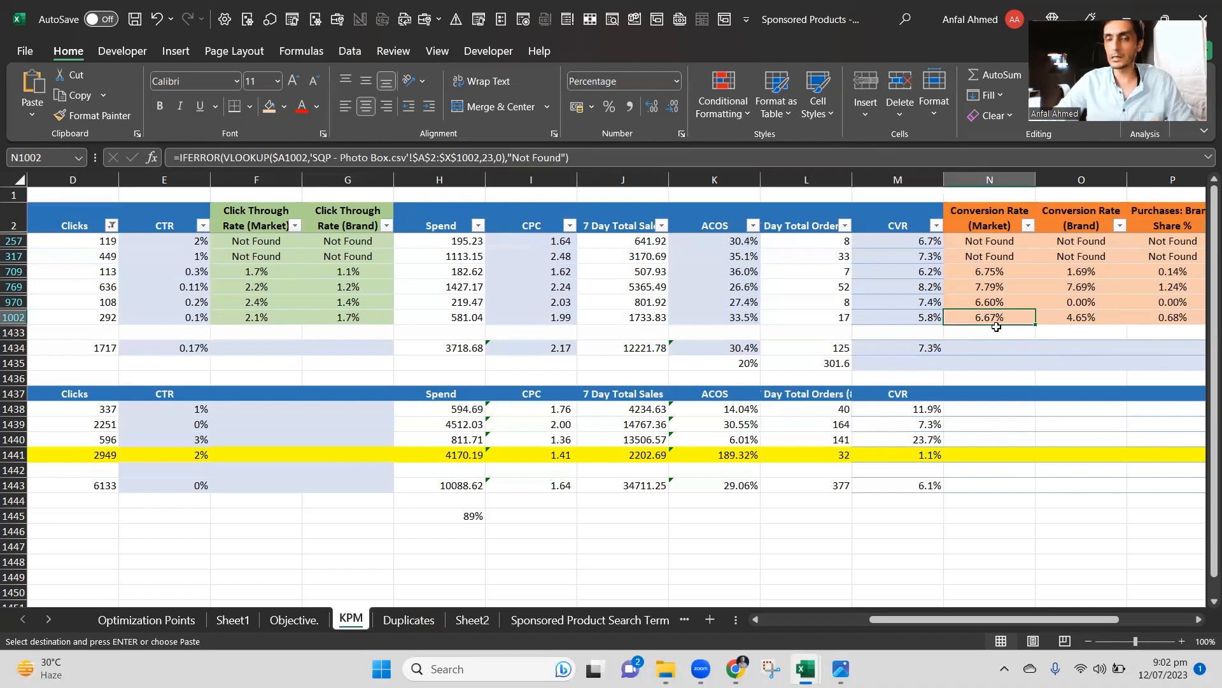
{"action": "key", "text": "Right"}
{"action": "key", "text": "Right"}
{"action": "key", "text": "Right"}
{"action": "key", "text": "Right"}
{"action": "key", "text": "Right"}
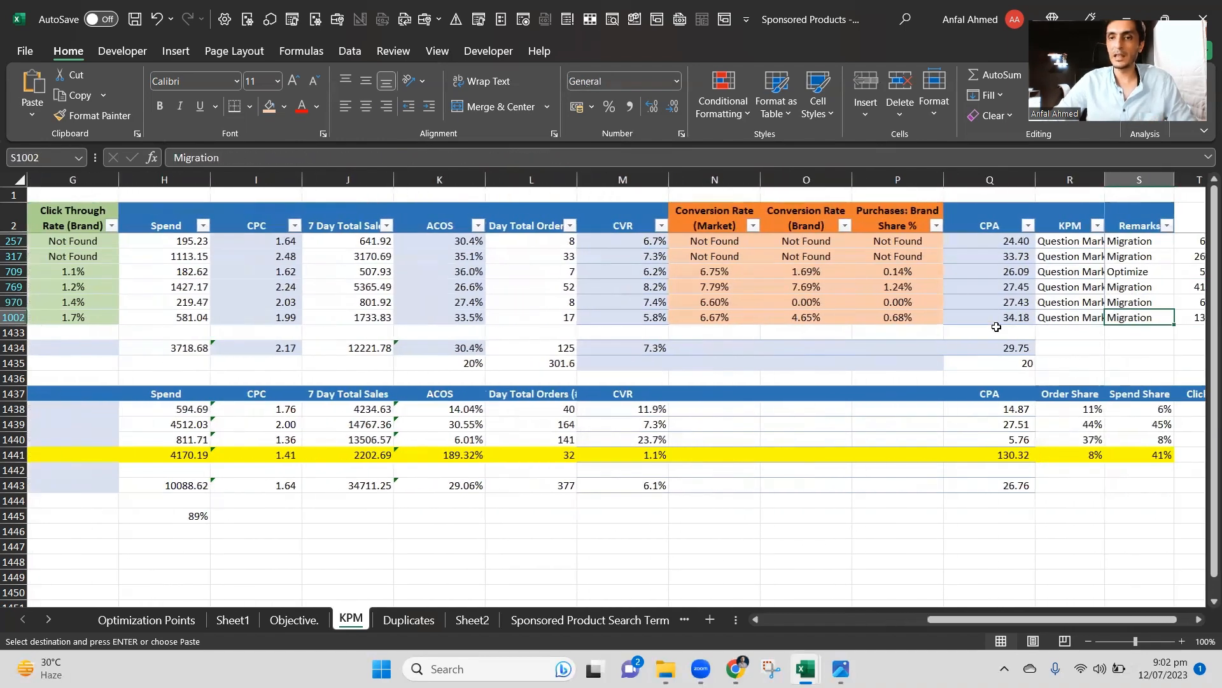
{"action": "key", "text": "Left"}
{"action": "key", "text": "Left"}
{"action": "key", "text": "Left"}
{"action": "key", "text": "Left"}
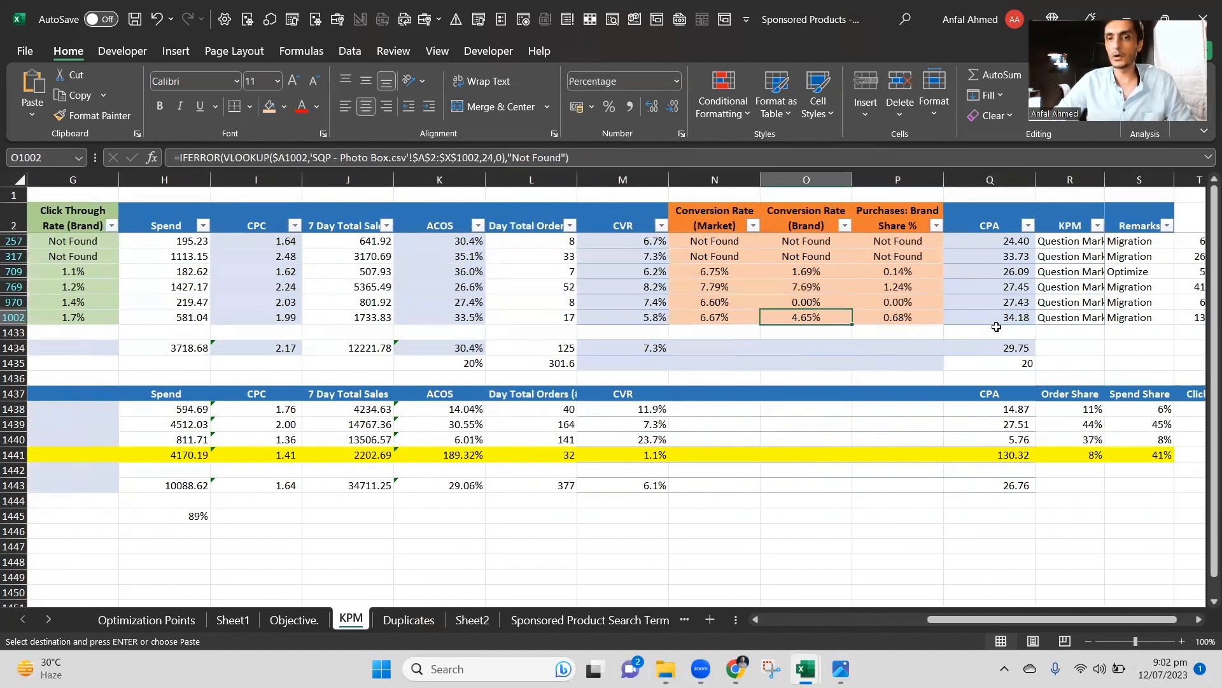
Inspect the brand conversion rates in rows 709 to 970 and return to row 1002's CVR.
{"action": "key", "text": "Right"}
{"action": "key", "text": "Right"}
{"action": "key", "text": "Left"}
{"action": "key", "text": "Left"}
{"action": "key", "text": "Up"}
{"action": "key", "text": "shift+Up"}
{"action": "key", "text": "shift+Up"}
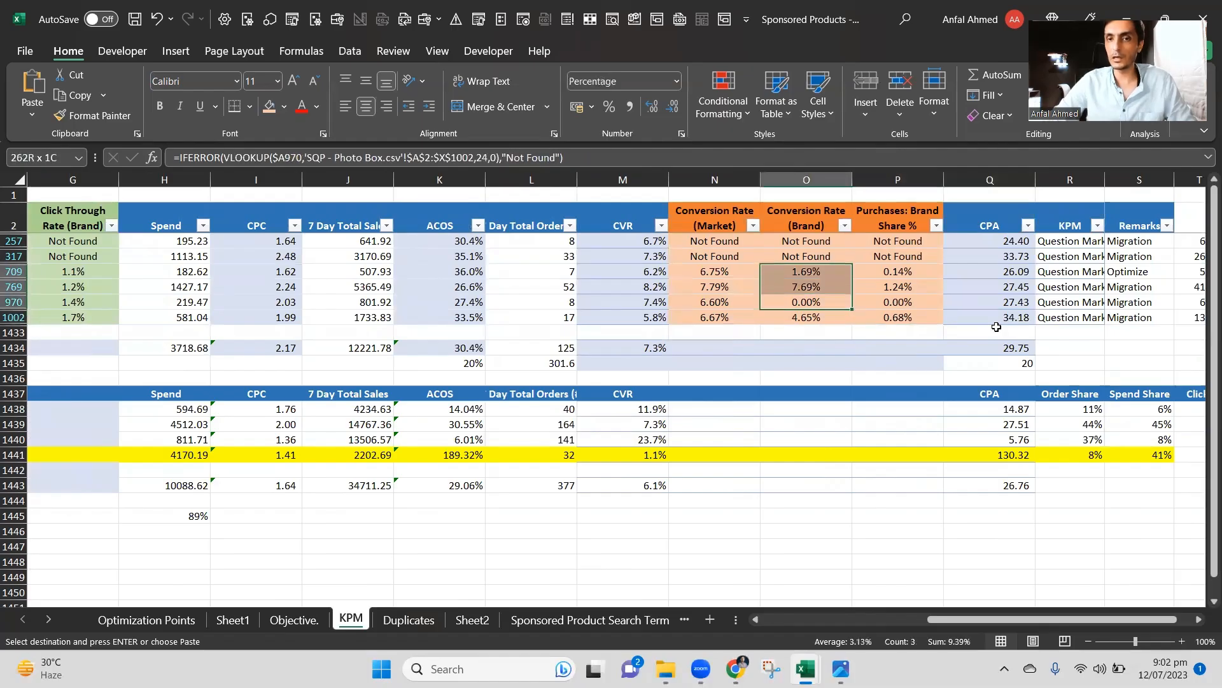
{"action": "key", "text": "ctrl+v"}
{"action": "key", "text": "Down"}
{"action": "key", "text": "Down"}
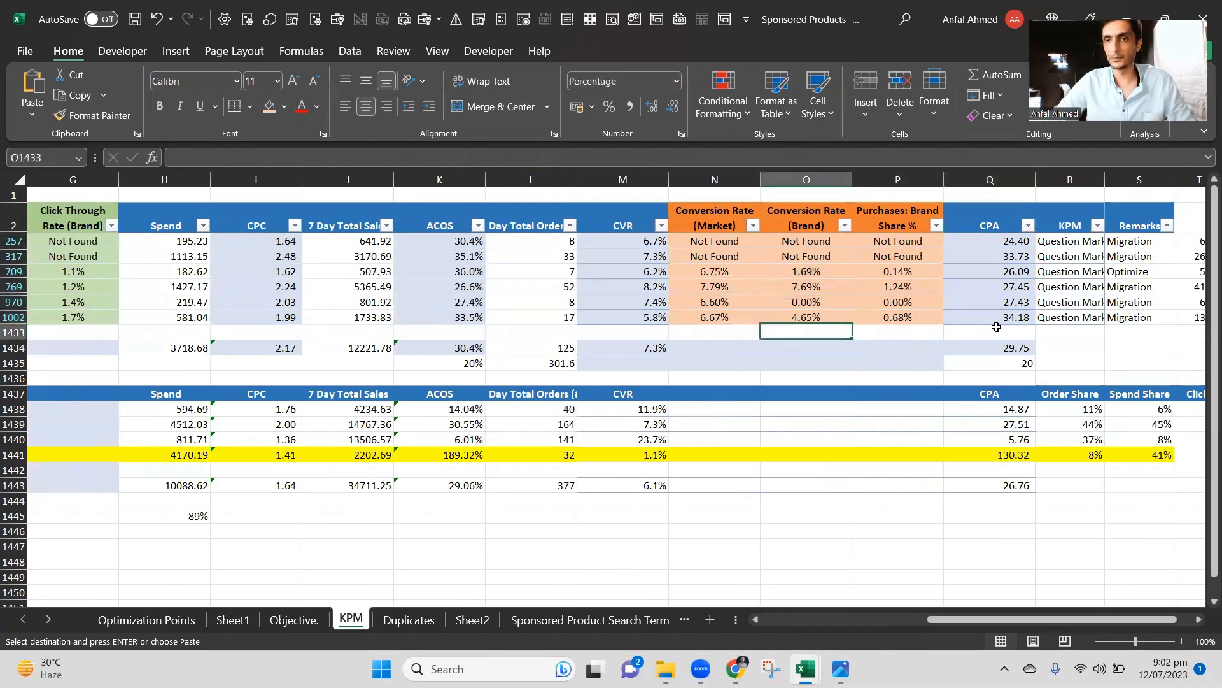
{"action": "key", "text": "Up"}
{"action": "key", "text": "Left"}
{"action": "key", "text": "Left"}
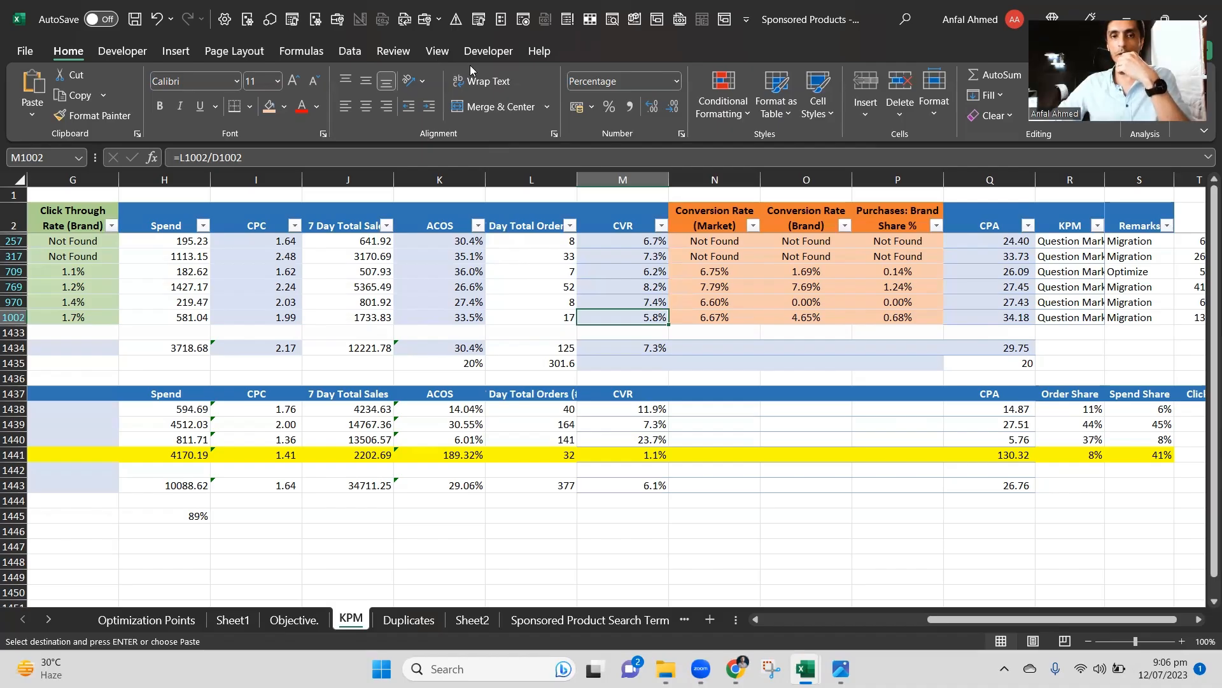
Review the Conversion Rate (Brand) column between rows 1002 and 257 on the KPM sheet.
{"action": "key", "text": "alt+Tab"}
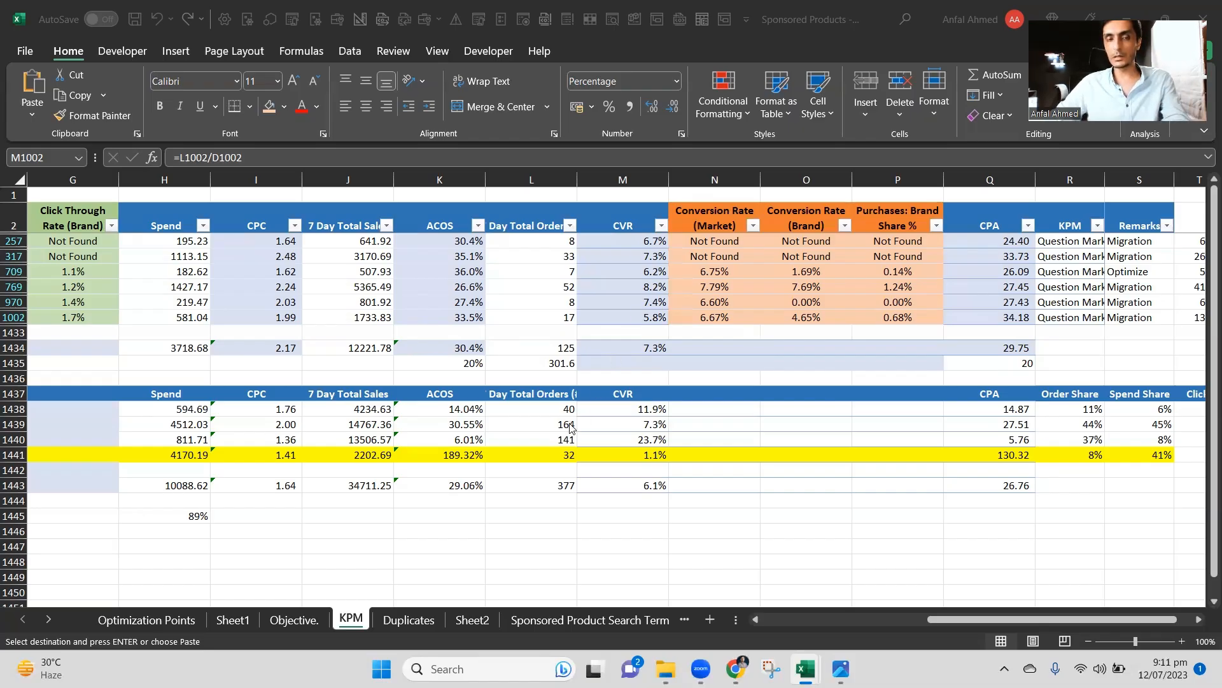
{"action": "key", "text": "Right"}
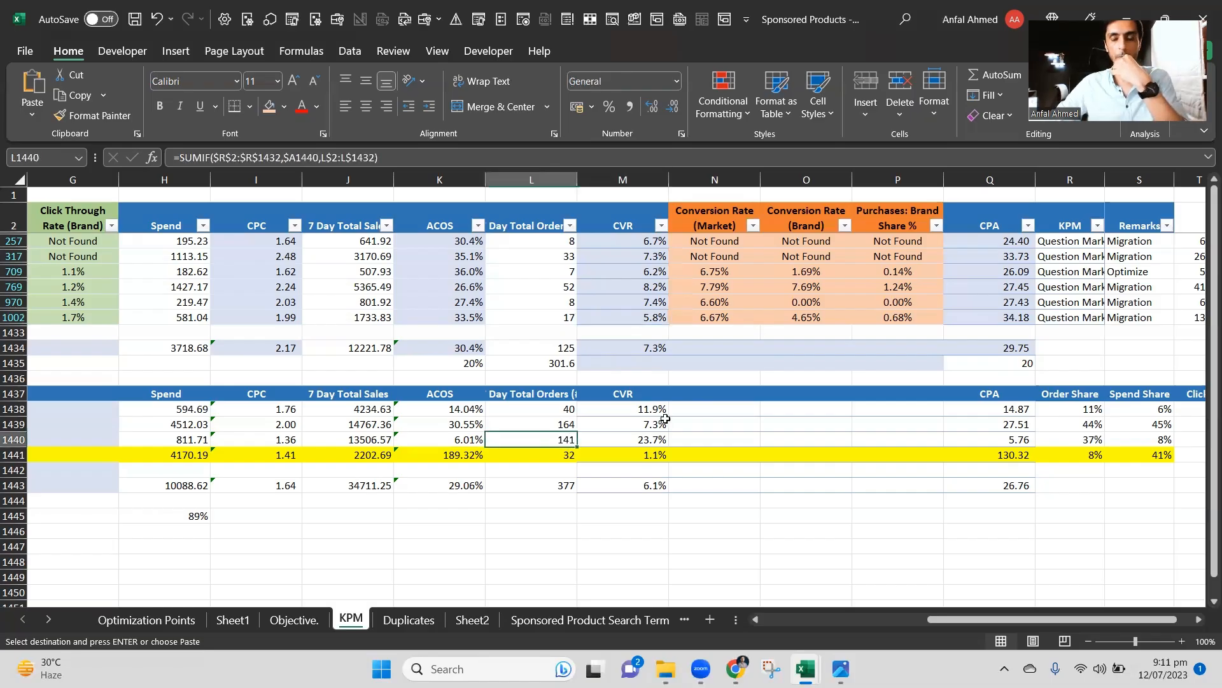
{"action": "left_click", "coordinate": [816, 317]}
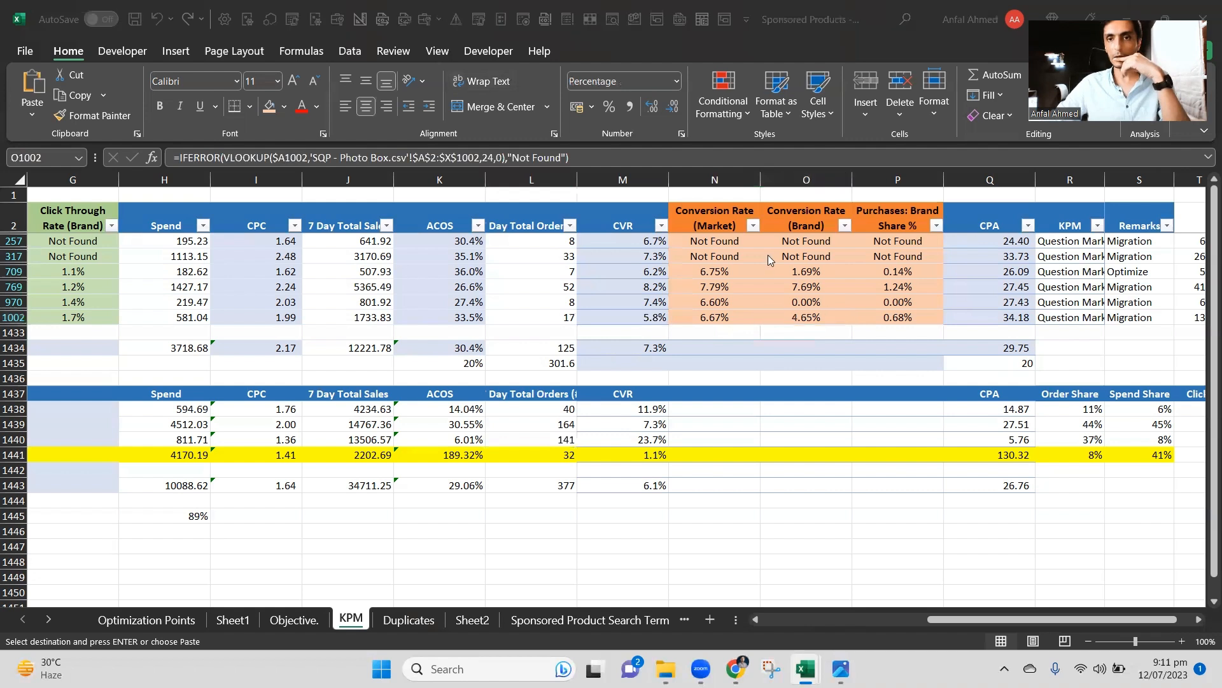
{"action": "key", "text": "Up"}
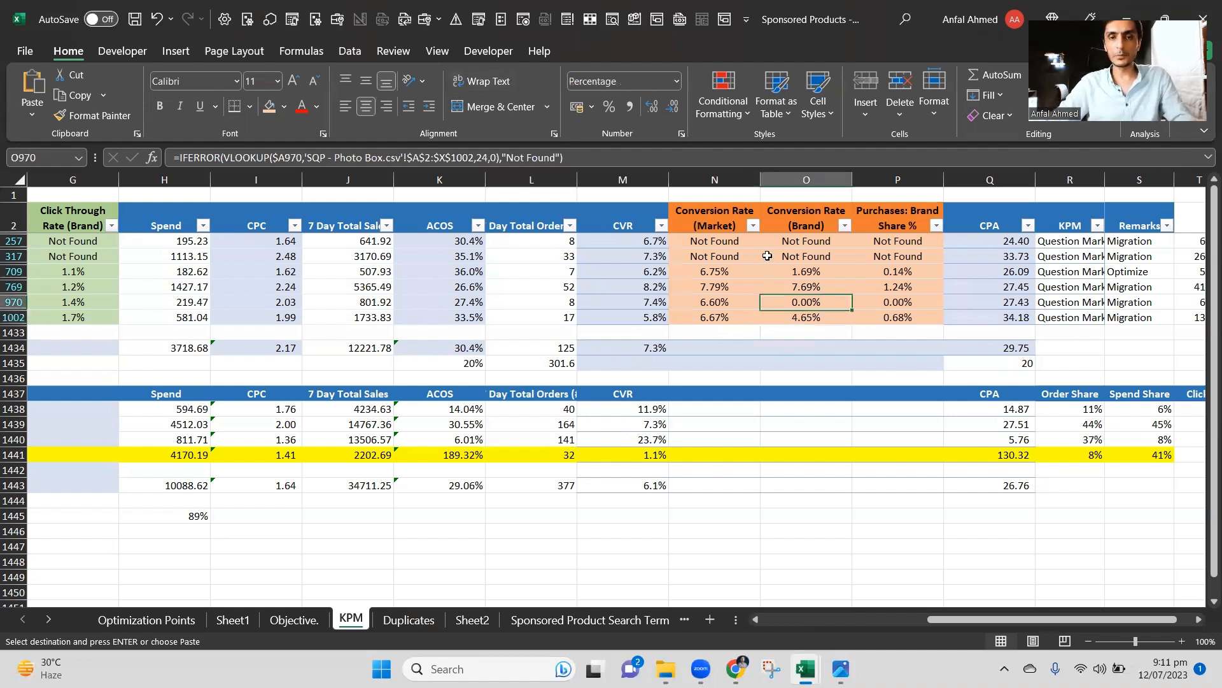
{"action": "key", "text": "Up"}
{"action": "key", "text": "Up"}
{"action": "key", "text": "Up"}
{"action": "key", "text": "Up"}
{"action": "key", "text": "Up"}
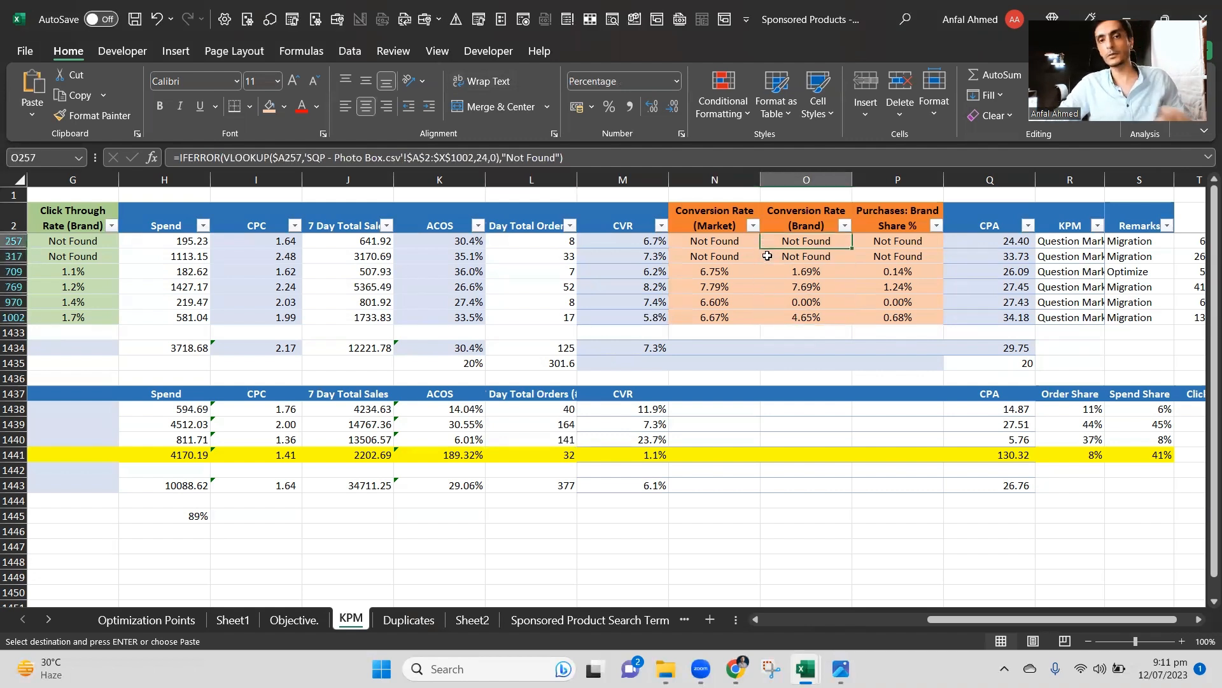
{"action": "key", "text": "Down"}
{"action": "key", "text": "Down"}
{"action": "key", "text": "Down"}
{"action": "key", "text": "Down"}
{"action": "key", "text": "Down"}
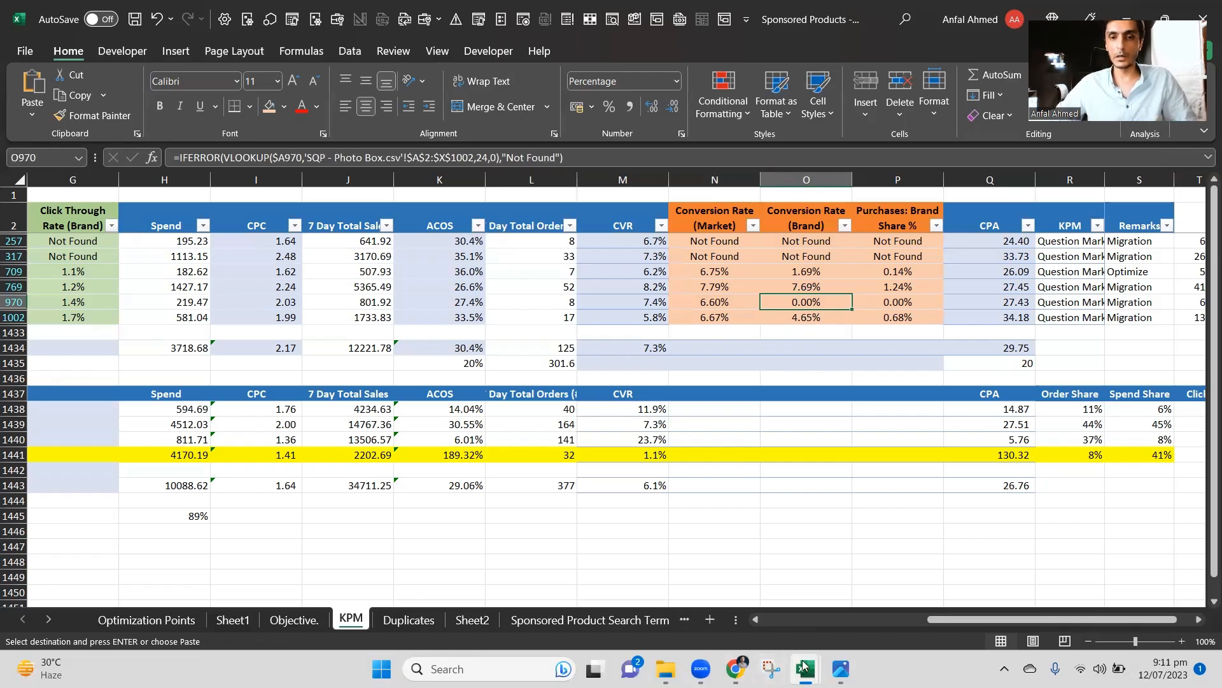
Switch to the SQP - Photo Box workbook and trace row 23 from total purchases back to total impressions.
{"action": "mouse_move", "coordinate": [803, 666]}
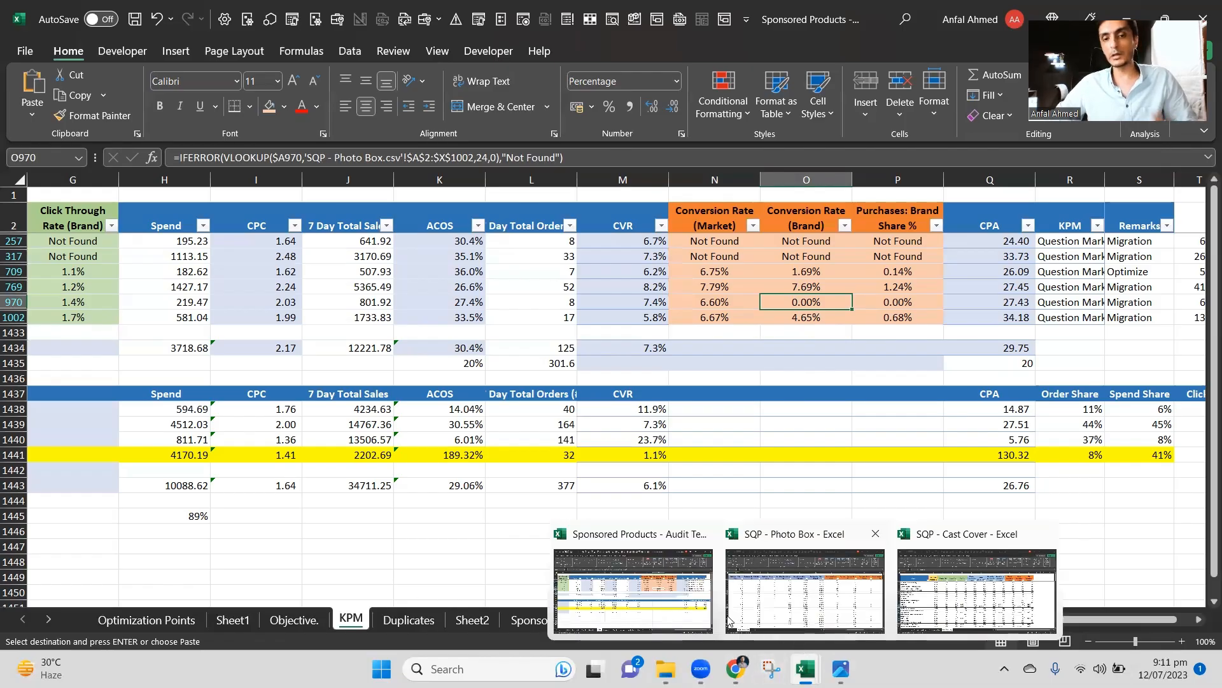
{"action": "left_click", "coordinate": [774, 618]}
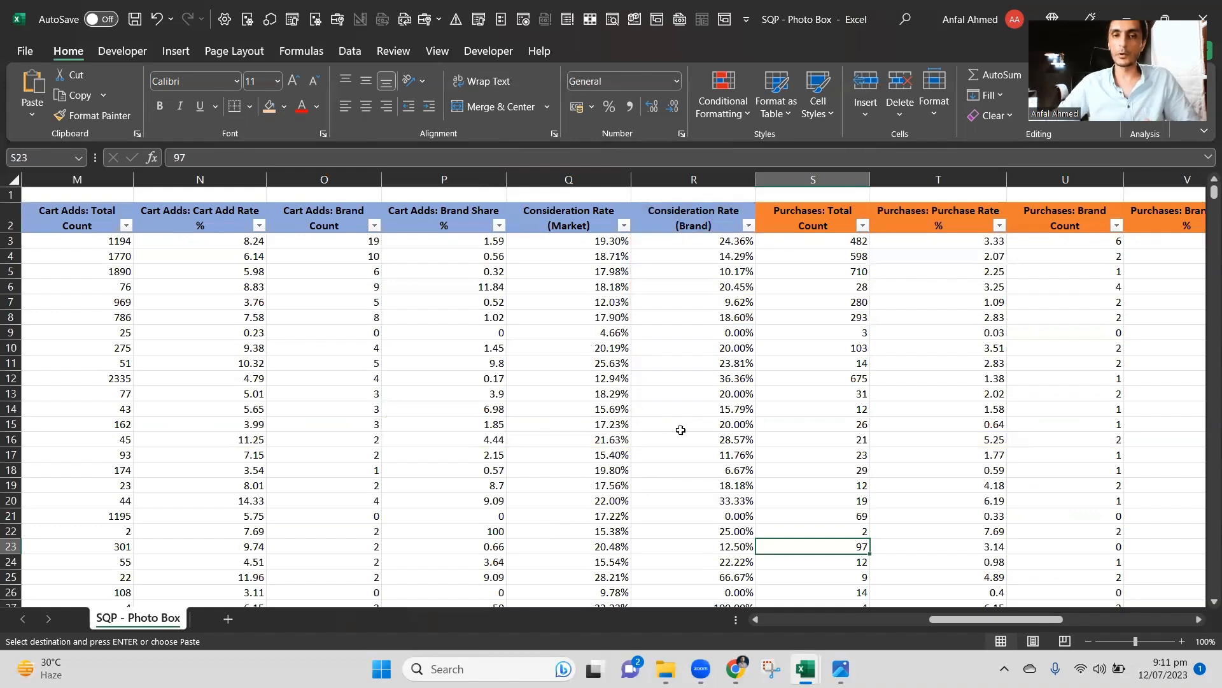
{"action": "key", "text": "Left"}
{"action": "key", "text": "Left"}
{"action": "key", "text": "Left"}
{"action": "key", "text": "Left"}
{"action": "key", "text": "Left"}
{"action": "key", "text": "Left"}
{"action": "key", "text": "Left"}
{"action": "key", "text": "Left"}
{"action": "key", "text": "Left"}
{"action": "key", "text": "Left"}
{"action": "key", "text": "Left"}
{"action": "key", "text": "Left"}
{"action": "key", "text": "Left"}
{"action": "key", "text": "Left"}
{"action": "key", "text": "Left"}
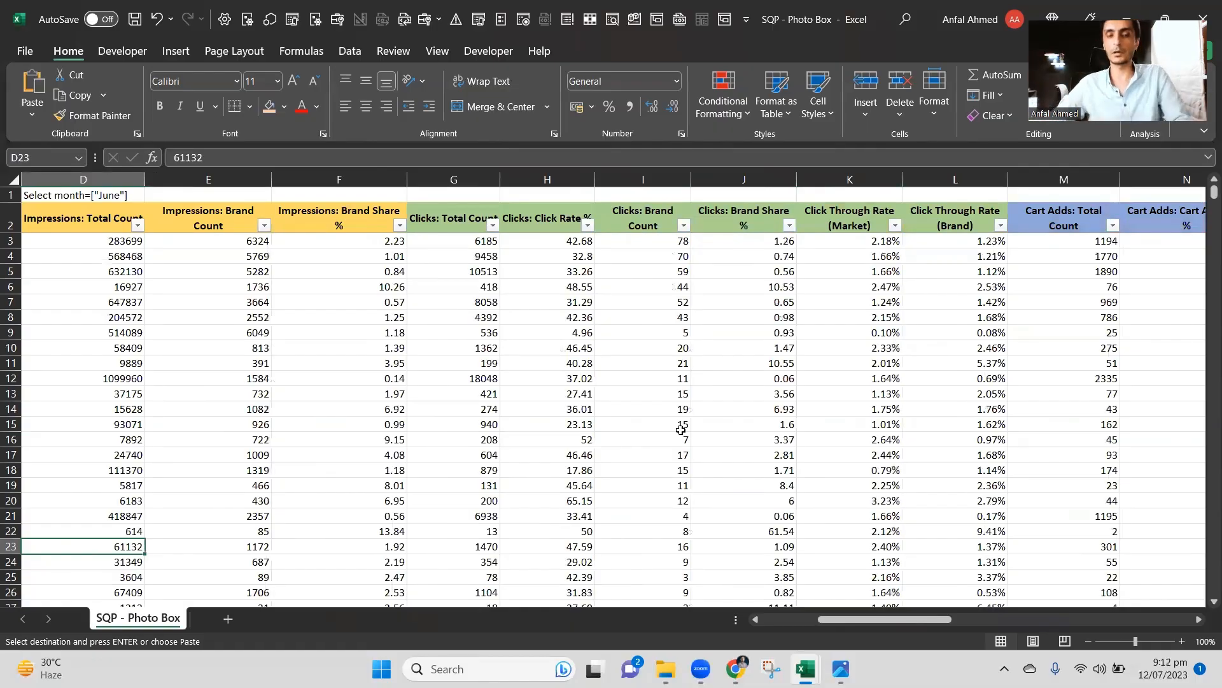
Review the Search Query column from "photo box for product photography" in row 23 up to the header row.
{"action": "key", "text": "ctrl+Left"}
{"action": "key", "text": "Up"}
{"action": "key", "text": "Up"}
{"action": "key", "text": "Up"}
{"action": "key", "text": "Up"}
{"action": "key", "text": "Up"}
{"action": "key", "text": "Up"}
{"action": "key", "text": "Up"}
{"action": "key", "text": "Up"}
{"action": "key", "text": "Up"}
{"action": "key", "text": "Up"}
{"action": "key", "text": "Up"}
{"action": "key", "text": "Up"}
{"action": "key", "text": "Up"}
{"action": "key", "text": "Up"}
{"action": "key", "text": "Up"}
{"action": "key", "text": "Up"}
{"action": "key", "text": "Up"}
{"action": "key", "text": "Up"}
{"action": "key", "text": "Up"}
{"action": "key", "text": "Up"}
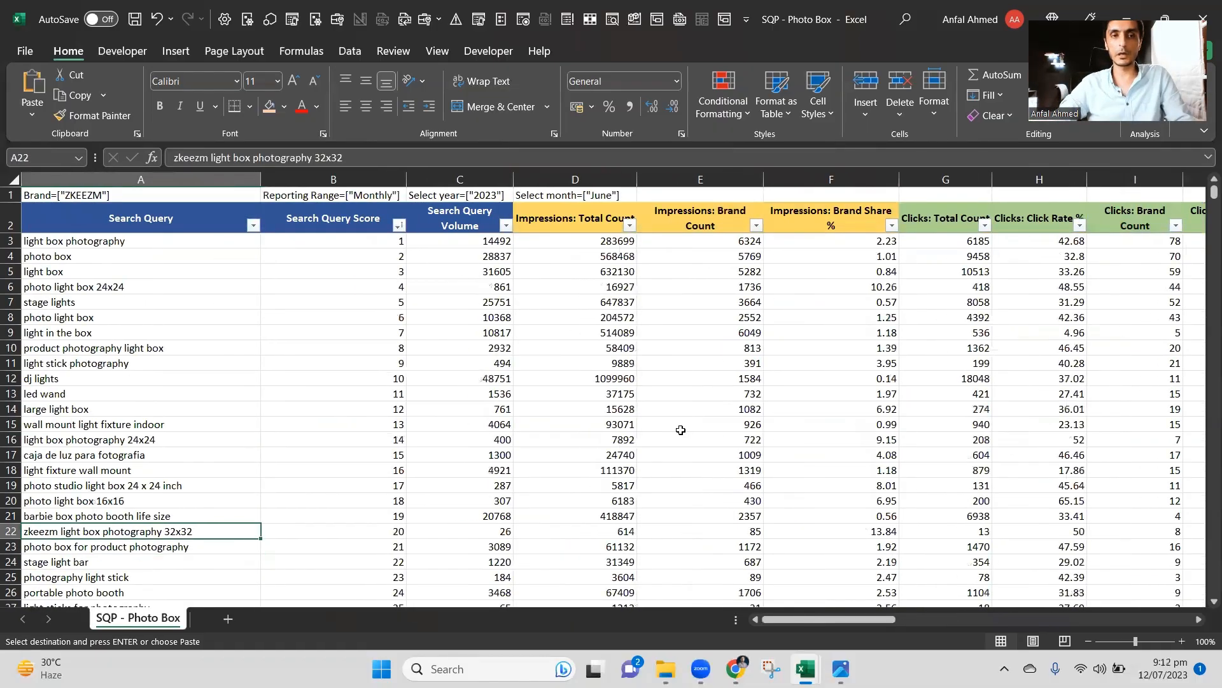
{"action": "key", "text": "Down"}
{"action": "key", "text": "Down"}
{"action": "key", "text": "Up"}
{"action": "key", "text": "Up"}
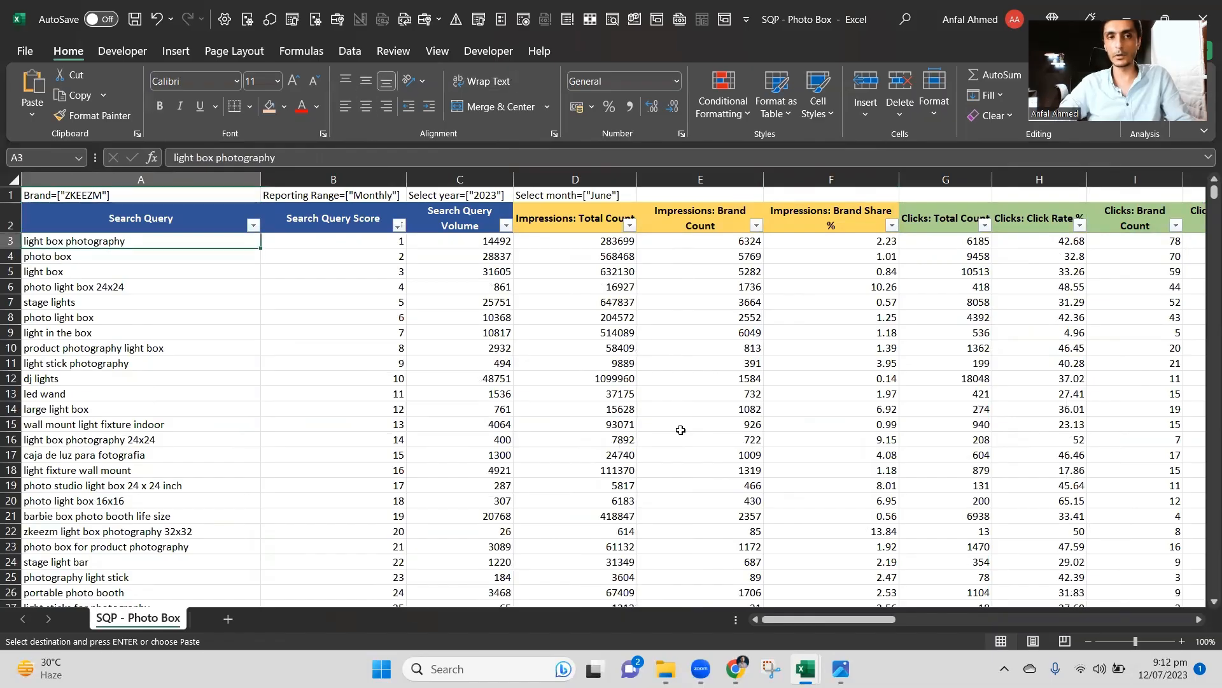
Examine the header row across the impressions, clicks, cart adds and purchases columns, ending at Purchases: Purchase Rate %.
{"action": "key", "text": "Right"}
{"action": "key", "text": "Right"}
{"action": "key", "text": "Right"}
{"action": "key", "text": "Right"}
{"action": "key", "text": "Right"}
{"action": "key", "text": "Right"}
{"action": "key", "text": "Right"}
{"action": "key", "text": "Right"}
{"action": "key", "text": "Right"}
{"action": "key", "text": "Right"}
{"action": "key", "text": "Right"}
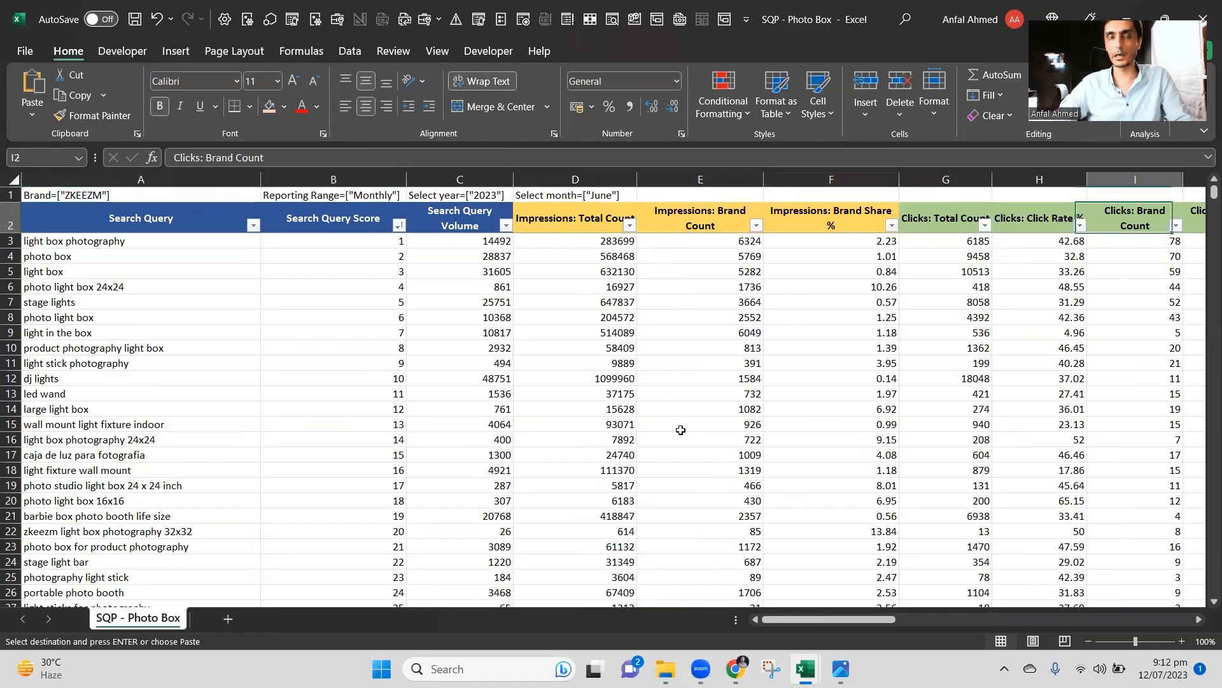
{"action": "key", "text": "Right"}
{"action": "key", "text": "Right"}
{"action": "key", "text": "Right"}
{"action": "key", "text": "Right"}
{"action": "key", "text": "Right"}
{"action": "key", "text": "Right"}
{"action": "key", "text": "Right"}
{"action": "key", "text": "Right"}
{"action": "key", "text": "Right"}
{"action": "key", "text": "Right"}
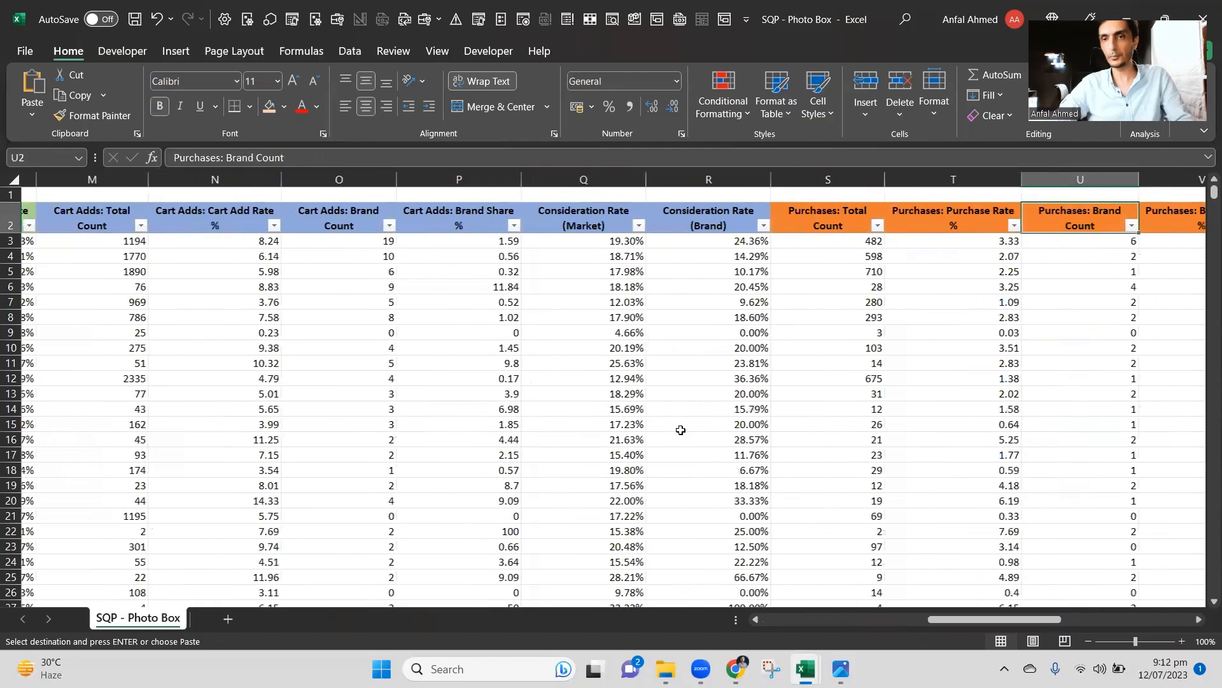
{"action": "key", "text": "Left"}
{"action": "key", "text": "Left"}
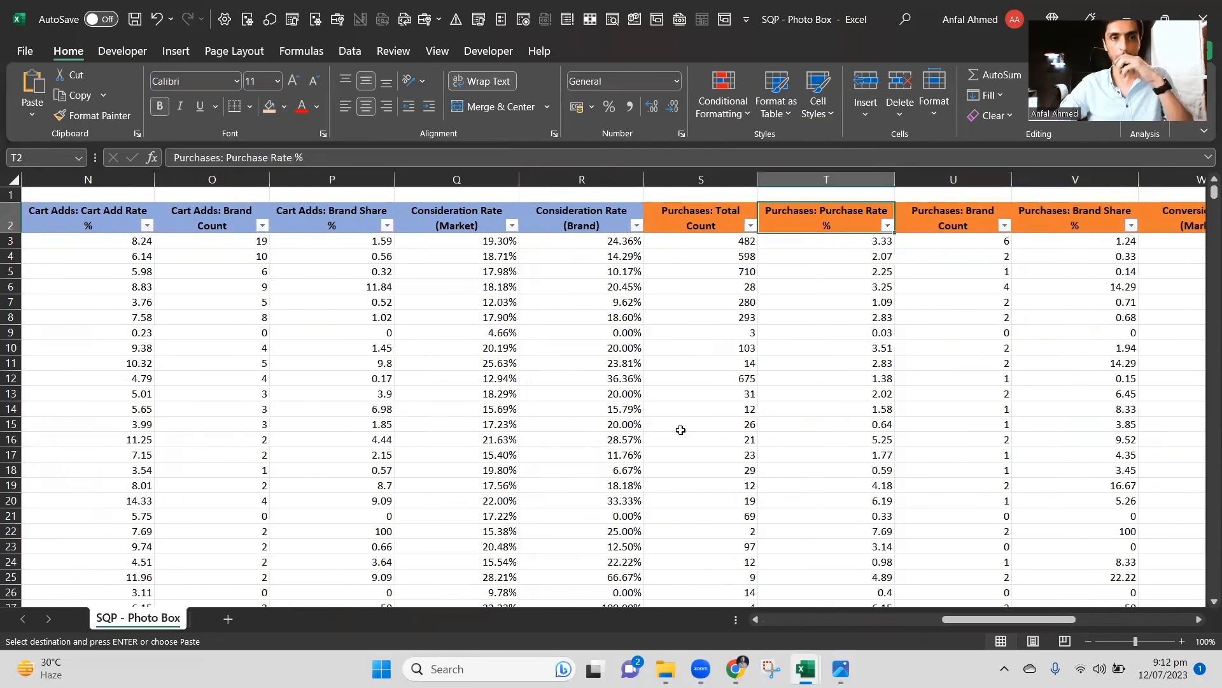
Trace the header row from Purchases: Purchase Rate % back through cart adds, clicks and impressions to Search Query Score.
{"action": "key", "text": "Left"}
{"action": "key", "text": "Left"}
{"action": "key", "text": "Left"}
{"action": "key", "text": "Left"}
{"action": "key", "text": "Left"}
{"action": "key", "text": "Left"}
{"action": "key", "text": "Left"}
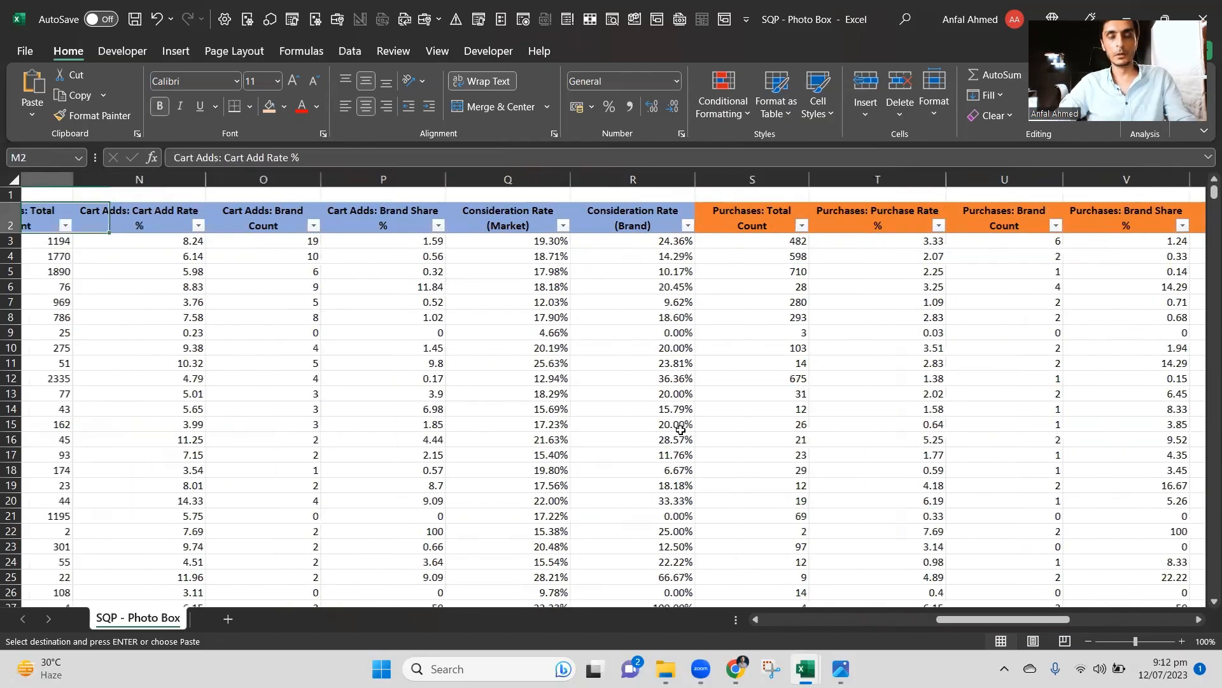
{"action": "key", "text": "Left"}
{"action": "key", "text": "Left"}
{"action": "key", "text": "Left"}
{"action": "key", "text": "Left"}
{"action": "key", "text": "Left"}
{"action": "key", "text": "Left"}
{"action": "key", "text": "Left"}
{"action": "key", "text": "Left"}
{"action": "key", "text": "Left"}
{"action": "key", "text": "Left"}
{"action": "key", "text": "Left"}
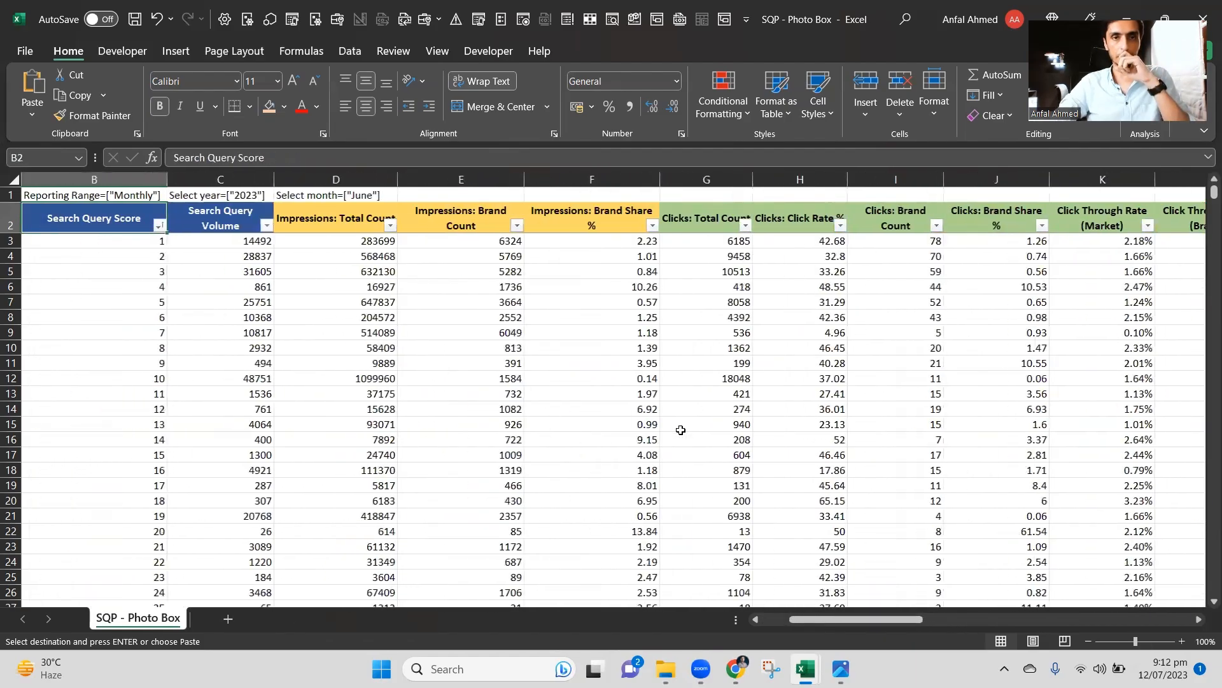
Examine the header row across the impressions and click columns up to Cart Adds: Cart Add Rate %.
{"action": "key", "text": "Right"}
{"action": "key", "text": "Right"}
{"action": "key", "text": "Right"}
{"action": "key", "text": "Right"}
{"action": "key", "text": "Right"}
{"action": "key", "text": "Right"}
{"action": "key", "text": "Right"}
{"action": "key", "text": "Left"}
{"action": "key", "text": "Left"}
{"action": "key", "text": "Left"}
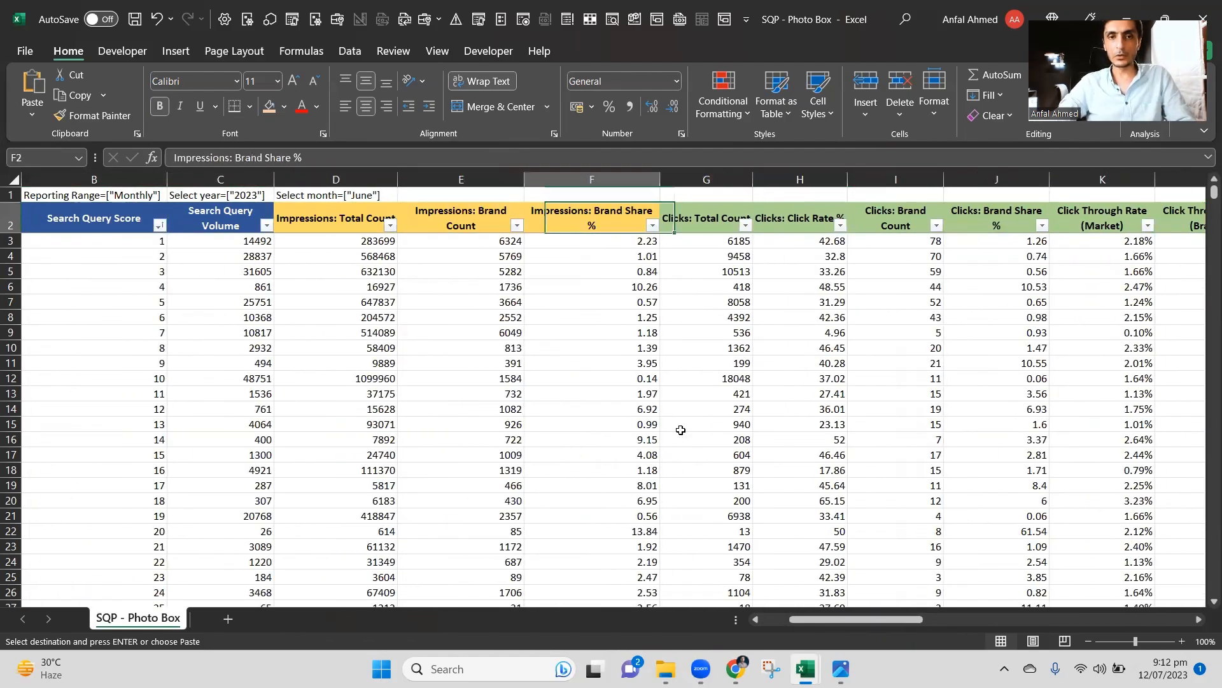
{"action": "key", "text": "Left"}
{"action": "key", "text": "Right"}
{"action": "key", "text": "Right"}
{"action": "key", "text": "Right"}
{"action": "key", "text": "Right"}
{"action": "key", "text": "Right"}
{"action": "key", "text": "Right"}
{"action": "key", "text": "Right"}
{"action": "key", "text": "Right"}
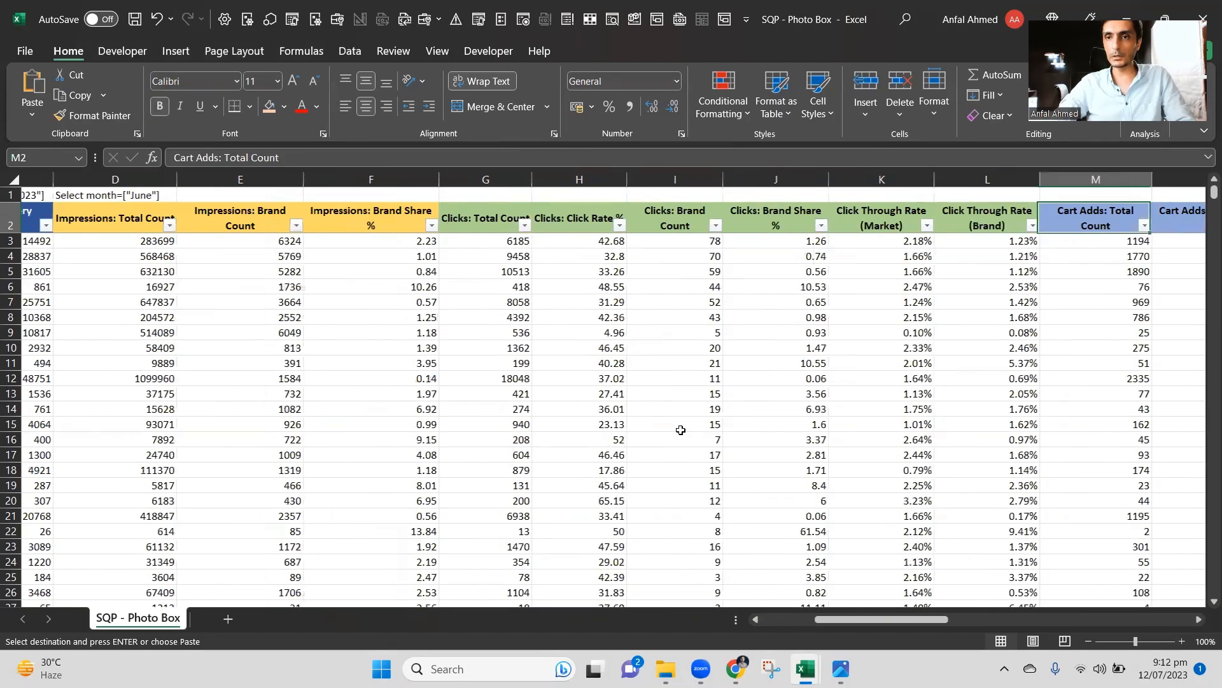
{"action": "key", "text": "Left"}
{"action": "key", "text": "Left"}
{"action": "key", "text": "Right"}
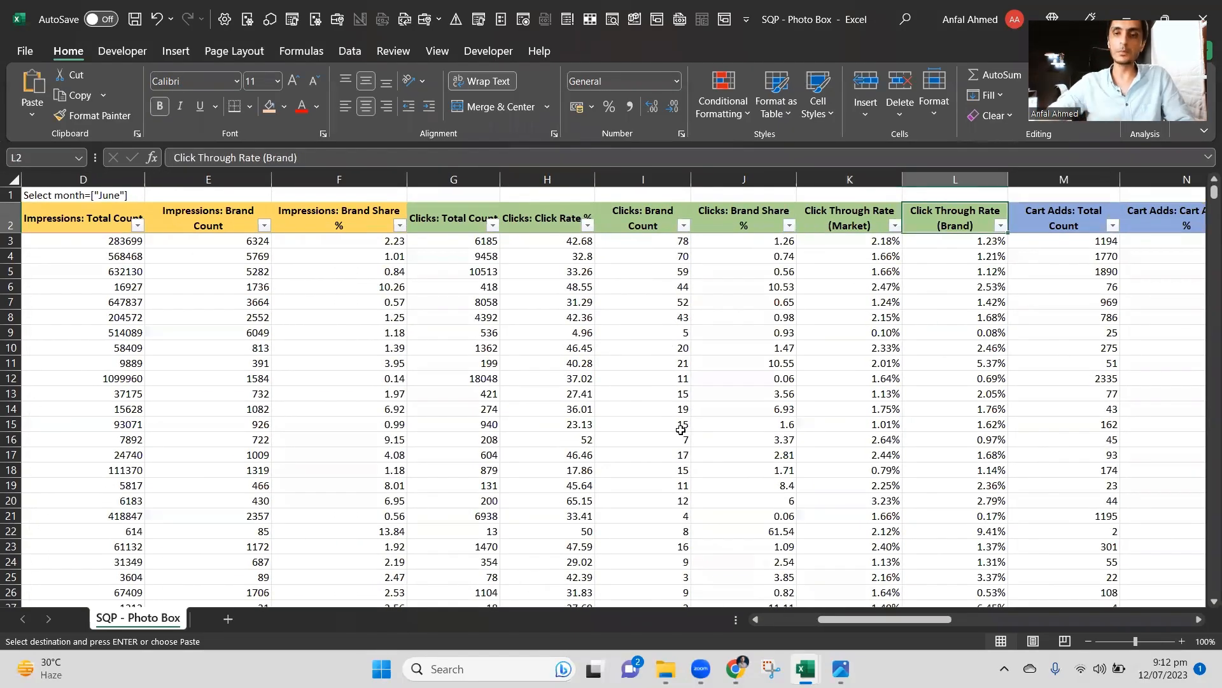
{"action": "key", "text": "Right"}
{"action": "key", "text": "Right"}
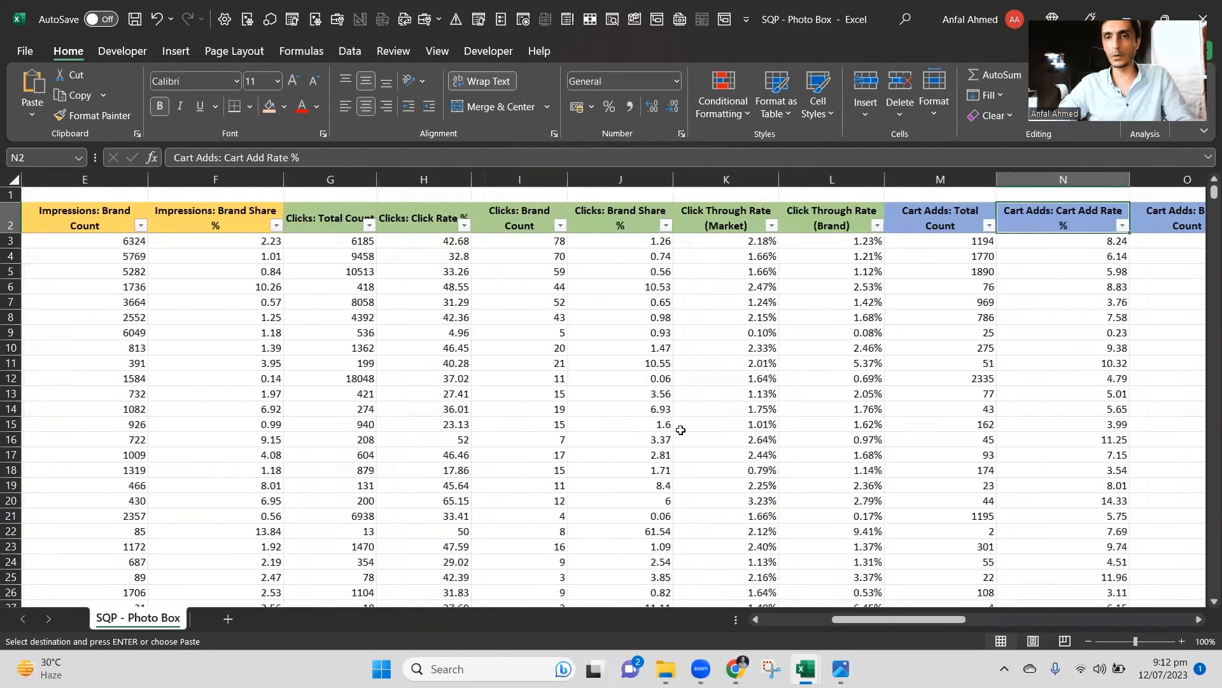
Try to insert a column before Cart Adds: Total Count while a copied cell is still active, and undo the insertion.
{"action": "key", "text": "Left"}
{"action": "key", "text": "Left"}
{"action": "key", "text": "Right"}
{"action": "key", "text": "ctrl+space"}
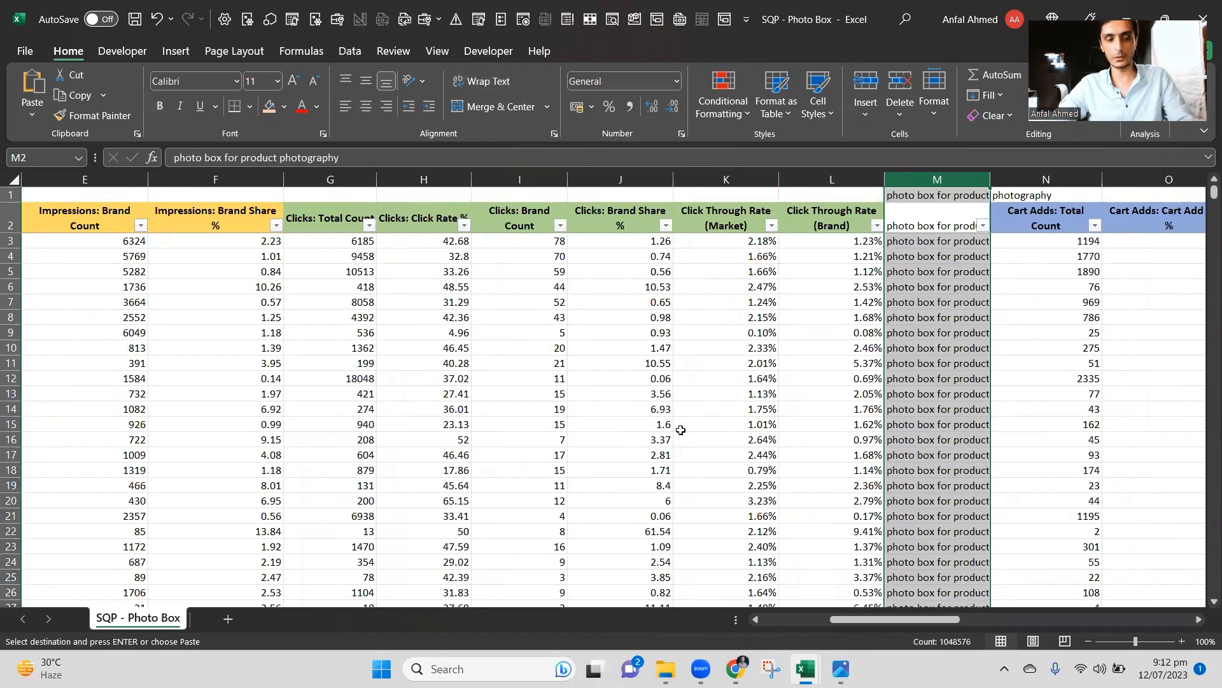
{"action": "key", "text": "ctrl+z"}
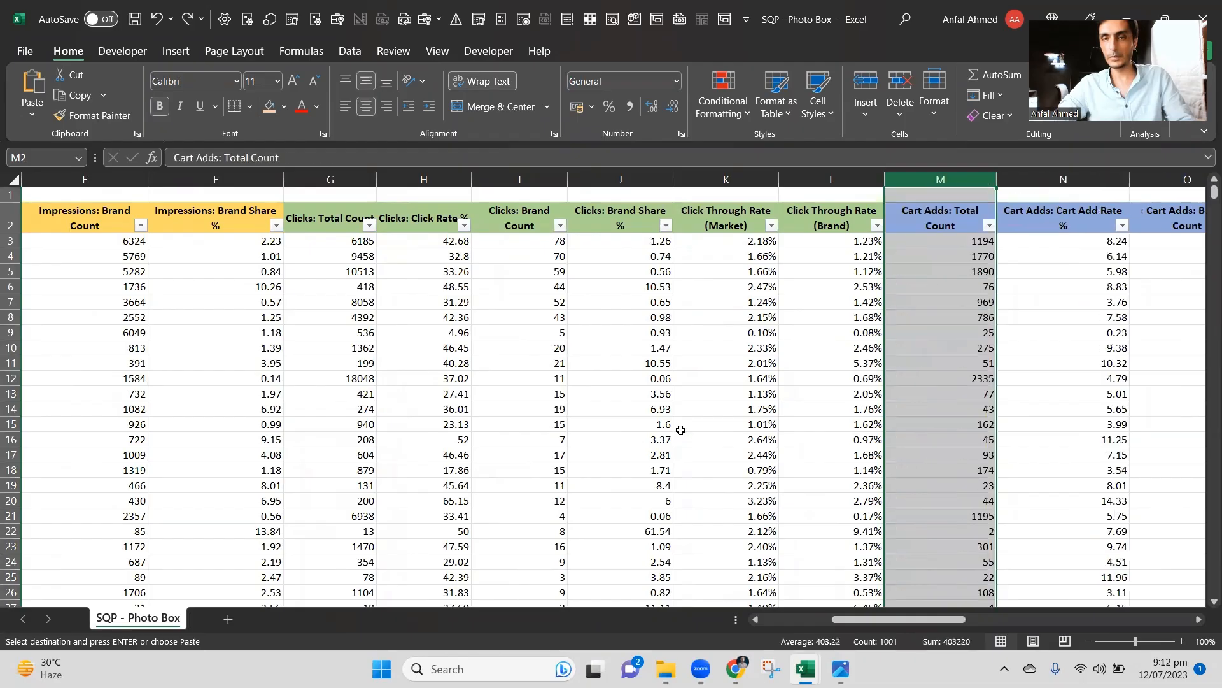
Clear the pending copy and insert a blank column between Click Through Rate (Brand) and Cart Adds: Total Count.
{"action": "key", "text": "Down"}
{"action": "key", "text": "Escape"}
{"action": "key", "text": "Up"}
{"action": "key", "text": "ctrl+space"}
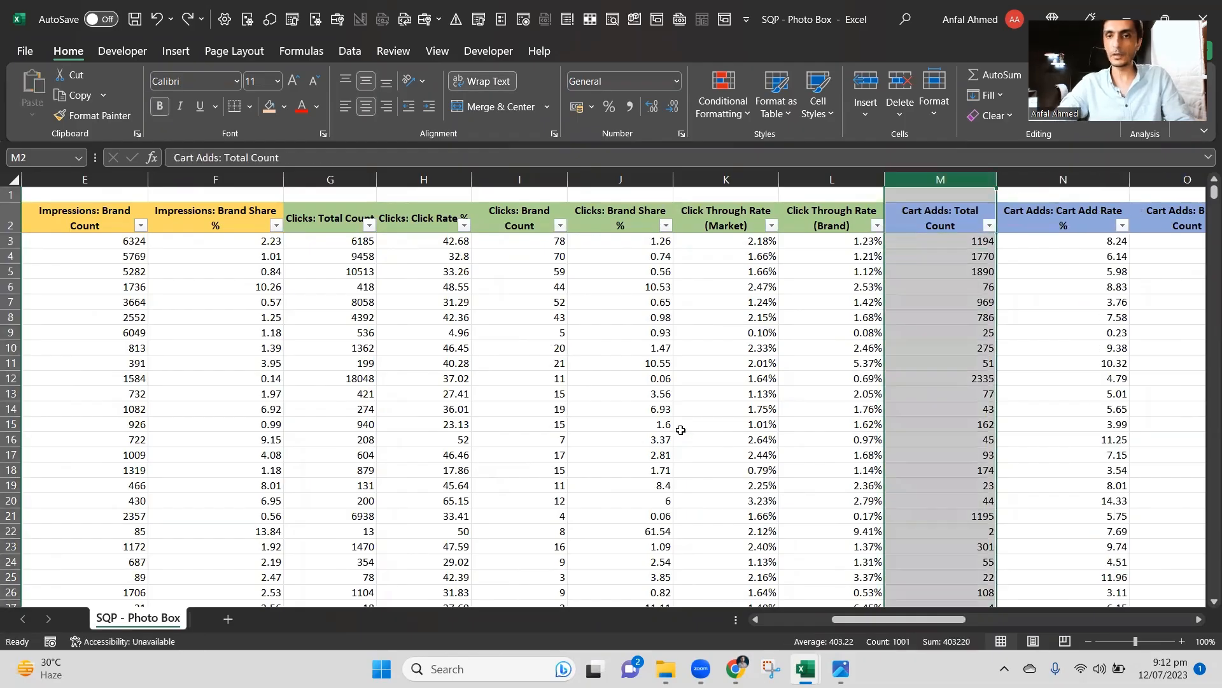
{"action": "key", "text": "ctrl+shift+plus"}
{"action": "key", "text": "Down"}
{"action": "key", "text": "Up"}
Switch to the Sponsored Products workbook and scan the "light box" row across the columns of the KPM sheet.
{"action": "key", "text": "alt+Tab"}
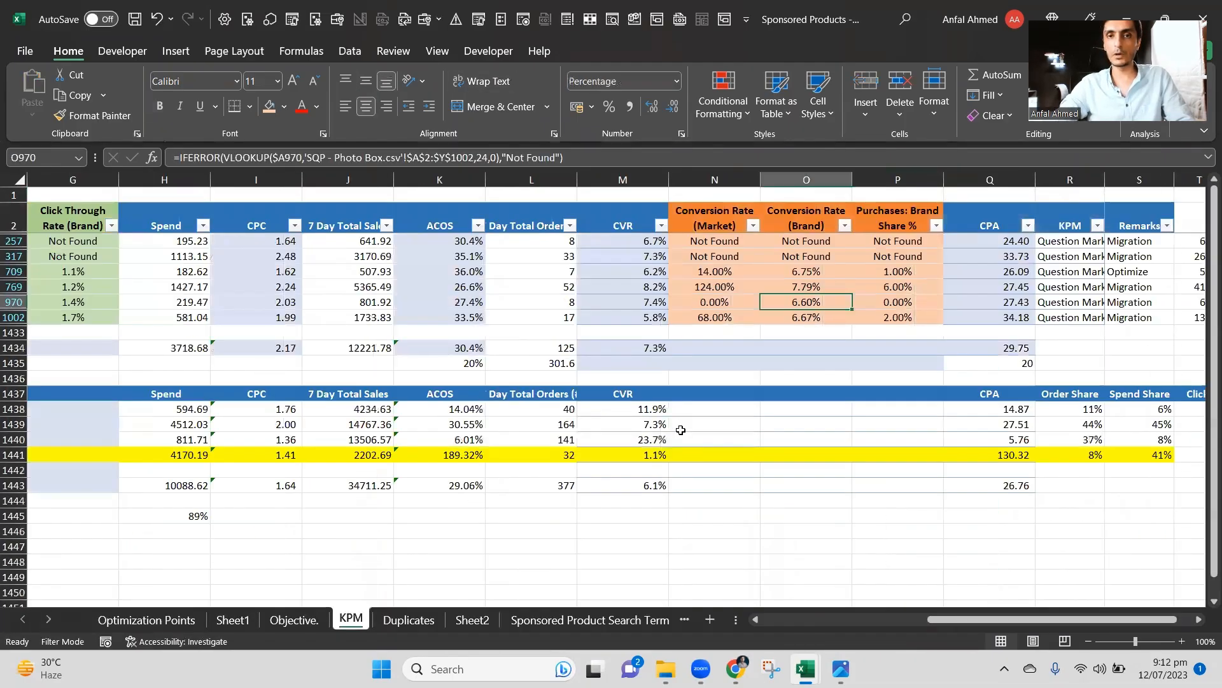
{"action": "key", "text": "Up"}
{"action": "key", "text": "Up"}
{"action": "key", "text": "Left"}
{"action": "key", "text": "Left"}
{"action": "key", "text": "Left"}
{"action": "key", "text": "Left"}
{"action": "key", "text": "Left"}
{"action": "key", "text": "Left"}
{"action": "key", "text": "Left"}
{"action": "key", "text": "Left"}
{"action": "key", "text": "Left"}
{"action": "key", "text": "Left"}
{"action": "key", "text": "Left"}
{"action": "key", "text": "Left"}
{"action": "key", "text": "Left"}
{"action": "key", "text": "Left"}
{"action": "key", "text": "Right"}
{"action": "key", "text": "Right"}
{"action": "key", "text": "Right"}
{"action": "key", "text": "Right"}
{"action": "key", "text": "Right"}
{"action": "key", "text": "Right"}
{"action": "key", "text": "Right"}
{"action": "key", "text": "Right"}
{"action": "key", "text": "Right"}
{"action": "key", "text": "Right"}
{"action": "key", "text": "Right"}
{"action": "key", "text": "Right"}
{"action": "key", "text": "Right"}
{"action": "key", "text": "Right"}
{"action": "key", "text": "Right"}
{"action": "key", "text": "Right"}
{"action": "key", "text": "Right"}
{"action": "key", "text": "Right"}
{"action": "key", "text": "Right"}
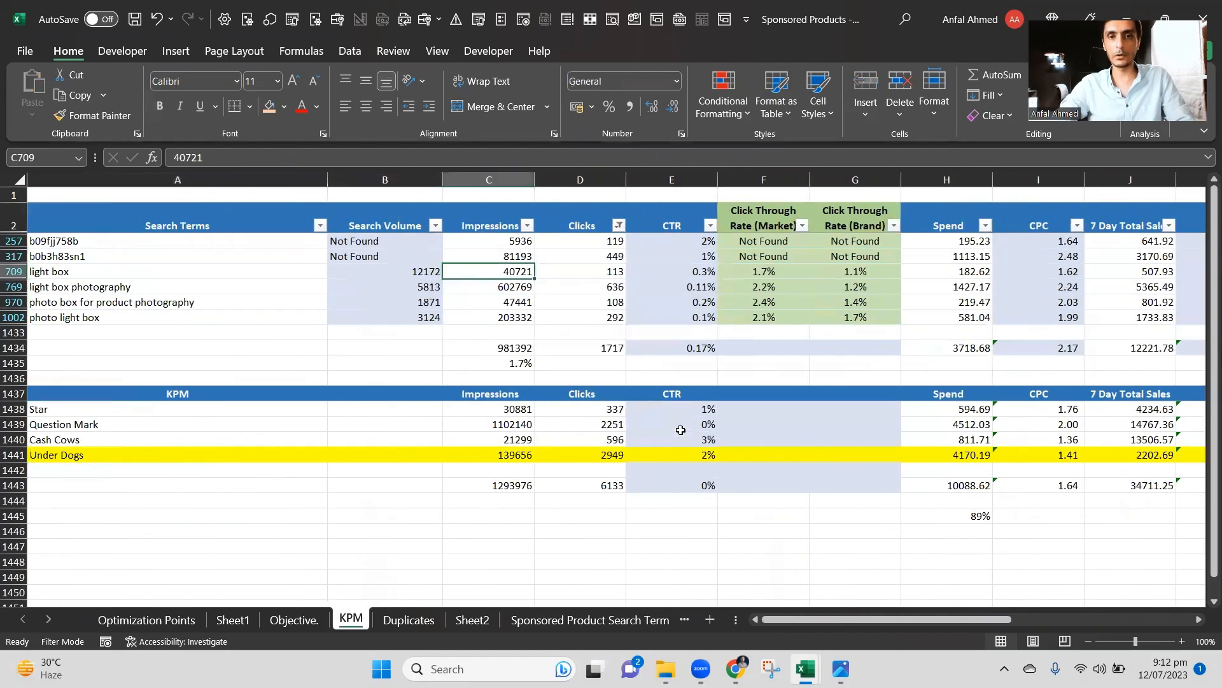
Copy the CTR header cell from the KPM sheet's header row and return to the SQP - Photo Box workbook.
{"action": "key", "text": "ctrl+Up"}
{"action": "key", "text": "Home"}
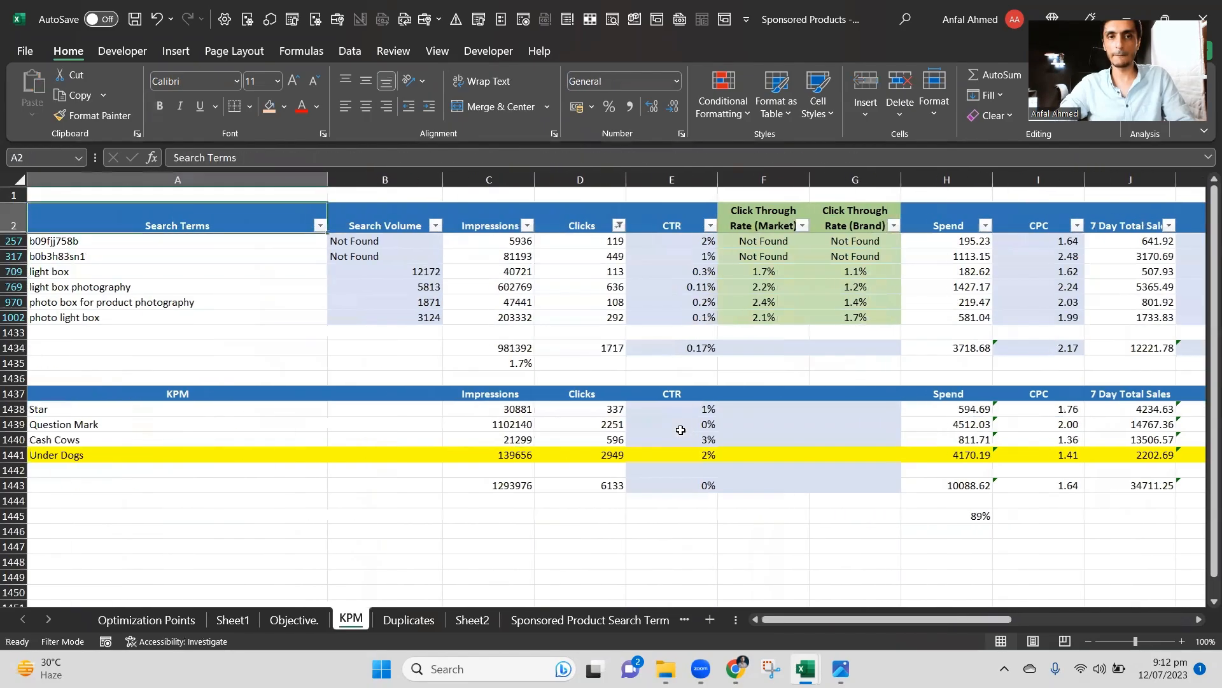
{"action": "key", "text": "Right"}
{"action": "key", "text": "Right"}
{"action": "key", "text": "Right"}
{"action": "key", "text": "Right"}
{"action": "key", "text": "ctrl+c"}
{"action": "key", "text": "alt+Tab"}
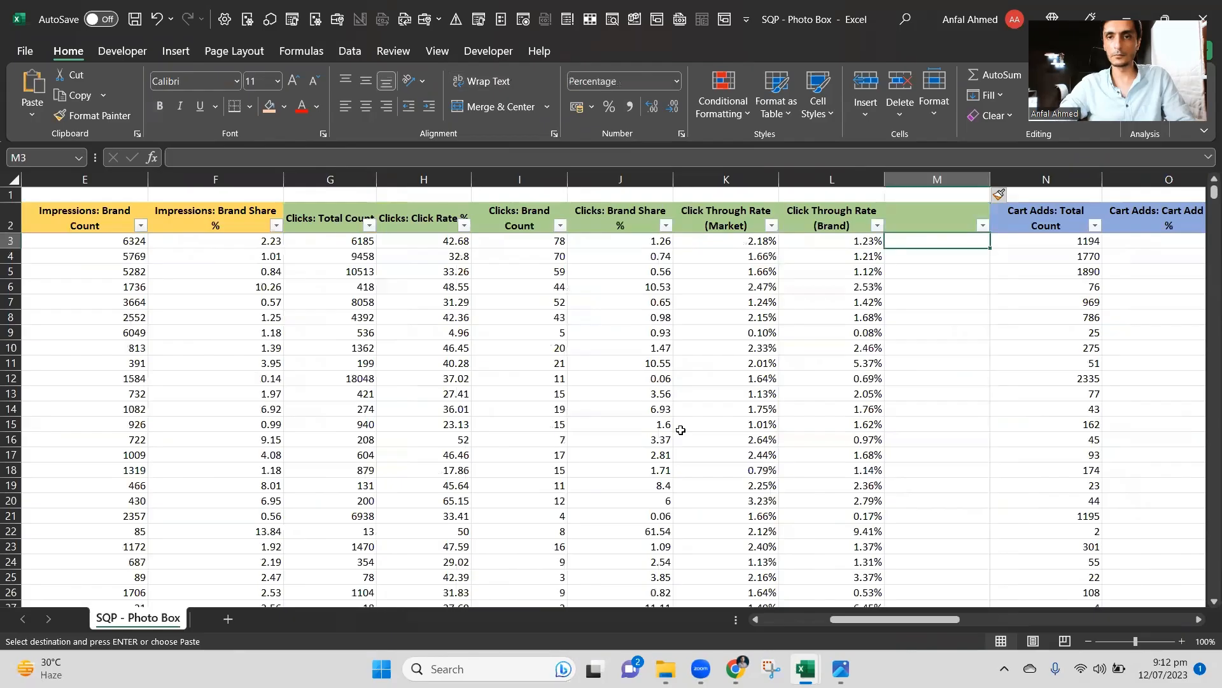
Paste the CTR header above the blank column beside Click Through Rate (Brand) and rename it PPC CTR.
{"action": "key", "text": "ctrl+v"}
{"action": "key", "text": "F2"}
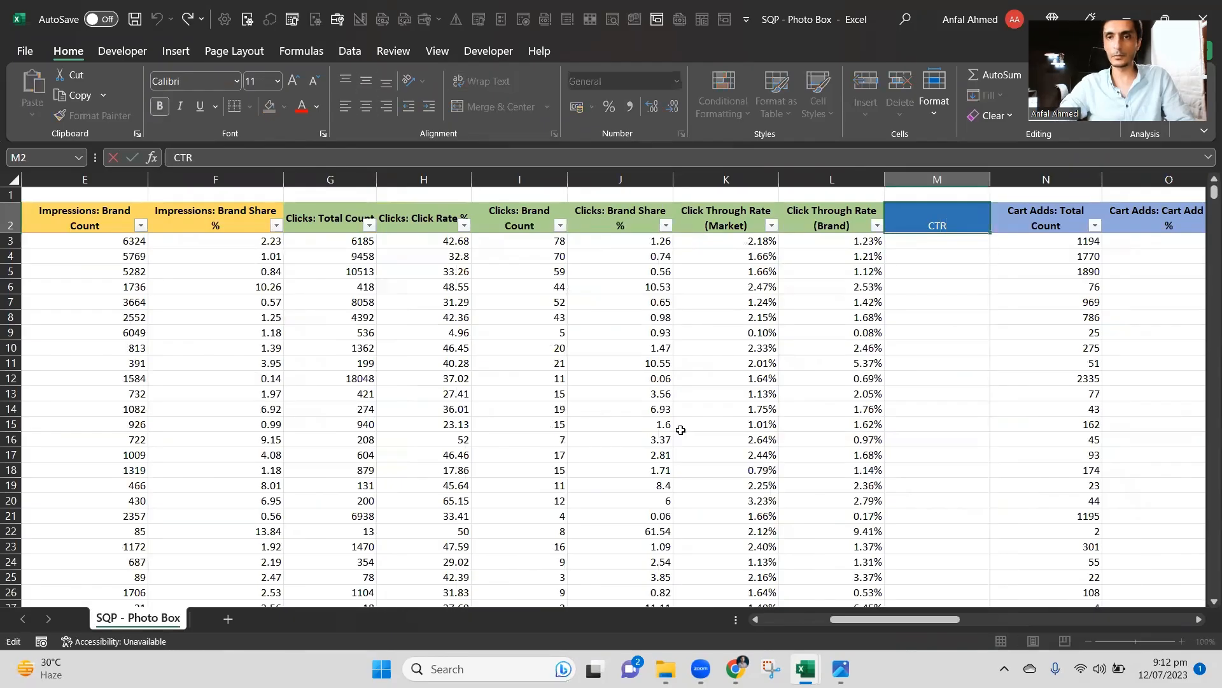
{"action": "key", "text": "Home"}
{"action": "type", "text": "PPC"}
{"action": "key", "text": "ctrl+Return"}
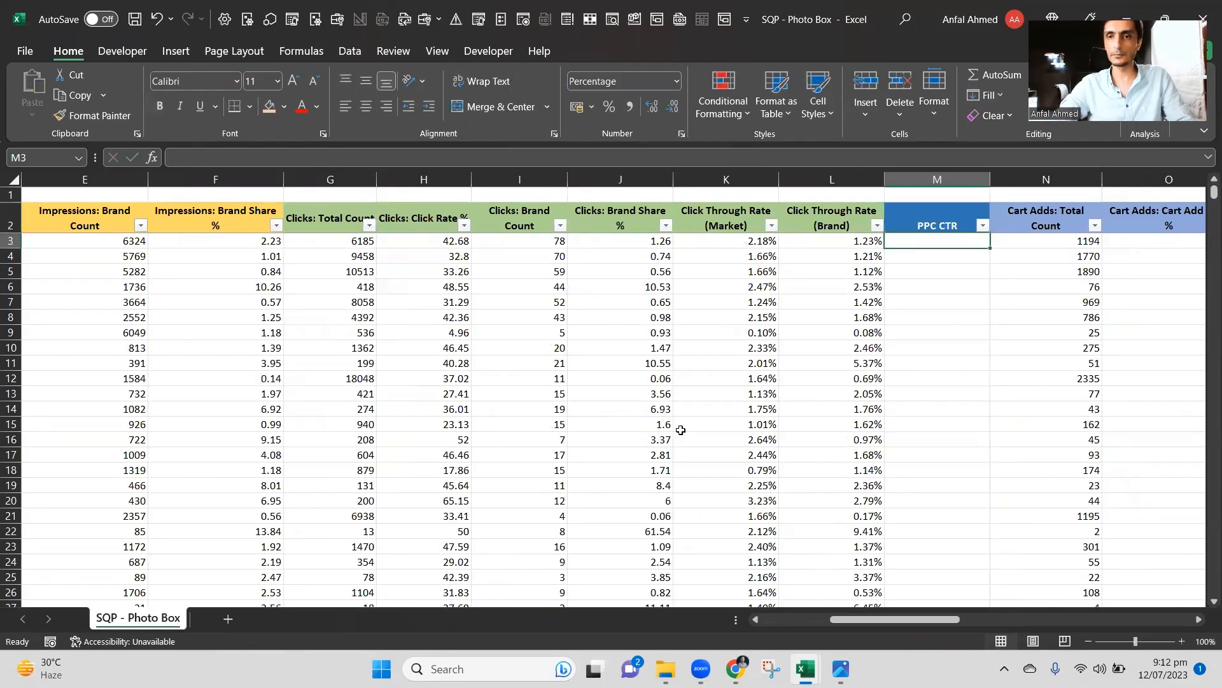
Start a VLOOKUP formula in the first PPC CTR cell, M3, with search query A3 as the lookup value.
{"action": "key", "text": "Down"}
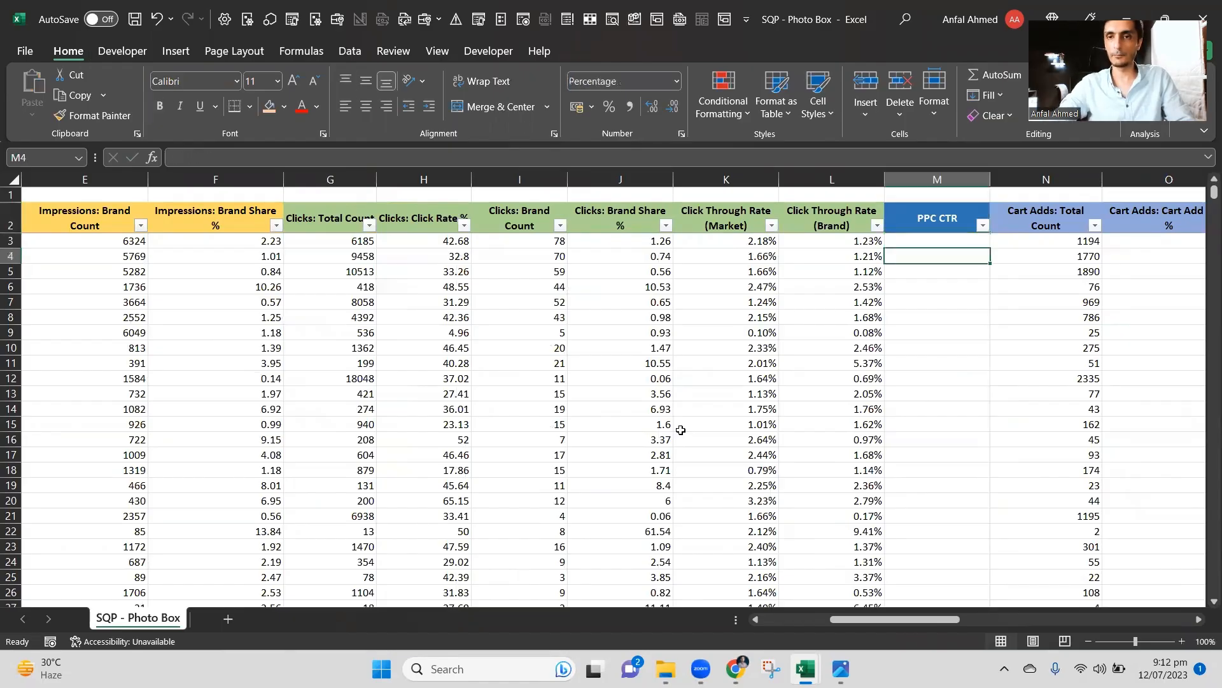
{"action": "type", "text": "=vLOOKUP("}
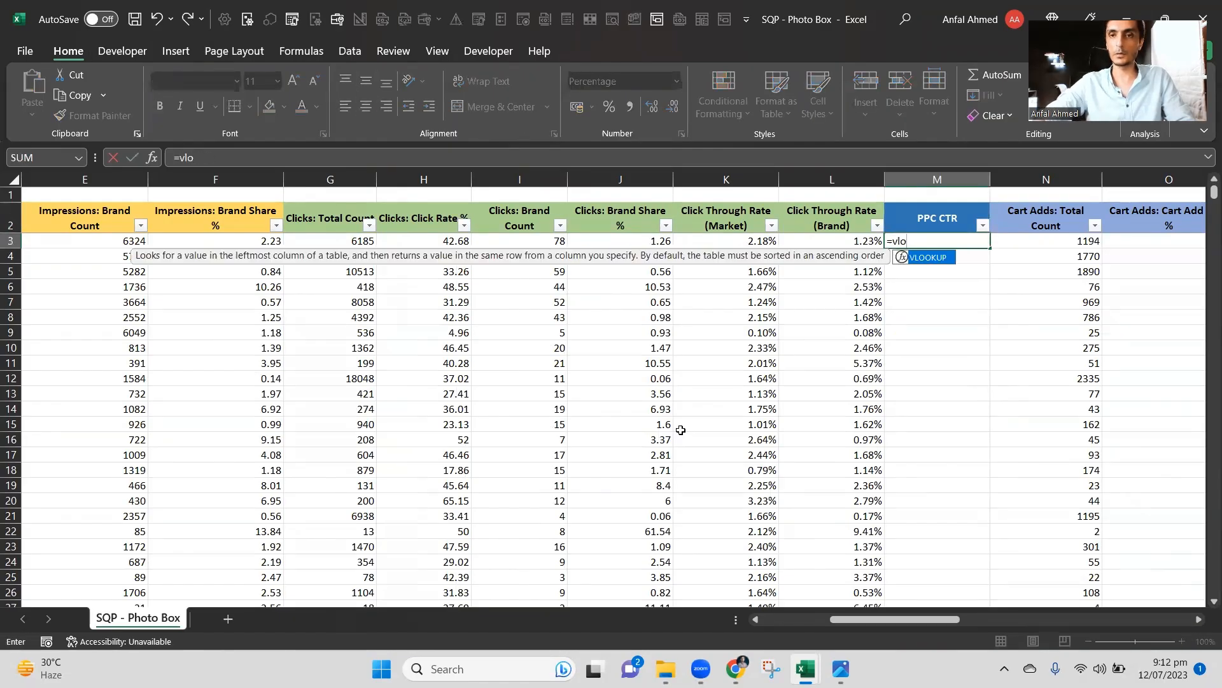
{"action": "key", "text": "Home"}
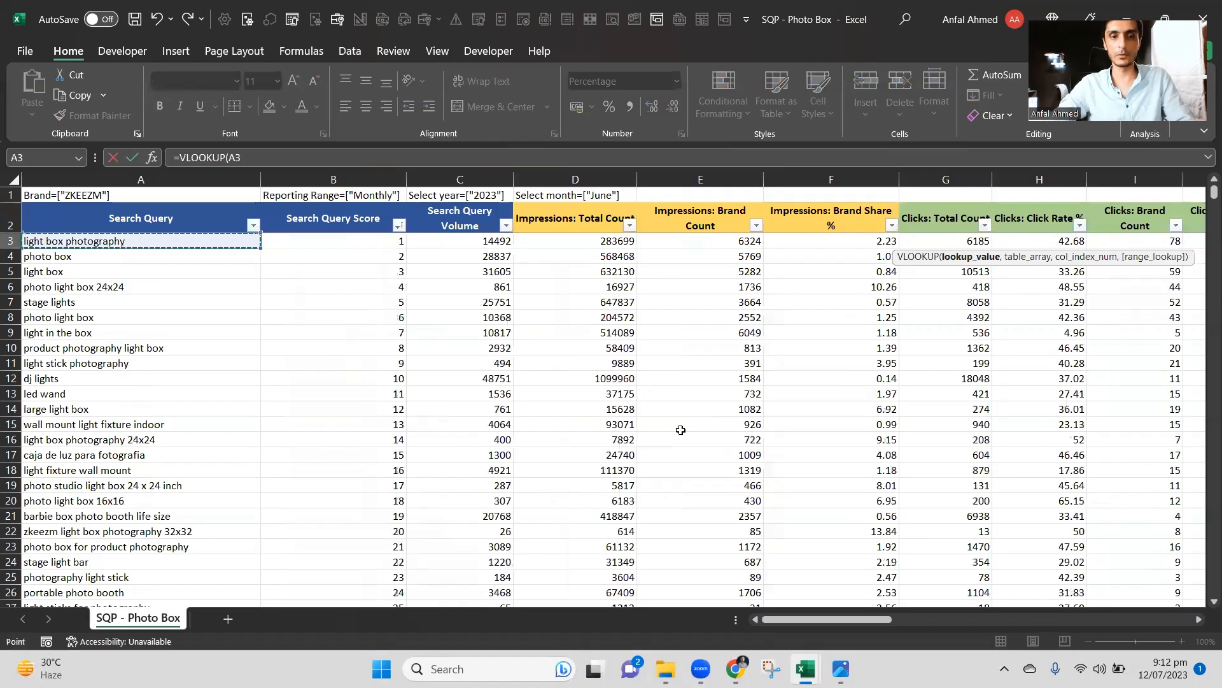
{"action": "type", "text": ","}
Set the lookup table to $A$2:$M$1002 on the KPM sheet of the Sponsored Products - Audit Template workbook.
{"action": "key", "text": "ctrl+Tab"}
{"action": "key", "text": "Down"}
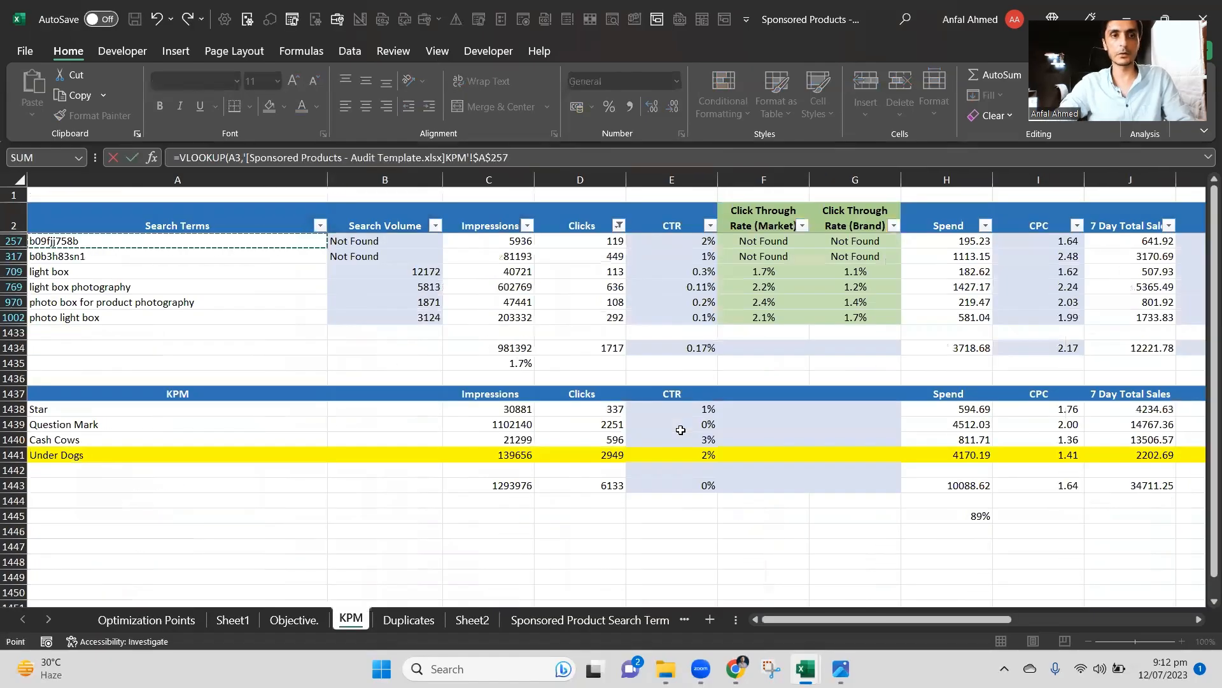
{"action": "key", "text": "Up"}
{"action": "key", "text": "shift+Right"}
{"action": "key", "text": "shift+Right"}
{"action": "key", "text": "shift+Right"}
{"action": "key", "text": "shift+Right"}
{"action": "key", "text": "shift+Right"}
{"action": "key", "text": "shift+Right"}
{"action": "key", "text": "shift+Right"}
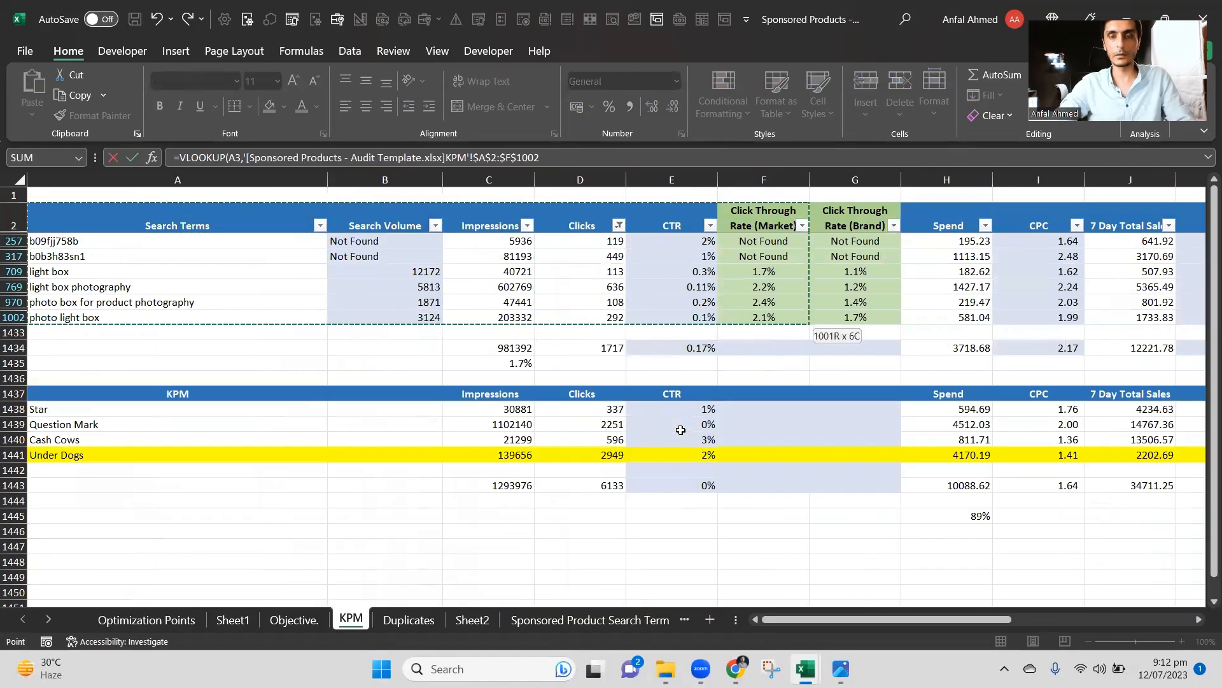
{"action": "key", "text": "shift+Right"}
{"action": "key", "text": "shift+Right"}
{"action": "key", "text": "shift+Right"}
{"action": "key", "text": "shift+Right"}
{"action": "key", "text": "shift+Right"}
{"action": "key", "text": "shift+Right"}
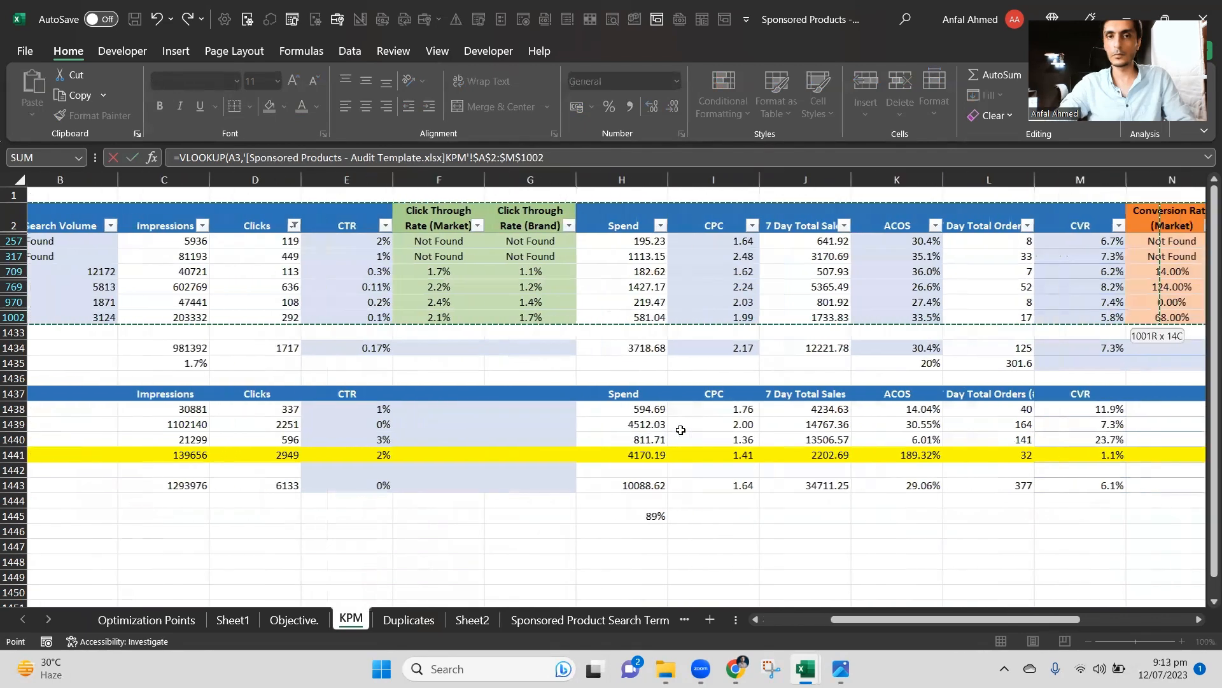
{"action": "key", "text": "shift+Left"}
{"action": "key", "text": "shift+Left"}
{"action": "key", "text": "shift+Left"}
{"action": "key", "text": "shift+Left"}
{"action": "key", "text": "shift+Left"}
{"action": "key", "text": "shift+Left"}
{"action": "key", "text": "shift+Left"}
{"action": "key", "text": "shift+Left"}
{"action": "key", "text": "shift+Left"}
{"action": "key", "text": "shift+Left"}
{"action": "key", "text": "shift+Left"}
{"action": "key", "text": "shift+Left"}
{"action": "key", "text": "shift+Right"}
{"action": "key", "text": "shift+Right"}
{"action": "key", "text": "shift+Right"}
{"action": "key", "text": "shift+Right"}
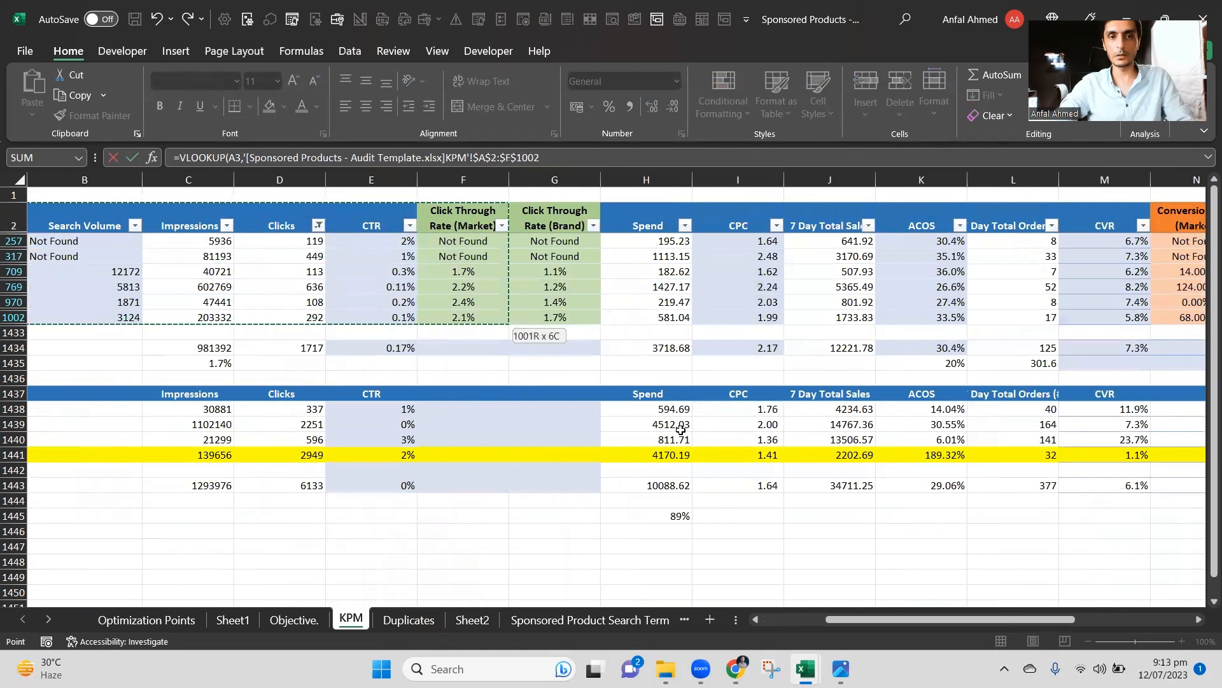
{"action": "key", "text": "shift+Left"}
{"action": "key", "text": "shift+Right"}
{"action": "key", "text": "shift+Right"}
{"action": "key", "text": "shift+Right"}
{"action": "key", "text": "shift+Right"}
{"action": "key", "text": "shift+Right"}
{"action": "key", "text": "shift+Right"}
{"action": "key", "text": "shift+Right"}
{"action": "key", "text": "shift+Right"}
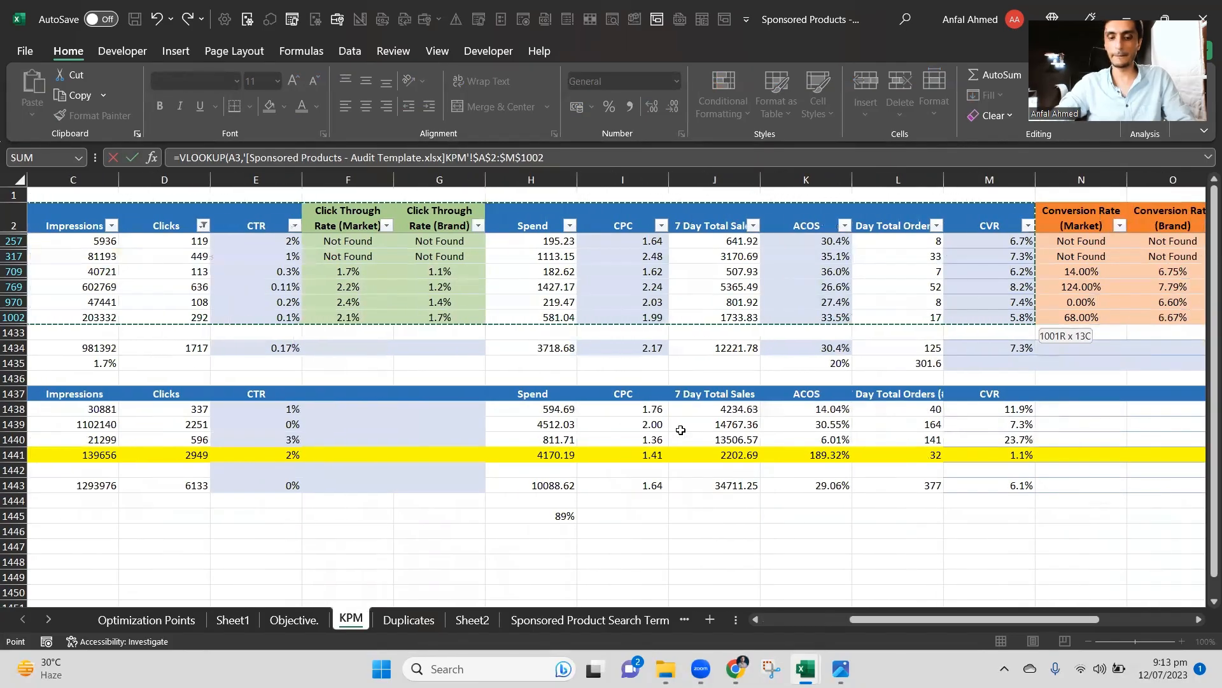
Finish the VLOOKUP with column index 5 and exact match 0, and enter it in the SQP - Photo Box sheet.
{"action": "type", "text": ",5,0)"}
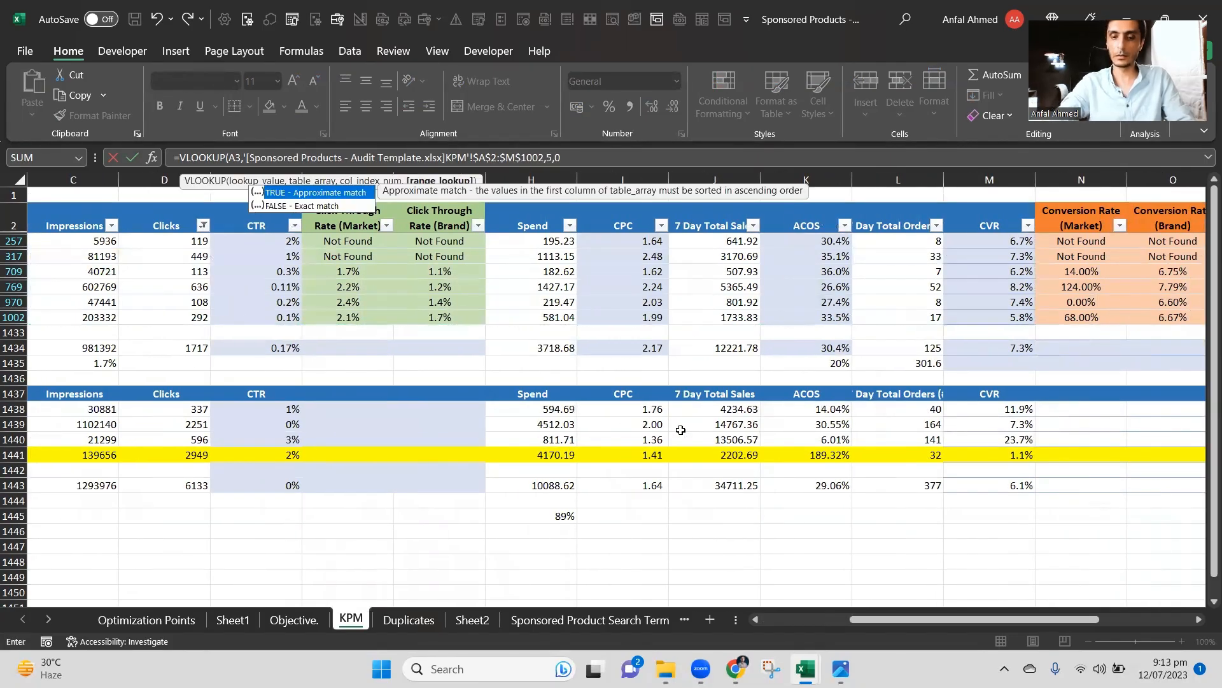
{"action": "key", "text": "ctrl+Tab"}
{"action": "key", "text": "Return"}
{"action": "key", "text": "Up"}
{"action": "key", "text": "Up"}
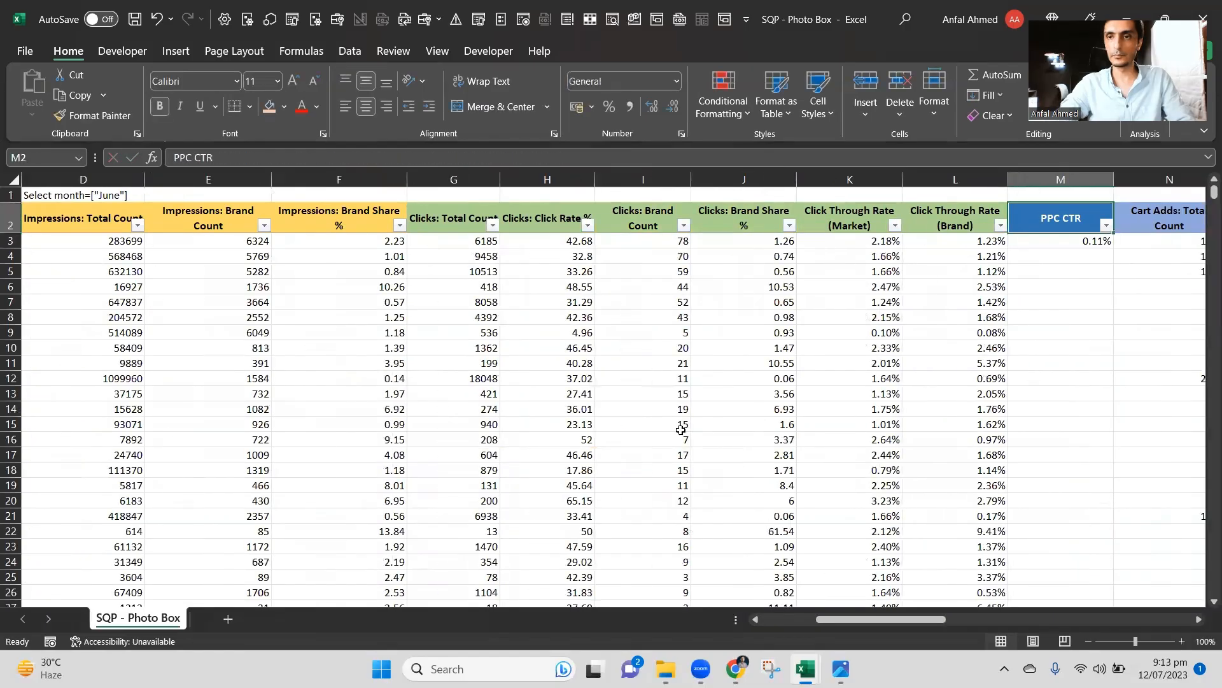
{"action": "key", "text": "Down"}
{"action": "key", "text": "Right"}
{"action": "key", "text": "Right"}
{"action": "key", "text": "Left"}
{"action": "key", "text": "Left"}
{"action": "key", "text": "Left"}
{"action": "key", "text": "Up"}
{"action": "key", "text": "Right"}
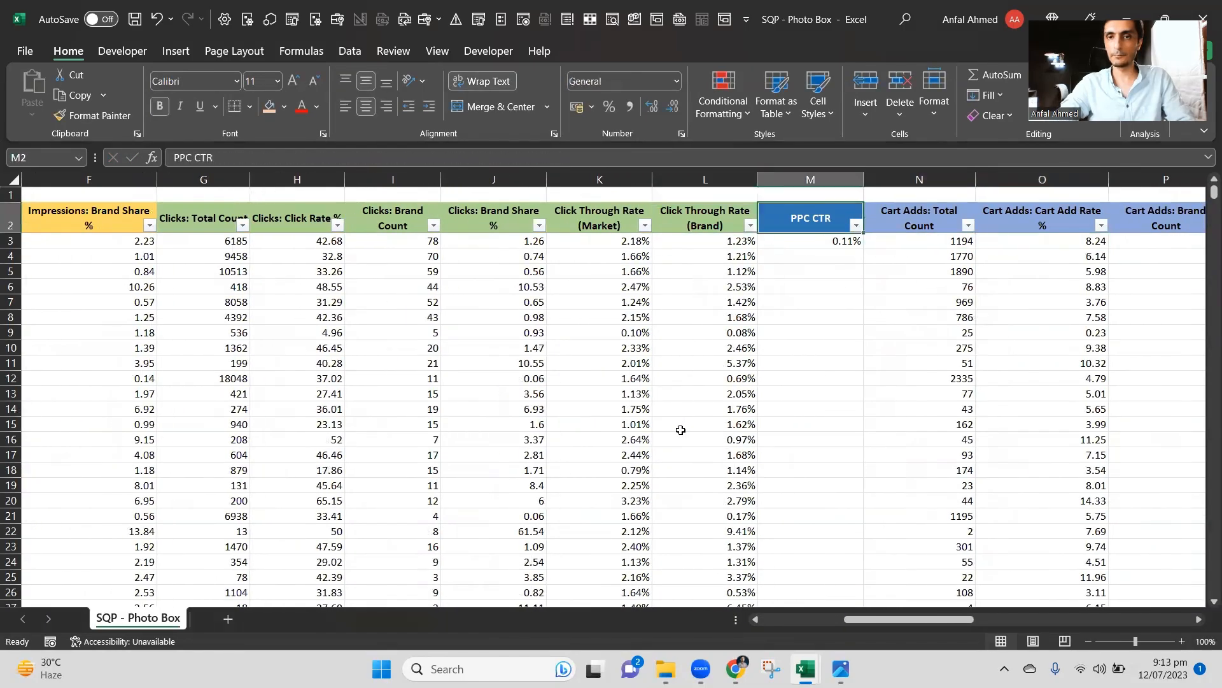
Copy the VLOOKUP formula from M3 down the PPC CTR column to row 1002.
{"action": "key", "text": "Down"}
{"action": "key", "text": "F2"}
{"action": "key", "text": "Escape"}
{"action": "key", "text": "ctrl+c"}
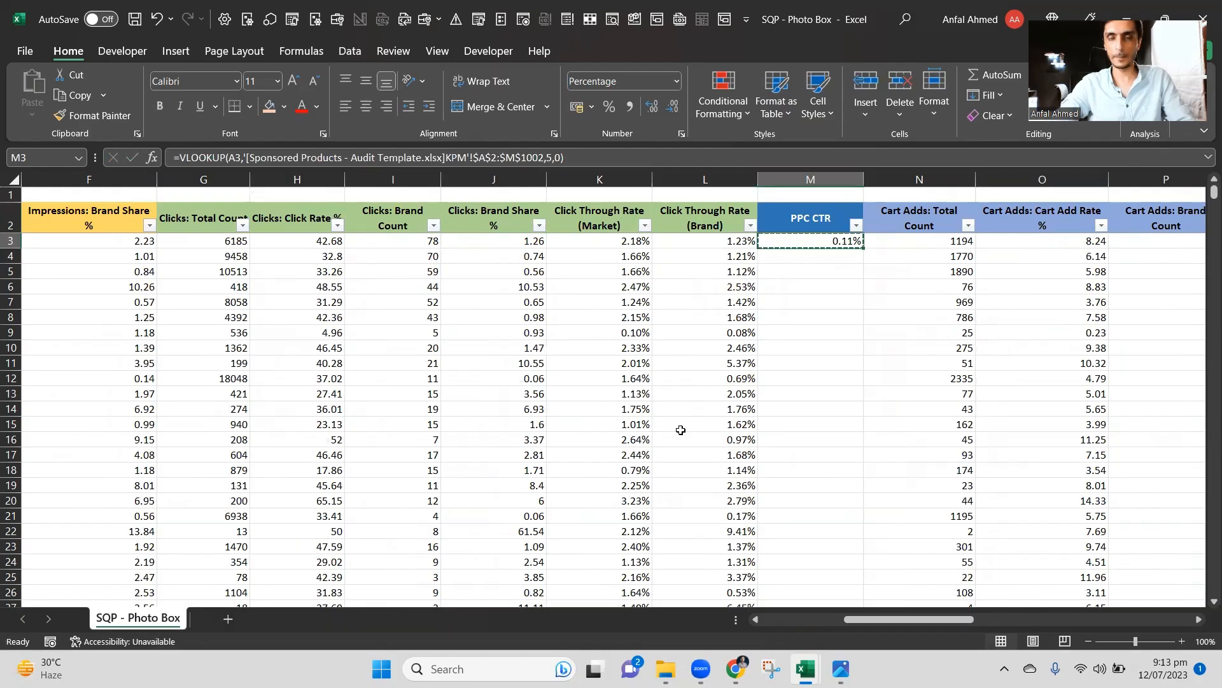
{"action": "key", "text": "Left"}
{"action": "key", "text": "ctrl+Down"}
{"action": "key", "text": "Right"}
{"action": "key", "text": "ctrl+shift+Up"}
{"action": "key", "text": "ctrl+v"}
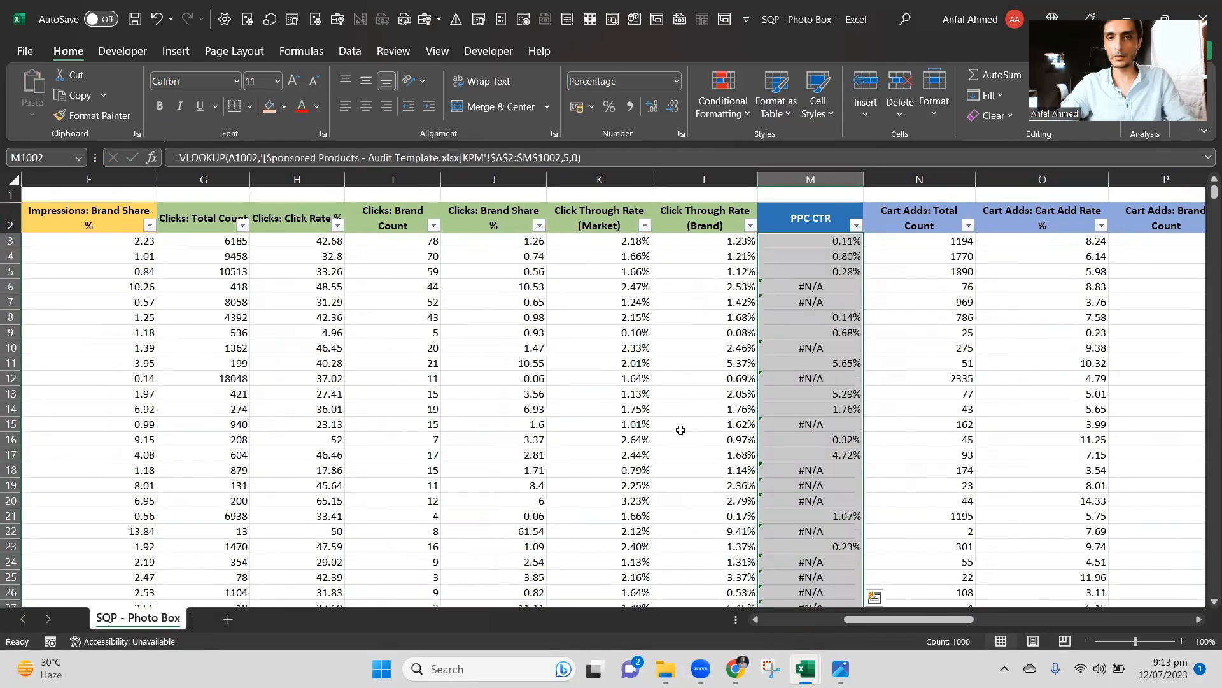
Insert IFERROR( ahead of the VLOOKUP in the M3 formula.
{"action": "key", "text": "ctrl+Up"}
{"action": "key", "text": "F2"}
{"action": "key", "text": "Left"}
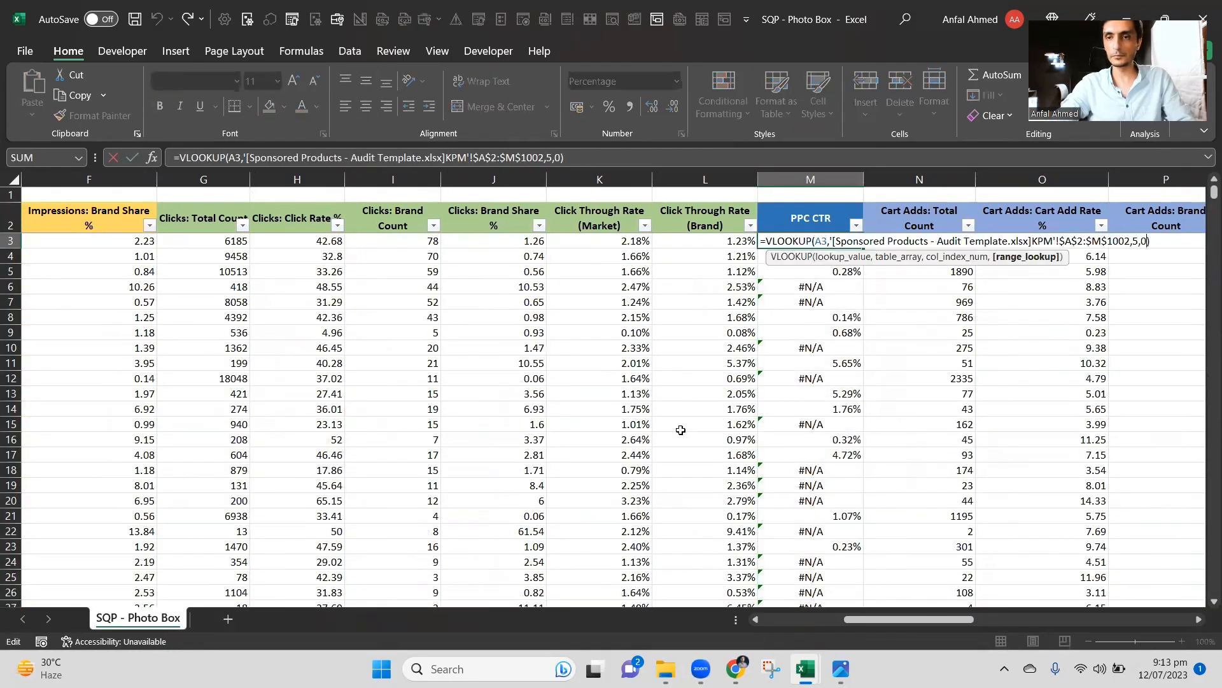
{"action": "key", "text": "ctrl+Left"}
{"action": "key", "text": "ctrl+Left"}
{"action": "key", "text": "ctrl+Left"}
{"action": "key", "text": "ctrl+Left"}
{"action": "key", "text": "ctrl+Left"}
{"action": "key", "text": "ctrl+Left"}
{"action": "key", "text": "ctrl+Left"}
{"action": "key", "text": "ctrl+Left"}
{"action": "key", "text": "ctrl+Left"}
{"action": "key", "text": "ctrl+Left"}
{"action": "key", "text": "ctrl+Left"}
{"action": "key", "text": "ctrl+Left"}
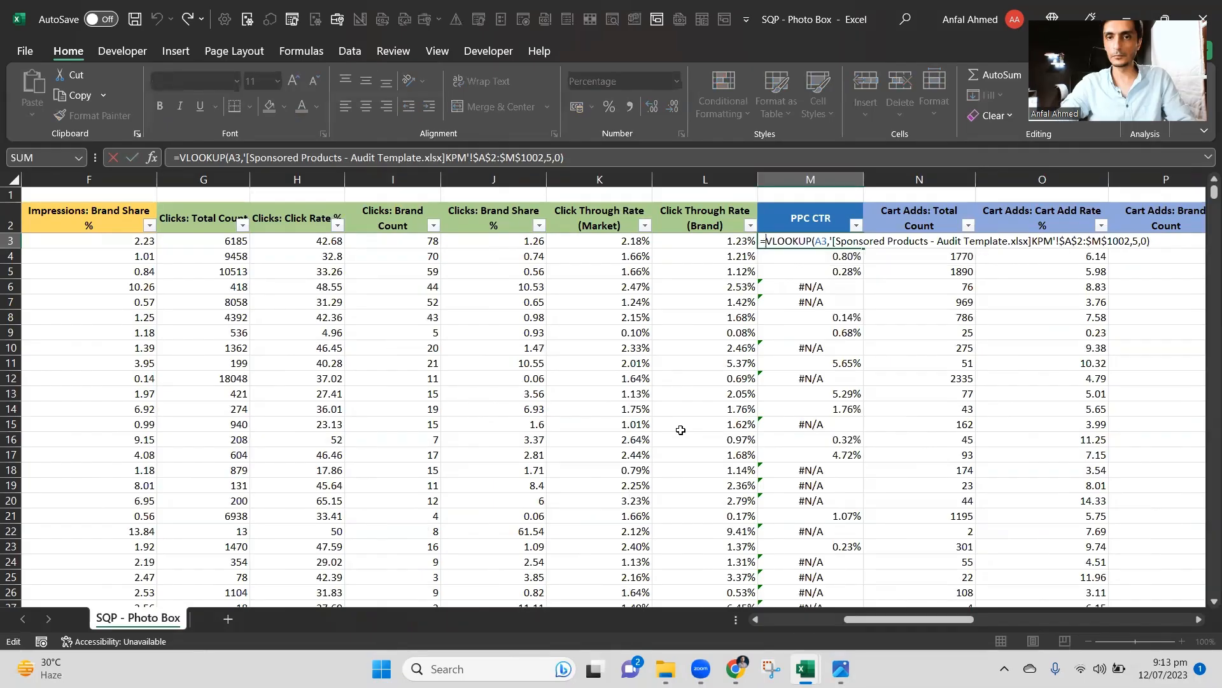
{"action": "type", "text": "IFERROR("}
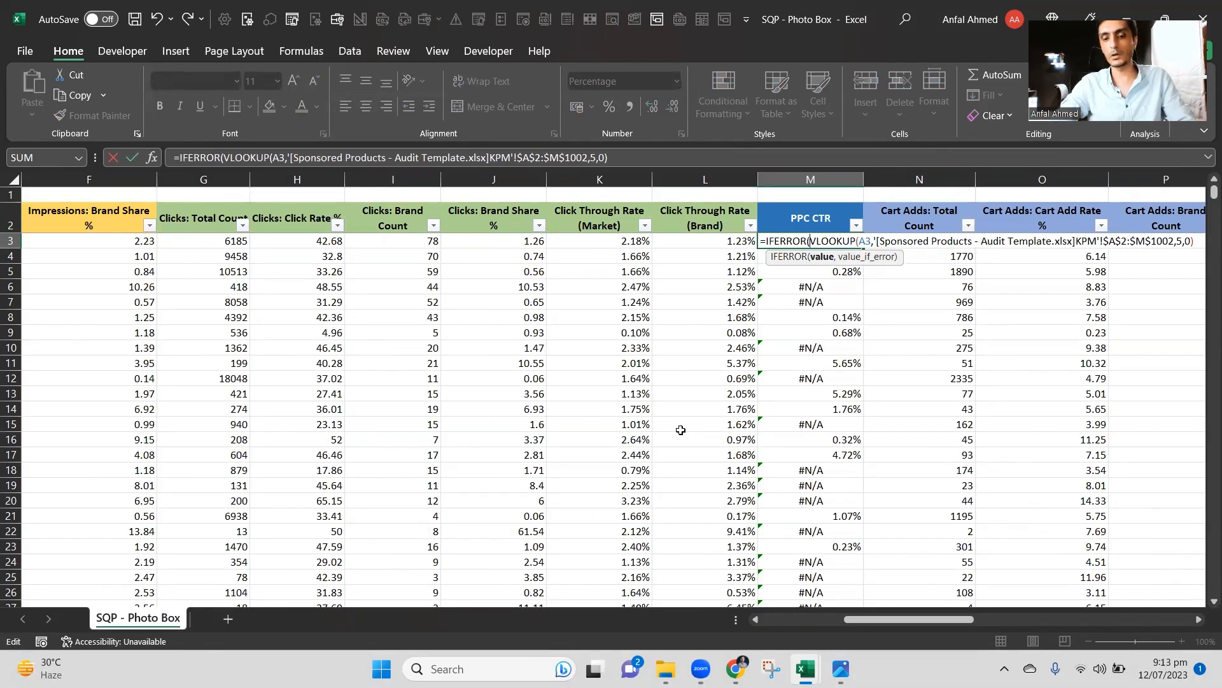
Complete the IFERROR formula in M3 with "Not Targeted" as the value for errors.
{"action": "key", "text": "ctrl+Right"}
{"action": "key", "text": "ctrl+Right"}
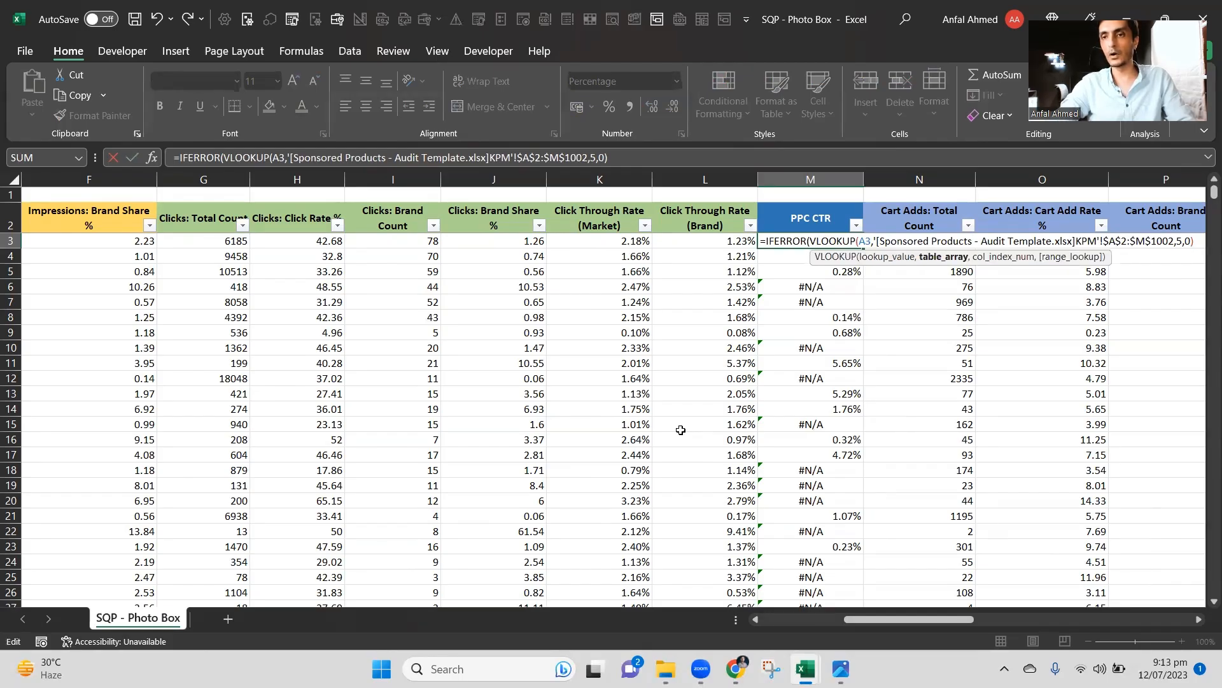
{"action": "key", "text": "End"}
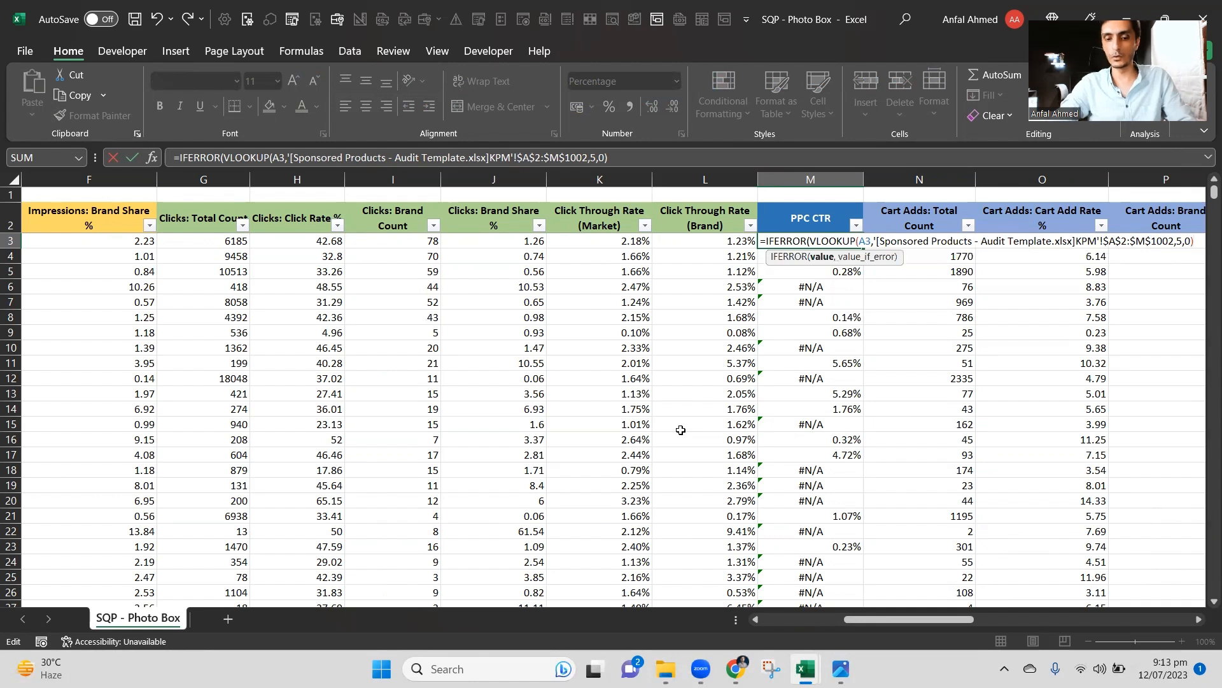
{"action": "type", "text": ","}
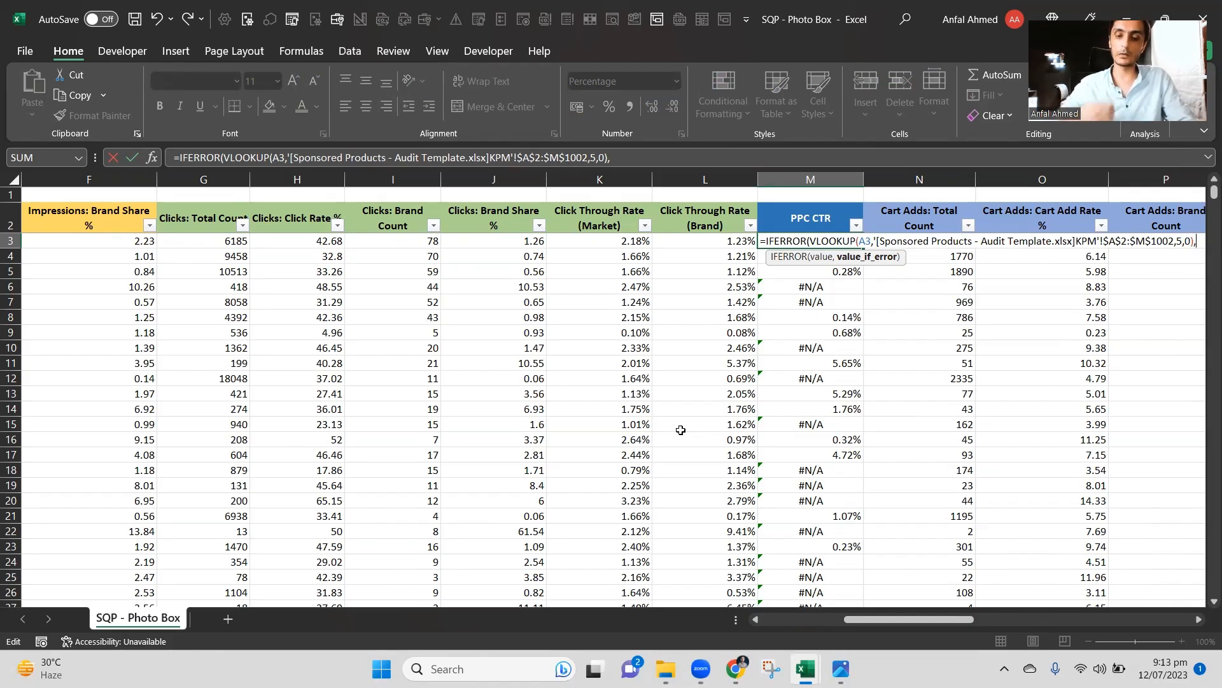
{"action": "type", "text": "\"Not"}
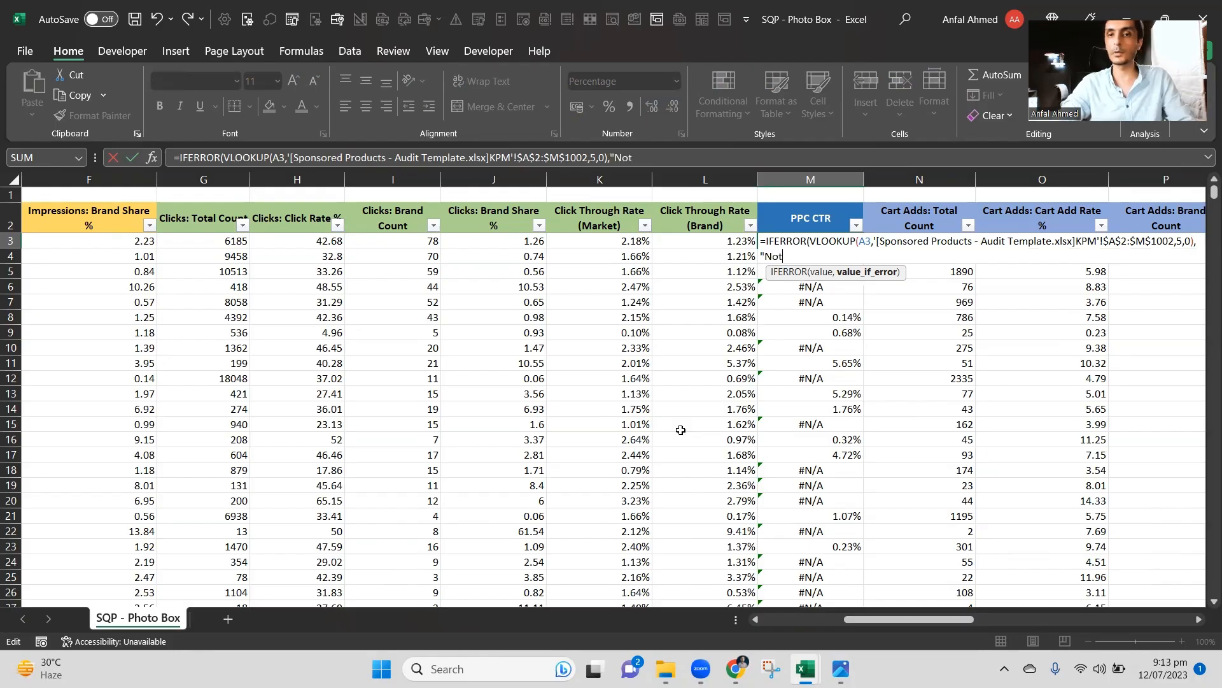
{"action": "type", "text": " Targeted"}
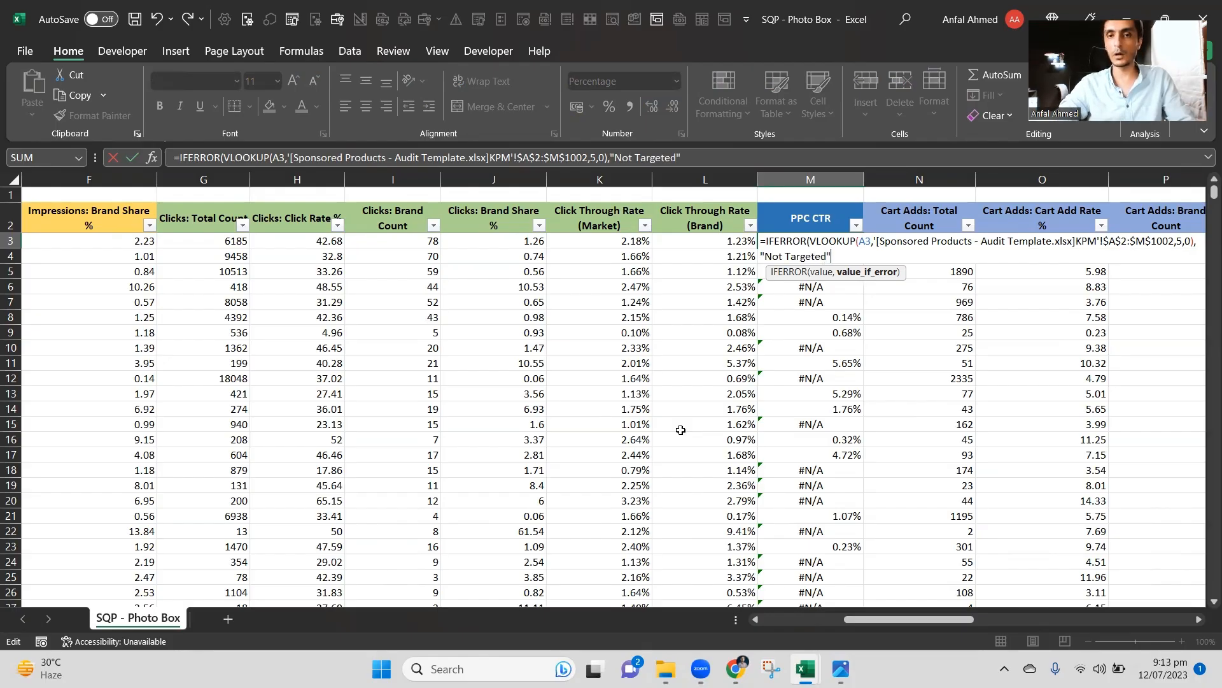
{"action": "key", "text": "Return"}
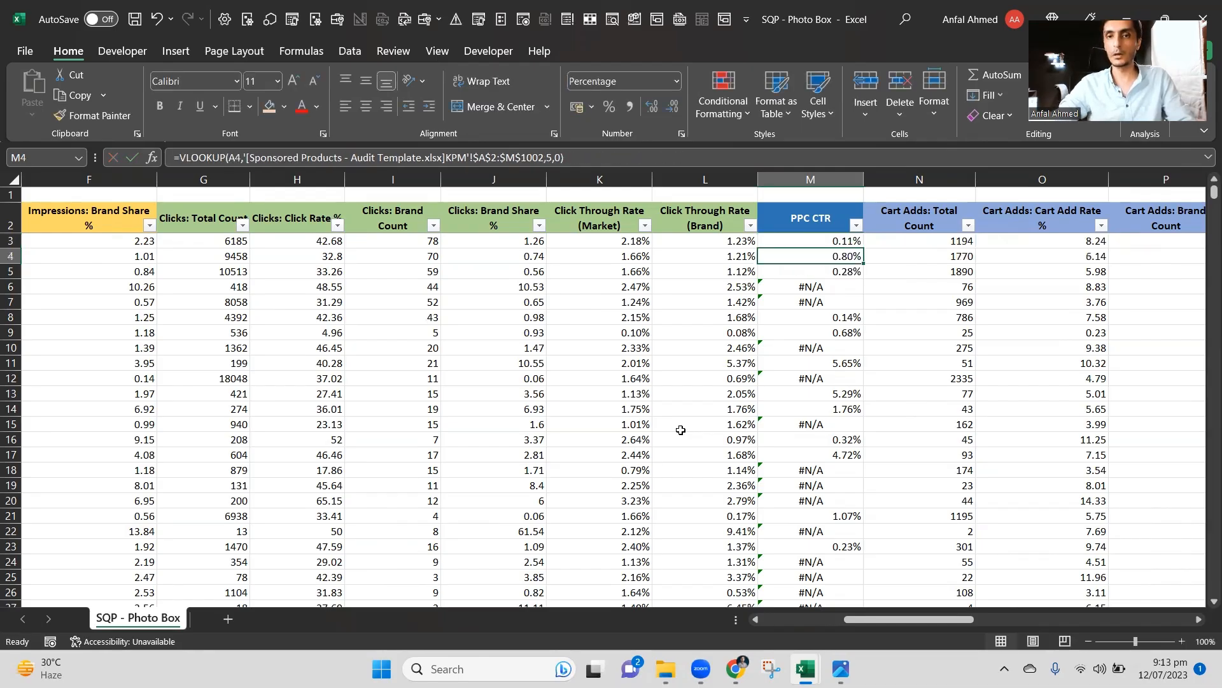
Copy the IFERROR formula from M3 over the remaining PPC CTR cells down to row 1002.
{"action": "key", "text": "Up"}
{"action": "key", "text": "Up"}
{"action": "key", "text": "Down"}
{"action": "key", "text": "ctrl+c"}
{"action": "key", "text": "Down"}
{"action": "key", "text": "ctrl+shift+Down"}
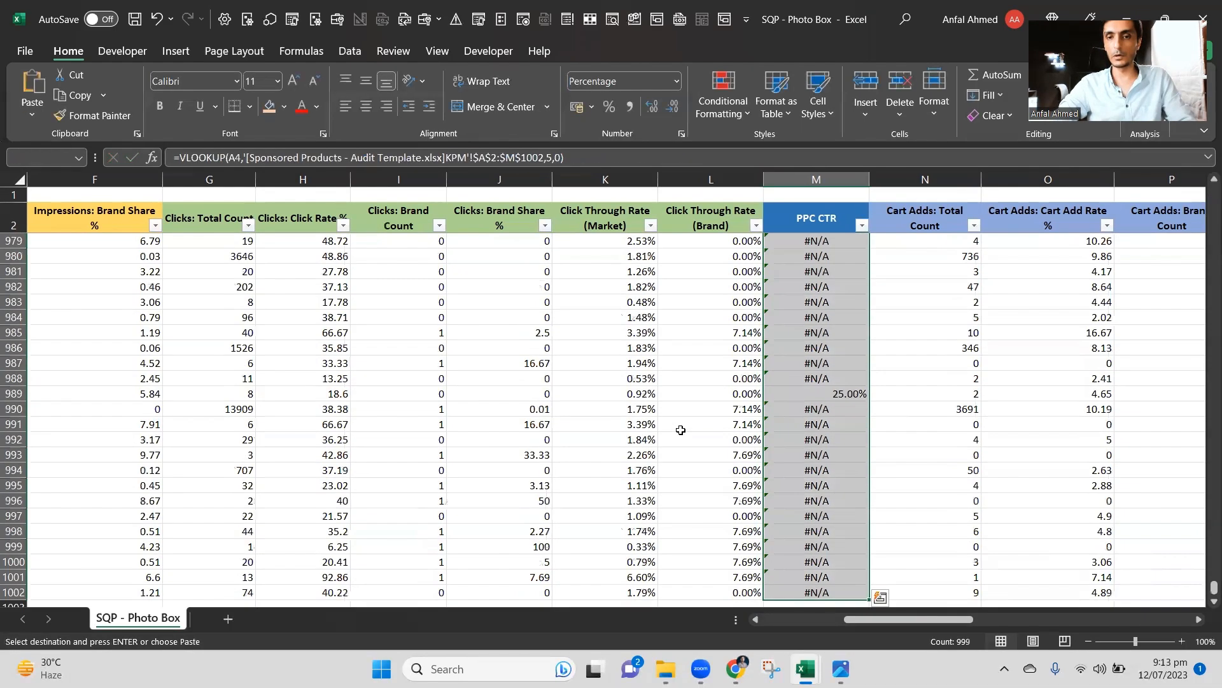
{"action": "key", "text": "ctrl+v"}
Center-align all values in the PPC CTR column, including the first one in M3.
{"action": "key", "text": "alt+h"}
{"action": "key", "text": "a"}
{"action": "key", "text": "c"}
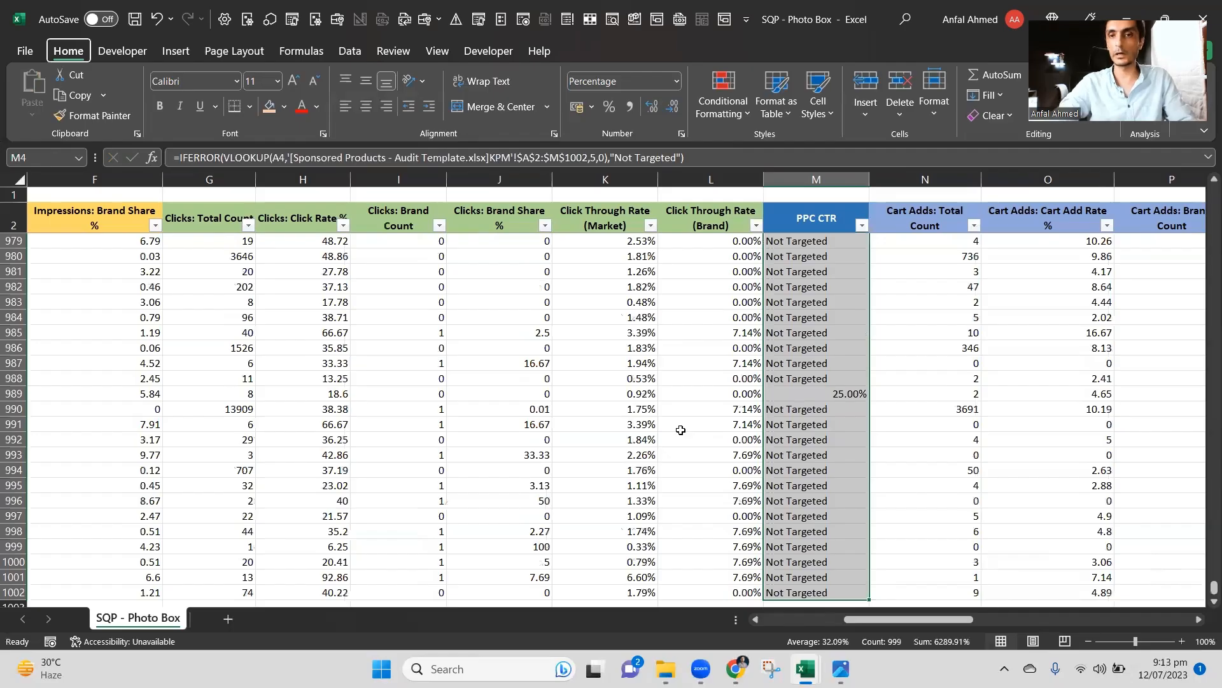
{"action": "key", "text": "ctrl+Up"}
{"action": "key", "text": "Down"}
{"action": "key", "text": "Down"}
{"action": "key", "text": "Down"}
{"action": "key", "text": "Down"}
{"action": "key", "text": "Down"}
{"action": "key", "text": "Down"}
{"action": "key", "text": "Up"}
{"action": "key", "text": "Up"}
{"action": "key", "text": "Up"}
{"action": "key", "text": "Up"}
{"action": "key", "text": "Up"}
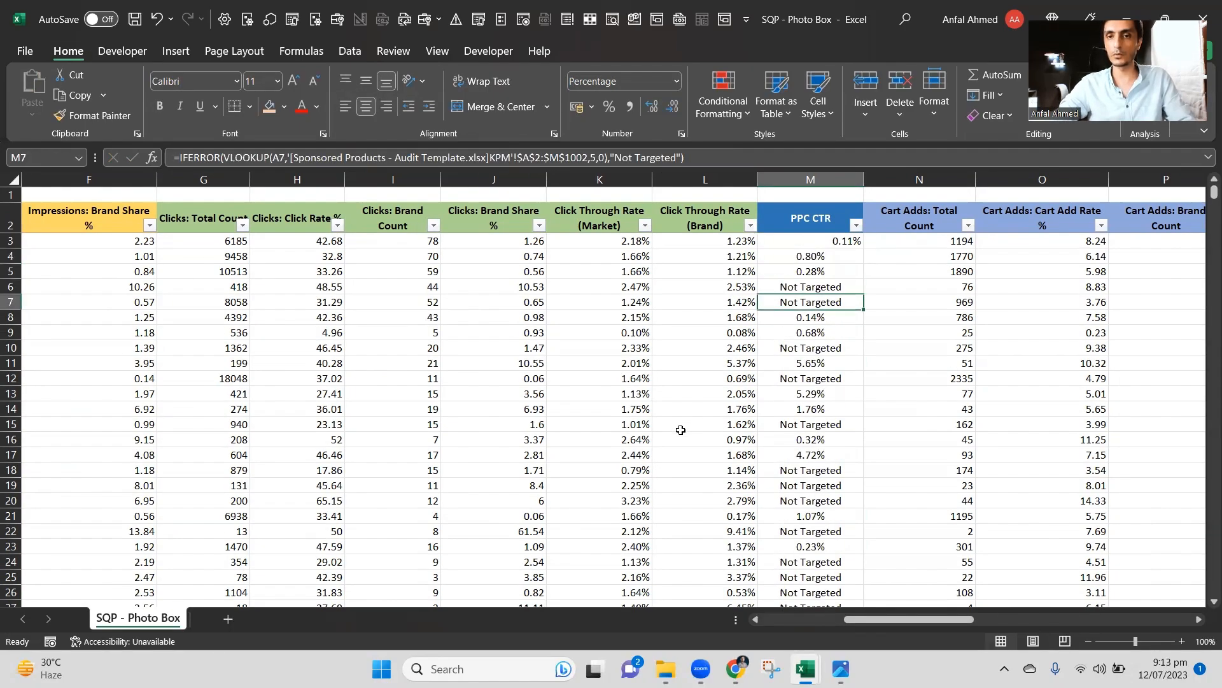
{"action": "key", "text": "Down"}
{"action": "key", "text": "Up"}
{"action": "key", "text": "Down"}
{"action": "key", "text": "Up"}
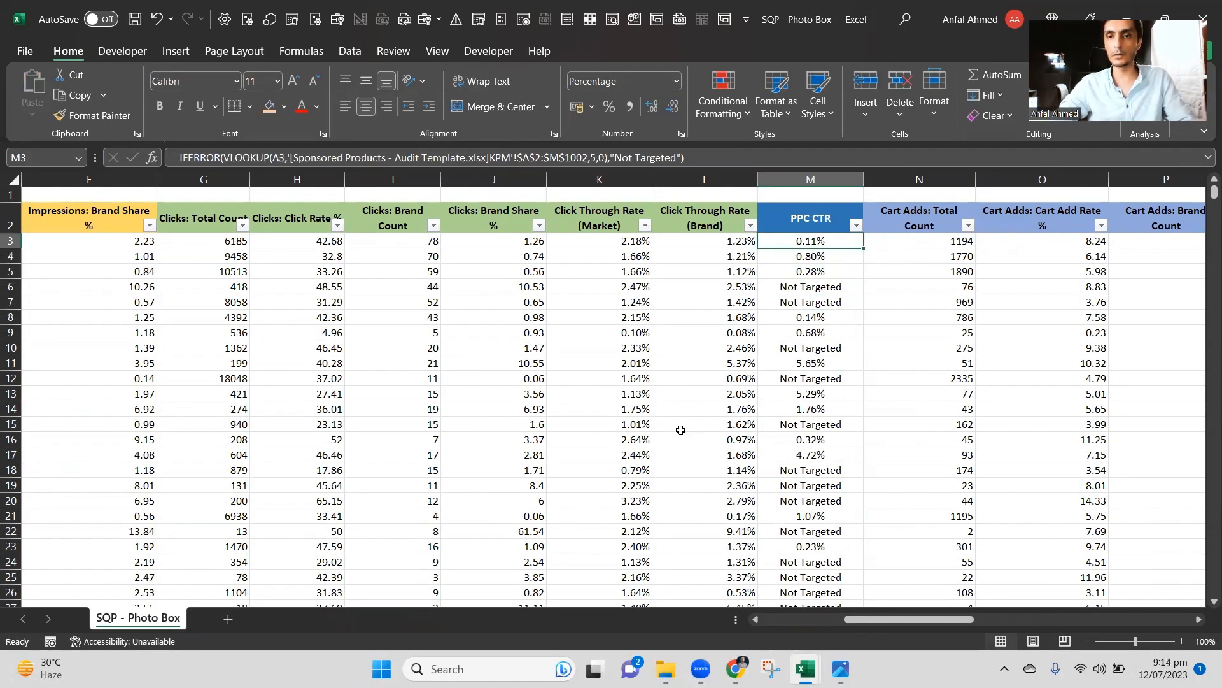
Examine row 7 across the click-through rate, PPC CTR and cart-add columns.
{"action": "key", "text": "Down"}
{"action": "key", "text": "Down"}
{"action": "key", "text": "Down"}
{"action": "key", "text": "Down"}
{"action": "key", "text": "Right"}
{"action": "key", "text": "Right"}
{"action": "key", "text": "Right"}
{"action": "key", "text": "Right"}
{"action": "key", "text": "Left"}
{"action": "key", "text": "Left"}
{"action": "key", "text": "Left"}
{"action": "key", "text": "Left"}
{"action": "key", "text": "Left"}
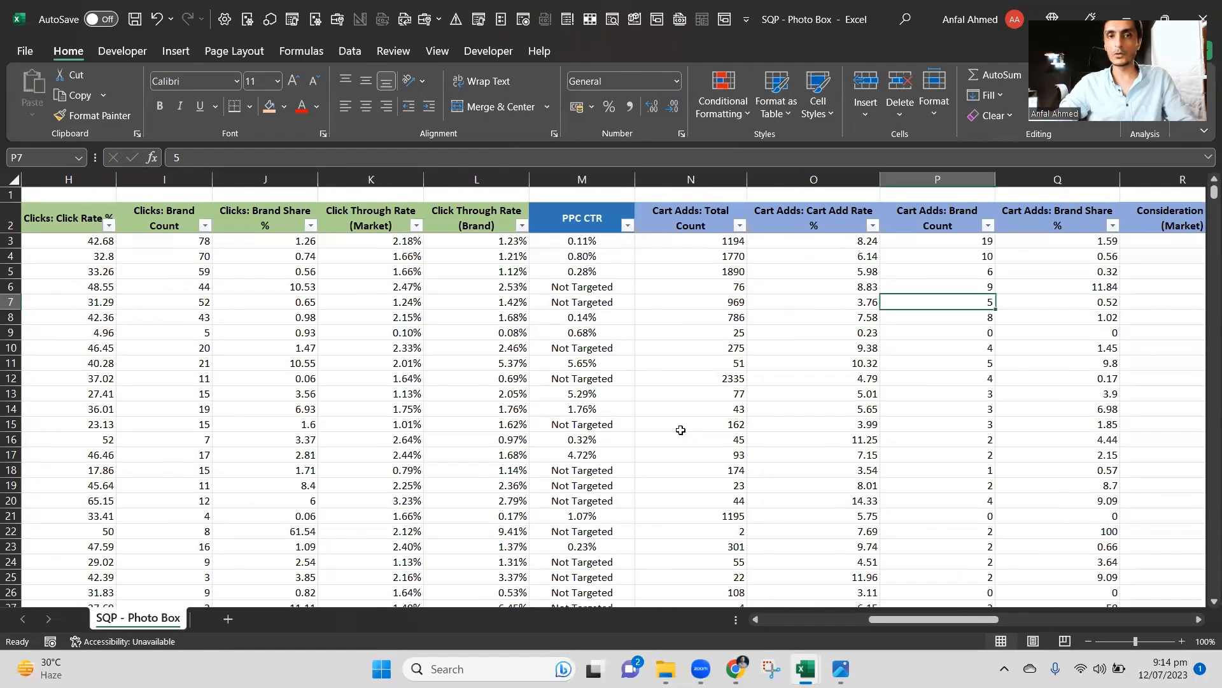
{"action": "key", "text": "Right"}
{"action": "key", "text": "Right"}
{"action": "key", "text": "Right"}
{"action": "key", "text": "Left"}
{"action": "key", "text": "Left"}
{"action": "key", "text": "Left"}
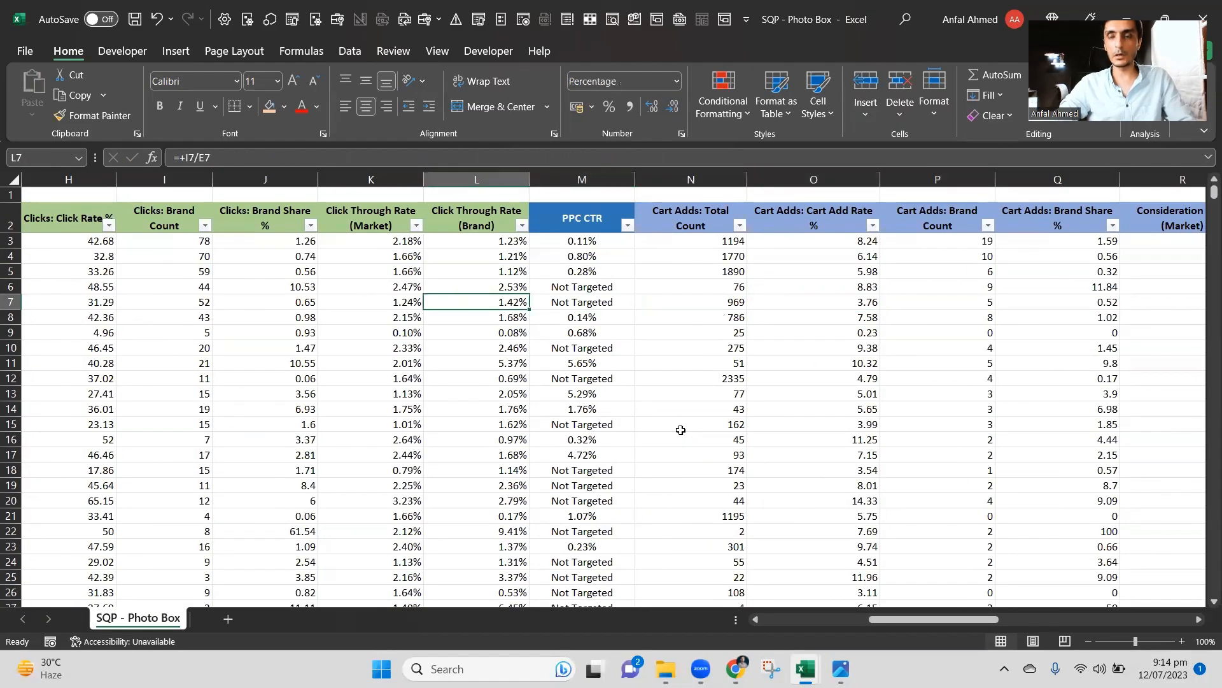
Insert a blank column at Z, directly before the Reporting Date column.
{"action": "key", "text": "Right"}
{"action": "key", "text": "Right"}
{"action": "key", "text": "Right"}
{"action": "key", "text": "Right"}
{"action": "key", "text": "Right"}
{"action": "key", "text": "Right"}
{"action": "key", "text": "Right"}
{"action": "key", "text": "Right"}
{"action": "key", "text": "Right"}
{"action": "key", "text": "Right"}
{"action": "key", "text": "Right"}
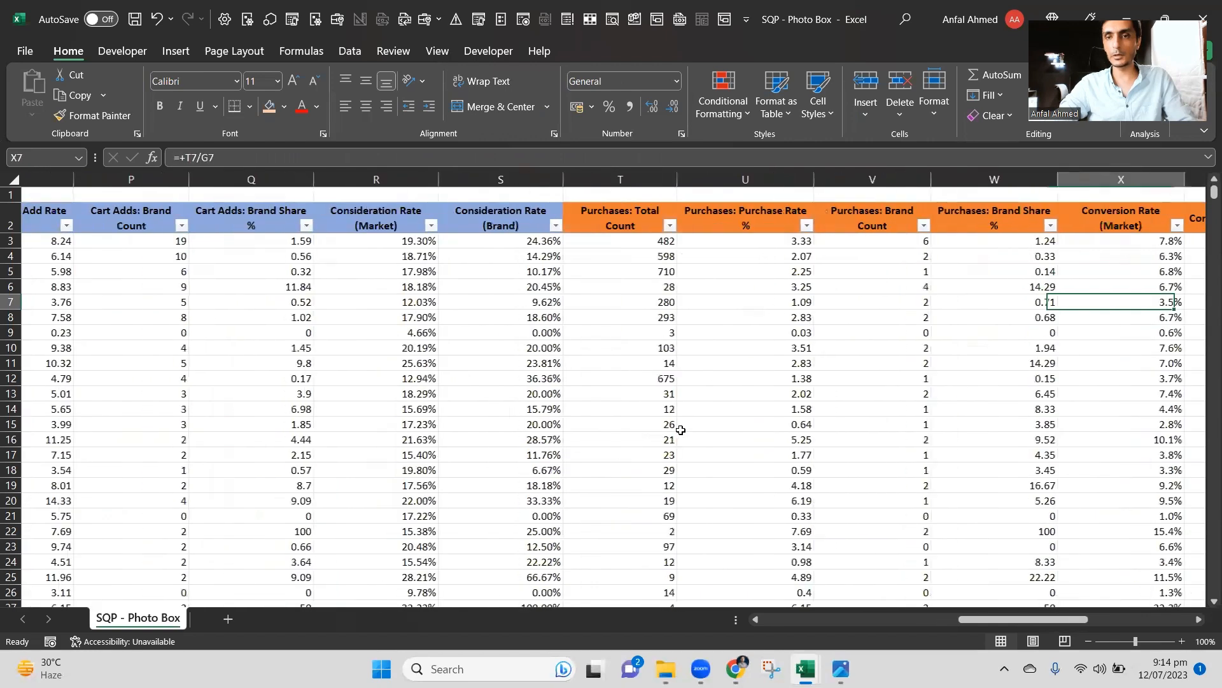
{"action": "key", "text": "Right"}
{"action": "key", "text": "Right"}
{"action": "key", "text": "Right"}
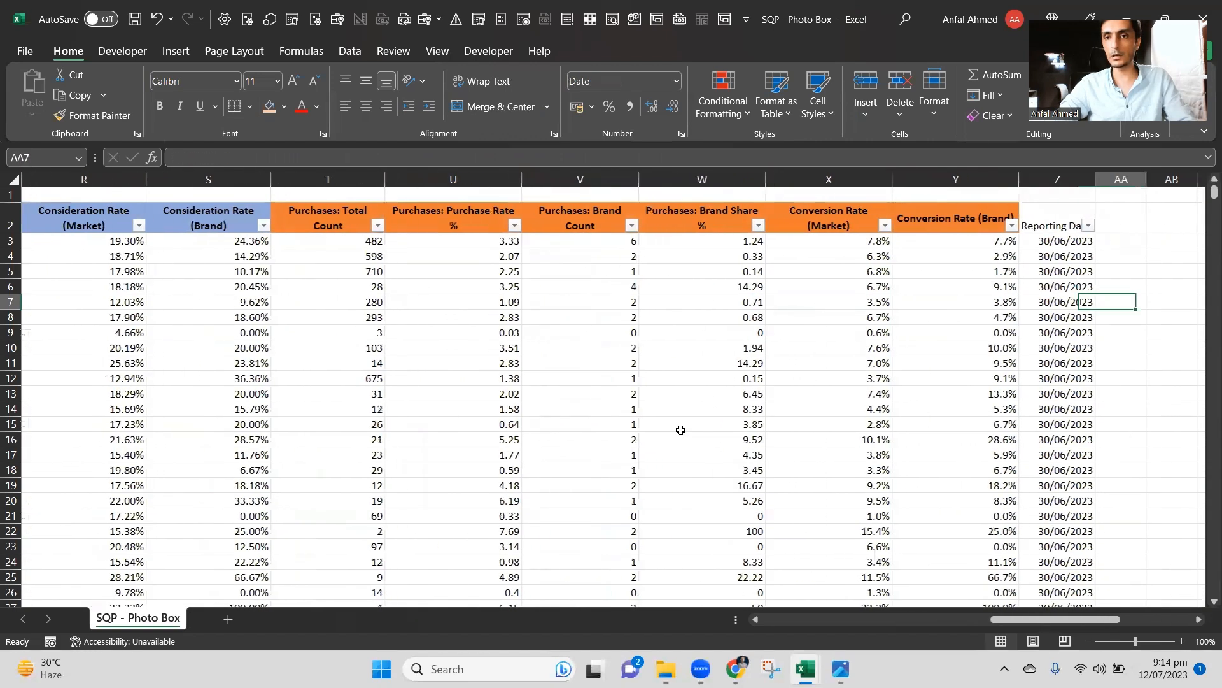
{"action": "key", "text": "ctrl+space"}
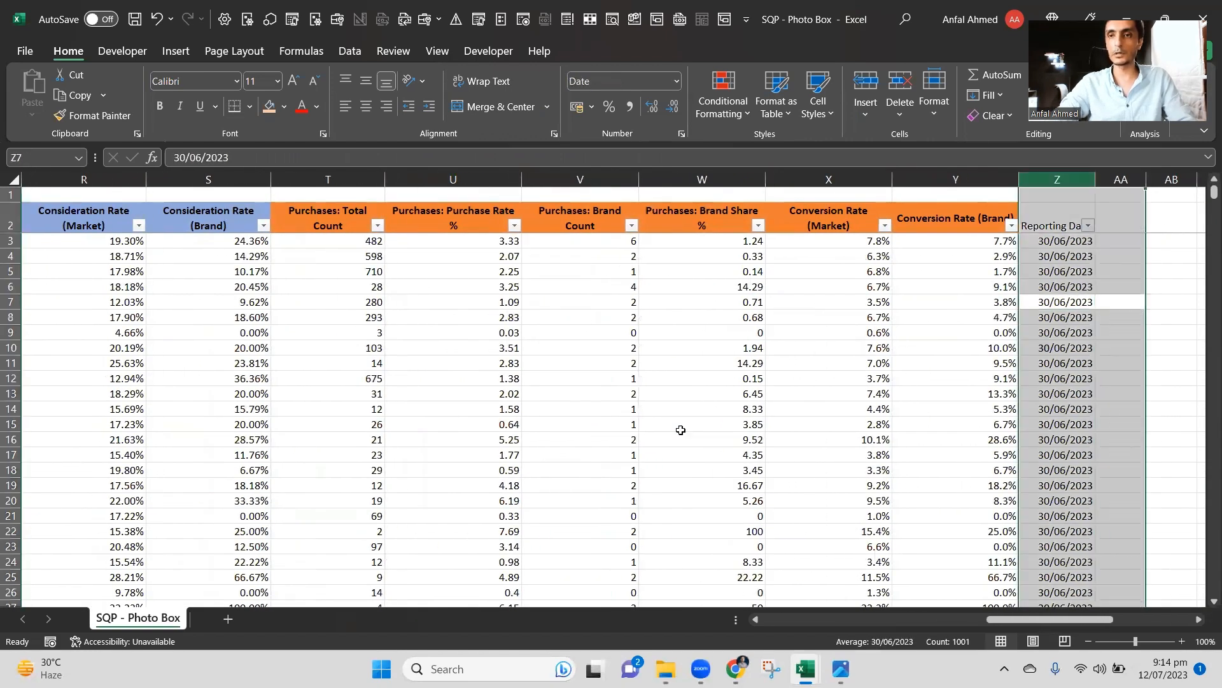
{"action": "key", "text": "ctrl+shift+plus"}
Copy the CVR header from the KPM sheet of the Sponsored Products workbook into Z2 of the SQP - Photo Box sheet.
{"action": "key", "text": "Up"}
{"action": "key", "text": "Up"}
{"action": "key", "text": "Up"}
{"action": "key", "text": "Up"}
{"action": "key", "text": "Up"}
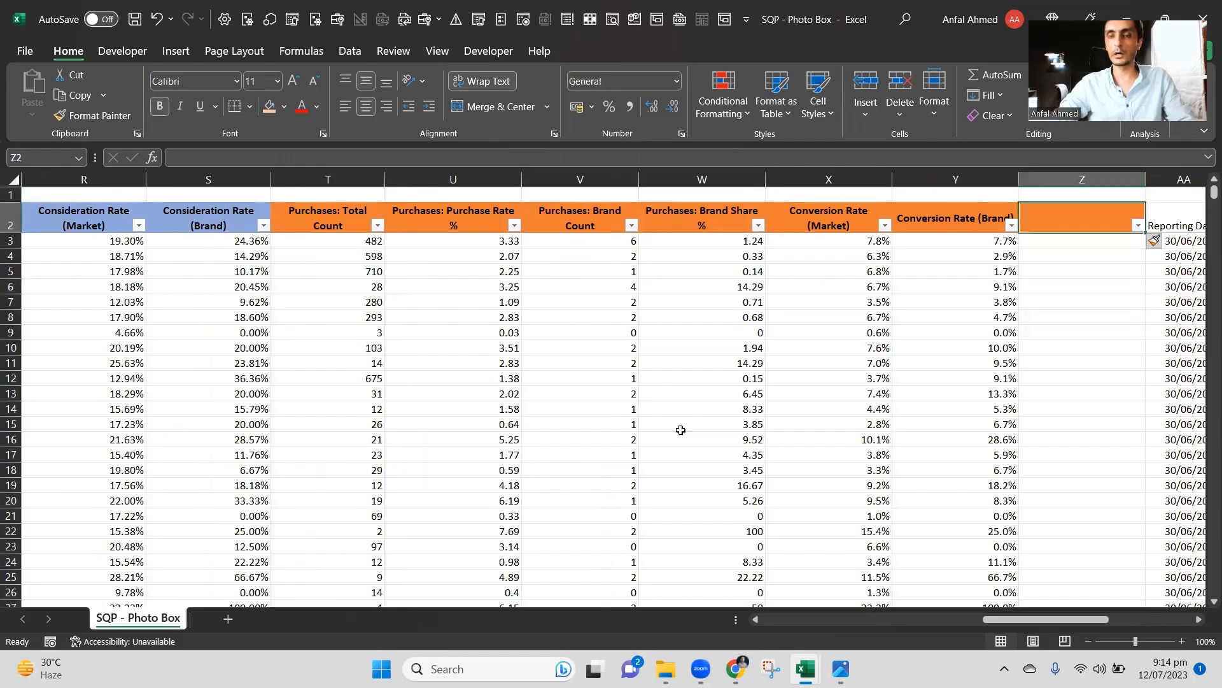
{"action": "key", "text": "alt+Tab"}
{"action": "key", "text": "Right"}
{"action": "key", "text": "Right"}
{"action": "key", "text": "Right"}
{"action": "key", "text": "Right"}
{"action": "key", "text": "Right"}
{"action": "key", "text": "Right"}
{"action": "key", "text": "Right"}
{"action": "key", "text": "Right"}
{"action": "key", "text": "Right"}
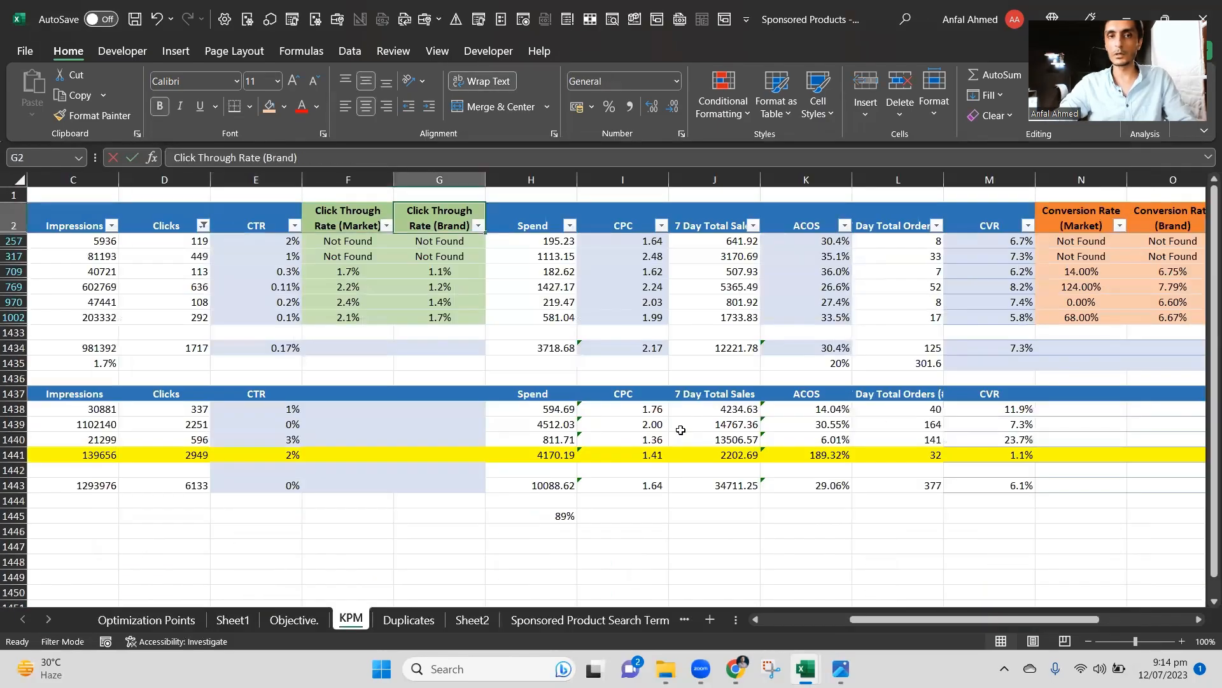
{"action": "key", "text": "Right"}
{"action": "key", "text": "Right"}
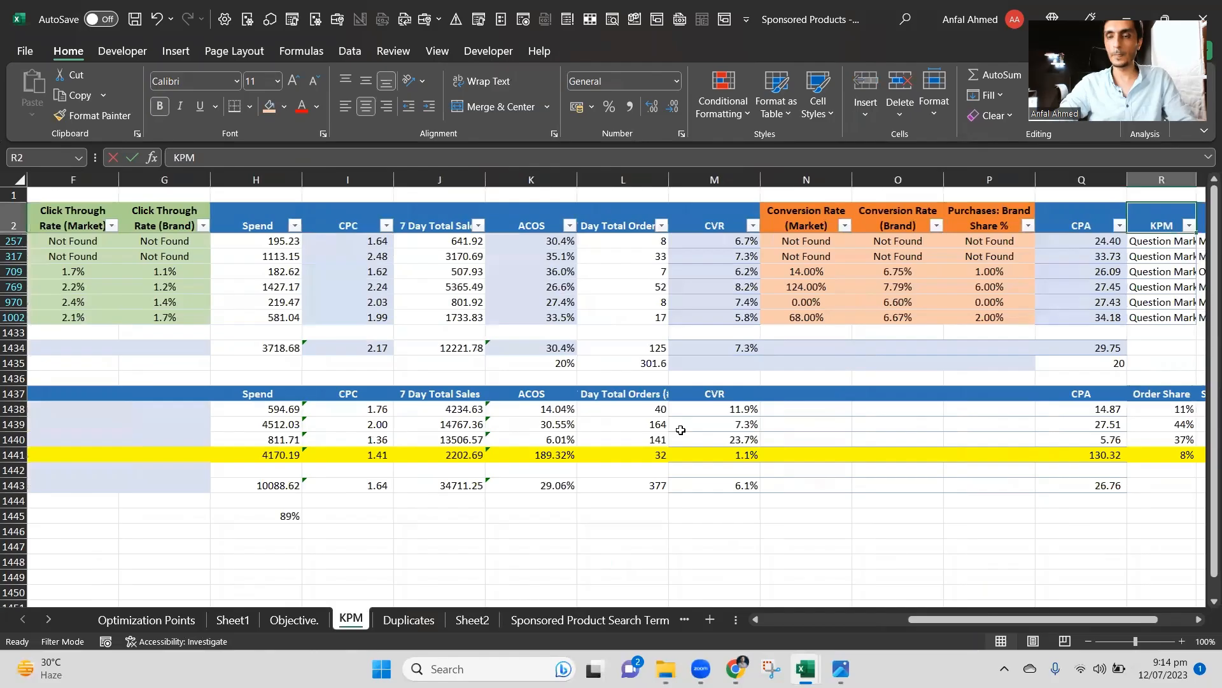
{"action": "key", "text": "Left"}
{"action": "key", "text": "Left"}
{"action": "key", "text": "Left"}
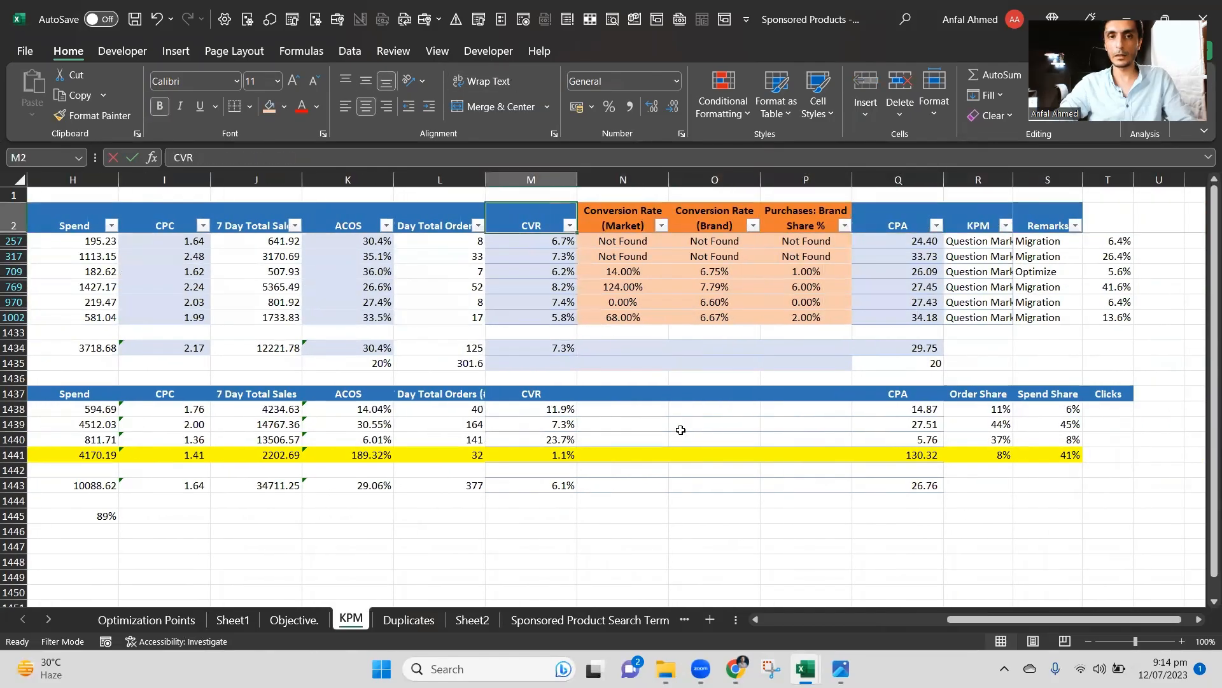
{"action": "key", "text": "ctrl+c"}
{"action": "key", "text": "alt+Tab"}
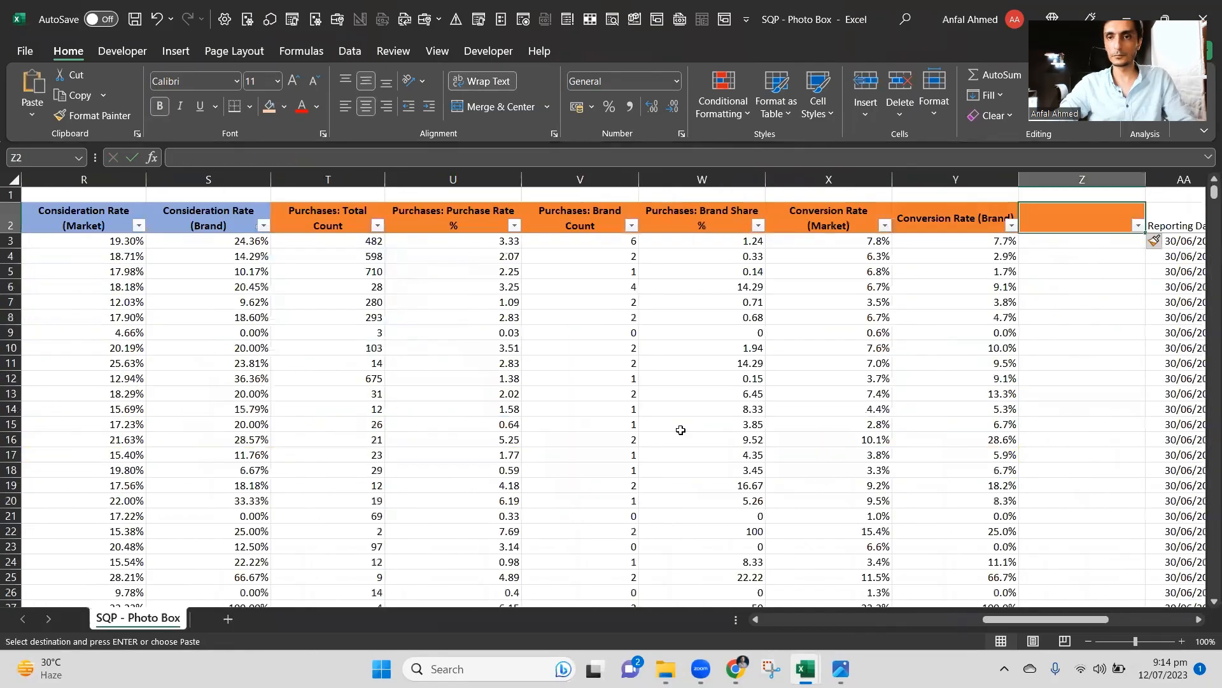
{"action": "key", "text": "ctrl+v"}
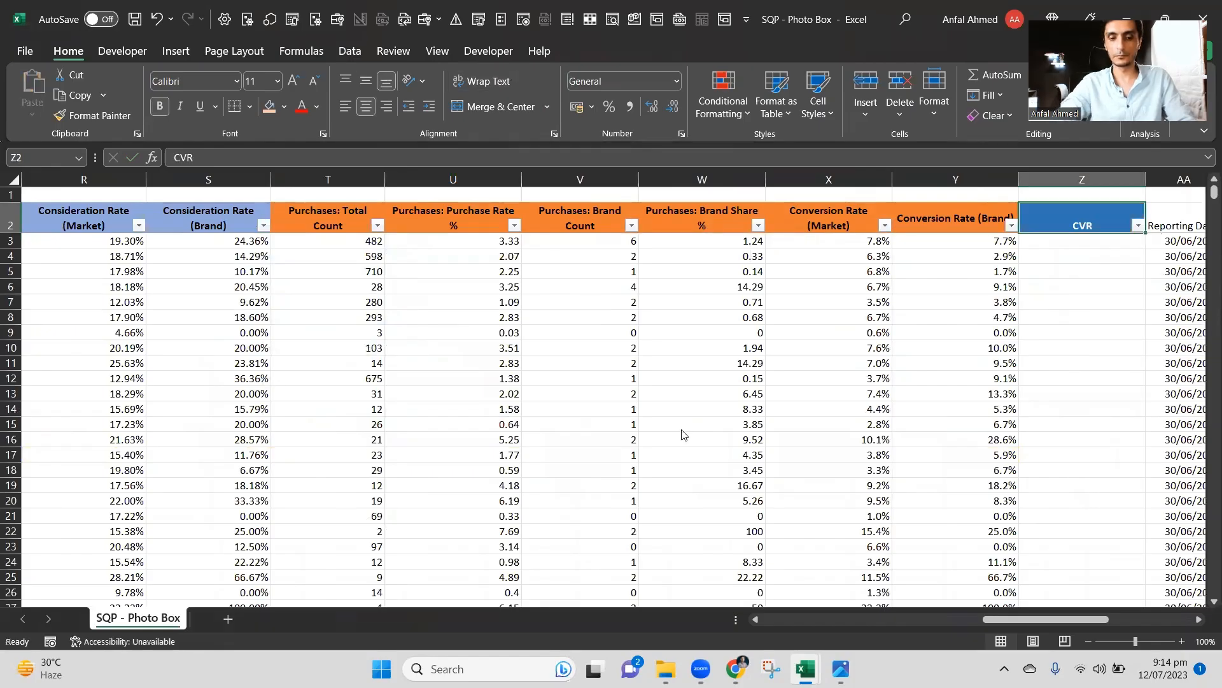
Rename the copied header in Z2 as PPC CVR.
{"action": "type", "text": "3"}
{"action": "key", "text": "Escape"}
{"action": "key", "text": "F2"}
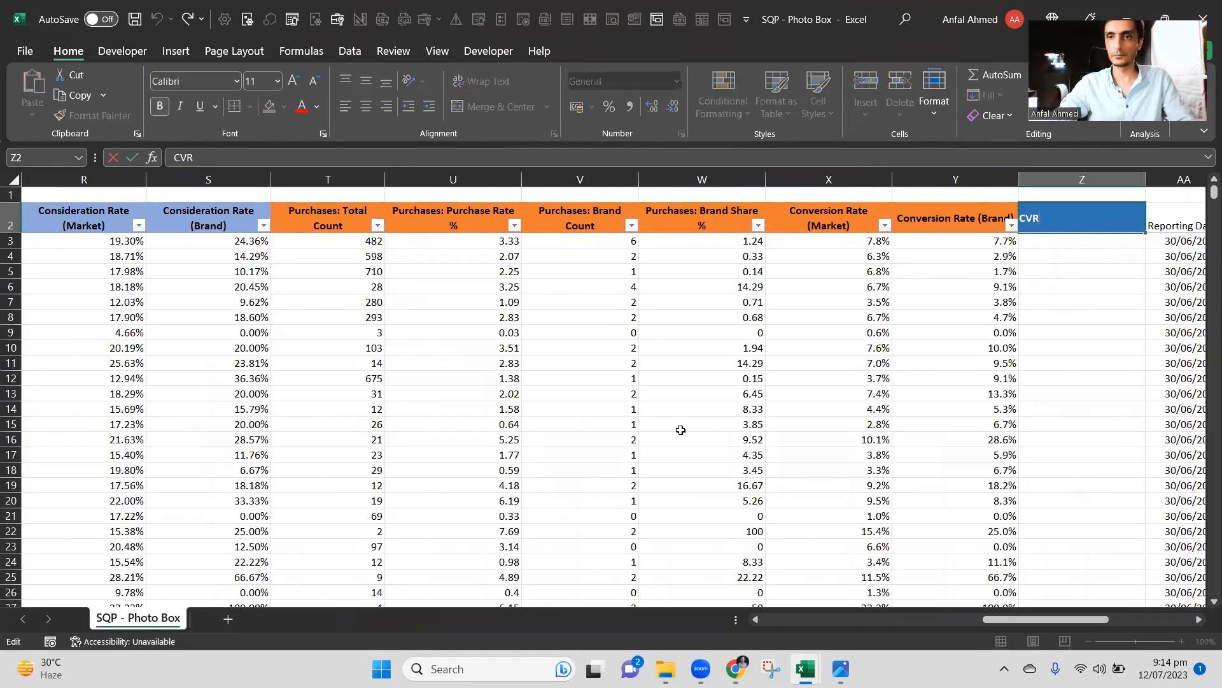
{"action": "key", "text": "Home"}
{"action": "type", "text": "PPC"}
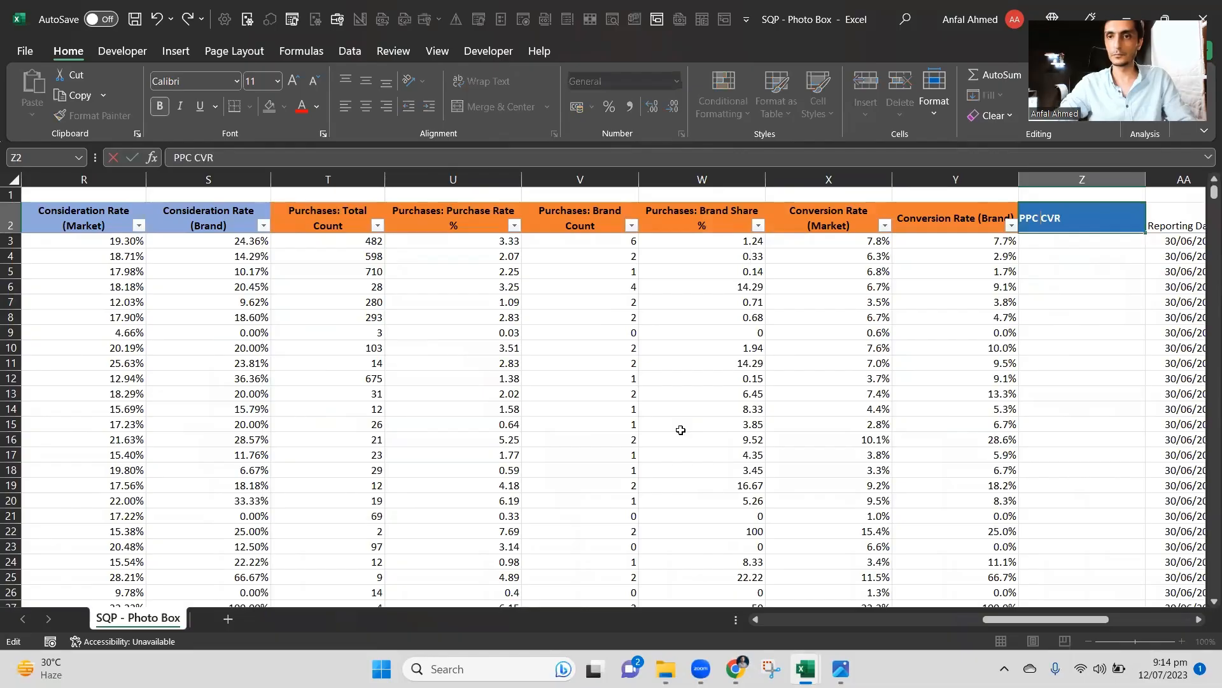
{"action": "key", "text": "Return"}
Copy the IFERROR lookup formula from the PPC CTR column's first data row into Z3 under PPC CVR.
{"action": "key", "text": "Down"}
{"action": "key", "text": "Down"}
{"action": "key", "text": "Up"}
{"action": "key", "text": "Up"}
{"action": "key", "text": "Up"}
{"action": "key", "text": "Down"}
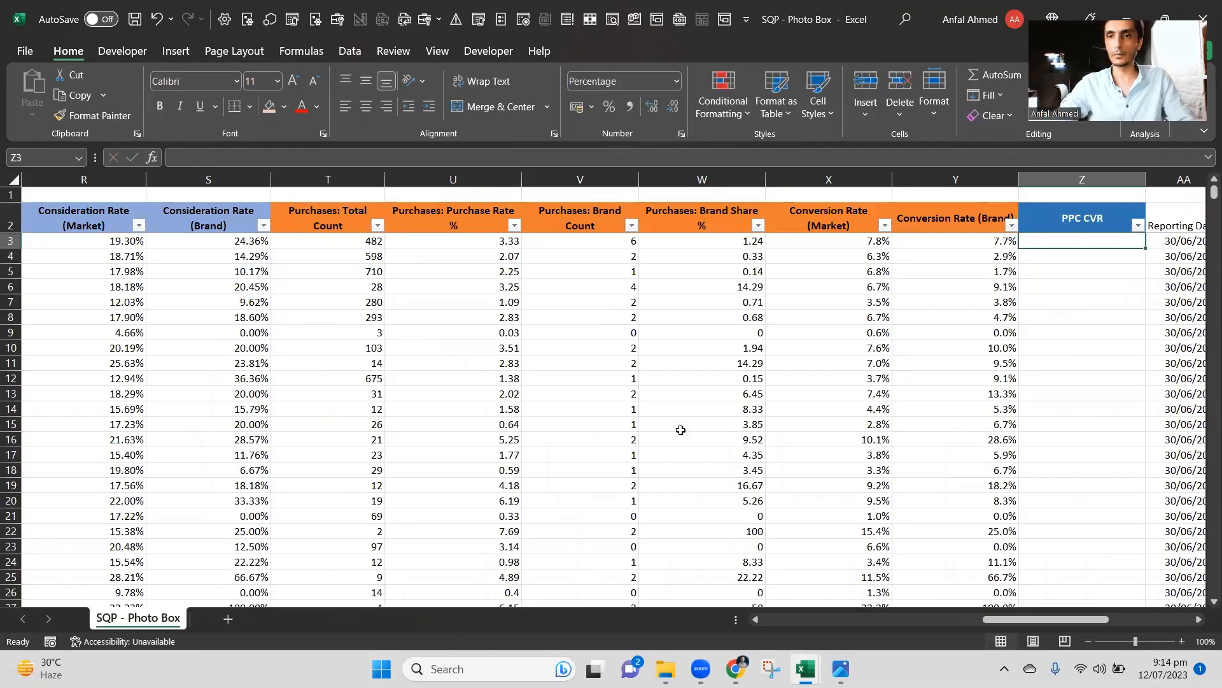
{"action": "key", "text": "Left"}
{"action": "key", "text": "Left"}
{"action": "key", "text": "Left"}
{"action": "key", "text": "Left"}
{"action": "key", "text": "Left"}
{"action": "key", "text": "Left"}
{"action": "key", "text": "Left"}
{"action": "key", "text": "Left"}
{"action": "key", "text": "Left"}
{"action": "key", "text": "Left"}
{"action": "key", "text": "Left"}
{"action": "key", "text": "Left"}
{"action": "key", "text": "Left"}
{"action": "key", "text": "Left"}
{"action": "key", "text": "Left"}
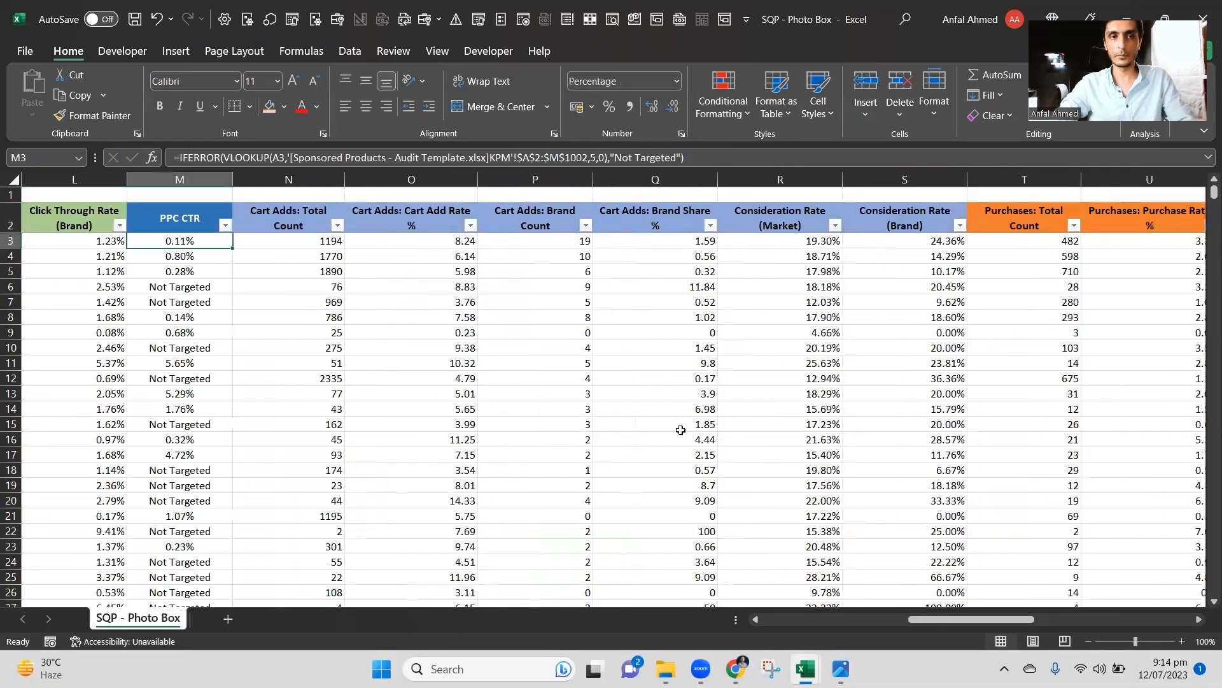
{"action": "key", "text": "Right"}
{"action": "key", "text": "Right"}
{"action": "key", "text": "ctrl+c"}
{"action": "key", "text": "Right"}
{"action": "key", "text": "Right"}
{"action": "key", "text": "Right"}
{"action": "key", "text": "Right"}
{"action": "key", "text": "Right"}
{"action": "key", "text": "Right"}
{"action": "key", "text": "Right"}
{"action": "key", "text": "Right"}
{"action": "key", "text": "Right"}
{"action": "key", "text": "Right"}
{"action": "key", "text": "Right"}
{"action": "key", "text": "Right"}
{"action": "key", "text": "Right"}
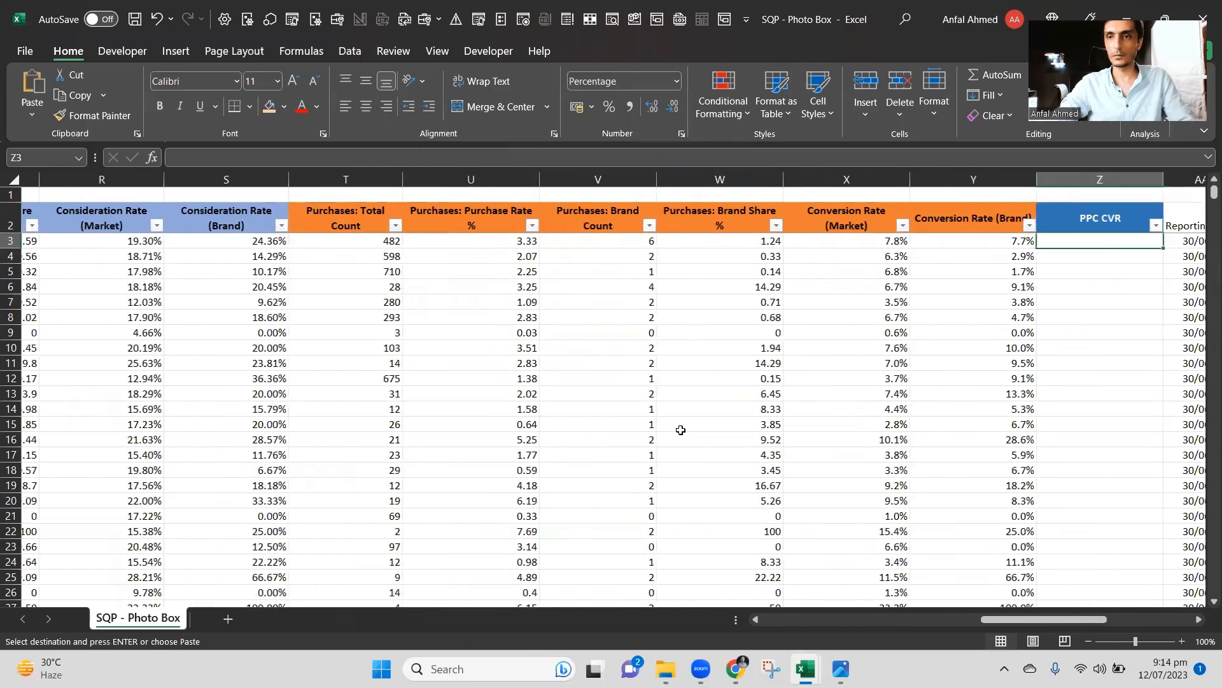
{"action": "key", "text": "Return"}
Count the KPM columns from Search Terms to CVR and set the column index in Z3's VLOOKUP to 13.
{"action": "key", "text": "alt+Tab"}
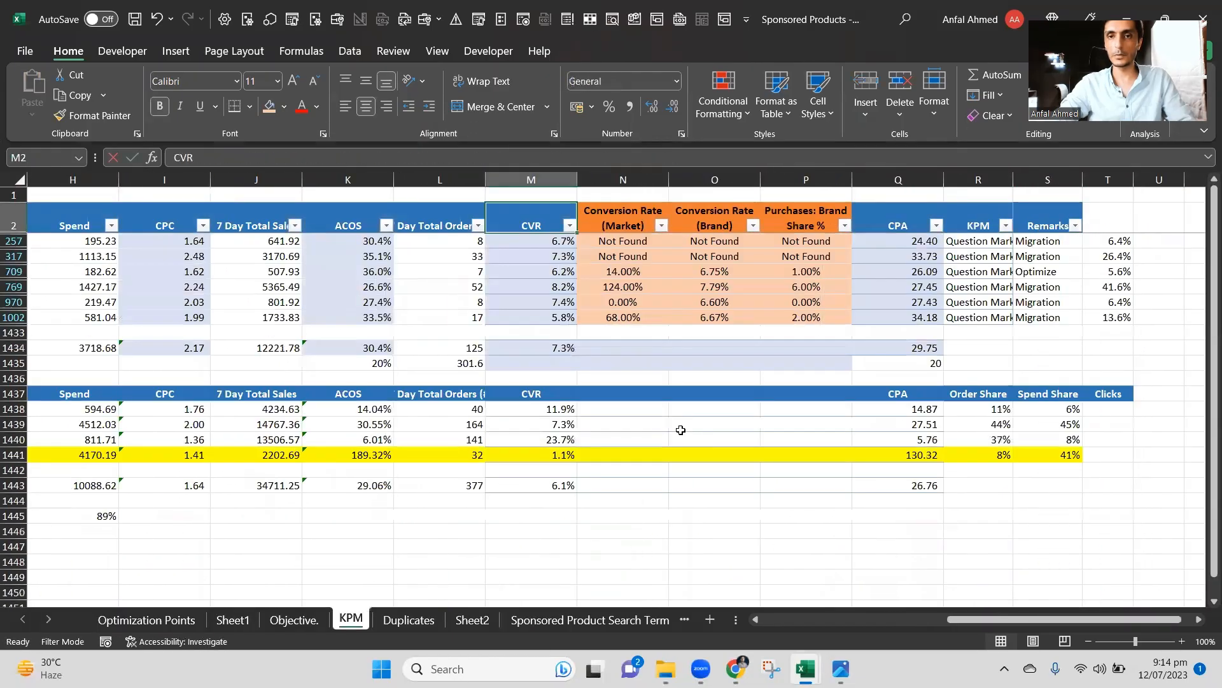
{"action": "key", "text": "ctrl+shift+Left"}
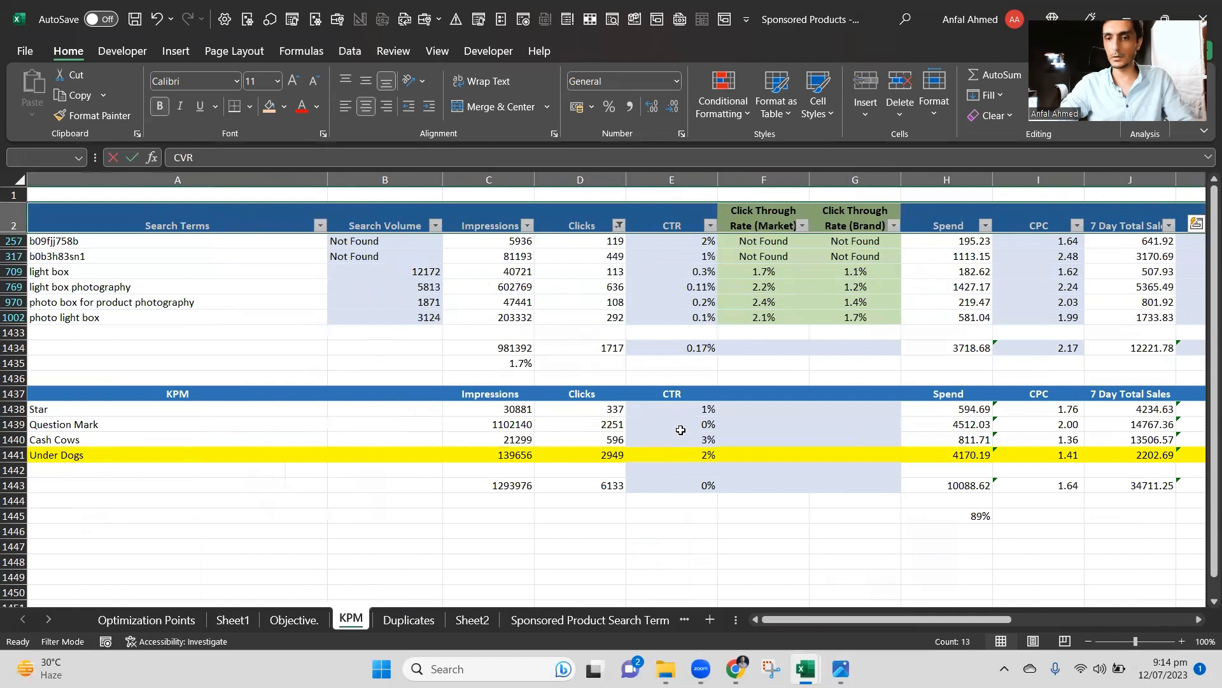
{"action": "key", "text": "alt+Tab"}
{"action": "key", "text": "F2"}
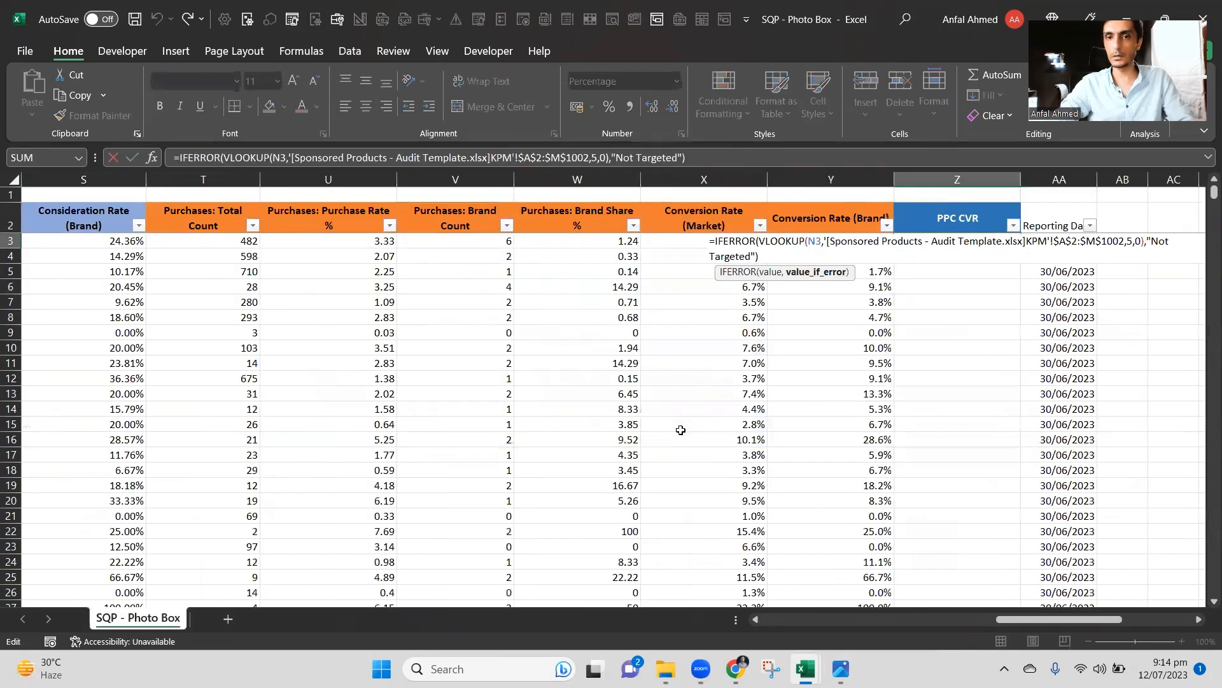
{"action": "key", "text": "Left"}
{"action": "key", "text": "Left"}
{"action": "key", "text": "Left"}
{"action": "key", "text": "Left"}
{"action": "key", "text": "Left"}
{"action": "key", "text": "Left"}
{"action": "key", "text": "Left"}
{"action": "key", "text": "Left"}
{"action": "key", "text": "Left"}
{"action": "key", "text": "Left"}
{"action": "key", "text": "Left"}
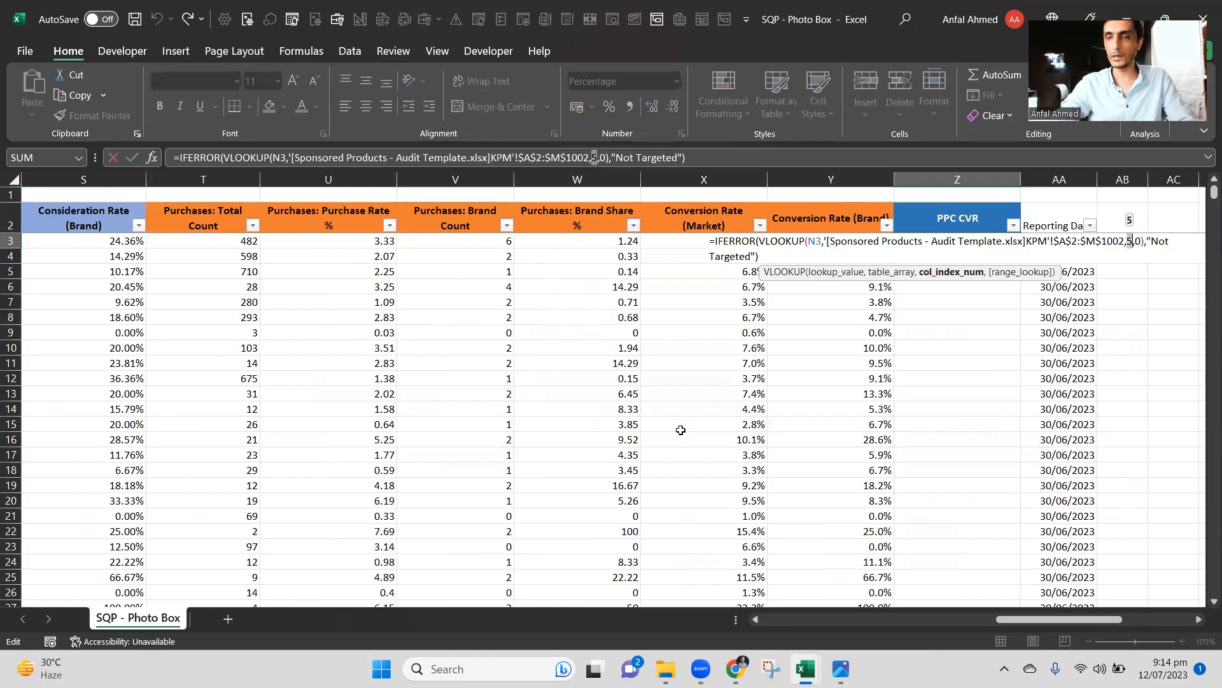
{"action": "key", "text": "Return"}
{"action": "key", "text": "Up"}
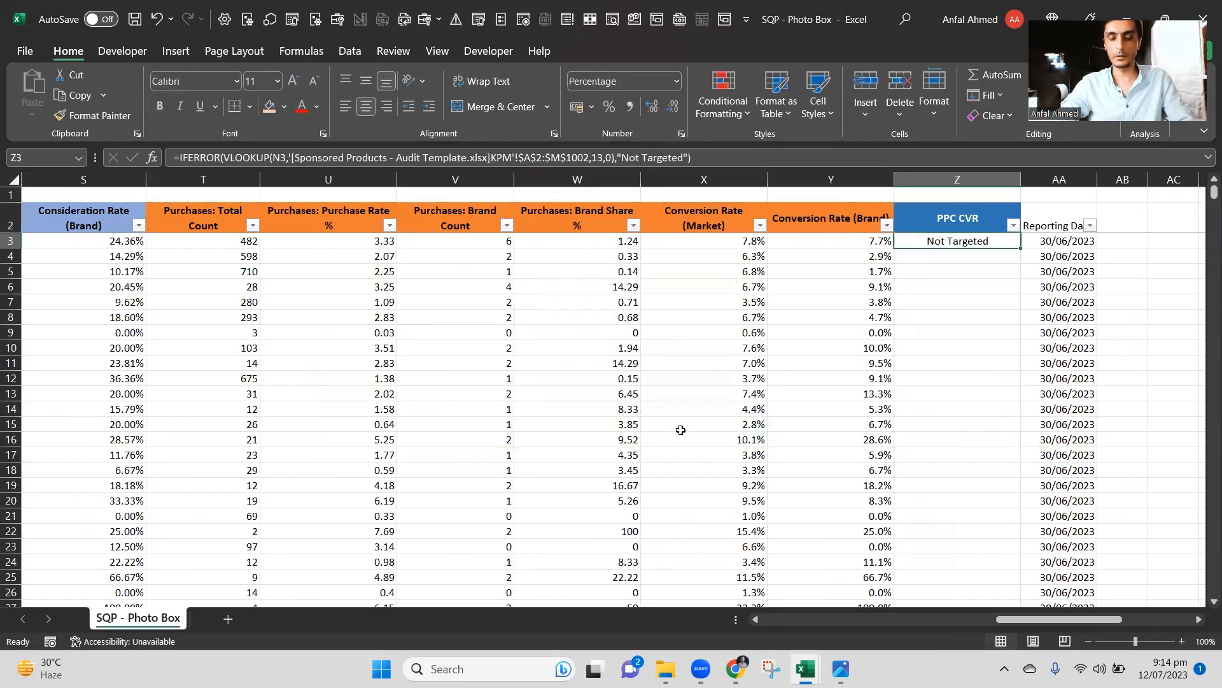
{"action": "key", "text": "ctrl+c"}
{"action": "key", "text": "Left"}
{"action": "key", "text": "Up"}
{"action": "key", "text": "Right"}
{"action": "key", "text": "Down"}
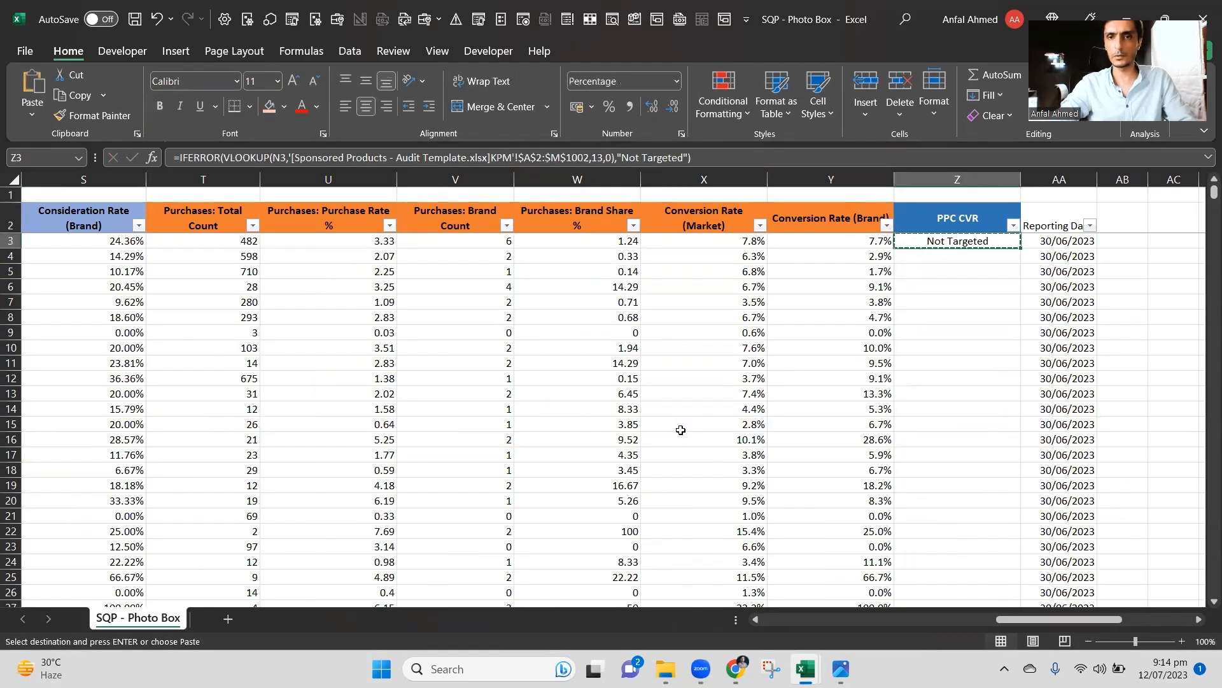
{"action": "key", "text": "Down"}
{"action": "key", "text": "Up"}
{"action": "key", "text": "Up"}
{"action": "key", "text": "Down"}
{"action": "key", "text": "F2"}
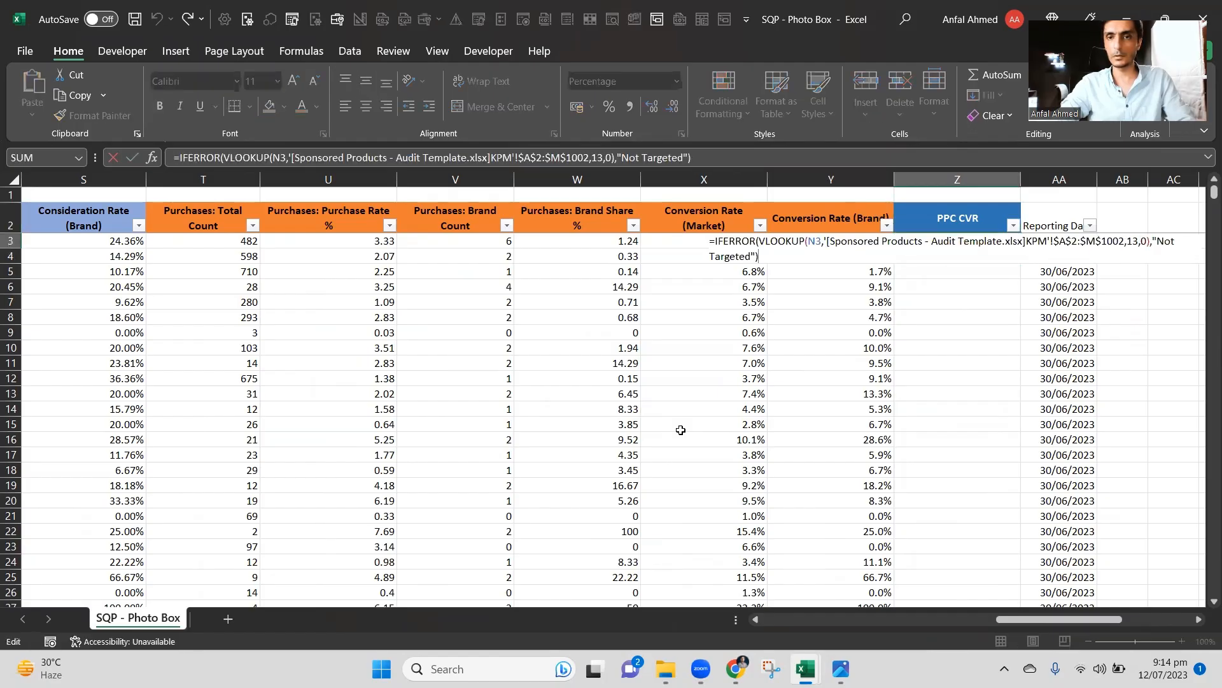
{"action": "key", "text": "Escape"}
{"action": "key", "text": "Home"}
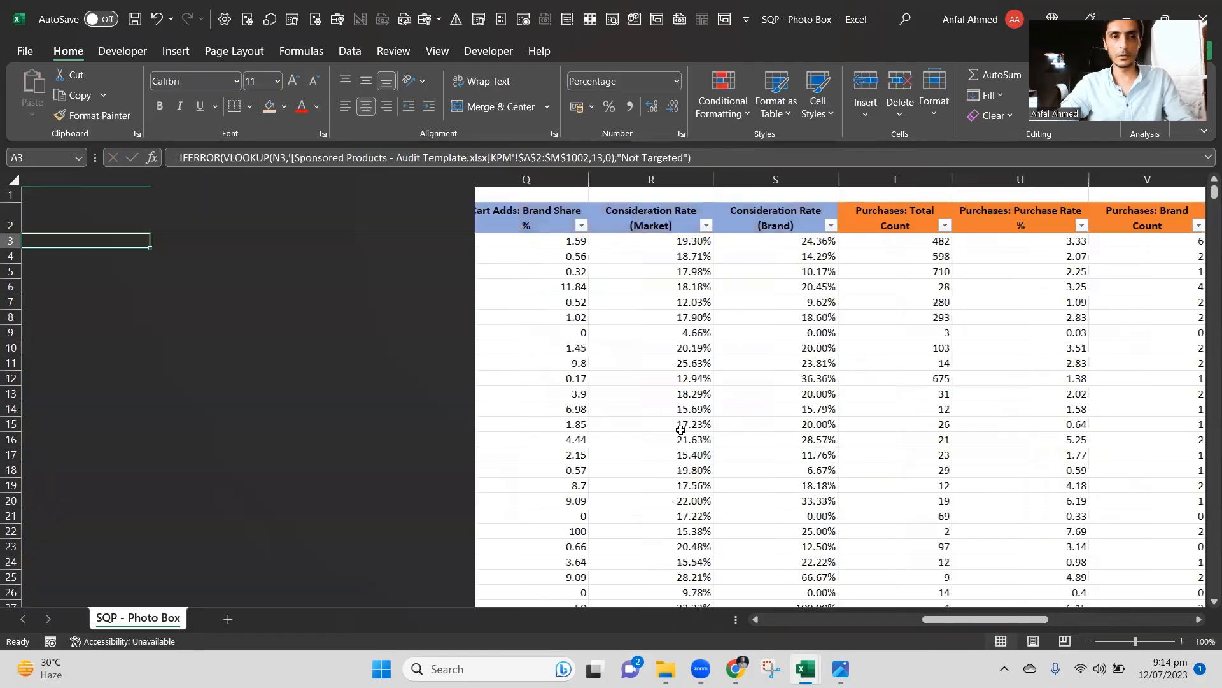
{"action": "key", "text": "ctrl+z"}
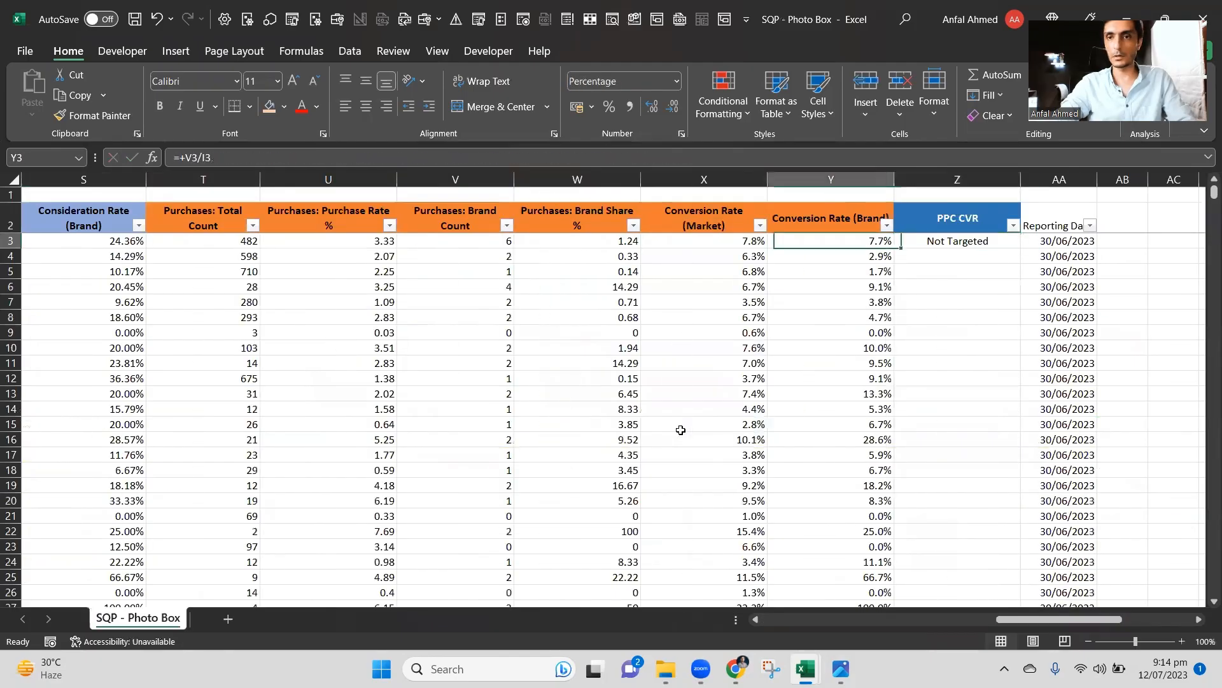
Change the lookup value in Z3's VLOOKUP formula to A3.
{"action": "key", "text": "F2"}
{"action": "key", "text": "Left"}
{"action": "key", "text": "Left"}
{"action": "key", "text": "Left"}
{"action": "key", "text": "Left"}
{"action": "key", "text": "Left"}
{"action": "key", "text": "Left"}
{"action": "key", "text": "Left"}
{"action": "key", "text": "Left"}
{"action": "key", "text": "Left"}
{"action": "key", "text": "Left"}
{"action": "key", "text": "Left"}
{"action": "key", "text": "Left"}
{"action": "key", "text": "Left"}
{"action": "key", "text": "Left"}
{"action": "key", "text": "Left"}
{"action": "key", "text": "Left"}
{"action": "key", "text": "Left"}
{"action": "key", "text": "Left"}
{"action": "key", "text": "Left"}
{"action": "key", "text": "Left"}
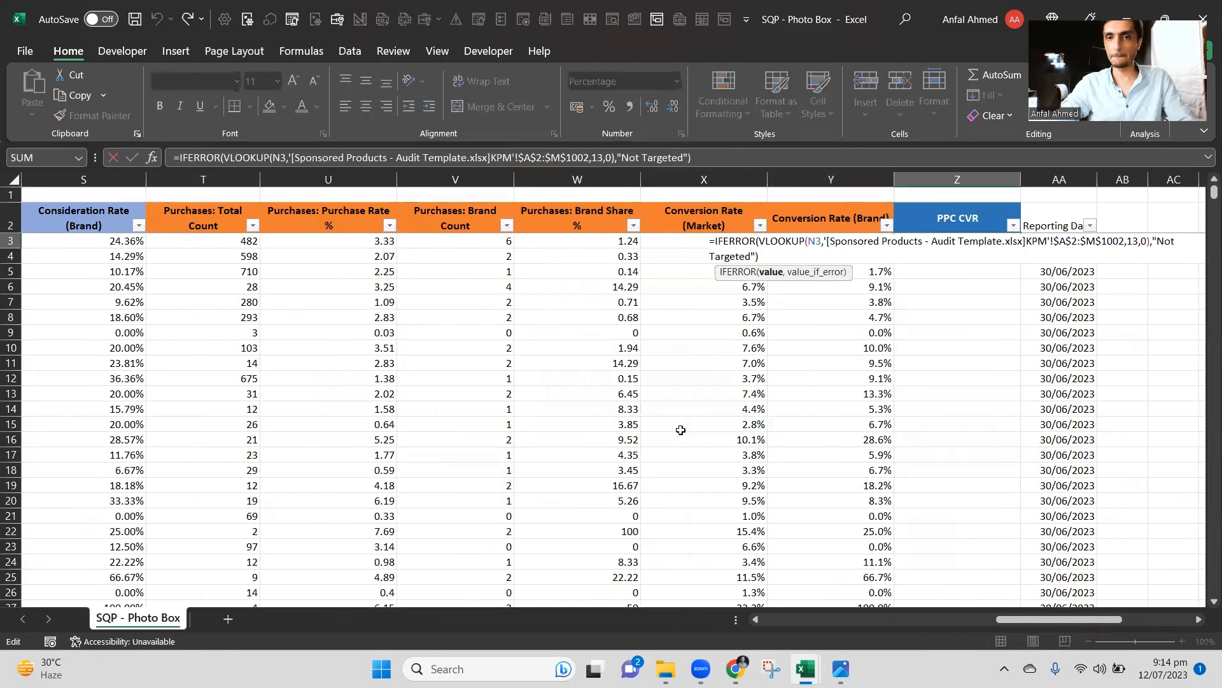
{"action": "type", "text": "A"}
{"action": "key", "text": "ctrl+Return"}
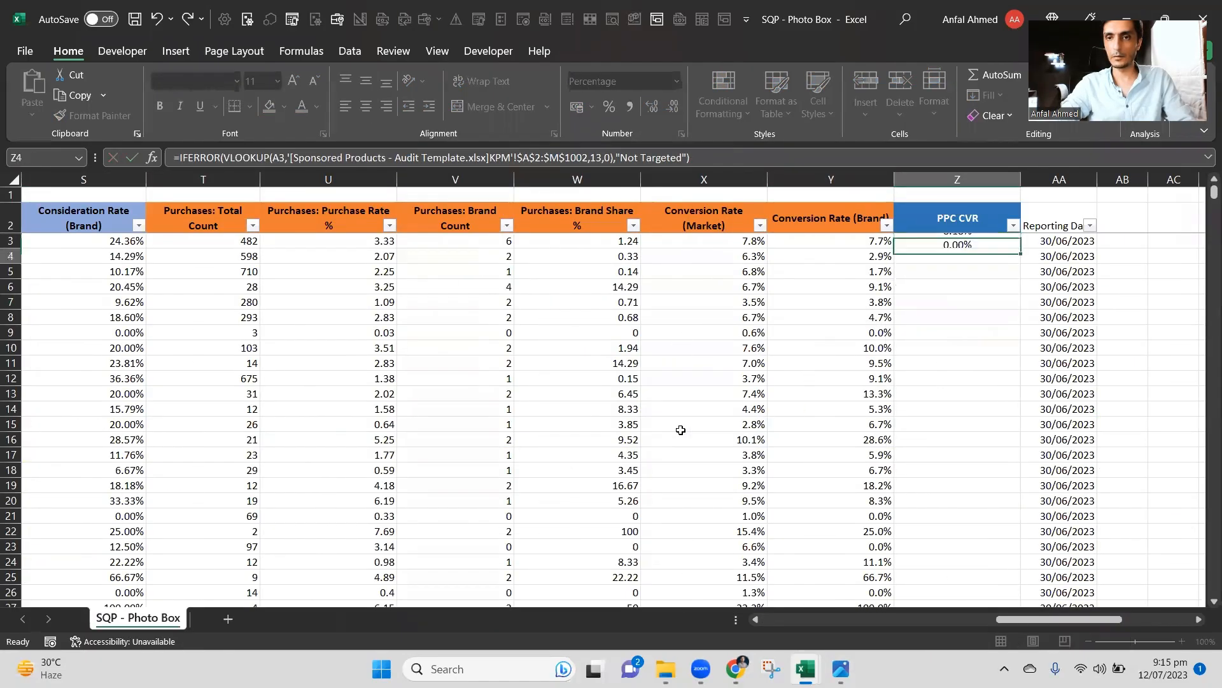
Make the column of the lookup value in Z3's VLOOKUP formula absolute so it reads $A3.
{"action": "key", "text": "F2"}
{"action": "key", "text": "Left"}
{"action": "key", "text": "Left"}
{"action": "key", "text": "Left"}
{"action": "key", "text": "Left"}
{"action": "key", "text": "Left"}
{"action": "key", "text": "Left"}
{"action": "key", "text": "Left"}
{"action": "key", "text": "Left"}
{"action": "key", "text": "Left"}
{"action": "key", "text": "Left"}
{"action": "key", "text": "Left"}
{"action": "key", "text": "Left"}
{"action": "key", "text": "Left"}
{"action": "key", "text": "Left"}
{"action": "key", "text": "Left"}
{"action": "key", "text": "Left"}
{"action": "key", "text": "Left"}
{"action": "key", "text": "Left"}
{"action": "key", "text": "Left"}
{"action": "key", "text": "Left"}
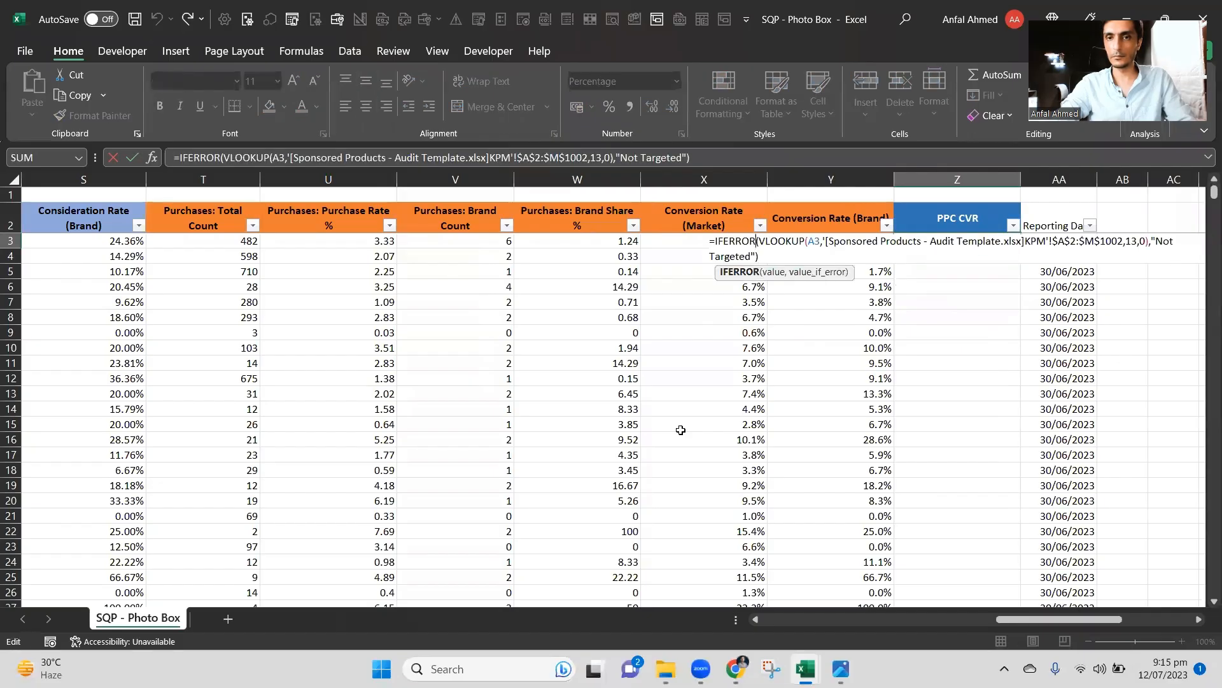
{"action": "key", "text": "Left"}
{"action": "key", "text": "Left"}
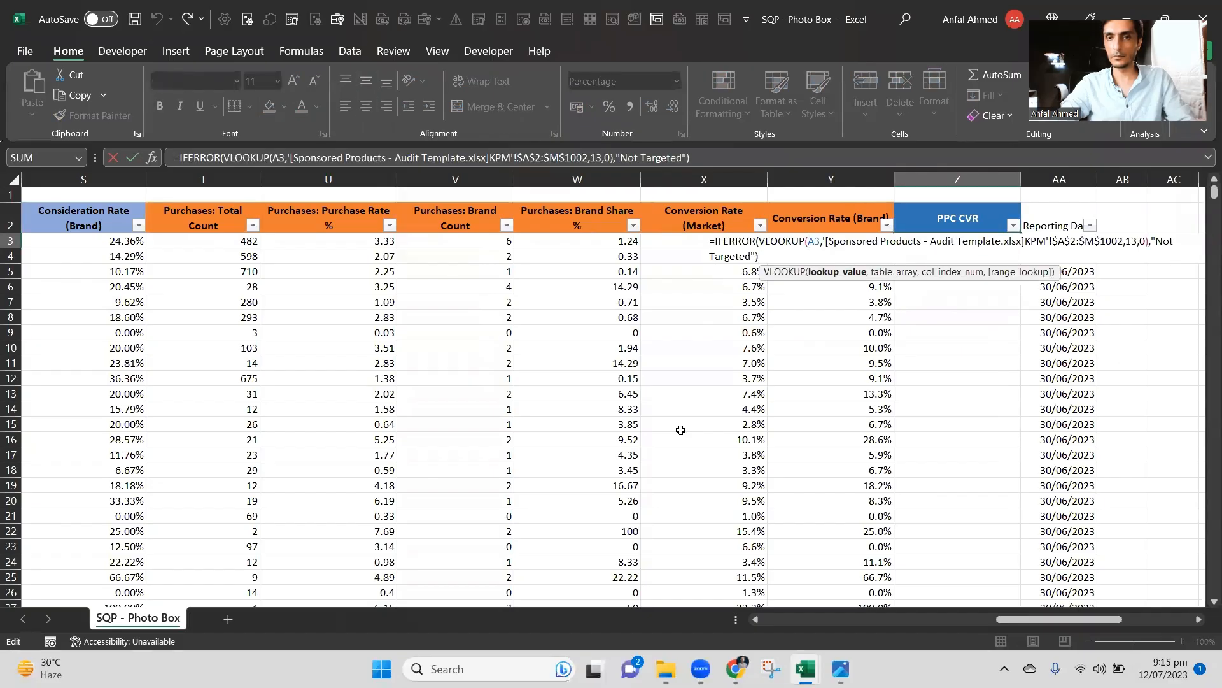
{"action": "key", "text": "ctrl+Return"}
Copy the Z3 formula down the PPC CVR column through row 1002.
{"action": "key", "text": "ctrl+c"}
{"action": "key", "text": "Left"}
{"action": "key", "text": "ctrl+Down"}
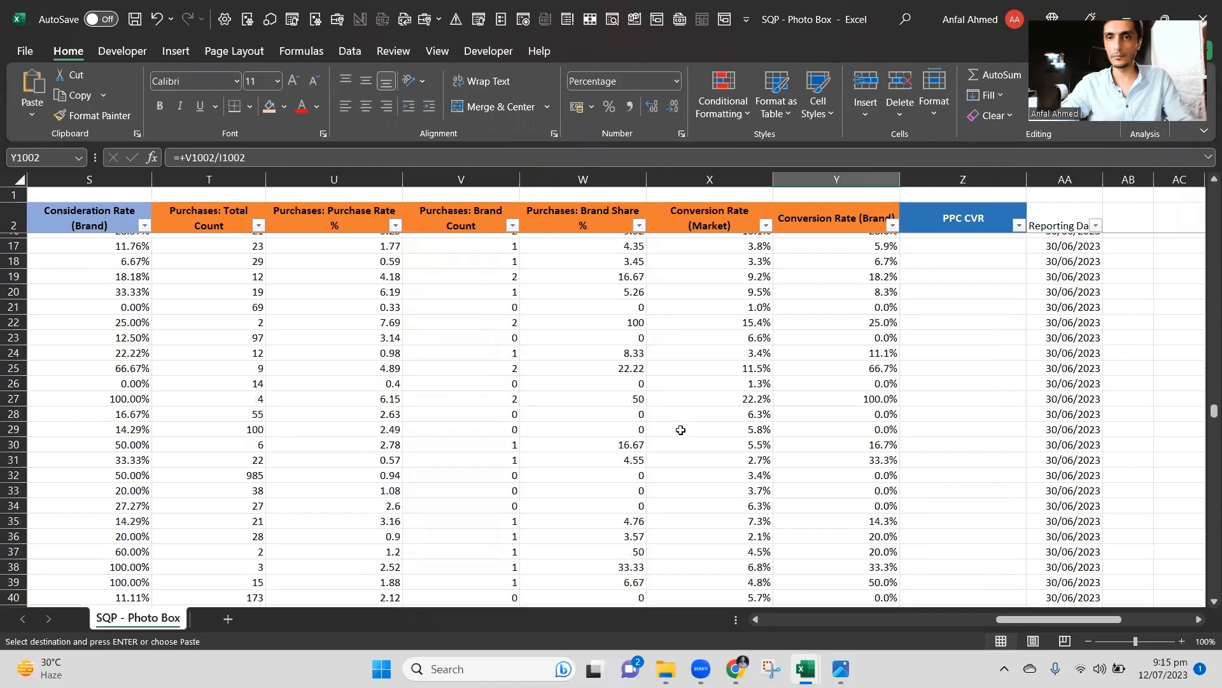
{"action": "key", "text": "Right"}
{"action": "key", "text": "ctrl+shift+Up"}
{"action": "key", "text": "Return"}
{"action": "key", "text": "ctrl+Up"}
{"action": "key", "text": "Down"}
{"action": "key", "text": "Down"}
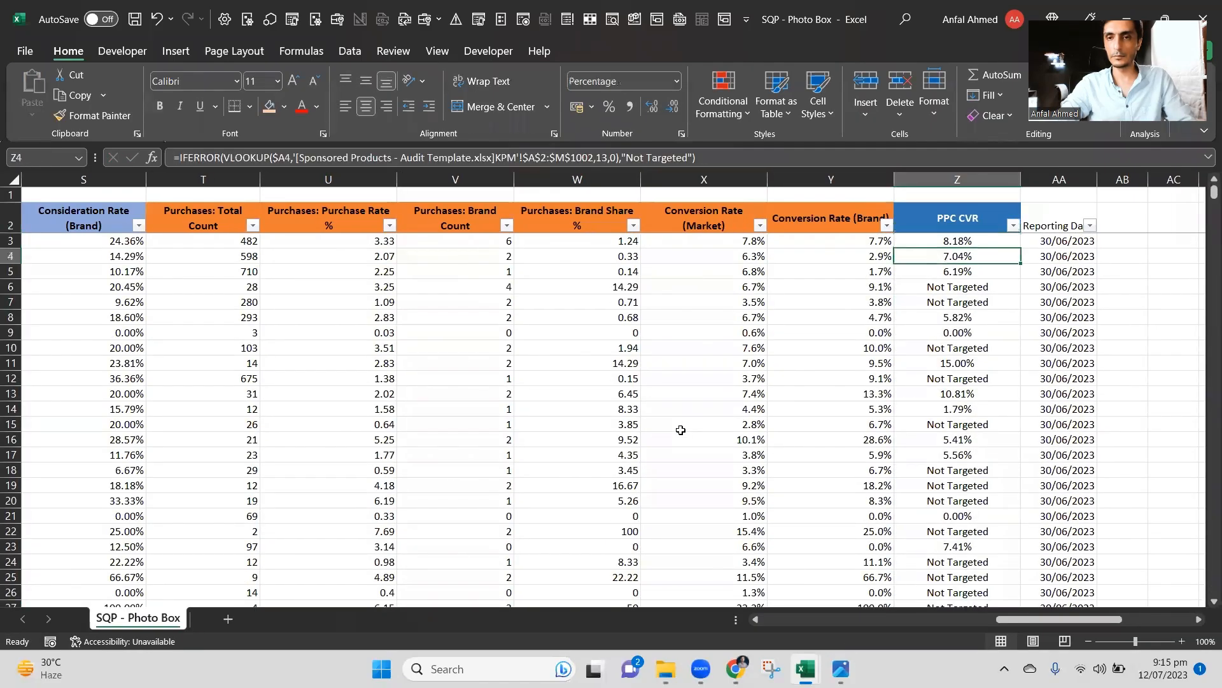
Compare the PPC CVR values with the market and brand conversion rates beside them.
{"action": "key", "text": "Down"}
{"action": "key", "text": "Down"}
{"action": "key", "text": "Down"}
{"action": "key", "text": "Down"}
{"action": "key", "text": "Up"}
{"action": "key", "text": "Up"}
{"action": "key", "text": "Up"}
{"action": "key", "text": "Up"}
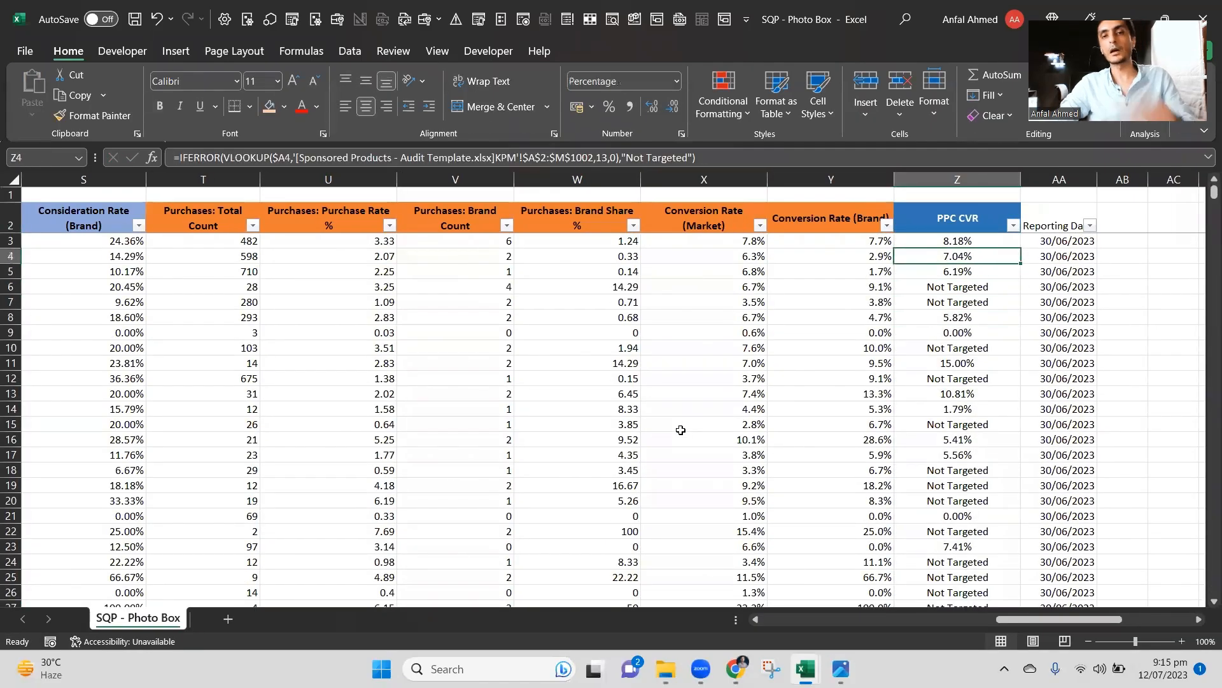
{"action": "key", "text": "Left"}
{"action": "key", "text": "Left"}
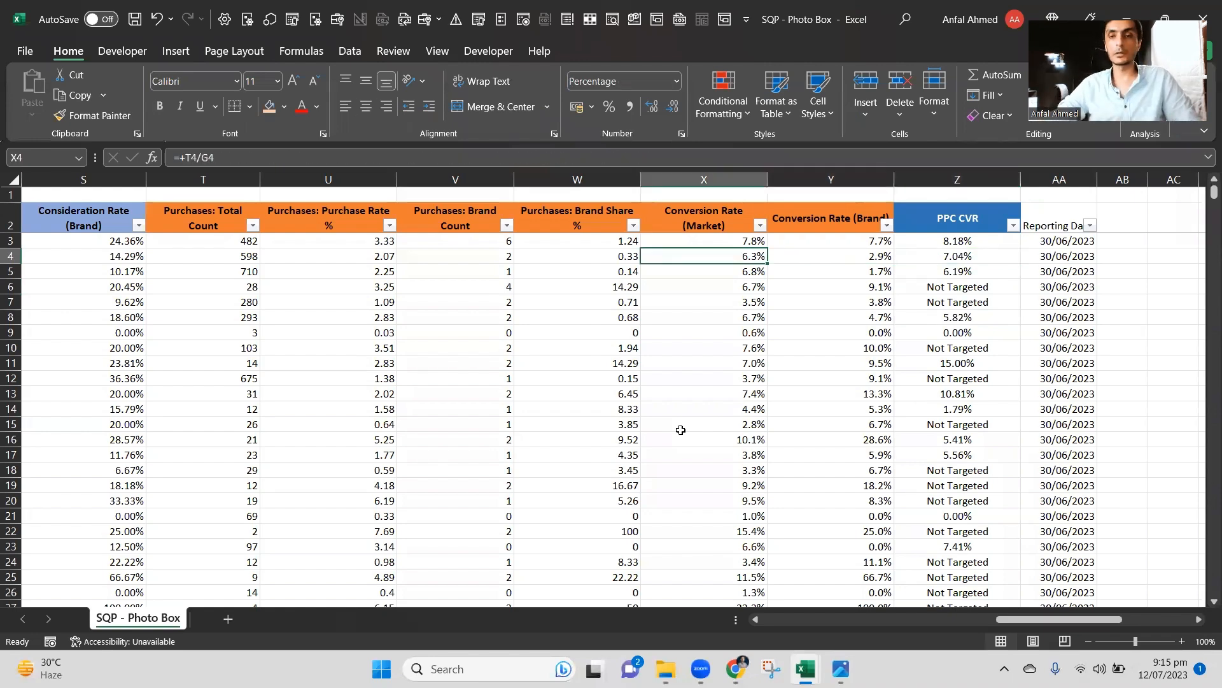
{"action": "key", "text": "Left"}
{"action": "key", "text": "Right"}
{"action": "key", "text": "Right"}
{"action": "key", "text": "Right"}
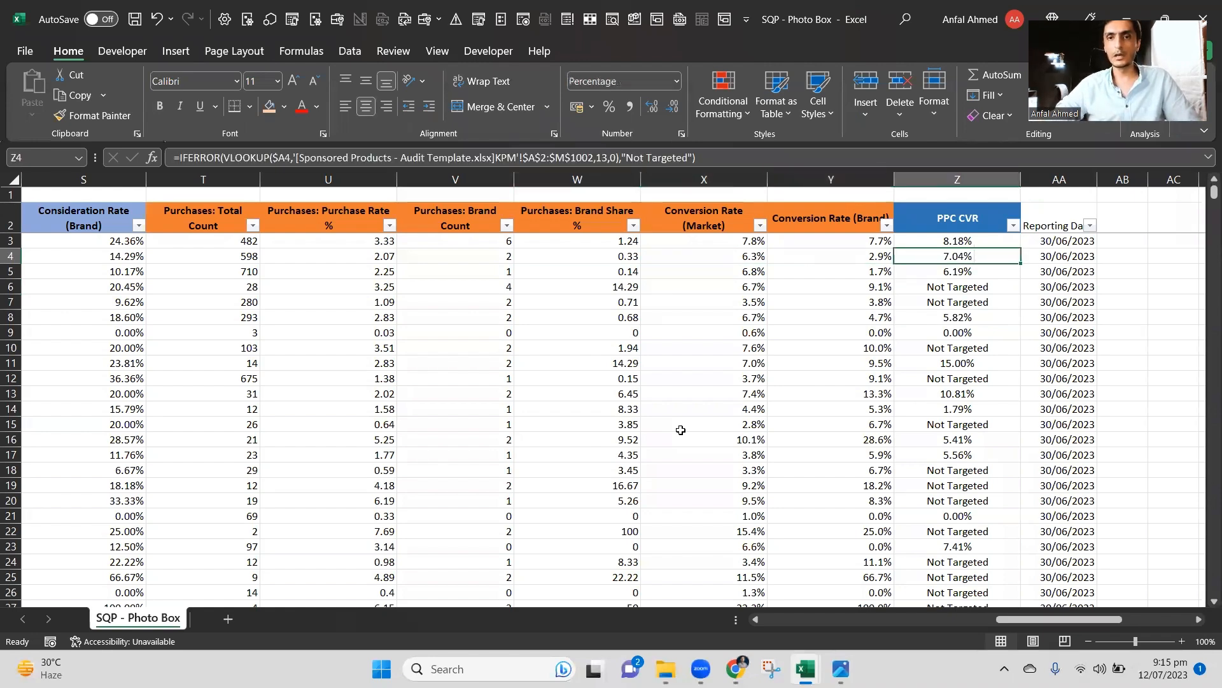
Review row 4's metrics from the conversion rates back through PPC CTR to the search query.
{"action": "key", "text": "Left"}
{"action": "key", "text": "Left"}
{"action": "key", "text": "Left"}
{"action": "key", "text": "Left"}
{"action": "key", "text": "Left"}
{"action": "key", "text": "Left"}
{"action": "key", "text": "Left"}
{"action": "key", "text": "Left"}
{"action": "key", "text": "Left"}
{"action": "key", "text": "Left"}
{"action": "key", "text": "Left"}
{"action": "key", "text": "Left"}
{"action": "key", "text": "Left"}
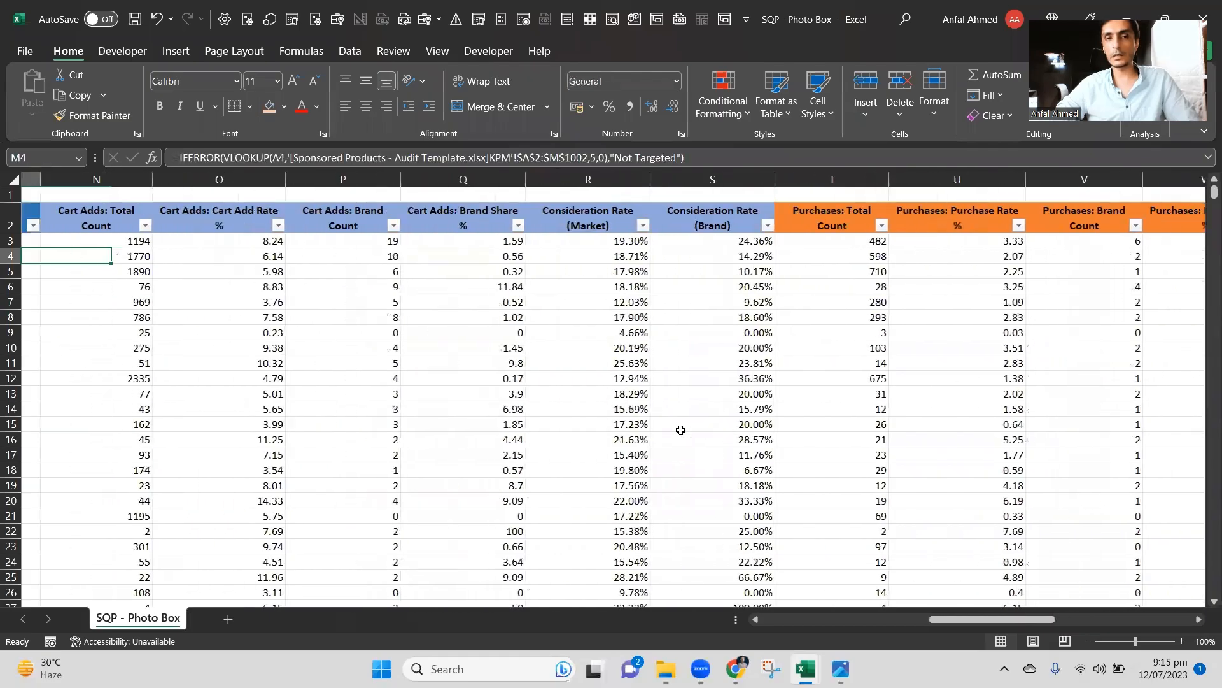
{"action": "key", "text": "Left"}
{"action": "key", "text": "Left"}
{"action": "key", "text": "Left"}
{"action": "key", "text": "Left"}
{"action": "key", "text": "Left"}
{"action": "key", "text": "Left"}
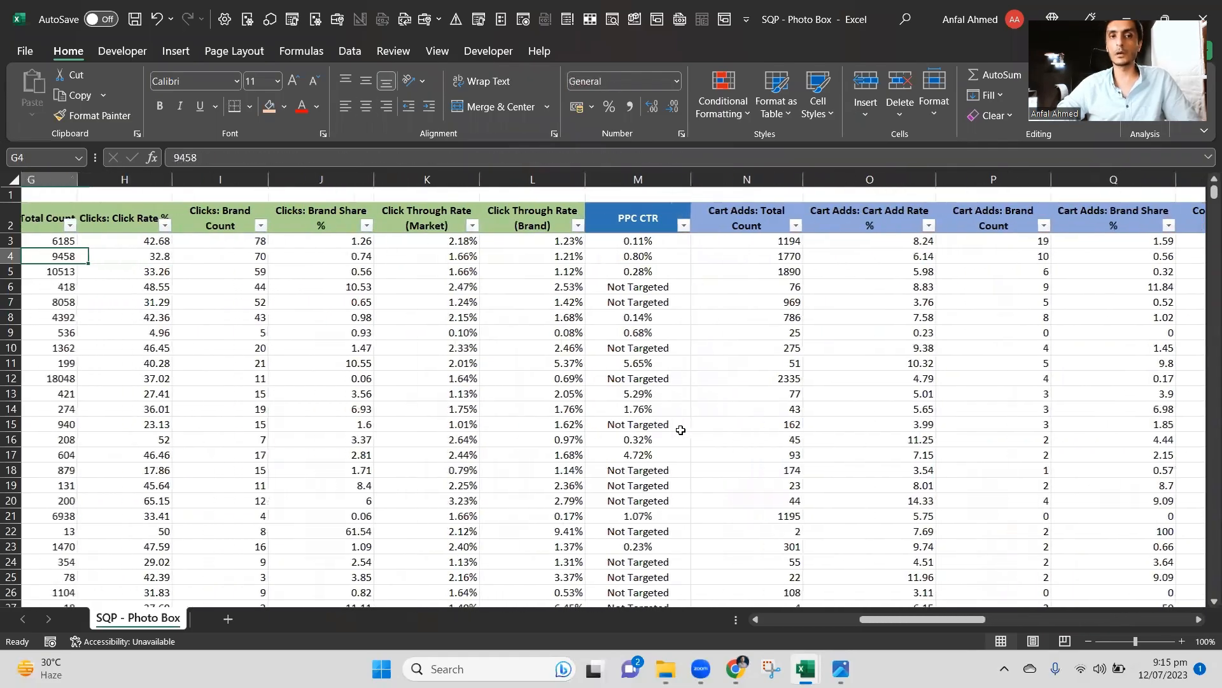
{"action": "key", "text": "Left"}
{"action": "key", "text": "Left"}
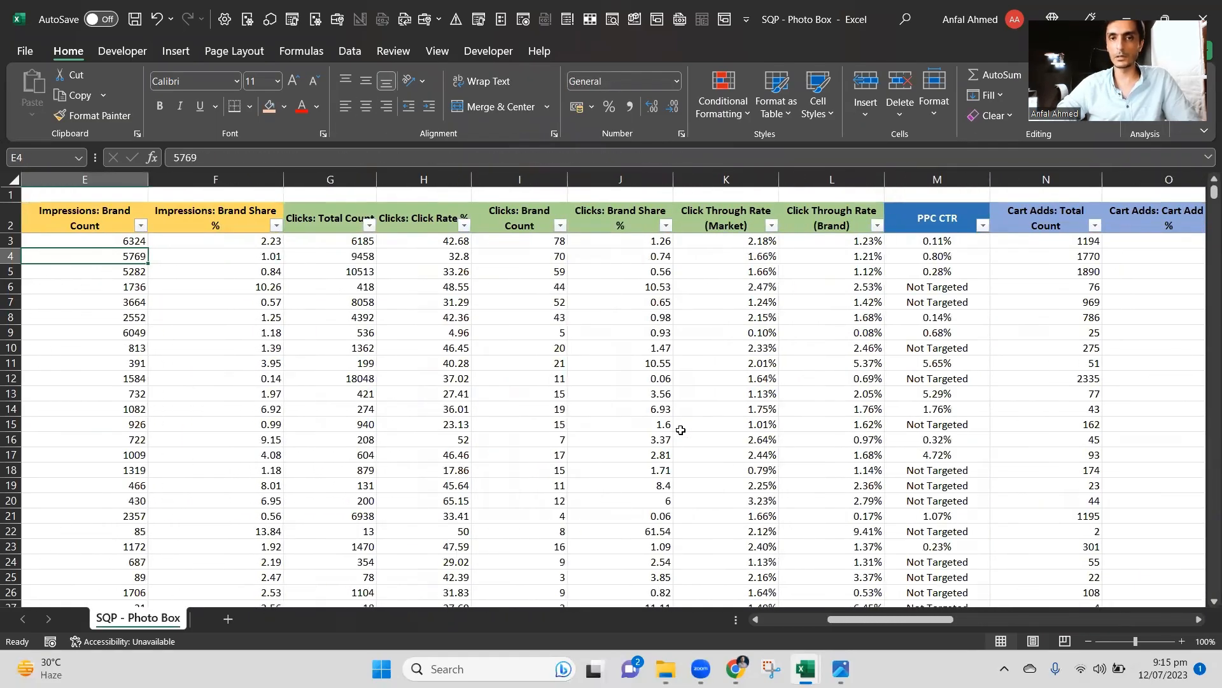
{"action": "key", "text": "Home"}
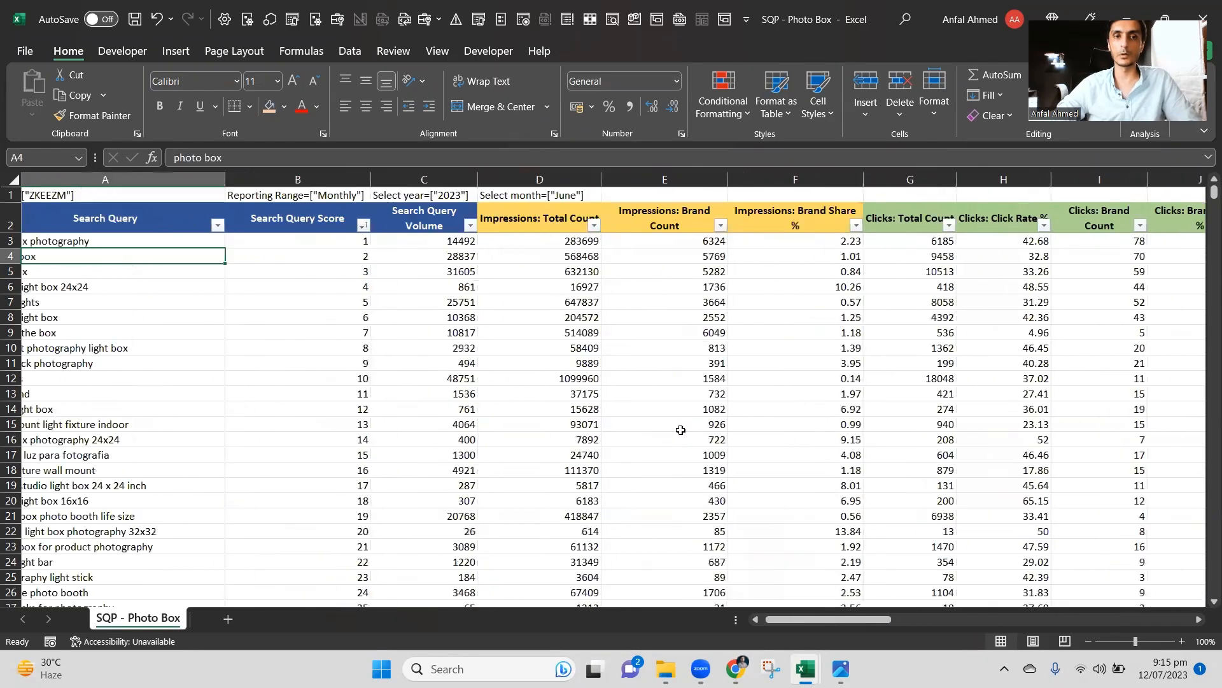
Look over the photo box query's volume, impression and click columns up to Click Through Rate (Market).
{"action": "key", "text": "Right"}
{"action": "key", "text": "Right"}
{"action": "key", "text": "Right"}
{"action": "key", "text": "Right"}
{"action": "key", "text": "Right"}
{"action": "key", "text": "Right"}
{"action": "key", "text": "Right"}
{"action": "key", "text": "Right"}
{"action": "key", "text": "Right"}
{"action": "key", "text": "Right"}
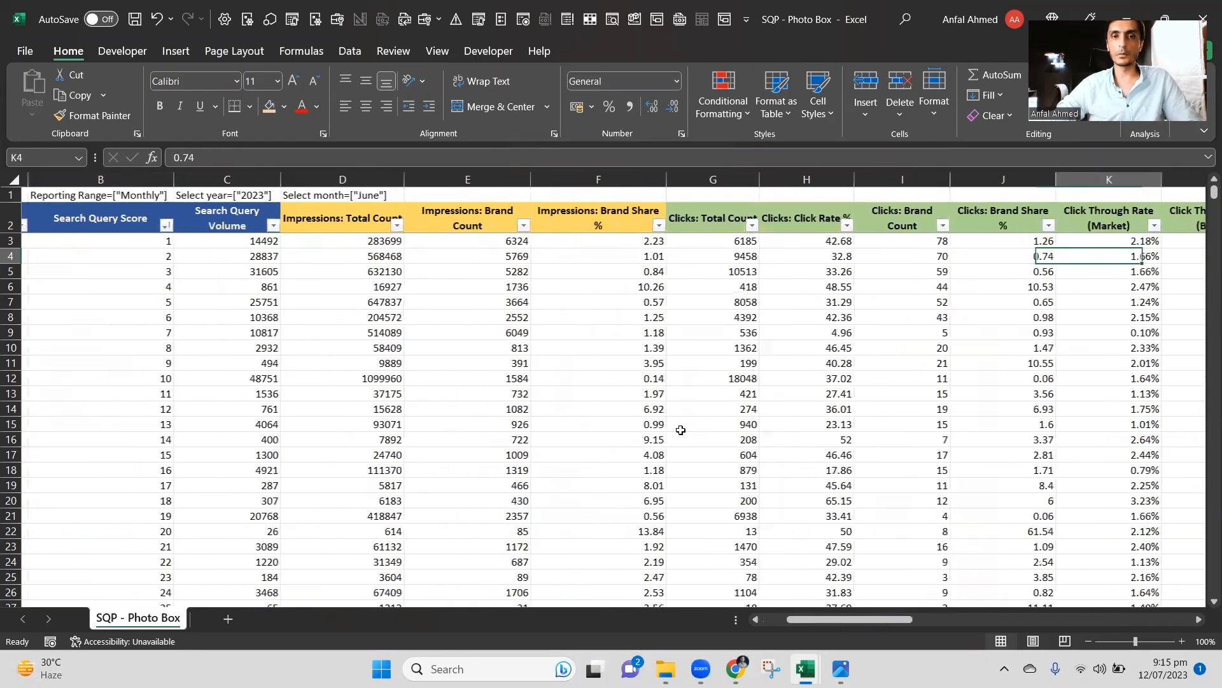
{"action": "key", "text": "Left"}
{"action": "key", "text": "Left"}
{"action": "key", "text": "Left"}
{"action": "key", "text": "Left"}
{"action": "key", "text": "Left"}
{"action": "key", "text": "Left"}
{"action": "key", "text": "Left"}
{"action": "key", "text": "Left"}
{"action": "key", "text": "Left"}
{"action": "key", "text": "Left"}
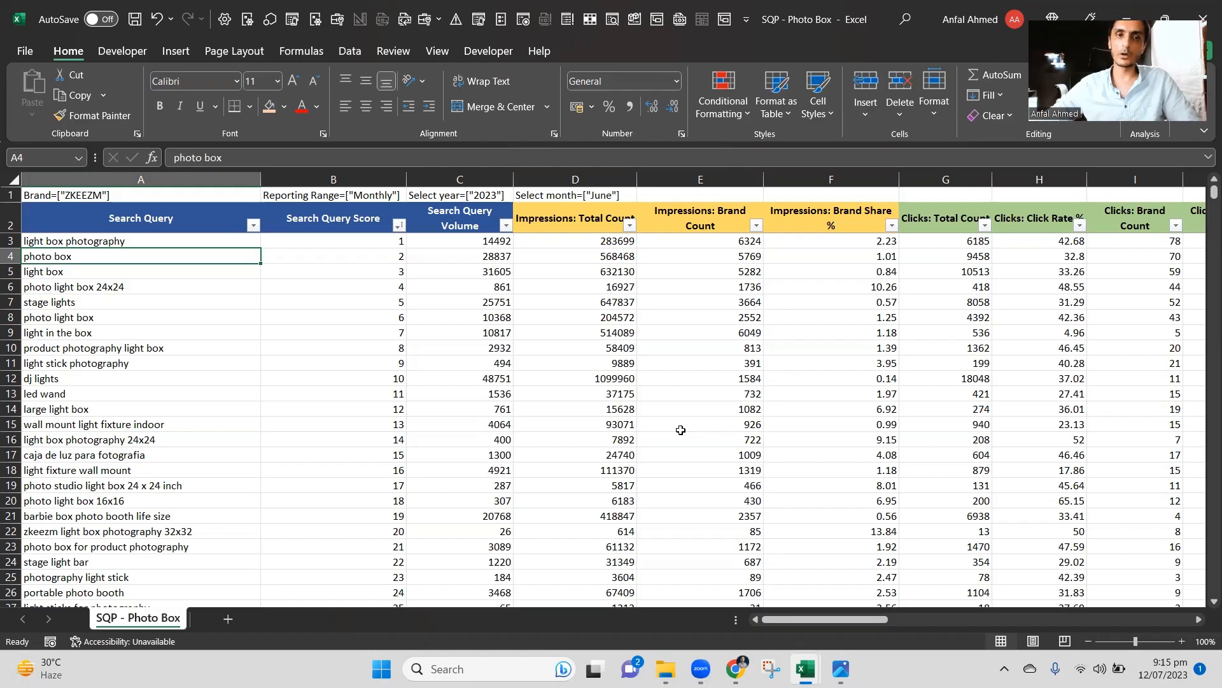
Examine the Search Query Score ranking of the first 21 queries and row 8's impression and click counts.
{"action": "left_click", "coordinate": [376, 320]}
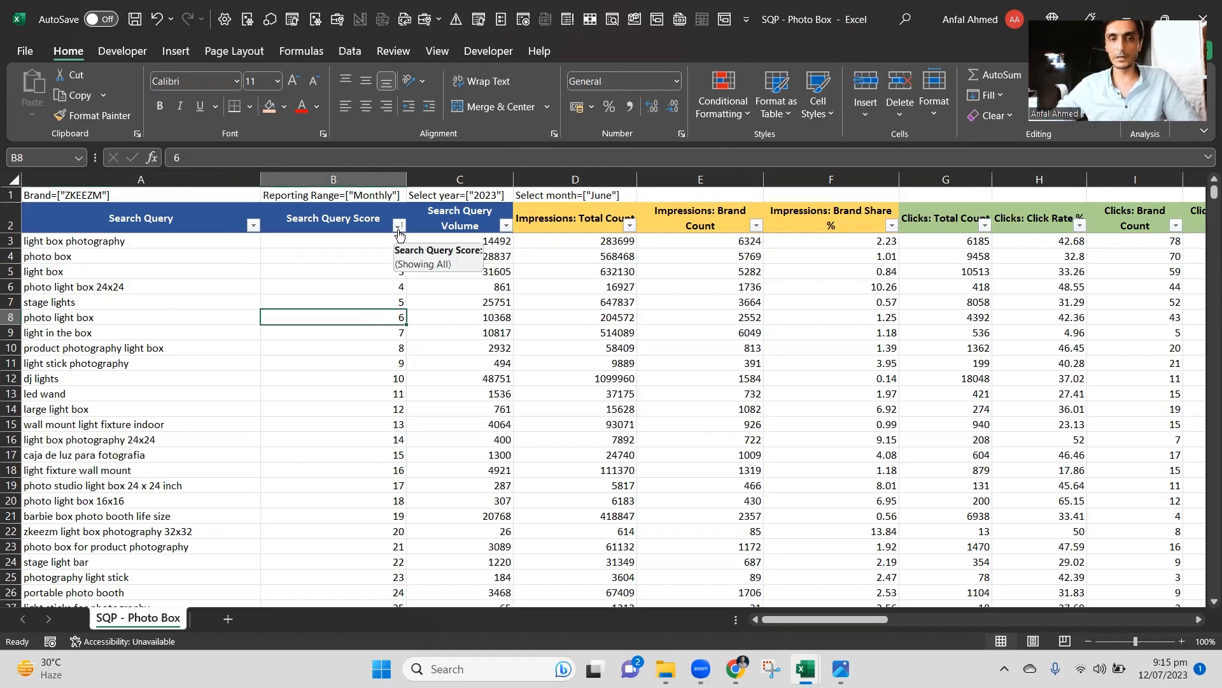
{"action": "left_click_drag", "start_coordinate": [390, 241], "coordinate": [390, 541]}
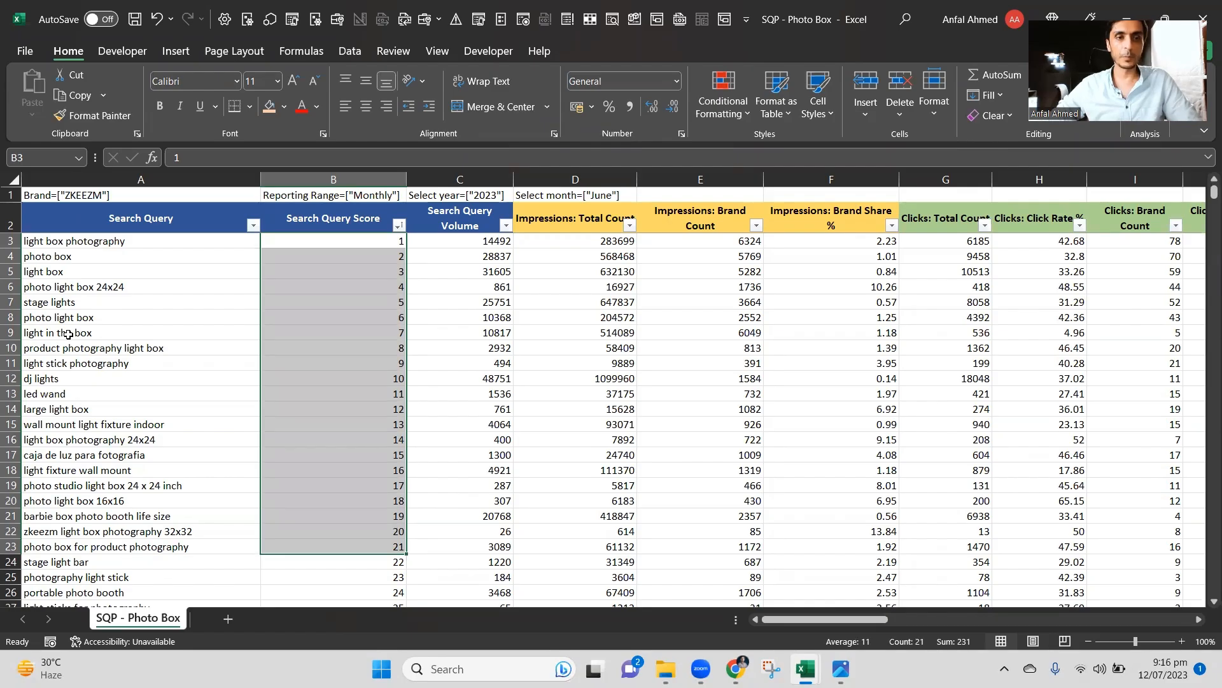
{"action": "left_click", "coordinate": [408, 321]}
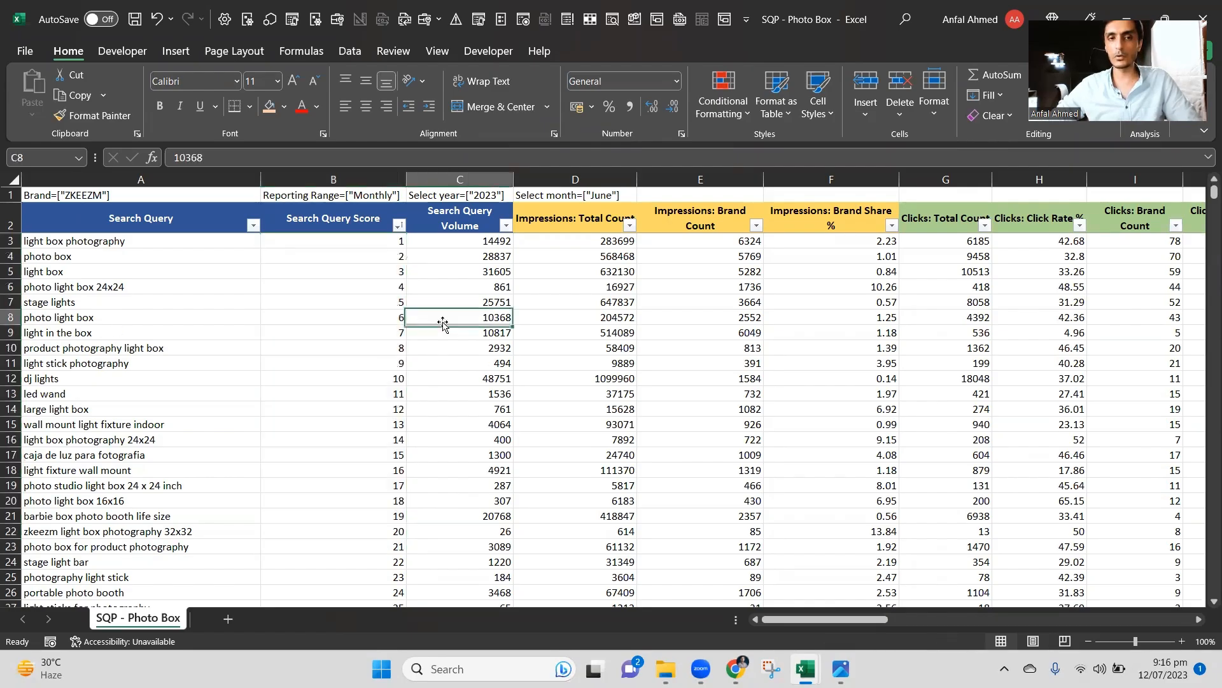
{"action": "left_click_drag", "start_coordinate": [408, 321], "coordinate": [445, 321]}
{"action": "key", "text": "Right"}
{"action": "key", "text": "Right"}
{"action": "key", "text": "Right"}
{"action": "key", "text": "Right"}
{"action": "key", "text": "Right"}
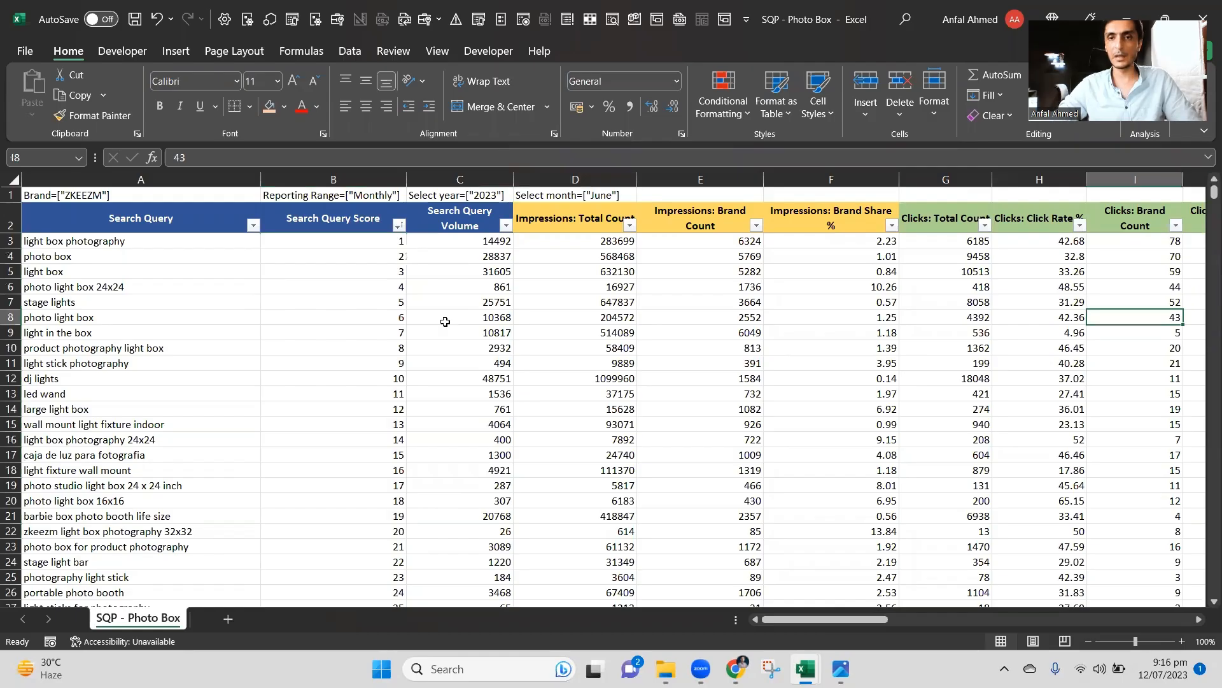
{"action": "key", "text": "Left"}
{"action": "key", "text": "Left"}
{"action": "key", "text": "Left"}
{"action": "key", "text": "Left"}
{"action": "key", "text": "Left"}
{"action": "key", "text": "Left"}
{"action": "key", "text": "Left"}
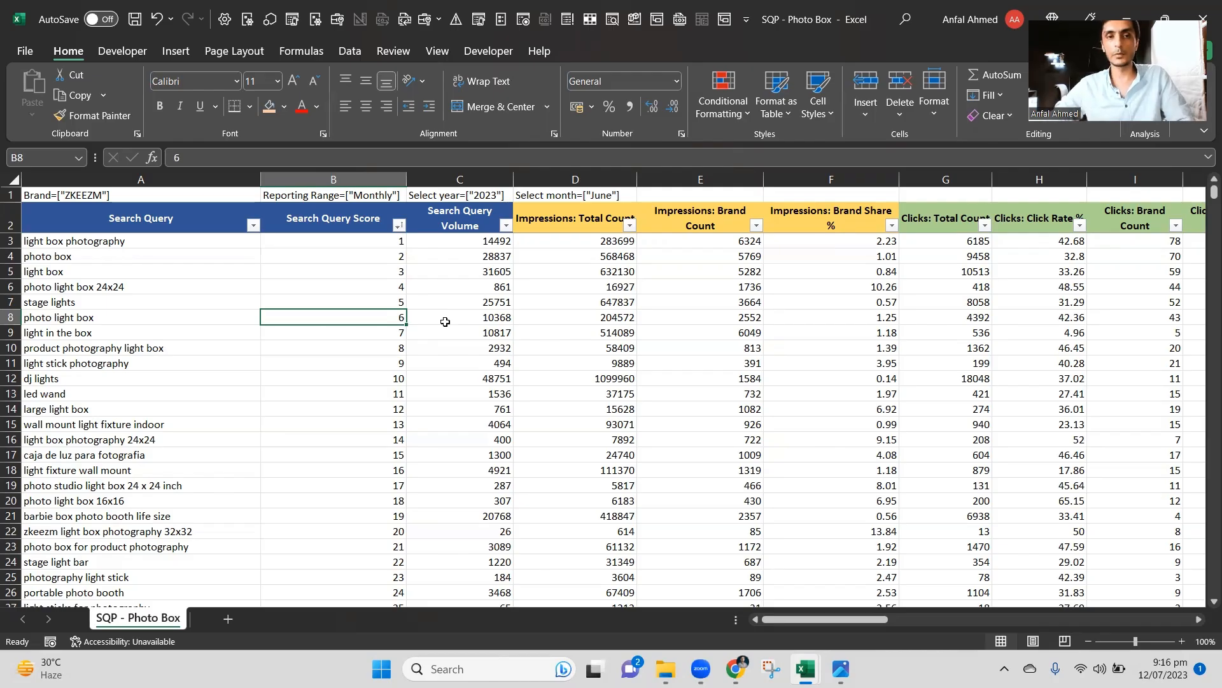
Switch to the Audit folder in File Explorer and open the Light Box workbook.
{"action": "key", "text": "alt+Tab"}
{"action": "key", "text": "alt+Tab"}
{"action": "key", "text": "alt+Tab"}
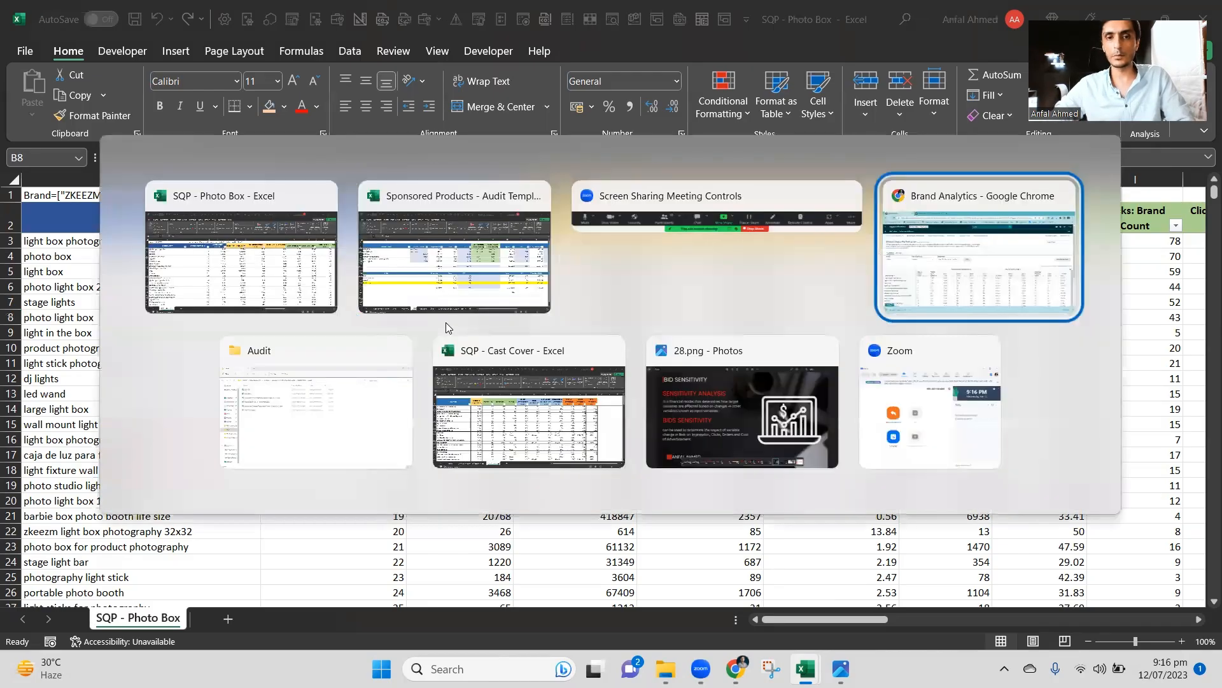
{"action": "key", "text": "alt+shift+Tab"}
{"action": "key", "text": "alt+shift+Tab"}
{"action": "key", "text": "Down"}
{"action": "key", "text": "Left"}
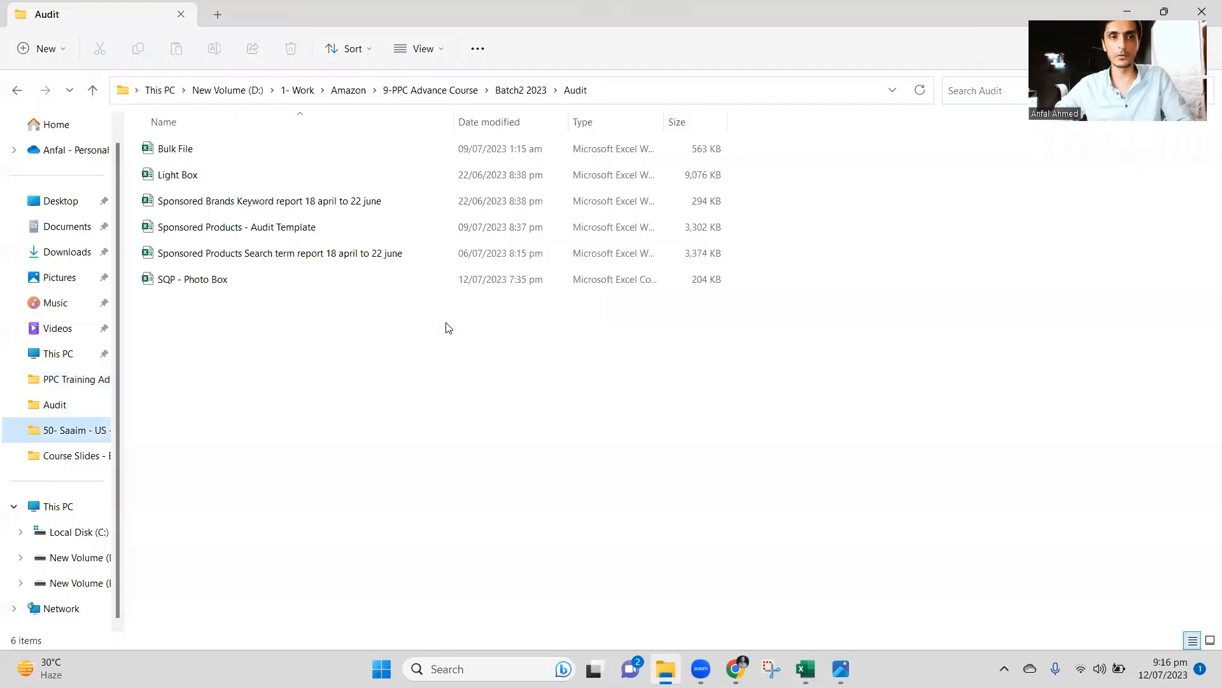
{"action": "double_click", "coordinate": [218, 172]}
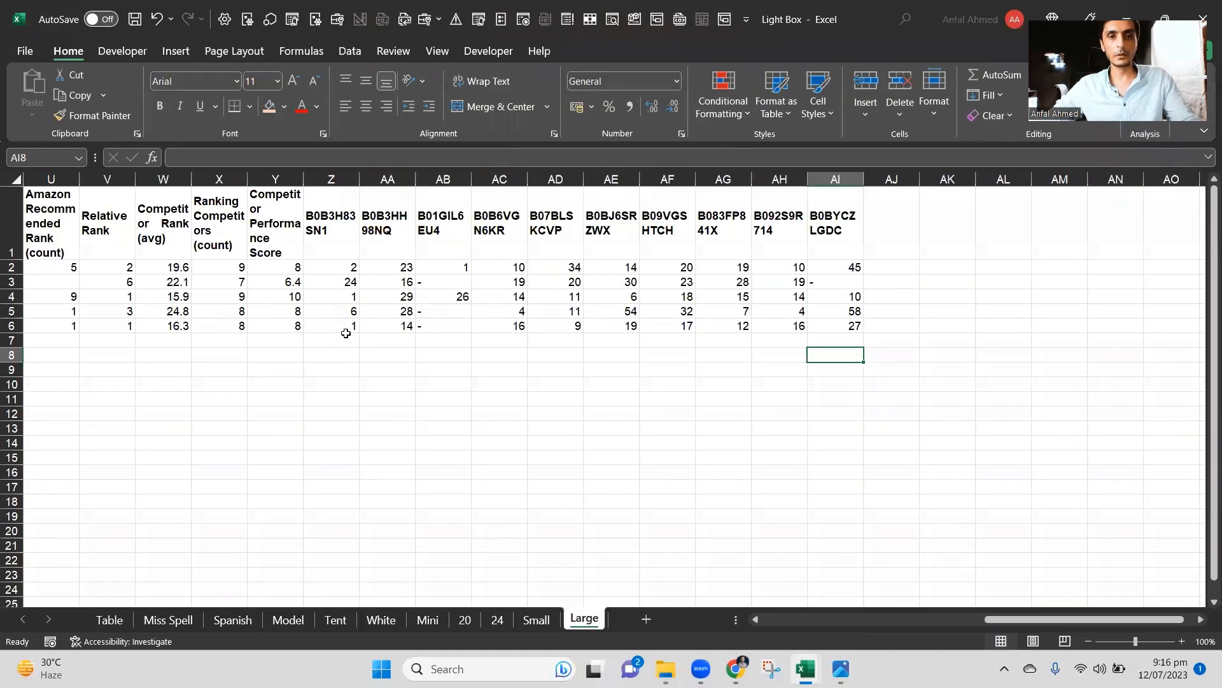
Go from the Large sheet to the Table sheet of the Light Box workbook.
{"action": "left_click", "coordinate": [347, 338]}
{"action": "key", "text": "ctrl+Page_Up"}
{"action": "key", "text": "ctrl+Page_Up"}
{"action": "key", "text": "ctrl+Page_Up"}
{"action": "key", "text": "ctrl+Page_Up"}
{"action": "key", "text": "ctrl+Page_Up"}
{"action": "key", "text": "ctrl+Page_Up"}
{"action": "key", "text": "ctrl+Page_Up"}
{"action": "key", "text": "ctrl+Page_Up"}
{"action": "key", "text": "ctrl+Page_Up"}
{"action": "key", "text": "ctrl+Page_Up"}
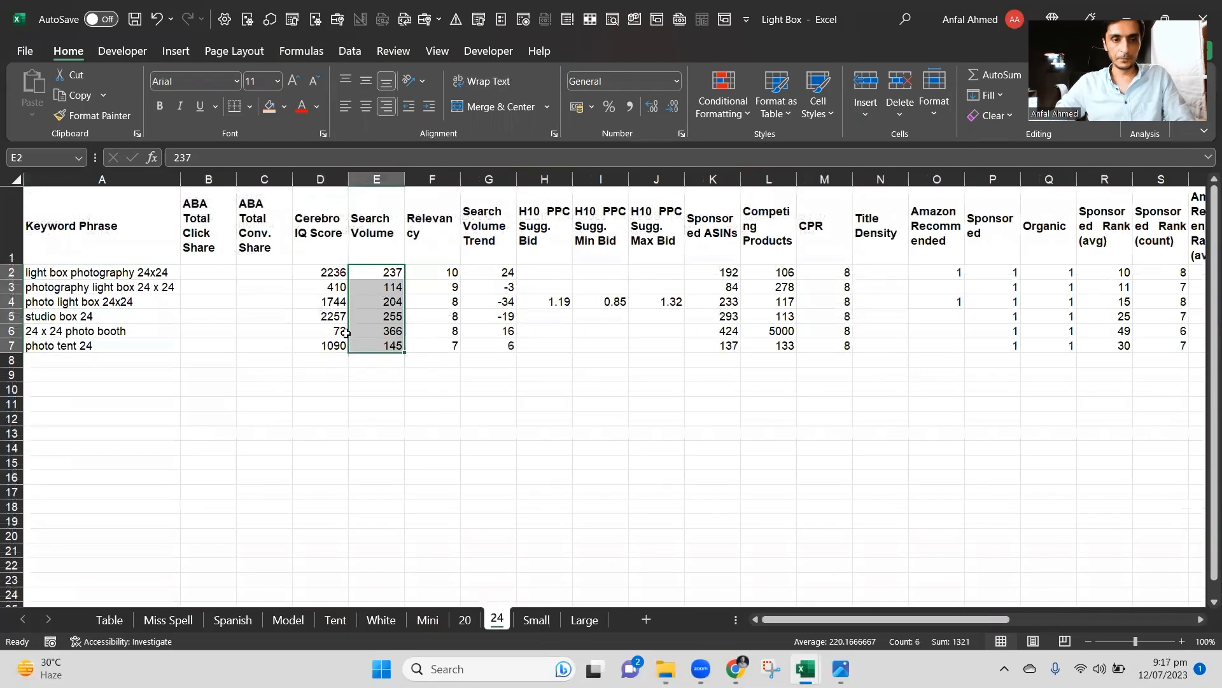
{"action": "key", "text": "Up"}
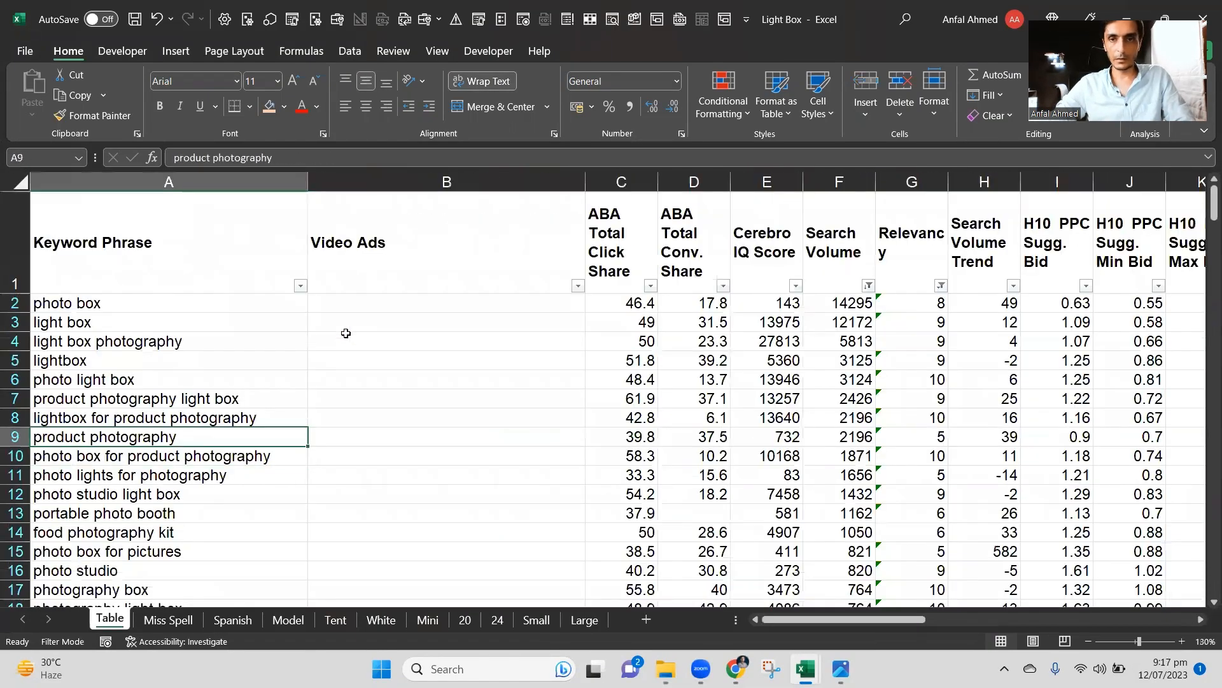
Select G2, the first value under the Relevancy header in the Table sheet.
{"action": "key", "text": "Right"}
{"action": "key", "text": "Right"}
{"action": "key", "text": "Right"}
{"action": "key", "text": "Right"}
{"action": "key", "text": "Right"}
{"action": "key", "text": "Right"}
{"action": "key", "text": "Right"}
{"action": "key", "text": "Up"}
{"action": "key", "text": "Up"}
{"action": "key", "text": "Up"}
{"action": "key", "text": "Up"}
{"action": "key", "text": "Up"}
{"action": "key", "text": "Up"}
{"action": "key", "text": "Up"}
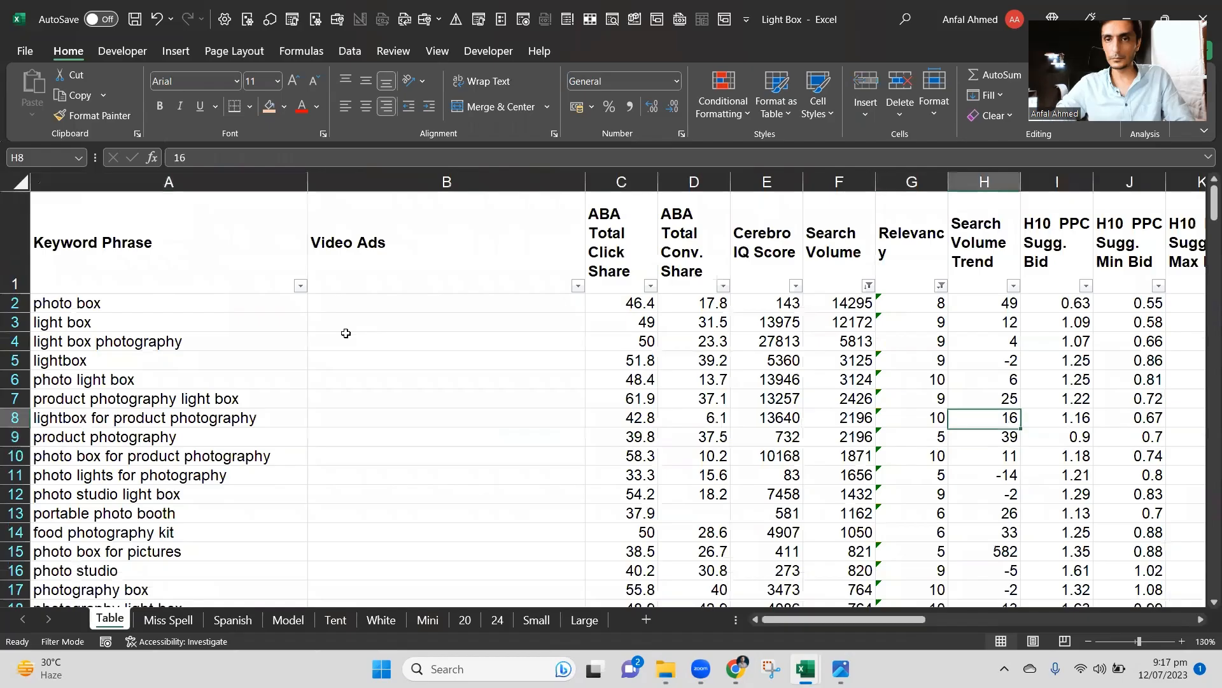
{"action": "key", "text": "Left"}
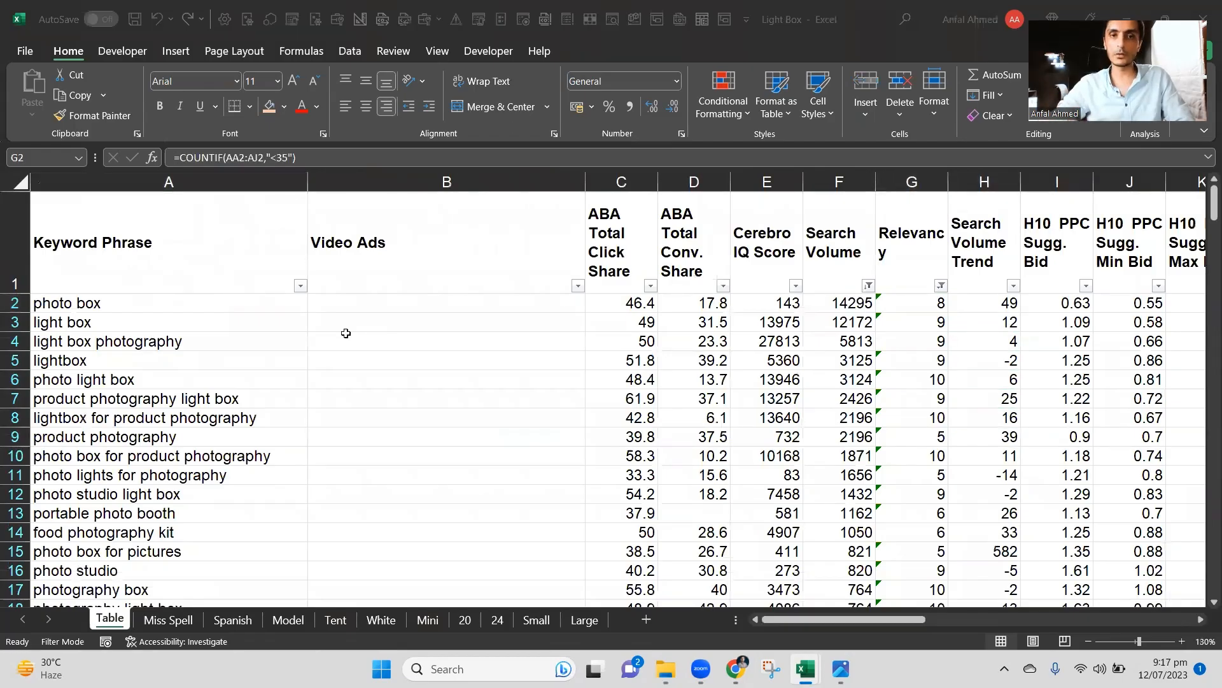
Insert a blank column before Search Query Volume in the SQP - Photo Box workbook.
{"action": "key", "text": "ctrl+Tab"}
{"action": "key", "text": "Up"}
{"action": "key", "text": "Up"}
{"action": "key", "text": "Up"}
{"action": "key", "text": "Up"}
{"action": "key", "text": "Up"}
{"action": "key", "text": "Up"}
{"action": "key", "text": "Right"}
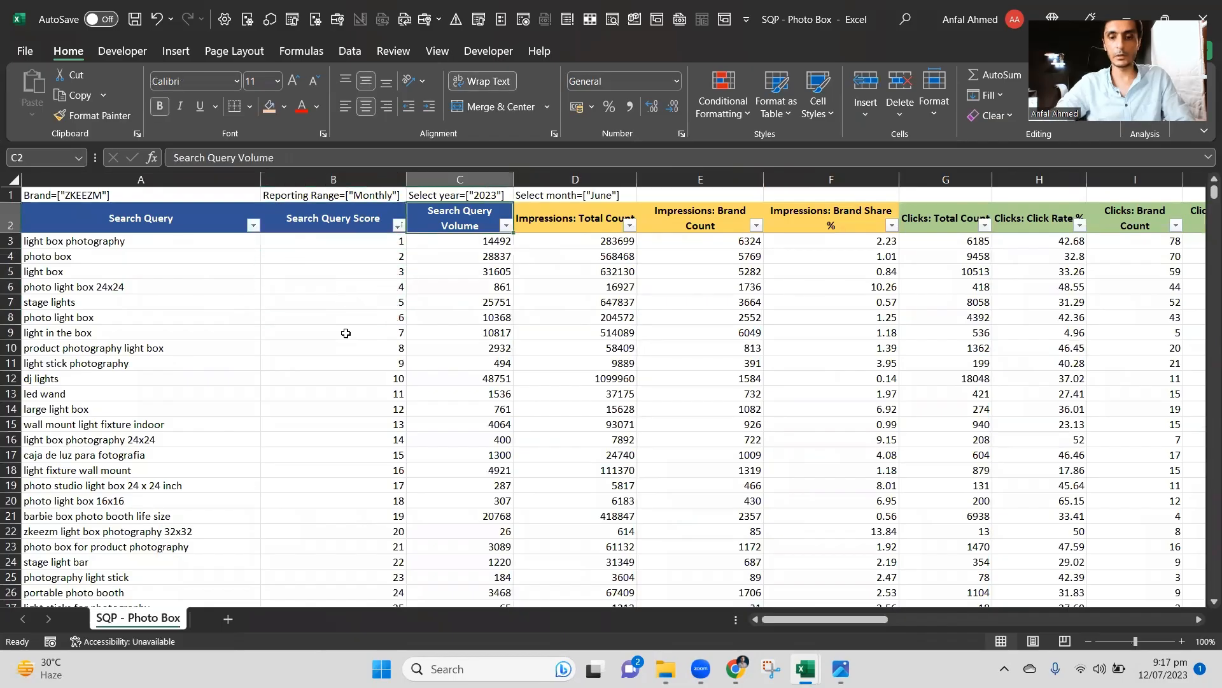
{"action": "key", "text": "ctrl+space"}
{"action": "key", "text": "ctrl+shift+equal"}
Copy the Relevancy header from the Light Box Table sheet into C2 of SQP - Photo Box.
{"action": "key", "text": "ctrl+Tab"}
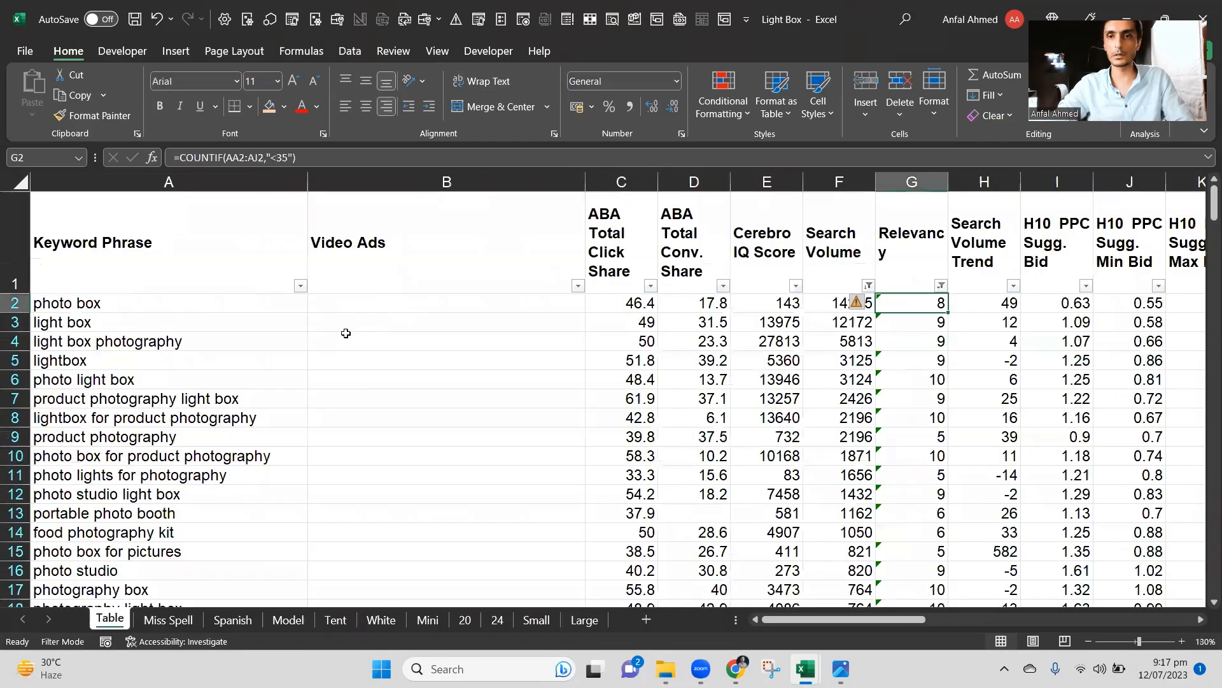
{"action": "key", "text": "ctrl+space"}
{"action": "key", "text": "ctrl+c"}
{"action": "key", "text": "ctrl+Tab"}
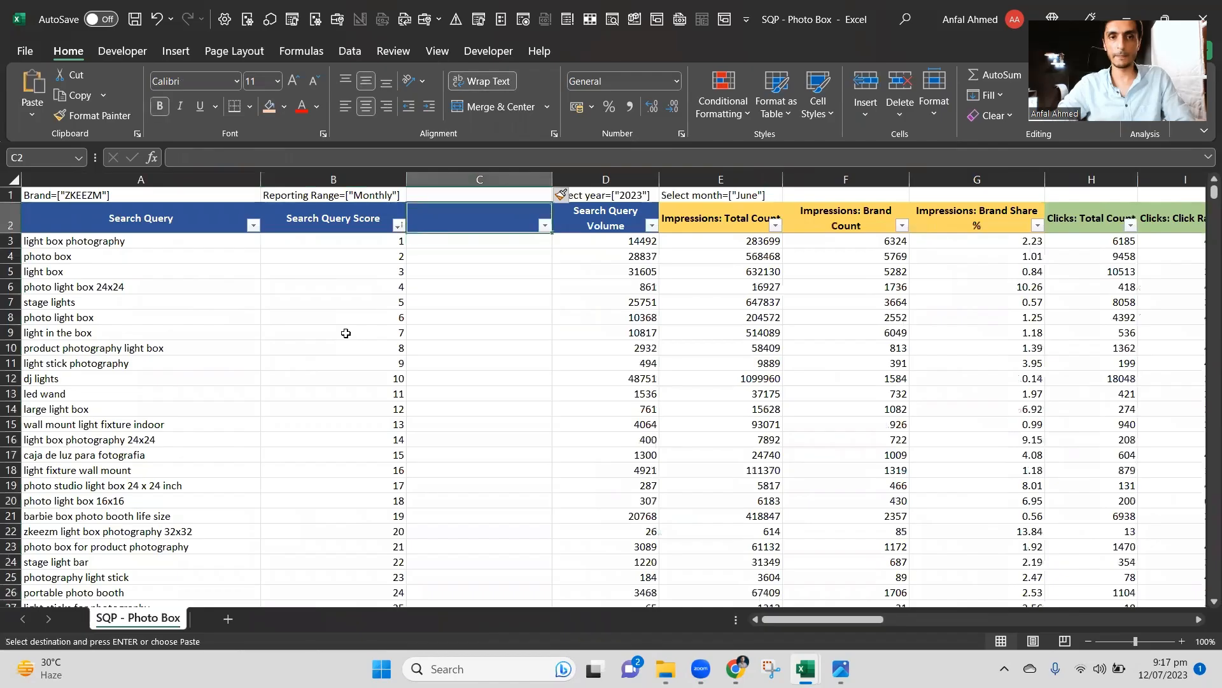
{"action": "key", "text": "ctrl+v"}
Change the C2 header to "H10 Relevancy".
{"action": "key", "text": "F2"}
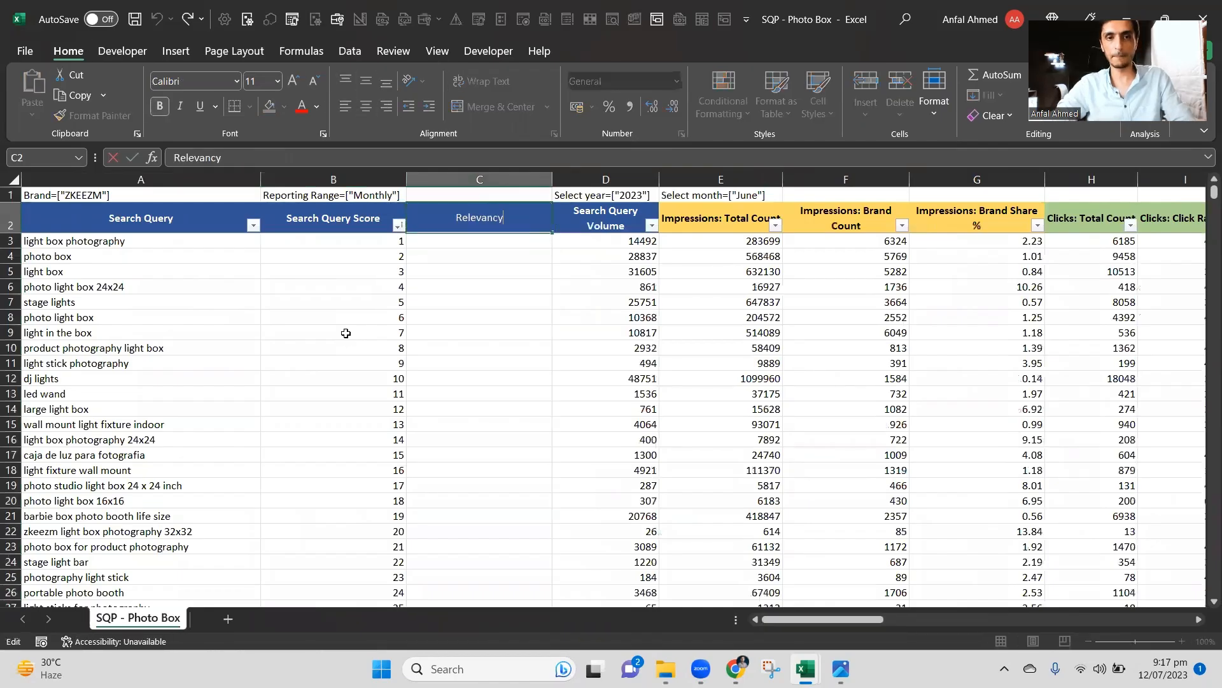
{"action": "key", "text": "Home"}
{"action": "type", "text": "H10"}
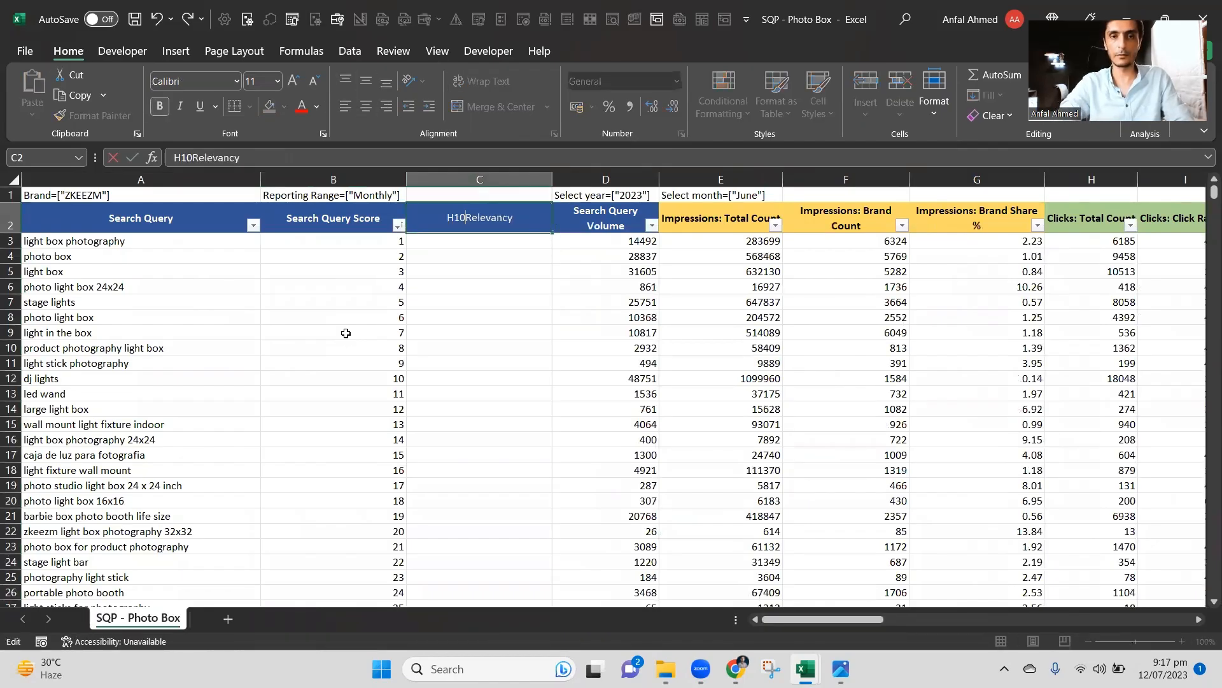
{"action": "key", "text": "Return"}
{"action": "key", "text": "Return"}
{"action": "key", "text": "Up"}
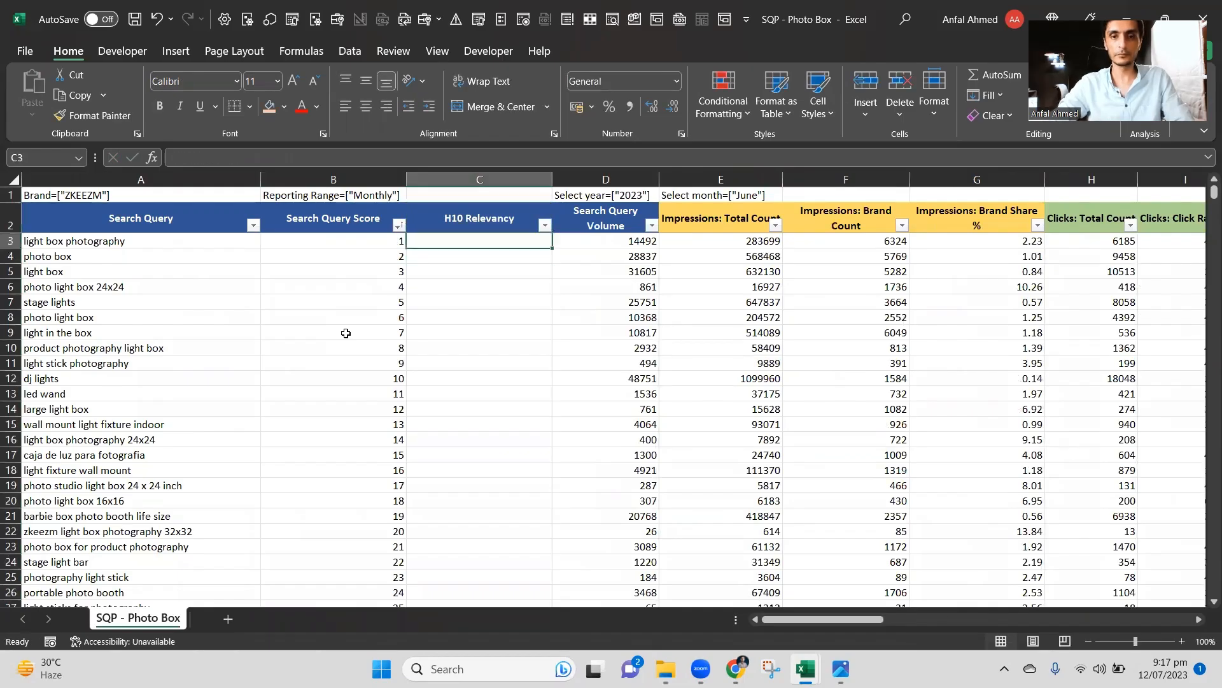
Begin a VLOOKUP formula in C3 that uses the search query in A3 as the lookup value.
{"action": "type", "text": "=vlo"}
{"action": "key", "text": "Tab"}
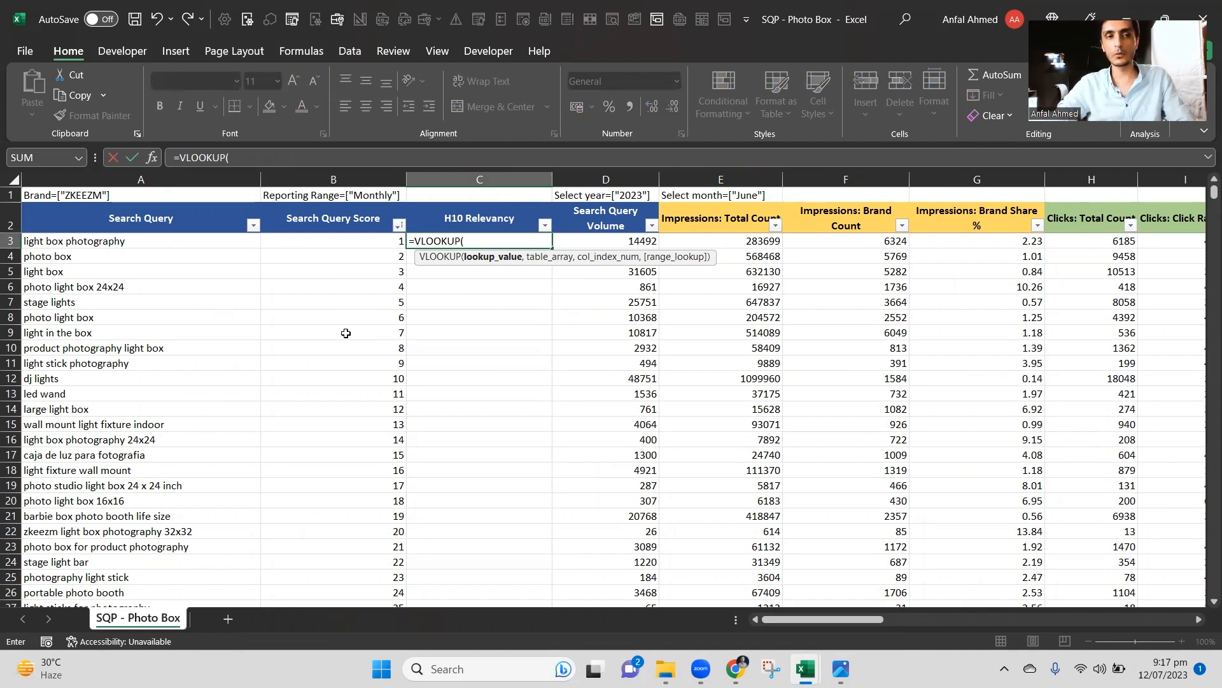
{"action": "key", "text": "Left"}
{"action": "key", "text": "Left"}
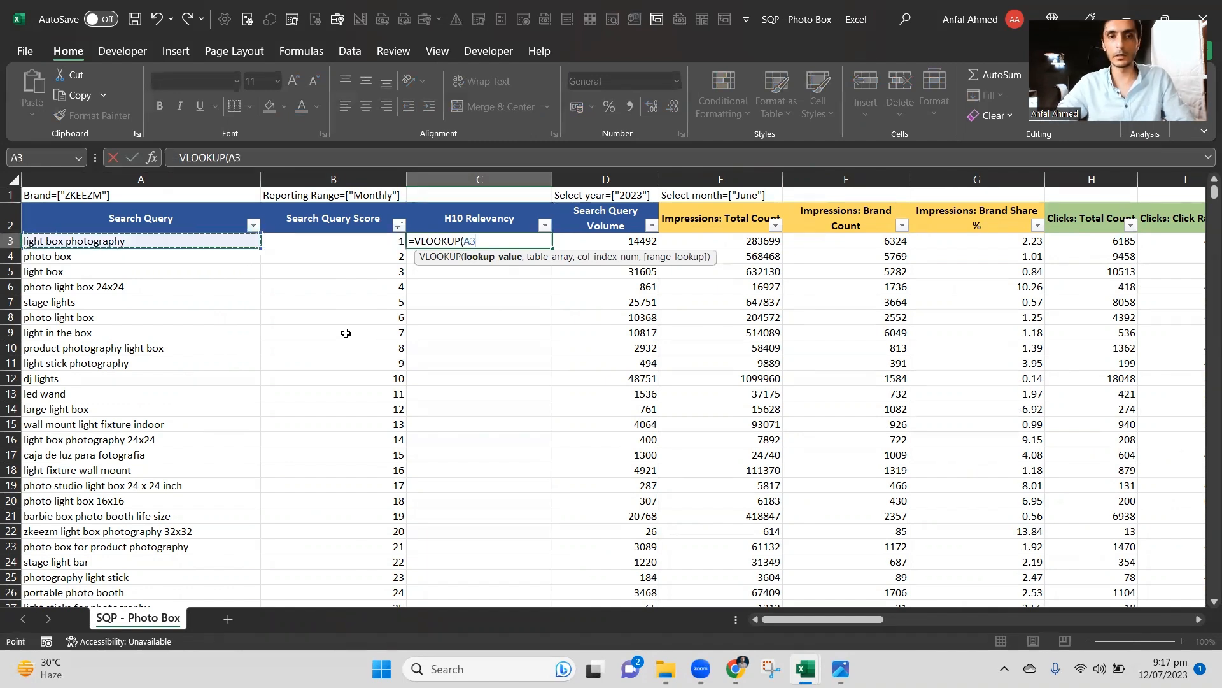
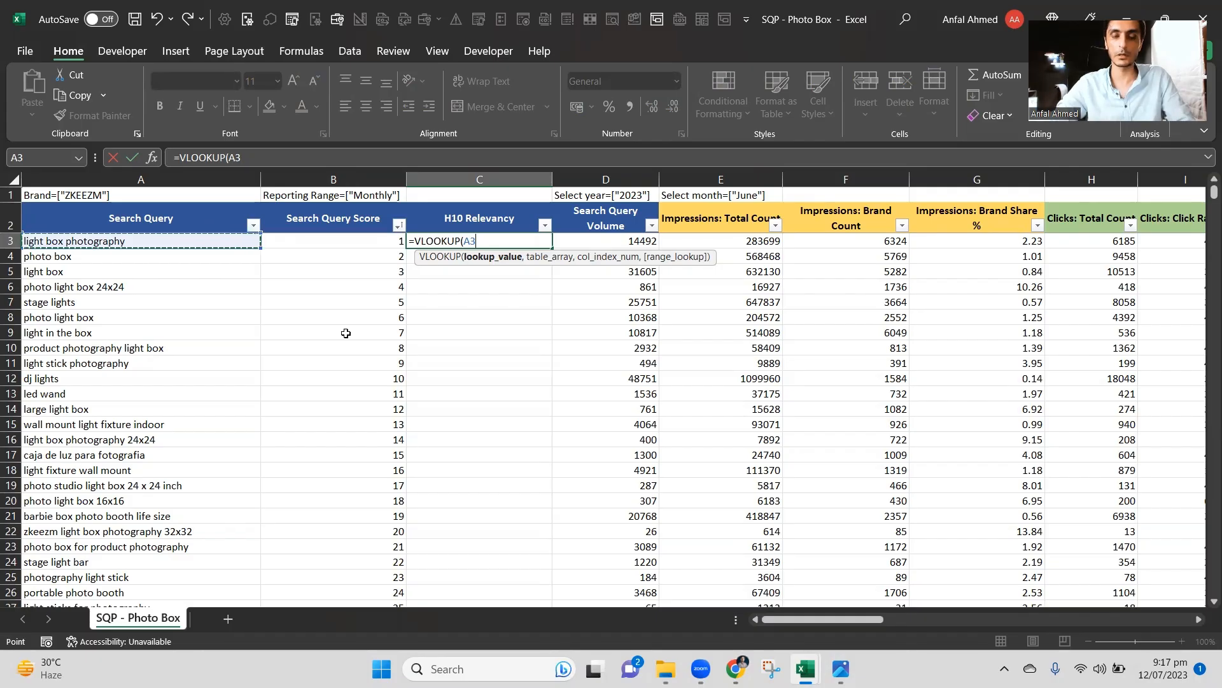
{"action": "type", "text": ","}
Set the lookup's table array to $A$1:$G$45722 on the Table sheet of the Light Box workbook.
{"action": "key", "text": "alt+Tab"}
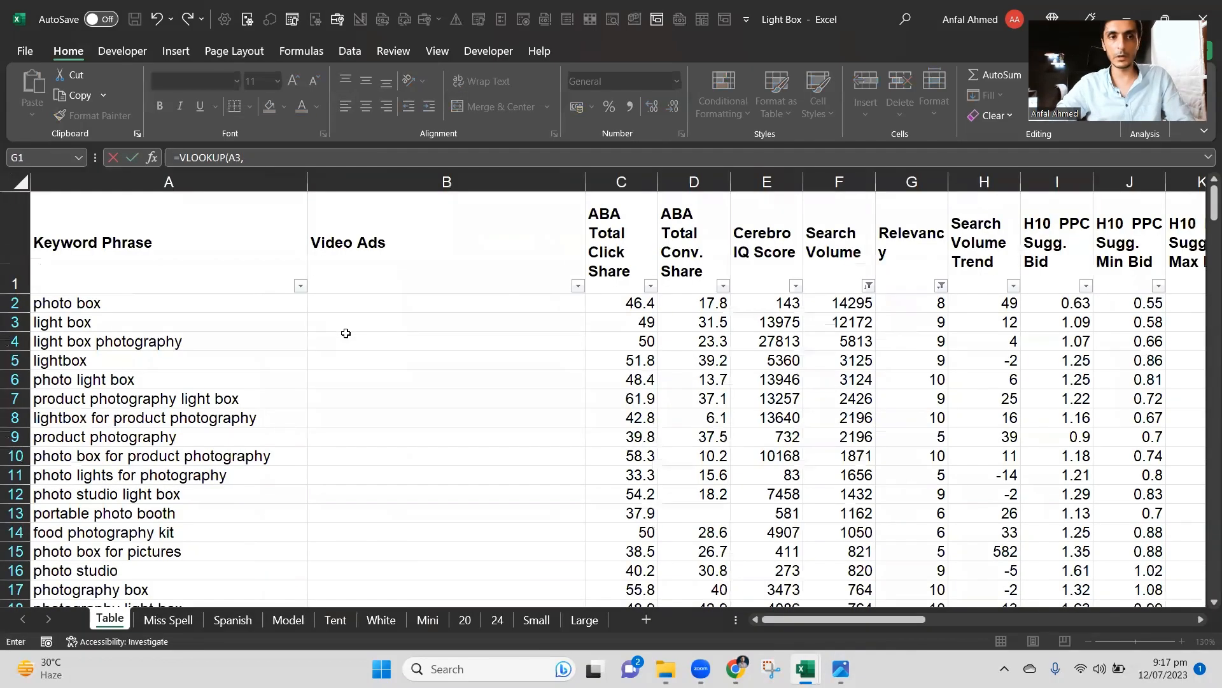
{"action": "key", "text": "Up"}
{"action": "key", "text": "shift+Right"}
{"action": "key", "text": "shift+Right"}
{"action": "key", "text": "shift+Right"}
{"action": "key", "text": "shift+Right"}
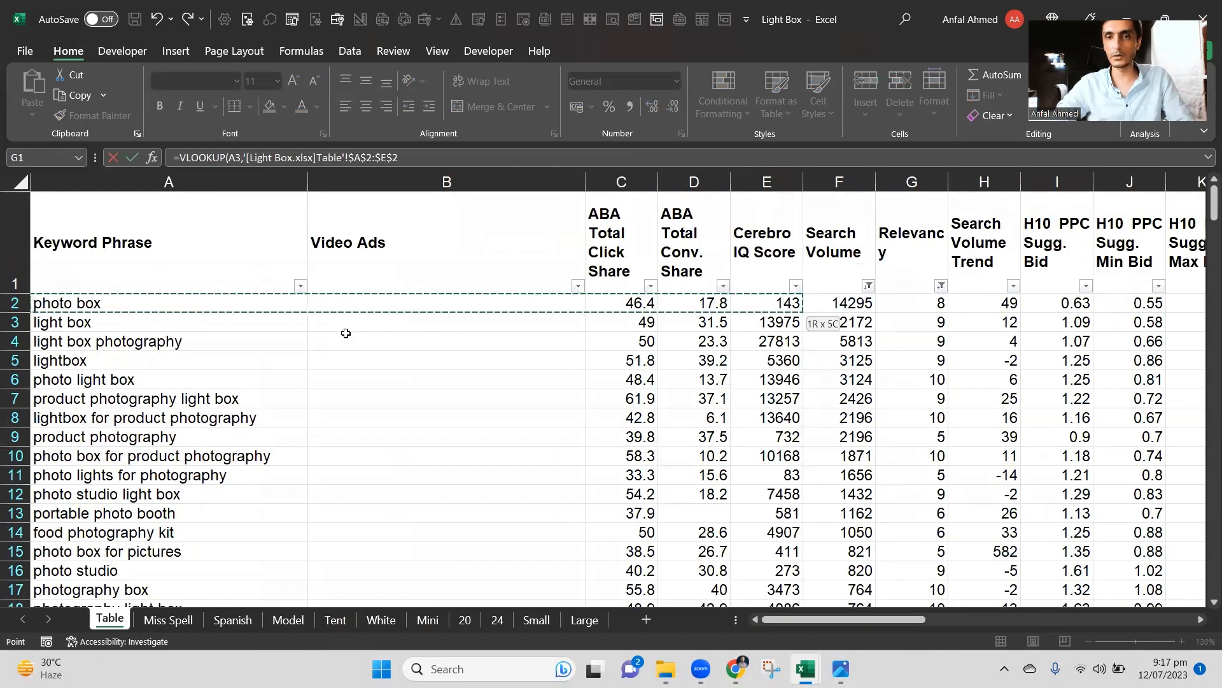
{"action": "key", "text": "Up"}
{"action": "key", "text": "shift+Right"}
{"action": "key", "text": "shift+Right"}
{"action": "key", "text": "shift+Right"}
{"action": "key", "text": "shift+Right"}
{"action": "key", "text": "shift+Right"}
{"action": "key", "text": "shift+Right"}
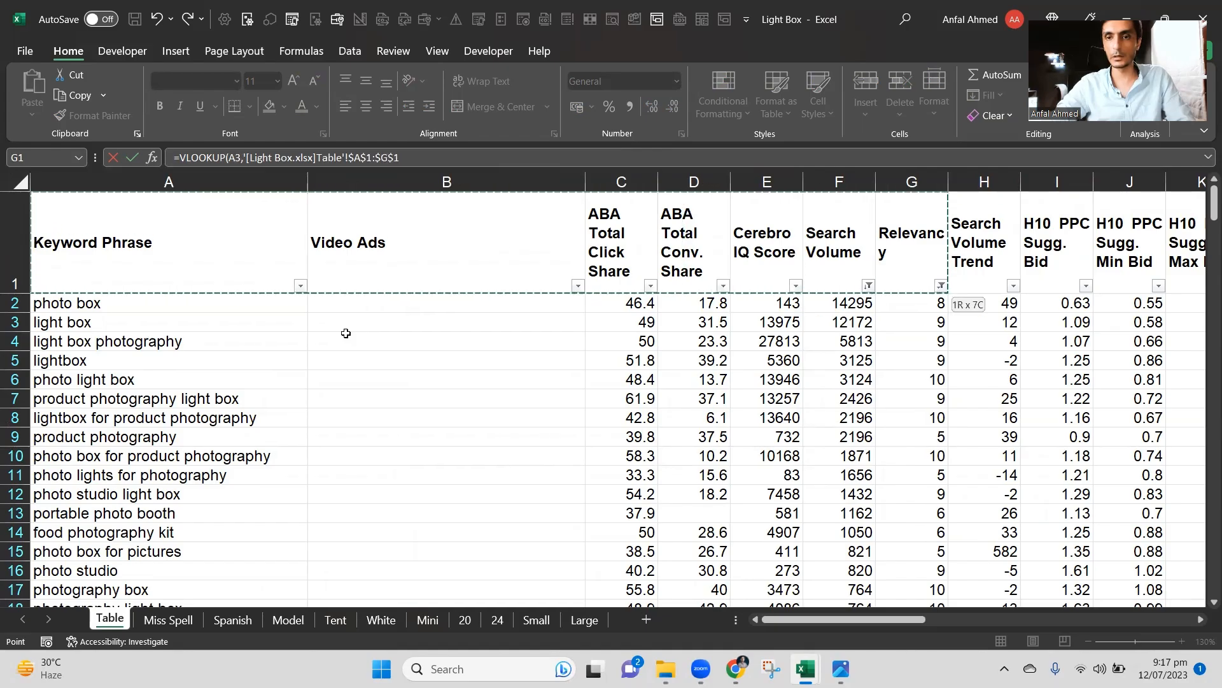
{"action": "key", "text": "ctrl+shift+Down"}
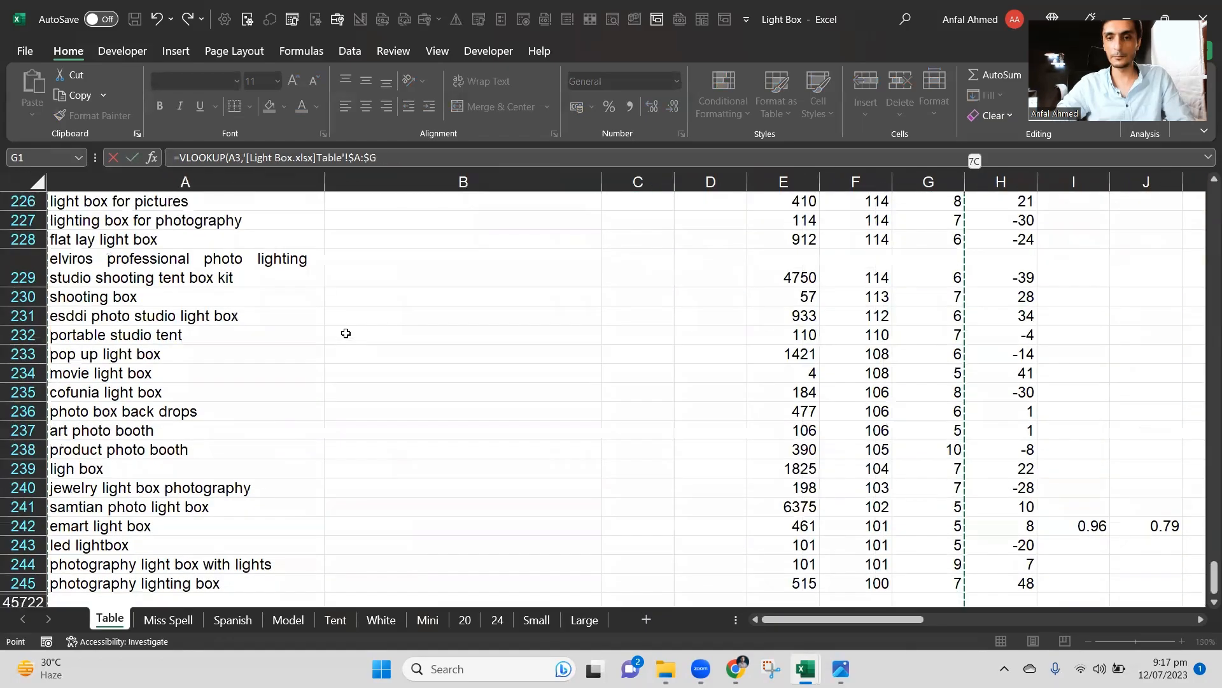
{"action": "key", "text": "shift+Down"}
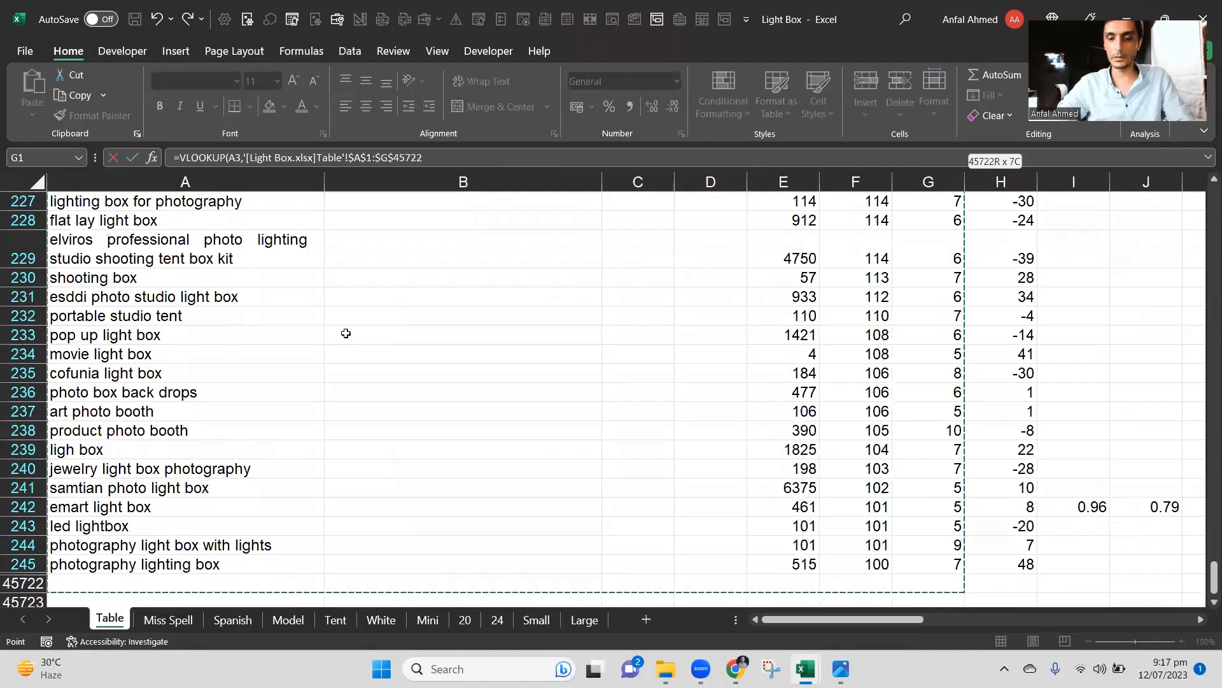
Complete the VLOOKUP with column index 7 and exact match 0.
{"action": "type", "text": ",7"}
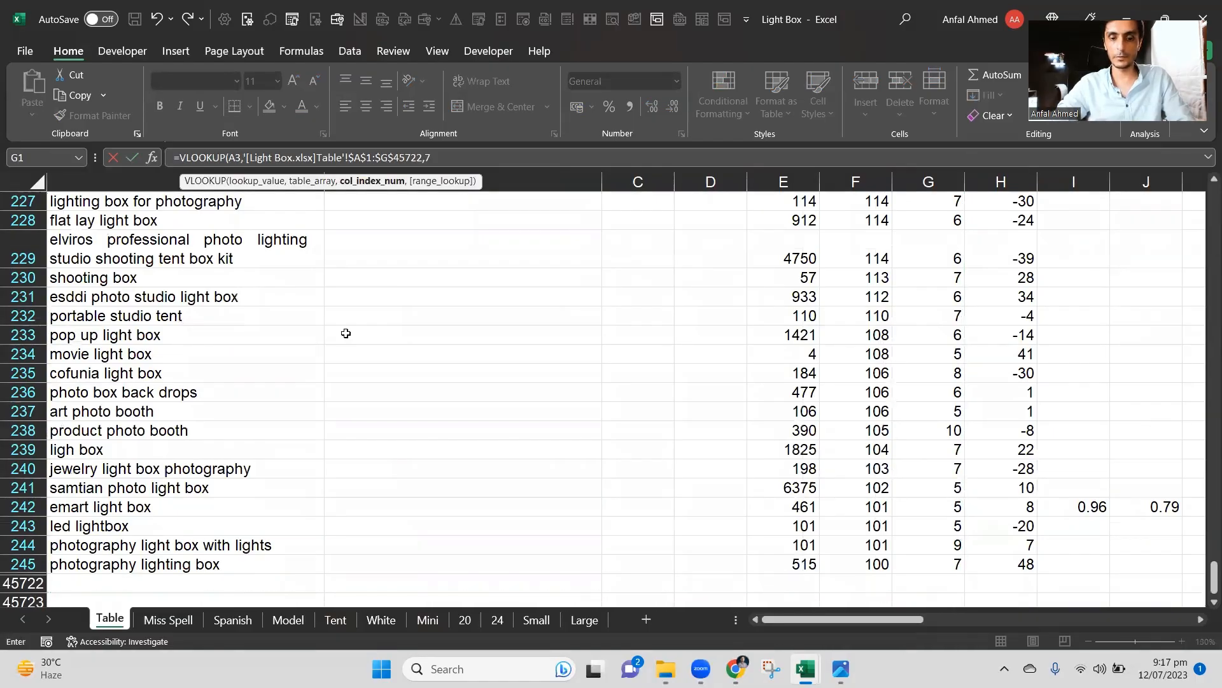
{"action": "type", "text": ",0)"}
{"action": "key", "text": "Return"}
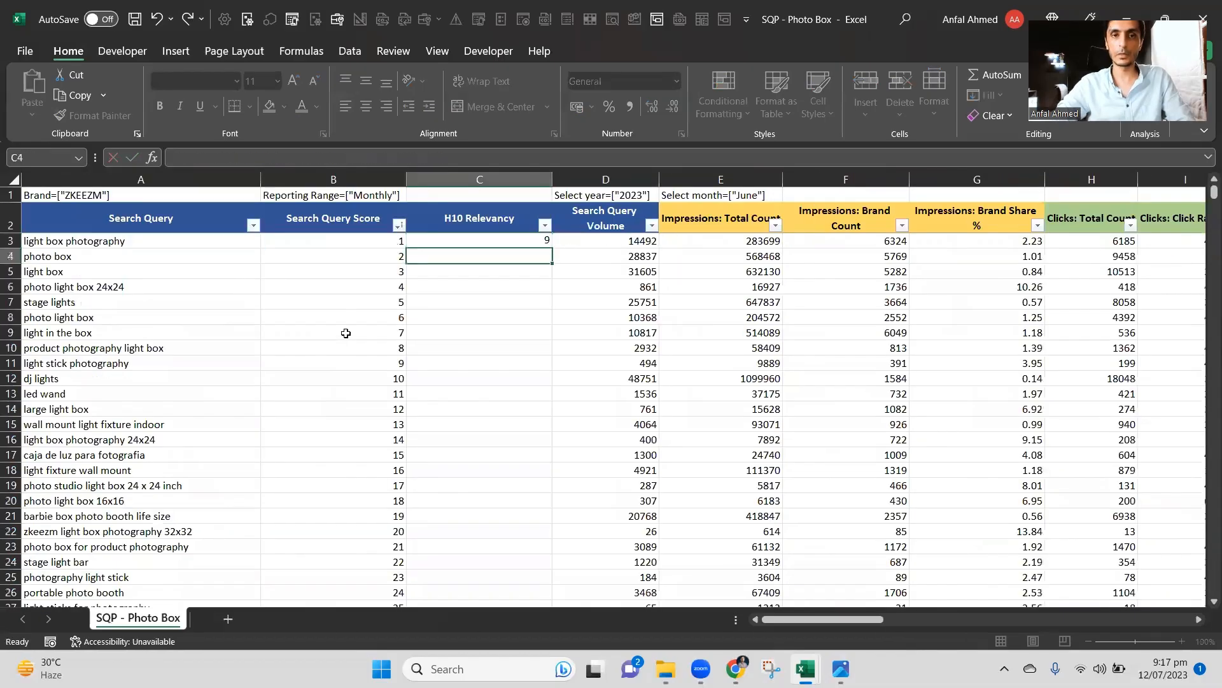
Copy the C3 lookup formula down the H10 Relevancy column to the last search query row.
{"action": "key", "text": "Up"}
{"action": "key", "text": "Up"}
{"action": "key", "text": "Down"}
{"action": "key", "text": "ctrl+c"}
{"action": "key", "text": "Left"}
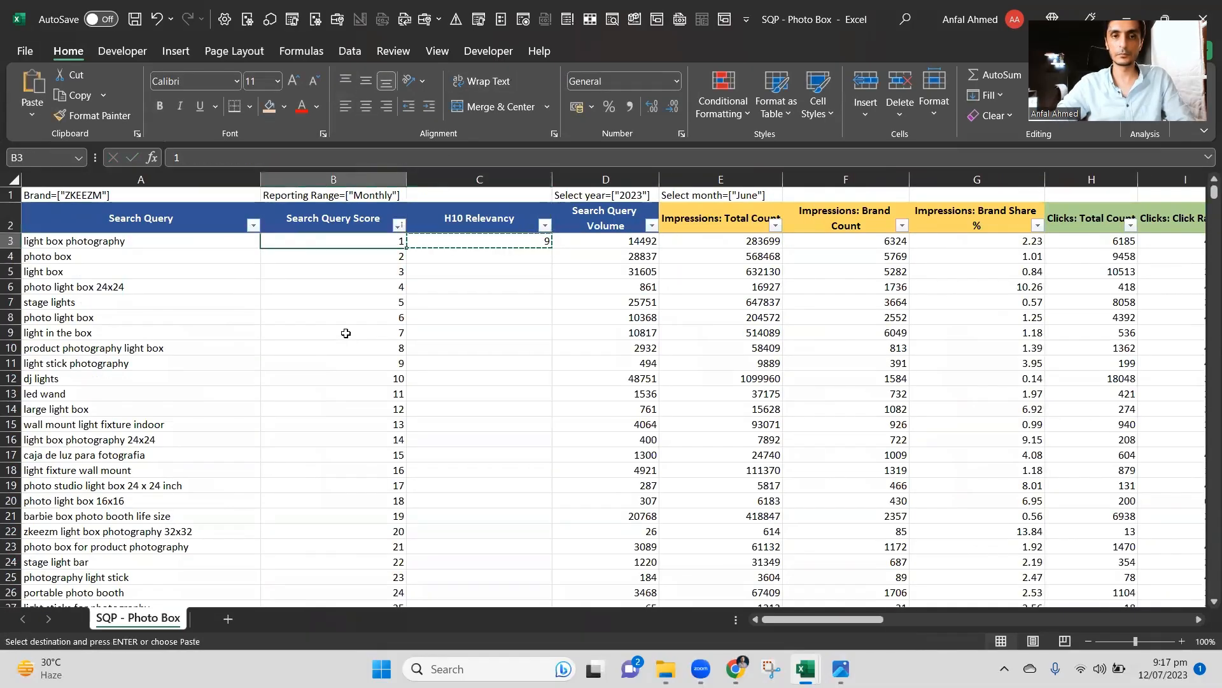
{"action": "key", "text": "ctrl+Down"}
{"action": "key", "text": "Right"}
{"action": "key", "text": "ctrl+shift+Up"}
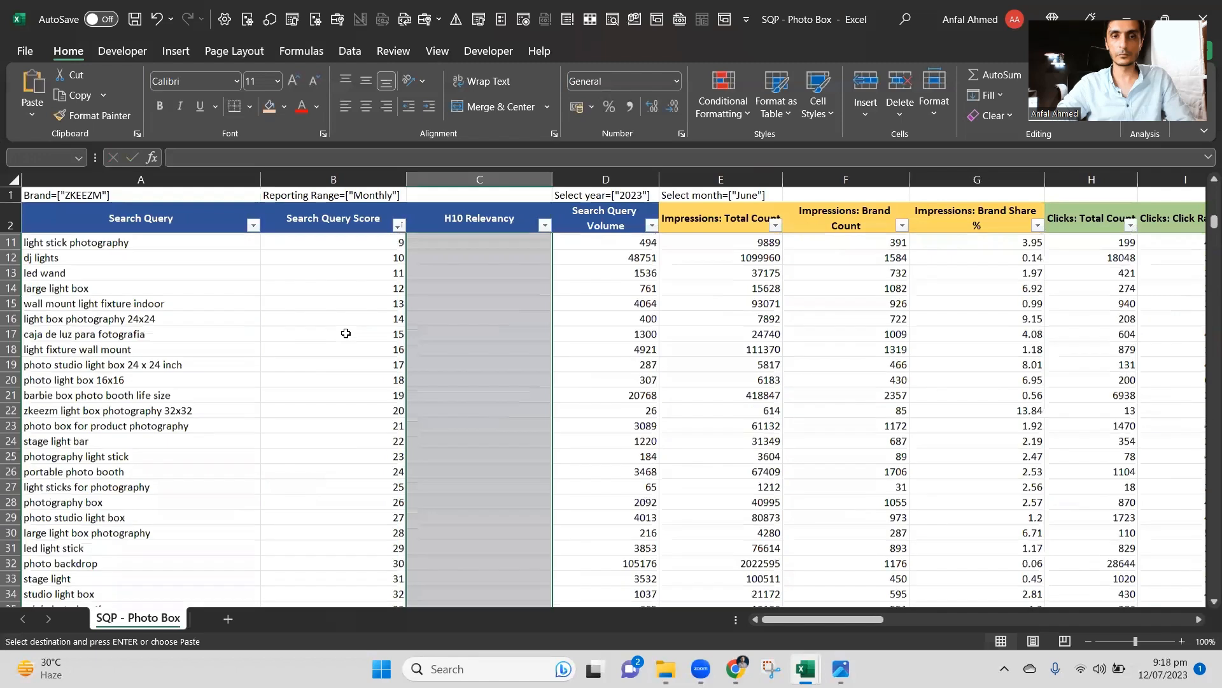
{"action": "key", "text": "Return"}
Check the first H10 Relevancy results and their lookup formula below the header.
{"action": "key", "text": "ctrl+Up"}
{"action": "key", "text": "Down"}
{"action": "key", "text": "Down"}
{"action": "key", "text": "Down"}
{"action": "key", "text": "ctrl+Up"}
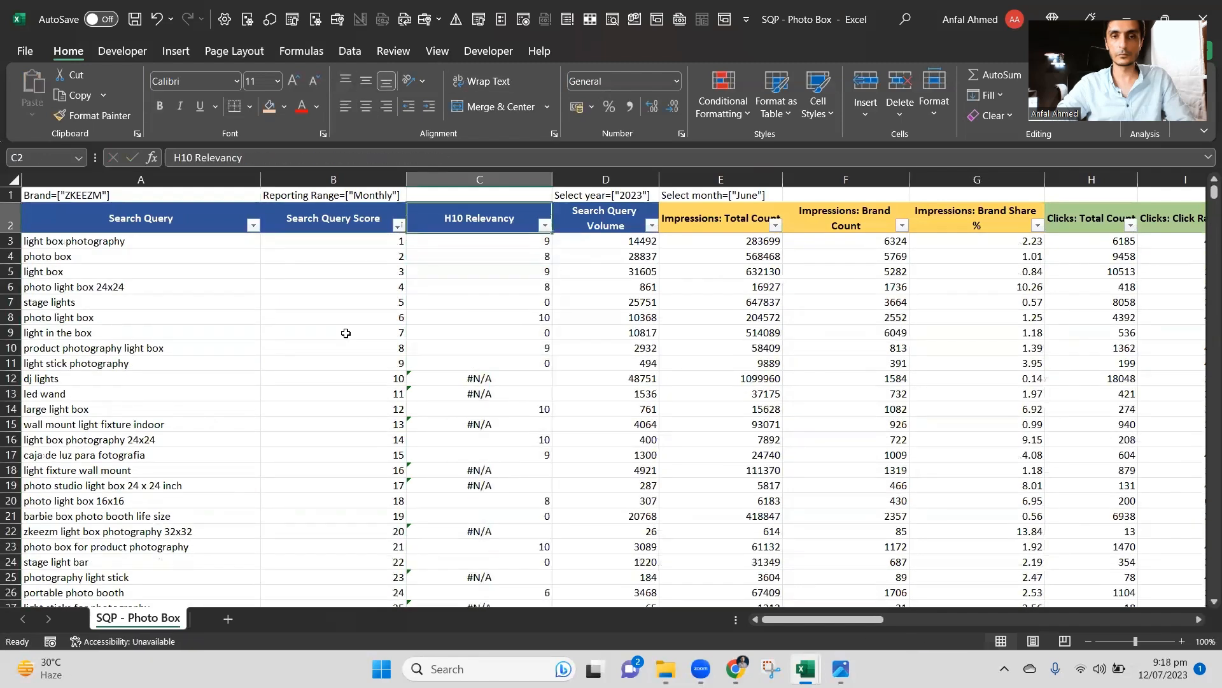
{"action": "key", "text": "Down"}
{"action": "key", "text": "Down"}
{"action": "key", "text": "Down"}
{"action": "key", "text": "Up"}
{"action": "key", "text": "Up"}
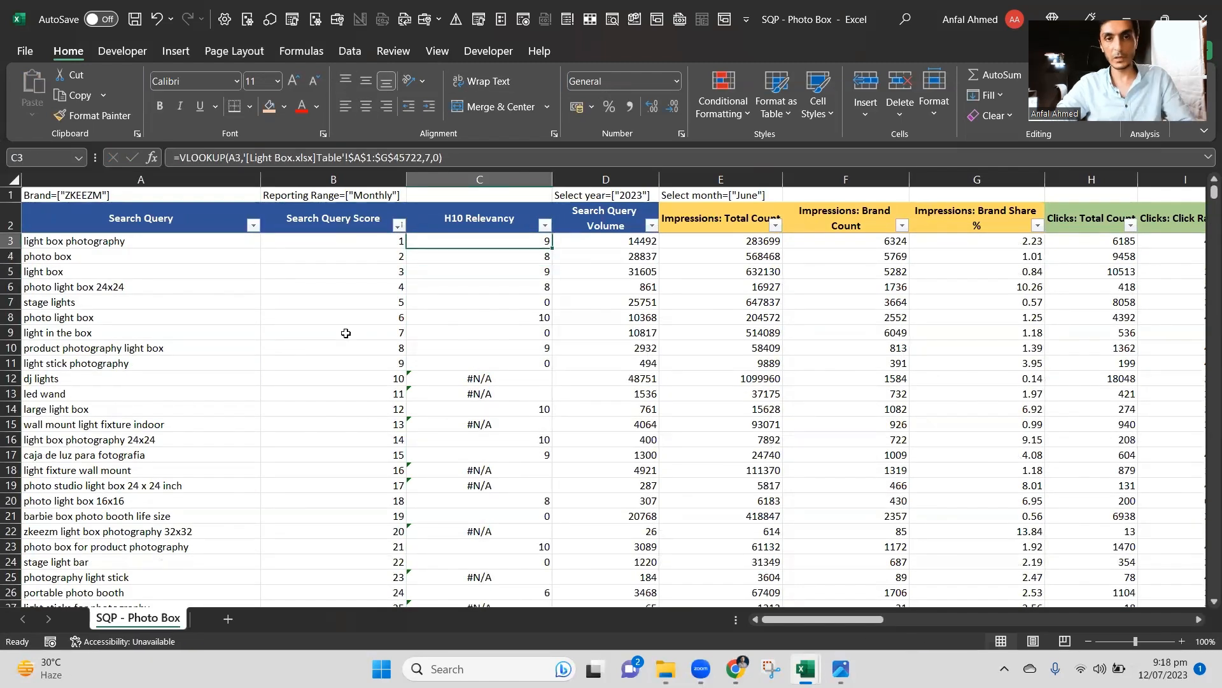
{"action": "key", "text": "Up"}
{"action": "key", "text": "Down"}
{"action": "key", "text": "Down"}
{"action": "key", "text": "Down"}
Filter the H10 Relevancy column to values 6 through 10, excluding 0 to 5 and #N/A.
{"action": "key", "text": "ctrl+Up"}
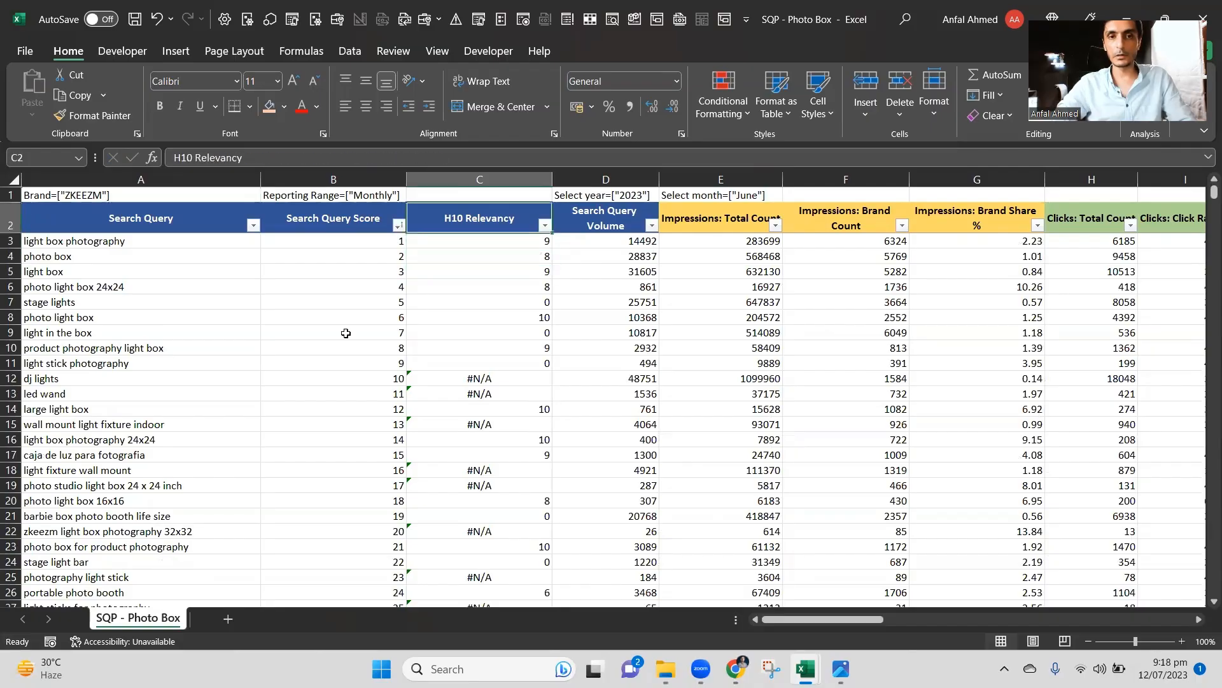
{"action": "key", "text": "alt+Down"}
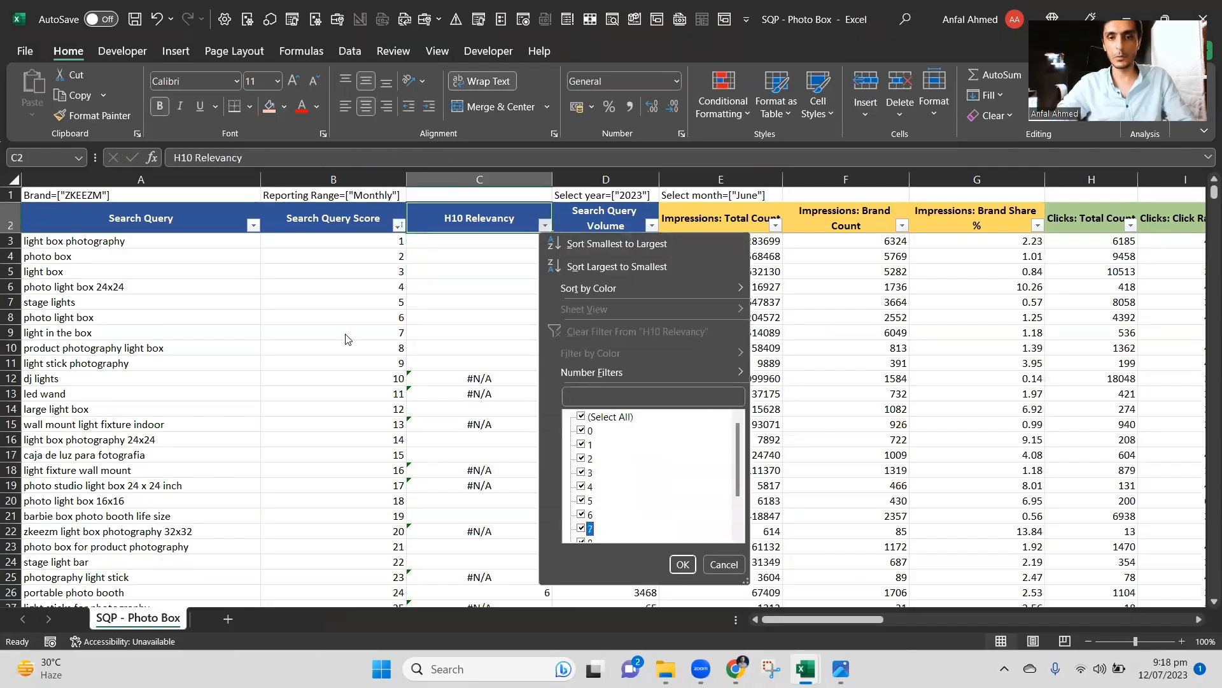
{"action": "key", "text": "Down"}
{"action": "key", "text": "Down"}
{"action": "key", "text": "Down"}
{"action": "key", "text": "Down"}
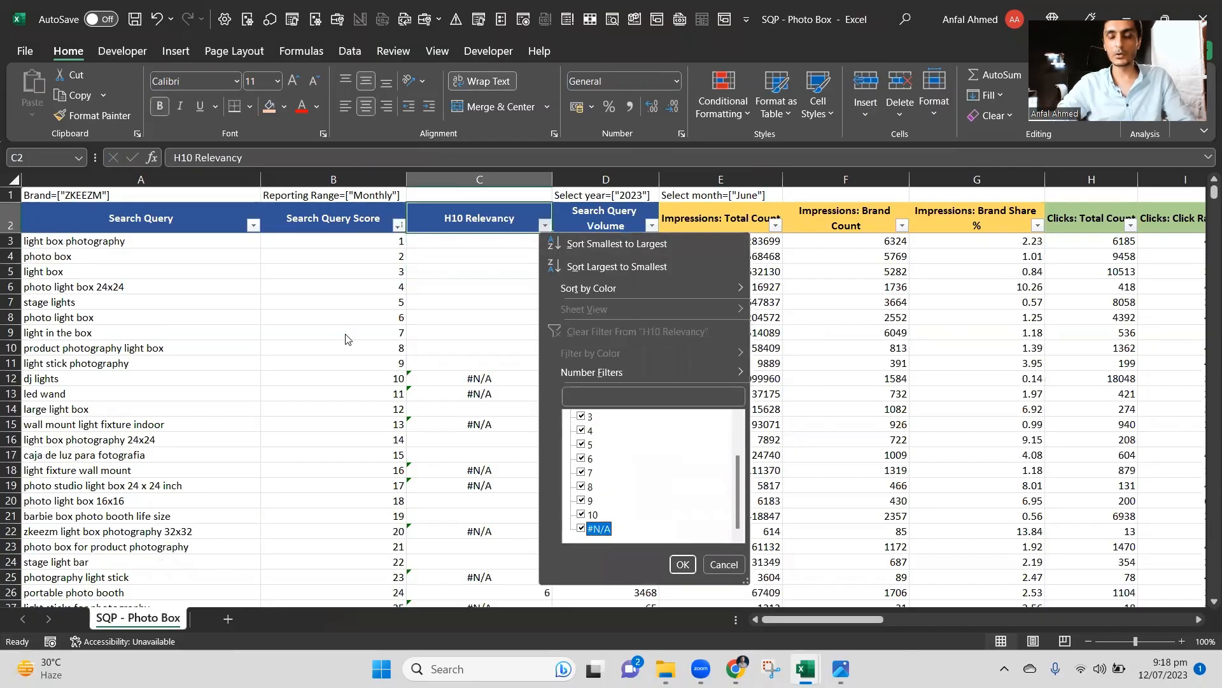
{"action": "key", "text": "Up"}
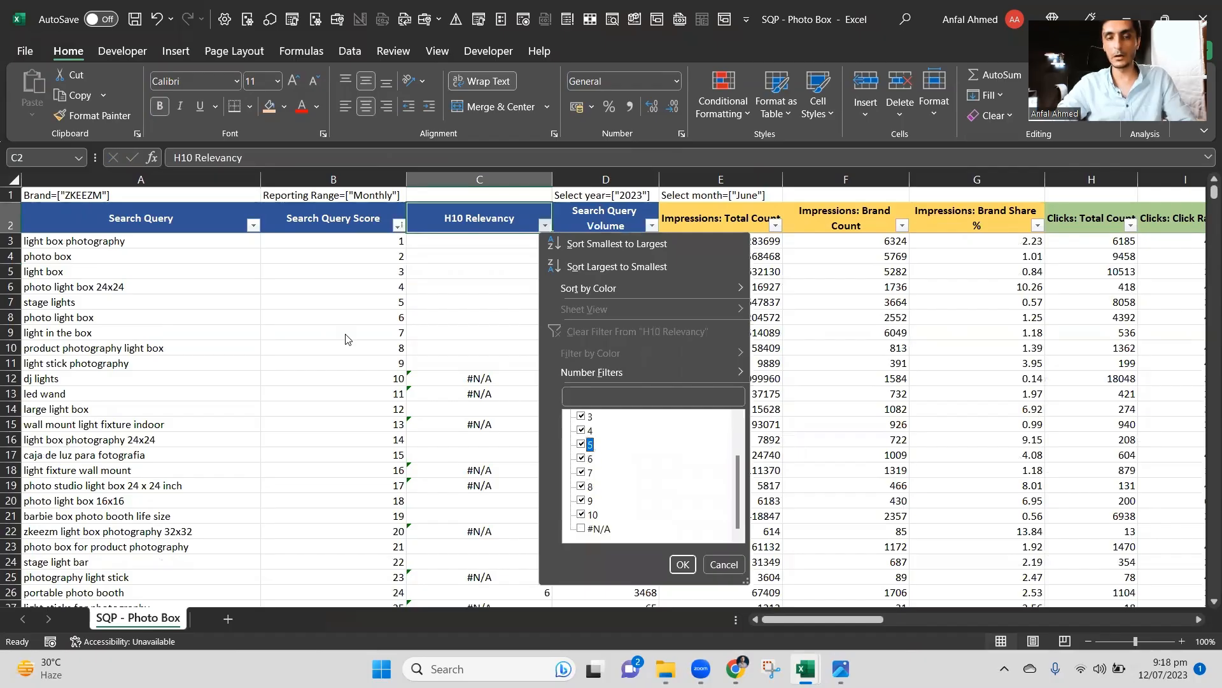
{"action": "key", "text": "Up"}
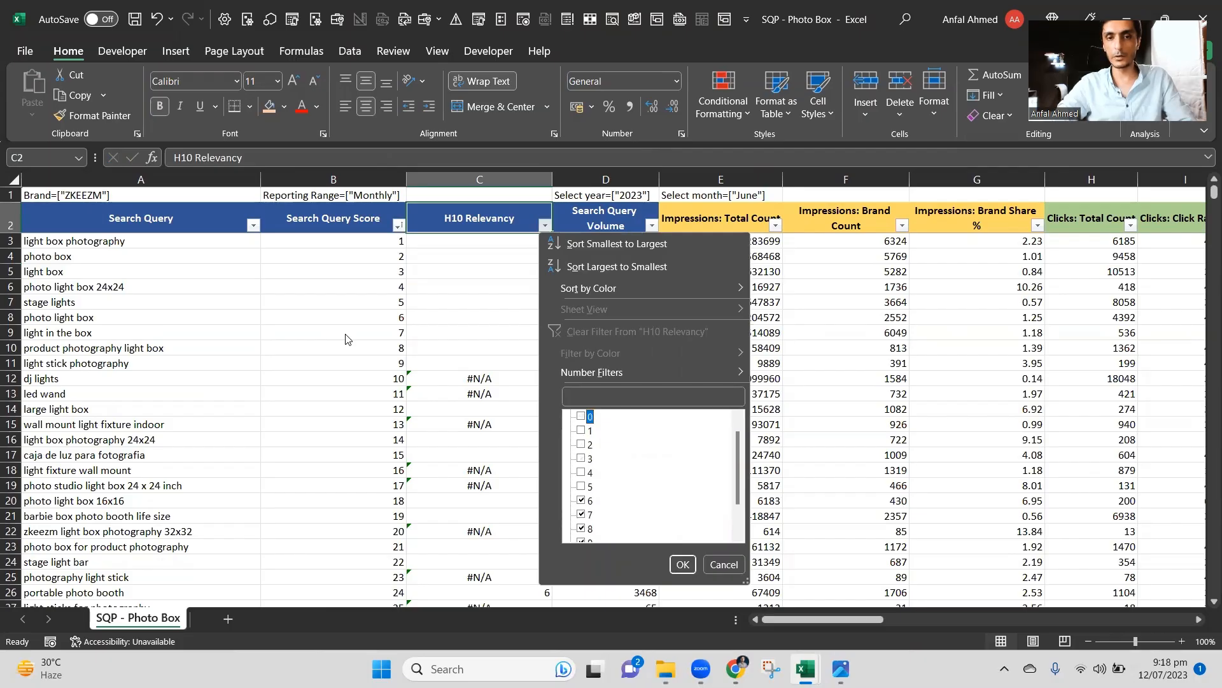
{"action": "key", "text": "Up"}
{"action": "key", "text": "Return"}
Select all filtered search queries in column A to check how many there are.
{"action": "key", "text": "Down"}
{"action": "key", "text": "Down"}
{"action": "key", "text": "Down"}
{"action": "key", "text": "Down"}
{"action": "key", "text": "Down"}
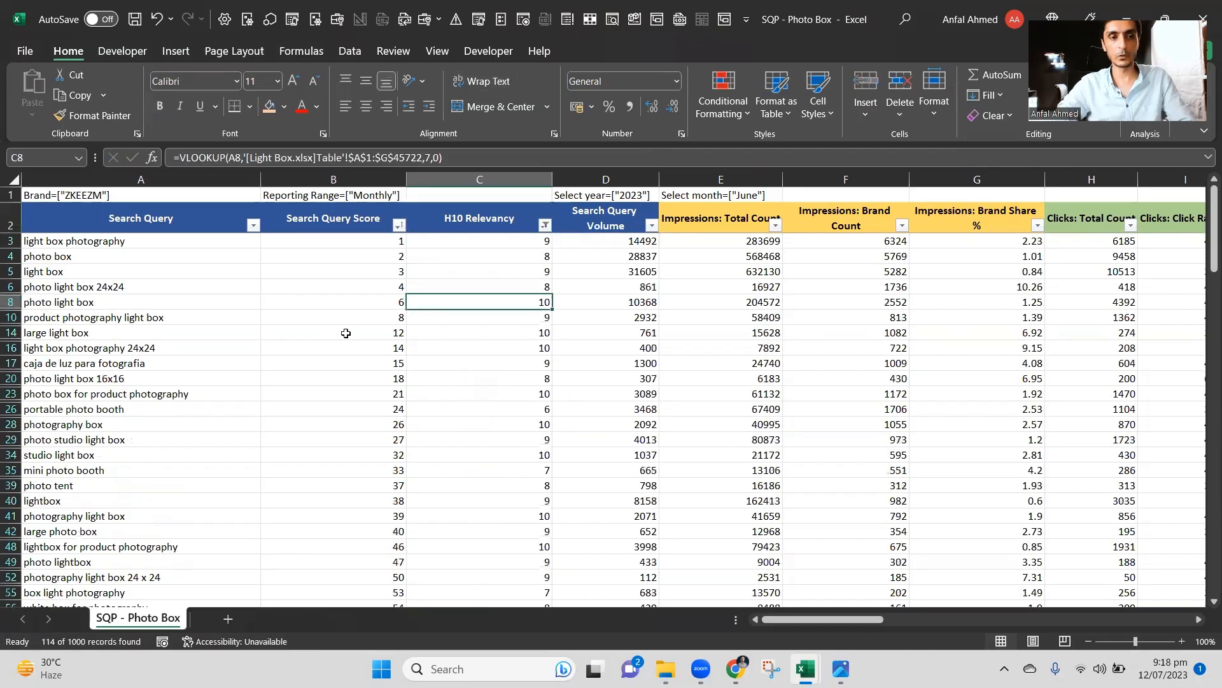
{"action": "key", "text": "Left"}
{"action": "key", "text": "Left"}
{"action": "key", "text": "Up"}
{"action": "key", "text": "Up"}
{"action": "key", "text": "Up"}
{"action": "key", "text": "Up"}
{"action": "key", "text": "ctrl+shift+Down"}
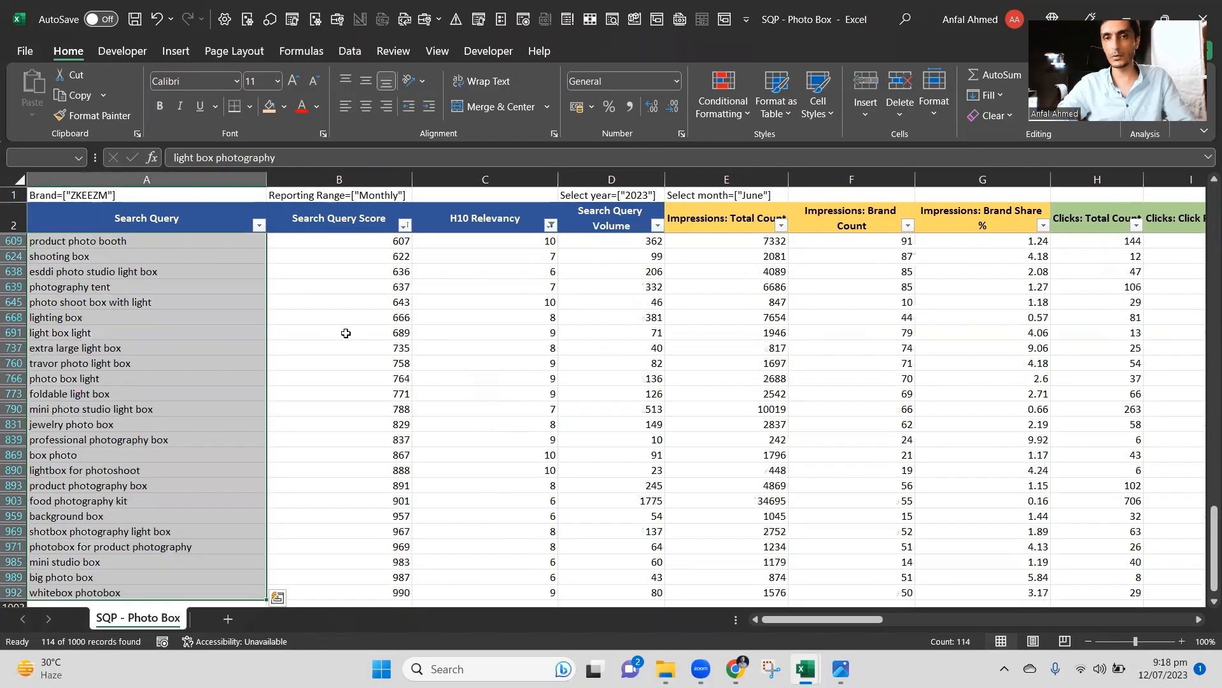
Select the filtered Purchases: Total Count values from U3 down to check their sum.
{"action": "key", "text": "ctrl+Up"}
{"action": "key", "text": "Right"}
{"action": "key", "text": "Right"}
{"action": "key", "text": "Right"}
{"action": "key", "text": "Right"}
{"action": "key", "text": "Right"}
{"action": "key", "text": "Right"}
{"action": "key", "text": "Right"}
{"action": "key", "text": "Right"}
{"action": "key", "text": "Right"}
{"action": "key", "text": "Right"}
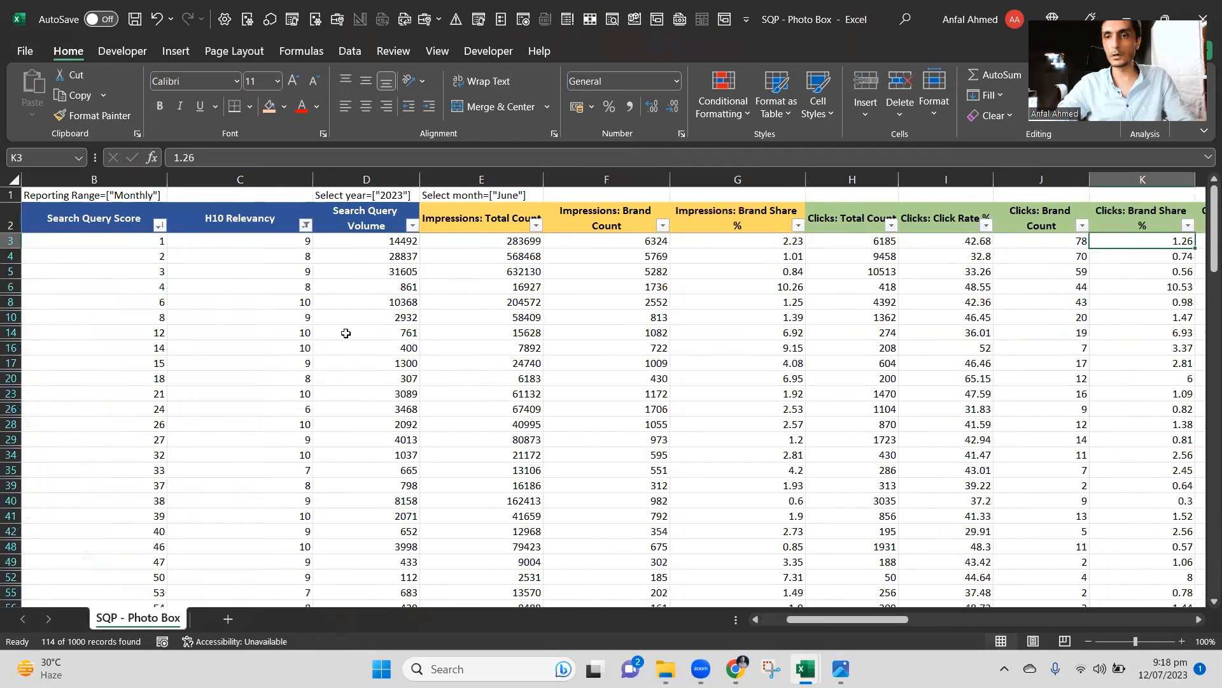
{"action": "key", "text": "Right"}
{"action": "key", "text": "Right"}
{"action": "key", "text": "Right"}
{"action": "key", "text": "Right"}
{"action": "key", "text": "Right"}
{"action": "key", "text": "Right"}
{"action": "key", "text": "Right"}
{"action": "key", "text": "Right"}
{"action": "key", "text": "Right"}
{"action": "key", "text": "Right"}
{"action": "key", "text": "Right"}
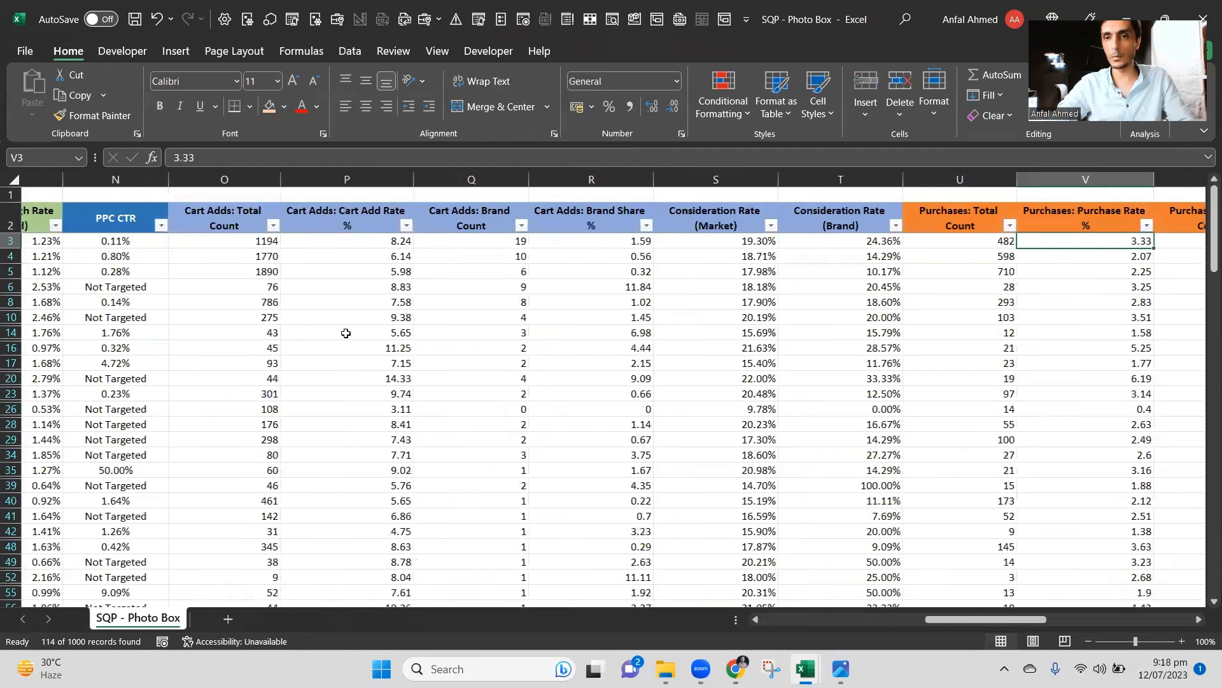
{"action": "key", "text": "Left"}
{"action": "key", "text": "ctrl+shift+Down"}
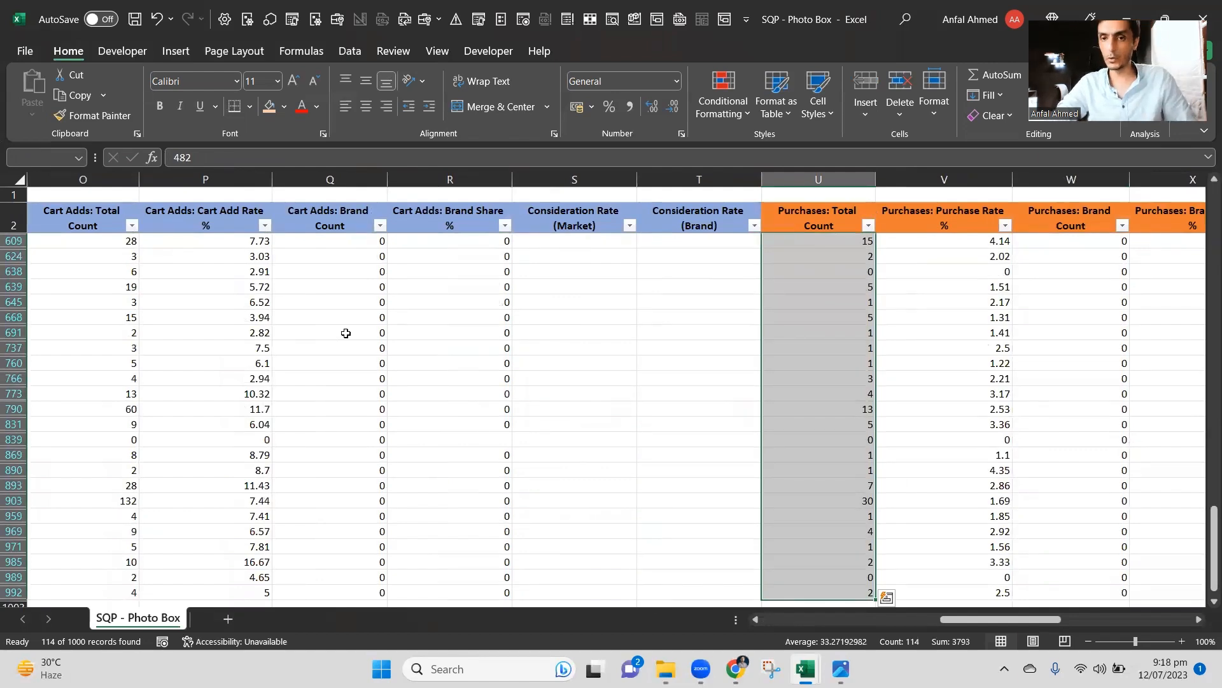
Copy the Consideration Rate (Market) and (Brand) formulas from row 424, the last filled row.
{"action": "key", "text": "ctrl+Up"}
{"action": "key", "text": "Left"}
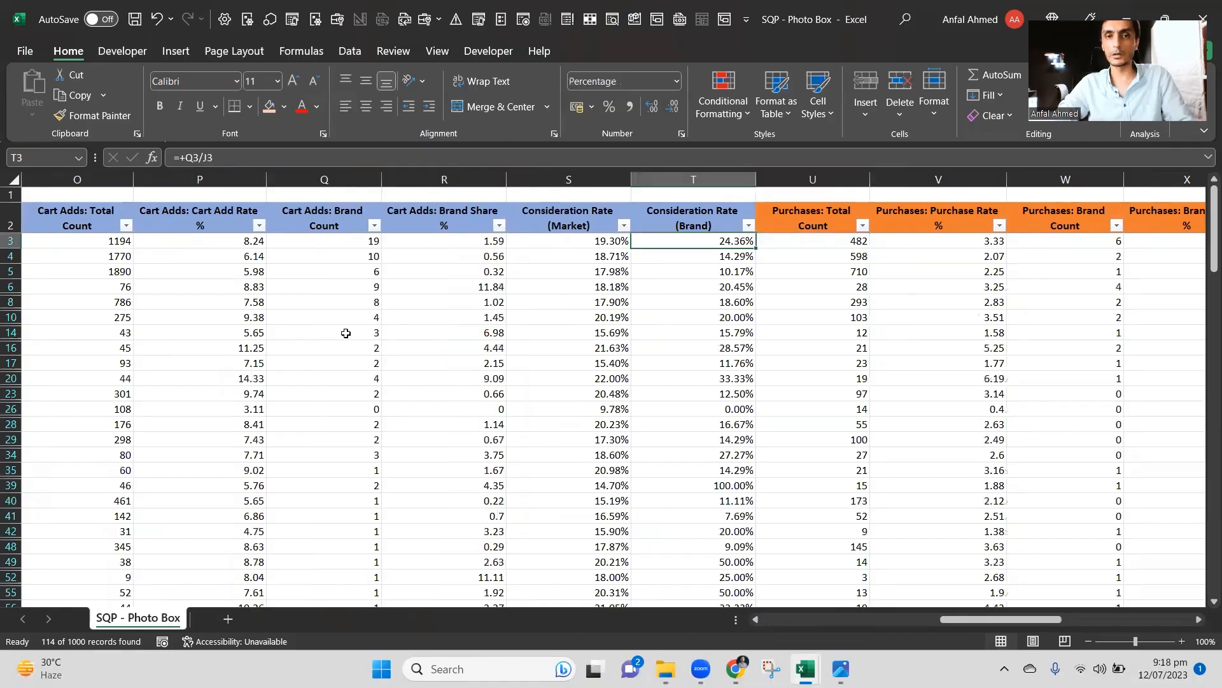
{"action": "key", "text": "Left"}
{"action": "key", "text": "ctrl+Down"}
{"action": "key", "text": "shift+Right"}
{"action": "key", "text": "shift+Right"}
{"action": "key", "text": "shift+Left"}
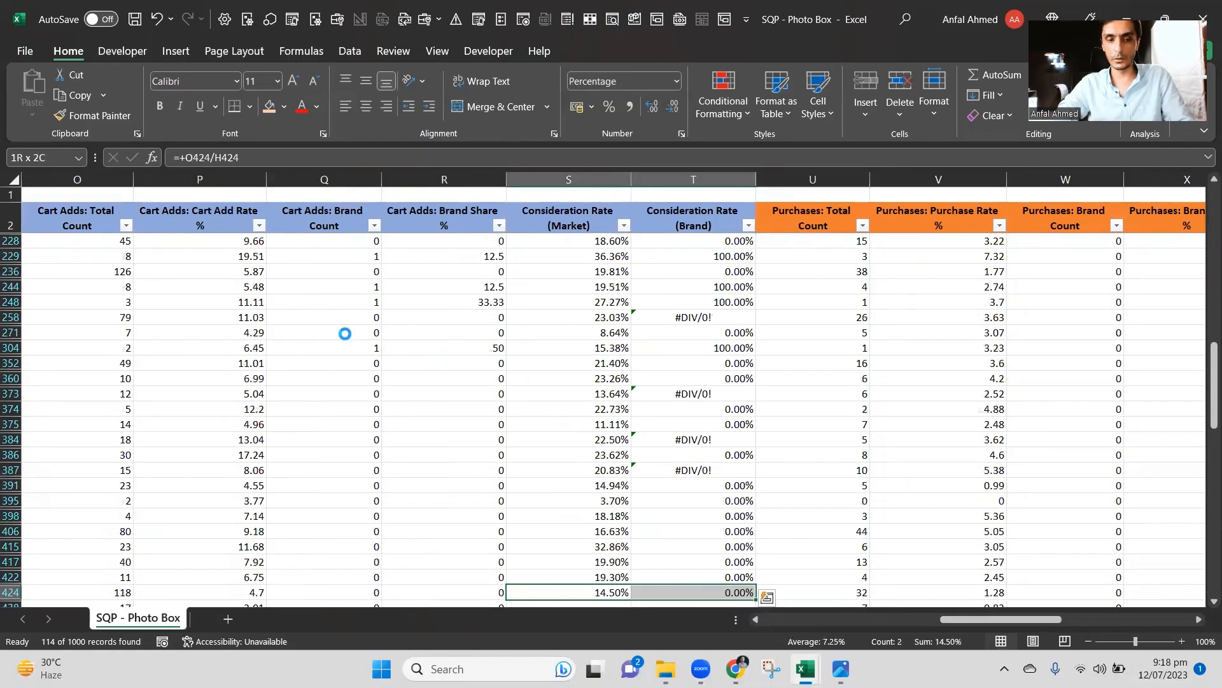
{"action": "key", "text": "ctrl+c"}
Paste the copied Consideration Rate formulas into the remaining filtered rows down to row 992.
{"action": "key", "text": "Left"}
{"action": "key", "text": "ctrl+Down"}
{"action": "key", "text": "Down"}
{"action": "key", "text": "Right"}
{"action": "key", "text": "Left"}
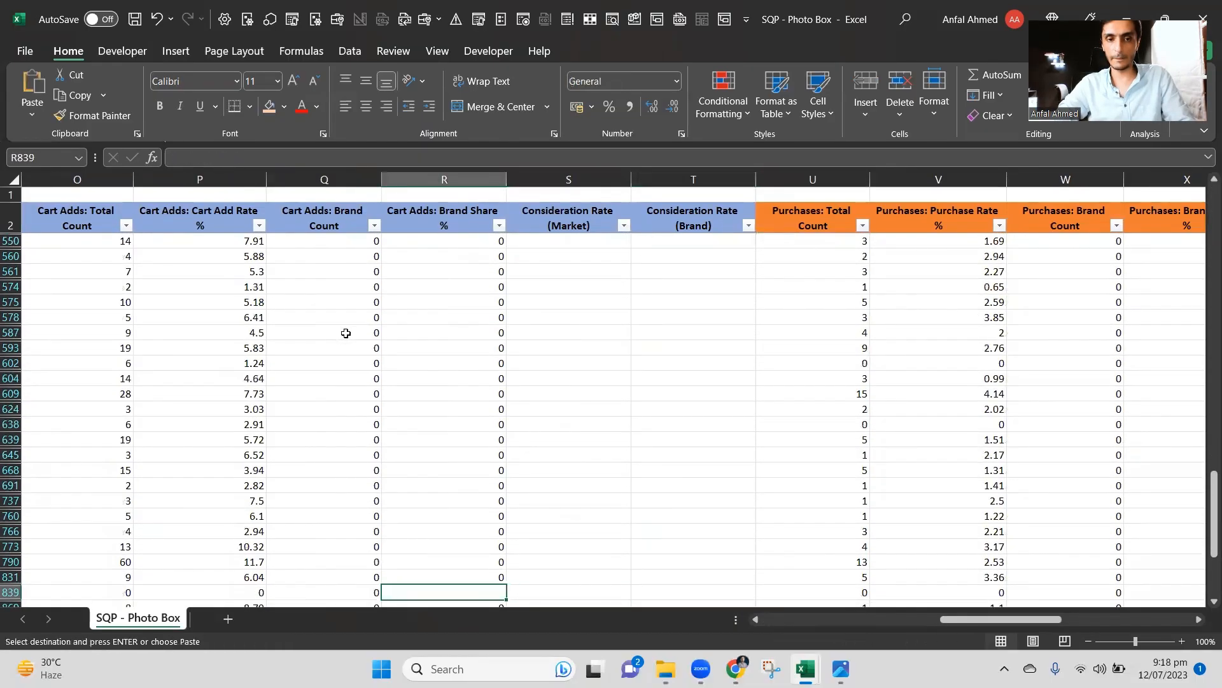
{"action": "key", "text": "Left"}
{"action": "key", "text": "ctrl+Down"}
{"action": "key", "text": "Right"}
{"action": "key", "text": "Right"}
{"action": "key", "text": "Down"}
{"action": "key", "text": "Up"}
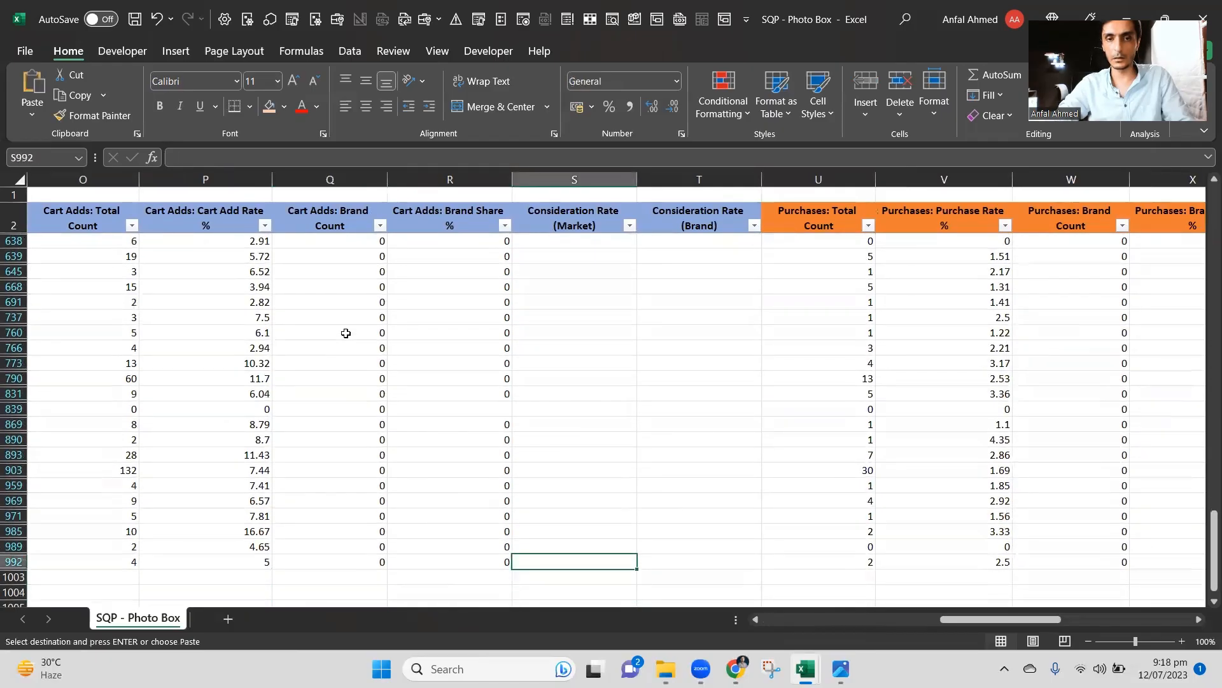
{"action": "key", "text": "ctrl+shift+Up"}
{"action": "key", "text": "Return"}
{"action": "key", "text": "ctrl+Up"}
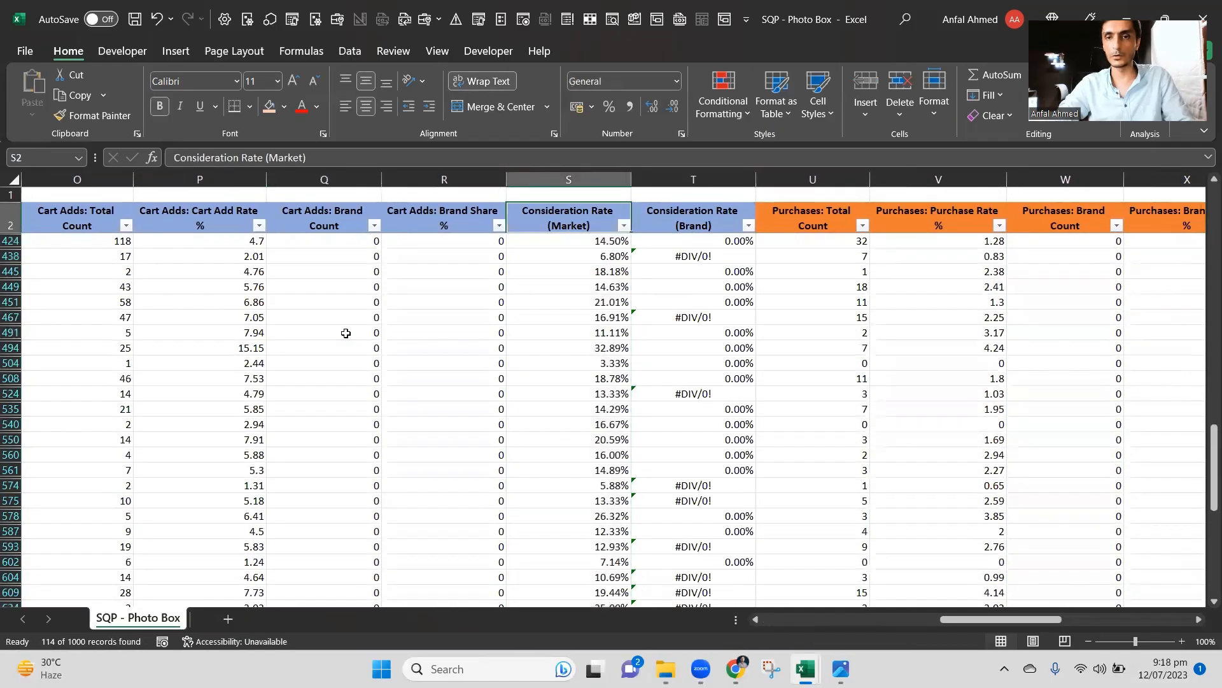
Recheck the sum of the filtered Purchases: Total Count values in column U.
{"action": "key", "text": "Right"}
{"action": "key", "text": "Right"}
{"action": "scroll", "coordinate": [346, 333], "scroll_direction": "up", "scroll_amount": 15}
{"action": "key", "text": "Down"}
{"action": "key", "text": "ctrl+shift+Down"}
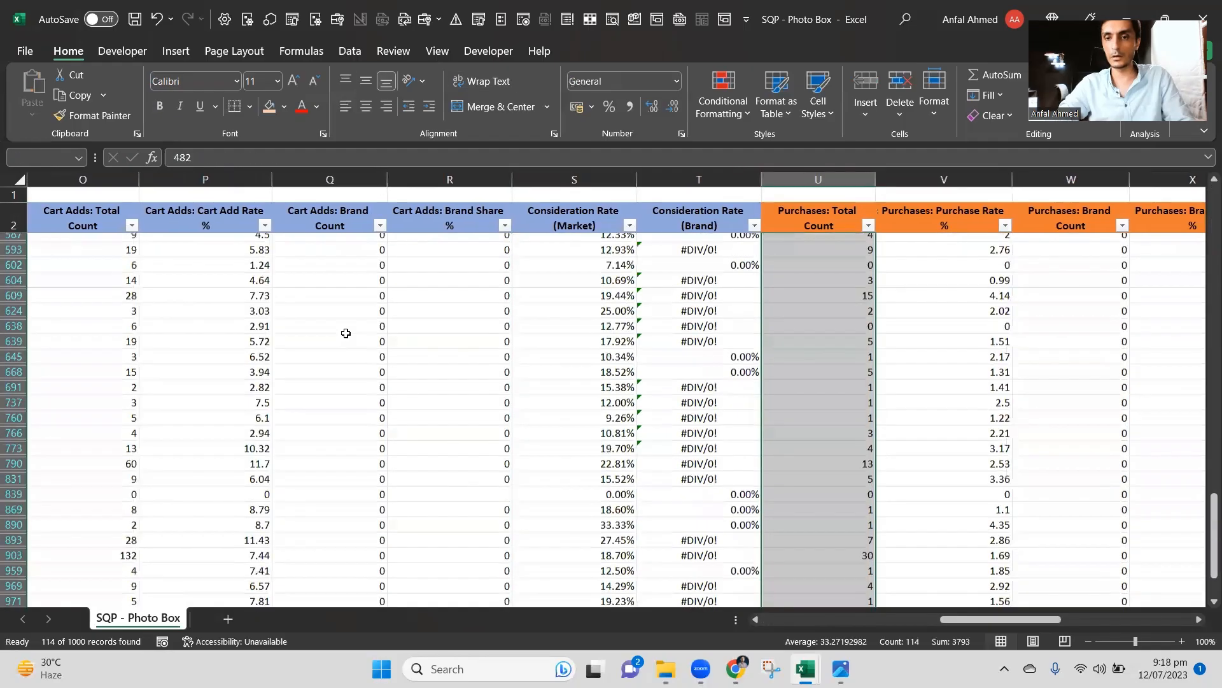
Select the filtered Purchases: Brand Count values from W3 down to check their sum.
{"action": "key", "text": "ctrl+Up"}
{"action": "key", "text": "Right"}
{"action": "key", "text": "Right"}
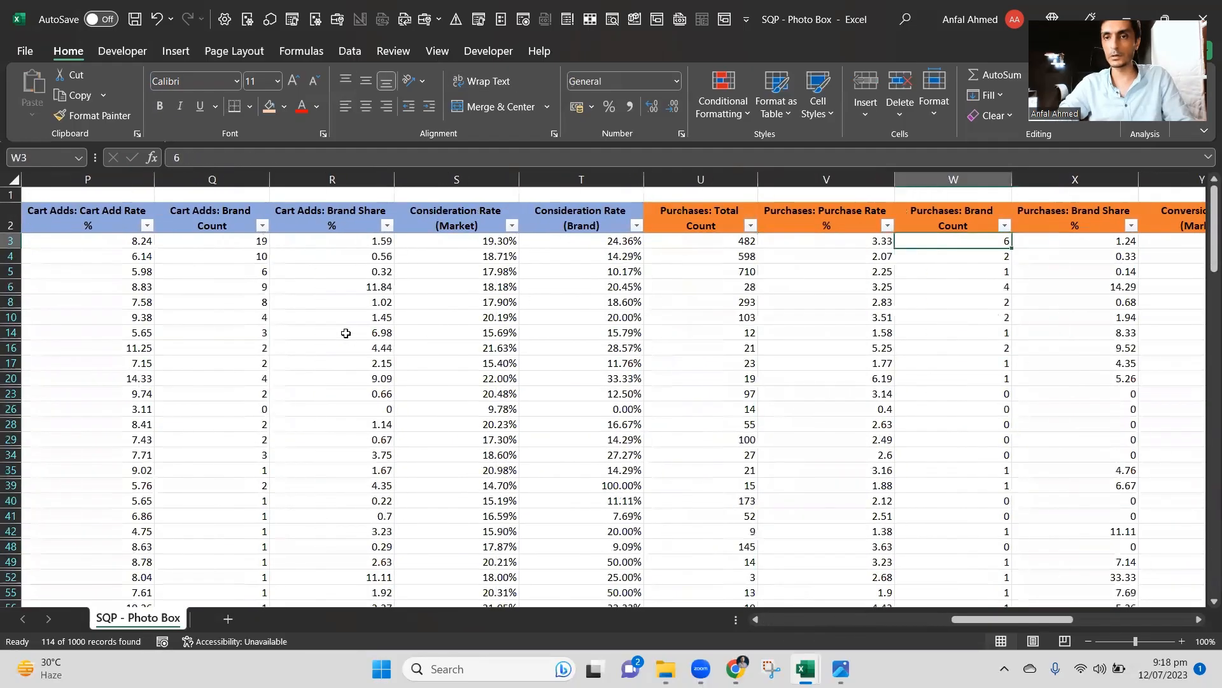
{"action": "key", "text": "ctrl+shift+Down"}
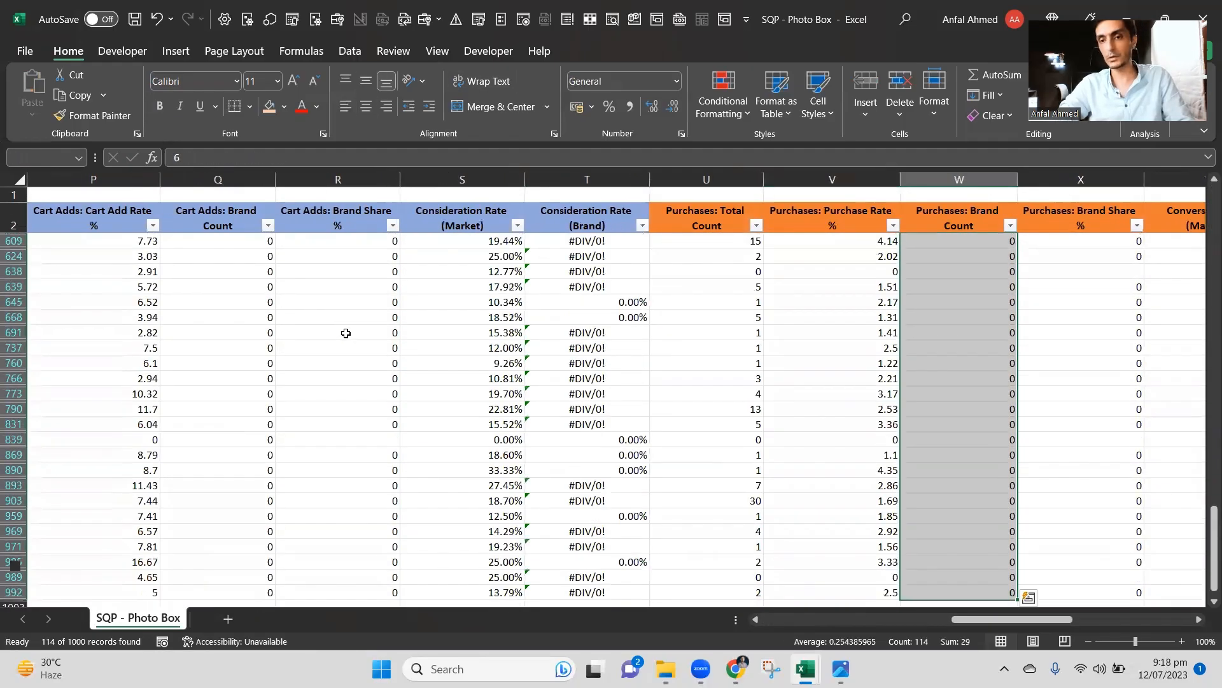
Return to the start of the Purchases: Brand Count column and examine the values in its first filtered rows.
{"action": "key", "text": "Up"}
{"action": "key", "text": "Up"}
{"action": "key", "text": "Down"}
{"action": "key", "text": "Down"}
{"action": "key", "text": "Down"}
{"action": "key", "text": "Down"}
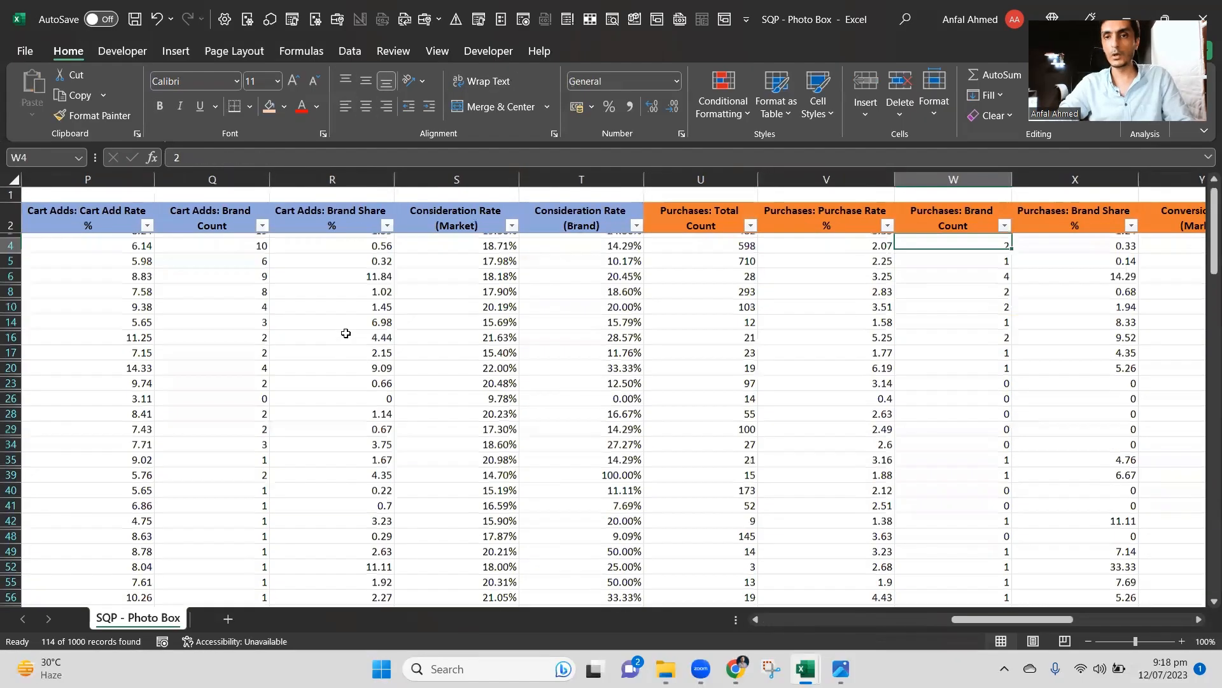
{"action": "key", "text": "Up"}
{"action": "key", "text": "Up"}
{"action": "key", "text": "Up"}
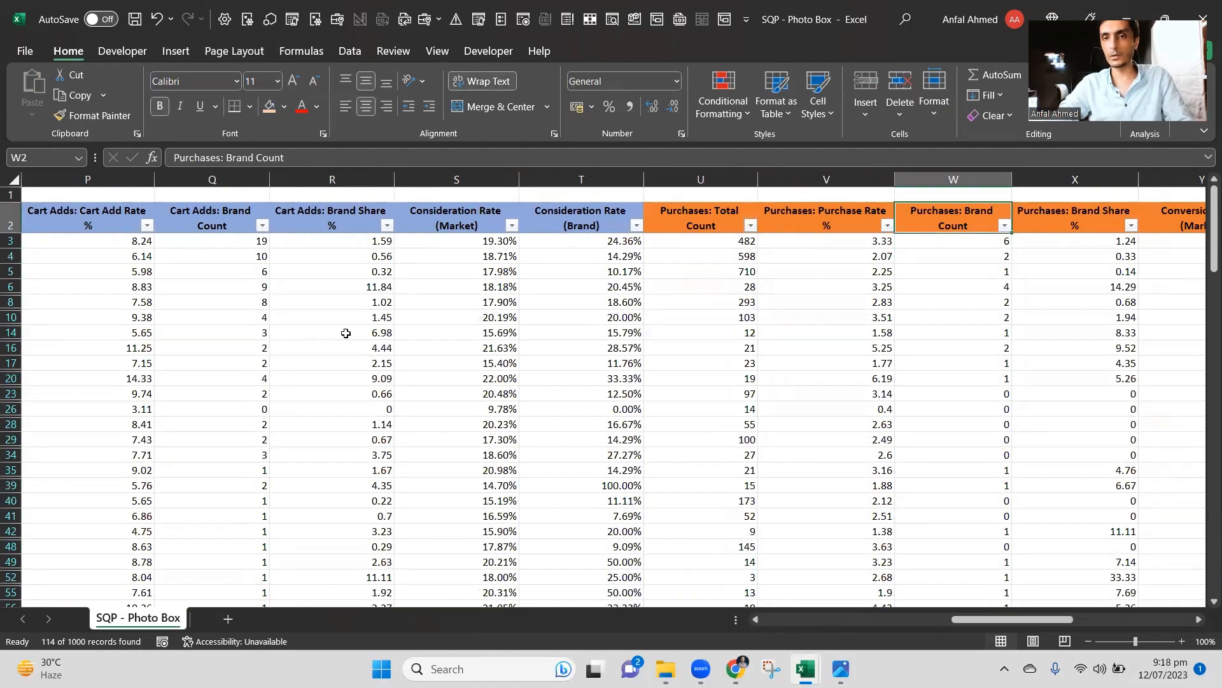
{"action": "key", "text": "Down"}
{"action": "key", "text": "Down"}
{"action": "key", "text": "Down"}
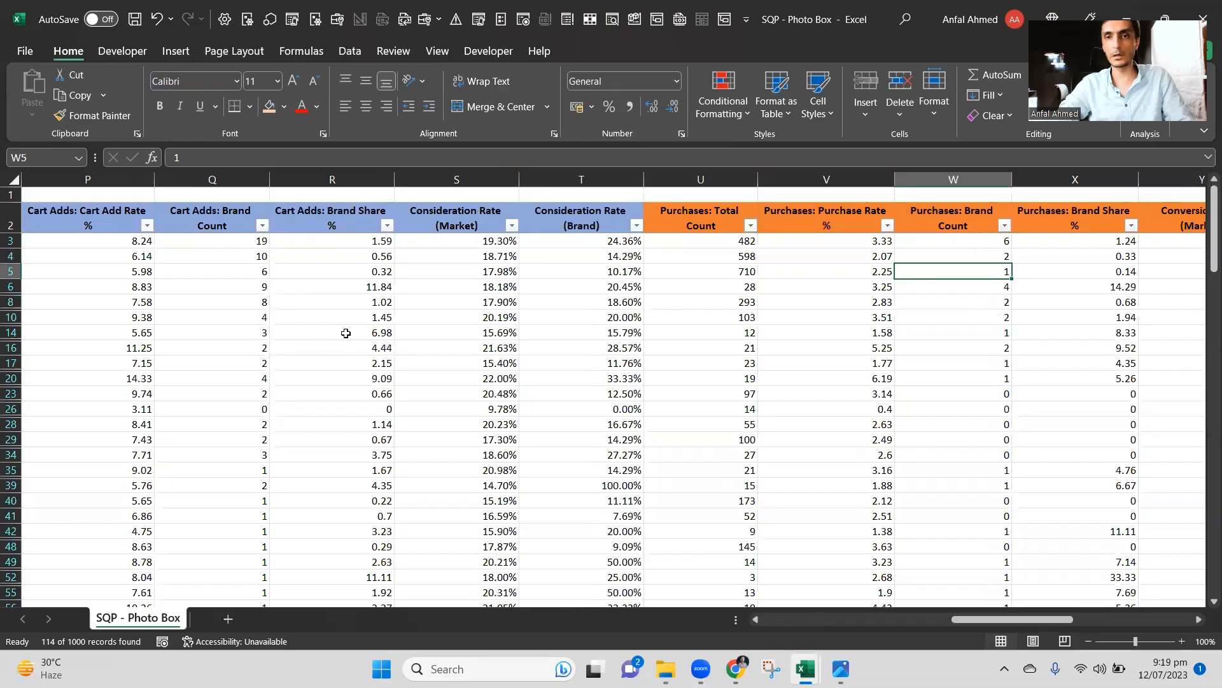
Go back along the header row from Purchases: Brand Count to the Search Query column, reviewing the metric headings.
{"action": "key", "text": "Up"}
{"action": "key", "text": "Up"}
{"action": "key", "text": "Up"}
{"action": "key", "text": "Left"}
{"action": "key", "text": "Left"}
{"action": "key", "text": "Left"}
{"action": "key", "text": "Left"}
{"action": "key", "text": "Left"}
{"action": "key", "text": "Left"}
{"action": "key", "text": "Left"}
{"action": "key", "text": "Left"}
{"action": "key", "text": "Left"}
{"action": "key", "text": "Left"}
{"action": "key", "text": "Left"}
{"action": "key", "text": "Left"}
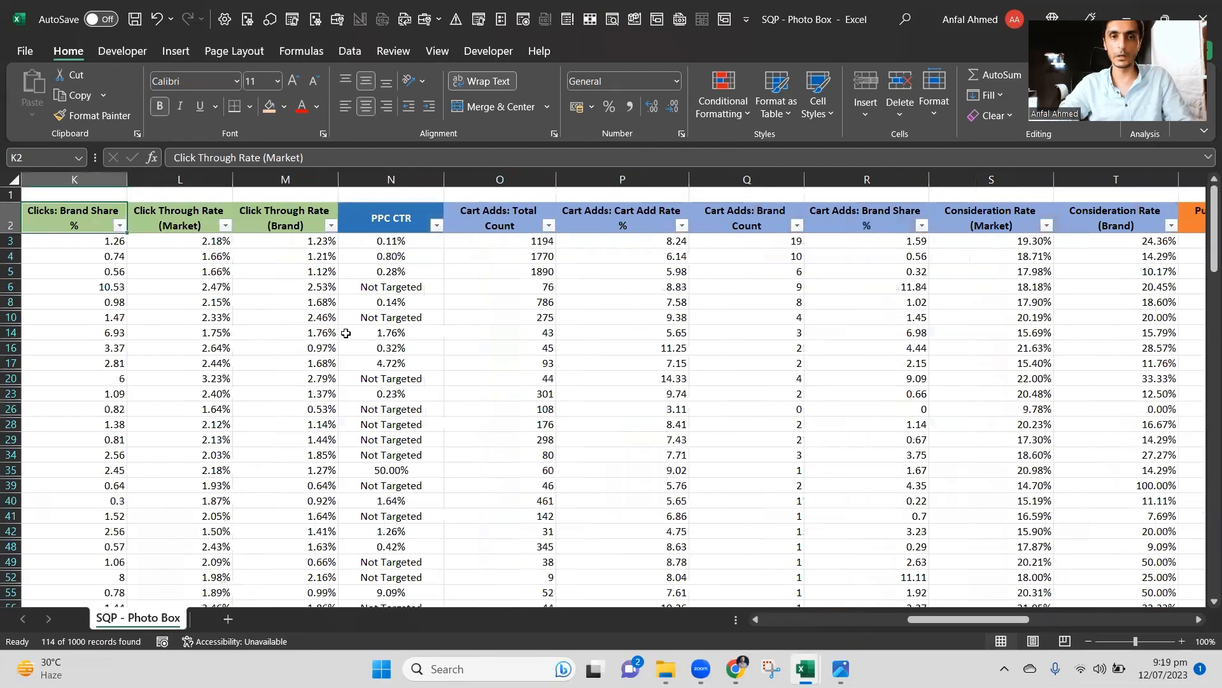
{"action": "key", "text": "Left"}
{"action": "key", "text": "Left"}
{"action": "key", "text": "Left"}
{"action": "key", "text": "Left"}
{"action": "key", "text": "Left"}
{"action": "key", "text": "Left"}
{"action": "key", "text": "Left"}
{"action": "key", "text": "Left"}
{"action": "key", "text": "Left"}
{"action": "key", "text": "Left"}
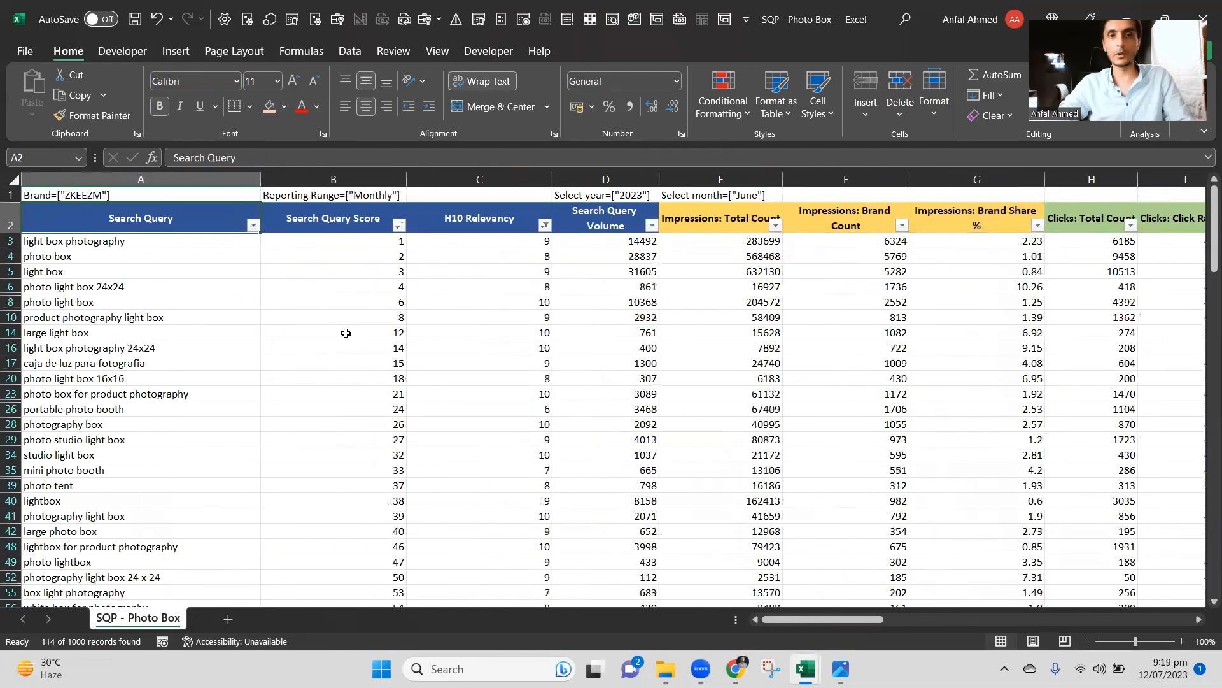
Examine the Search Query Score, H10 Relevancy and Search Query Volume of the first filtered queries down to row 10.
{"action": "key", "text": "Right"}
{"action": "key", "text": "Right"}
{"action": "key", "text": "Right"}
{"action": "key", "text": "Right"}
{"action": "key", "text": "Left"}
{"action": "key", "text": "Left"}
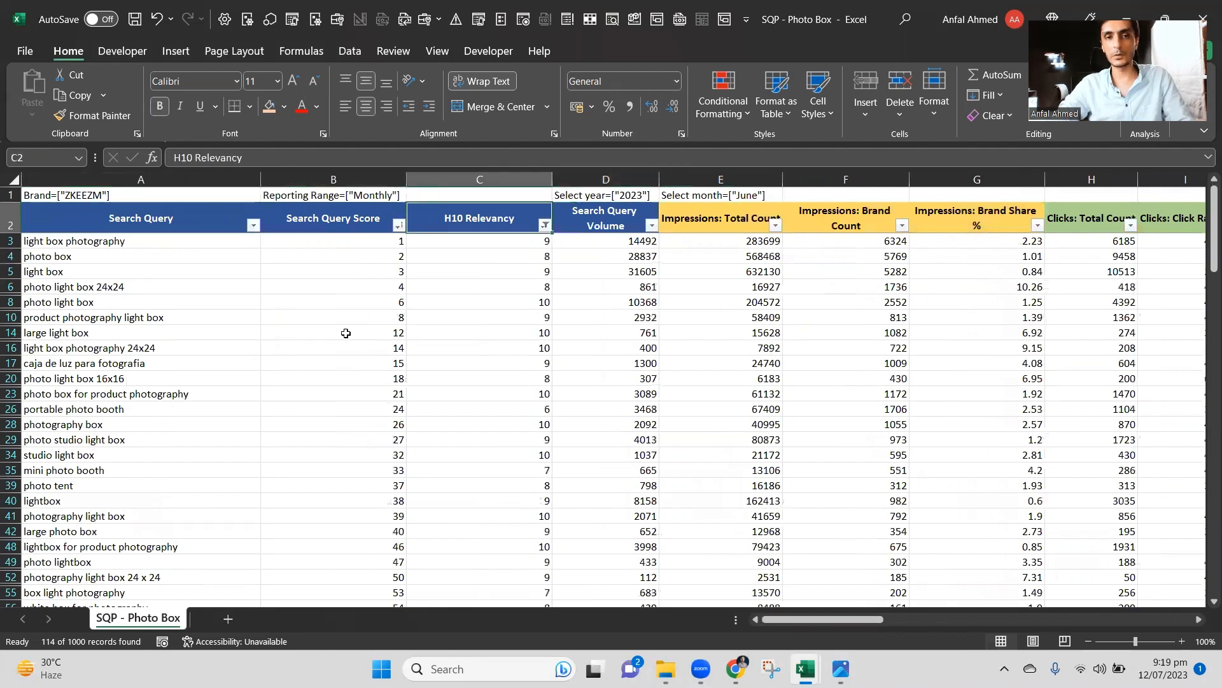
{"action": "key", "text": "Left"}
{"action": "key", "text": "Down"}
{"action": "key", "text": "Down"}
{"action": "key", "text": "Down"}
{"action": "key", "text": "Down"}
{"action": "key", "text": "Down"}
{"action": "key", "text": "Down"}
{"action": "key", "text": "Right"}
{"action": "key", "text": "Right"}
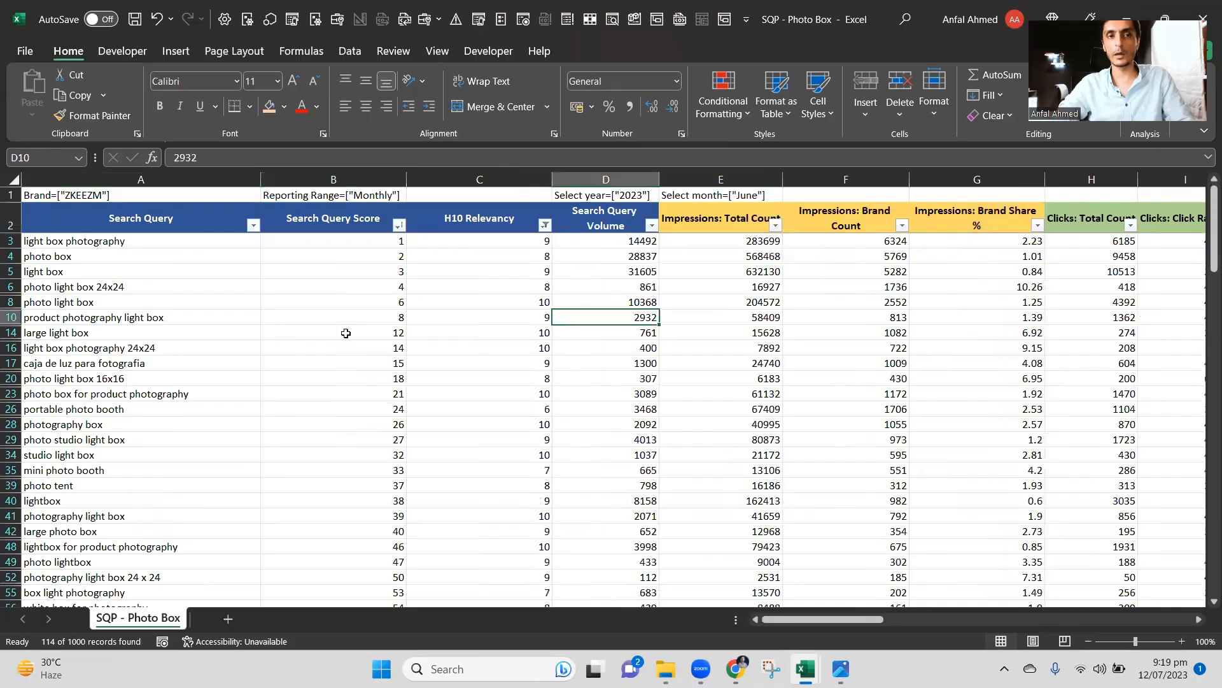
{"action": "key", "text": "Left"}
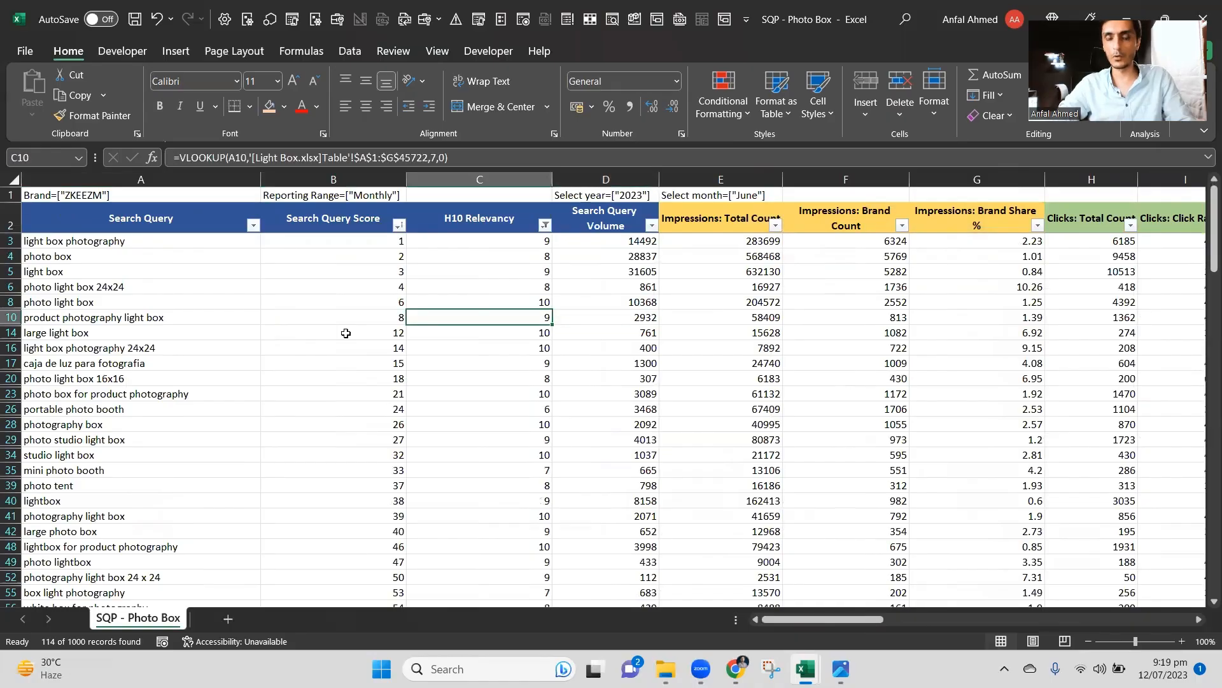
Review the impressions and clicks figures for the product photography light box query in row 10.
{"action": "key", "text": "Right"}
{"action": "key", "text": "Right"}
{"action": "key", "text": "Right"}
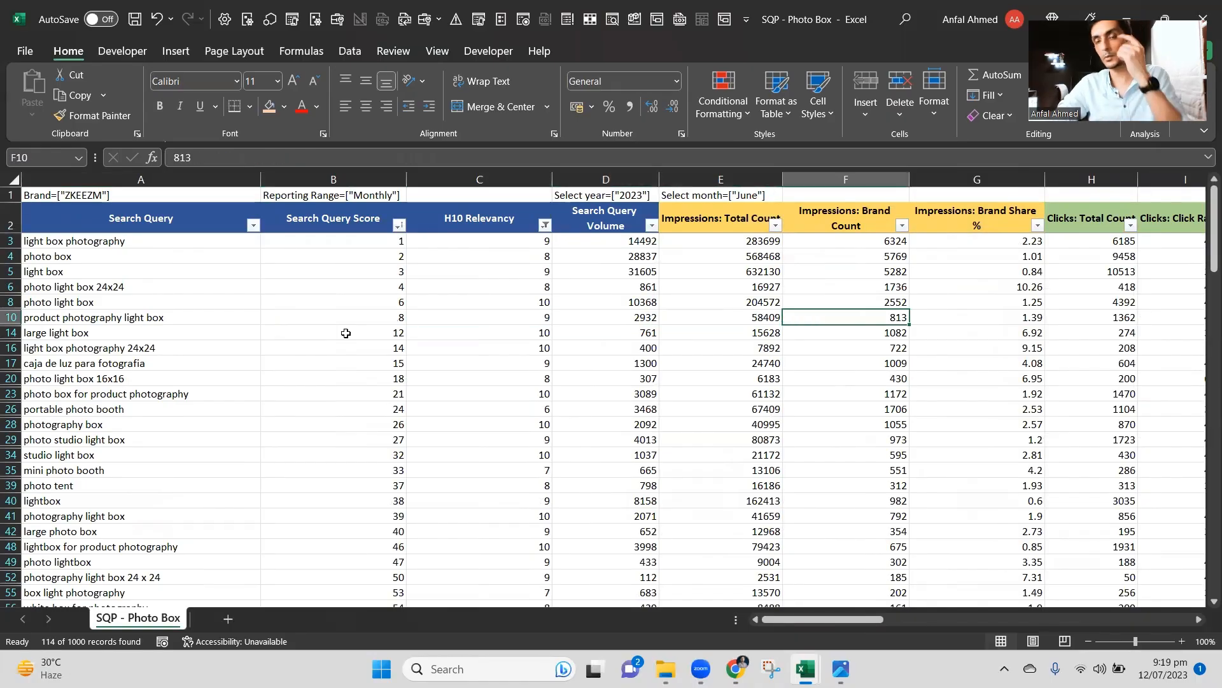
{"action": "key", "text": "Right"}
{"action": "key", "text": "Right"}
{"action": "key", "text": "Right"}
{"action": "key", "text": "Right"}
{"action": "key", "text": "Right"}
{"action": "key", "text": "Right"}
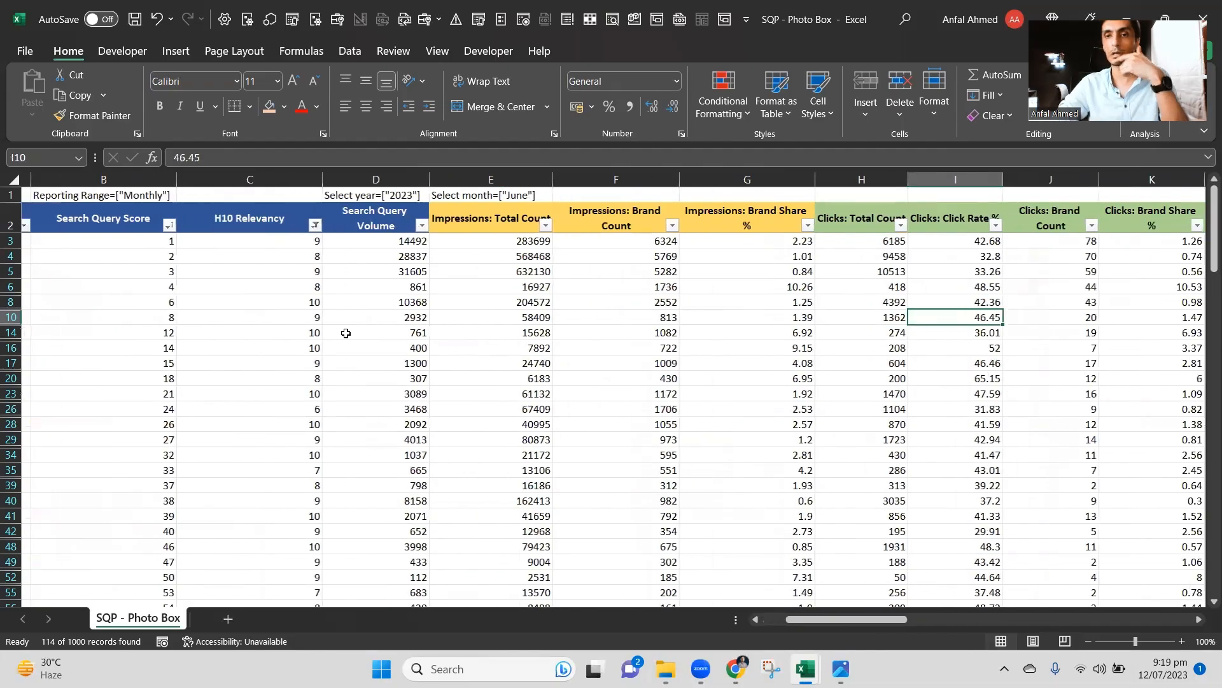
{"action": "key", "text": "Left"}
{"action": "key", "text": "Left"}
{"action": "key", "text": "Left"}
{"action": "key", "text": "Left"}
{"action": "key", "text": "Left"}
{"action": "key", "text": "Left"}
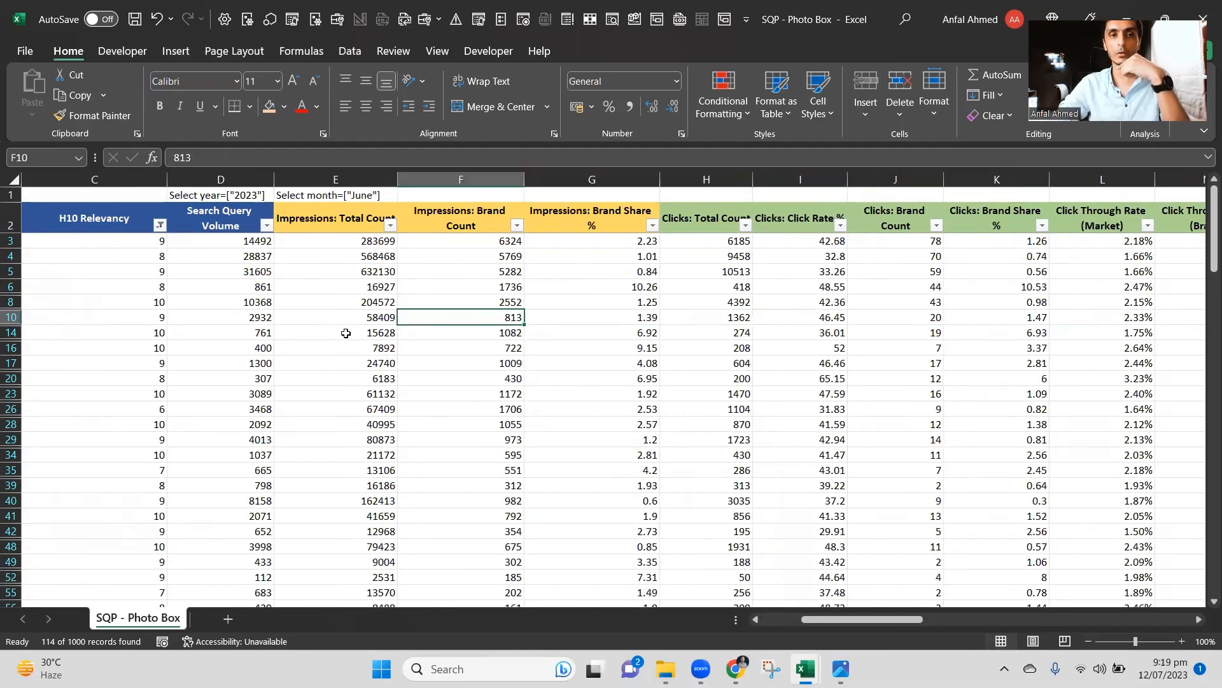
Compare the Impressions: Brand Share % values of the filtered queries in rows 3 to 10.
{"action": "key", "text": "Up"}
{"action": "key", "text": "Up"}
{"action": "key", "text": "Up"}
{"action": "key", "text": "Up"}
{"action": "key", "text": "Up"}
{"action": "key", "text": "Right"}
{"action": "key", "text": "Right"}
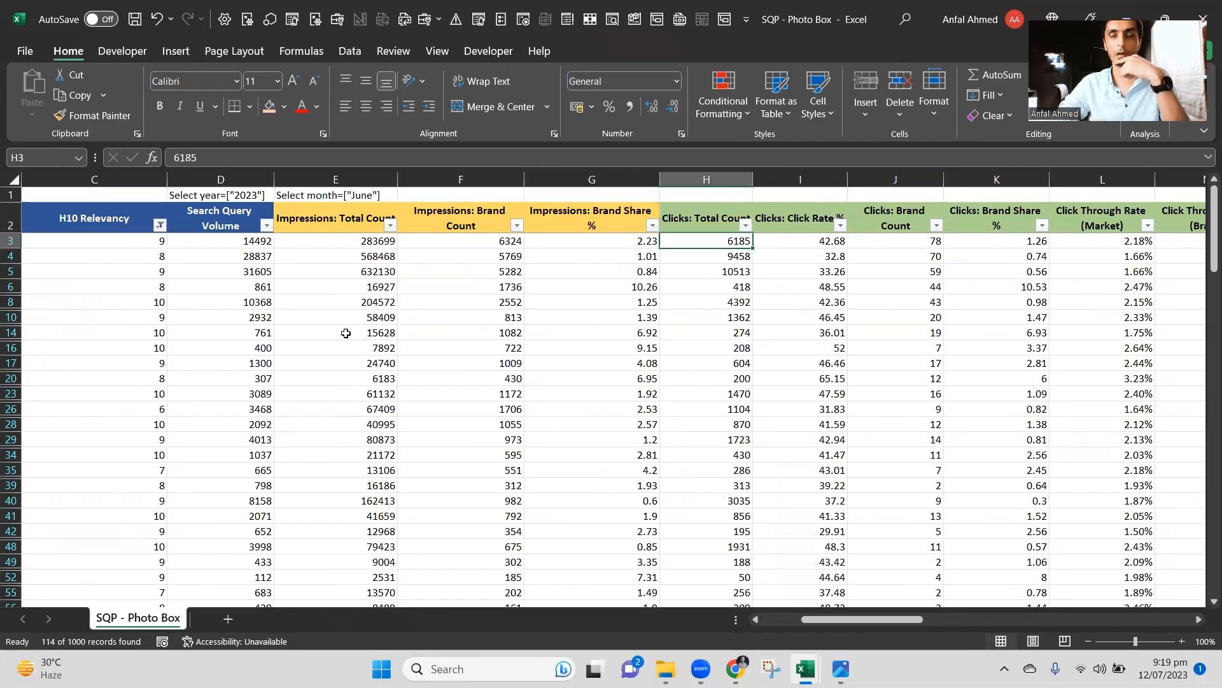
{"action": "key", "text": "Down"}
{"action": "key", "text": "Down"}
{"action": "key", "text": "Left"}
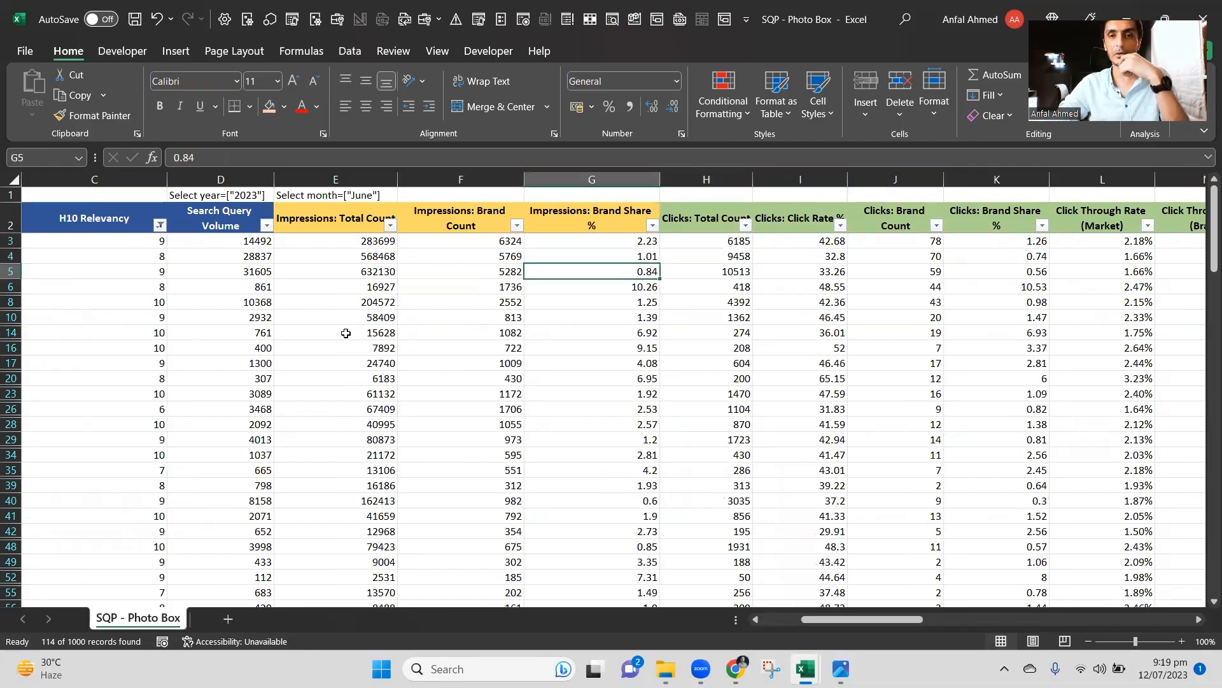
{"action": "key", "text": "Up"}
{"action": "key", "text": "Up"}
{"action": "key", "text": "Down"}
{"action": "key", "text": "Down"}
{"action": "key", "text": "Down"}
{"action": "key", "text": "Down"}
{"action": "key", "text": "Down"}
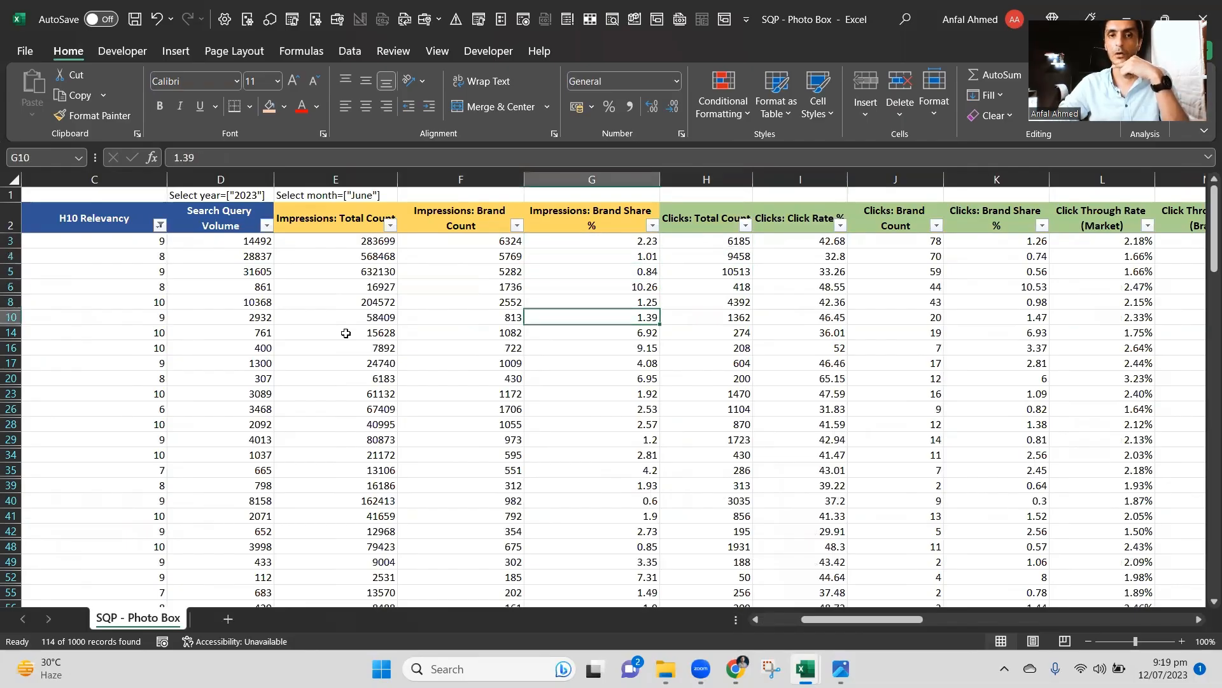
{"action": "key", "text": "Up"}
{"action": "key", "text": "Up"}
{"action": "key", "text": "Up"}
{"action": "key", "text": "Up"}
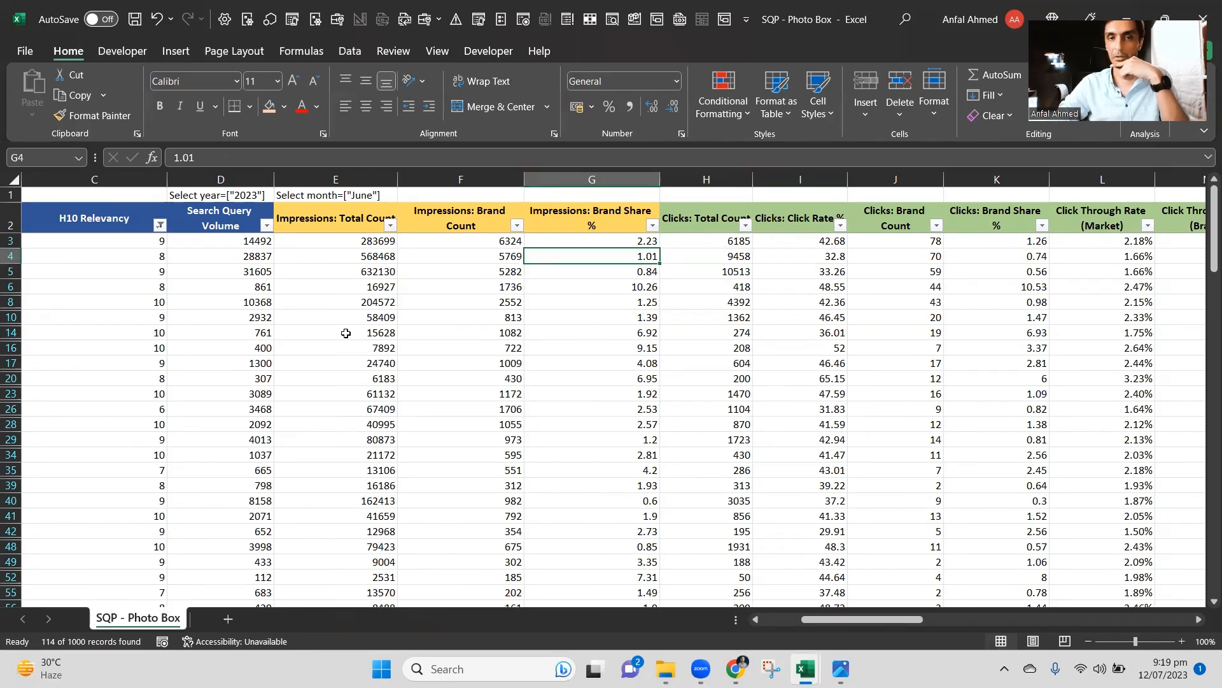
{"action": "key", "text": "Up"}
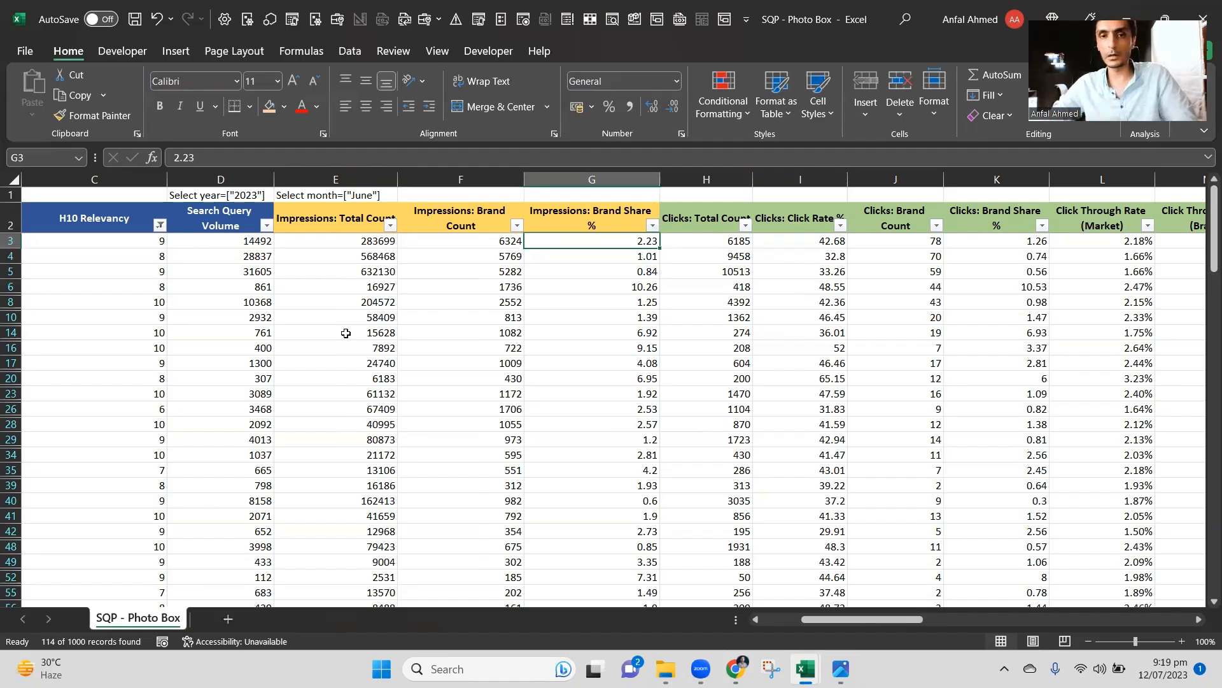
Compare the Conversion Rate (Market), Conversion Rate (Brand) and PPC CVR values in row 3.
{"action": "key", "text": "Right"}
{"action": "key", "text": "Right"}
{"action": "key", "text": "Right"}
{"action": "key", "text": "Right"}
{"action": "key", "text": "Right"}
{"action": "key", "text": "Right"}
{"action": "key", "text": "Right"}
{"action": "key", "text": "Right"}
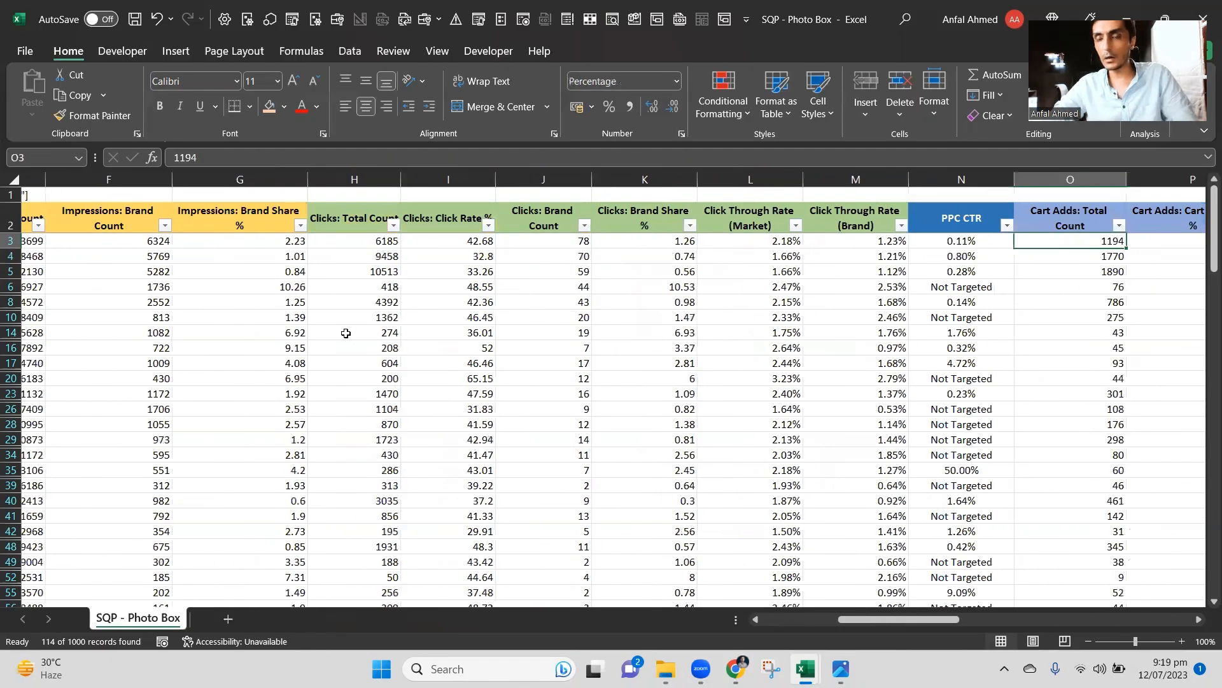
{"action": "key", "text": "Right"}
{"action": "key", "text": "Right"}
{"action": "key", "text": "Right"}
{"action": "key", "text": "Right"}
{"action": "key", "text": "Right"}
{"action": "key", "text": "Right"}
{"action": "key", "text": "Right"}
{"action": "key", "text": "Right"}
{"action": "key", "text": "Right"}
{"action": "key", "text": "Right"}
{"action": "key", "text": "Right"}
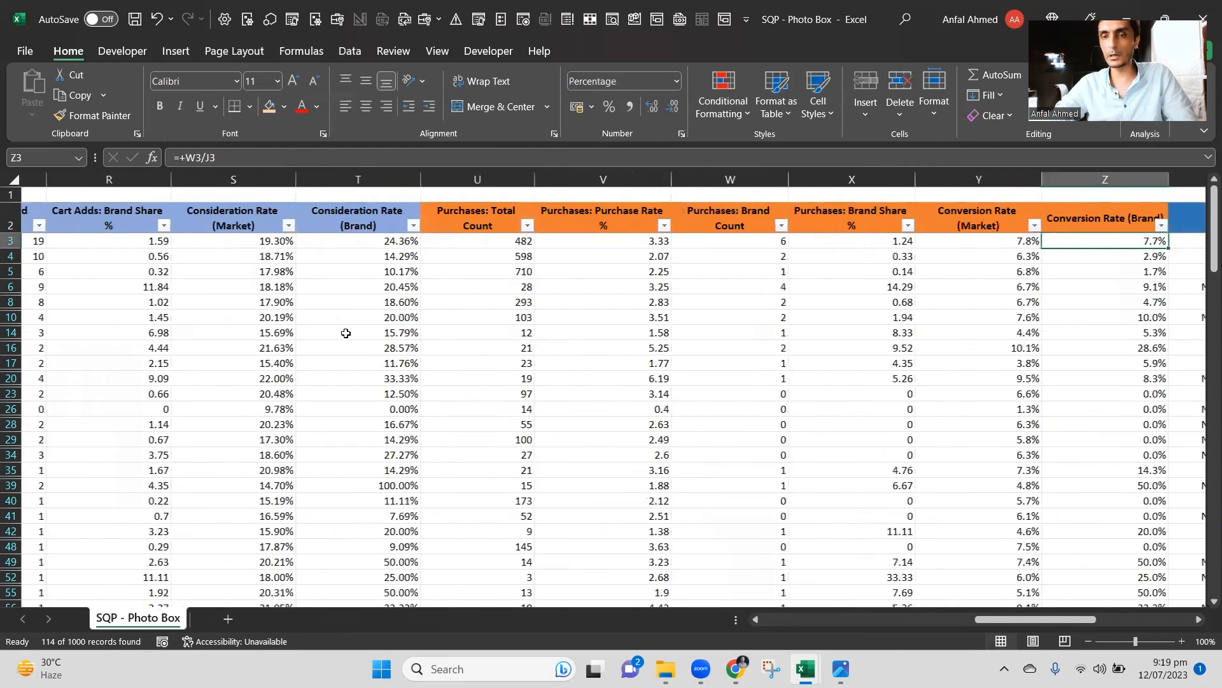
{"action": "key", "text": "Right"}
{"action": "key", "text": "Right"}
{"action": "key", "text": "Left"}
{"action": "key", "text": "Left"}
{"action": "key", "text": "Left"}
{"action": "key", "text": "Right"}
{"action": "key", "text": "Right"}
{"action": "key", "text": "Left"}
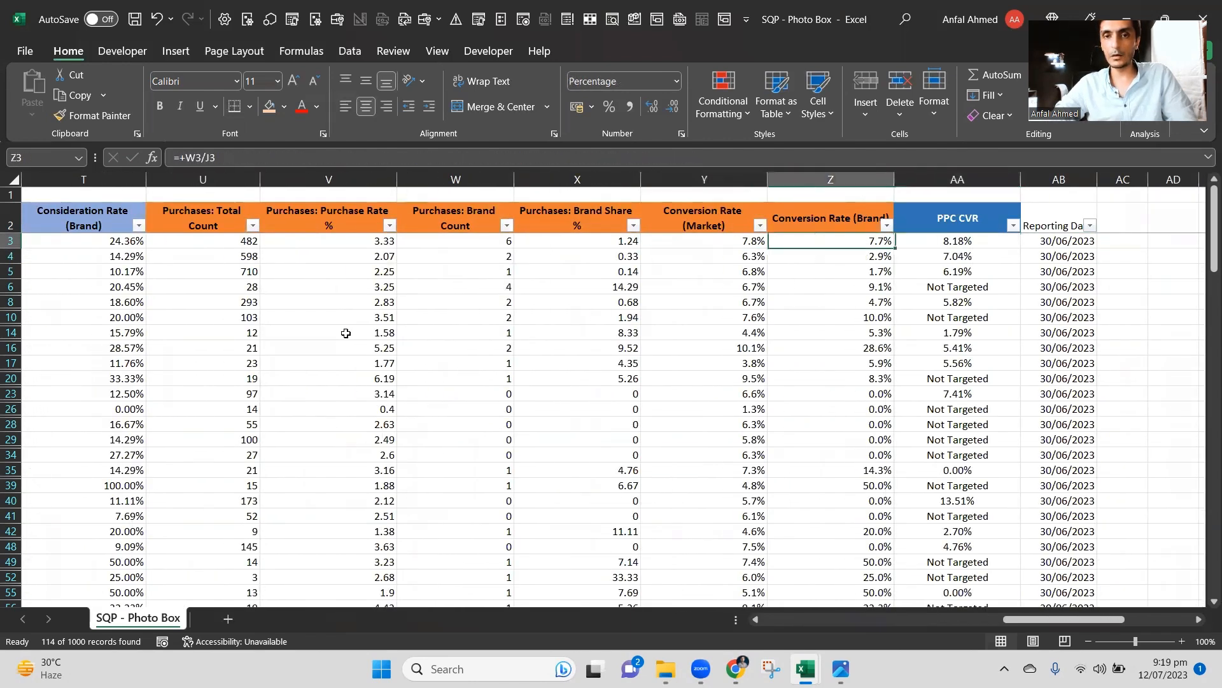
{"action": "key", "text": "Left"}
{"action": "key", "text": "Right"}
{"action": "key", "text": "Right"}
{"action": "key", "text": "Up"}
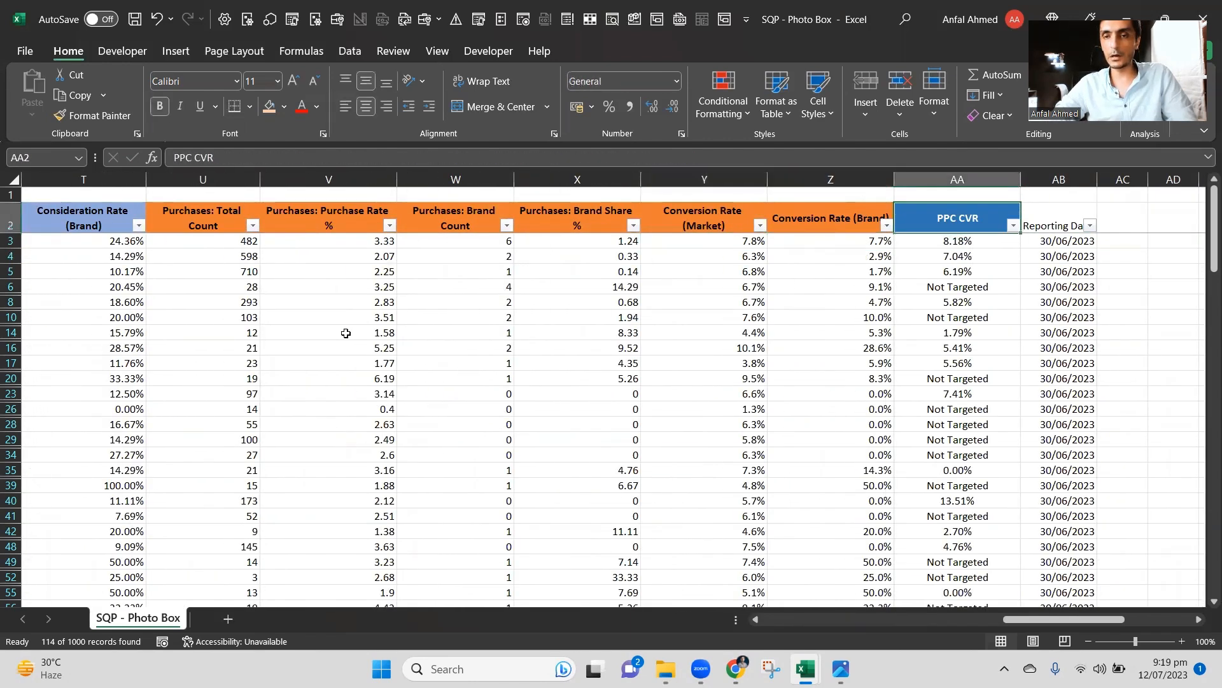
{"action": "key", "text": "Down"}
{"action": "key", "text": "Down"}
{"action": "key", "text": "Up"}
{"action": "key", "text": "Up"}
{"action": "key", "text": "Down"}
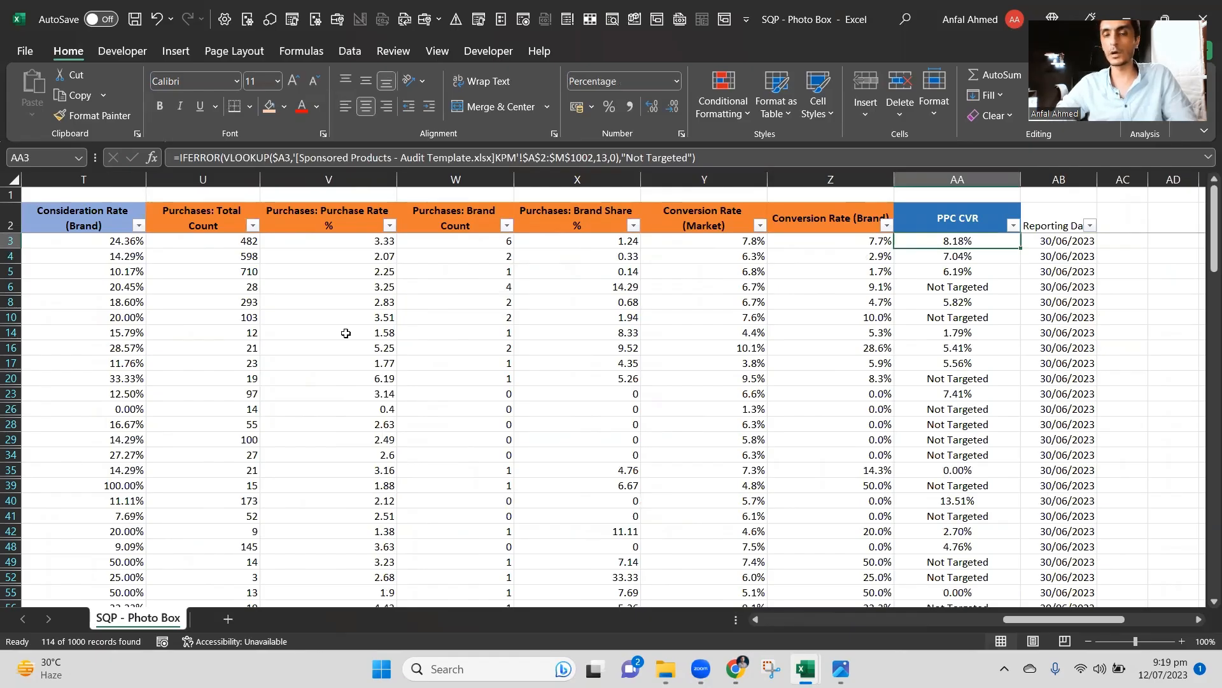
{"action": "key", "text": "Up"}
{"action": "key", "text": "Down"}
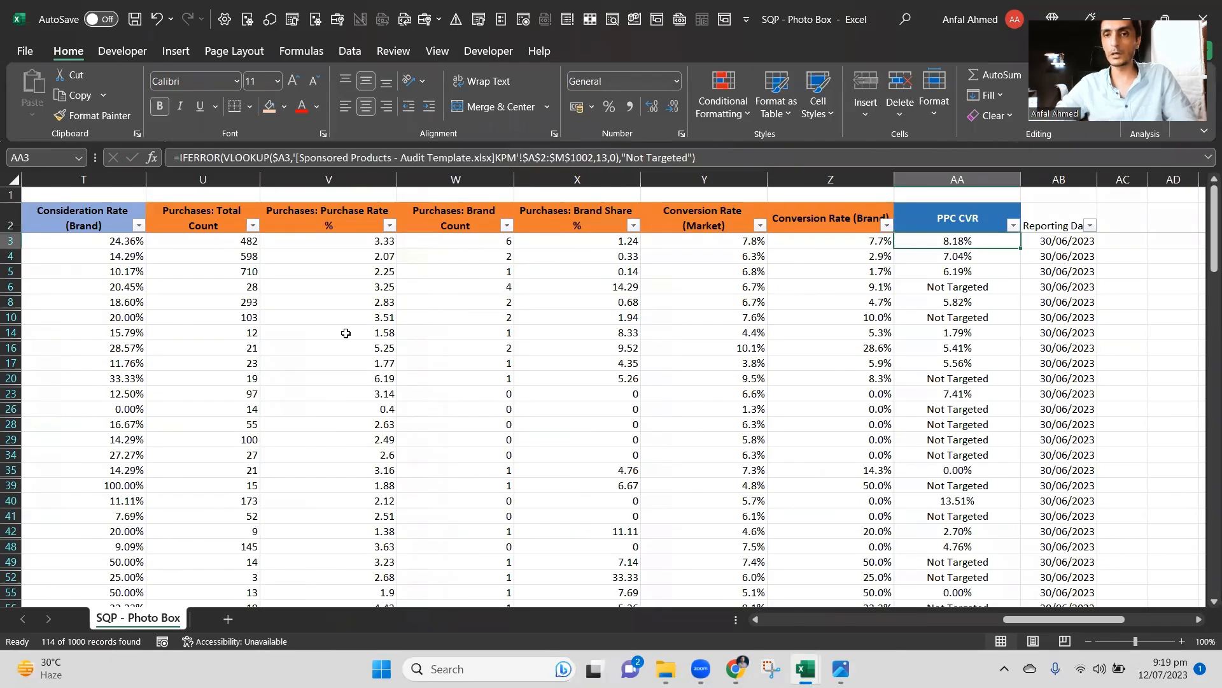
Add a Greater Than conditional formatting rule to PPC CVR cell AA3, comparing with =$Z$3, using Green Fill with Dark Green Text.
{"action": "left_click", "coordinate": [723, 96]}
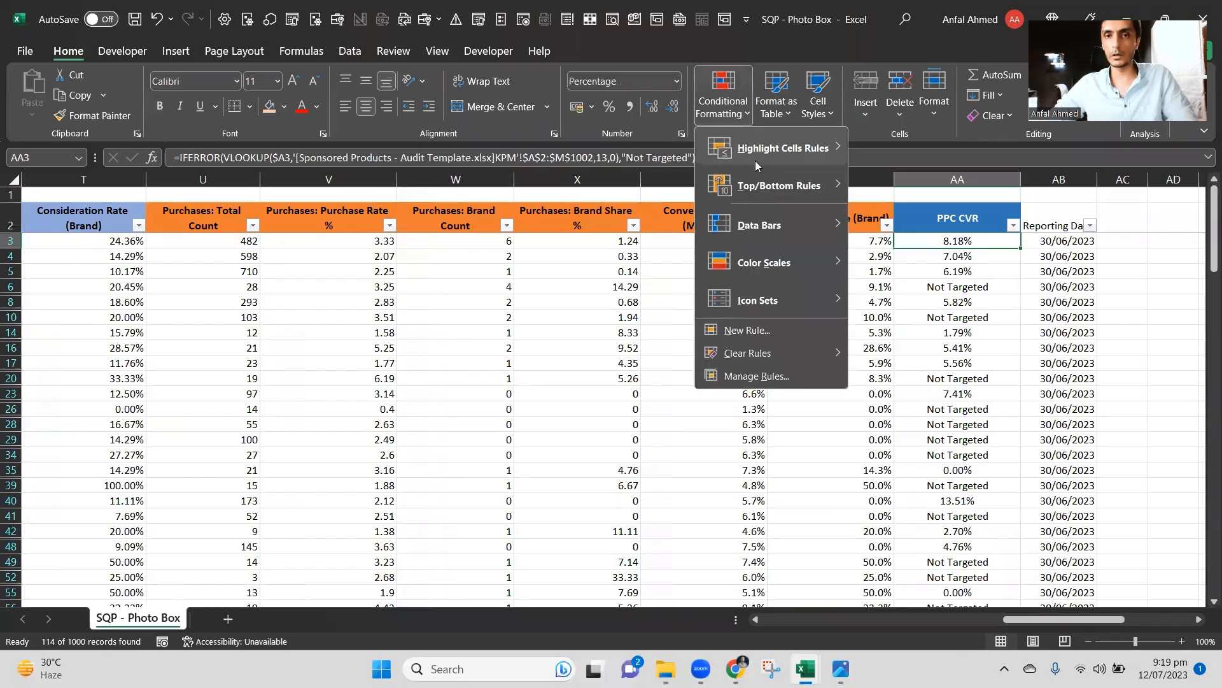
{"action": "mouse_move", "coordinate": [760, 155]}
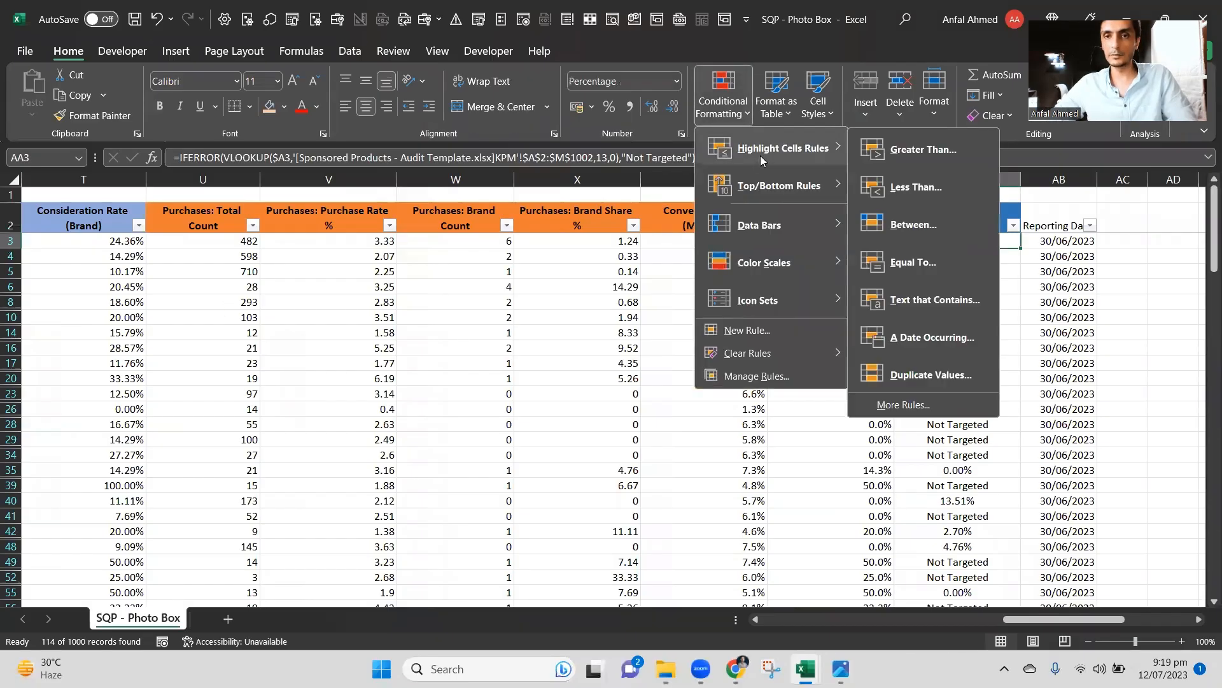
{"action": "left_click", "coordinate": [904, 153]}
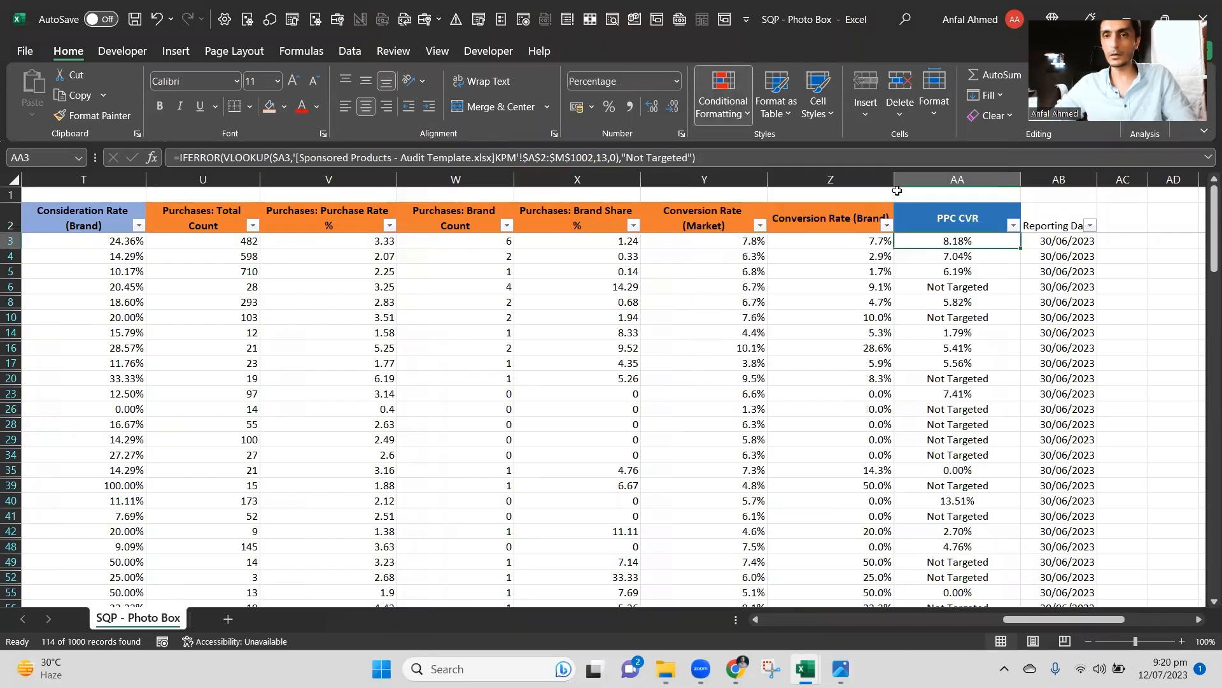
{"action": "left_click", "coordinate": [825, 244]}
{"action": "left_click", "coordinate": [638, 349]}
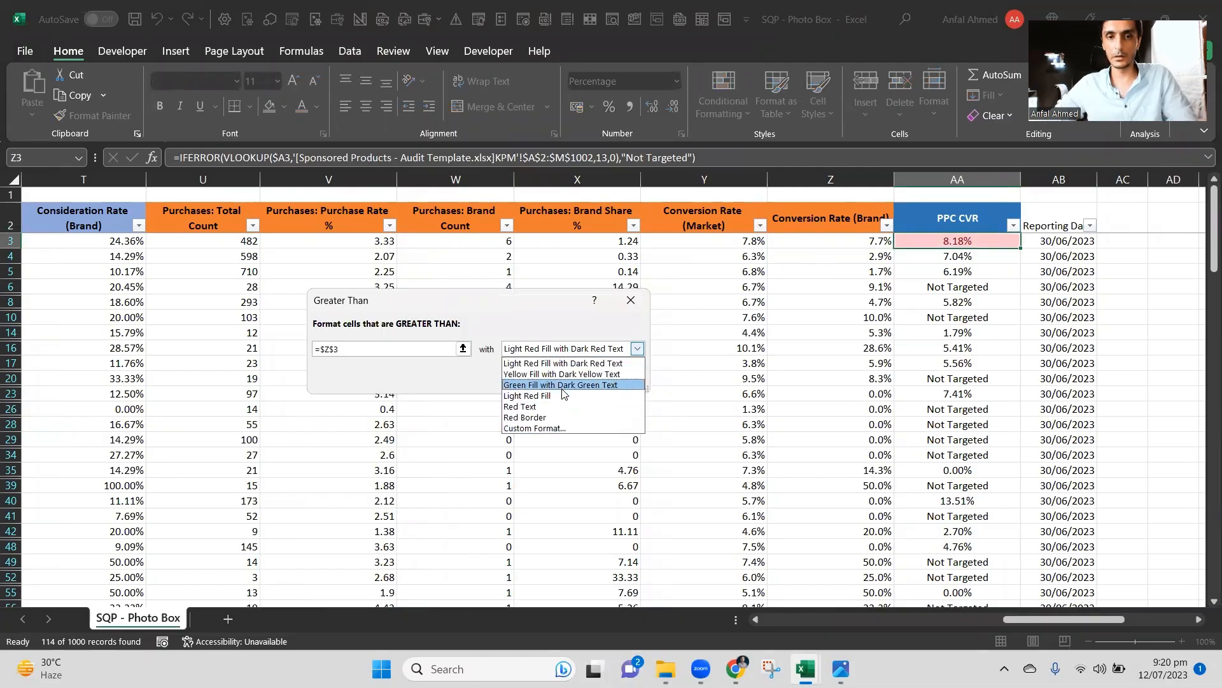
{"action": "left_click", "coordinate": [562, 386]}
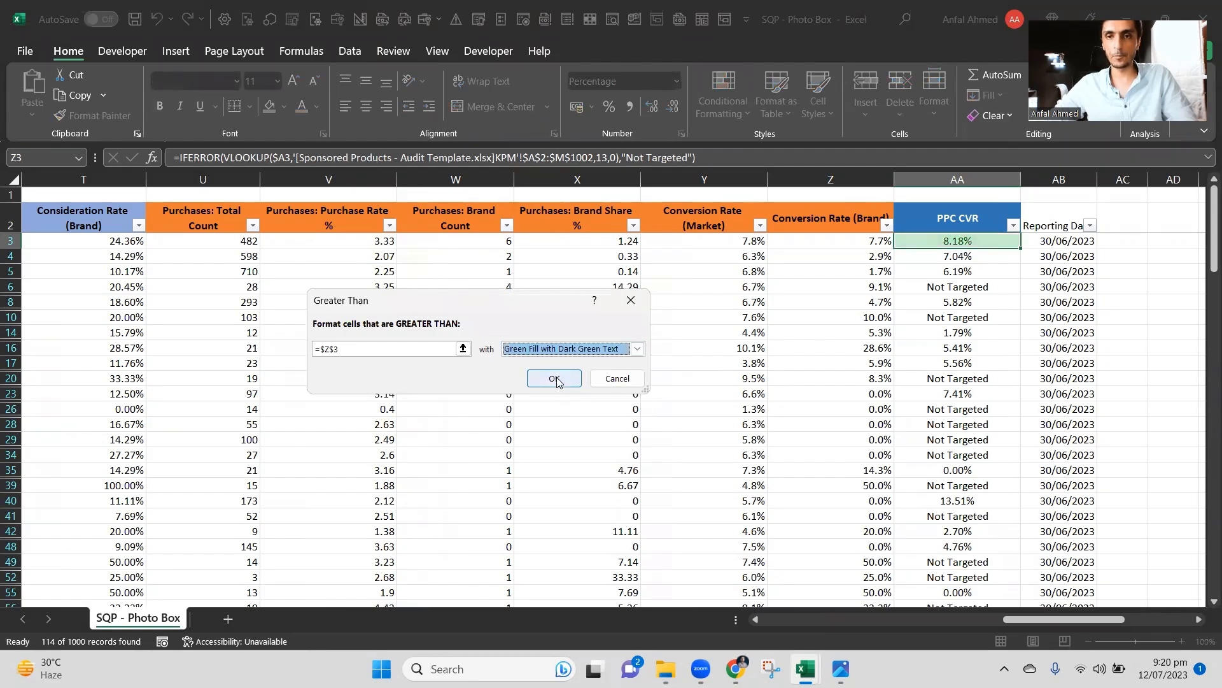
{"action": "left_click", "coordinate": [554, 379]}
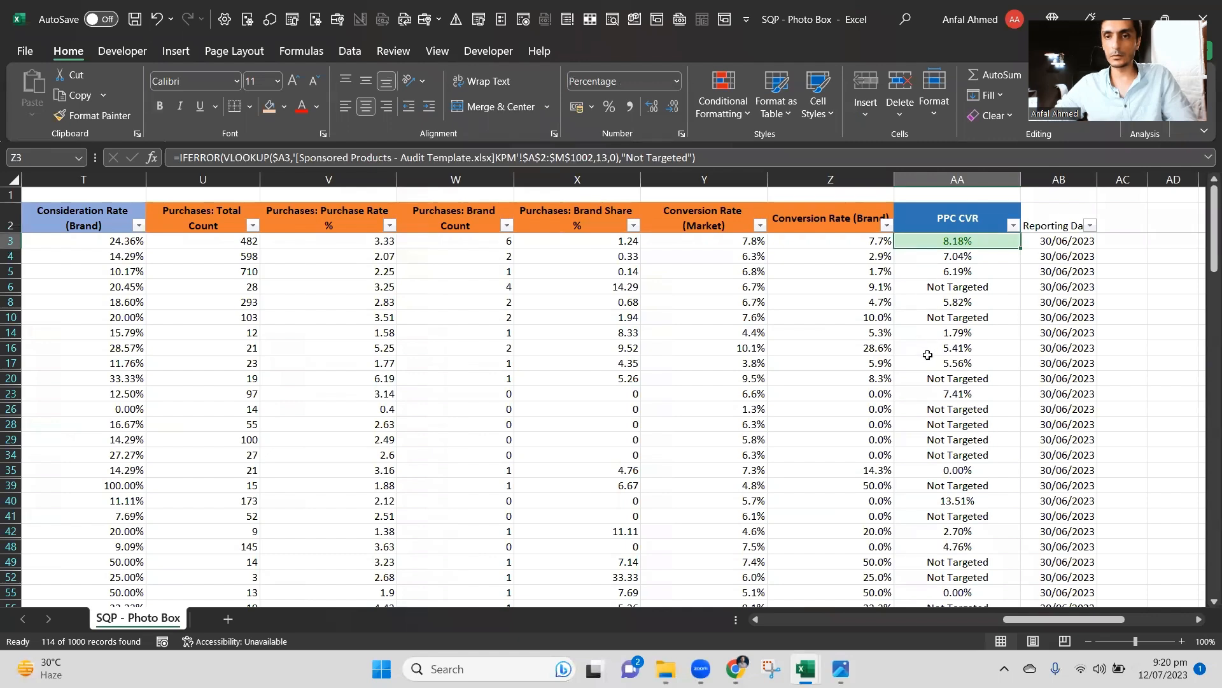
{"action": "left_click", "coordinate": [933, 335]}
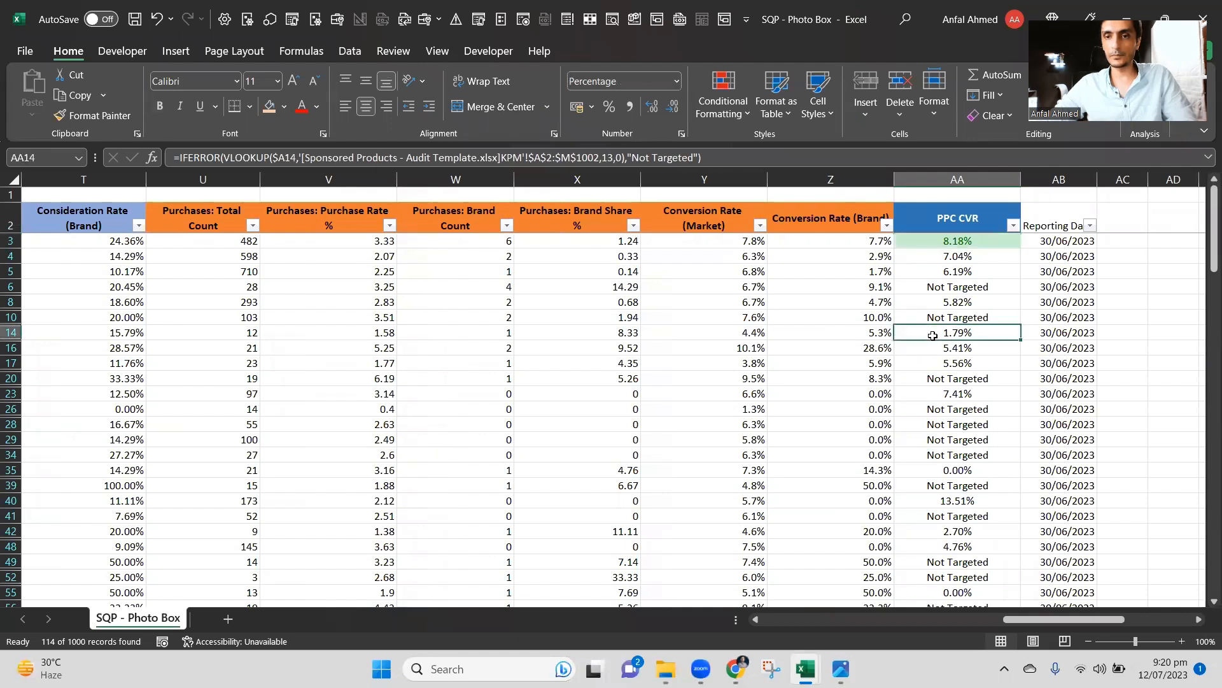
Add a Less Than conditional formatting rule to PPC CVR cell AA3, comparing with =$Z$3, using Light Red Fill with Dark Red Text.
{"action": "left_click", "coordinate": [935, 245]}
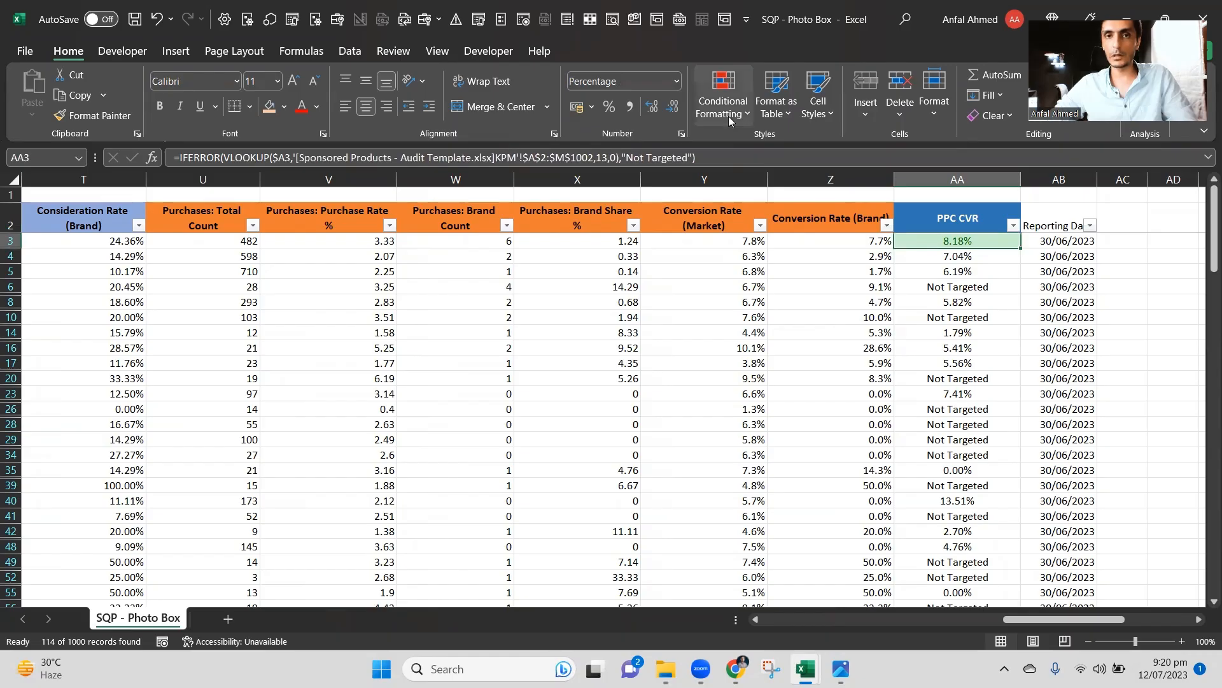
{"action": "left_click", "coordinate": [722, 96]}
{"action": "mouse_move", "coordinate": [841, 150]}
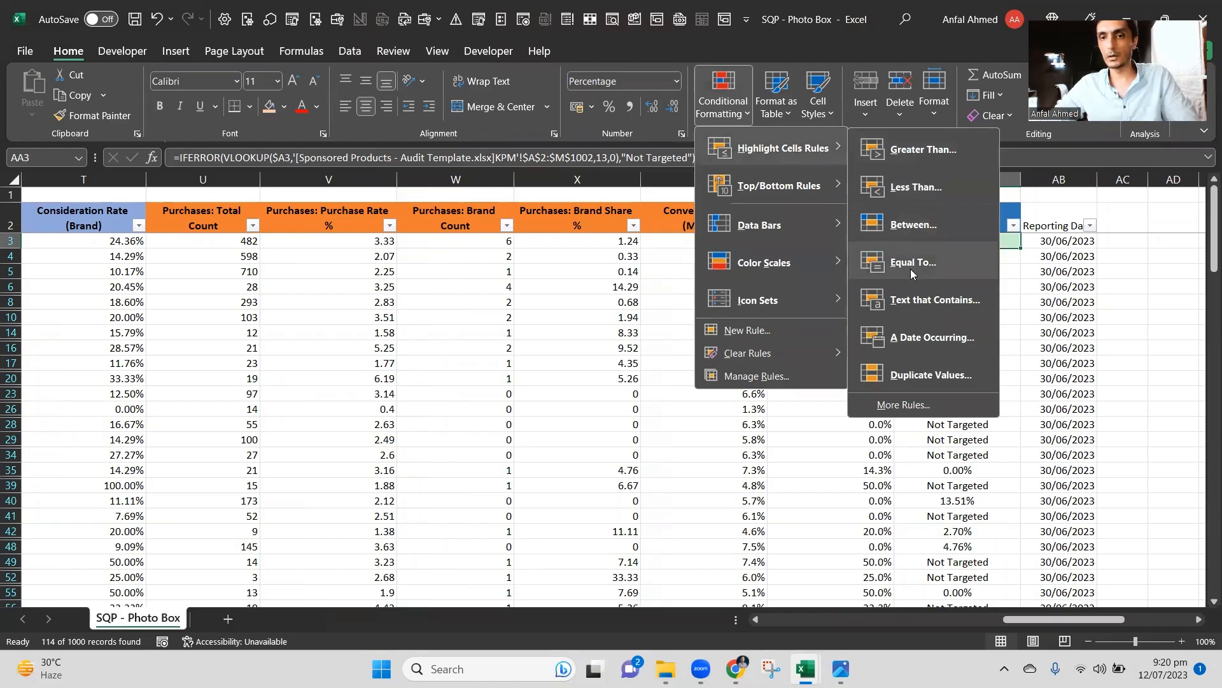
{"action": "left_click", "coordinate": [916, 187]}
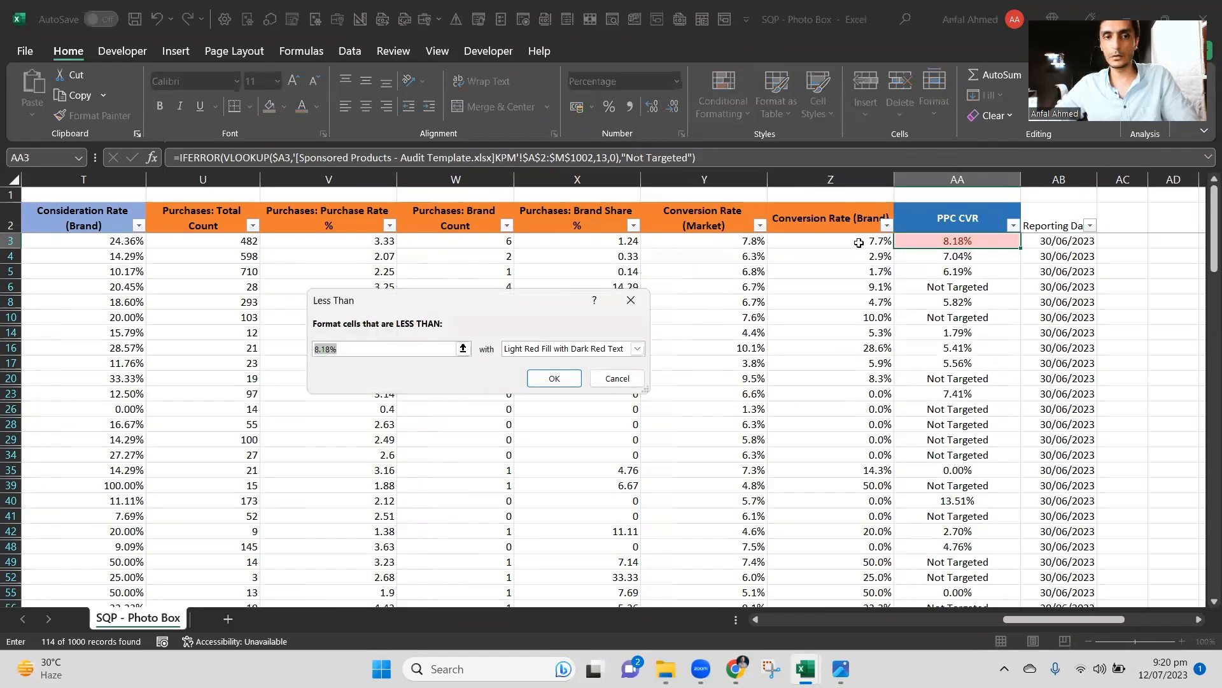
{"action": "left_click", "coordinate": [798, 247]}
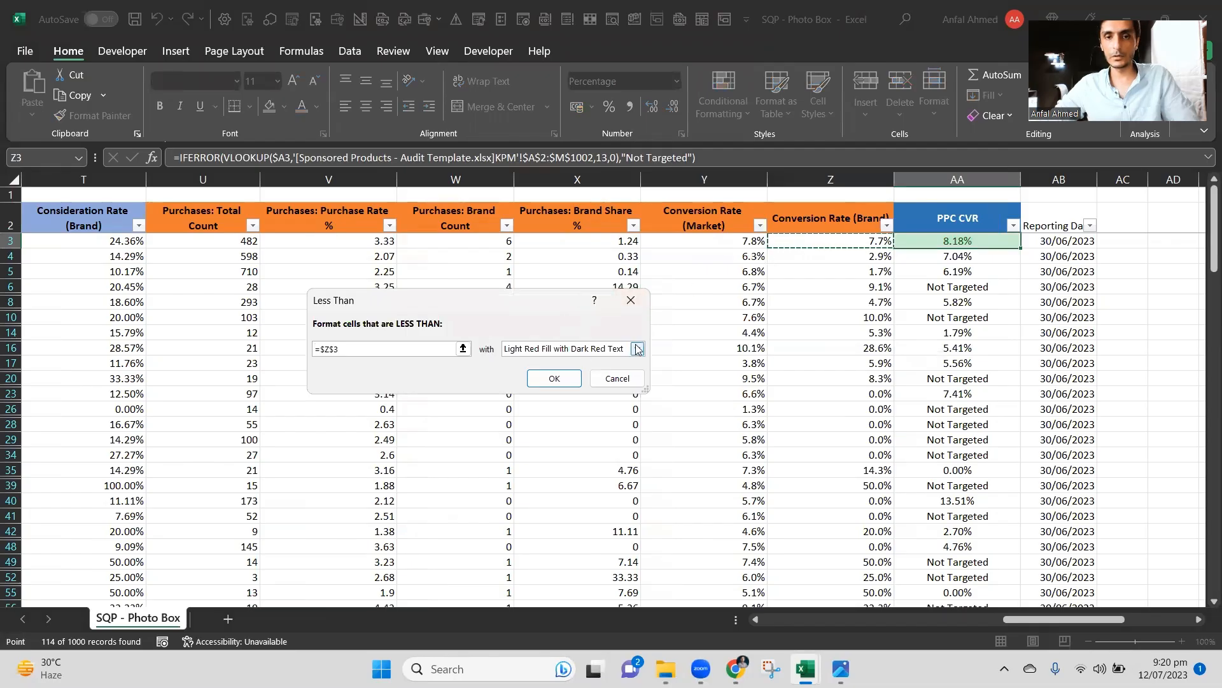
{"action": "left_click", "coordinate": [637, 349]}
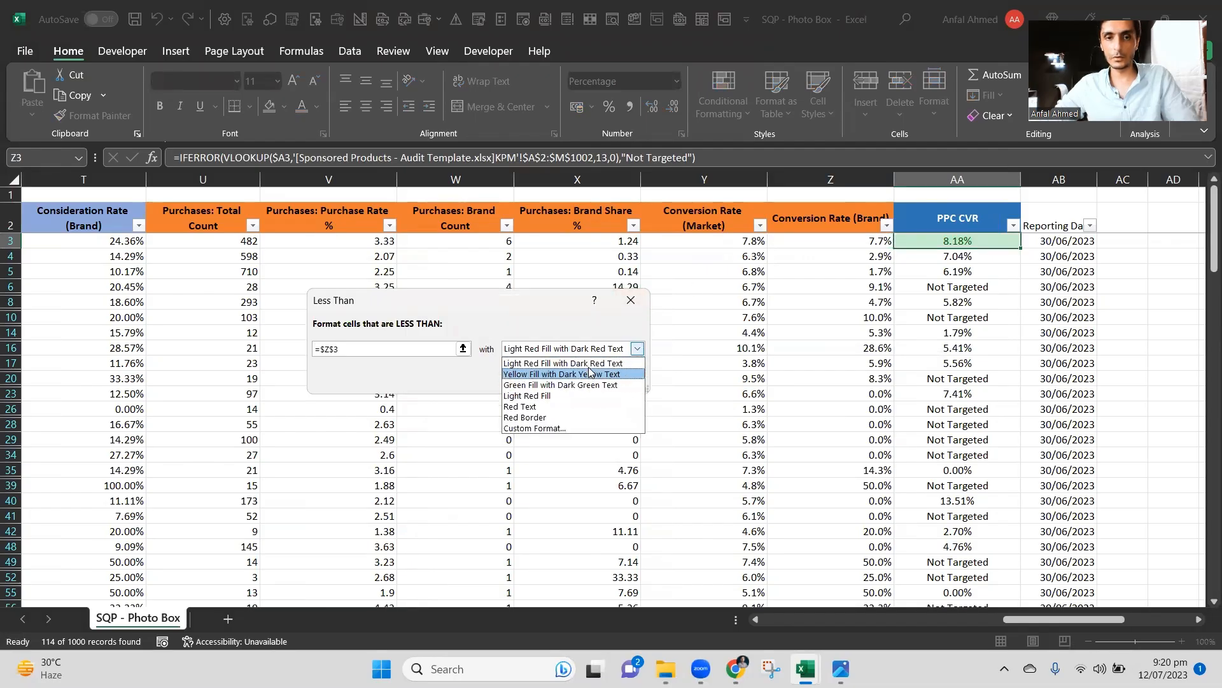
{"action": "key", "text": "Up"}
{"action": "left_click", "coordinate": [590, 364]}
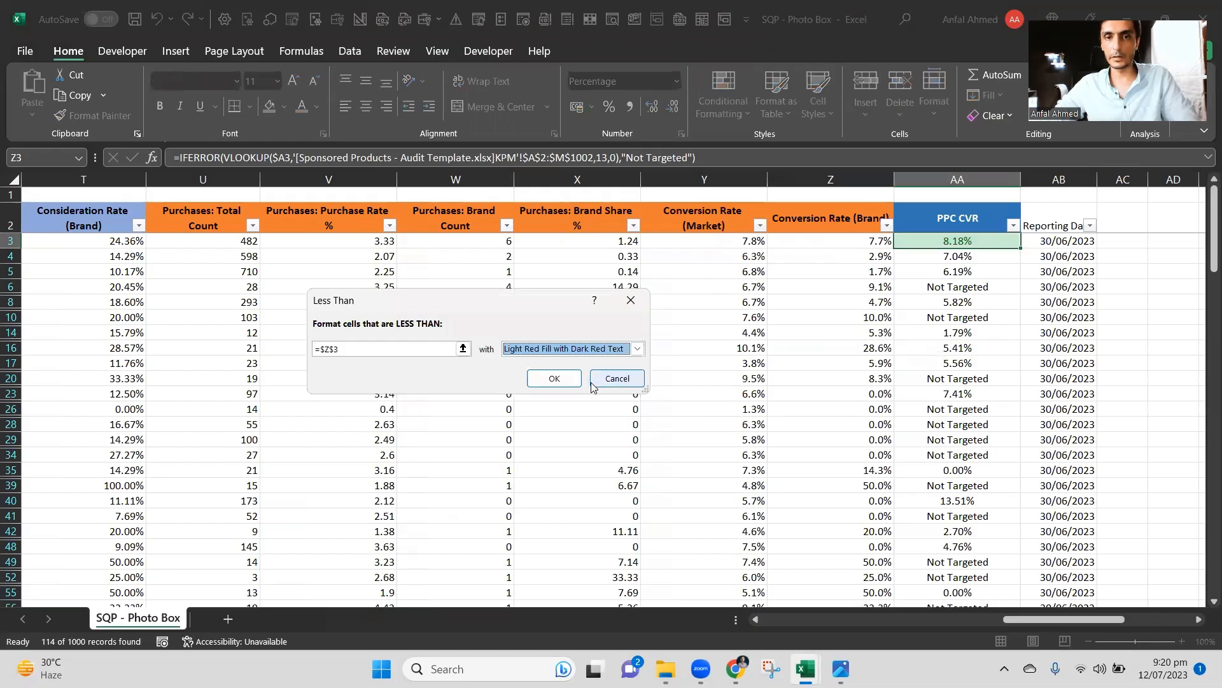
{"action": "left_click", "coordinate": [554, 379]}
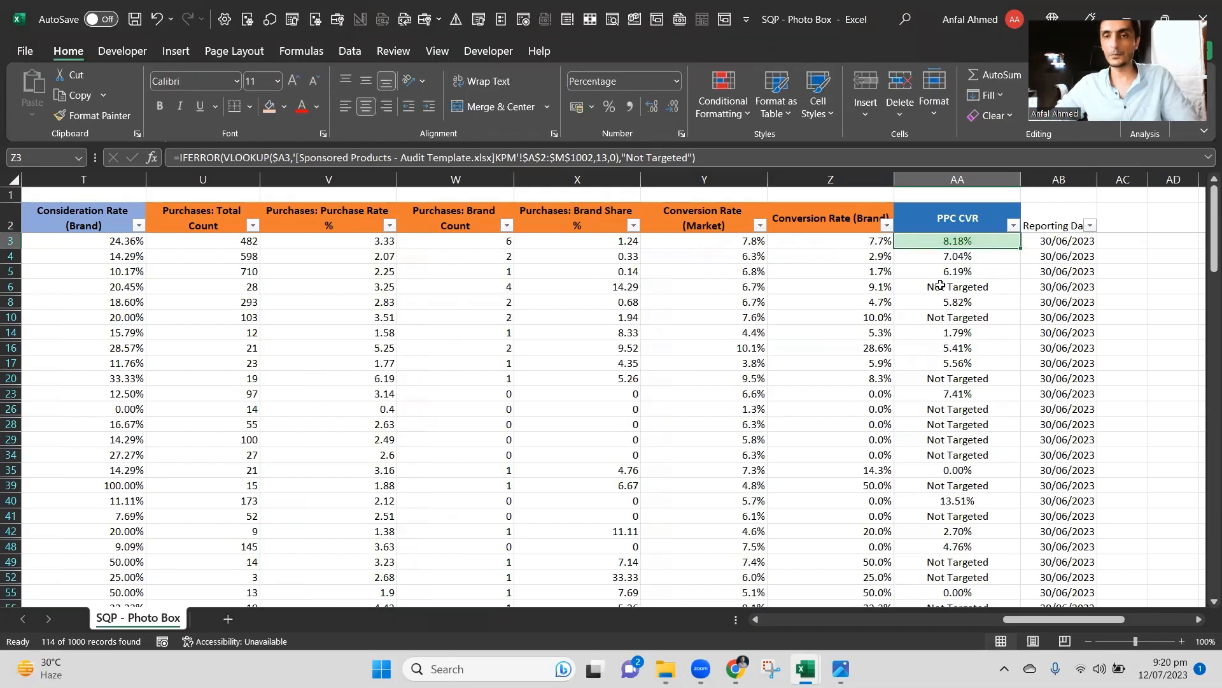
Copy cell AA3 with its conditional formatting down the rest of the filtered PPC CVR column.
{"action": "key", "text": "ctrl+c"}
{"action": "key", "text": "Down"}
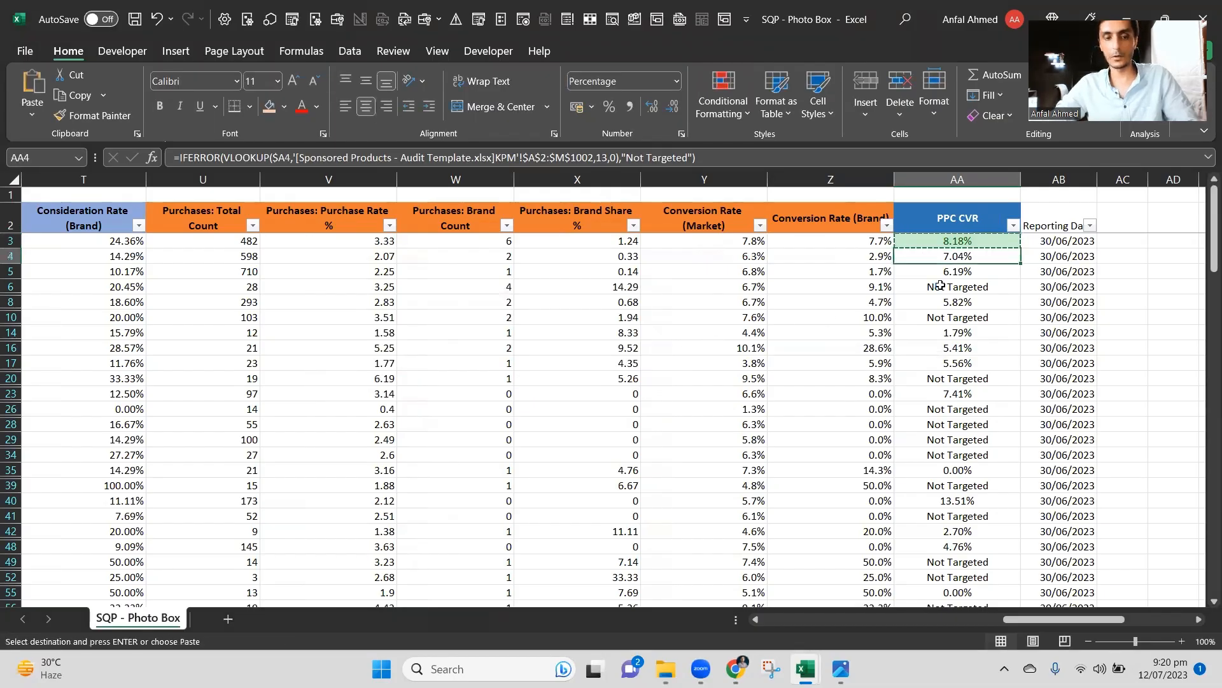
{"action": "key", "text": "ctrl+shift+Down"}
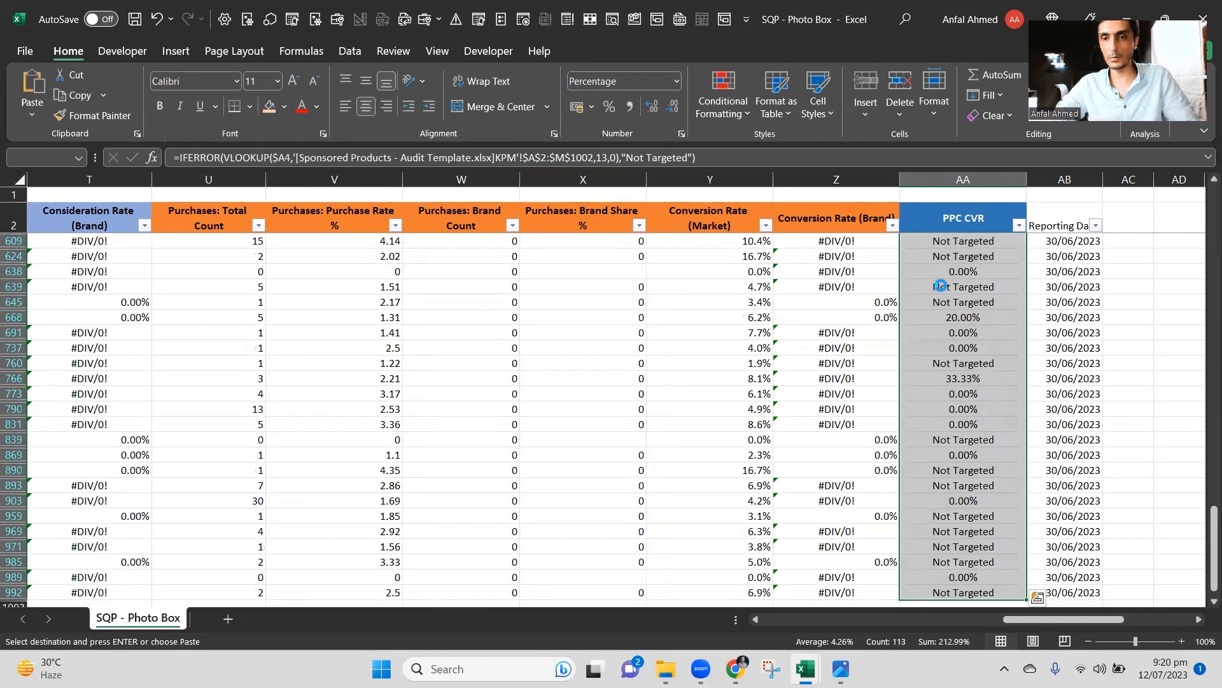
{"action": "key", "text": "Return"}
Check the green and red highlighting of the PPC CVR values in rows 3 to 10, including the Not Targeted cells.
{"action": "key", "text": "ctrl+Up"}
{"action": "key", "text": "Down"}
{"action": "key", "text": "Down"}
{"action": "key", "text": "Down"}
{"action": "key", "text": "Down"}
{"action": "key", "text": "Down"}
{"action": "key", "text": "Down"}
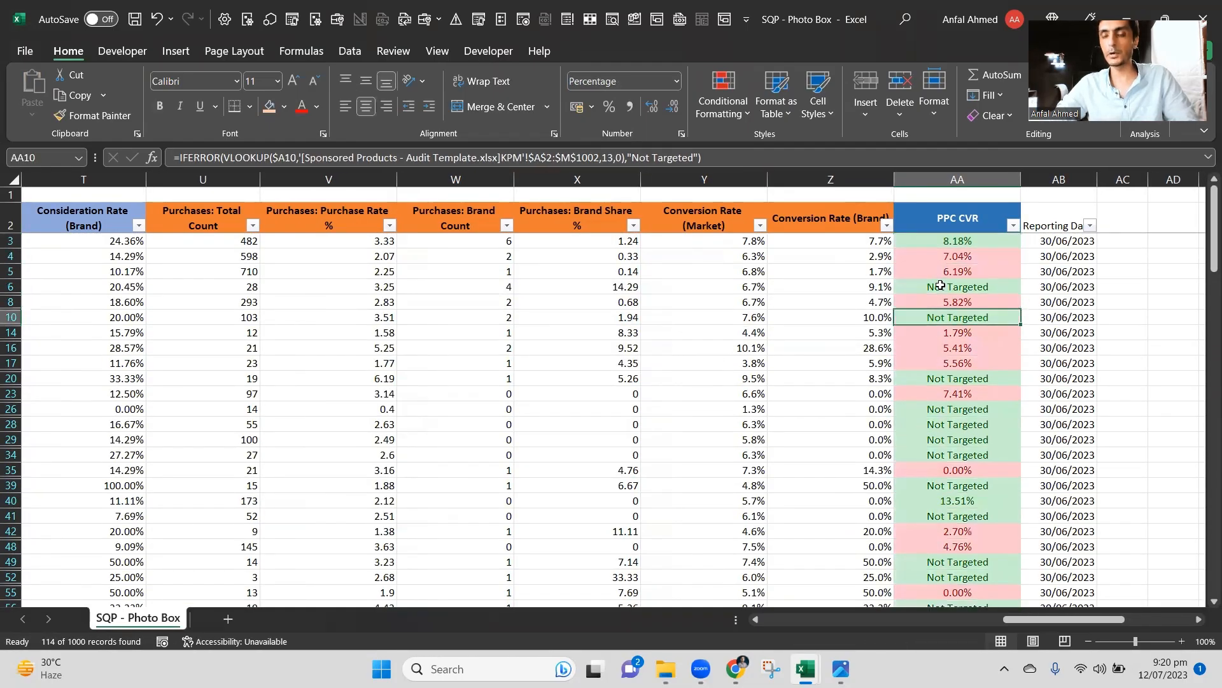
{"action": "key", "text": "Up"}
{"action": "key", "text": "Up"}
{"action": "key", "text": "Up"}
{"action": "key", "text": "Up"}
{"action": "key", "text": "Up"}
{"action": "key", "text": "Down"}
{"action": "key", "text": "Down"}
{"action": "key", "text": "Down"}
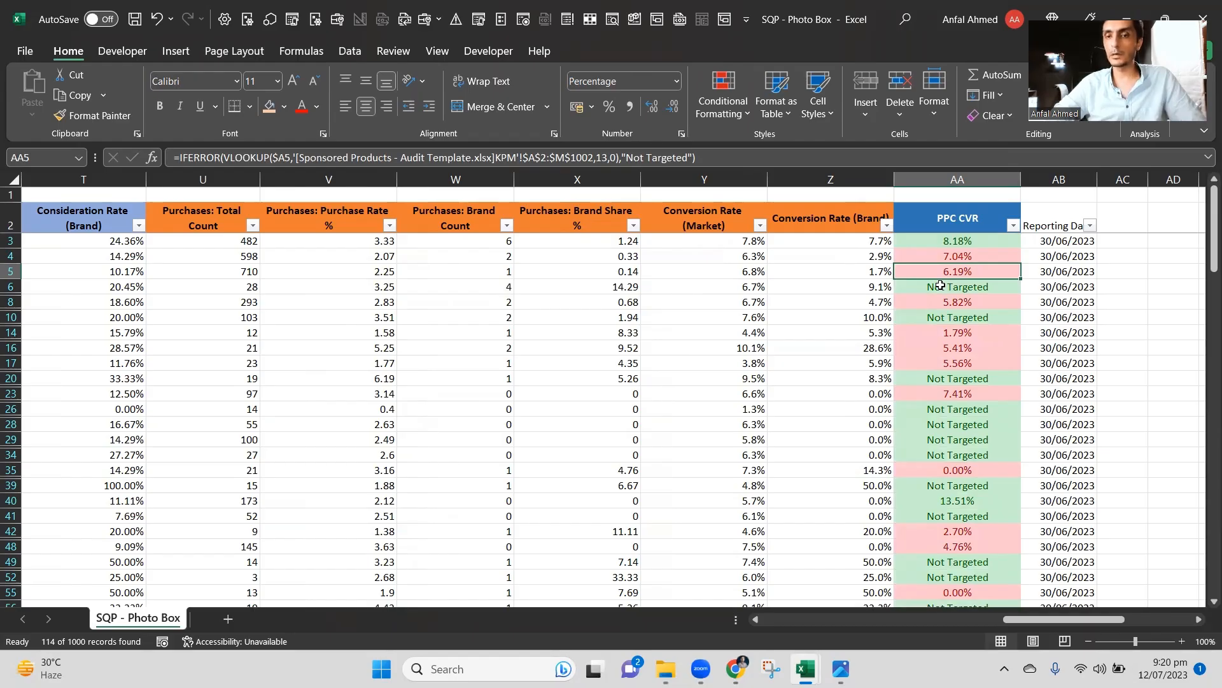
{"action": "key", "text": "Down"}
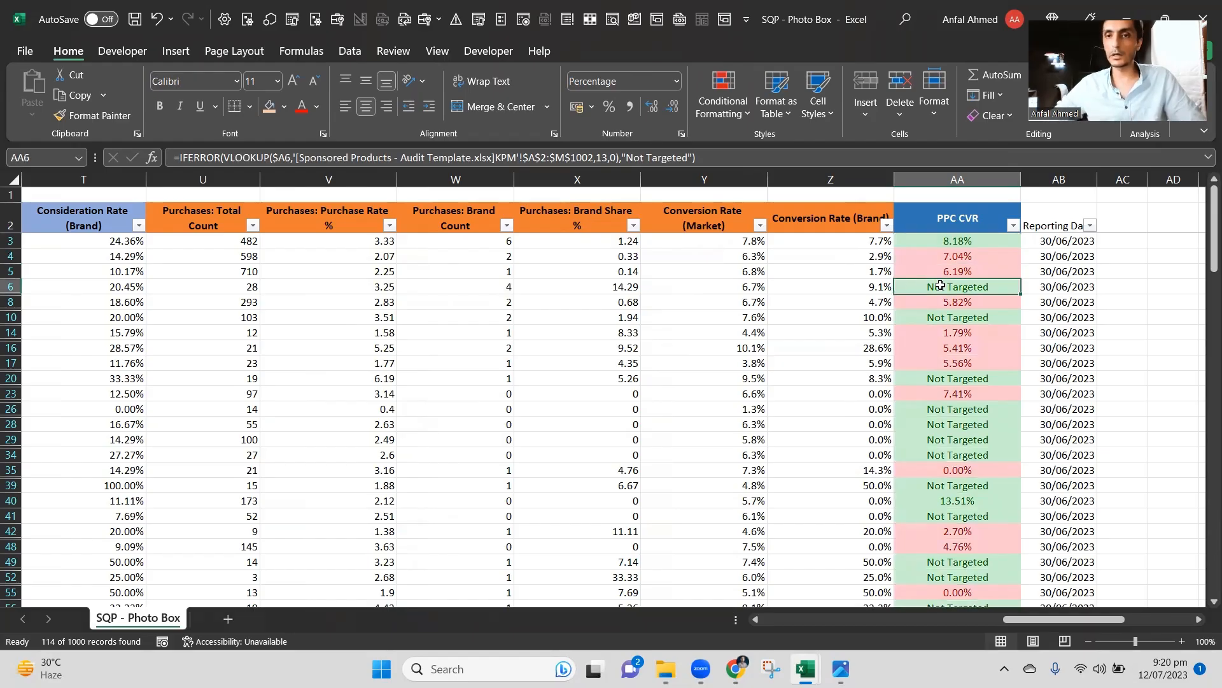
Add an Equal To conditional formatting rule for "Not Targeted" to cell AA3, using Light Red Fill with Dark Red Text.
{"action": "left_click", "coordinate": [953, 247]}
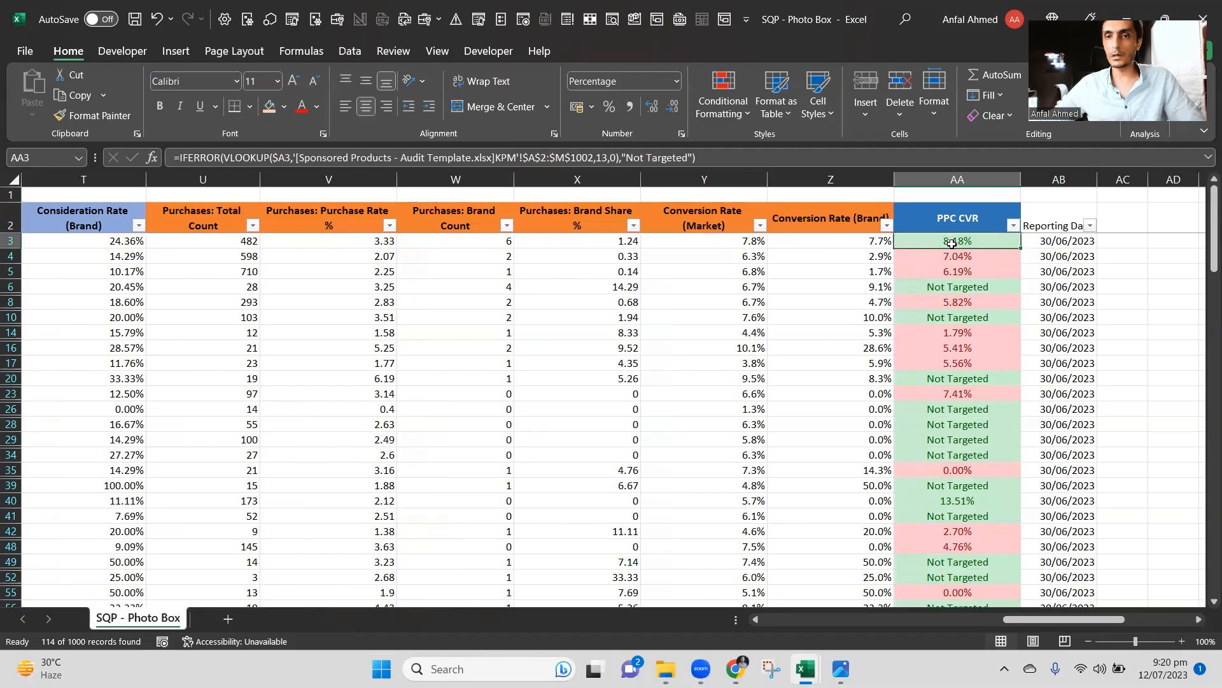
{"action": "left_click", "coordinate": [724, 99]}
{"action": "mouse_move", "coordinate": [762, 147]}
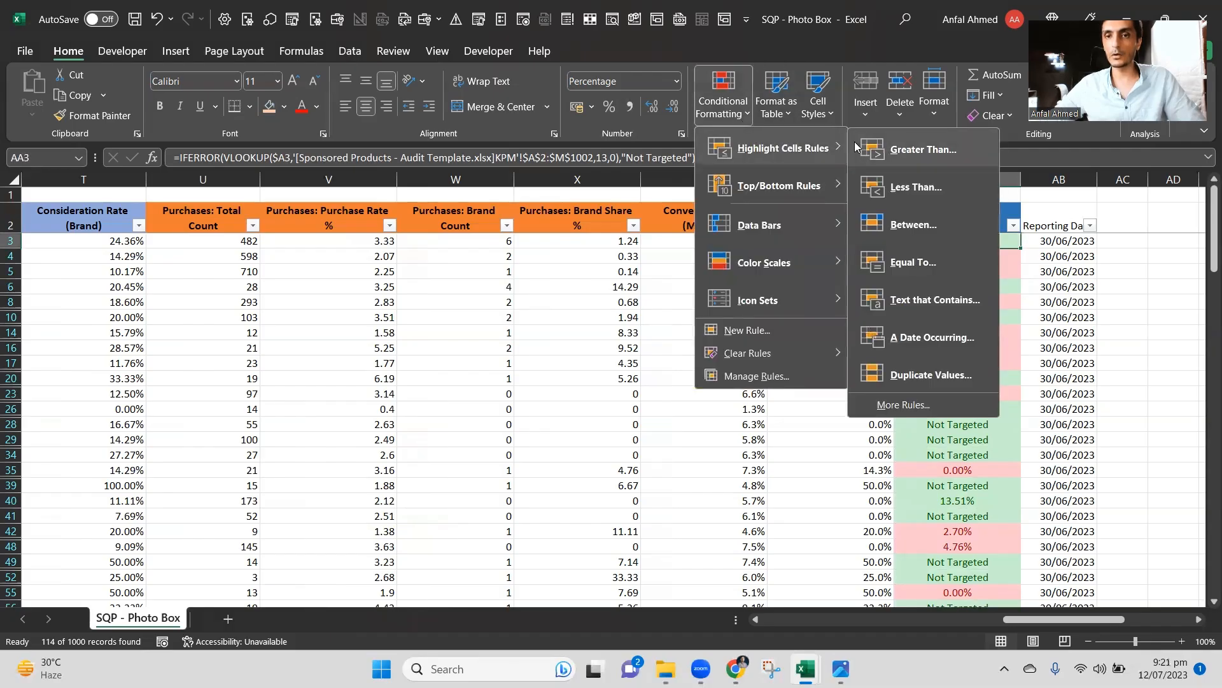
{"action": "left_click", "coordinate": [927, 268]}
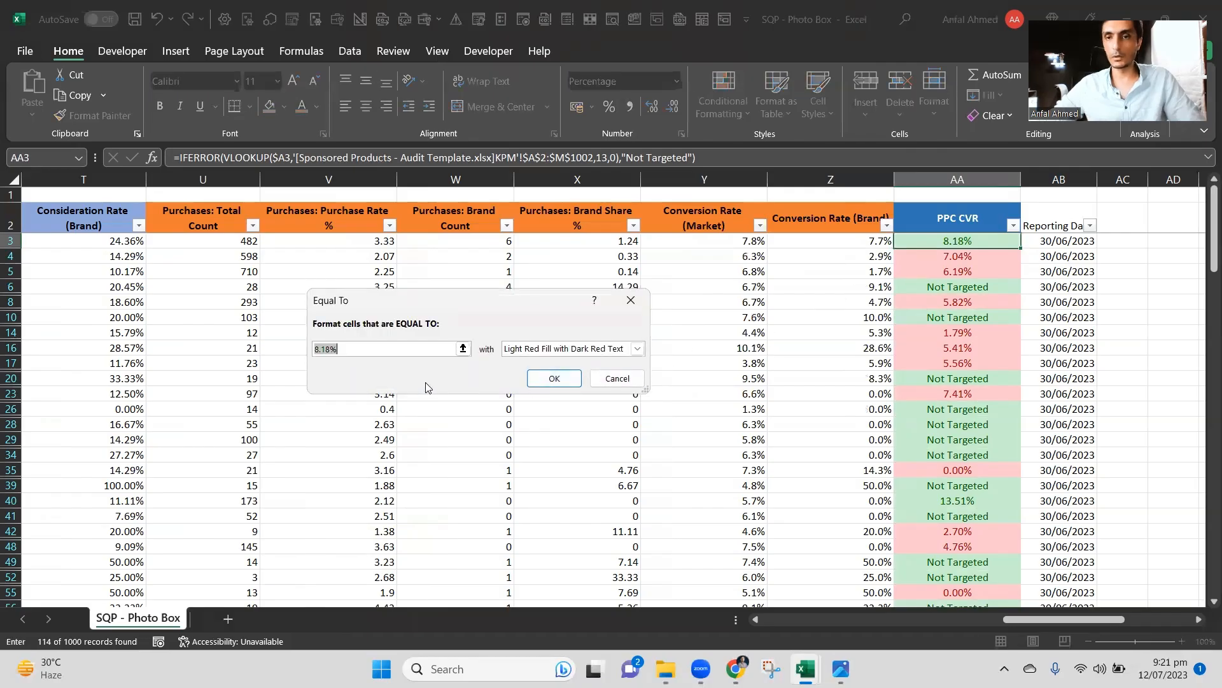
{"action": "type", "text": "no"}
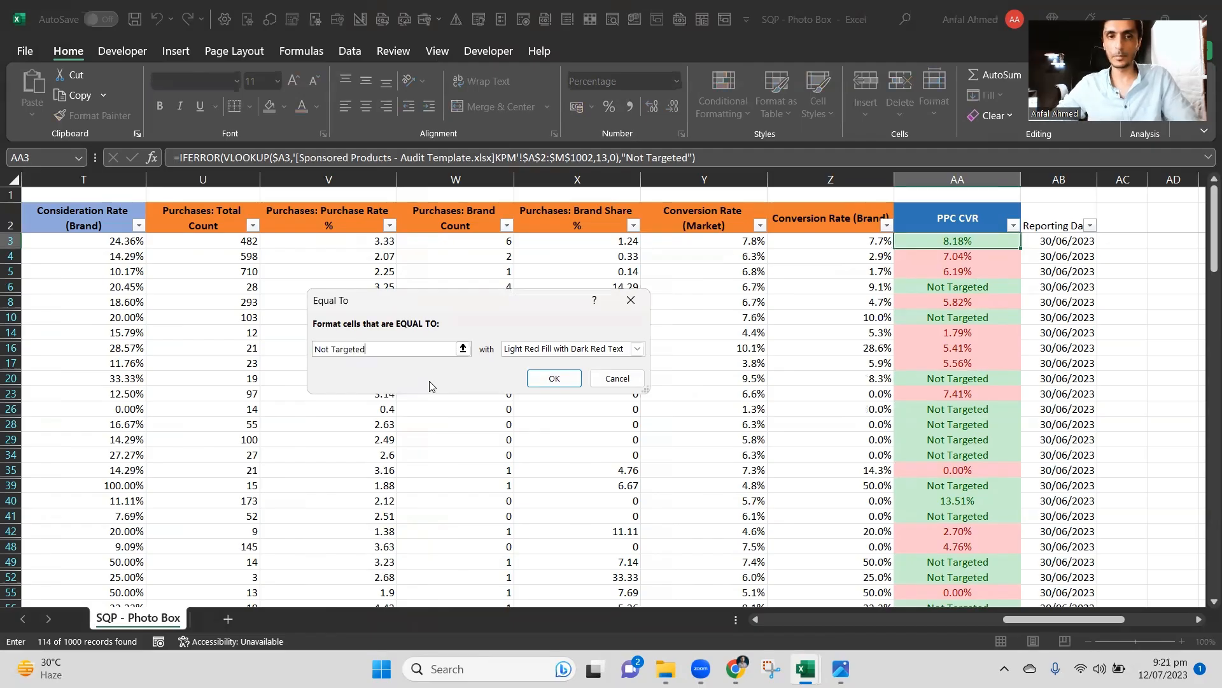
{"action": "left_click", "coordinate": [532, 384]}
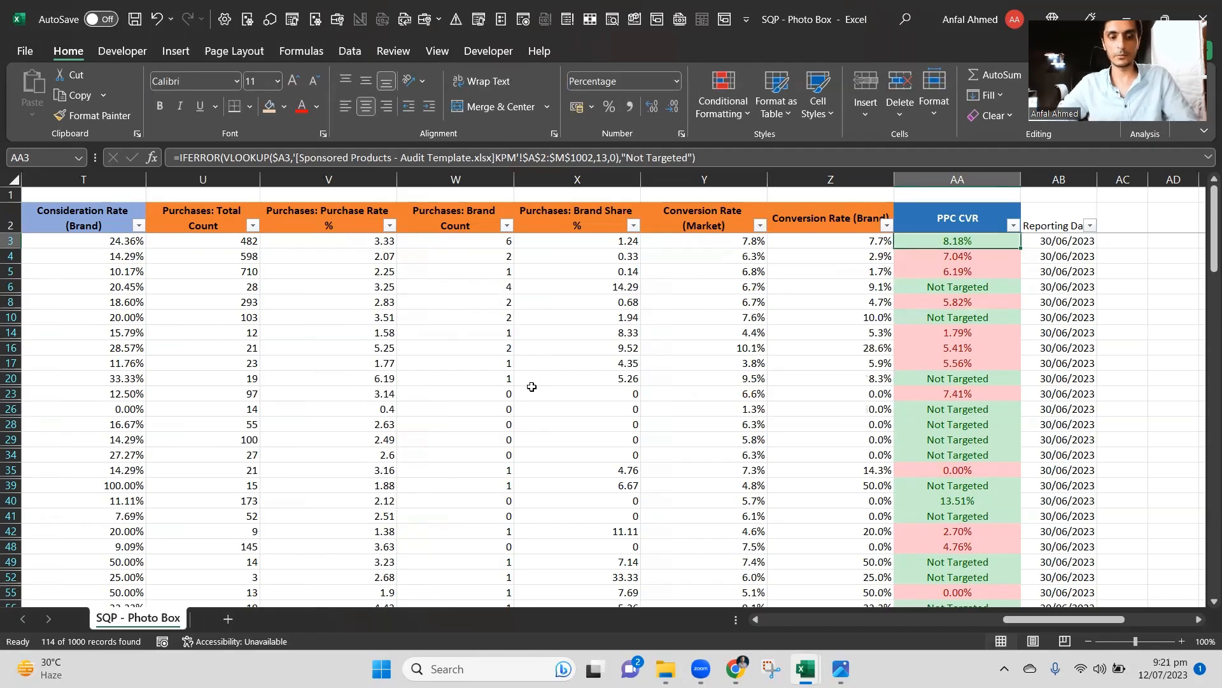
Copy cell AA3 with its updated formatting rules down the remaining PPC CVR cells.
{"action": "key", "text": "ctrl+shift+Down"}
{"action": "key", "text": "ctrl+c"}
{"action": "key", "text": "Return"}
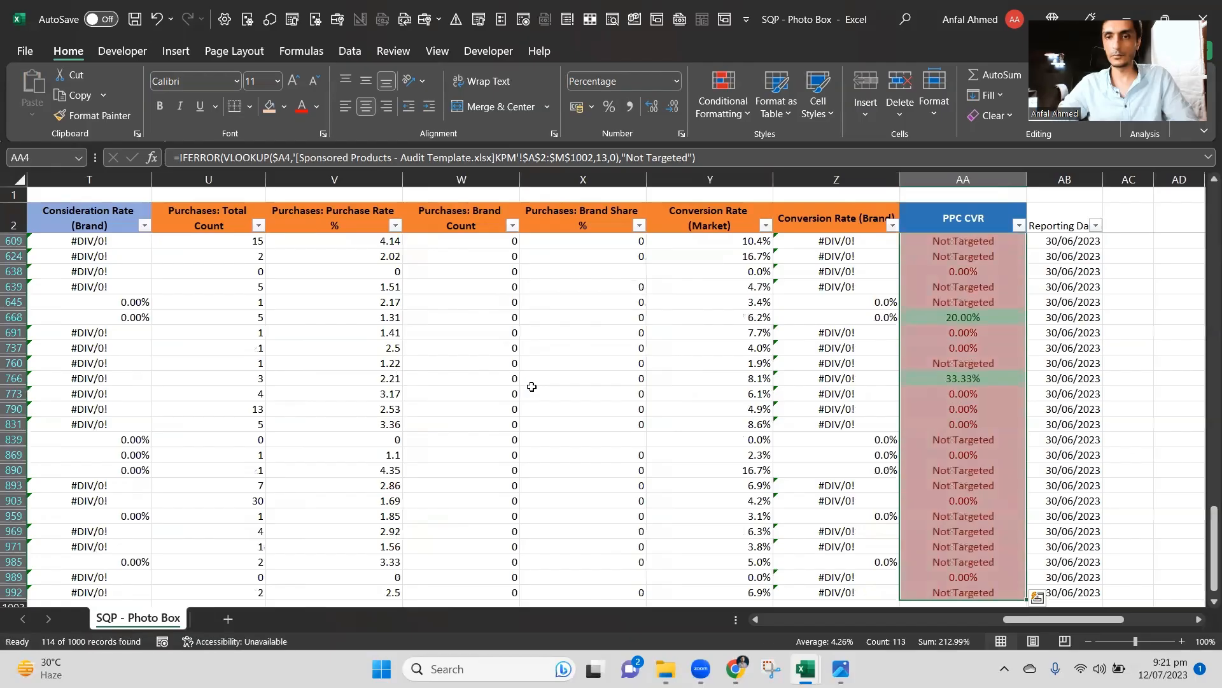
Check the updated colour highlighting of the PPC CVR cells in the first filtered rows.
{"action": "key", "text": "Down"}
{"action": "key", "text": "Down"}
{"action": "key", "text": "Down"}
{"action": "key", "text": "Down"}
{"action": "key", "text": "Down"}
{"action": "key", "text": "Down"}
{"action": "key", "text": "Down"}
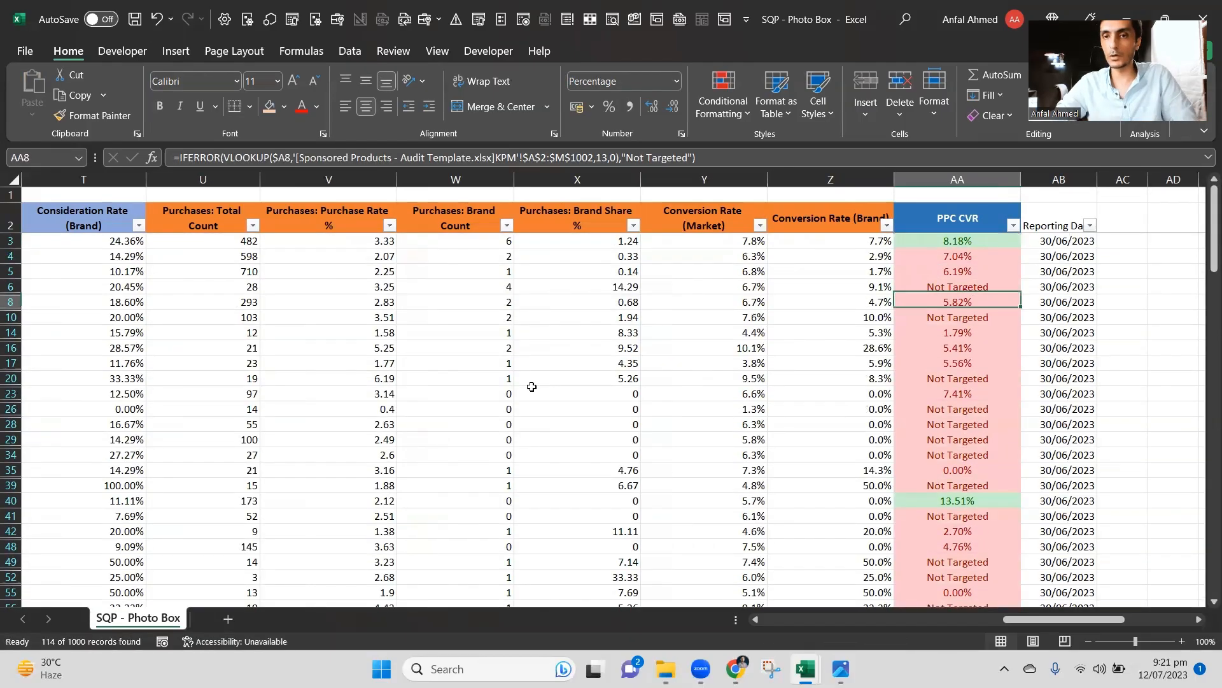
{"action": "key", "text": "Up"}
{"action": "key", "text": "Up"}
{"action": "key", "text": "Up"}
{"action": "key", "text": "Up"}
{"action": "key", "text": "Up"}
{"action": "key", "text": "Up"}
{"action": "key", "text": "Up"}
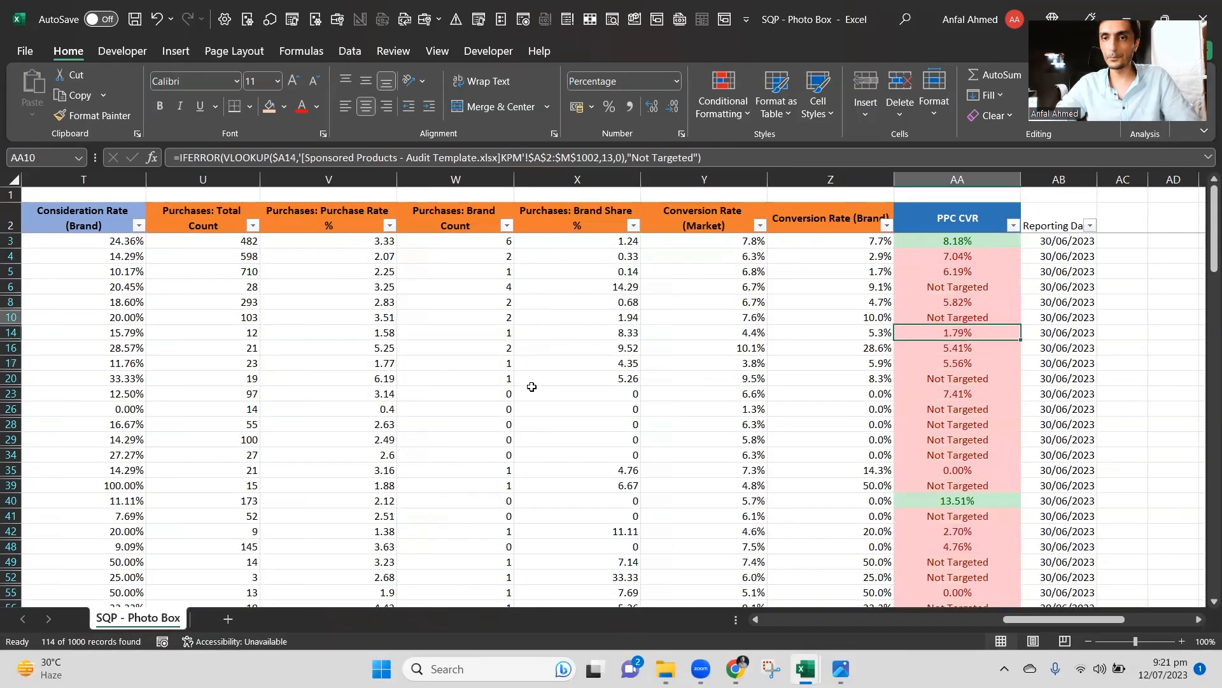
{"action": "key", "text": "Down"}
{"action": "key", "text": "Down"}
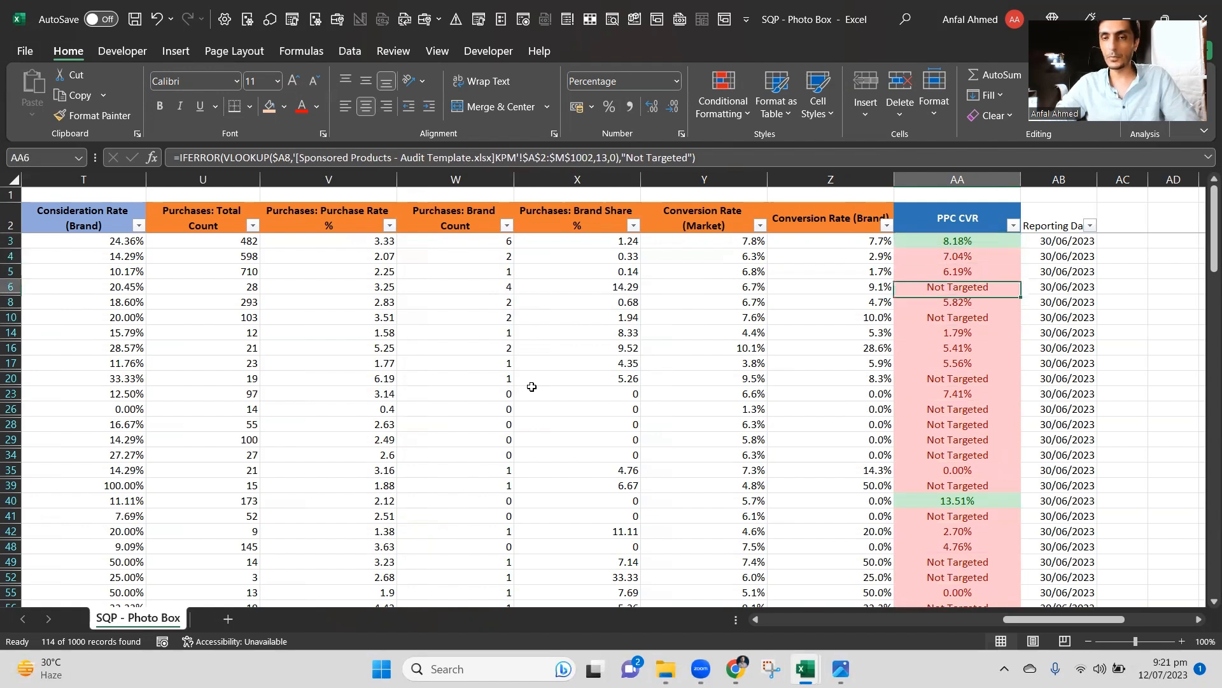
{"action": "key", "text": "Up"}
{"action": "key", "text": "Up"}
{"action": "key", "text": "Up"}
{"action": "key", "text": "Up"}
{"action": "key", "text": "Up"}
{"action": "key", "text": "Down"}
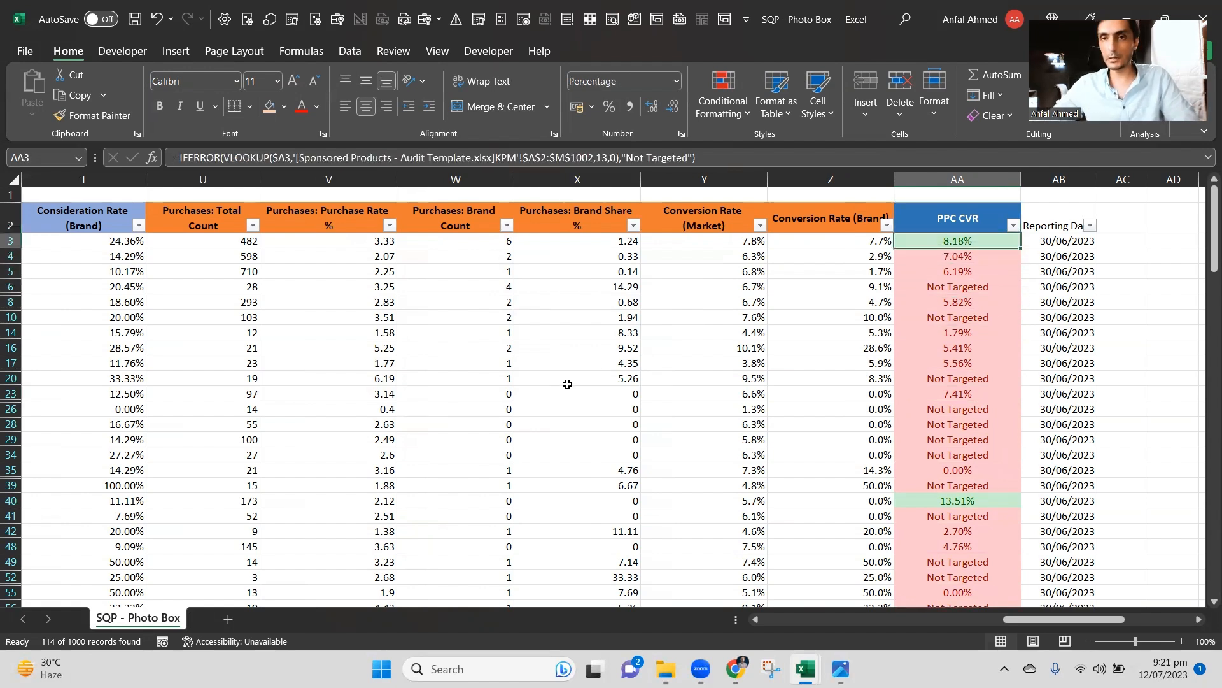
Filter the PPC CVR column by the light green cell colour.
{"action": "left_click", "coordinate": [1013, 226]}
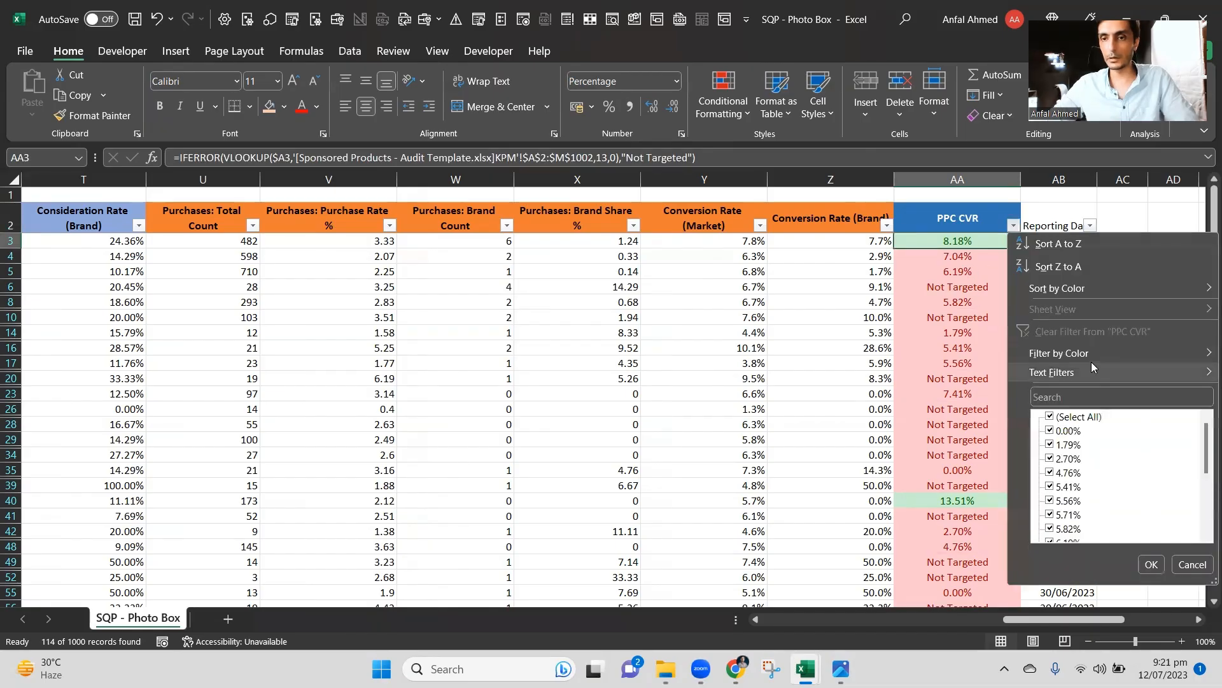
{"action": "mouse_move", "coordinate": [1090, 357]}
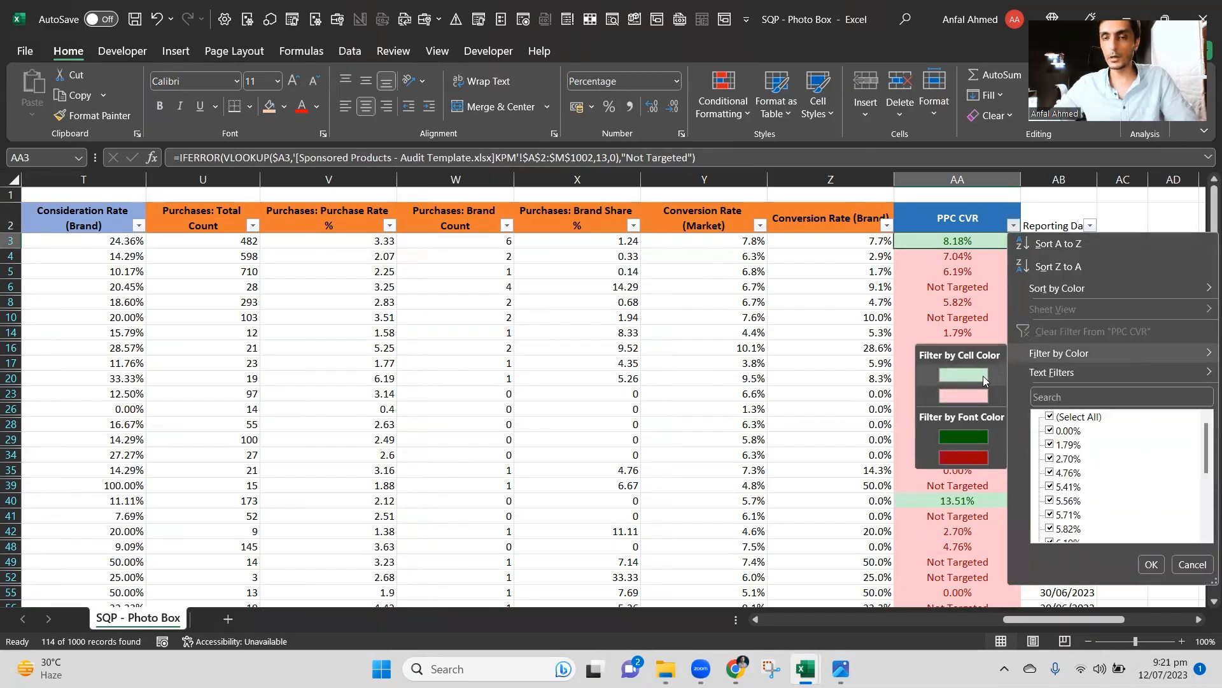
{"action": "left_click", "coordinate": [983, 375]}
Review the PPC CVR values of the green-filtered queries down to row 766.
{"action": "left_click", "coordinate": [958, 316]}
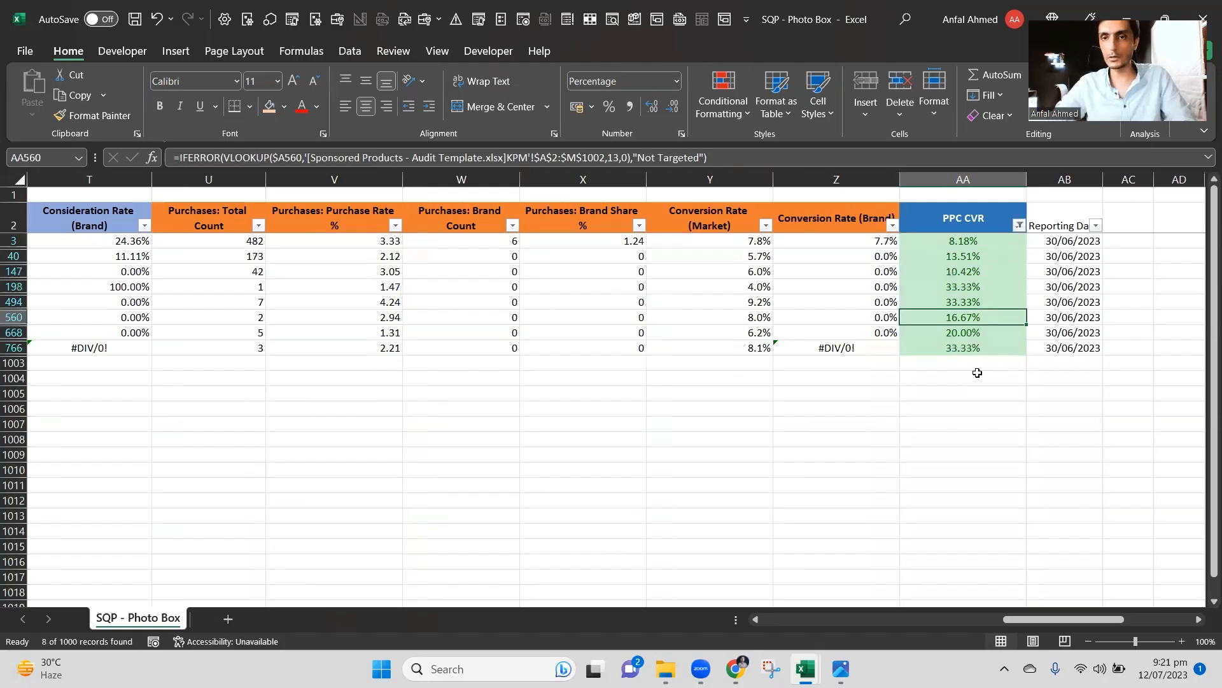
{"action": "key", "text": "ctrl+Up"}
{"action": "key", "text": "Down"}
{"action": "key", "text": "Down"}
{"action": "key", "text": "Down"}
{"action": "key", "text": "Down"}
{"action": "key", "text": "Down"}
{"action": "key", "text": "Down"}
{"action": "key", "text": "Down"}
{"action": "key", "text": "Down"}
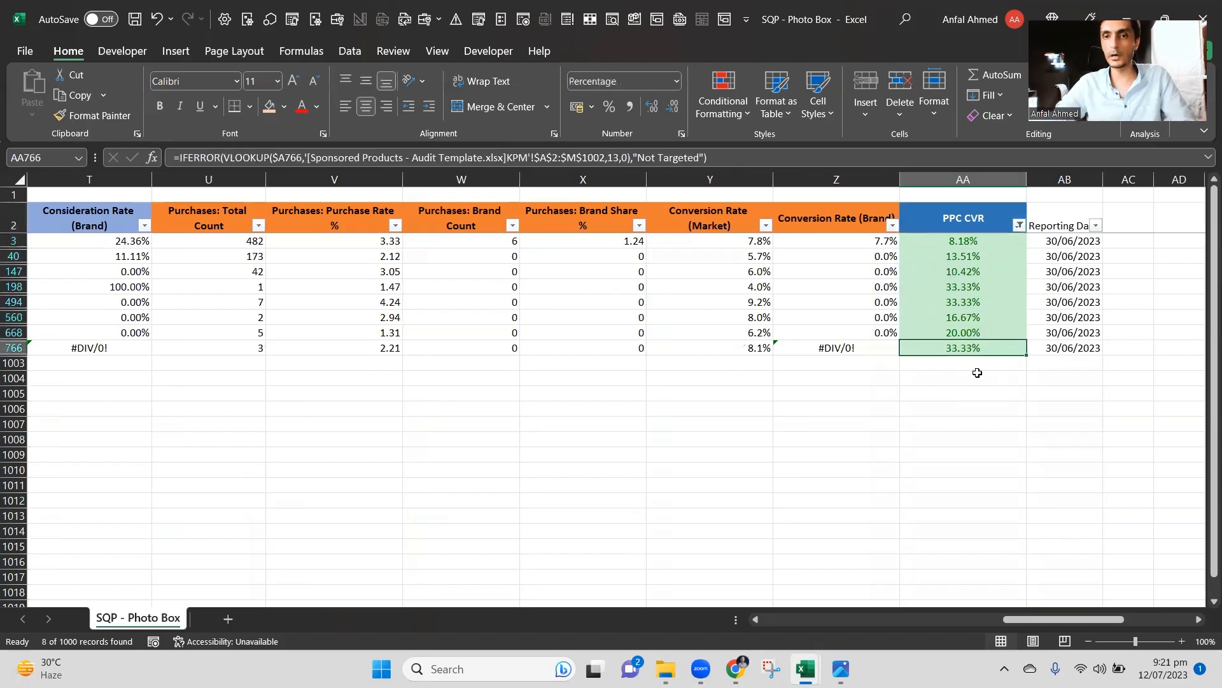
Reset the H10 Relevancy filter to include all values, keeping the PPC CVR colour filter.
{"action": "key", "text": "ctrl+Up"}
{"action": "key", "text": "ctrl+Left"}
{"action": "key", "text": "Right"}
{"action": "key", "text": "Right"}
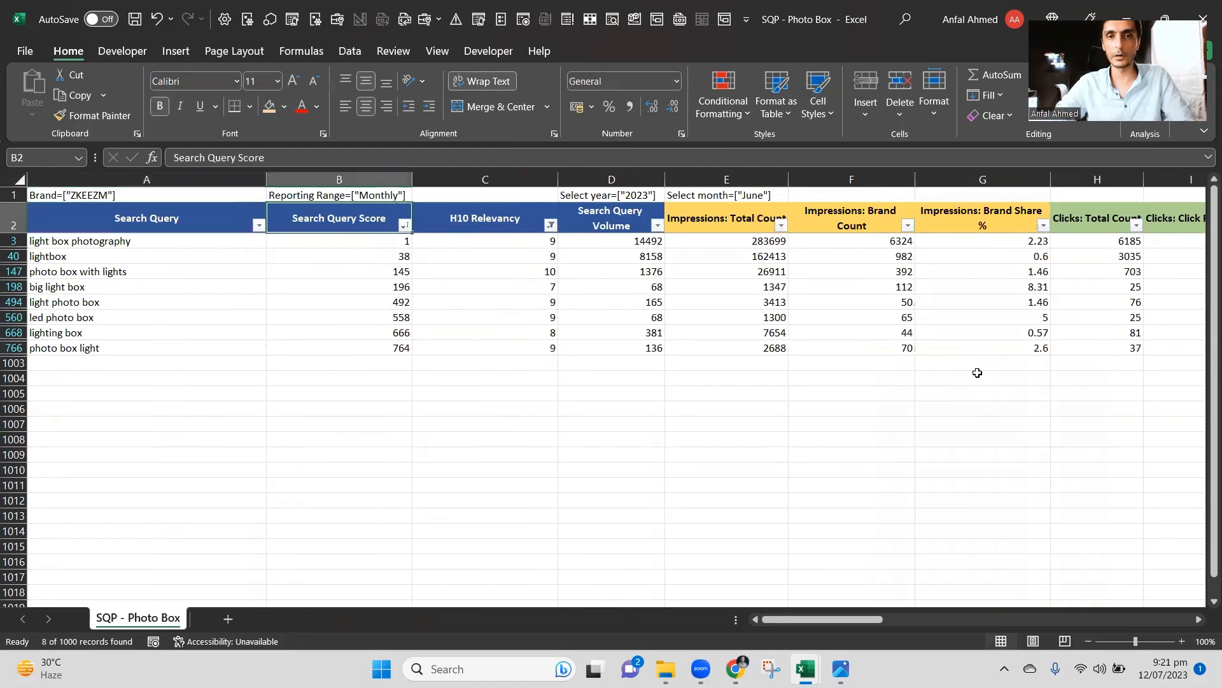
{"action": "key", "text": "alt+Down"}
{"action": "key", "text": "Down"}
{"action": "key", "text": "Down"}
{"action": "key", "text": "Down"}
{"action": "key", "text": "Down"}
{"action": "key", "text": "Down"}
{"action": "key", "text": "Down"}
{"action": "key", "text": "Down"}
{"action": "key", "text": "Down"}
{"action": "key", "text": "Down"}
{"action": "key", "text": "Down"}
{"action": "key", "text": "Down"}
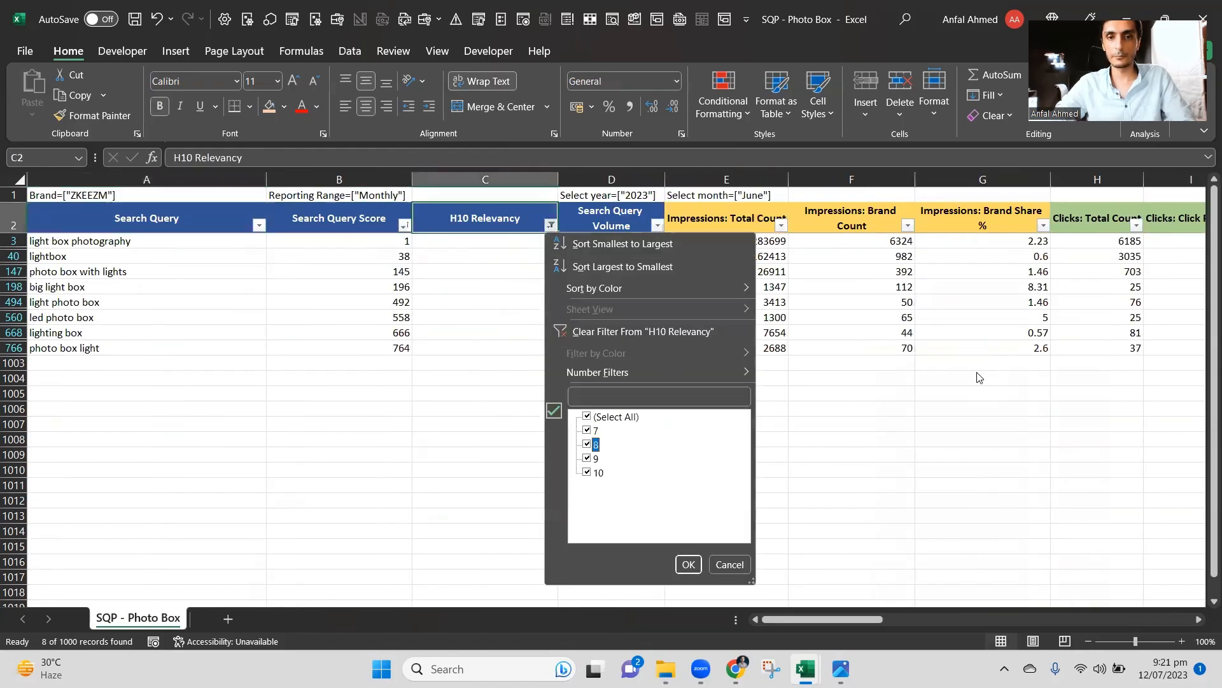
{"action": "key", "text": "Up"}
{"action": "key", "text": "Up"}
{"action": "key", "text": "space"}
{"action": "key", "text": "space"}
{"action": "key", "text": "Return"}
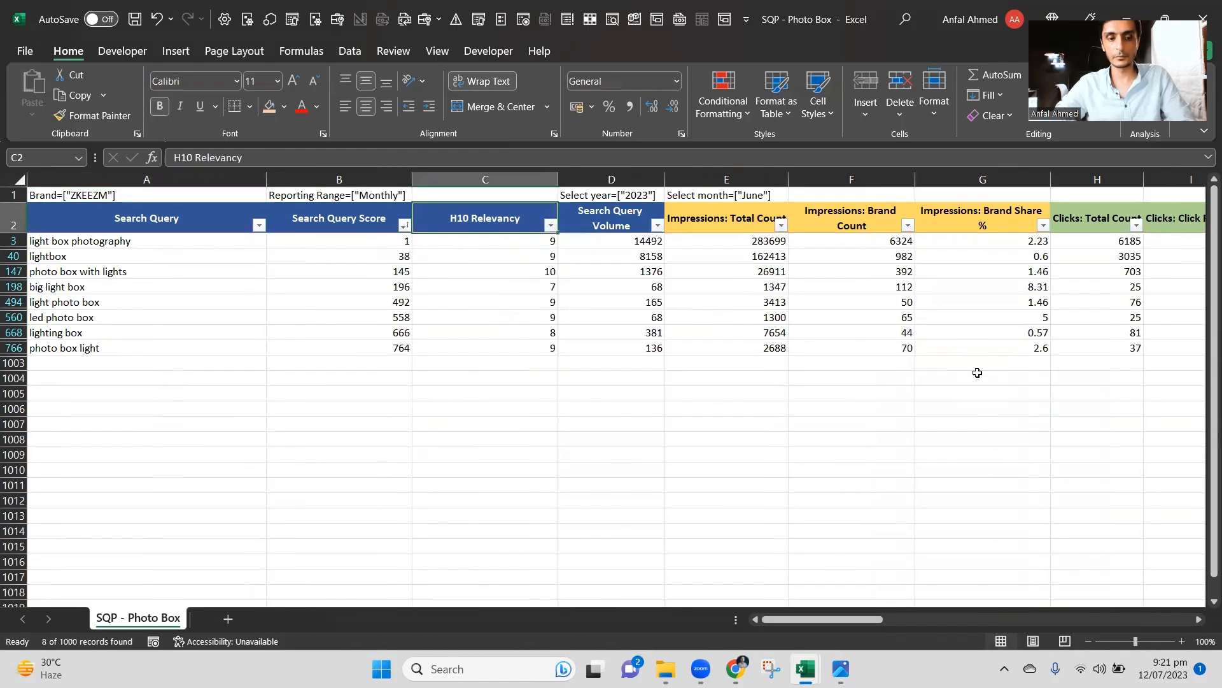
Compare PPC CVR with Conversion Rate (Brand) and Conversion Rate (Market) for the green-filtered queries.
{"action": "key", "text": "ctrl+Right"}
{"action": "key", "text": "Left"}
{"action": "key", "text": "Left"}
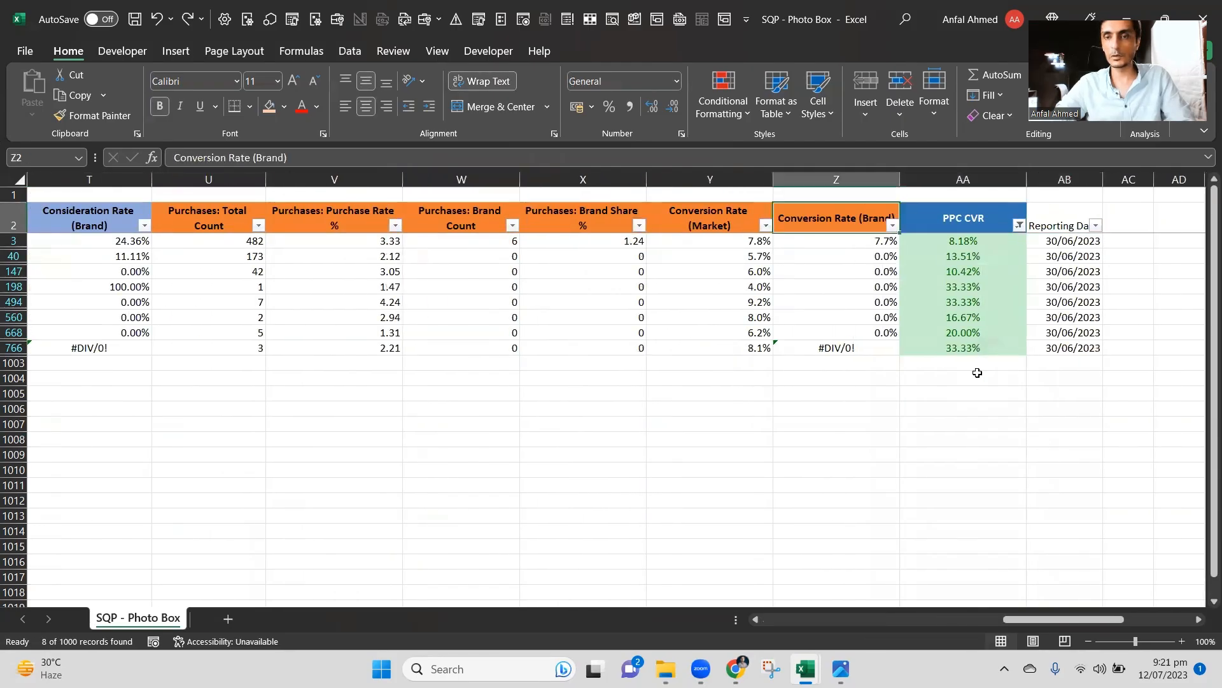
{"action": "key", "text": "Down"}
{"action": "key", "text": "Down"}
{"action": "key", "text": "Down"}
{"action": "key", "text": "Down"}
{"action": "key", "text": "Up"}
{"action": "key", "text": "Up"}
{"action": "key", "text": "Right"}
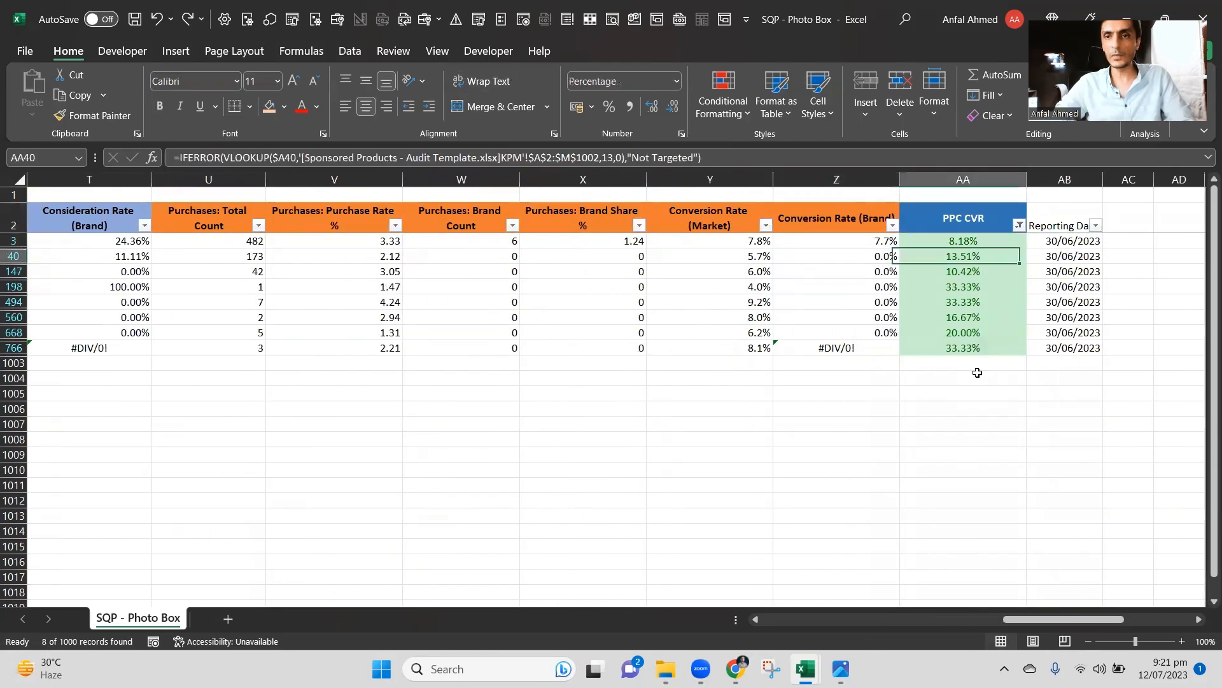
{"action": "key", "text": "Up"}
{"action": "key", "text": "Down"}
{"action": "key", "text": "Down"}
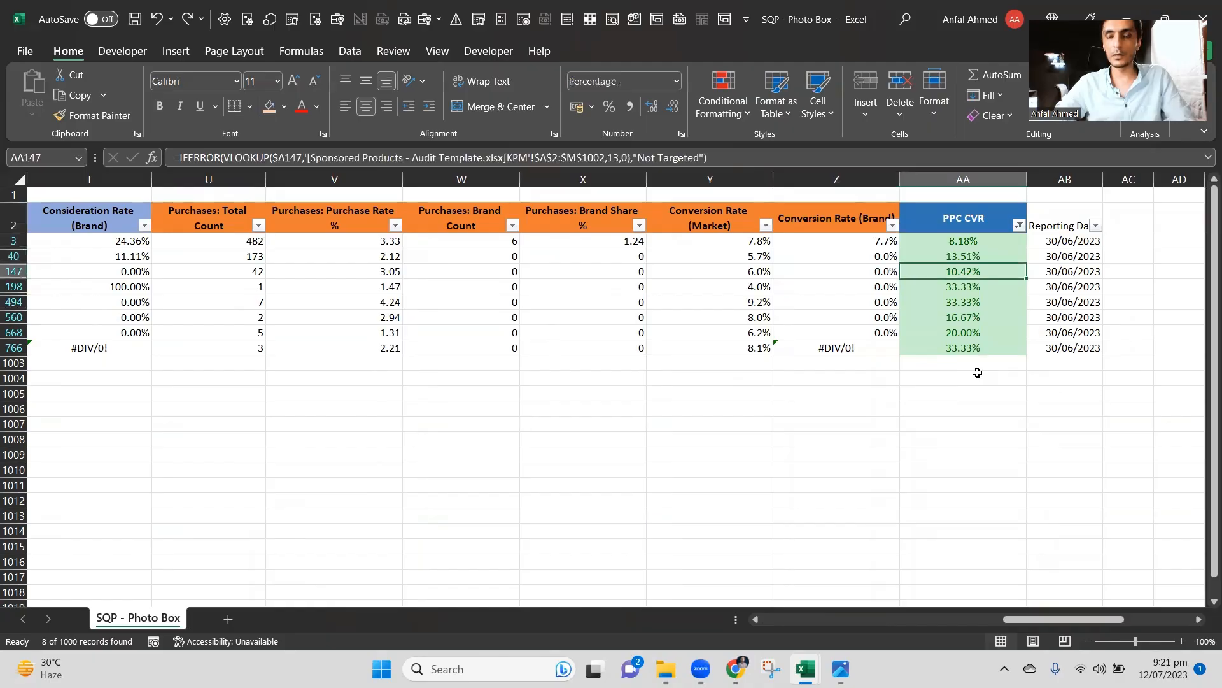
{"action": "key", "text": "Up"}
{"action": "key", "text": "Up"}
{"action": "key", "text": "Down"}
{"action": "key", "text": "Down"}
{"action": "key", "text": "Down"}
{"action": "key", "text": "Left"}
{"action": "key", "text": "Left"}
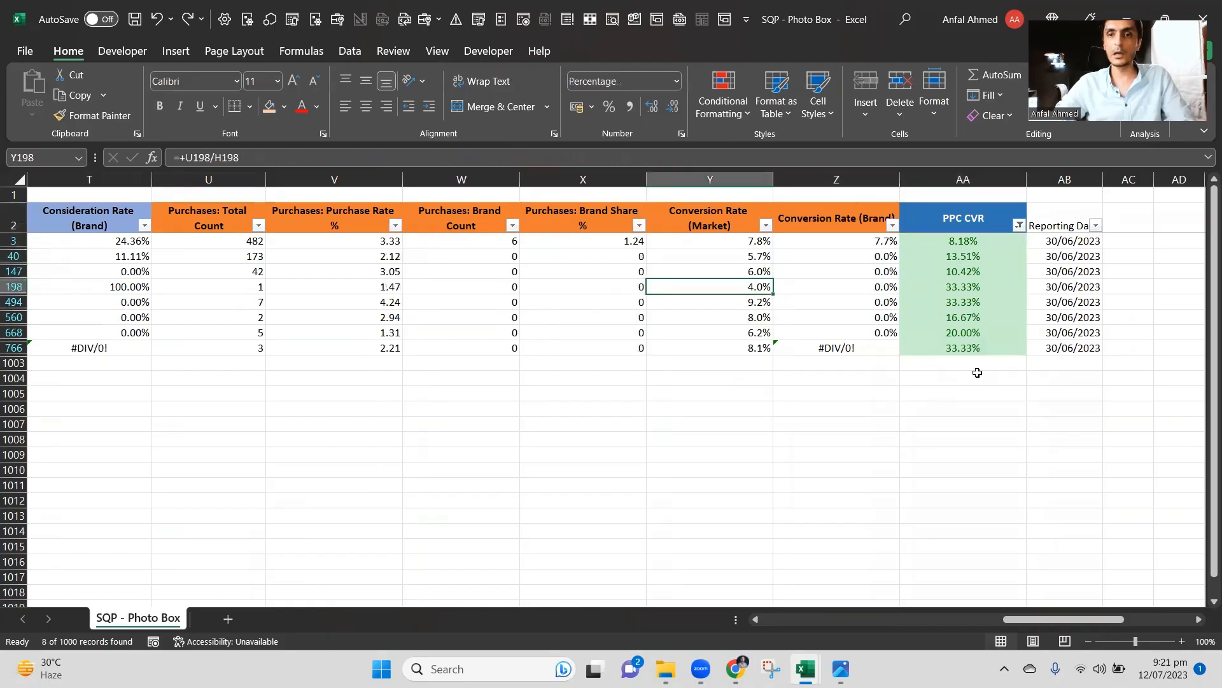
{"action": "key", "text": "Up"}
{"action": "key", "text": "Up"}
{"action": "key", "text": "Down"}
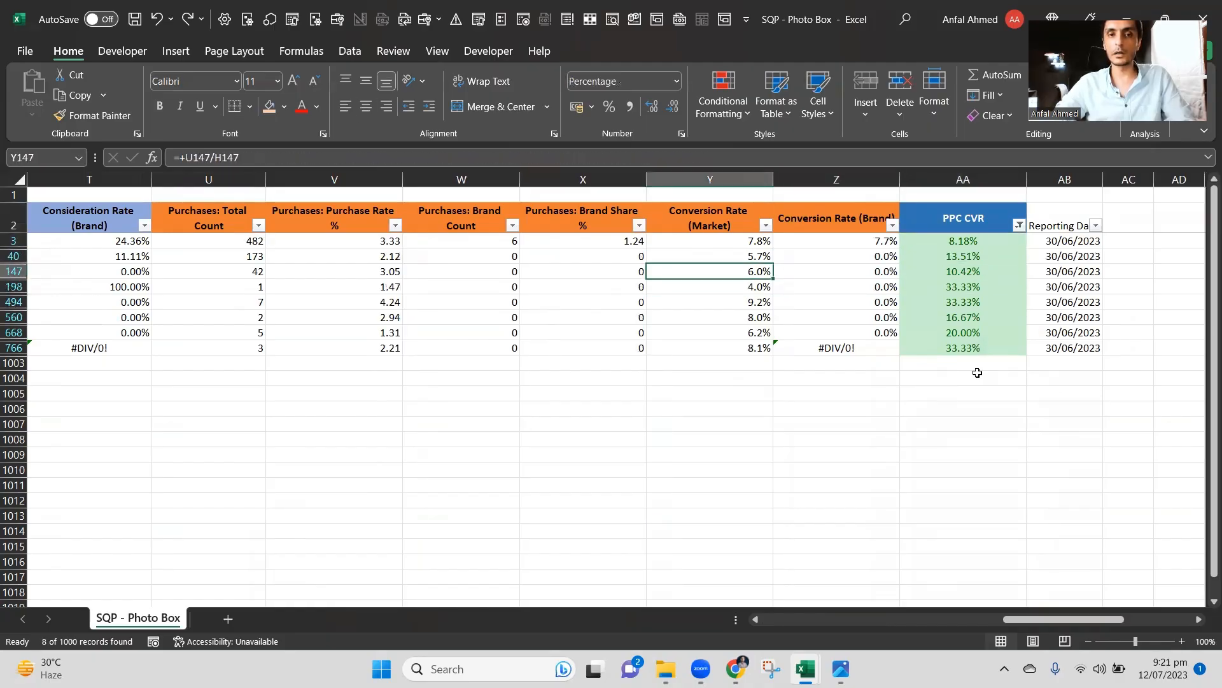
Subtotal the filtered Purchases: Total Count column in U1004 with =SUBTOTAL(9,U2:U1003).
{"action": "key", "text": "Left"}
{"action": "key", "text": "Left"}
{"action": "key", "text": "Left"}
{"action": "key", "text": "Left"}
{"action": "key", "text": "ctrl+Down"}
{"action": "key", "text": "Down"}
{"action": "key", "text": "Down"}
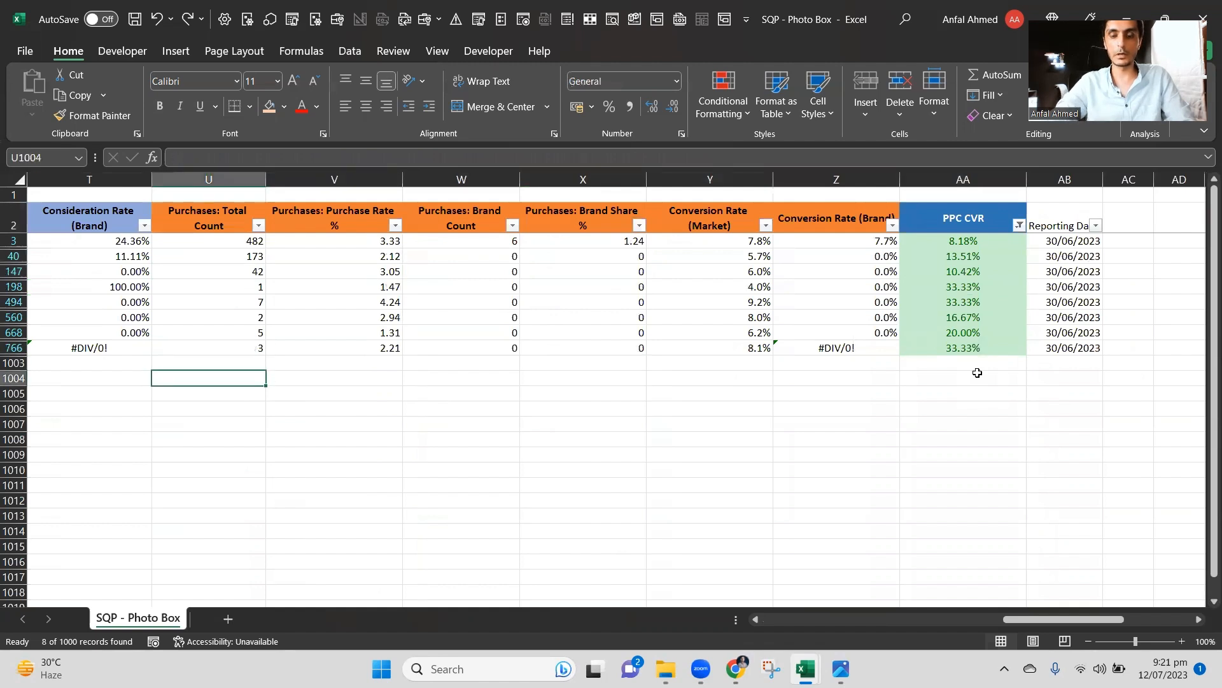
{"action": "key", "text": "alt+equal"}
{"action": "key", "text": "shift+Down"}
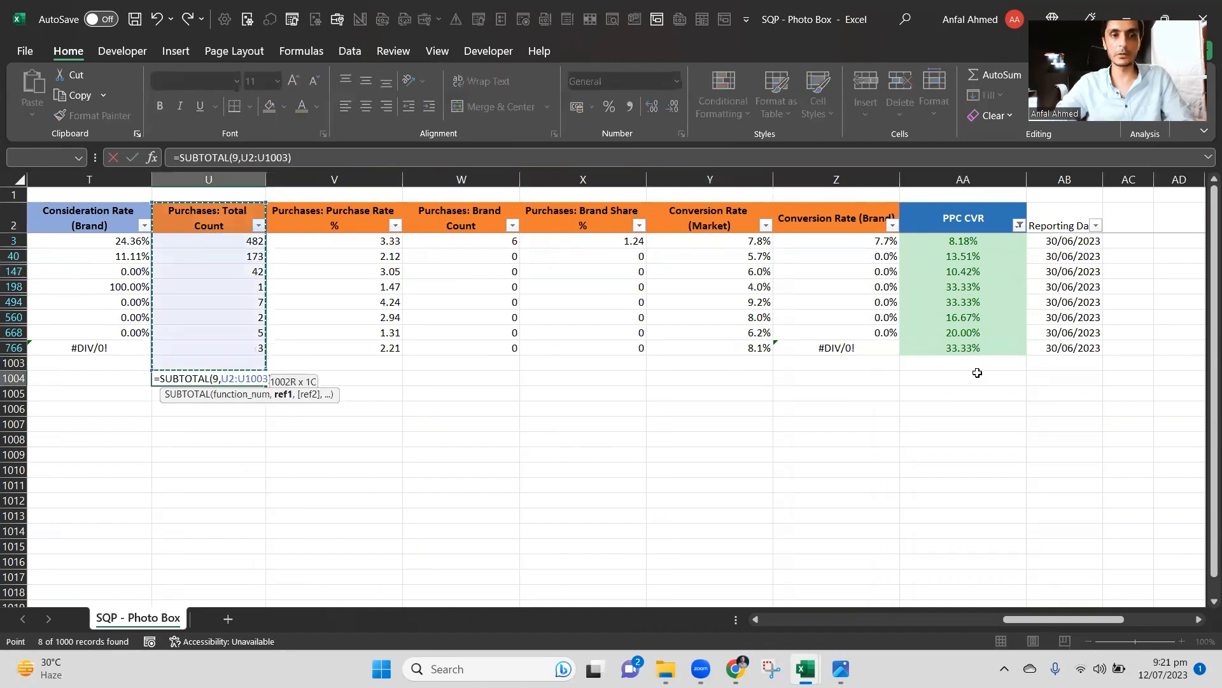
{"action": "key", "text": "Return"}
{"action": "key", "text": "Up"}
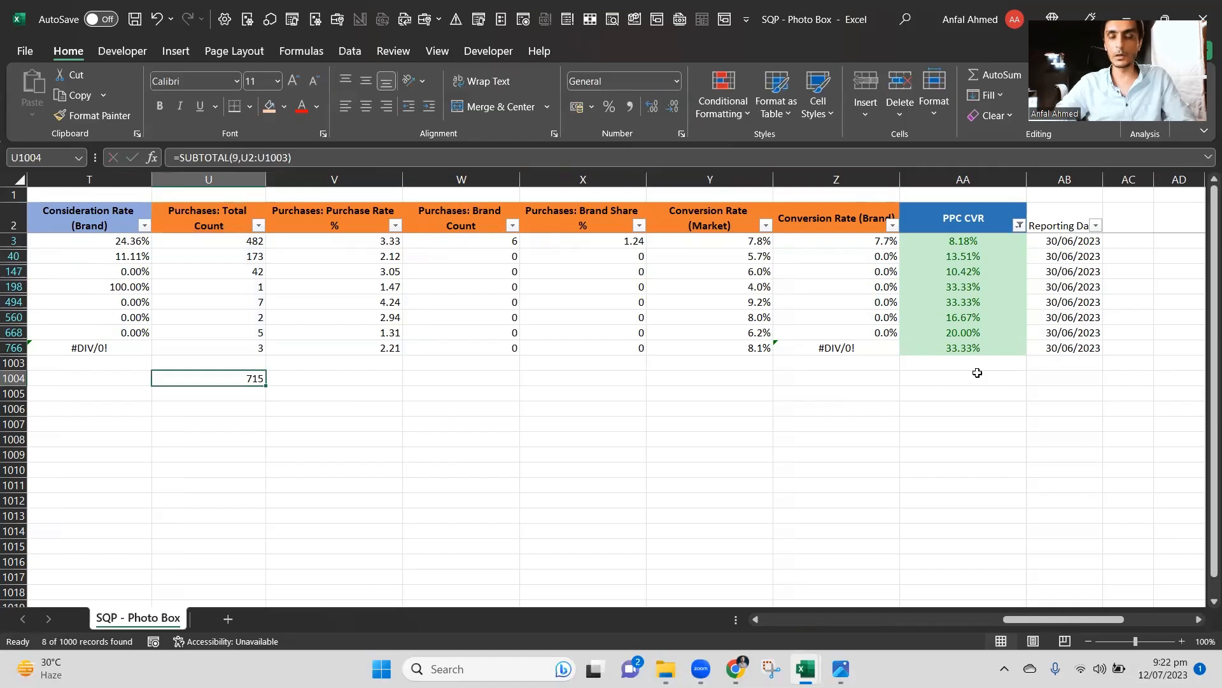
Copy the subtotal formula from U1004 to W1004 to total the Purchases: Brand Count column.
{"action": "key", "text": "ctrl+c"}
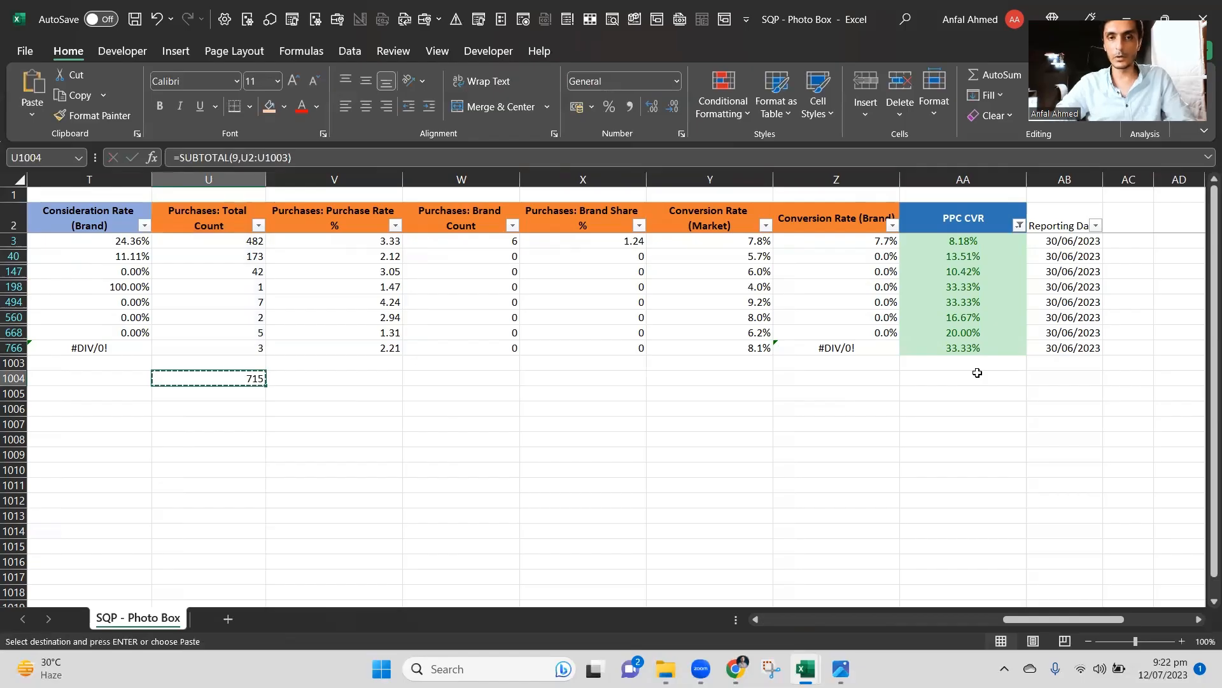
{"action": "key", "text": "Right"}
{"action": "key", "text": "Right"}
{"action": "key", "text": "Right"}
{"action": "key", "text": "Right"}
{"action": "key", "text": "Left"}
{"action": "key", "text": "Left"}
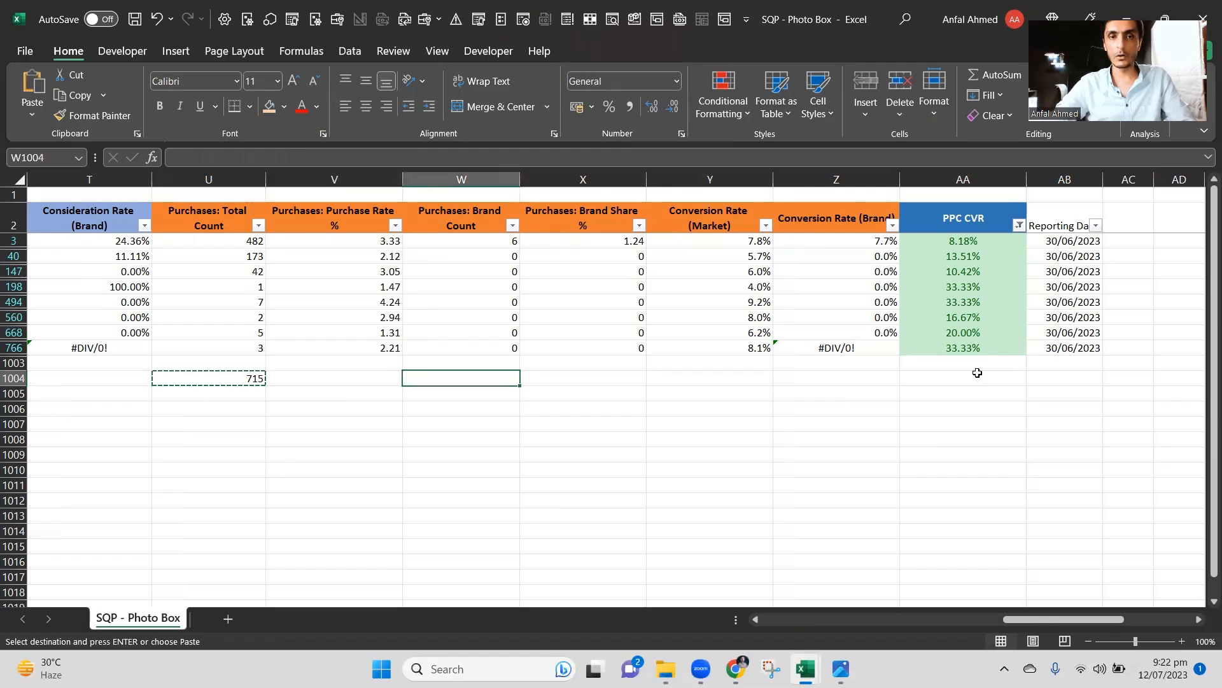
{"action": "key", "text": "Return"}
{"action": "key", "text": "Return"}
{"action": "key", "text": "Up"}
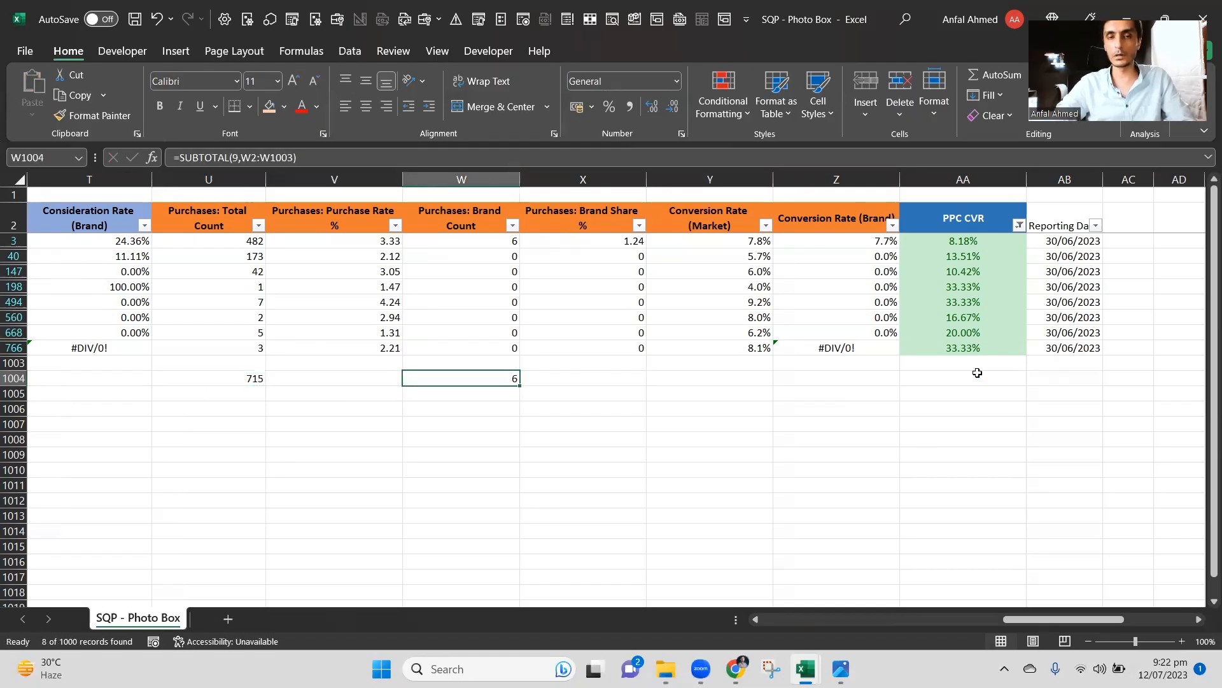
{"action": "key", "text": "Right"}
{"action": "key", "text": "Right"}
{"action": "key", "text": "Right"}
{"action": "key", "text": "Left"}
{"action": "key", "text": "Left"}
{"action": "key", "text": "Left"}
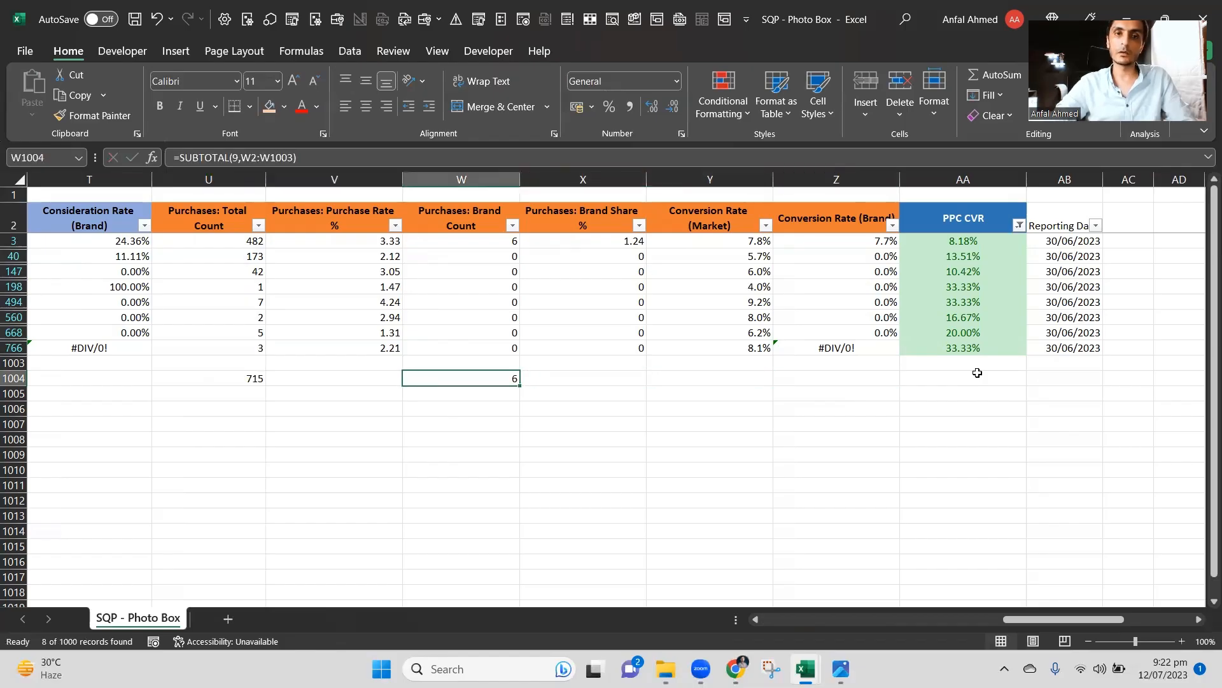
{"action": "key", "text": "Right"}
{"action": "key", "text": "Right"}
{"action": "key", "text": "Right"}
{"action": "key", "text": "Right"}
{"action": "key", "text": "Right"}
{"action": "key", "text": "Up"}
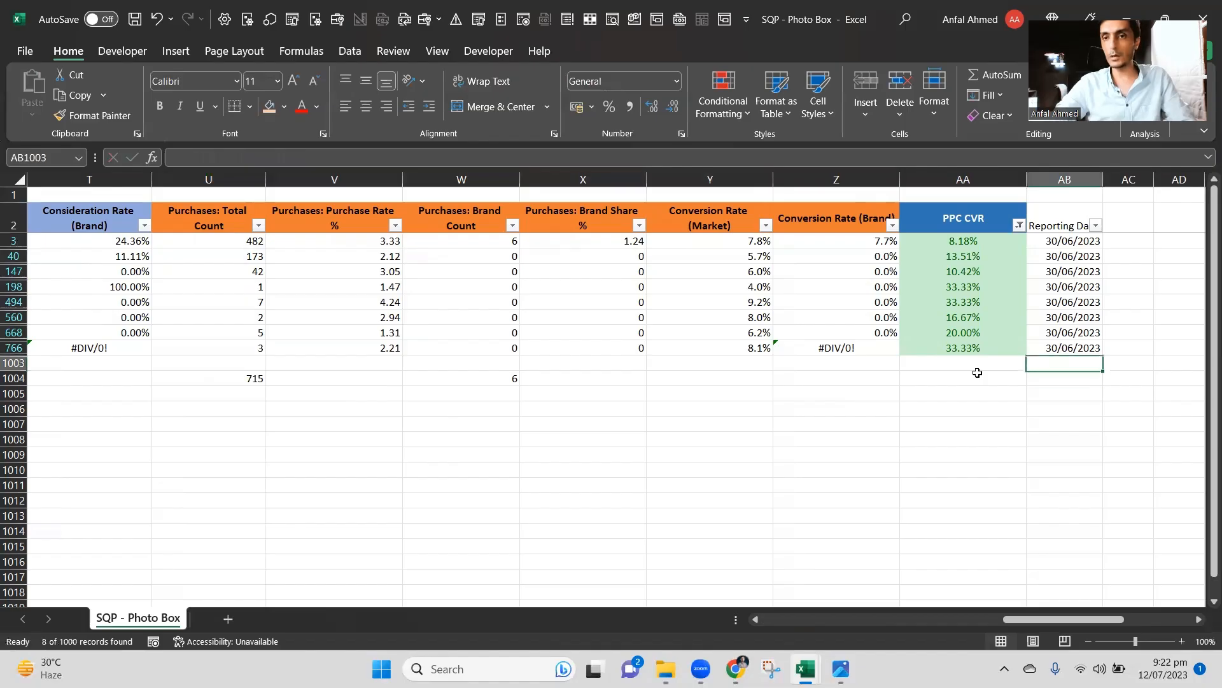
Clear the active filter so that all query rows are shown again.
{"action": "key", "text": "Up"}
{"action": "key", "text": "Left"}
{"action": "key", "text": "Left"}
{"action": "key", "text": "Left"}
{"action": "key", "text": "Left"}
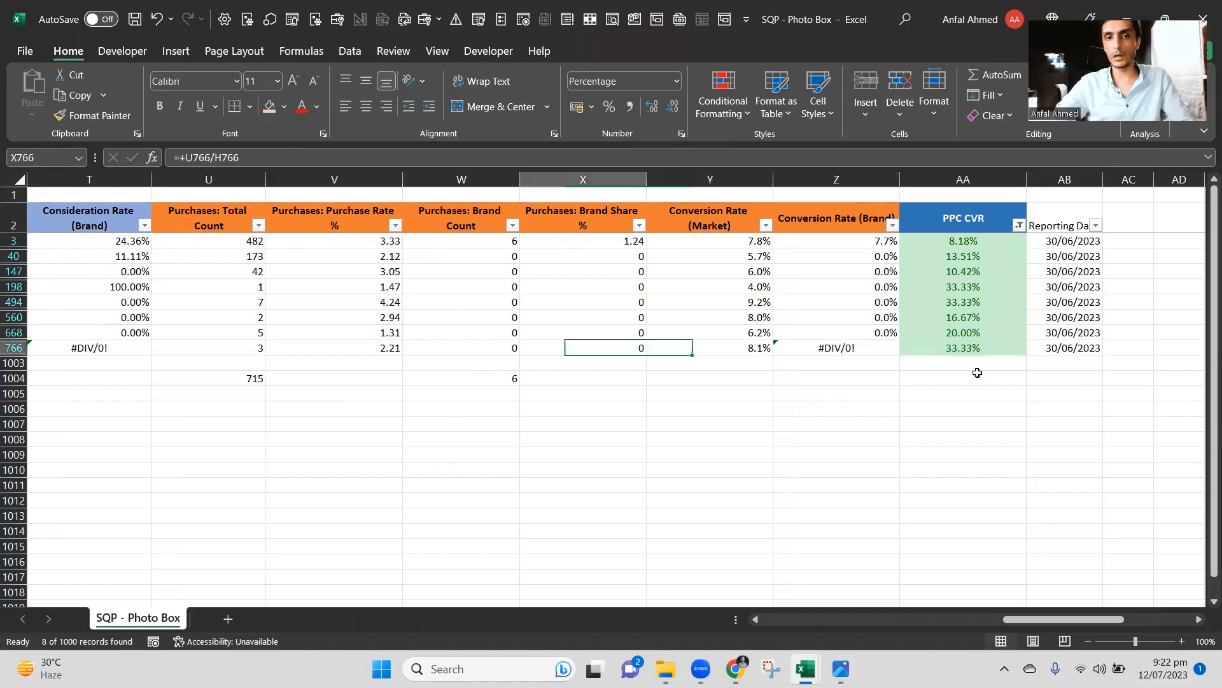
{"action": "key", "text": "ctrl+space"}
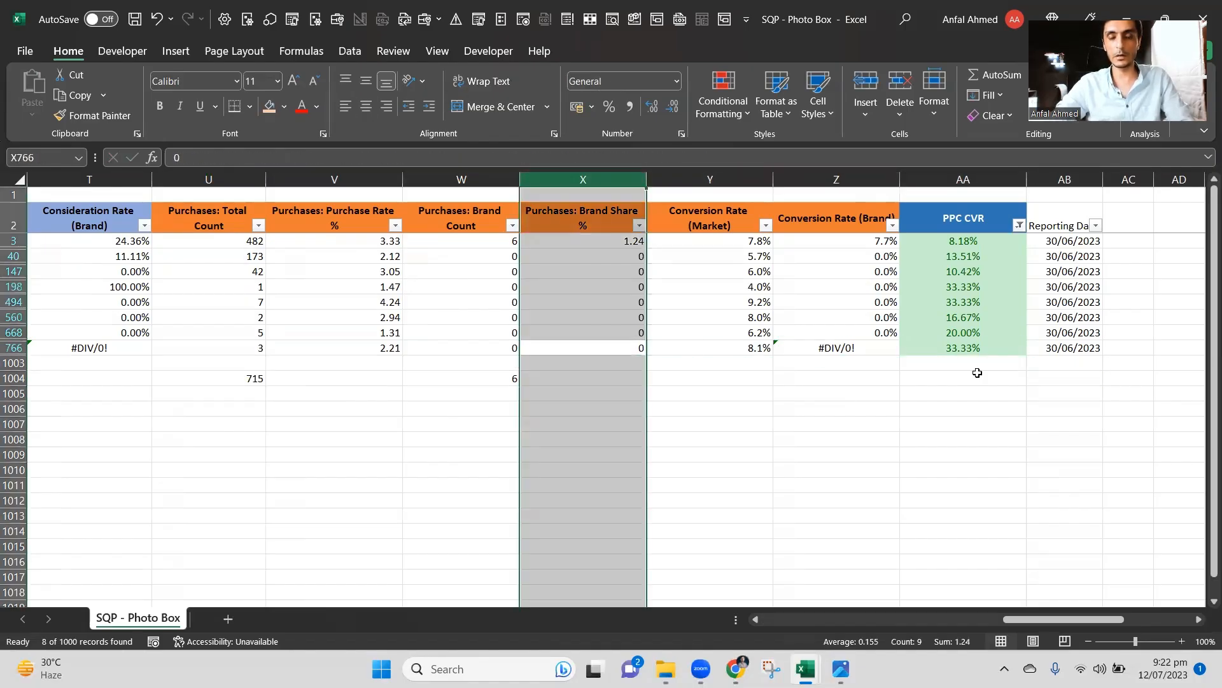
{"action": "key", "text": "Down"}
{"action": "key", "text": "alt+a"}
{"action": "key", "text": "c"}
{"action": "key", "text": "Up"}
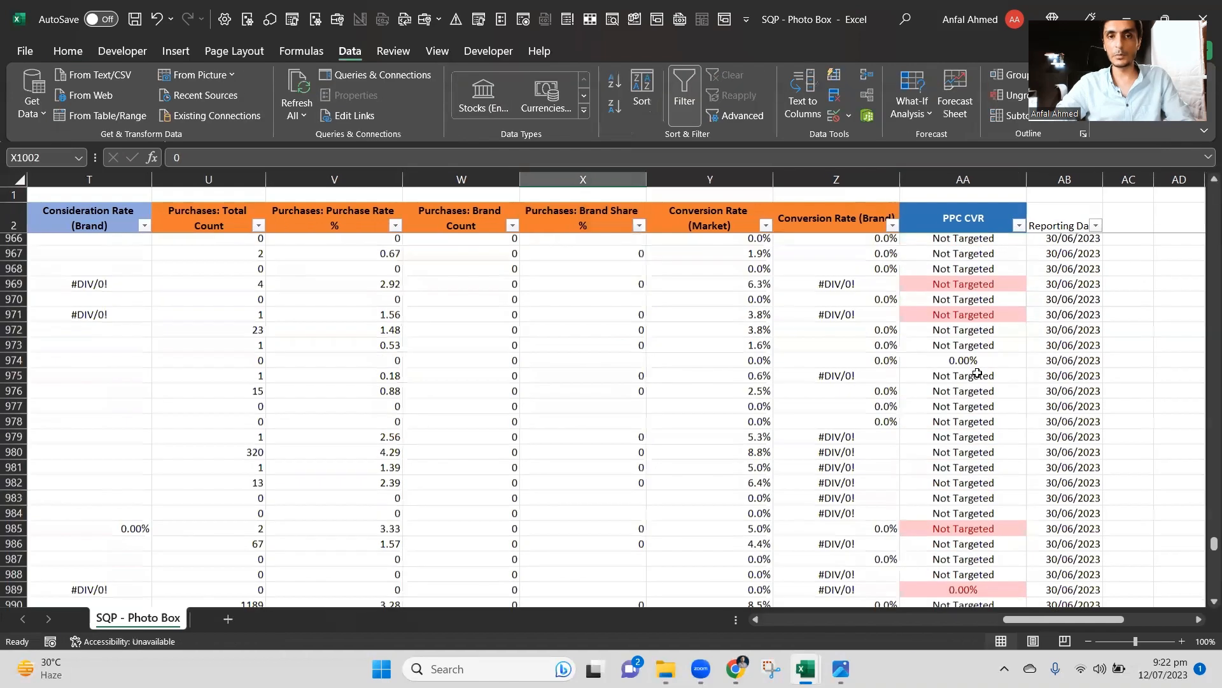
Insert a blank column between Purchases: Brand Count and Purchases: Brand Share %.
{"action": "key", "text": "Left"}
{"action": "key", "text": "Left"}
{"action": "key", "text": "Left"}
{"action": "key", "text": "Right"}
{"action": "key", "text": "Right"}
{"action": "key", "text": "Right"}
{"action": "key", "text": "Up"}
{"action": "key", "text": "Left"}
{"action": "key", "text": "ctrl+Up"}
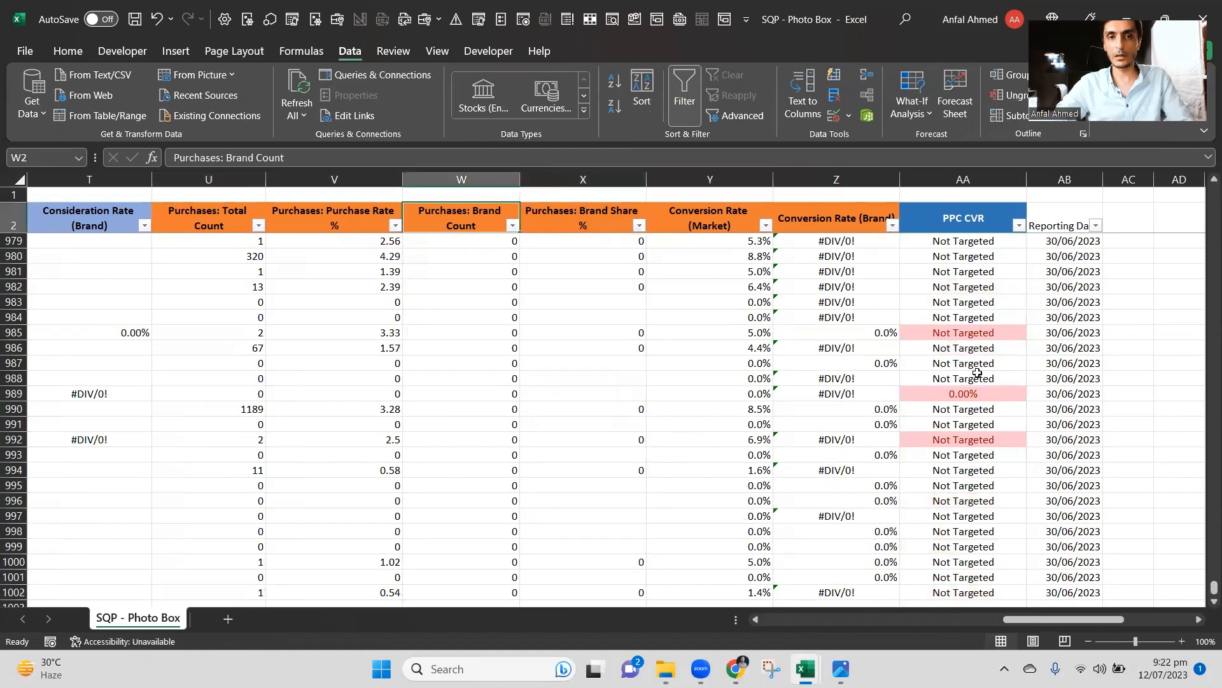
{"action": "key", "text": "Right"}
{"action": "key", "text": "ctrl+space"}
{"action": "key", "text": "ctrl+shift+plus"}
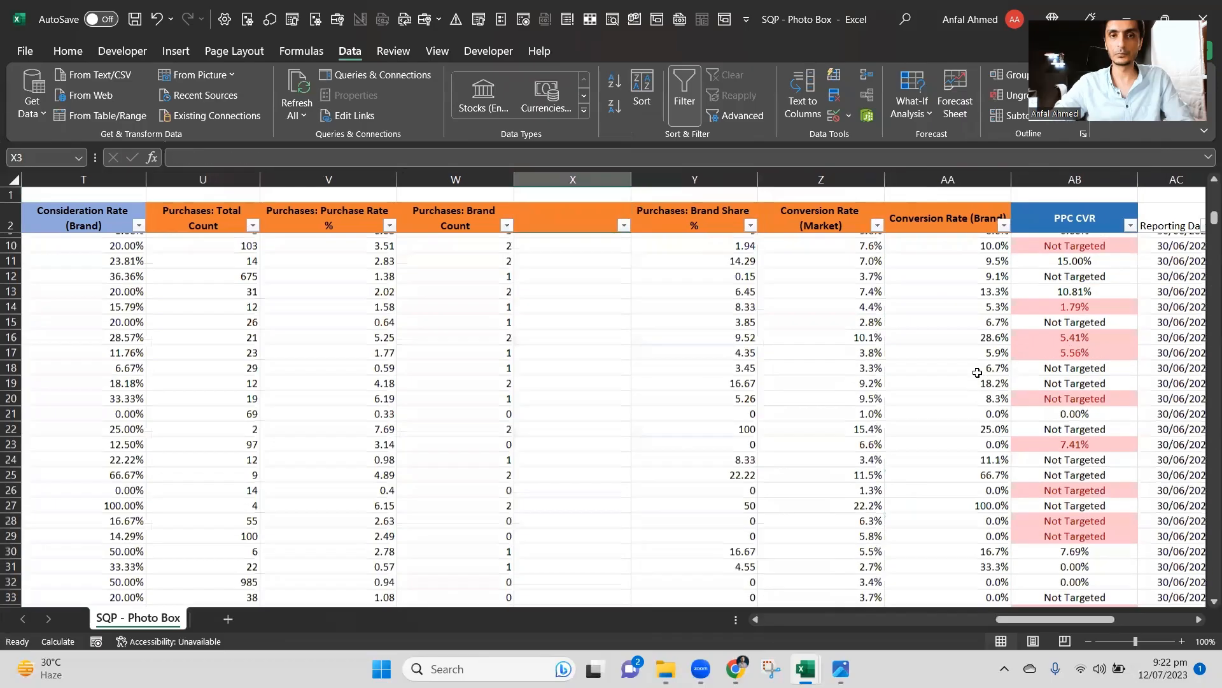
Switch to the Sponsored Products workbook and copy the 7 Day Total Orders (#) header from L2 of the KPM sheet.
{"action": "key", "text": "alt+Tab"}
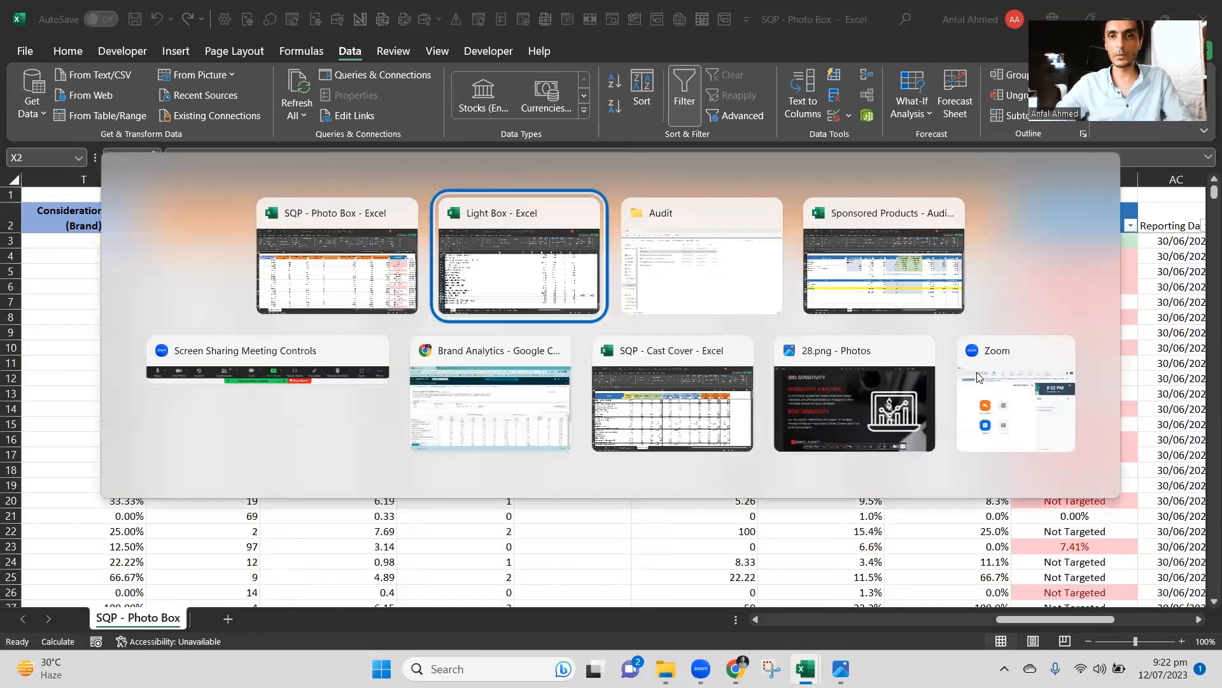
{"action": "key", "text": "alt+Tab"}
{"action": "key", "text": "alt+Tab"}
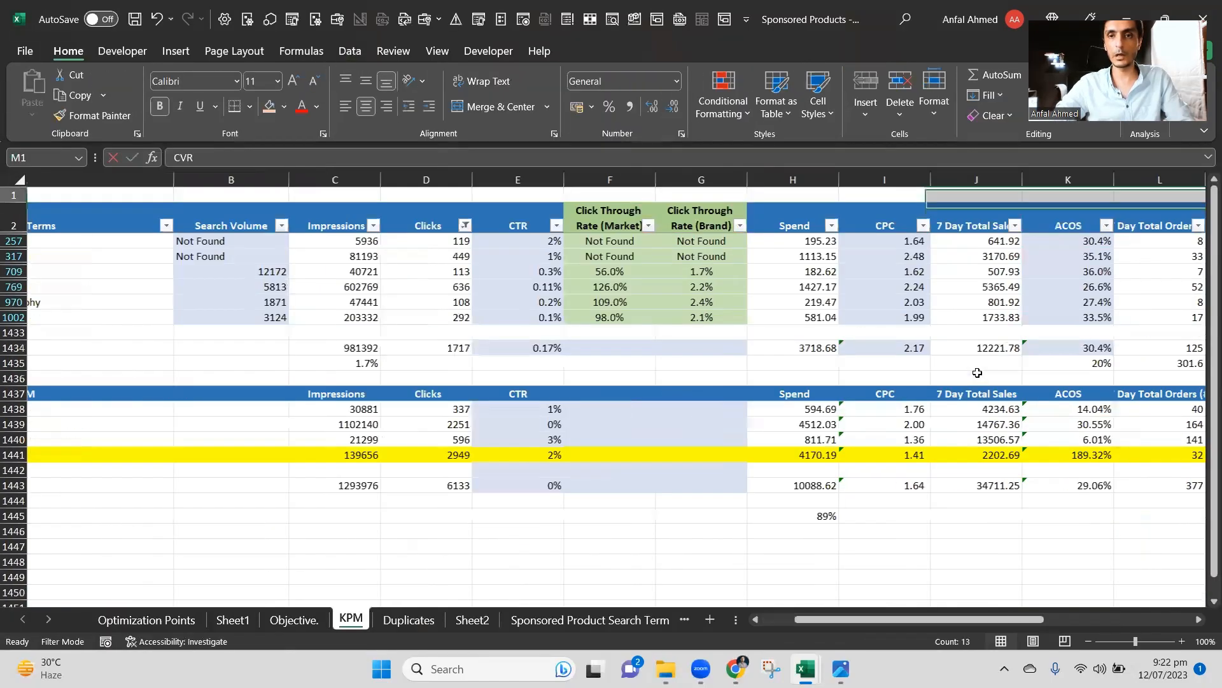
{"action": "key", "text": "Down"}
{"action": "key", "text": "Left"}
{"action": "key", "text": "Left"}
{"action": "key", "text": "Right"}
{"action": "key", "text": "Right"}
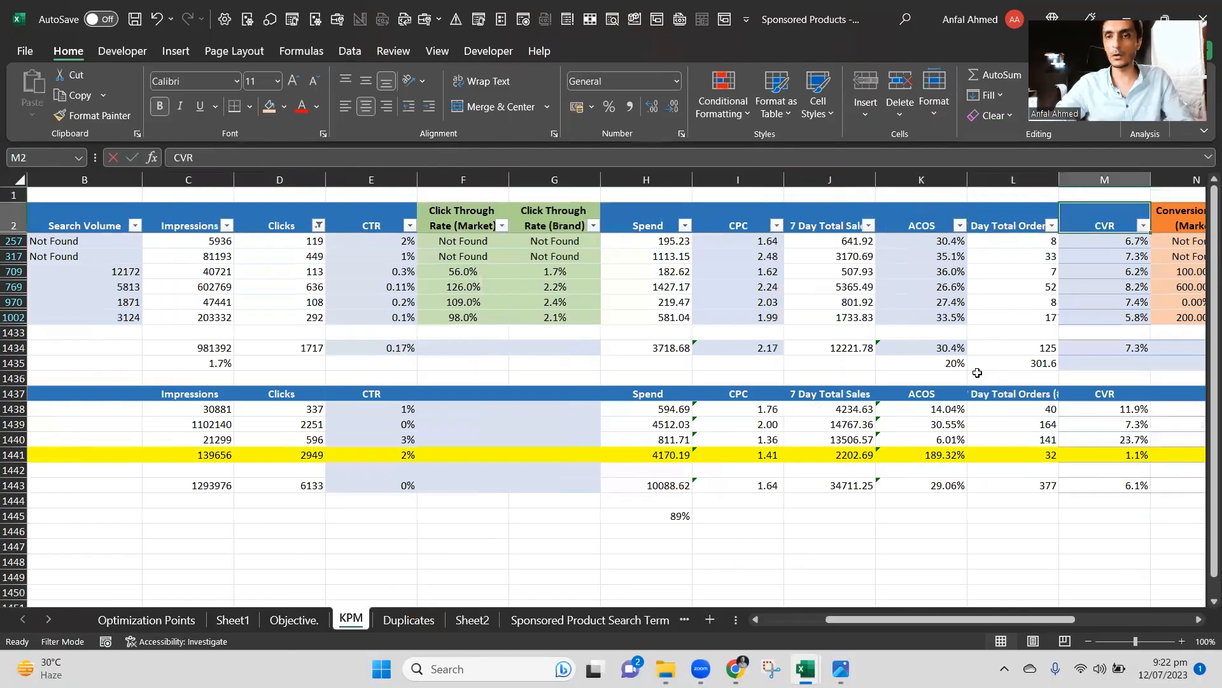
{"action": "key", "text": "Left"}
{"action": "key", "text": "ctrl+c"}
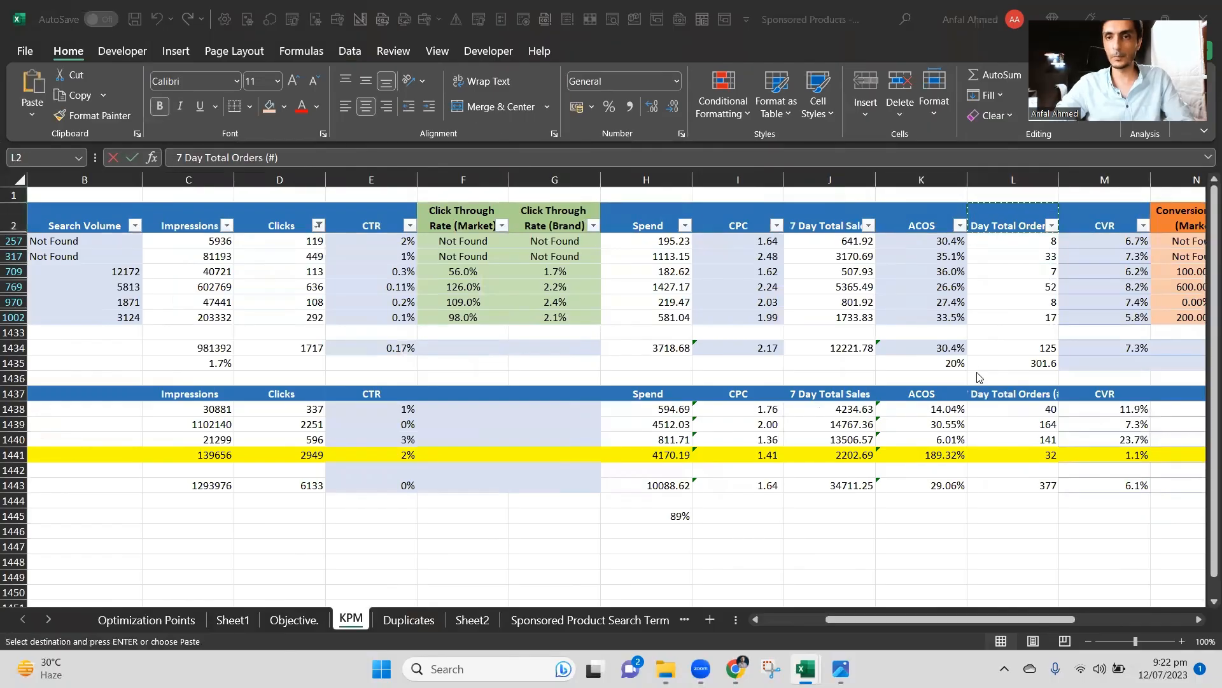
Return to the SQP - Photo Box workbook and paste the copied header into X2 as a value.
{"action": "key", "text": "alt+Tab"}
{"action": "key", "text": "Up"}
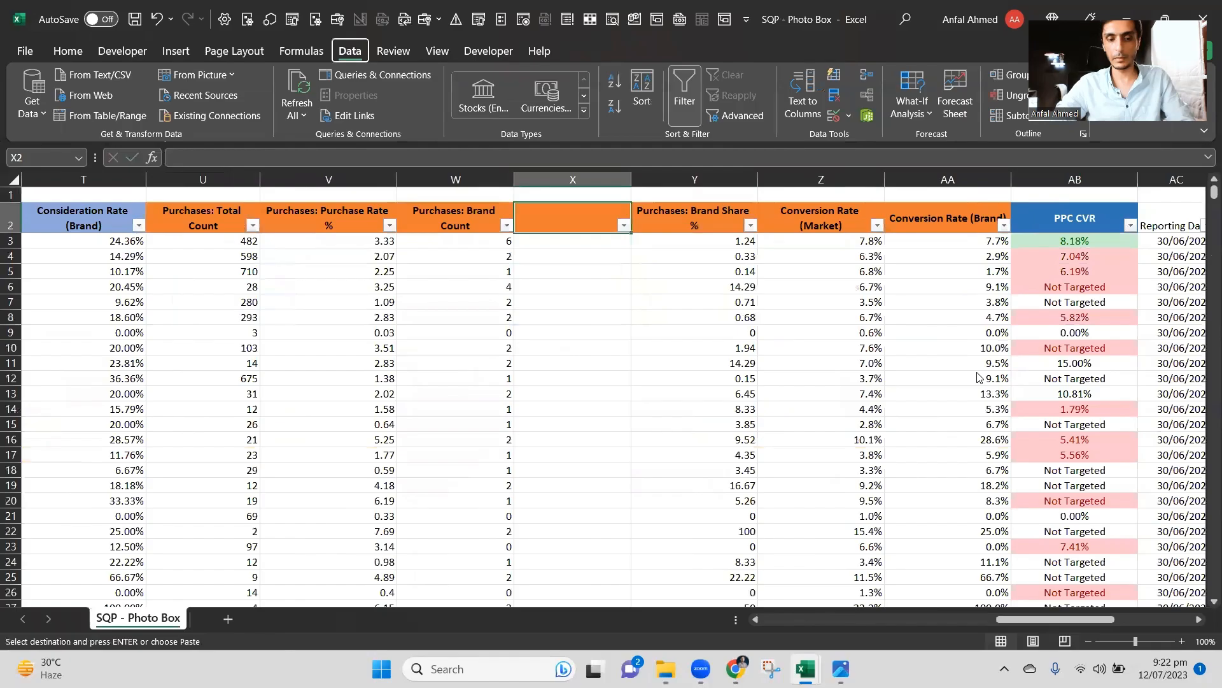
{"action": "key", "text": "ctrl+alt+v"}
{"action": "key", "text": "v"}
{"action": "key", "text": "Return"}
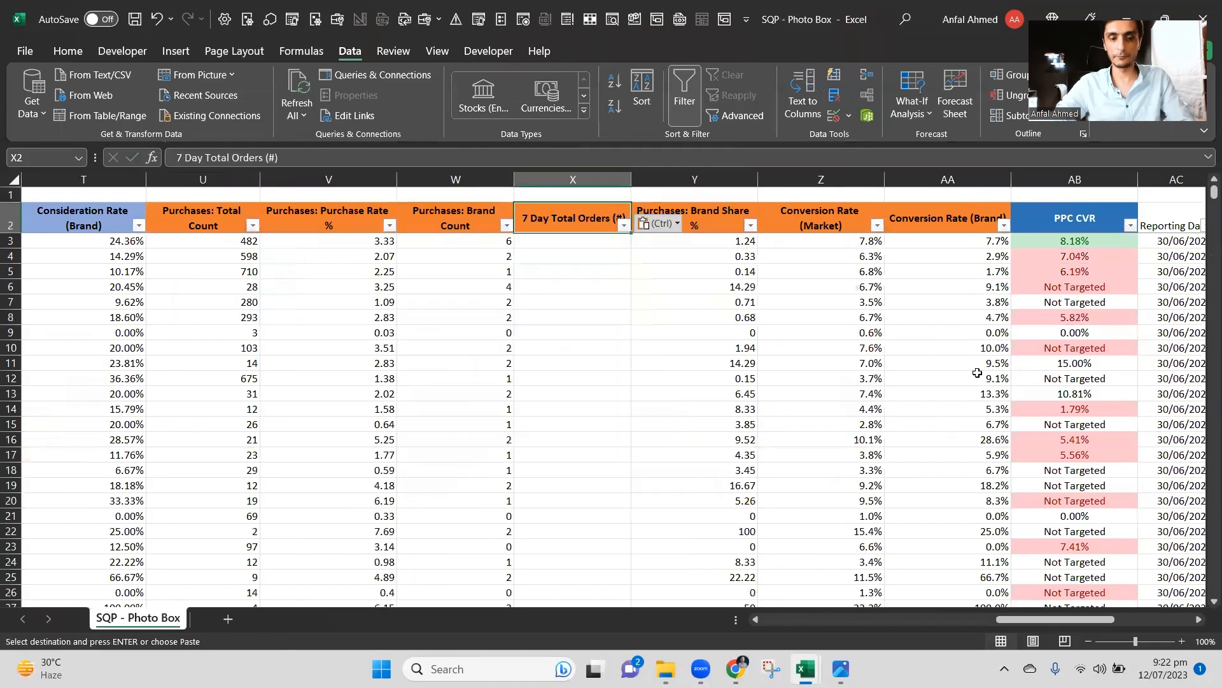
Paste the copied header's blue formatting onto the 7 Day Total Orders (#) cell X2.
{"action": "key", "text": "alt"}
{"action": "key", "text": "e"}
{"action": "key", "text": "s"}
{"action": "key", "text": "t"}
{"action": "key", "text": "Return"}
{"action": "key", "text": "Down"}
{"action": "key", "text": "Down"}
{"action": "key", "text": "Up"}
{"action": "key", "text": "Up"}
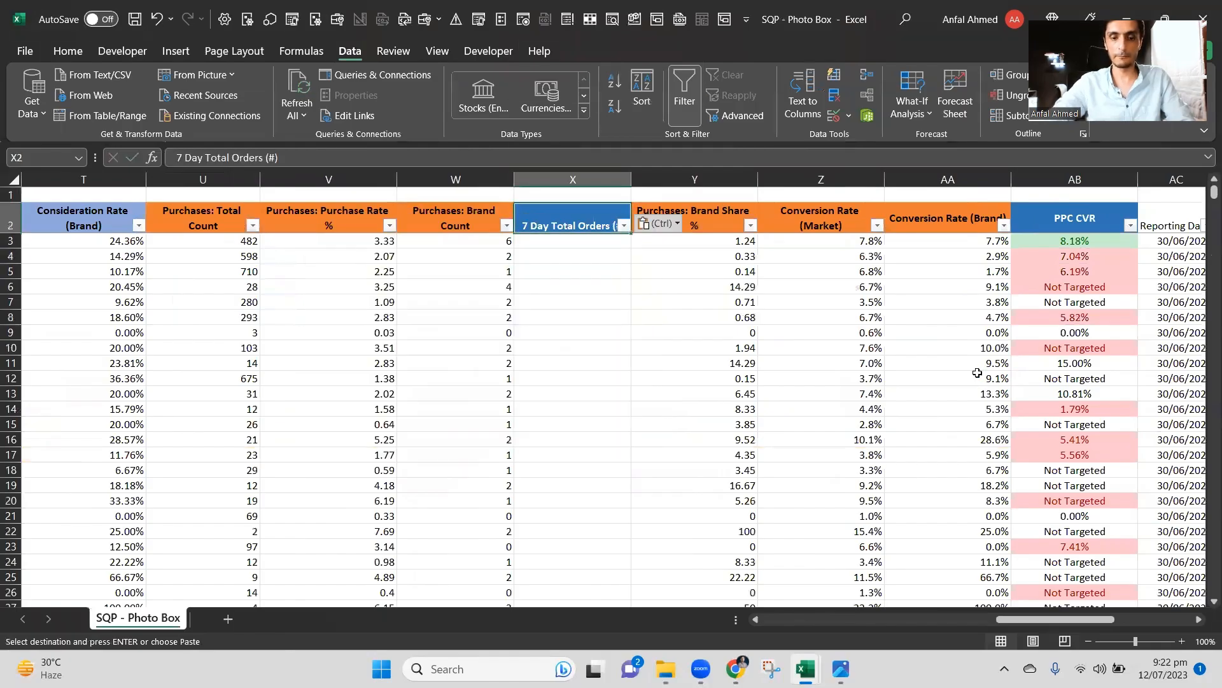
Middle-align the 7 Day Total Orders (#) header vertically in X2.
{"action": "key", "text": "alt"}
{"action": "key", "text": "h"}
{"action": "key", "text": "a"}
{"action": "key", "text": "m"}
{"action": "key", "text": "Down"}
{"action": "key", "text": "Down"}
{"action": "key", "text": "Up"}
{"action": "key", "text": "Up"}
{"action": "key", "text": "Down"}
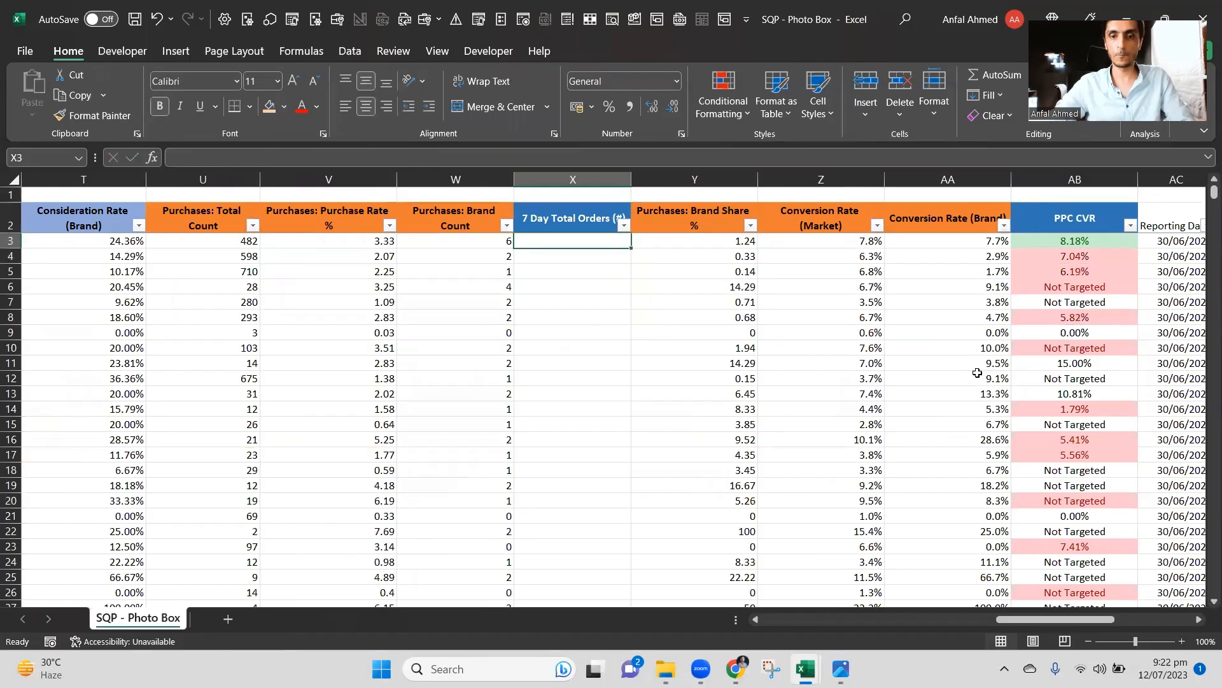
Copy the PPC CTR lookup formula from N3 into X3 under 7 Day Total Orders (#).
{"action": "key", "text": "Right"}
{"action": "key", "text": "Right"}
{"action": "key", "text": "Right"}
{"action": "key", "text": "Right"}
{"action": "key", "text": "Right"}
{"action": "key", "text": "Left"}
{"action": "key", "text": "Left"}
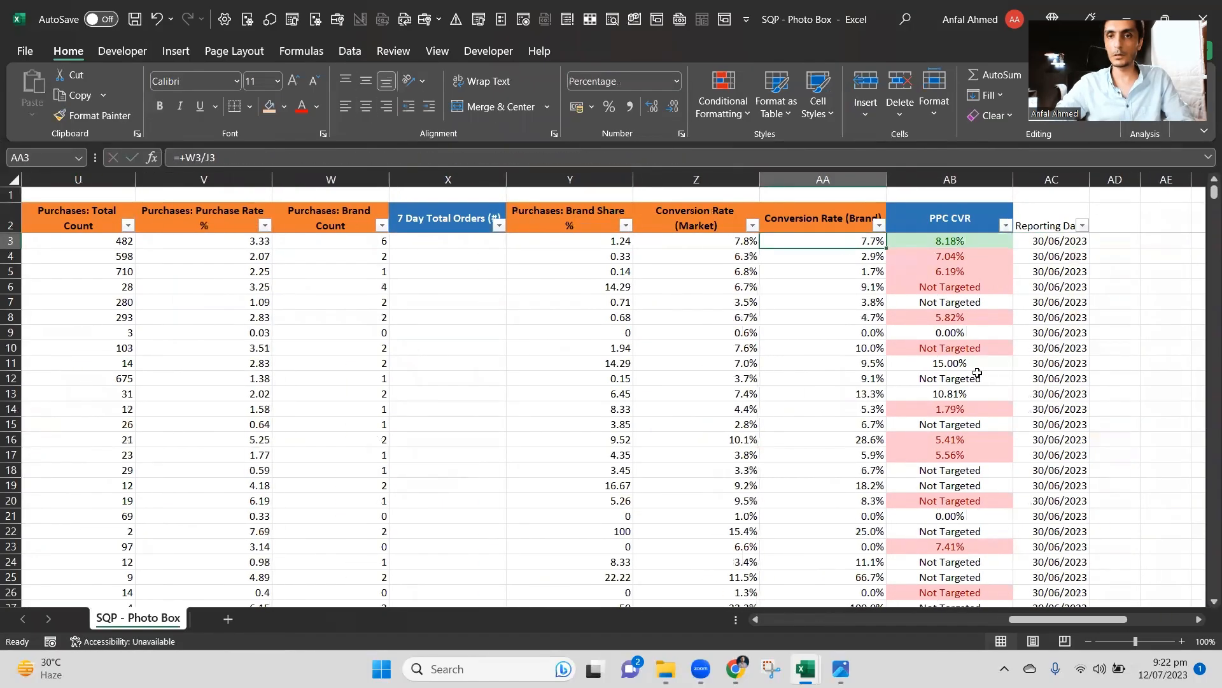
{"action": "key", "text": "Right"}
{"action": "key", "text": "Left"}
{"action": "key", "text": "Left"}
{"action": "key", "text": "Left"}
{"action": "key", "text": "Left"}
{"action": "key", "text": "Left"}
{"action": "key", "text": "Left"}
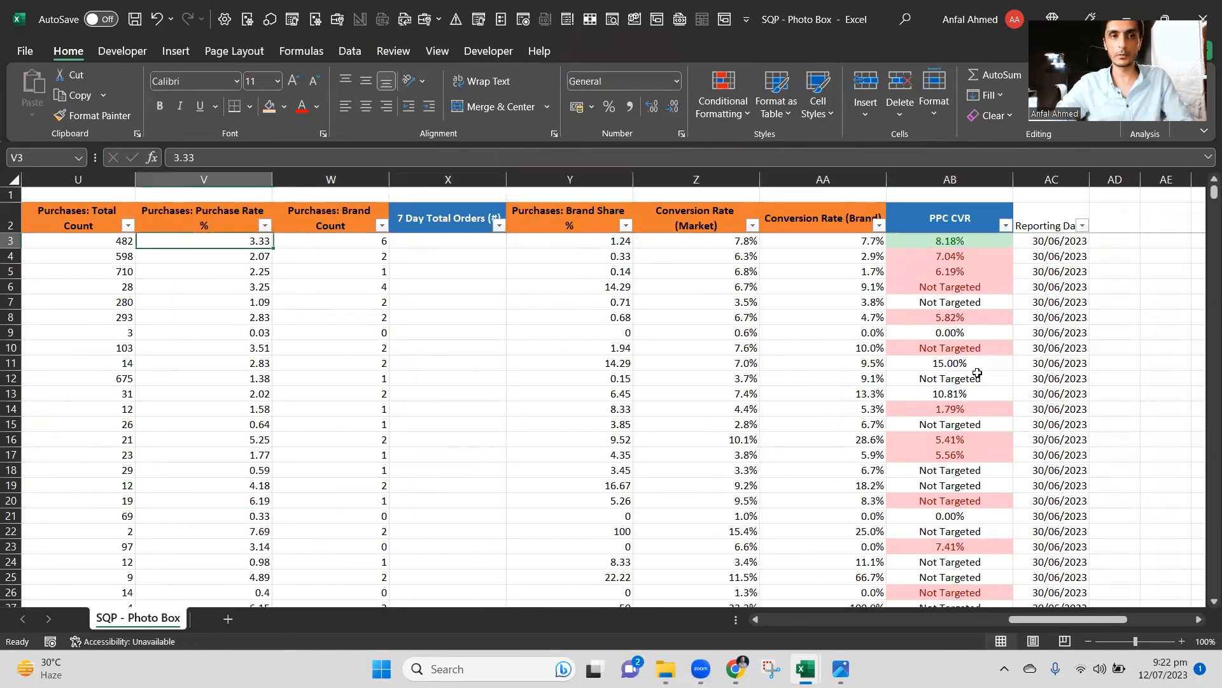
{"action": "key", "text": "Left"}
{"action": "key", "text": "Left"}
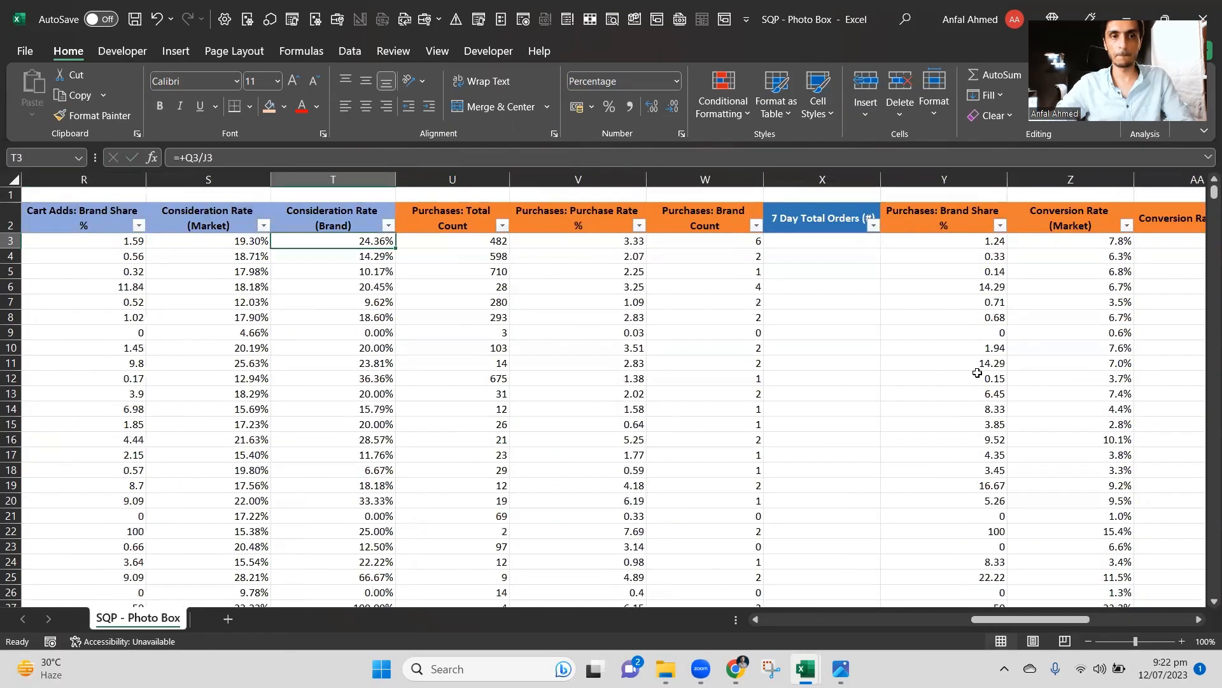
{"action": "key", "text": "Left"}
{"action": "key", "text": "Left"}
{"action": "key", "text": "Left"}
{"action": "key", "text": "Left"}
{"action": "key", "text": "Left"}
{"action": "key", "text": "Left"}
{"action": "key", "text": "ctrl+c"}
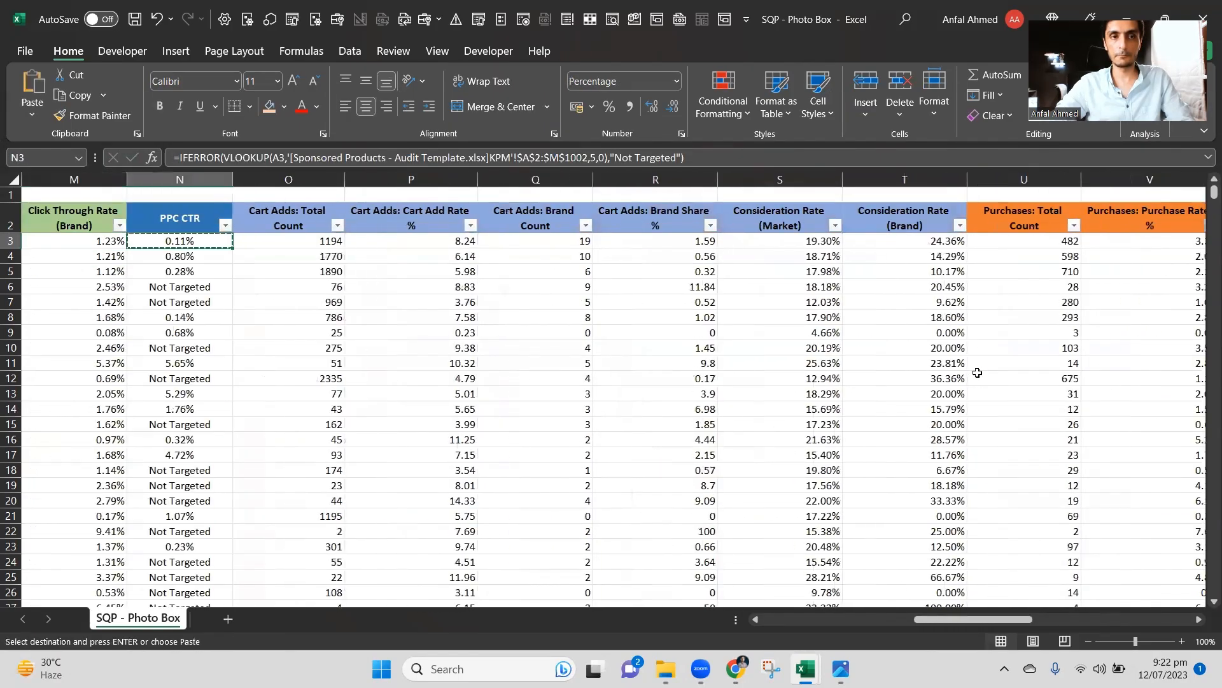
{"action": "key", "text": "Right"}
{"action": "key", "text": "Right"}
{"action": "key", "text": "Right"}
{"action": "key", "text": "Right"}
{"action": "key", "text": "Right"}
{"action": "key", "text": "Right"}
{"action": "key", "text": "Right"}
{"action": "key", "text": "Right"}
{"action": "key", "text": "Right"}
{"action": "key", "text": "Right"}
{"action": "key", "text": "ctrl+v"}
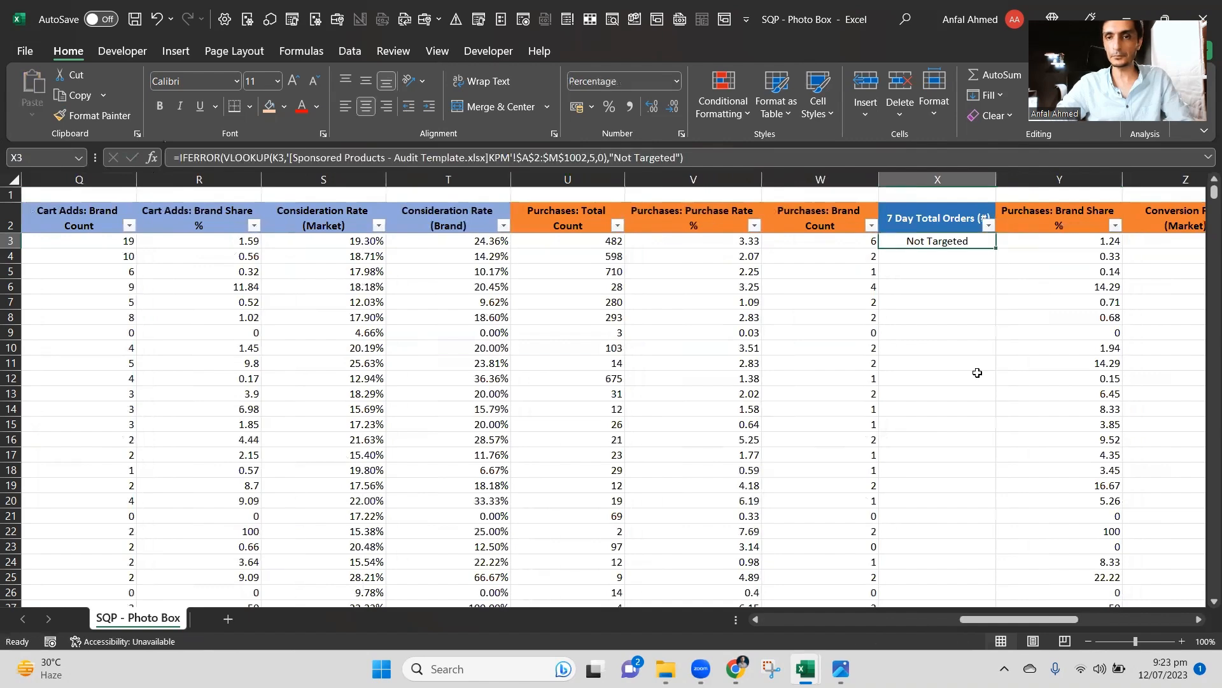
Count the KPM sheet's columns up to 7 Day Total Orders (#) and set the VLOOKUP column index in X3 to 12.
{"action": "key", "text": "alt+Tab"}
{"action": "key", "text": "ctrl+shift+Left"}
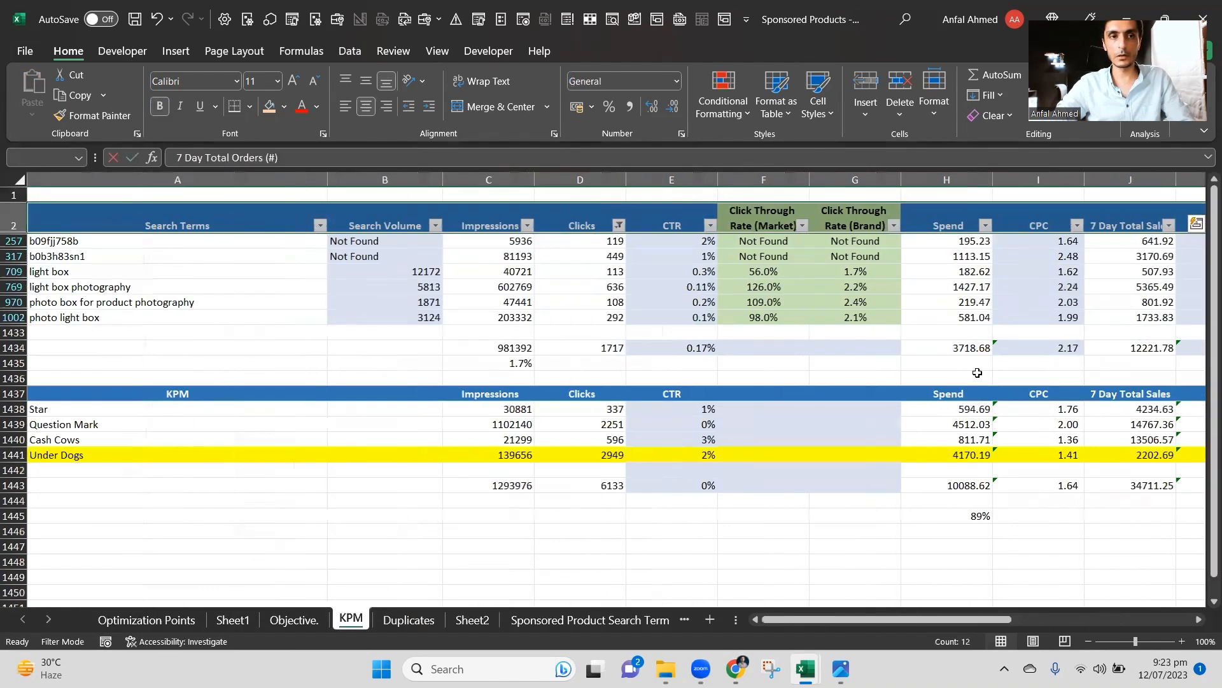
{"action": "key", "text": "alt+Tab"}
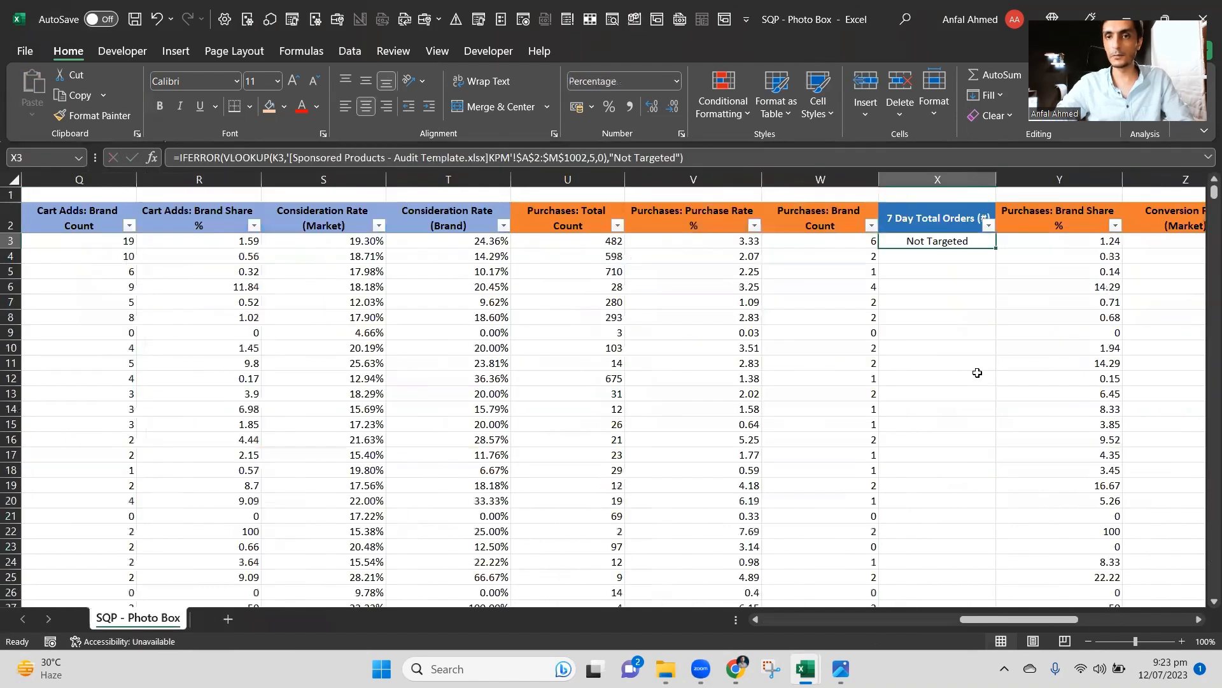
{"action": "key", "text": "F2"}
{"action": "key", "text": "Left"}
{"action": "key", "text": "Left"}
{"action": "key", "text": "Left"}
{"action": "key", "text": "Left"}
{"action": "key", "text": "Left"}
{"action": "key", "text": "Left"}
{"action": "key", "text": "Left"}
{"action": "key", "text": "Left"}
{"action": "key", "text": "Left"}
{"action": "key", "text": "Left"}
{"action": "key", "text": "Left"}
{"action": "key", "text": "Left"}
{"action": "key", "text": "Left"}
{"action": "key", "text": "Left"}
{"action": "key", "text": "Left"}
{"action": "key", "text": "Left"}
{"action": "key", "text": "Left"}
{"action": "key", "text": "Left"}
{"action": "key", "text": "Left"}
{"action": "key", "text": "Left"}
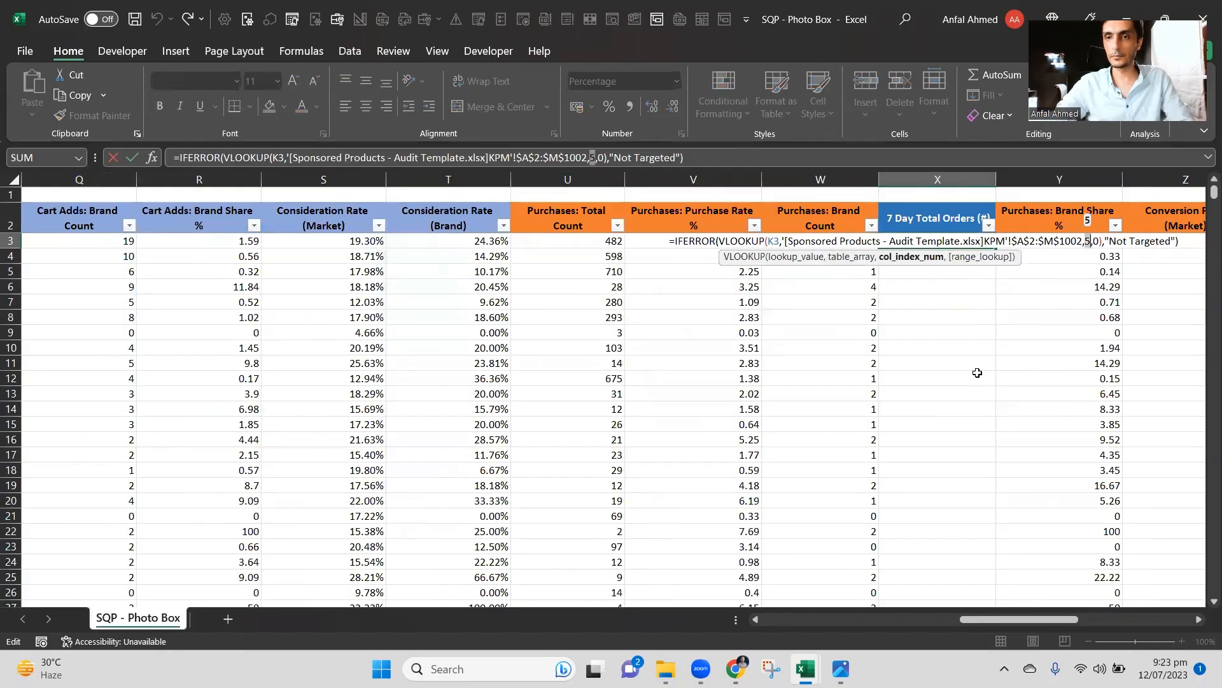
{"action": "type", "text": "12"}
Change the VLOOKUP lookup value in X3 to A3 and commit the formula.
{"action": "key", "text": "Left"}
{"action": "key", "text": "Left"}
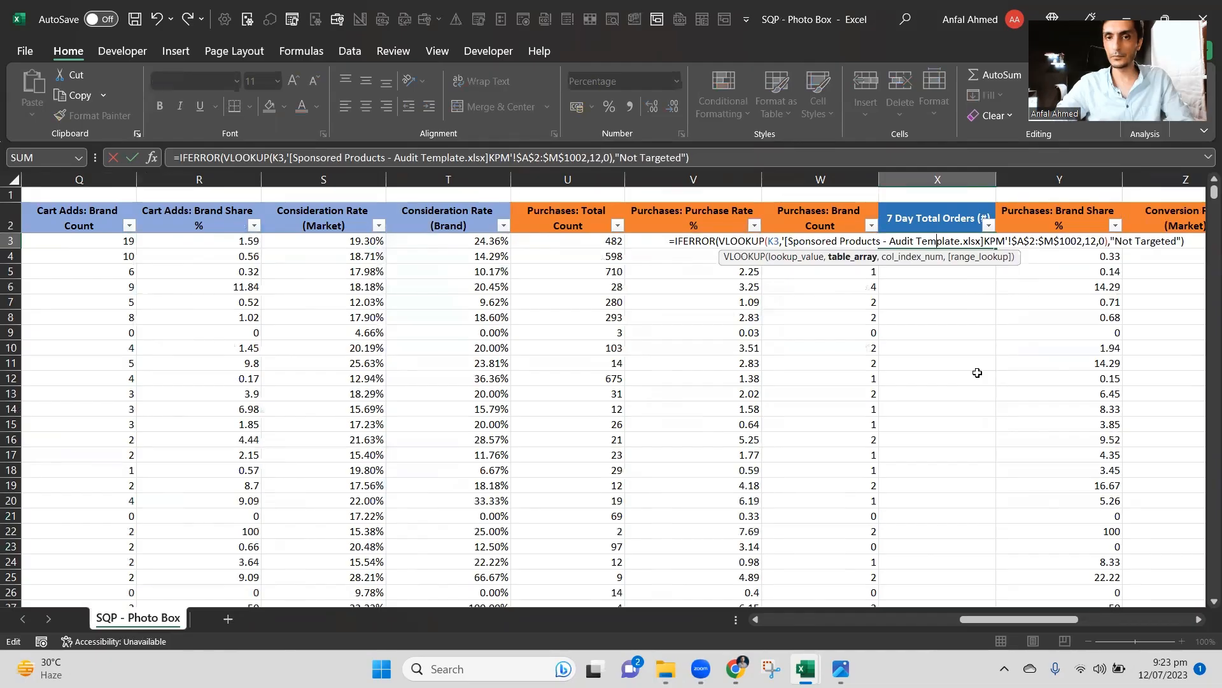
{"action": "key", "text": "Left"}
{"action": "key", "text": "Left"}
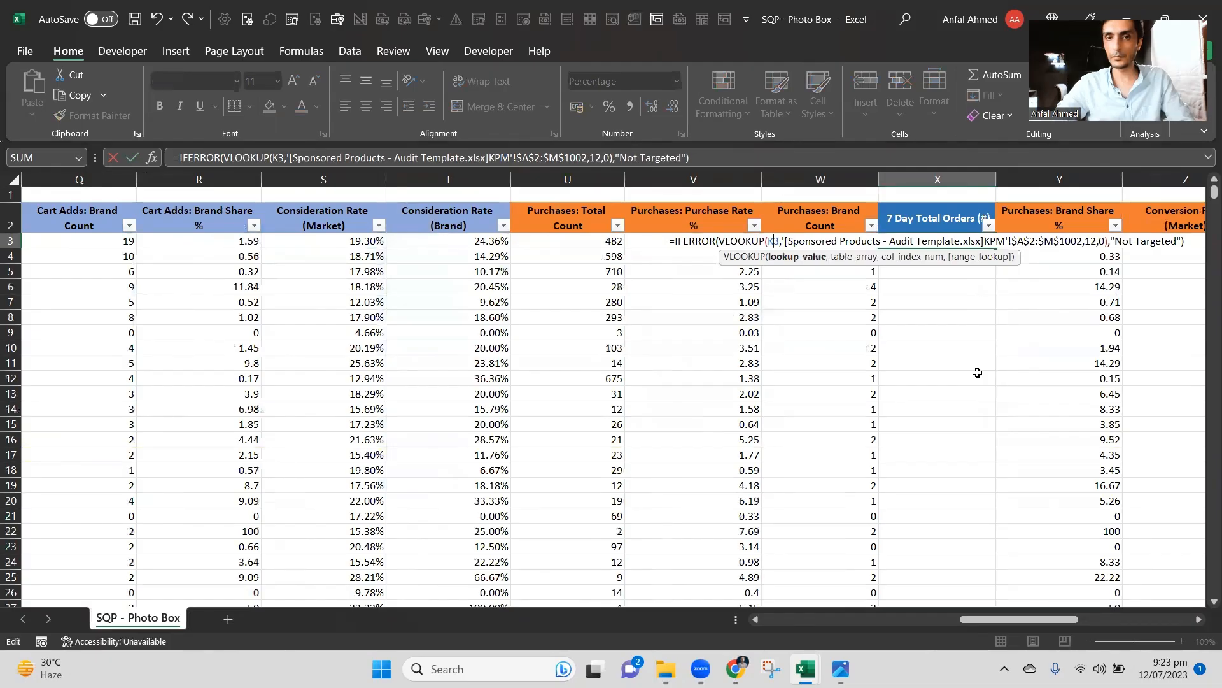
{"action": "key", "text": "shift+Left"}
{"action": "type", "text": "A"}
{"action": "key", "text": "ctrl+Return"}
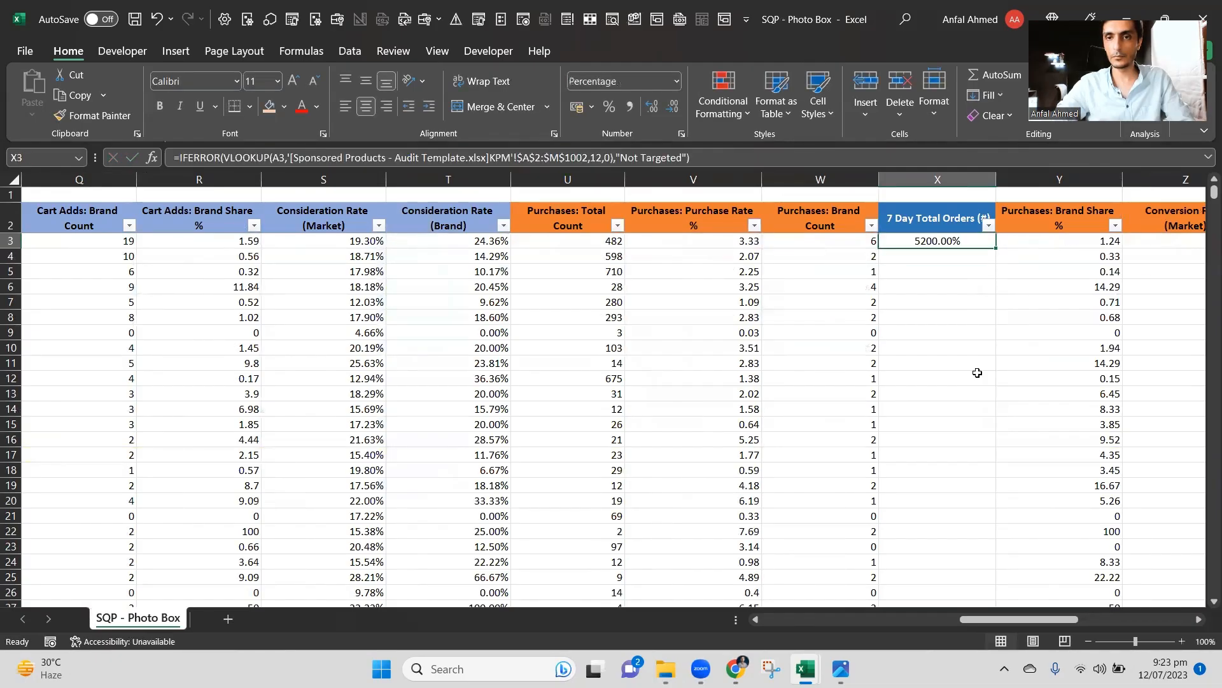
{"action": "key", "text": "ctrl+c"}
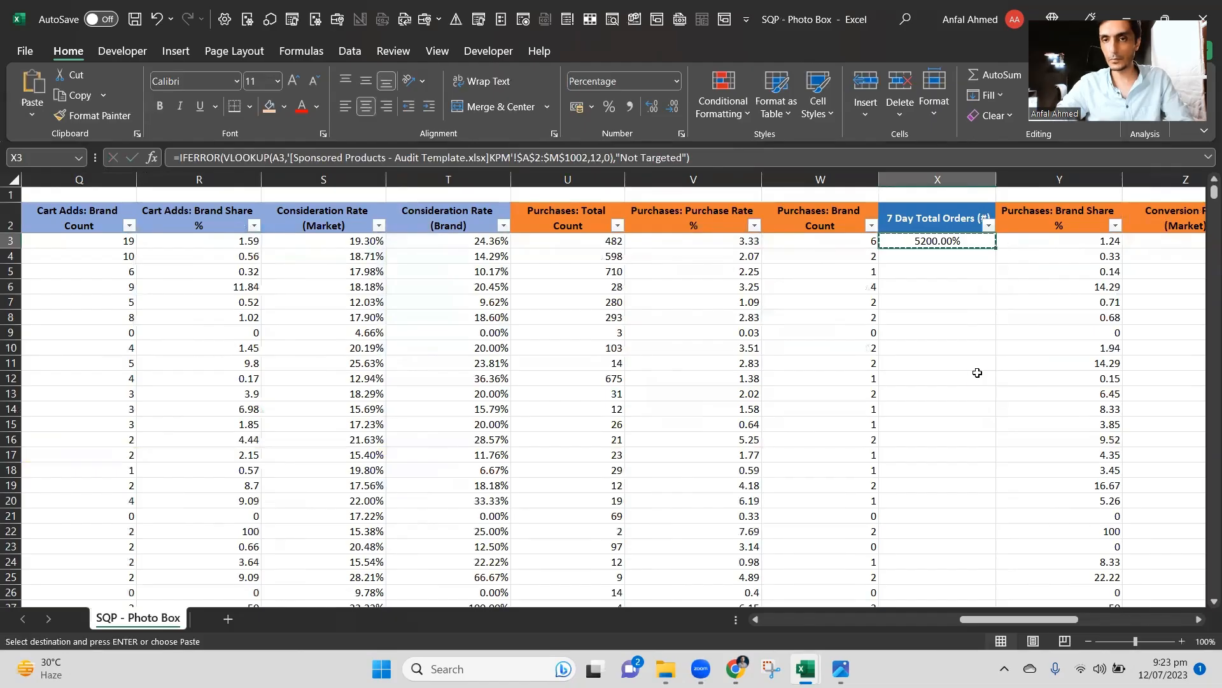
{"action": "key", "text": "Escape"}
{"action": "key", "text": "F2"}
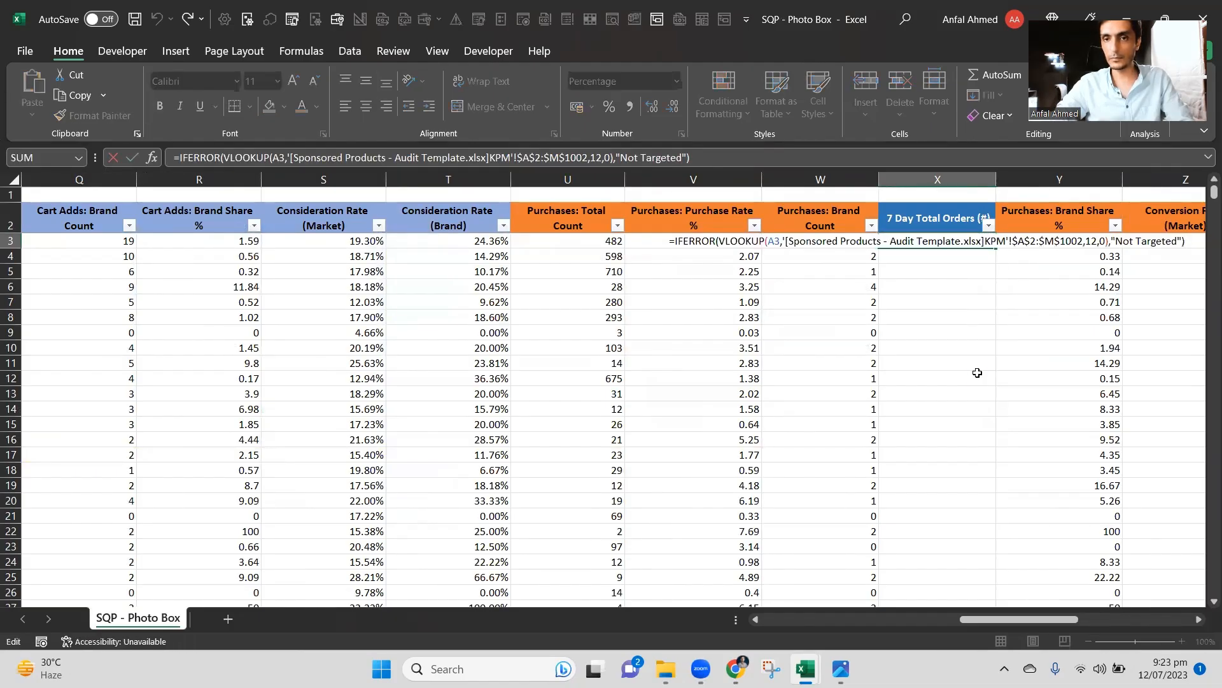
{"action": "key", "text": "Escape"}
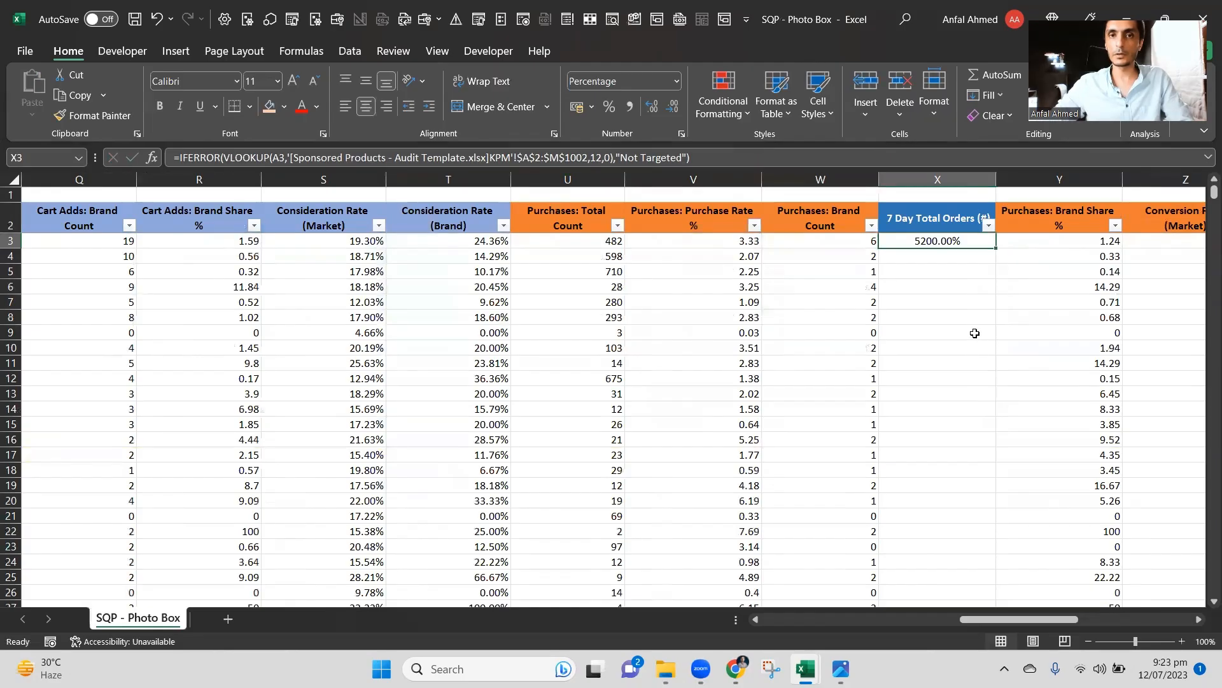
Set the number format of the 7 Day Total Orders (#) result in X3 to General.
{"action": "key", "text": "ctrl+shift+grave"}
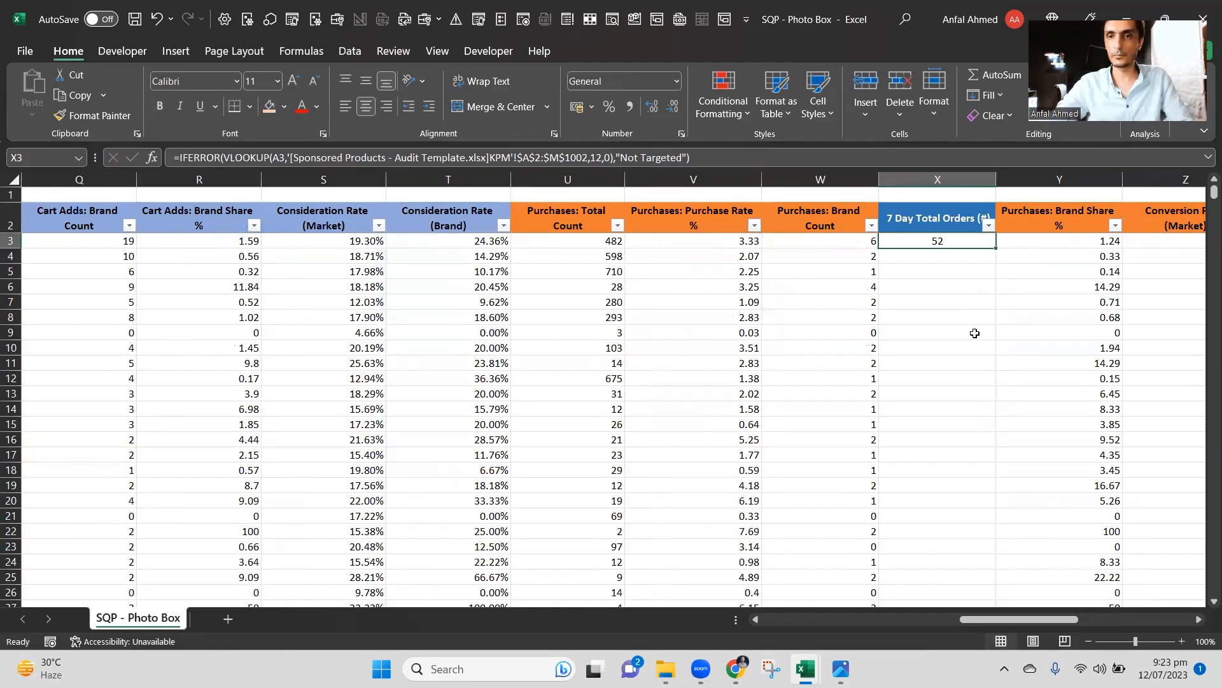
{"action": "key", "text": "Down"}
{"action": "key", "text": "Up"}
{"action": "key", "text": "Up"}
{"action": "key", "text": "Down"}
Copy the lookup formula from X3 down the 7 Day Total Orders (#) column through row 1002.
{"action": "key", "text": "ctrl+c"}
{"action": "key", "text": "Left"}
{"action": "key", "text": "ctrl+Down"}
{"action": "key", "text": "Right"}
{"action": "key", "text": "Down"}
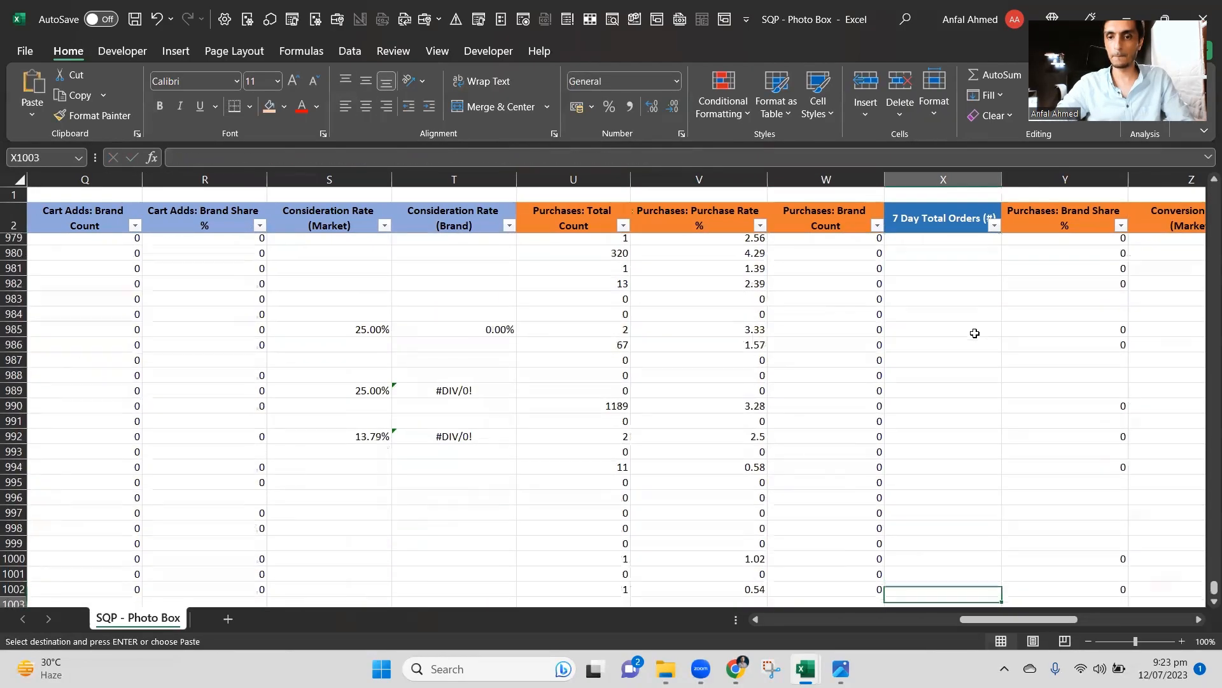
{"action": "key", "text": "Down"}
{"action": "key", "text": "Down"}
{"action": "key", "text": "Down"}
{"action": "key", "text": "Up"}
{"action": "key", "text": "Up"}
{"action": "key", "text": "Up"}
{"action": "key", "text": "Up"}
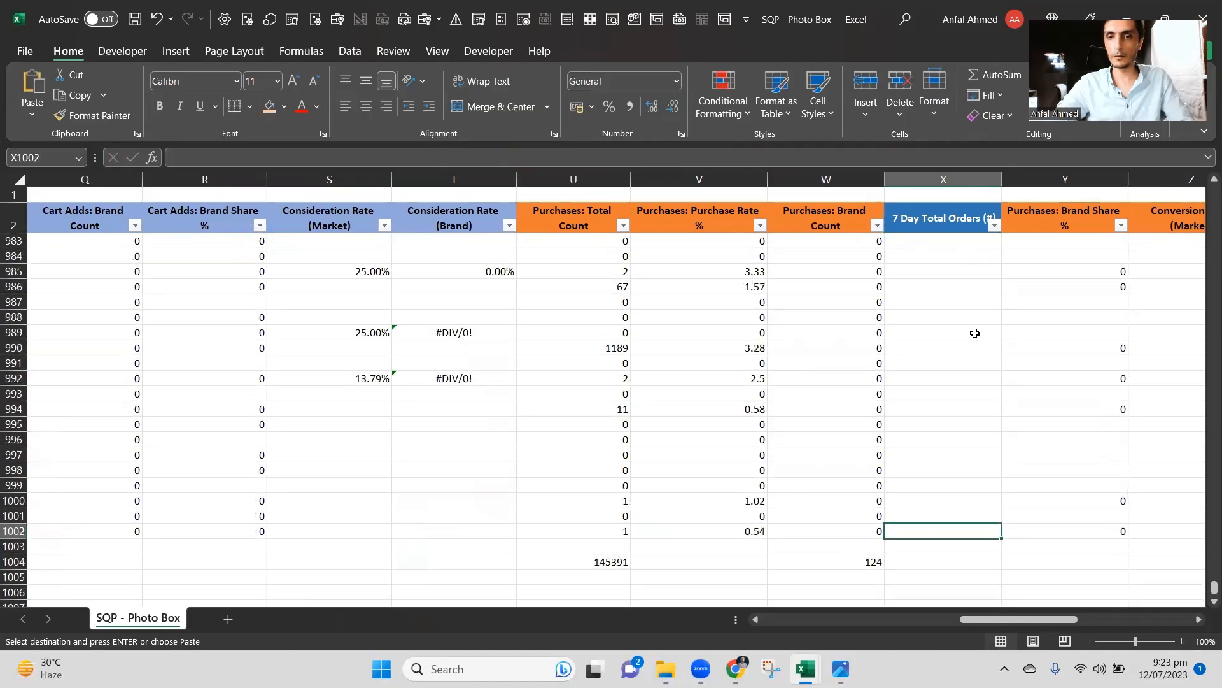
{"action": "key", "text": "ctrl+shift+Up"}
{"action": "key", "text": "Return"}
Examine the filled 7 Day Total Orders (#) values against the brand purchase counts in the first rows.
{"action": "key", "text": "ctrl+Up"}
{"action": "key", "text": "Down"}
{"action": "key", "text": "Down"}
{"action": "key", "text": "Down"}
{"action": "key", "text": "Down"}
{"action": "key", "text": "Down"}
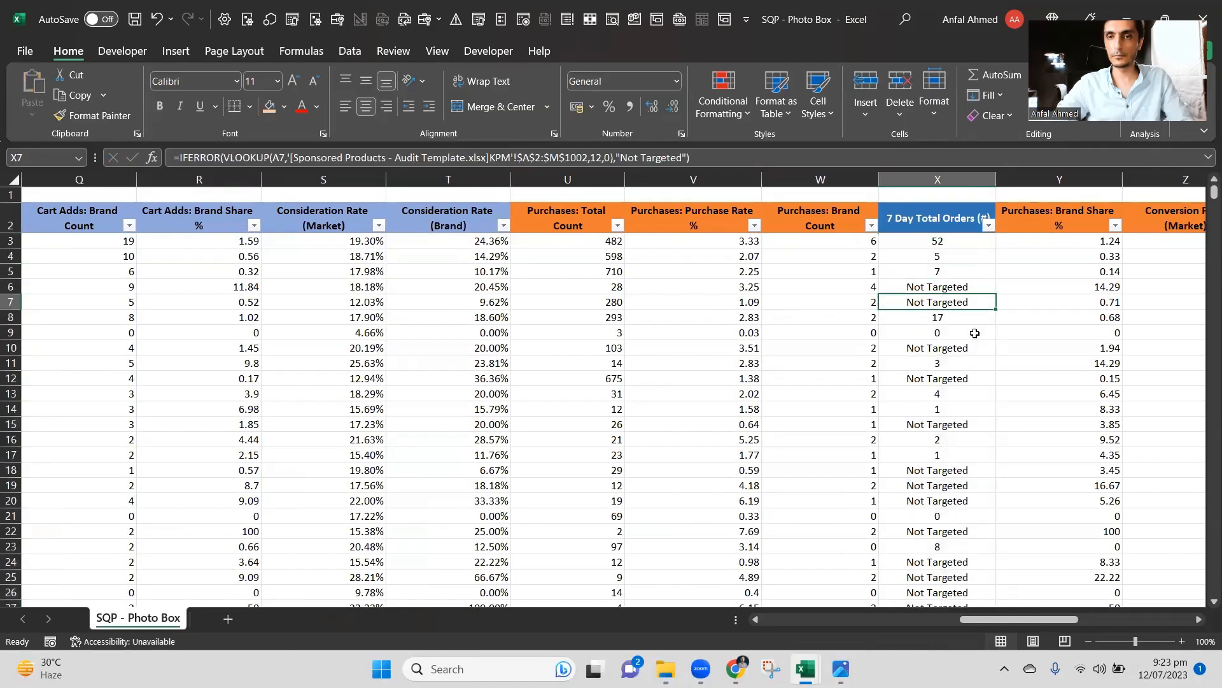
{"action": "scroll", "coordinate": [974, 332], "scroll_direction": "right", "scroll_amount": 3}
{"action": "key", "text": "Left"}
{"action": "key", "text": "Down"}
{"action": "key", "text": "Down"}
{"action": "key", "text": "Down"}
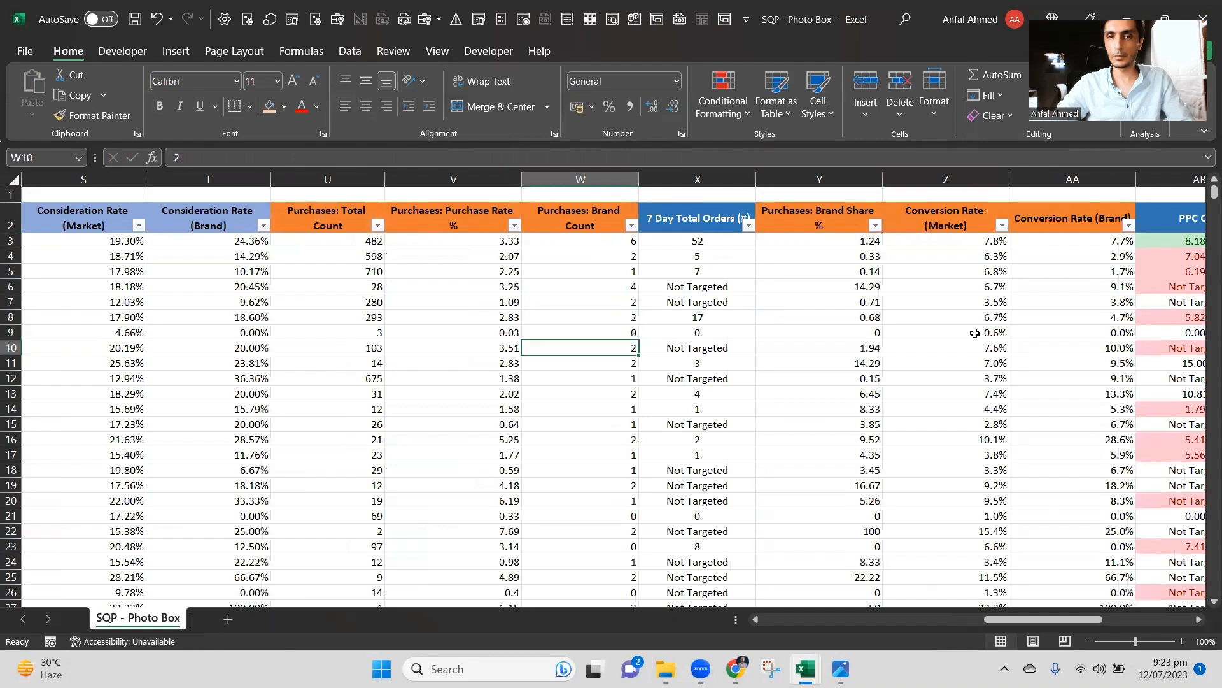
Try to halve the 7 Day Total Orders (#) in X3 by appending /2 after the IFERROR formula.
{"action": "key", "text": "Right"}
{"action": "key", "text": "ctrl+Up"}
{"action": "key", "text": "Down"}
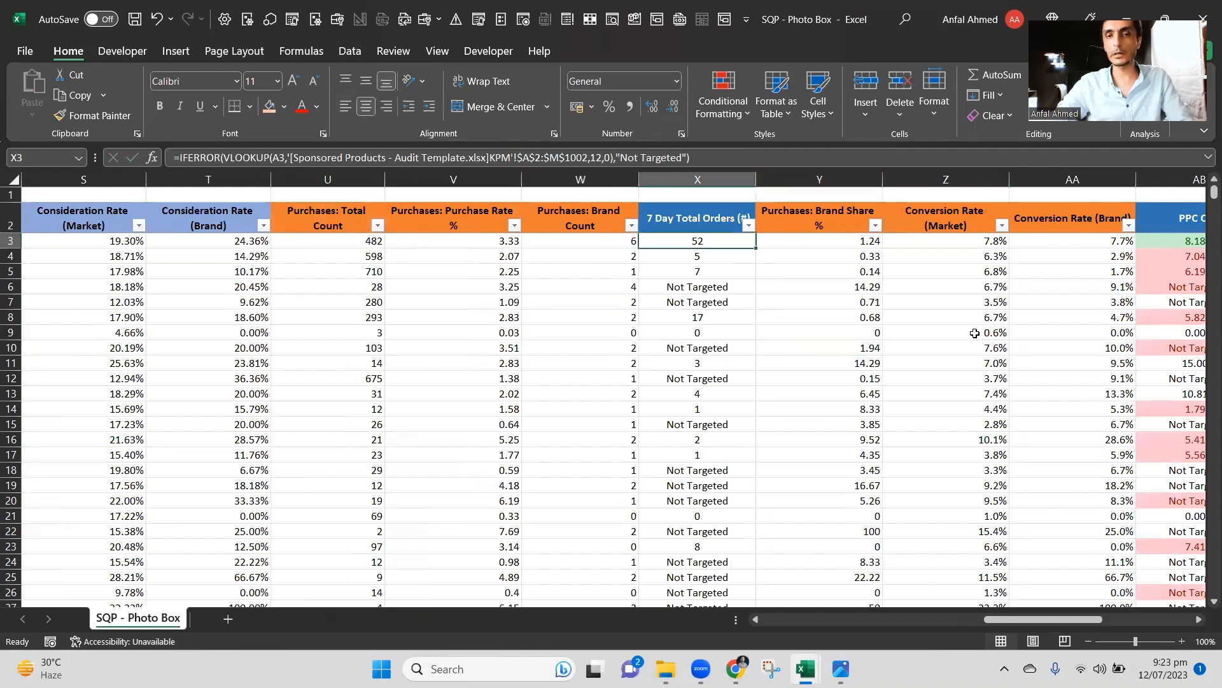
{"action": "key", "text": "F2"}
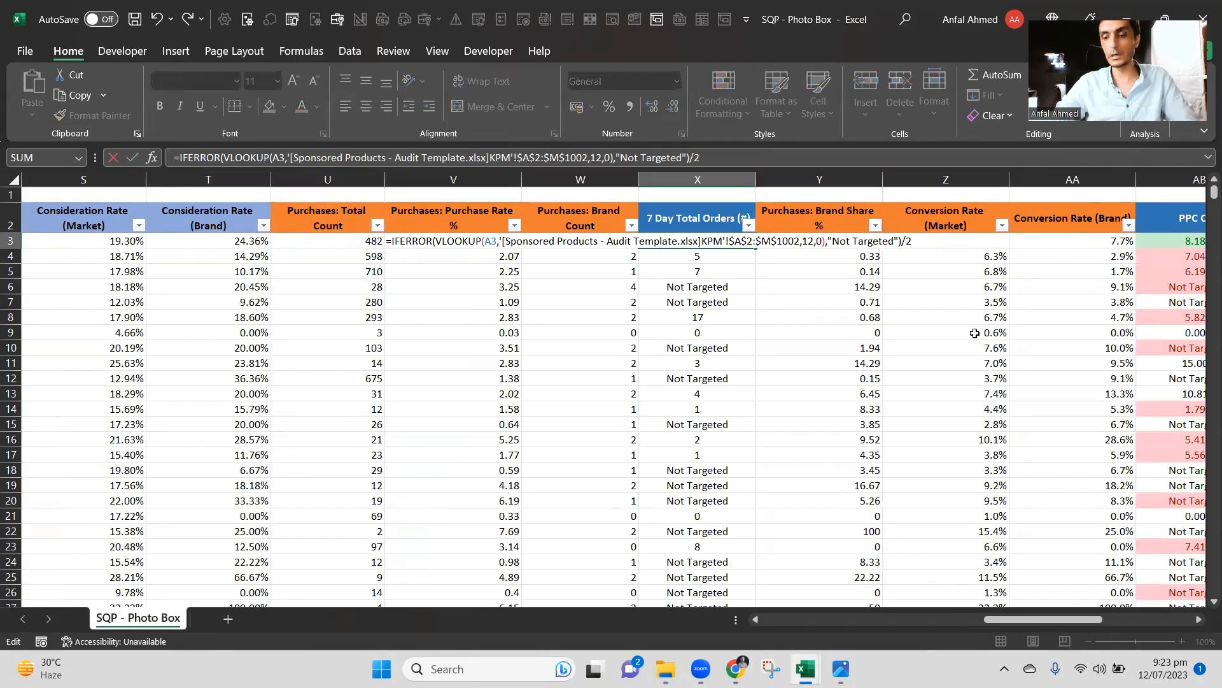
{"action": "key", "text": "Return"}
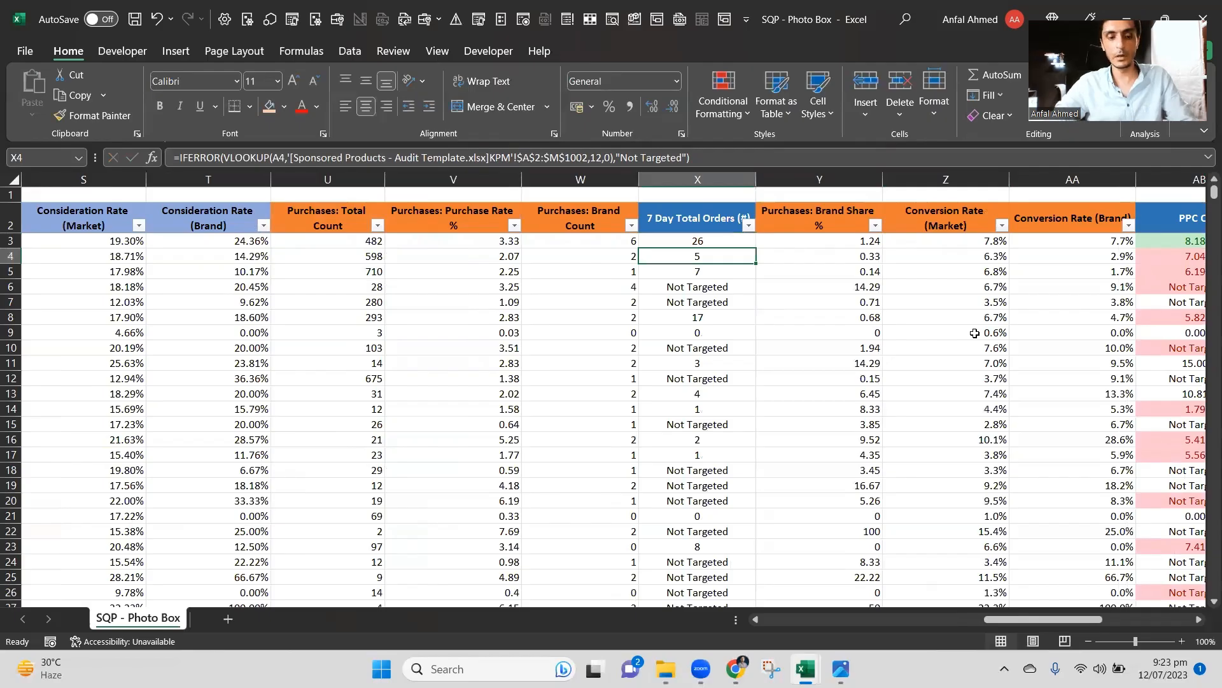
Try copying the formula with the trailing /2 from X3 down the column through row 1002.
{"action": "key", "text": "Up"}
{"action": "key", "text": "ctrl+c"}
{"action": "key", "text": "Down"}
{"action": "key", "text": "ctrl+shift+Down"}
{"action": "scroll", "coordinate": [975, 332], "scroll_direction": "down", "scroll_amount": 5}
{"action": "key", "text": "ctrl+v"}
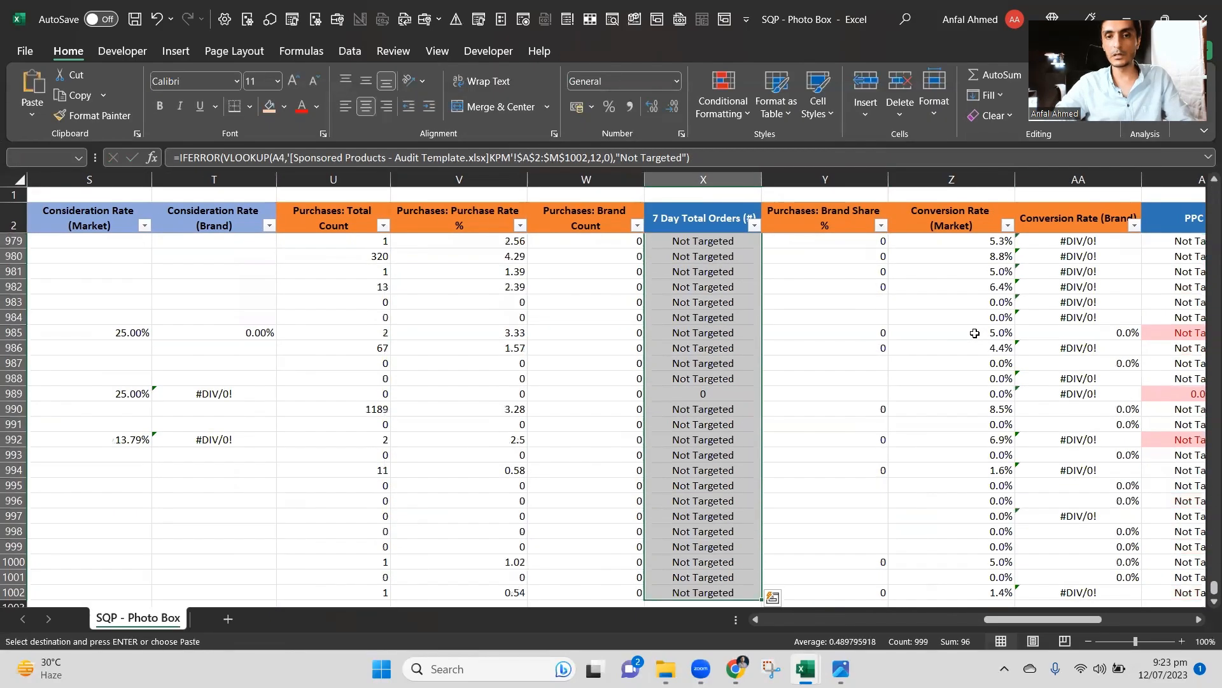
{"action": "key", "text": "Escape"}
{"action": "key", "text": "ctrl+Up"}
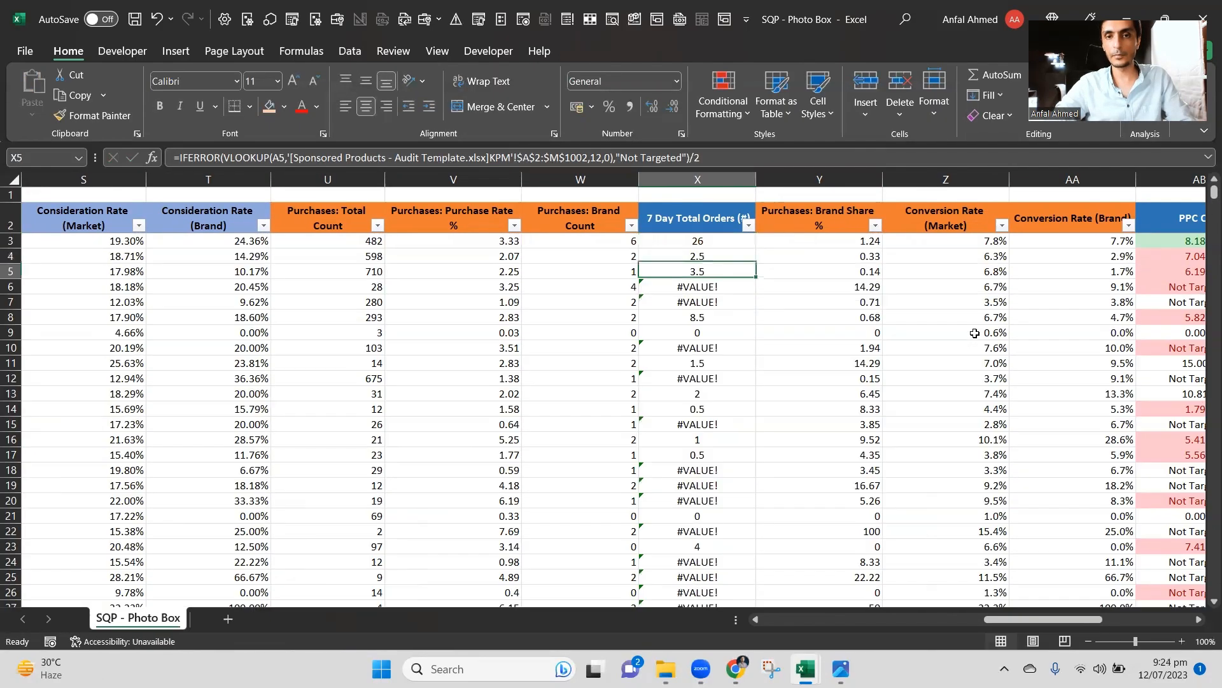
Move the /2 in X3 inside IFERROR, directly after the VLOOKUP, keeping "Not Targeted" as the fallback.
{"action": "key", "text": "F2"}
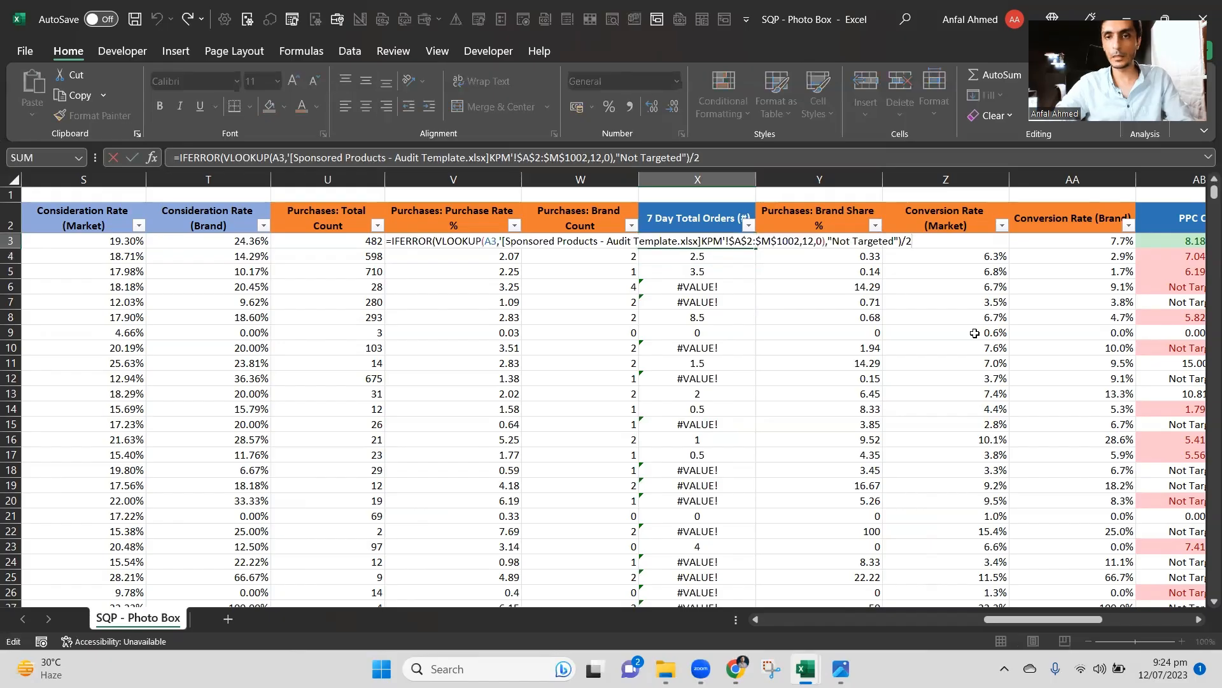
{"action": "key", "text": "BackSpace"}
{"action": "key", "text": "BackSpace"}
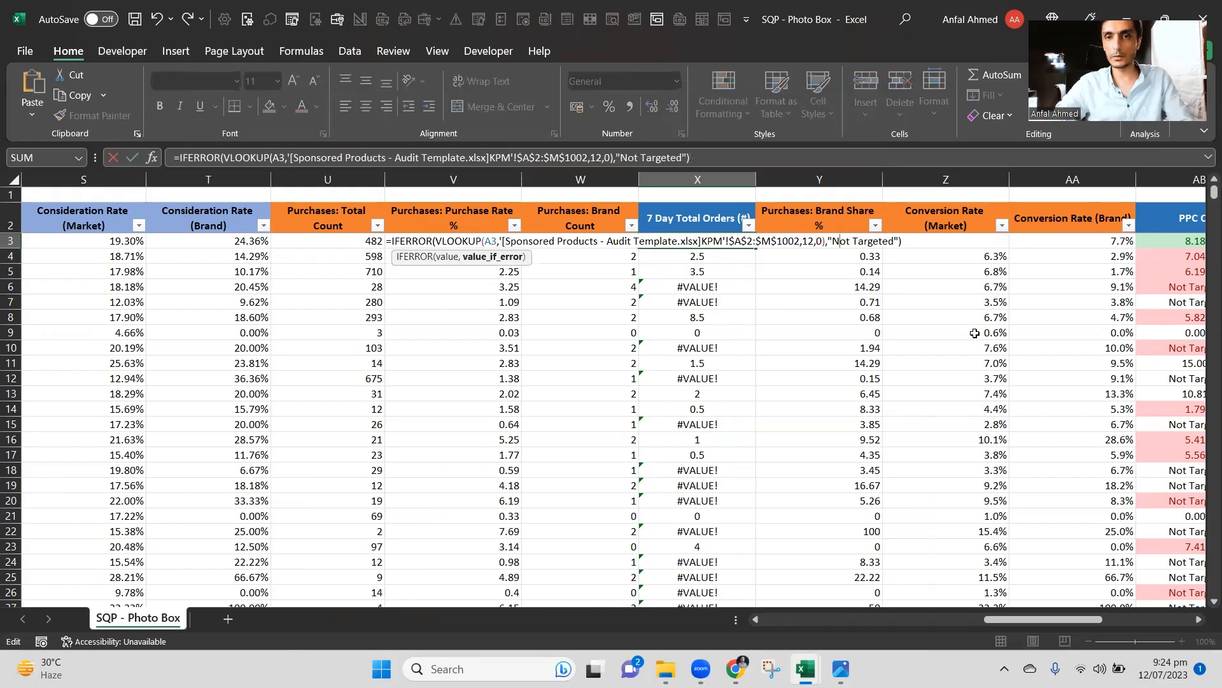
{"action": "key", "text": "Left"}
{"action": "key", "text": "Left"}
{"action": "key", "text": "Left"}
{"action": "key", "text": "Left"}
{"action": "key", "text": "Left"}
{"action": "key", "text": "Left"}
{"action": "key", "text": "Right"}
{"action": "key", "text": "Right"}
{"action": "key", "text": "Right"}
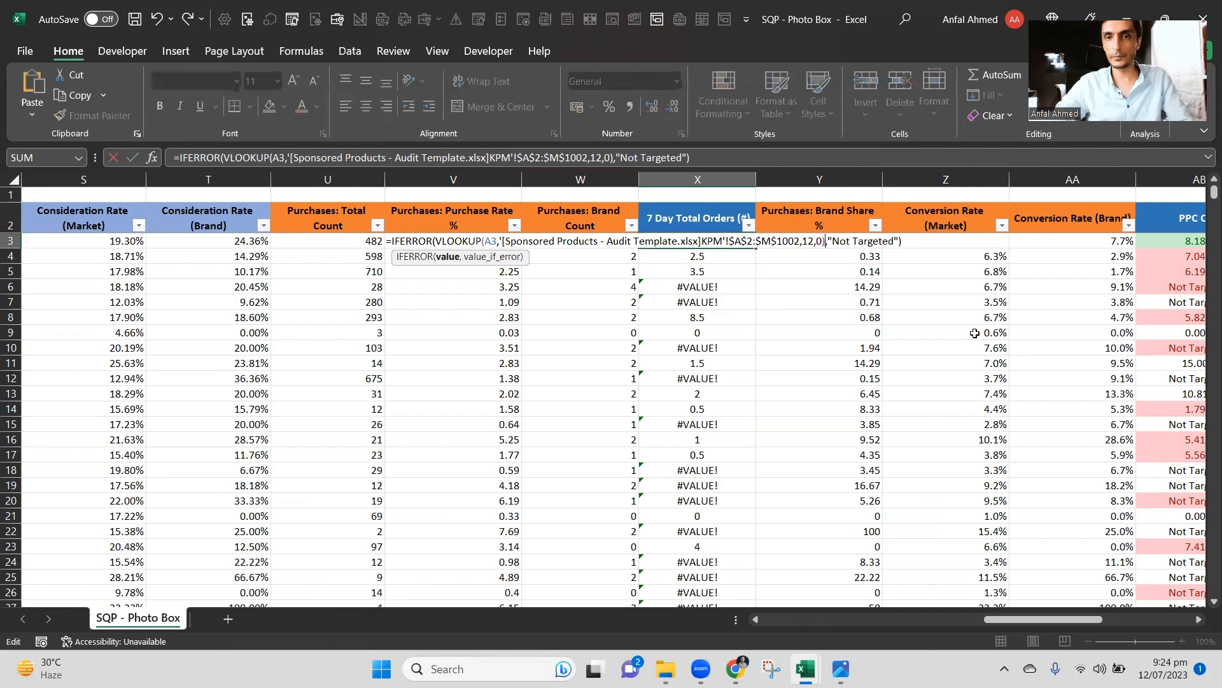
{"action": "type", "text": "/2"}
{"action": "key", "text": "Return"}
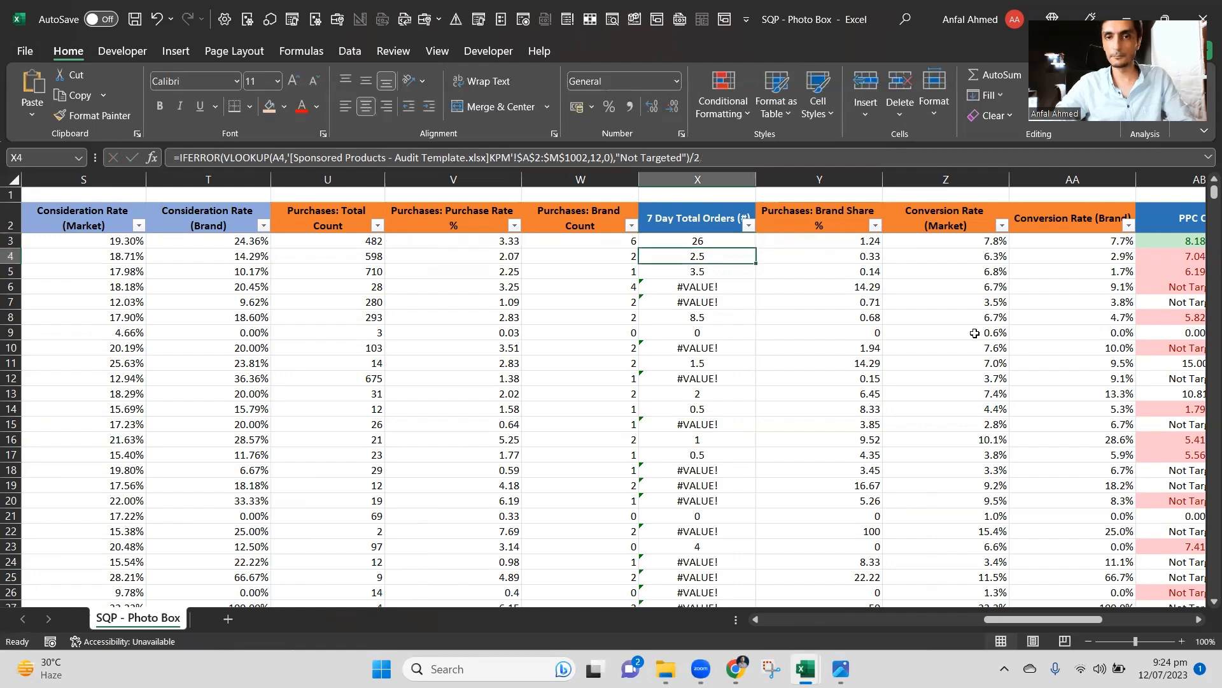
Copy the corrected X3 formula down the 7 Day Total Orders (#) column through row 1002.
{"action": "key", "text": "ctrl+c"}
{"action": "key", "text": "ctrl+shift+Down"}
{"action": "key", "text": "ctrl+v"}
{"action": "key", "text": "ctrl+Up"}
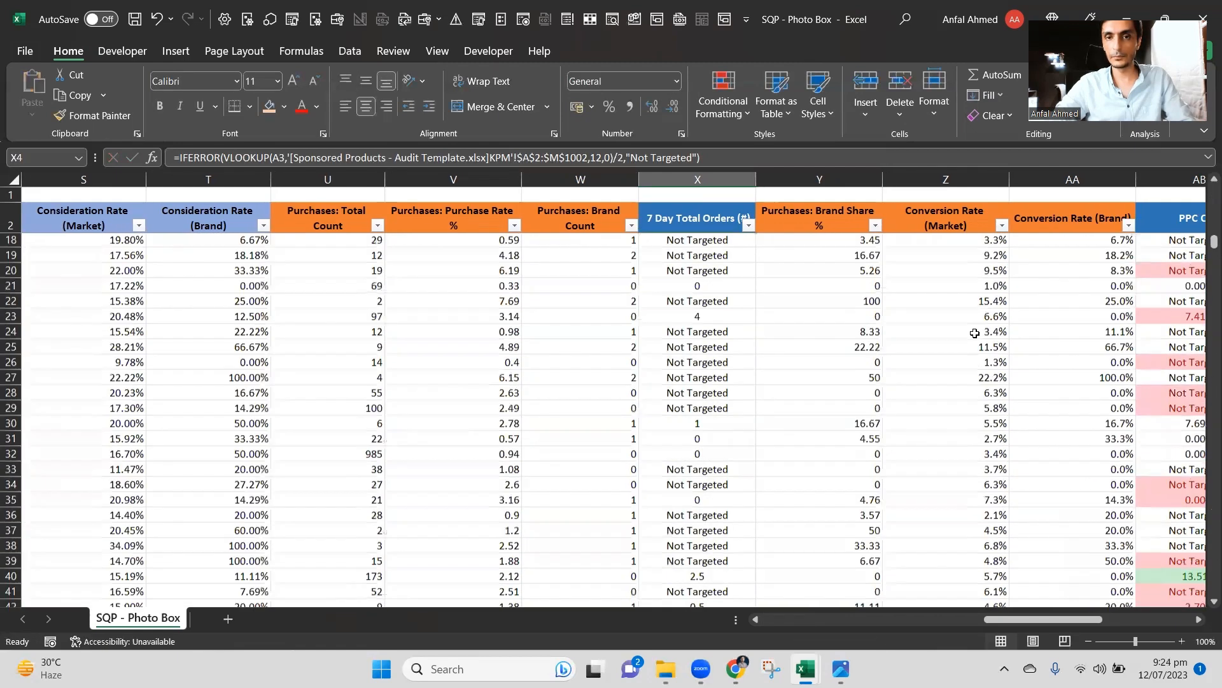
Check the recalculated values in the upper part of the 7 Day Total Orders (#) column.
{"action": "key", "text": "Down"}
{"action": "key", "text": "Down"}
{"action": "key", "text": "Down"}
{"action": "key", "text": "Down"}
{"action": "key", "text": "Down"}
{"action": "key", "text": "Down"}
{"action": "key", "text": "Down"}
{"action": "key", "text": "Down"}
{"action": "key", "text": "Down"}
{"action": "key", "text": "Down"}
{"action": "key", "text": "Up"}
{"action": "key", "text": "Up"}
{"action": "key", "text": "Up"}
{"action": "key", "text": "Up"}
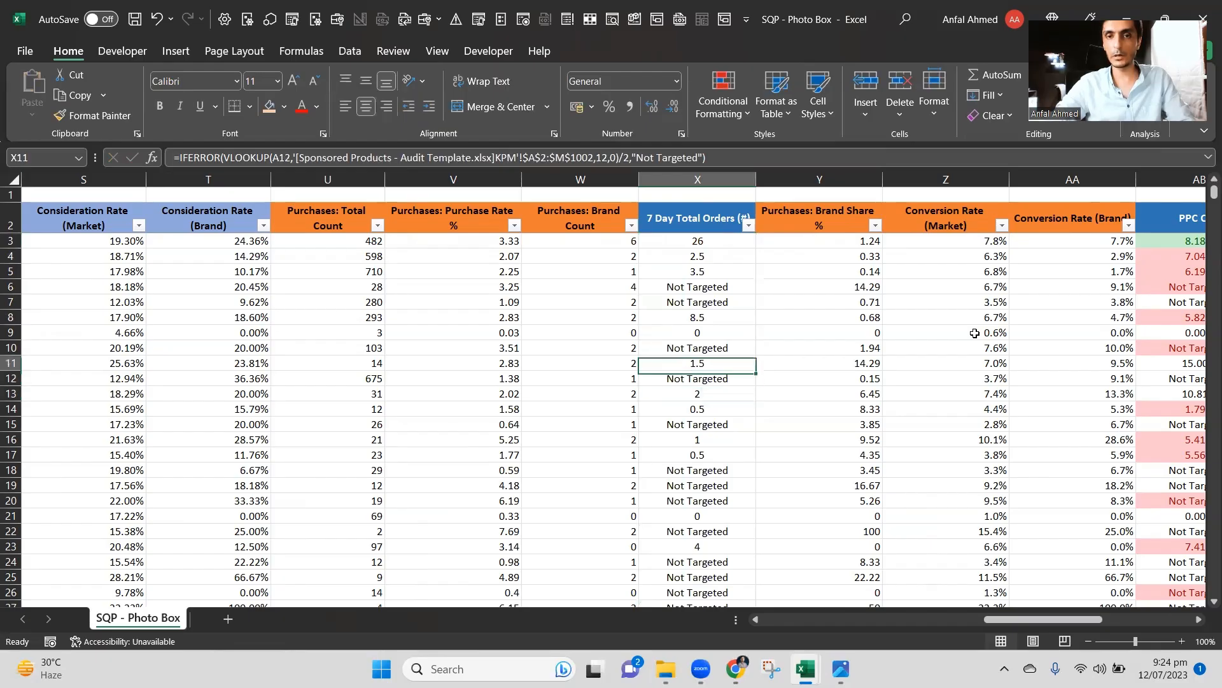
Copy the brand purchase SUBTOTAL from W1004 into X1004 to total the 7 Day Total Orders (#) column.
{"action": "key", "text": "ctrl+Down"}
{"action": "key", "text": "Down"}
{"action": "key", "text": "Down"}
{"action": "key", "text": "Down"}
{"action": "key", "text": "Down"}
{"action": "key", "text": "Down"}
{"action": "key", "text": "Up"}
{"action": "key", "text": "Up"}
{"action": "key", "text": "Up"}
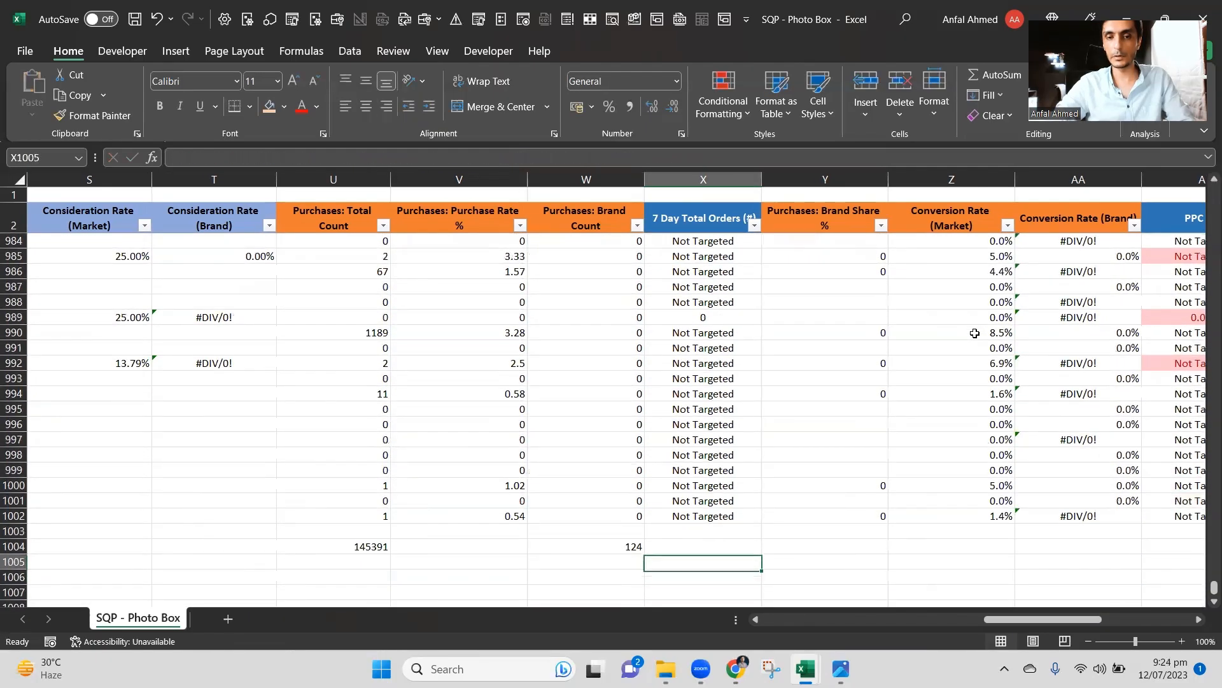
{"action": "key", "text": "Left"}
{"action": "key", "text": "ctrl+c"}
{"action": "key", "text": "Right"}
{"action": "key", "text": "Return"}
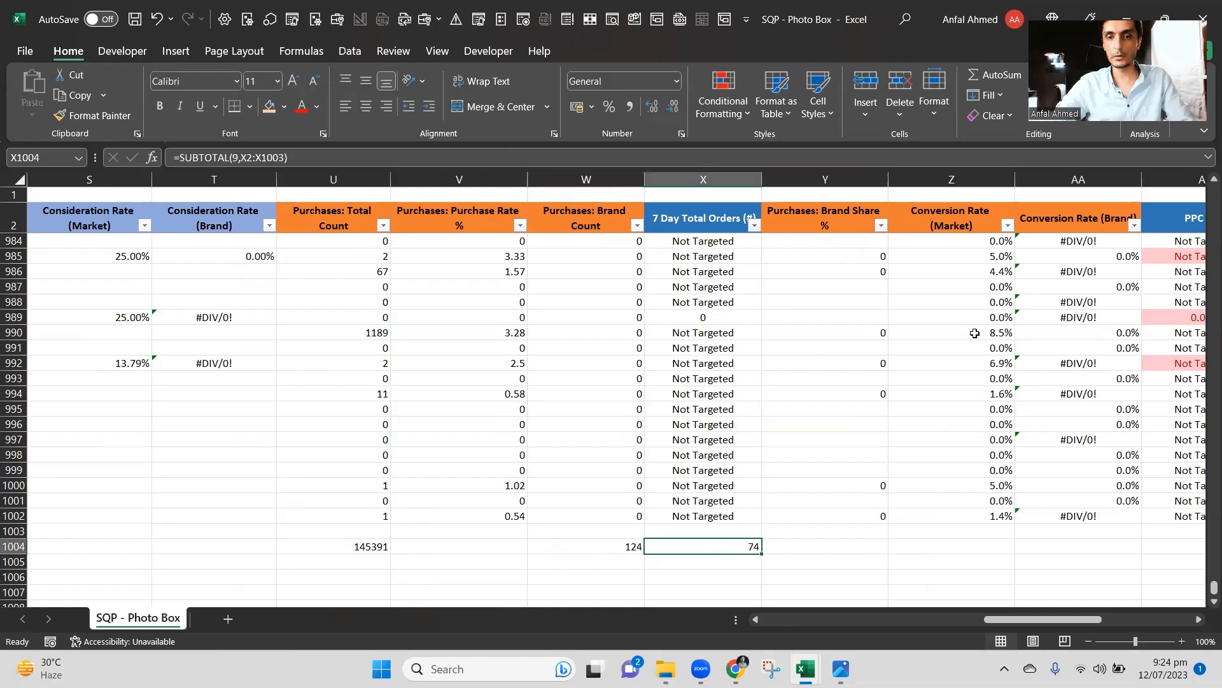
Return to the first data rows and review the halved 7 Day Total Orders (#) values down to row 11.
{"action": "key", "text": "Down"}
{"action": "key", "text": "Down"}
{"action": "key", "text": "Up"}
{"action": "key", "text": "Up"}
{"action": "key", "text": "Up"}
{"action": "key", "text": "Up"}
{"action": "key", "text": "Up"}
{"action": "key", "text": "Up"}
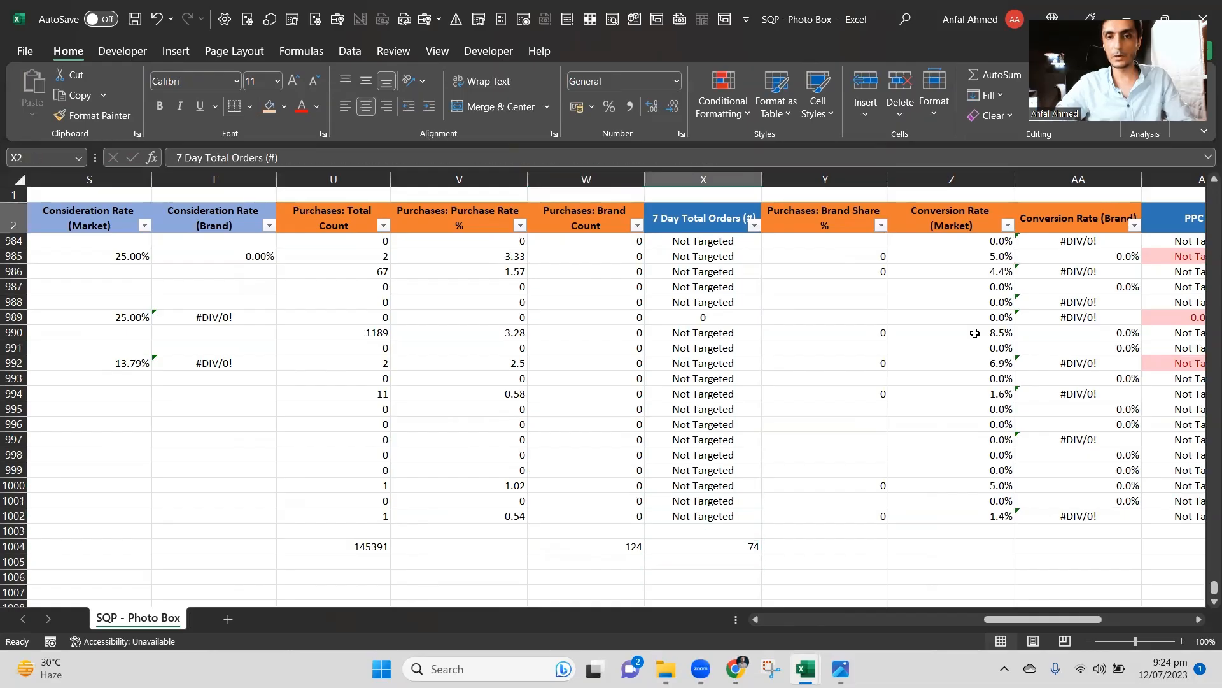
{"action": "key", "text": "ctrl+Up"}
{"action": "key", "text": "Down"}
{"action": "key", "text": "Down"}
{"action": "key", "text": "Down"}
{"action": "key", "text": "Down"}
{"action": "key", "text": "Down"}
{"action": "key", "text": "Down"}
{"action": "key", "text": "Down"}
{"action": "key", "text": "Down"}
{"action": "key", "text": "Down"}
{"action": "key", "text": "Down"}
{"action": "key", "text": "Down"}
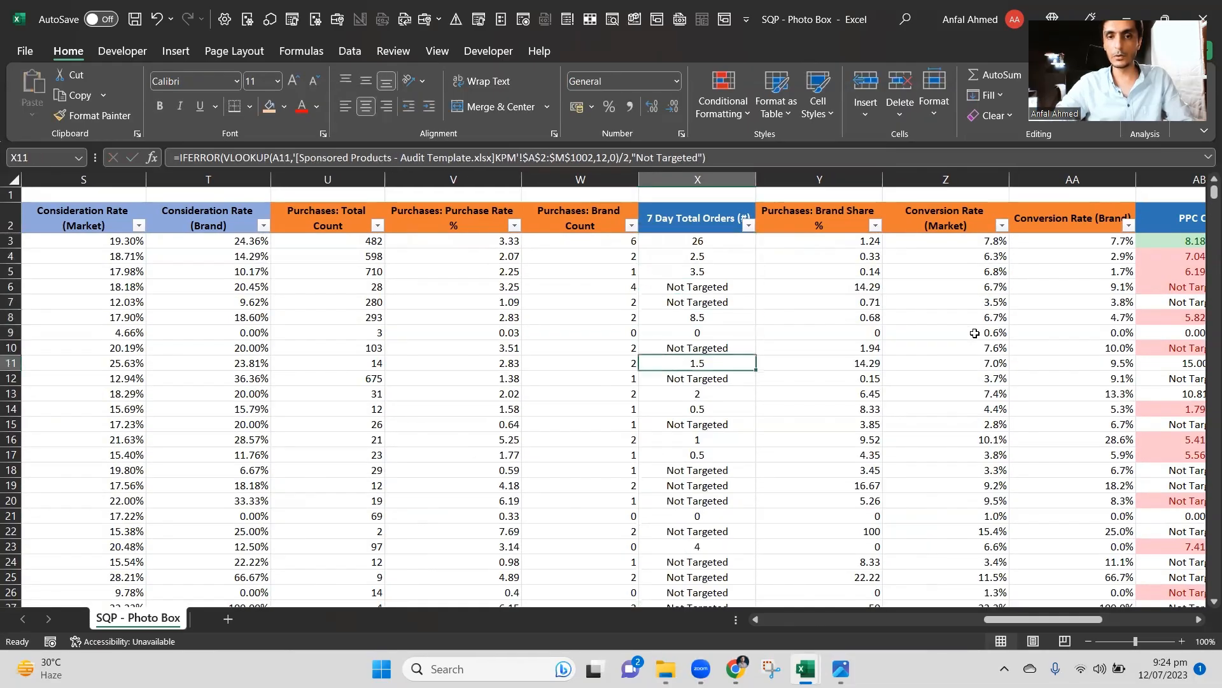
{"action": "key", "text": "Up"}
{"action": "key", "text": "Up"}
{"action": "key", "text": "Up"}
{"action": "key", "text": "Up"}
{"action": "key", "text": "Up"}
{"action": "key", "text": "Up"}
{"action": "key", "text": "Up"}
{"action": "key", "text": "Up"}
{"action": "key", "text": "Up"}
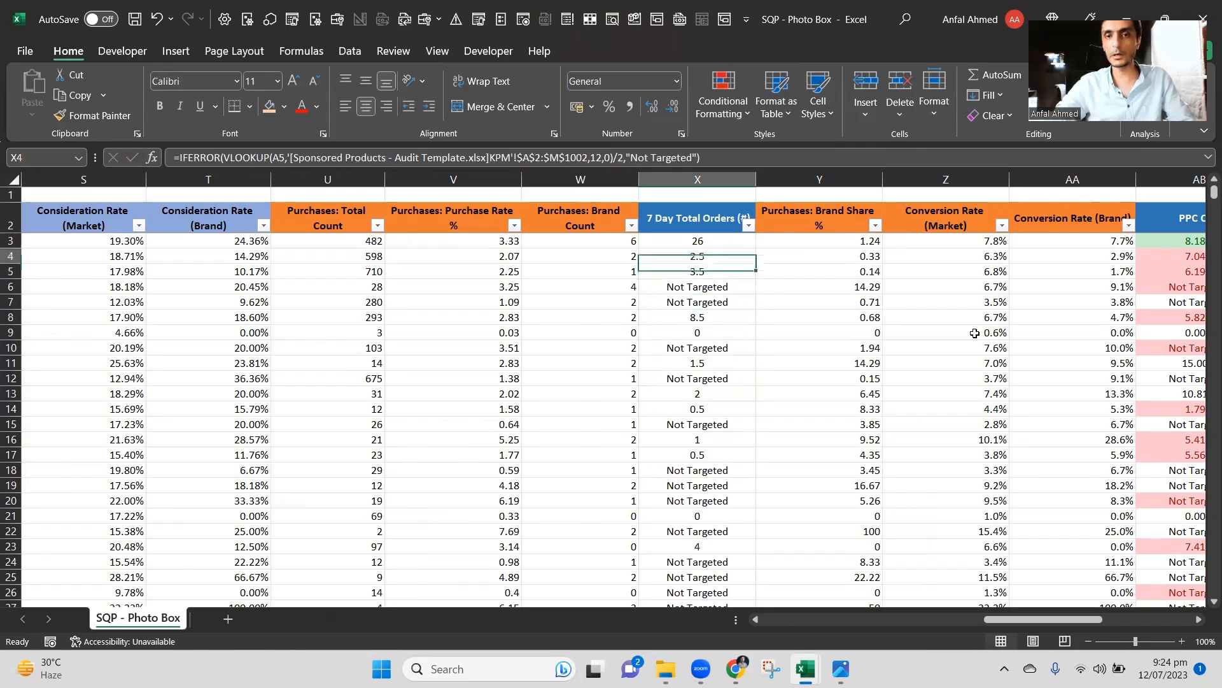
Compare the brand purchase counts with the 7 Day Total Orders (#) for the search queries in rows 6 to 12.
{"action": "key", "text": "Left"}
{"action": "key", "text": "Down"}
{"action": "key", "text": "Down"}
{"action": "key", "text": "Right"}
{"action": "key", "text": "Right"}
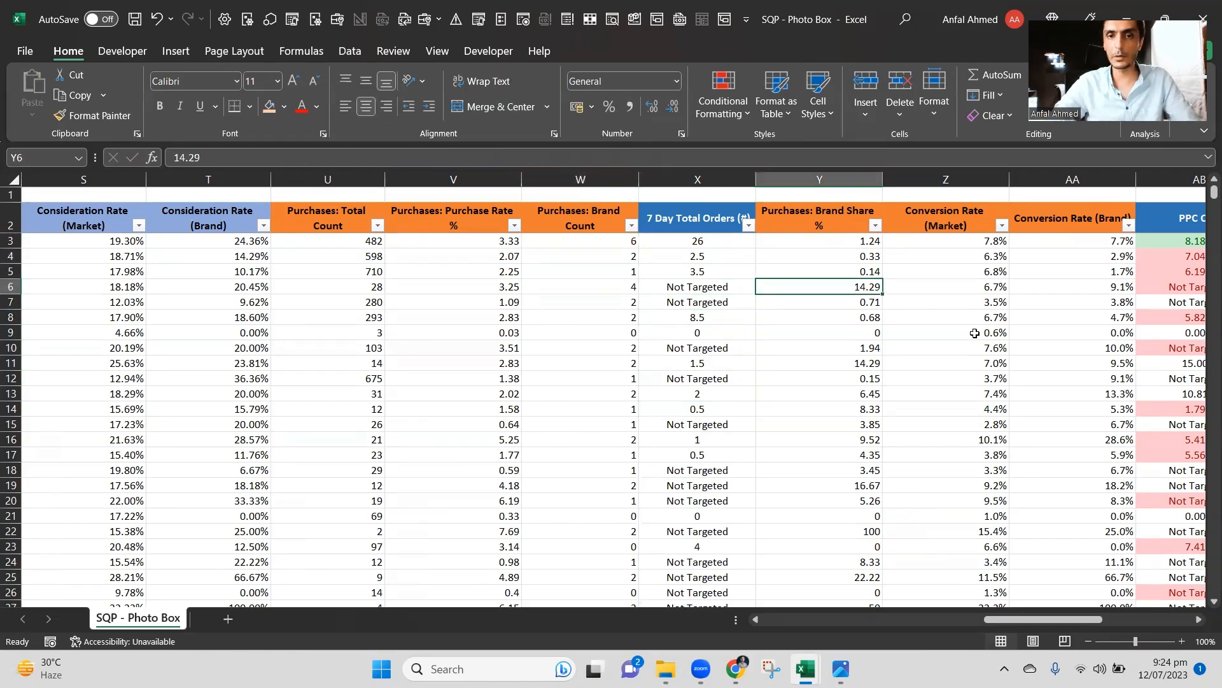
{"action": "key", "text": "Left"}
{"action": "key", "text": "Down"}
{"action": "key", "text": "Down"}
{"action": "key", "text": "Down"}
{"action": "key", "text": "Down"}
{"action": "key", "text": "Down"}
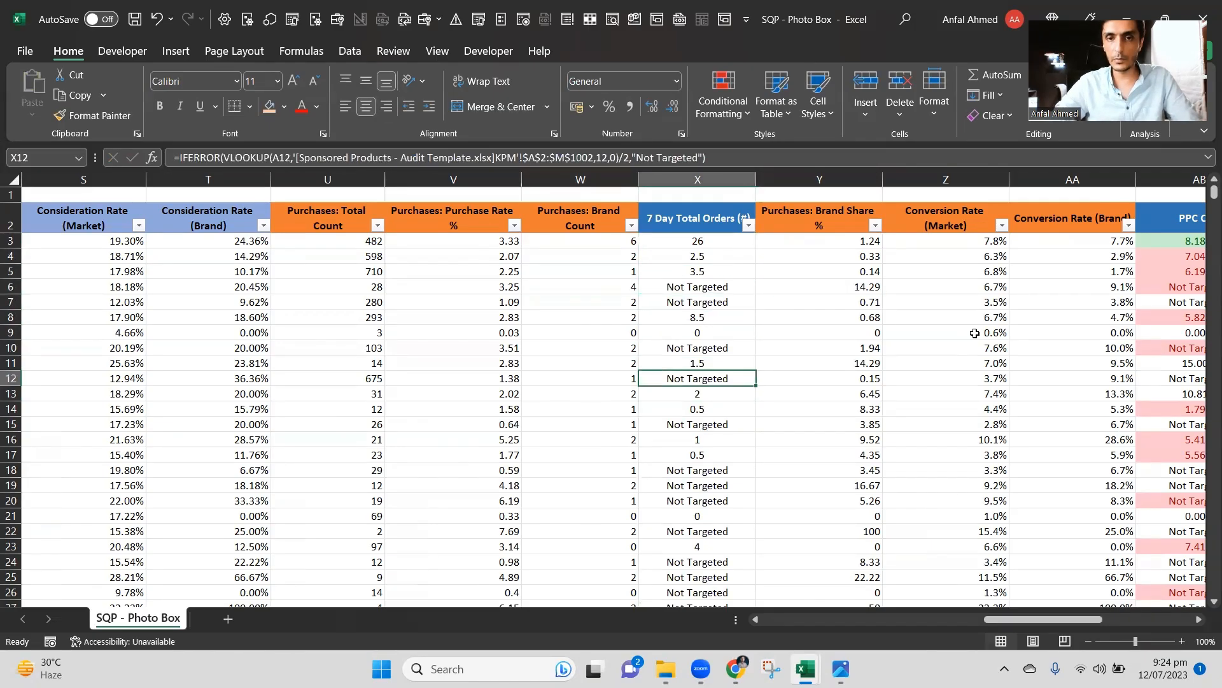
{"action": "key", "text": "Left"}
{"action": "key", "text": "Down"}
{"action": "key", "text": "Up"}
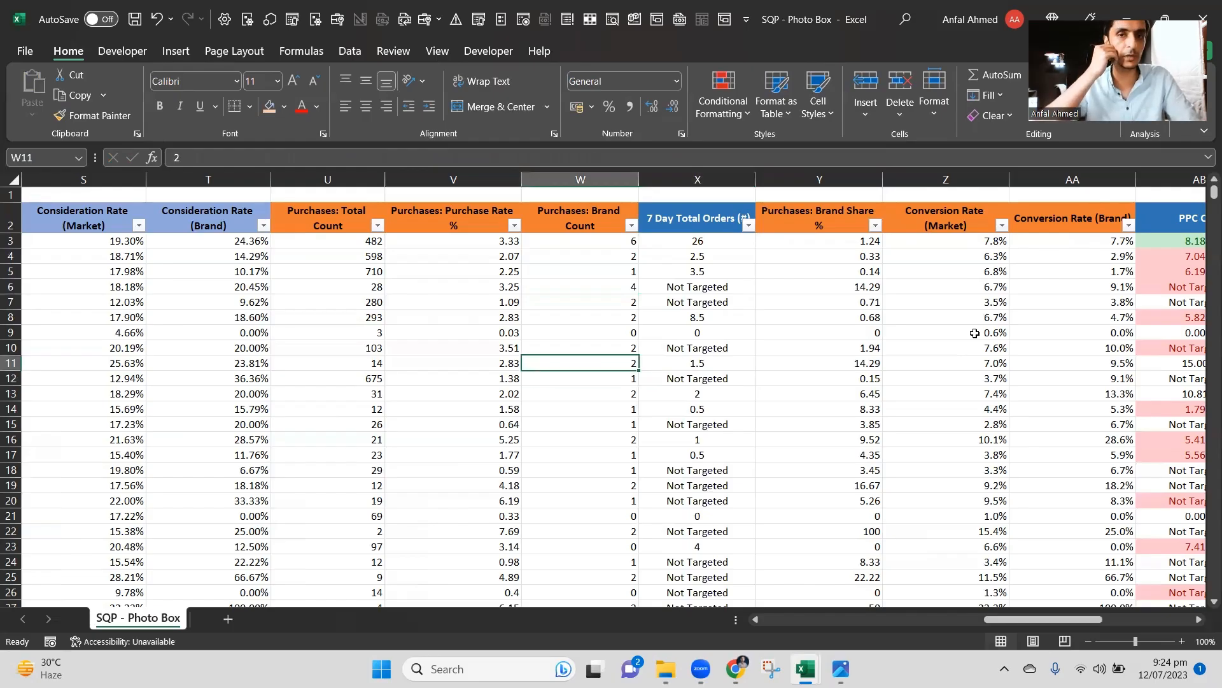
{"action": "key", "text": "Right"}
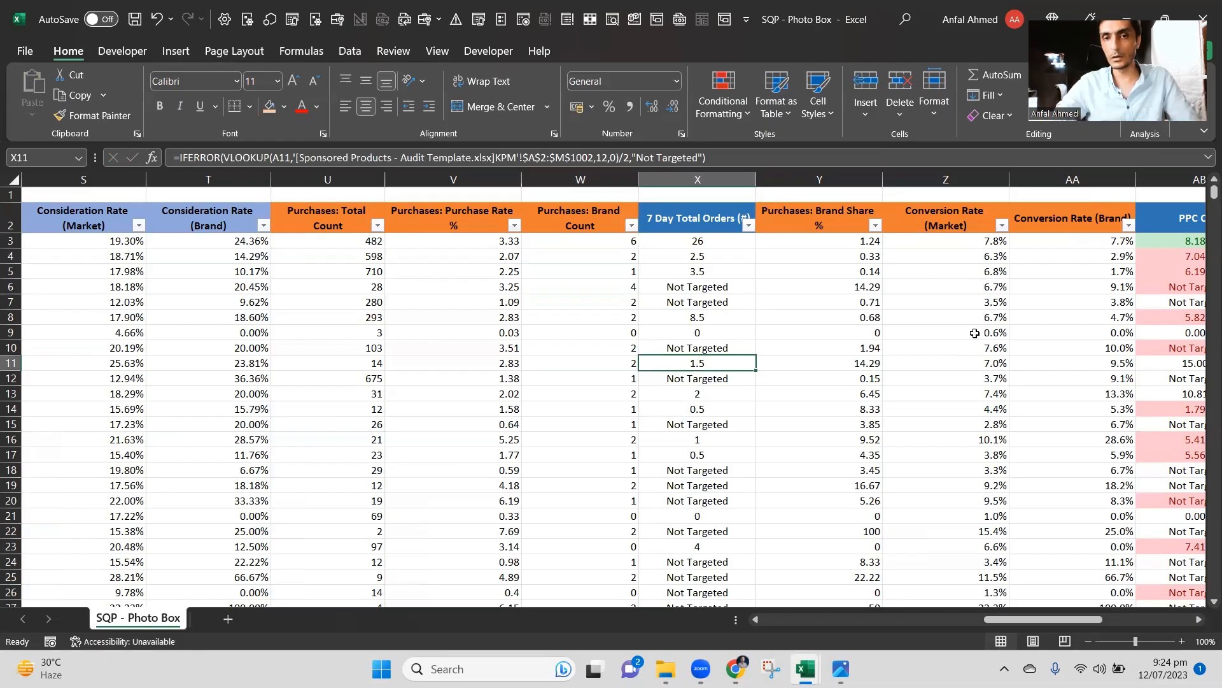
Compare the brand purchase count in W3 with the 7 Day Total Orders (#) in X3.
{"action": "key", "text": "Up"}
{"action": "key", "text": "Up"}
{"action": "key", "text": "Up"}
{"action": "key", "text": "Up"}
{"action": "key", "text": "Up"}
{"action": "key", "text": "Up"}
{"action": "key", "text": "Up"}
{"action": "key", "text": "Up"}
{"action": "key", "text": "Up"}
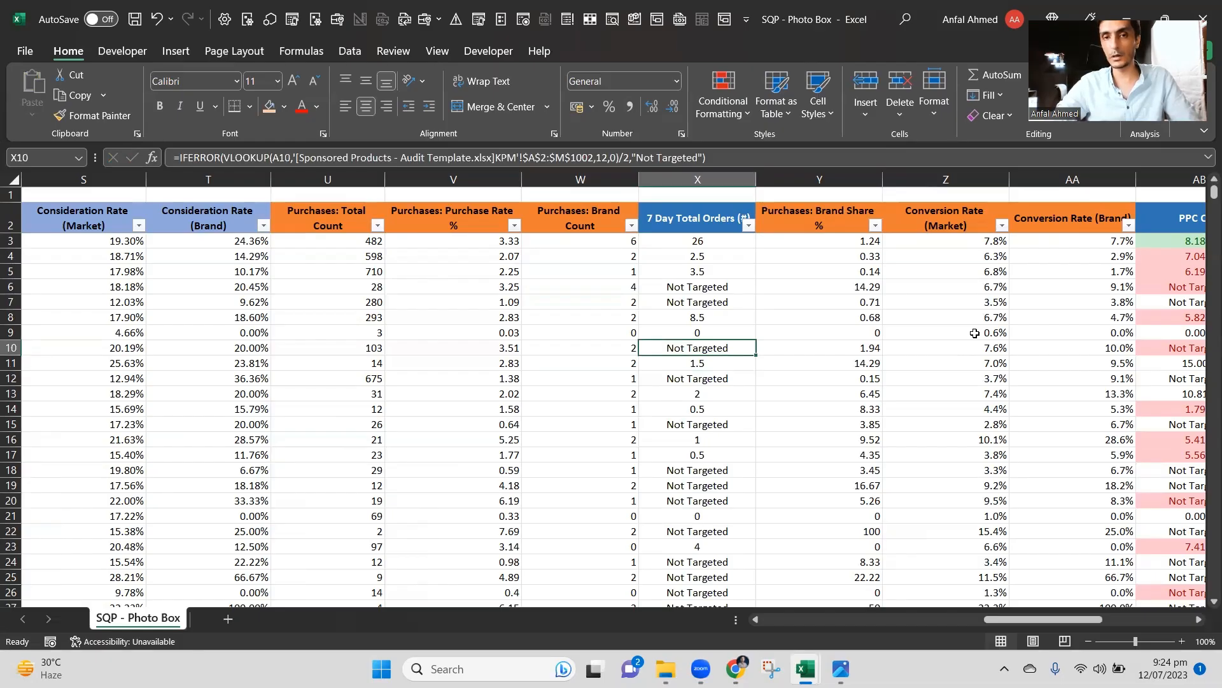
{"action": "key", "text": "Left"}
{"action": "key", "text": "Down"}
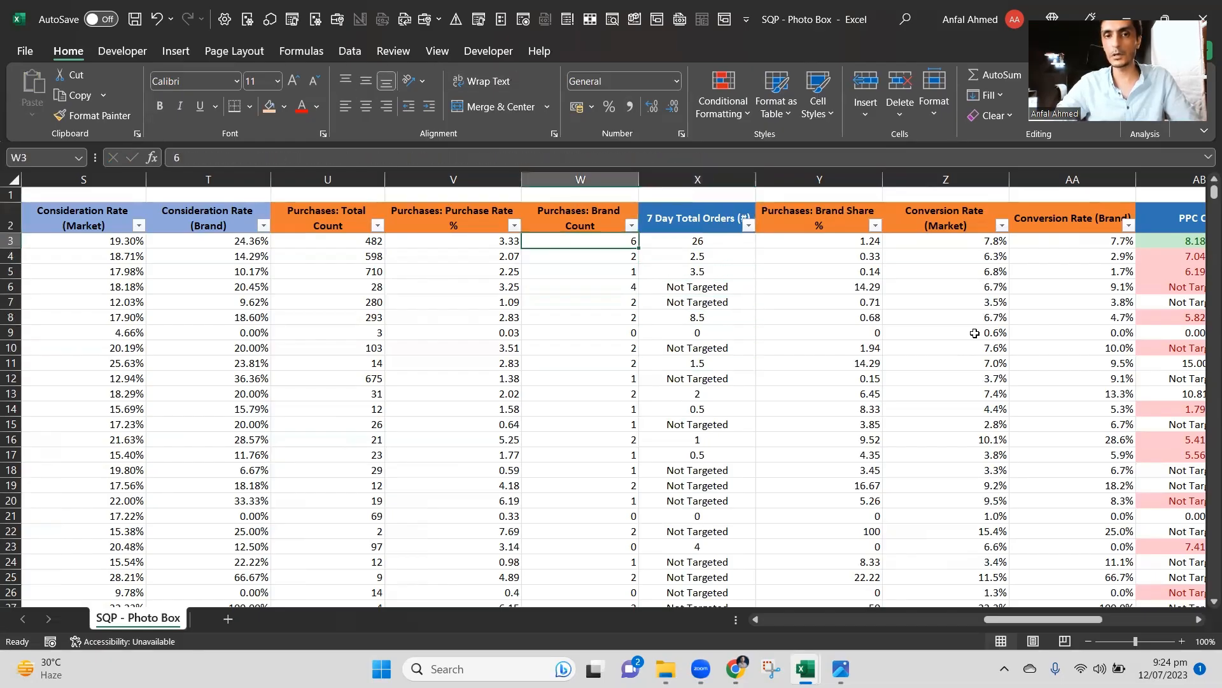
{"action": "key", "text": "Right"}
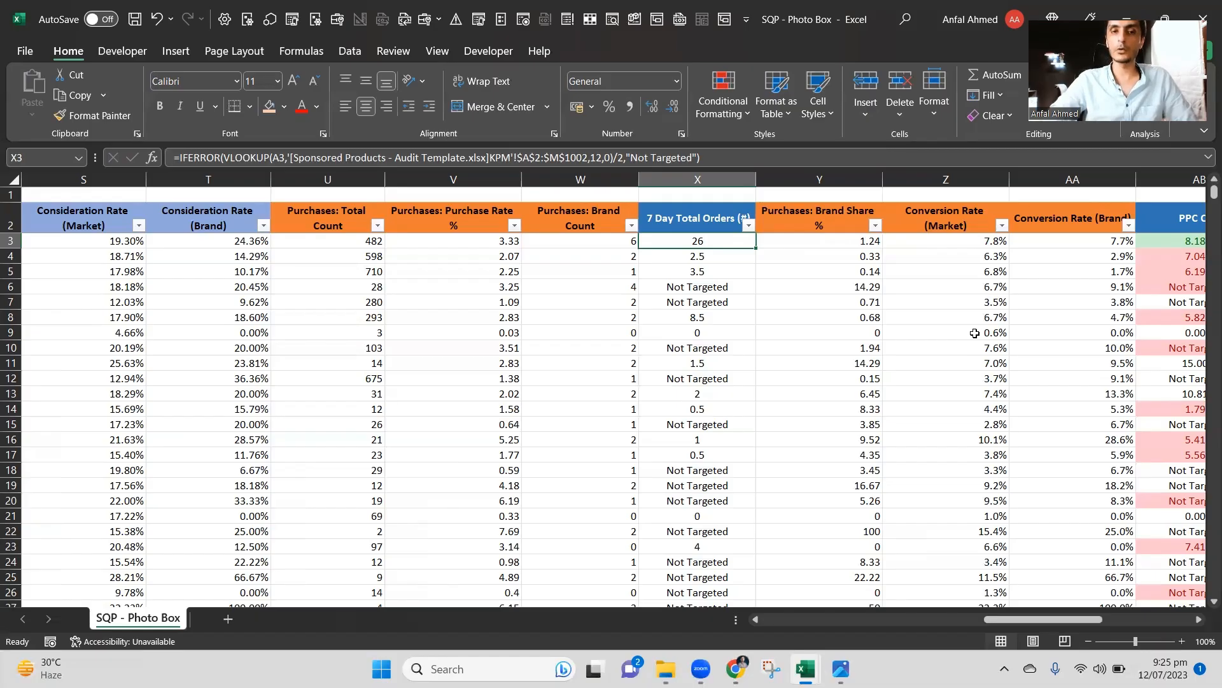
Examine the 7 Day Total Orders (#) values from row 4 down to row 15 for untargeted queries.
{"action": "key", "text": "Down"}
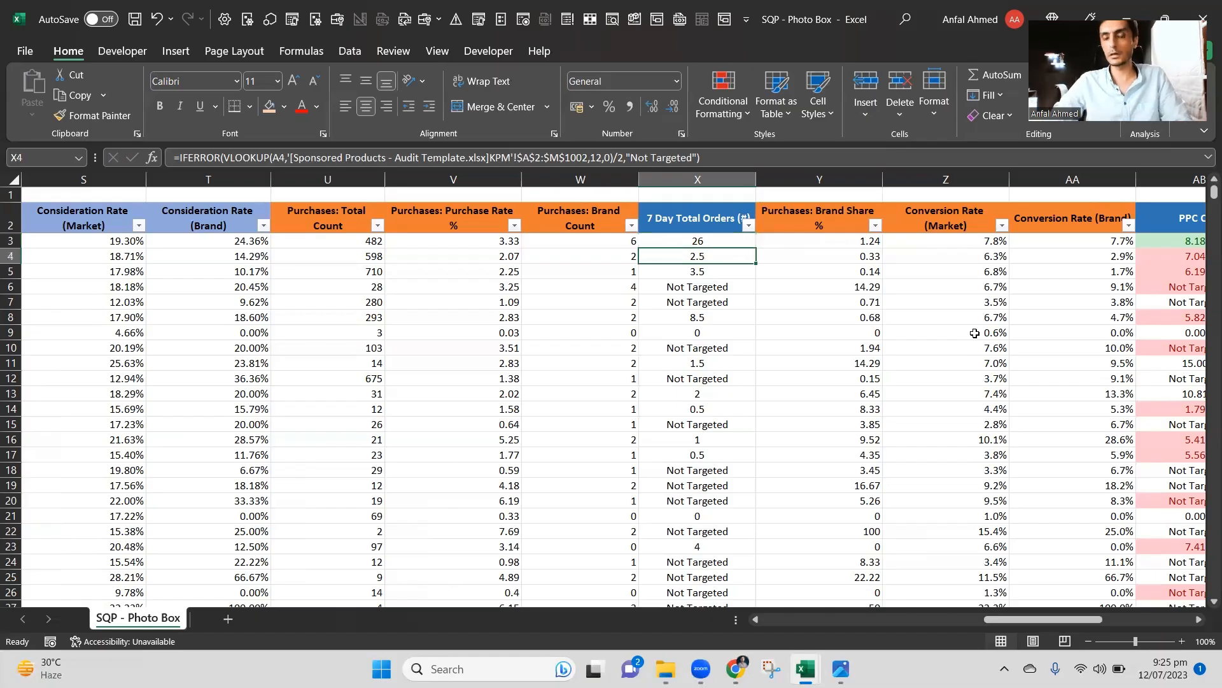
{"action": "key", "text": "Down"}
{"action": "key", "text": "Down"}
{"action": "key", "text": "Down"}
{"action": "key", "text": "Down"}
{"action": "key", "text": "Down"}
{"action": "key", "text": "Down"}
{"action": "key", "text": "Down"}
{"action": "key", "text": "Down"}
{"action": "key", "text": "Down"}
{"action": "key", "text": "Down"}
{"action": "key", "text": "Down"}
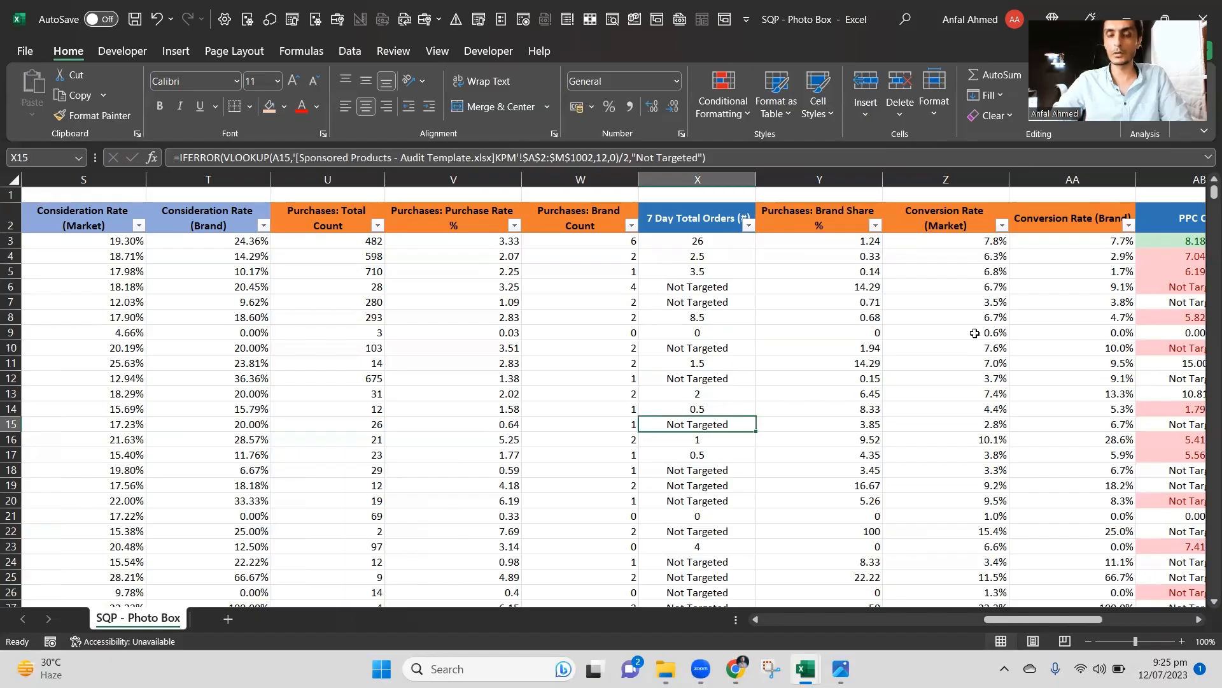
Examine the 7 Day Total Orders (#) values down the sheet from row 16 to beyond row 162 for untargeted queries.
{"action": "key", "text": "Down"}
{"action": "key", "text": "Down"}
{"action": "key", "text": "Down"}
{"action": "key", "text": "Down"}
{"action": "key", "text": "Down"}
{"action": "key", "text": "Down"}
{"action": "key", "text": "Down"}
{"action": "key", "text": "Down"}
{"action": "key", "text": "Down"}
{"action": "key", "text": "Down"}
{"action": "key", "text": "Down"}
{"action": "key", "text": "Down"}
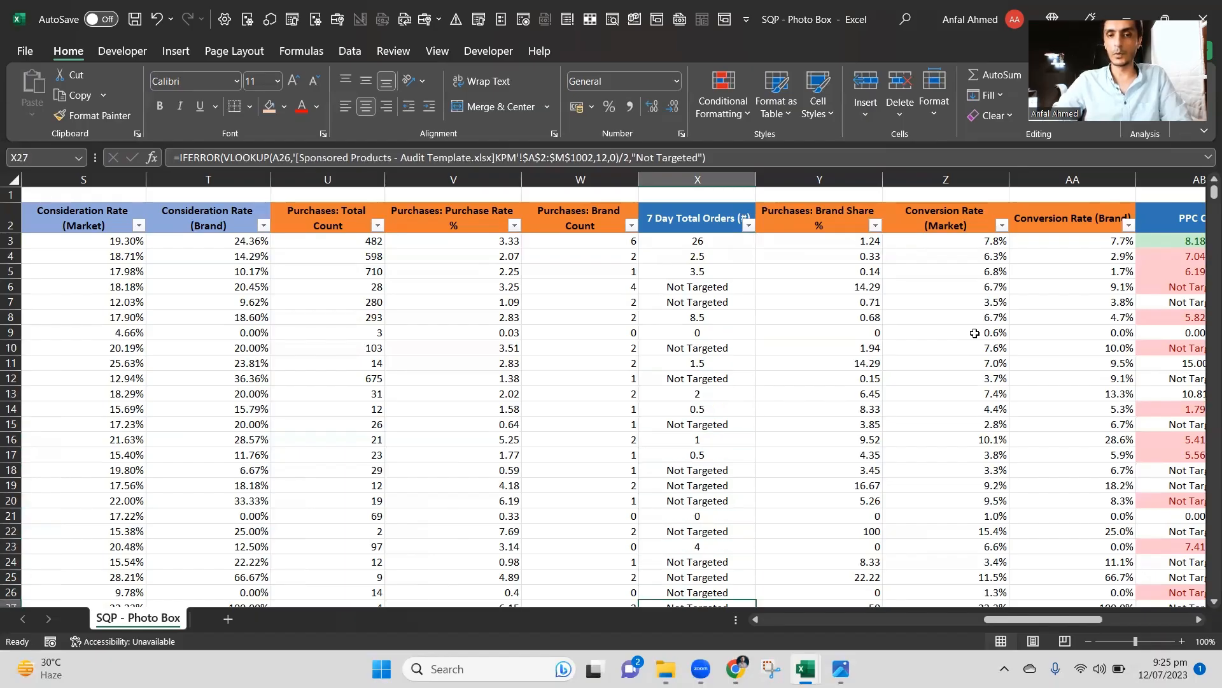
{"action": "key", "text": "Down"}
{"action": "key", "text": "Down"}
{"action": "key", "text": "Down"}
{"action": "key", "text": "Down"}
{"action": "key", "text": "Down"}
{"action": "key", "text": "Down"}
{"action": "key", "text": "Down"}
{"action": "key", "text": "Down"}
{"action": "key", "text": "Down"}
{"action": "key", "text": "Down"}
{"action": "key", "text": "Down"}
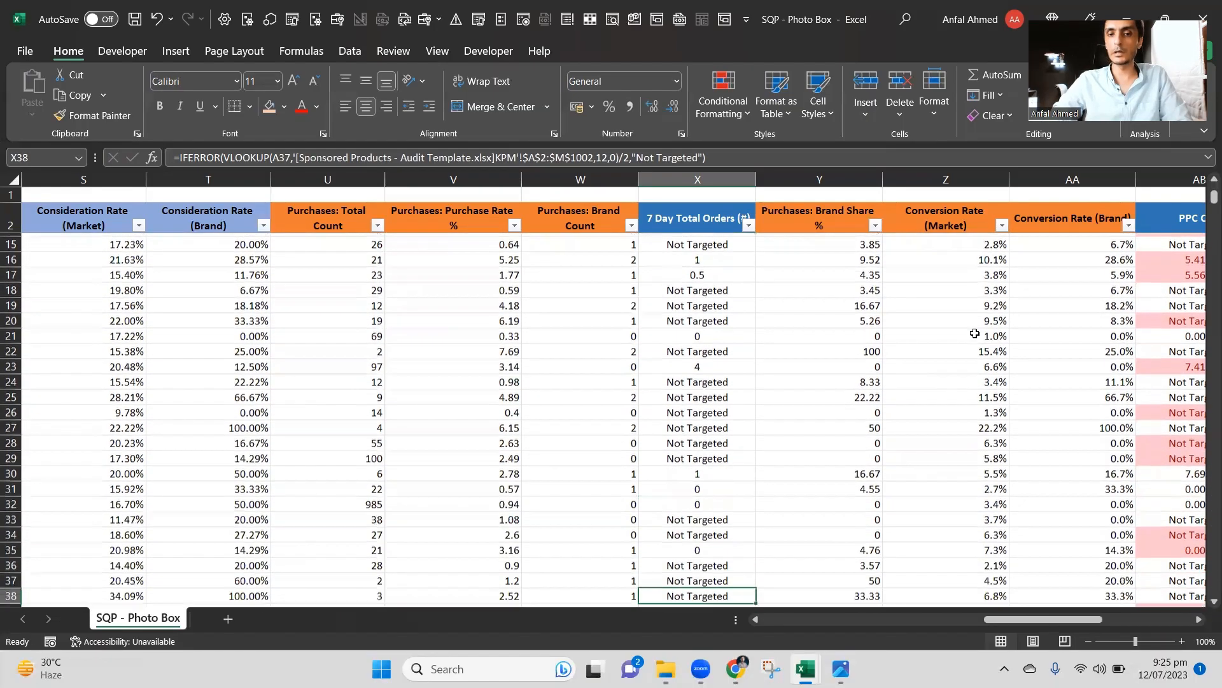
{"action": "key", "text": "Down"}
{"action": "key", "text": "Down"}
{"action": "key", "text": "Down"}
{"action": "key", "text": "Down"}
{"action": "key", "text": "Down"}
{"action": "key", "text": "Down"}
{"action": "key", "text": "Down"}
{"action": "key", "text": "Down"}
{"action": "key", "text": "Down"}
{"action": "key", "text": "Down"}
{"action": "key", "text": "Down"}
{"action": "key", "text": "Down"}
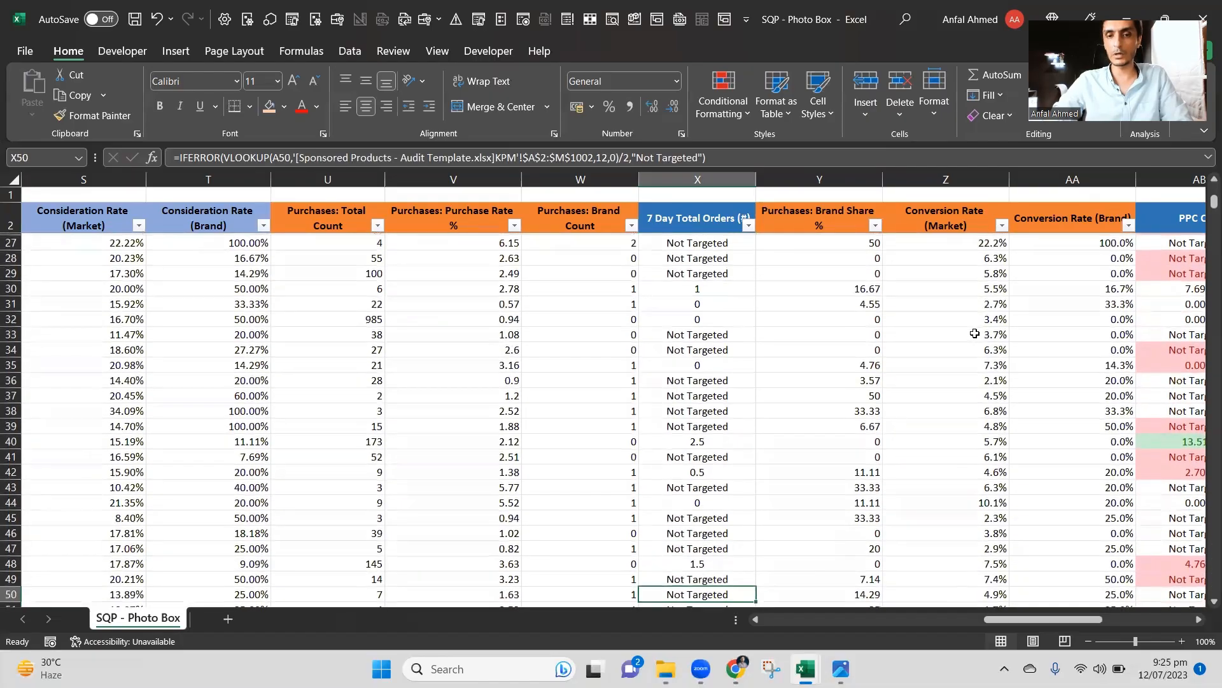
{"action": "key", "text": "Down"}
{"action": "key", "text": "Down"}
{"action": "key", "text": "Down"}
{"action": "key", "text": "Down"}
{"action": "key", "text": "Down"}
{"action": "key", "text": "Down"}
{"action": "key", "text": "Down"}
{"action": "key", "text": "Down"}
{"action": "key", "text": "Down"}
{"action": "key", "text": "Down"}
{"action": "key", "text": "Down"}
{"action": "key", "text": "Down"}
{"action": "key", "text": "Down"}
{"action": "key", "text": "Down"}
{"action": "key", "text": "Down"}
{"action": "key", "text": "Down"}
{"action": "key", "text": "Down"}
{"action": "key", "text": "Down"}
{"action": "key", "text": "Down"}
{"action": "key", "text": "Down"}
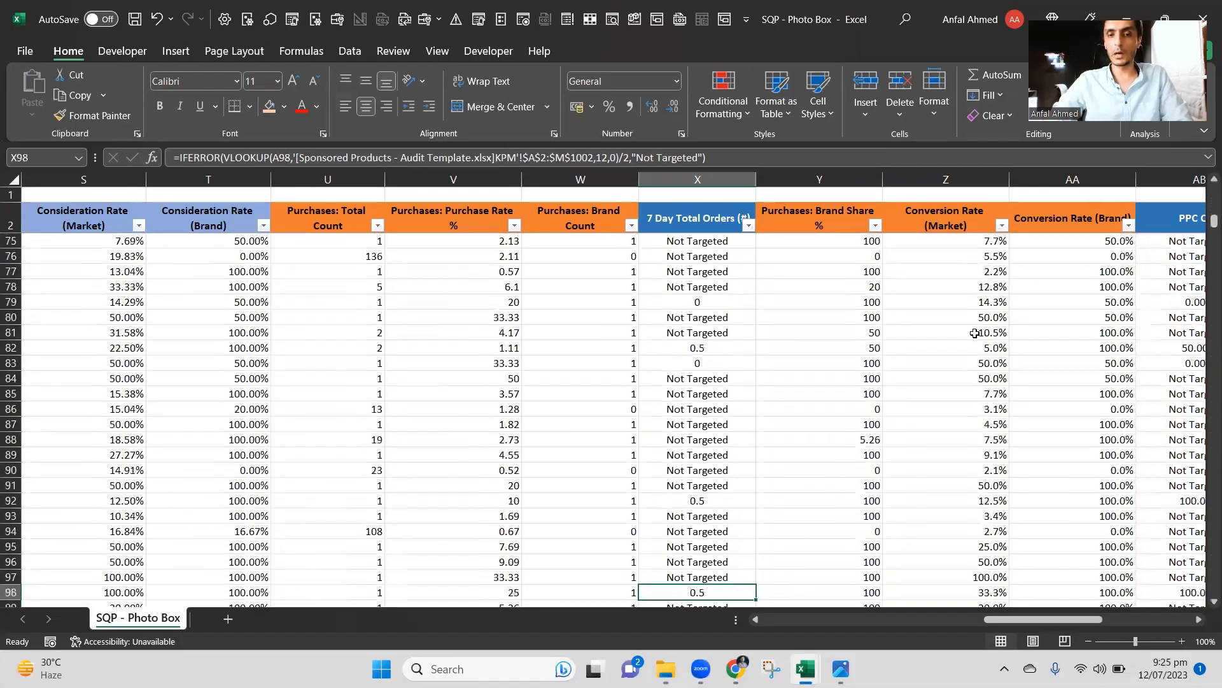
{"action": "key", "text": "Down"}
{"action": "key", "text": "Down"}
{"action": "key", "text": "Down"}
{"action": "key", "text": "Down"}
{"action": "key", "text": "Down"}
{"action": "key", "text": "Down"}
{"action": "key", "text": "Down"}
{"action": "key", "text": "Down"}
{"action": "key", "text": "Down"}
{"action": "key", "text": "Down"}
{"action": "key", "text": "Down"}
{"action": "key", "text": "Down"}
{"action": "key", "text": "Down"}
{"action": "key", "text": "Down"}
{"action": "key", "text": "Down"}
{"action": "key", "text": "Down"}
{"action": "key", "text": "Down"}
{"action": "key", "text": "Down"}
{"action": "key", "text": "Down"}
{"action": "key", "text": "Down"}
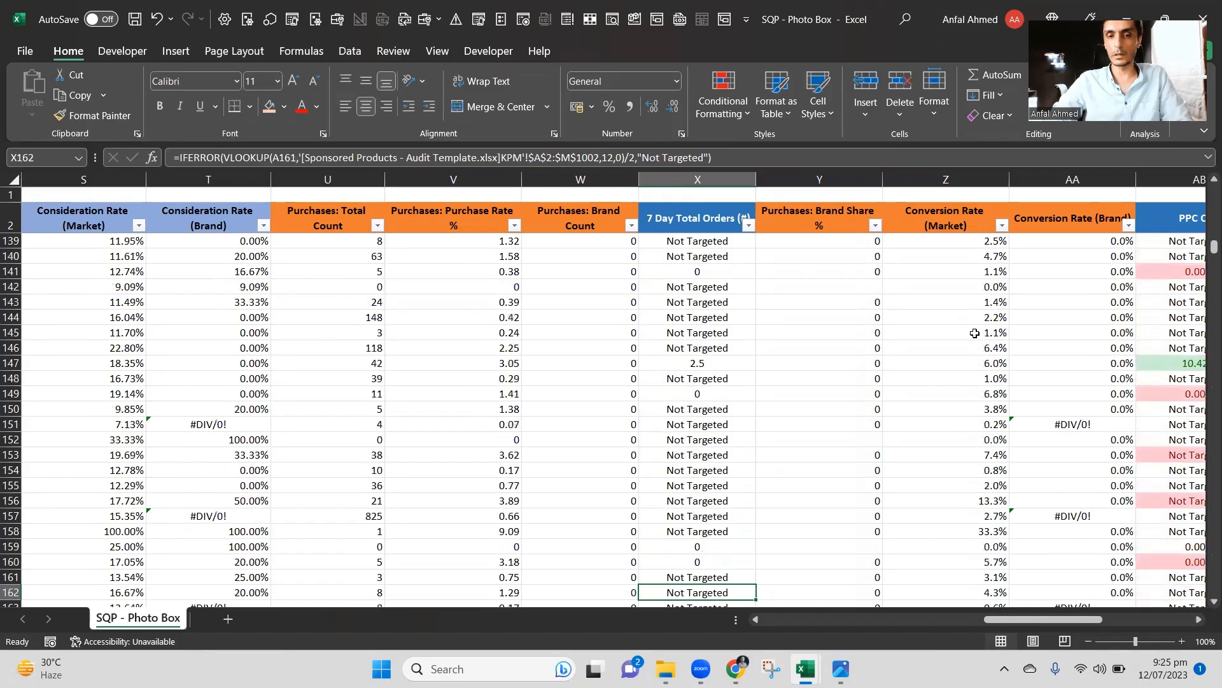
{"action": "key", "text": "Down"}
{"action": "key", "text": "Down"}
{"action": "key", "text": "Down"}
{"action": "key", "text": "Down"}
{"action": "key", "text": "Down"}
{"action": "key", "text": "Down"}
{"action": "key", "text": "Down"}
{"action": "key", "text": "Down"}
{"action": "key", "text": "Down"}
{"action": "key", "text": "Down"}
{"action": "key", "text": "Down"}
{"action": "key", "text": "Down"}
{"action": "key", "text": "Down"}
{"action": "key", "text": "Down"}
{"action": "key", "text": "Down"}
{"action": "key", "text": "Down"}
{"action": "key", "text": "Down"}
{"action": "key", "text": "Down"}
{"action": "key", "text": "Down"}
{"action": "key", "text": "Down"}
Filter the PPC CVR column by colour to keep only the green-highlighted rows.
{"action": "key", "text": "ctrl+Up"}
{"action": "key", "text": "ctrl+Right"}
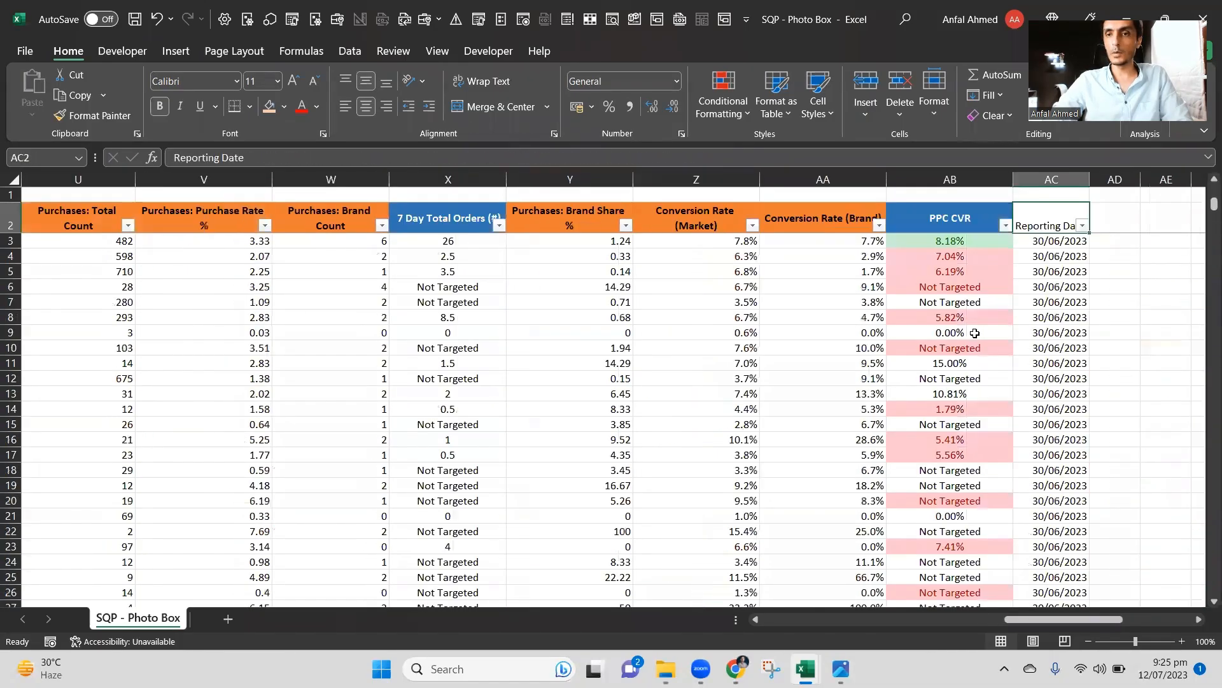
{"action": "key", "text": "Left"}
{"action": "key", "text": "alt+Down"}
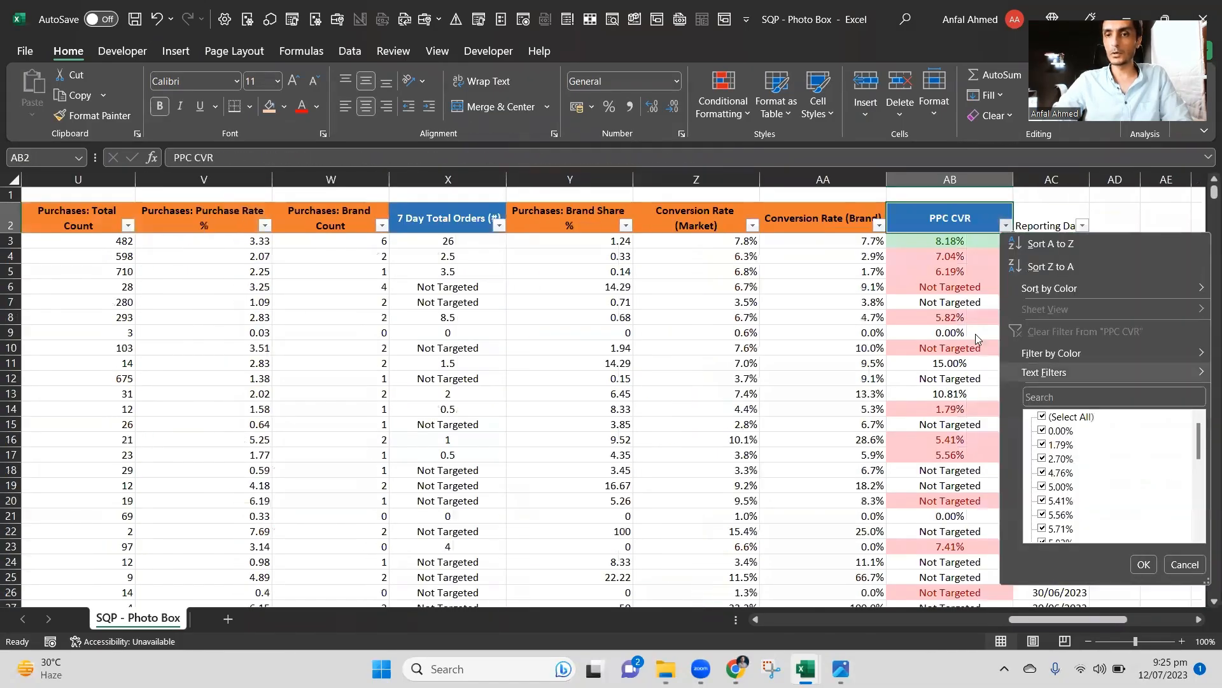
{"action": "key", "text": "Up"}
{"action": "key", "text": "Right"}
{"action": "key", "text": "Down"}
{"action": "key", "text": "Up"}
{"action": "key", "text": "Return"}
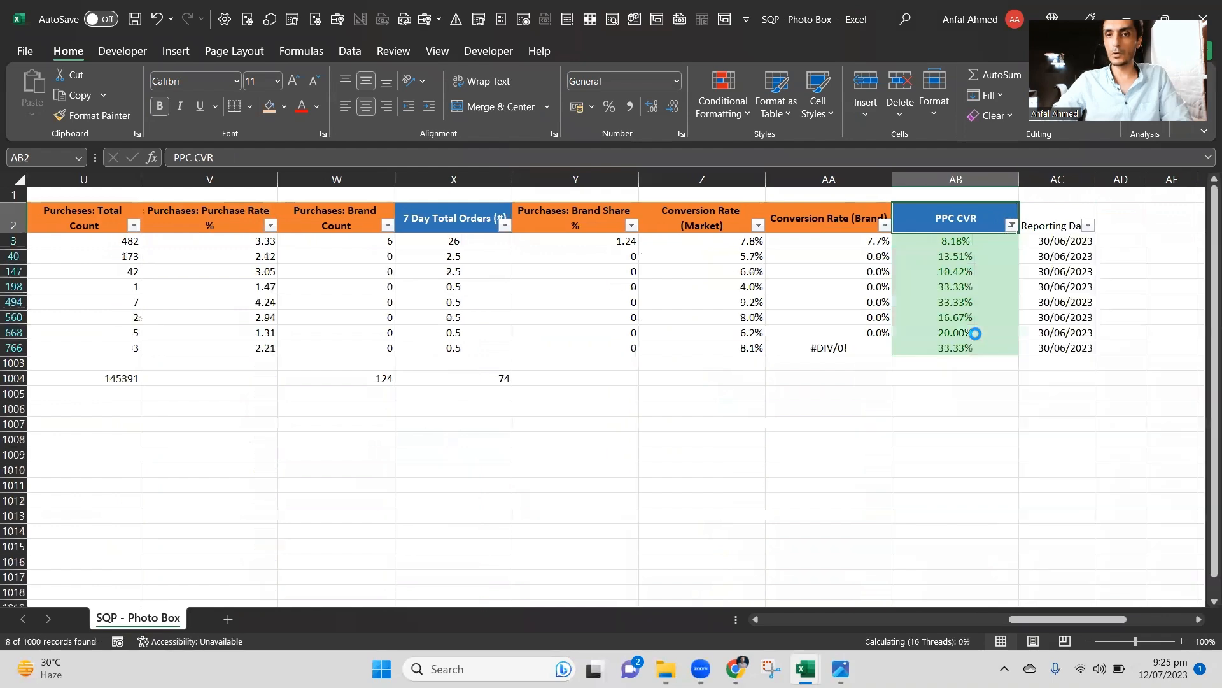
Compare the PPC CVR of the green-highlighted queries with their market conversion rates down to row 766.
{"action": "key", "text": "Down"}
{"action": "key", "text": "Down"}
{"action": "key", "text": "Down"}
{"action": "key", "text": "Down"}
{"action": "key", "text": "Down"}
{"action": "key", "text": "Down"}
{"action": "key", "text": "Down"}
{"action": "key", "text": "Down"}
{"action": "key", "text": "Left"}
{"action": "key", "text": "Left"}
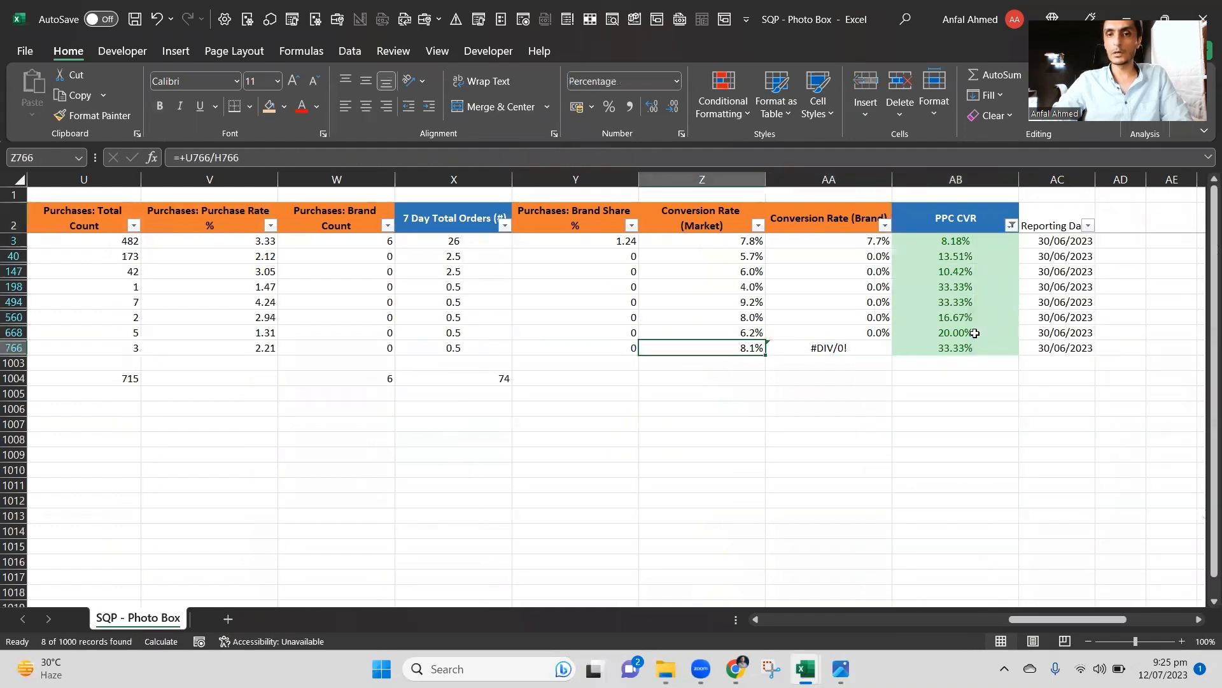
Copy the Conversion Rate (Brand) formula from AA668 into AA766.
{"action": "key", "text": "Right"}
{"action": "key", "text": "Up"}
{"action": "key", "text": "ctrl+c"}
{"action": "key", "text": "Down"}
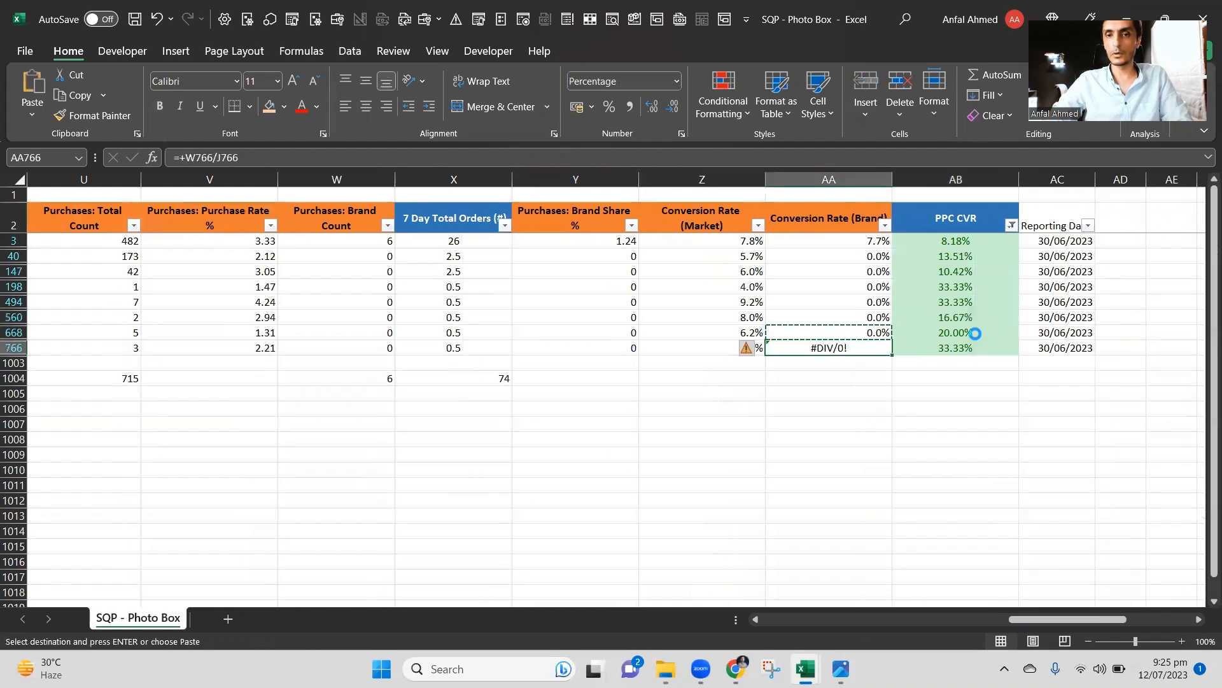
{"action": "key", "text": "Return"}
{"action": "key", "text": "Down"}
{"action": "key", "text": "Up"}
{"action": "key", "text": "Left"}
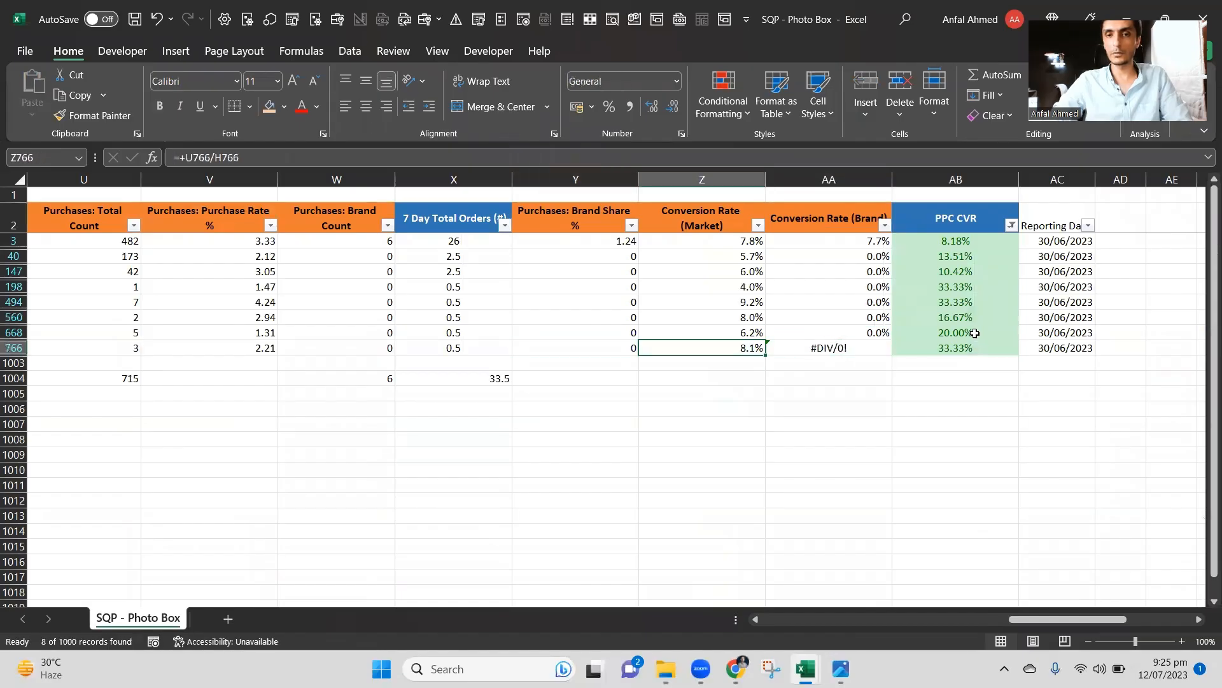
Inspect the Conversion Rate (Brand) formula in AA766 and leave it as it is.
{"action": "key", "text": "Right"}
{"action": "key", "text": "F2"}
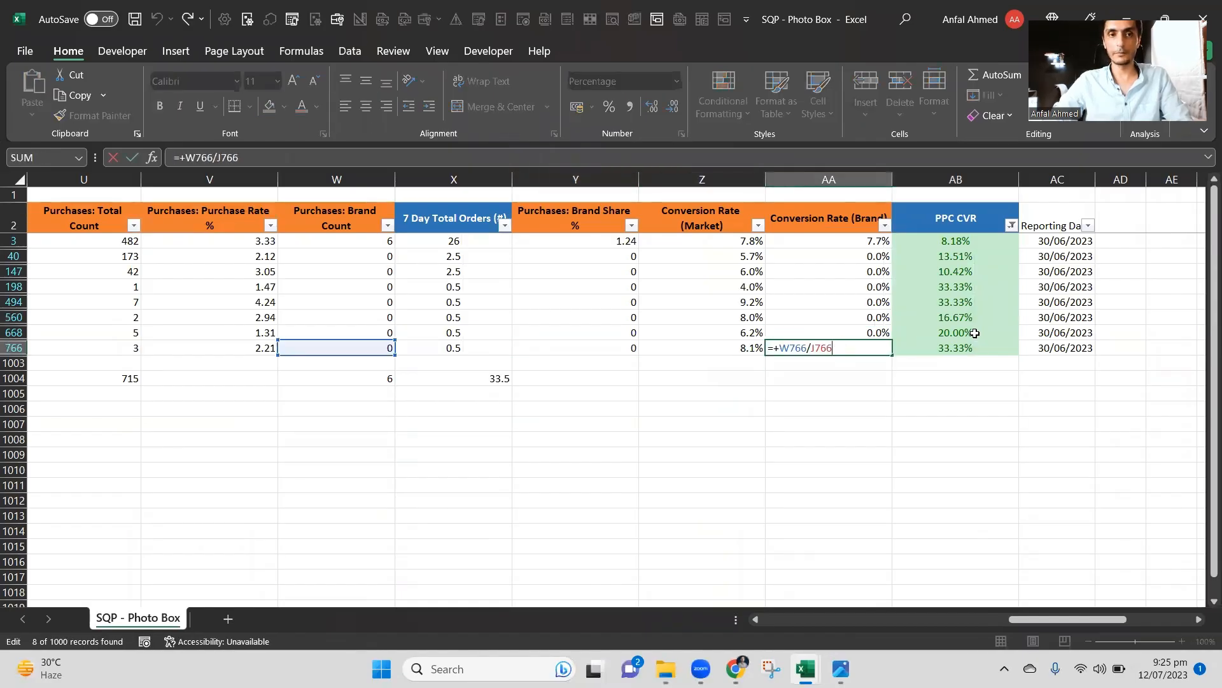
{"action": "key", "text": "Escape"}
Inspect the Consideration Rate (Brand) formula in T766.
{"action": "key", "text": "Left"}
{"action": "key", "text": "Left"}
{"action": "key", "text": "Left"}
{"action": "key", "text": "Left"}
{"action": "key", "text": "Left"}
{"action": "key", "text": "Left"}
{"action": "key", "text": "Left"}
{"action": "key", "text": "Left"}
{"action": "key", "text": "Left"}
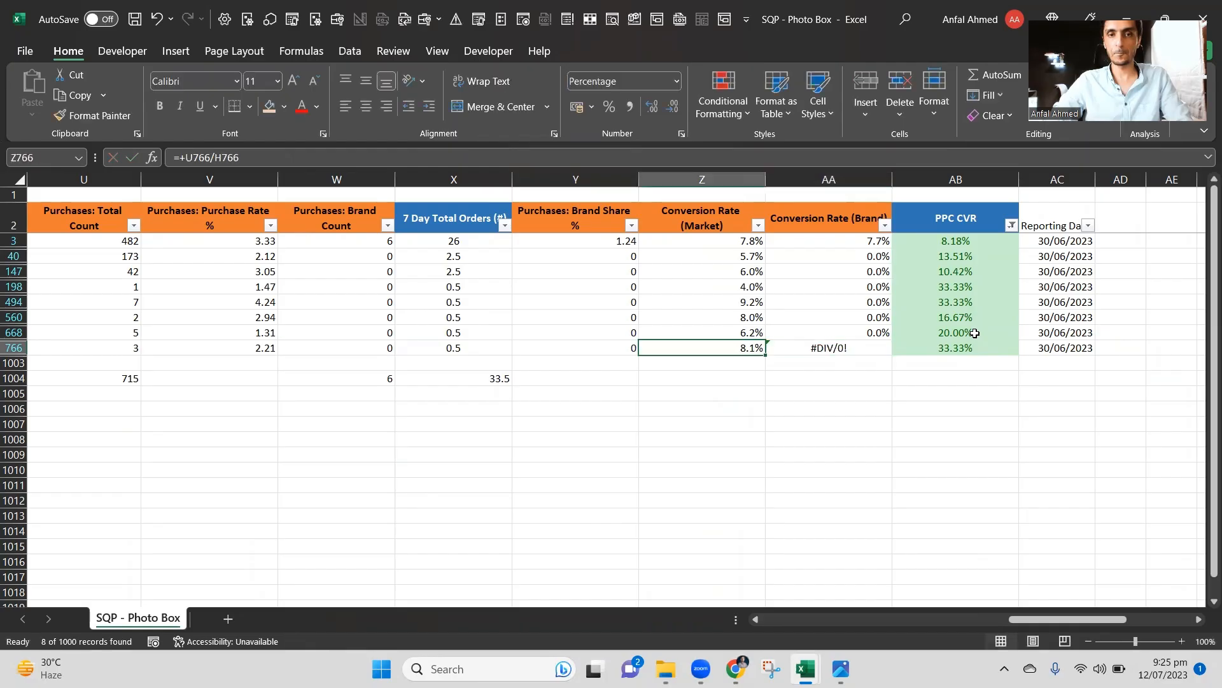
{"action": "key", "text": "Right"}
{"action": "key", "text": "Right"}
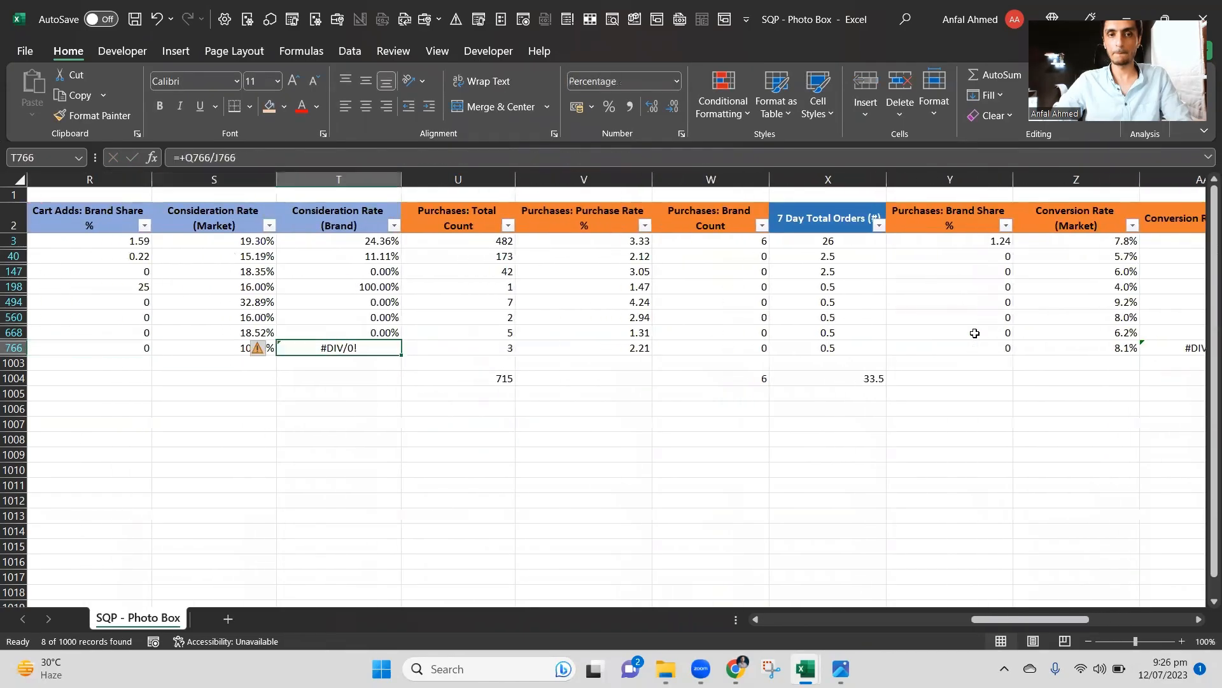
{"action": "key", "text": "F2"}
{"action": "key", "text": "Escape"}
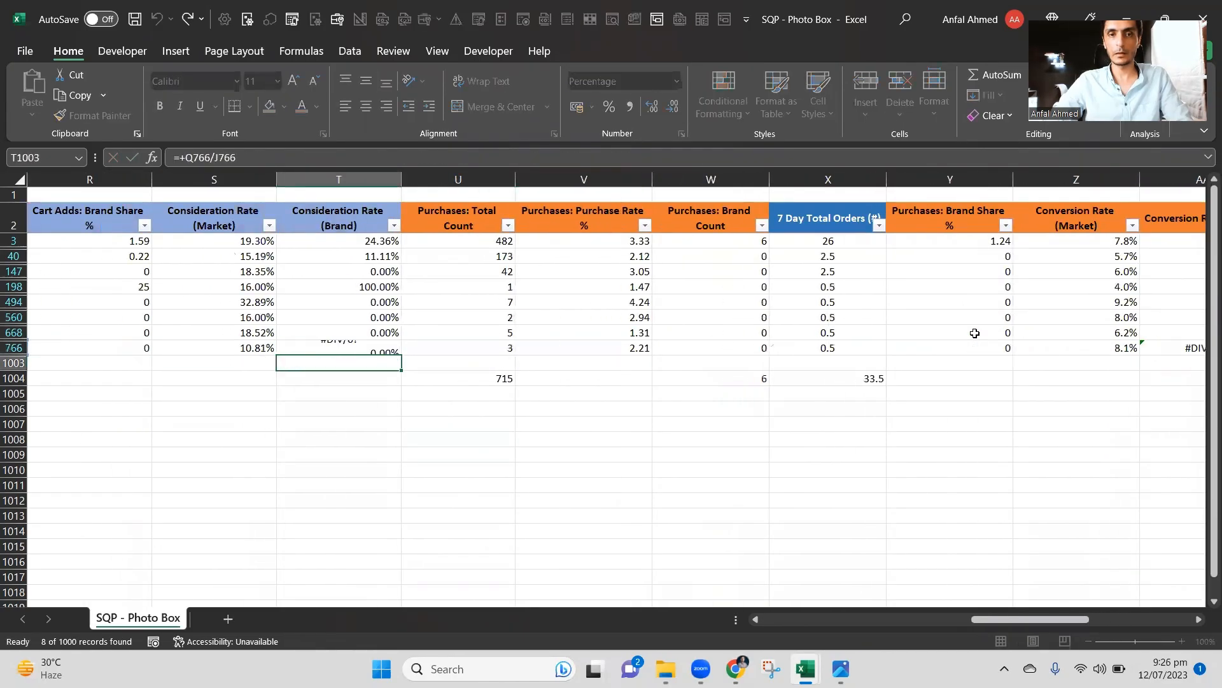
Try to copy the Consideration Rate (Brand) formula from T668 into T766.
{"action": "key", "text": "Up"}
{"action": "key", "text": "ctrl+c"}
{"action": "key", "text": "Down"}
{"action": "key", "text": "Escape"}
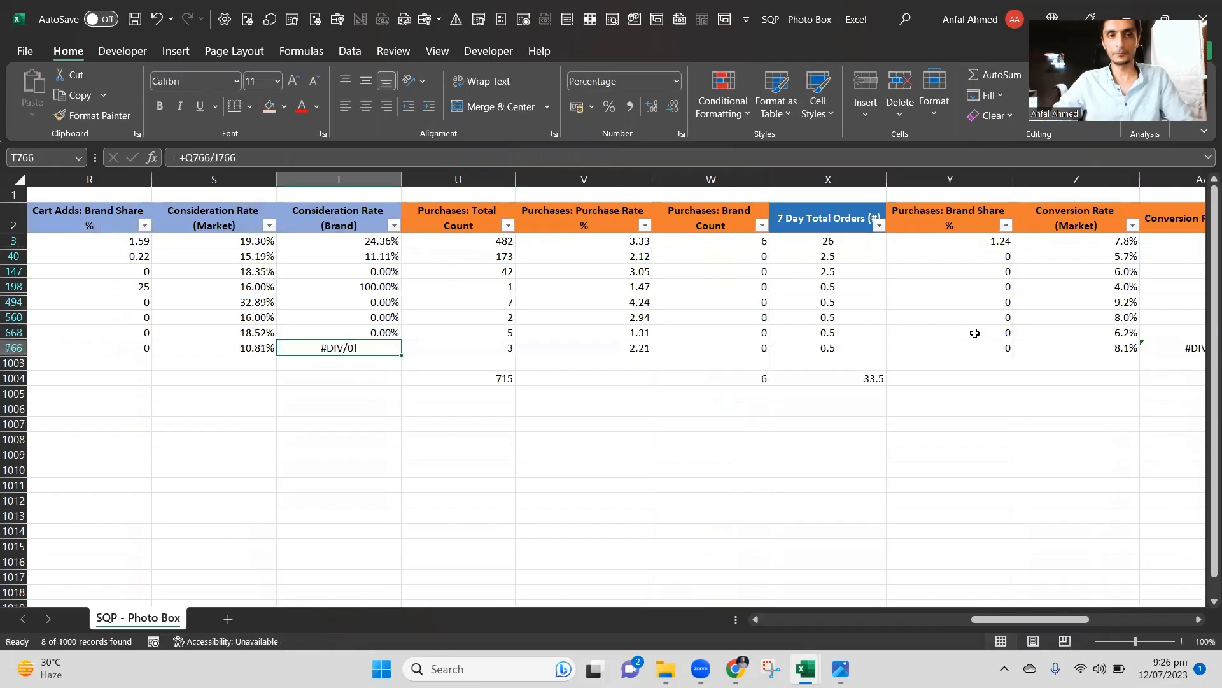
Review the impression and click figures for the search query in row 766 from the start of the row.
{"action": "key", "text": "Home"}
{"action": "key", "text": "Right"}
{"action": "key", "text": "Right"}
{"action": "key", "text": "Right"}
{"action": "key", "text": "Right"}
{"action": "key", "text": "Right"}
{"action": "key", "text": "Right"}
{"action": "key", "text": "Right"}
{"action": "key", "text": "Right"}
{"action": "key", "text": "Right"}
{"action": "key", "text": "Right"}
{"action": "key", "text": "Right"}
{"action": "key", "text": "Right"}
{"action": "key", "text": "Right"}
{"action": "key", "text": "Right"}
{"action": "key", "text": "Right"}
{"action": "key", "text": "Right"}
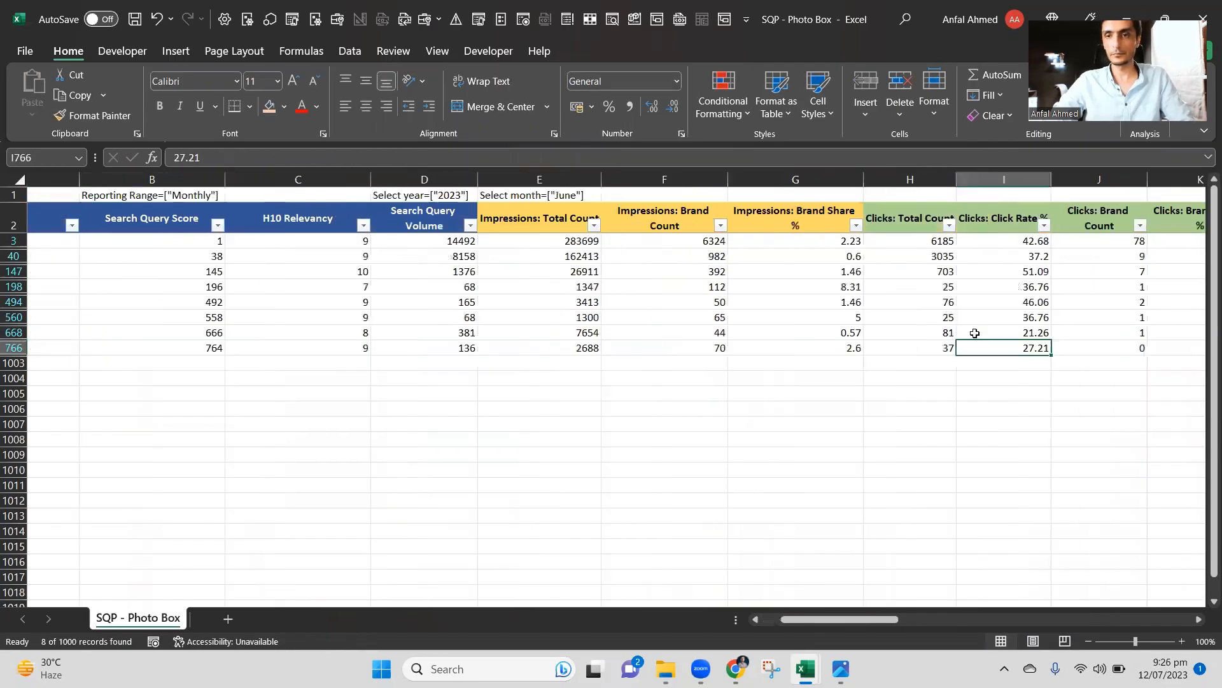
Review the click, cart add, consideration and purchase figures for the search query in row 766.
{"action": "key", "text": "Right"}
{"action": "key", "text": "Right"}
{"action": "key", "text": "Right"}
{"action": "key", "text": "Right"}
{"action": "key", "text": "Right"}
{"action": "key", "text": "Right"}
{"action": "key", "text": "Right"}
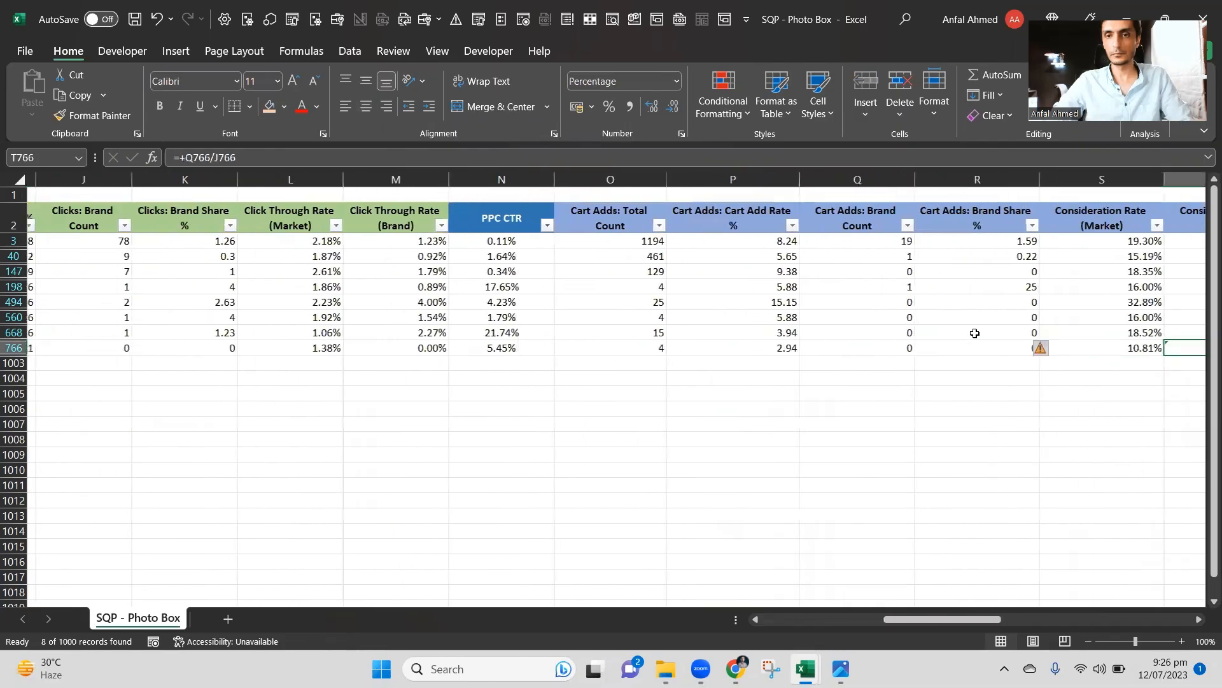
{"action": "key", "text": "Left"}
{"action": "key", "text": "Left"}
{"action": "key", "text": "Left"}
{"action": "key", "text": "Left"}
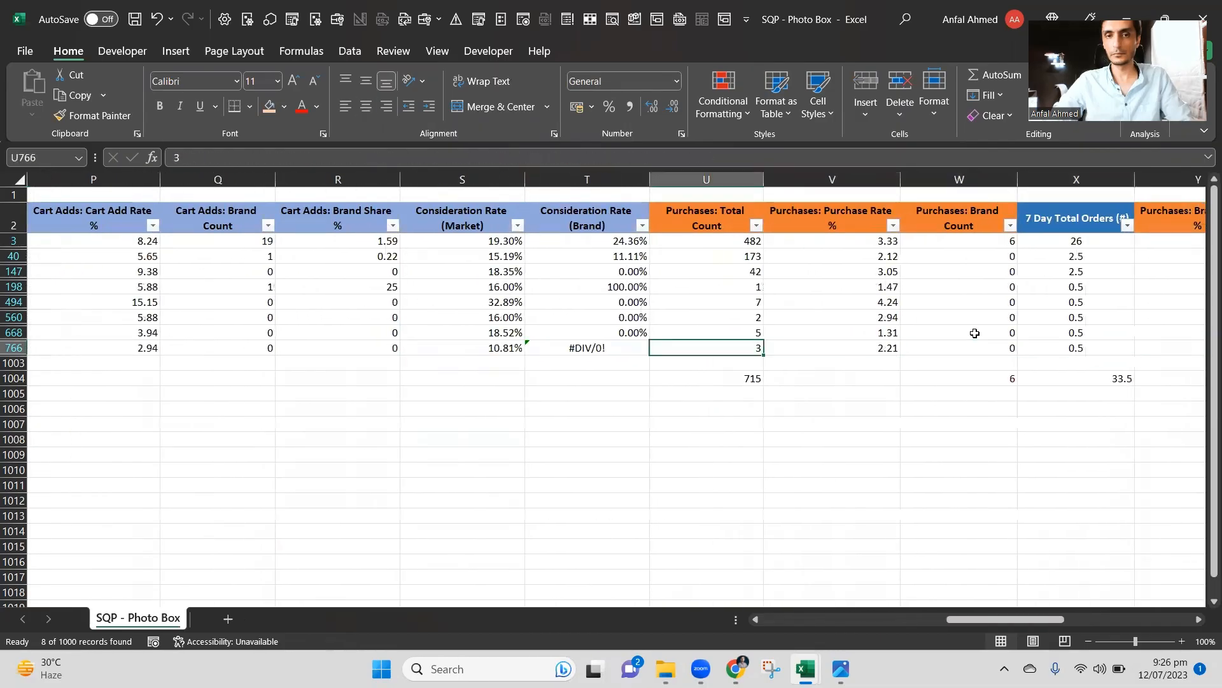
{"action": "key", "text": "Right"}
{"action": "key", "text": "Right"}
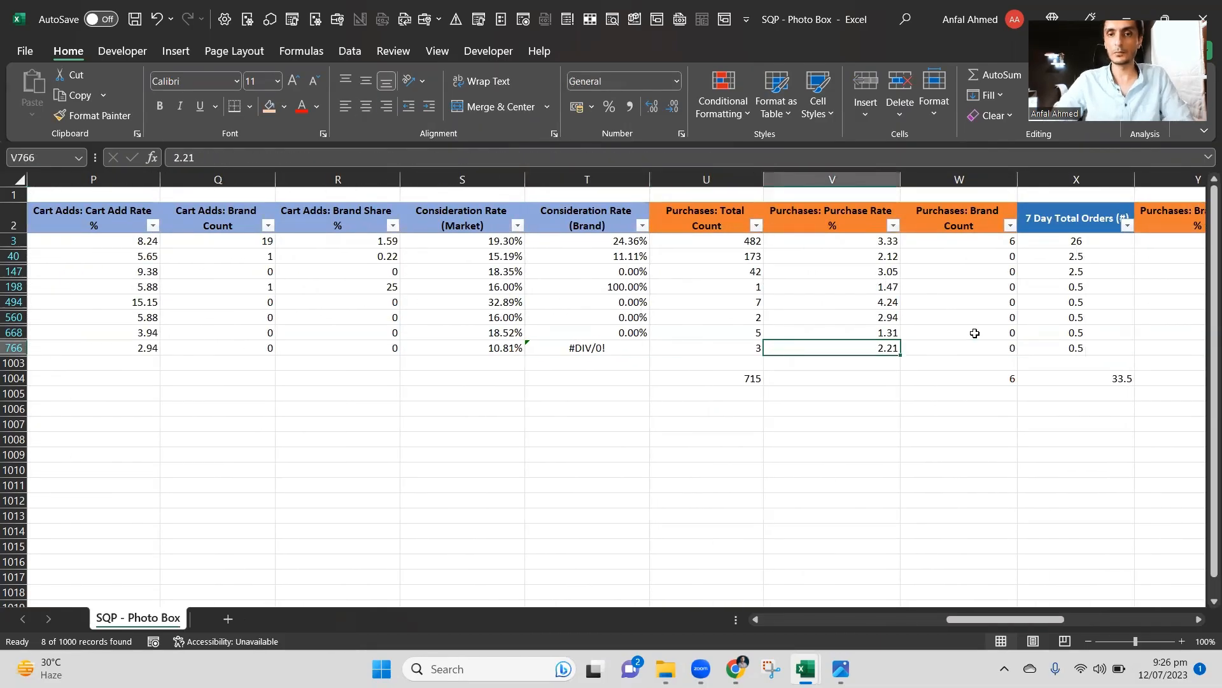
Review the purchase counts, 7 Day Total Orders and conversion figures for the search query in row 668.
{"action": "key", "text": "Left"}
{"action": "key", "text": "Up"}
{"action": "key", "text": "Right"}
{"action": "key", "text": "Right"}
{"action": "key", "text": "Right"}
{"action": "key", "text": "Right"}
{"action": "key", "text": "Right"}
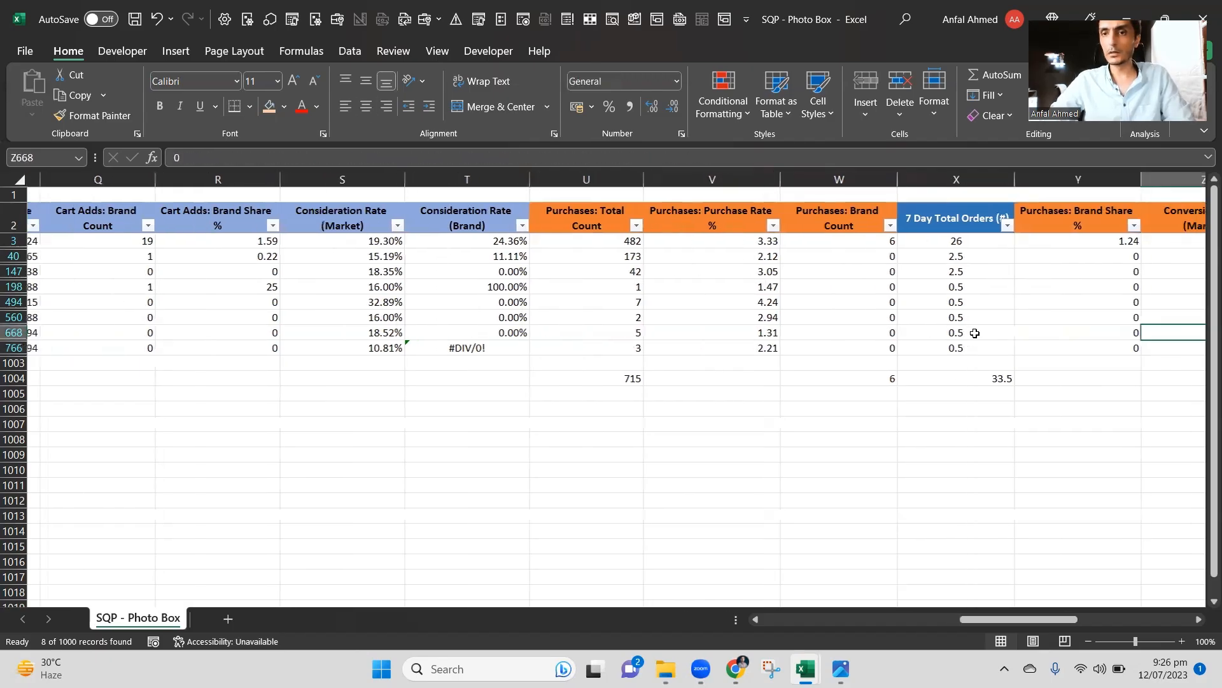
{"action": "key", "text": "Left"}
{"action": "key", "text": "Left"}
{"action": "key", "text": "Left"}
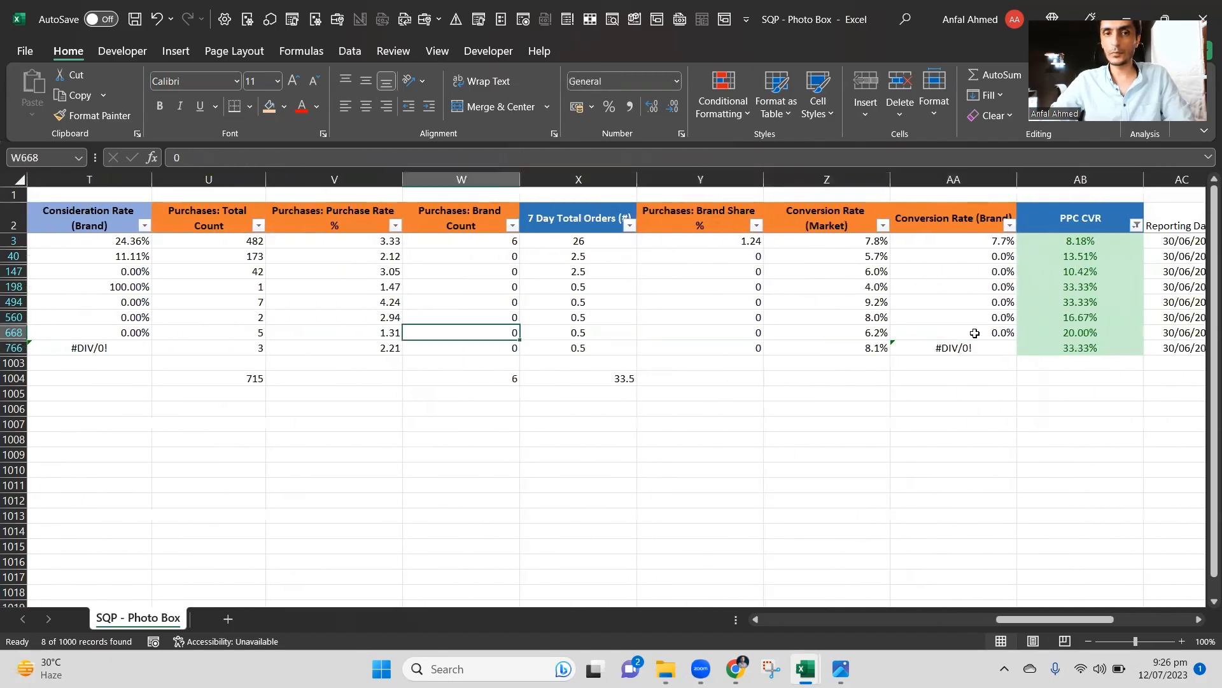
Compare the row 1004 totals for market purchases, brand purchases and 7 Day Total Orders.
{"action": "key", "text": "Down"}
{"action": "key", "text": "Down"}
{"action": "key", "text": "Down"}
{"action": "key", "text": "Right"}
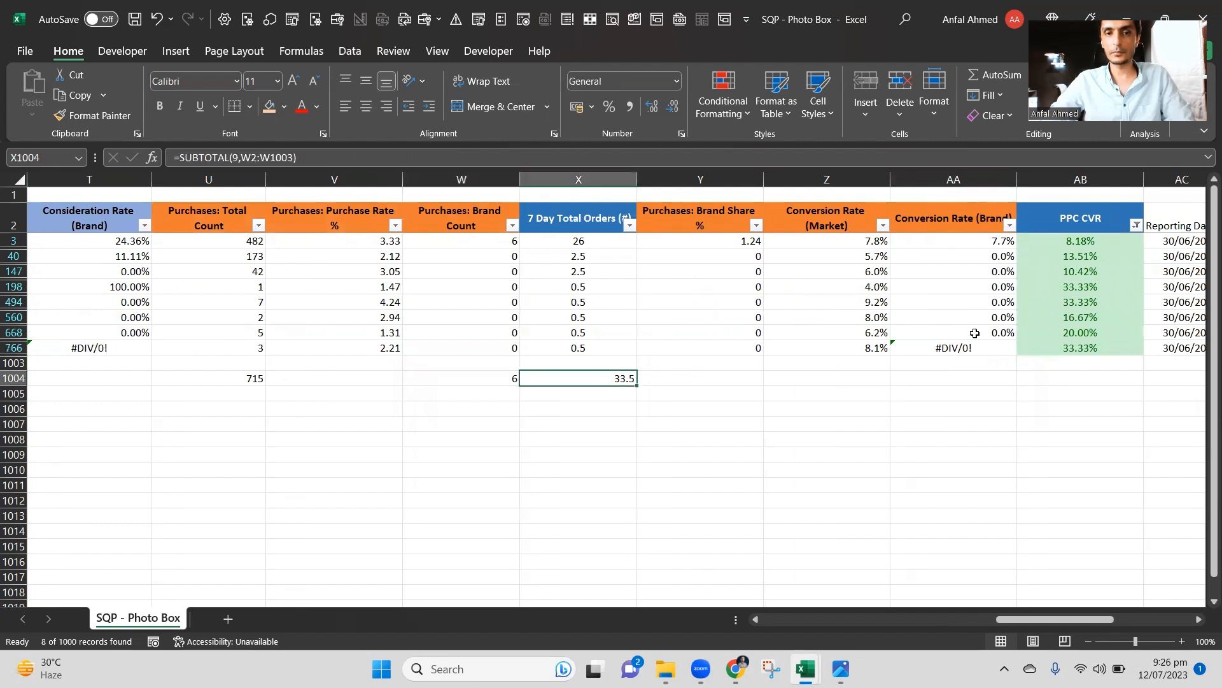
{"action": "key", "text": "Left"}
{"action": "key", "text": "Left"}
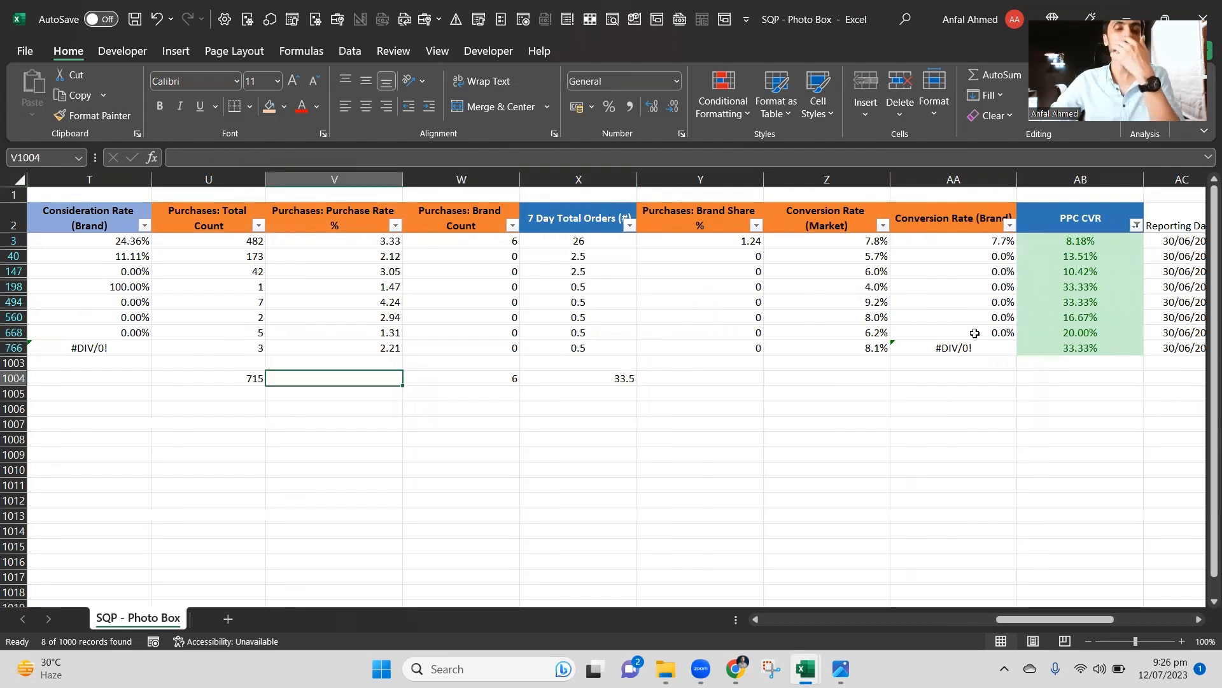
{"action": "key", "text": "Right"}
{"action": "key", "text": "Right"}
{"action": "key", "text": "Left"}
{"action": "key", "text": "Left"}
{"action": "key", "text": "Left"}
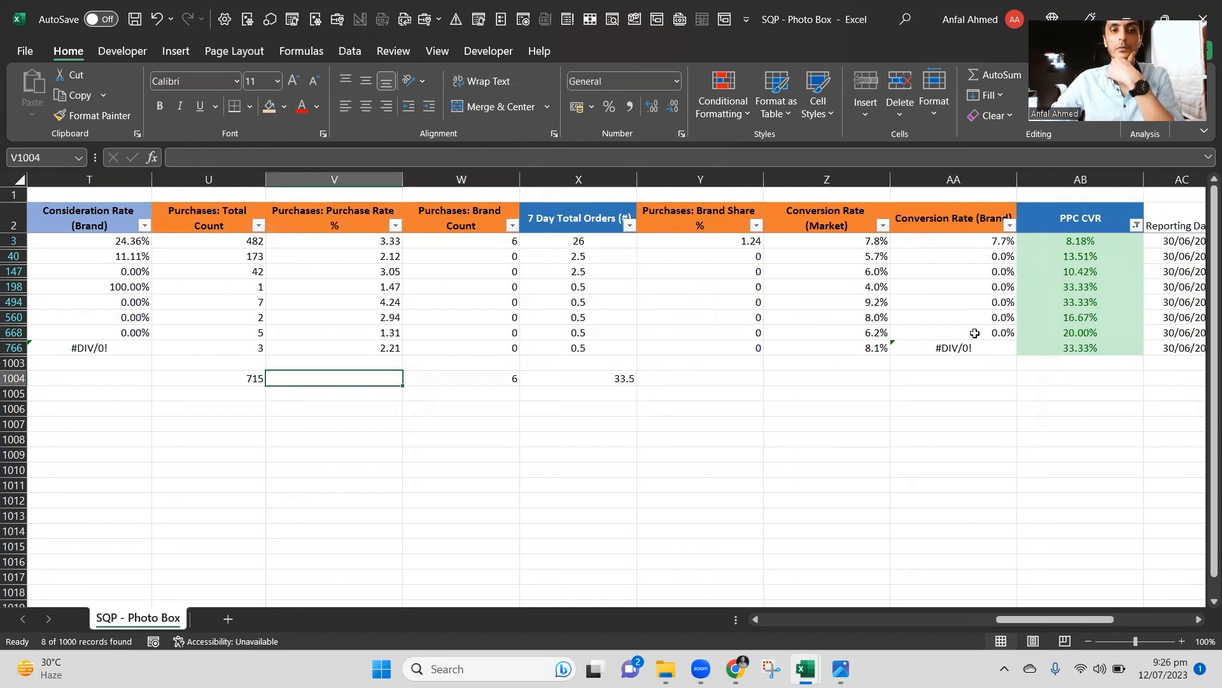
{"action": "key", "text": "Right"}
{"action": "key", "text": "Right"}
{"action": "key", "text": "Left"}
{"action": "type", "text": "+"}
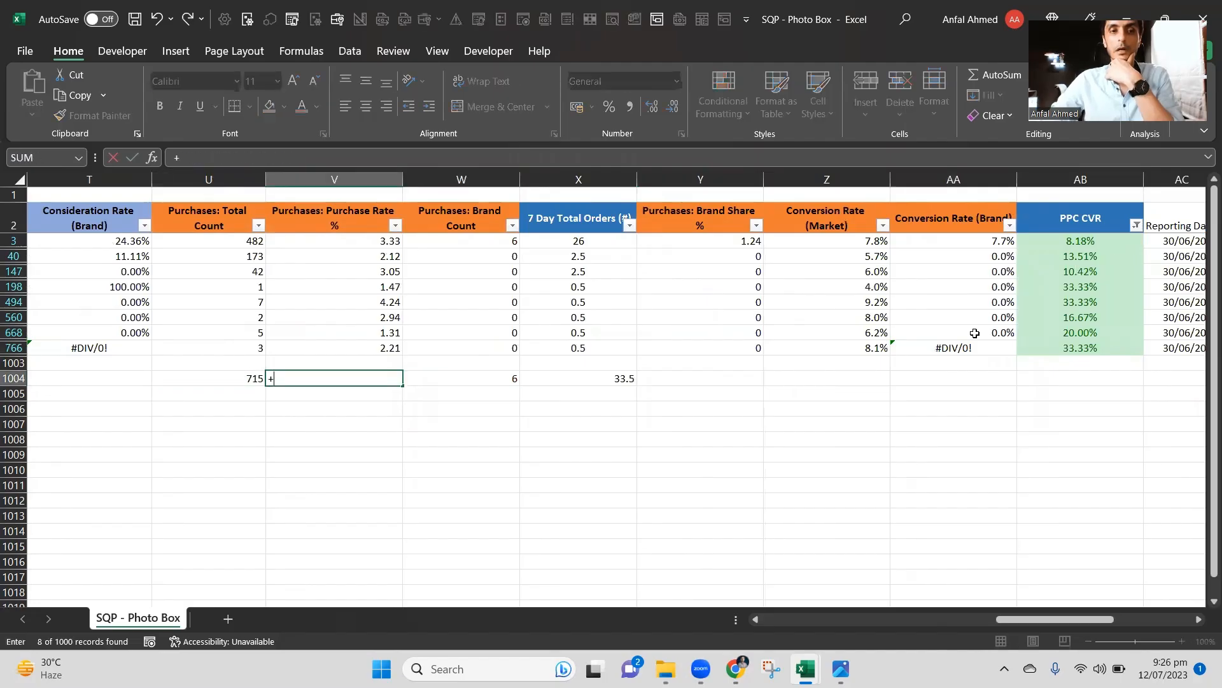
{"action": "key", "text": "Right"}
{"action": "type", "text": "/"}
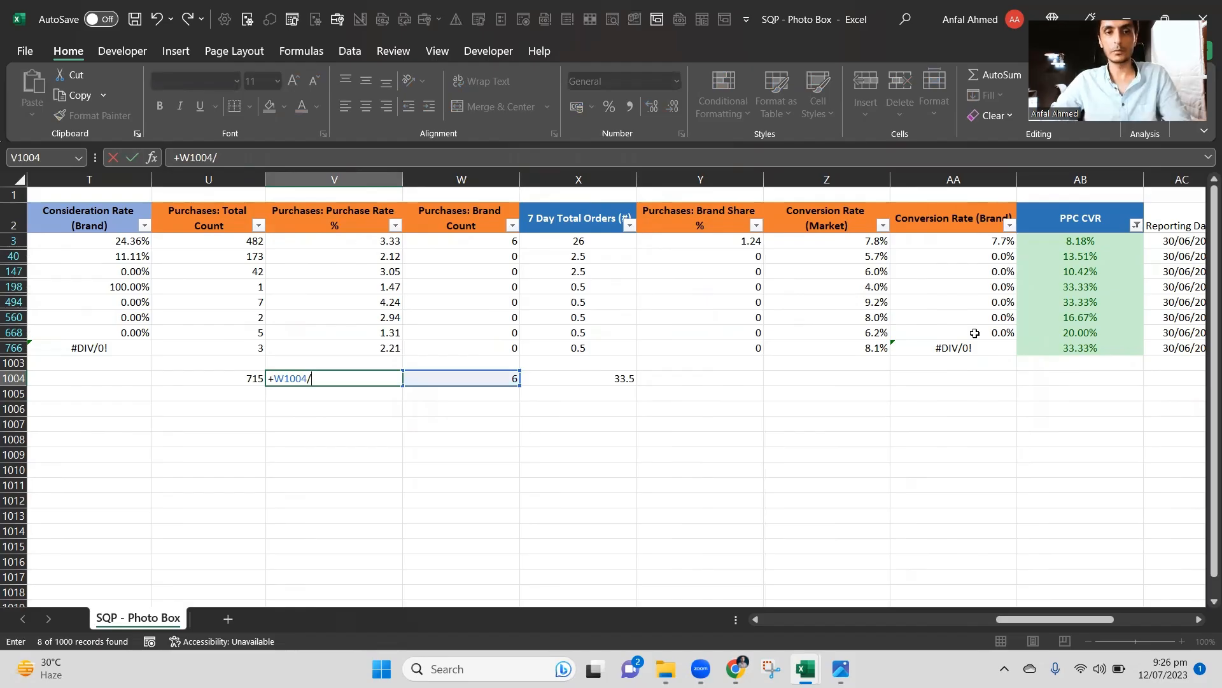
{"action": "key", "text": "Escape"}
Calculate the brand share of total purchases in Y1004 by dividing W1004 by U1004.
{"action": "key", "text": "Right"}
{"action": "key", "text": "Right"}
{"action": "key", "text": "Right"}
{"action": "type", "text": "+"}
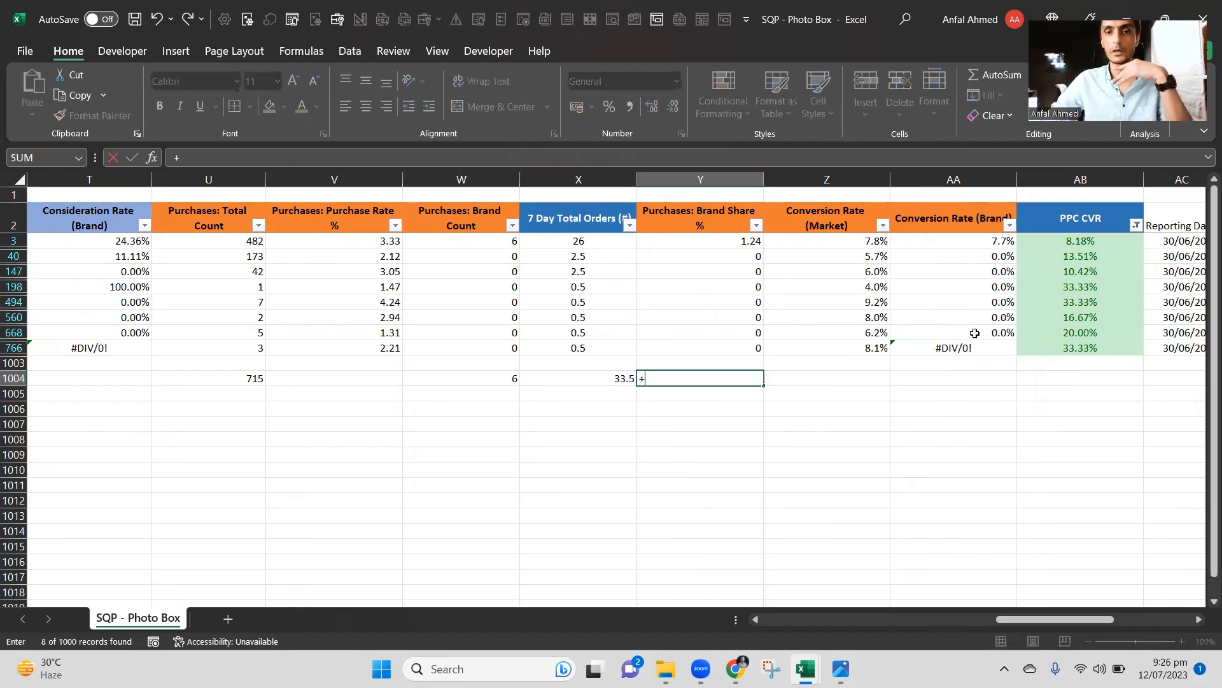
{"action": "key", "text": "Left"}
{"action": "key", "text": "Left"}
{"action": "type", "text": "/"}
{"action": "key", "text": "Left"}
{"action": "key", "text": "Left"}
{"action": "key", "text": "Left"}
{"action": "key", "text": "Left"}
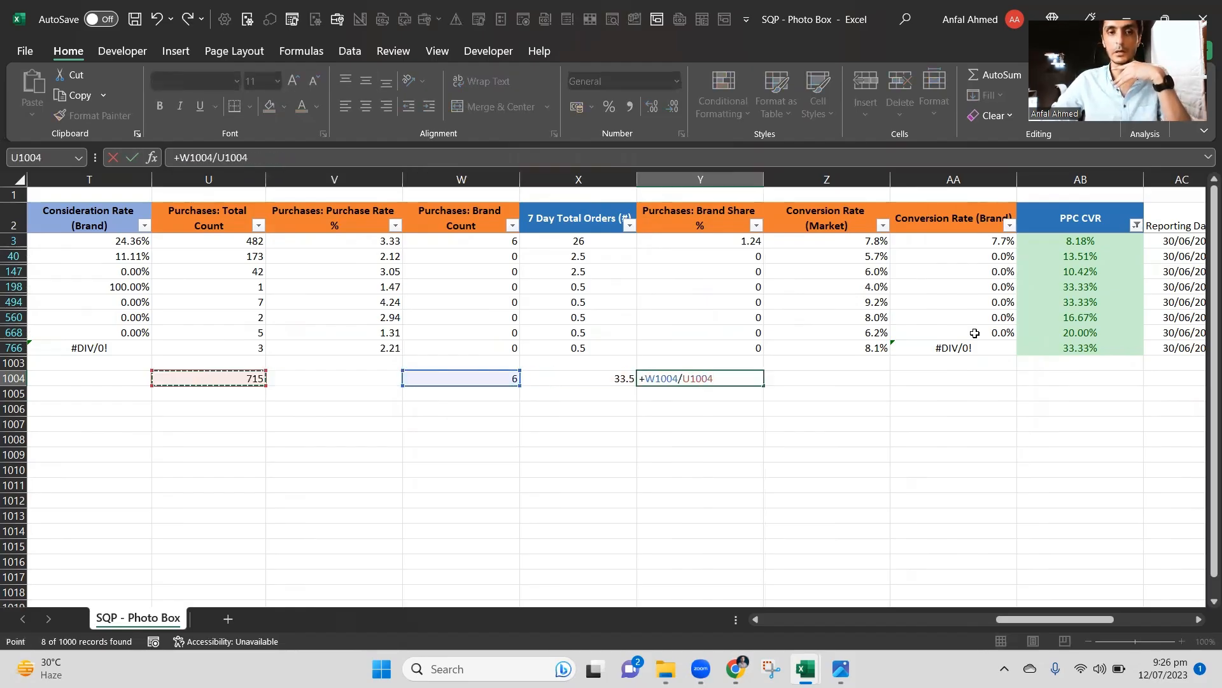
{"action": "key", "text": "ctrl+Return"}
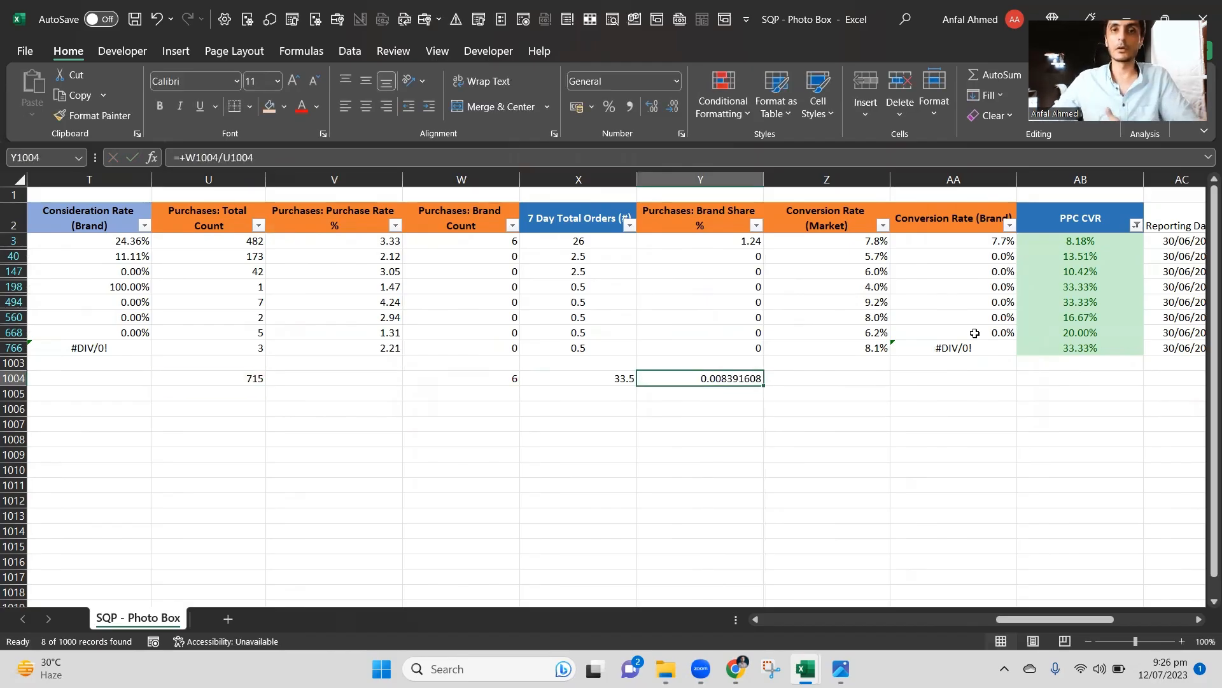
Format the brand share in Y1004 as a percentage with two decimal places.
{"action": "left_click", "coordinate": [613, 114]}
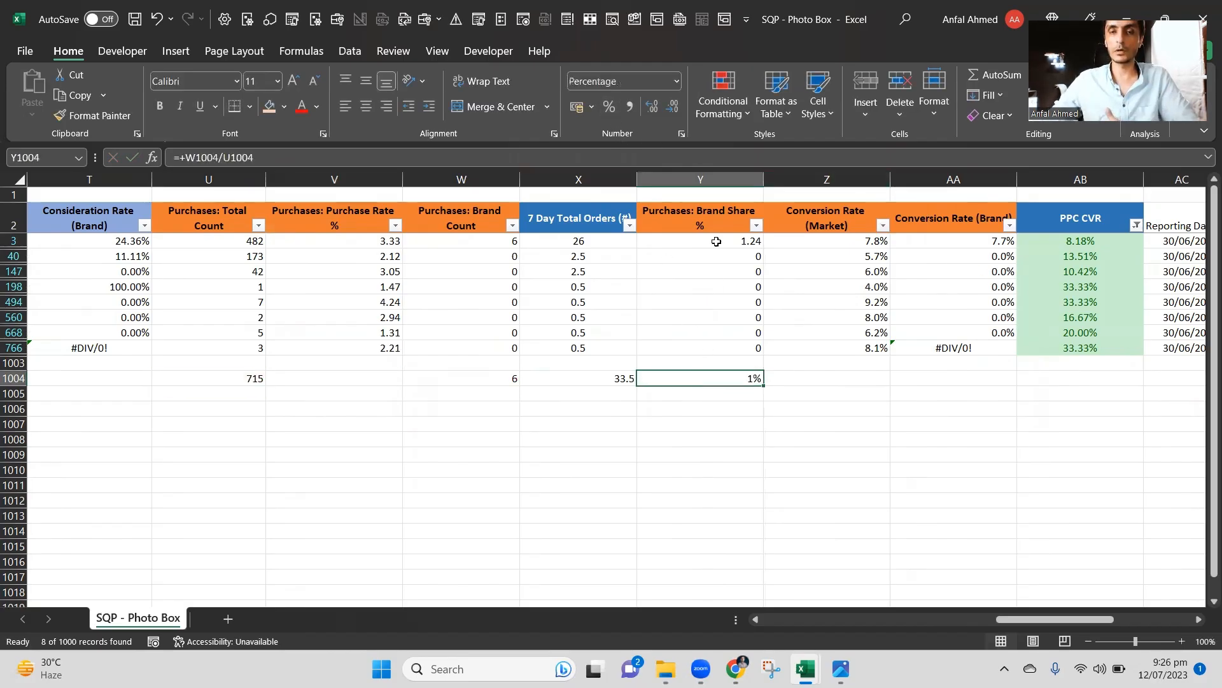
{"action": "left_click", "coordinate": [648, 112]}
{"action": "left_click", "coordinate": [649, 112]}
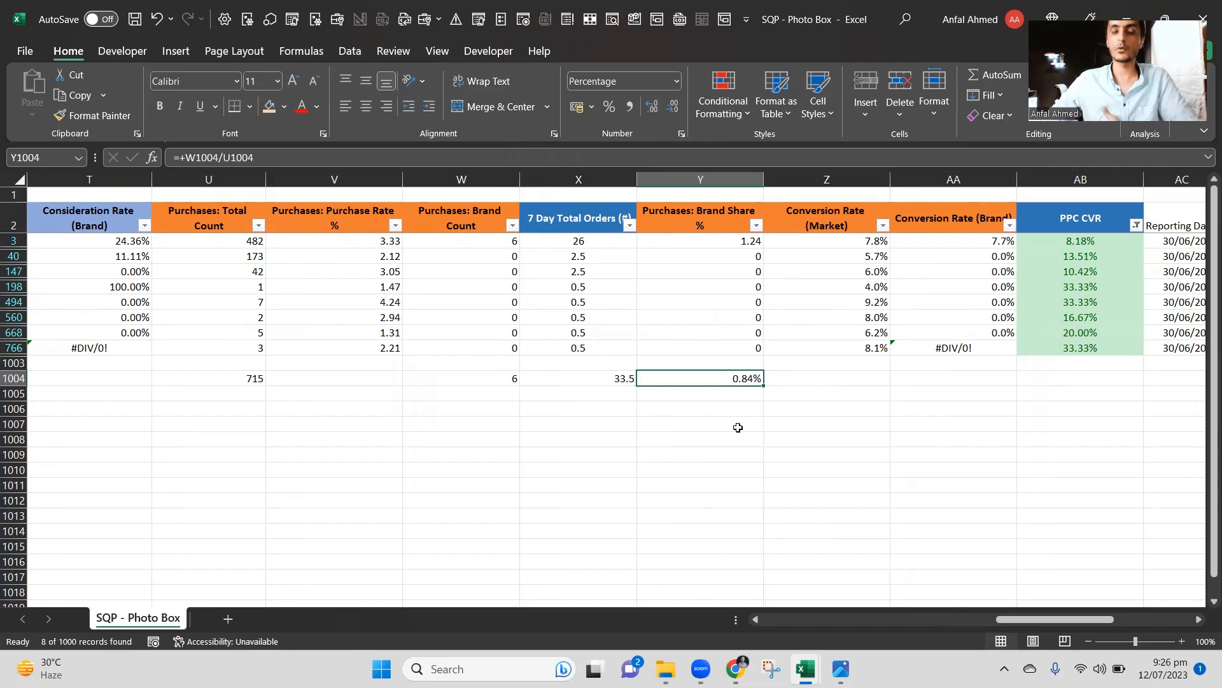
Calculate the PPC orders' share of total purchases in X1005 by dividing X1004 by U1004.
{"action": "key", "text": "Left"}
{"action": "key", "text": "Left"}
{"action": "key", "text": "Down"}
{"action": "key", "text": "Right"}
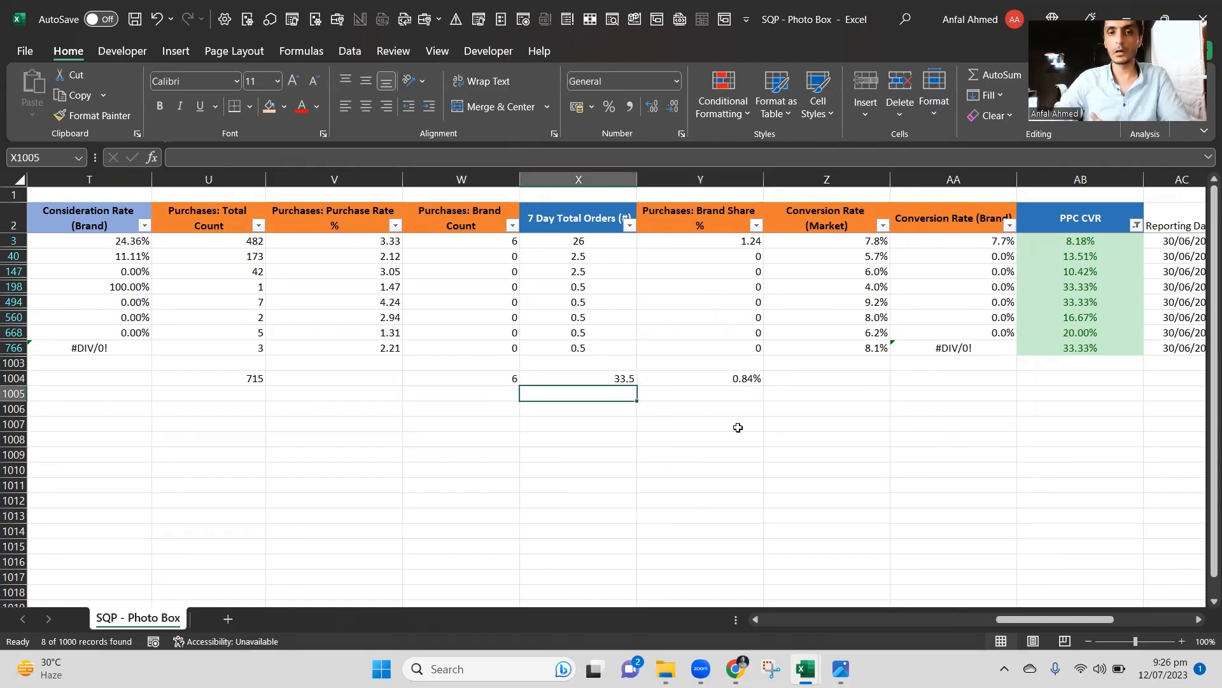
{"action": "type", "text": "+"}
{"action": "key", "text": "Up"}
{"action": "type", "text": "/"}
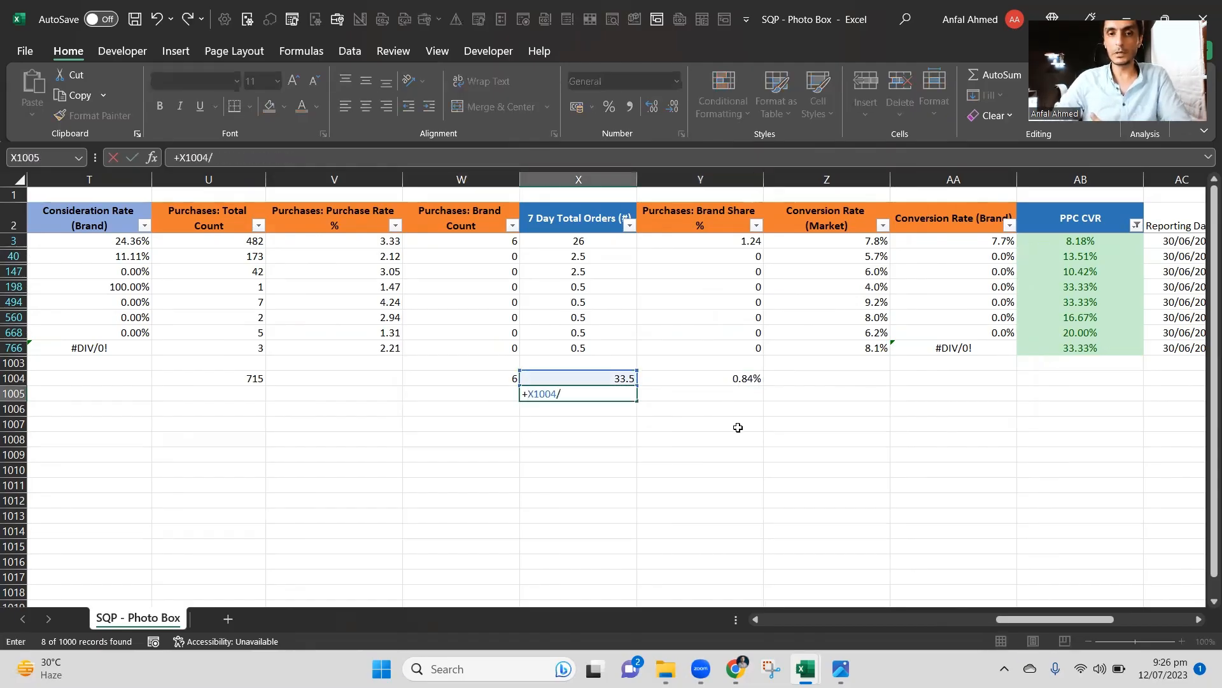
{"action": "key", "text": "Left"}
{"action": "key", "text": "Left"}
{"action": "key", "text": "Left"}
{"action": "key", "text": "Up"}
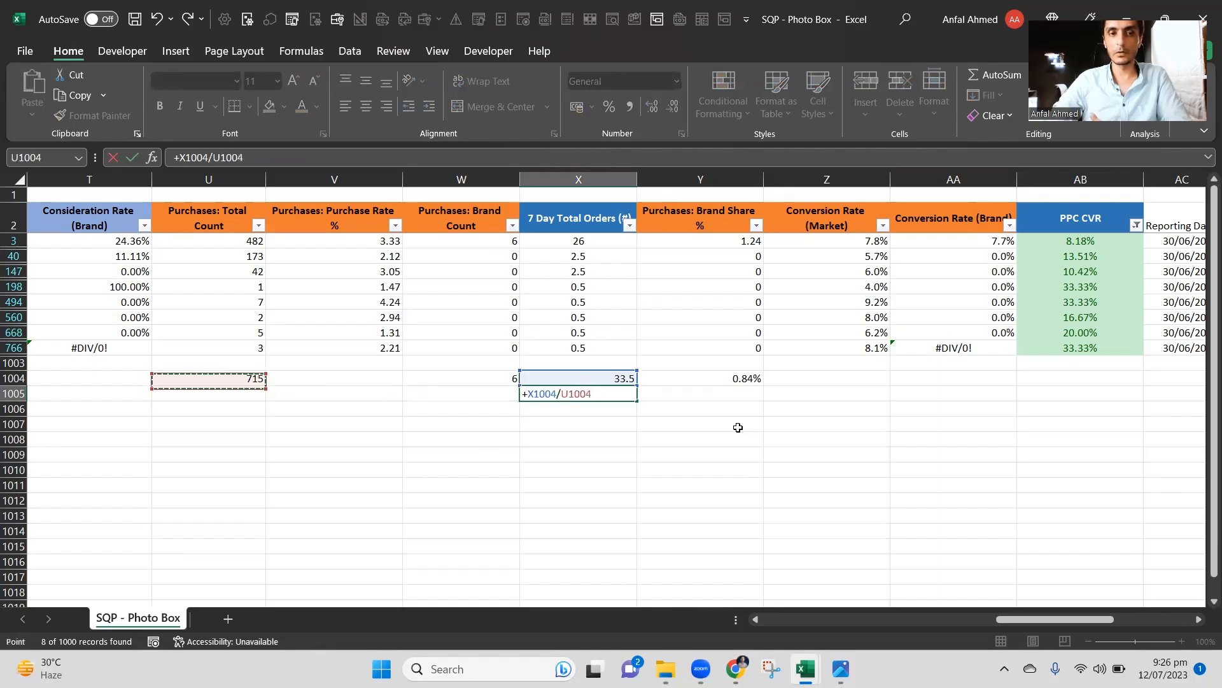
{"action": "key", "text": "Return"}
{"action": "key", "text": "Up"}
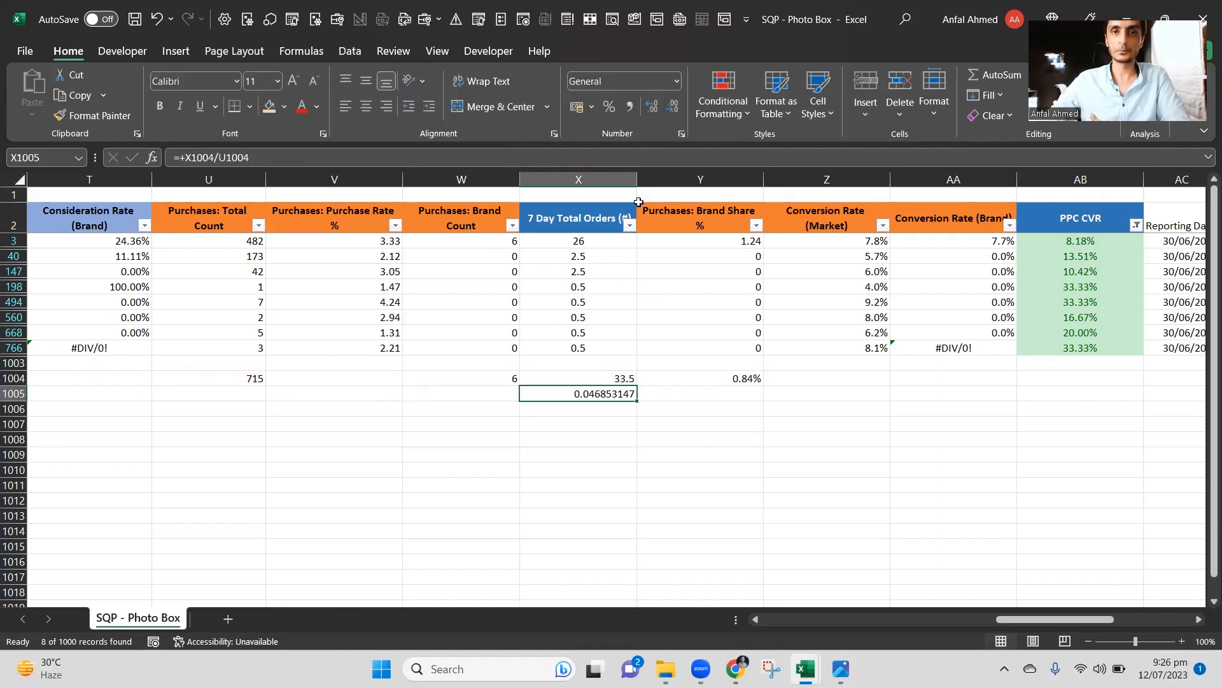
Format the PPC share in X1005 as a percentage with two decimal places.
{"action": "left_click", "coordinate": [615, 111]}
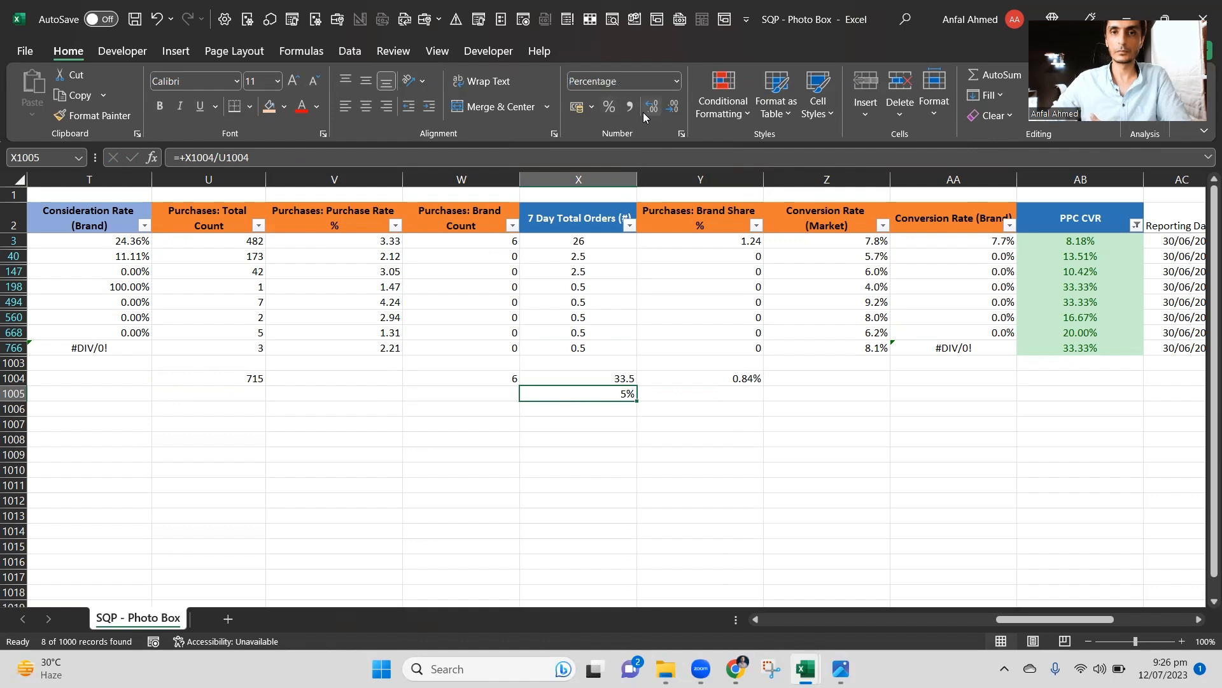
{"action": "left_click", "coordinate": [644, 108]}
{"action": "left_click", "coordinate": [645, 108]}
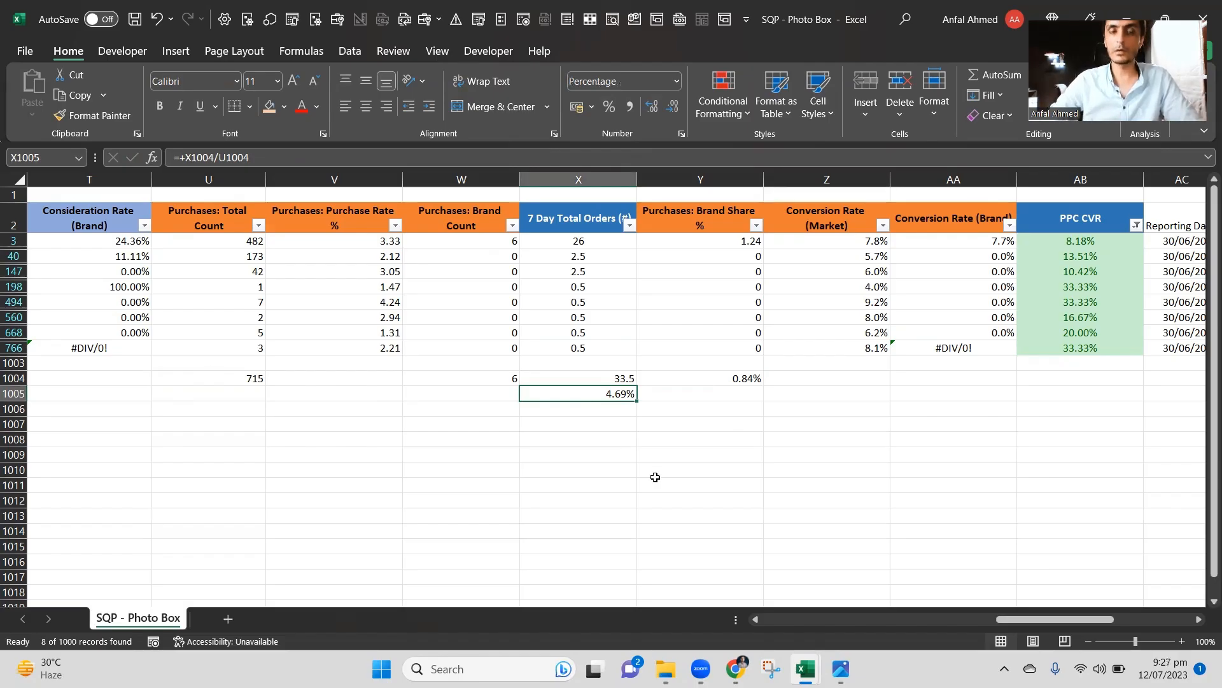
Review the 7 Day Total Orders values of the filtered search queries up to row 3.
{"action": "key", "text": "Up"}
{"action": "key", "text": "Up"}
{"action": "key", "text": "Up"}
{"action": "key", "text": "Up"}
{"action": "key", "text": "Up"}
{"action": "key", "text": "Up"}
{"action": "key", "text": "Up"}
{"action": "key", "text": "Up"}
{"action": "key", "text": "Up"}
{"action": "key", "text": "Up"}
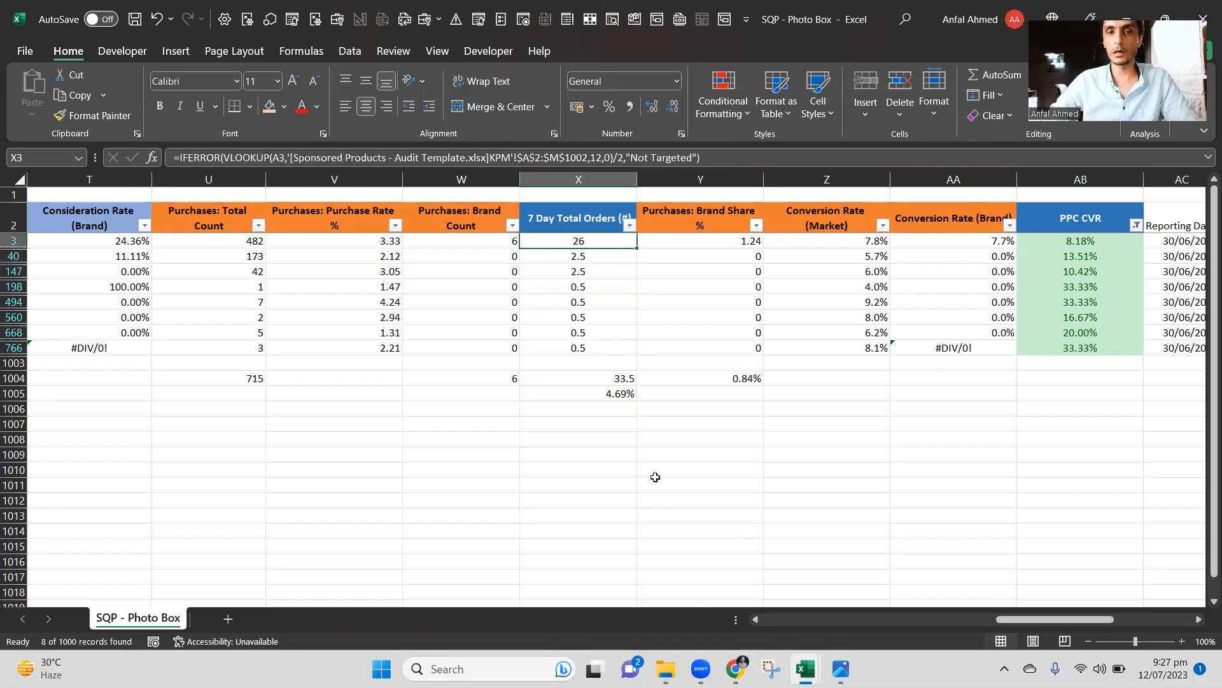
{"action": "key", "text": "Down"}
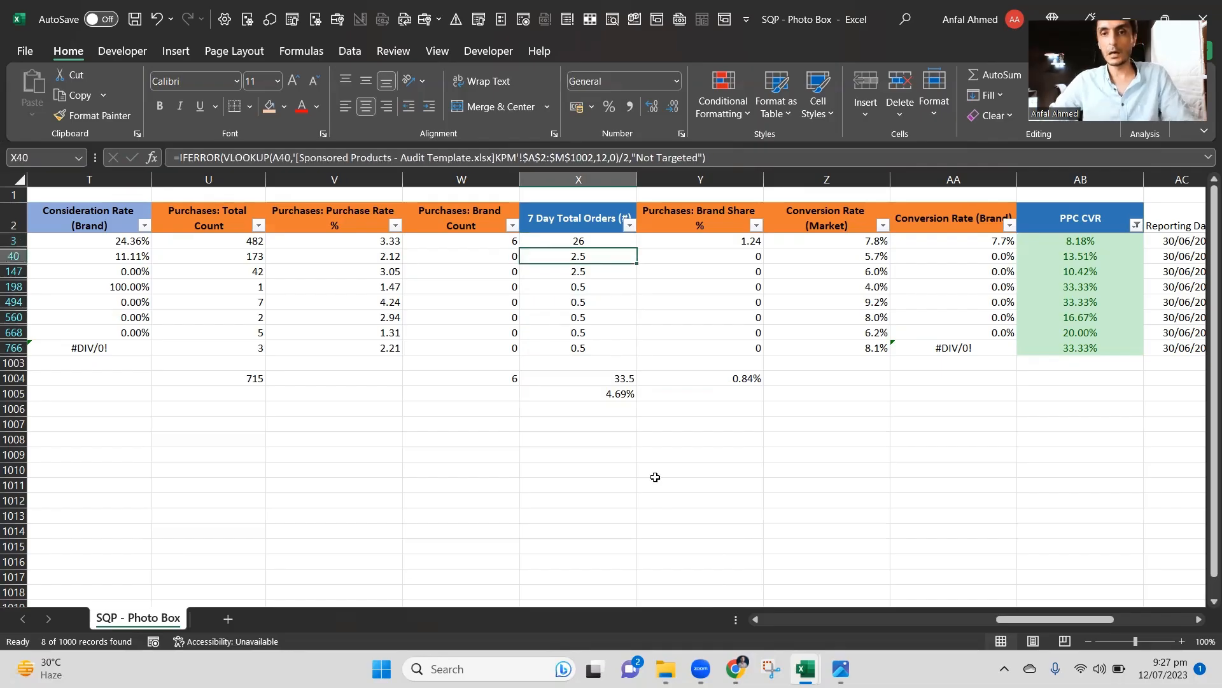
Compare 7 Day Total Orders with the total and brand purchase counts in rows 40 and 147.
{"action": "key", "text": "shift+Down"}
{"action": "key", "text": "shift+Left"}
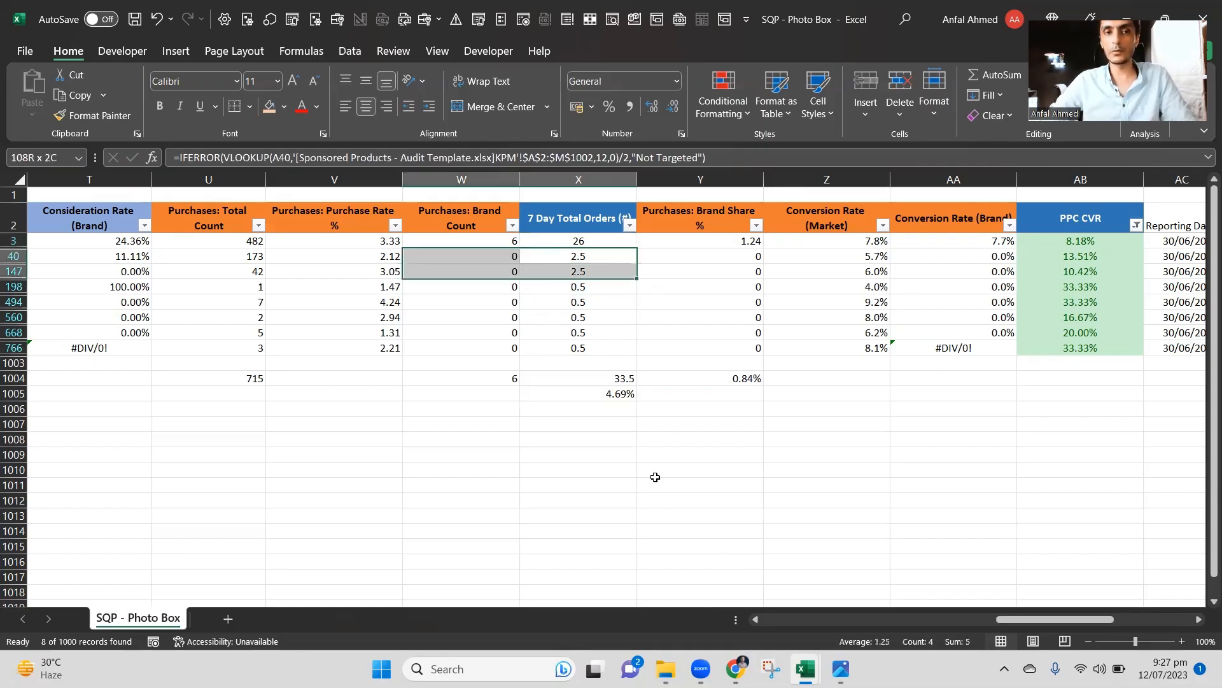
{"action": "key", "text": "shift+Left"}
{"action": "key", "text": "shift+Left"}
{"action": "key", "text": "Left"}
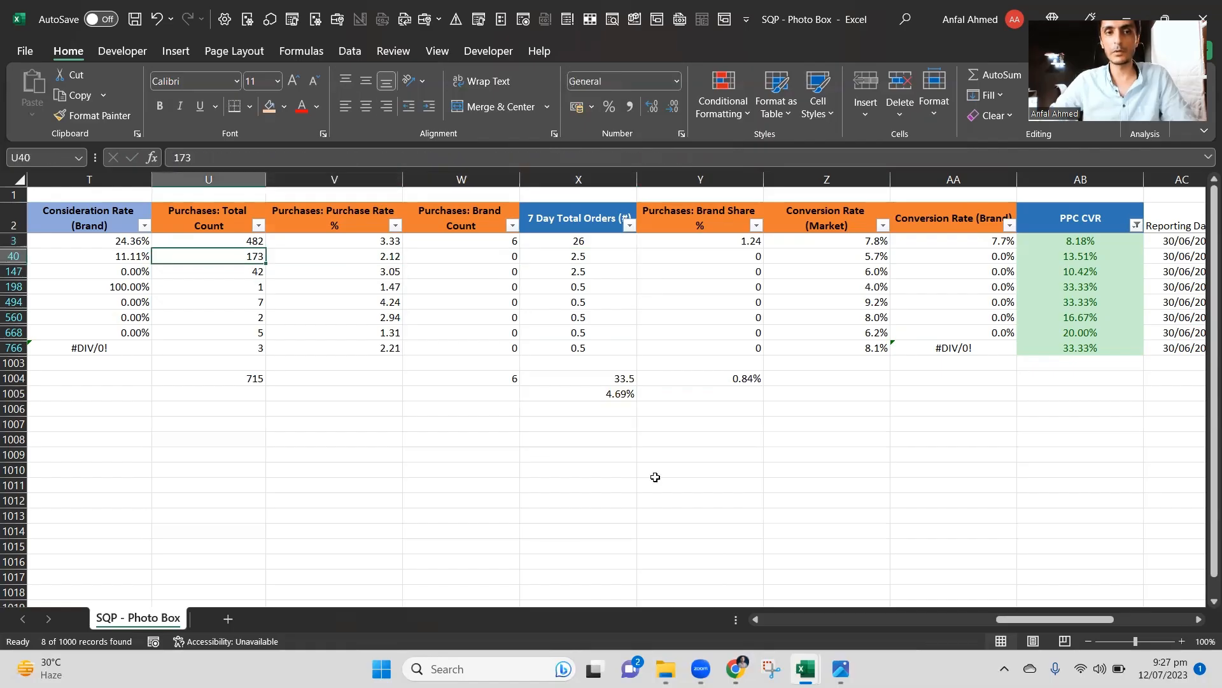
{"action": "key", "text": "Right"}
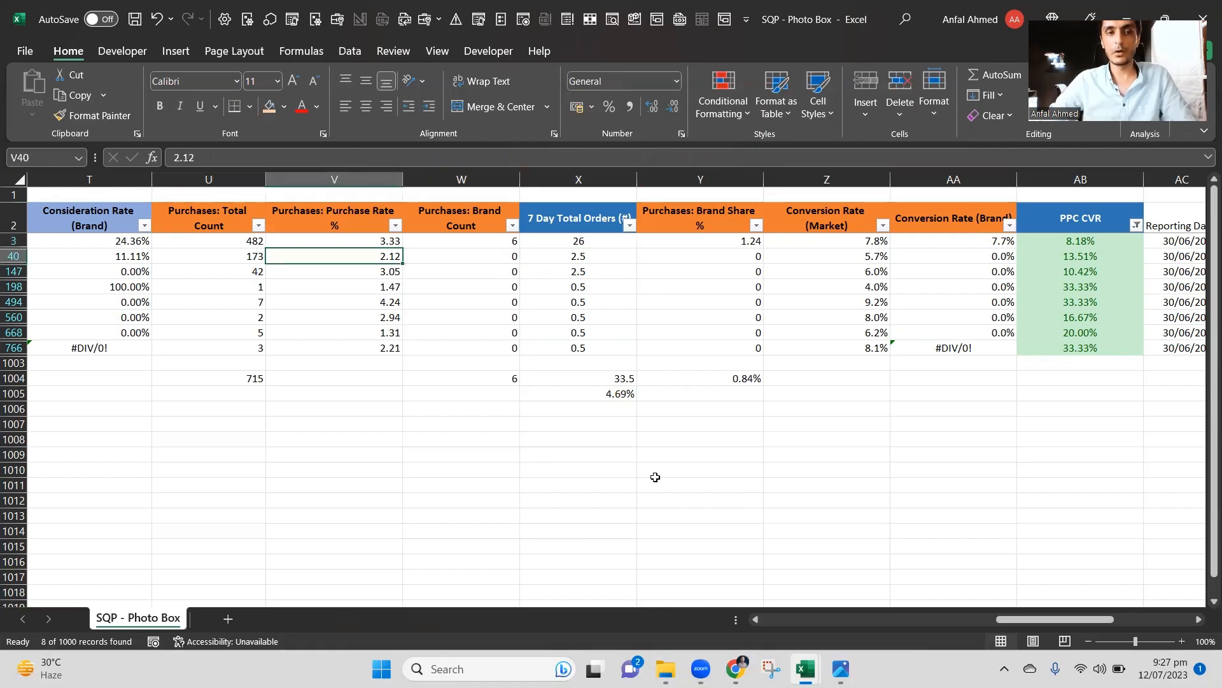
{"action": "key", "text": "Left"}
{"action": "key", "text": "Down"}
{"action": "key", "text": "Right"}
{"action": "key", "text": "Right"}
{"action": "key", "text": "Right"}
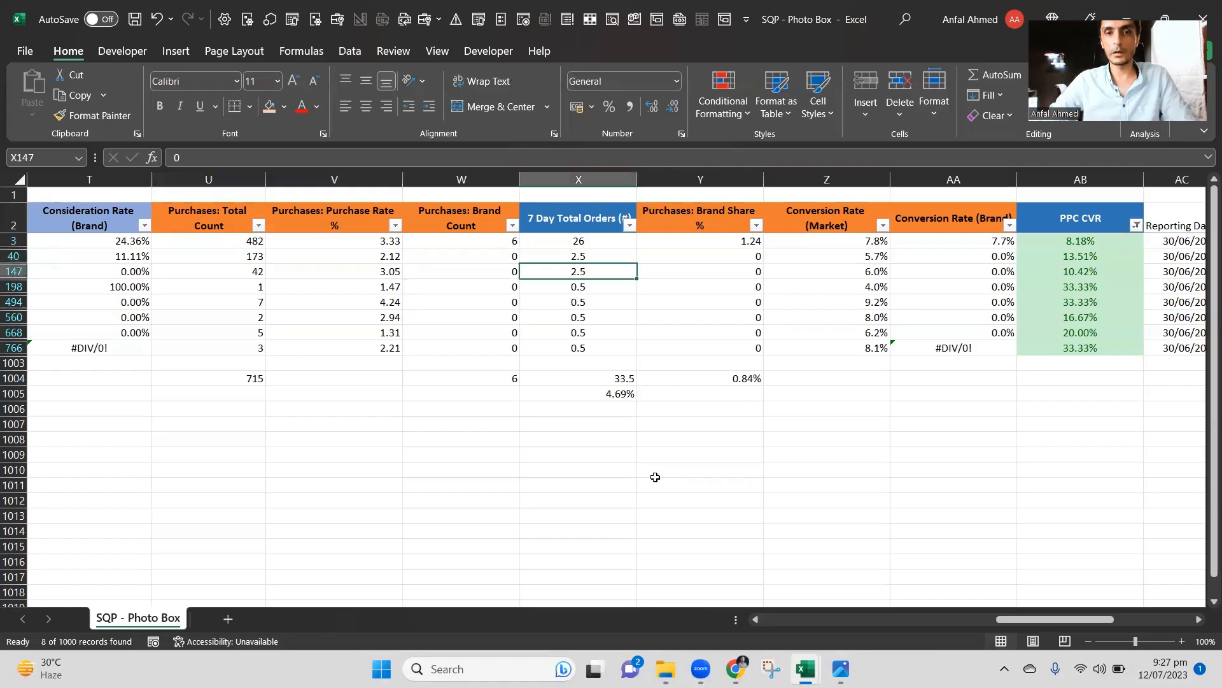
{"action": "key", "text": "shift+Up"}
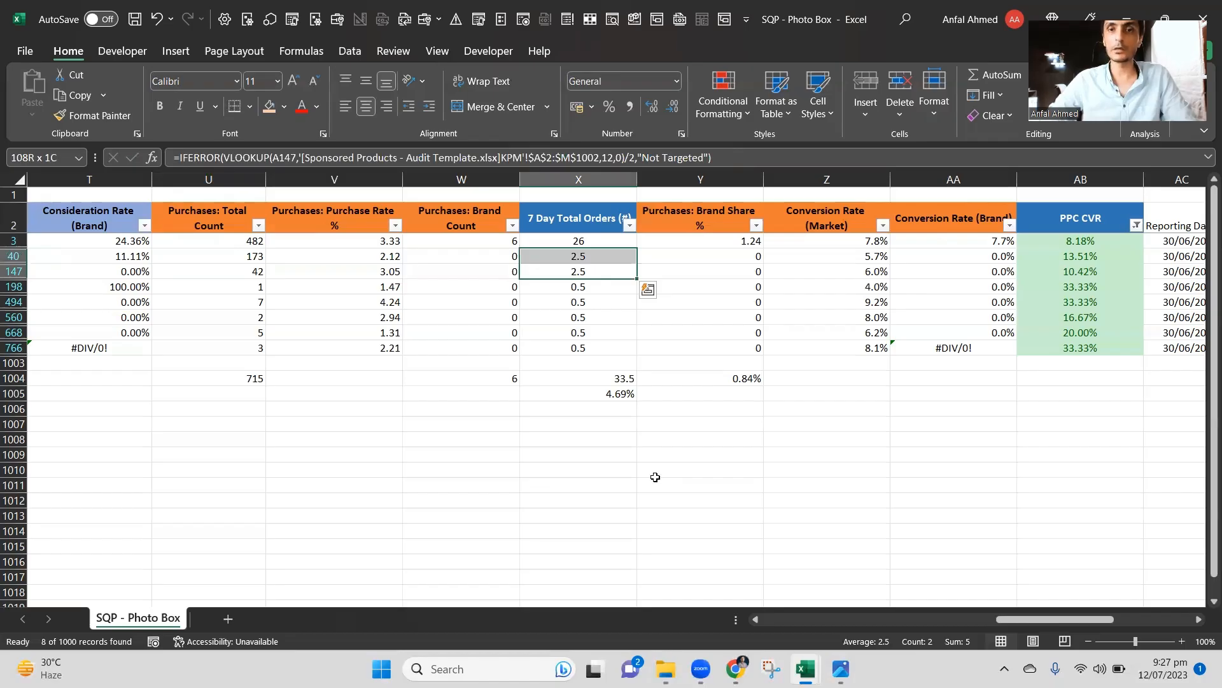
Check the search query names in rows 40 and 147 and review the impression and click figures along row 147.
{"action": "key", "text": "Home"}
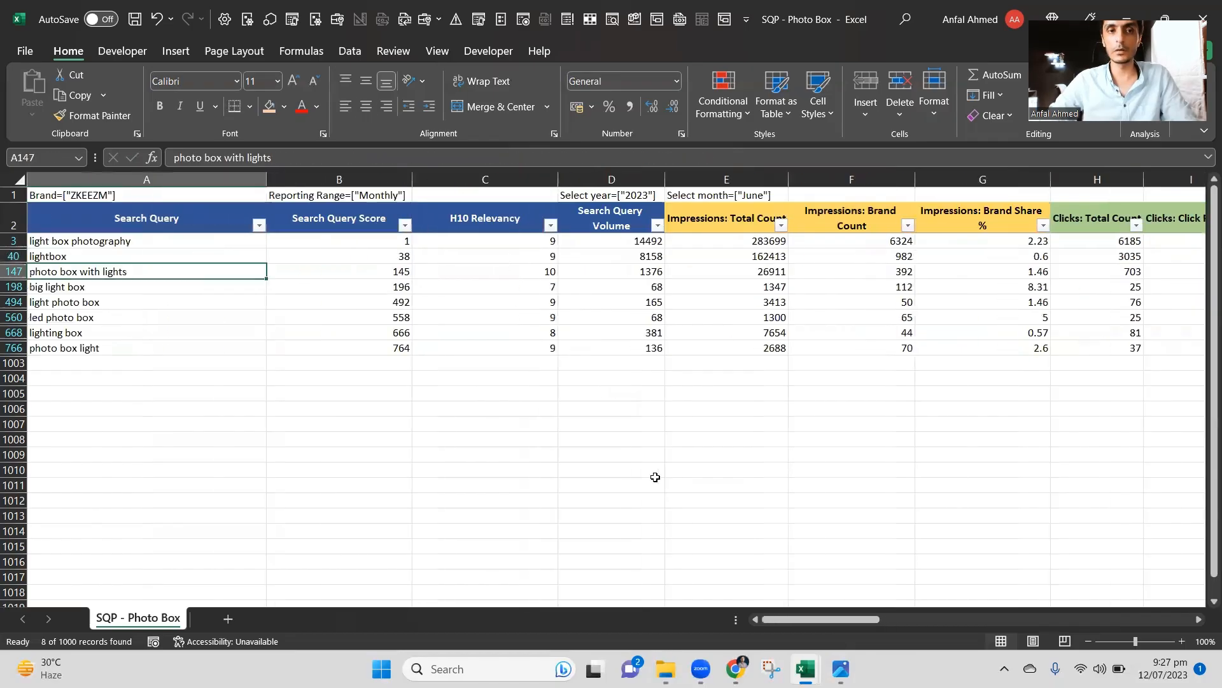
{"action": "key", "text": "shift+Up"}
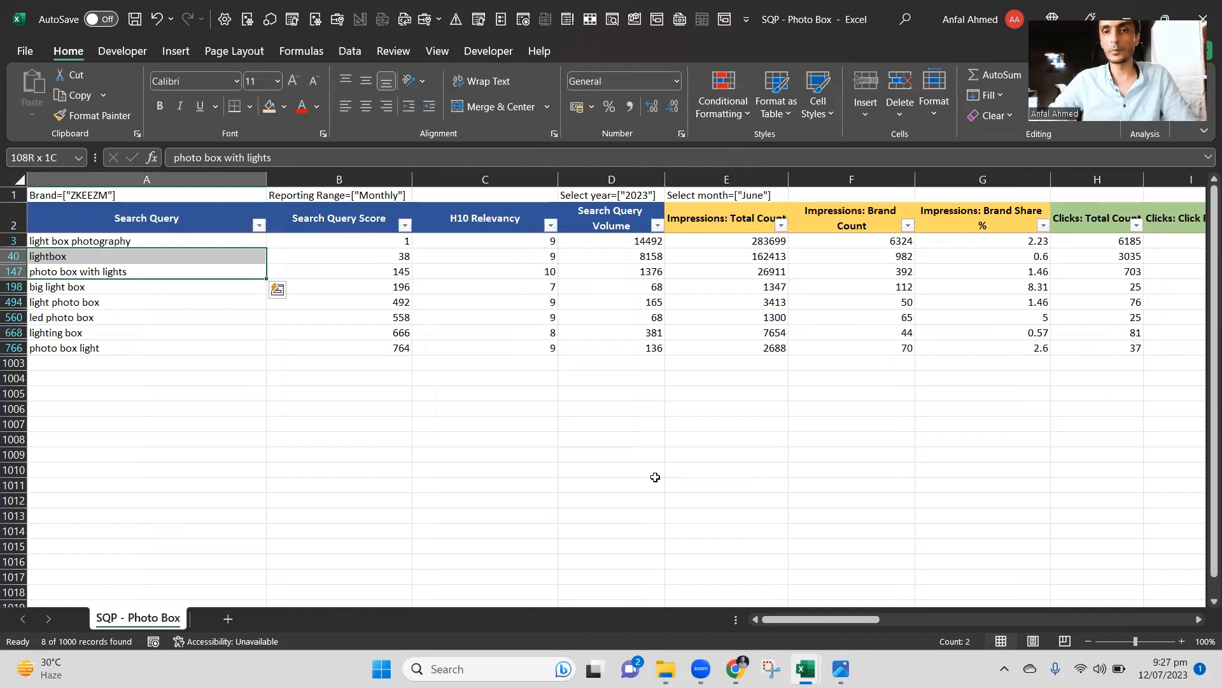
{"action": "key", "text": "Right"}
{"action": "key", "text": "Right"}
{"action": "key", "text": "Right"}
{"action": "key", "text": "Right"}
{"action": "key", "text": "Right"}
{"action": "key", "text": "Right"}
{"action": "key", "text": "Right"}
{"action": "key", "text": "Right"}
{"action": "key", "text": "Right"}
{"action": "key", "text": "Right"}
{"action": "key", "text": "Right"}
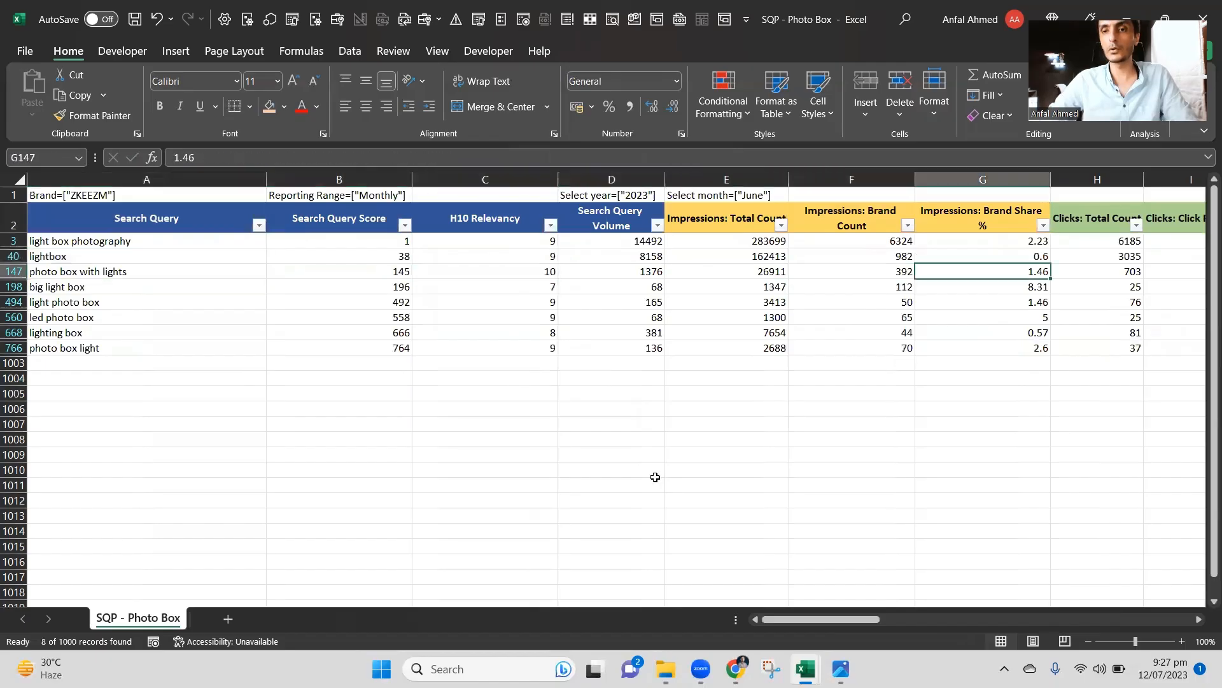
{"action": "key", "text": "Right"}
{"action": "key", "text": "Right"}
{"action": "key", "text": "Right"}
{"action": "key", "text": "Right"}
{"action": "key", "text": "Right"}
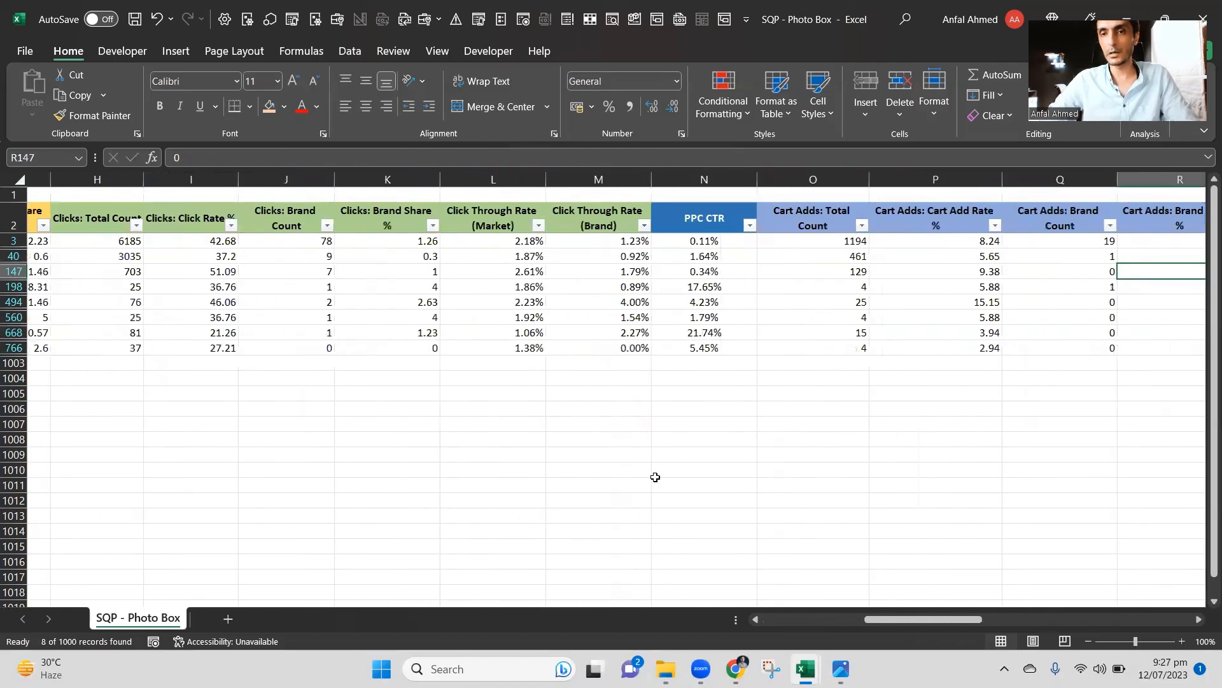
Review the consideration, purchase and conversion figures for the search query in row 147.
{"action": "key", "text": "Right"}
{"action": "key", "text": "Right"}
{"action": "key", "text": "Right"}
{"action": "key", "text": "Right"}
{"action": "key", "text": "Right"}
{"action": "key", "text": "Right"}
{"action": "key", "text": "Right"}
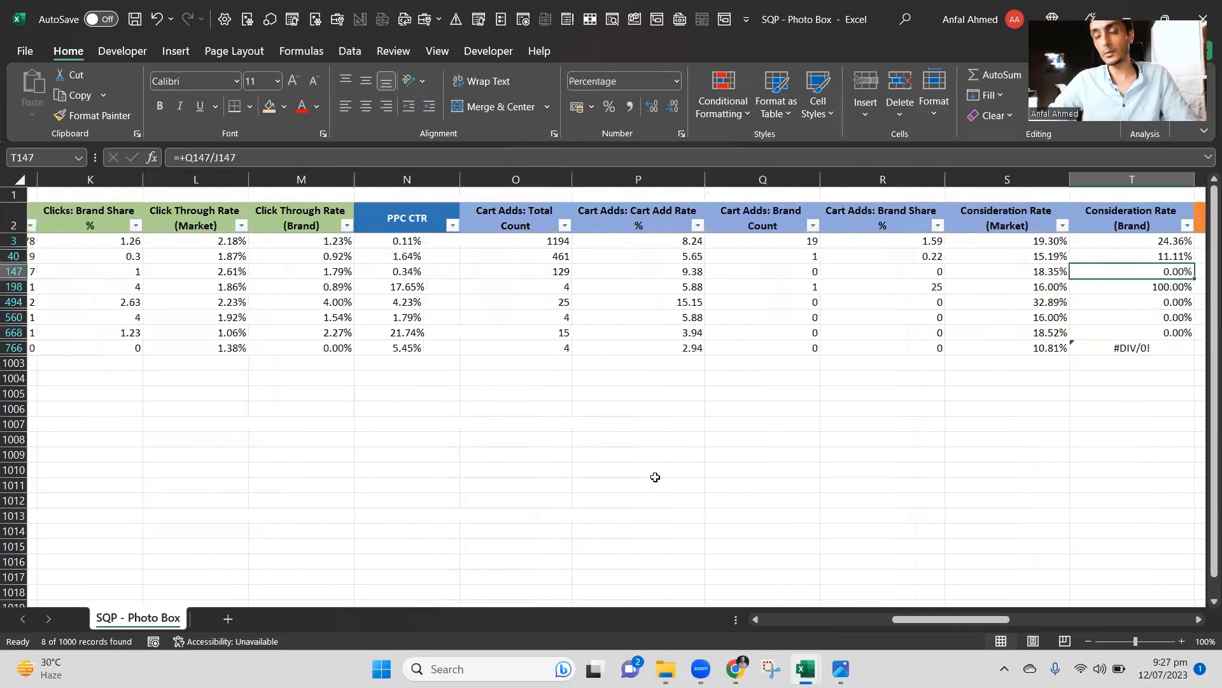
{"action": "key", "text": "Right"}
{"action": "key", "text": "Right"}
{"action": "key", "text": "Right"}
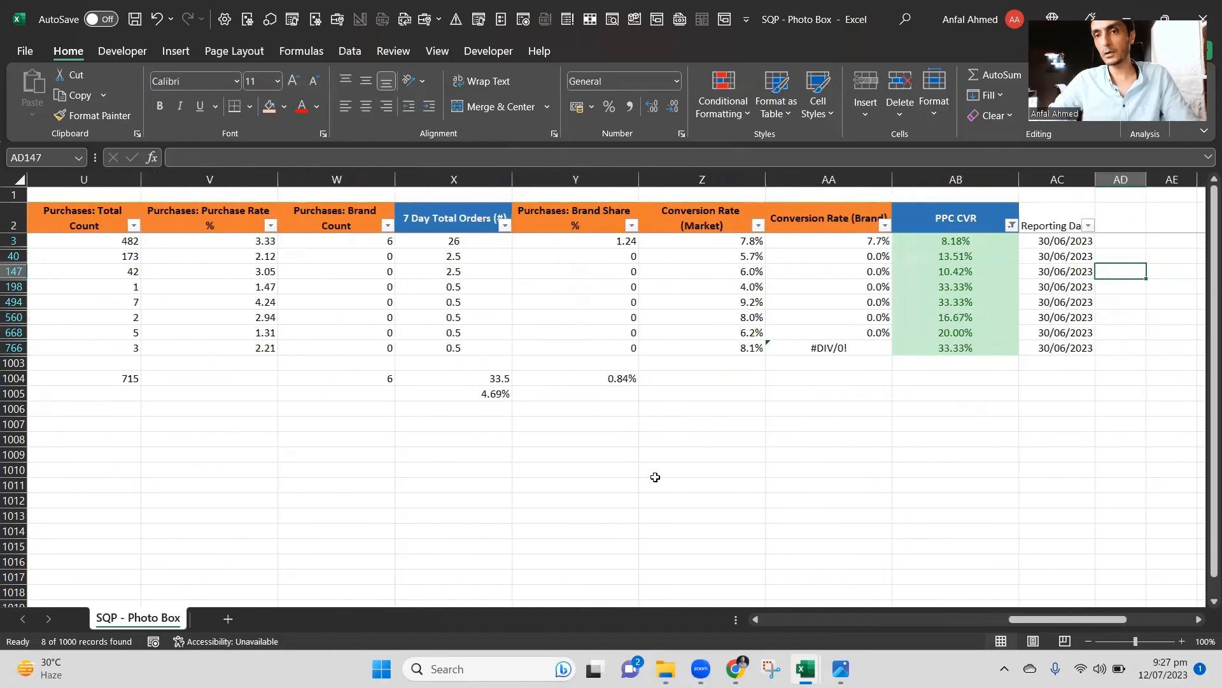
{"action": "key", "text": "Left"}
{"action": "key", "text": "Left"}
{"action": "key", "text": "Left"}
{"action": "key", "text": "Left"}
{"action": "key", "text": "Left"}
{"action": "key", "text": "Left"}
{"action": "key", "text": "Left"}
{"action": "key", "text": "Left"}
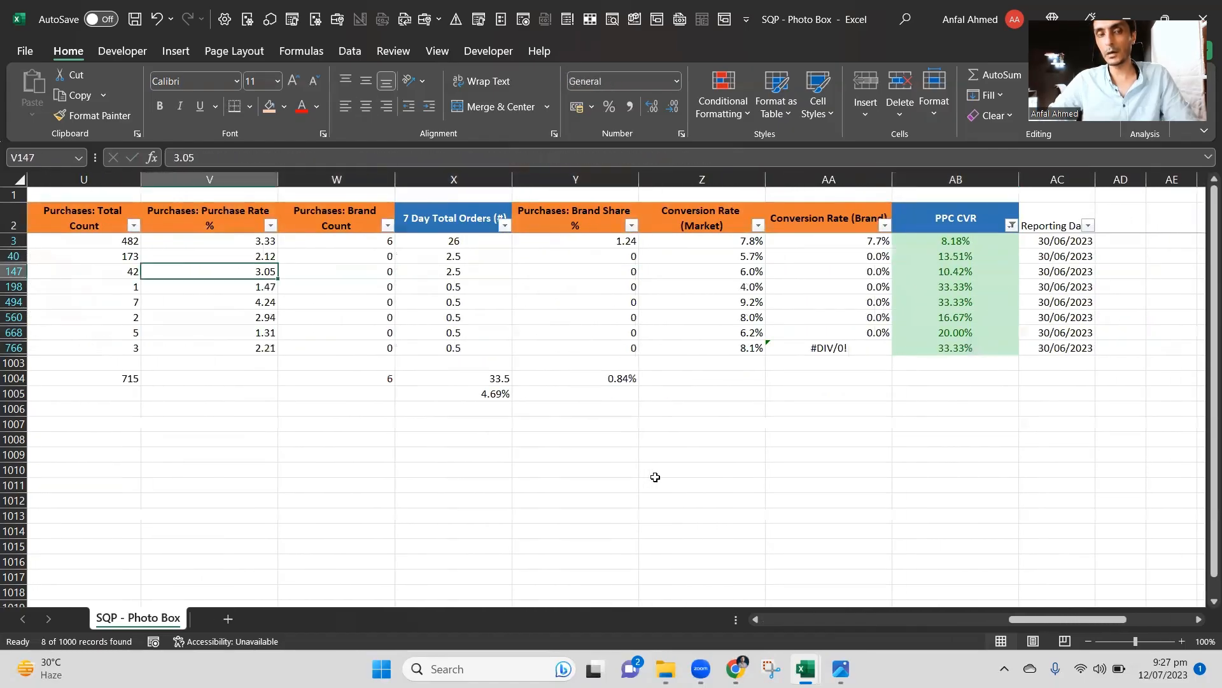
Review the total purchase count, purchase rate and brand purchase count of the search queries in rows 3, 40 and 147.
{"action": "key", "text": "shift+Up"}
{"action": "key", "text": "shift+Right"}
{"action": "key", "text": "shift+Right"}
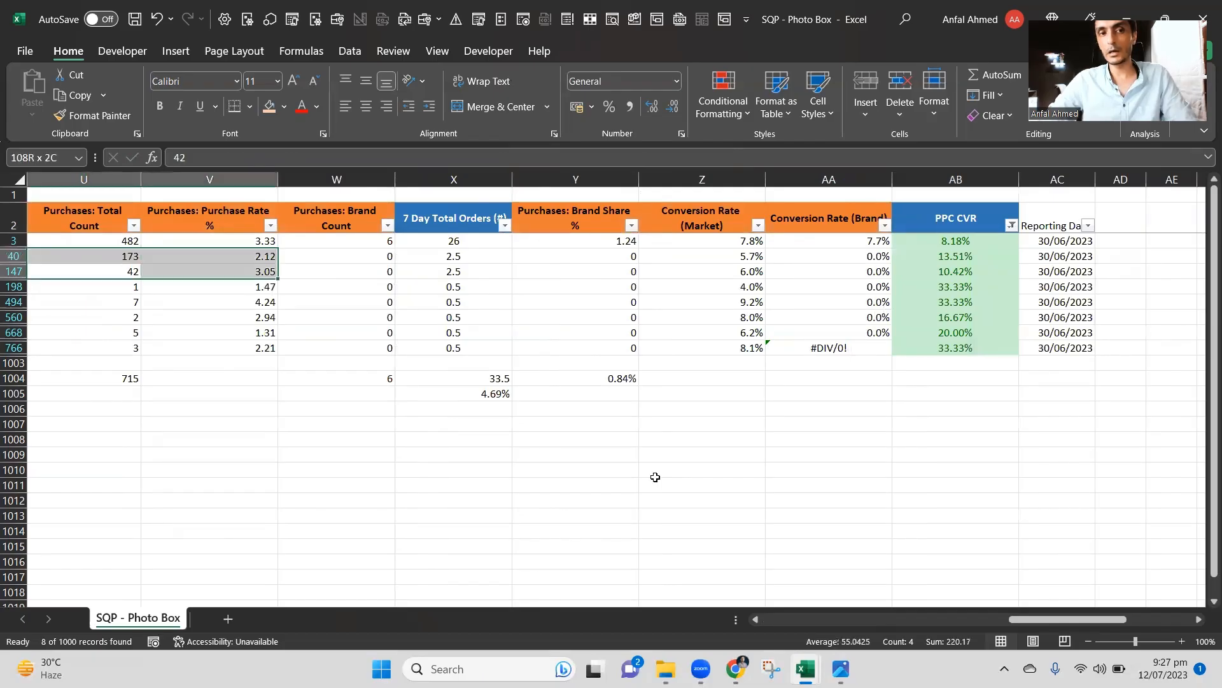
{"action": "key", "text": "Up"}
{"action": "key", "text": "Up"}
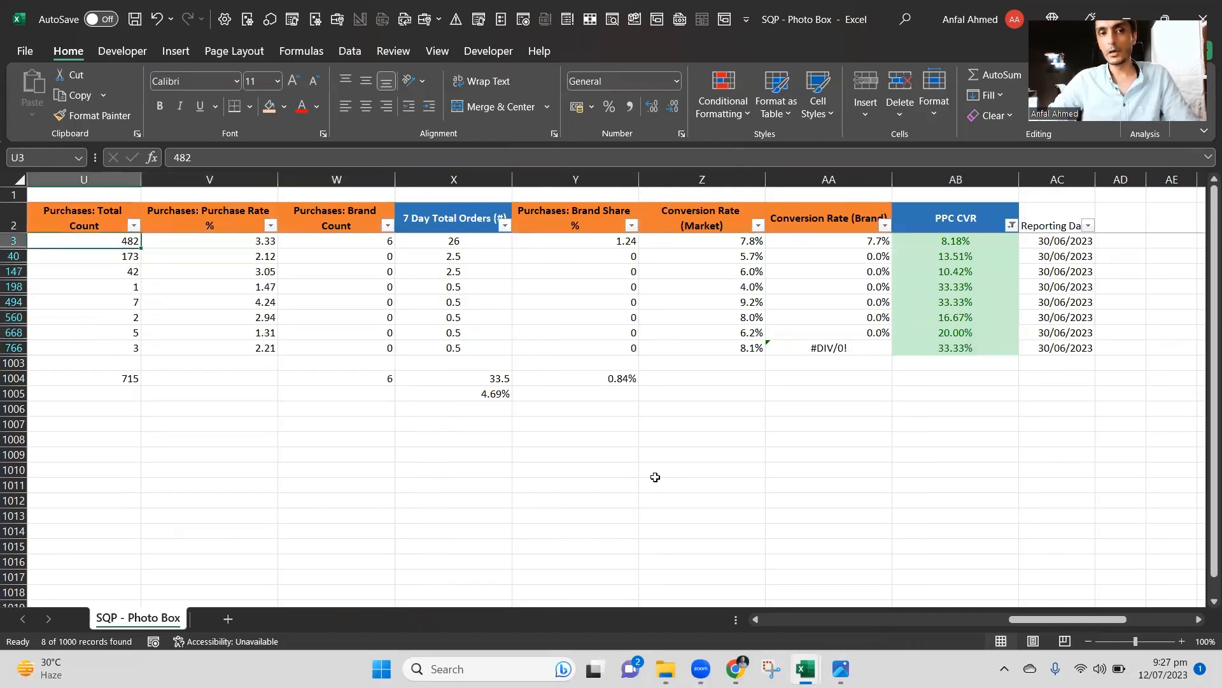
{"action": "key", "text": "shift+Right"}
{"action": "key", "text": "shift+Right"}
{"action": "key", "text": "shift+Right"}
{"action": "key", "text": "Down"}
{"action": "key", "text": "Down"}
{"action": "key", "text": "Right"}
{"action": "key", "text": "Right"}
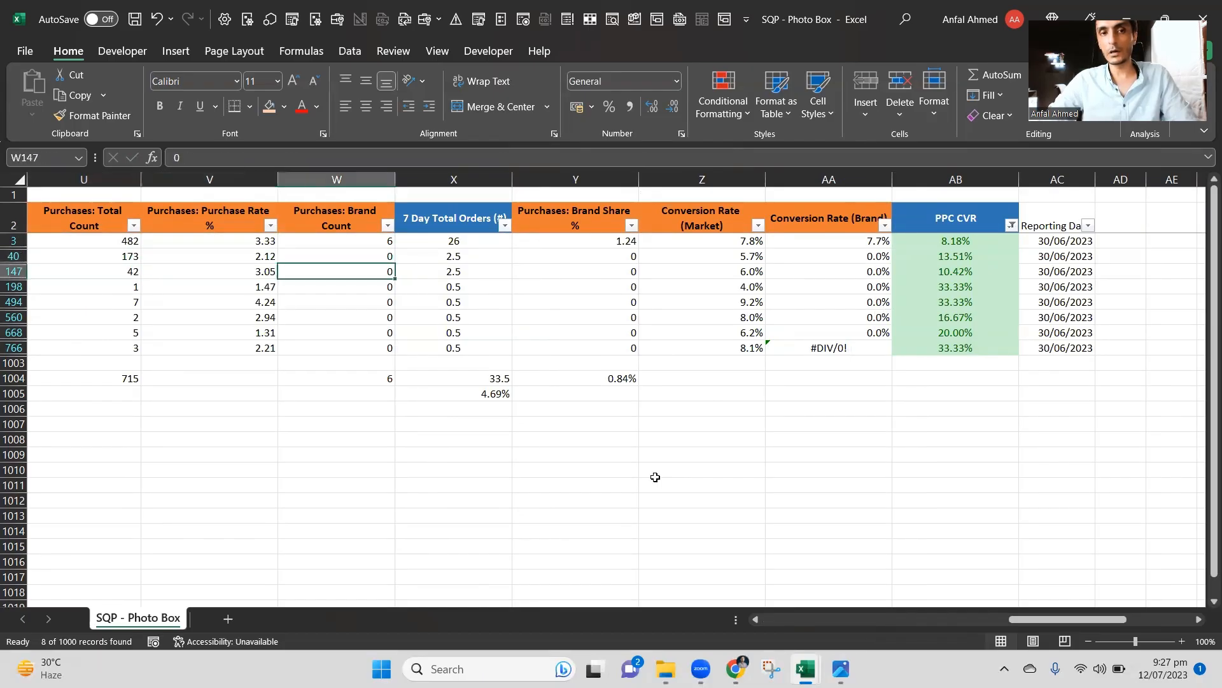
Review the purchase brand share, market and brand conversion rates and PPC CVR of the search query in row 3.
{"action": "key", "text": "Right"}
{"action": "key", "text": "Right"}
{"action": "key", "text": "Up"}
{"action": "key", "text": "Up"}
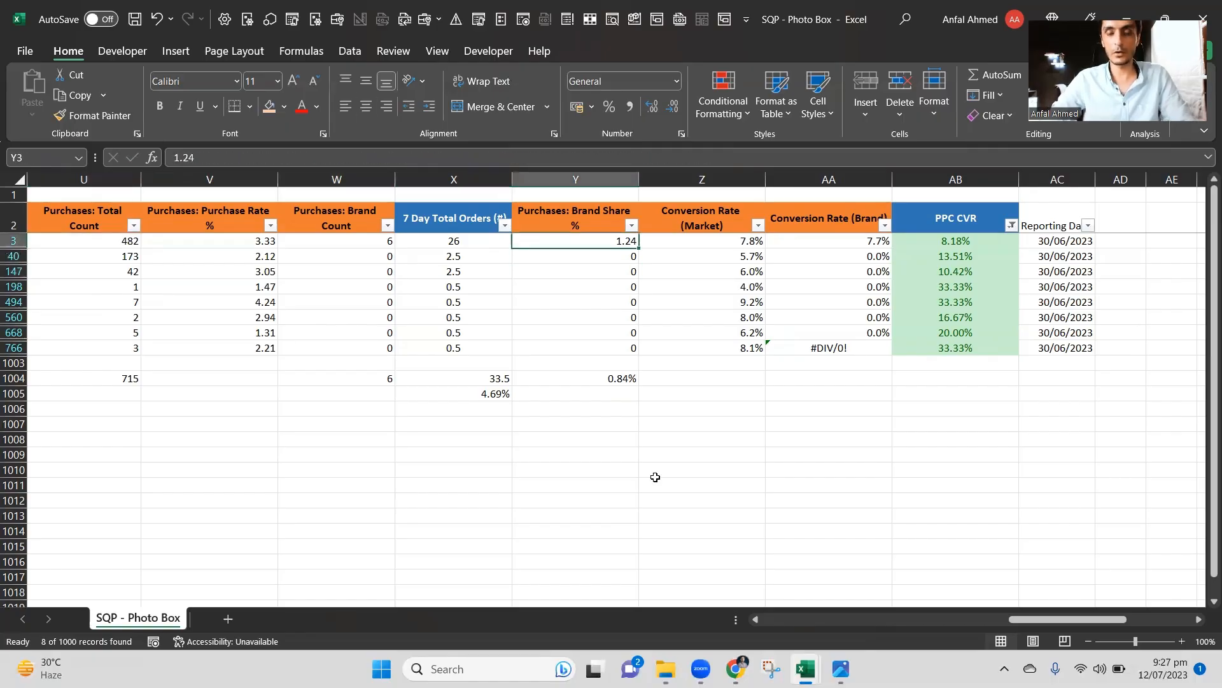
{"action": "key", "text": "Right"}
{"action": "key", "text": "Right"}
{"action": "key", "text": "Right"}
{"action": "key", "text": "Right"}
{"action": "key", "text": "Left"}
{"action": "key", "text": "Left"}
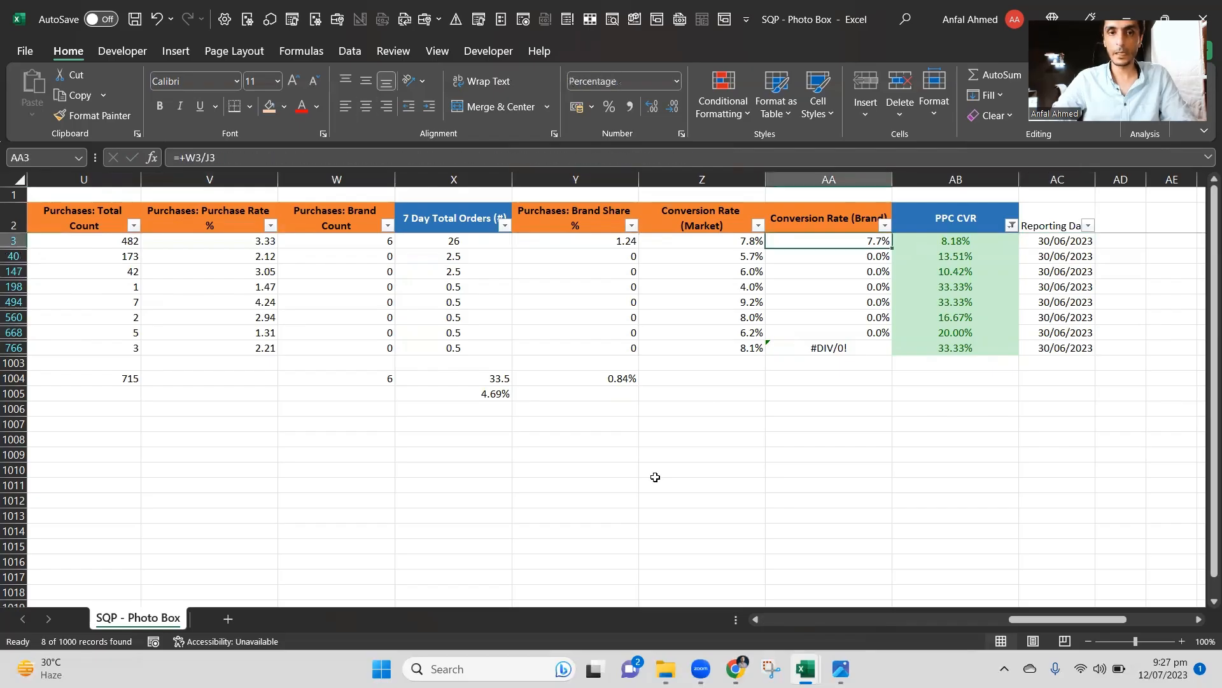
Insert a new column before Purchases: Brand Share % and give it the header "PPC Order Share".
{"action": "key", "text": "Left"}
{"action": "key", "text": "Left"}
{"action": "key", "text": "ctrl+space"}
{"action": "key", "text": "ctrl+shift+plus"}
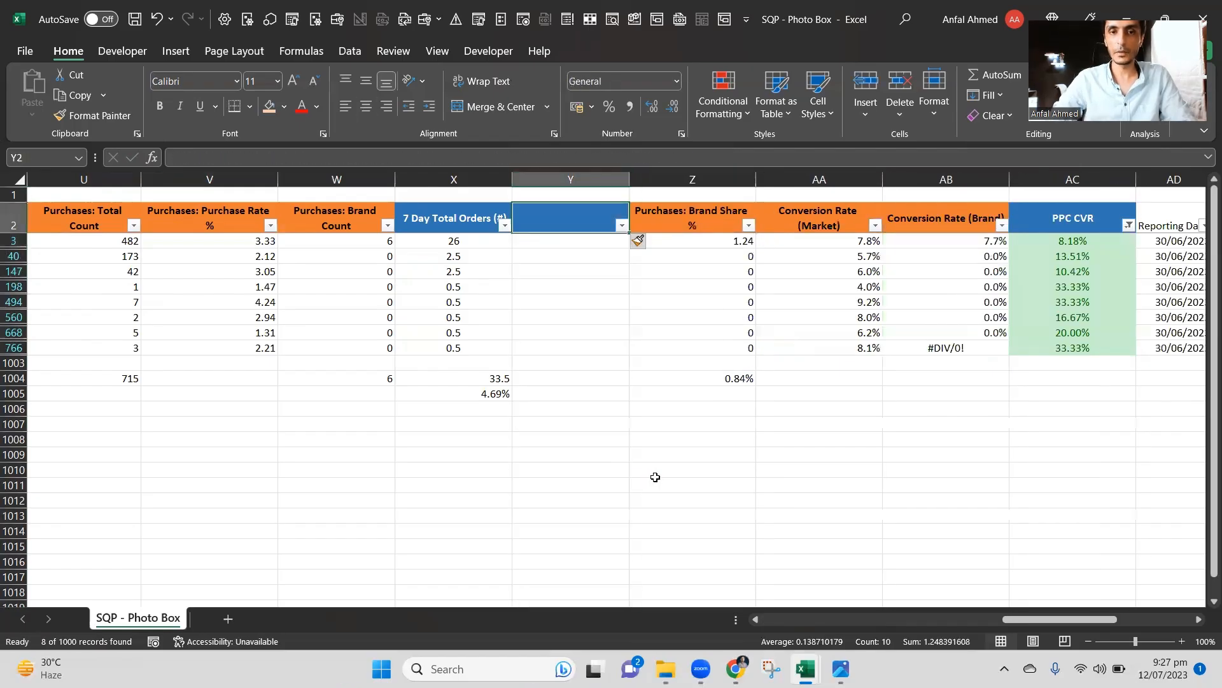
{"action": "key", "text": "Up"}
{"action": "type", "text": "PPC"}
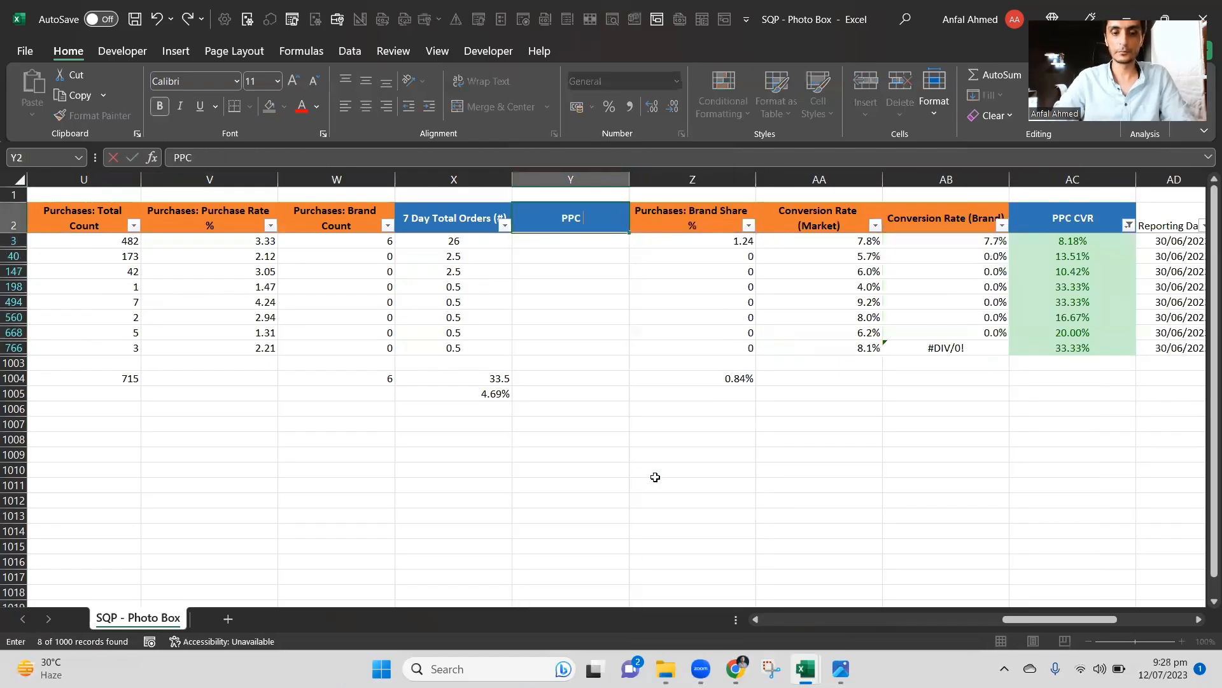
{"action": "type", "text": " Order Share"}
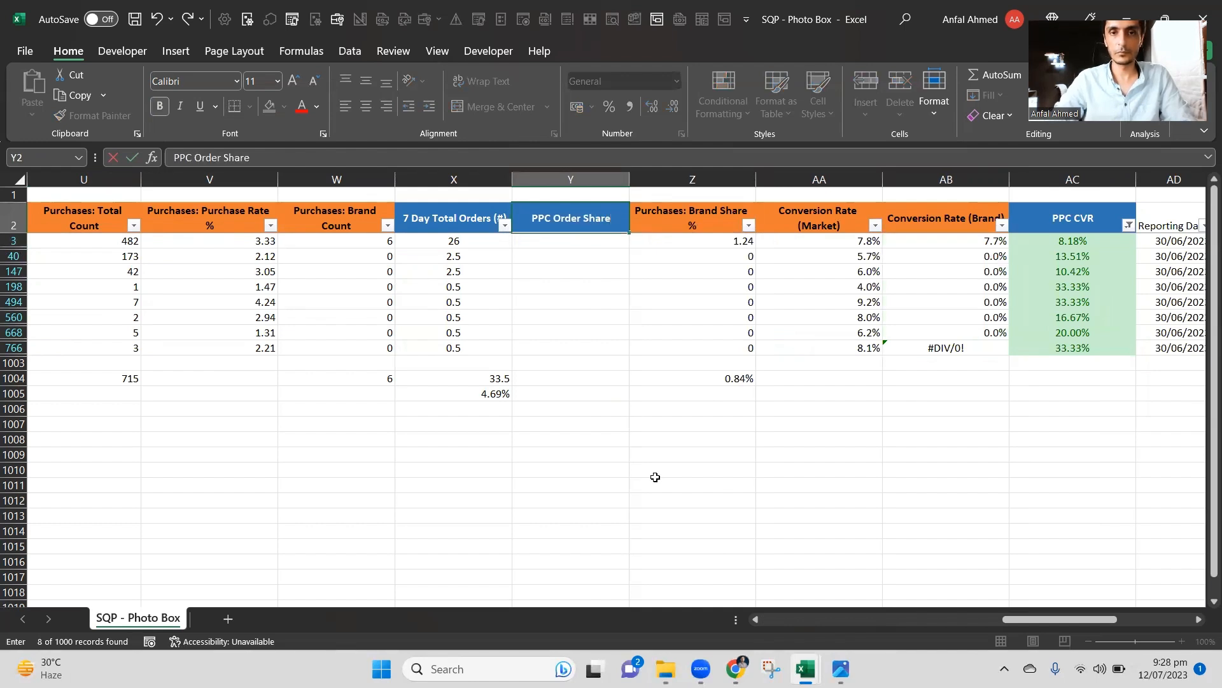
{"action": "key", "text": "Return"}
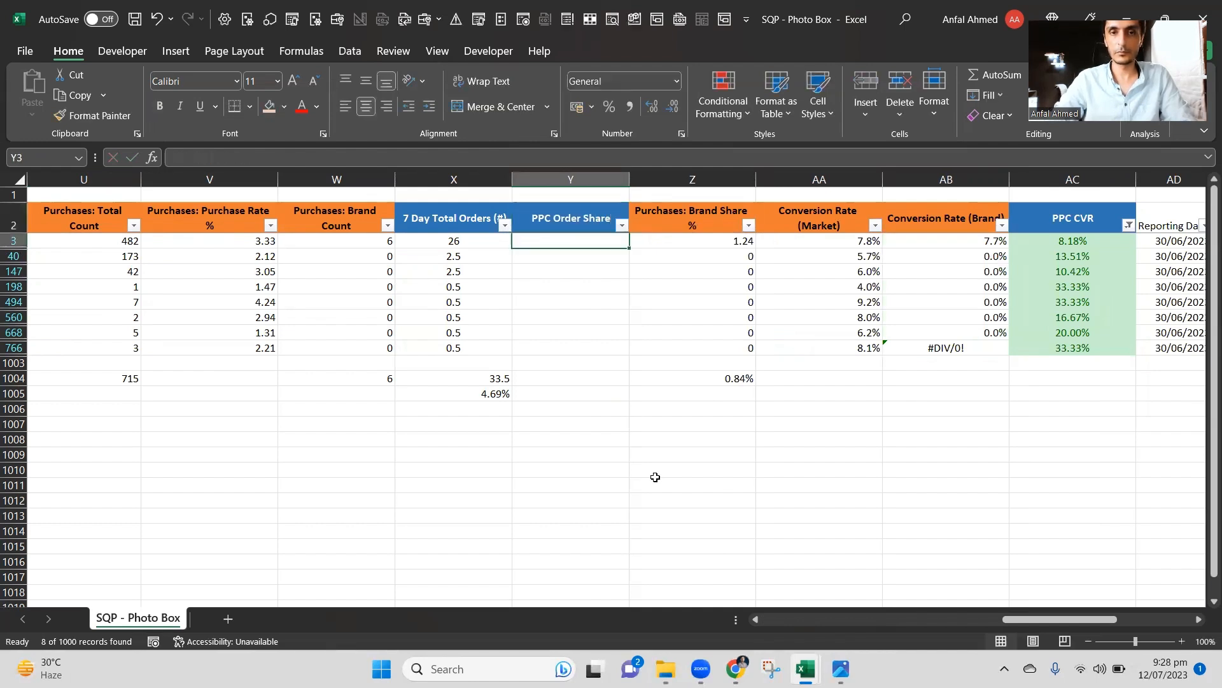
Calculate the PPC Order Share in Y3 as +X3/U3, 7 Day Total Orders over total purchases, and format it as a percentage.
{"action": "type", "text": "+"}
{"action": "key", "text": "Left"}
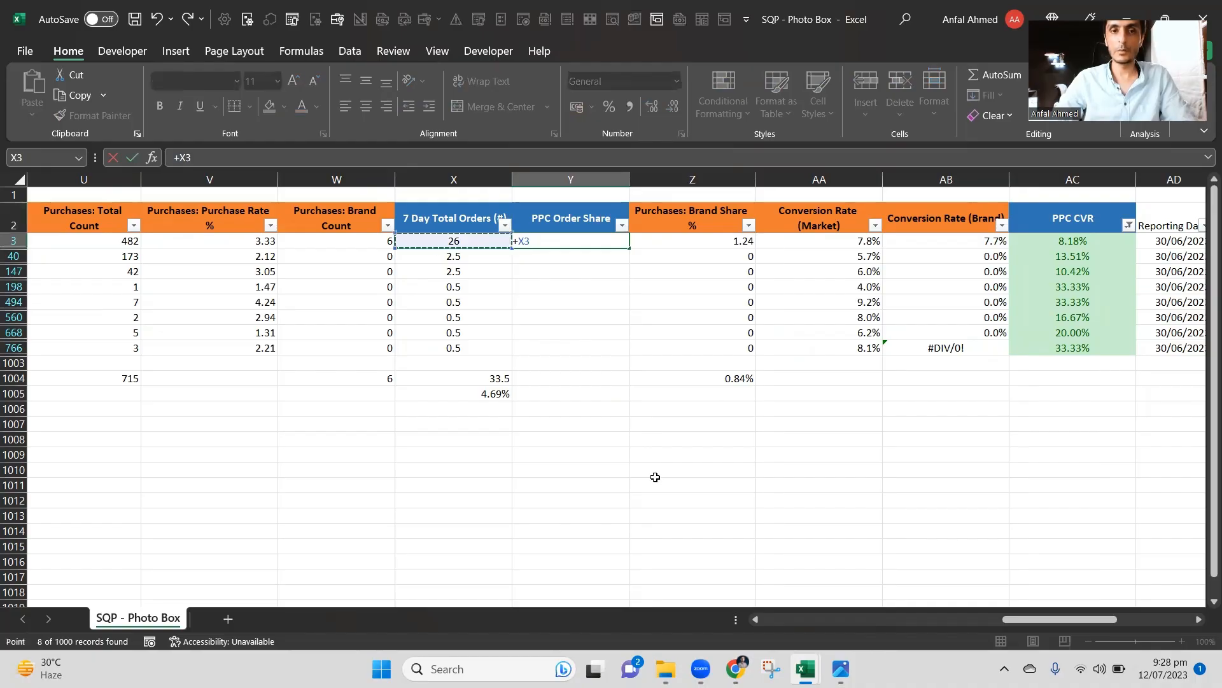
{"action": "type", "text": "/"}
{"action": "key", "text": "Left"}
{"action": "key", "text": "Left"}
{"action": "key", "text": "Left"}
{"action": "key", "text": "Left"}
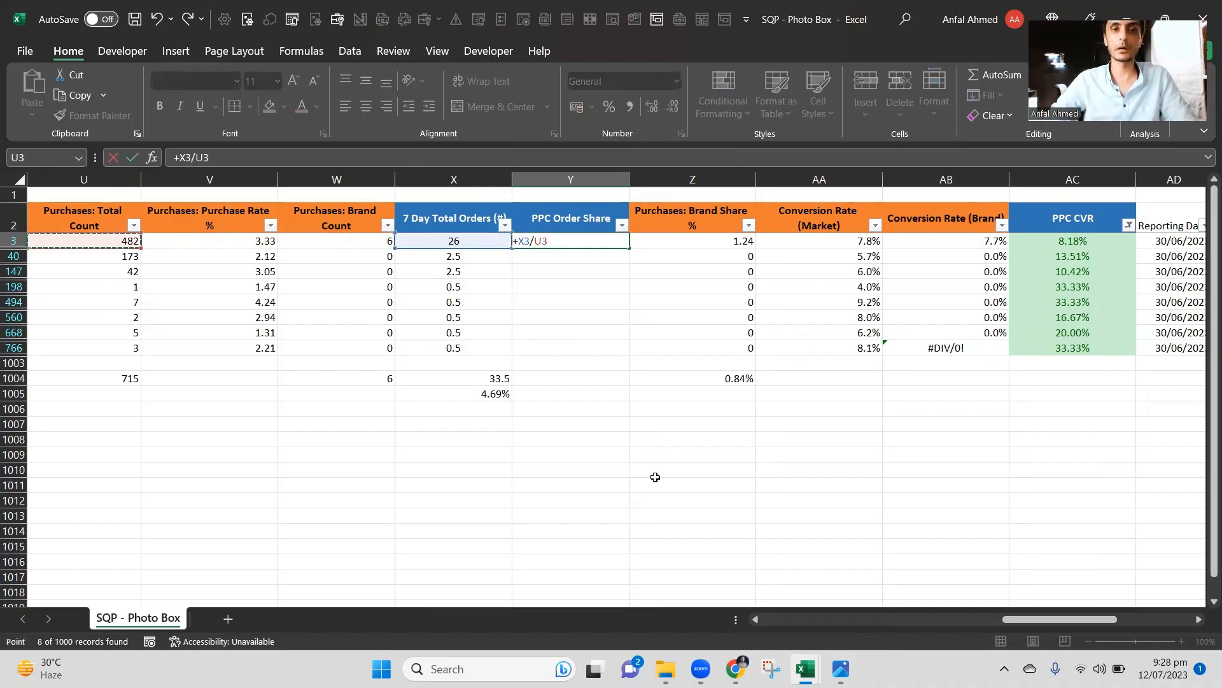
{"action": "key", "text": "Return"}
{"action": "key", "text": "Up"}
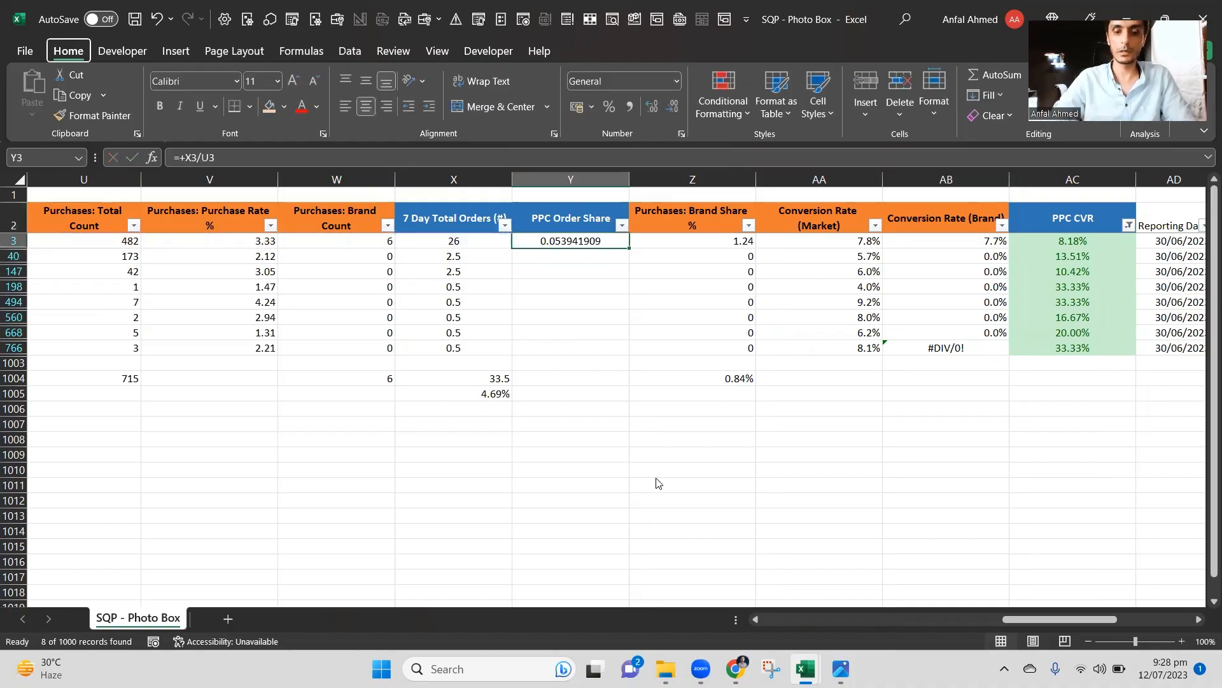
{"action": "key", "text": "ctrl+shift+5"}
Fill the PPC Order Share formula down column Y for the filtered search queries through row 766.
{"action": "key", "text": "Left"}
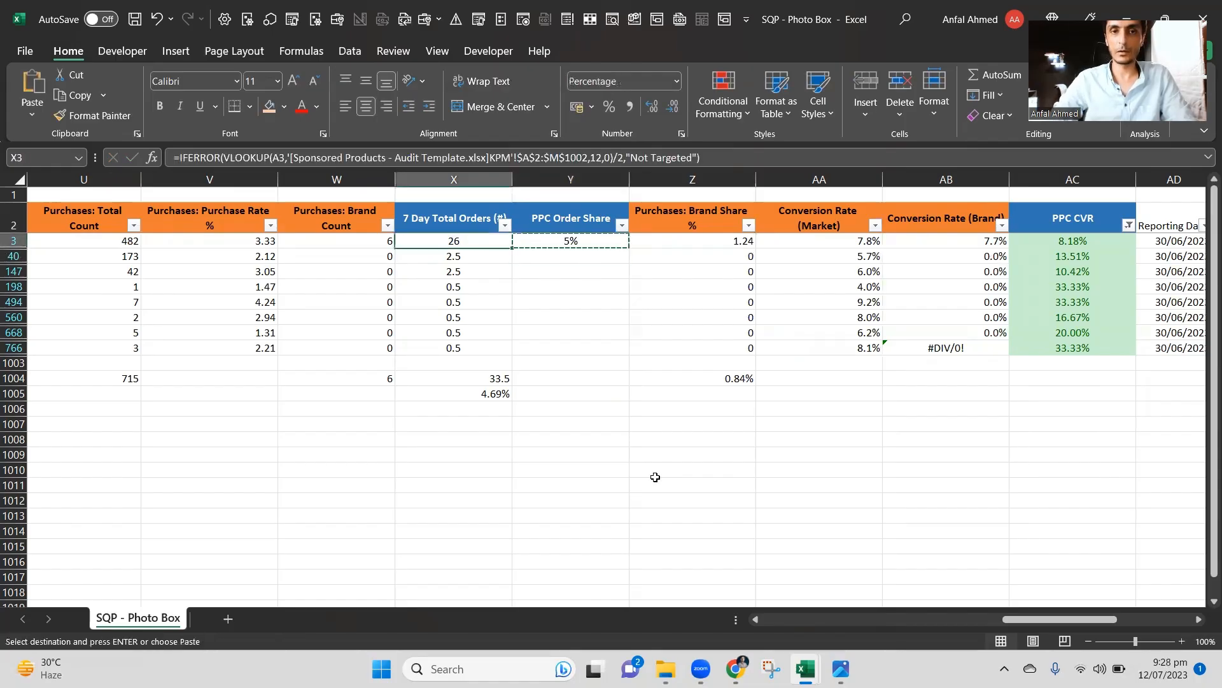
{"action": "key", "text": "ctrl+Down"}
{"action": "key", "text": "Right"}
{"action": "key", "text": "ctrl+shift+Up"}
{"action": "key", "text": "ctrl+d"}
{"action": "key", "text": "Up"}
{"action": "key", "text": "Up"}
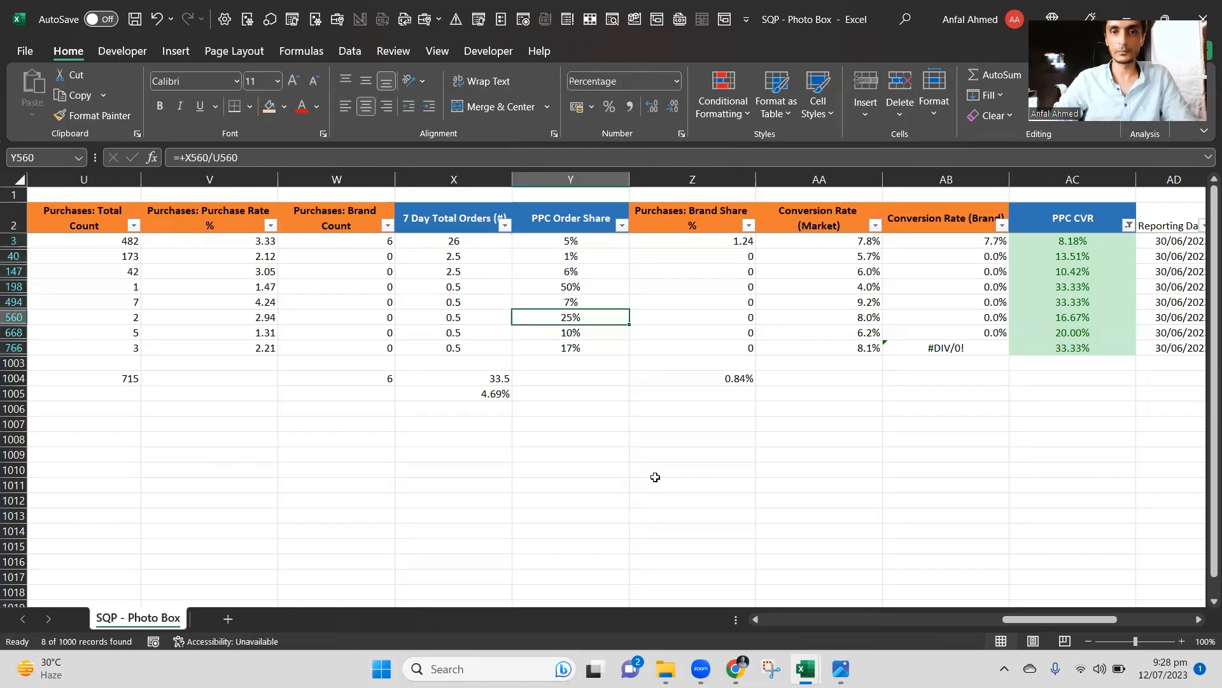
Check the cell references of the filled PPC Order Share formulas in rows 40 and 147.
{"action": "key", "text": "ctrl+Up"}
{"action": "key", "text": "Down"}
{"action": "key", "text": "Down"}
{"action": "key", "text": "F2"}
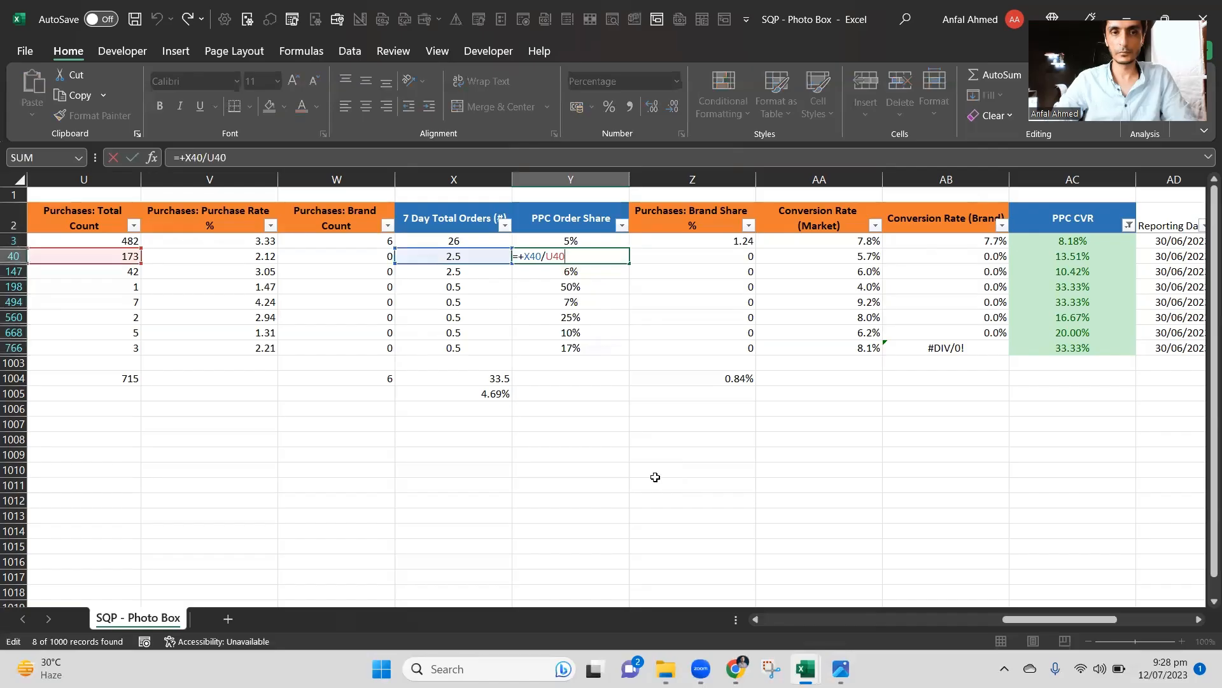
{"action": "key", "text": "Return"}
{"action": "key", "text": "F2"}
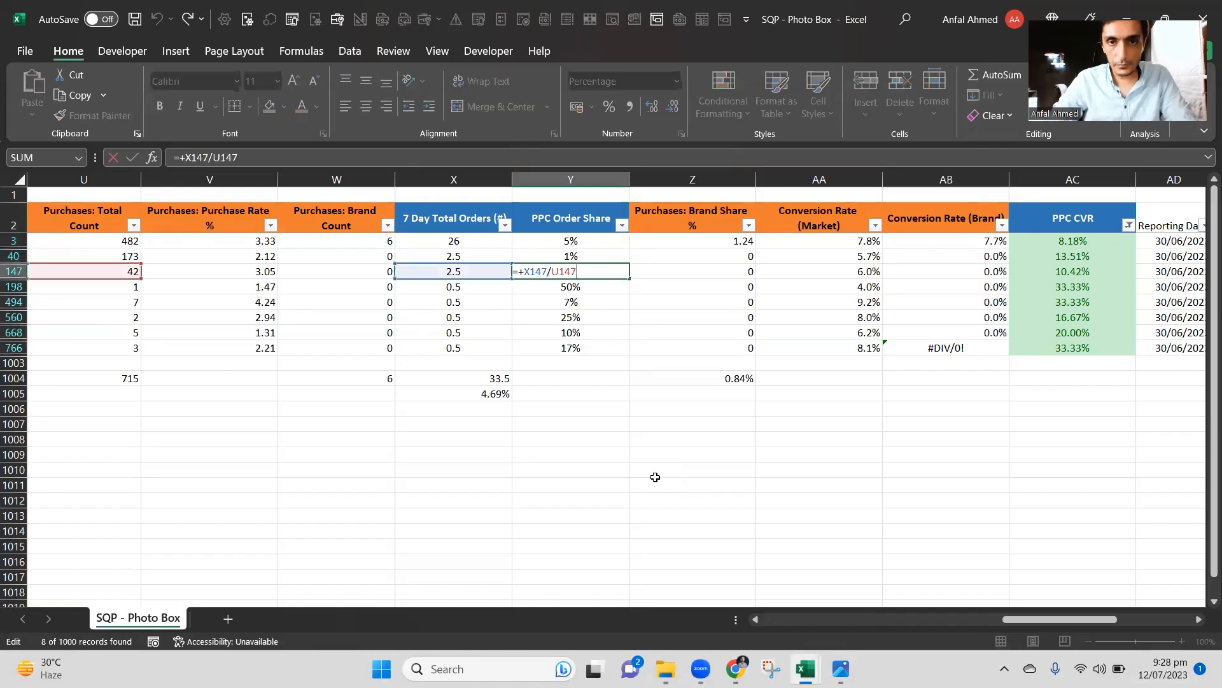
{"action": "key", "text": "Return"}
{"action": "key", "text": "Return"}
{"action": "key", "text": "Return"}
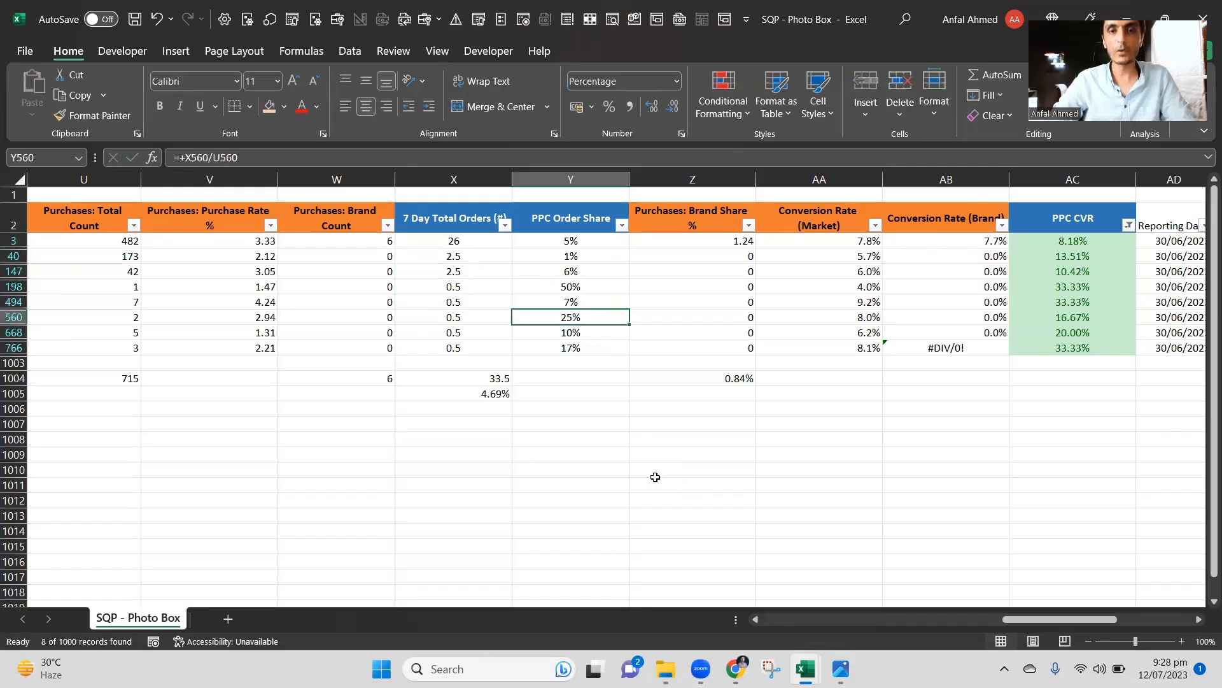
Rename the header in cell Y2 as "PPC Based Market Share" and wrap its text.
{"action": "key", "text": "Up"}
{"action": "key", "text": "Up"}
{"action": "key", "text": "Up"}
{"action": "key", "text": "Down"}
{"action": "key", "text": "Down"}
{"action": "key", "text": "Up"}
{"action": "key", "text": "Up"}
{"action": "key", "text": "Up"}
{"action": "key", "text": "Up"}
{"action": "key", "text": "Up"}
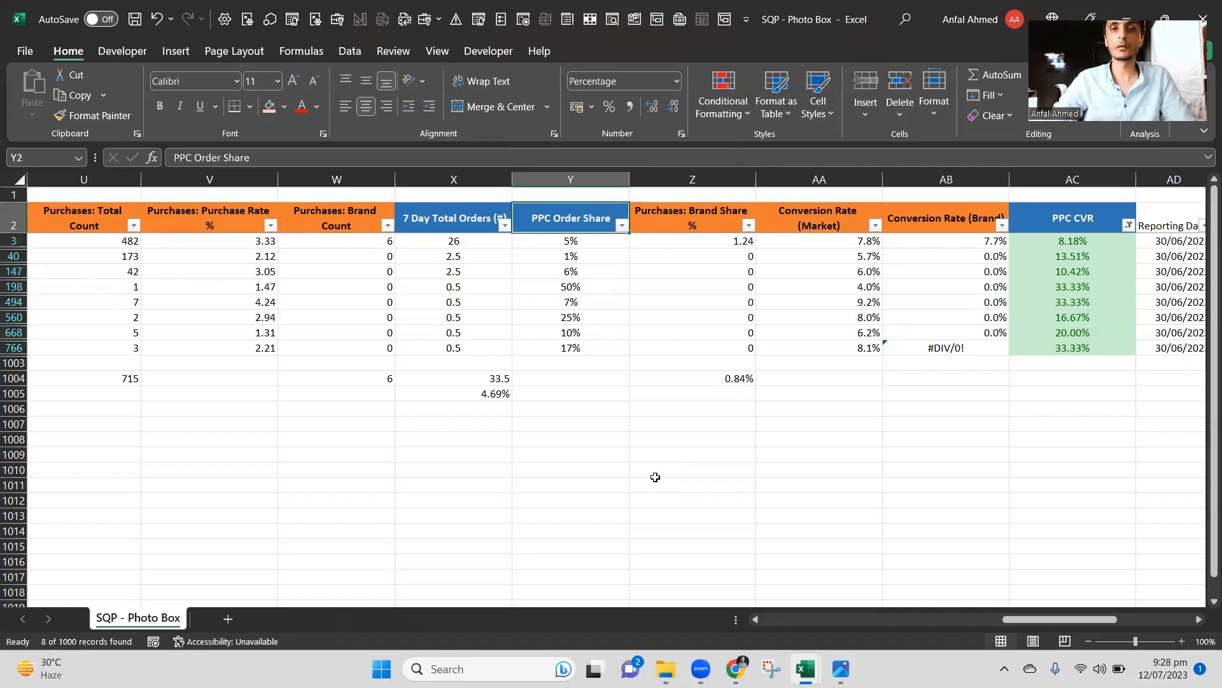
{"action": "key", "text": "F2"}
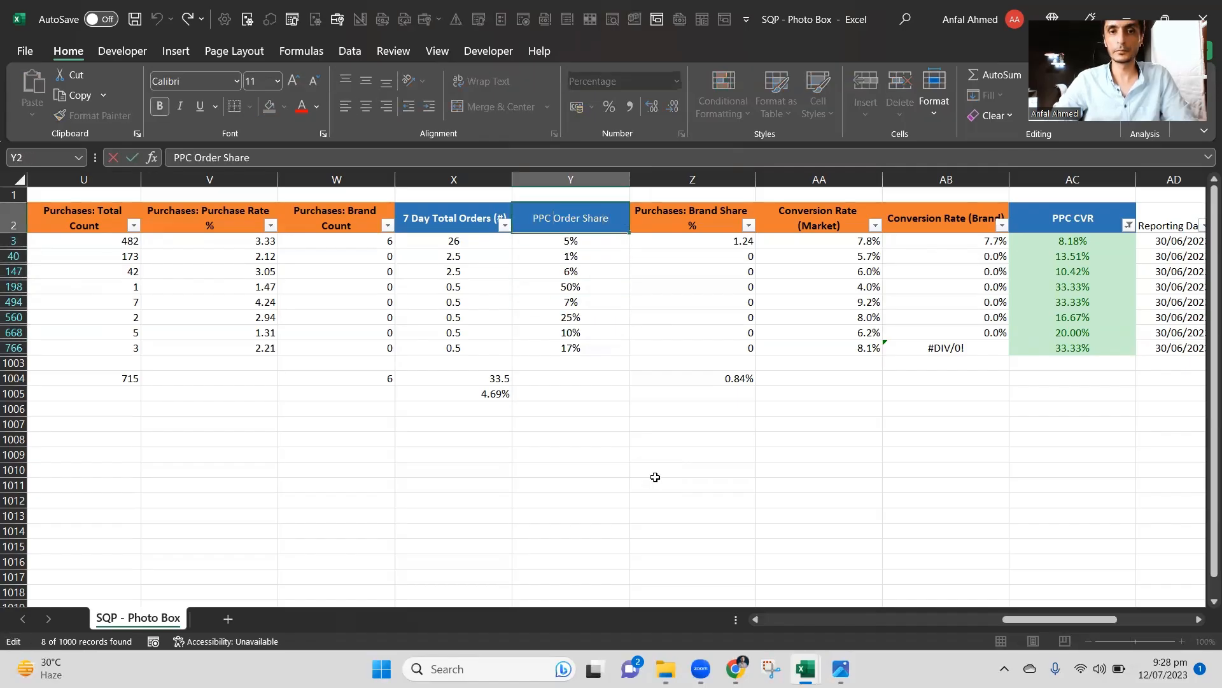
{"action": "key", "text": "ctrl+Left"}
{"action": "key", "text": "ctrl+shift+Left"}
{"action": "type", "text": "Based Market"}
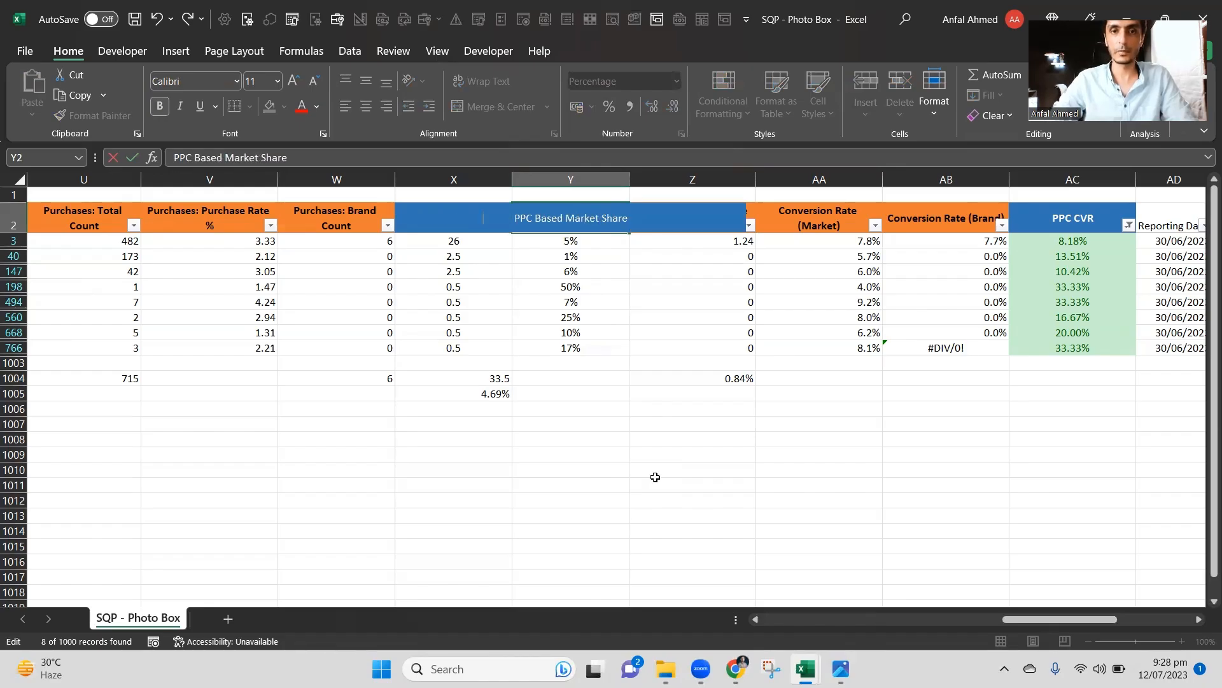
{"action": "key", "text": "ctrl+Return"}
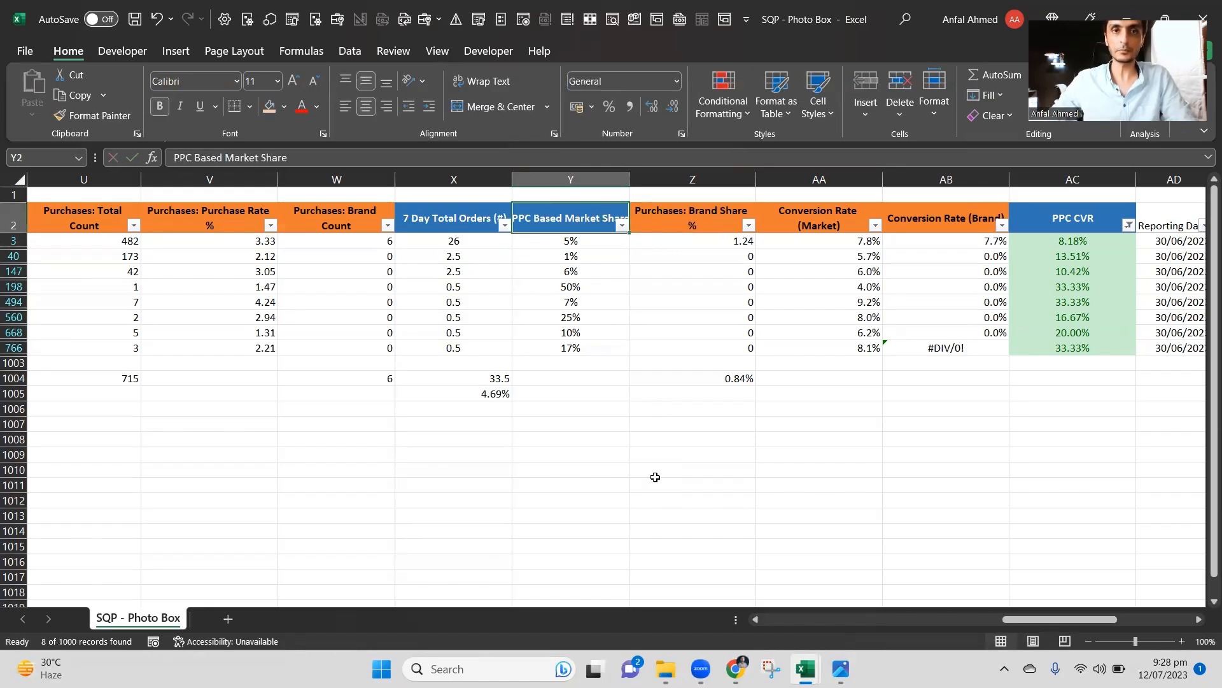
{"action": "left_click", "coordinate": [483, 82]}
{"action": "left_click", "coordinate": [556, 258]}
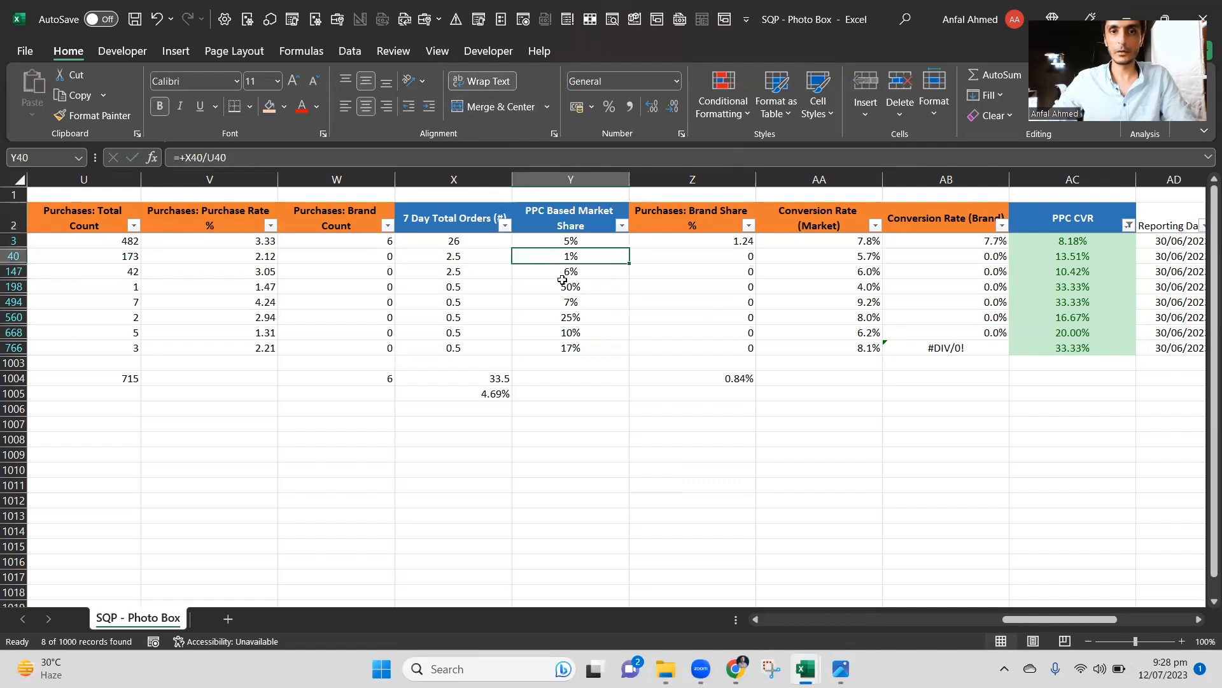
Compare 7 Day Total Orders, PPC Based Market Share and total purchases for rows 3 and 40.
{"action": "key", "text": "Up"}
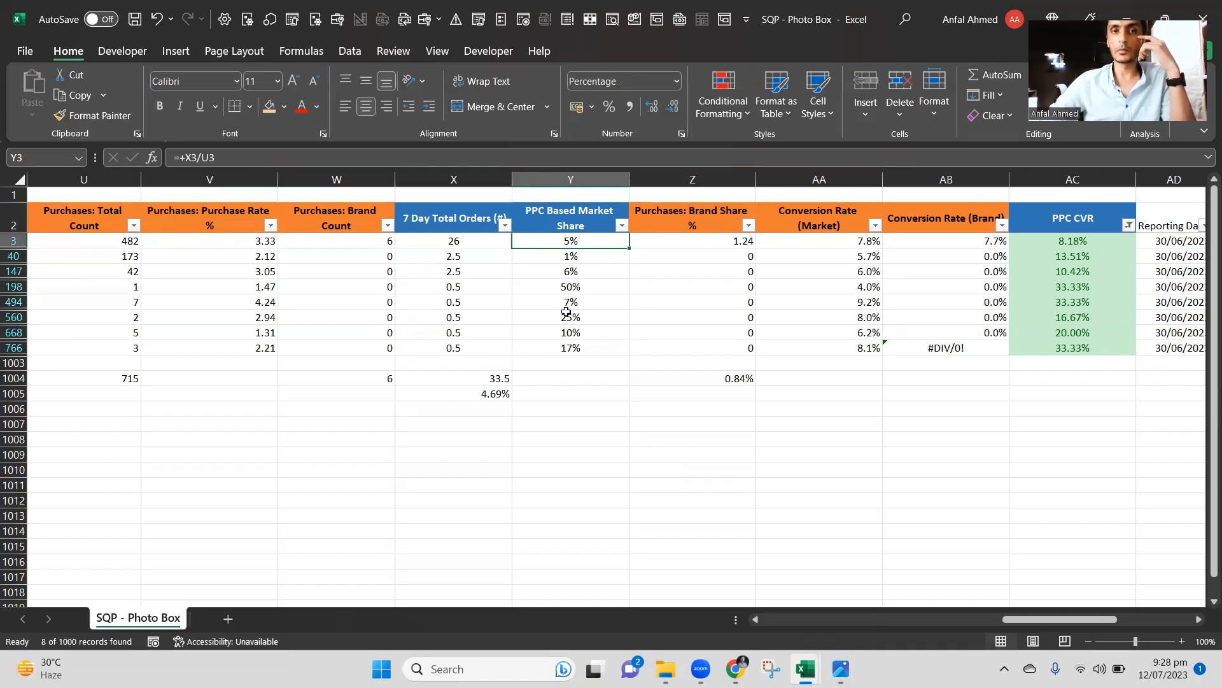
{"action": "key", "text": "Left"}
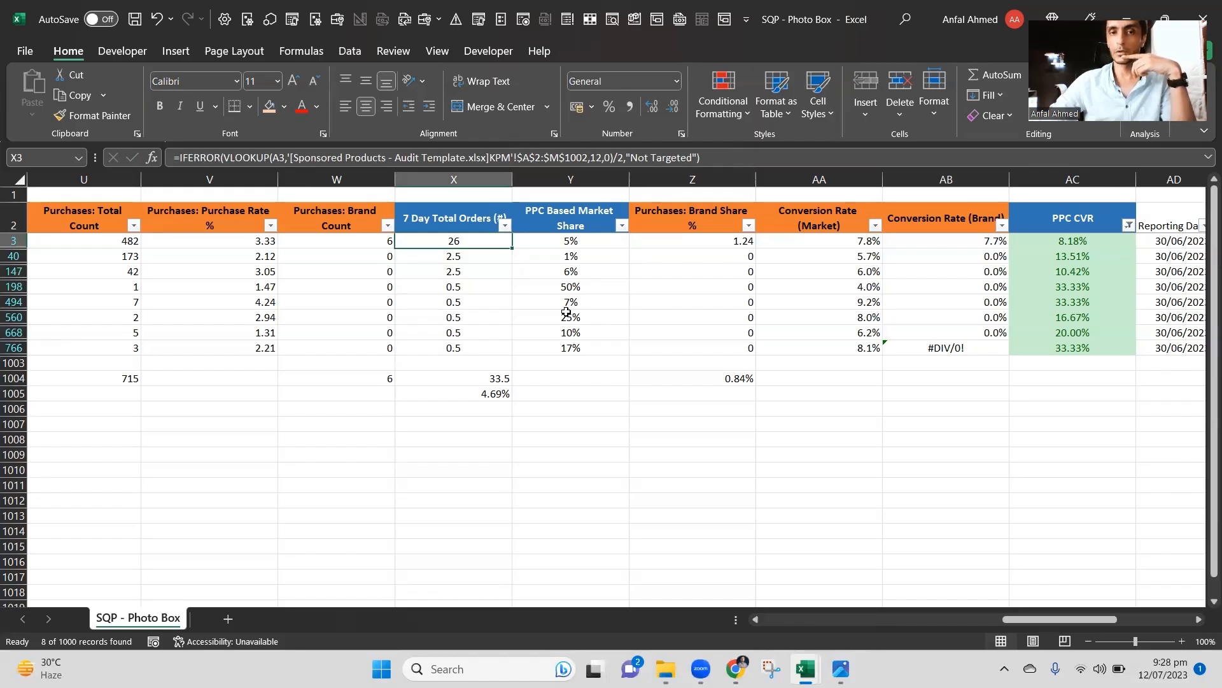
{"action": "key", "text": "Down"}
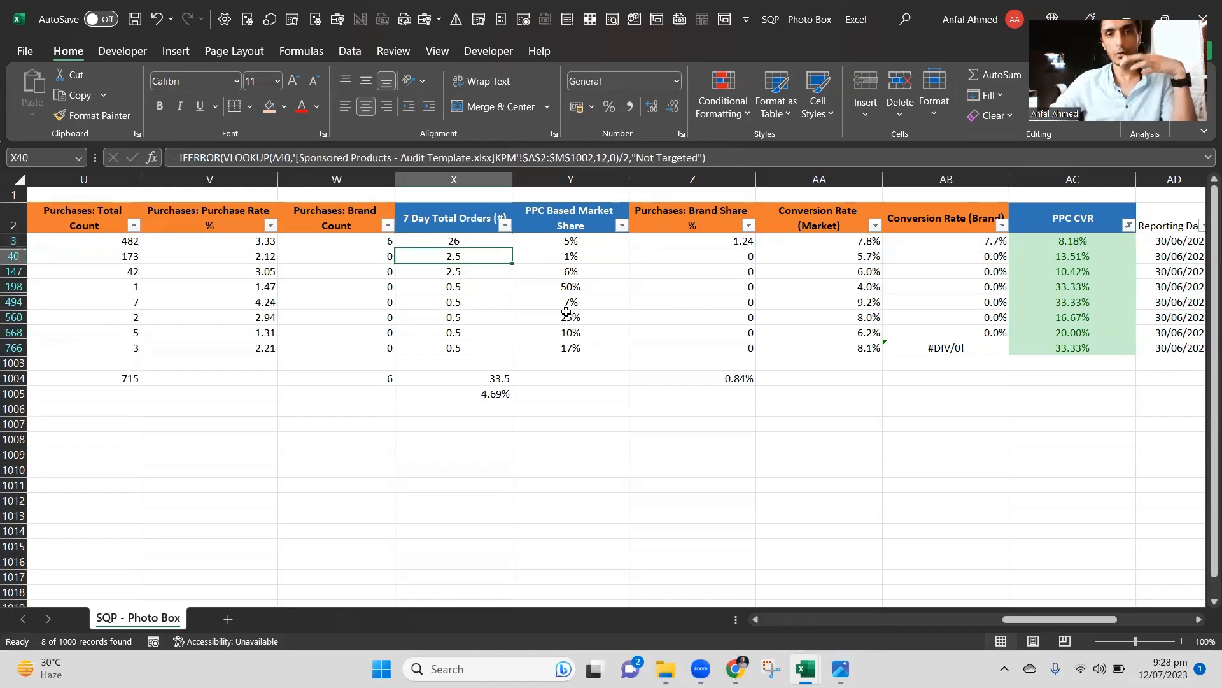
{"action": "key", "text": "Up"}
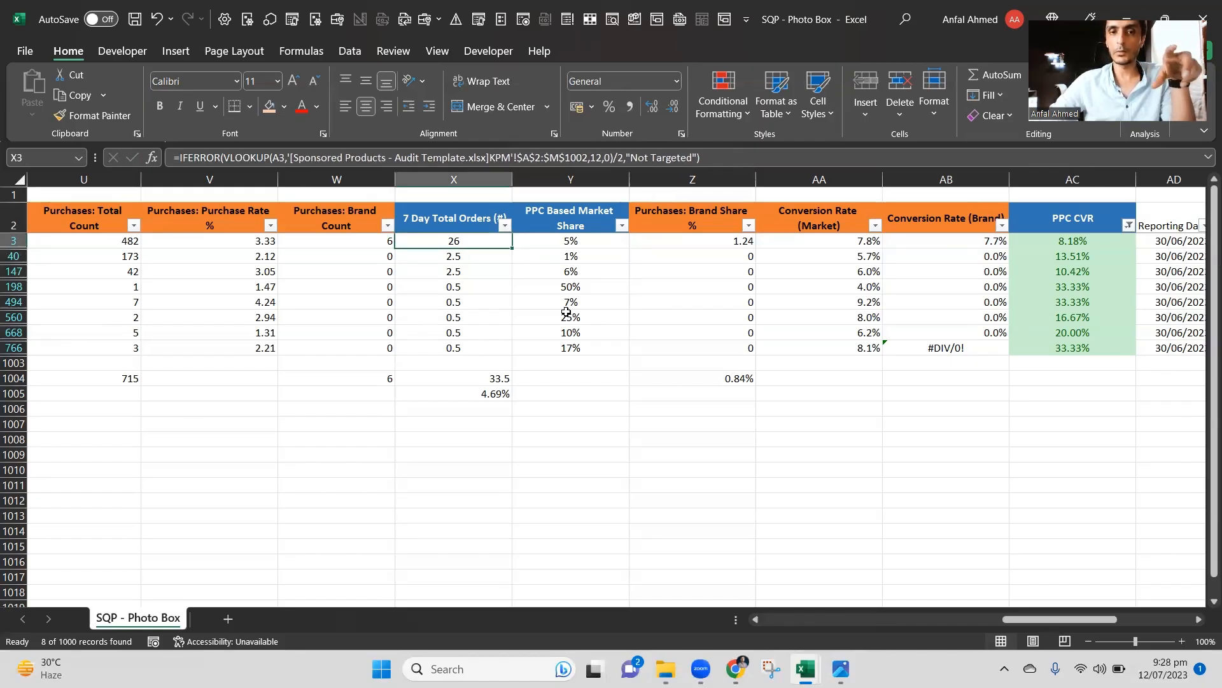
{"action": "key", "text": "Down"}
{"action": "key", "text": "Right"}
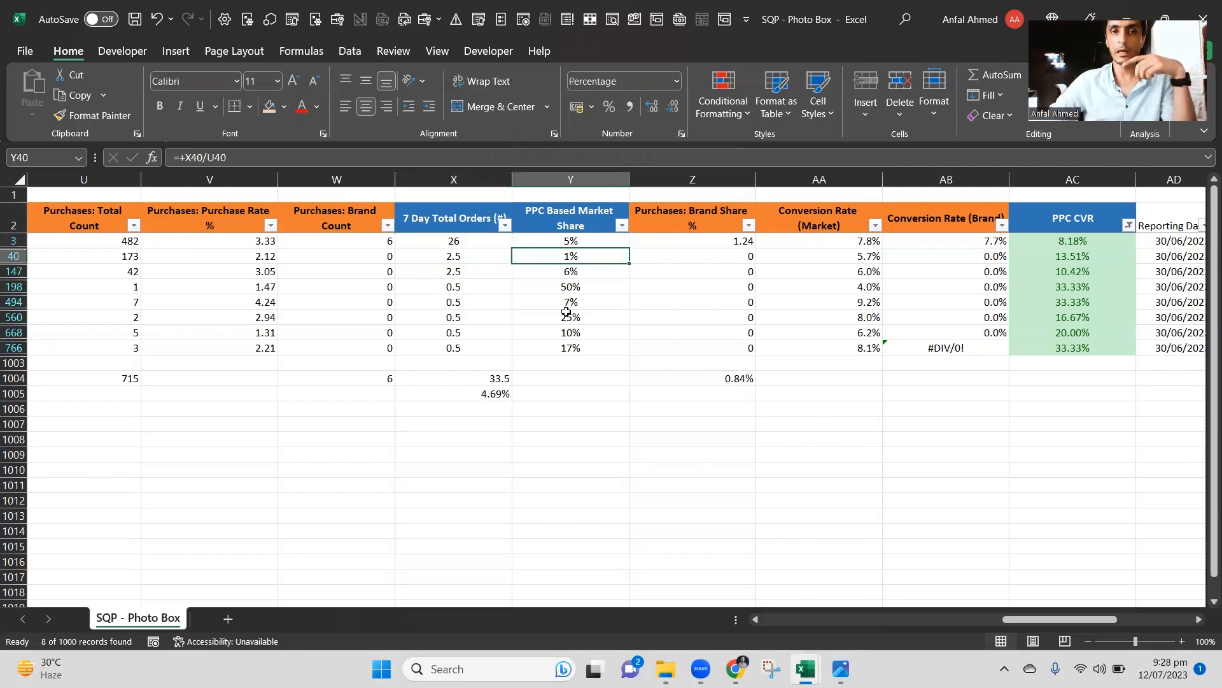
{"action": "key", "text": "Left"}
{"action": "key", "text": "Left"}
{"action": "key", "text": "Right"}
{"action": "key", "text": "Right"}
{"action": "key", "text": "Right"}
{"action": "key", "text": "Left"}
{"action": "key", "text": "Left"}
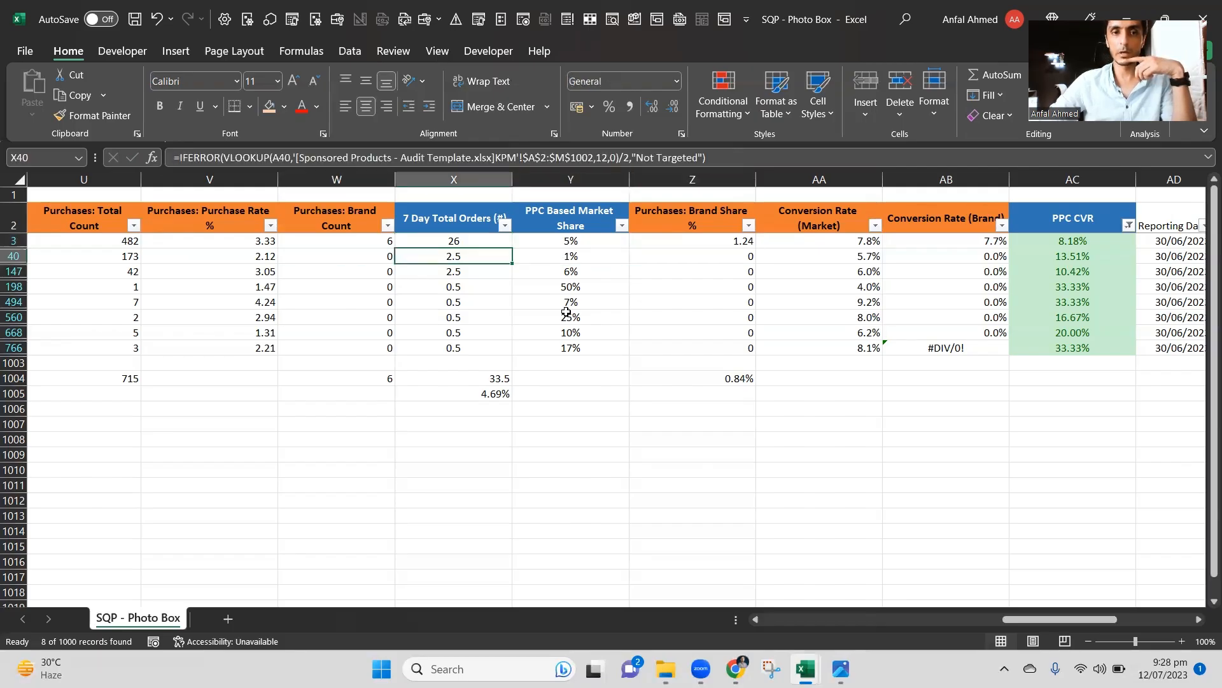
{"action": "key", "text": "Left"}
{"action": "key", "text": "Right"}
{"action": "key", "text": "Left"}
{"action": "key", "text": "Left"}
{"action": "key", "text": "Left"}
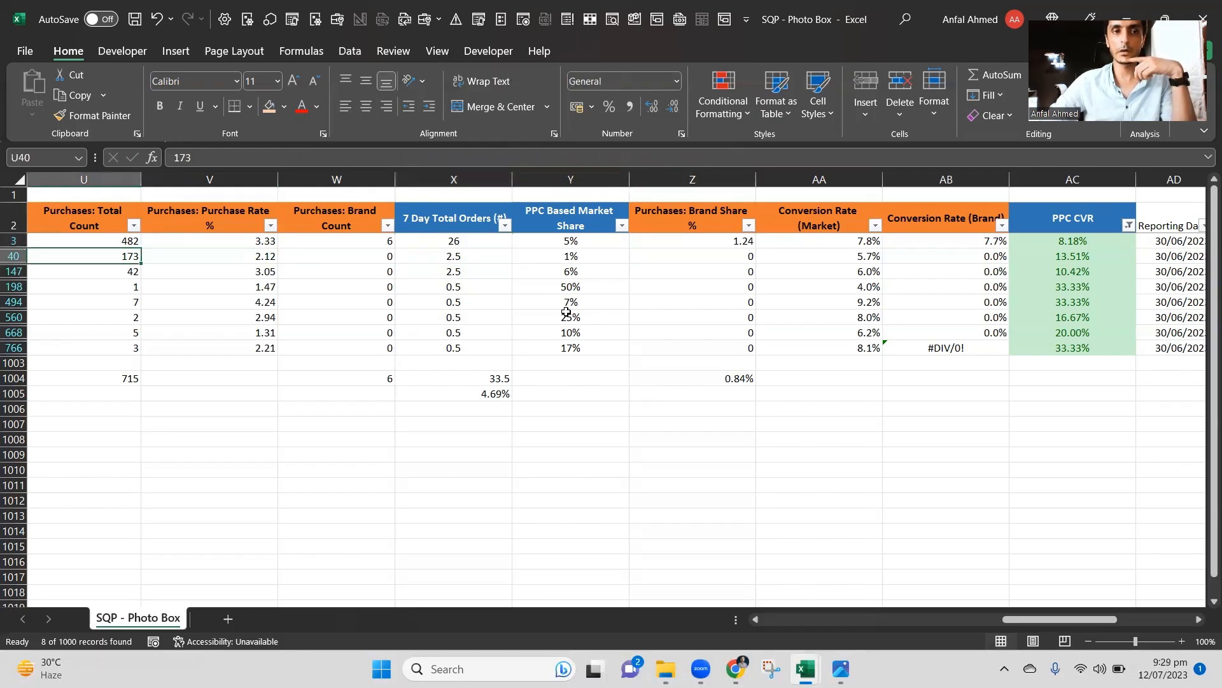
{"action": "key", "text": "Right"}
{"action": "key", "text": "Right"}
{"action": "key", "text": "Right"}
{"action": "key", "text": "Right"}
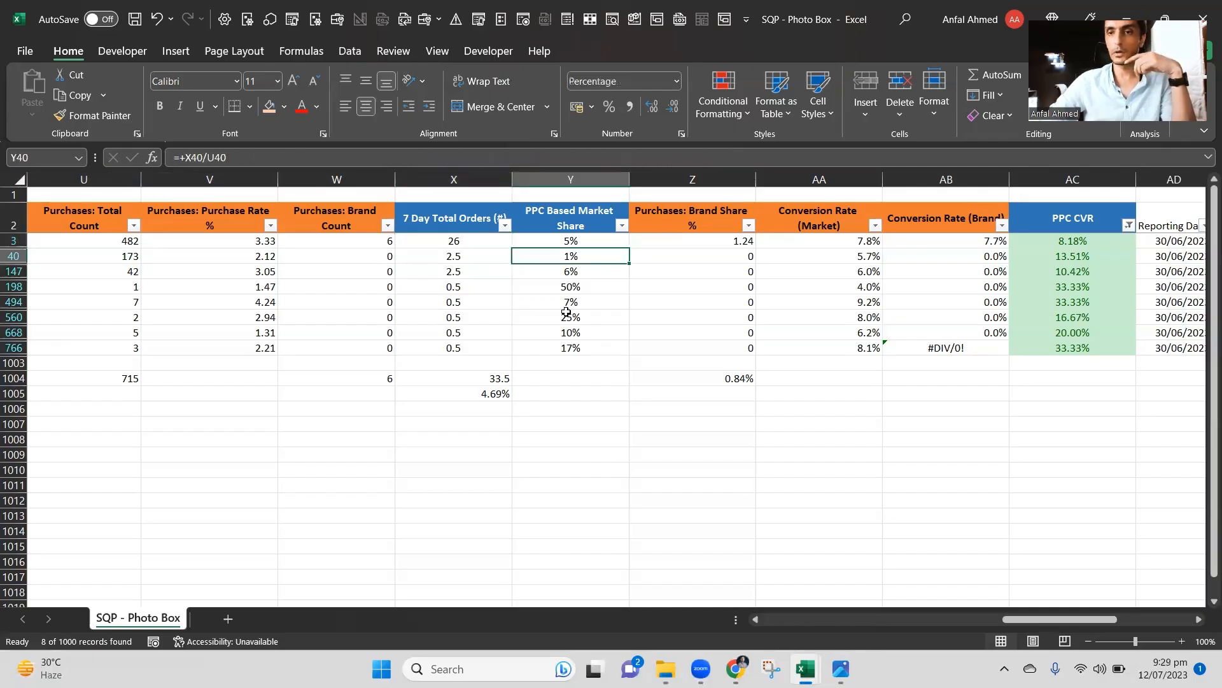
Compare row 40's PPC CVR with its market conversion rate and 7 Day Total Orders.
{"action": "key", "text": "Right"}
{"action": "key", "text": "Right"}
{"action": "key", "text": "Right"}
{"action": "key", "text": "Right"}
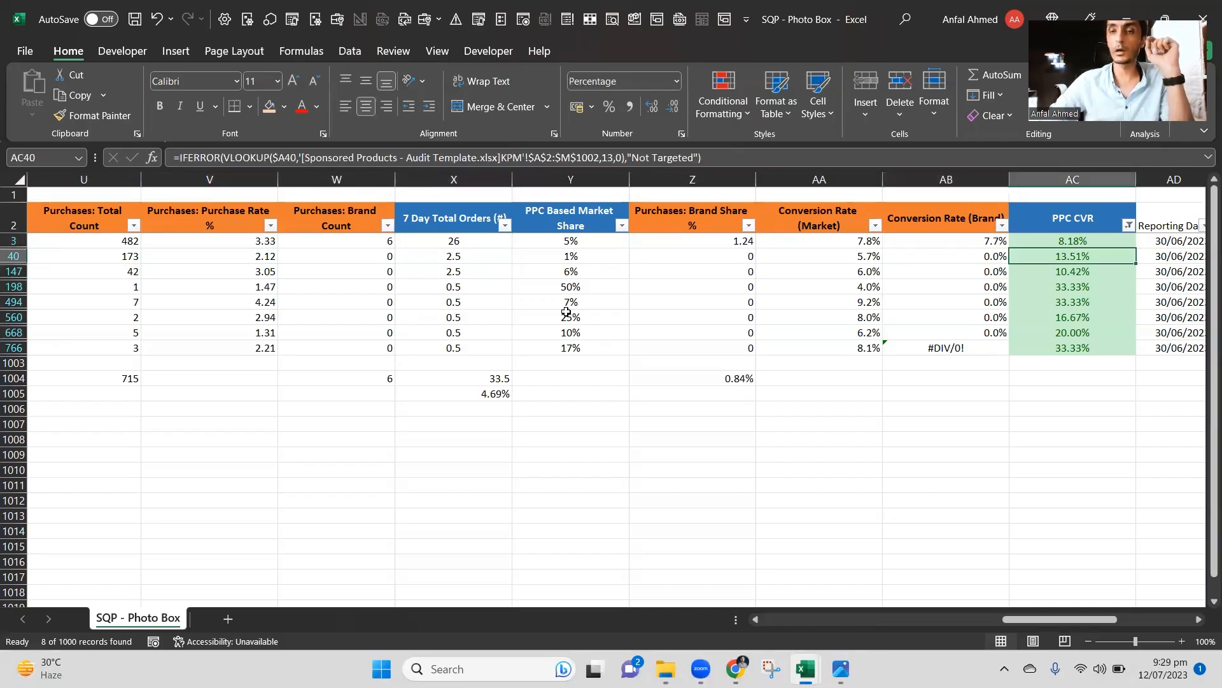
{"action": "key", "text": "Left"}
{"action": "key", "text": "Left"}
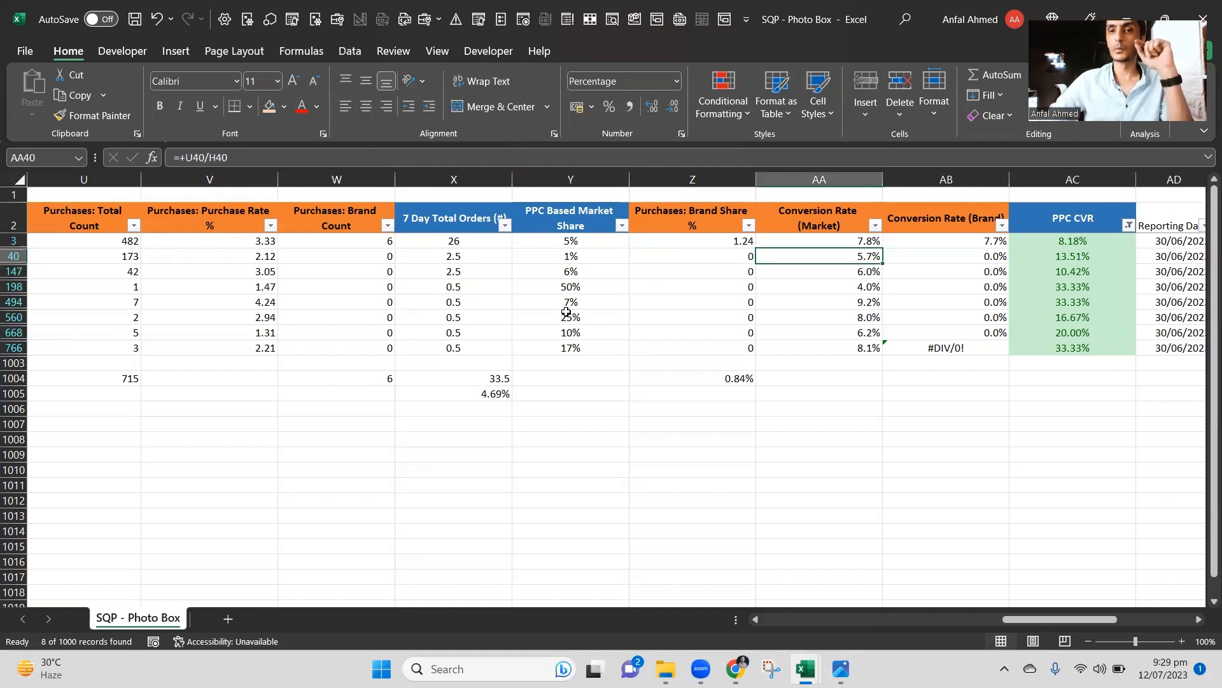
{"action": "key", "text": "Left"}
{"action": "key", "text": "Left"}
{"action": "key", "text": "Left"}
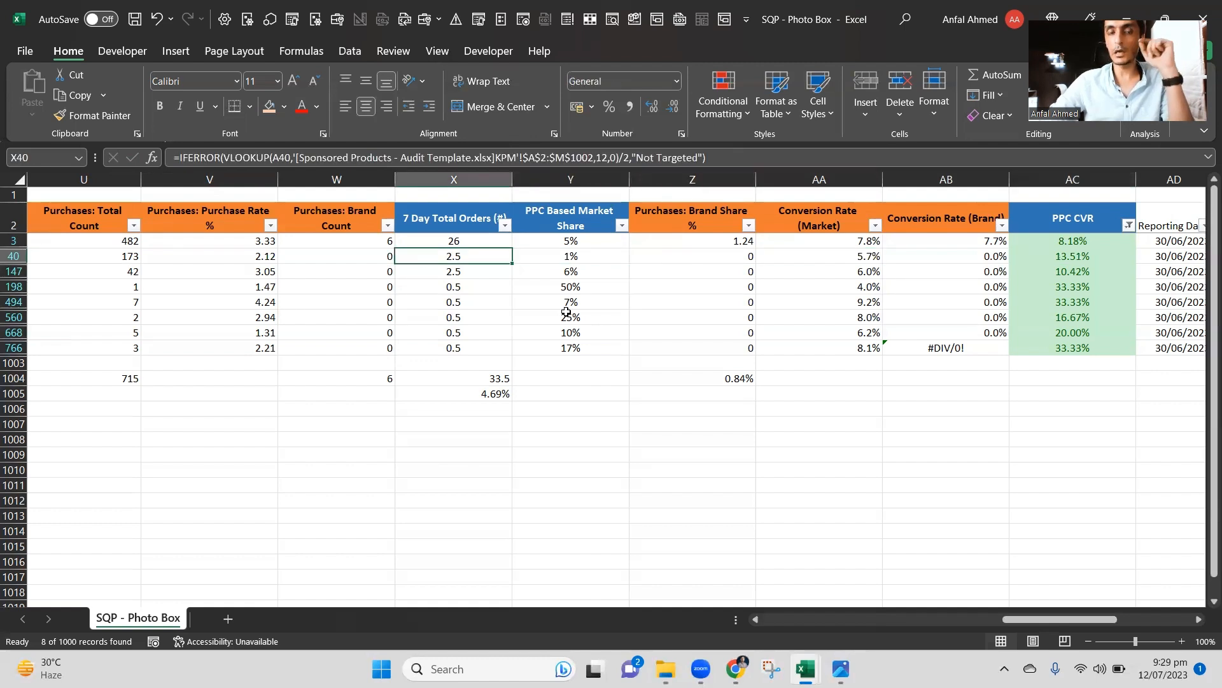
Review row 40's funnel figures from Consideration Rate (Brand) back through the click-through rates to Clicks: Total Count.
{"action": "key", "text": "Left"}
{"action": "key", "text": "Left"}
{"action": "key", "text": "Left"}
{"action": "key", "text": "Left"}
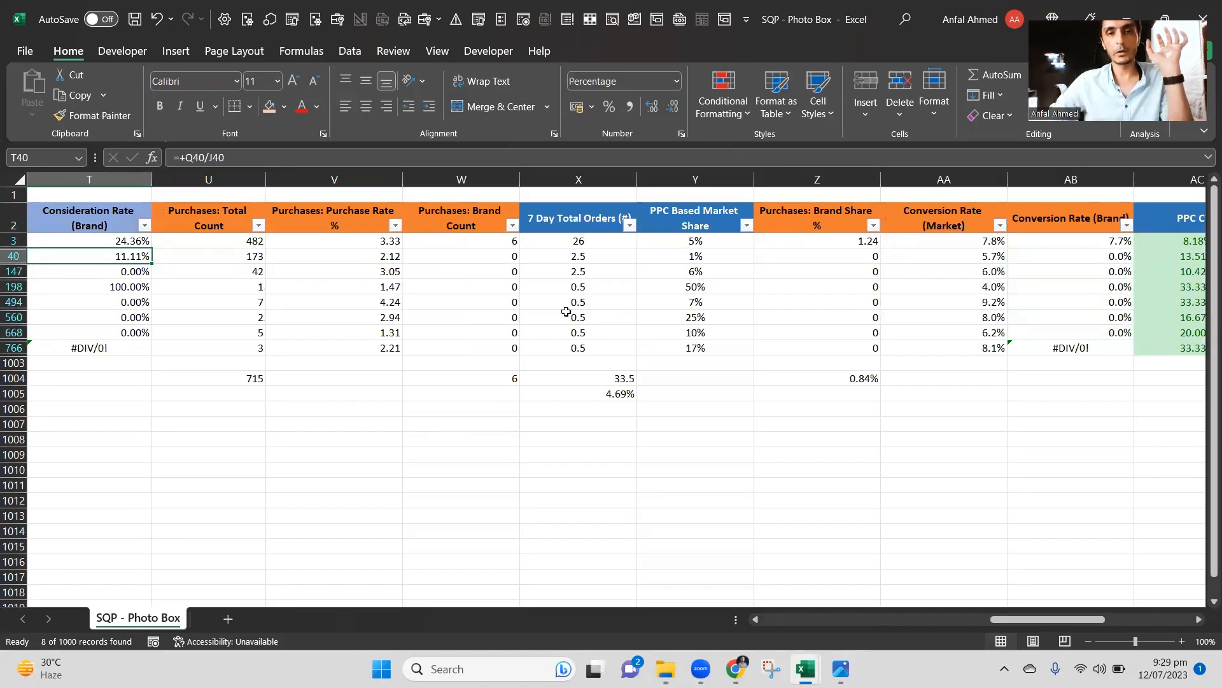
{"action": "key", "text": "Left"}
{"action": "key", "text": "Left"}
{"action": "key", "text": "Left"}
{"action": "key", "text": "Left"}
{"action": "key", "text": "Left"}
{"action": "key", "text": "Left"}
{"action": "key", "text": "Left"}
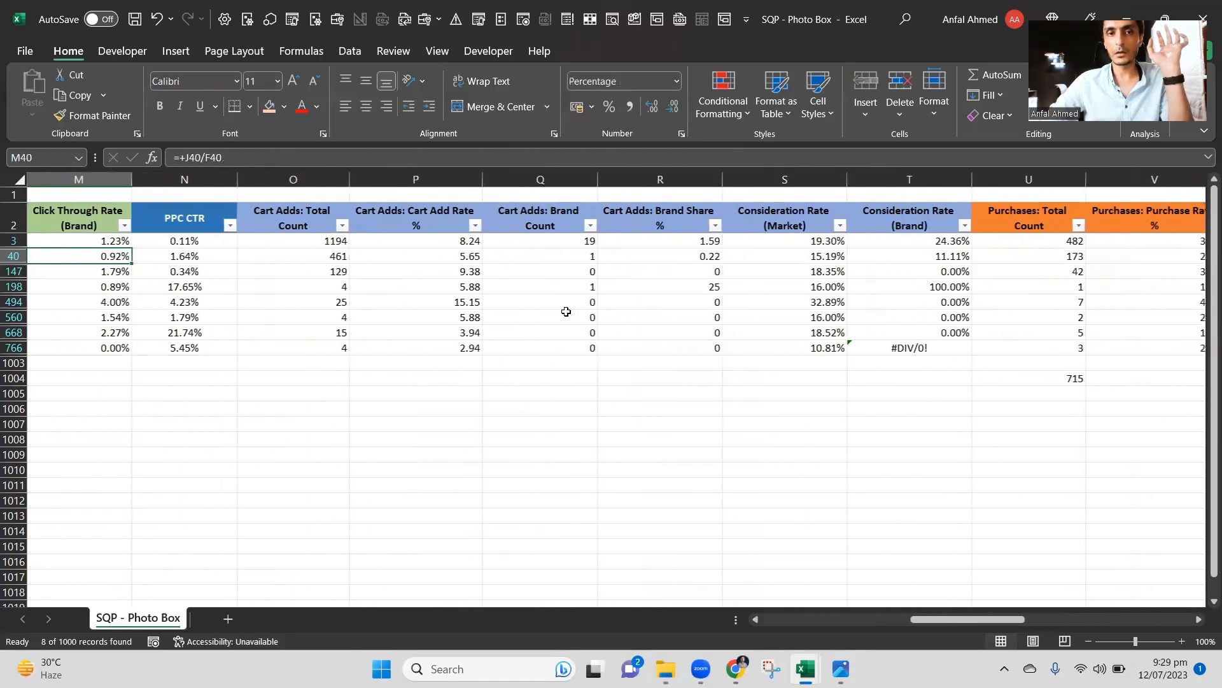
{"action": "key", "text": "Left"}
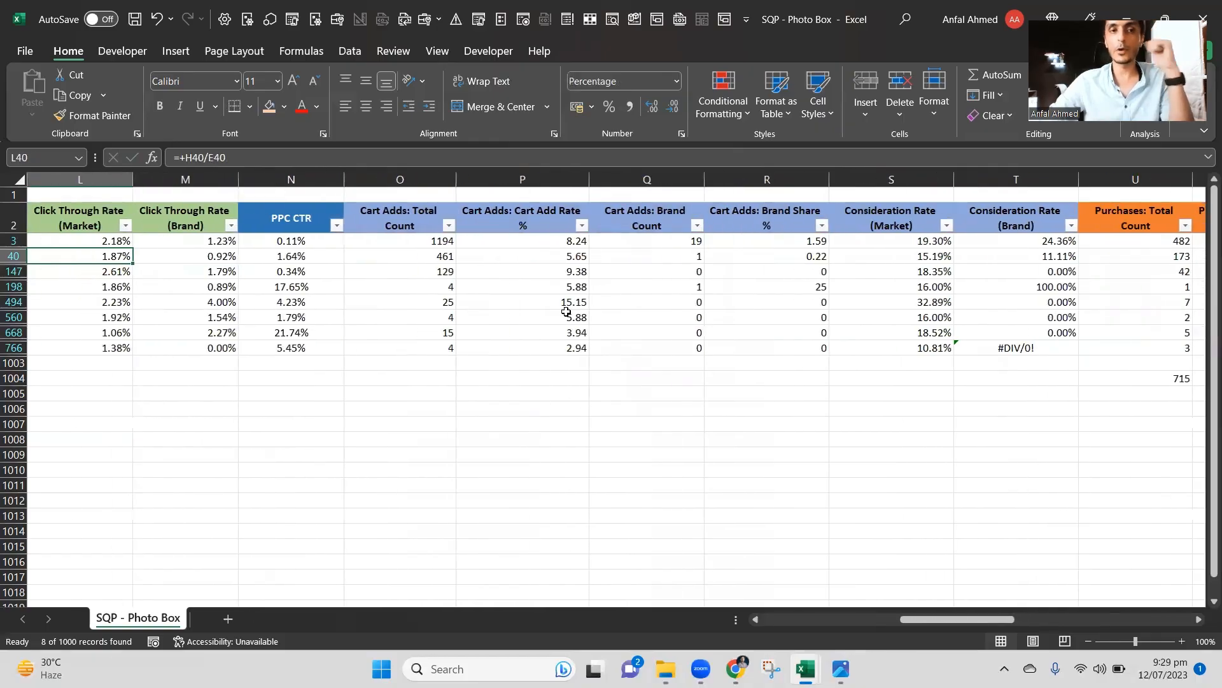
{"action": "key", "text": "Left"}
{"action": "key", "text": "Left"}
{"action": "key", "text": "Left"}
{"action": "key", "text": "Left"}
{"action": "key", "text": "Left"}
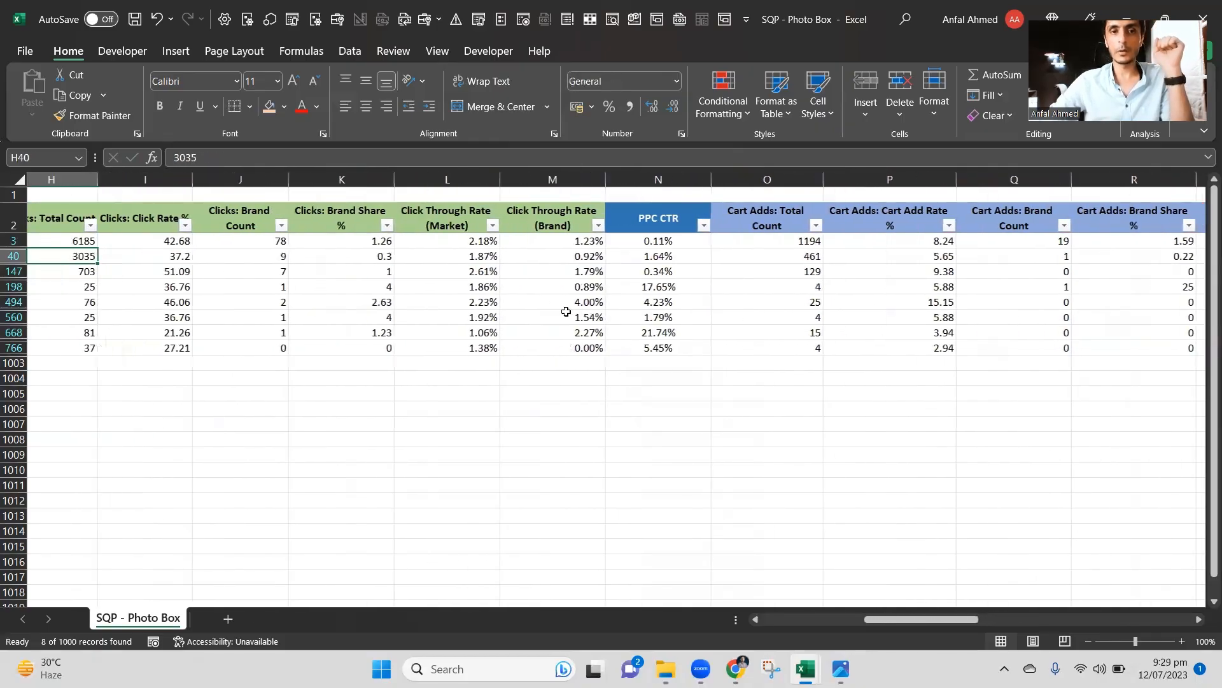
Compare row 40's Impressions: Brand Share % with its Clicks: Brand Share %.
{"action": "key", "text": "Left"}
{"action": "key", "text": "Right"}
{"action": "key", "text": "Right"}
{"action": "key", "text": "Right"}
{"action": "key", "text": "Right"}
{"action": "key", "text": "Right"}
{"action": "key", "text": "Right"}
{"action": "key", "text": "Right"}
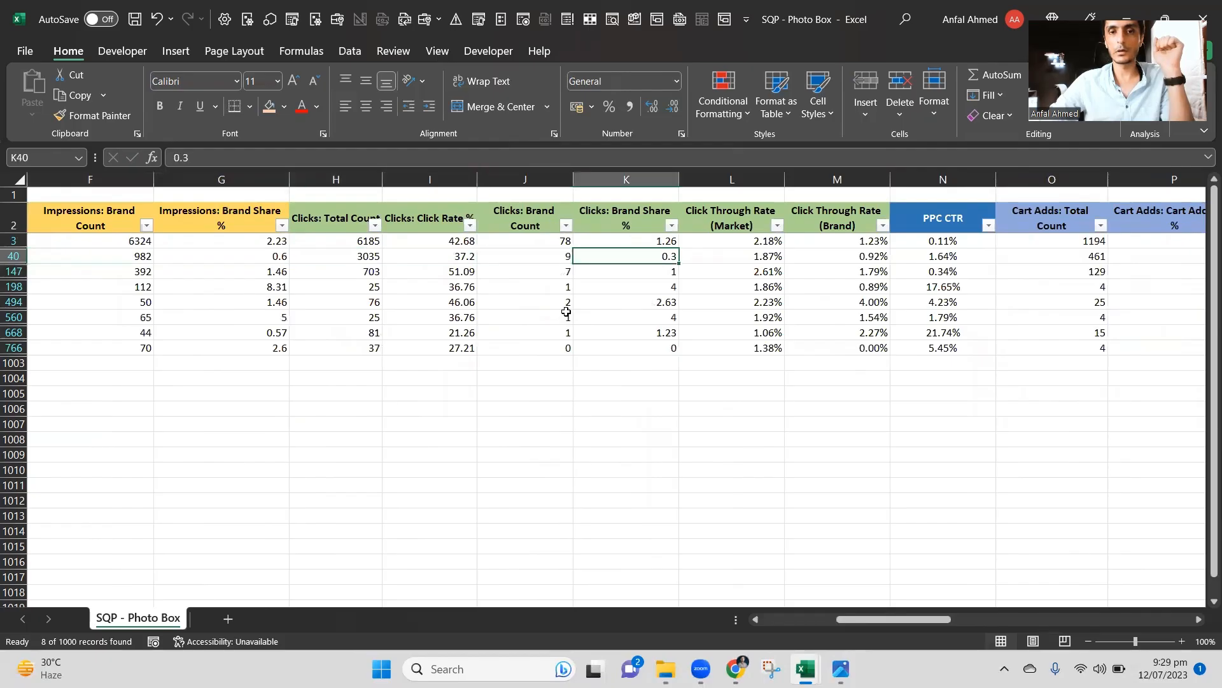
{"action": "key", "text": "Left"}
{"action": "key", "text": "Left"}
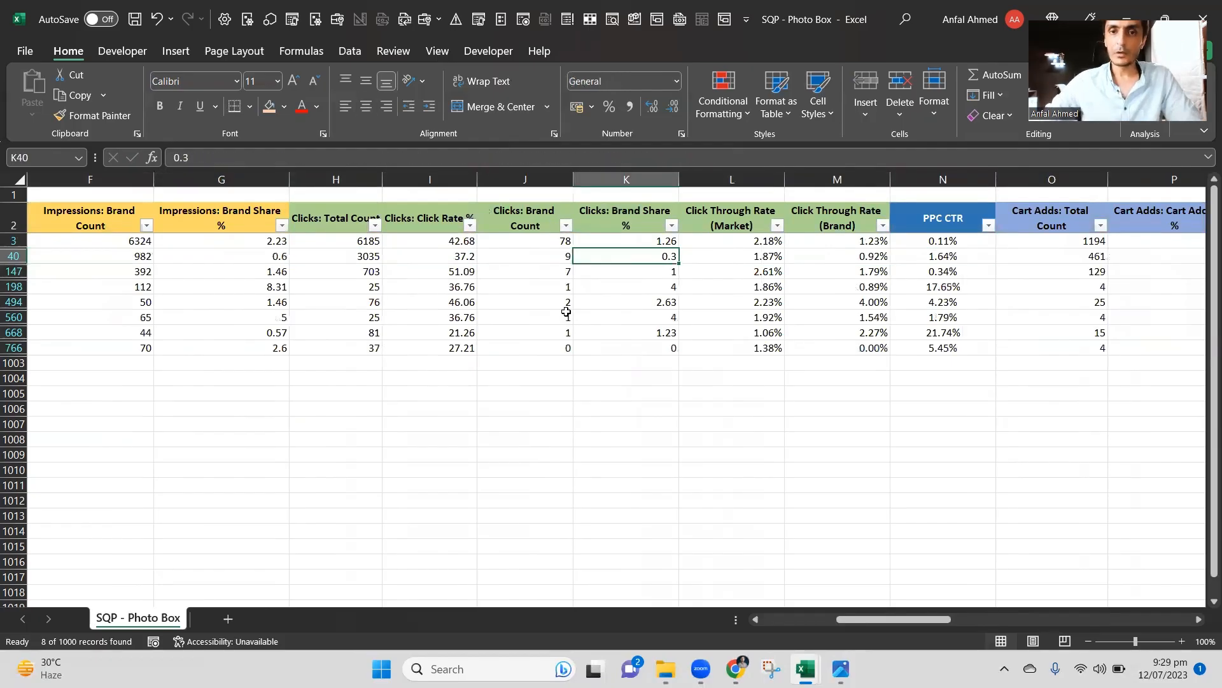
{"action": "key", "text": "Left"}
{"action": "key", "text": "Left"}
{"action": "key", "text": "Left"}
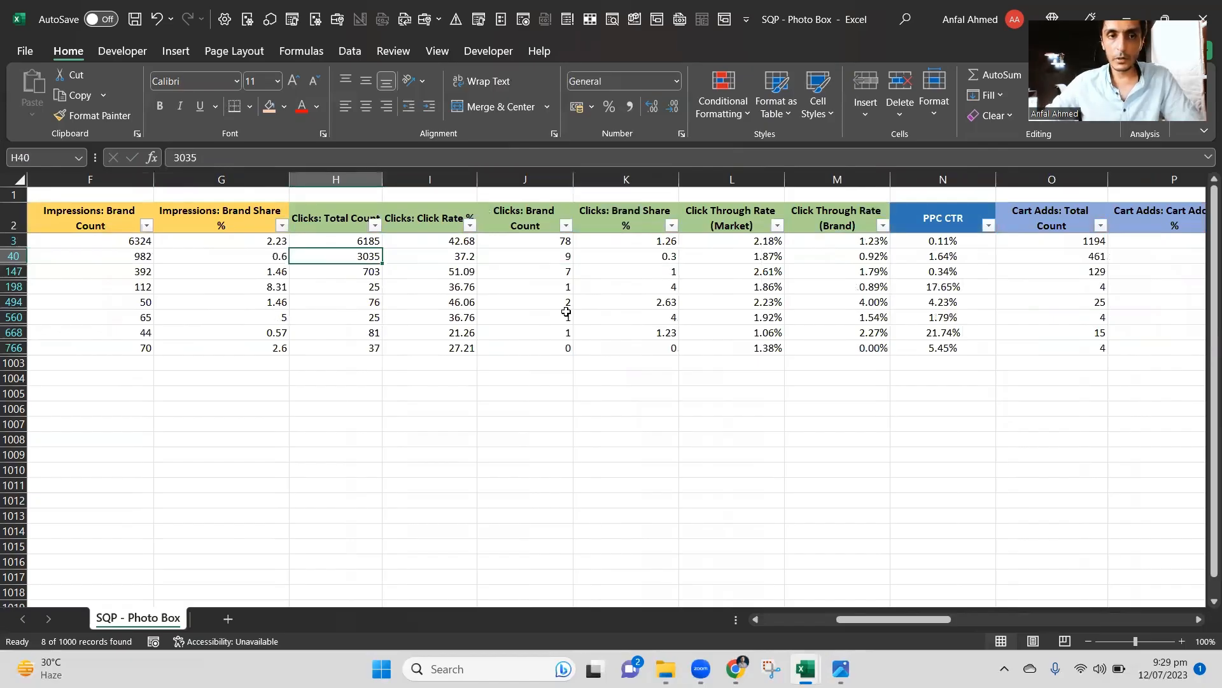
{"action": "key", "text": "Left"}
{"action": "key", "text": "Left"}
{"action": "key", "text": "Right"}
{"action": "key", "text": "Right"}
{"action": "key", "text": "Right"}
{"action": "key", "text": "Right"}
{"action": "key", "text": "Right"}
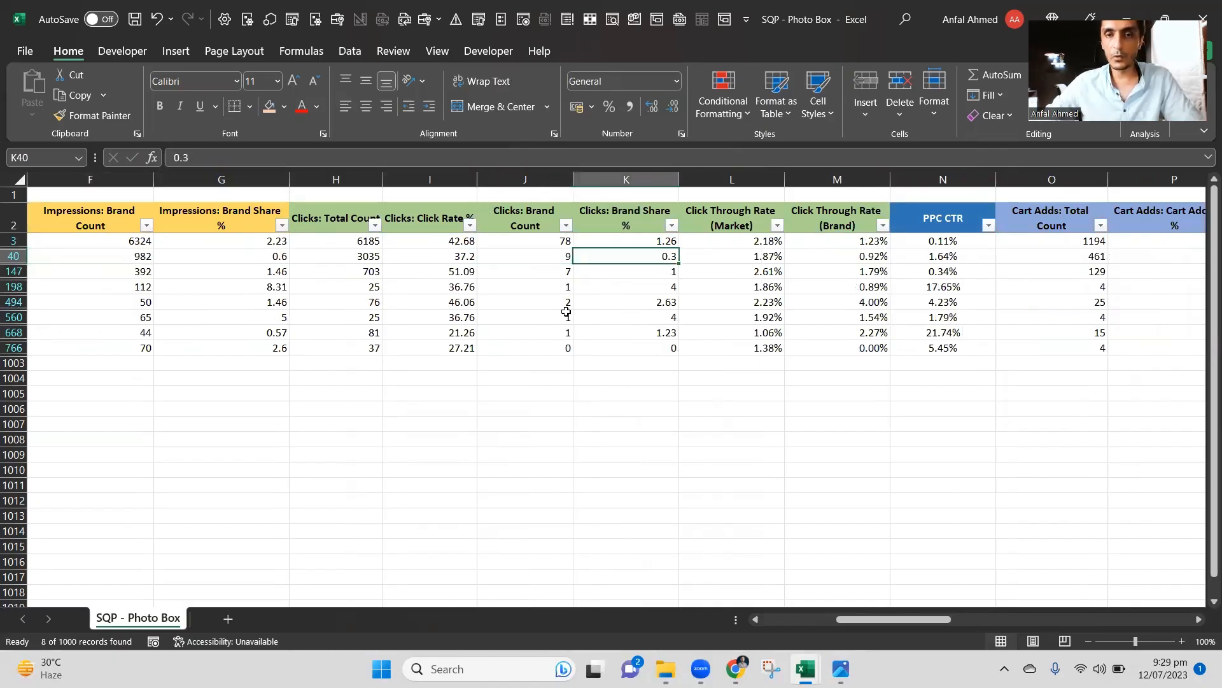
{"action": "key", "text": "Left"}
{"action": "key", "text": "Left"}
{"action": "key", "text": "Left"}
{"action": "key", "text": "Left"}
{"action": "key", "text": "Left"}
{"action": "key", "text": "Left"}
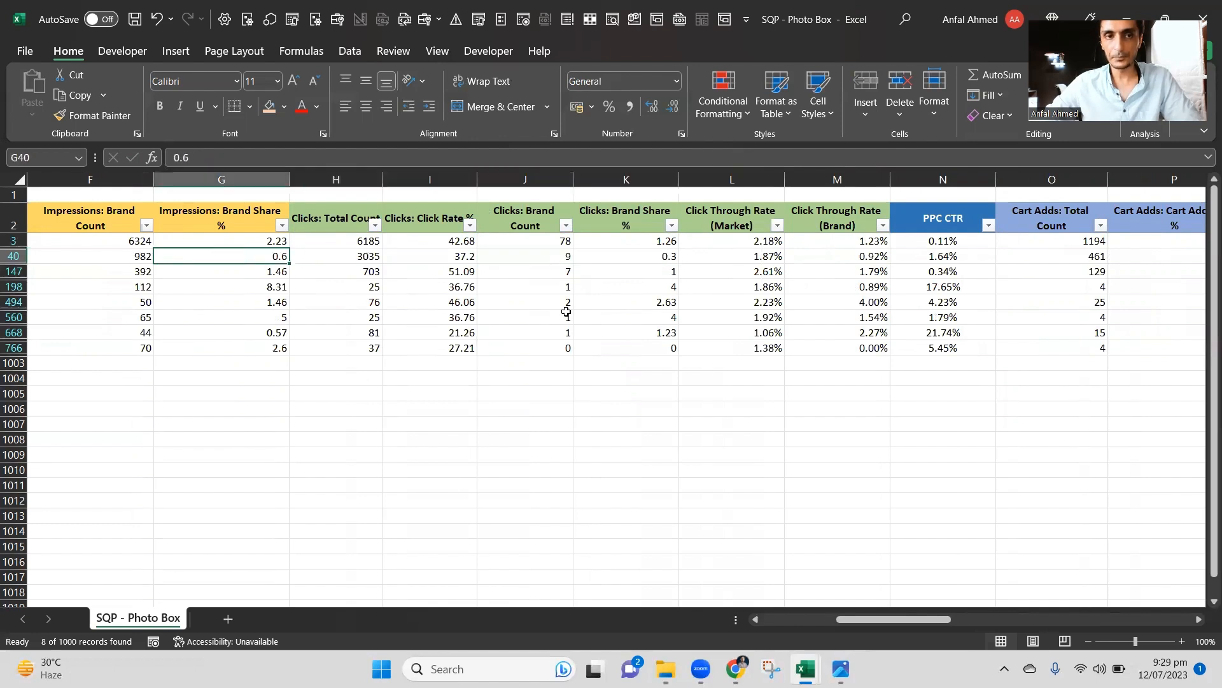
{"action": "key", "text": "Right"}
{"action": "key", "text": "Right"}
{"action": "key", "text": "Right"}
{"action": "key", "text": "Right"}
{"action": "key", "text": "Right"}
{"action": "key", "text": "Right"}
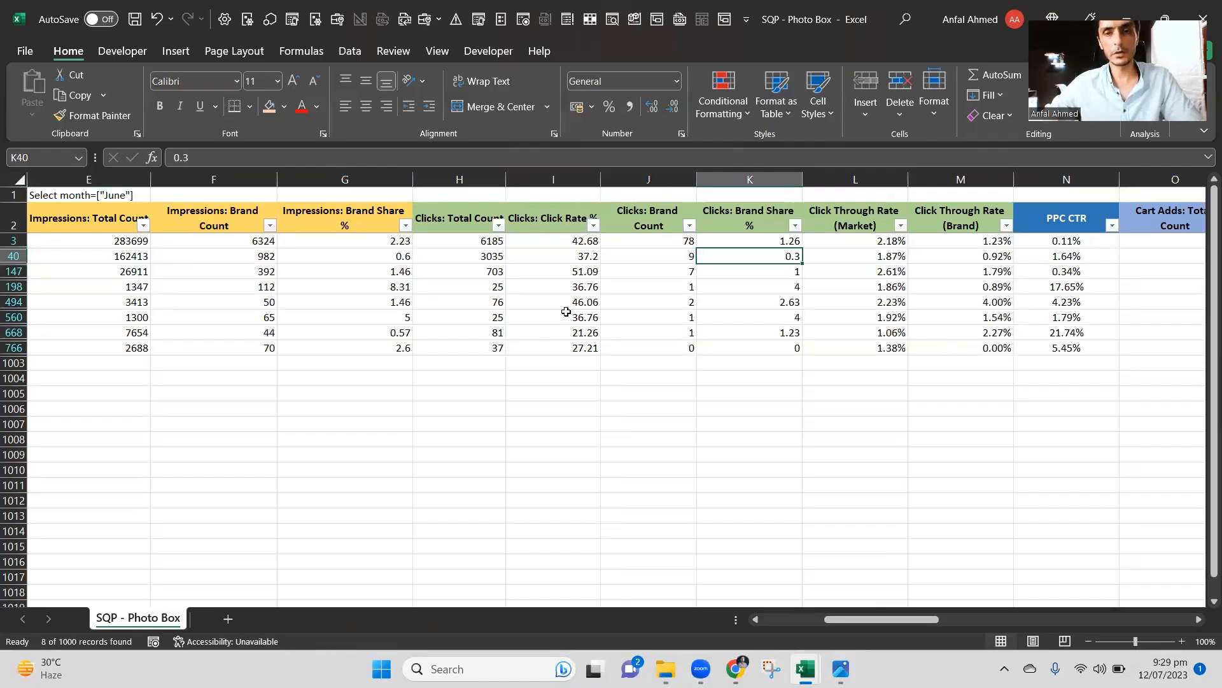
Examine Clicks: Brand Share % in rows 40 and 147, along with row 40's Clicks: Click Rate %.
{"action": "key", "text": "Down"}
{"action": "key", "text": "Up"}
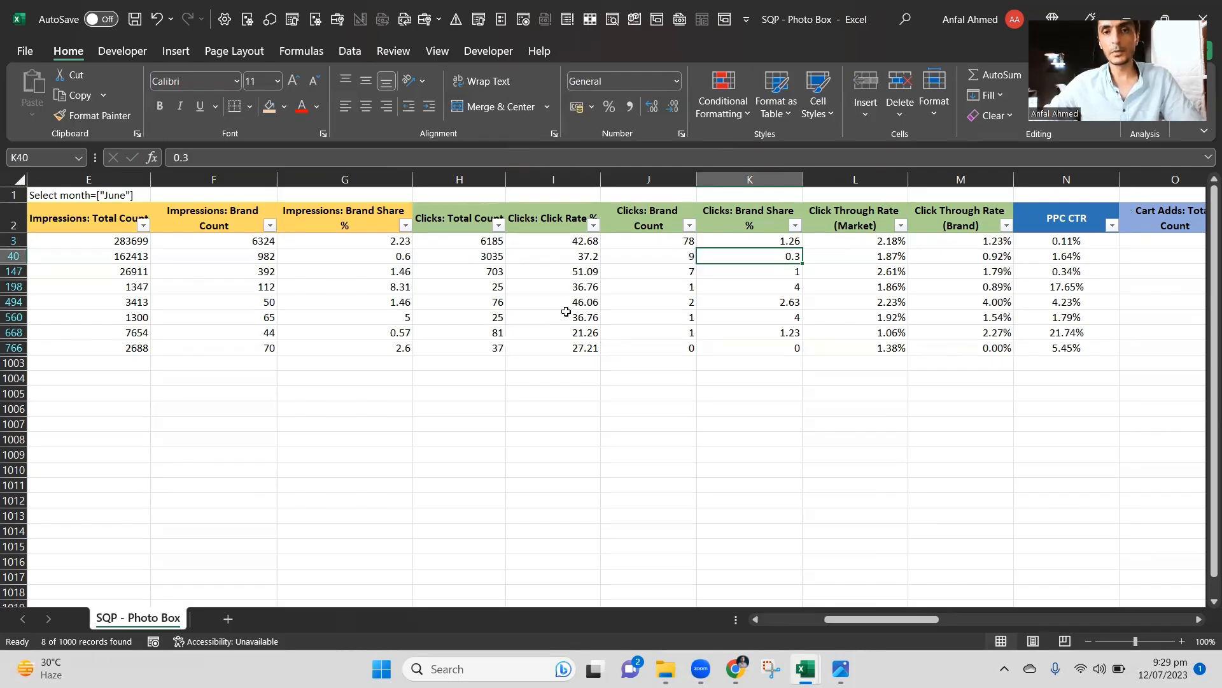
{"action": "key", "text": "Down"}
{"action": "key", "text": "Up"}
{"action": "key", "text": "Down"}
{"action": "key", "text": "Up"}
{"action": "key", "text": "Left"}
{"action": "key", "text": "Left"}
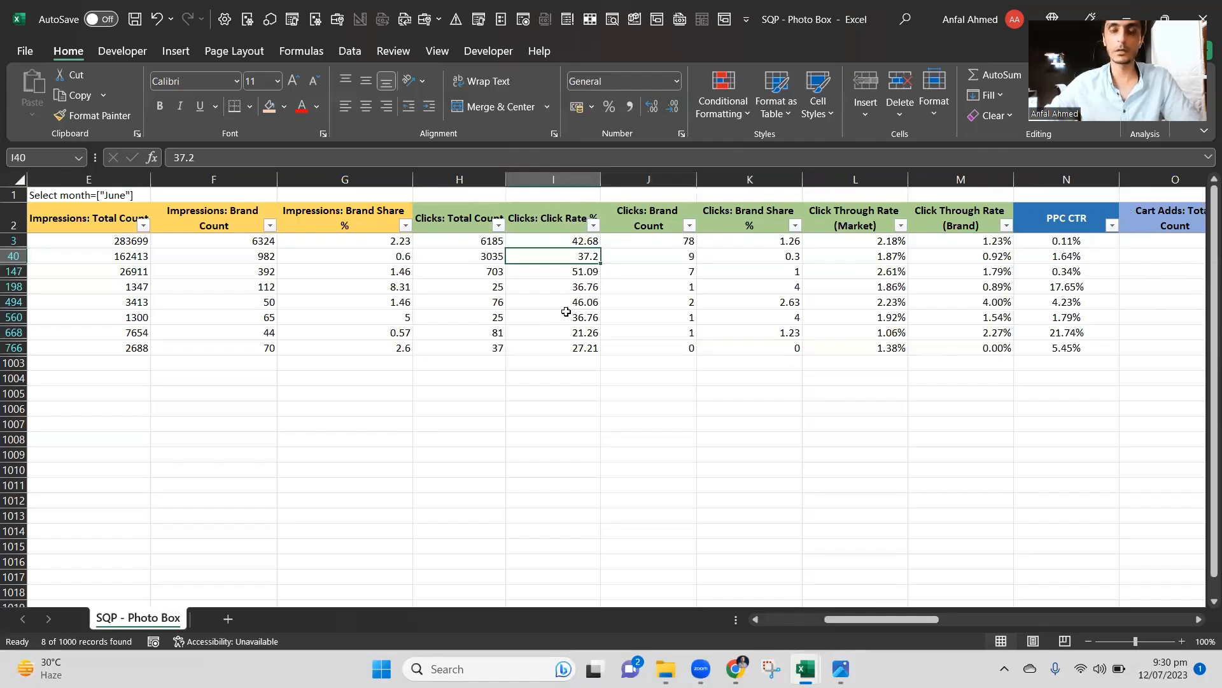
{"action": "key", "text": "Right"}
{"action": "key", "text": "Right"}
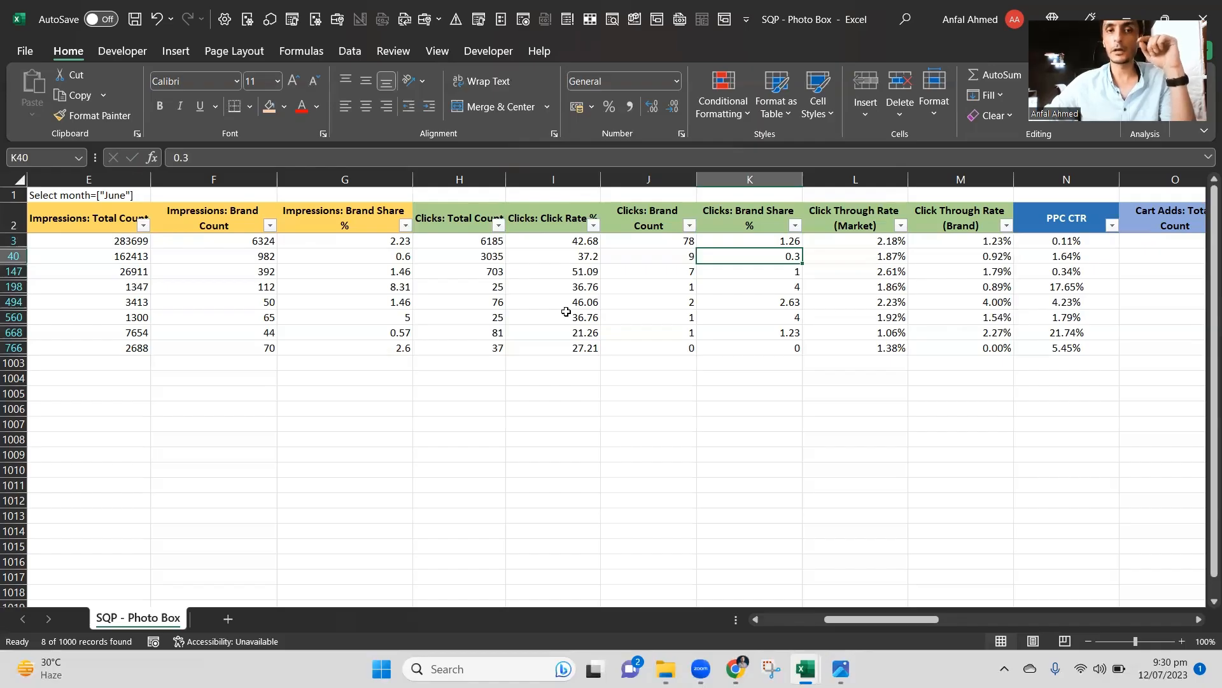
Compare row 40's brand impressions count with its brand and total click counts.
{"action": "key", "text": "Left"}
{"action": "key", "text": "Left"}
{"action": "key", "text": "Left"}
{"action": "key", "text": "Left"}
{"action": "key", "text": "Left"}
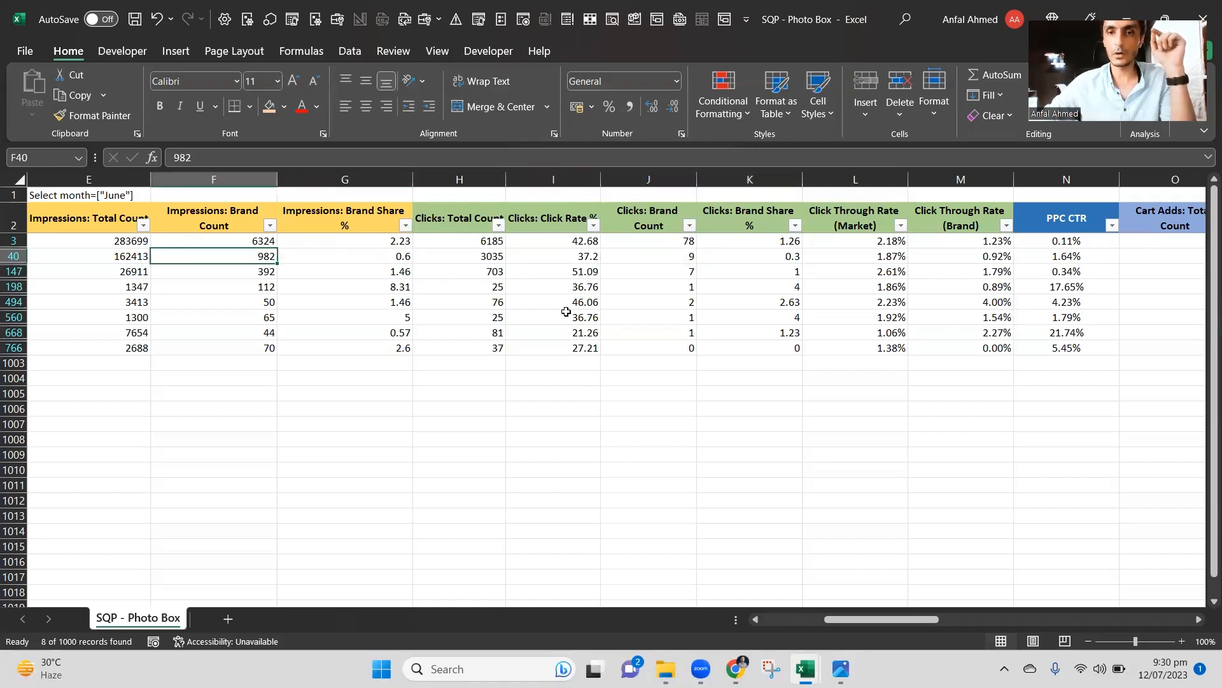
{"action": "key", "text": "Right"}
{"action": "key", "text": "Right"}
{"action": "key", "text": "Right"}
{"action": "key", "text": "Right"}
{"action": "key", "text": "Right"}
{"action": "key", "text": "Right"}
{"action": "key", "text": "Left"}
{"action": "key", "text": "Left"}
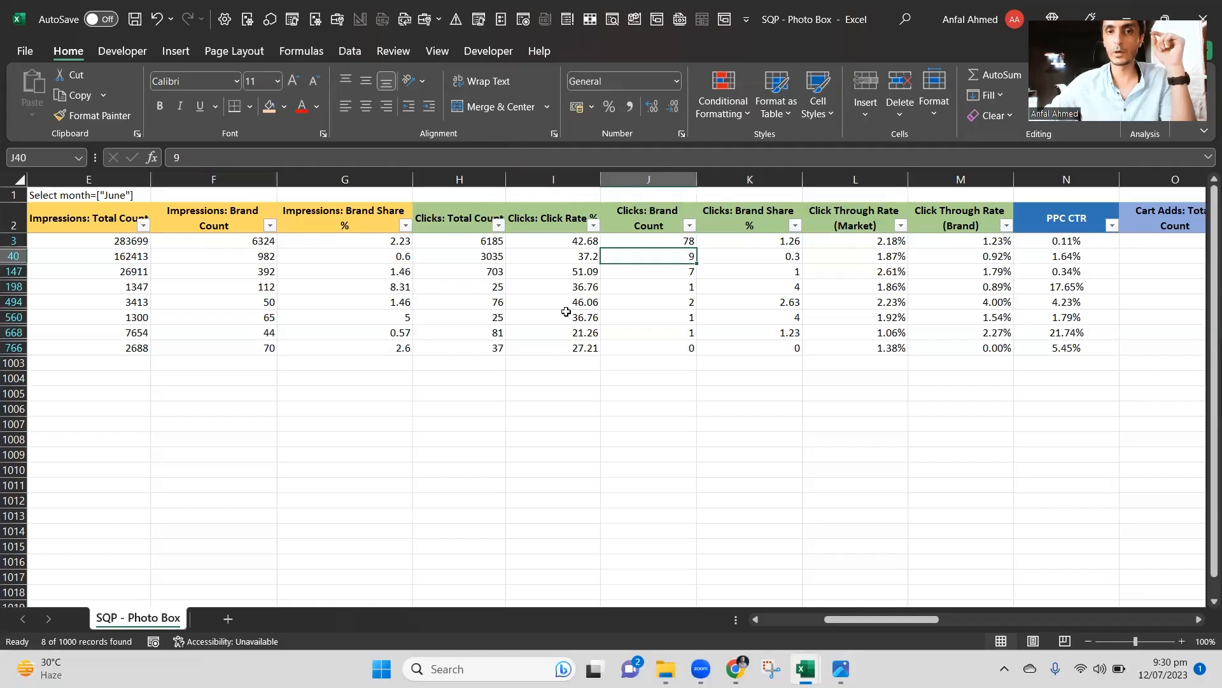
{"action": "key", "text": "Left"}
{"action": "key", "text": "Left"}
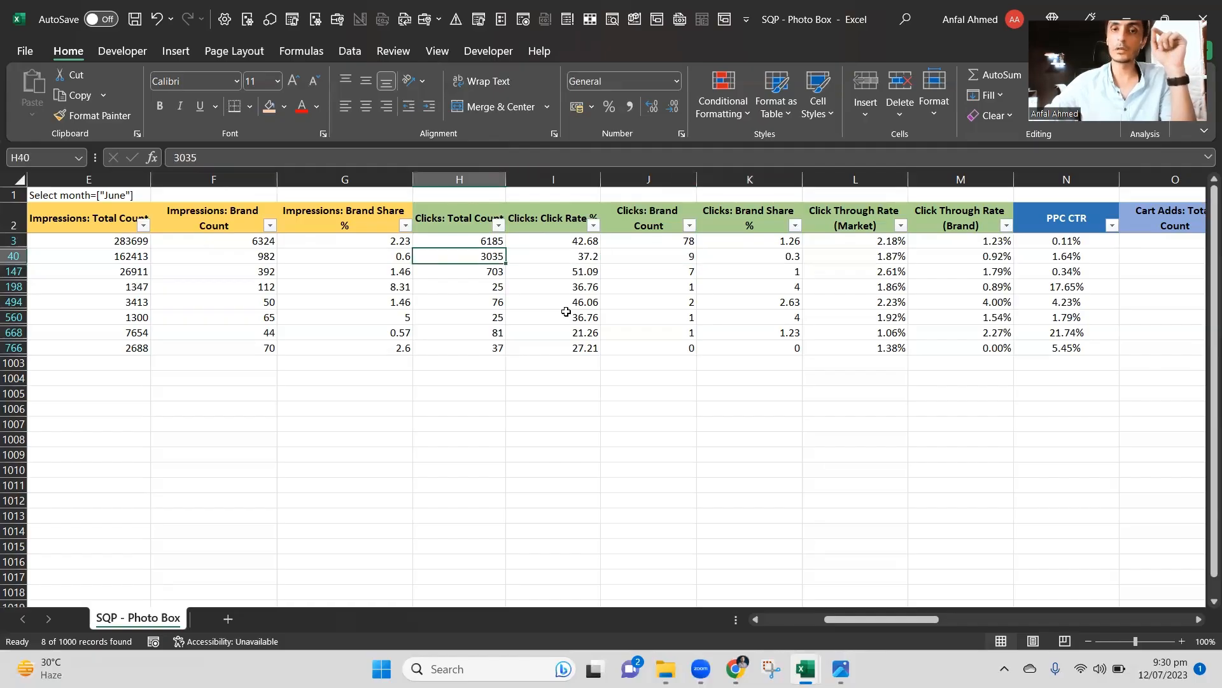
{"action": "key", "text": "Right"}
{"action": "key", "text": "Right"}
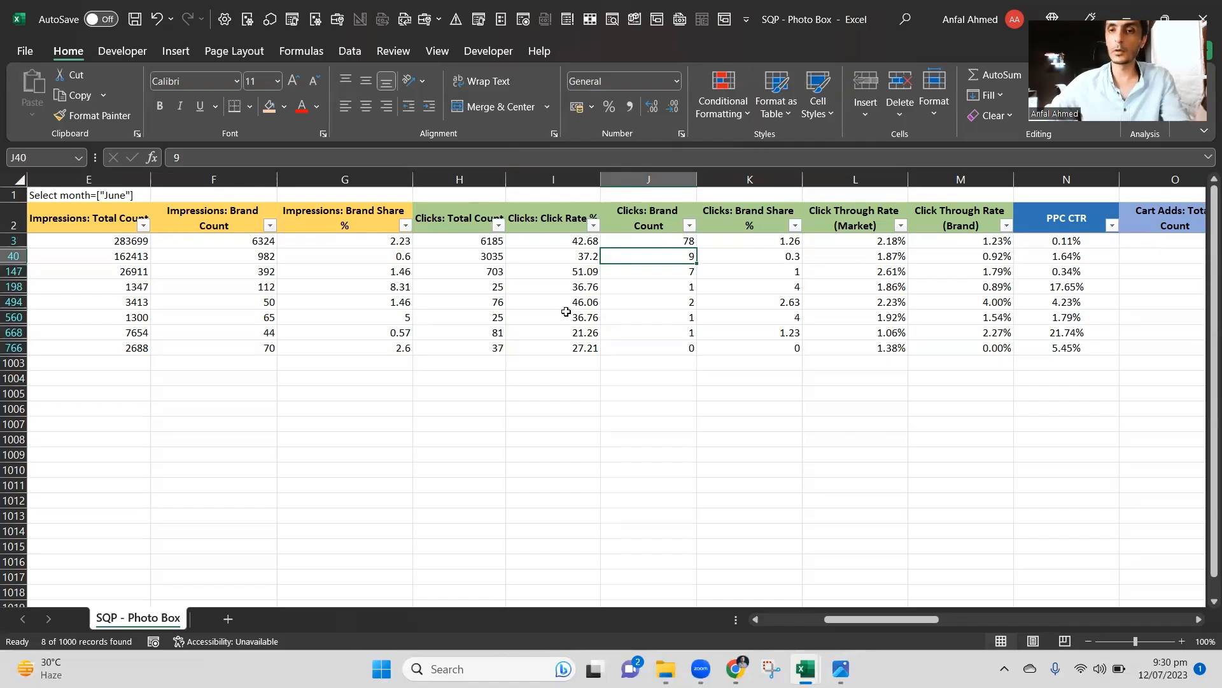
Examine row 40's PPC CTR, cart-add figures and Consideration Rate (Brand).
{"action": "key", "text": "Right"}
{"action": "key", "text": "Right"}
{"action": "key", "text": "Right"}
{"action": "key", "text": "Right"}
{"action": "key", "text": "Right"}
{"action": "key", "text": "Right"}
{"action": "key", "text": "Right"}
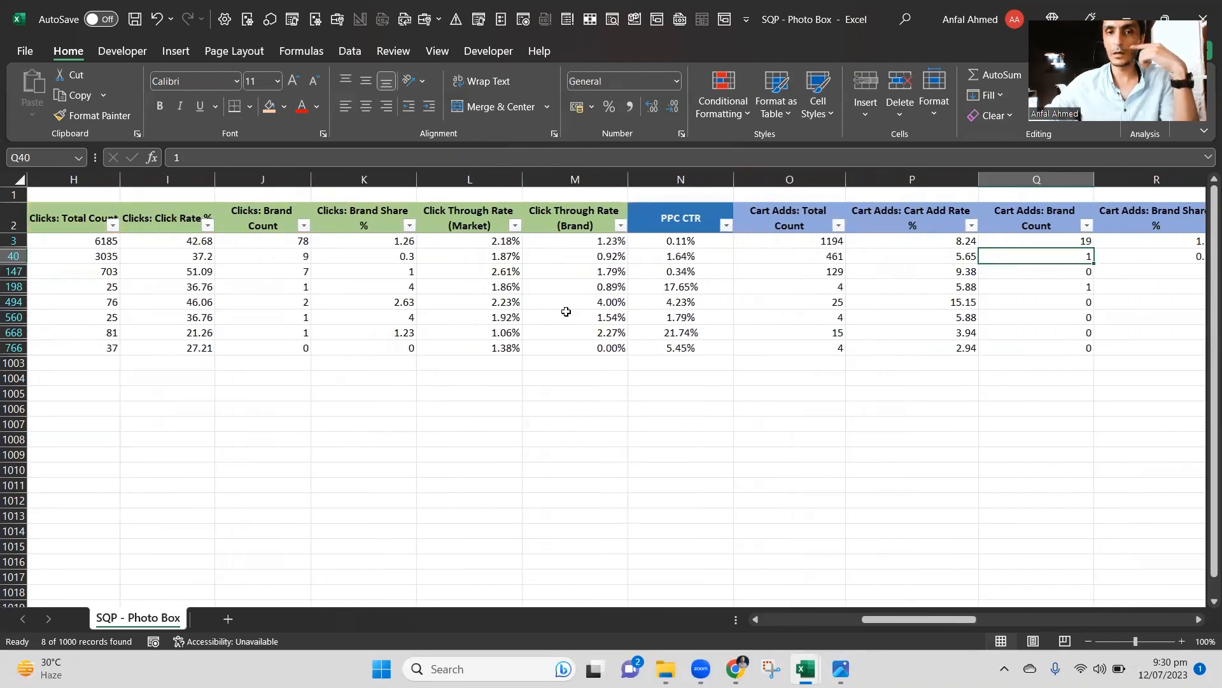
{"action": "key", "text": "Left"}
{"action": "key", "text": "Left"}
{"action": "key", "text": "Left"}
{"action": "key", "text": "Right"}
{"action": "key", "text": "Right"}
{"action": "key", "text": "Right"}
{"action": "key", "text": "Right"}
{"action": "key", "text": "Right"}
{"action": "key", "text": "Right"}
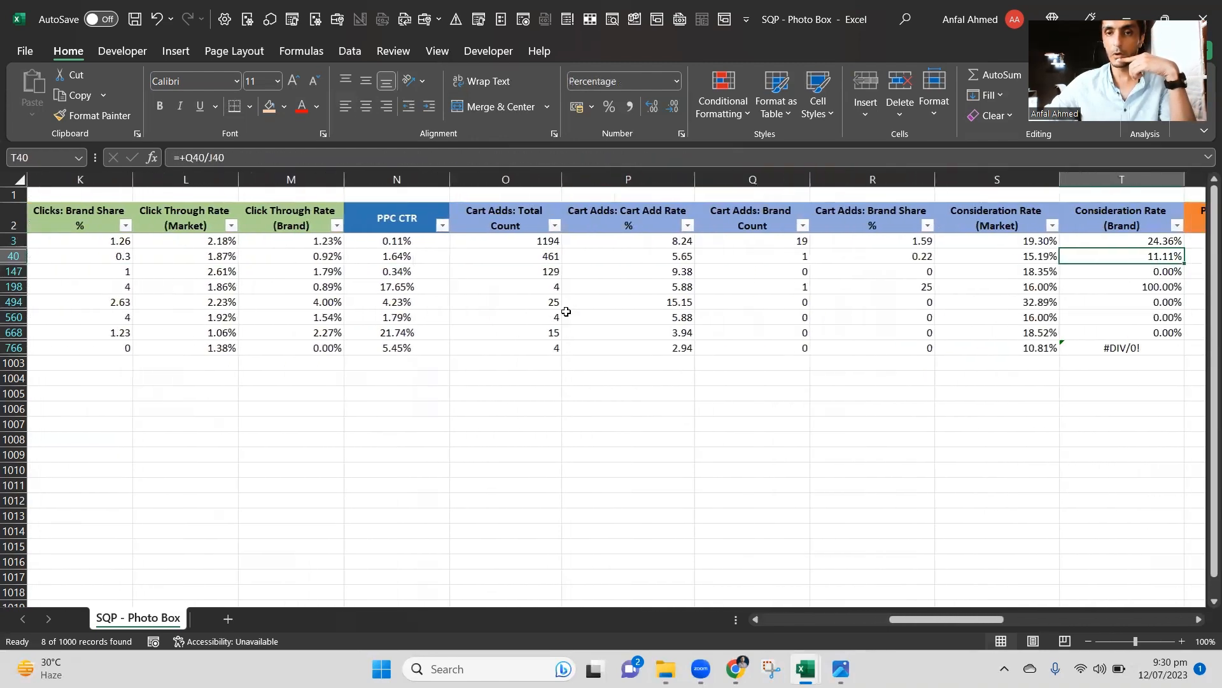
Compare row 40's brand cart-add count and brand share with its market Consideration Rate.
{"action": "key", "text": "Left"}
{"action": "key", "text": "Left"}
{"action": "key", "text": "Left"}
{"action": "key", "text": "Left"}
{"action": "key", "text": "Right"}
{"action": "key", "text": "Right"}
{"action": "key", "text": "Right"}
{"action": "key", "text": "Left"}
{"action": "key", "text": "Left"}
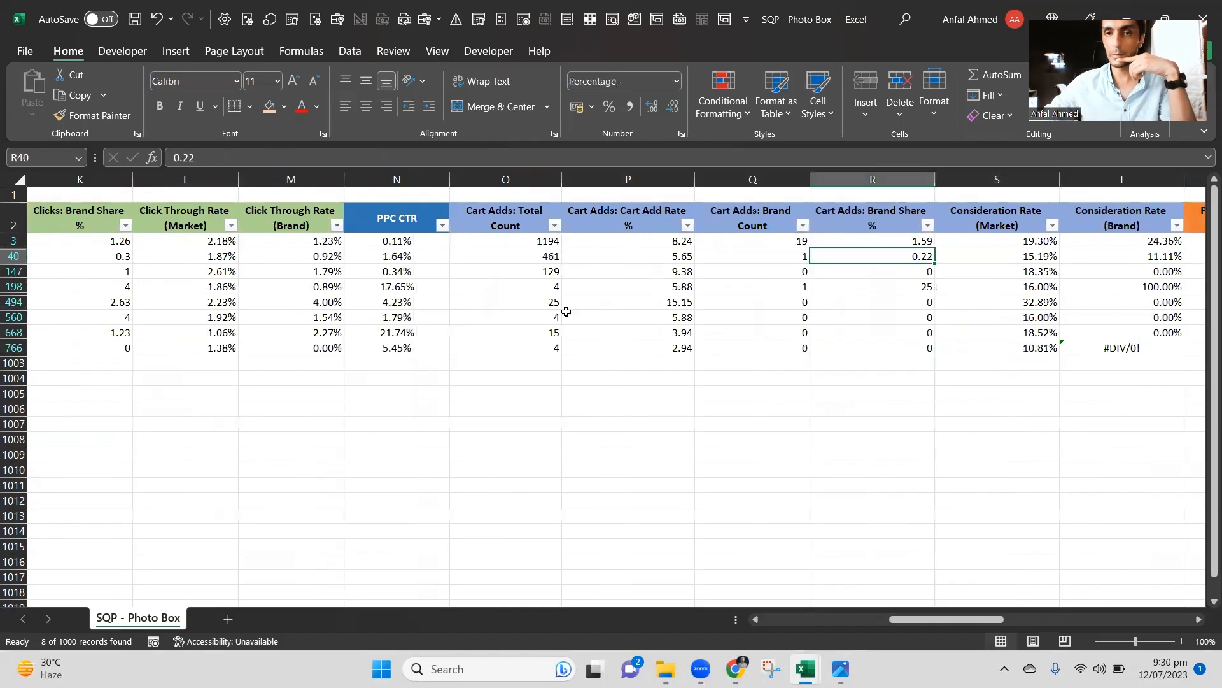
{"action": "key", "text": "Left"}
{"action": "key", "text": "Left"}
{"action": "key", "text": "Right"}
{"action": "key", "text": "Right"}
{"action": "key", "text": "Right"}
{"action": "key", "text": "Right"}
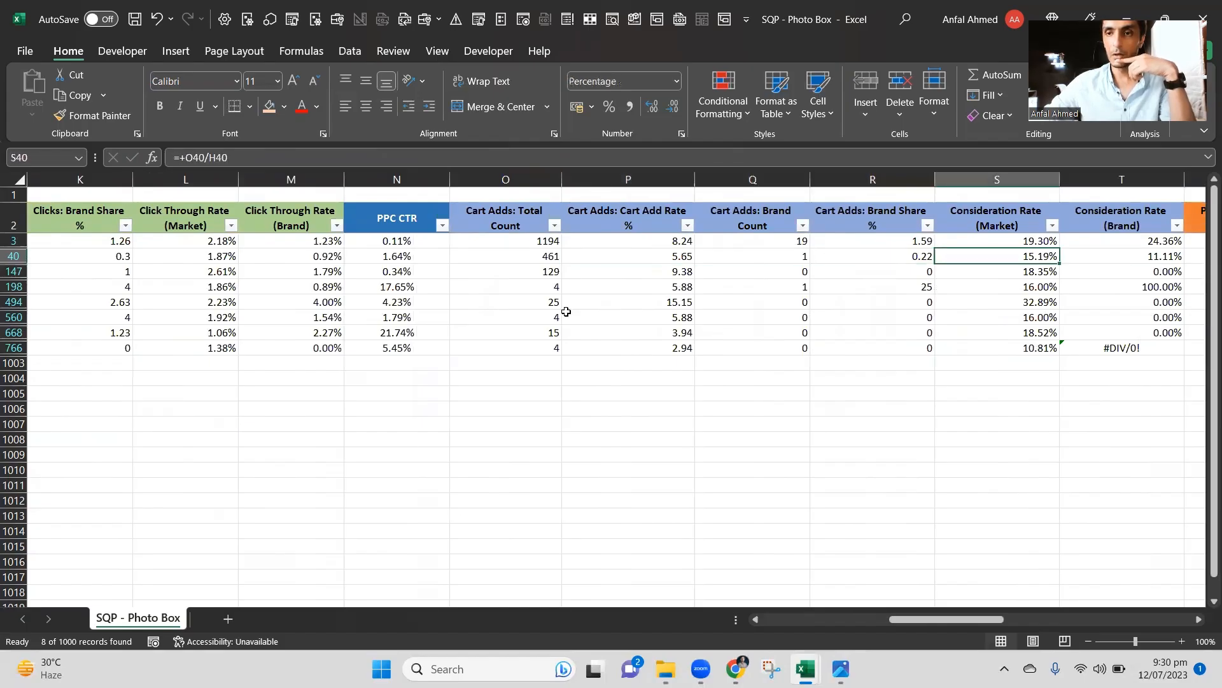
Compare row 40's PPC CTR and brand Click Through Rate with its cart-add figures.
{"action": "key", "text": "Left"}
{"action": "key", "text": "Left"}
{"action": "key", "text": "Left"}
{"action": "key", "text": "Left"}
{"action": "key", "text": "Left"}
{"action": "key", "text": "Left"}
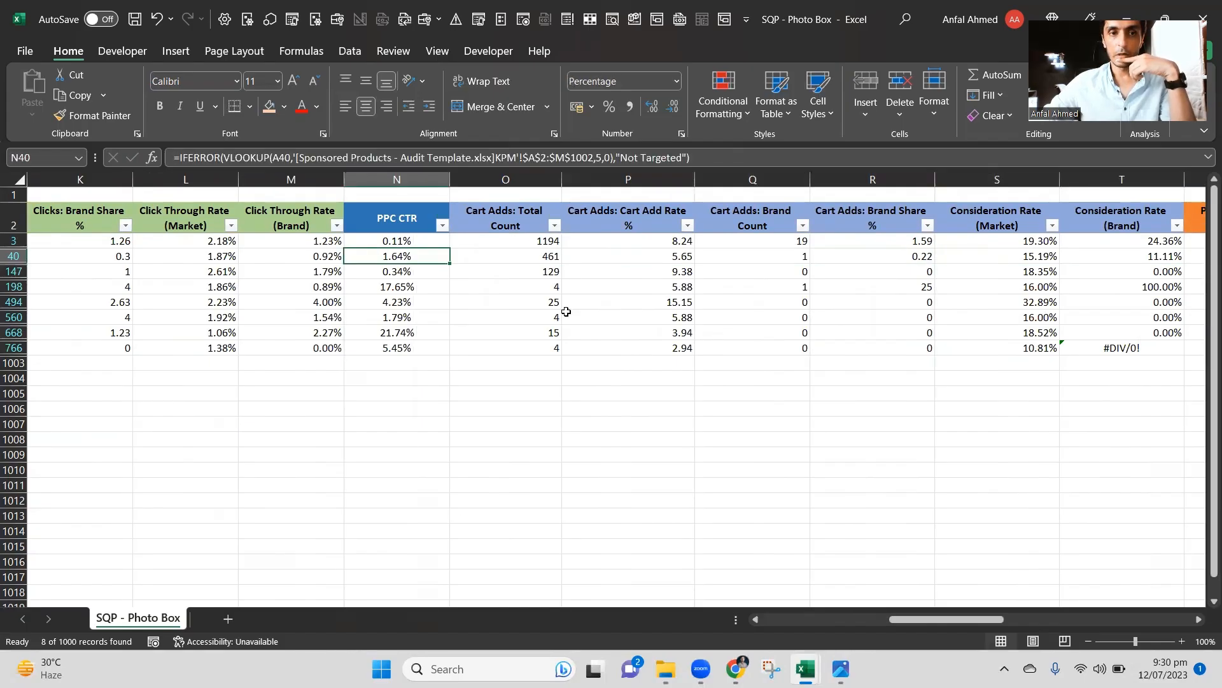
{"action": "key", "text": "Left"}
{"action": "key", "text": "Right"}
{"action": "key", "text": "Right"}
{"action": "key", "text": "Right"}
{"action": "key", "text": "Right"}
{"action": "key", "text": "Right"}
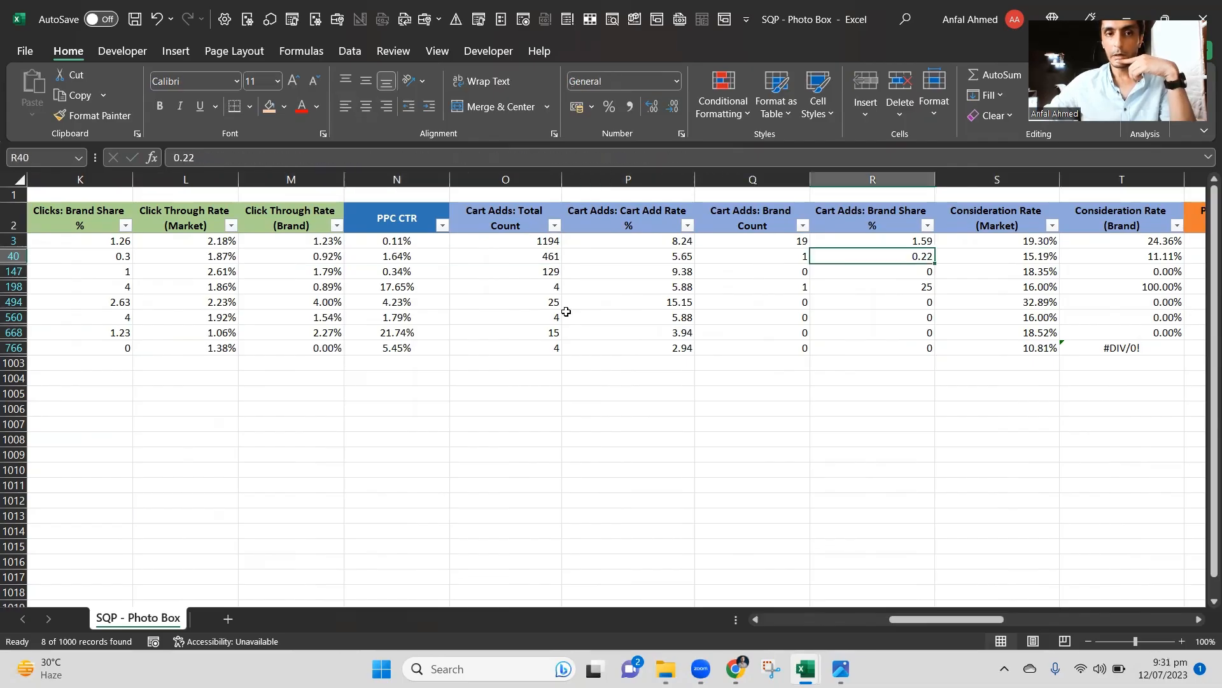
Compare row 40's market Consideration Rate with its brand Consideration Rate.
{"action": "key", "text": "Right"}
{"action": "key", "text": "Right"}
{"action": "key", "text": "Left"}
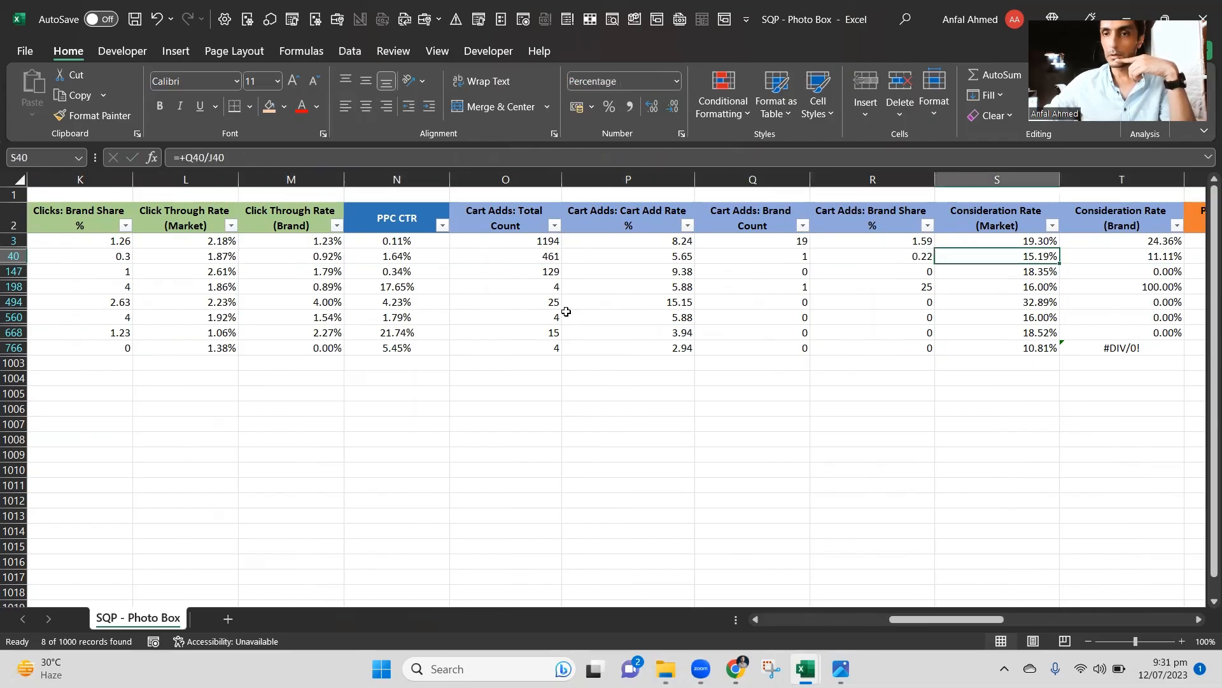
{"action": "key", "text": "Right"}
{"action": "key", "text": "Right"}
{"action": "key", "text": "Right"}
{"action": "key", "text": "Left"}
{"action": "key", "text": "Left"}
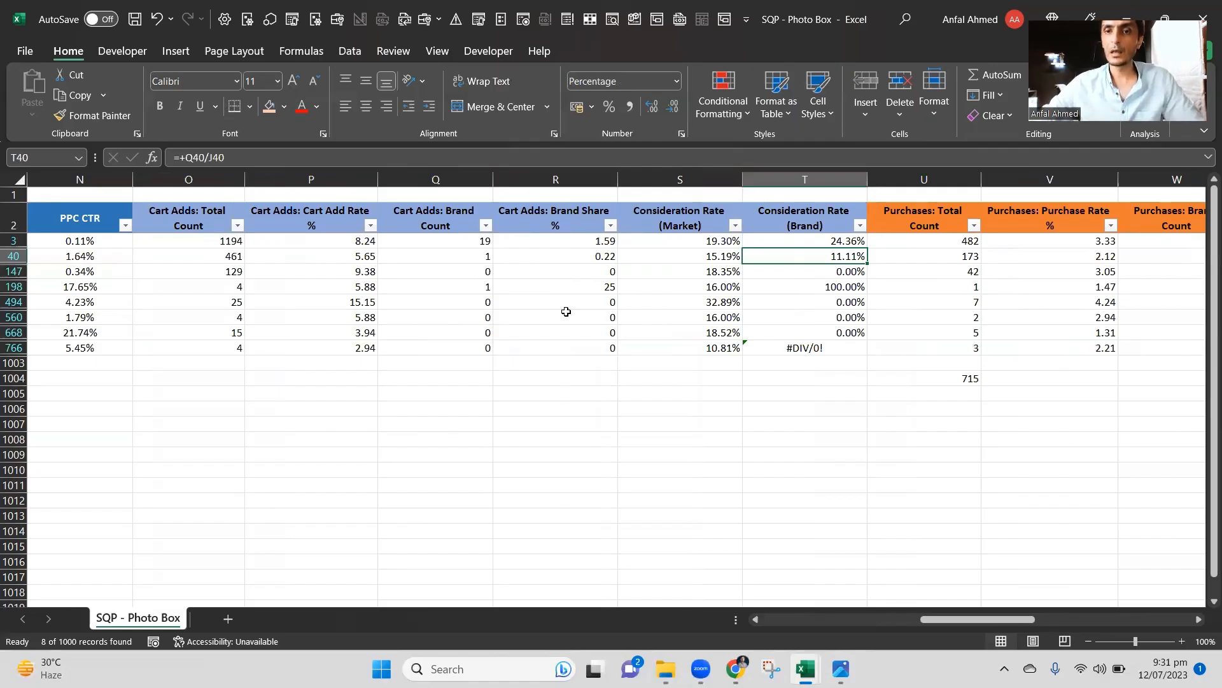
Examine row 40's purchase rate, brand purchase count, 7 Day Total Orders and PPC Based Market Share.
{"action": "key", "text": "Right"}
{"action": "key", "text": "Right"}
{"action": "key", "text": "Right"}
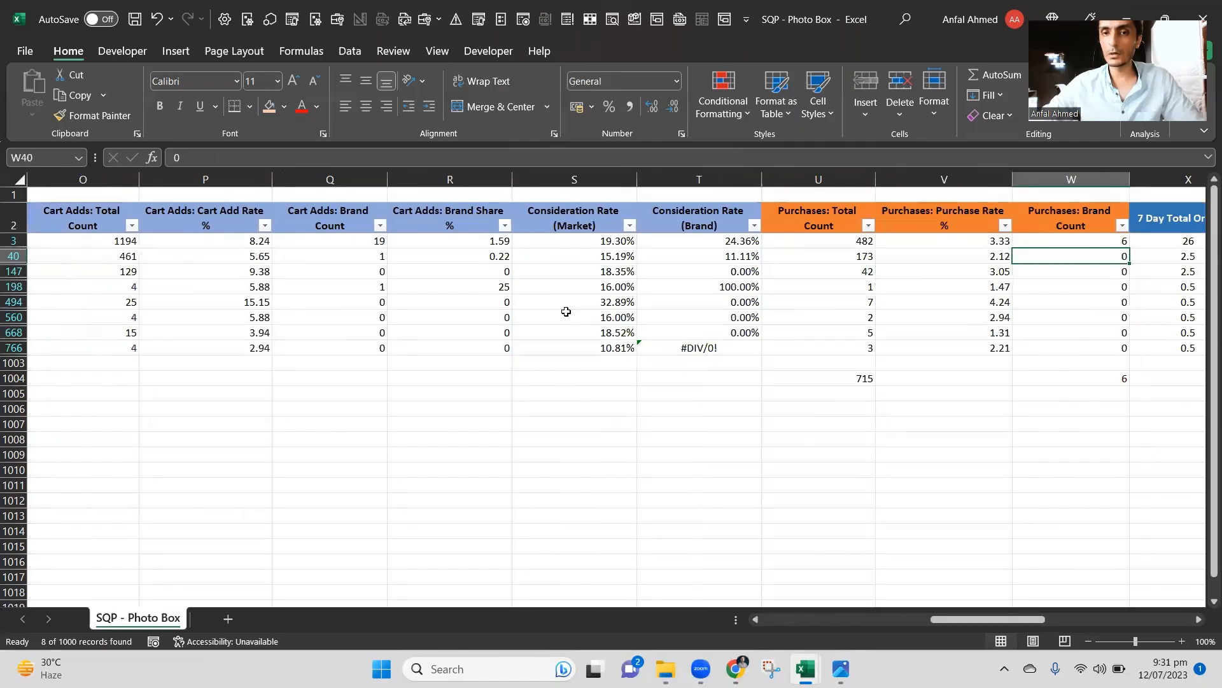
{"action": "key", "text": "Right"}
{"action": "key", "text": "Right"}
{"action": "key", "text": "Left"}
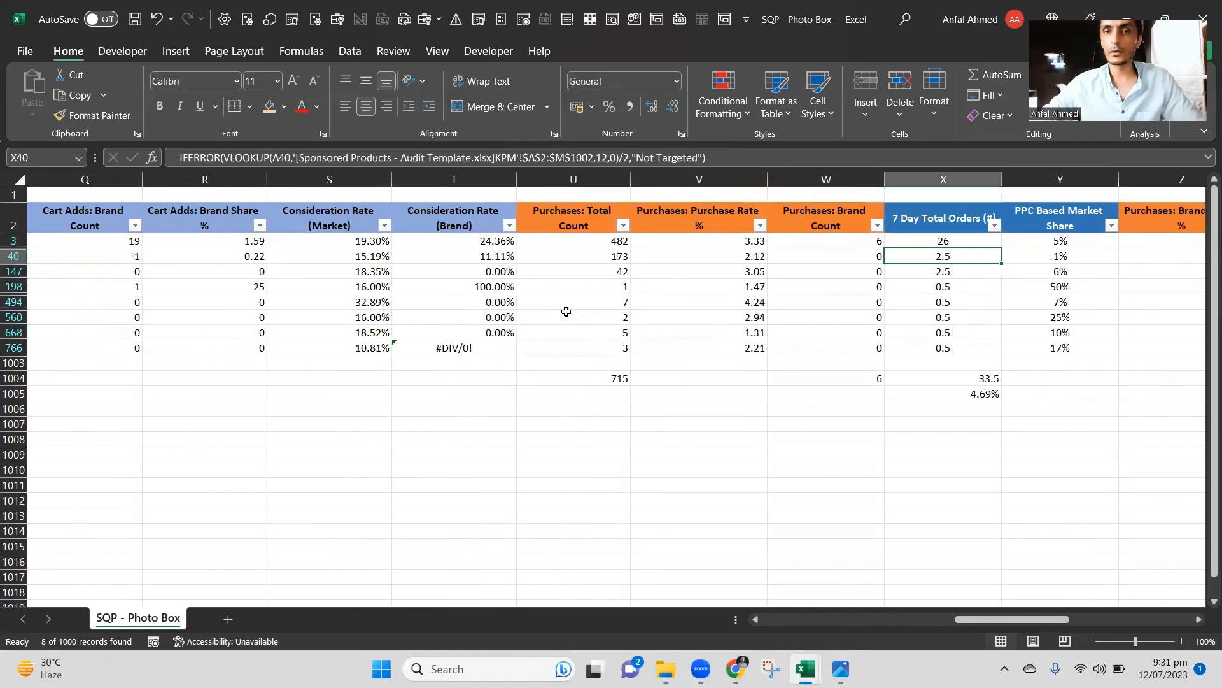
{"action": "key", "text": "Left"}
{"action": "key", "text": "Left"}
Compare row 40's market and brand Conversion Rates with its PPC CVR.
{"action": "key", "text": "Right"}
{"action": "key", "text": "Right"}
{"action": "key", "text": "Right"}
{"action": "key", "text": "Right"}
{"action": "key", "text": "Right"}
{"action": "key", "text": "Right"}
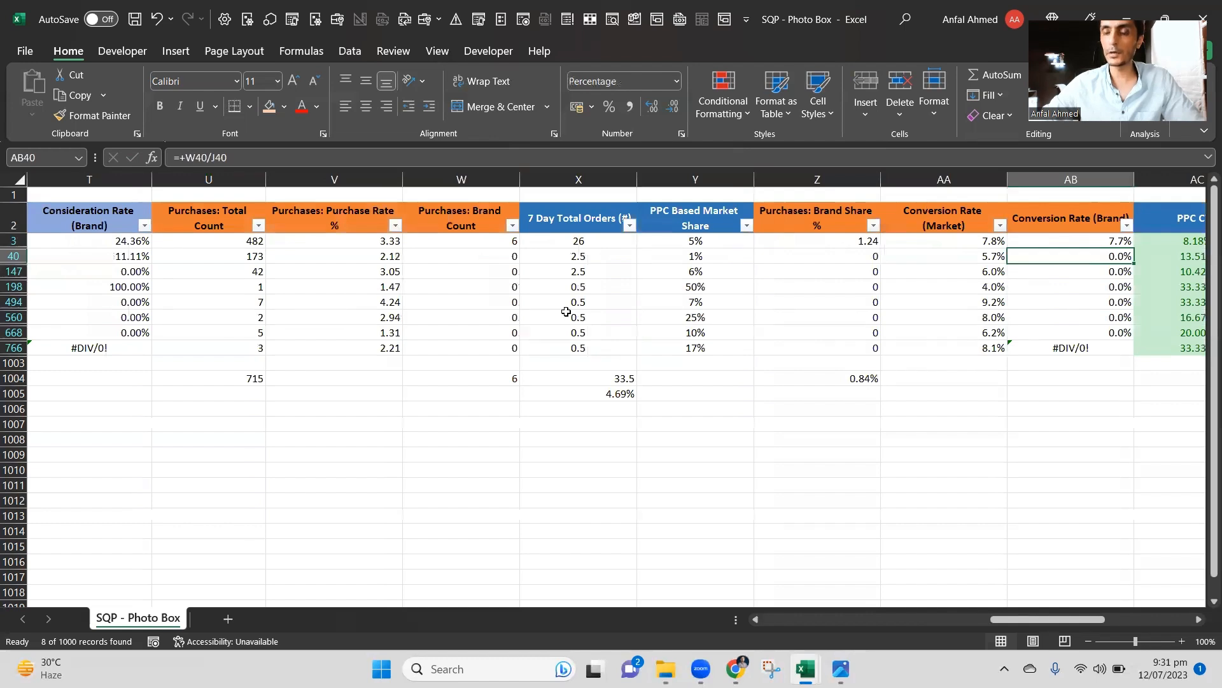
{"action": "key", "text": "Right"}
{"action": "key", "text": "Left"}
{"action": "key", "text": "Left"}
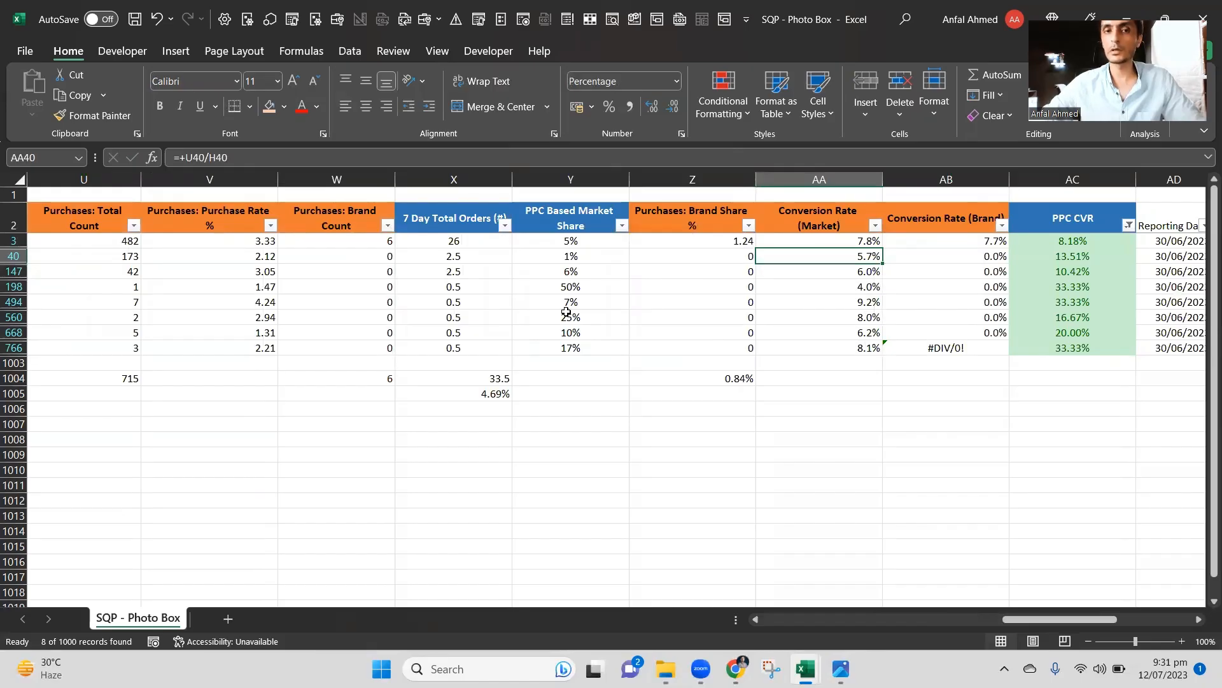
Examine Purchases: Brand Share %, Conversion Rate (Brand) and 7 Day Total Orders across rows 147 and 198.
{"action": "key", "text": "Left"}
{"action": "key", "text": "Down"}
{"action": "key", "text": "Down"}
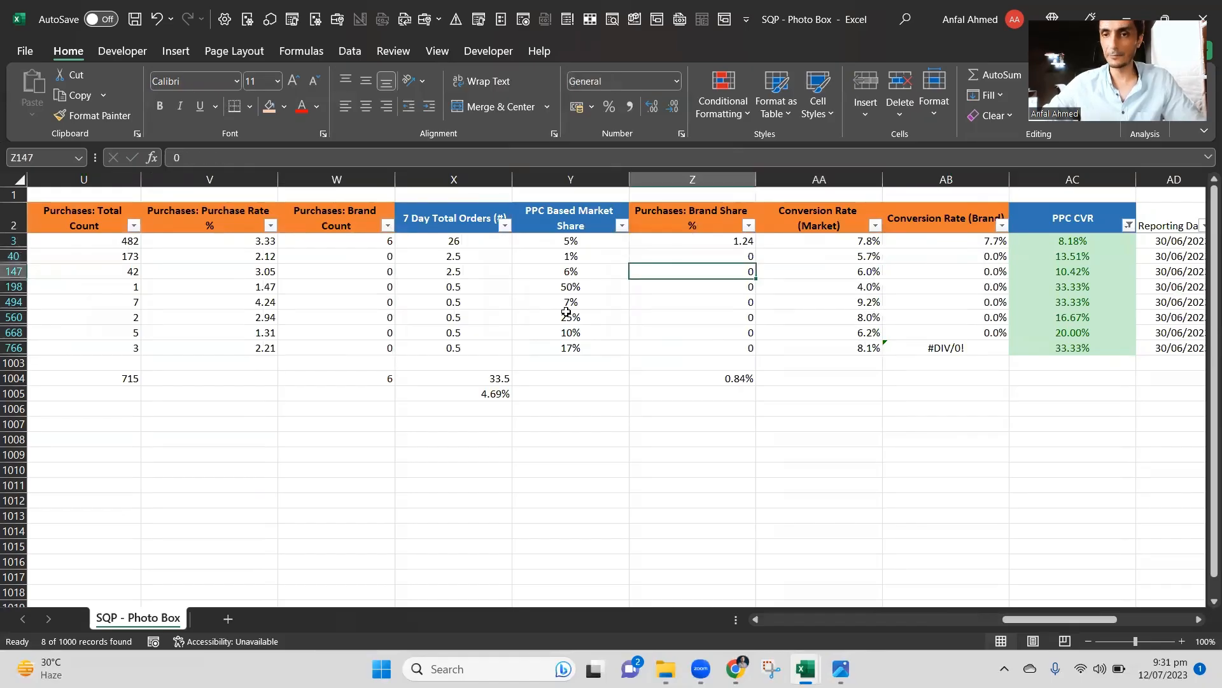
{"action": "key", "text": "Right"}
{"action": "key", "text": "Right"}
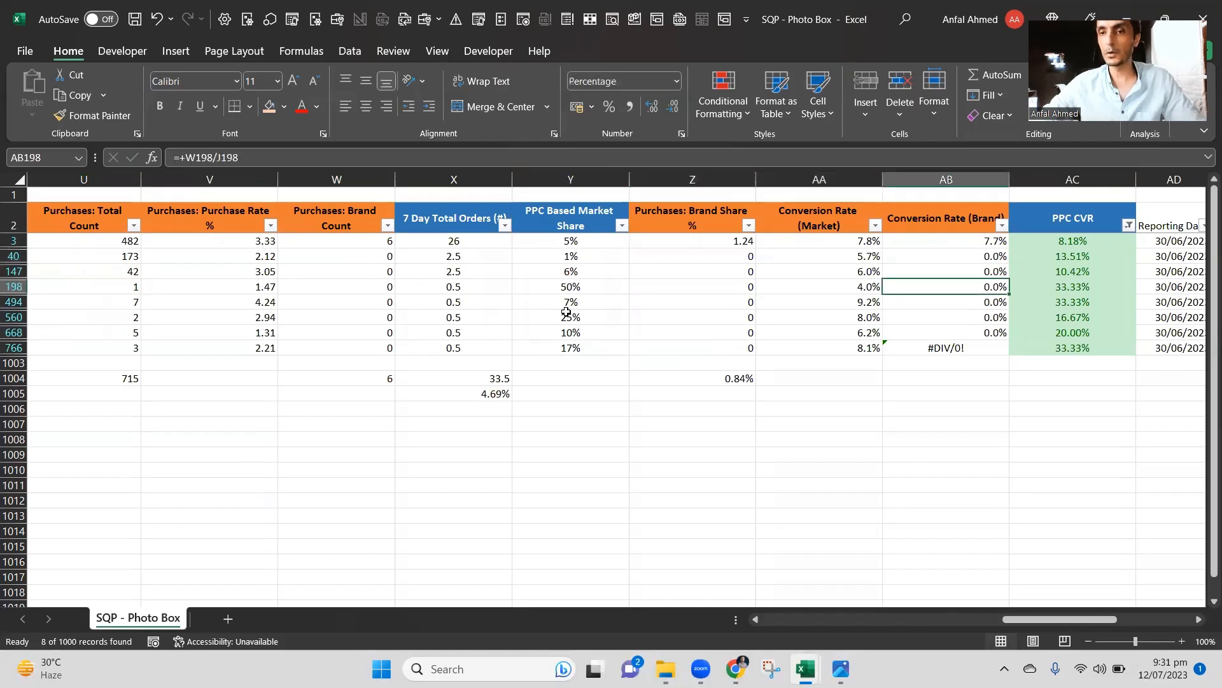
{"action": "key", "text": "Left"}
{"action": "key", "text": "Left"}
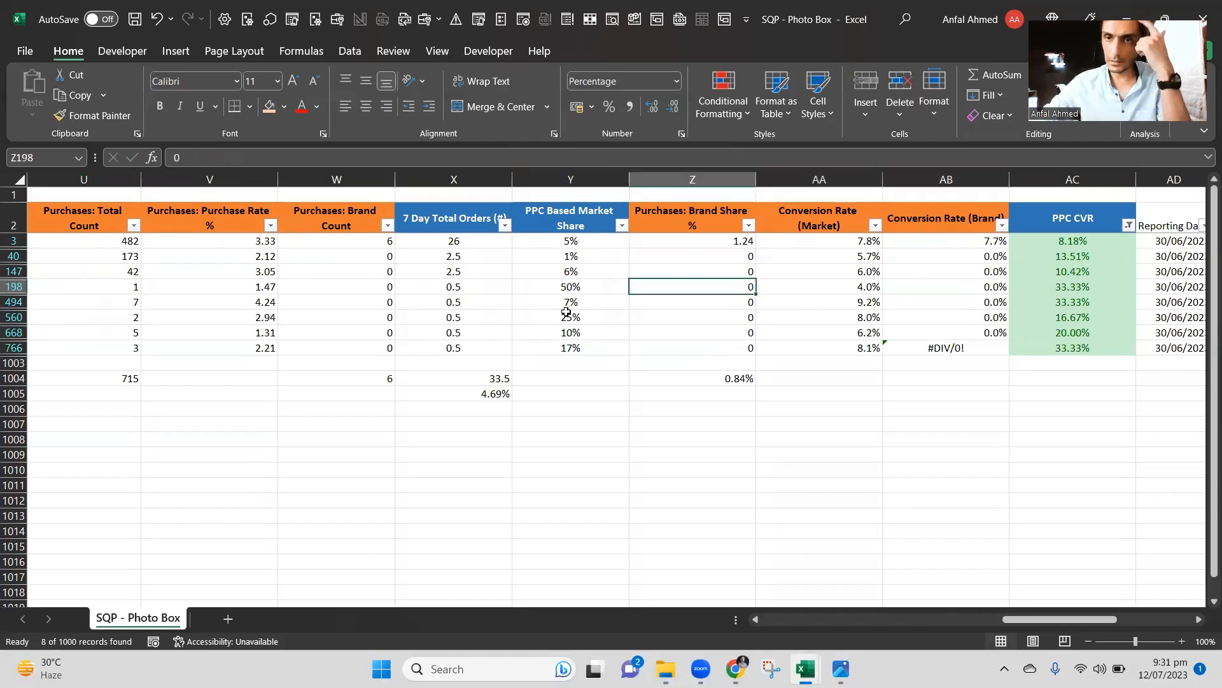
{"action": "key", "text": "Up"}
{"action": "key", "text": "Left"}
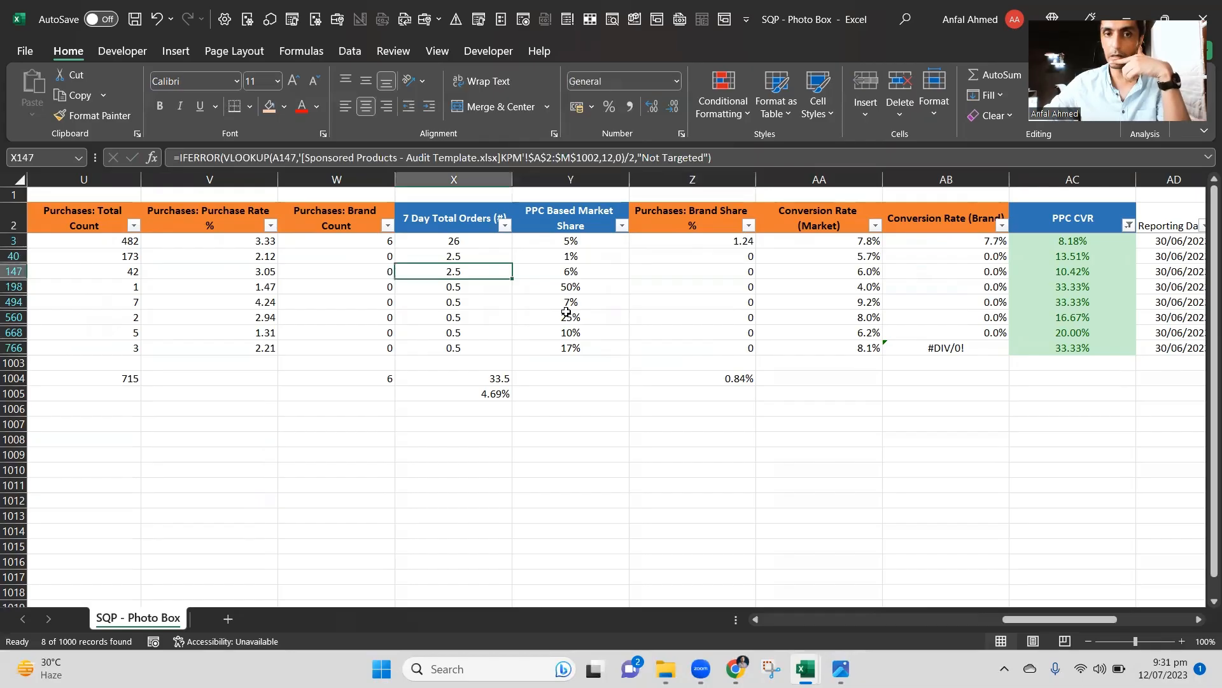
Review PPC Based Market Share for the filtered keywords in rows 147 to 766.
{"action": "key", "text": "Down"}
{"action": "key", "text": "Down"}
{"action": "key", "text": "Down"}
{"action": "key", "text": "Down"}
{"action": "key", "text": "Down"}
{"action": "key", "text": "Up"}
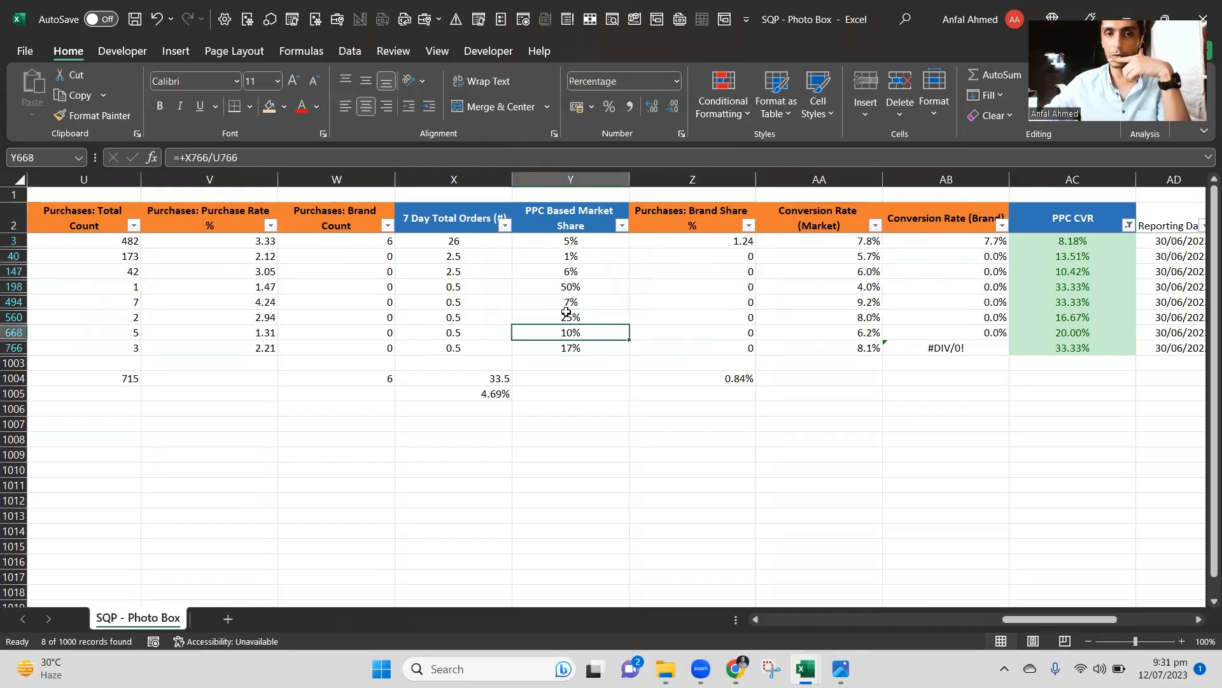
{"action": "key", "text": "Up"}
{"action": "key", "text": "Up"}
{"action": "key", "text": "Up"}
{"action": "key", "text": "Up"}
{"action": "key", "text": "Down"}
{"action": "key", "text": "Down"}
{"action": "key", "text": "Down"}
{"action": "key", "text": "Down"}
{"action": "key", "text": "Down"}
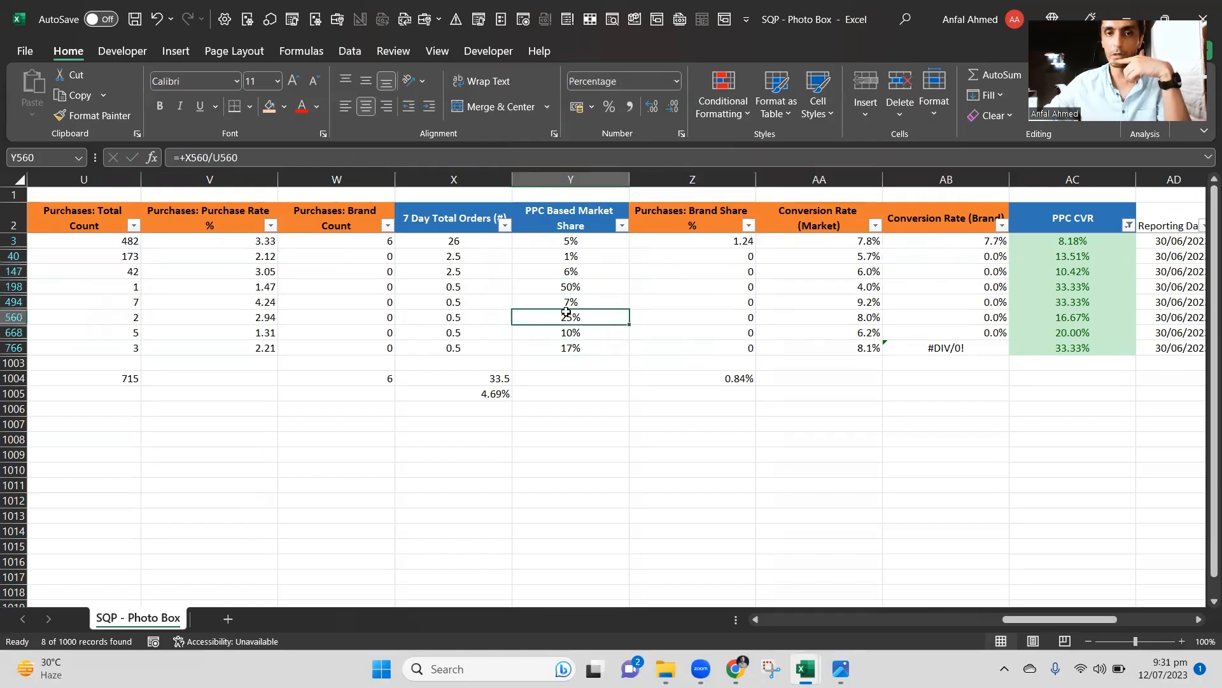
Compare PPC Based Market Share with brand purchase counts and Purchases: Brand Share % across the filtered rows up to row 40.
{"action": "key", "text": "Left"}
{"action": "key", "text": "Left"}
{"action": "key", "text": "Right"}
{"action": "key", "text": "Right"}
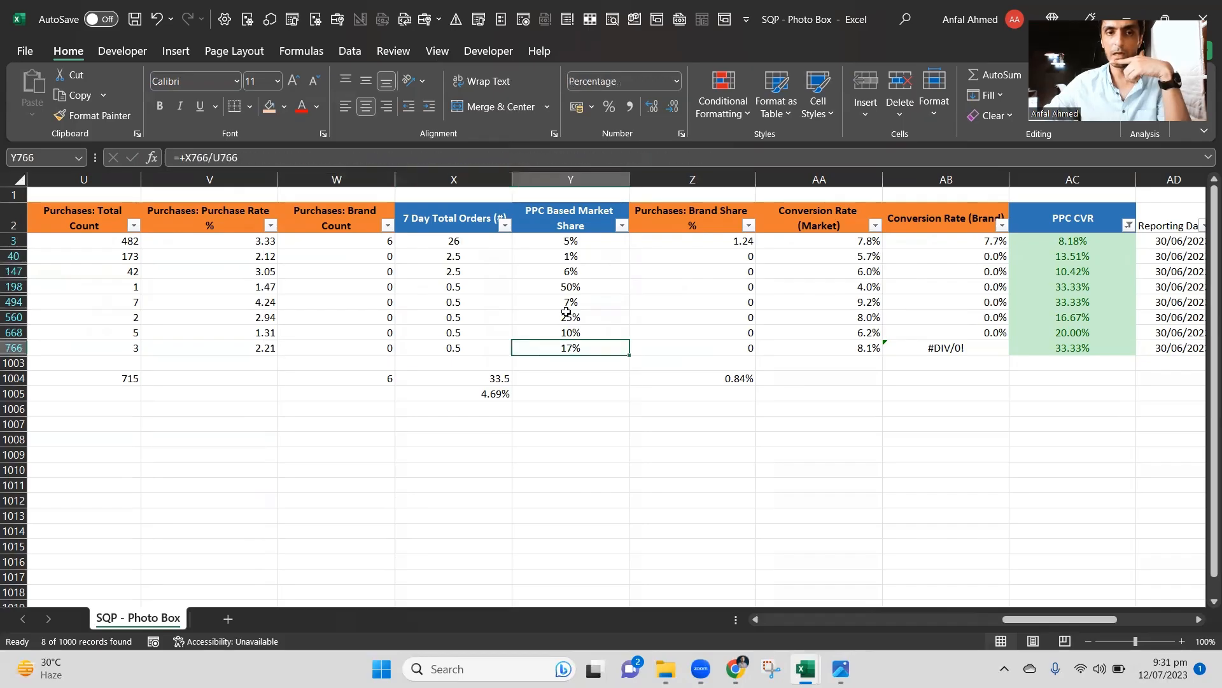
{"action": "key", "text": "Right"}
{"action": "key", "text": "Up"}
{"action": "key", "text": "Up"}
{"action": "key", "text": "Up"}
{"action": "key", "text": "Up"}
{"action": "key", "text": "Left"}
{"action": "key", "text": "Up"}
{"action": "key", "text": "Up"}
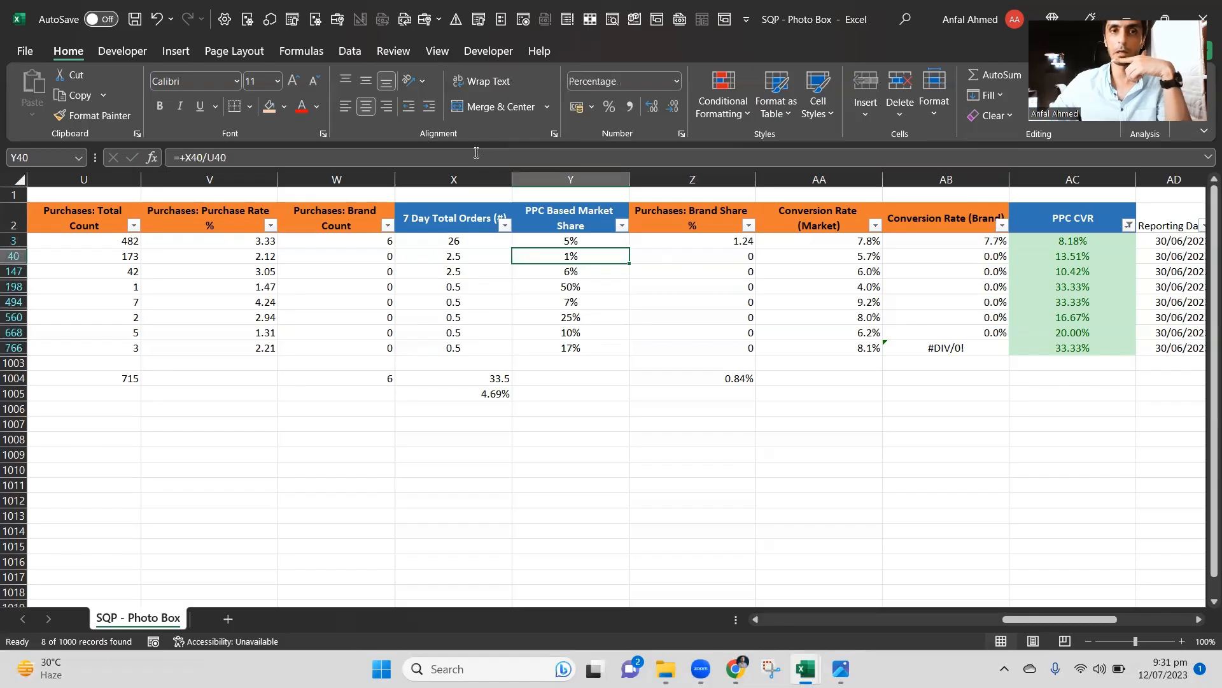
{"action": "key", "text": "alt+Tab"}
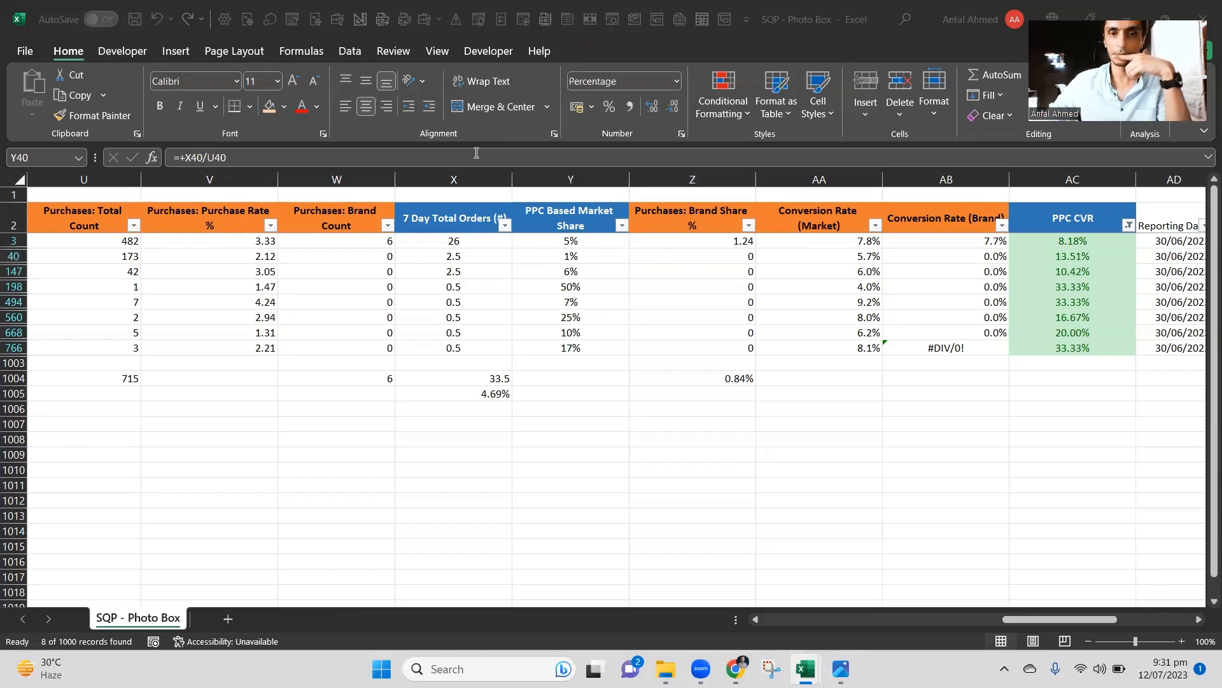
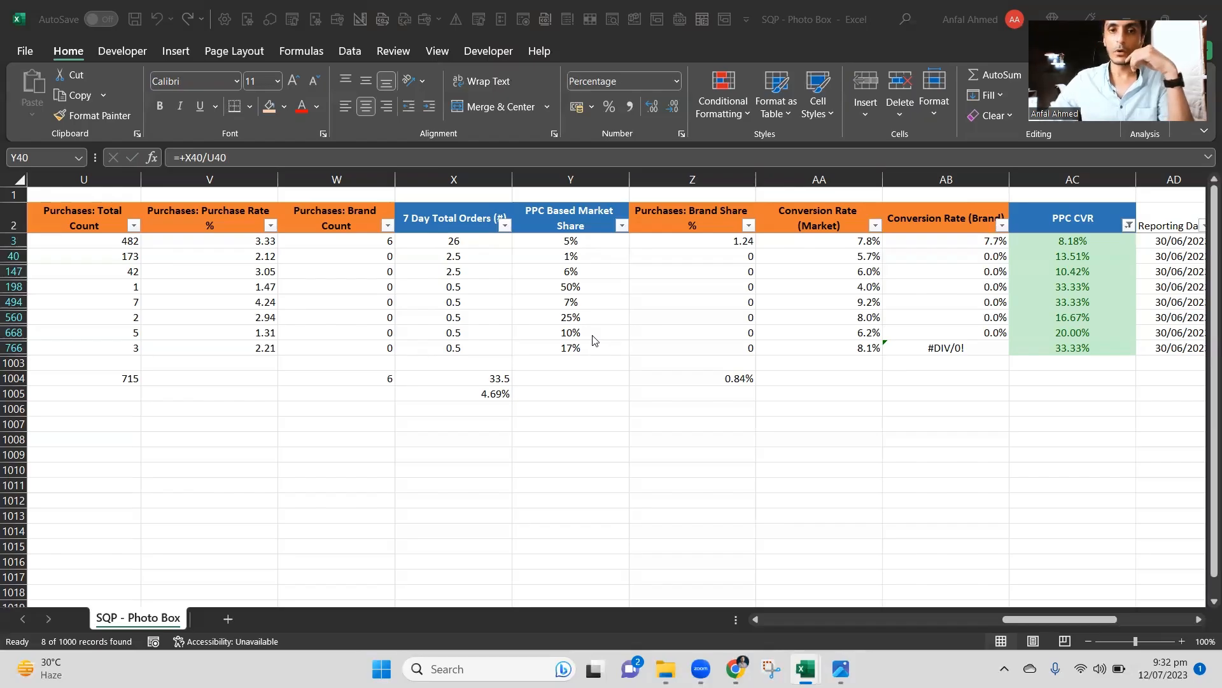
Remove the colour filter on PPC CVR by selecting all values, so every row is shown.
{"action": "left_click_drag", "start_coordinate": [570, 304], "coordinate": [570, 349]}
{"action": "left_click", "coordinate": [1129, 225]}
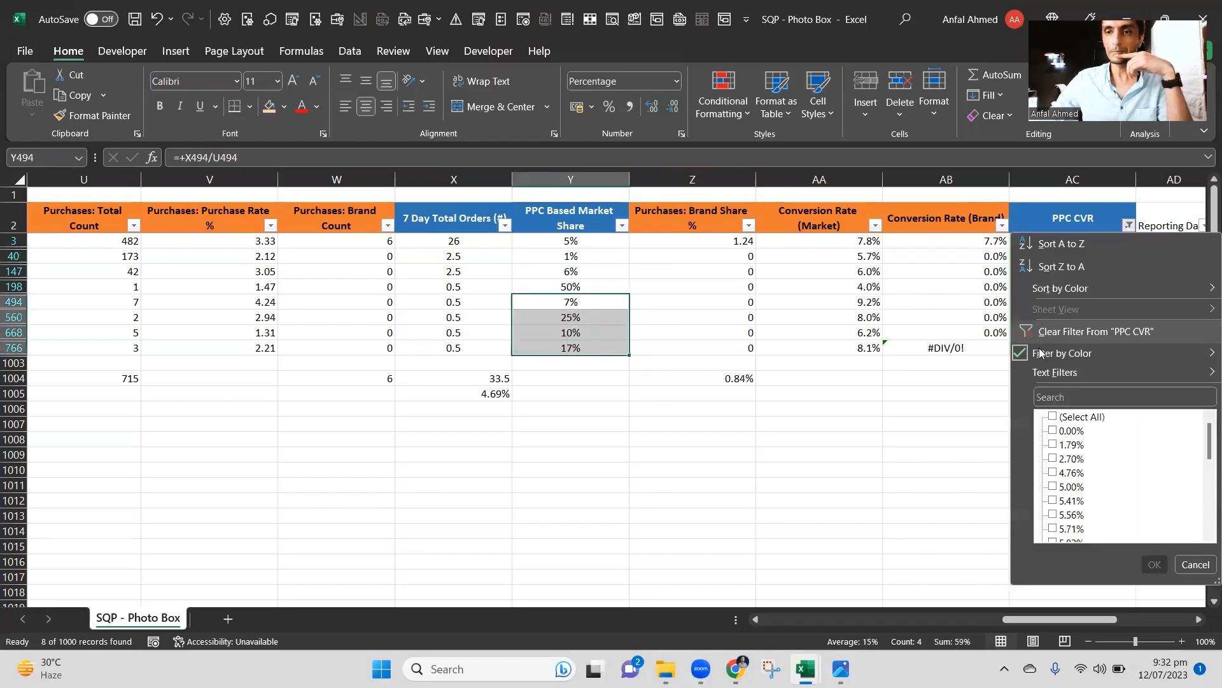
{"action": "left_click", "coordinate": [1053, 417]}
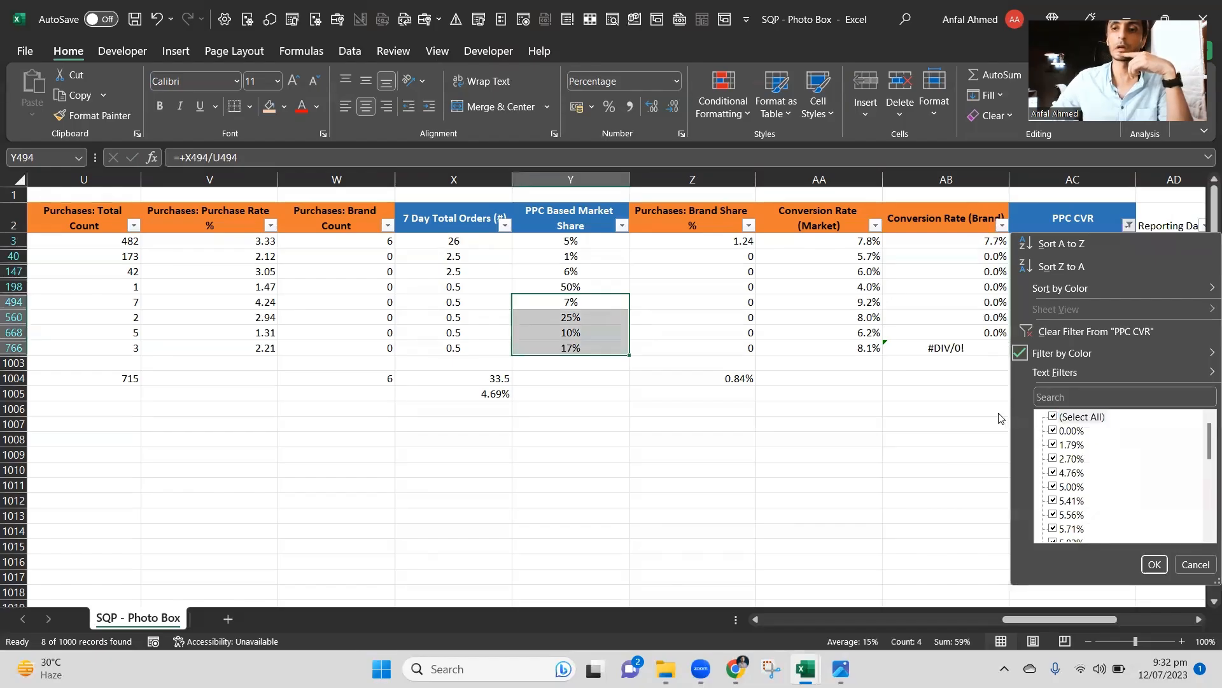
{"action": "left_click", "coordinate": [1155, 565]}
{"action": "left_click", "coordinate": [965, 303]}
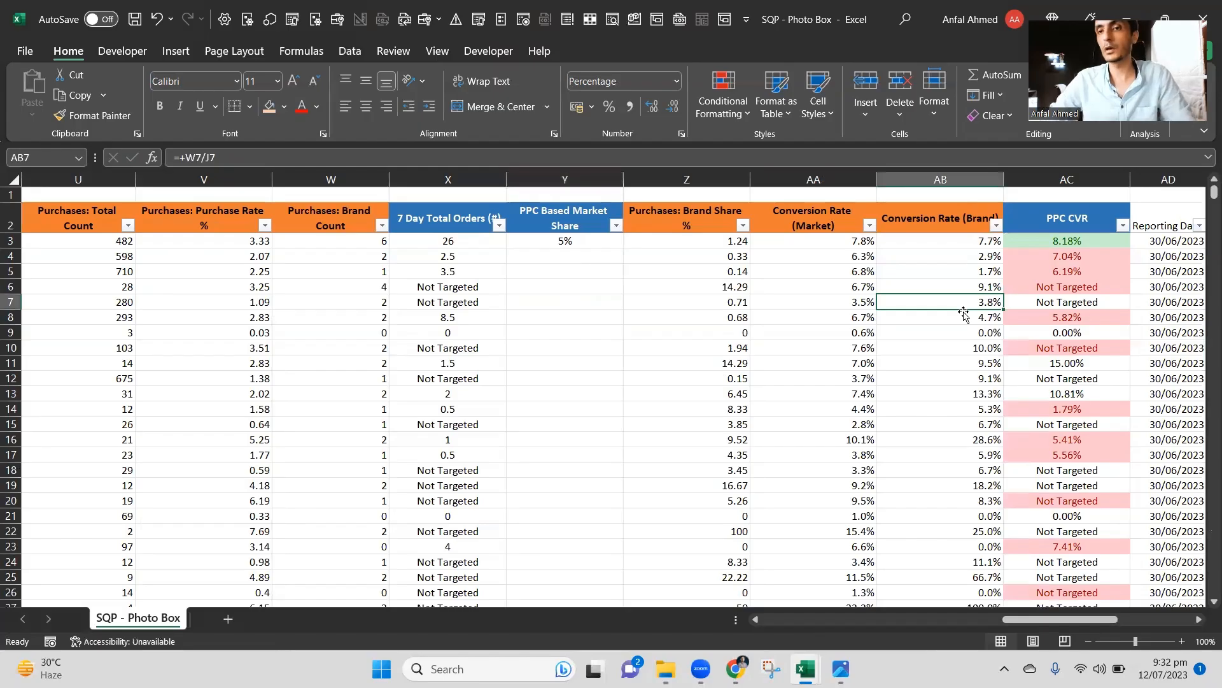
Compare Conversion Rate (Brand) with PPC CVR across the first rows of the unfiltered list, down to row 10.
{"action": "key", "text": "Up"}
{"action": "key", "text": "Up"}
{"action": "key", "text": "Up"}
{"action": "key", "text": "Down"}
{"action": "key", "text": "Down"}
{"action": "key", "text": "Down"}
{"action": "key", "text": "Down"}
{"action": "key", "text": "Down"}
{"action": "key", "text": "Down"}
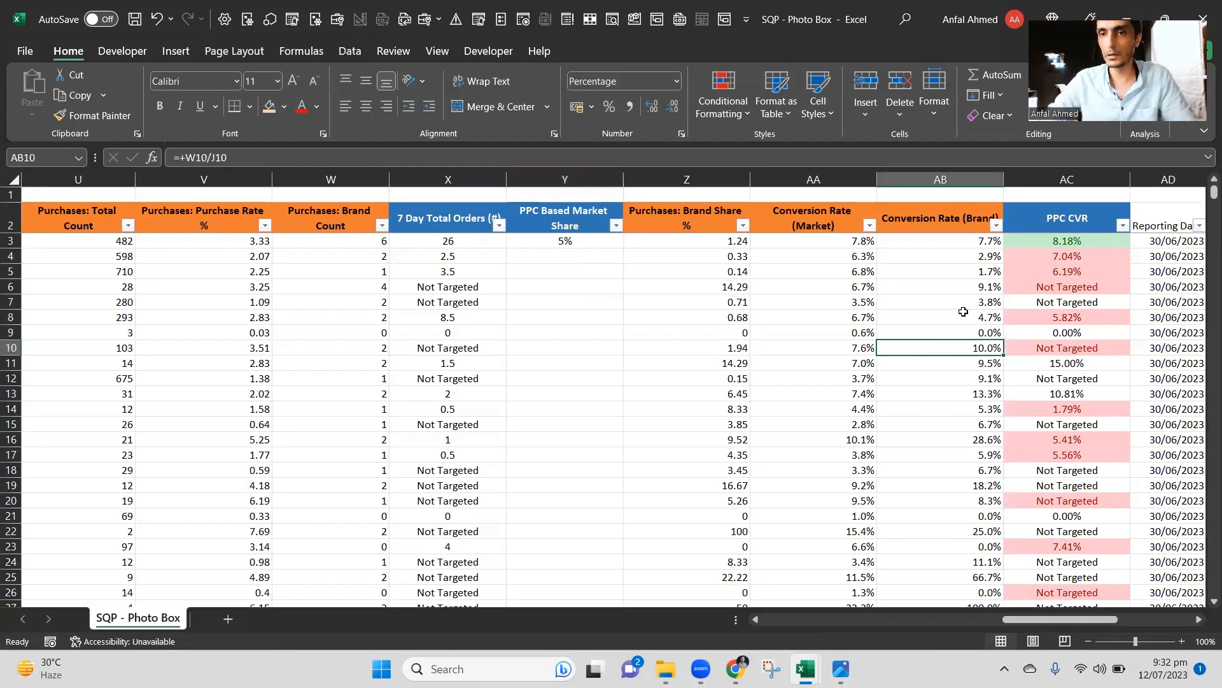
{"action": "key", "text": "Right"}
{"action": "key", "text": "Right"}
{"action": "key", "text": "Up"}
{"action": "key", "text": "Up"}
{"action": "key", "text": "Up"}
{"action": "key", "text": "Up"}
{"action": "key", "text": "Left"}
{"action": "key", "text": "Left"}
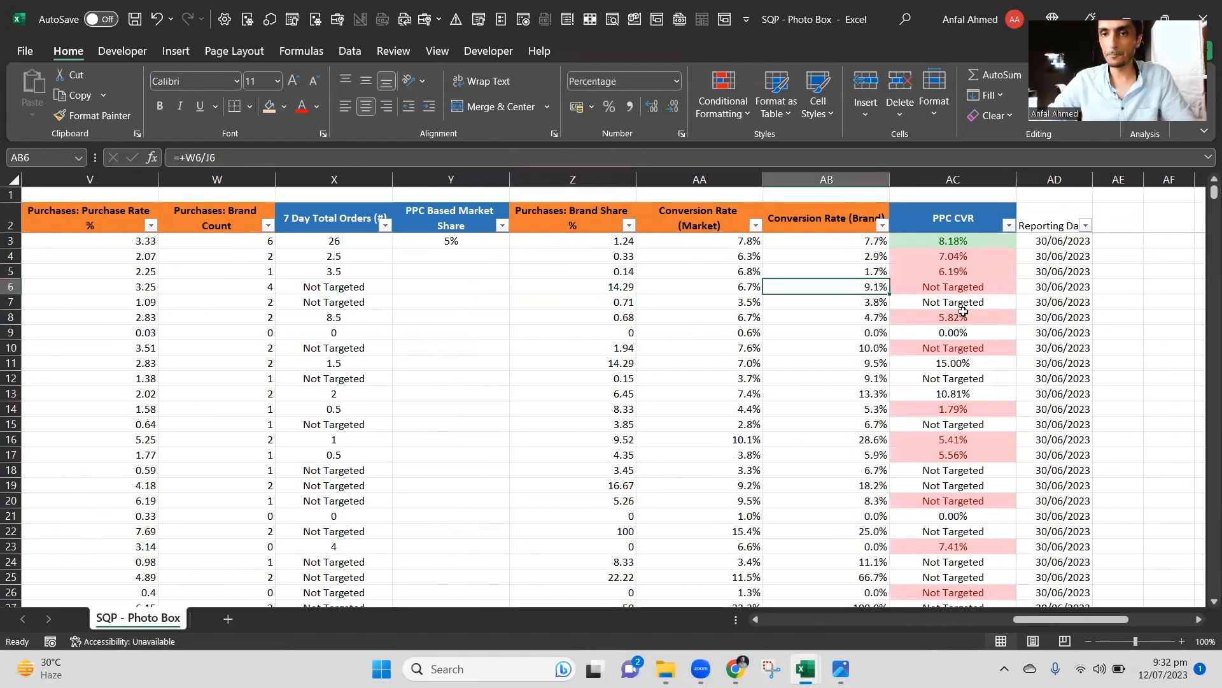
Examine the PPC conversion rates in rows 14 to 20 and compare them with row 8's market conversion rate.
{"action": "key", "text": "Up"}
{"action": "key", "text": "Up"}
{"action": "key", "text": "Up"}
{"action": "key", "text": "Up"}
{"action": "key", "text": "Right"}
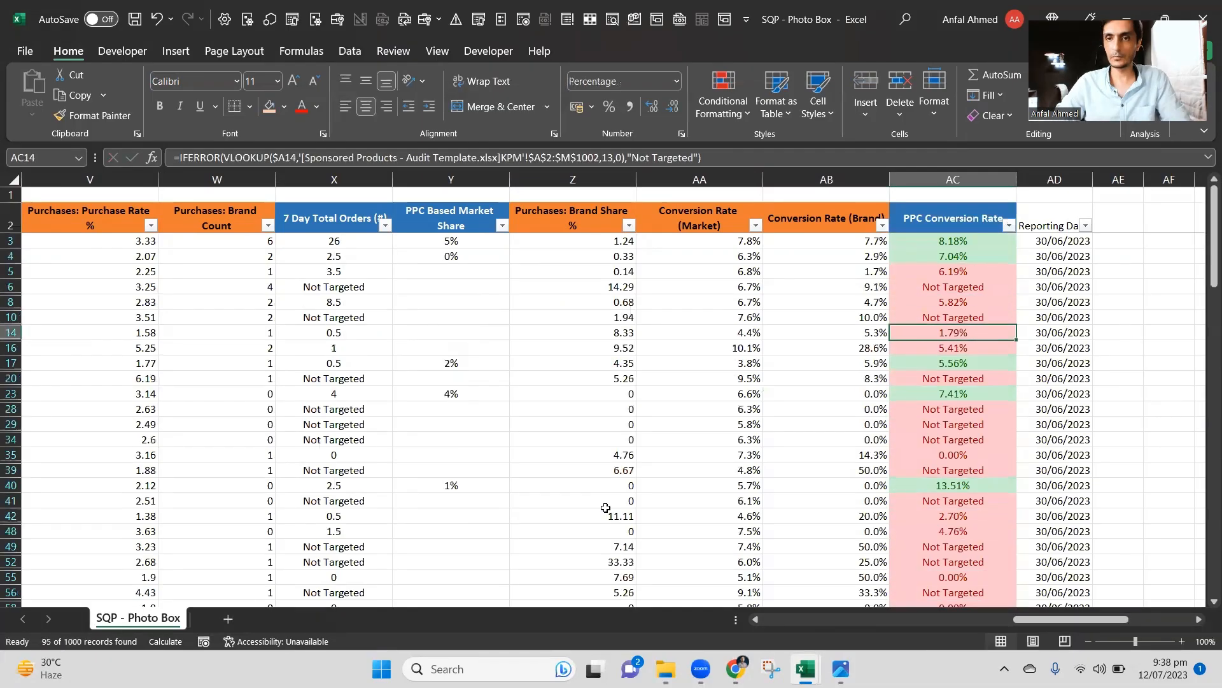
{"action": "key", "text": "Down"}
{"action": "key", "text": "Down"}
{"action": "key", "text": "Down"}
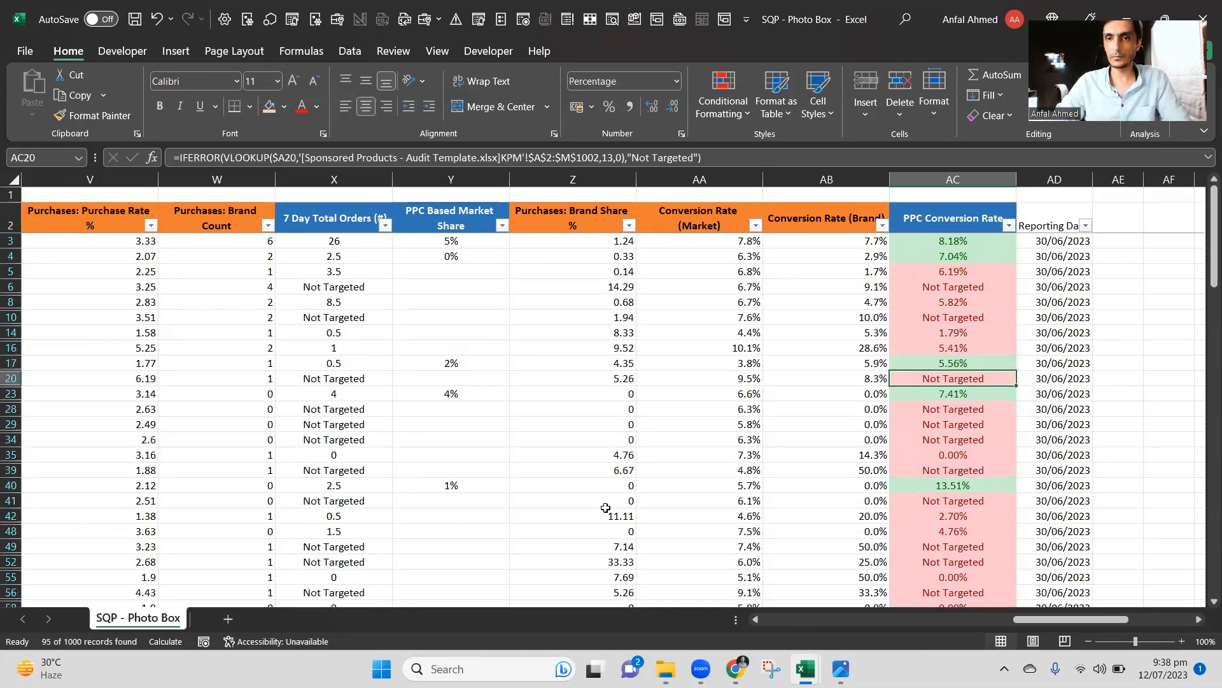
{"action": "key", "text": "Up"}
{"action": "key", "text": "Up"}
{"action": "key", "text": "Up"}
{"action": "key", "text": "Up"}
{"action": "key", "text": "Up"}
{"action": "key", "text": "Left"}
{"action": "key", "text": "Left"}
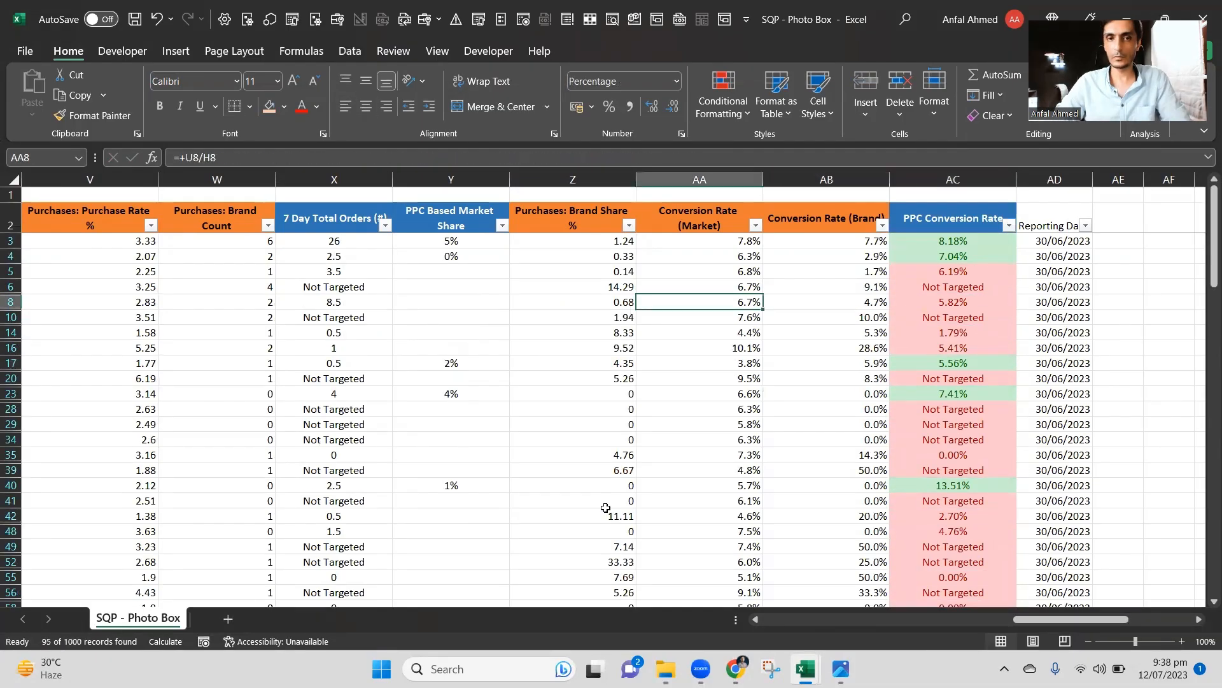
Copy the PPC Based Market Share formula from cell Y4.
{"action": "key", "text": "Left"}
{"action": "key", "text": "Left"}
{"action": "key", "text": "Left"}
{"action": "key", "text": "Up"}
{"action": "key", "text": "Up"}
{"action": "key", "text": "Up"}
{"action": "key", "text": "Right"}
{"action": "key", "text": "ctrl+c"}
Paste the copied formula into the visible PPC Based Market Share cells from row 3 through row 992.
{"action": "key", "text": "Left"}
{"action": "key", "text": "ctrl+Down"}
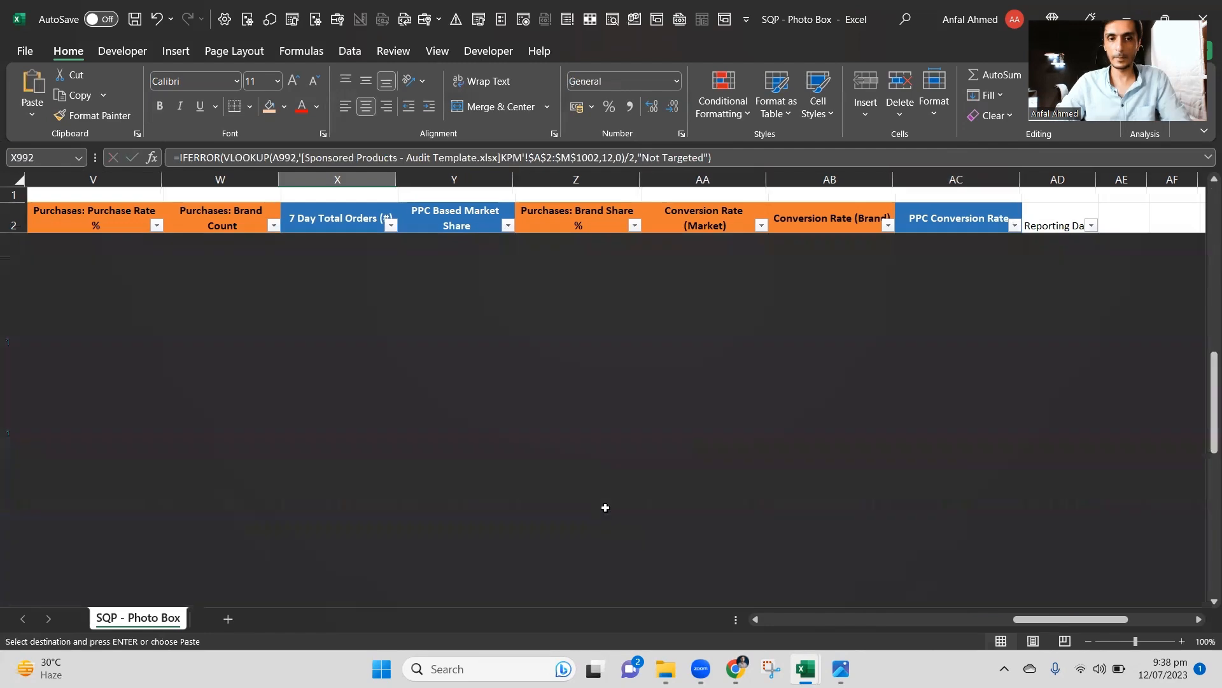
{"action": "key", "text": "ctrl+Down"}
{"action": "key", "text": "Right"}
{"action": "key", "text": "Up"}
{"action": "key", "text": "Up"}
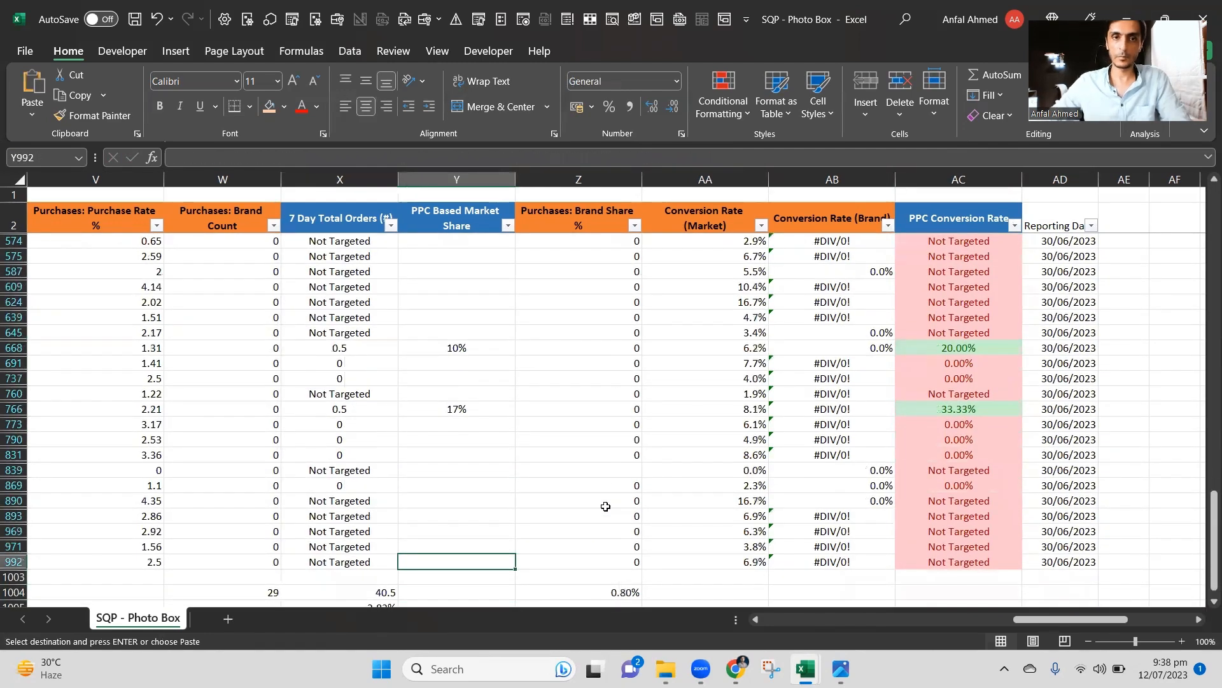
{"action": "key", "text": "ctrl+shift+Up"}
{"action": "key", "text": "ctrl+v"}
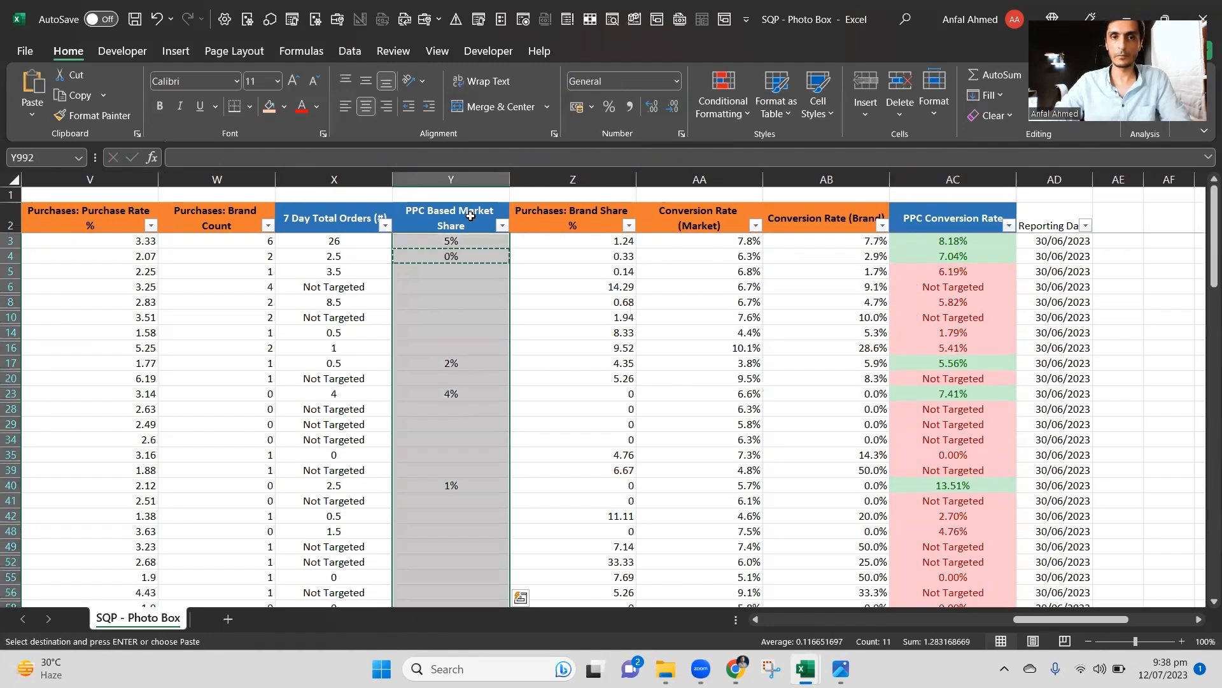
{"action": "key", "text": "ctrl+v"}
{"action": "key", "text": "Escape"}
{"action": "key", "text": "ctrl+Up"}
{"action": "key", "text": "Down"}
{"action": "key", "text": "Down"}
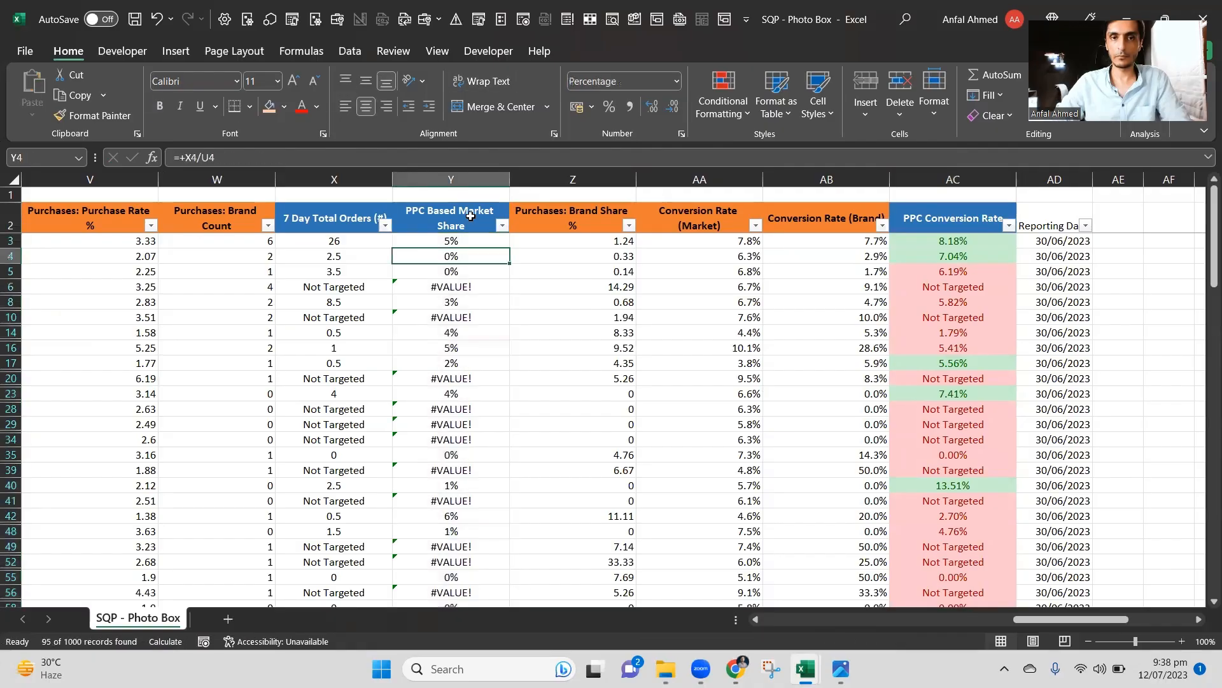
Examine row 28's purchase rate, brand purchases, 7 Day Total Orders, PPC Based Market Share and brand conversion rate.
{"action": "key", "text": "Up"}
{"action": "key", "text": "Up"}
{"action": "key", "text": "Right"}
{"action": "key", "text": "Right"}
{"action": "key", "text": "Right"}
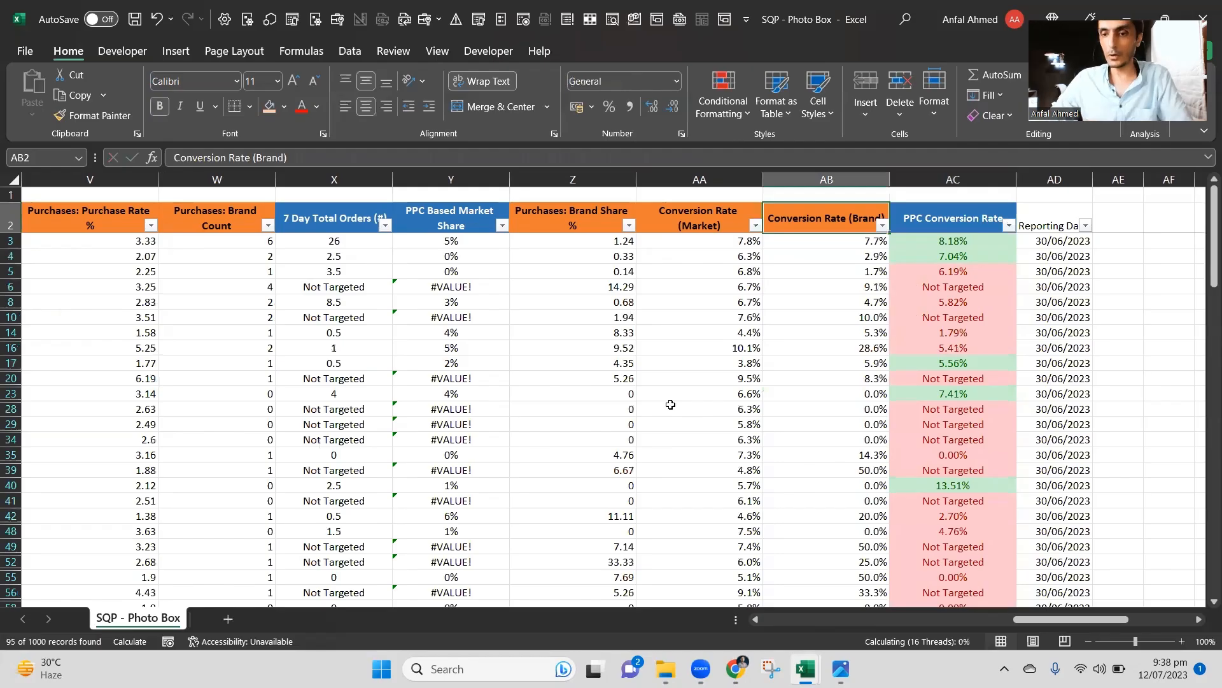
{"action": "left_click", "coordinate": [246, 415]}
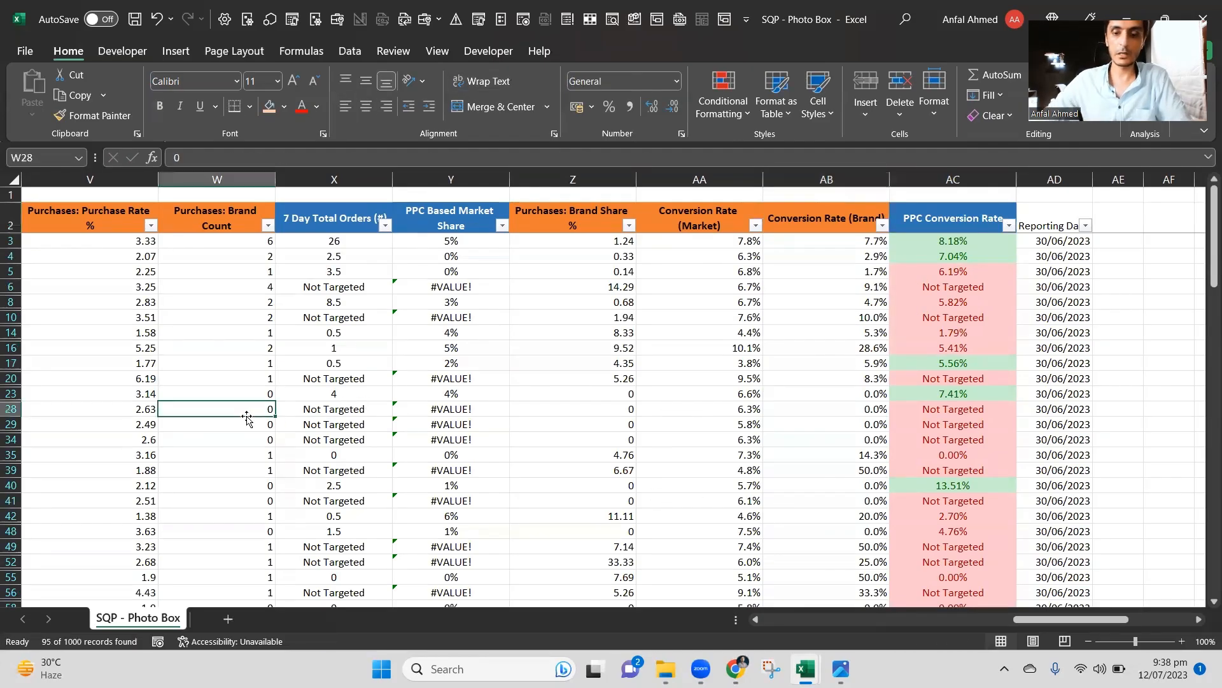
{"action": "key", "text": "Left"}
{"action": "key", "text": "Right"}
{"action": "key", "text": "Right"}
{"action": "key", "text": "Right"}
{"action": "key", "text": "Right"}
{"action": "key", "text": "Right"}
{"action": "key", "text": "Right"}
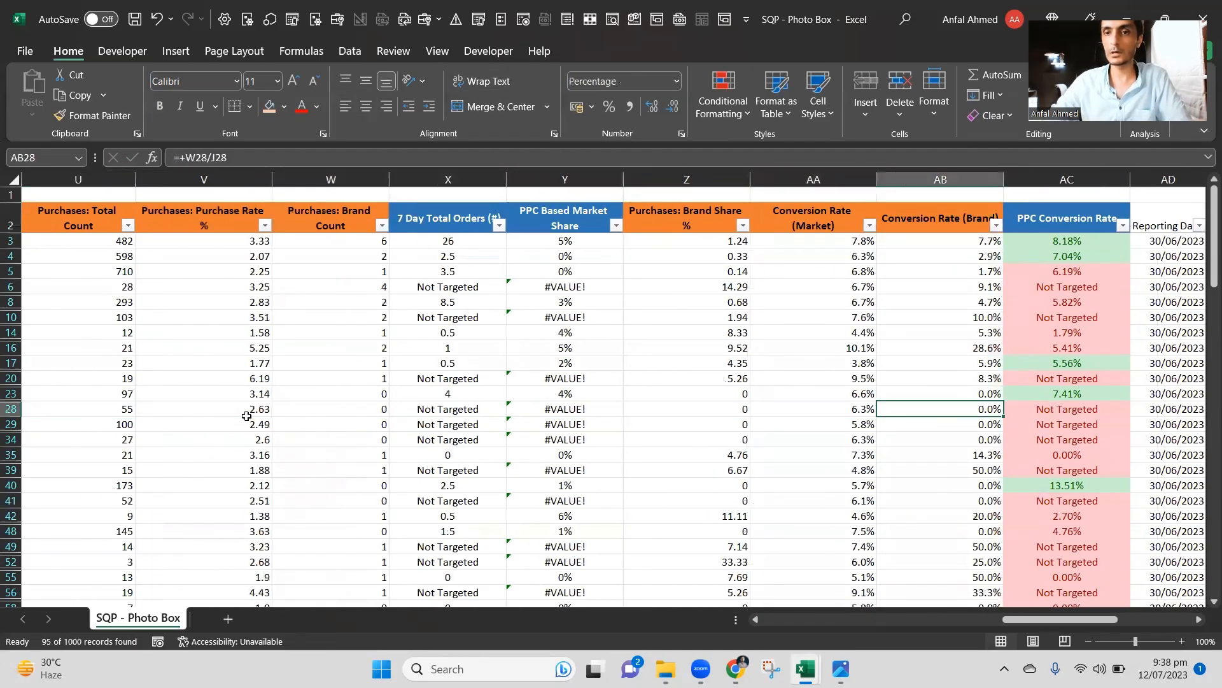
Examine row 28's purchase figures and the filter values for the brand and total purchase counts.
{"action": "key", "text": "Left"}
{"action": "key", "text": "Left"}
{"action": "key", "text": "Left"}
{"action": "key", "text": "Left"}
{"action": "key", "text": "Left"}
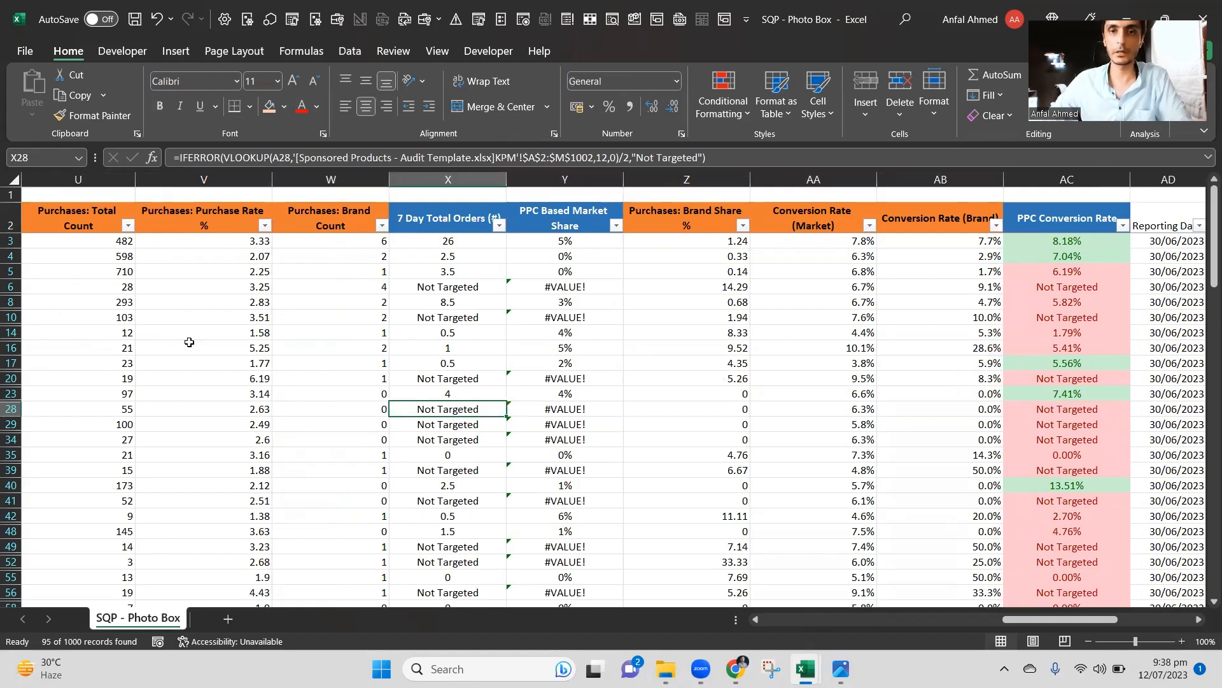
{"action": "left_click", "coordinate": [383, 228]}
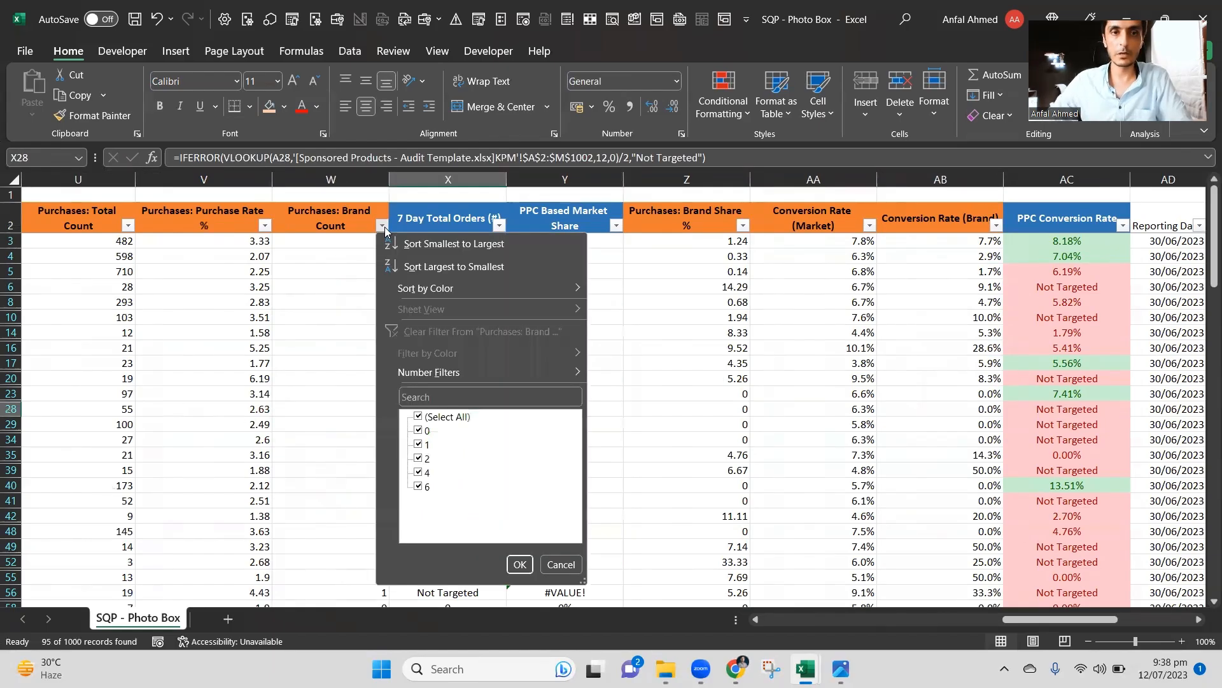
{"action": "left_click", "coordinate": [561, 564]}
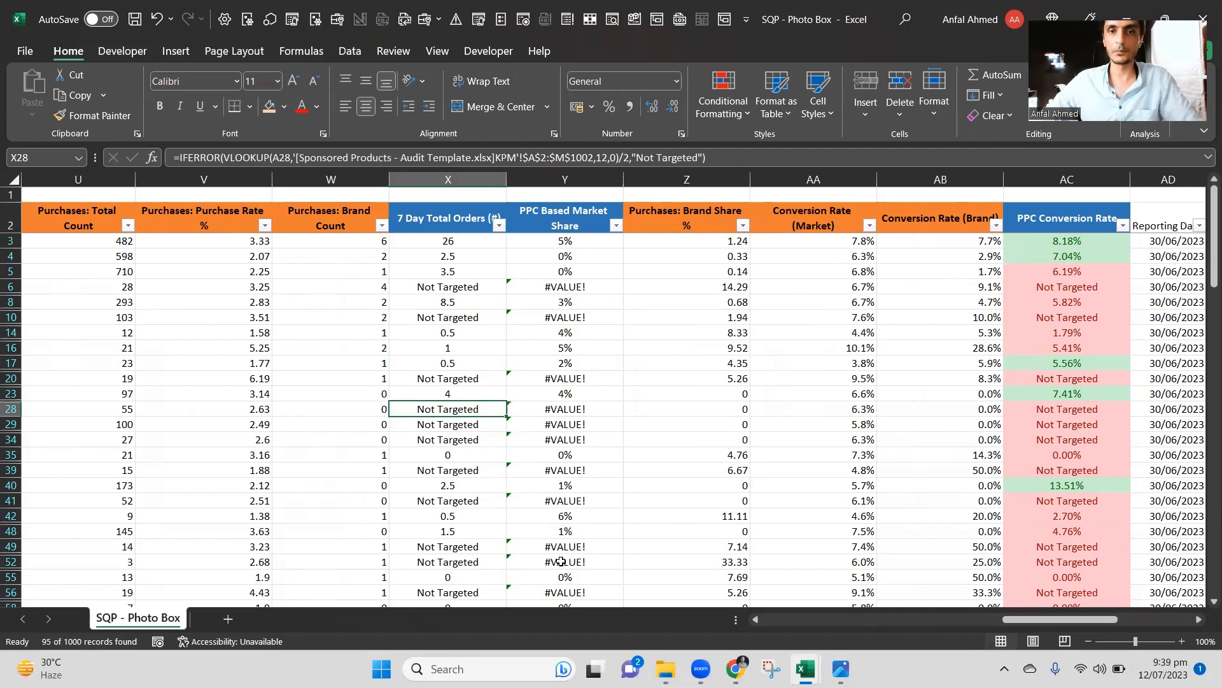
{"action": "key", "text": "Left"}
{"action": "key", "text": "Left"}
{"action": "key", "text": "Left"}
{"action": "key", "text": "Left"}
{"action": "key", "text": "Left"}
{"action": "key", "text": "Left"}
{"action": "key", "text": "Right"}
{"action": "key", "text": "Right"}
{"action": "key", "text": "Right"}
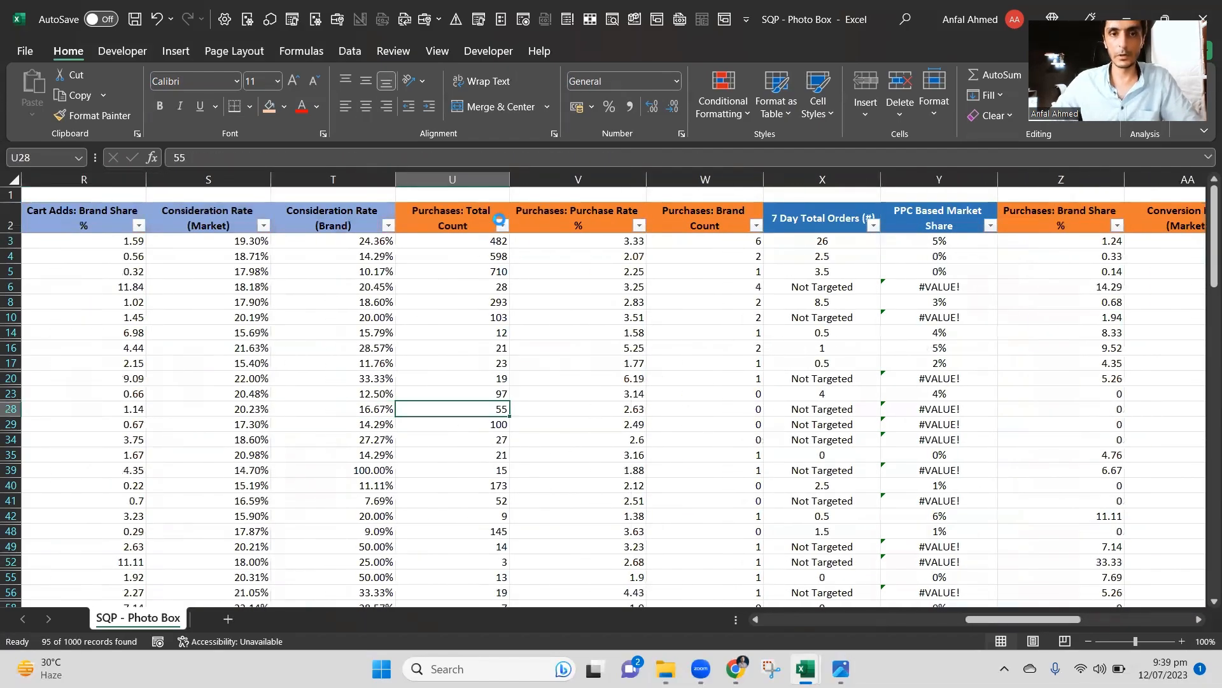
{"action": "left_click", "coordinate": [502, 226]}
{"action": "left_click", "coordinate": [680, 564]}
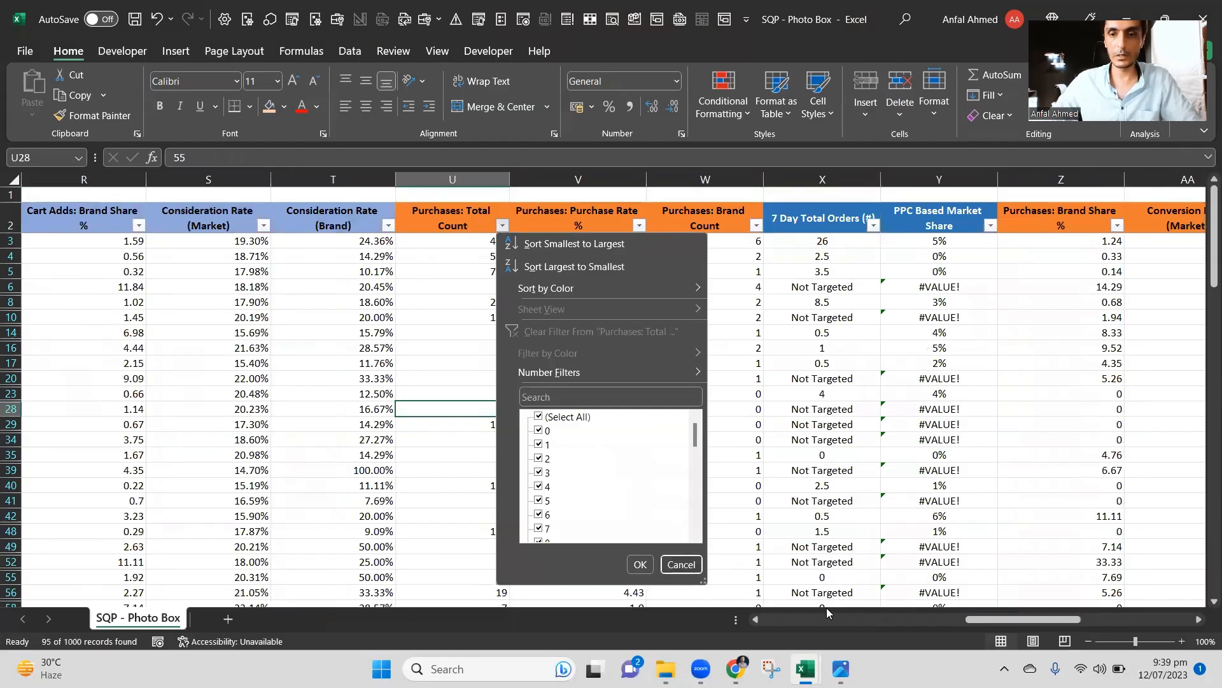
Clear the filter on the H10 Relevancy column.
{"action": "left_click_drag", "start_coordinate": [999, 619], "coordinate": [797, 621]}
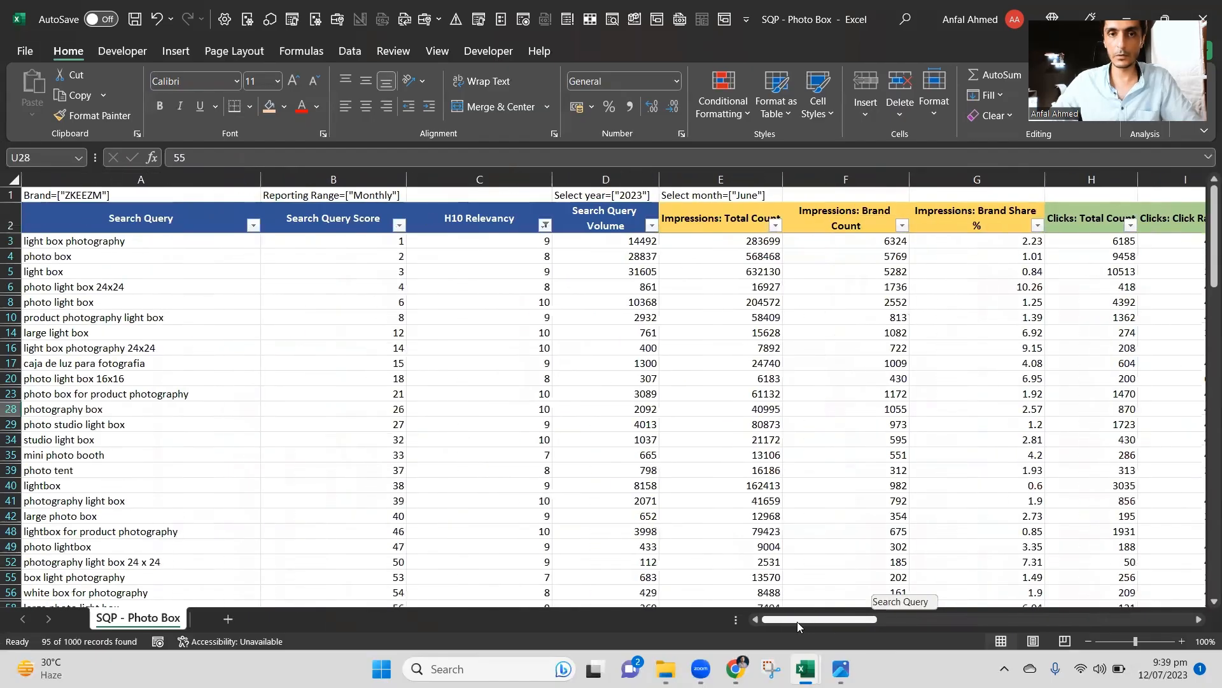
{"action": "left_click", "coordinate": [545, 226]}
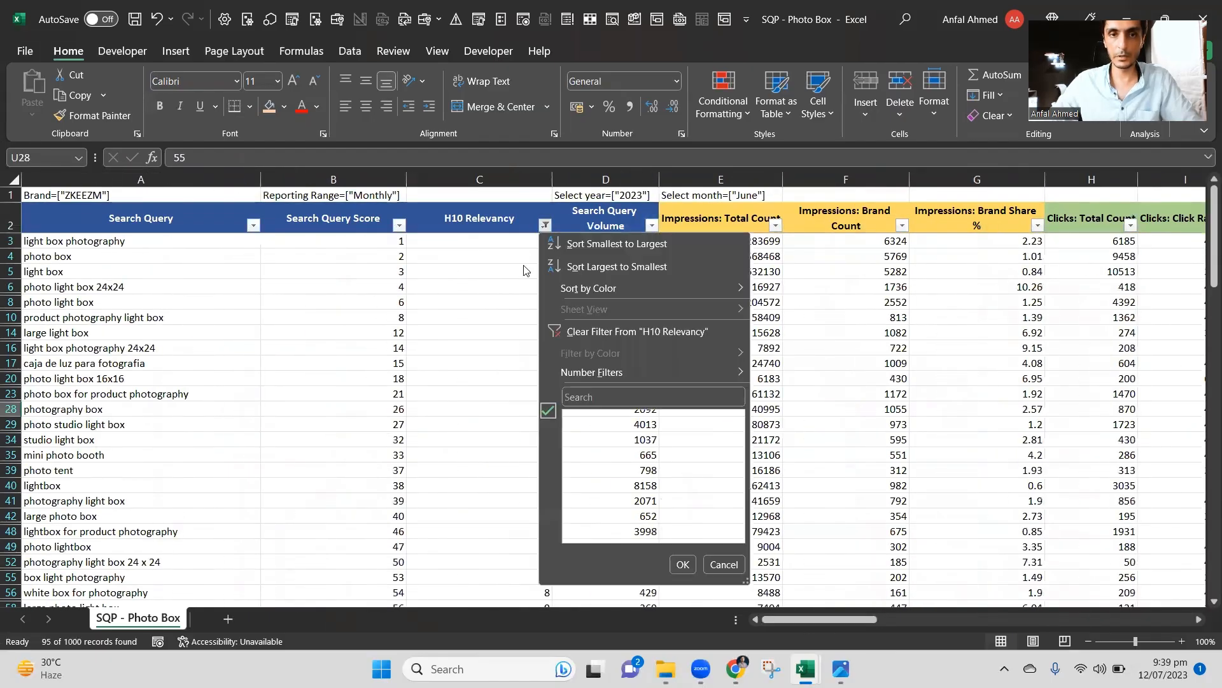
{"action": "left_click", "coordinate": [683, 564]}
Deselect all values in the H10 Relevancy filter, including #N/A.
{"action": "left_click", "coordinate": [542, 225]}
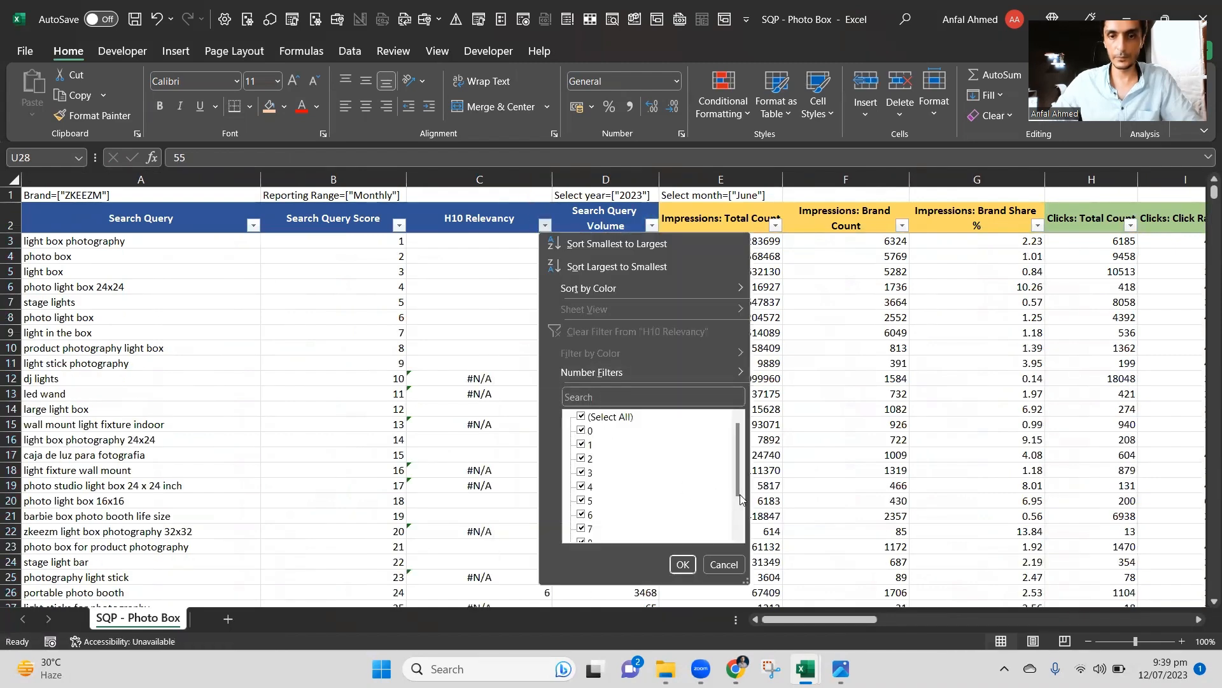
{"action": "scroll", "coordinate": [739, 498], "scroll_direction": "down", "scroll_amount": 2}
{"action": "left_click", "coordinate": [635, 528]}
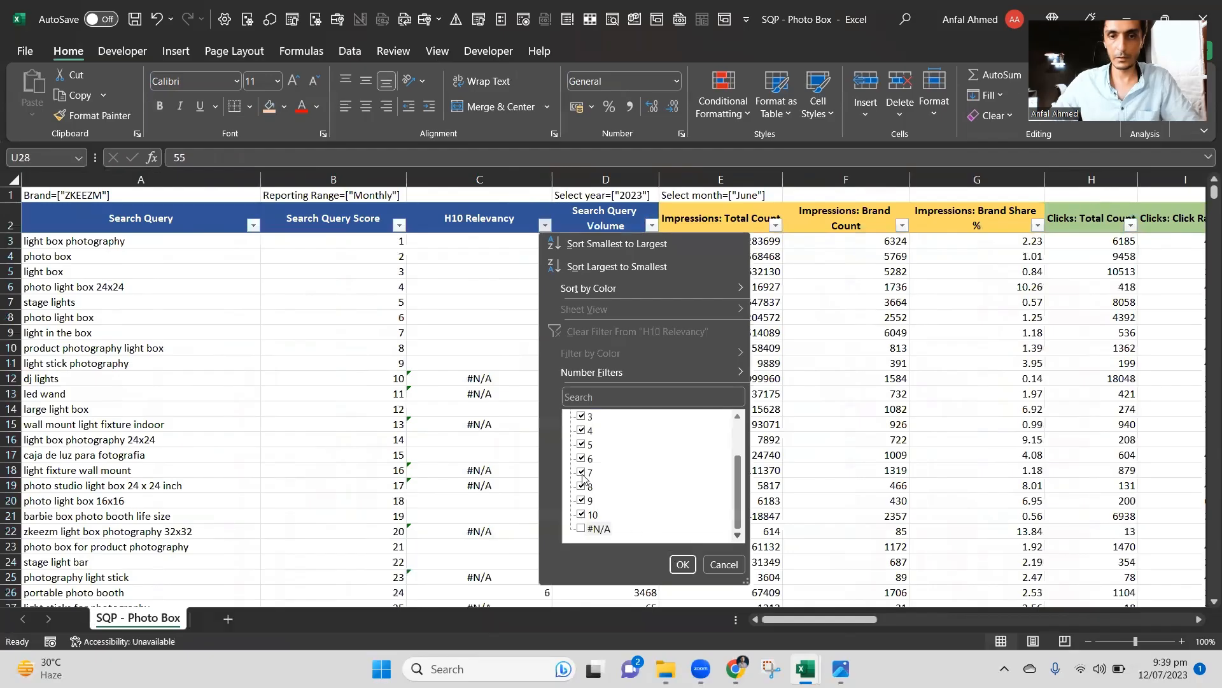
{"action": "left_click", "coordinate": [581, 445]}
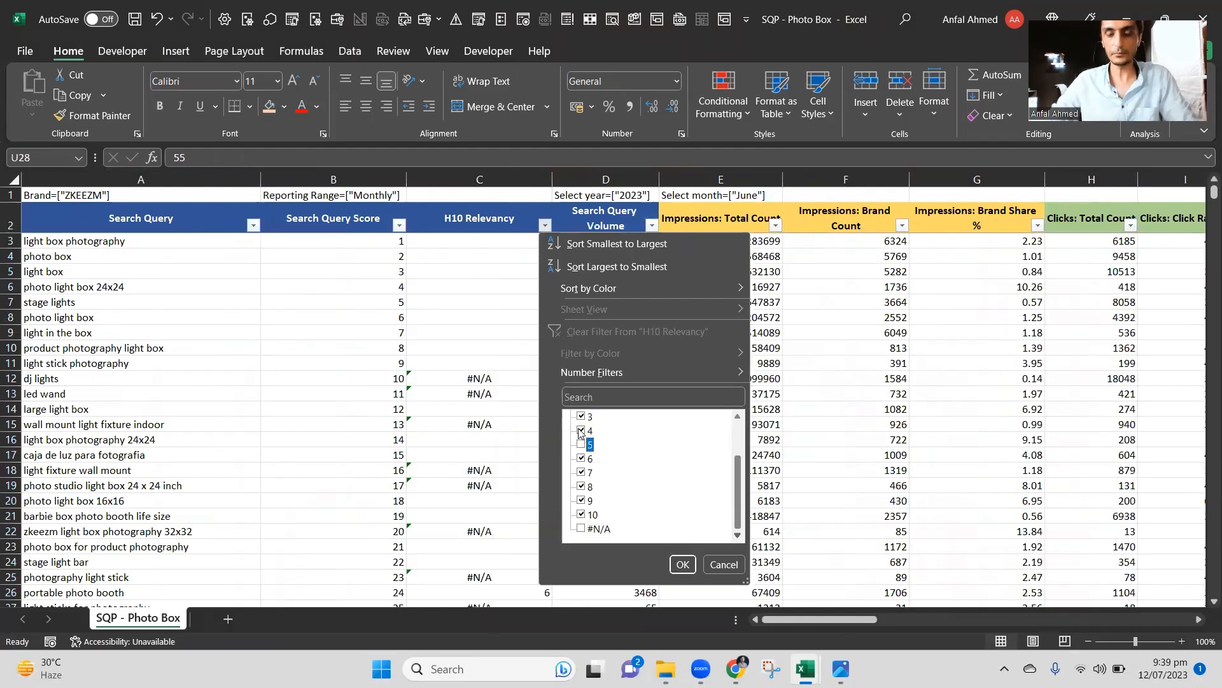
{"action": "key", "text": "Up"}
{"action": "key", "text": "space"}
{"action": "key", "text": "Up"}
{"action": "key", "text": "space"}
{"action": "key", "text": "Up"}
{"action": "key", "text": "space"}
{"action": "key", "text": "Up"}
{"action": "key", "text": "space"}
{"action": "key", "text": "Up"}
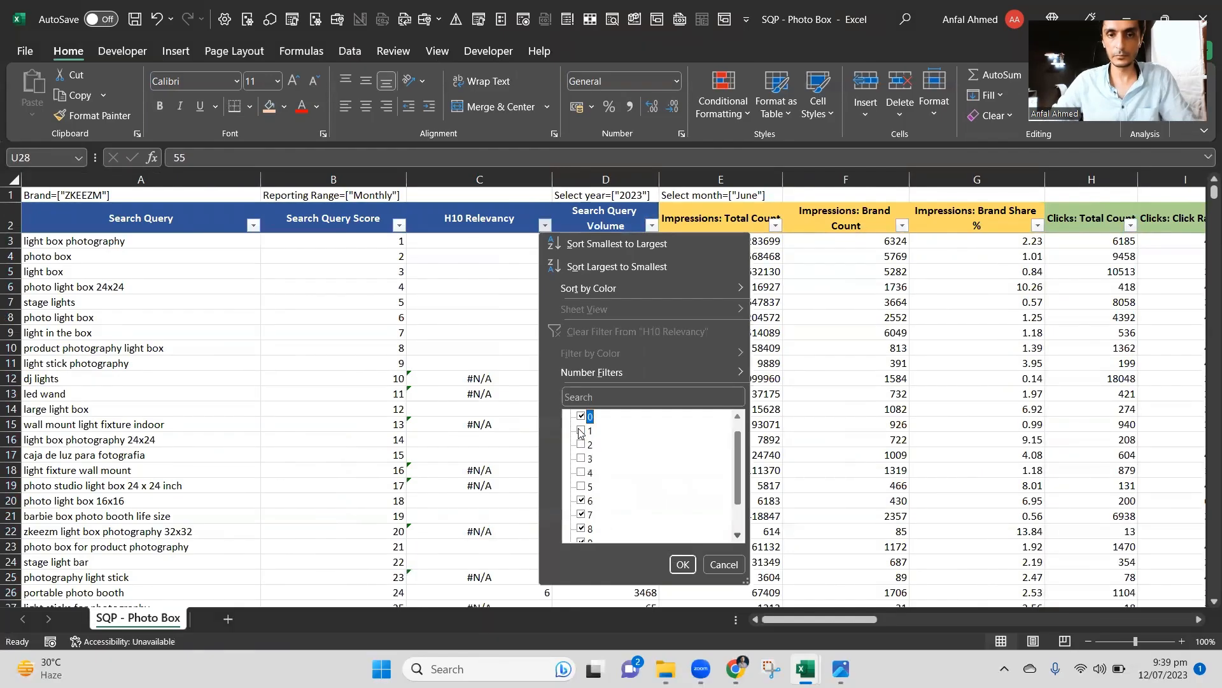
{"action": "key", "text": "Up"}
{"action": "key", "text": "space"}
Filter the H10 Relevancy column to the values 6, 7, 8, 9 and 10.
{"action": "key", "text": "Down"}
{"action": "key", "text": "Down"}
{"action": "key", "text": "Down"}
{"action": "key", "text": "Down"}
{"action": "key", "text": "Down"}
{"action": "key", "text": "Down"}
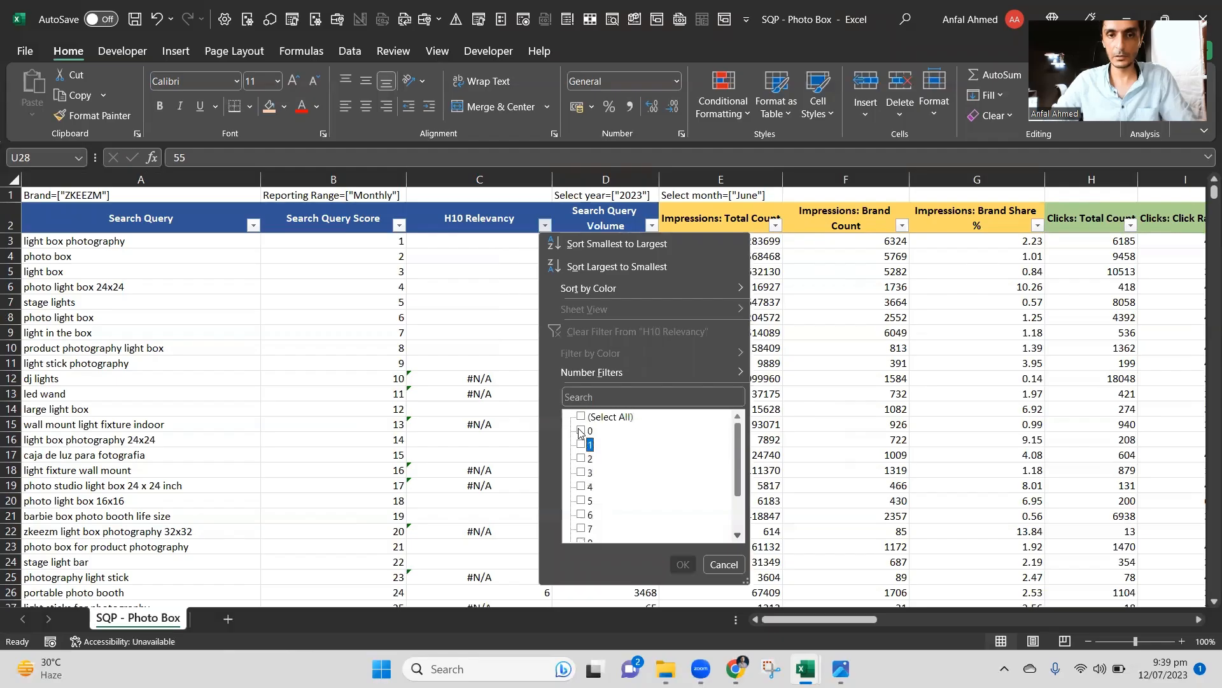
{"action": "key", "text": "Down"}
{"action": "key", "text": "space"}
{"action": "key", "text": "Down"}
{"action": "key", "text": "space"}
{"action": "key", "text": "Down"}
{"action": "key", "text": "space"}
{"action": "key", "text": "Down"}
{"action": "key", "text": "space"}
{"action": "key", "text": "Down"}
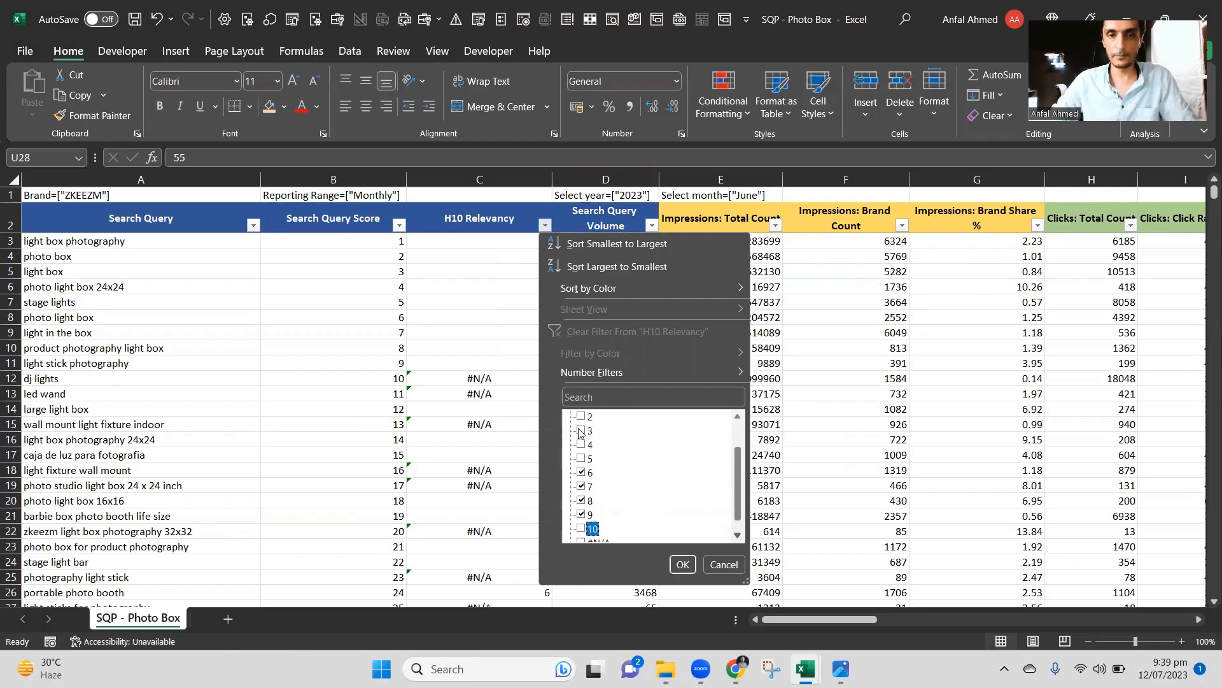
{"action": "key", "text": "Return"}
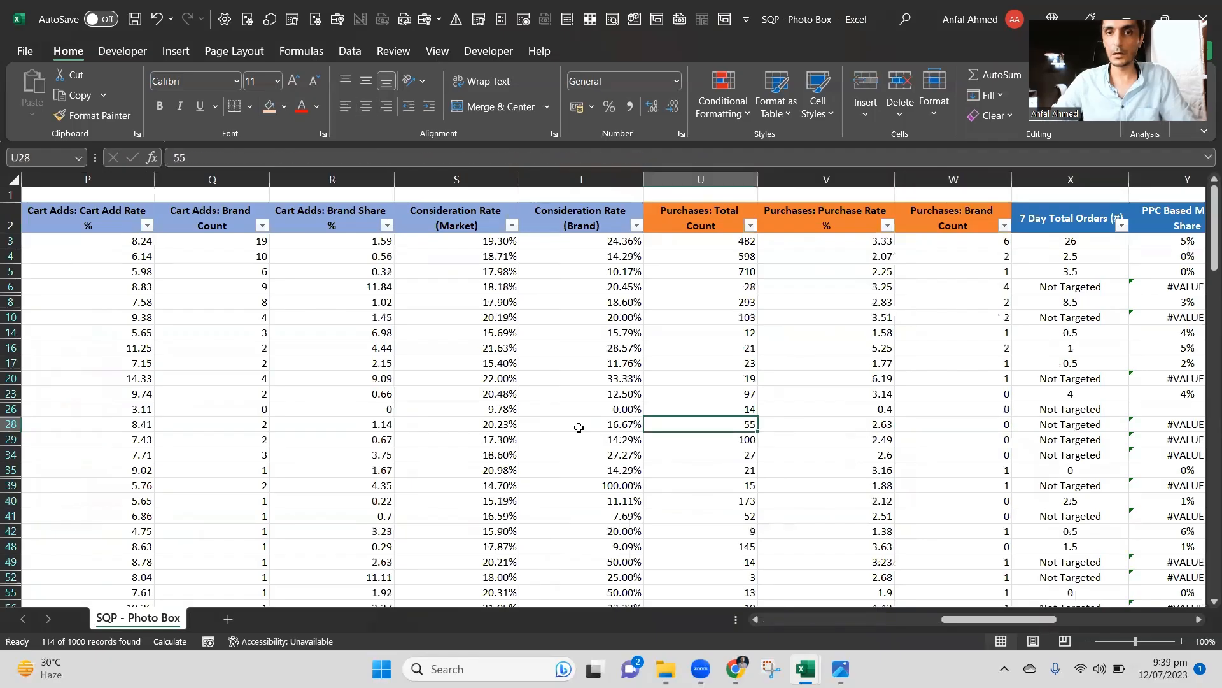
Filter the Purchases: Total Count column to values greater than or equal to 100.
{"action": "key", "text": "ctrl+Up"}
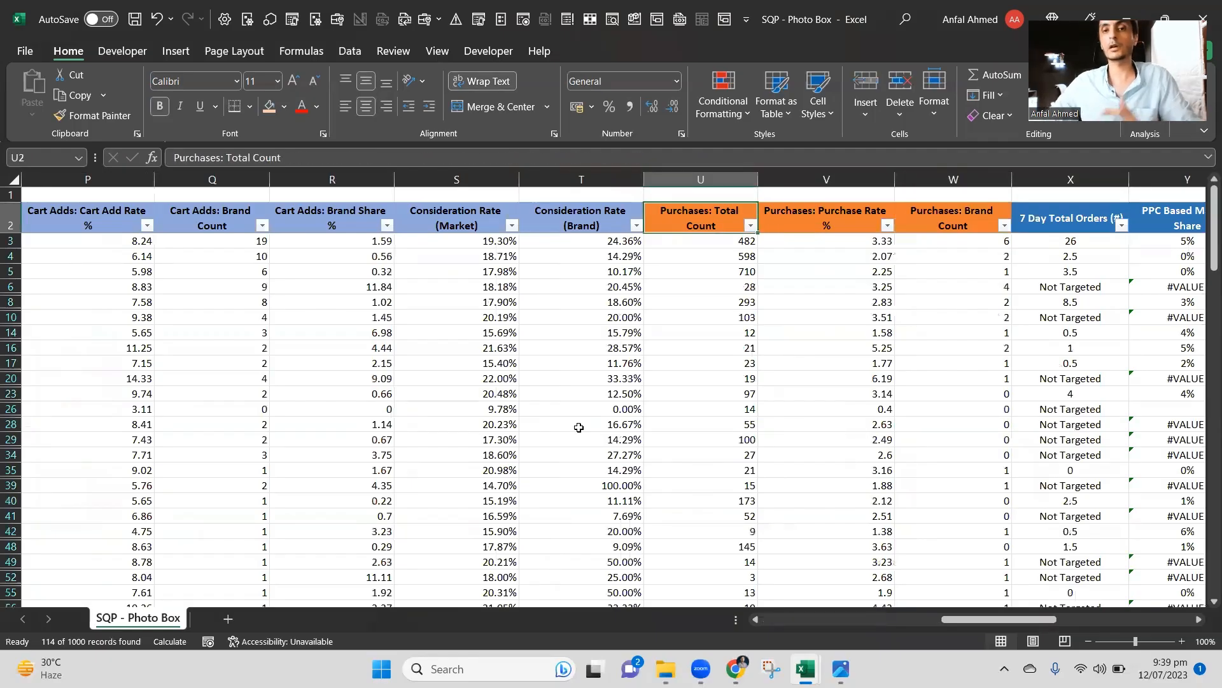
{"action": "left_click", "coordinate": [751, 226]}
{"action": "left_click", "coordinate": [811, 416]}
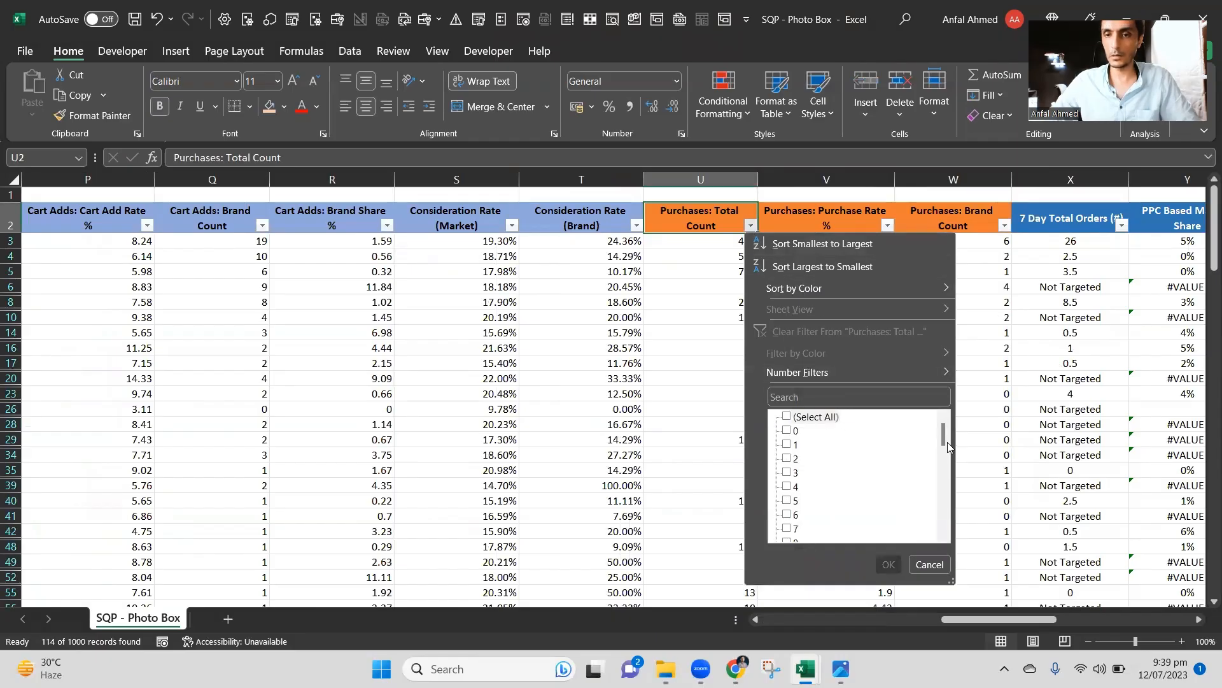
{"action": "scroll", "coordinate": [946, 456], "scroll_direction": "down", "scroll_amount": 1}
{"action": "scroll", "coordinate": [946, 457], "scroll_direction": "down", "scroll_amount": 10}
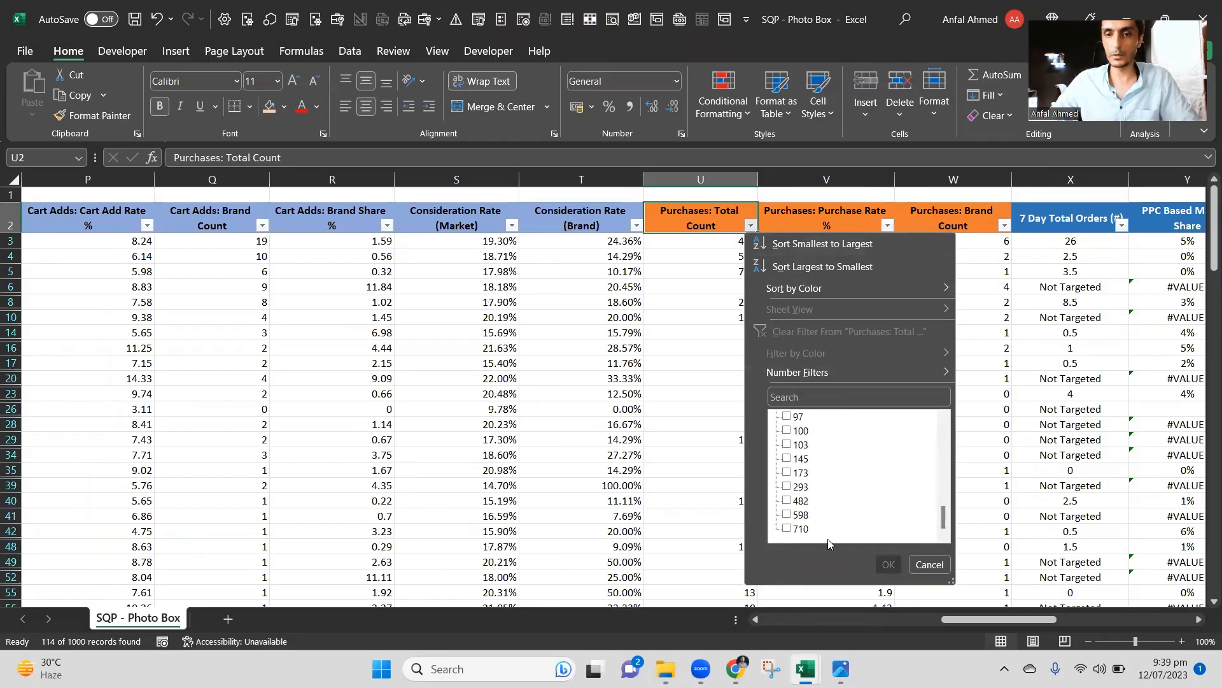
{"action": "scroll", "coordinate": [945, 525], "scroll_direction": "up", "scroll_amount": 1}
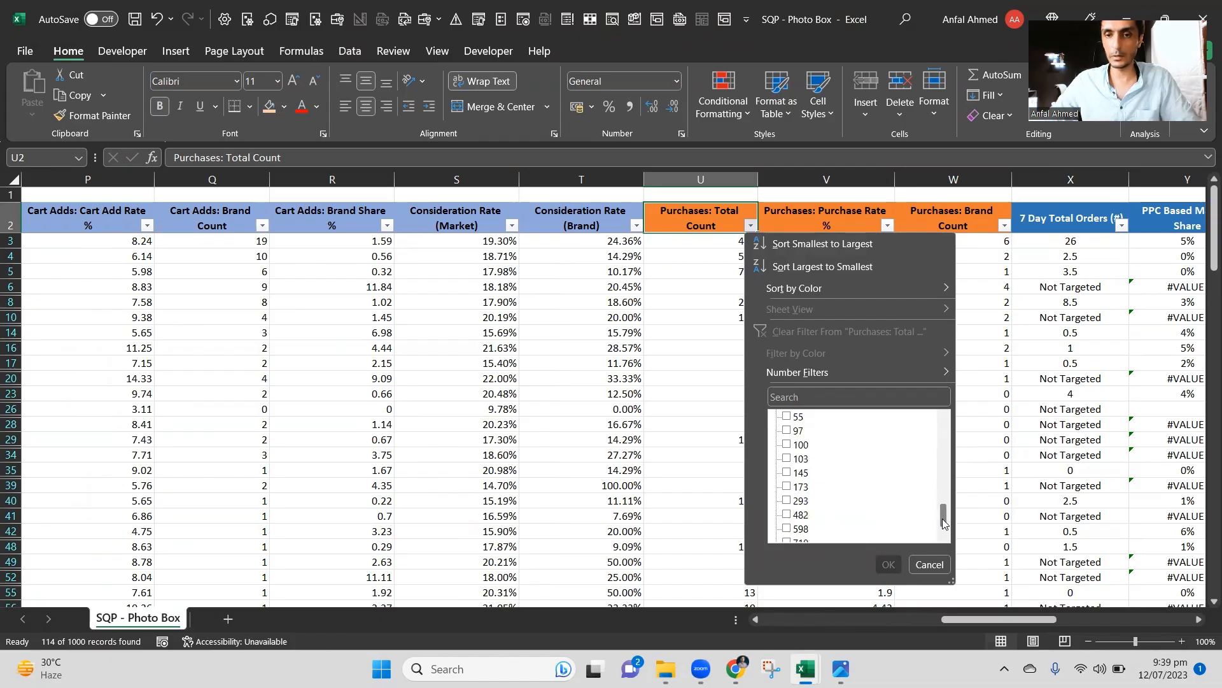
{"action": "left_click", "coordinate": [856, 372]}
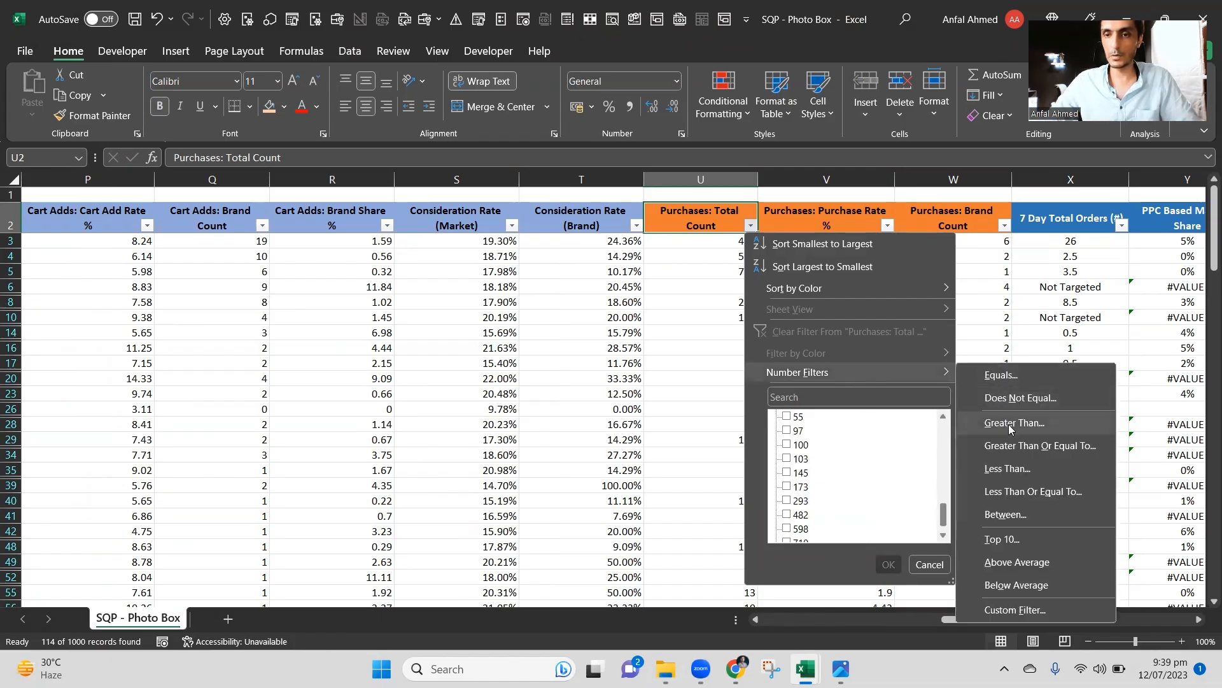
{"action": "left_click", "coordinate": [1016, 448]}
{"action": "type", "text": "100"}
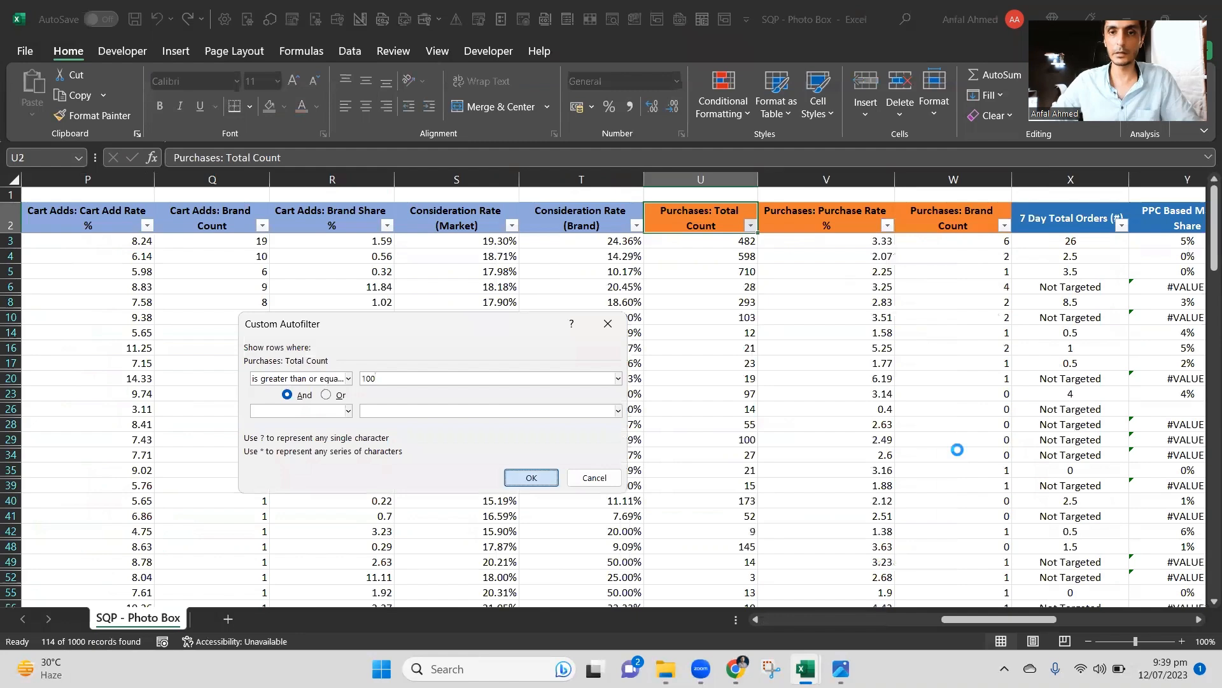
{"action": "key", "text": "Return"}
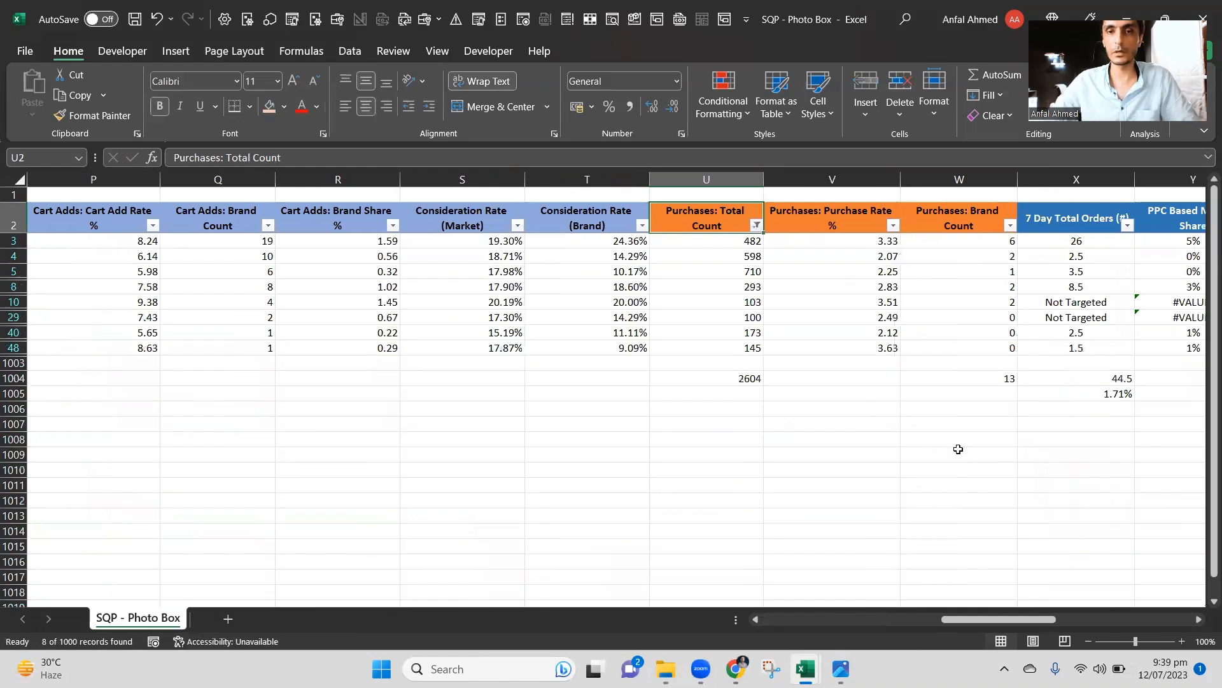
Review the total purchase counts of the filtered search queries from row 3 down to row 48.
{"action": "key", "text": "Down"}
{"action": "key", "text": "Down"}
{"action": "key", "text": "Down"}
{"action": "key", "text": "Down"}
{"action": "key", "text": "Down"}
{"action": "key", "text": "Down"}
{"action": "key", "text": "Down"}
{"action": "key", "text": "Down"}
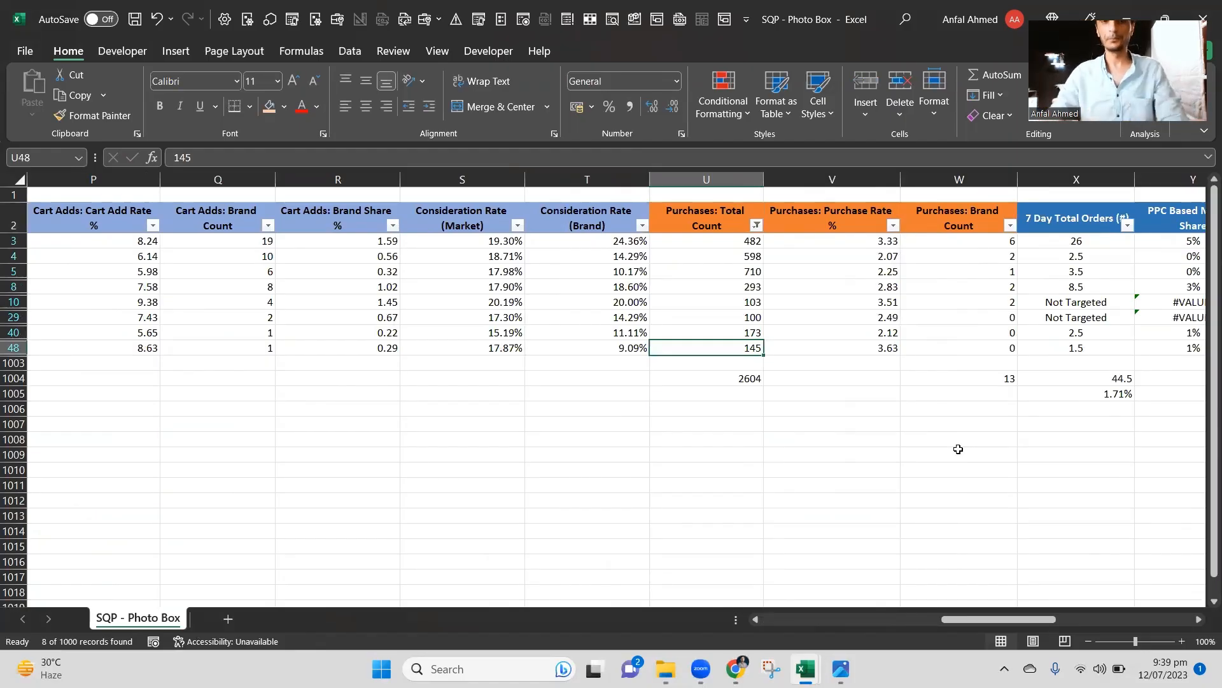
Examine row 10's brand purchases, 7 Day Total Orders, PPC Based Market Share and brand conversion rate.
{"action": "key", "text": "Up"}
{"action": "key", "text": "Up"}
{"action": "key", "text": "Up"}
{"action": "key", "text": "Right"}
{"action": "key", "text": "Right"}
{"action": "key", "text": "Right"}
{"action": "key", "text": "Right"}
{"action": "key", "text": "Right"}
{"action": "key", "text": "Right"}
{"action": "key", "text": "Right"}
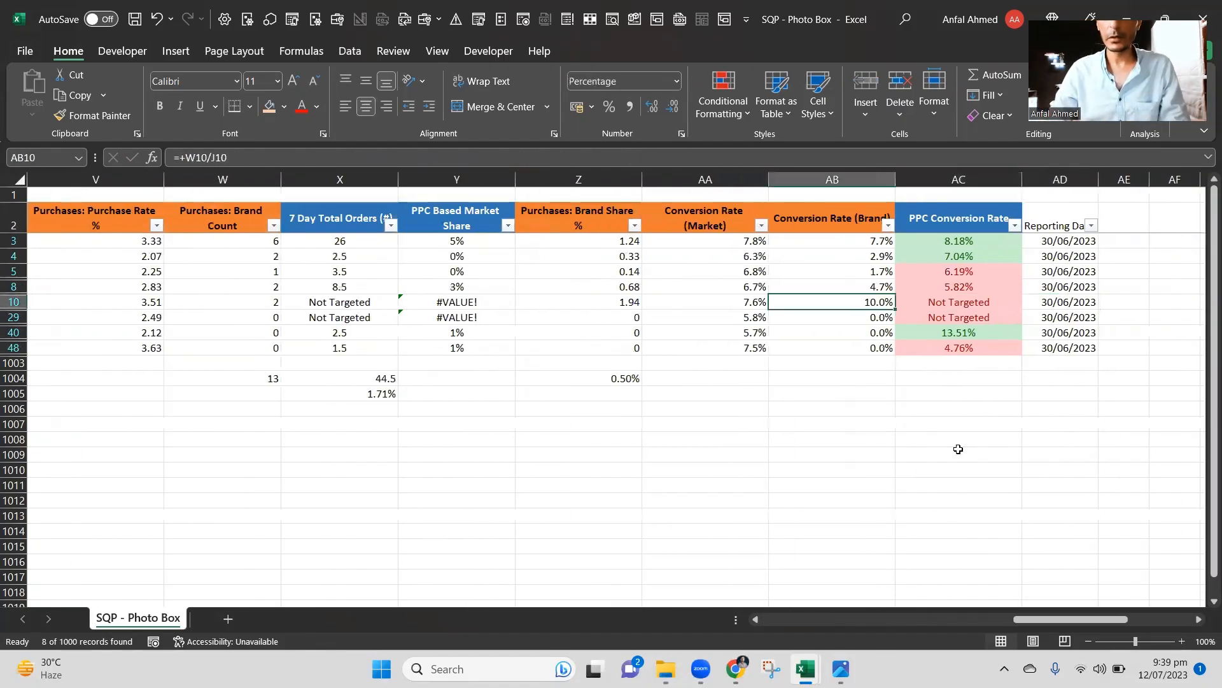
{"action": "key", "text": "Left"}
{"action": "key", "text": "Left"}
{"action": "key", "text": "Left"}
{"action": "key", "text": "Left"}
{"action": "key", "text": "Left"}
{"action": "key", "text": "Right"}
{"action": "key", "text": "Right"}
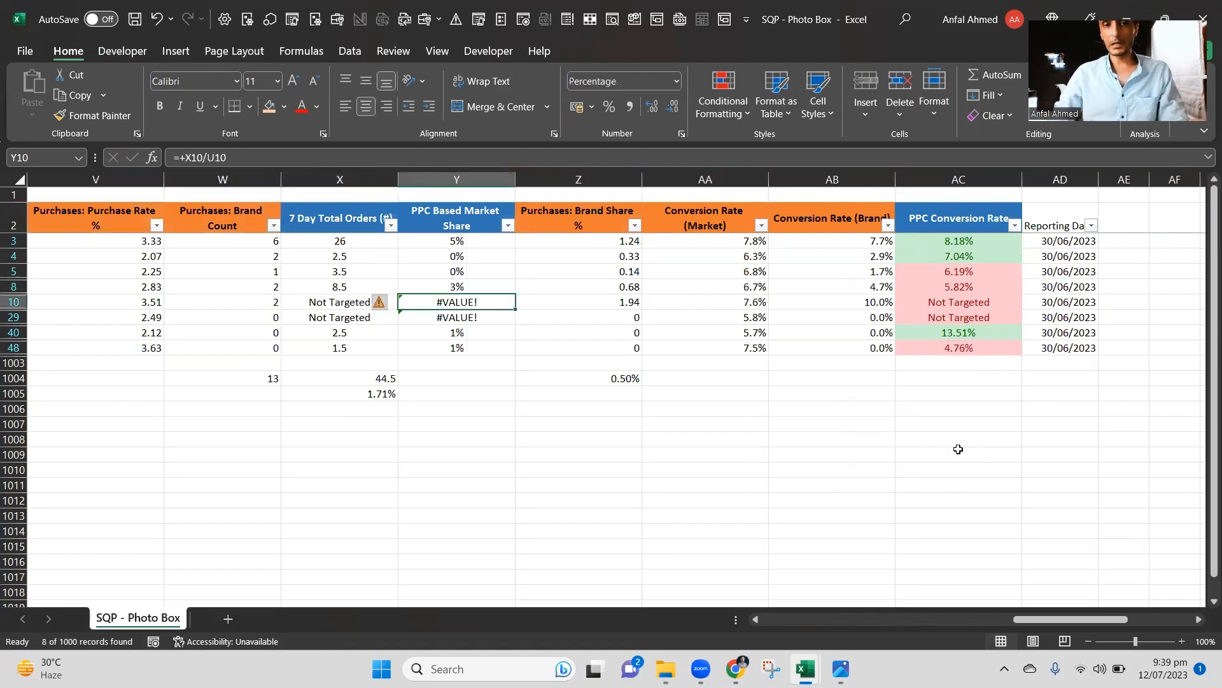
{"action": "key", "text": "Left"}
{"action": "key", "text": "Left"}
{"action": "key", "text": "Right"}
{"action": "key", "text": "Right"}
Review the PPC Based Market Share from row 8 up to row 3, and check row 4's market and brand conversion rates.
{"action": "key", "text": "Up"}
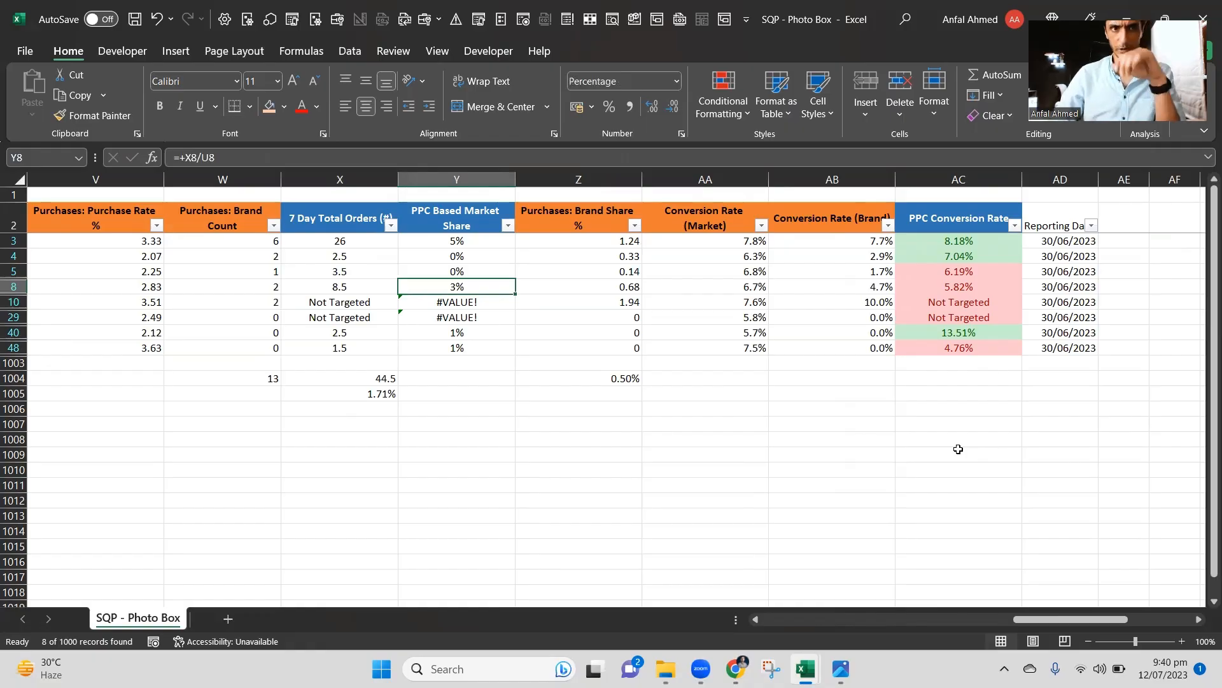
{"action": "key", "text": "Up"}
{"action": "key", "text": "Up"}
{"action": "key", "text": "Up"}
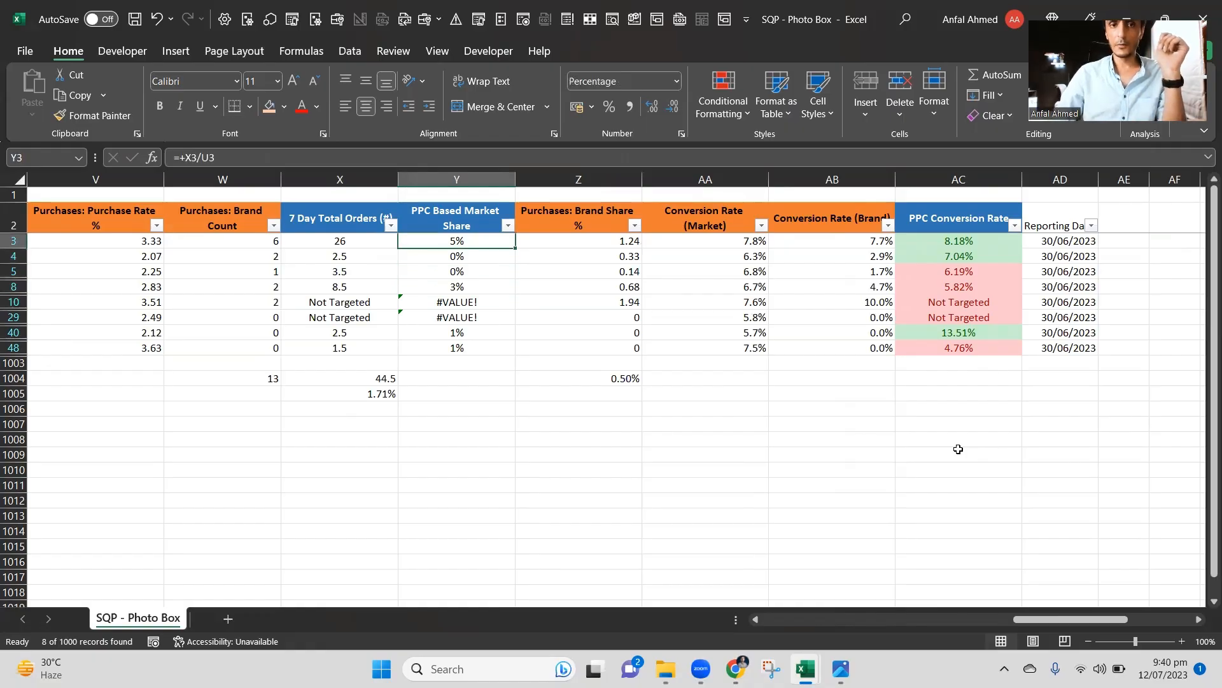
{"action": "key", "text": "Down"}
{"action": "key", "text": "Right"}
{"action": "key", "text": "Right"}
{"action": "key", "text": "Right"}
{"action": "key", "text": "Left"}
{"action": "key", "text": "Left"}
{"action": "key", "text": "Right"}
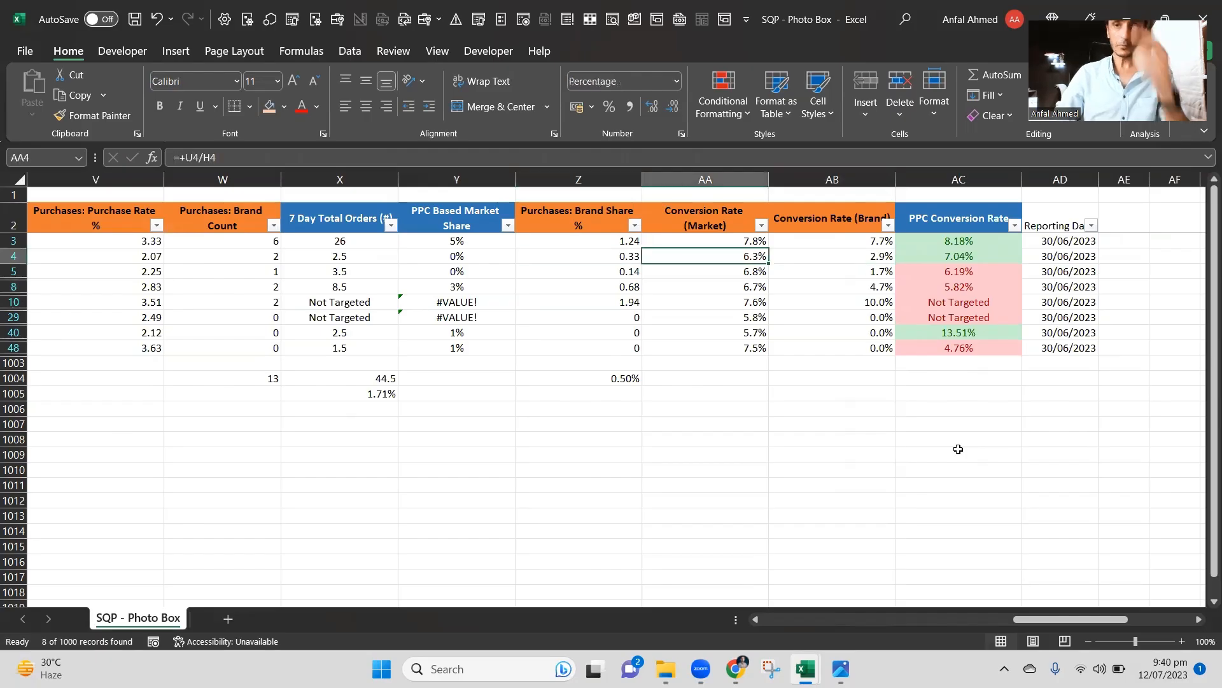
Compare row 3's market, brand and PPC conversion rates with its 7 Day Total Orders.
{"action": "key", "text": "Up"}
{"action": "key", "text": "Right"}
{"action": "key", "text": "Right"}
{"action": "key", "text": "Left"}
{"action": "key", "text": "Left"}
{"action": "key", "text": "Left"}
{"action": "key", "text": "Left"}
{"action": "key", "text": "Left"}
{"action": "key", "text": "Left"}
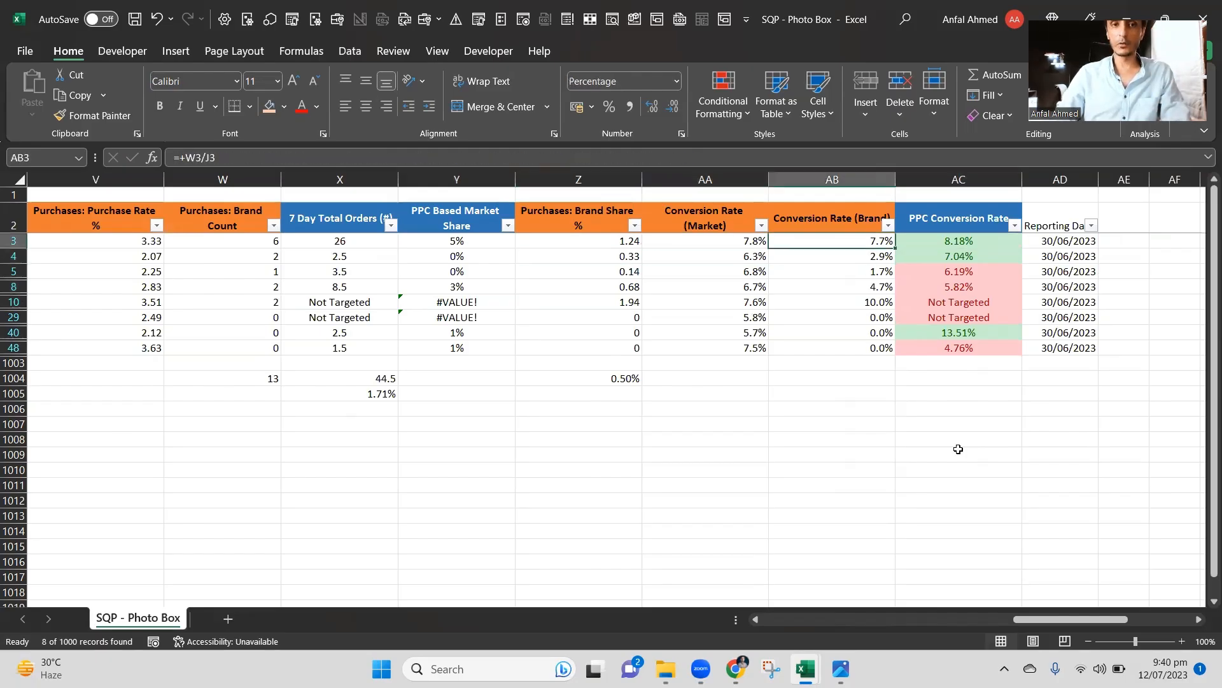
{"action": "key", "text": "Right"}
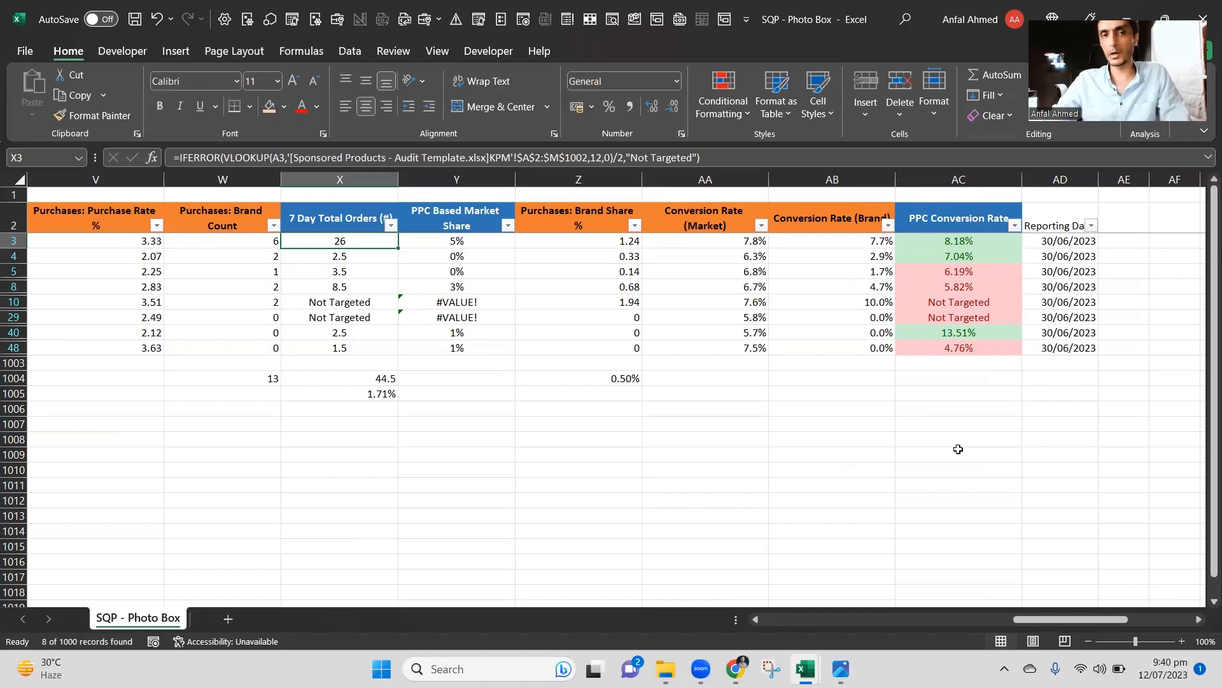
Compare row 4's 7 Day Total Orders and PPC Based Market Share with its brand purchase share and market conversion rate.
{"action": "key", "text": "Down"}
{"action": "key", "text": "Right"}
{"action": "key", "text": "Right"}
{"action": "key", "text": "Right"}
{"action": "key", "text": "Left"}
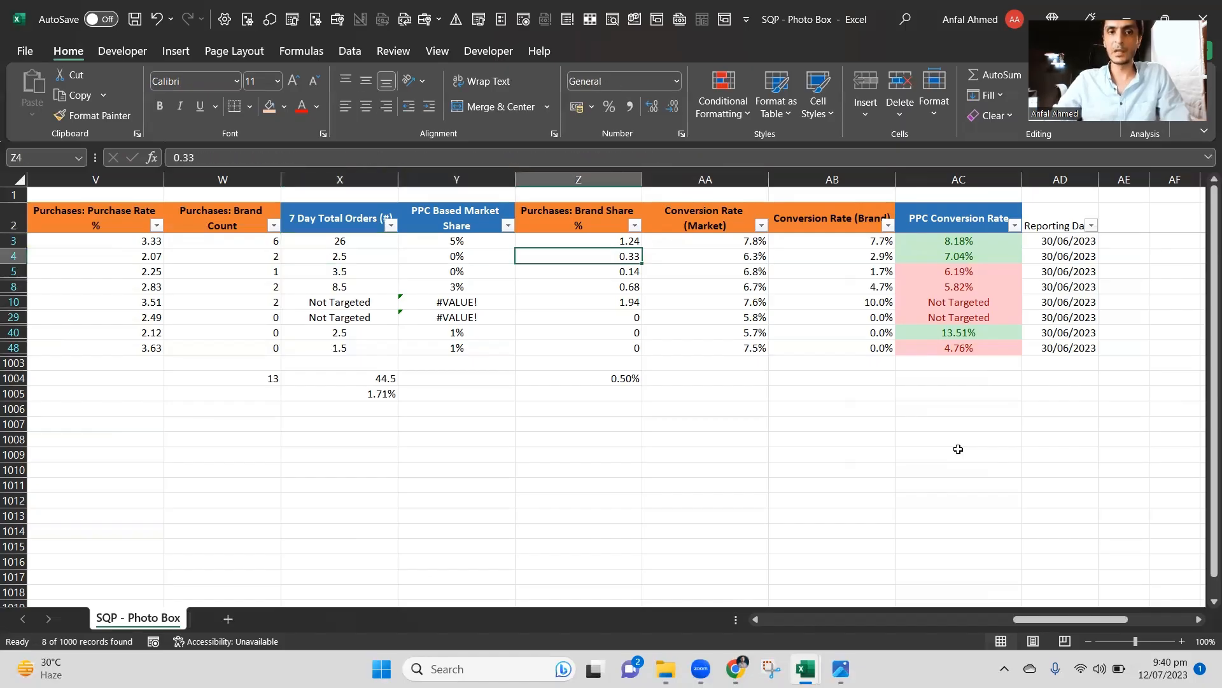
{"action": "key", "text": "Left"}
{"action": "key", "text": "Left"}
{"action": "key", "text": "Right"}
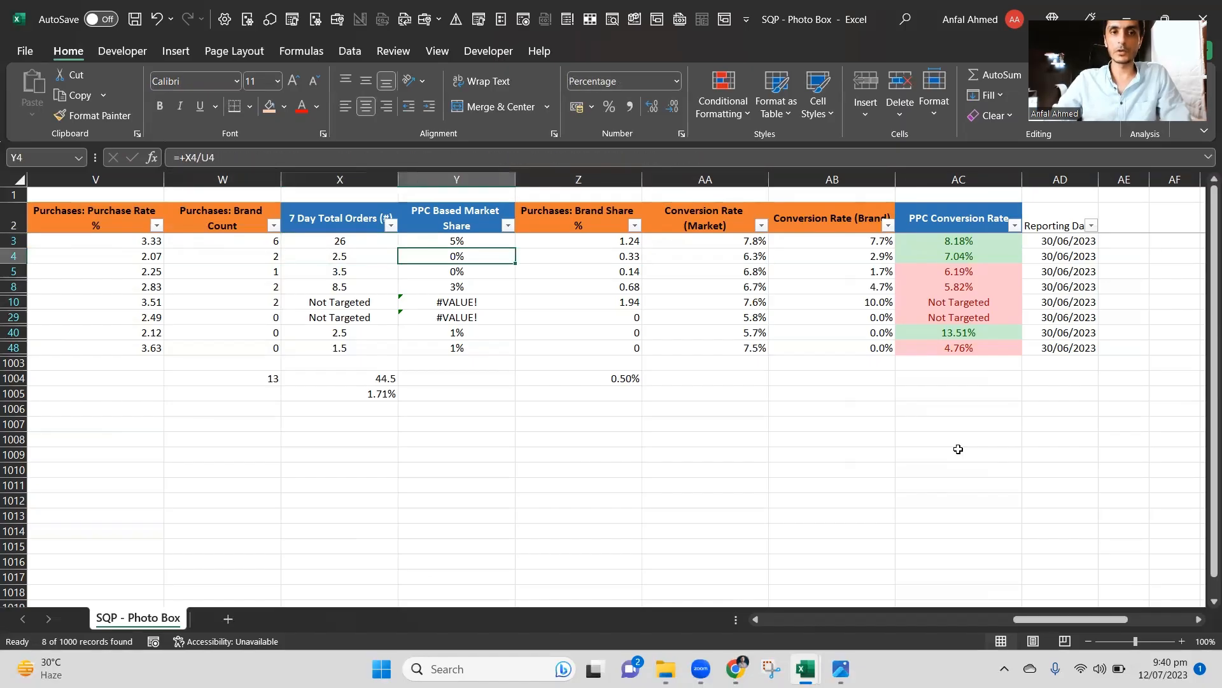
{"action": "key", "text": "Left"}
{"action": "key", "text": "Left"}
{"action": "key", "text": "Right"}
{"action": "key", "text": "Right"}
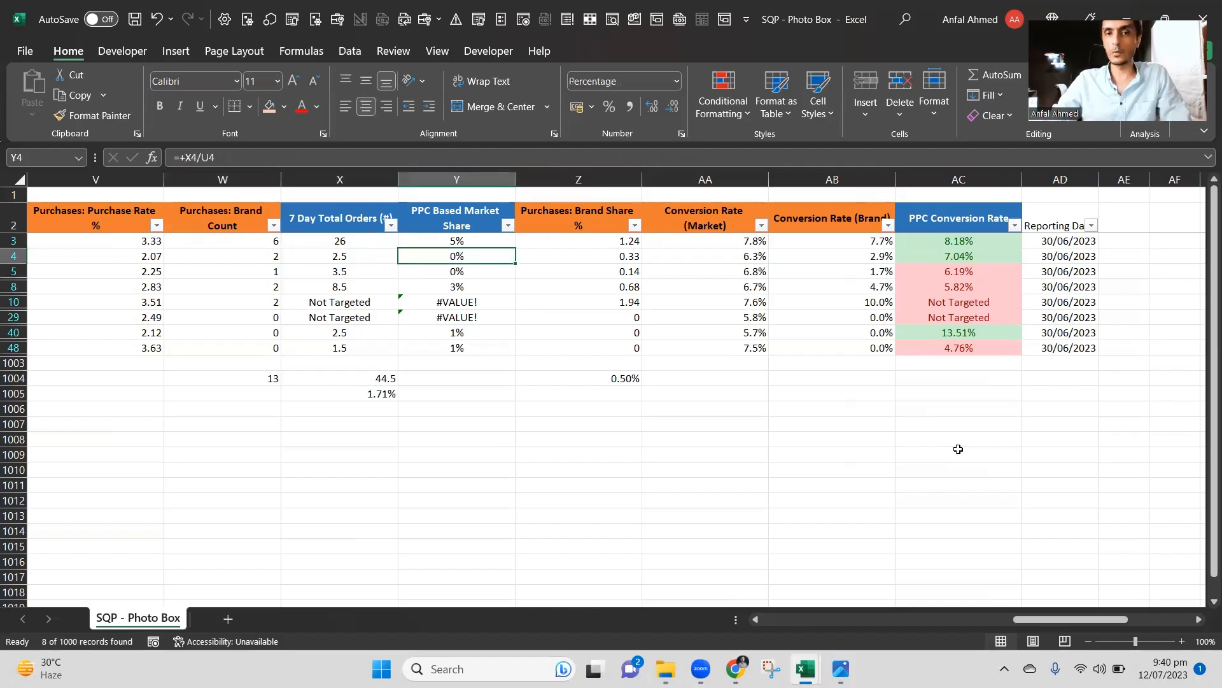
{"action": "key", "text": "Right"}
{"action": "key", "text": "Right"}
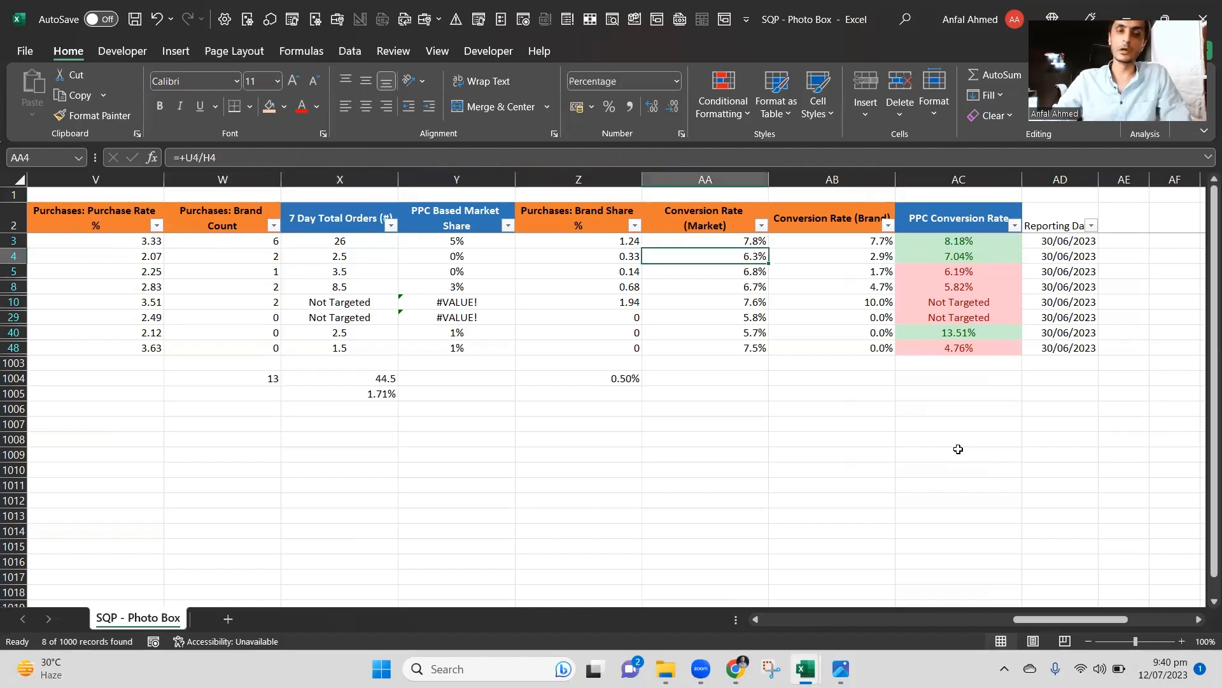
Examine row 4's brand consideration rate, total purchases and brand purchase count against row 3's values.
{"action": "key", "text": "Left"}
{"action": "key", "text": "Left"}
{"action": "key", "text": "Left"}
{"action": "key", "text": "Left"}
{"action": "key", "text": "Left"}
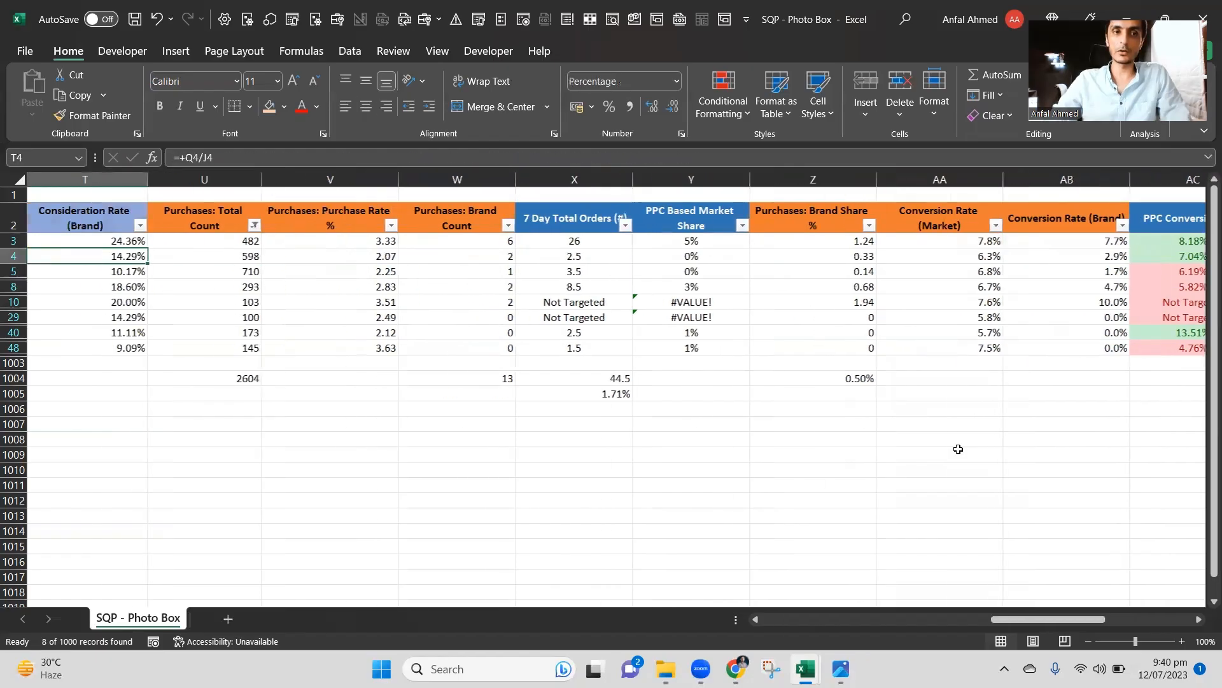
{"action": "key", "text": "Right"}
{"action": "key", "text": "Right"}
{"action": "key", "text": "Right"}
{"action": "key", "text": "Up"}
{"action": "key", "text": "Down"}
{"action": "key", "text": "Left"}
{"action": "key", "text": "Left"}
{"action": "key", "text": "Left"}
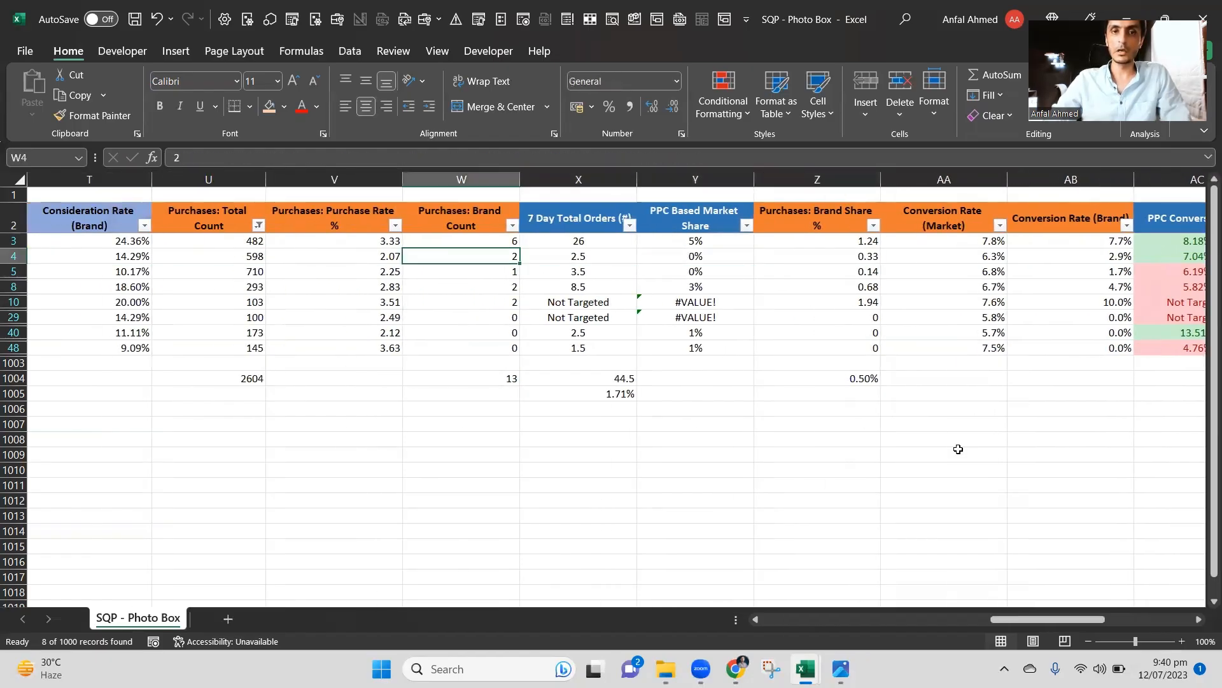
Compare row 4's total purchases with its brand purchase count.
{"action": "key", "text": "Down"}
{"action": "key", "text": "Left"}
{"action": "key", "text": "Left"}
{"action": "key", "text": "Up"}
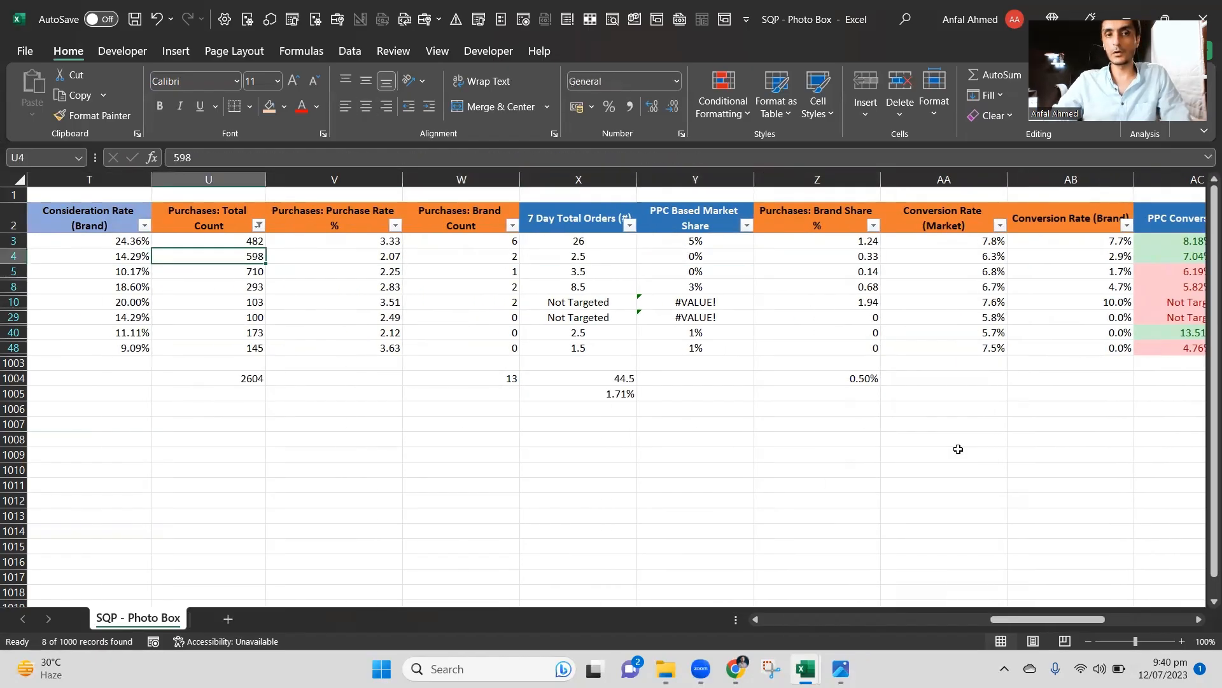
{"action": "key", "text": "Right"}
{"action": "key", "text": "Right"}
{"action": "key", "text": "Right"}
{"action": "key", "text": "Left"}
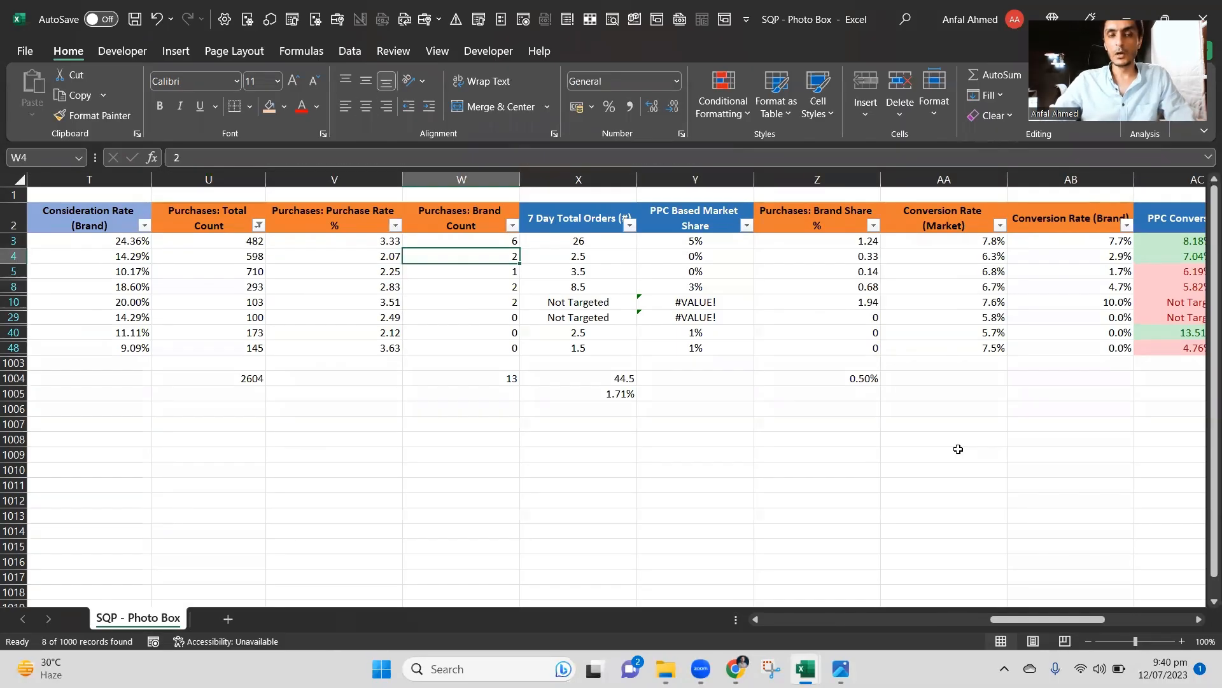
Check row 4's 7 Day Total Orders against its PPC Based Market Share and brand purchase count.
{"action": "key", "text": "Right"}
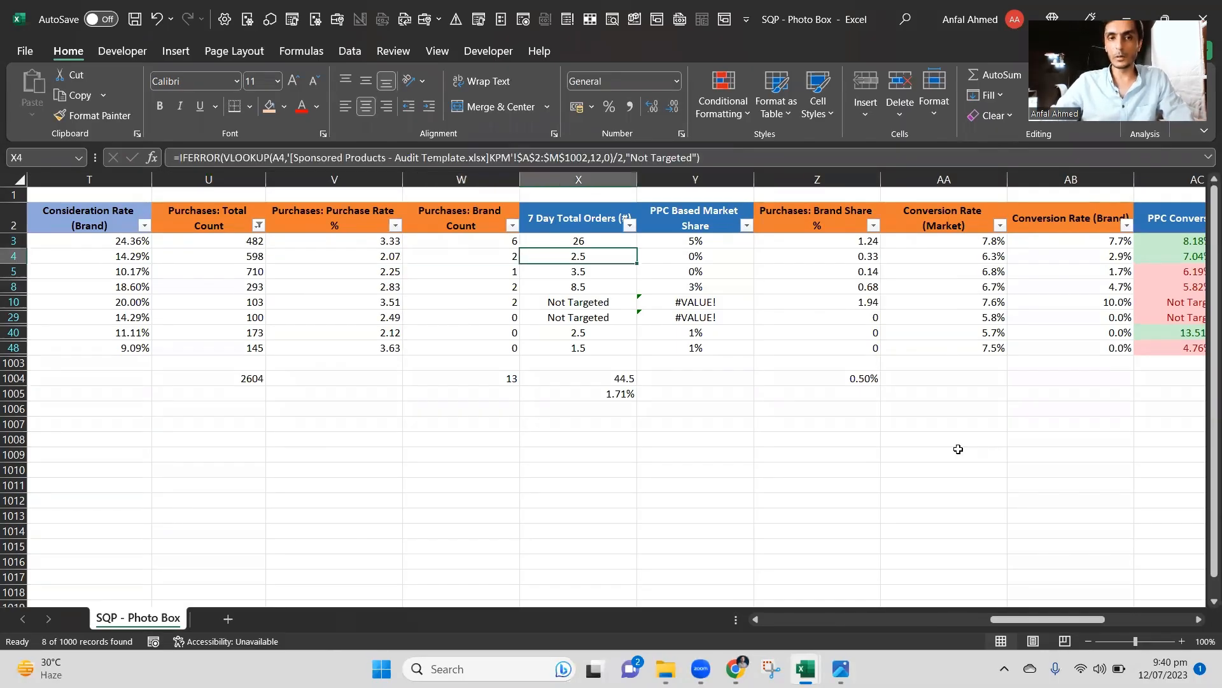
{"action": "key", "text": "Right"}
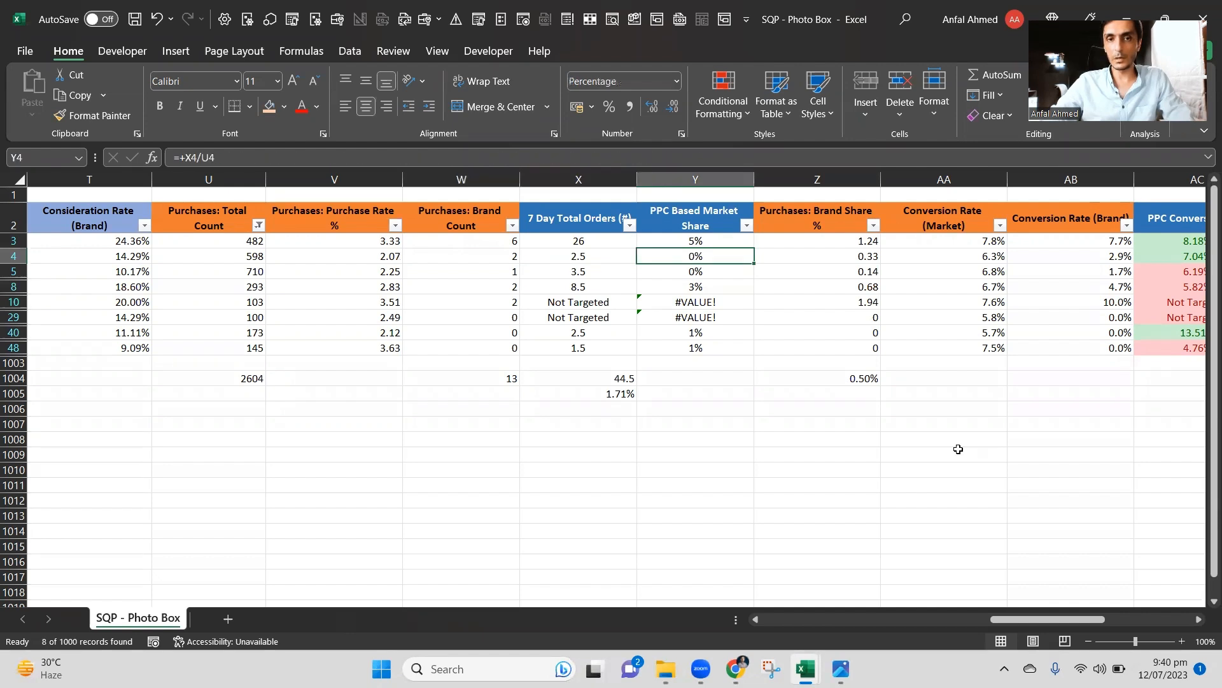
{"action": "key", "text": "Left"}
{"action": "key", "text": "Right"}
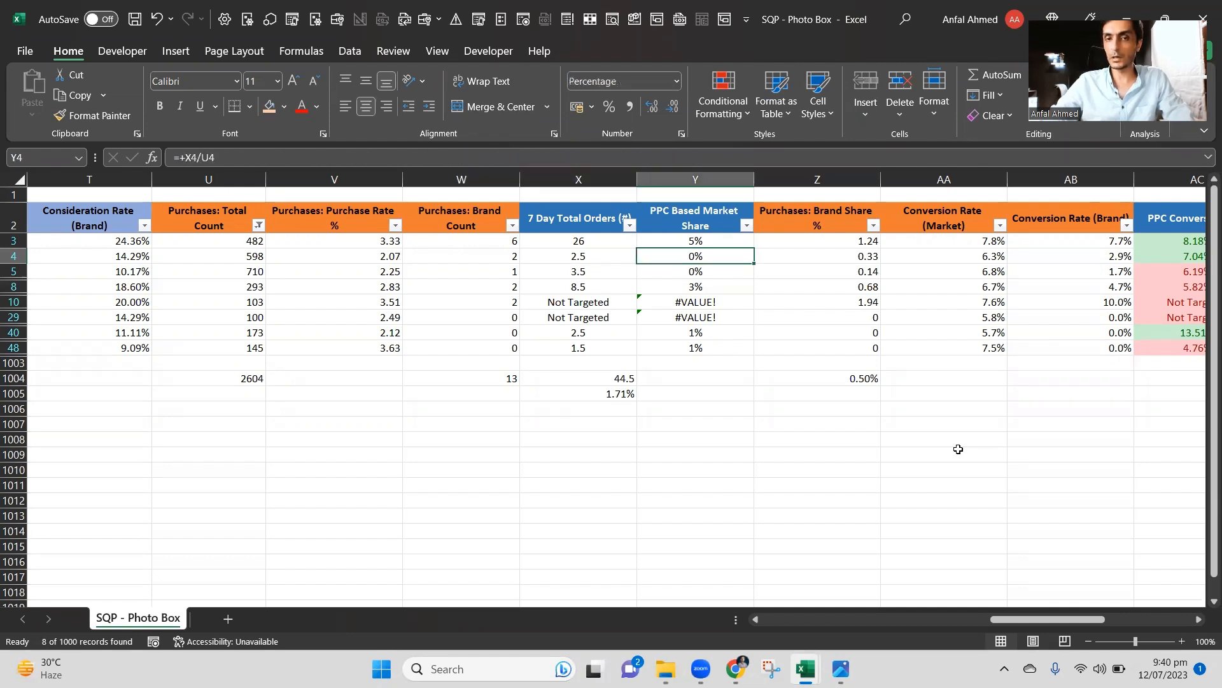
{"action": "key", "text": "Left"}
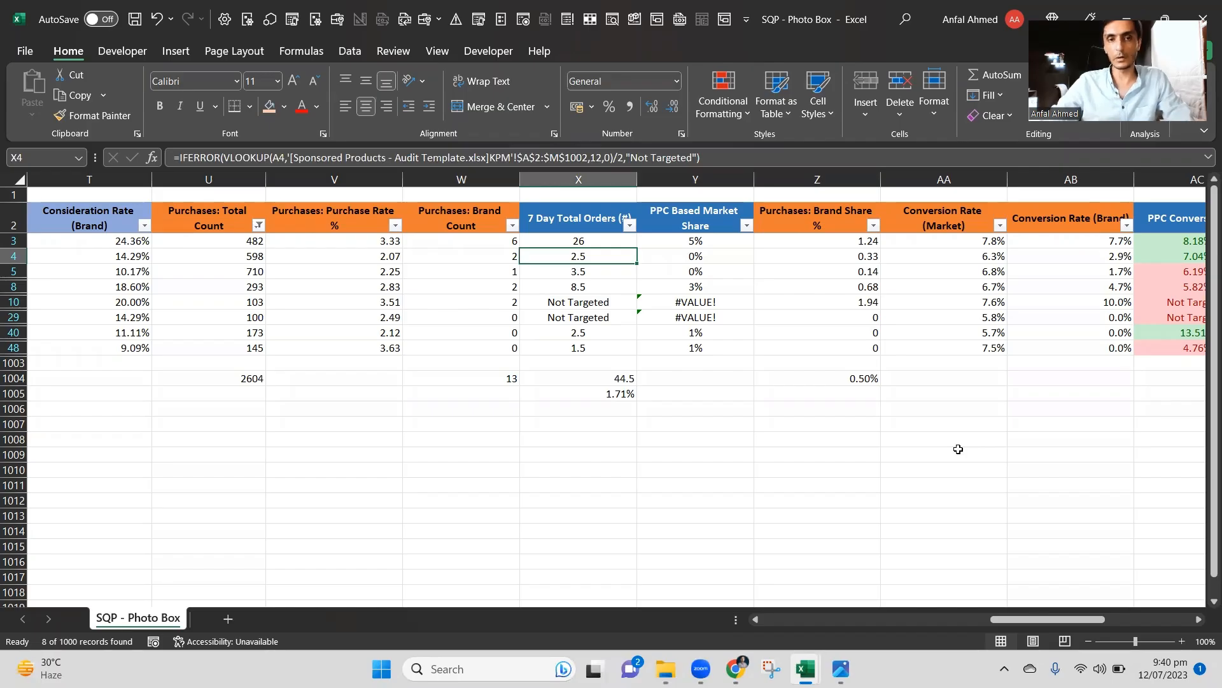
{"action": "key", "text": "Left"}
{"action": "key", "text": "shift+Right"}
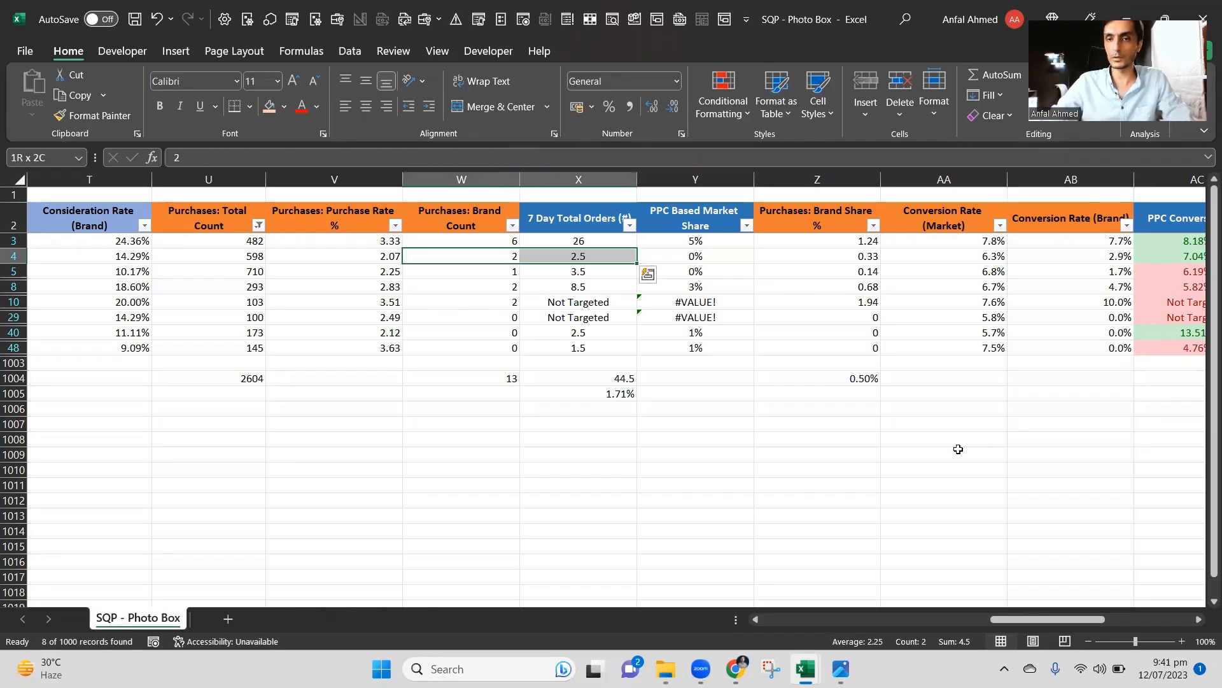
Fill the "photo box" row with yellow from Search Query through PPC Conversion Rate.
{"action": "key", "text": "Left"}
{"action": "key", "text": "ctrl+Left"}
{"action": "key", "text": "shift+Right"}
{"action": "key", "text": "shift+Right"}
{"action": "key", "text": "shift+Right"}
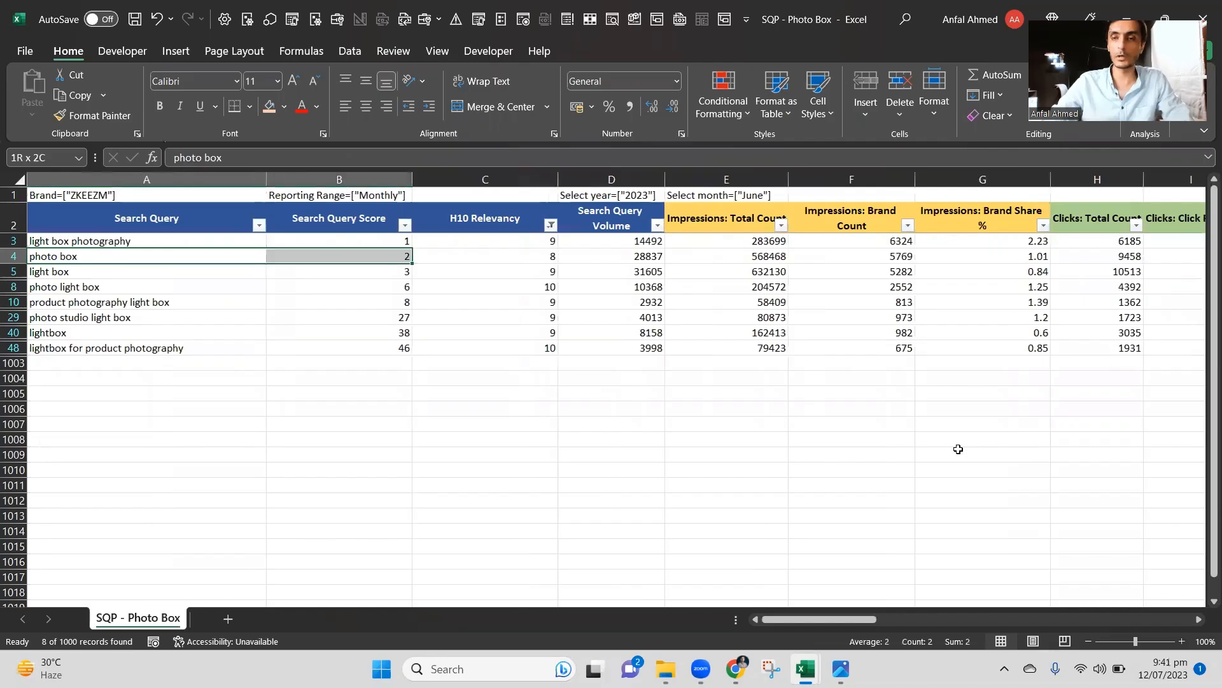
{"action": "key", "text": "ctrl+shift+Right"}
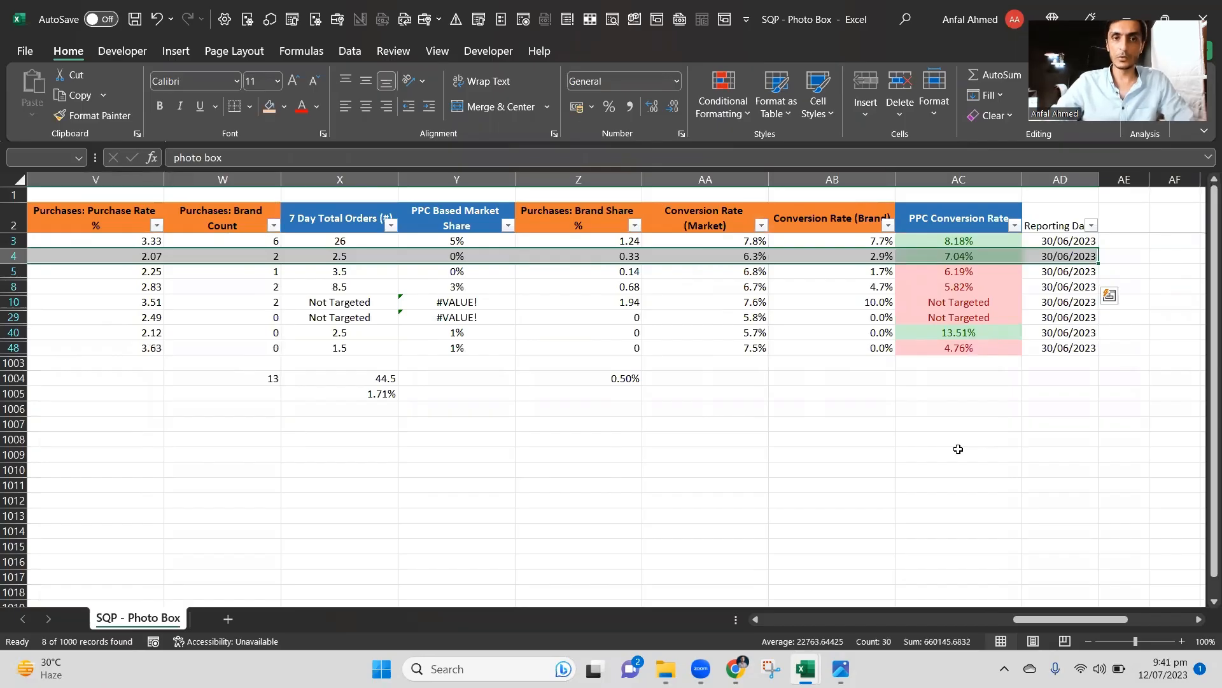
{"action": "key", "text": "Right"}
{"action": "key", "text": "Right"}
{"action": "key", "text": "ctrl+Right"}
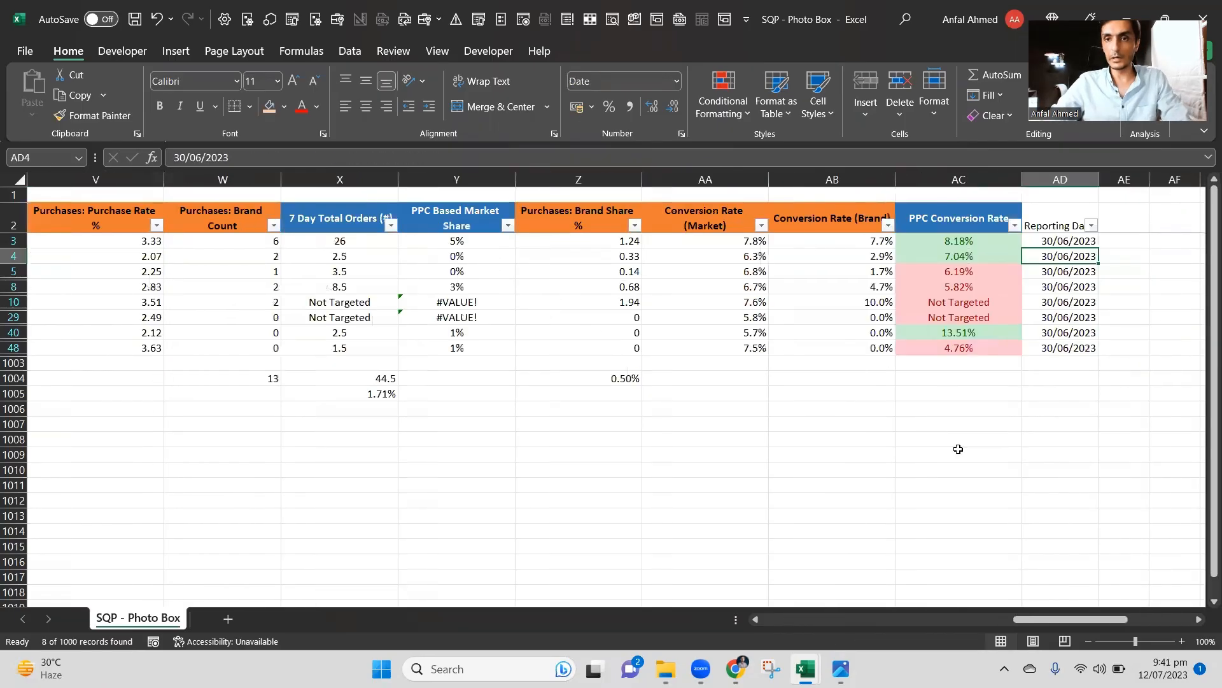
{"action": "key", "text": "Right"}
{"action": "key", "text": "Left"}
{"action": "key", "text": "Left"}
{"action": "key", "text": "ctrl+shift+Left"}
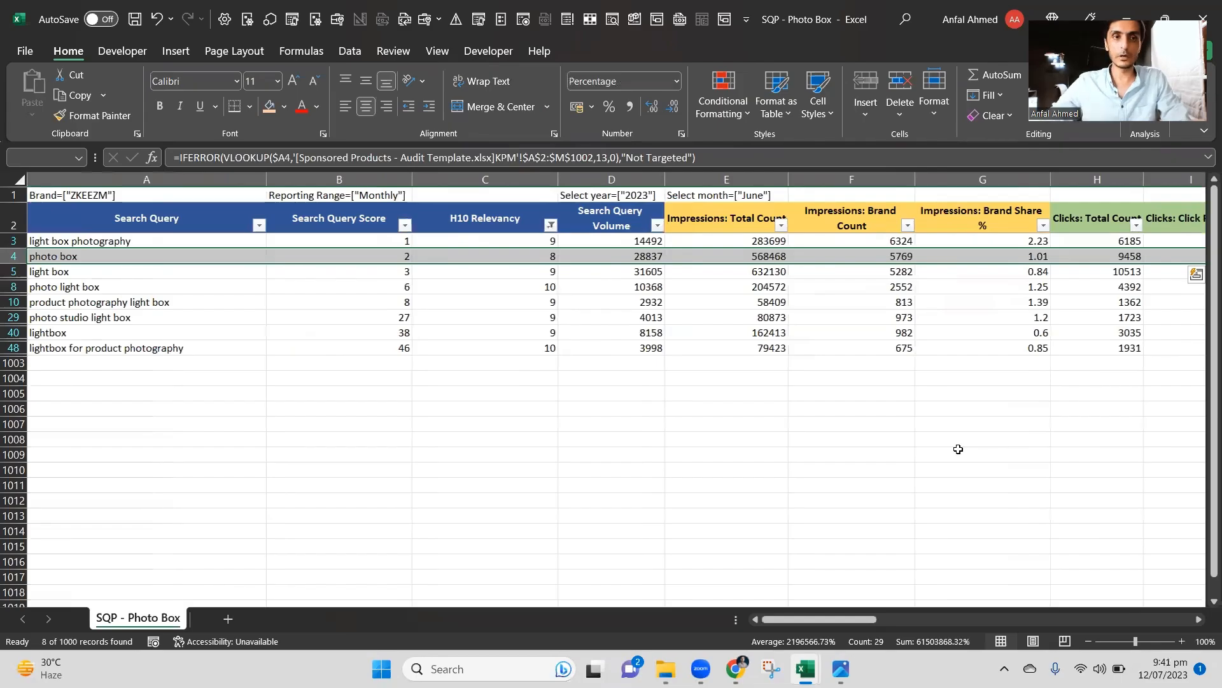
{"action": "left_click", "coordinate": [284, 107]}
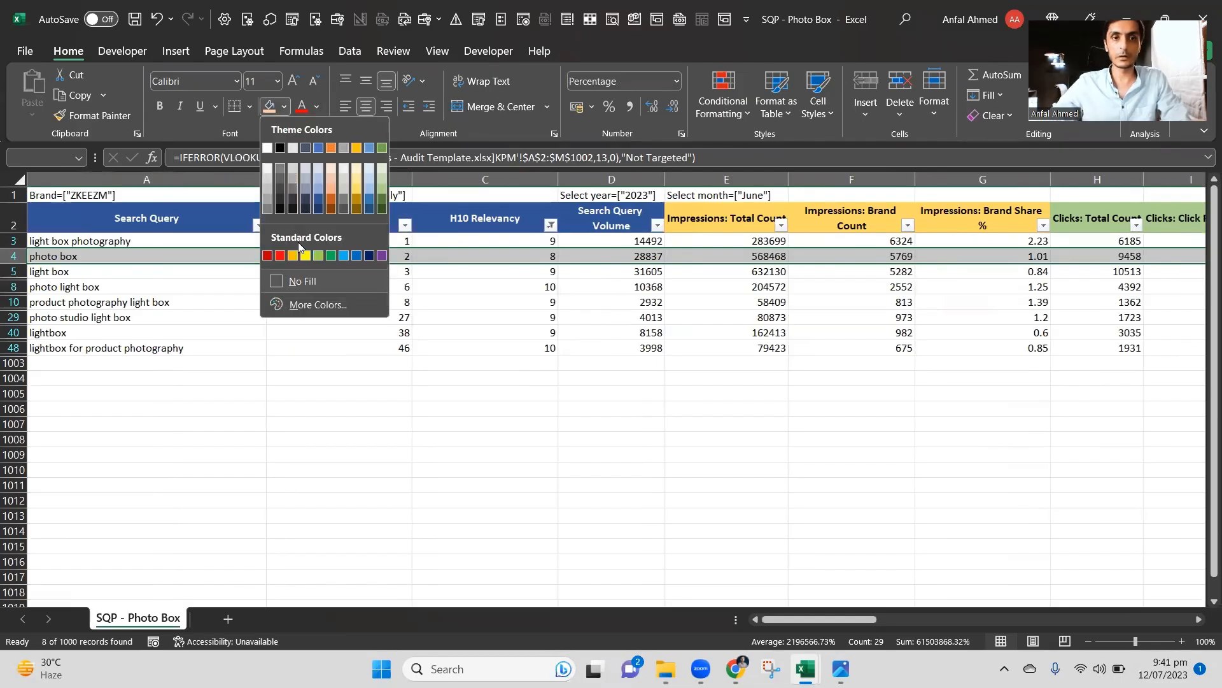
{"action": "left_click", "coordinate": [306, 255]}
{"action": "left_click", "coordinate": [354, 286]}
Examine row 5's 7 Day Total Orders, brand purchase share, and market, brand and PPC conversion rates.
{"action": "key", "text": "ctrl+Right"}
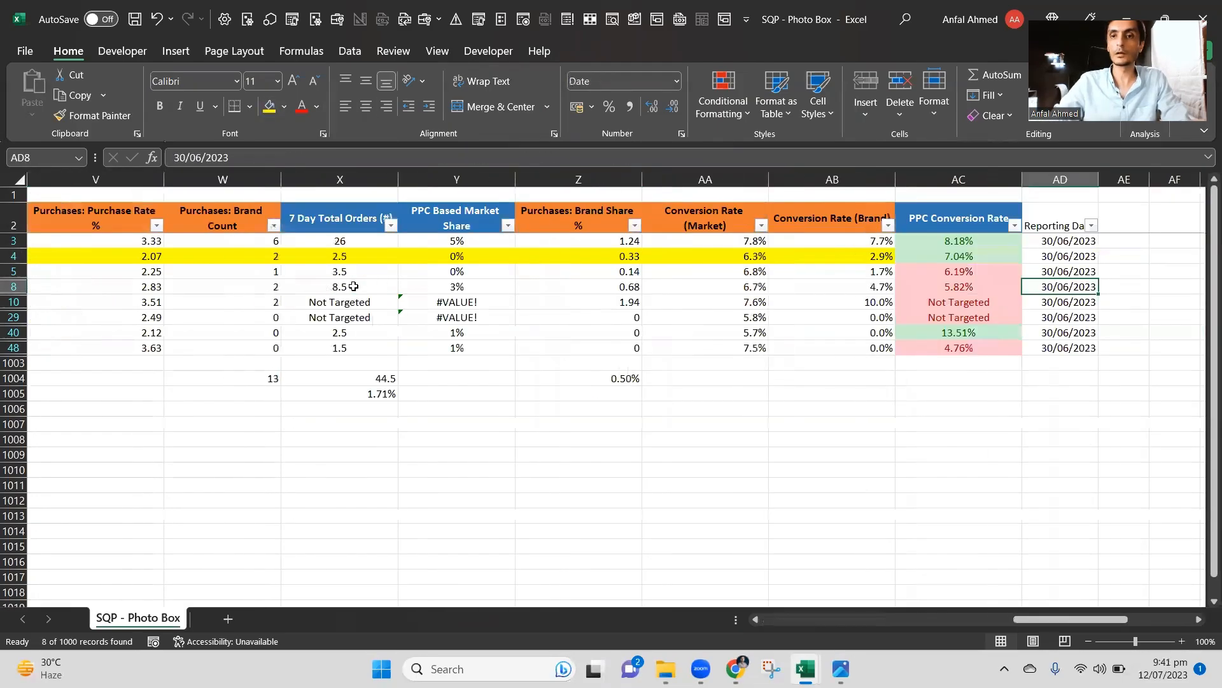
{"action": "key", "text": "Up"}
{"action": "key", "text": "Left"}
{"action": "key", "text": "Left"}
{"action": "key", "text": "Left"}
{"action": "key", "text": "Left"}
{"action": "key", "text": "Left"}
{"action": "key", "text": "Left"}
{"action": "key", "text": "Left"}
{"action": "key", "text": "Left"}
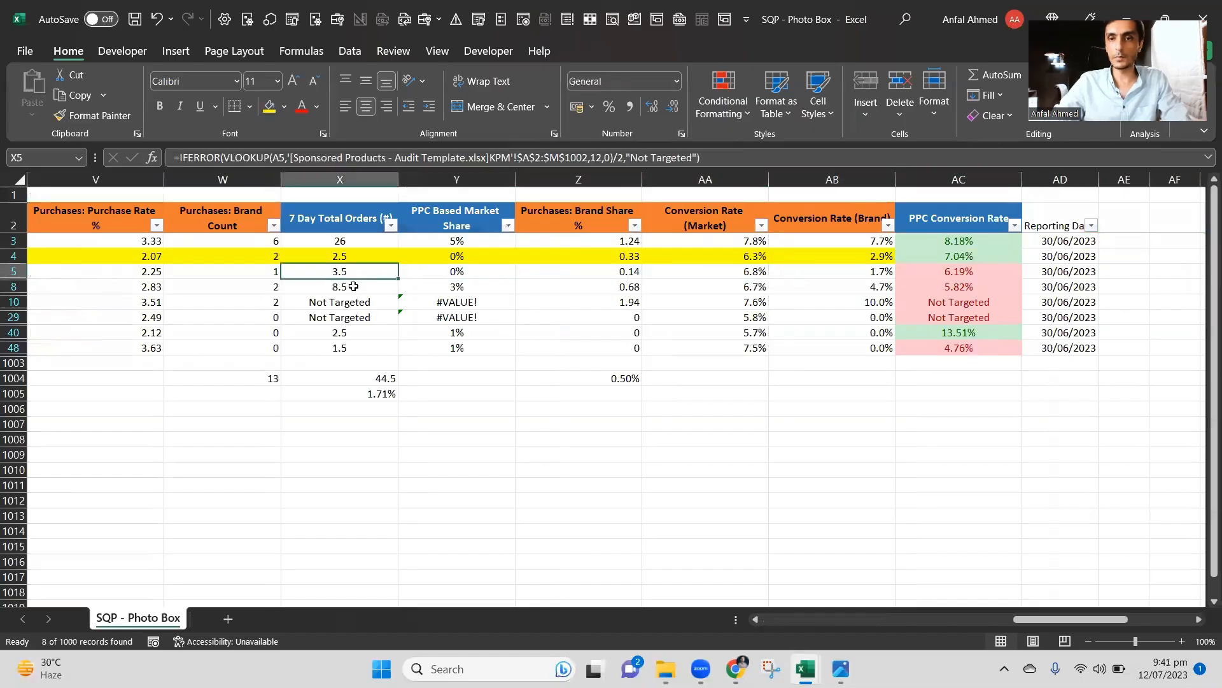
{"action": "key", "text": "Right"}
{"action": "key", "text": "Right"}
{"action": "key", "text": "Right"}
{"action": "key", "text": "Right"}
{"action": "key", "text": "Right"}
{"action": "key", "text": "Right"}
{"action": "key", "text": "Right"}
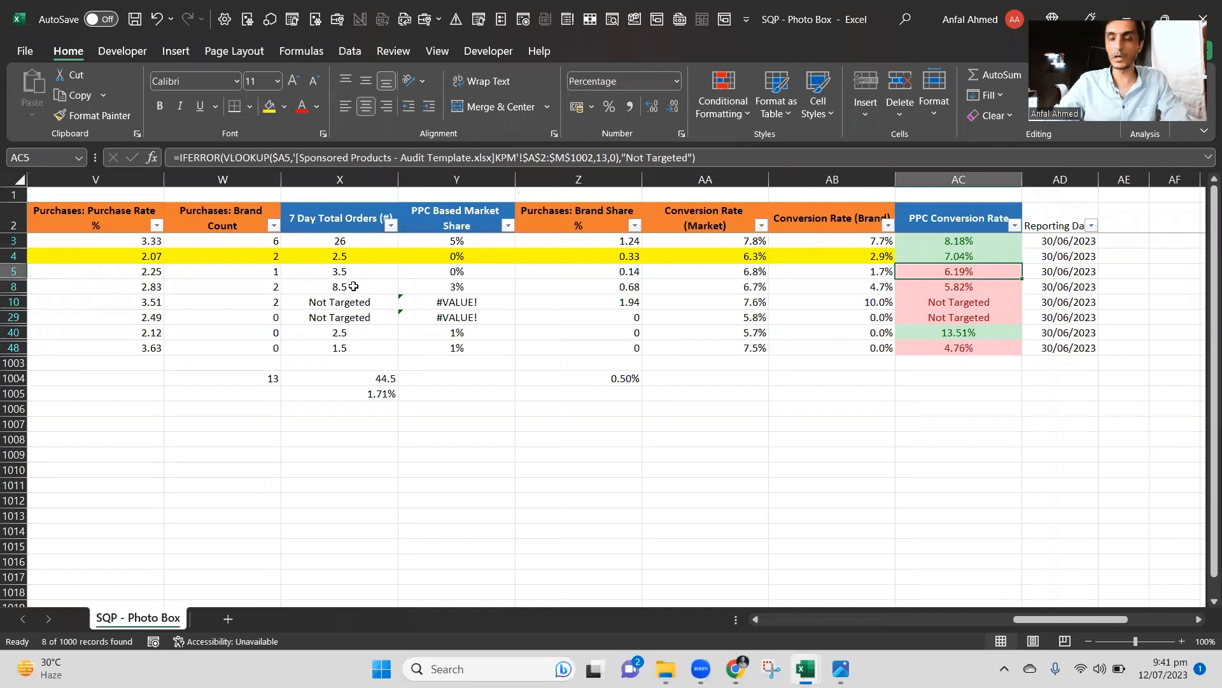
Review row 5's figures from PPC Conversion Rate back to the brand consideration rate.
{"action": "key", "text": "Left"}
{"action": "key", "text": "Left"}
{"action": "key", "text": "Left"}
{"action": "key", "text": "Left"}
{"action": "key", "text": "Left"}
{"action": "key", "text": "Left"}
{"action": "key", "text": "Left"}
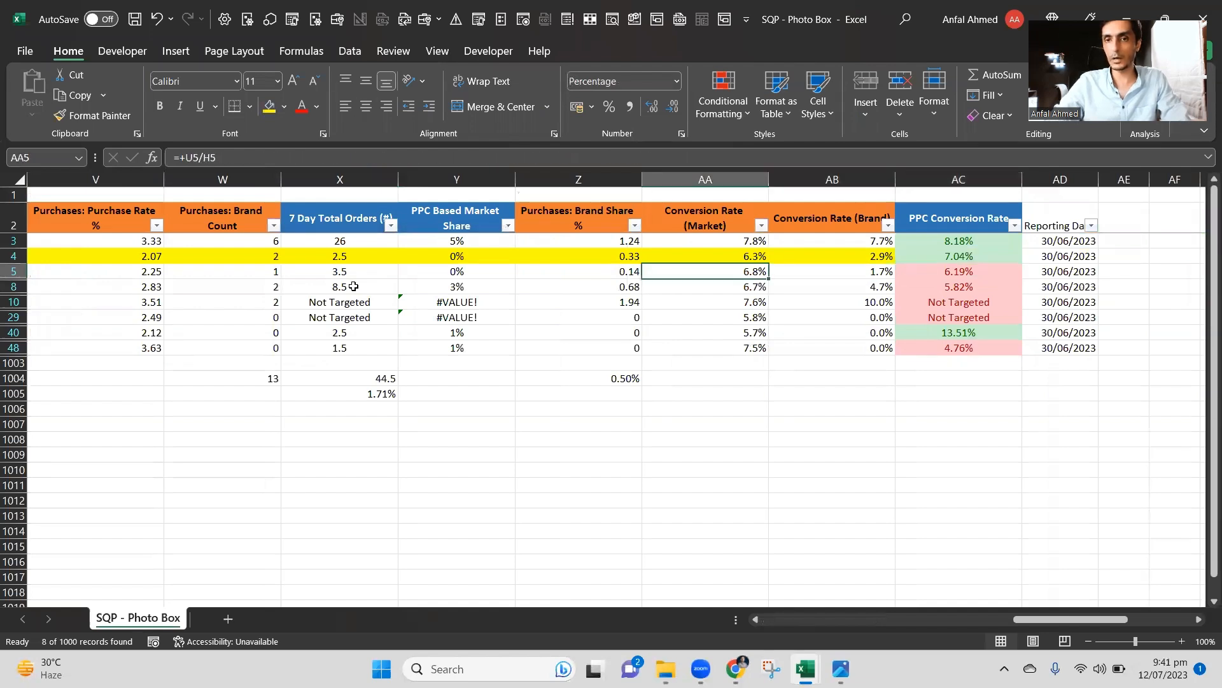
{"action": "key", "text": "Left"}
{"action": "key", "text": "Left"}
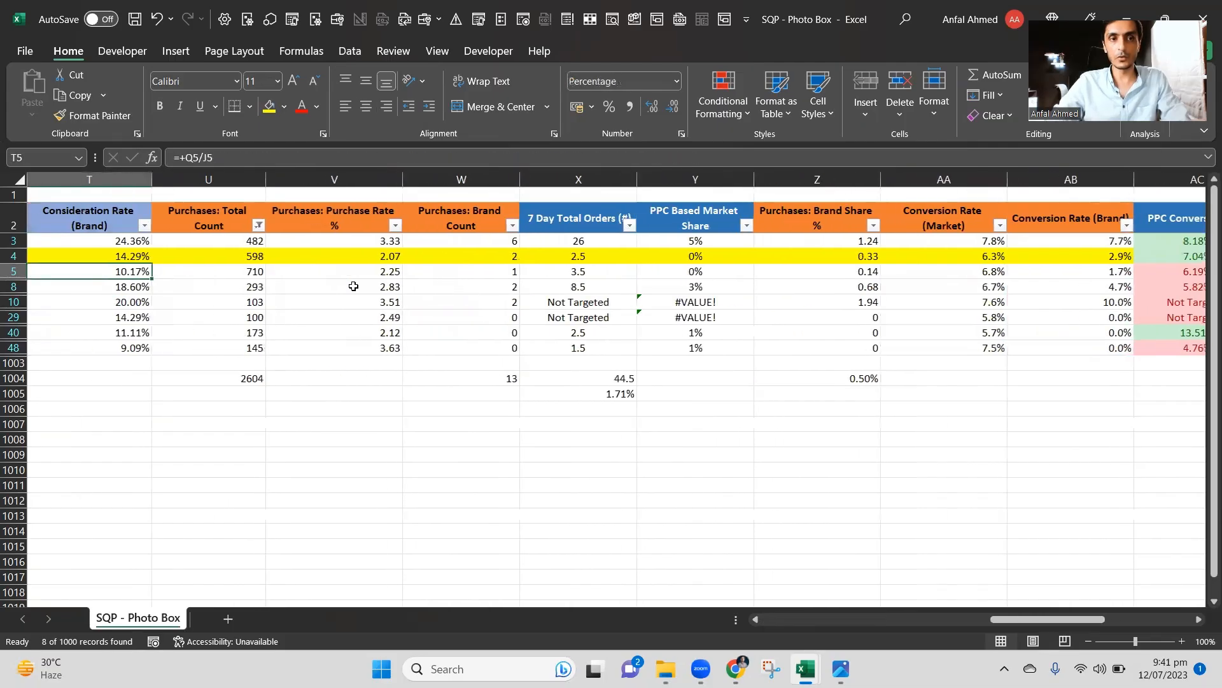
Compare row 5's total purchases and brand purchase count with its 7 Day Total Orders and PPC Based Market Share.
{"action": "key", "text": "Right"}
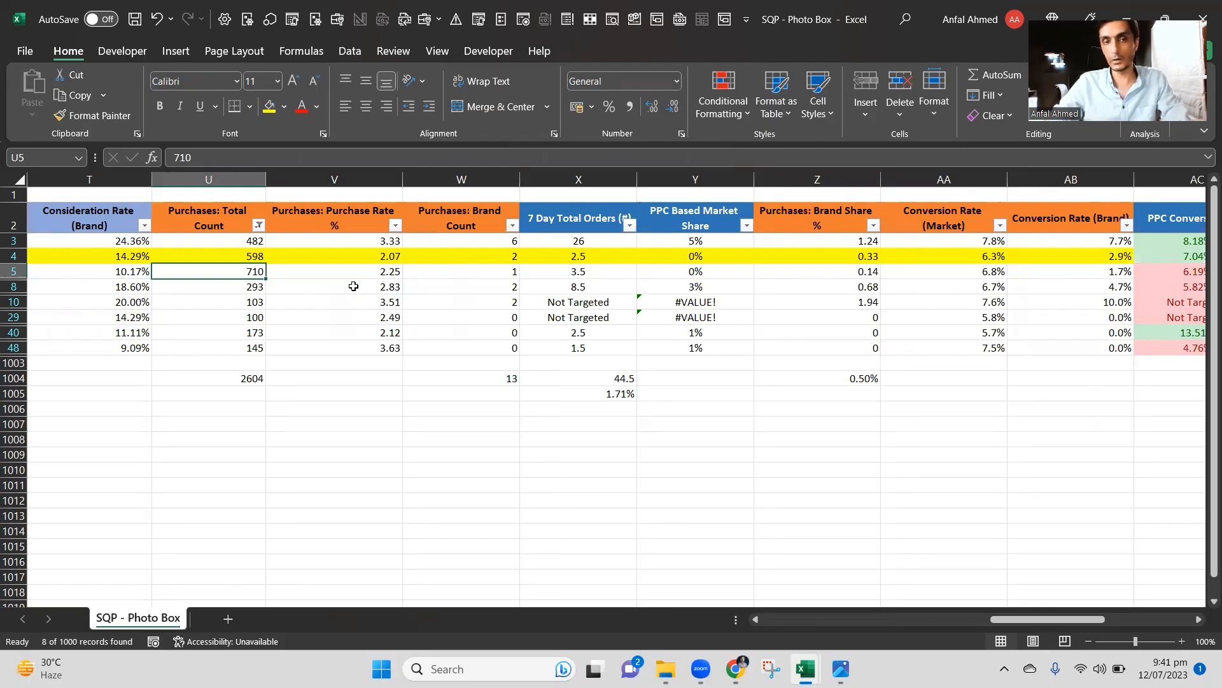
{"action": "key", "text": "Right"}
{"action": "key", "text": "Right"}
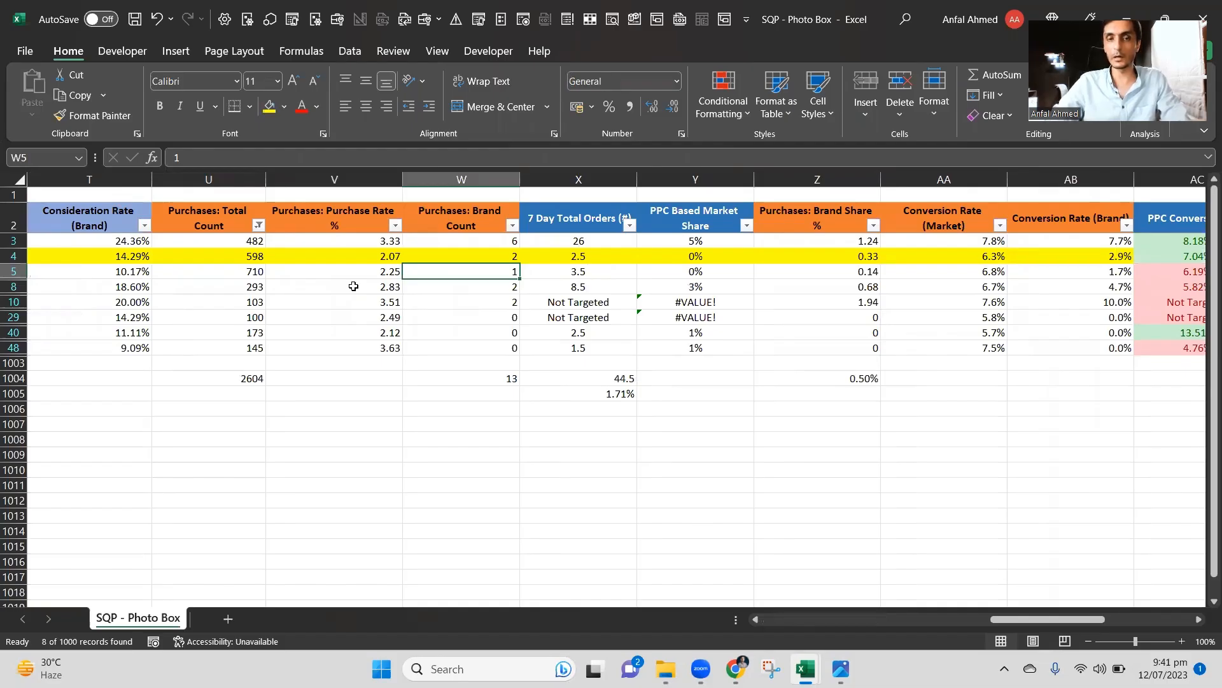
{"action": "key", "text": "Right"}
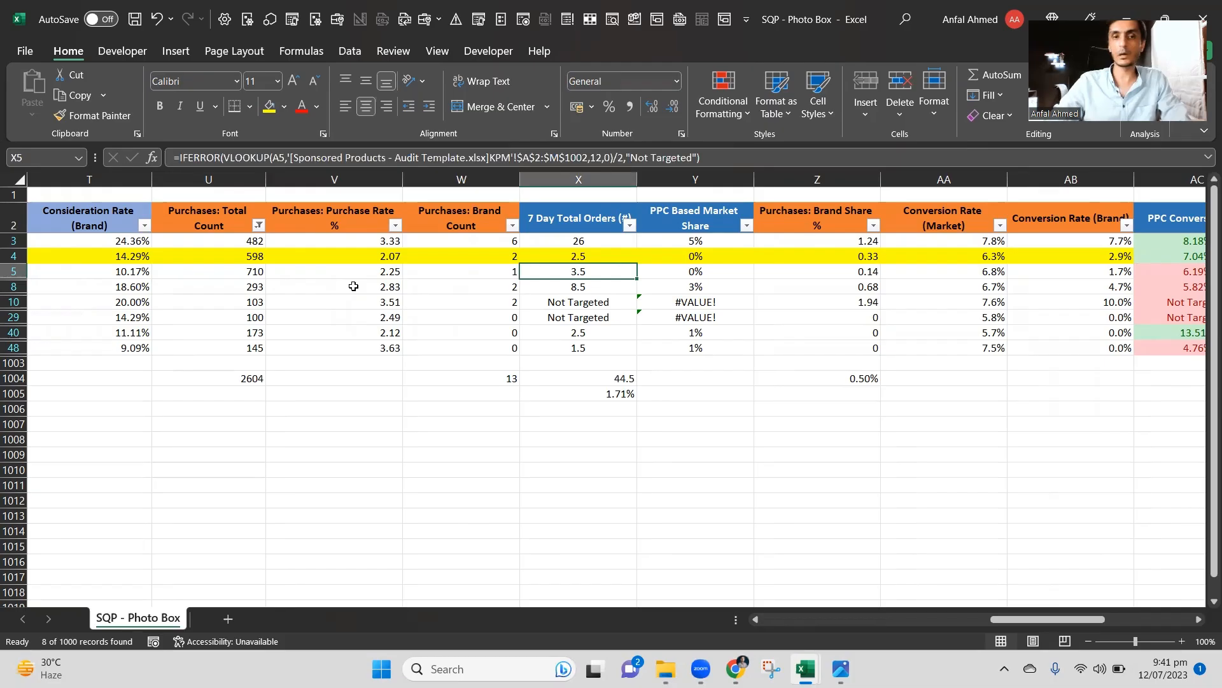
{"action": "key", "text": "Right"}
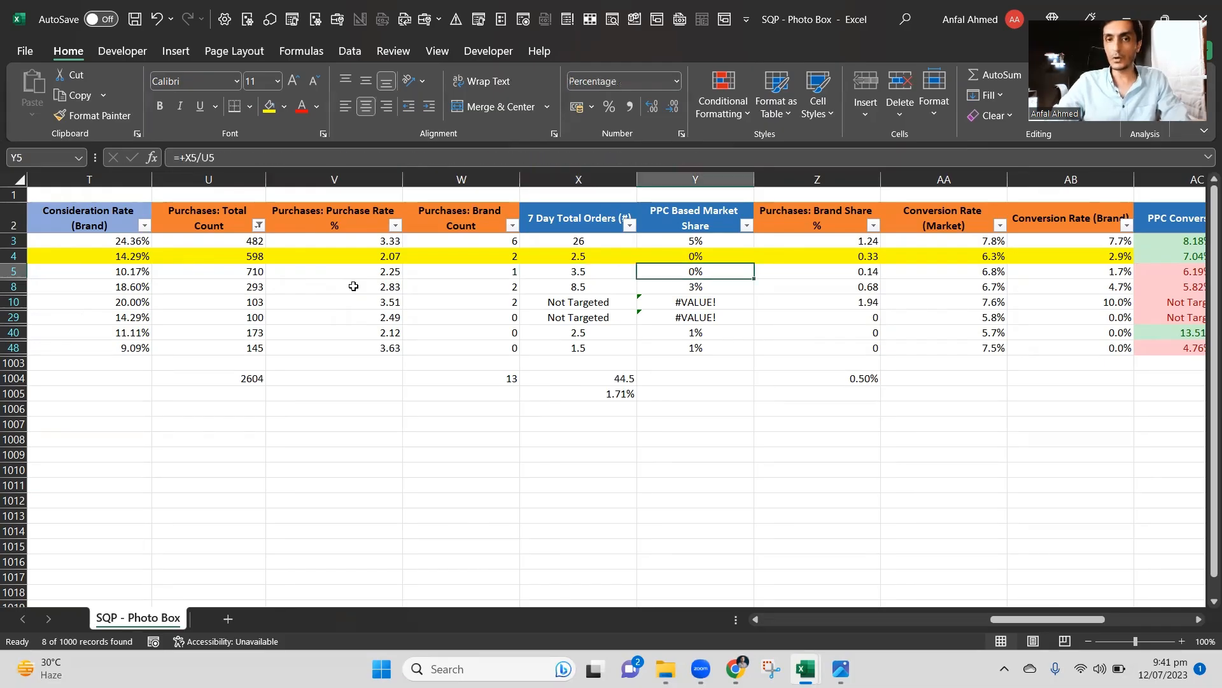
{"action": "key", "text": "Left"}
{"action": "key", "text": "Left"}
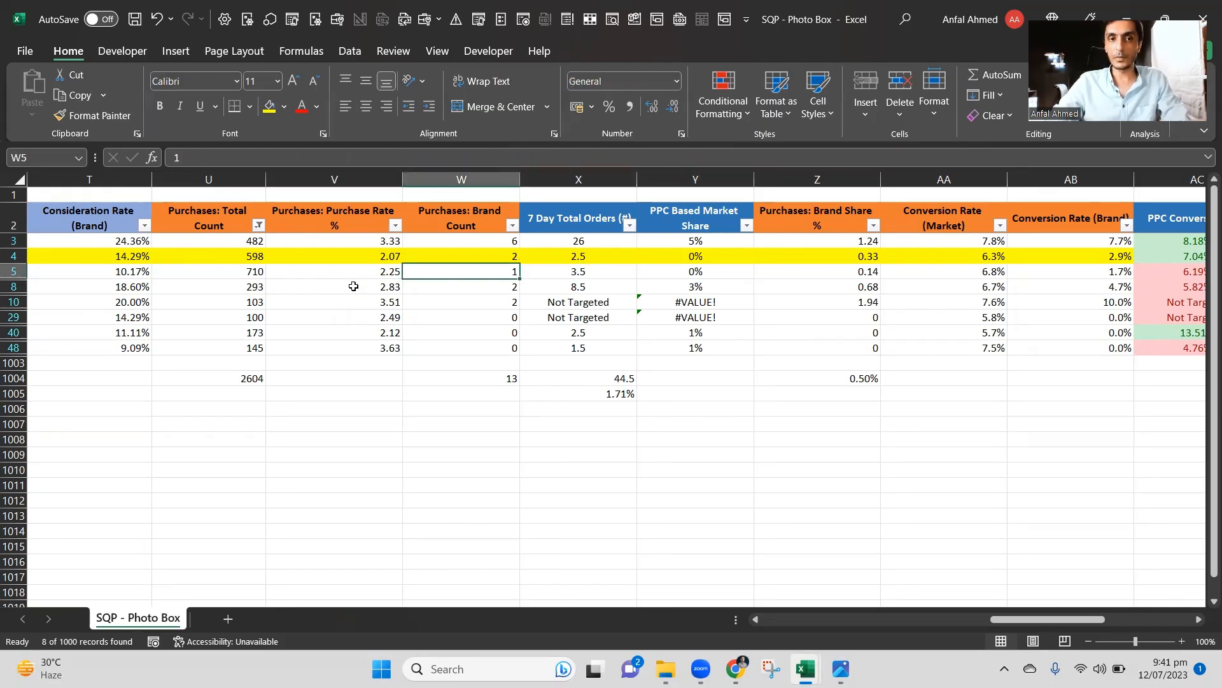
Inspect the Purchase Rate % values from row 5 down to row 40.
{"action": "key", "text": "Left"}
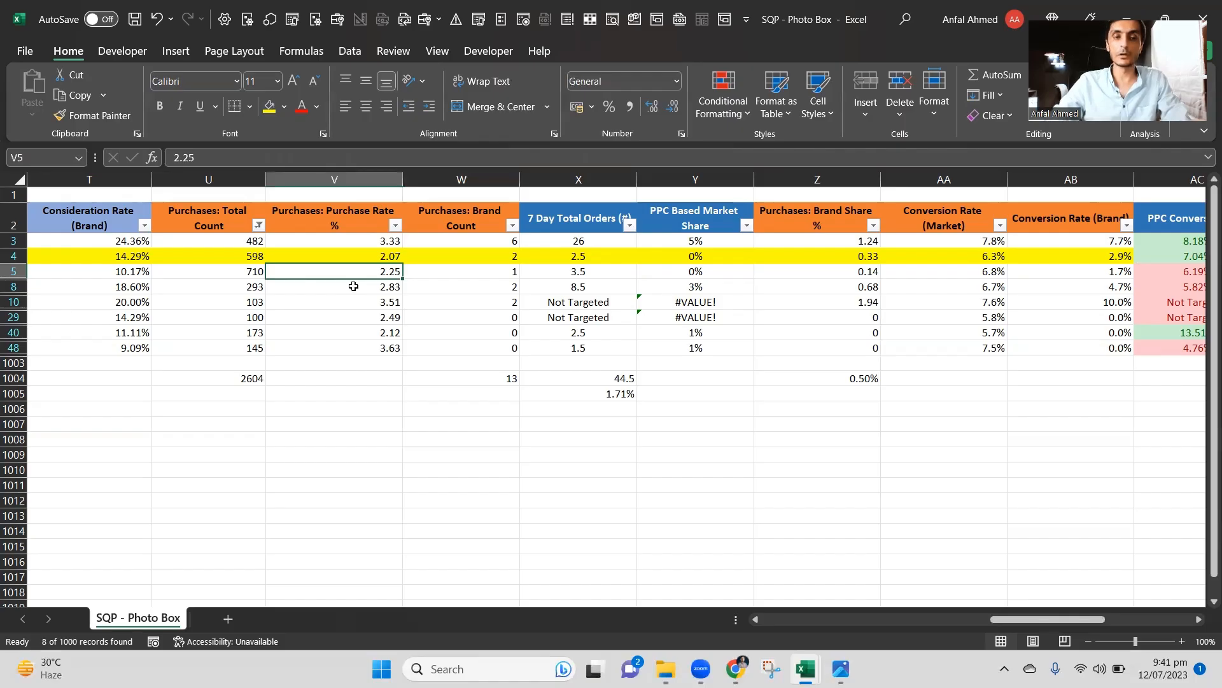
{"action": "key", "text": "F2"}
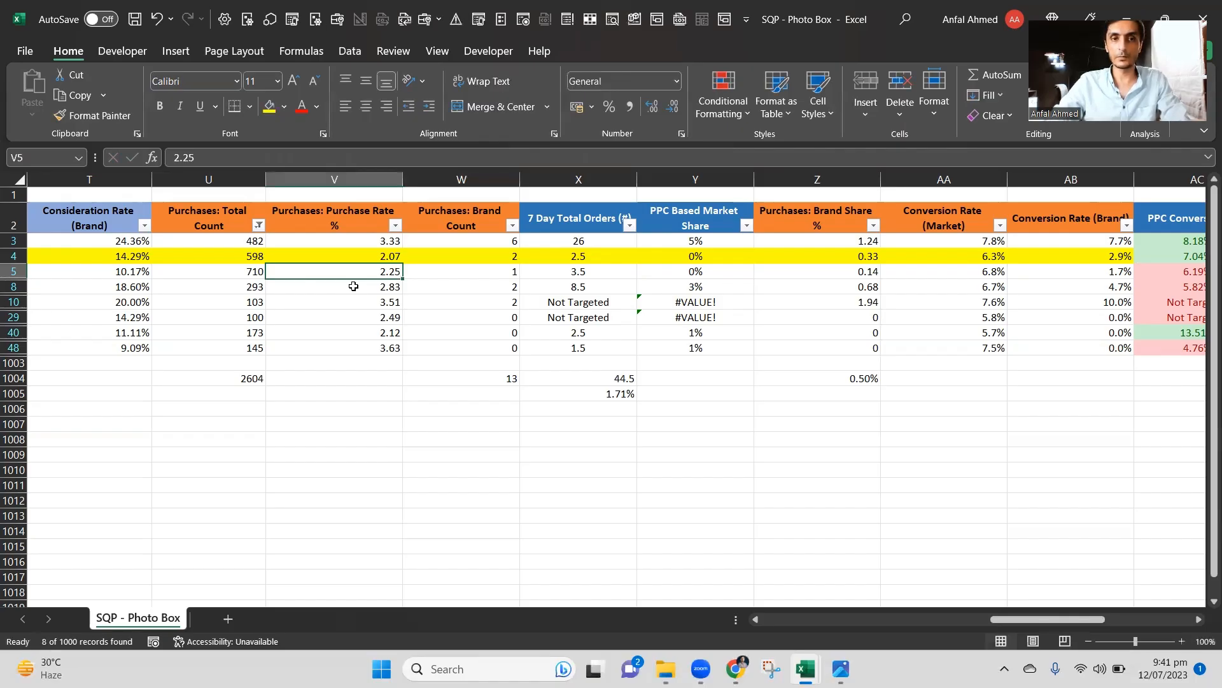
{"action": "key", "text": "Escape"}
{"action": "left_click", "coordinate": [353, 287]}
{"action": "key", "text": "Up"}
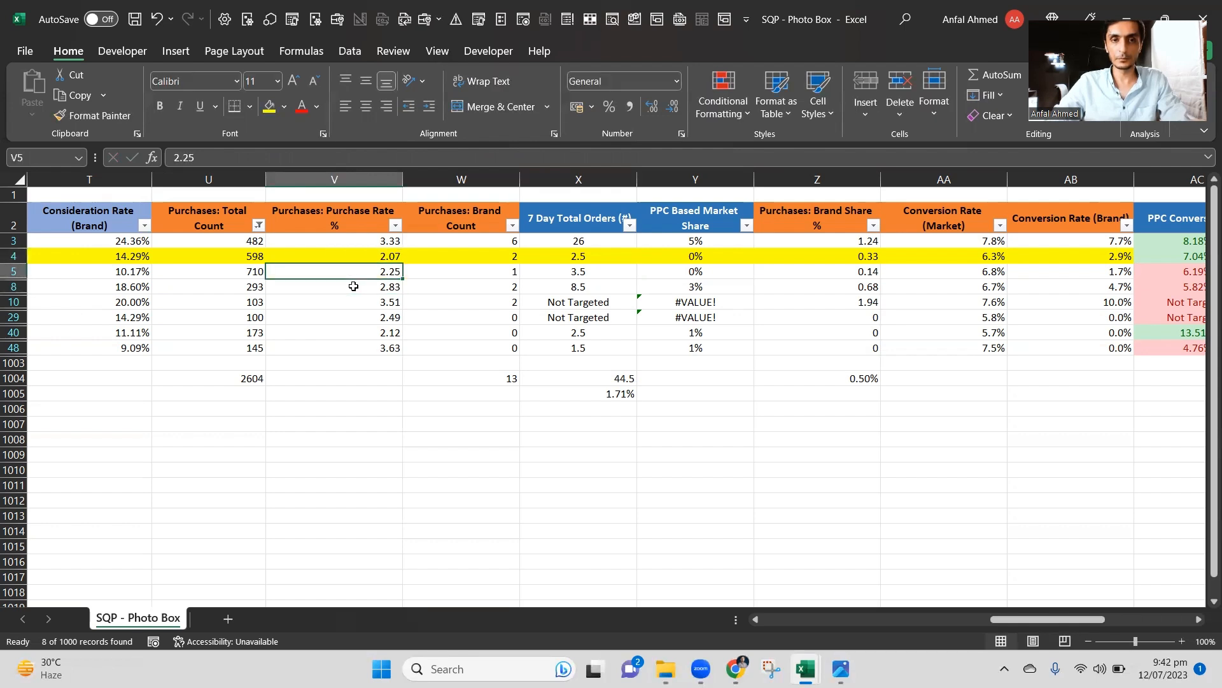
{"action": "key", "text": "Down"}
{"action": "key", "text": "Down"}
{"action": "key", "text": "Down"}
{"action": "key", "text": "Down"}
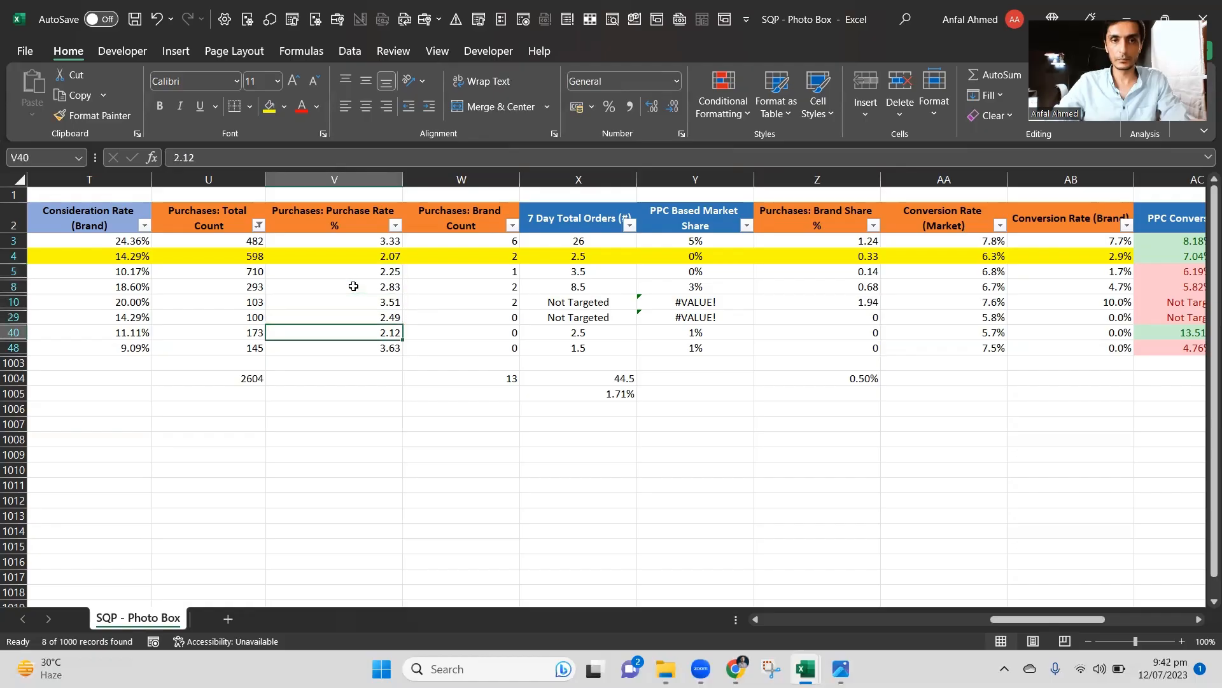
{"action": "key", "text": "Up"}
{"action": "key", "text": "Up"}
{"action": "key", "text": "Up"}
{"action": "key", "text": "Up"}
Try converting row 5's Purchase Rate % to 2.25/100, formatted as a percentage with two decimals.
{"action": "key", "text": "F2"}
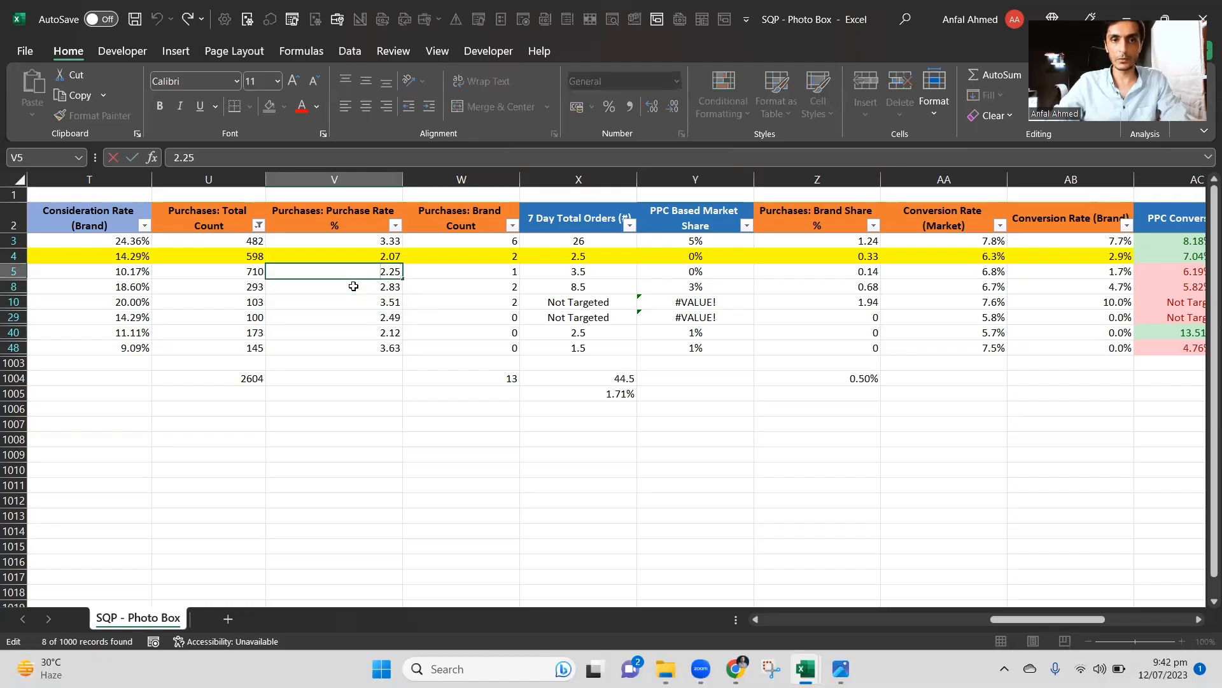
{"action": "key", "text": "Home"}
{"action": "type", "text": "+"}
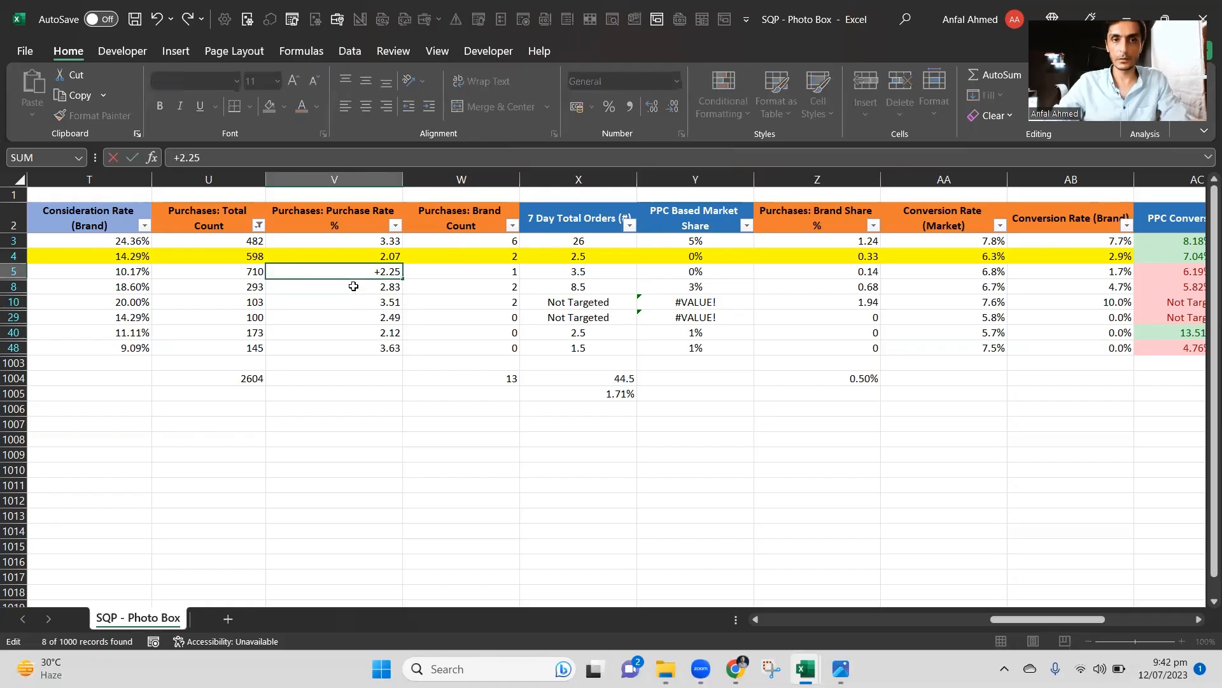
{"action": "key", "text": "End"}
{"action": "type", "text": "/100"}
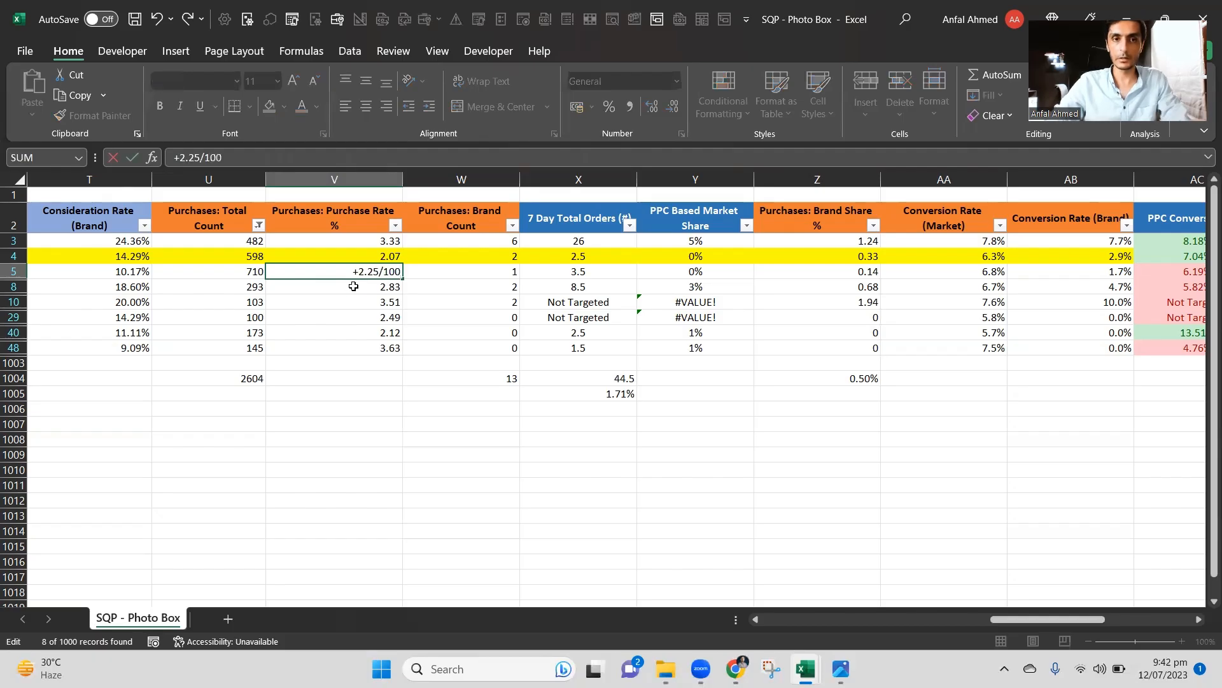
{"action": "key", "text": "Return"}
{"action": "key", "text": "Up"}
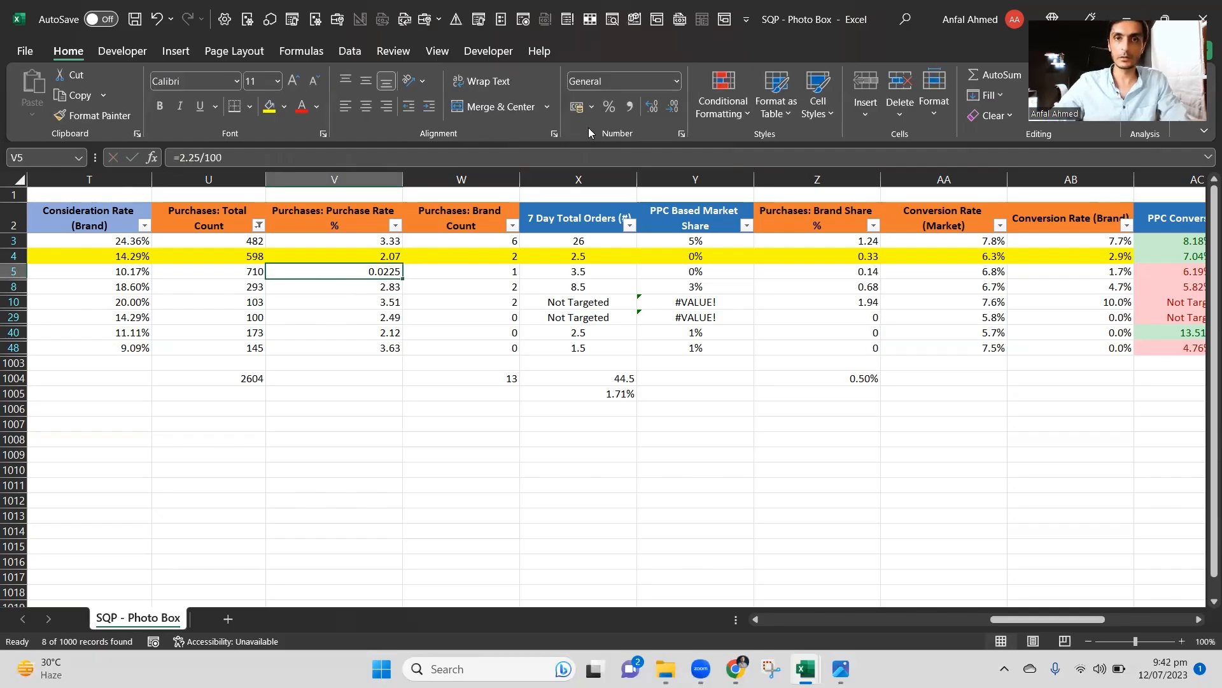
{"action": "left_click", "coordinate": [606, 108]}
{"action": "left_click", "coordinate": [647, 110]}
{"action": "left_click", "coordinate": [646, 109]}
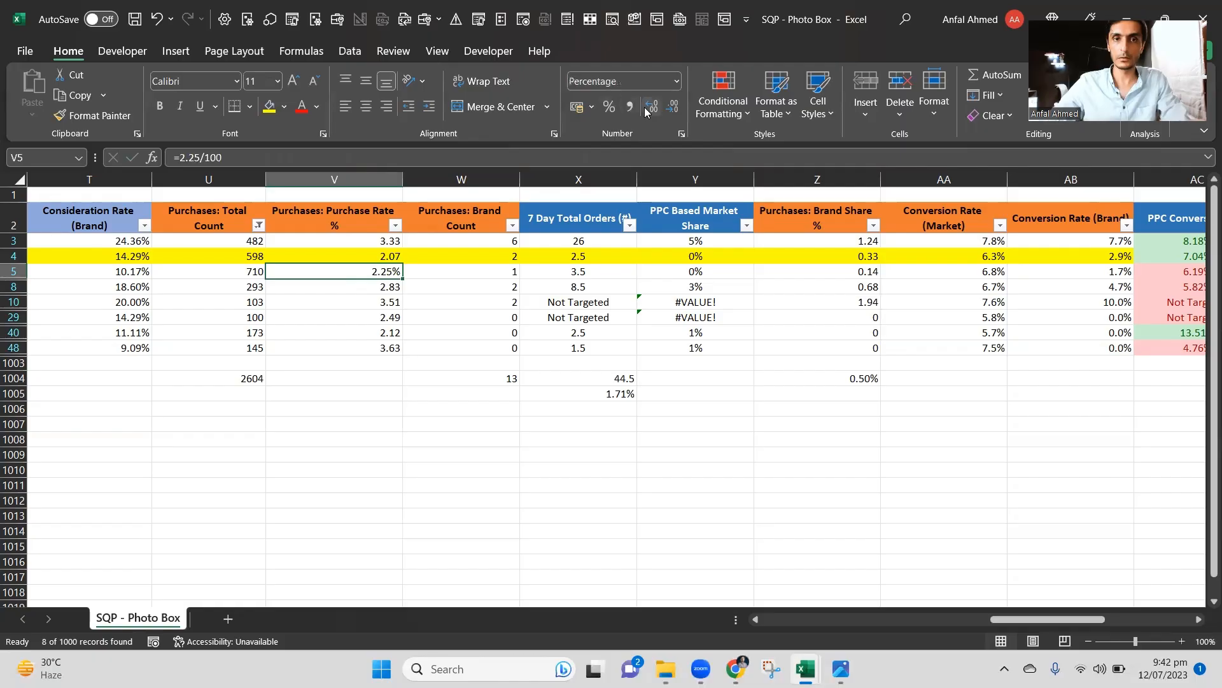
Undo the division by 100 and the percentage formatting in row 5's Purchase Rate %.
{"action": "key", "text": "ctrl+z"}
{"action": "key", "text": "ctrl+z"}
{"action": "key", "text": "ctrl+z"}
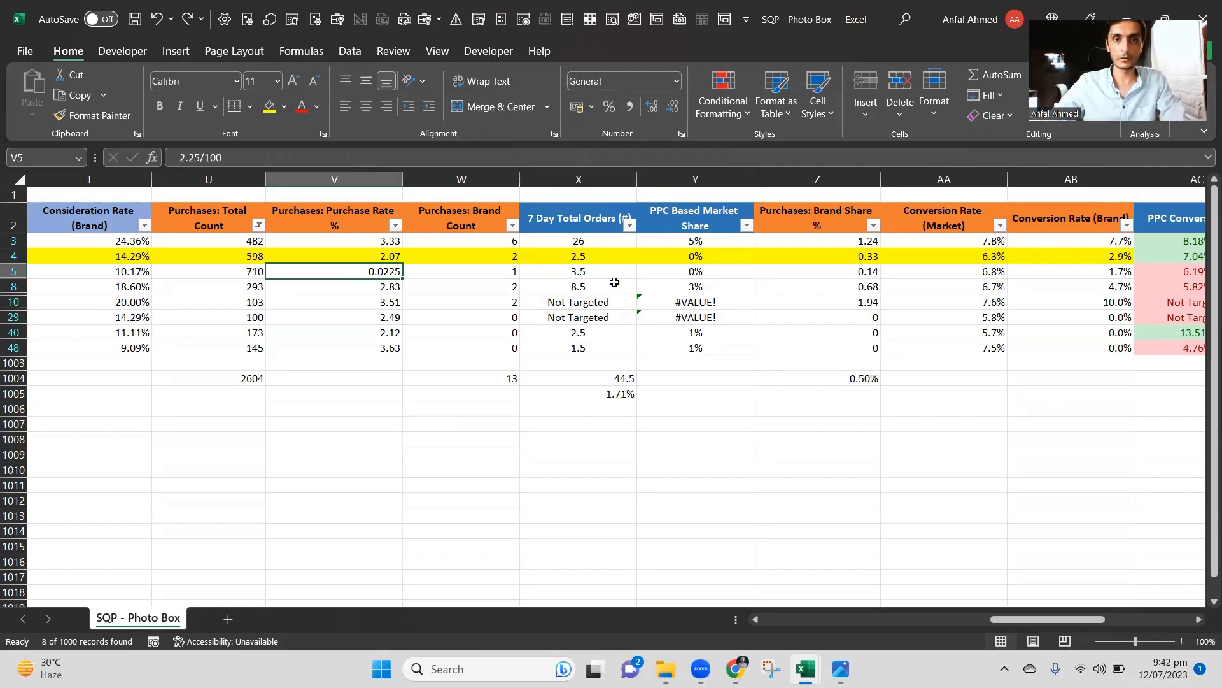
{"action": "key", "text": "ctrl+z"}
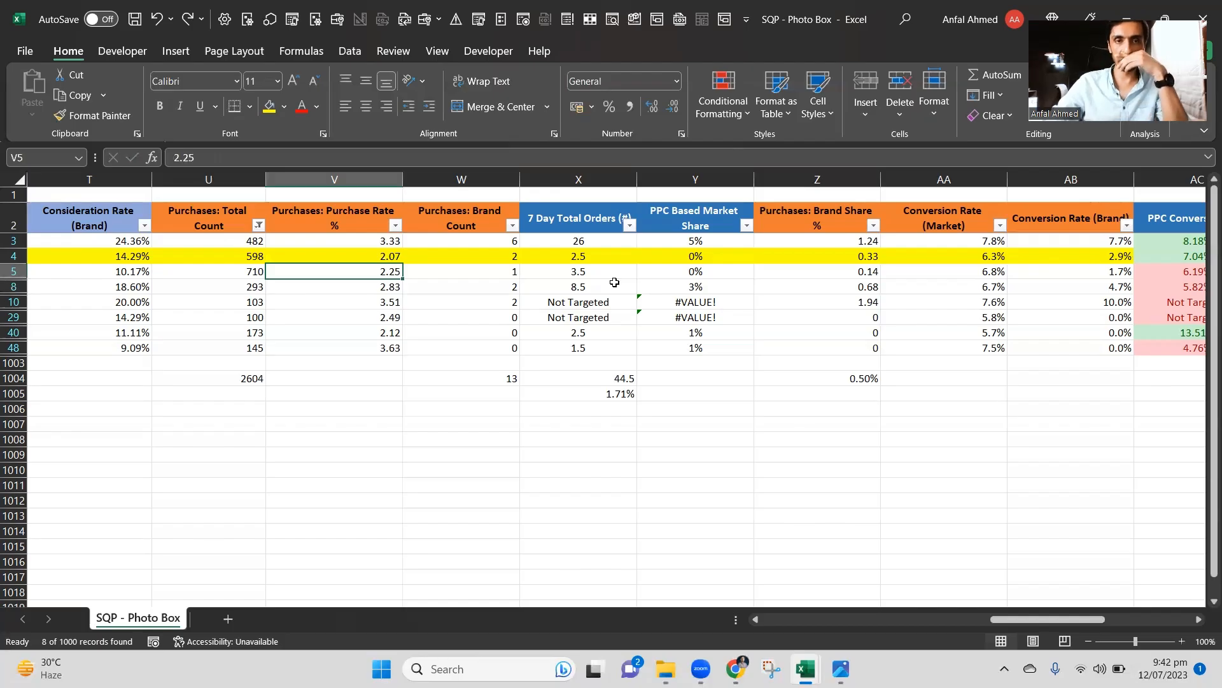
Compare row 5's brand purchase count and 7 Day Total Orders with its brand purchase share.
{"action": "key", "text": "Right"}
{"action": "key", "text": "Right"}
{"action": "key", "text": "Left"}
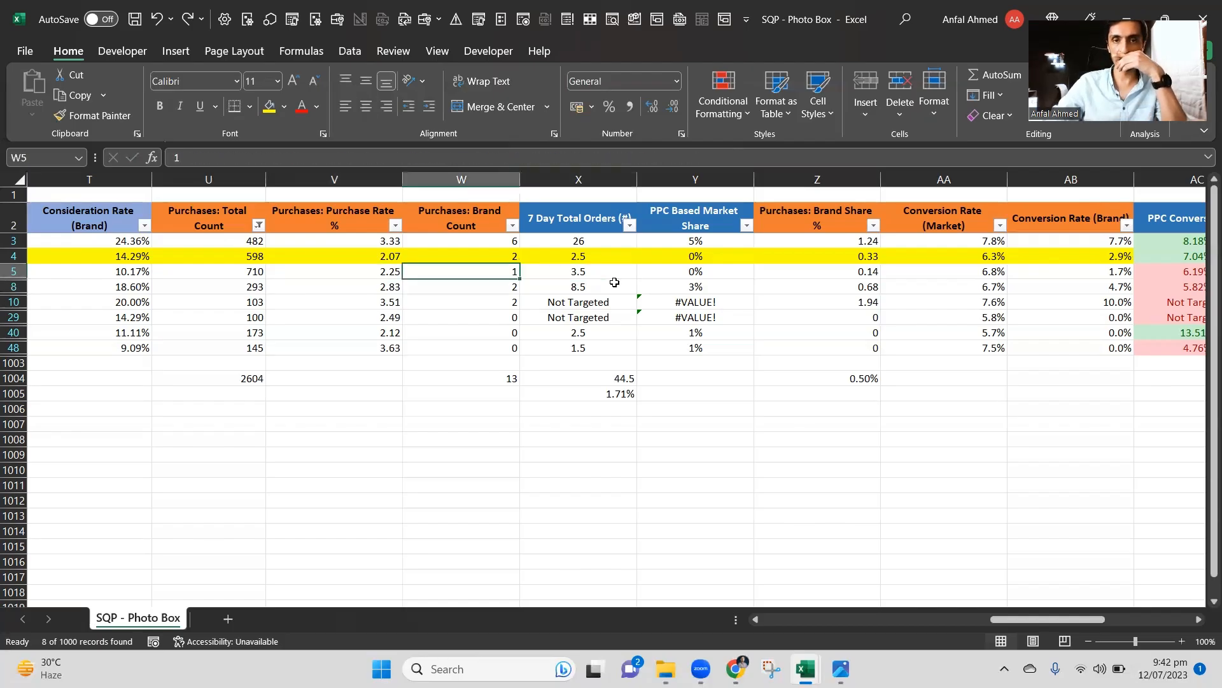
{"action": "key", "text": "Right"}
{"action": "key", "text": "Right"}
{"action": "key", "text": "Right"}
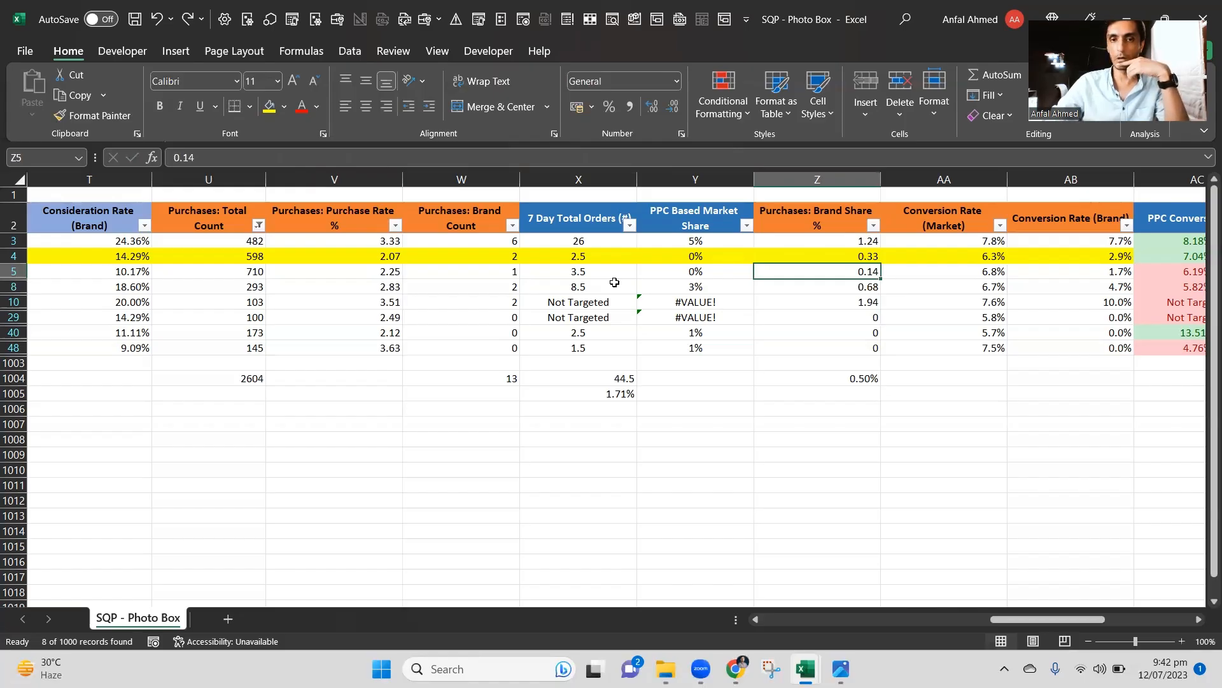
Show row 5's PPC Based Market Share with two decimal places.
{"action": "key", "text": "Left"}
{"action": "key", "text": "Left"}
{"action": "key", "text": "Left"}
{"action": "key", "text": "Right"}
{"action": "key", "text": "Right"}
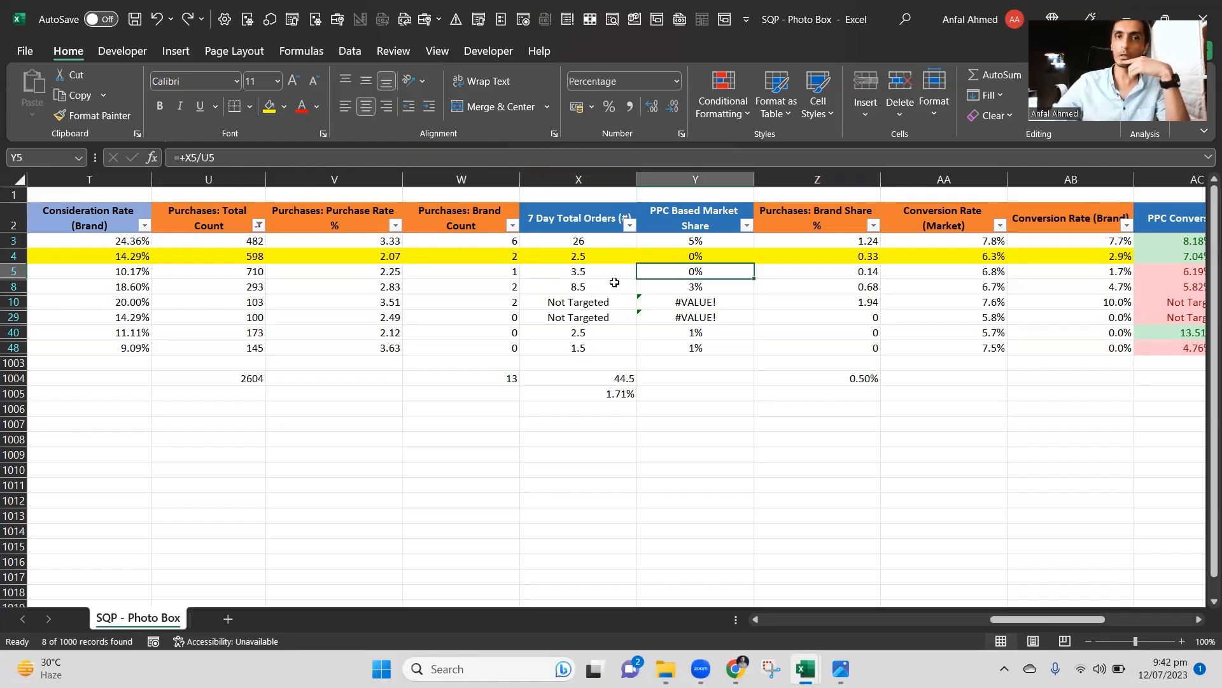
{"action": "left_click", "coordinate": [651, 110]}
{"action": "left_click", "coordinate": [652, 109]}
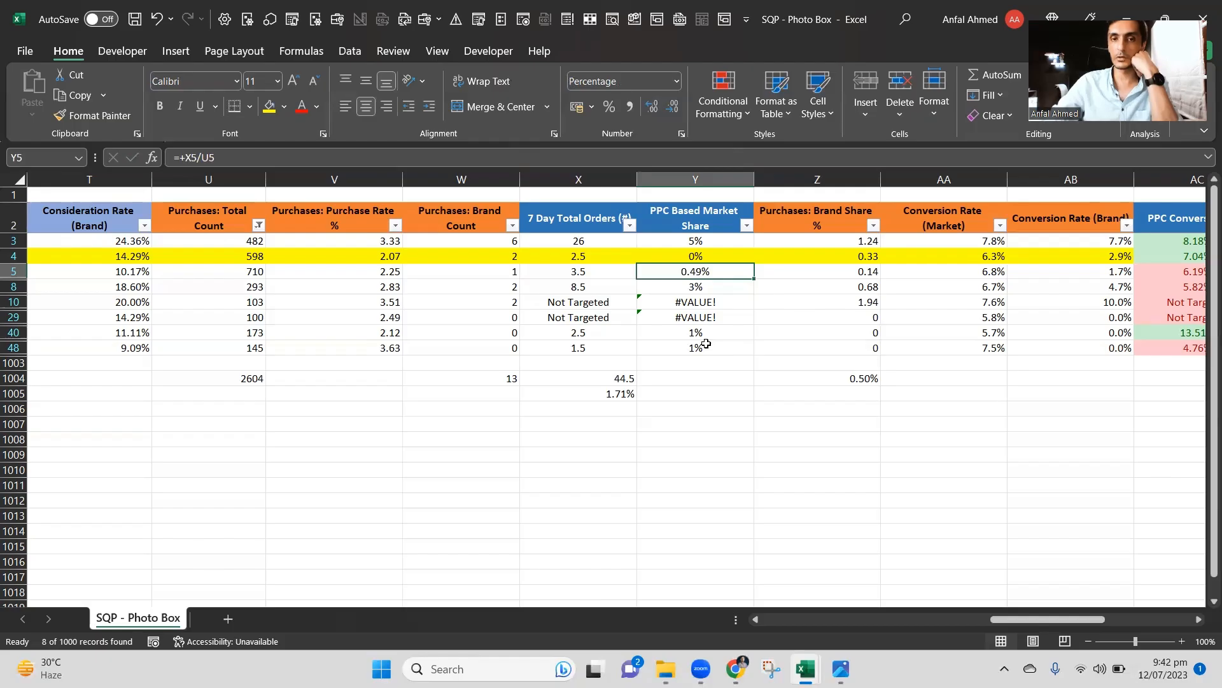
Highlight the "light box" row in yellow from Search Query through Conversion Rate (Brand).
{"action": "key", "text": "Left"}
{"action": "key", "text": "Left"}
{"action": "key", "text": "Left"}
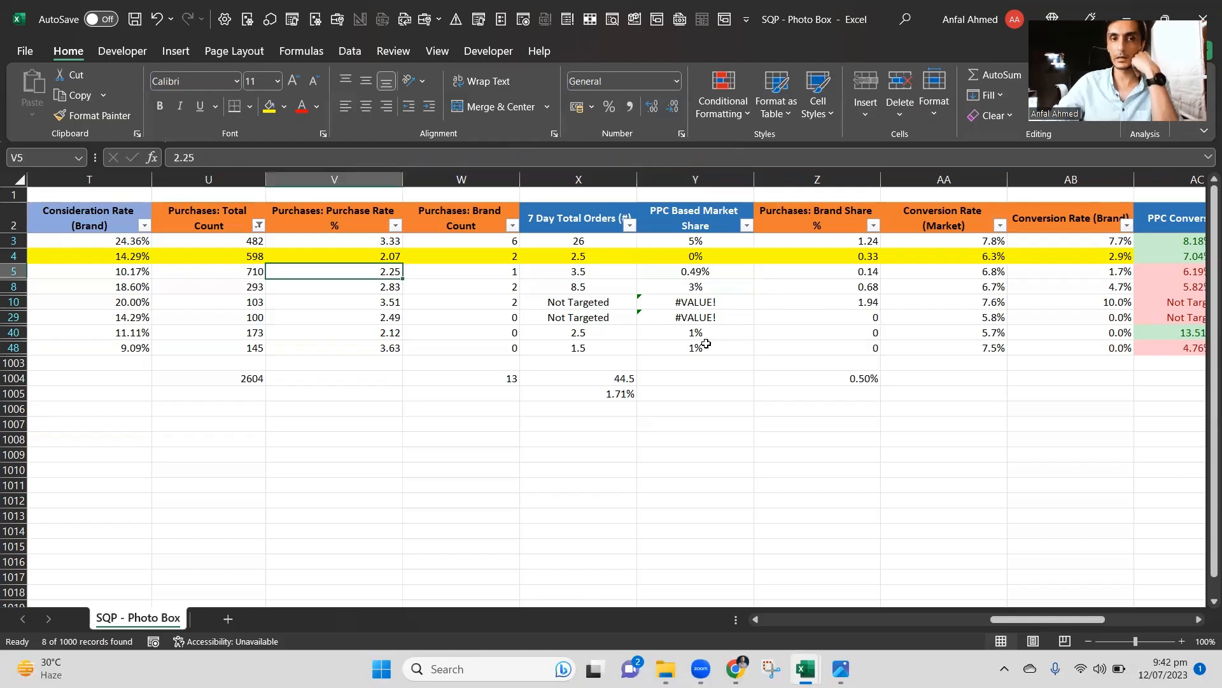
{"action": "key", "text": "Left"}
{"action": "key", "text": "Left"}
{"action": "key", "text": "Left"}
{"action": "key", "text": "Left"}
{"action": "key", "text": "Left"}
{"action": "key", "text": "Left"}
{"action": "key", "text": "Left"}
{"action": "key", "text": "Left"}
{"action": "key", "text": "Left"}
{"action": "key", "text": "Left"}
{"action": "key", "text": "Left"}
{"action": "key", "text": "Left"}
{"action": "key", "text": "Left"}
{"action": "key", "text": "Left"}
{"action": "key", "text": "Left"}
{"action": "key", "text": "Left"}
{"action": "key", "text": "Left"}
{"action": "key", "text": "Left"}
{"action": "key", "text": "Left"}
{"action": "key", "text": "Left"}
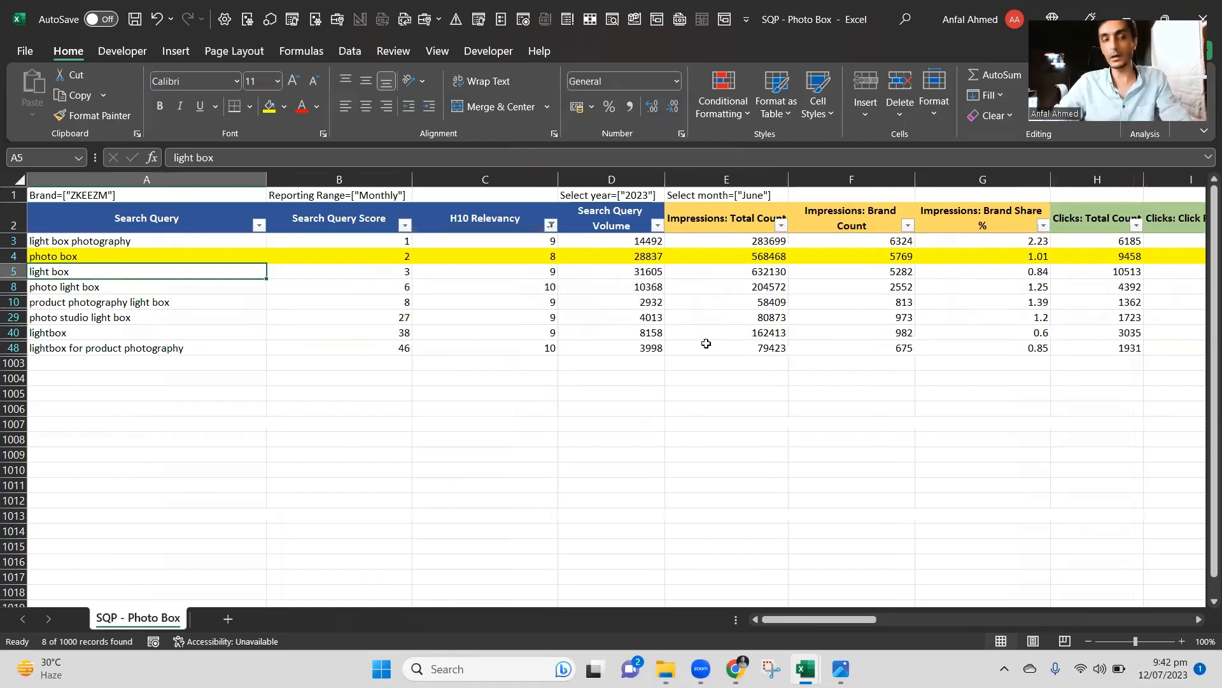
{"action": "key", "text": "shift+Right"}
{"action": "key", "text": "shift+Right"}
{"action": "key", "text": "shift+Right"}
{"action": "key", "text": "shift+Right"}
{"action": "key", "text": "shift+Right"}
{"action": "key", "text": "shift+Right"}
{"action": "key", "text": "shift+Right"}
{"action": "key", "text": "shift+Right"}
{"action": "key", "text": "shift+Right"}
{"action": "key", "text": "shift+Right"}
{"action": "key", "text": "shift+Right"}
{"action": "key", "text": "shift+Right"}
{"action": "key", "text": "shift+Right"}
{"action": "key", "text": "shift+Right"}
{"action": "key", "text": "shift+Right"}
{"action": "key", "text": "shift+Right"}
{"action": "key", "text": "shift+Right"}
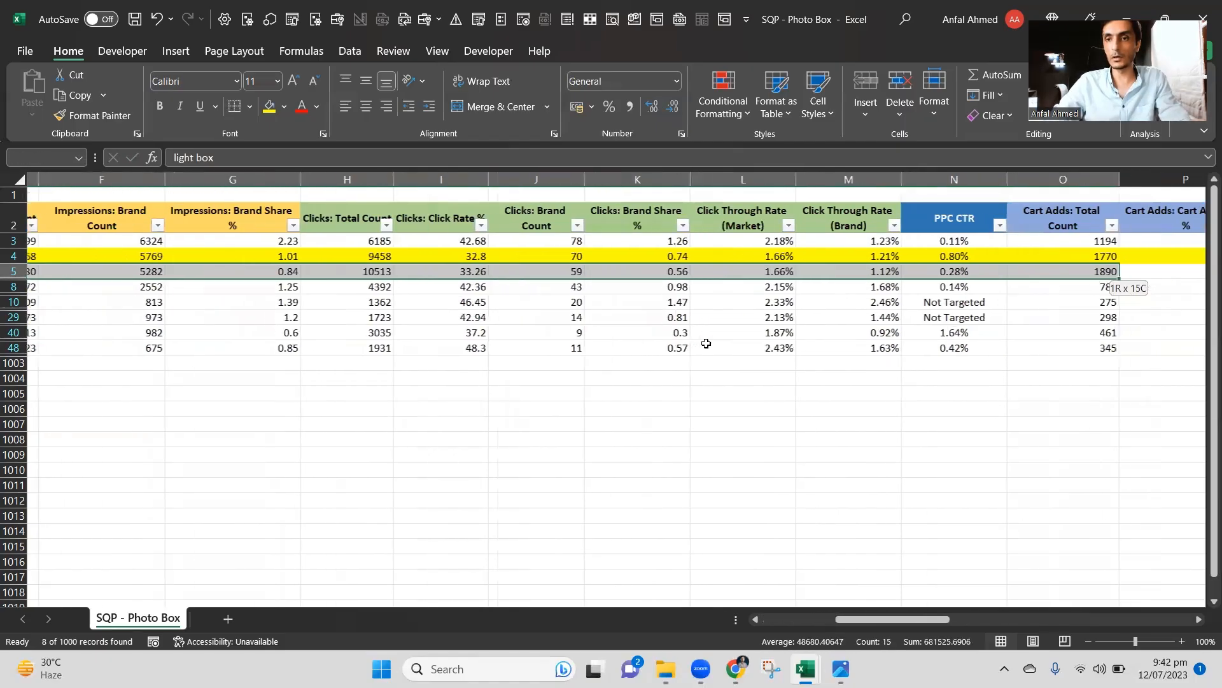
{"action": "key", "text": "shift+Right"}
{"action": "key", "text": "shift+Right"}
{"action": "key", "text": "shift+Right"}
{"action": "key", "text": "shift+Right"}
{"action": "key", "text": "shift+Right"}
{"action": "key", "text": "shift+Right"}
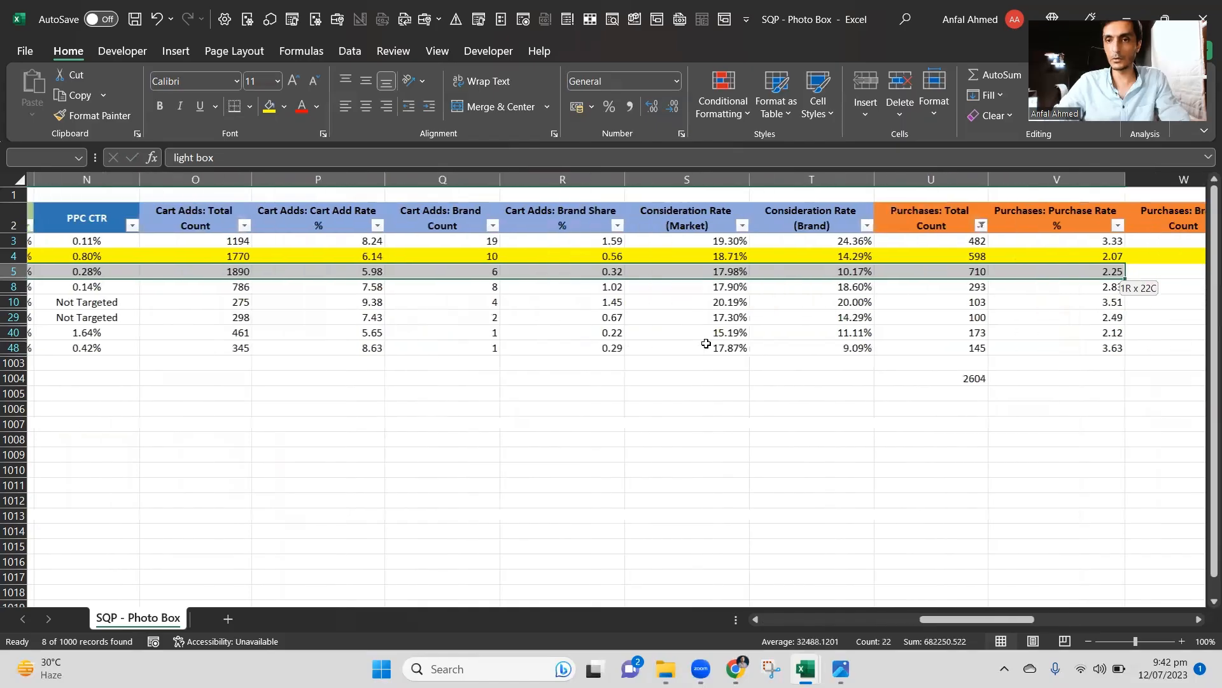
{"action": "key", "text": "shift+Right"}
{"action": "key", "text": "shift+Right"}
{"action": "key", "text": "shift+Right"}
{"action": "key", "text": "shift+Right"}
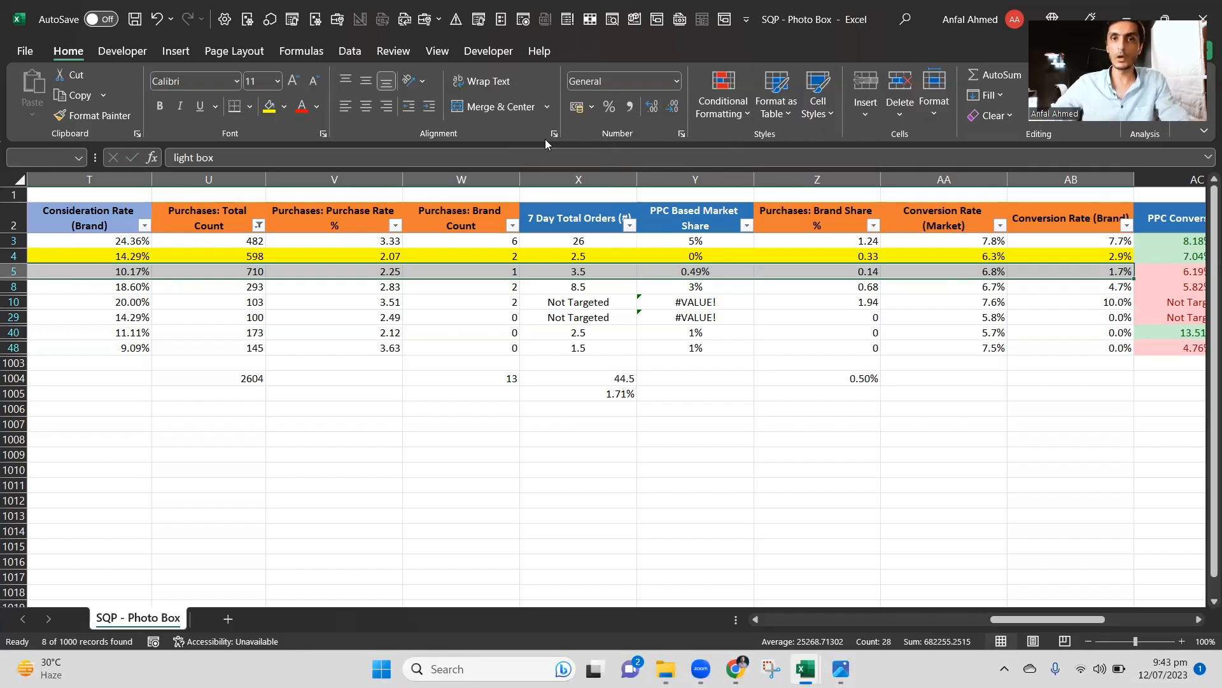
{"action": "left_click", "coordinate": [269, 107]}
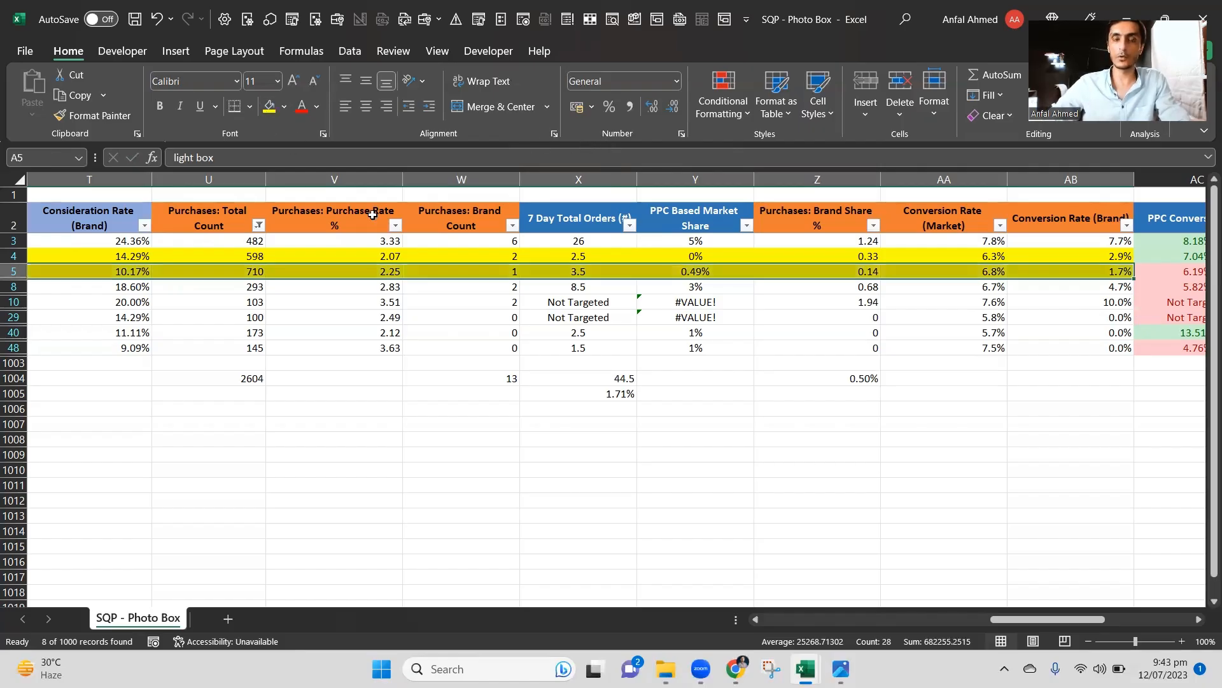
Examine the "photo light box" row from its search query score across to its brand click share.
{"action": "key", "text": "Down"}
{"action": "key", "text": "Right"}
{"action": "key", "text": "Right"}
{"action": "key", "text": "Right"}
{"action": "key", "text": "Right"}
{"action": "key", "text": "Right"}
{"action": "key", "text": "Right"}
{"action": "key", "text": "Right"}
{"action": "key", "text": "Right"}
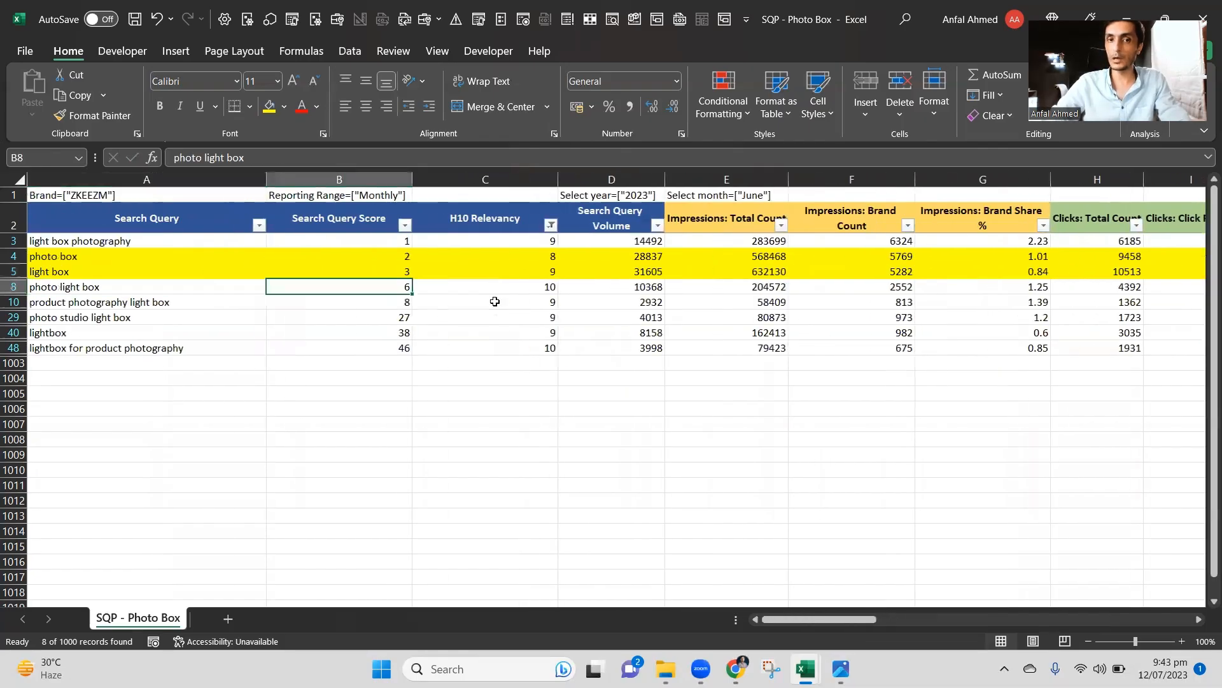
{"action": "key", "text": "Right"}
{"action": "key", "text": "Right"}
{"action": "key", "text": "Right"}
{"action": "key", "text": "Right"}
{"action": "key", "text": "Right"}
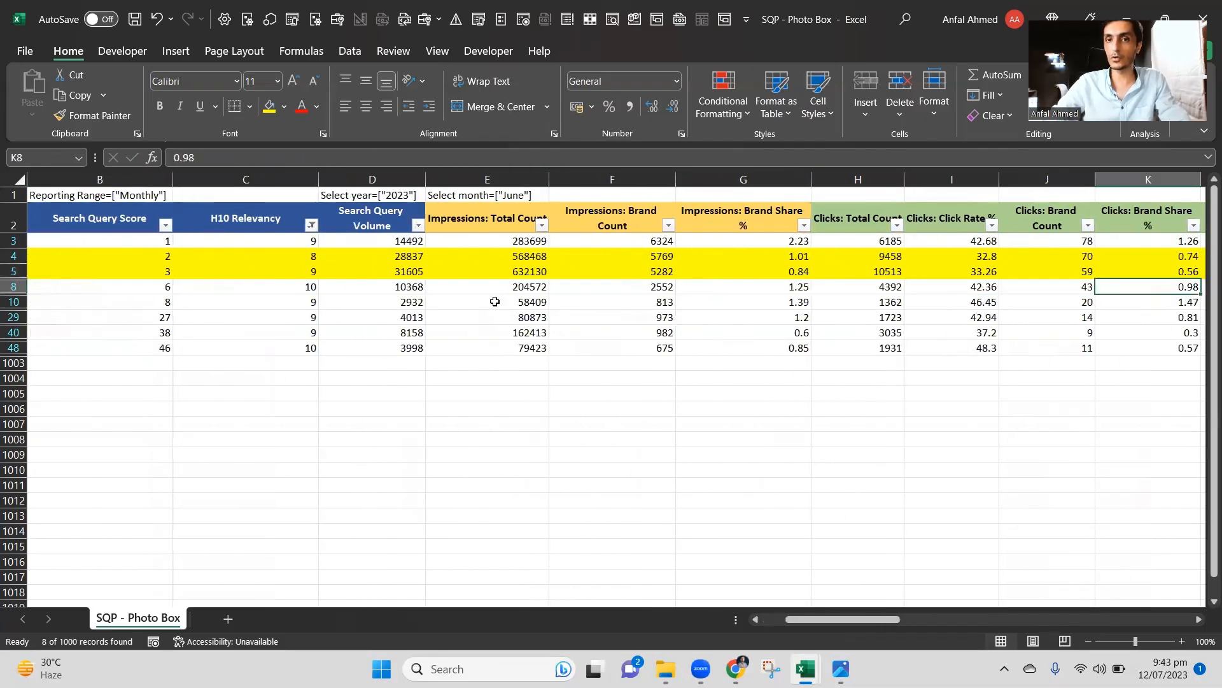
{"action": "key", "text": "Left"}
{"action": "key", "text": "Left"}
{"action": "key", "text": "Left"}
{"action": "key", "text": "Left"}
Compare the "light box" row's brand clicks and click share with its market and brand click-through rates.
{"action": "key", "text": "Up"}
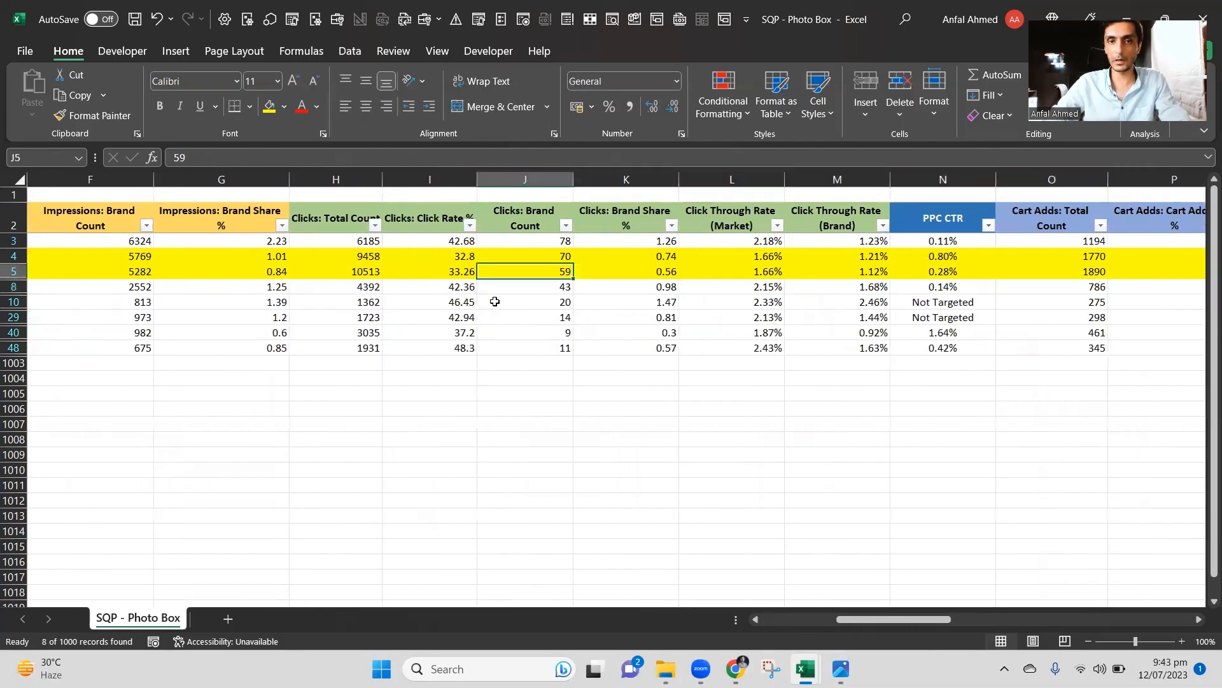
{"action": "key", "text": "Right"}
{"action": "key", "text": "Right"}
{"action": "key", "text": "Right"}
{"action": "key", "text": "Right"}
{"action": "key", "text": "Left"}
{"action": "key", "text": "Left"}
{"action": "key", "text": "Left"}
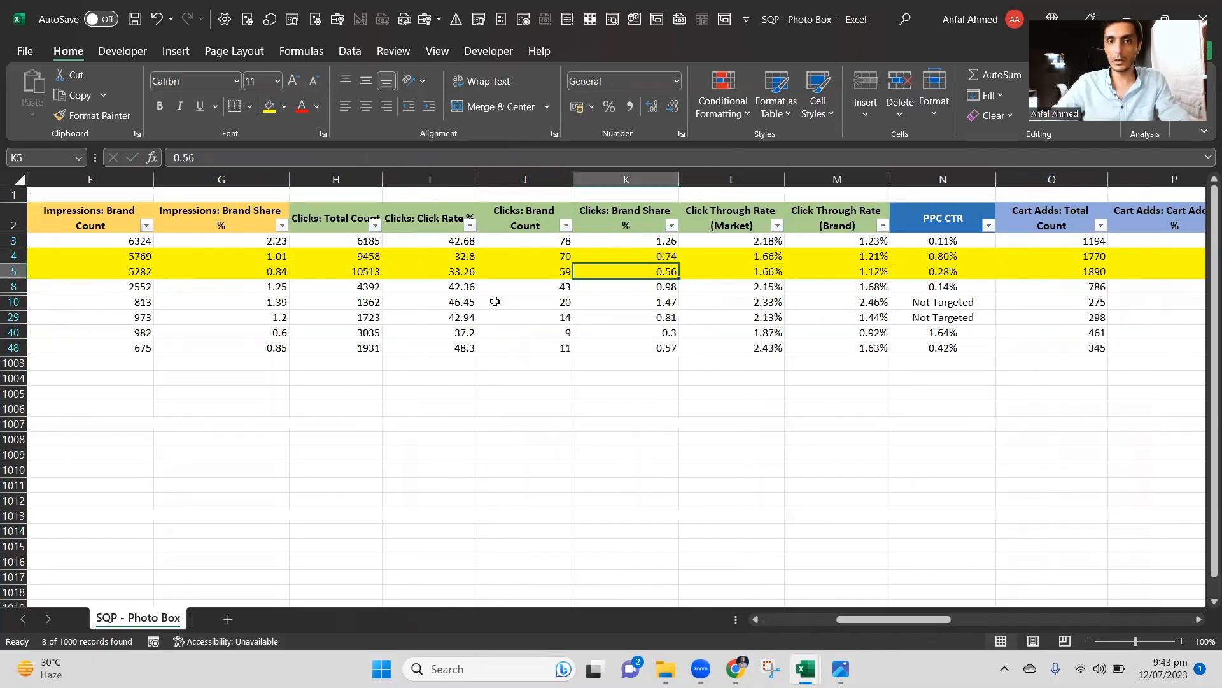
{"action": "key", "text": "Right"}
{"action": "key", "text": "Right"}
{"action": "key", "text": "Left"}
{"action": "key", "text": "Left"}
{"action": "key", "text": "Right"}
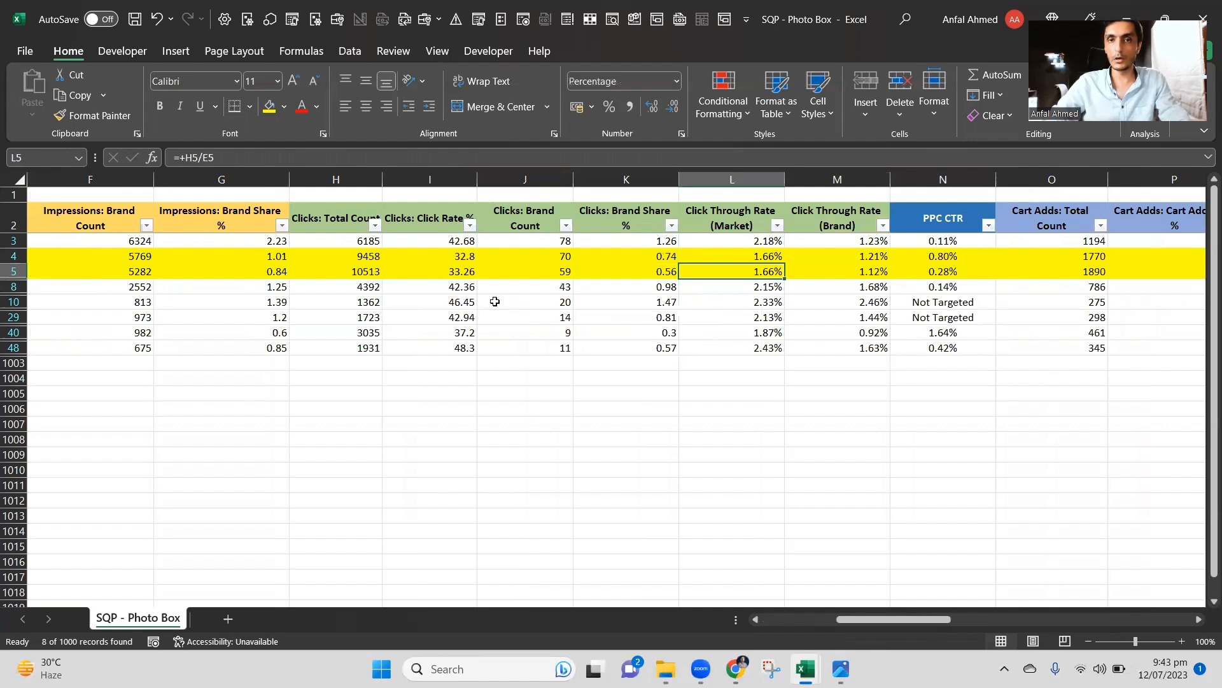
{"action": "key", "text": "Right"}
{"action": "key", "text": "Right"}
{"action": "key", "text": "Left"}
{"action": "key", "text": "Left"}
{"action": "key", "text": "Right"}
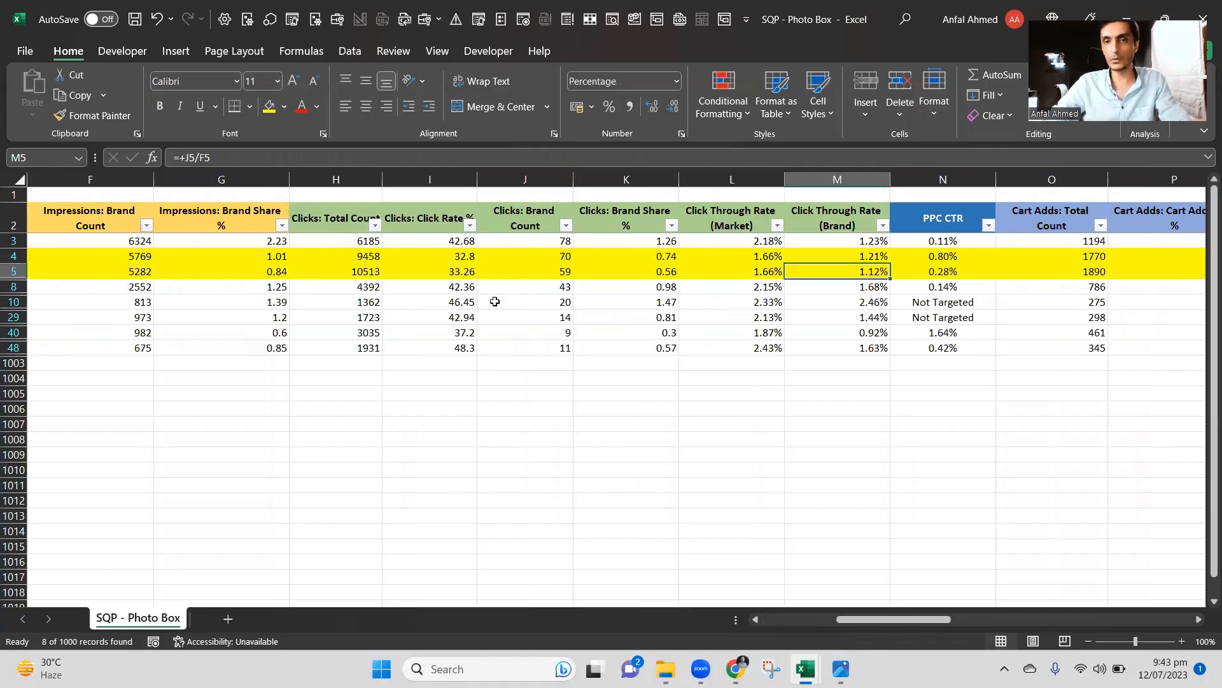
Compare the "light box" row's PPC CTR with its market and brand click-through rates.
{"action": "key", "text": "Right"}
{"action": "key", "text": "Right"}
{"action": "key", "text": "Left"}
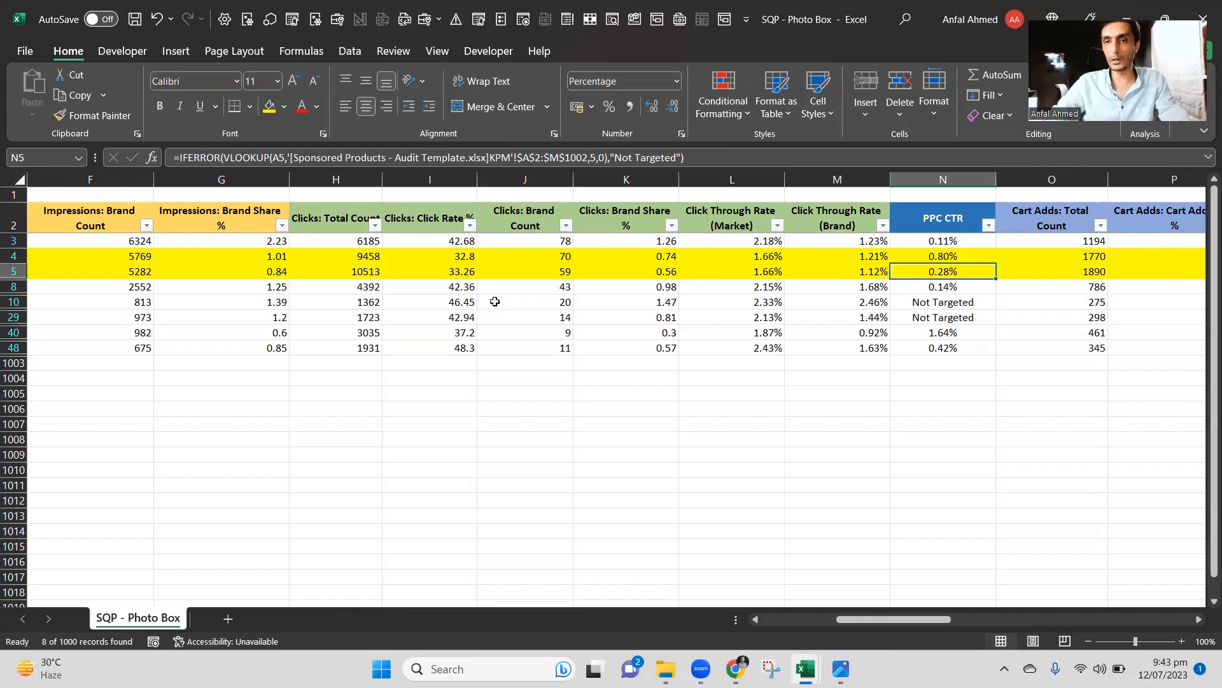
{"action": "key", "text": "Right"}
{"action": "key", "text": "Right"}
{"action": "key", "text": "Left"}
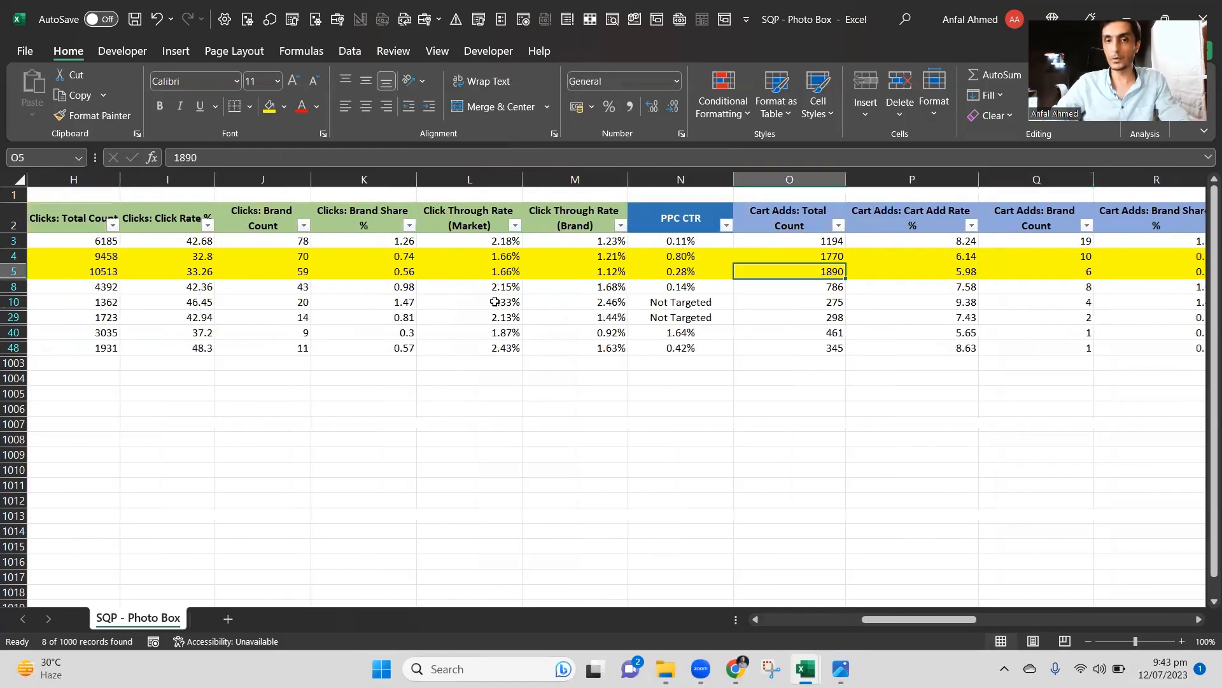
{"action": "key", "text": "Left"}
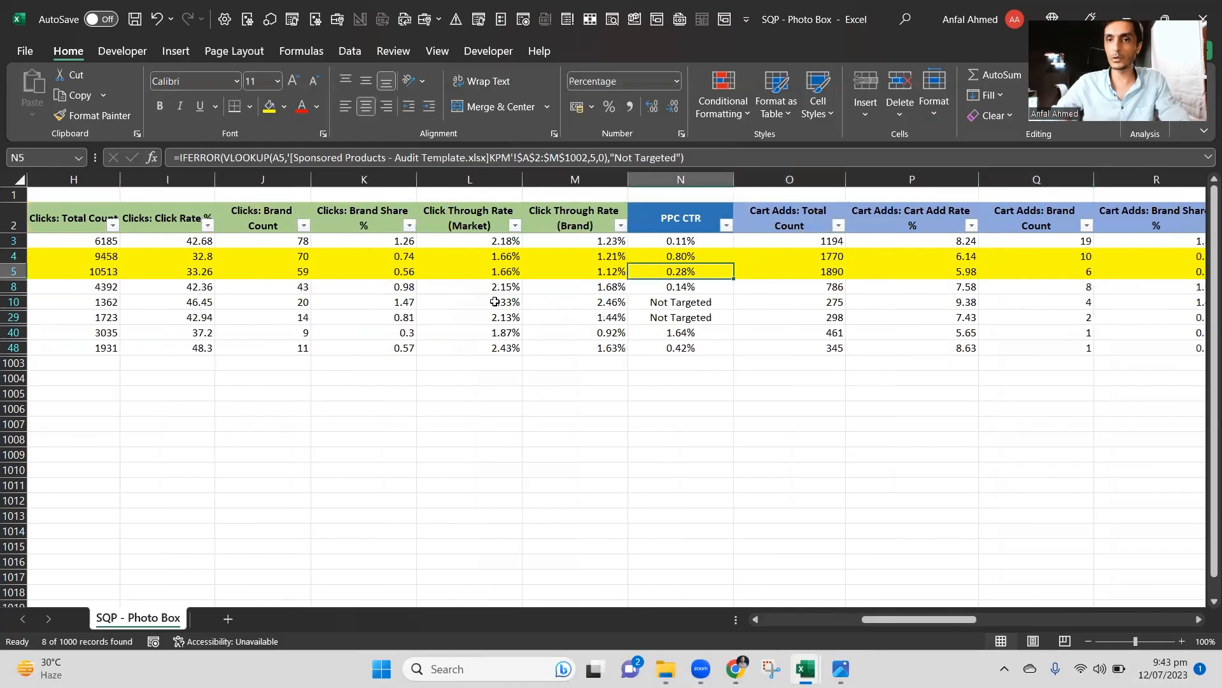
{"action": "key", "text": "Left"}
{"action": "key", "text": "Left"}
{"action": "key", "text": "Left"}
{"action": "key", "text": "Left"}
{"action": "key", "text": "Left"}
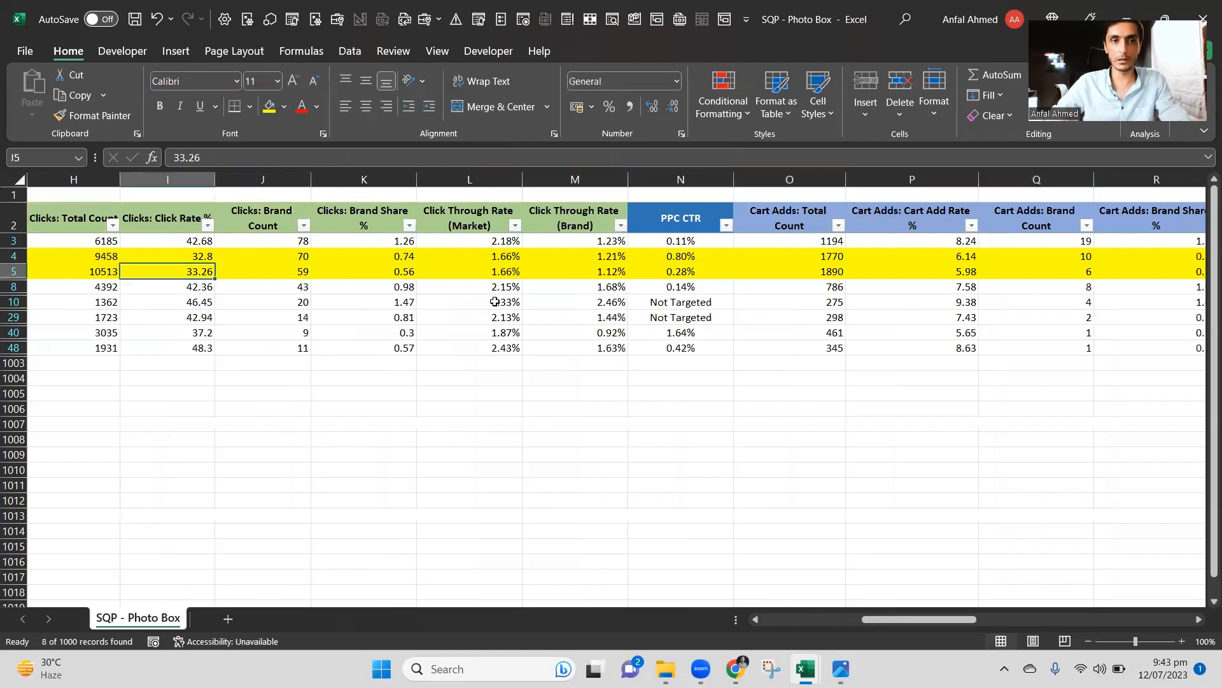
Compare the "light box" row's total click count, click rate and brand click count.
{"action": "key", "text": "Left"}
{"action": "key", "text": "Right"}
{"action": "key", "text": "Right"}
{"action": "key", "text": "Left"}
{"action": "key", "text": "Left"}
{"action": "key", "text": "Right"}
{"action": "key", "text": "Right"}
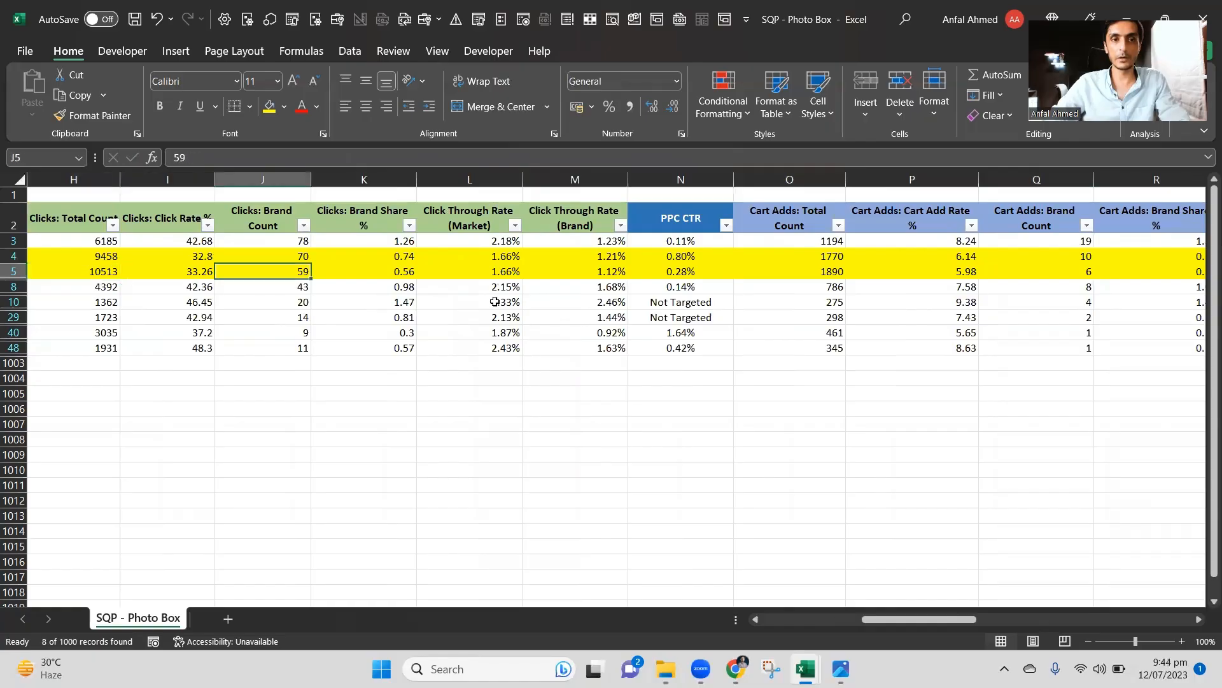
Copy the "light box" query and filter Search Terms to equal it on the Sponsored Products workbook's KPM sheet.
{"action": "key", "text": "Home"}
{"action": "key", "text": "ctrl+c"}
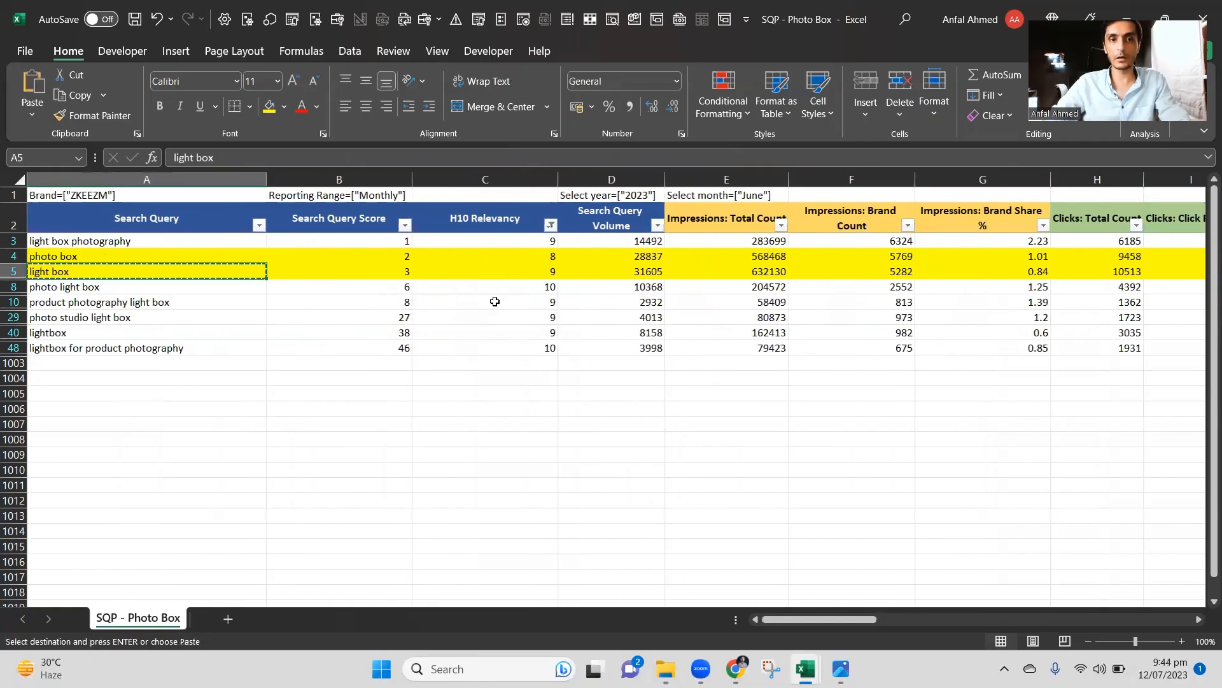
{"action": "key", "text": "alt+Tab"}
{"action": "key", "text": "alt+Tab"}
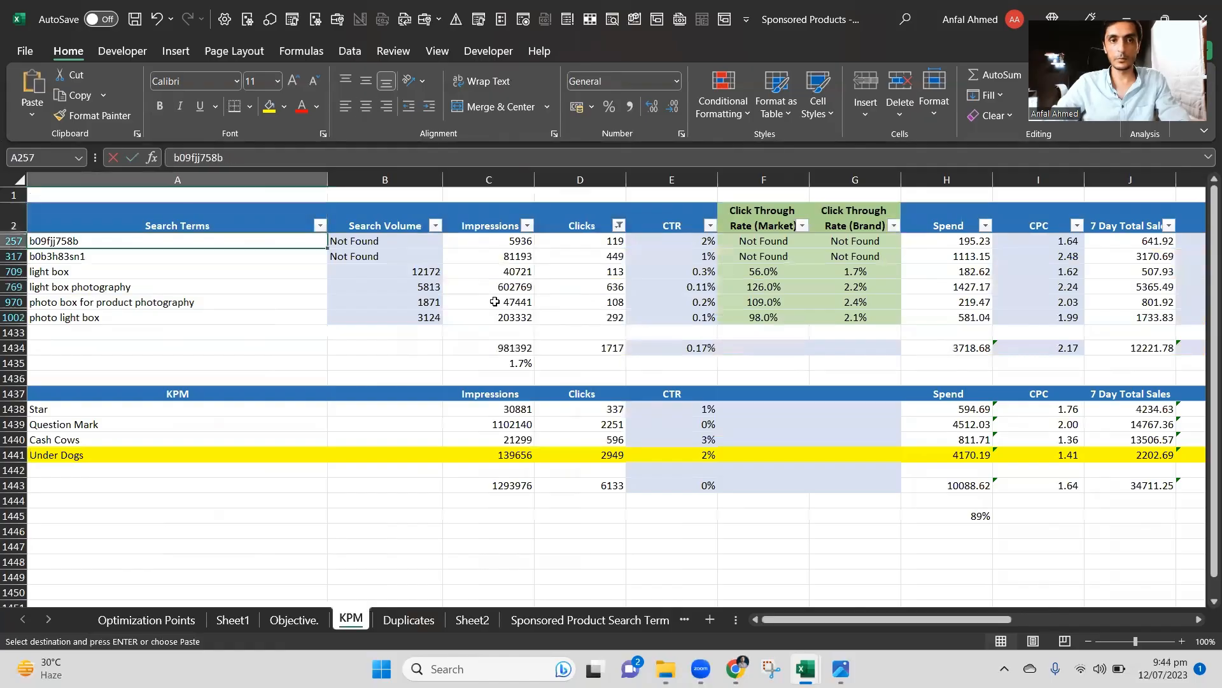
{"action": "key", "text": "alt+Down"}
{"action": "key", "text": "Down"}
{"action": "key", "text": "Right"}
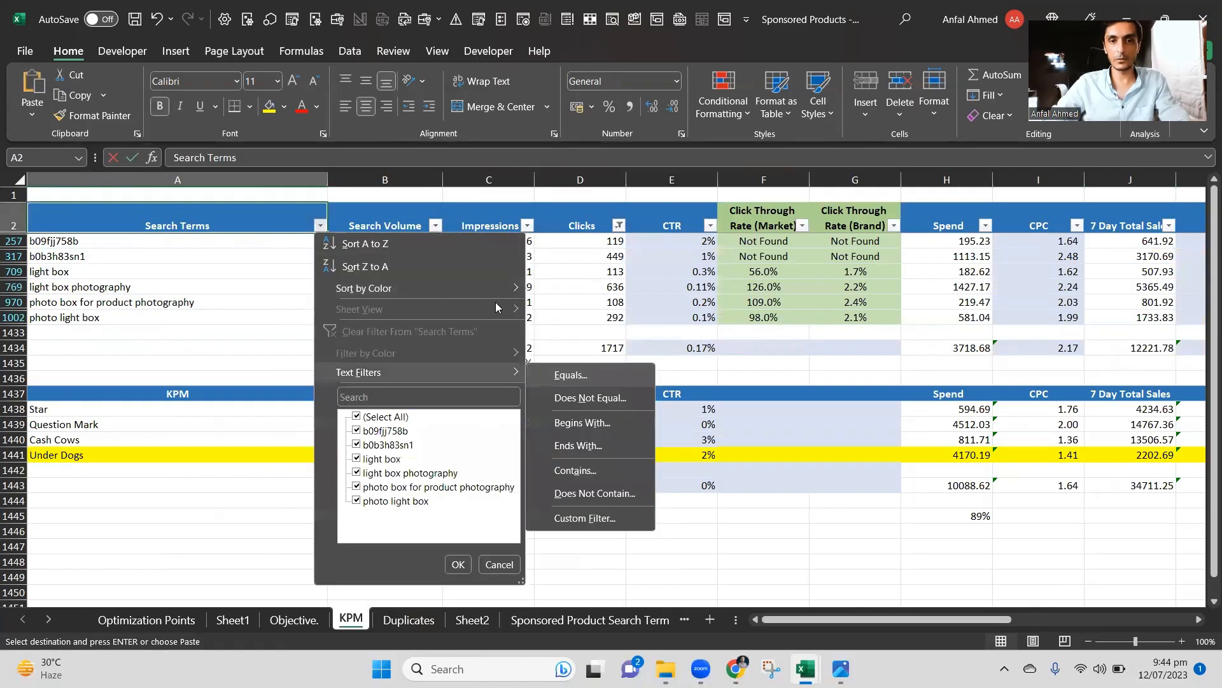
{"action": "key", "text": "Down"}
{"action": "key", "text": "Up"}
{"action": "key", "text": "Return"}
{"action": "key", "text": "ctrl+v"}
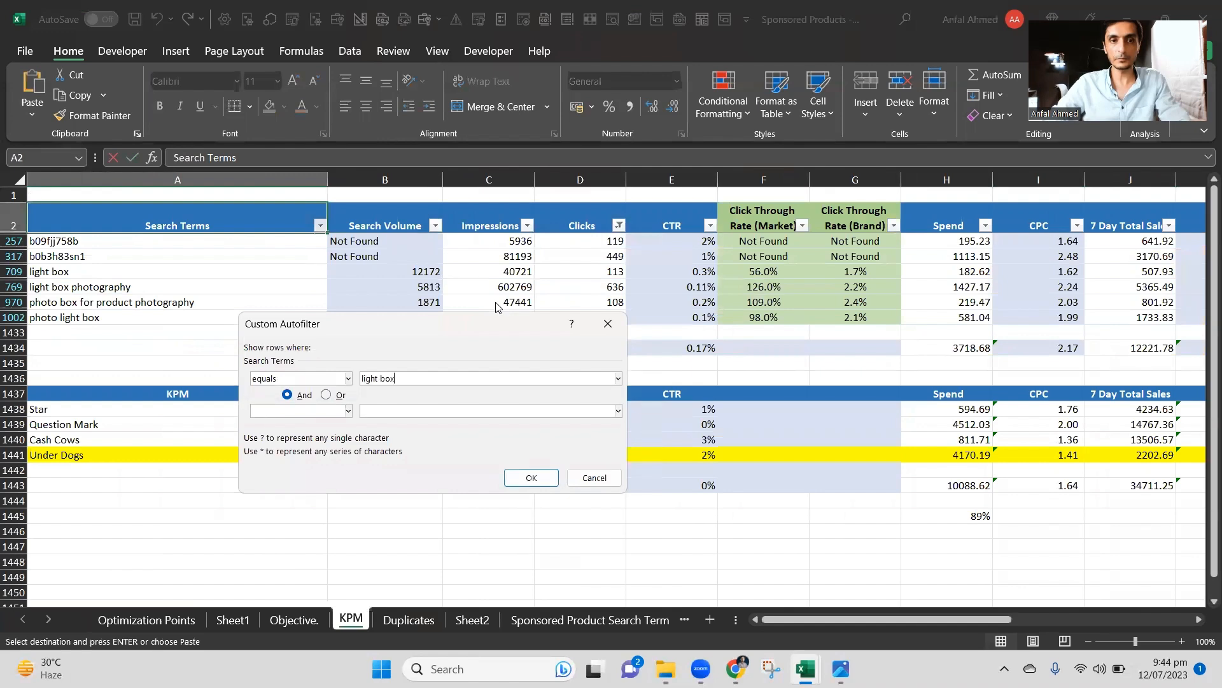
{"action": "key", "text": "Return"}
Compare the "light box" PPC clicks and CTR on the KPM sheet with its total clicks in SQP - Photo Box.
{"action": "key", "text": "Right"}
{"action": "key", "text": "Right"}
{"action": "key", "text": "Right"}
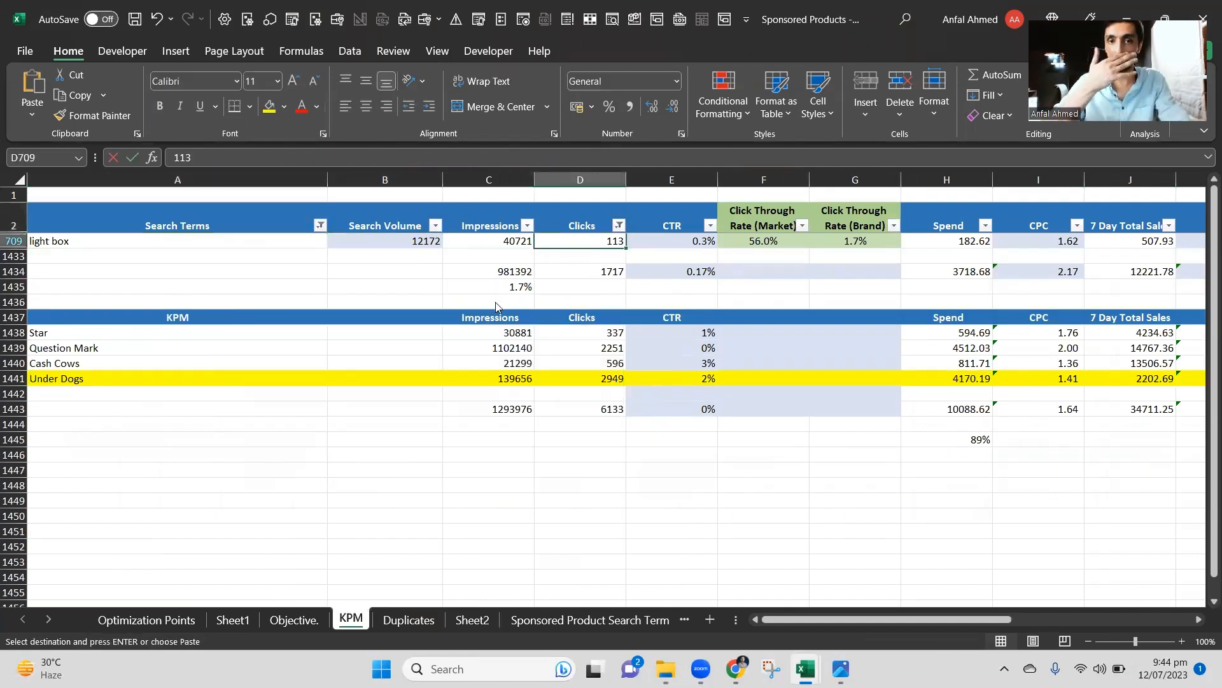
{"action": "key", "text": "alt+Tab"}
{"action": "key", "text": "Right"}
{"action": "key", "text": "Right"}
{"action": "key", "text": "Right"}
{"action": "key", "text": "Right"}
{"action": "key", "text": "Right"}
{"action": "key", "text": "Right"}
{"action": "key", "text": "Right"}
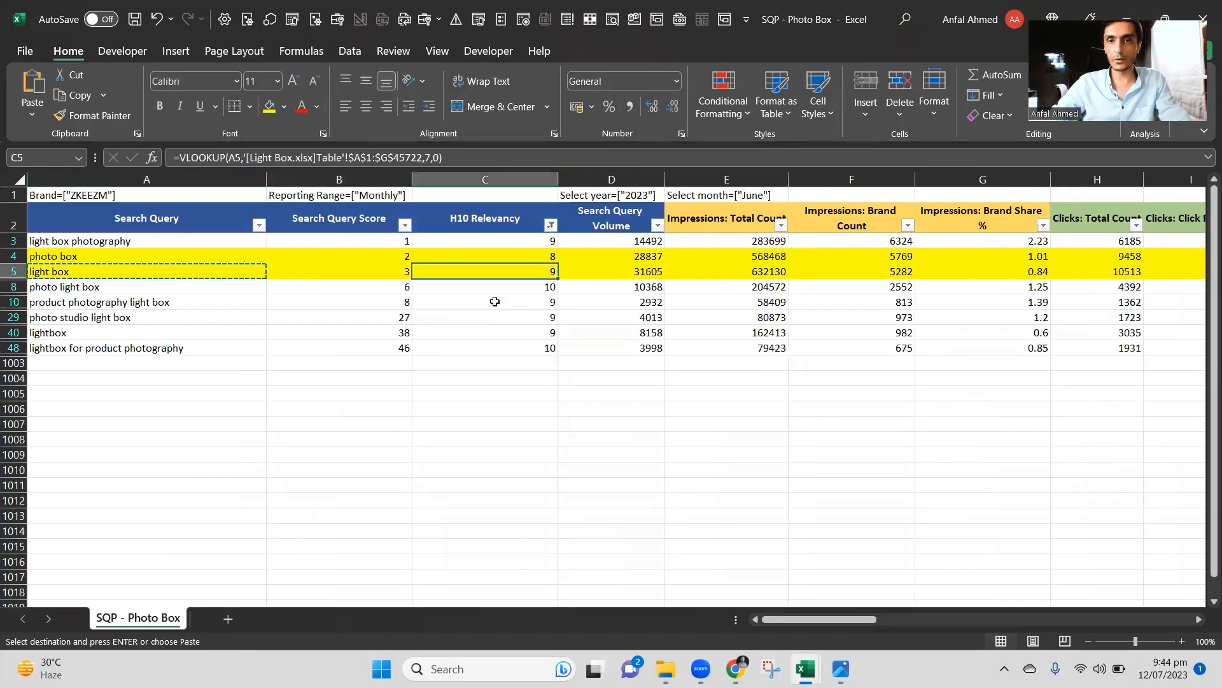
{"action": "key", "text": "alt+Tab"}
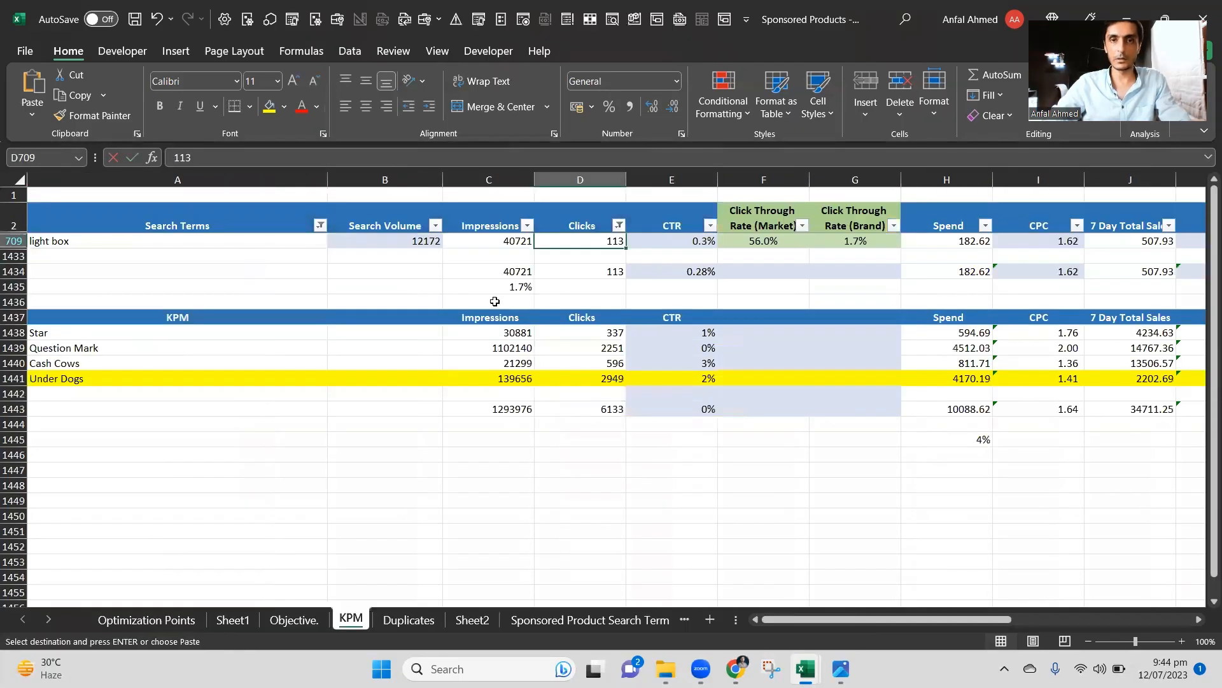
{"action": "key", "text": "Right"}
{"action": "key", "text": "Right"}
{"action": "key", "text": "Left"}
{"action": "key", "text": "Left"}
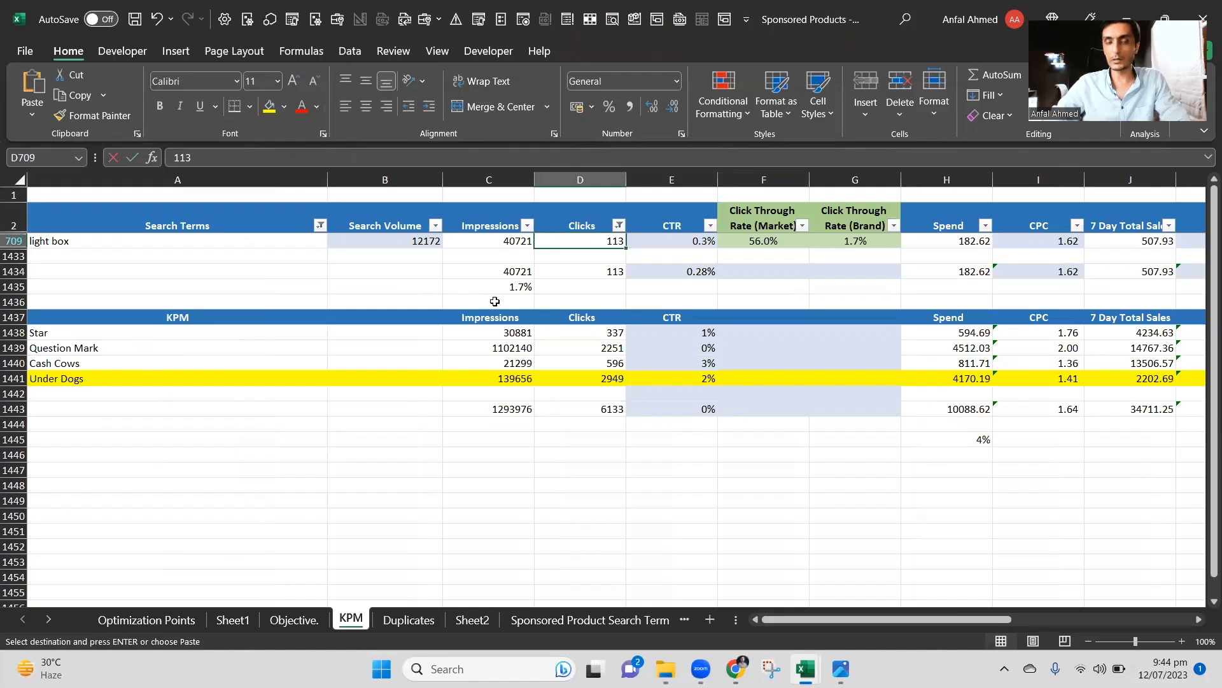
Return to SQP - Photo Box and examine the "light box" row's brand click share, cart adds and consideration rates.
{"action": "key", "text": "alt+Tab"}
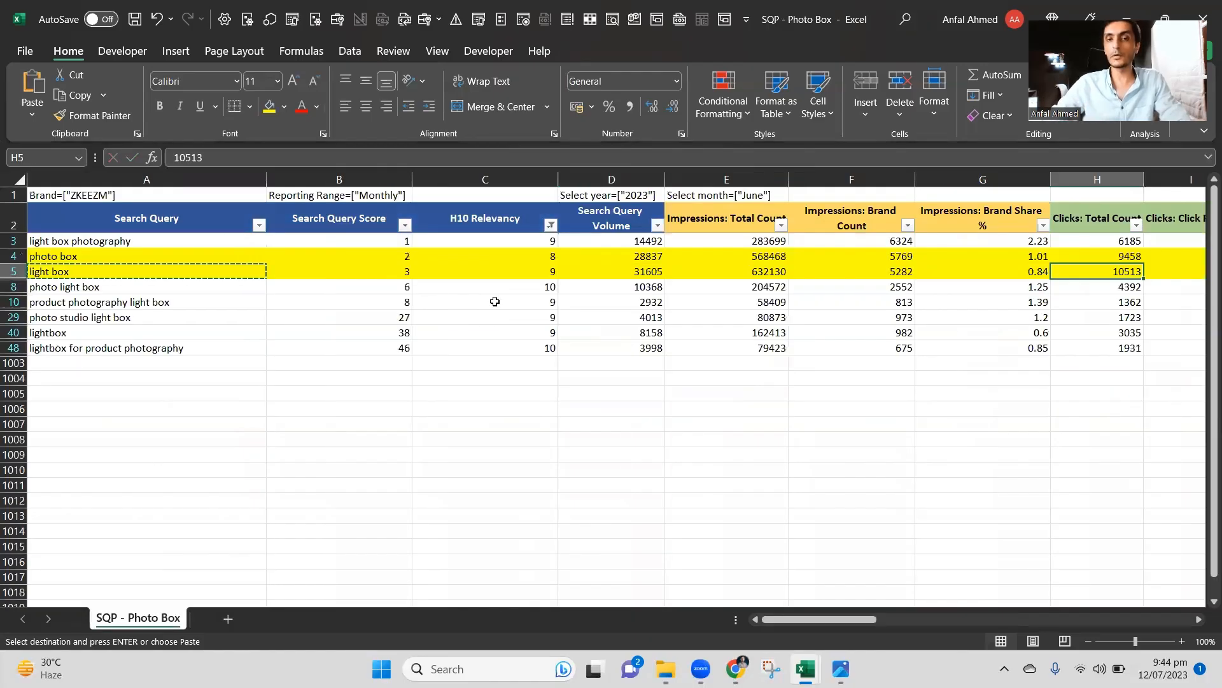
{"action": "key", "text": "Right"}
{"action": "key", "text": "Right"}
{"action": "key", "text": "Right"}
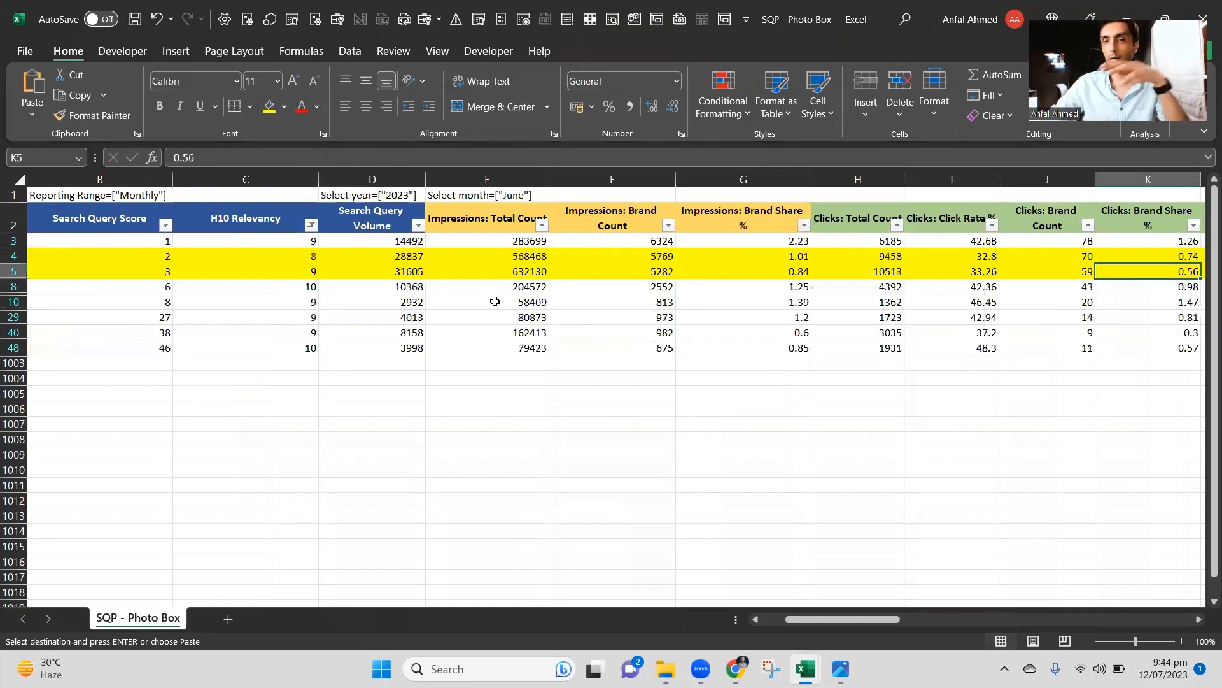
{"action": "key", "text": "Right"}
{"action": "key", "text": "Right"}
{"action": "key", "text": "Right"}
{"action": "key", "text": "Right"}
{"action": "key", "text": "Right"}
{"action": "key", "text": "Right"}
{"action": "key", "text": "Right"}
{"action": "key", "text": "Right"}
{"action": "key", "text": "Right"}
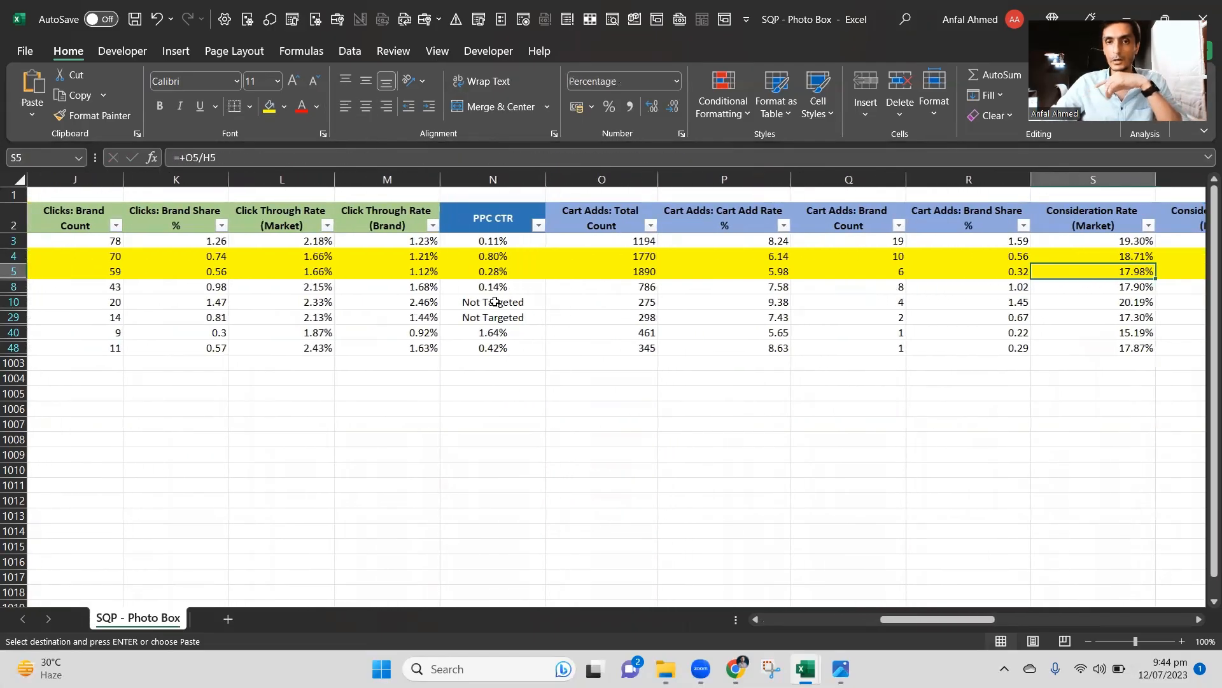
{"action": "key", "text": "Left"}
{"action": "key", "text": "Left"}
{"action": "key", "text": "Right"}
{"action": "key", "text": "Right"}
{"action": "key", "text": "Right"}
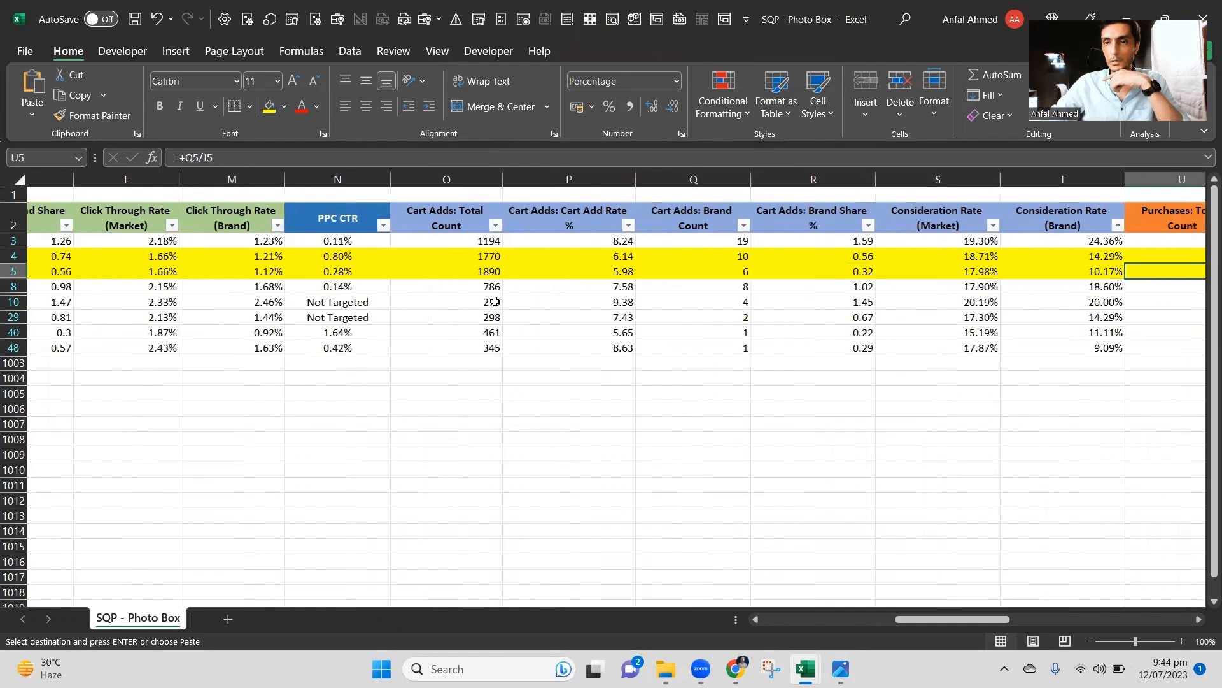
Compare the market and brand consideration rates in the "light box" row.
{"action": "key", "text": "Left"}
{"action": "key", "text": "Right"}
{"action": "key", "text": "Right"}
{"action": "key", "text": "Left"}
{"action": "key", "text": "Left"}
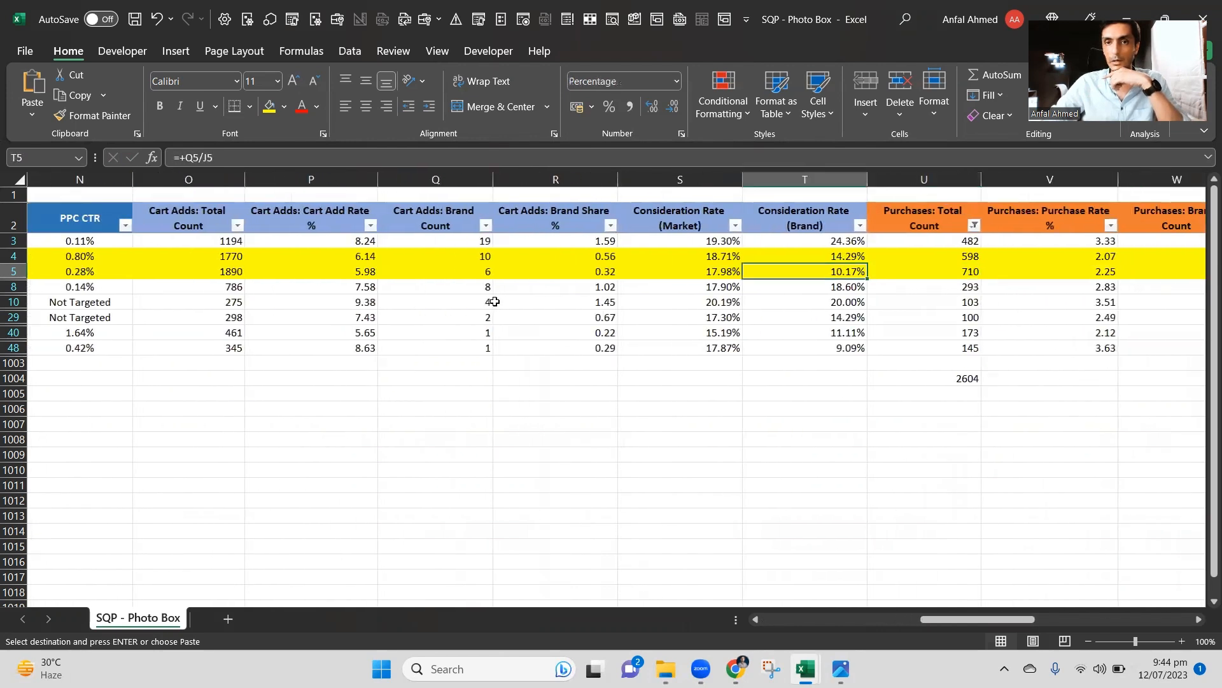
{"action": "key", "text": "Left"}
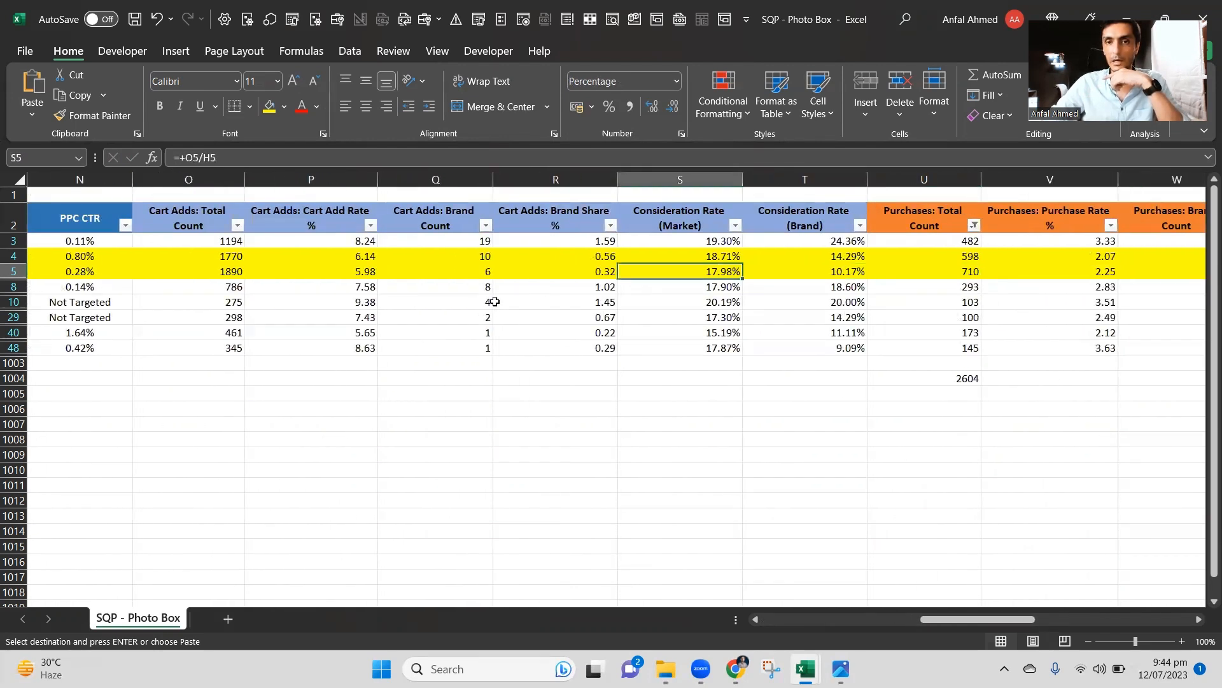
{"action": "key", "text": "Right"}
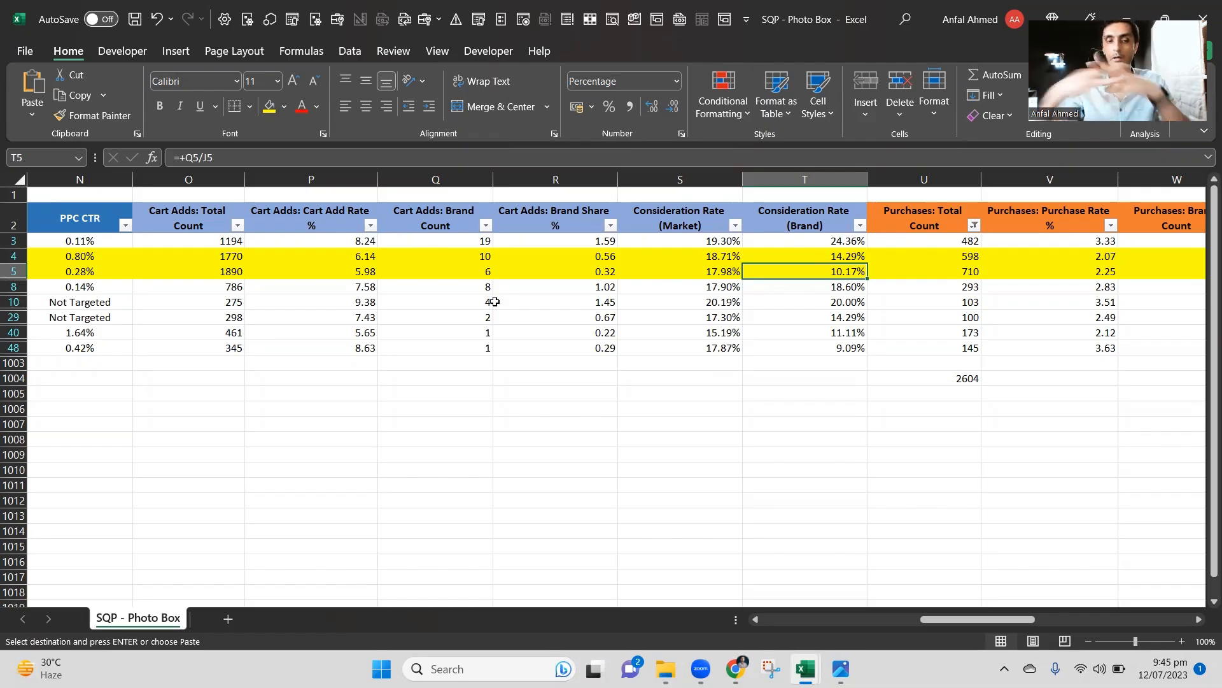
Switch to Chrome and open amazon.com in a new browser tab.
{"action": "key", "text": "alt+Tab"}
{"action": "key", "text": "alt+Tab"}
{"action": "key", "text": "alt+Tab"}
{"action": "key", "text": "alt+Tab"}
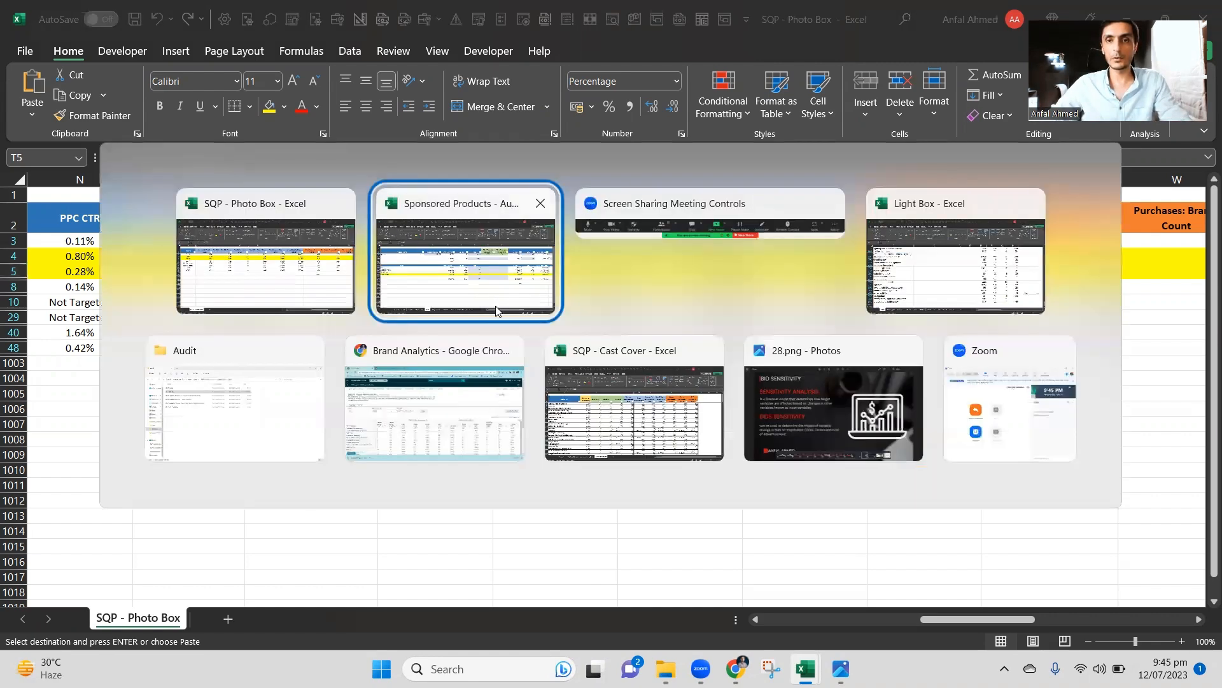
{"action": "key", "text": "alt+Tab"}
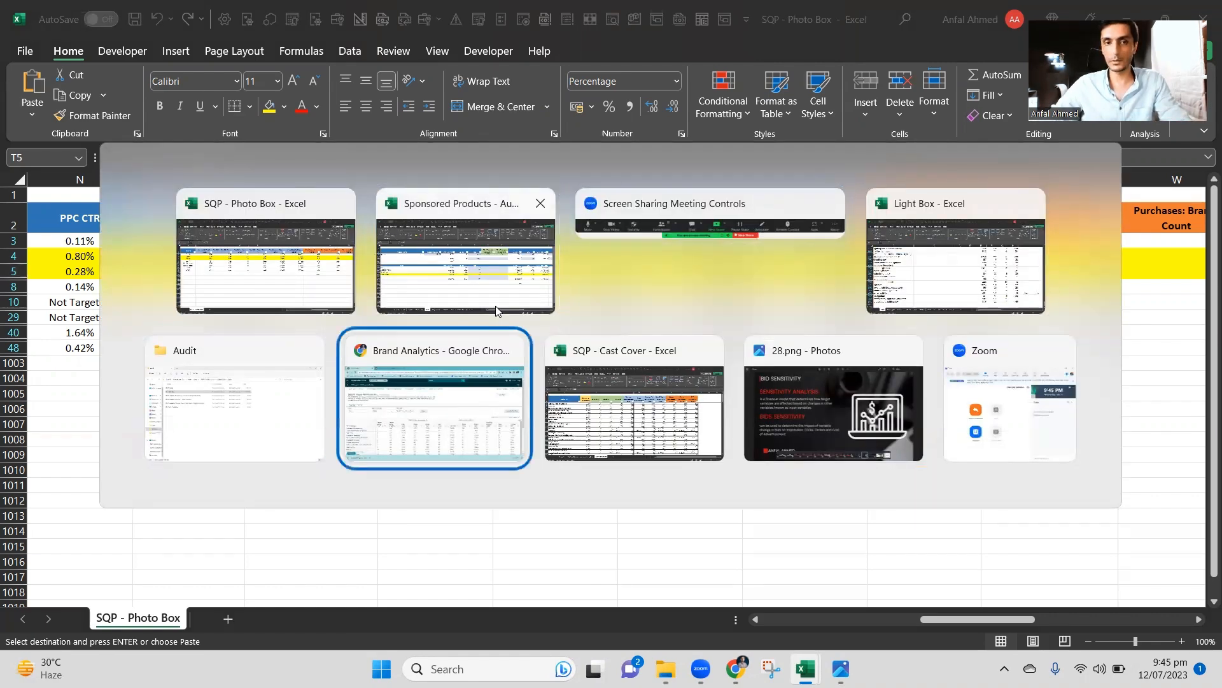
{"action": "key", "text": "ctrl+t"}
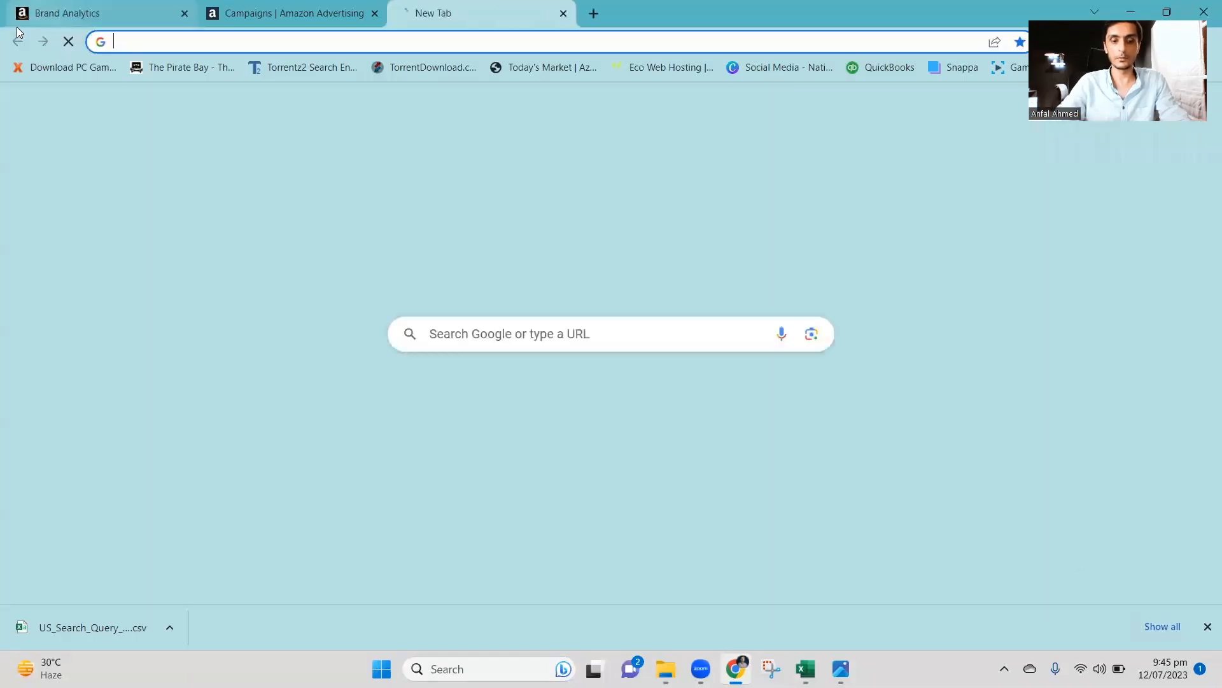
{"action": "type", "text": "ama"}
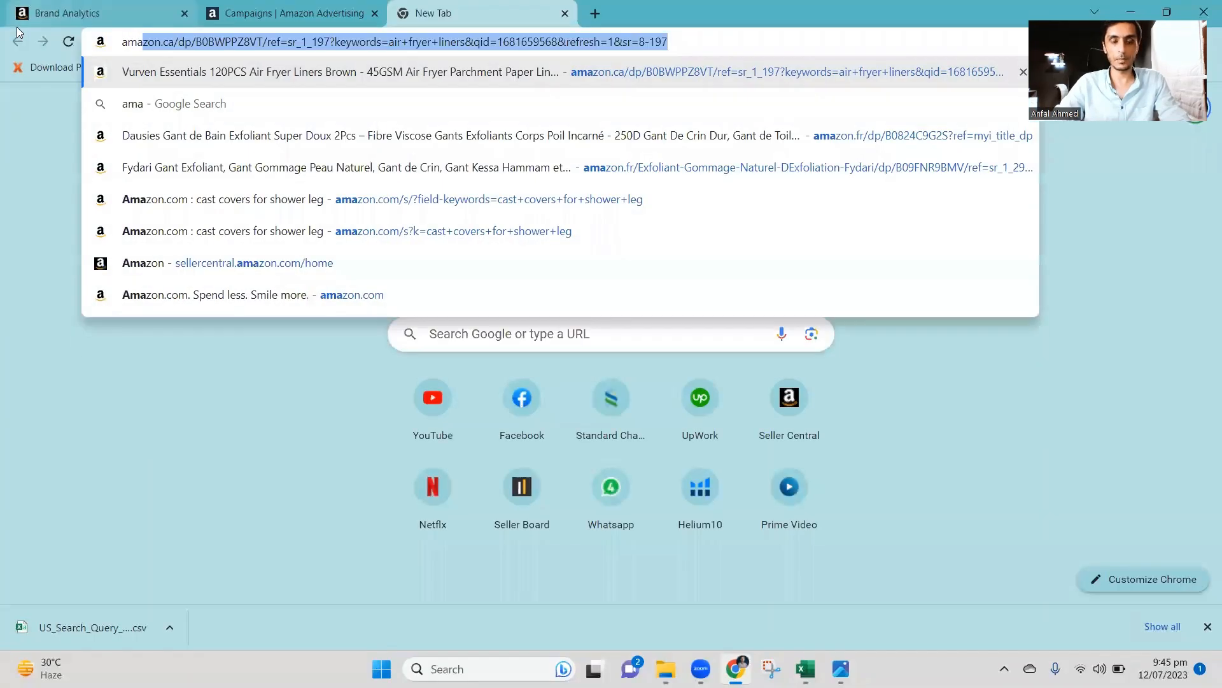
{"action": "type", "text": "zon.com"}
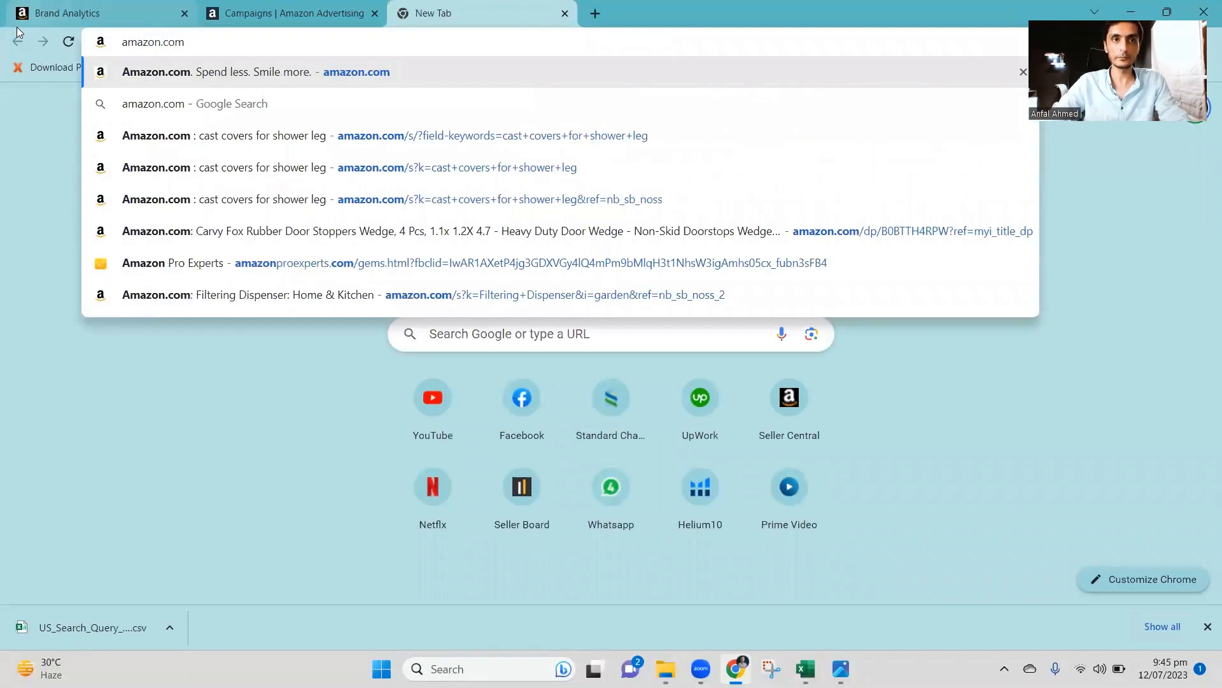
{"action": "key", "text": "Return"}
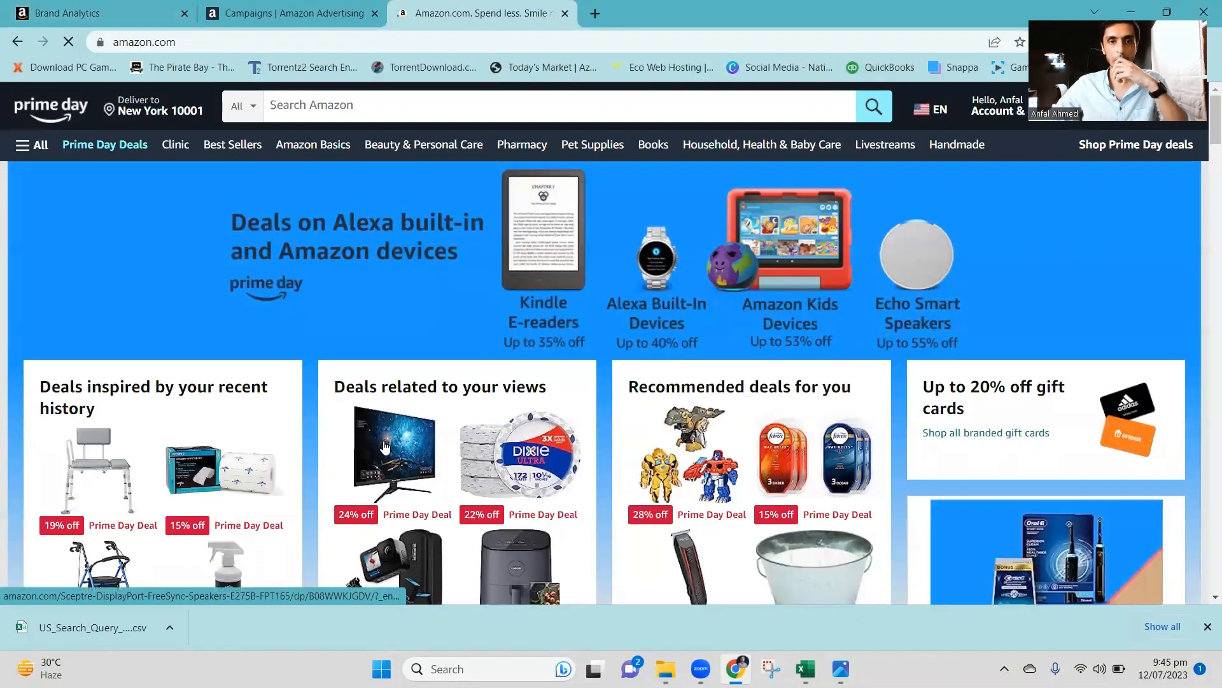
Open the Sceptre 27-inch gaming monitor deal and look through its product page down to the accessory suggestions.
{"action": "left_click", "coordinate": [394, 447]}
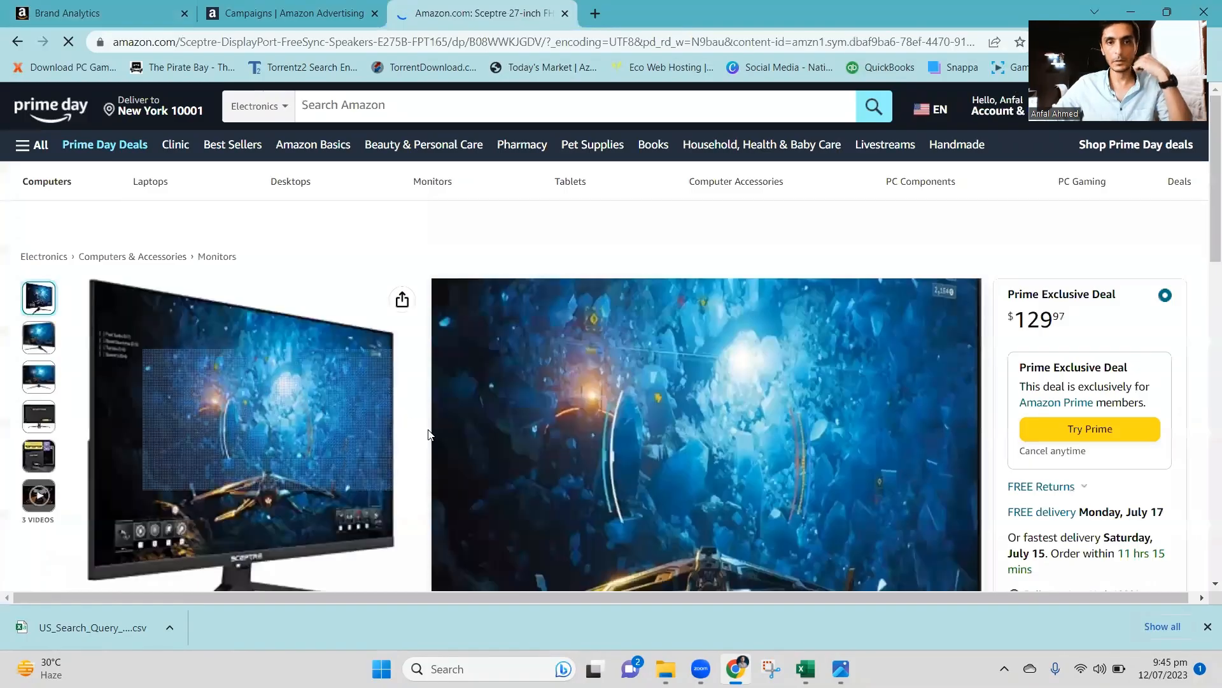
{"action": "scroll", "coordinate": [1205, 266], "scroll_direction": "down", "scroll_amount": 2}
{"action": "left_click_drag", "start_coordinate": [1203, 262], "coordinate": [1203, 99]}
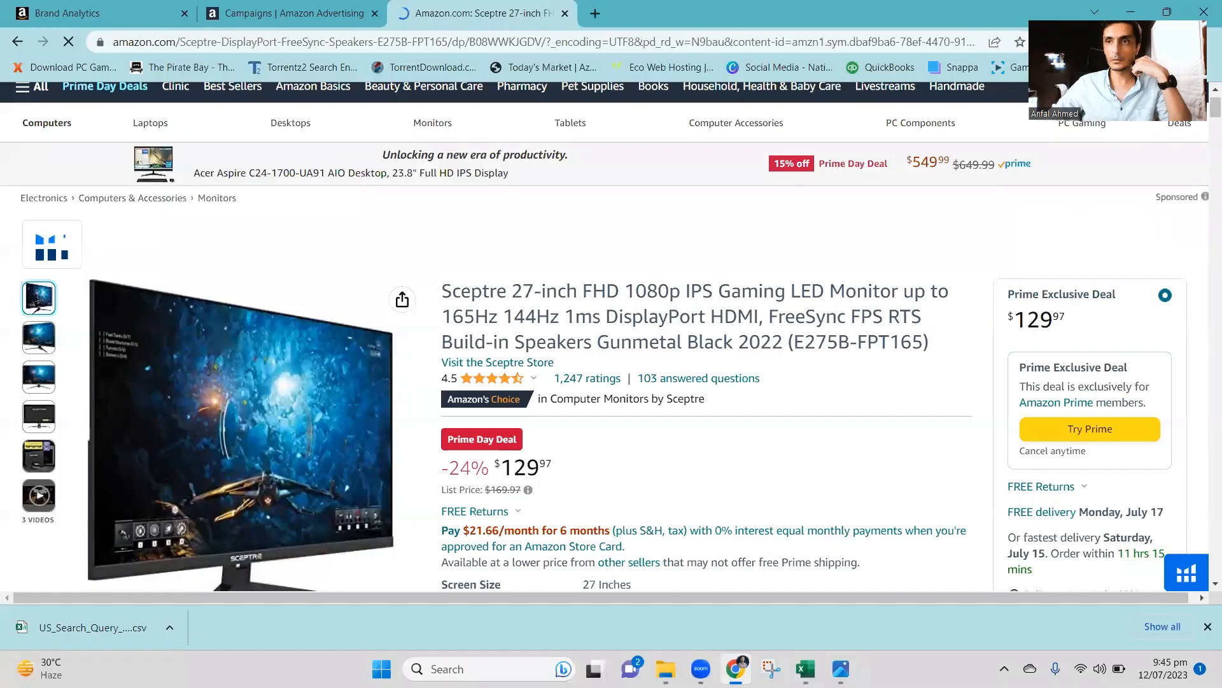
{"action": "scroll", "coordinate": [1204, 122], "scroll_direction": "up", "scroll_amount": 1}
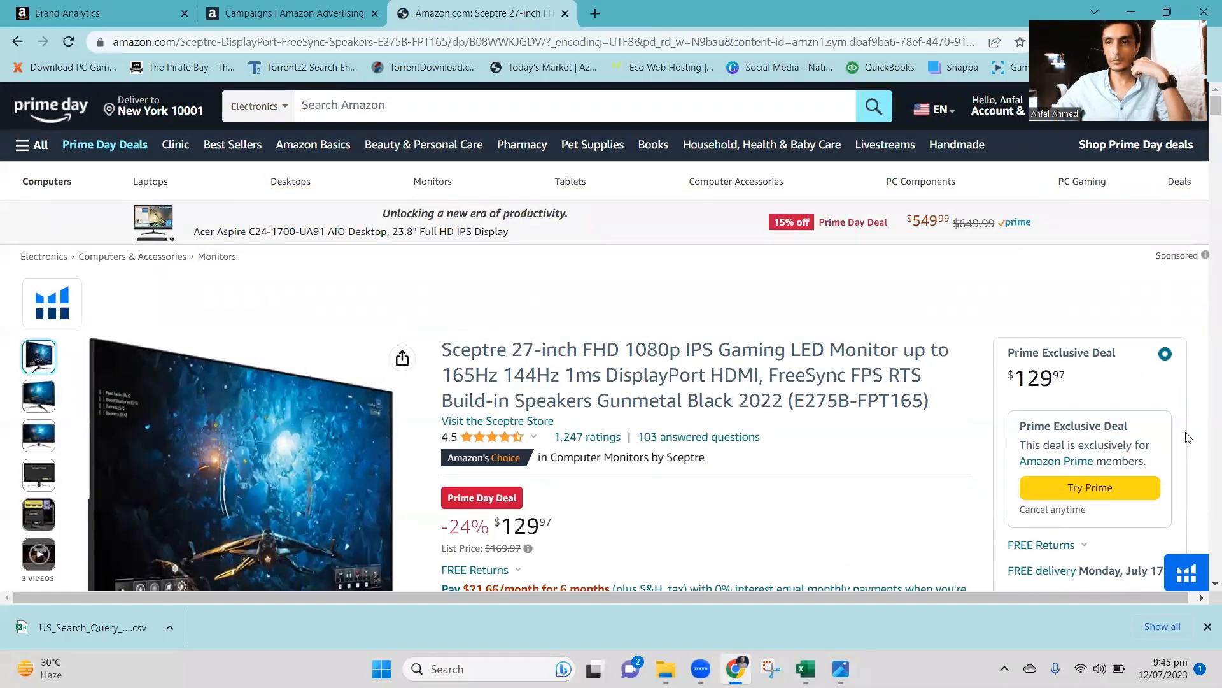
{"action": "scroll", "coordinate": [1205, 133], "scroll_direction": "down", "scroll_amount": 5}
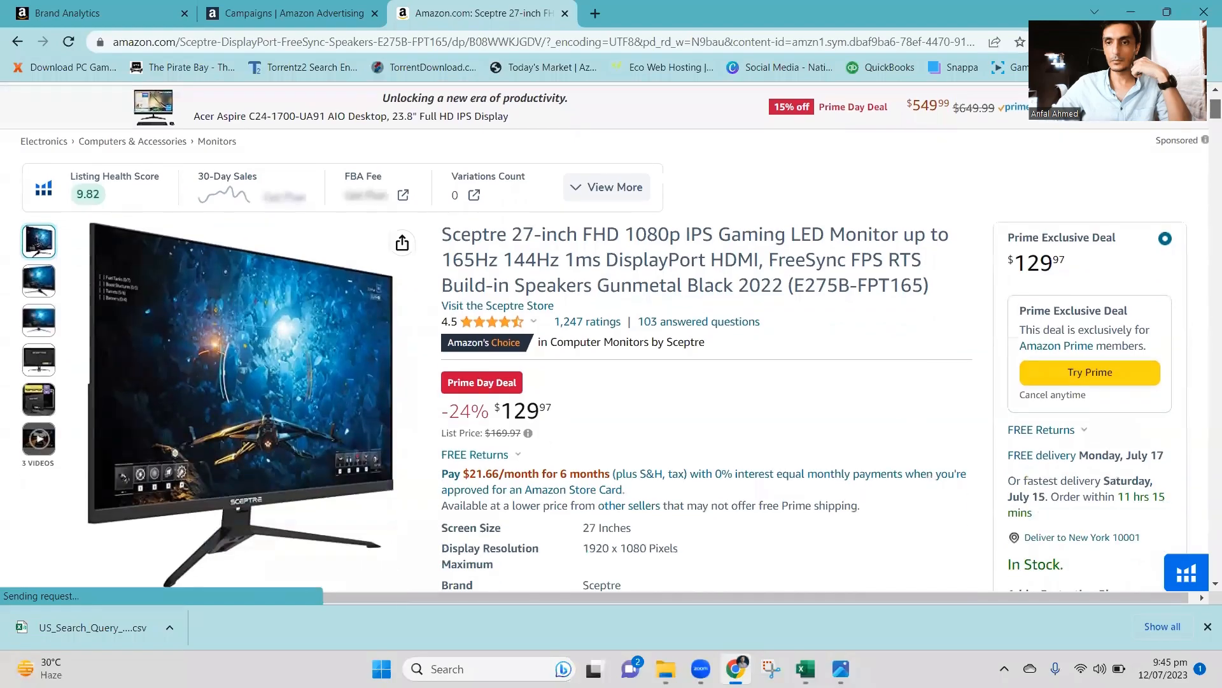
{"action": "scroll", "coordinate": [1205, 133], "scroll_direction": "down", "scroll_amount": 10}
{"action": "mouse_move", "coordinate": [1202, 128]}
{"action": "left_mouse_down"}
{"action": "mouse_move", "coordinate": [1203, 110]}
{"action": "mouse_move", "coordinate": [1203, 128]}
{"action": "left_mouse_up"}
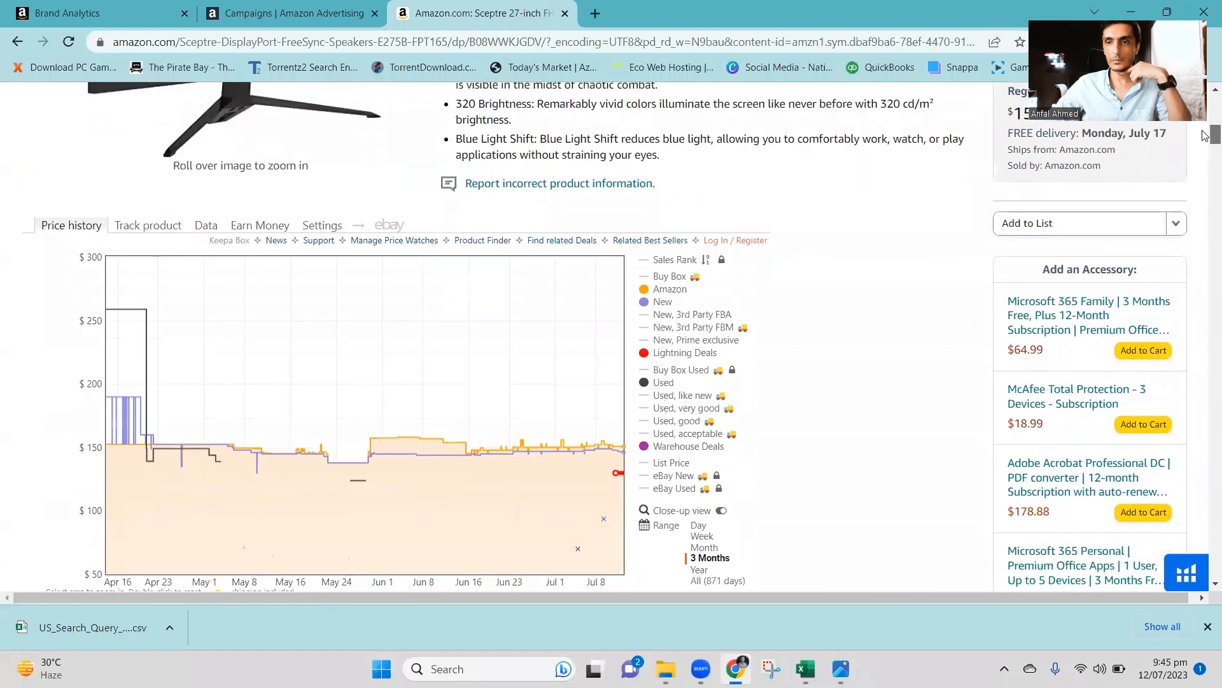
Add the suggested Microsoft 365 Family accessory to the cart and review it in the shopping cart.
{"action": "left_click", "coordinate": [1129, 355]}
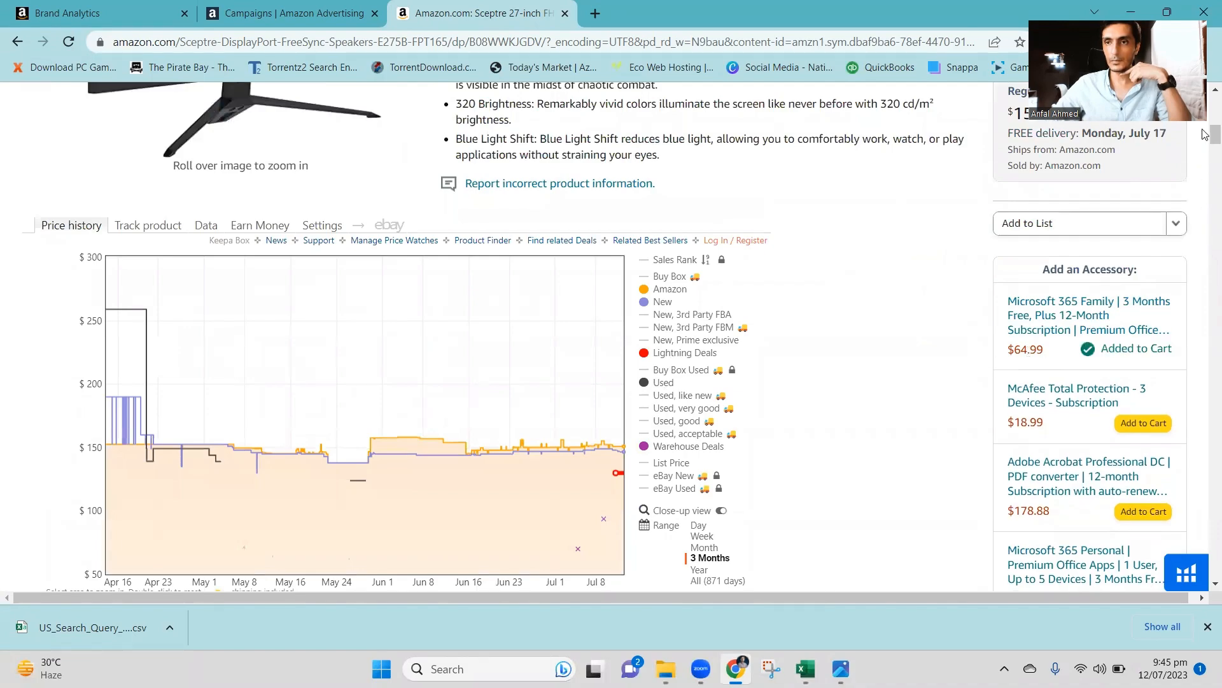
{"action": "left_click_drag", "start_coordinate": [1212, 134], "coordinate": [1212, 103]}
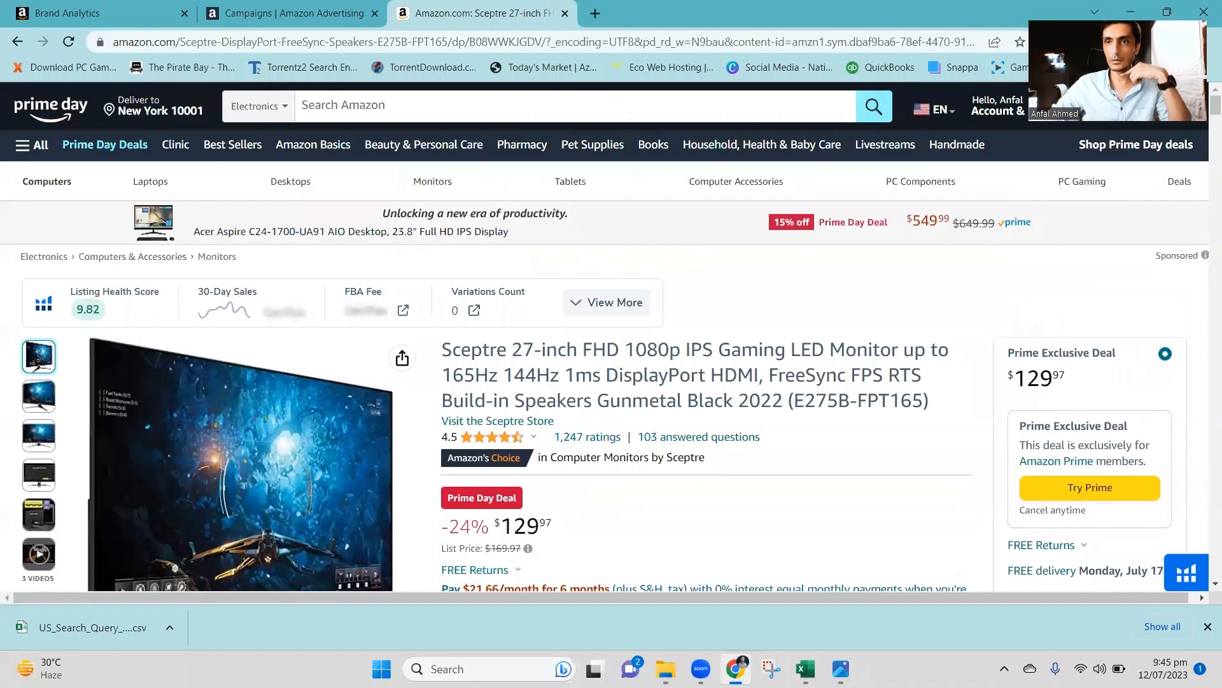
{"action": "left_click", "coordinate": [1166, 107]}
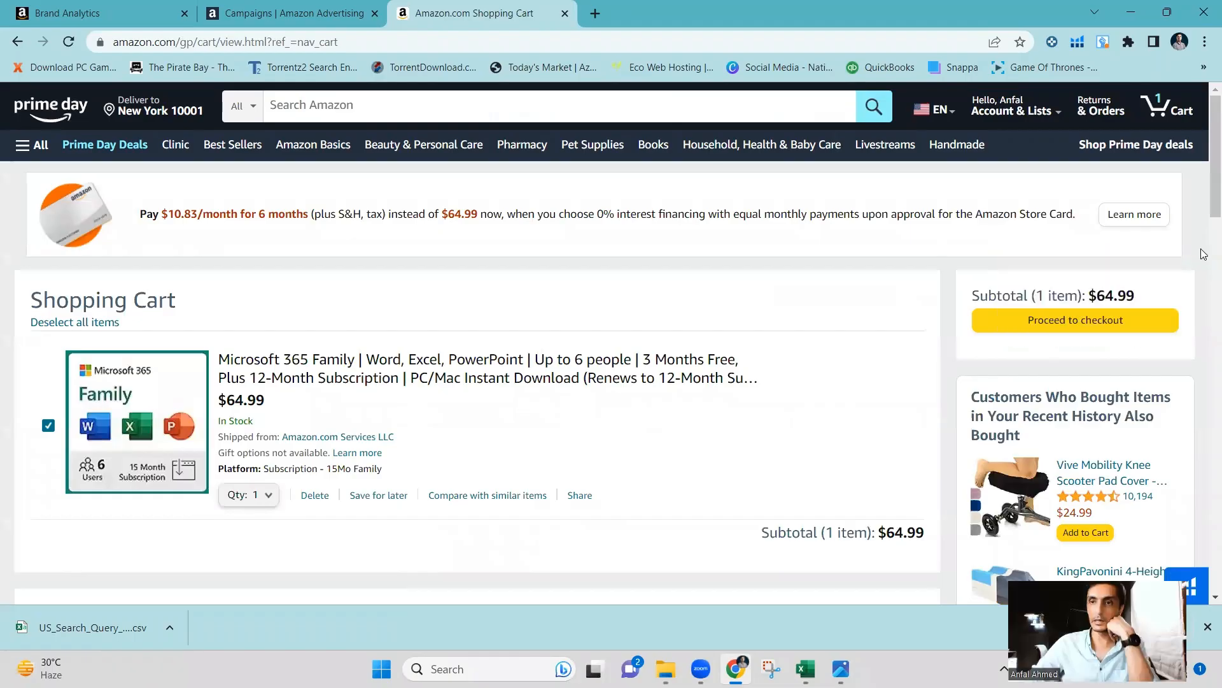
{"action": "scroll", "coordinate": [1204, 219], "scroll_direction": "down", "scroll_amount": 1}
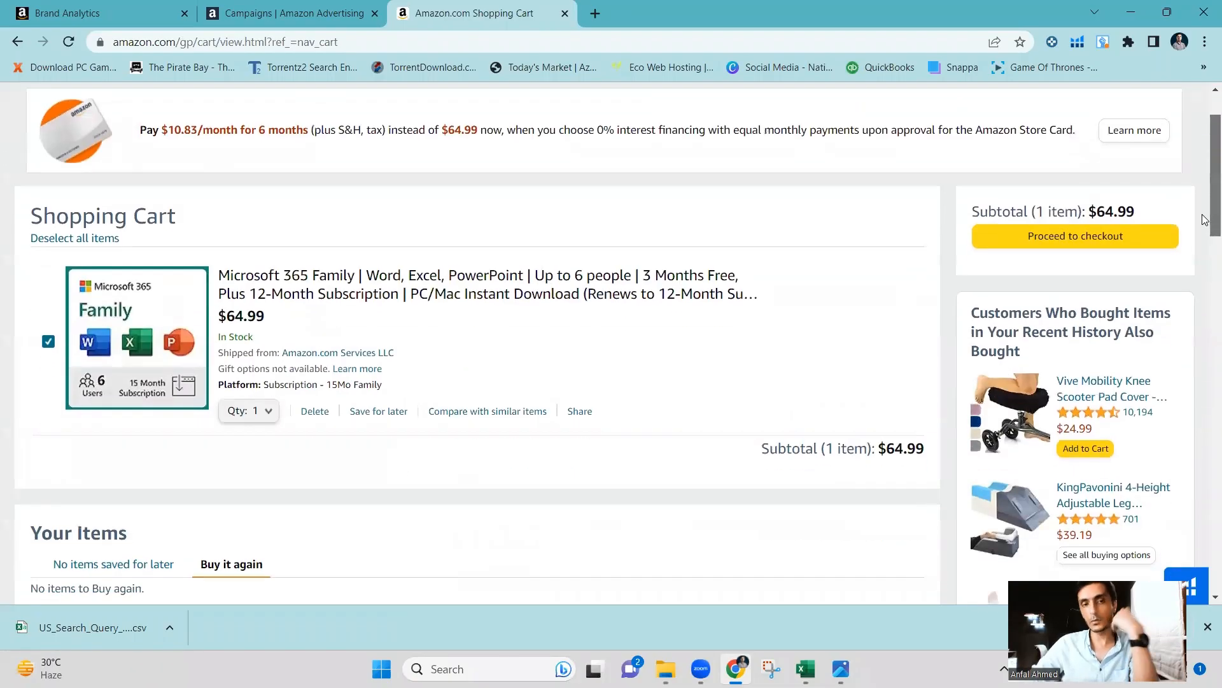
{"action": "scroll", "coordinate": [1204, 226], "scroll_direction": "down", "scroll_amount": 2}
{"action": "left_click_drag", "start_coordinate": [1202, 224], "coordinate": [1202, 274]}
Switch from the Amazon cart back to the SQP - Photo Box workbook in Excel.
{"action": "mouse_move", "coordinate": [805, 668]}
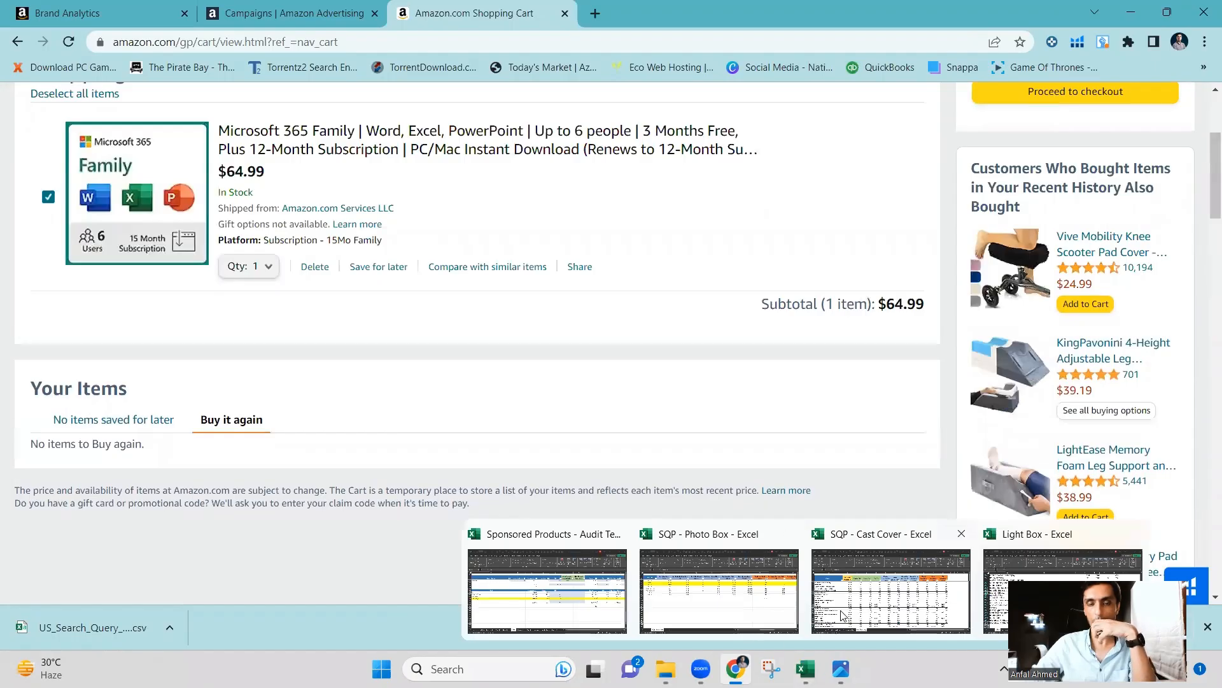
{"action": "left_click", "coordinate": [608, 589]}
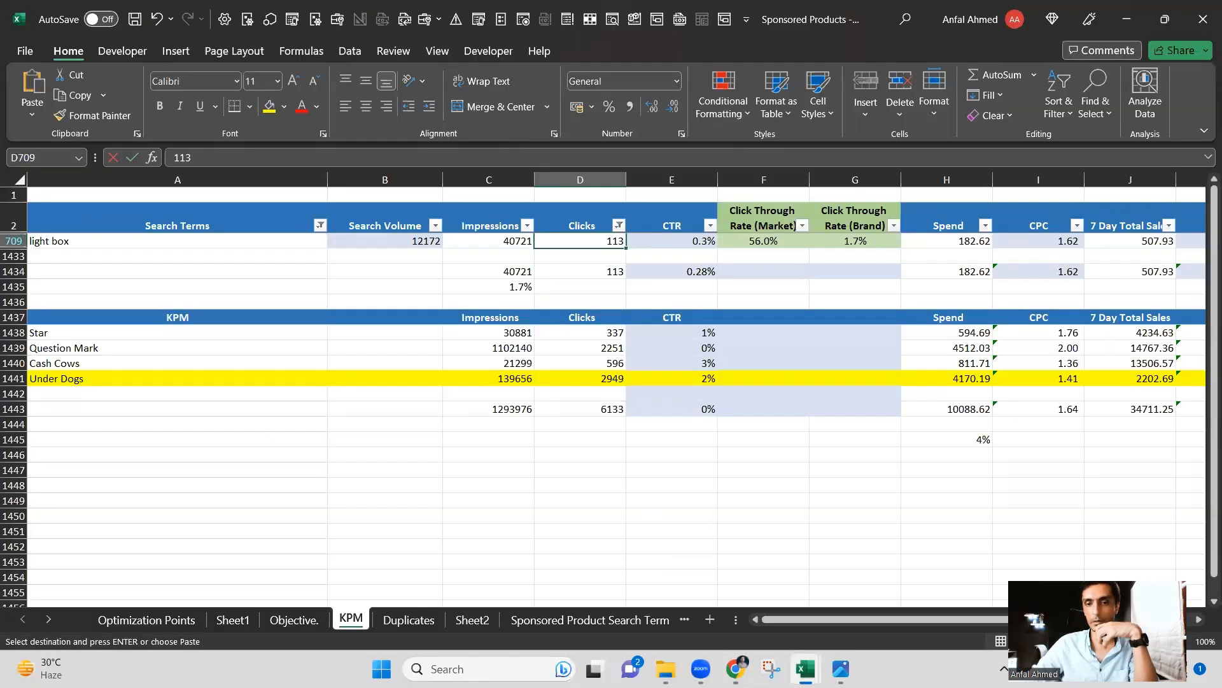
{"action": "mouse_move", "coordinate": [805, 669]}
{"action": "left_click", "coordinate": [844, 586]}
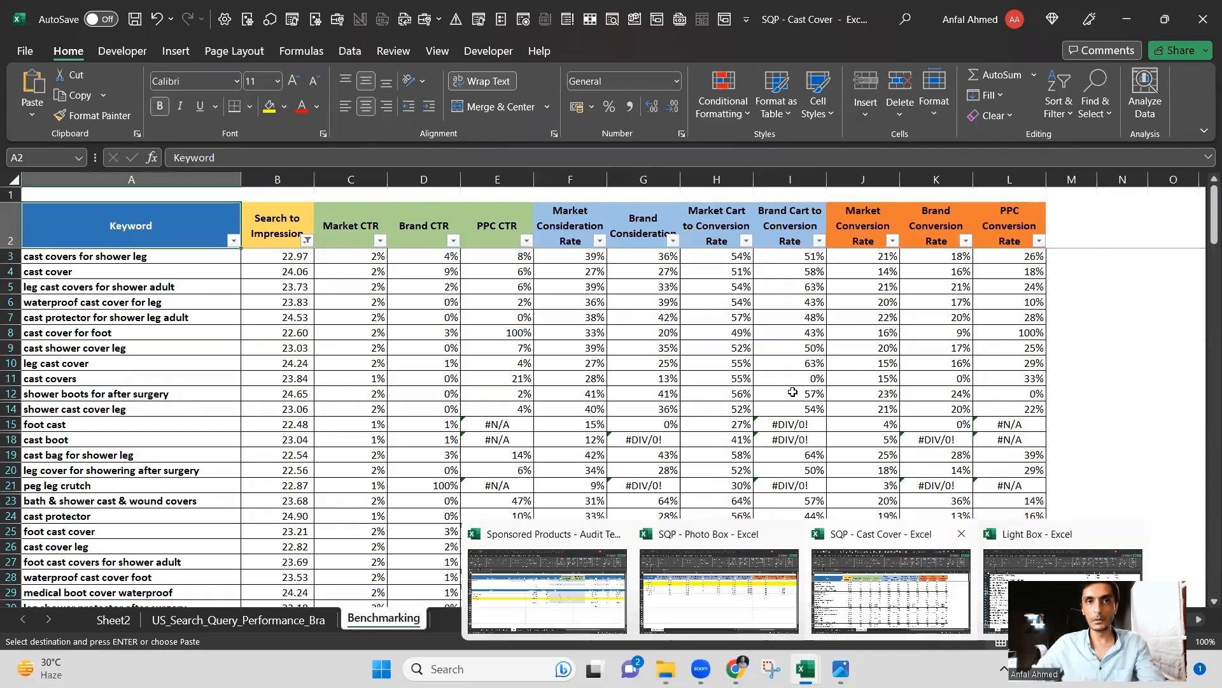
{"action": "mouse_move", "coordinate": [805, 665]}
{"action": "left_click", "coordinate": [745, 624]}
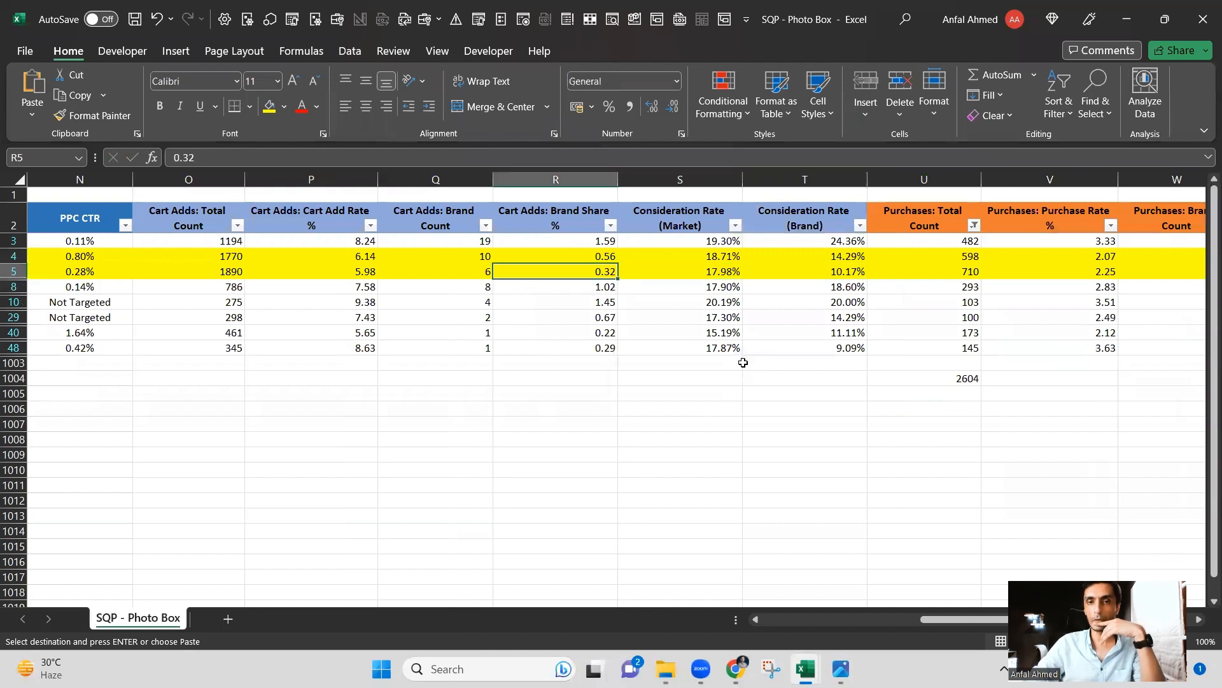
Check the "light box" row's brand consideration rate against the market consideration rate again.
{"action": "key", "text": "Left"}
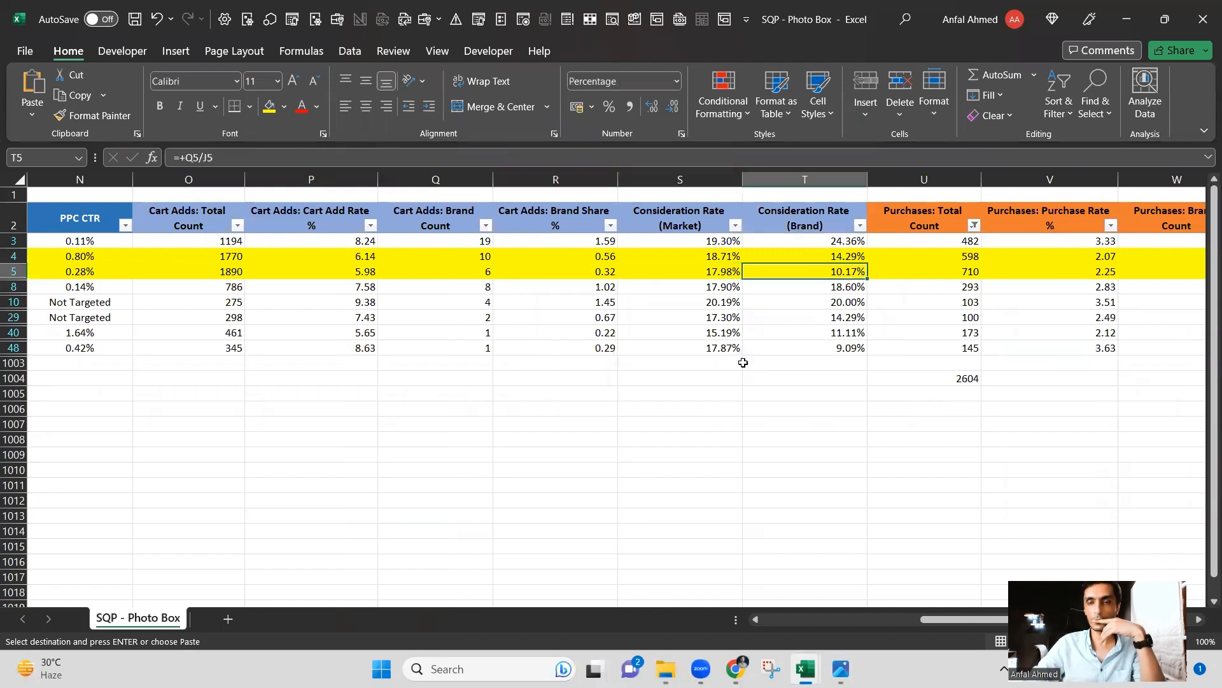
{"action": "key", "text": "Right"}
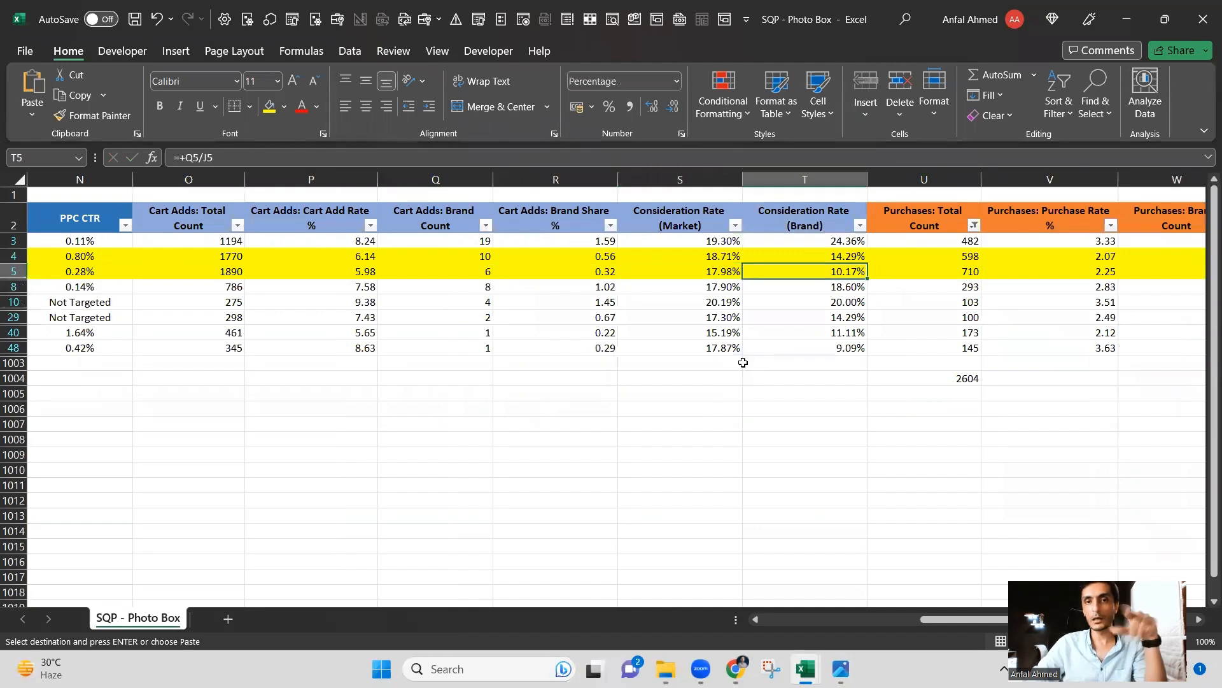
{"action": "key", "text": "Left"}
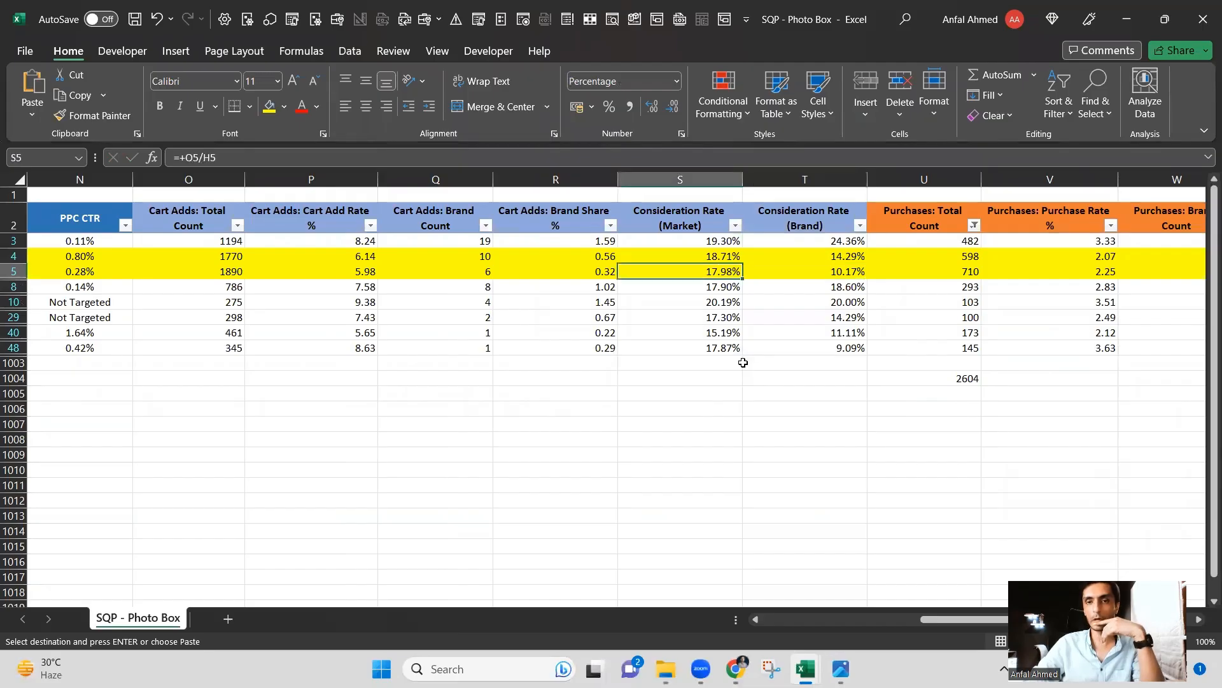
{"action": "key", "text": "Right"}
{"action": "key", "text": "Right"}
{"action": "key", "text": "Left"}
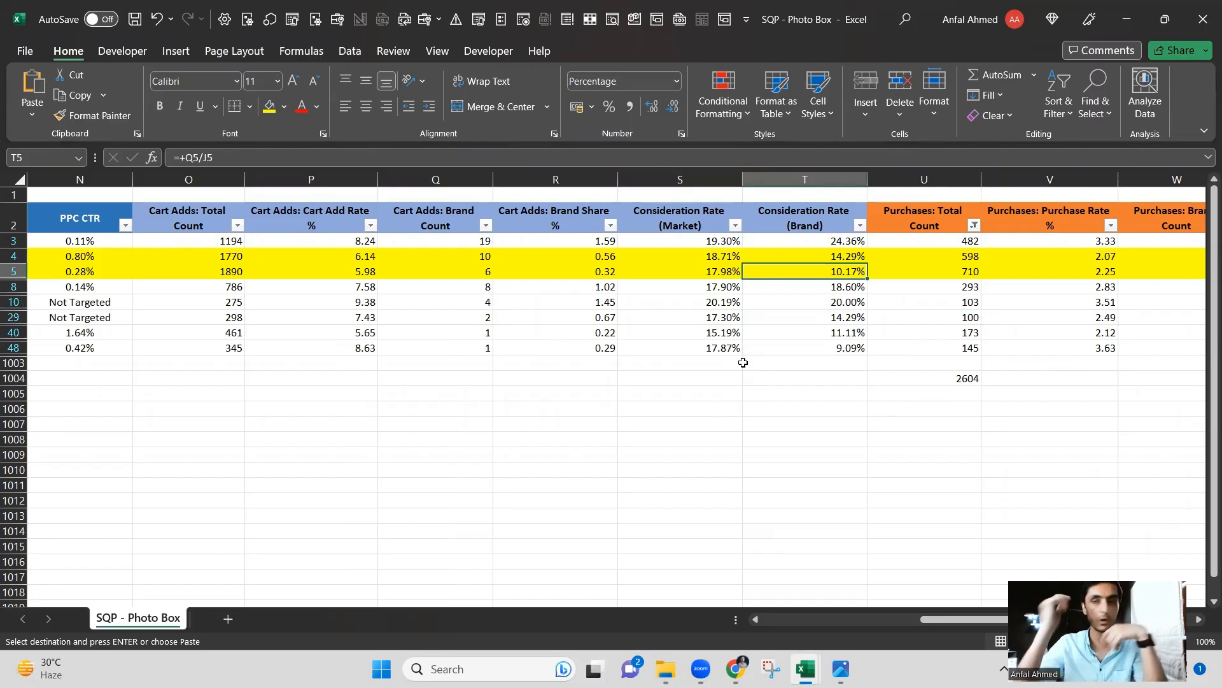
{"action": "key", "text": "Left"}
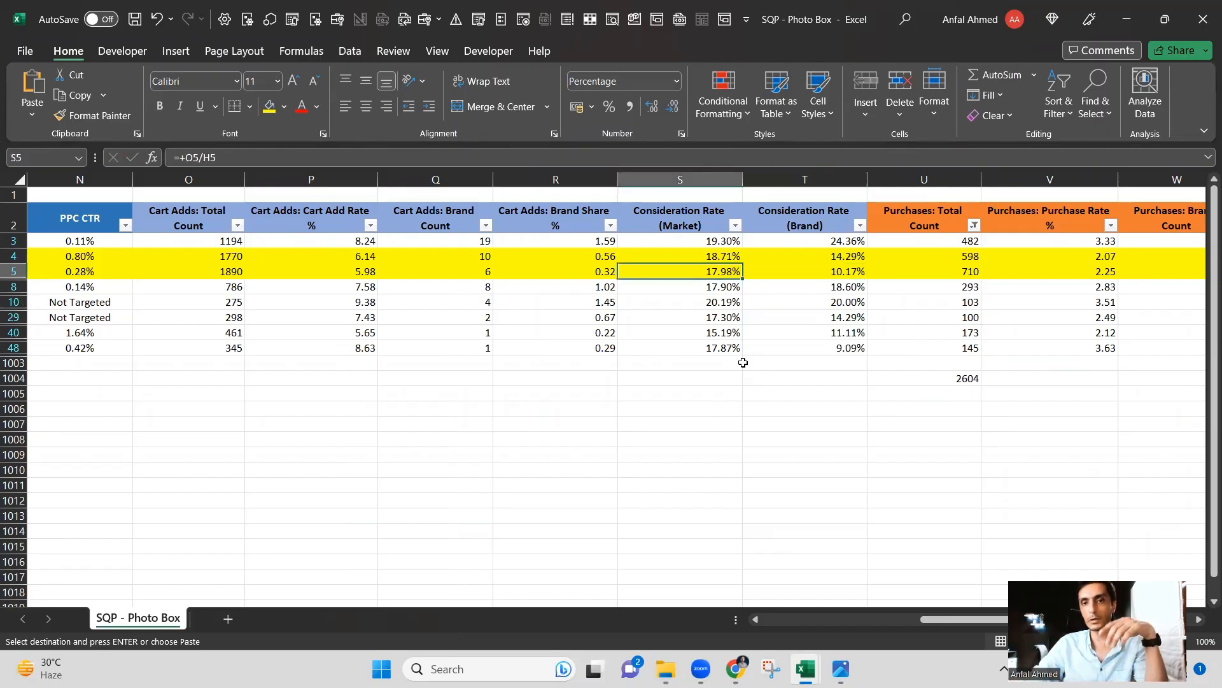
{"action": "key", "text": "Right"}
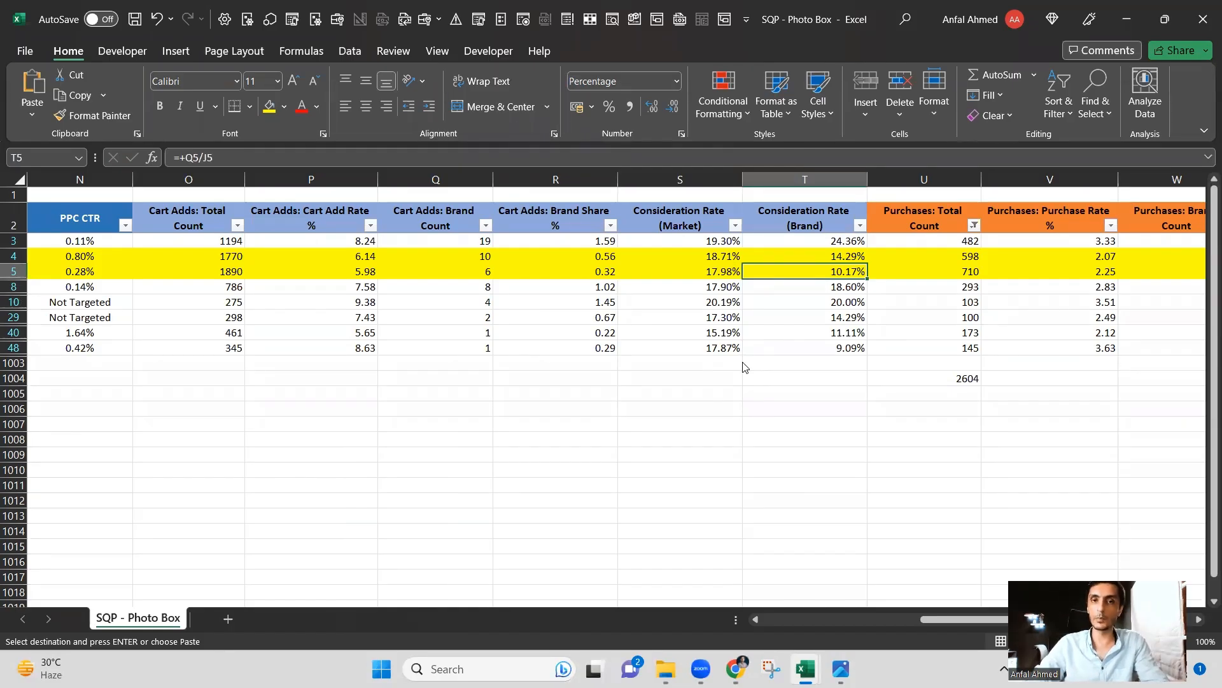
{"action": "key", "text": "alt+Tab"}
{"action": "key", "text": "alt+Tab"}
{"action": "key", "text": "alt+Tab"}
{"action": "key", "text": "alt+Tab"}
{"action": "key", "text": "alt+Tab"}
{"action": "key", "text": "alt+Up"}
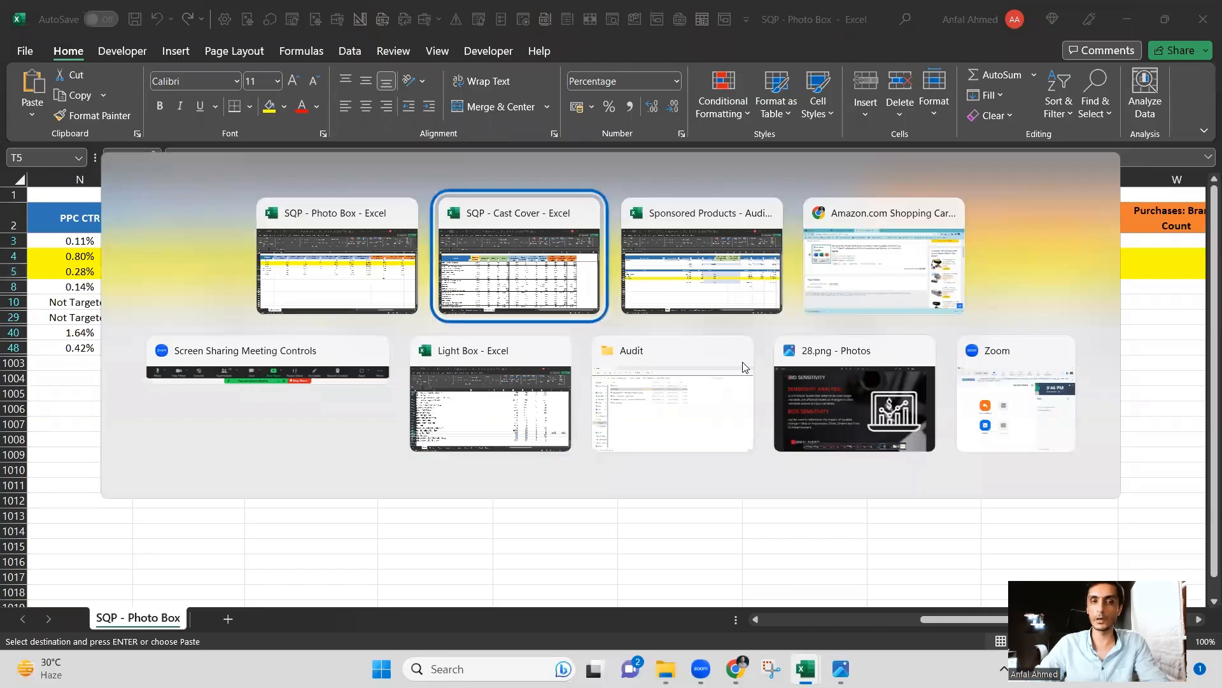
{"action": "key", "text": "alt+Left"}
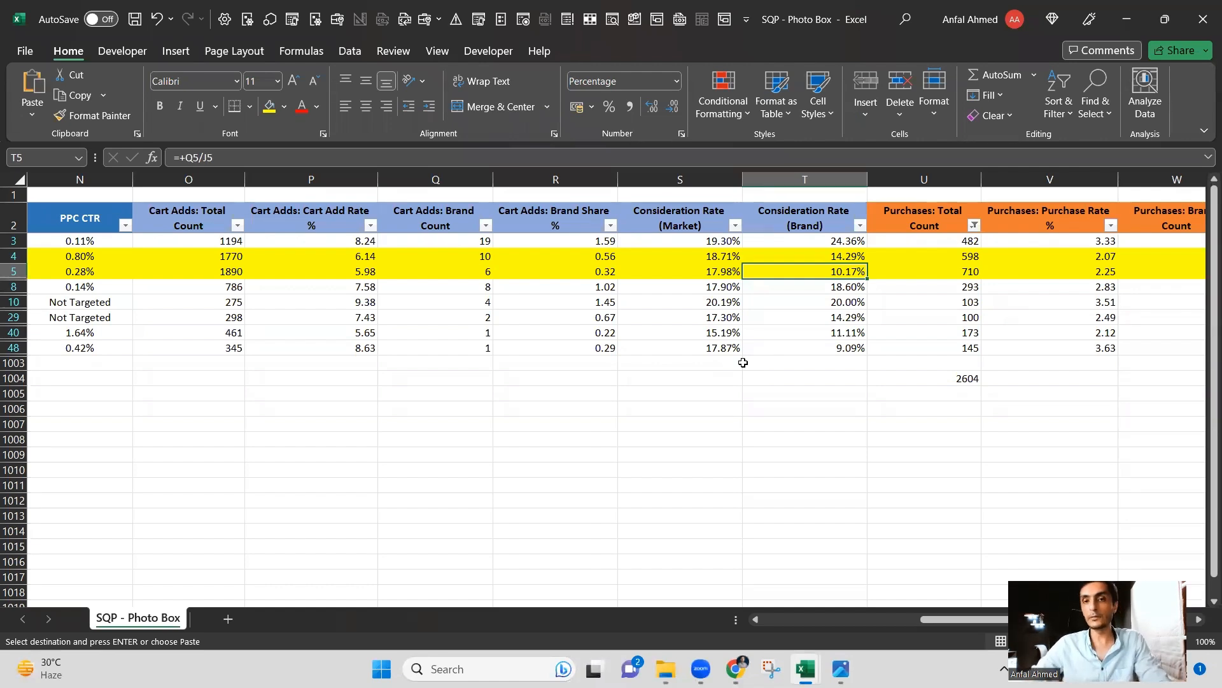
Examine the "light box" row's total and brand purchases, purchase rate, 7-day orders, PPC-based market share and brand purchase share.
{"action": "key", "text": "Right"}
{"action": "key", "text": "Right"}
{"action": "key", "text": "Right"}
{"action": "key", "text": "Right"}
{"action": "key", "text": "Right"}
{"action": "key", "text": "Right"}
{"action": "key", "text": "Left"}
{"action": "key", "text": "Left"}
{"action": "key", "text": "Left"}
{"action": "key", "text": "Left"}
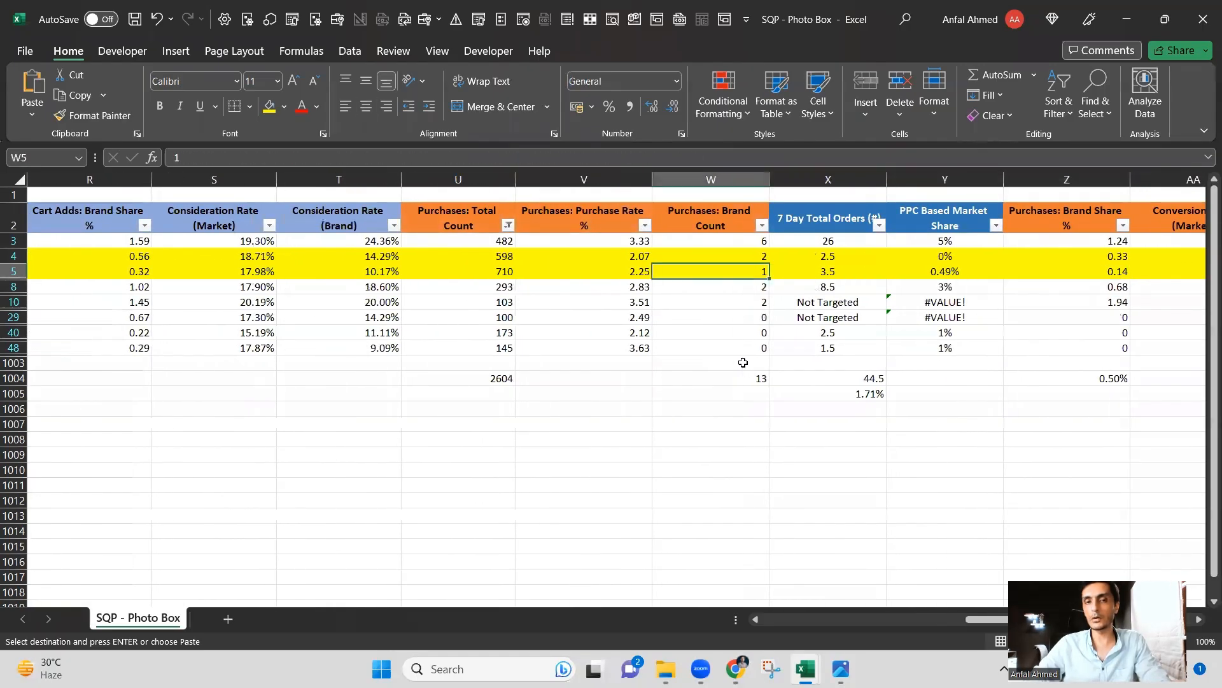
{"action": "key", "text": "Right"}
{"action": "key", "text": "Right"}
{"action": "key", "text": "Right"}
{"action": "key", "text": "Left"}
{"action": "key", "text": "Left"}
{"action": "key", "text": "Left"}
{"action": "key", "text": "Left"}
{"action": "key", "text": "Left"}
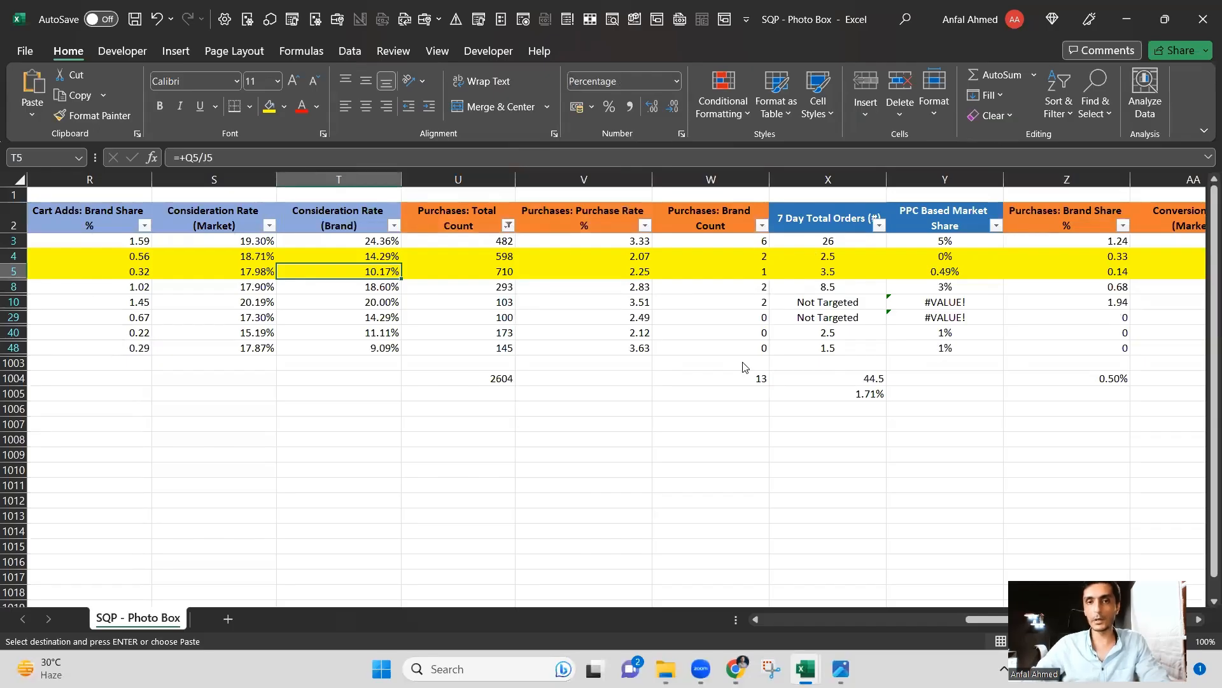
Switch to the Amazon shopping cart in Chrome and deselect the Microsoft 365 Family item.
{"action": "key", "text": "alt+Tab"}
{"action": "key", "text": "alt+Tab"}
{"action": "key", "text": "alt+Tab"}
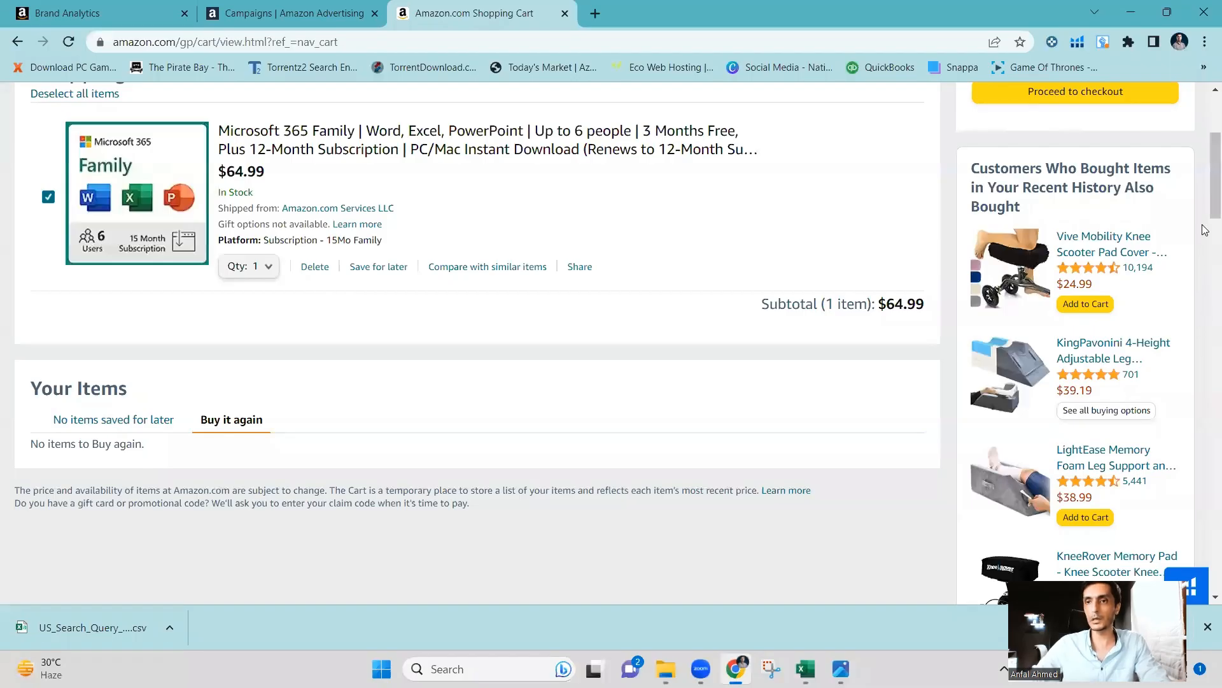
{"action": "mouse_move", "coordinate": [1205, 218]}
{"action": "left_mouse_down"}
{"action": "mouse_move", "coordinate": [1205, 177]}
{"action": "mouse_move", "coordinate": [1205, 294]}
{"action": "mouse_move", "coordinate": [1205, 195]}
{"action": "left_mouse_up"}
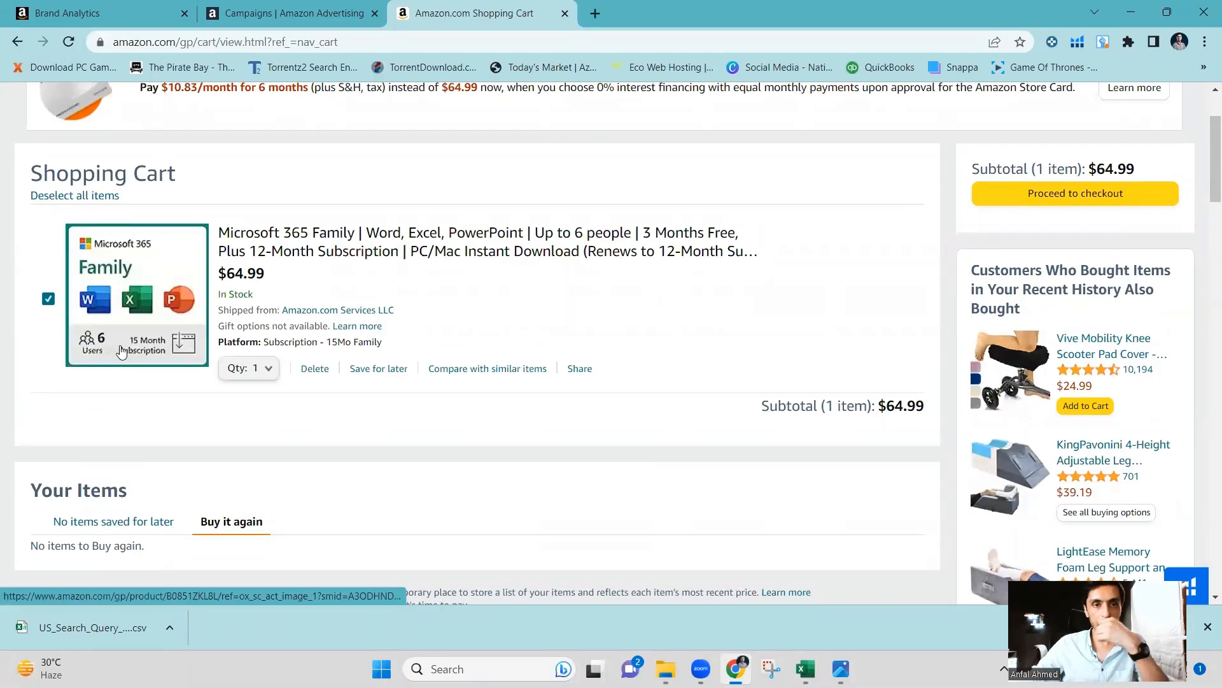
{"action": "left_click", "coordinate": [48, 299]}
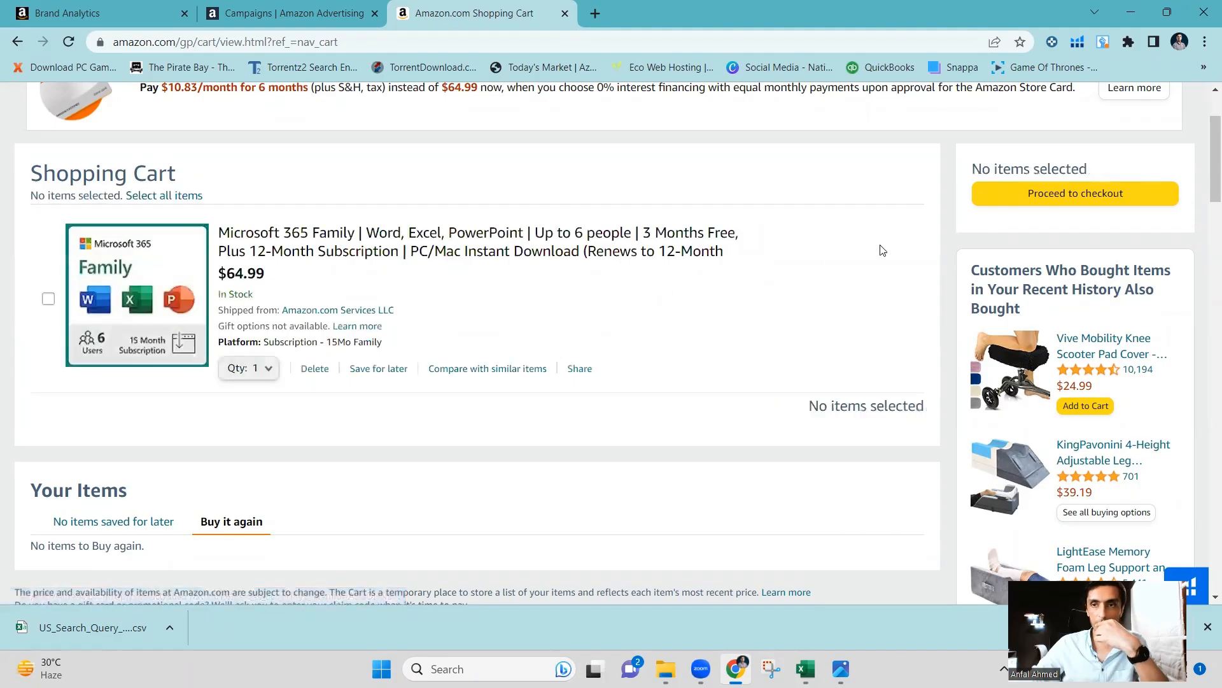
Open the Govee RGBIC Alexa LED Strip Light product page from the cart's smart home product suggestions.
{"action": "left_click_drag", "start_coordinate": [1205, 192], "coordinate": [1205, 277]}
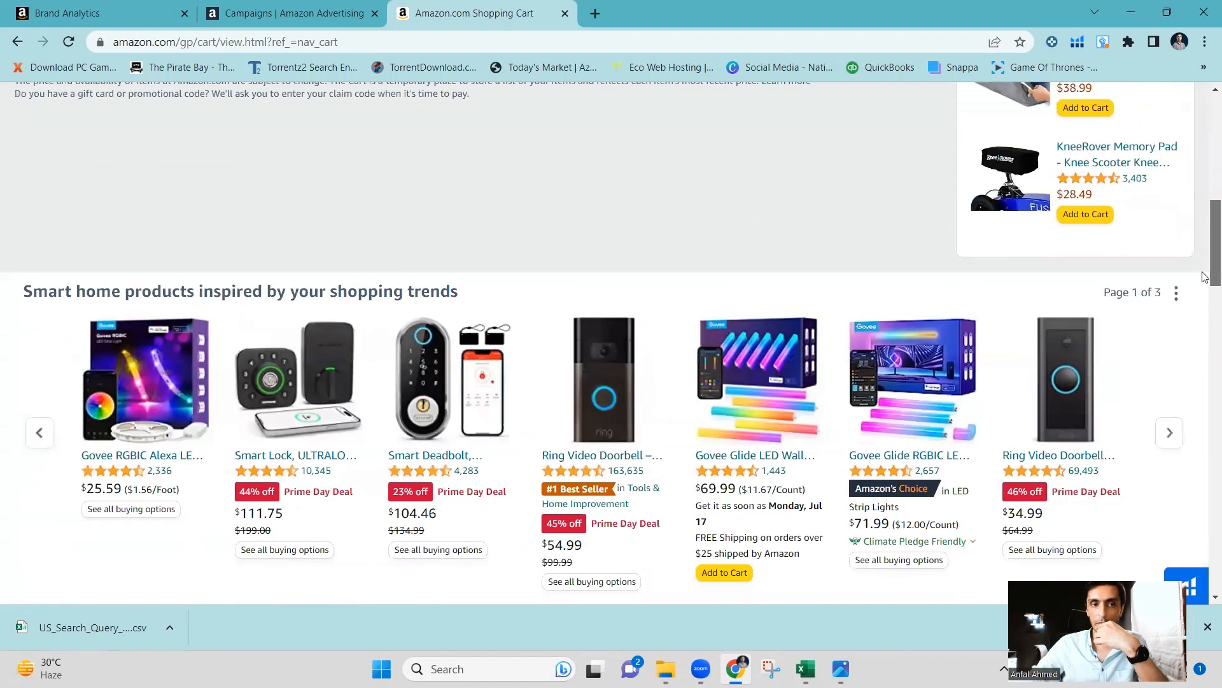
{"action": "left_click", "coordinate": [156, 393]}
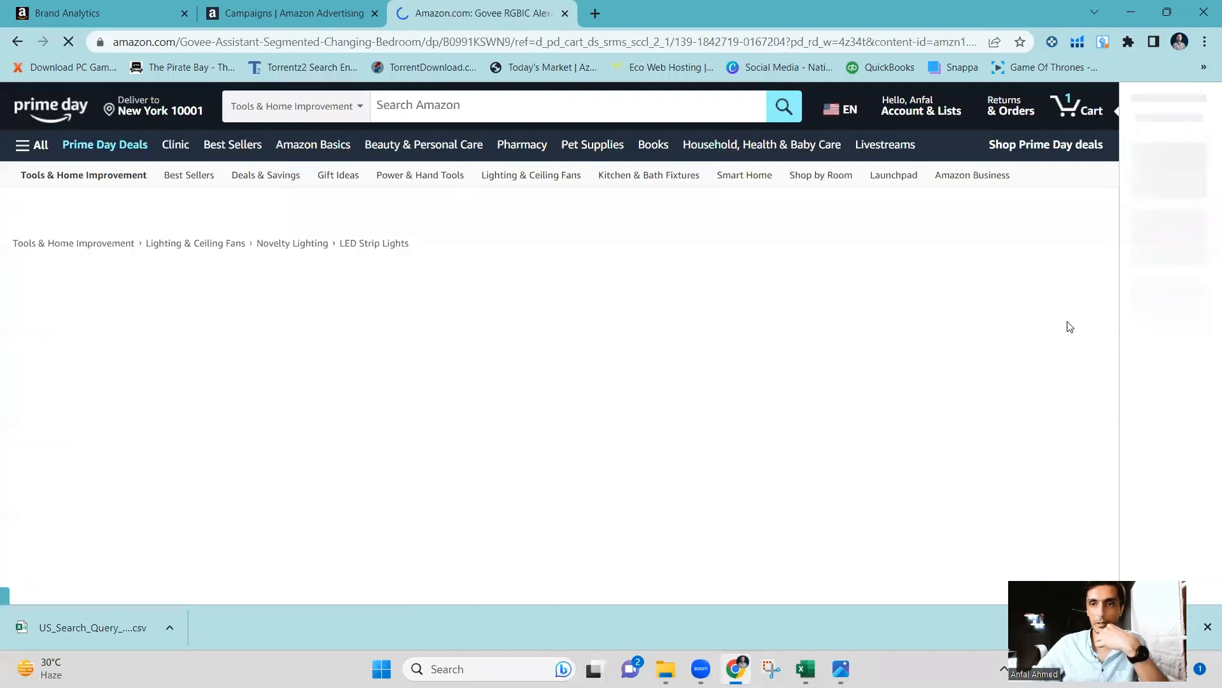
{"action": "left_click_drag", "start_coordinate": [1205, 262], "coordinate": [1205, 168]}
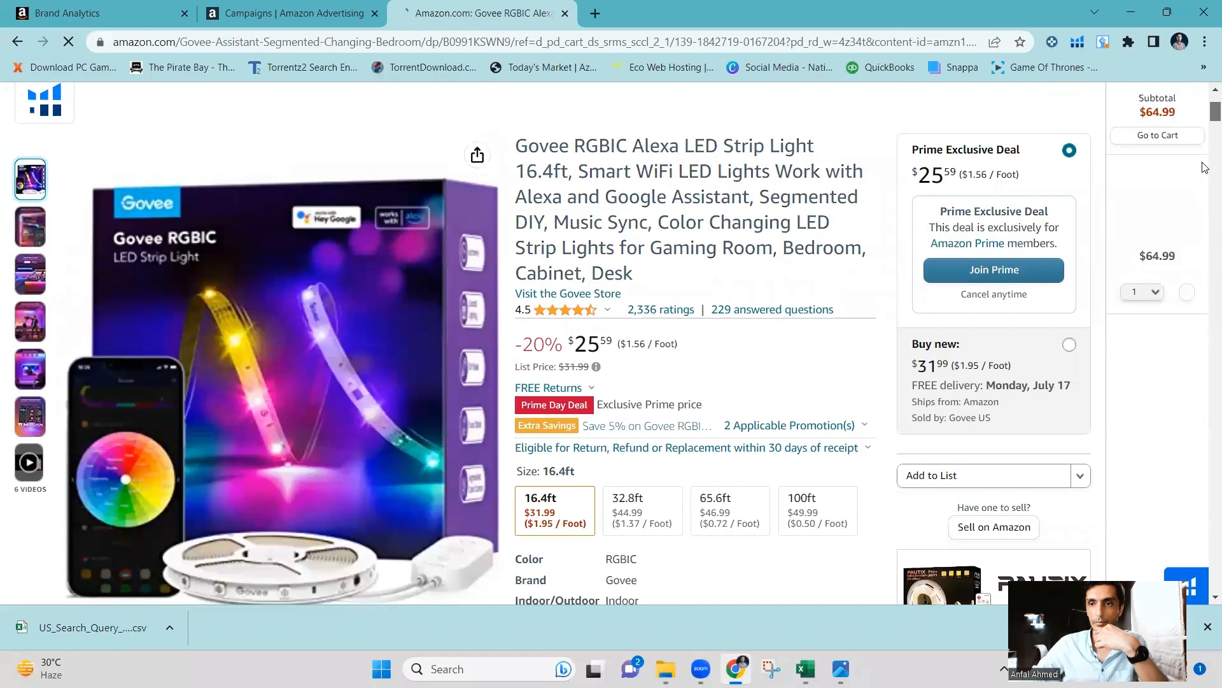
Remove the Microsoft 365 Family item from the shopping cart.
{"action": "left_click", "coordinate": [1188, 295]}
{"action": "mouse_move", "coordinate": [1216, 111]}
{"action": "left_mouse_down"}
{"action": "mouse_move", "coordinate": [1209, 154]}
{"action": "mouse_move", "coordinate": [1205, 126]}
{"action": "left_mouse_up"}
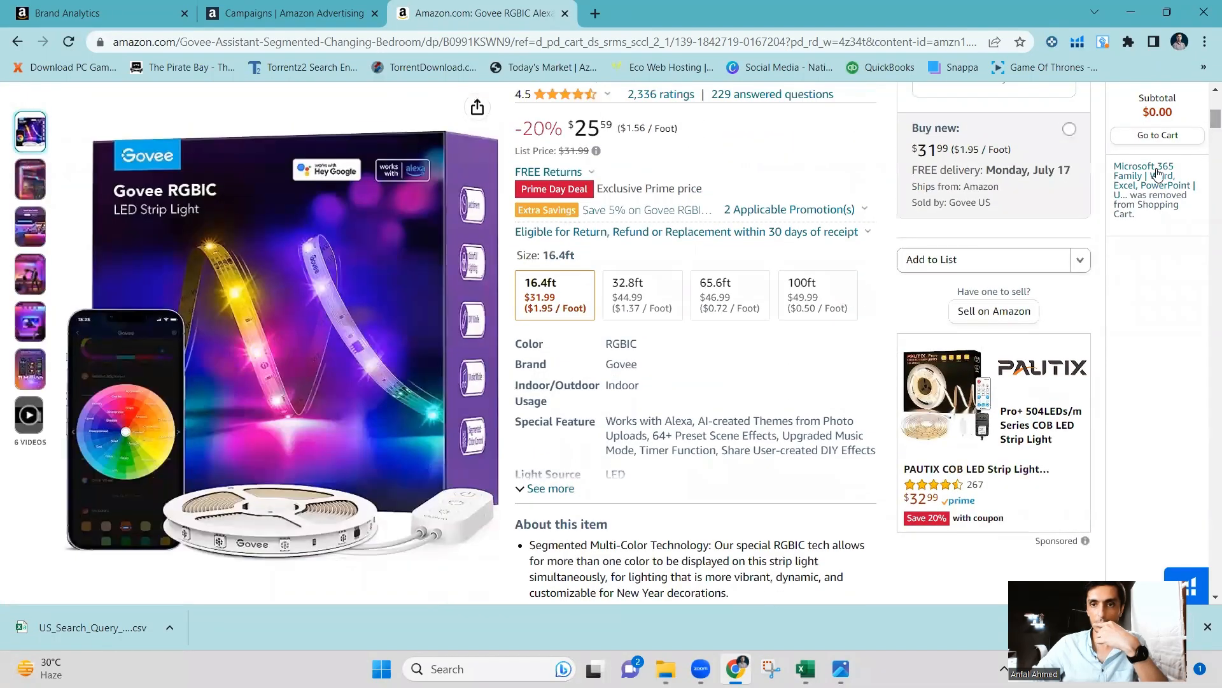
{"action": "left_click", "coordinate": [1079, 261]}
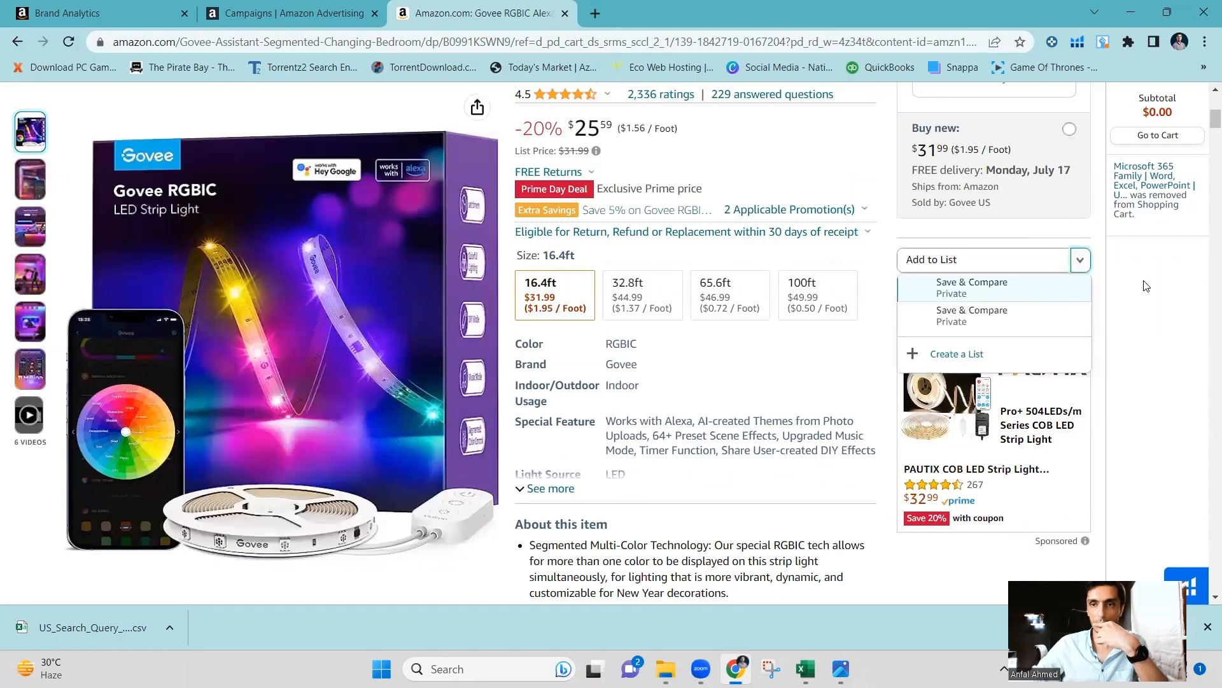
{"action": "left_click", "coordinate": [1079, 261]}
{"action": "scroll", "coordinate": [1090, 210], "scroll_direction": "up", "scroll_amount": 2}
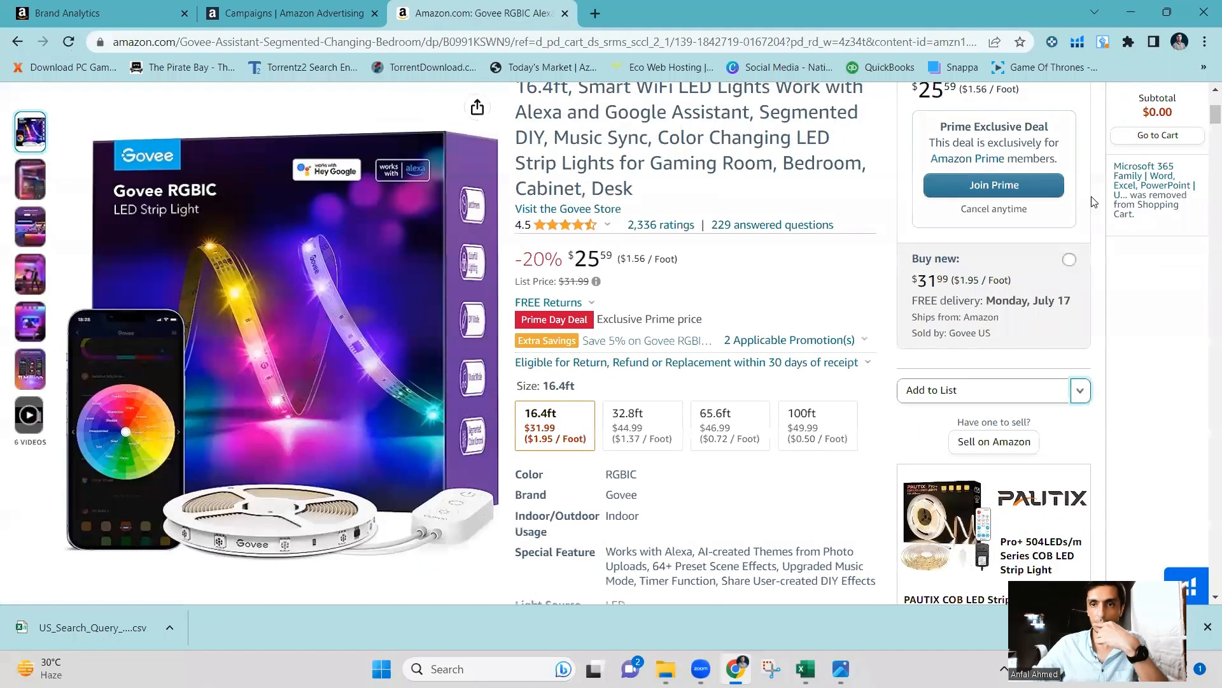
Choose the $31.99 buy-new offer for the 16.4ft Govee strip light, add it to the cart and open the cart.
{"action": "left_click", "coordinate": [1069, 259]}
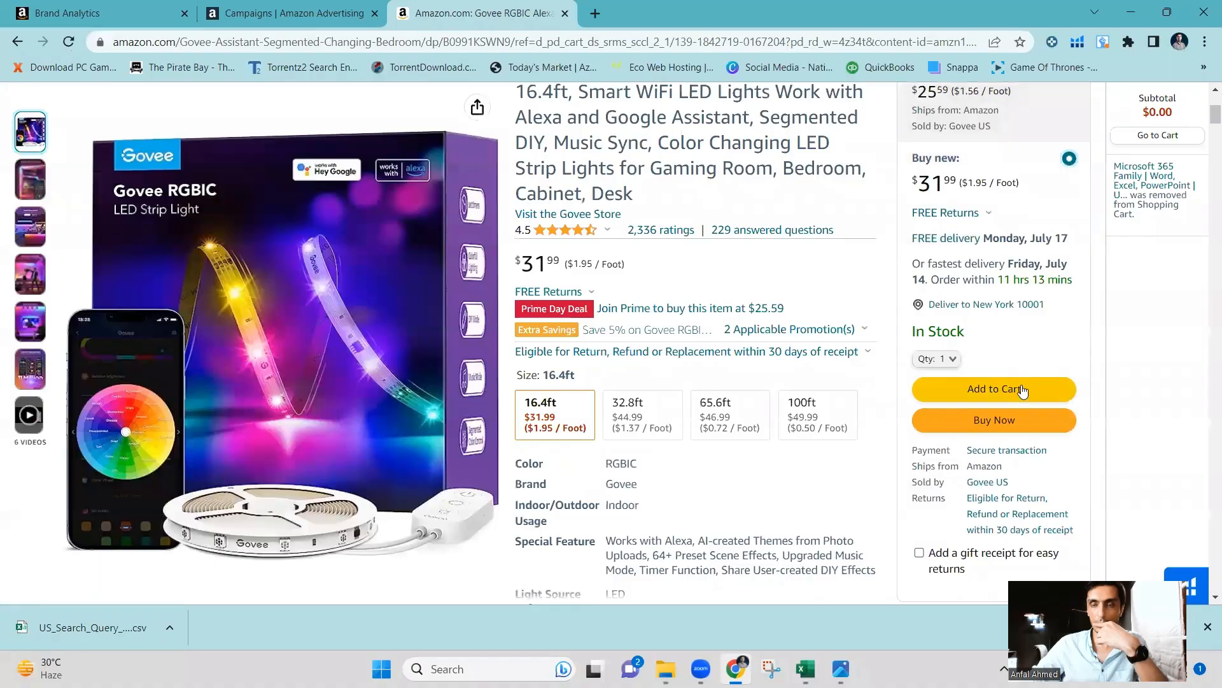
{"action": "left_click", "coordinate": [1018, 388]}
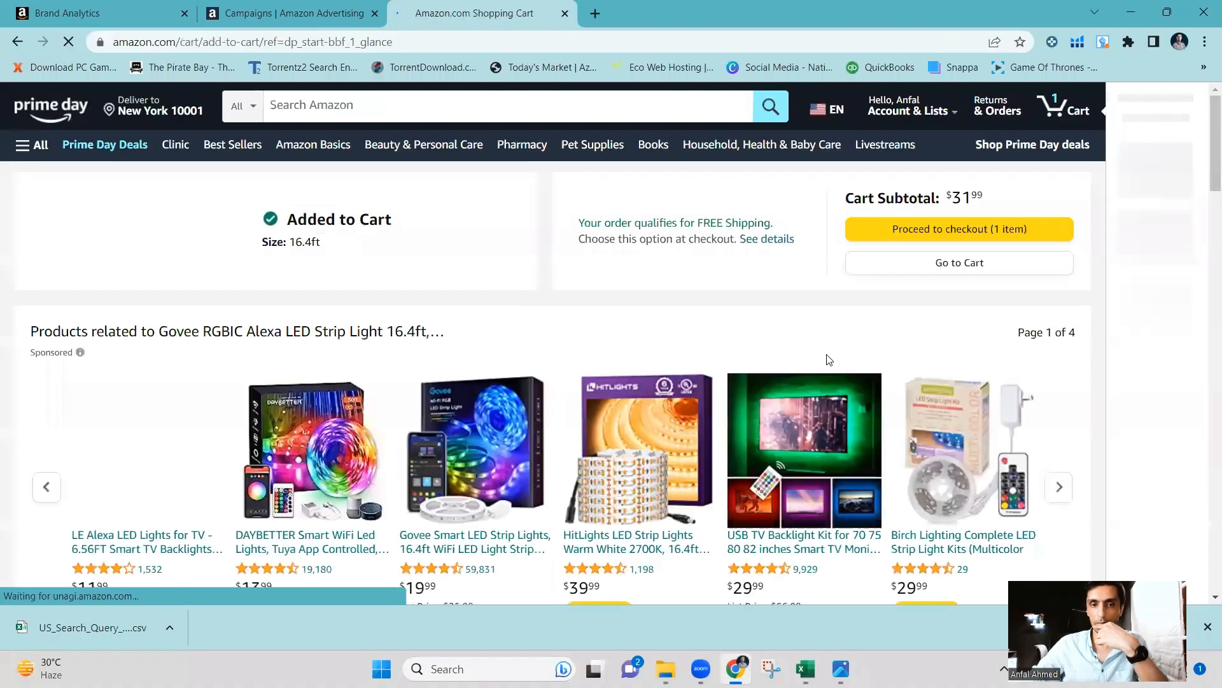
{"action": "left_click", "coordinate": [978, 267]}
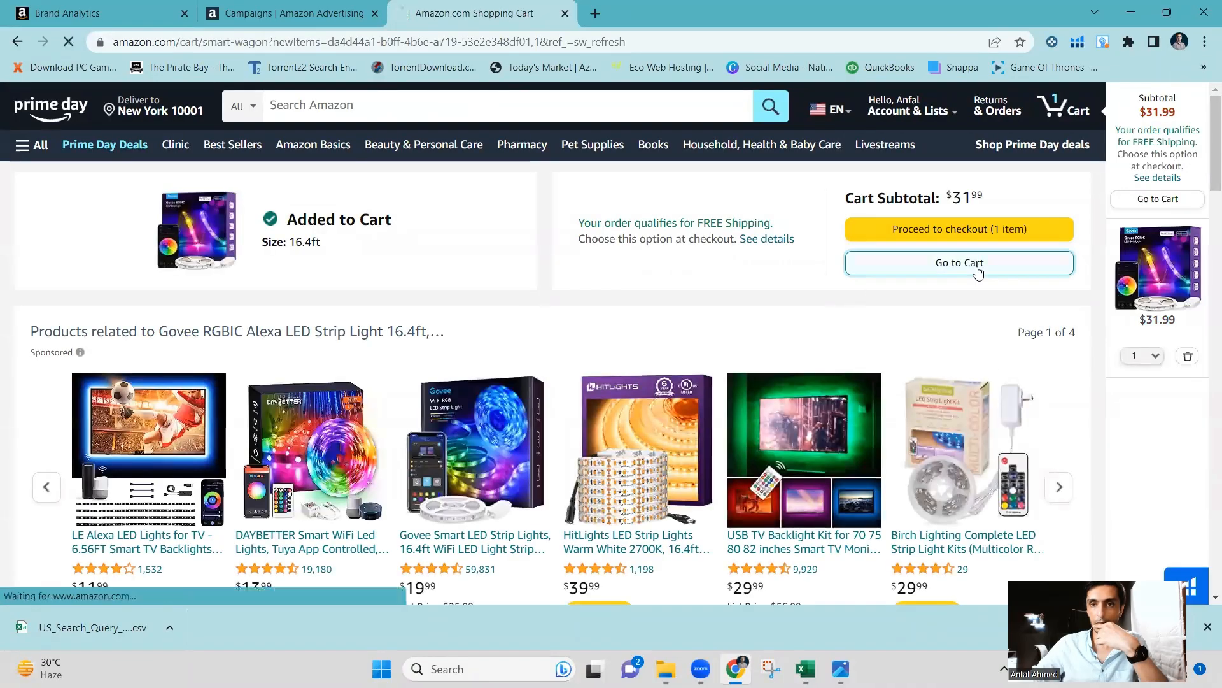
Examine the cart page's product recommendations, from frequently repurchased and sponsored items to browsing history, and return to the Govee cart item.
{"action": "left_click_drag", "start_coordinate": [1206, 177], "coordinate": [1207, 258]}
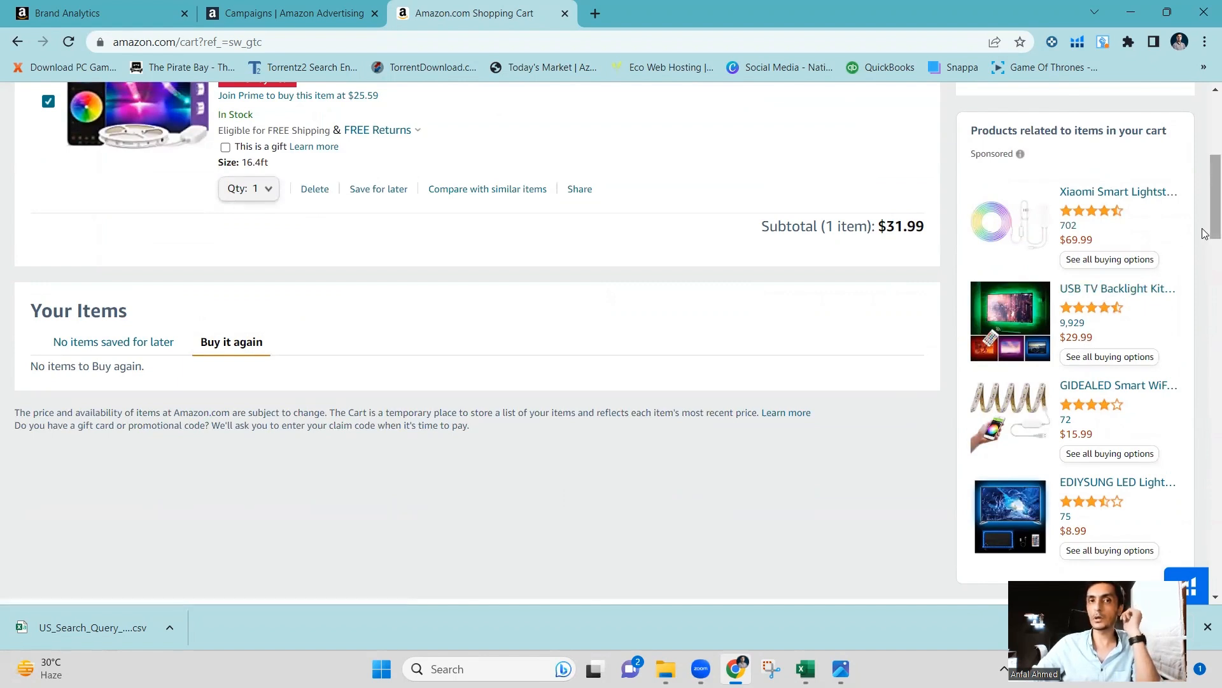
{"action": "scroll", "coordinate": [1205, 233], "scroll_direction": "down", "scroll_amount": 5}
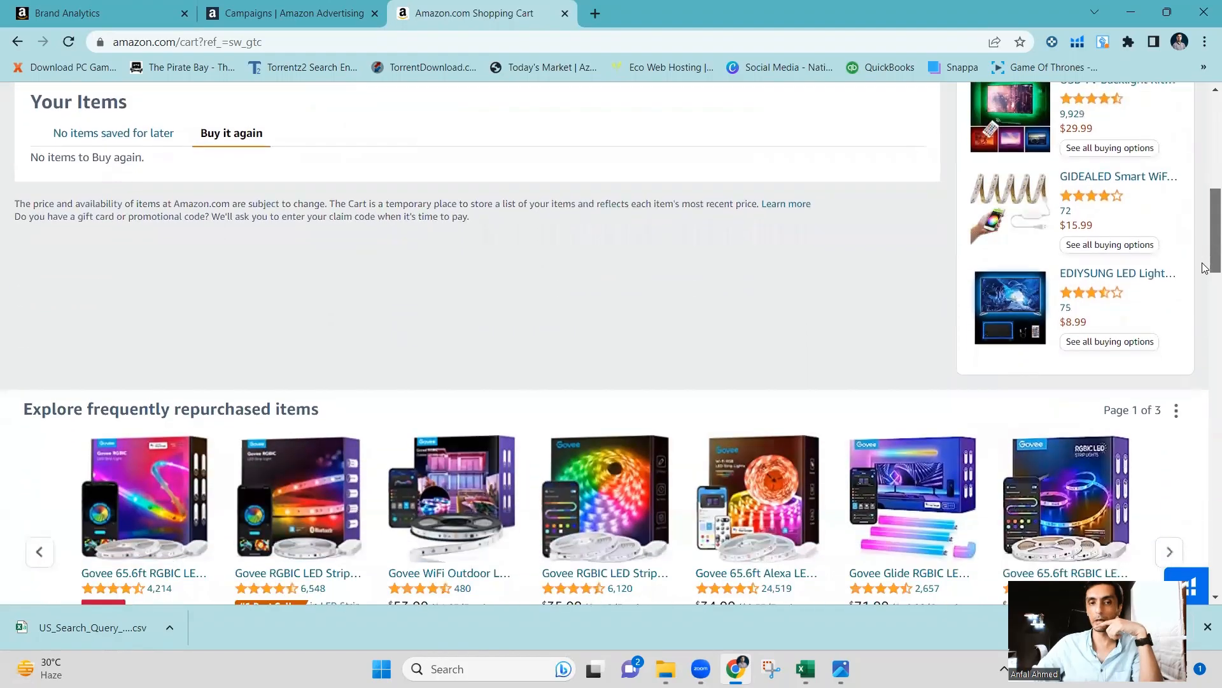
{"action": "scroll", "coordinate": [1205, 291], "scroll_direction": "down", "scroll_amount": 7}
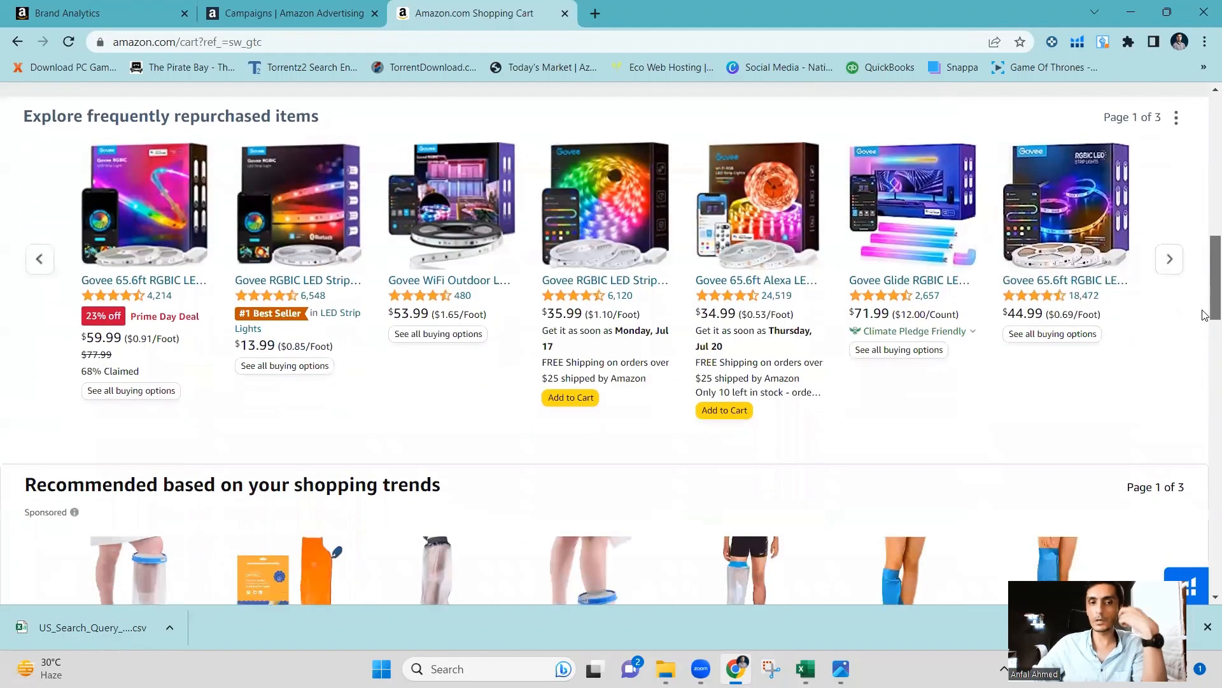
{"action": "scroll", "coordinate": [1205, 361], "scroll_direction": "down", "scroll_amount": 1}
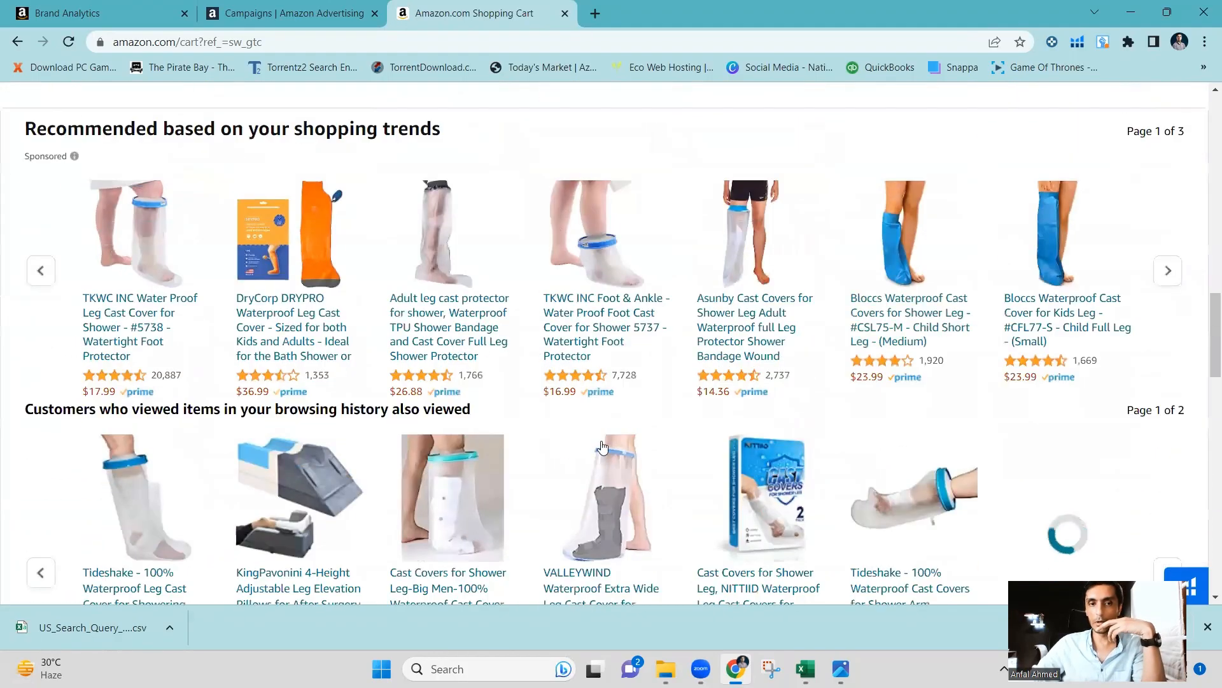
{"action": "scroll", "coordinate": [1205, 354], "scroll_direction": "down", "scroll_amount": 3}
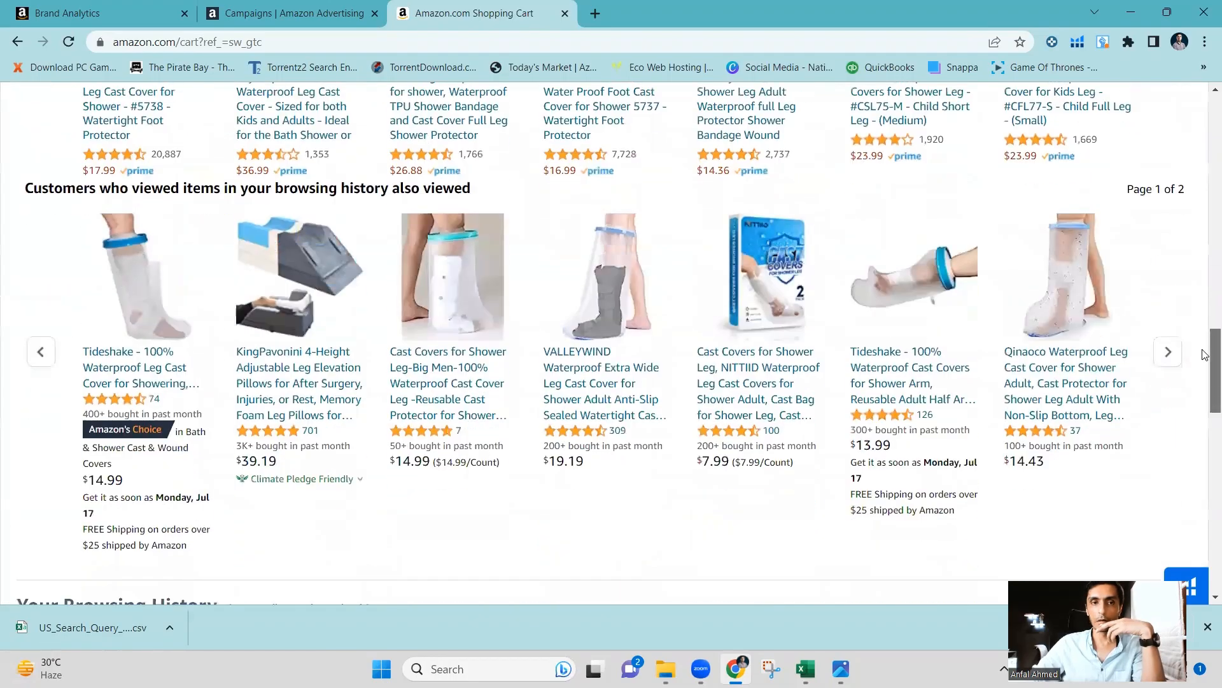
{"action": "scroll", "coordinate": [1205, 354], "scroll_direction": "down", "scroll_amount": 6}
{"action": "scroll", "coordinate": [1205, 347], "scroll_direction": "up", "scroll_amount": 6}
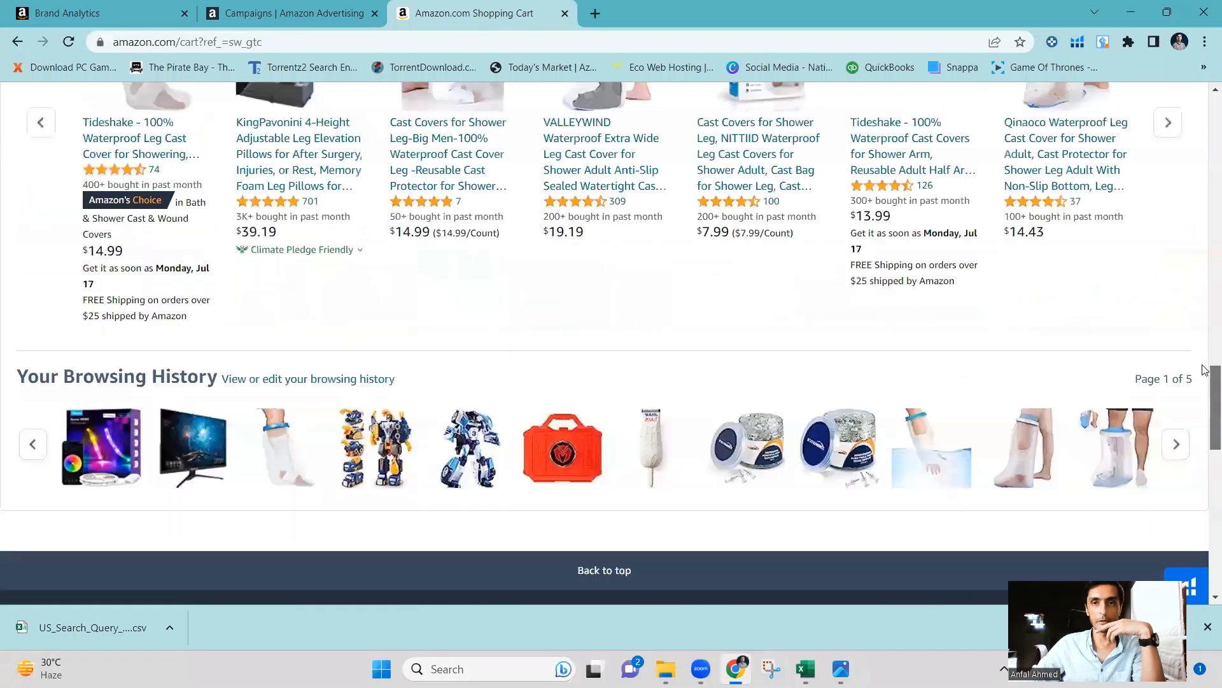
{"action": "scroll", "coordinate": [1205, 344], "scroll_direction": "up", "scroll_amount": 5}
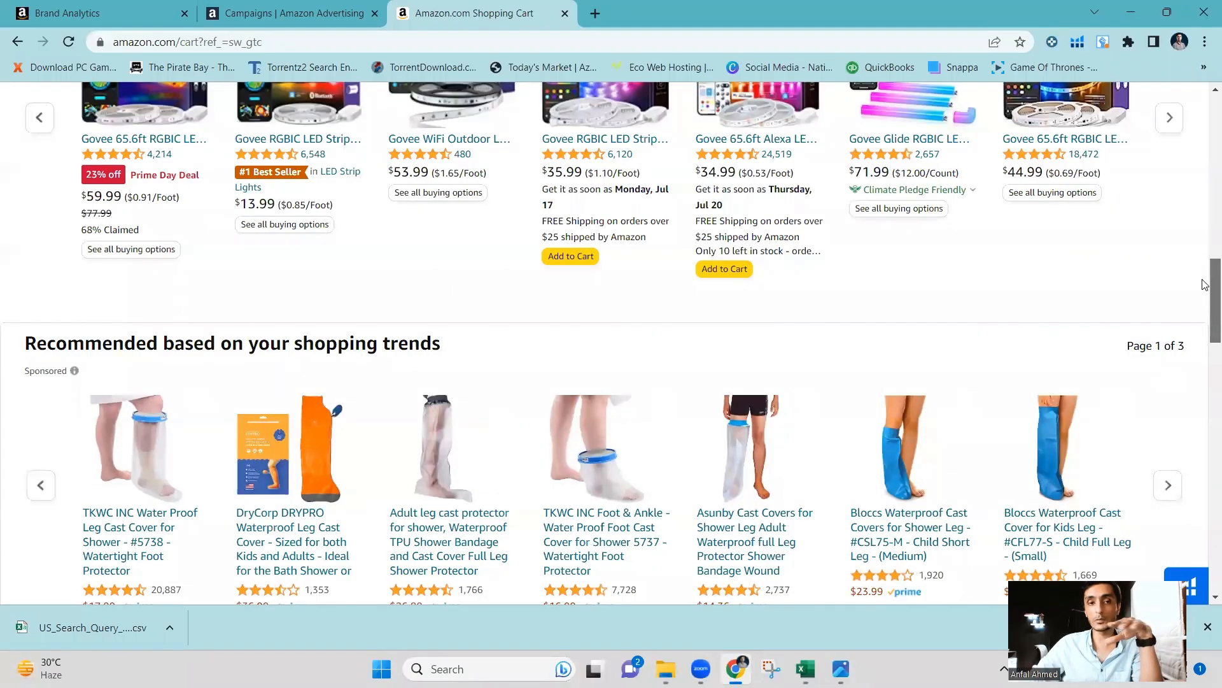
{"action": "scroll", "coordinate": [1205, 284], "scroll_direction": "down", "scroll_amount": 1}
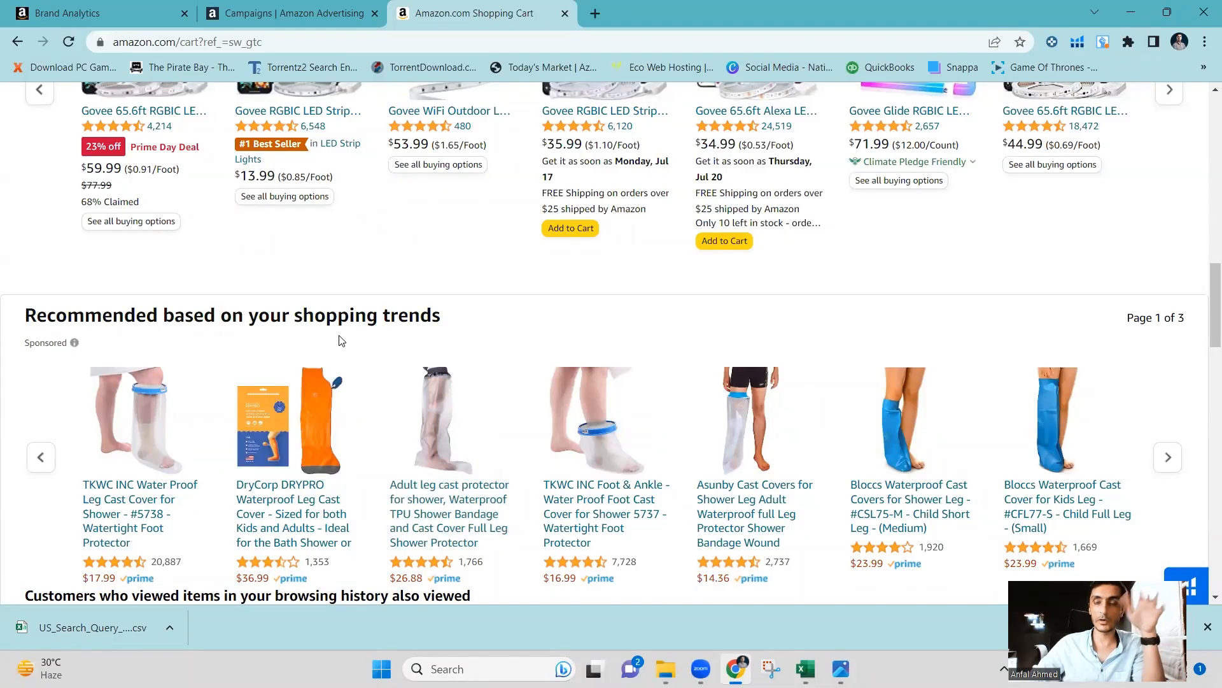
{"action": "left_click_drag", "start_coordinate": [1206, 342], "coordinate": [1205, 212]}
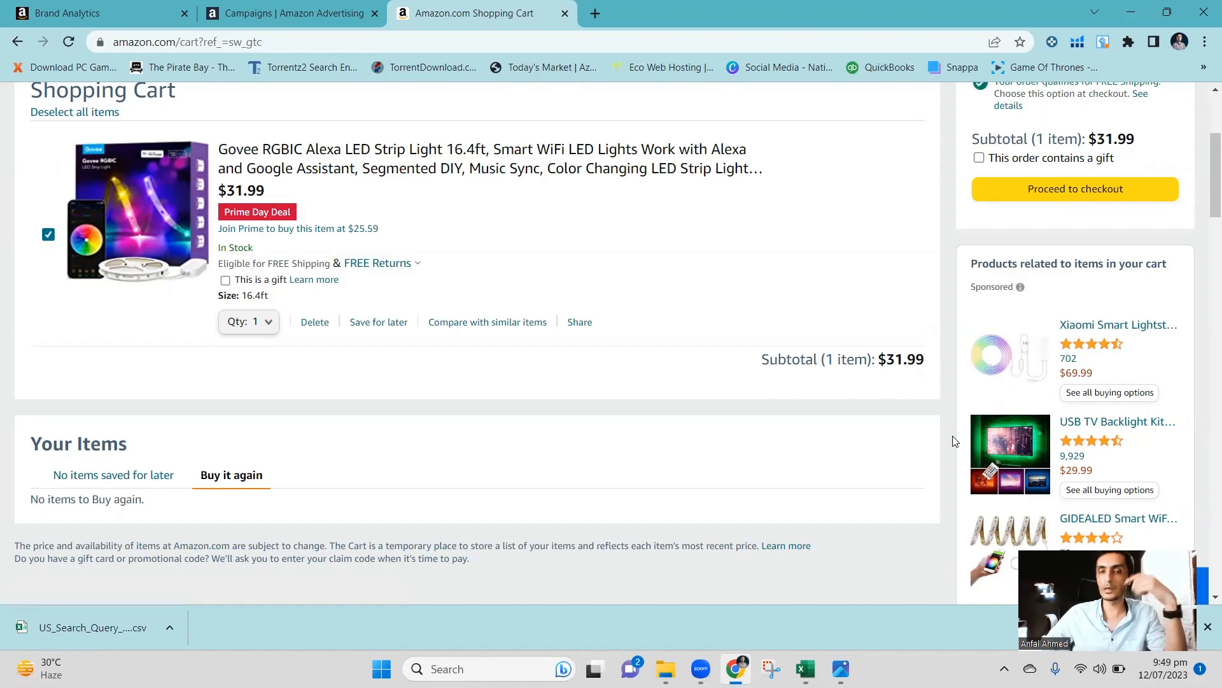
{"action": "left_click_drag", "start_coordinate": [1205, 142], "coordinate": [1205, 113]}
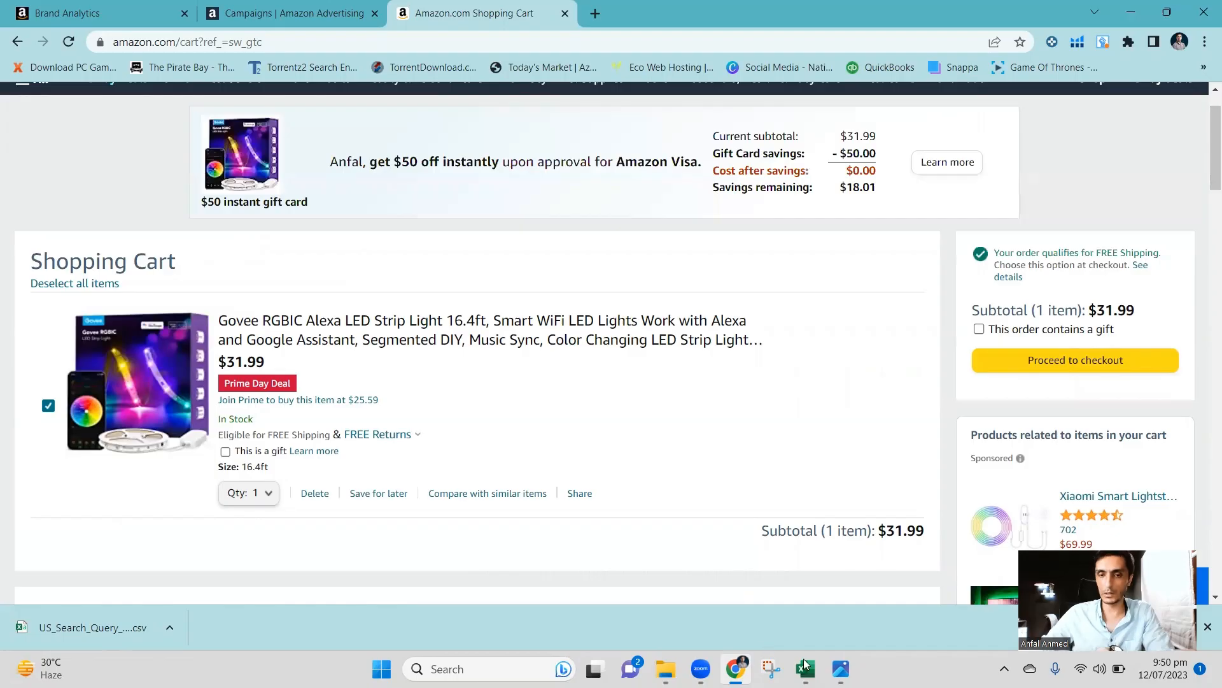
Switch from the Amazon cart to the SQP - Photo Box workbook in Excel.
{"action": "mouse_move", "coordinate": [805, 668]}
{"action": "left_click", "coordinate": [597, 601]}
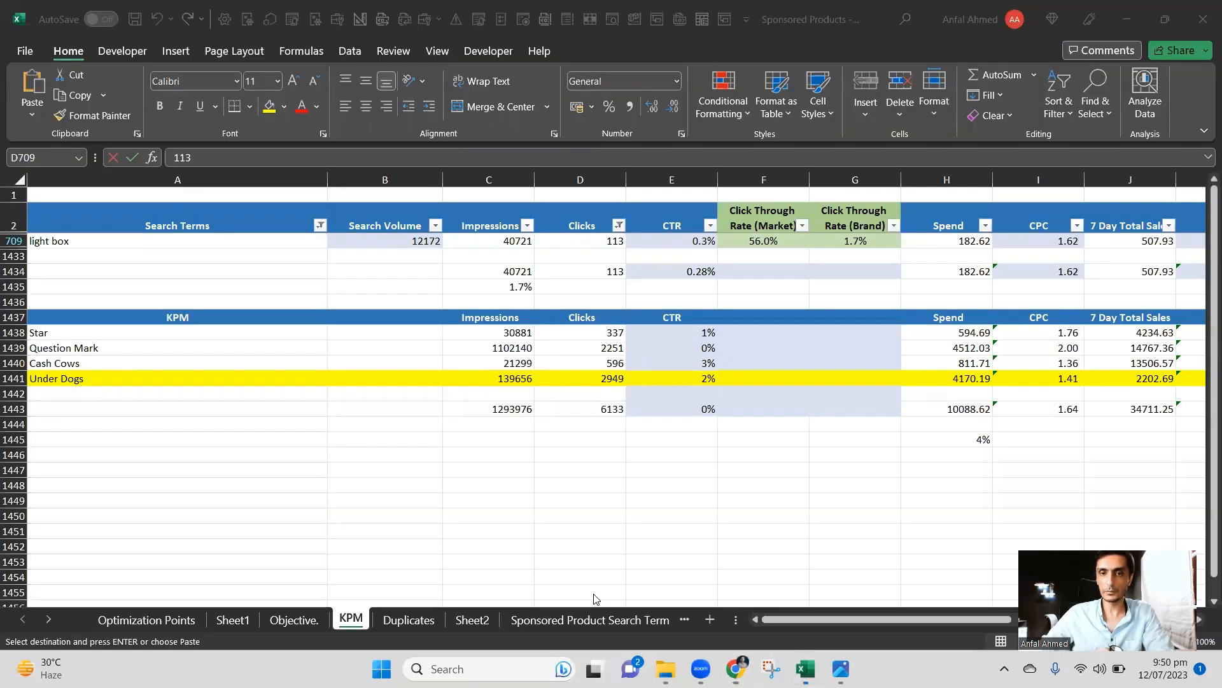
{"action": "mouse_move", "coordinate": [744, 659]}
{"action": "mouse_move", "coordinate": [805, 669]}
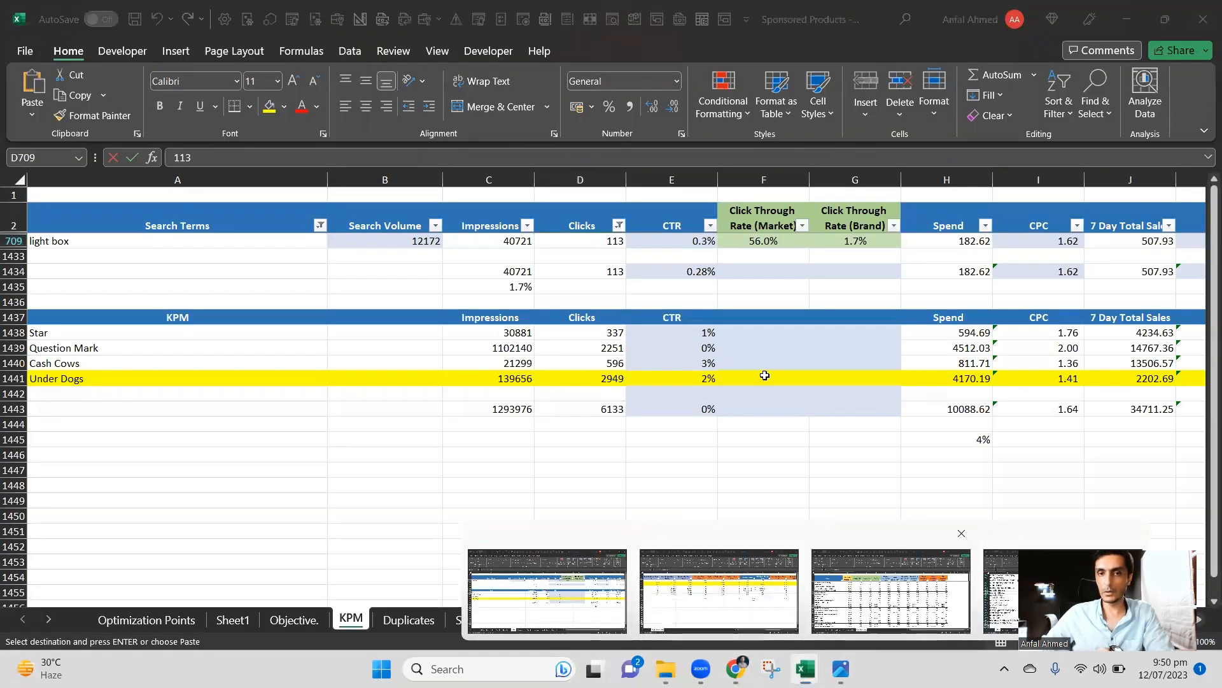
{"action": "left_click", "coordinate": [863, 617]}
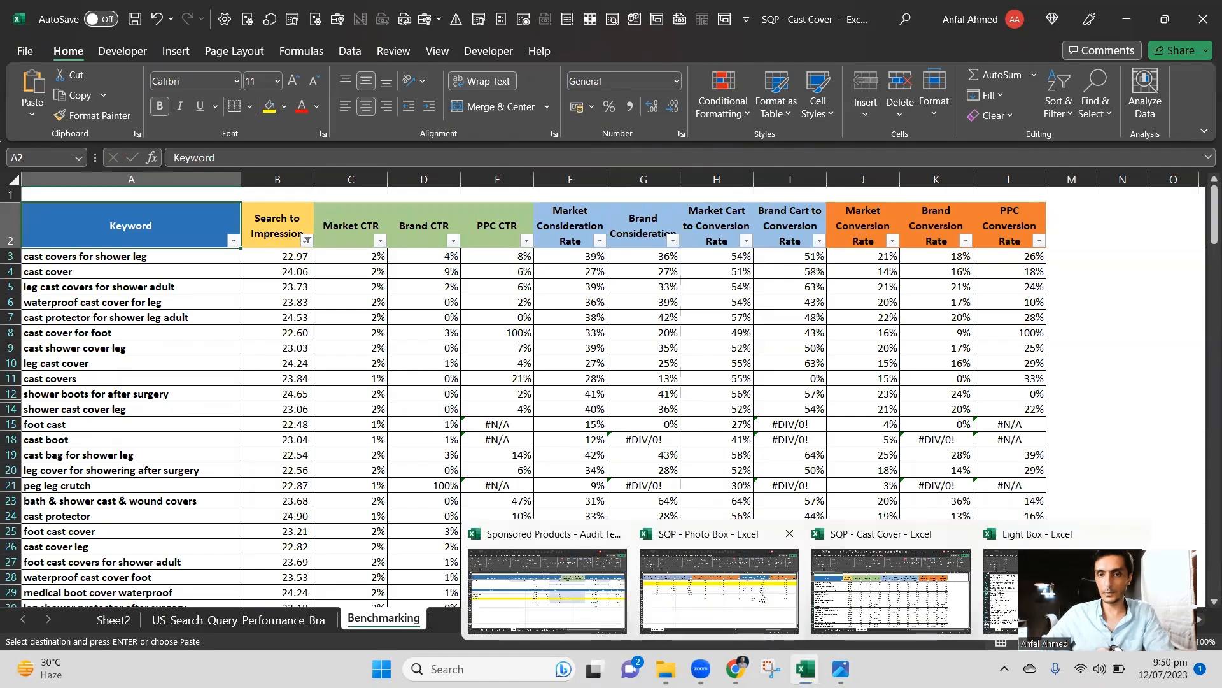
{"action": "left_click", "coordinate": [688, 573]}
Compare row 5's brand cart adds and brand consideration rate with its market consideration rate.
{"action": "key", "text": "Left"}
{"action": "key", "text": "Left"}
{"action": "key", "text": "Left"}
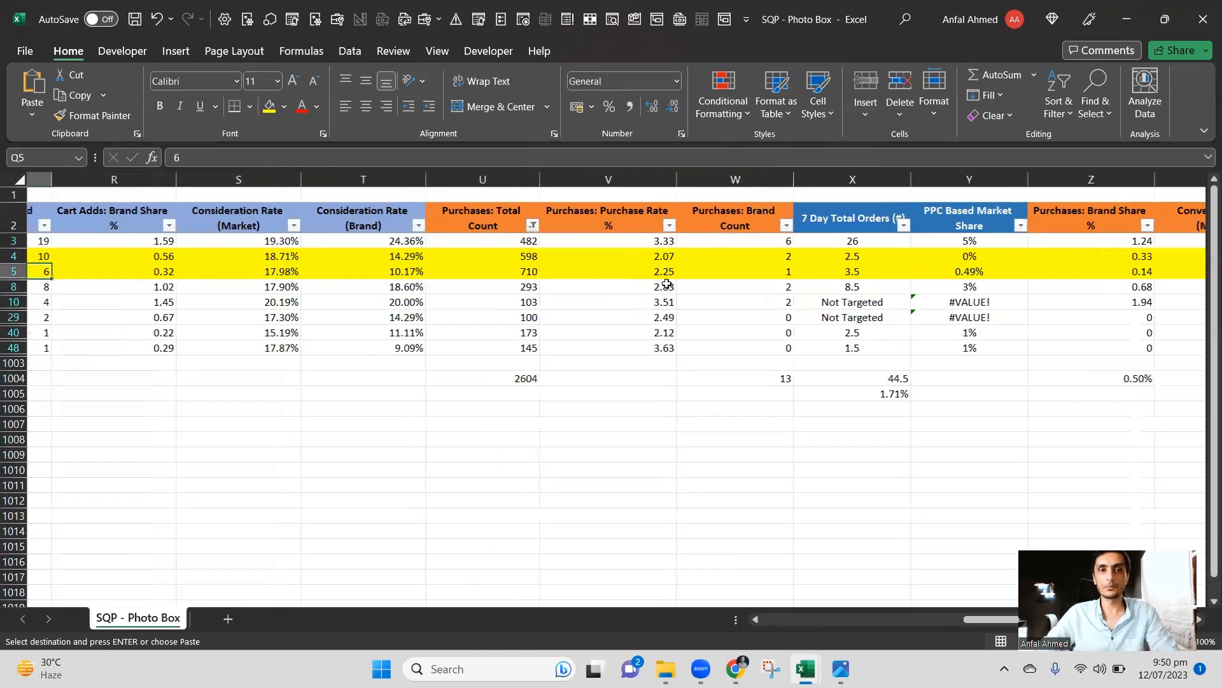
{"action": "key", "text": "Right"}
{"action": "key", "text": "Right"}
{"action": "key", "text": "Right"}
{"action": "key", "text": "Right"}
{"action": "key", "text": "Left"}
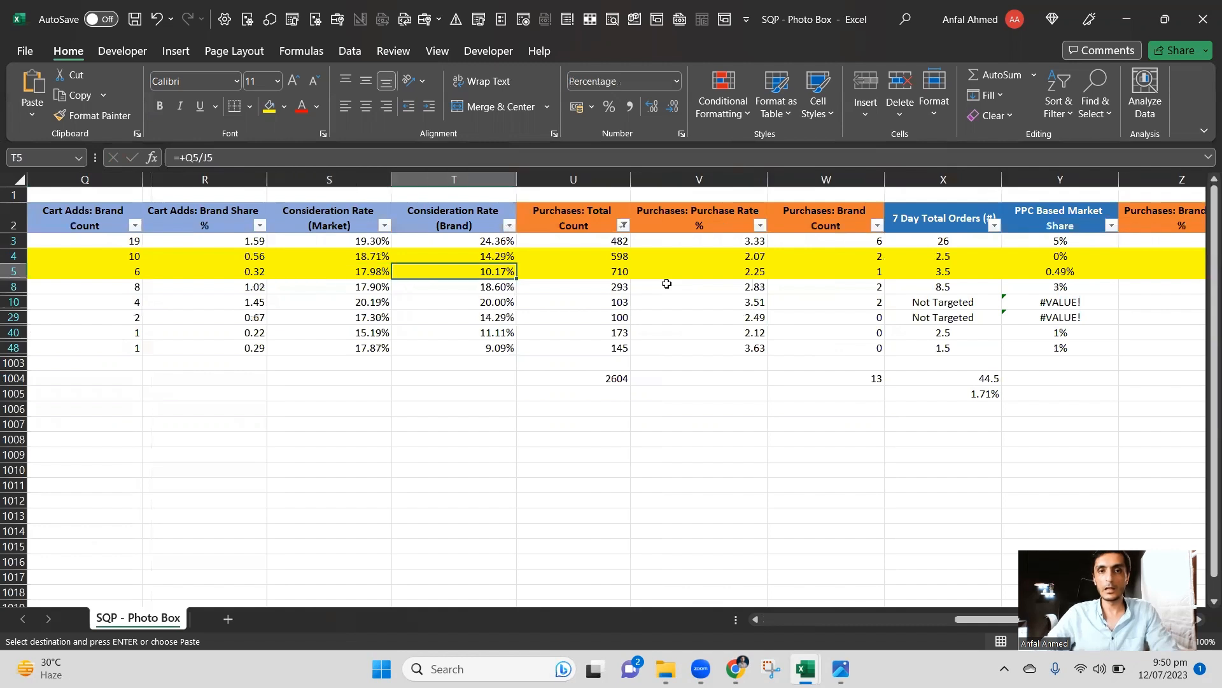
{"action": "key", "text": "Right"}
{"action": "key", "text": "Left"}
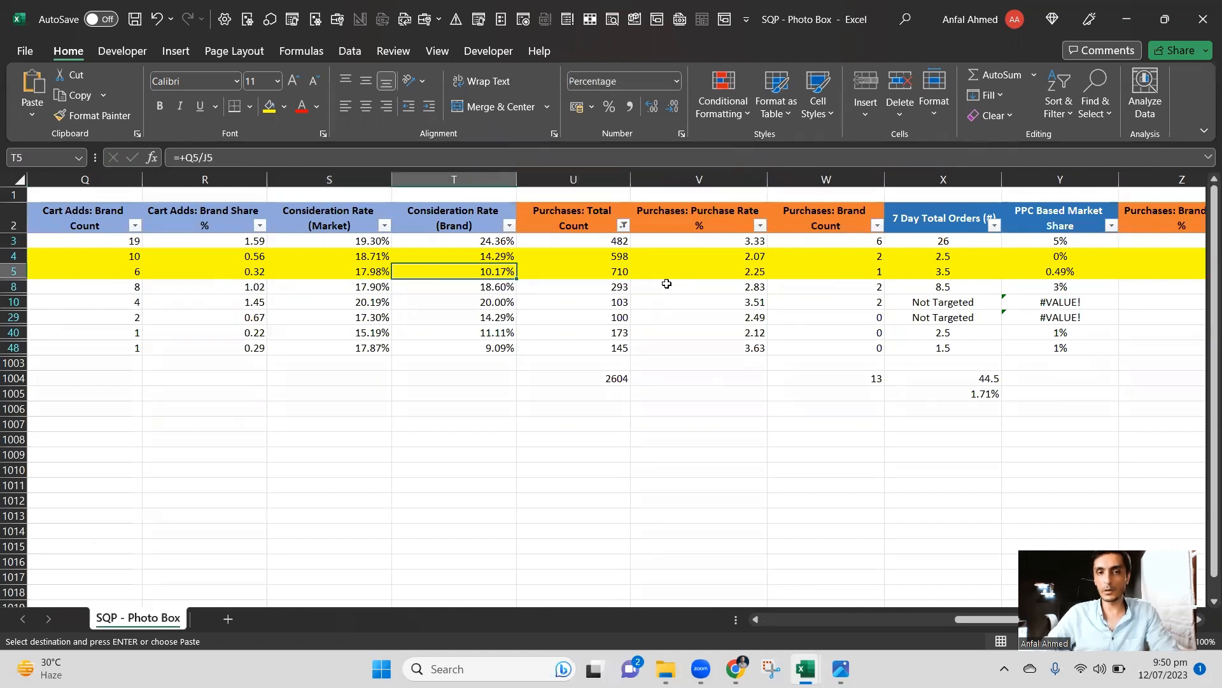
{"action": "key", "text": "Down"}
{"action": "key", "text": "Up"}
{"action": "key", "text": "Left"}
{"action": "key", "text": "Right"}
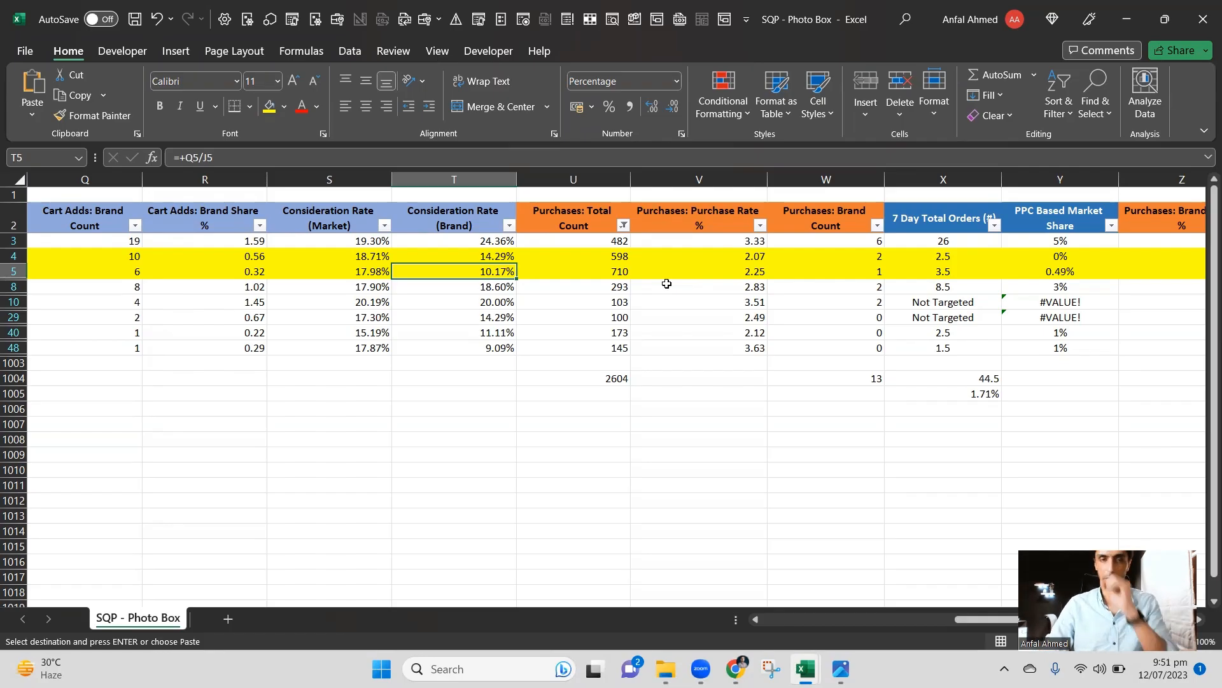
Review row 5 from total purchases and PPC-based market share through to the brand conversion rate.
{"action": "key", "text": "Right"}
{"action": "key", "text": "Right"}
{"action": "key", "text": "Right"}
{"action": "key", "text": "Right"}
{"action": "key", "text": "Right"}
{"action": "key", "text": "Right"}
{"action": "key", "text": "Right"}
{"action": "key", "text": "Right"}
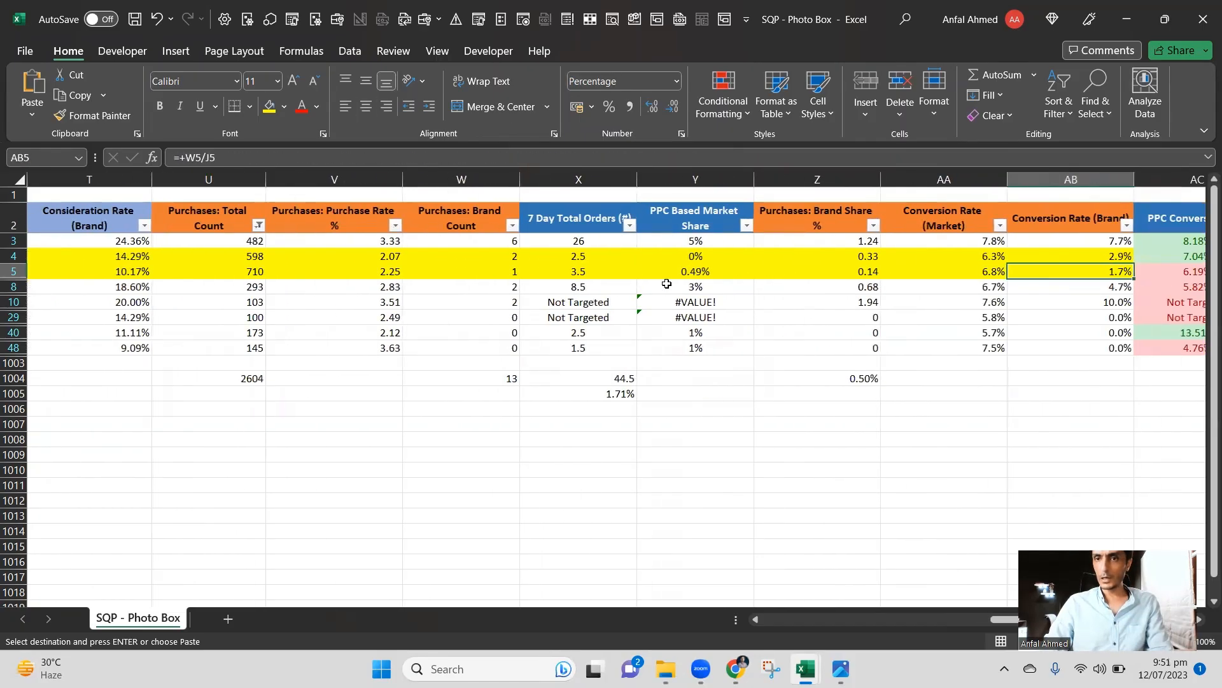
Compare the brand purchase share and the brand and PPC conversion rates across rows 5 to 29.
{"action": "key", "text": "Down"}
{"action": "key", "text": "Down"}
{"action": "key", "text": "Right"}
{"action": "key", "text": "Right"}
{"action": "key", "text": "Left"}
{"action": "key", "text": "Left"}
{"action": "key", "text": "Left"}
{"action": "key", "text": "Left"}
{"action": "key", "text": "Up"}
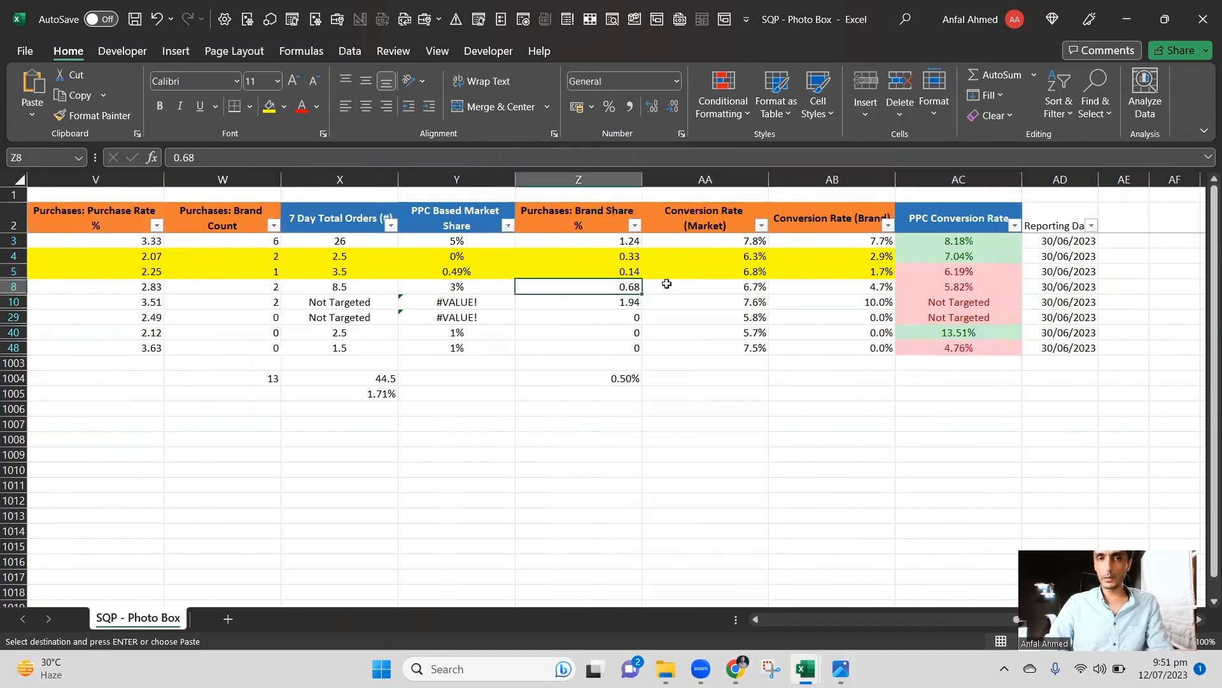
{"action": "key", "text": "Up"}
{"action": "key", "text": "Right"}
{"action": "key", "text": "Right"}
{"action": "key", "text": "Down"}
{"action": "key", "text": "Down"}
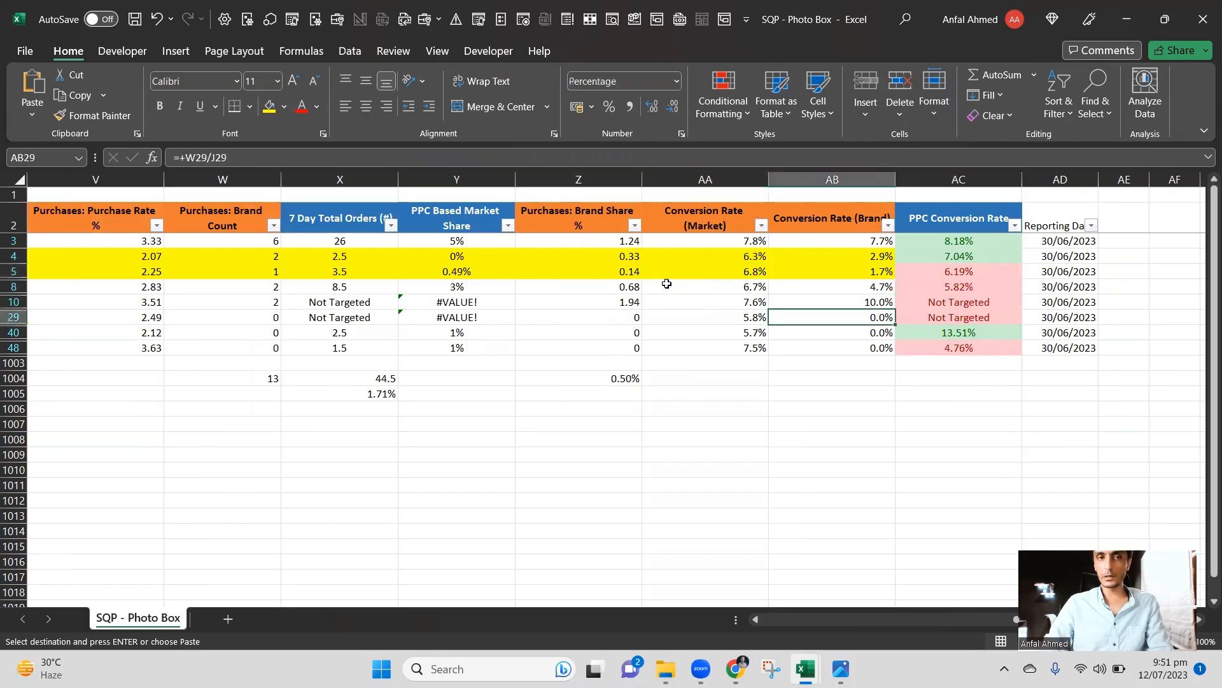
Check row 40's 7-day total orders and row 10's brand conversion rate.
{"action": "key", "text": "Down"}
{"action": "key", "text": "Left"}
{"action": "key", "text": "Left"}
{"action": "key", "text": "Left"}
{"action": "key", "text": "Left"}
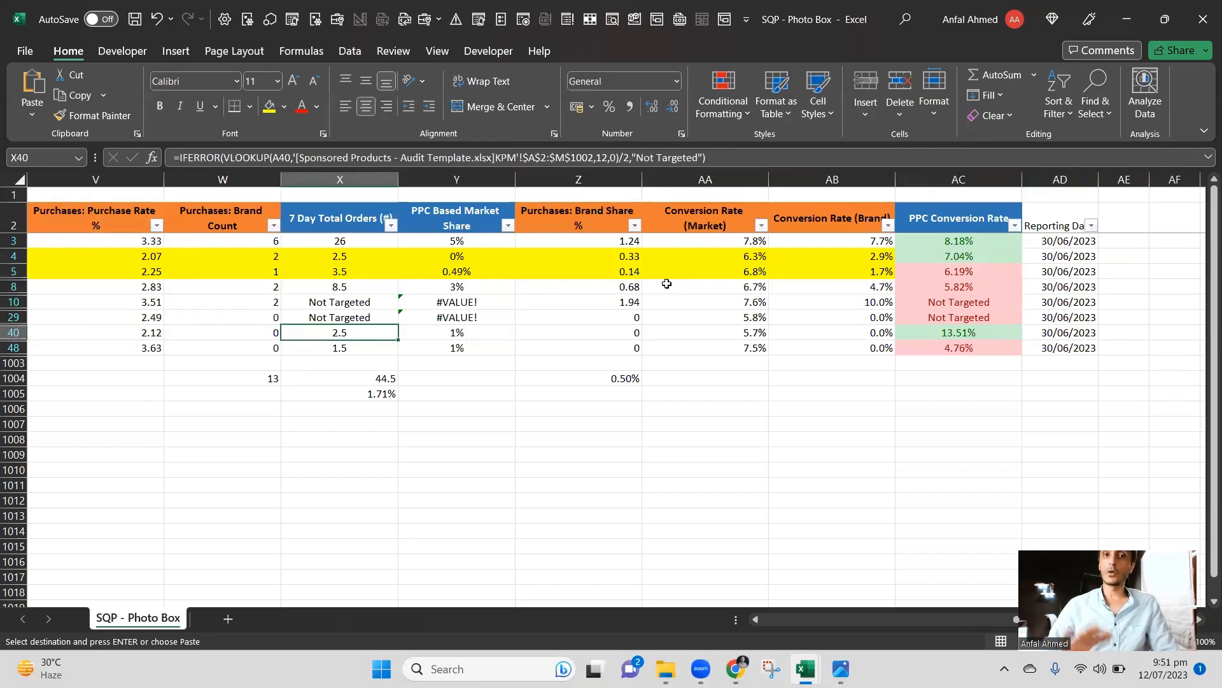
{"action": "key", "text": "Up"}
{"action": "key", "text": "Up"}
{"action": "key", "text": "Right"}
{"action": "key", "text": "Right"}
{"action": "key", "text": "Right"}
{"action": "key", "text": "Right"}
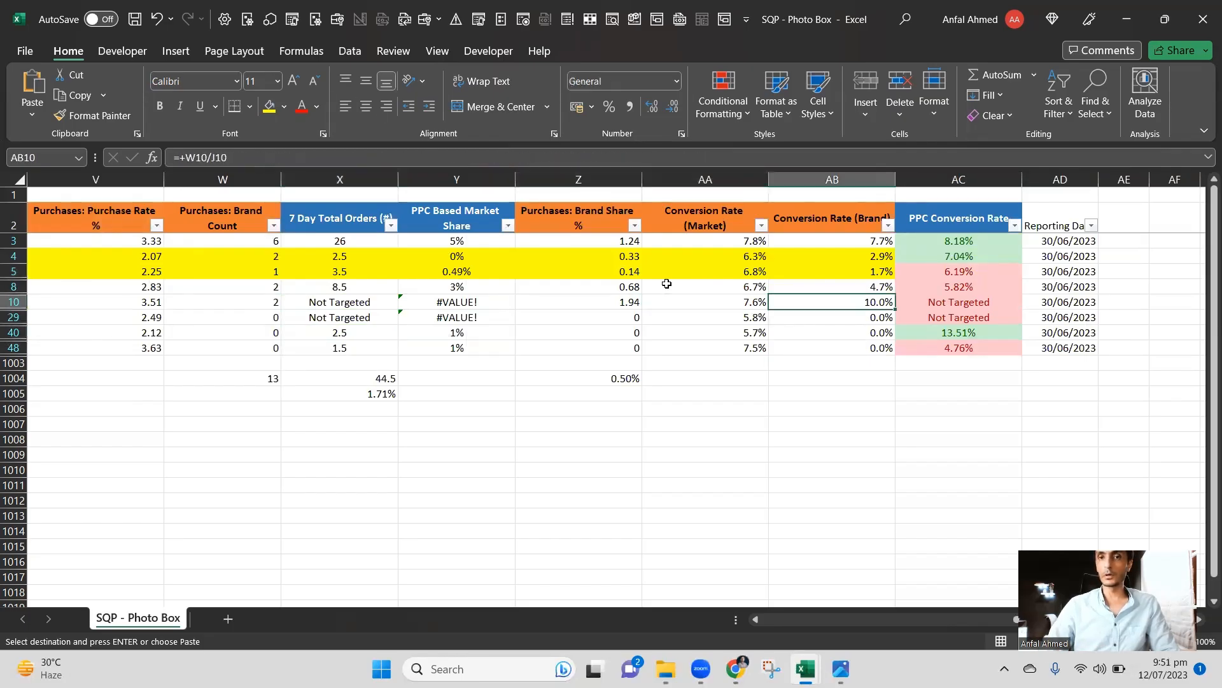
Go through the upper rows' brand conversion rates and 7-day total orders up to the column header.
{"action": "key", "text": "Up"}
{"action": "key", "text": "Up"}
{"action": "key", "text": "Up"}
{"action": "key", "text": "Left"}
{"action": "key", "text": "Left"}
{"action": "key", "text": "Left"}
{"action": "key", "text": "Left"}
{"action": "key", "text": "Up"}
{"action": "key", "text": "Up"}
{"action": "key", "text": "Up"}
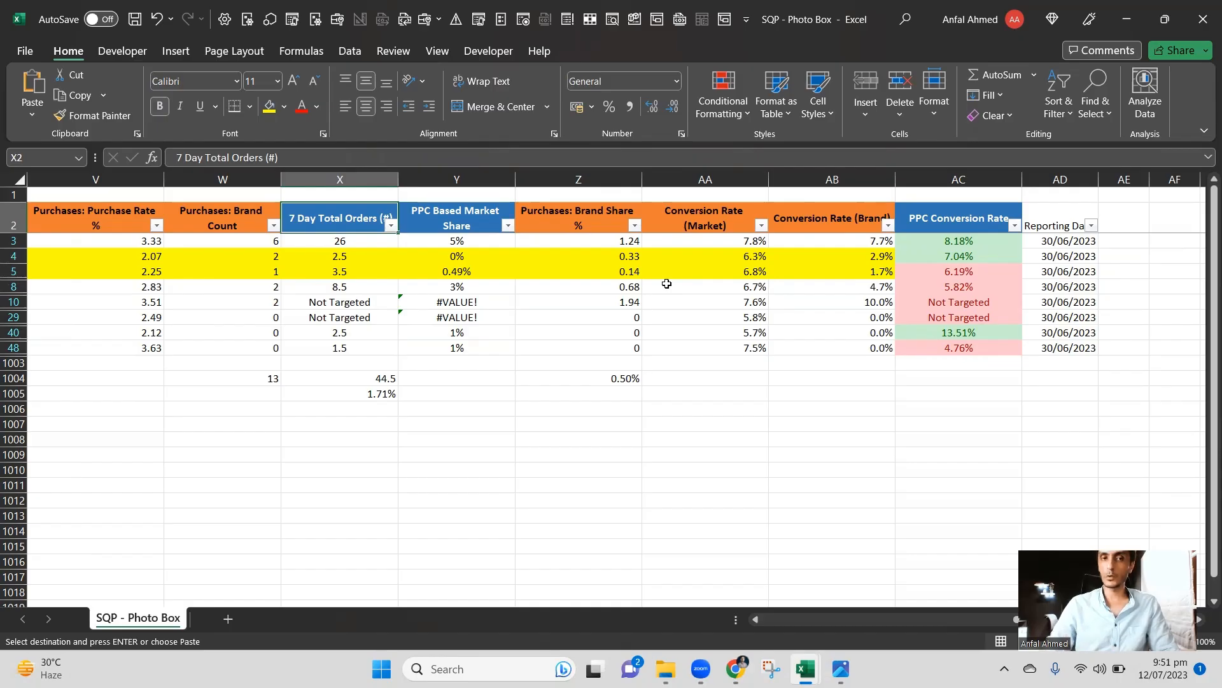
Check row 4's brand consideration rate and the total purchase counts from row 4 down to row 40.
{"action": "key", "text": "Left"}
{"action": "key", "text": "Left"}
{"action": "key", "text": "Left"}
{"action": "key", "text": "Left"}
{"action": "key", "text": "Down"}
{"action": "key", "text": "Down"}
{"action": "key", "text": "Down"}
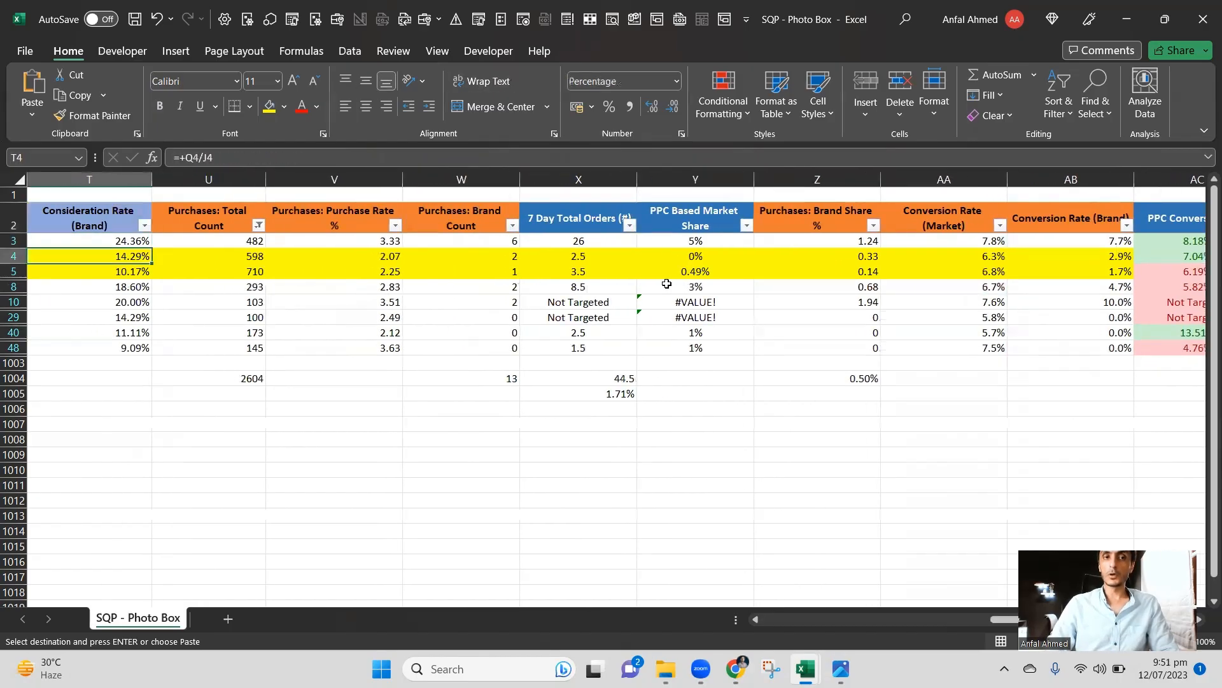
{"action": "key", "text": "Right"}
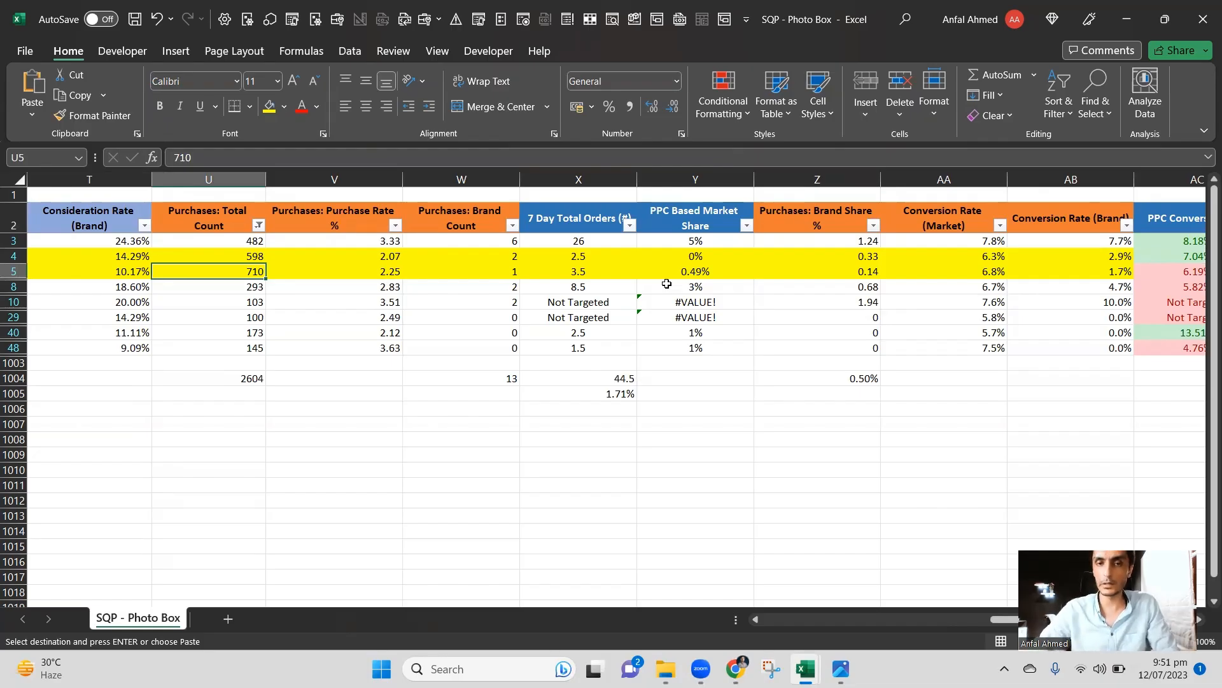
{"action": "key", "text": "Down"}
{"action": "key", "text": "Down"}
{"action": "key", "text": "Down"}
{"action": "key", "text": "Down"}
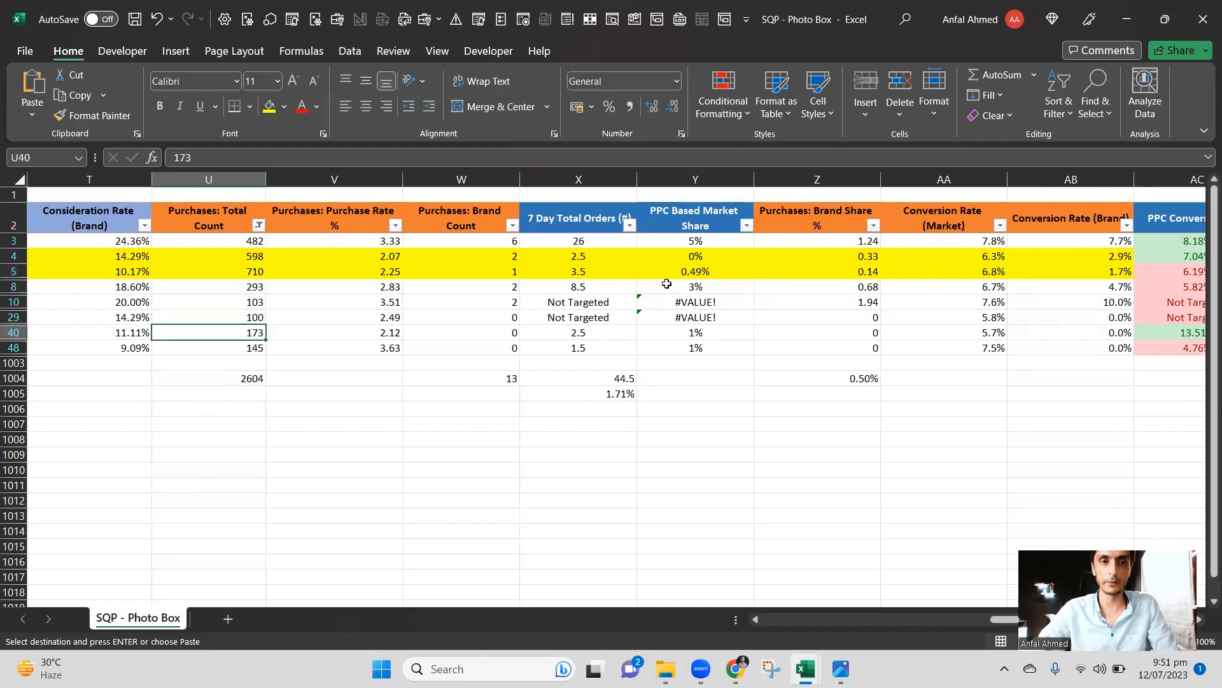
Remove the filter on the Purchases: Total Count column by selecting all its values.
{"action": "key", "text": "Up"}
{"action": "key", "text": "Up"}
{"action": "key", "text": "Up"}
{"action": "key", "text": "Up"}
{"action": "key", "text": "Up"}
{"action": "key", "text": "Up"}
{"action": "key", "text": "Up"}
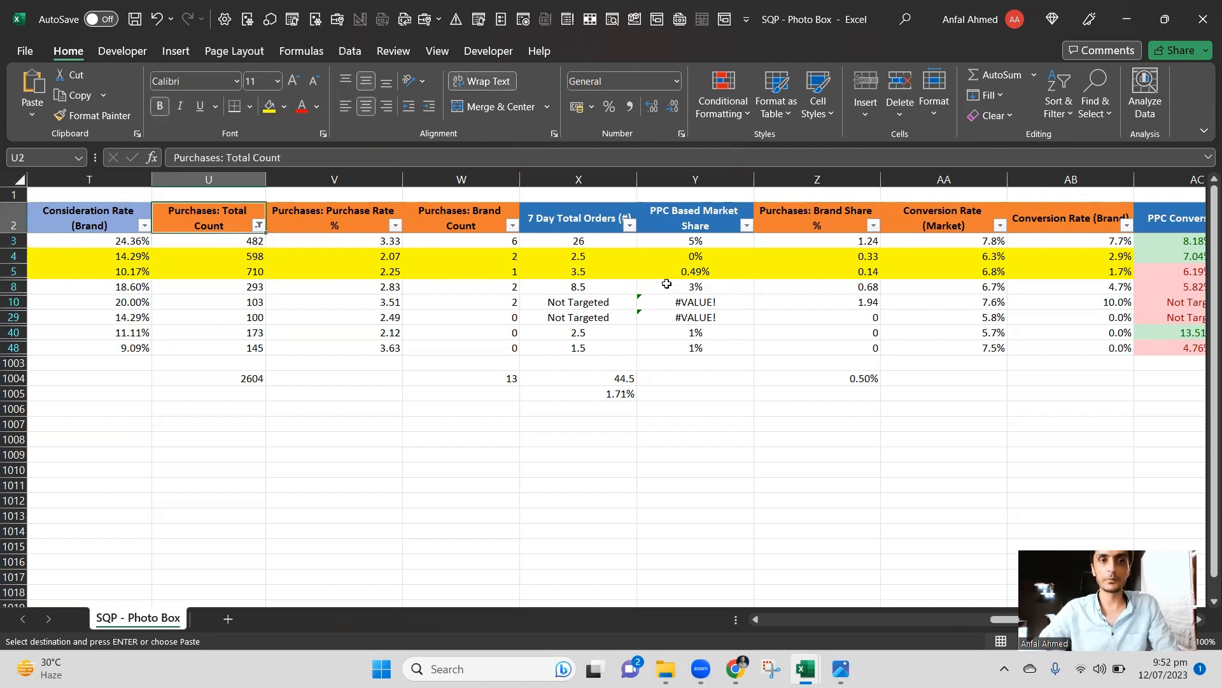
{"action": "key", "text": "Right"}
{"action": "key", "text": "Right"}
{"action": "key", "text": "Right"}
{"action": "key", "text": "Left"}
{"action": "key", "text": "Left"}
{"action": "key", "text": "Left"}
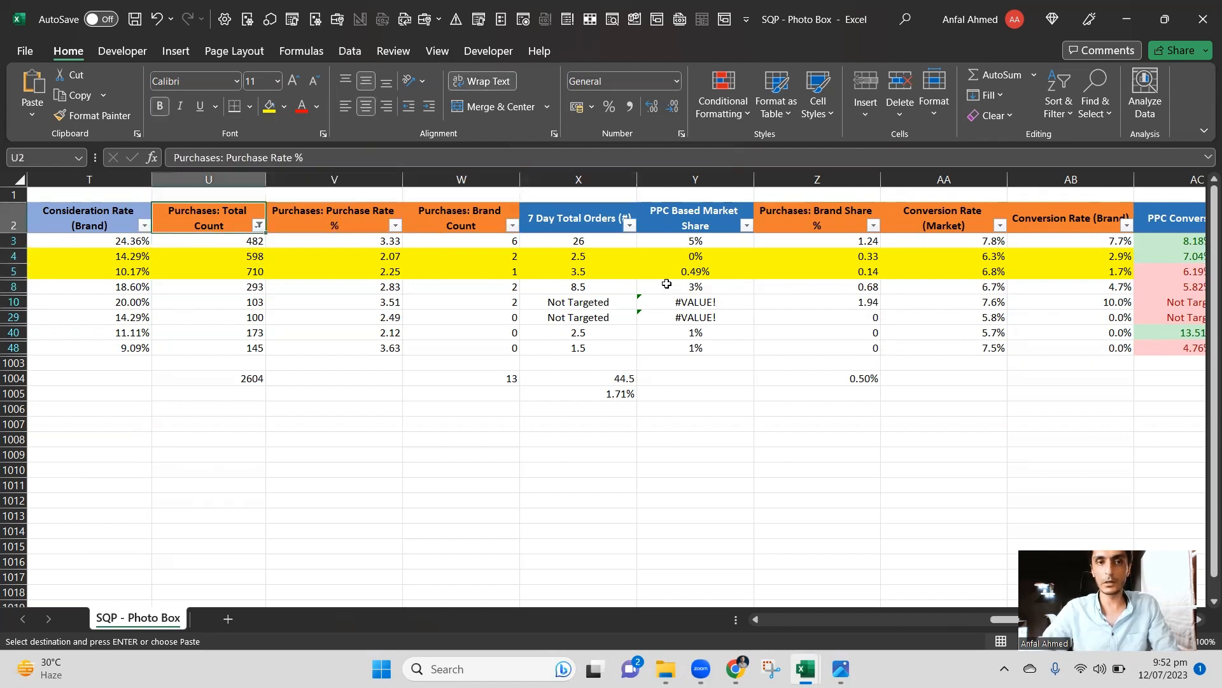
{"action": "key", "text": "alt+Down"}
{"action": "key", "text": "Tab"}
{"action": "key", "text": "Tab"}
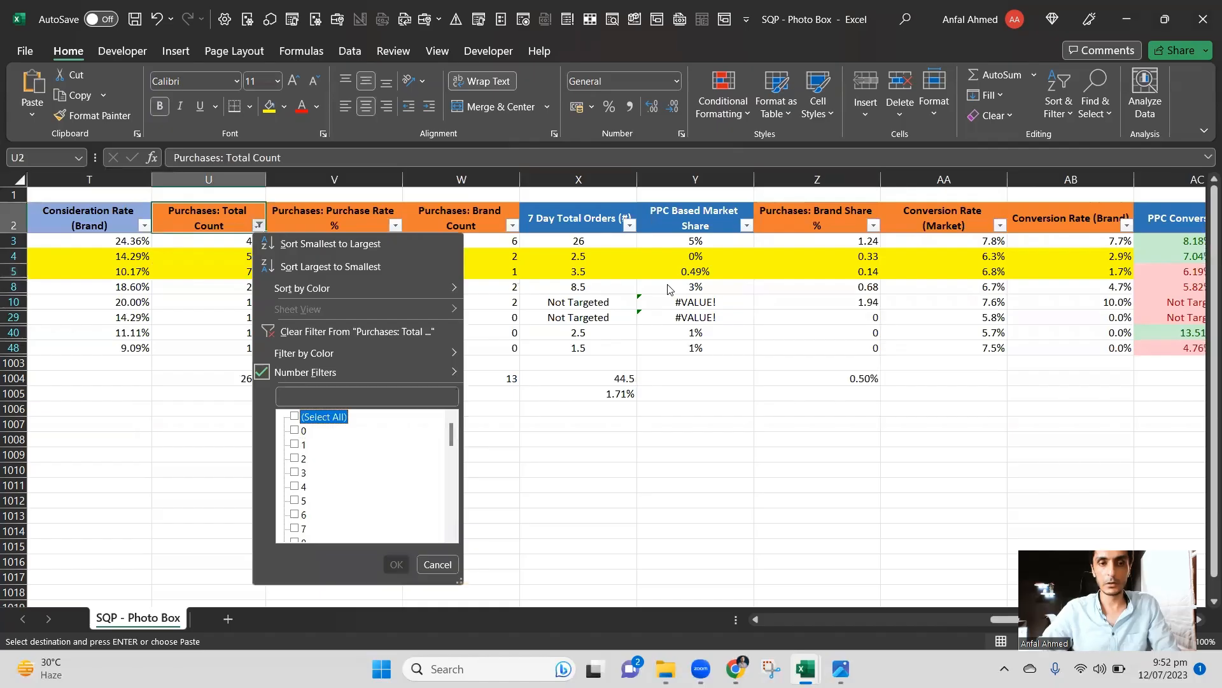
{"action": "key", "text": "space"}
{"action": "key", "text": "Return"}
Check row 4's PPC-based market share and go through row 6's figures back to its PPC CTR.
{"action": "key", "text": "Down"}
{"action": "key", "text": "Down"}
{"action": "key", "text": "Right"}
{"action": "key", "text": "Right"}
{"action": "key", "text": "Right"}
{"action": "key", "text": "Right"}
{"action": "key", "text": "Right"}
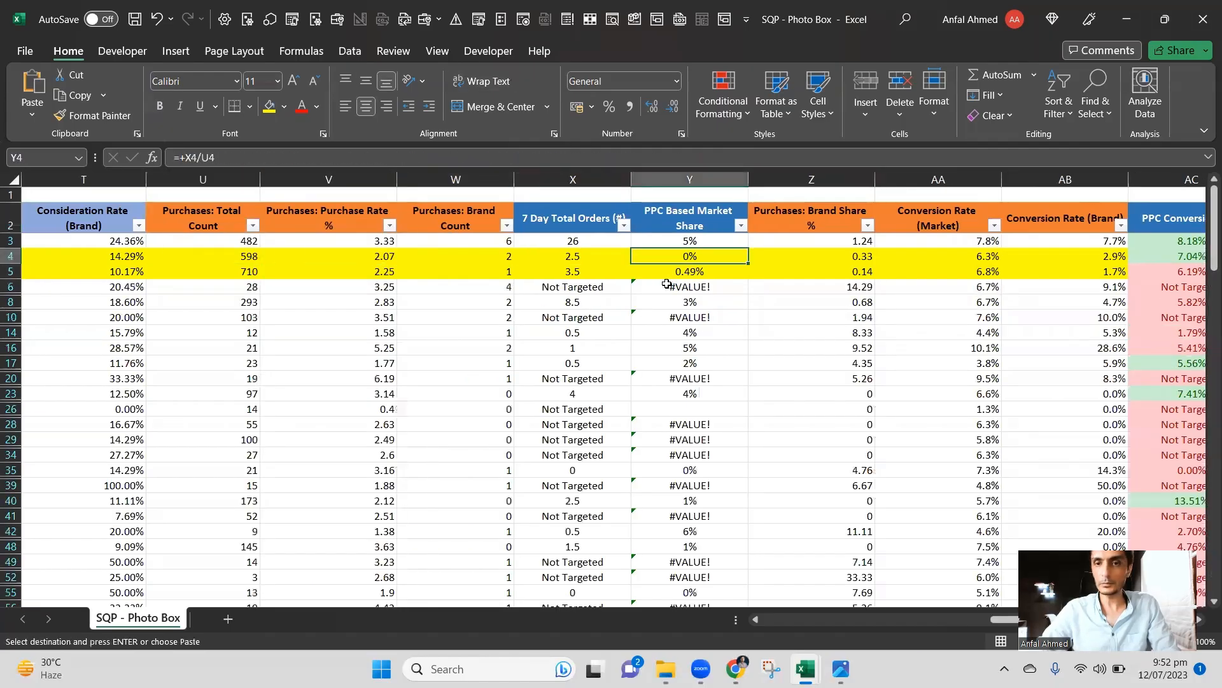
{"action": "key", "text": "Down"}
{"action": "key", "text": "Down"}
{"action": "key", "text": "Right"}
{"action": "key", "text": "Right"}
{"action": "key", "text": "Left"}
{"action": "key", "text": "Left"}
{"action": "key", "text": "Left"}
{"action": "key", "text": "Left"}
{"action": "key", "text": "Left"}
{"action": "key", "text": "Left"}
{"action": "key", "text": "Left"}
{"action": "key", "text": "Left"}
{"action": "key", "text": "Left"}
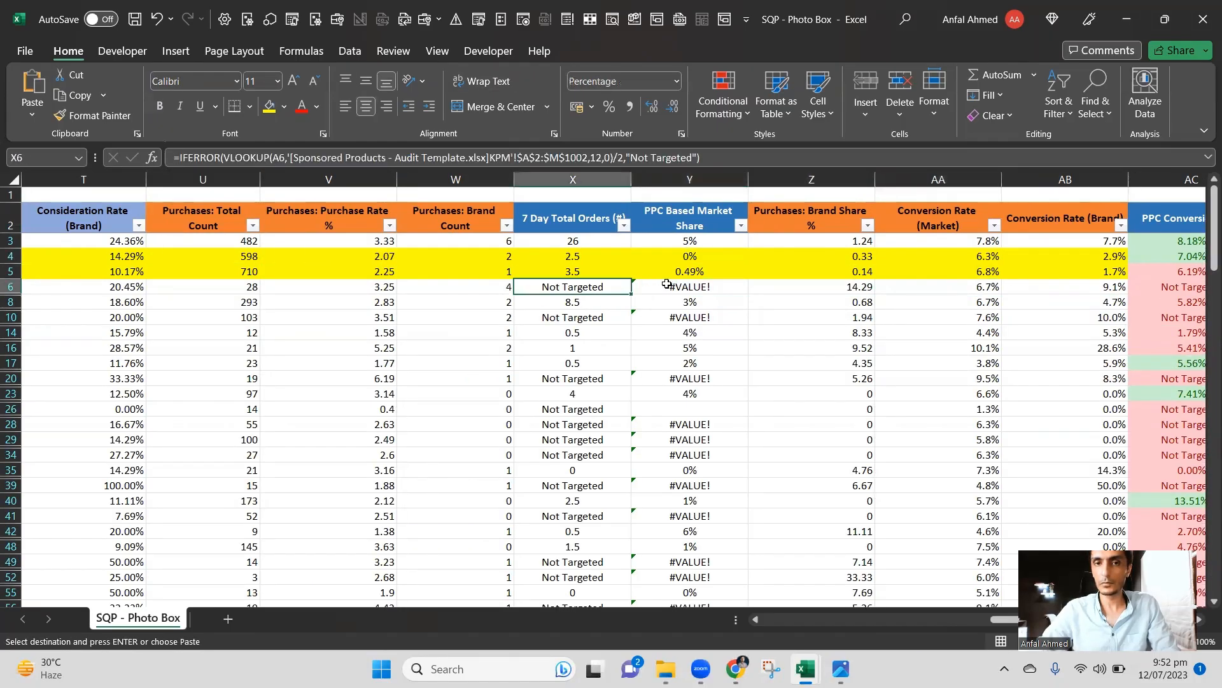
{"action": "key", "text": "Left"}
{"action": "key", "text": "Left"}
{"action": "key", "text": "Left"}
{"action": "key", "text": "Left"}
{"action": "key", "text": "Left"}
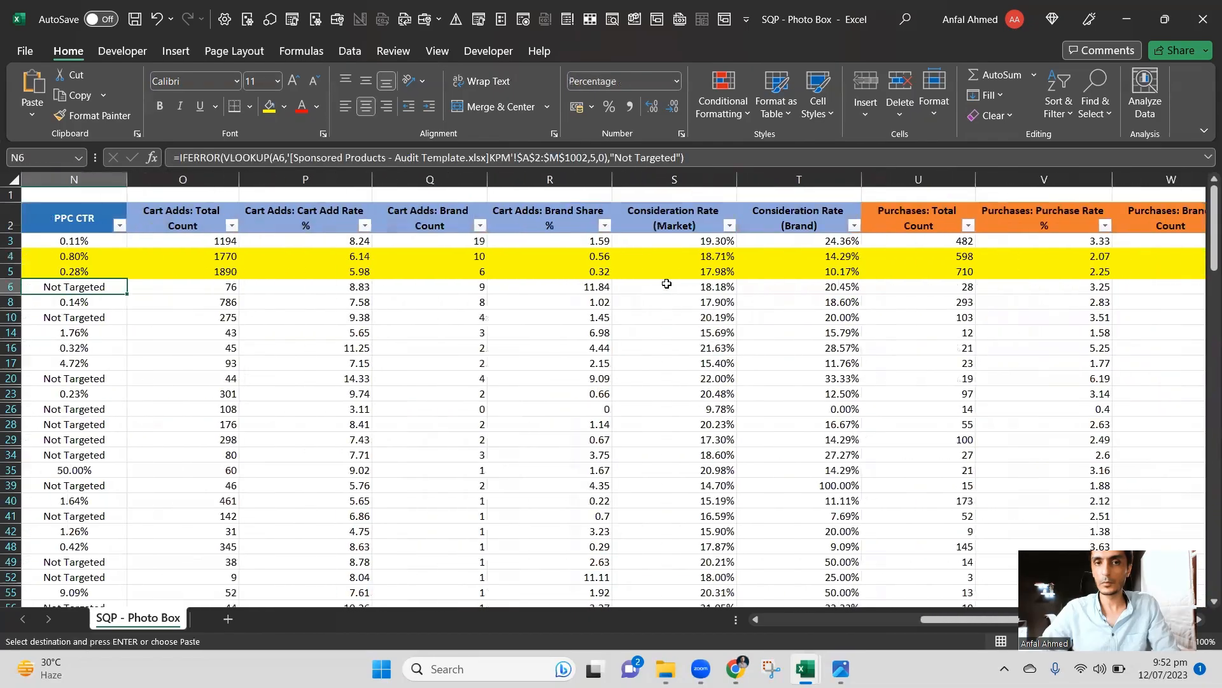
Compare the market and brand consideration rates in row 3 under their column headers.
{"action": "key", "text": "Right"}
{"action": "key", "text": "Right"}
{"action": "key", "text": "Right"}
{"action": "key", "text": "Right"}
{"action": "key", "text": "Right"}
{"action": "key", "text": "Right"}
{"action": "key", "text": "Up"}
{"action": "key", "text": "Up"}
{"action": "key", "text": "Up"}
{"action": "key", "text": "Left"}
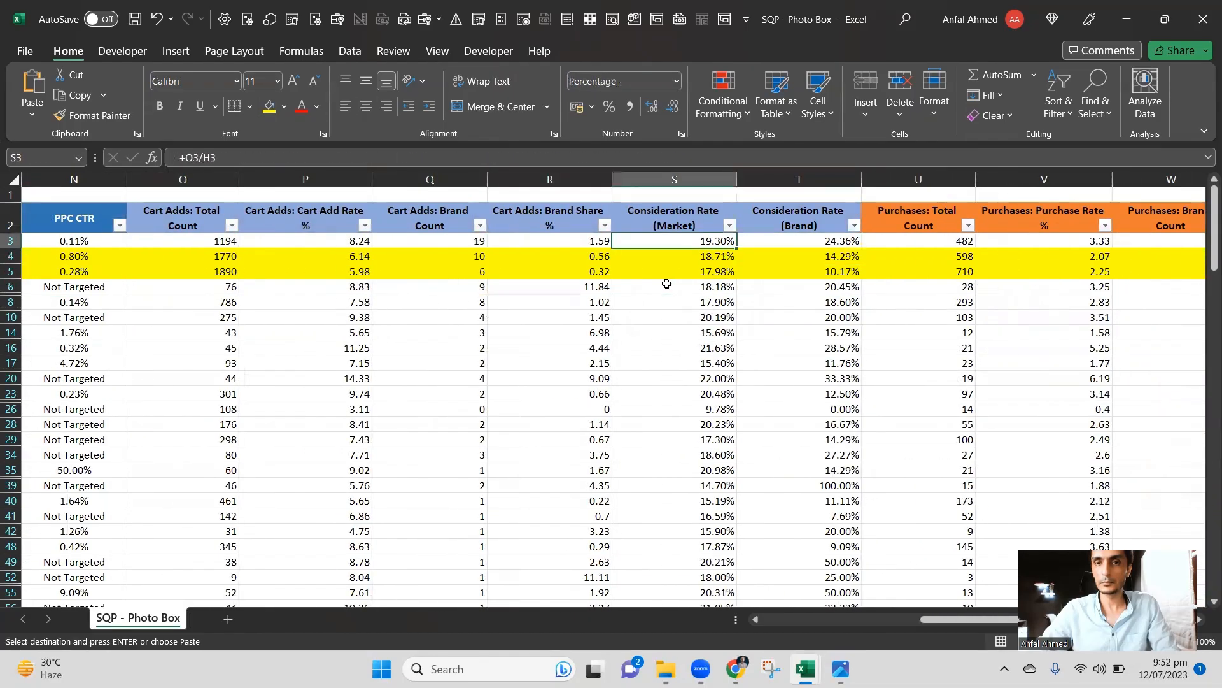
{"action": "key", "text": "Right"}
{"action": "key", "text": "Up"}
{"action": "key", "text": "Up"}
{"action": "key", "text": "Left"}
{"action": "key", "text": "Down"}
{"action": "key", "text": "Right"}
{"action": "key", "text": "Left"}
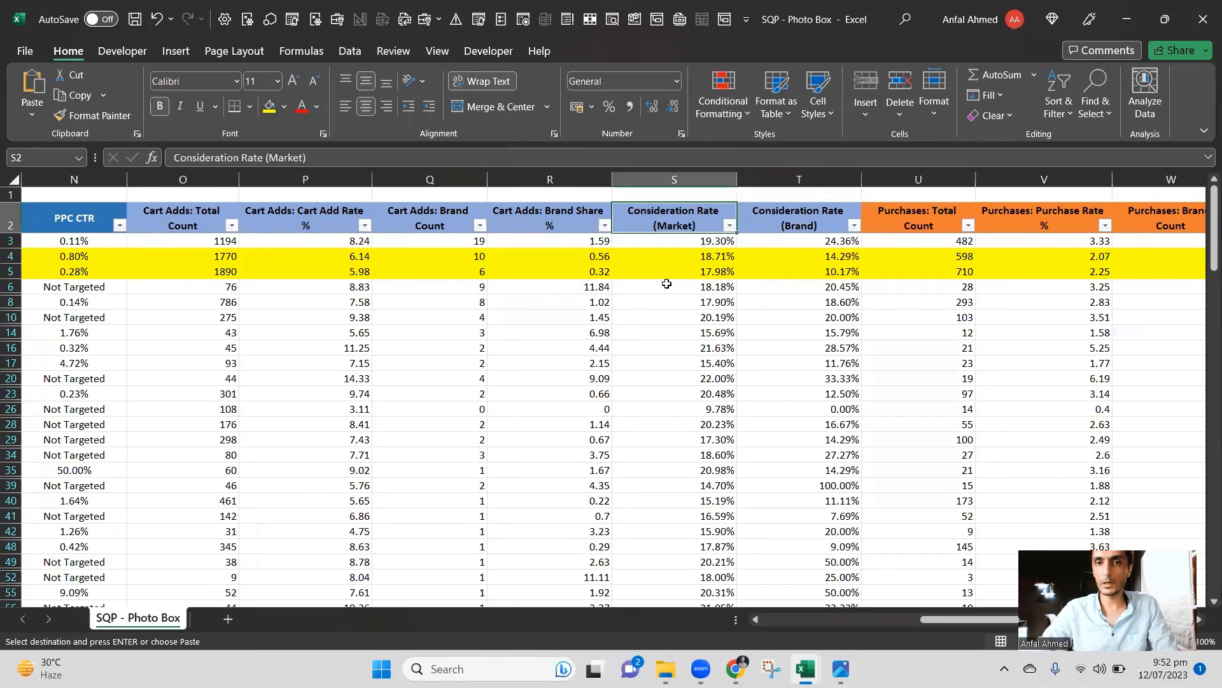
{"action": "key", "text": "Right"}
{"action": "key", "text": "Down"}
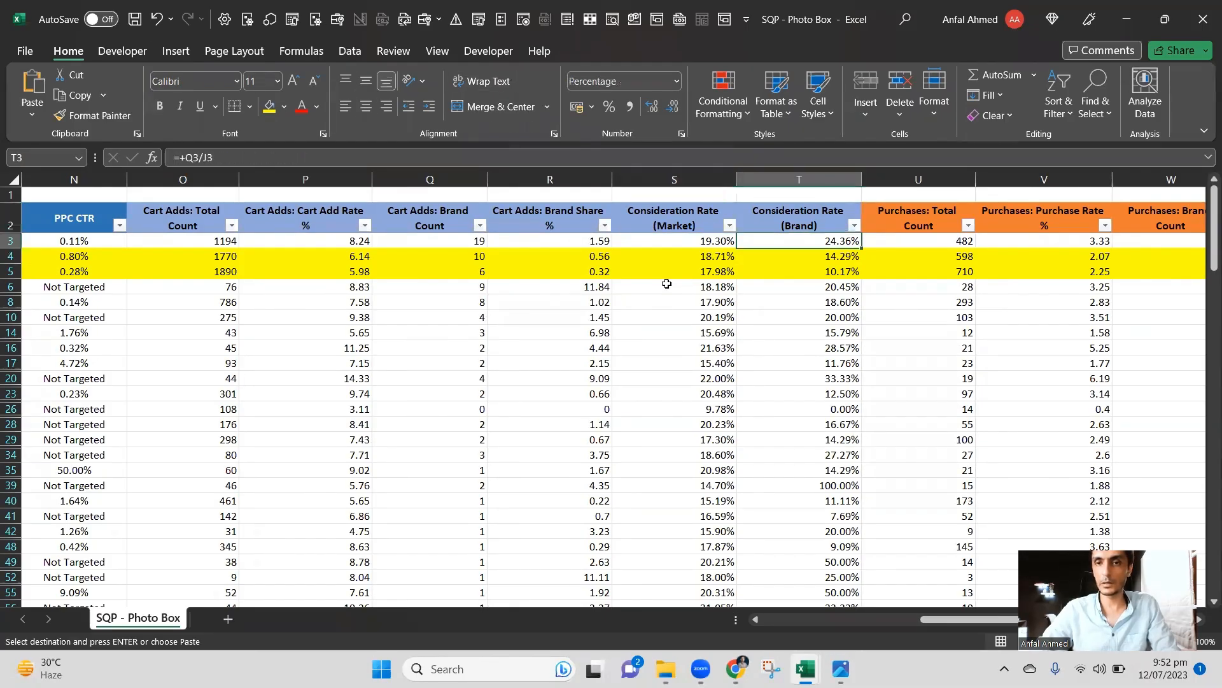
{"action": "key", "text": "Left"}
Try pasting the PPC conversion rate cell AC3 into the brand consideration rate cell T3, and undo the paste.
{"action": "key", "text": "ctrl+Right"}
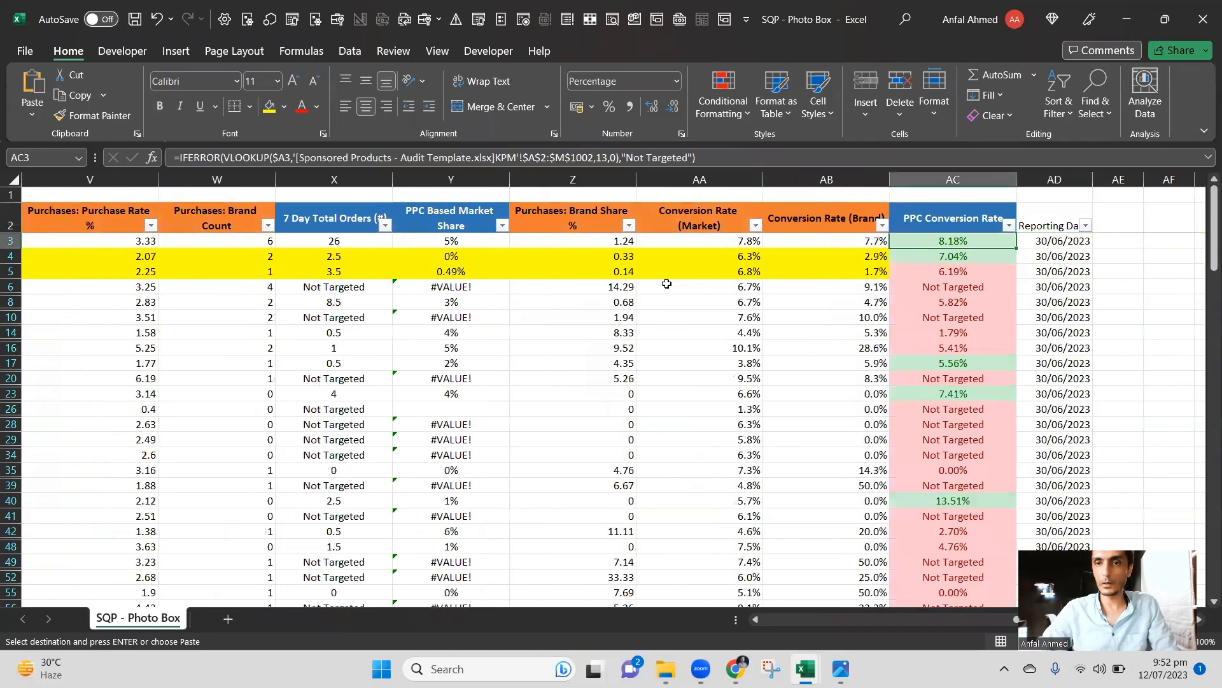
{"action": "key", "text": "Left"}
{"action": "key", "text": "Left"}
{"action": "key", "text": "Left"}
{"action": "key", "text": "Left"}
{"action": "key", "text": "Left"}
{"action": "key", "text": "Left"}
{"action": "key", "text": "Left"}
{"action": "key", "text": "Left"}
{"action": "key", "text": "Left"}
{"action": "key", "text": "Left"}
{"action": "key", "text": "Left"}
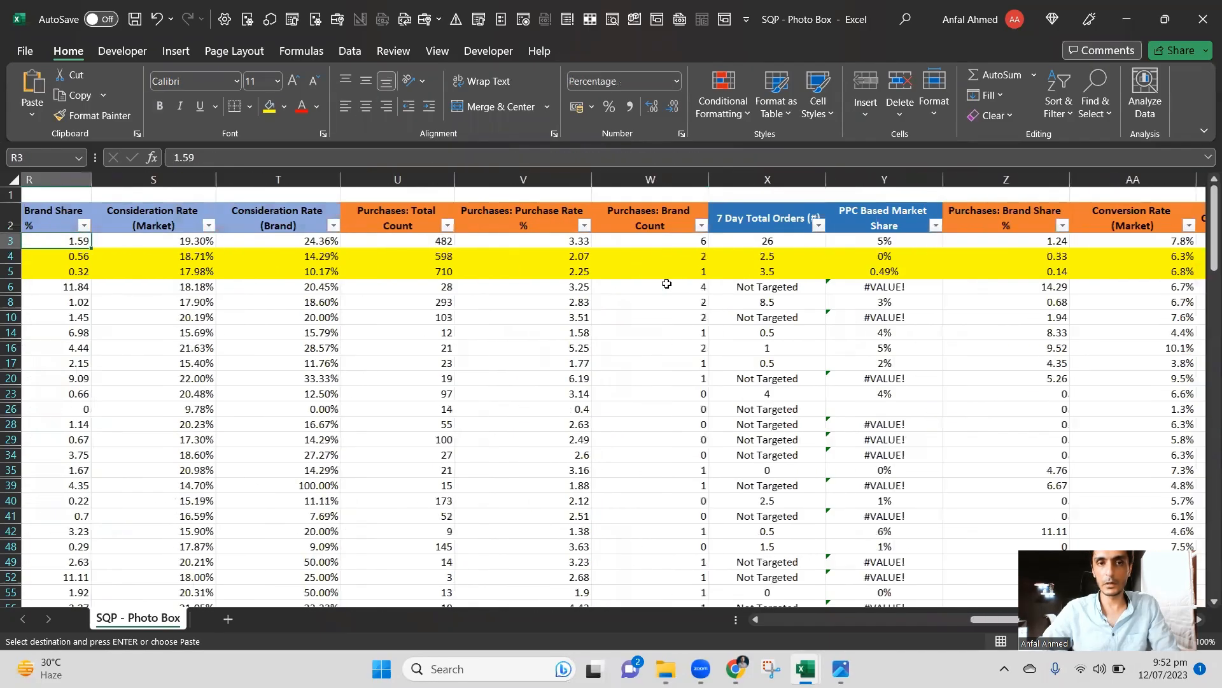
{"action": "key", "text": "Left"}
{"action": "key", "text": "Left"}
{"action": "key", "text": "Right"}
{"action": "key", "text": "Right"}
{"action": "key", "text": "Right"}
{"action": "key", "text": "Right"}
{"action": "key", "text": "Left"}
{"action": "key", "text": "Right"}
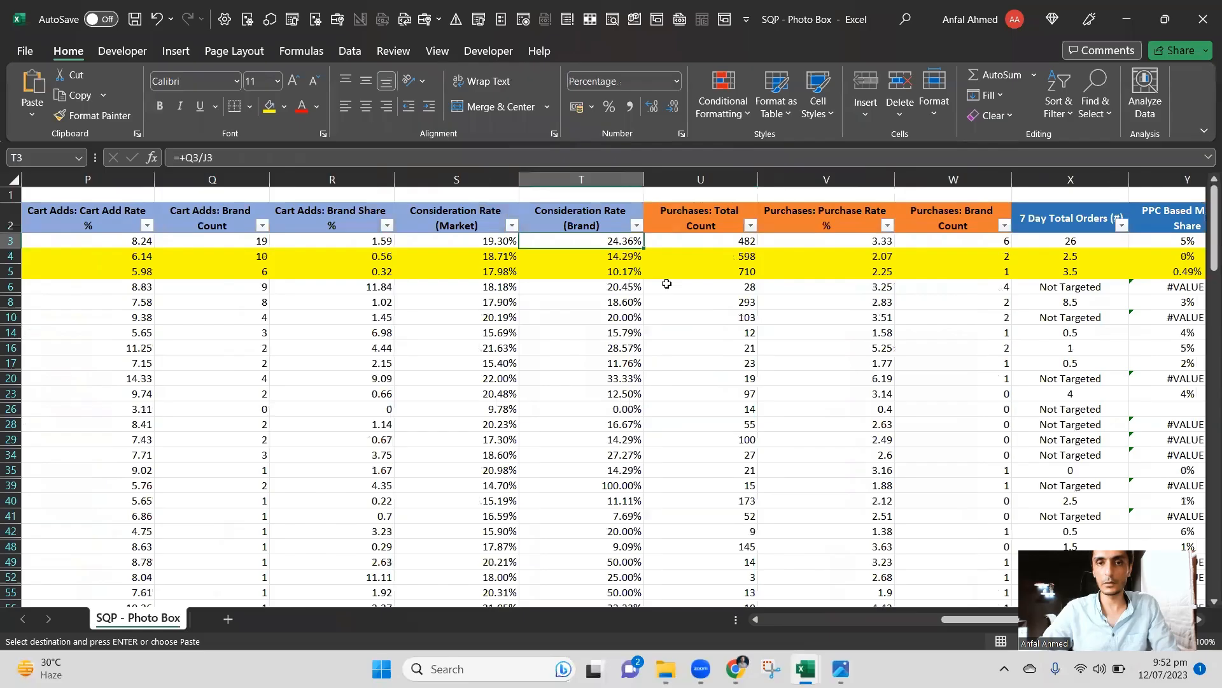
{"action": "type", "text": "0.18%"}
{"action": "key", "text": "ctrl+z"}
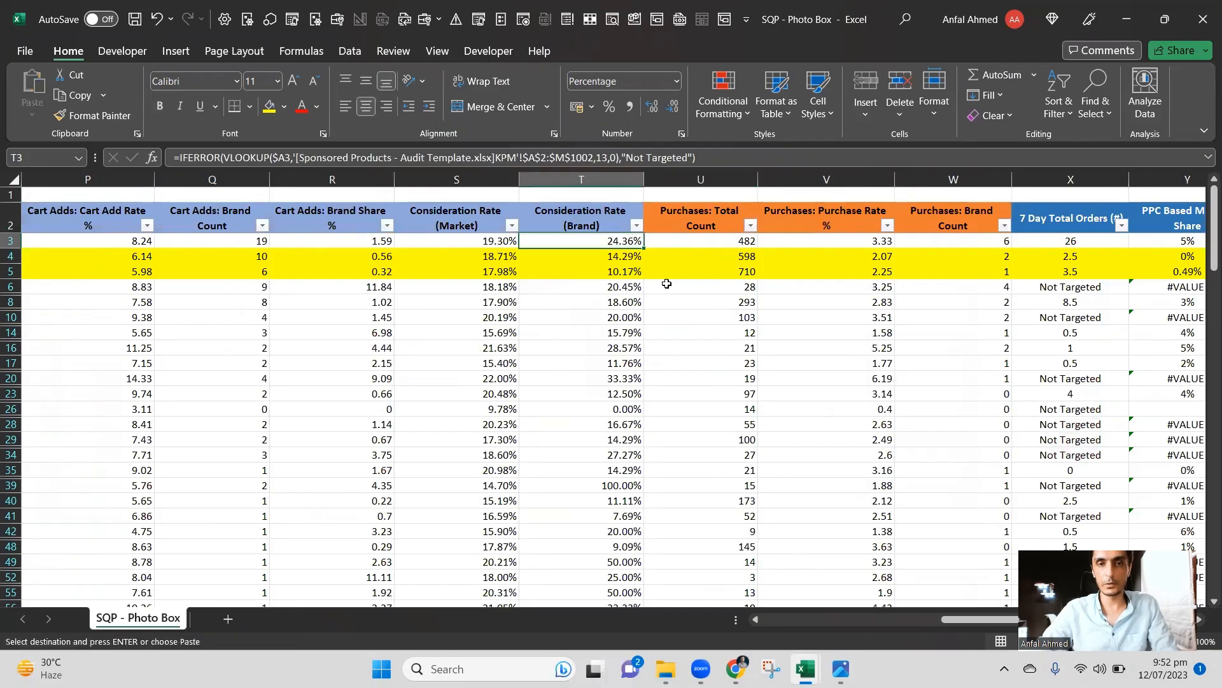
Copy only the formatting of the PPC conversion rate cell AC3 onto the brand consideration rate cell T3.
{"action": "key", "text": "Right"}
{"action": "key", "text": "Right"}
{"action": "key", "text": "Right"}
{"action": "key", "text": "Right"}
{"action": "key", "text": "Right"}
{"action": "key", "text": "Right"}
{"action": "key", "text": "Right"}
{"action": "key", "text": "Right"}
{"action": "key", "text": "Right"}
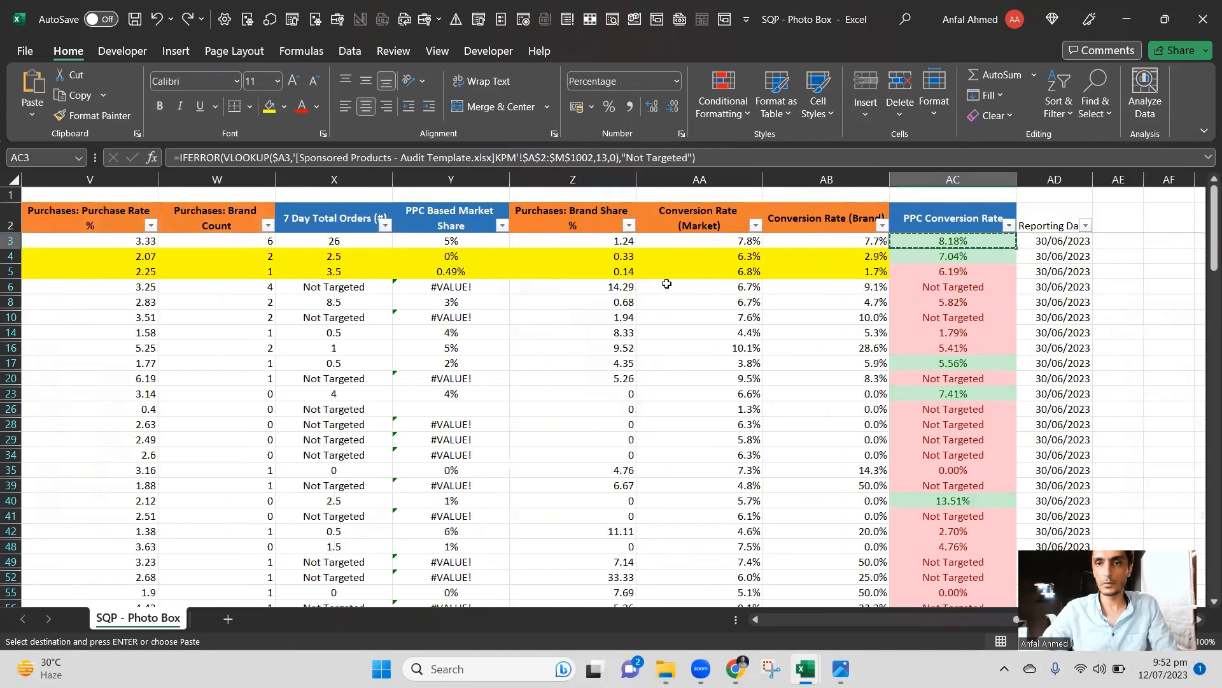
{"action": "key", "text": "Left"}
{"action": "key", "text": "Left"}
{"action": "key", "text": "Left"}
{"action": "key", "text": "Left"}
{"action": "key", "text": "Left"}
{"action": "key", "text": "Left"}
{"action": "key", "text": "Left"}
{"action": "key", "text": "Left"}
{"action": "key", "text": "Left"}
{"action": "key", "text": "Left"}
{"action": "key", "text": "Left"}
{"action": "key", "text": "Right"}
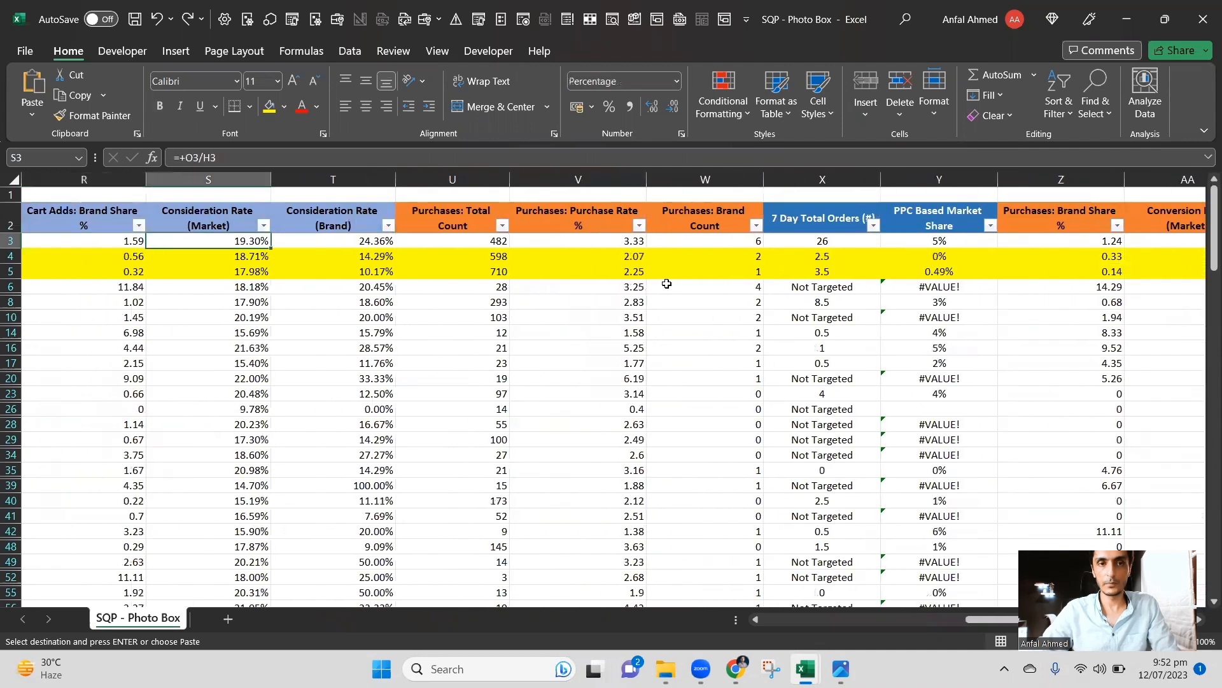
{"action": "key", "text": "Right"}
{"action": "key", "text": "ctrl+alt+v"}
{"action": "key", "text": "Return"}
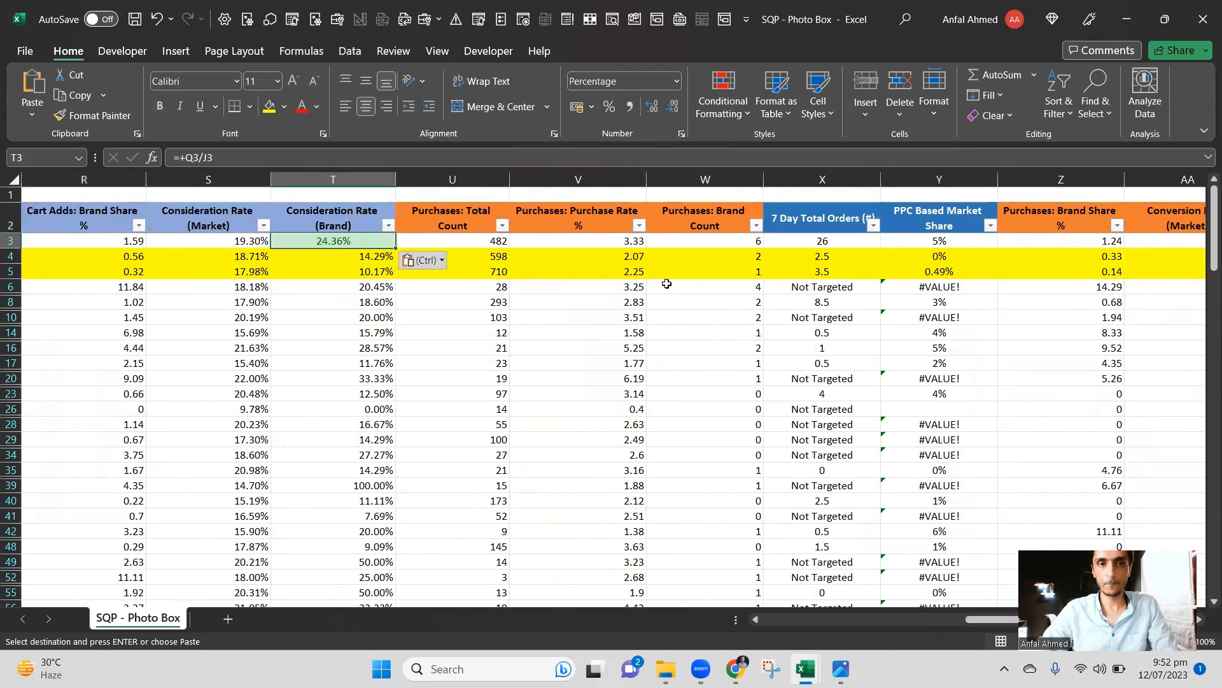
Edit T3's red less-than conditional formatting rule to compare the cell value with =$S3.
{"action": "left_click", "coordinate": [729, 118]}
{"action": "left_click", "coordinate": [751, 375]}
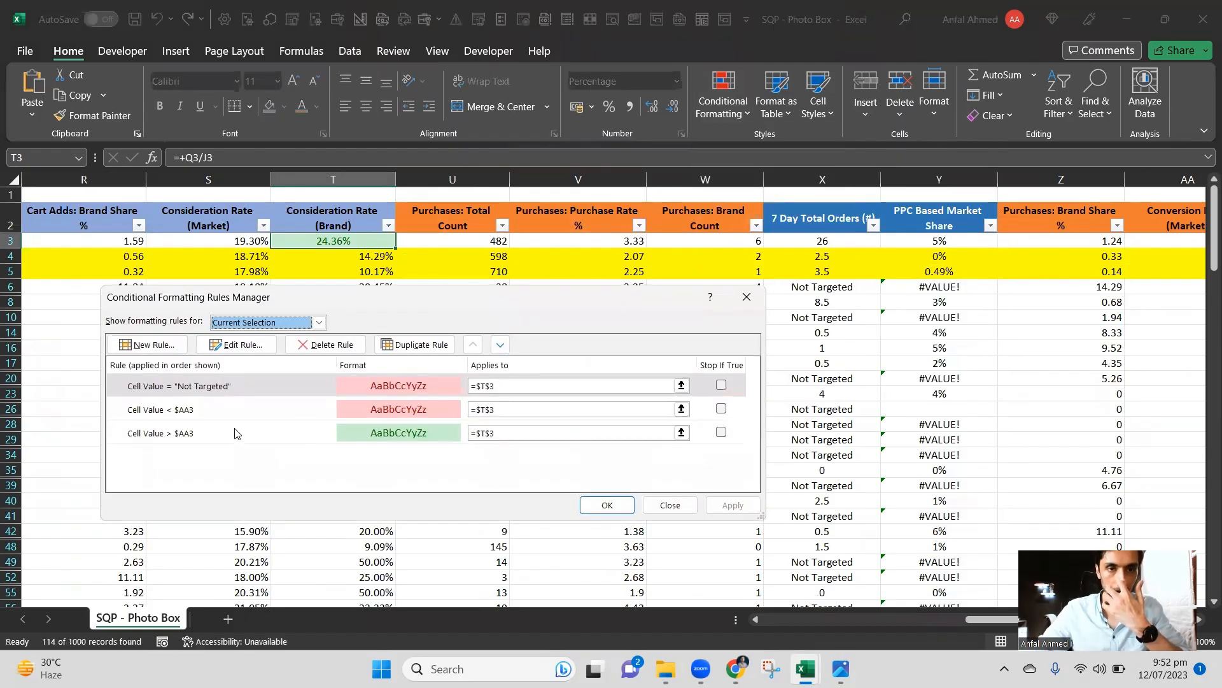
{"action": "left_click", "coordinate": [243, 352]}
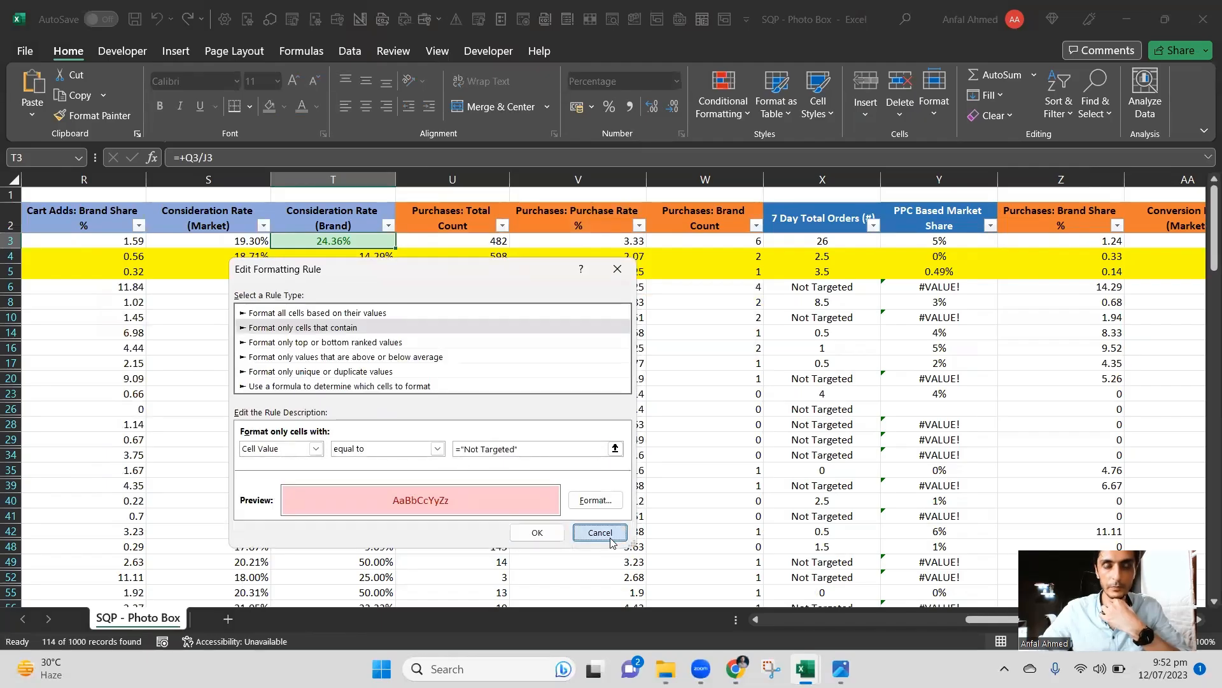
{"action": "left_click", "coordinate": [596, 533]}
{"action": "left_click", "coordinate": [233, 409]}
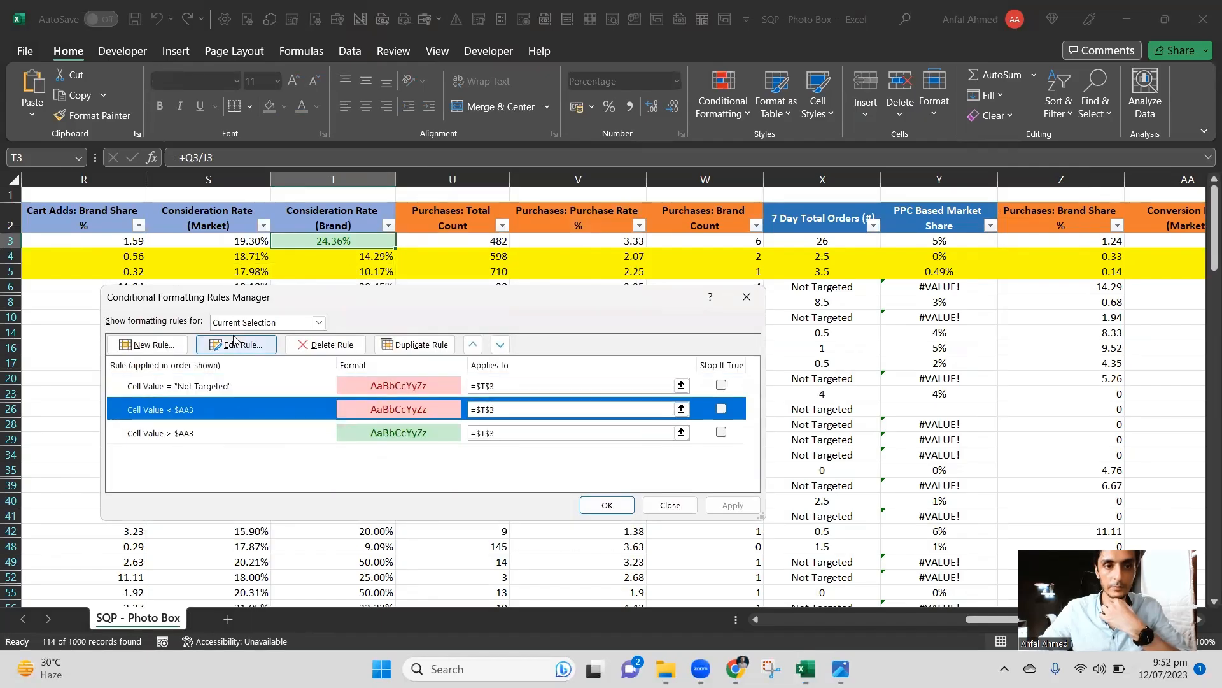
{"action": "left_click", "coordinate": [243, 350]}
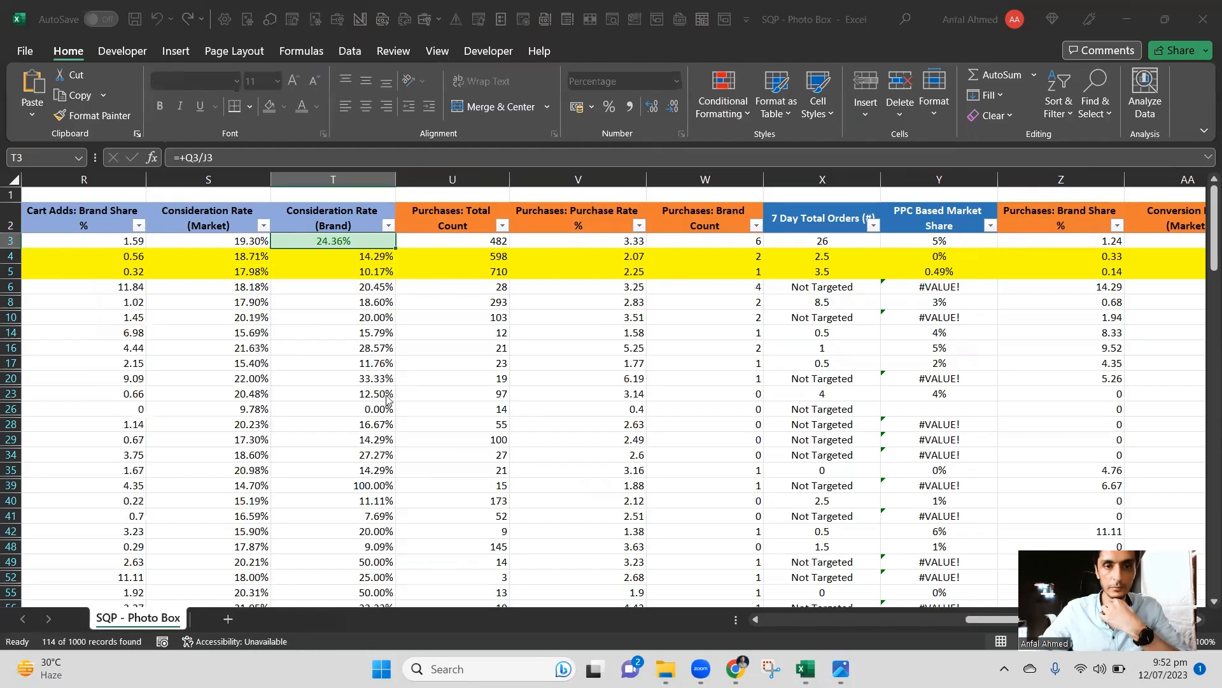
{"action": "left_click", "coordinate": [494, 450]}
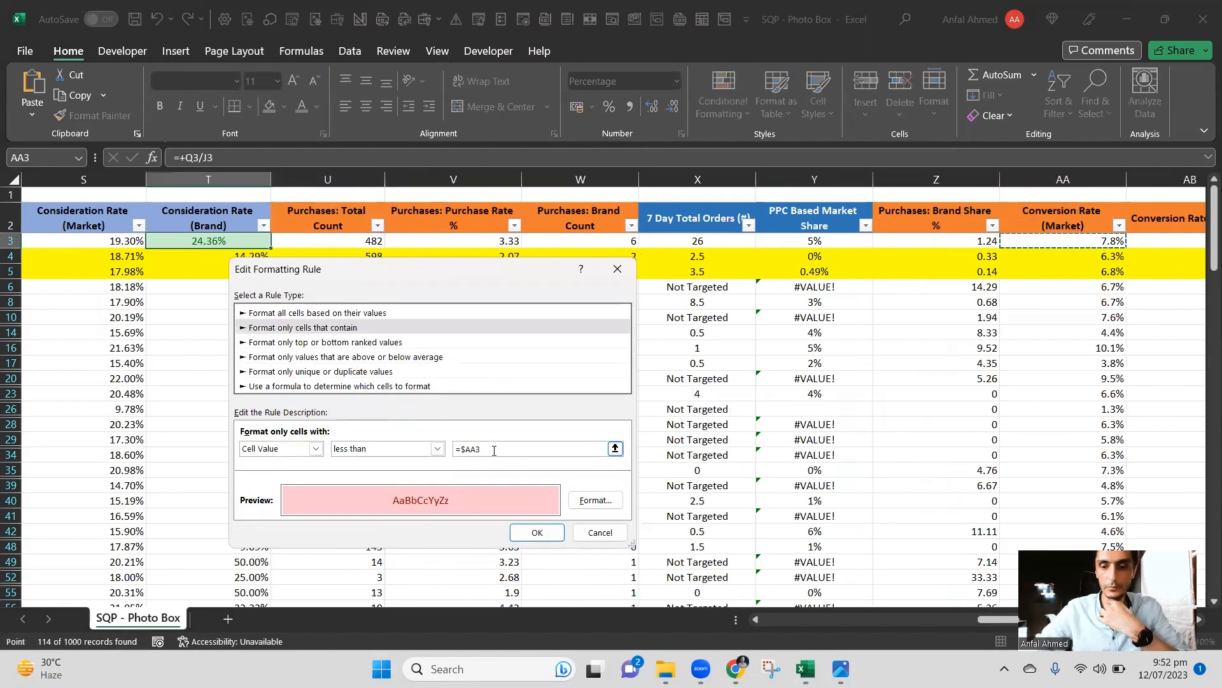
{"action": "key", "text": "BackSpace"}
{"action": "type", "text": "s3"}
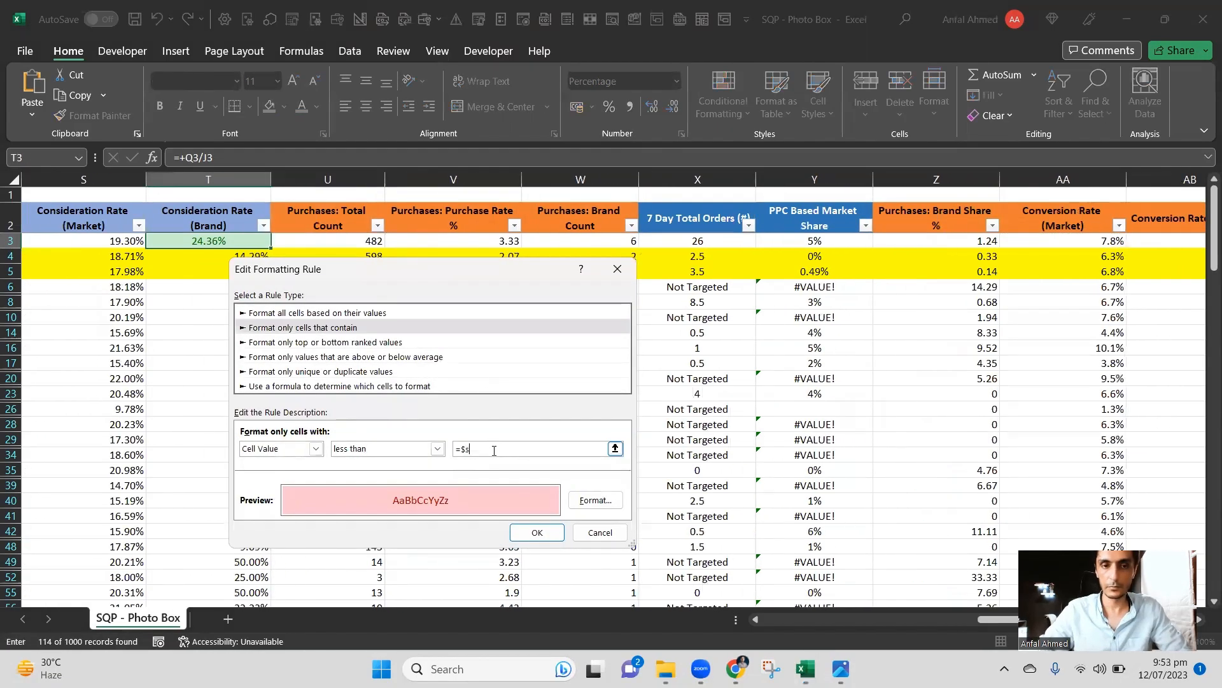
{"action": "left_click", "coordinate": [538, 531]}
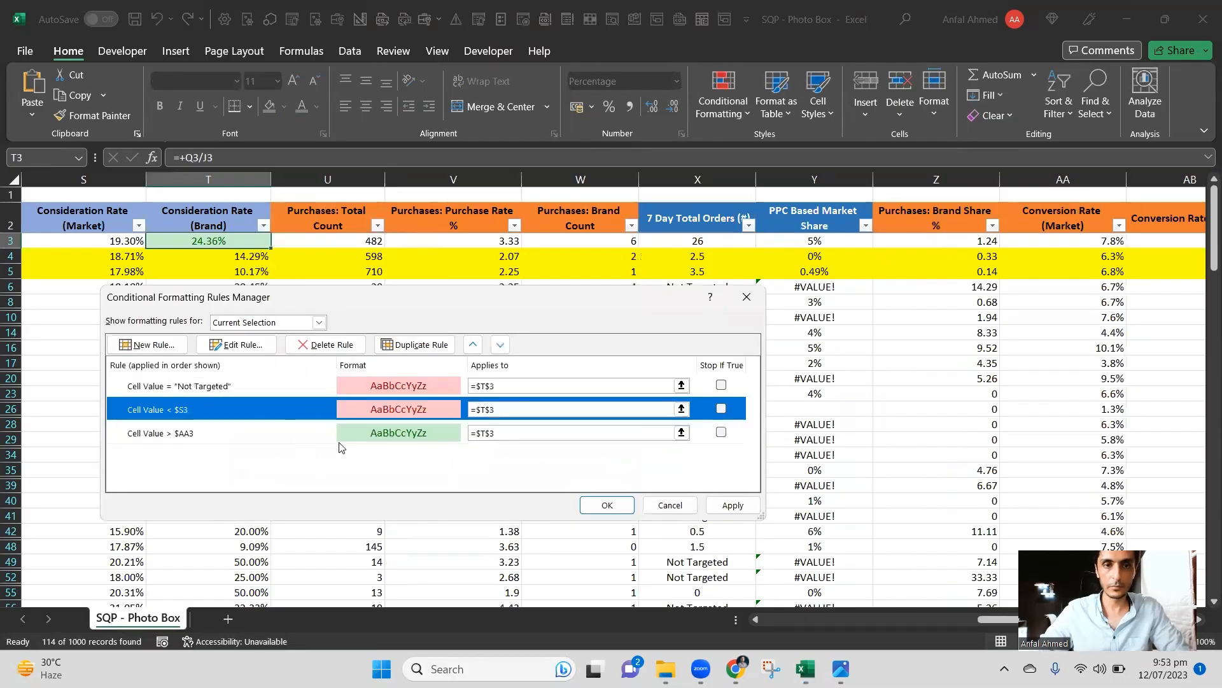
Change the reference in T3's green greater-than conditional formatting rule to =$A3.
{"action": "left_click", "coordinate": [254, 435]}
{"action": "left_click", "coordinate": [236, 344]}
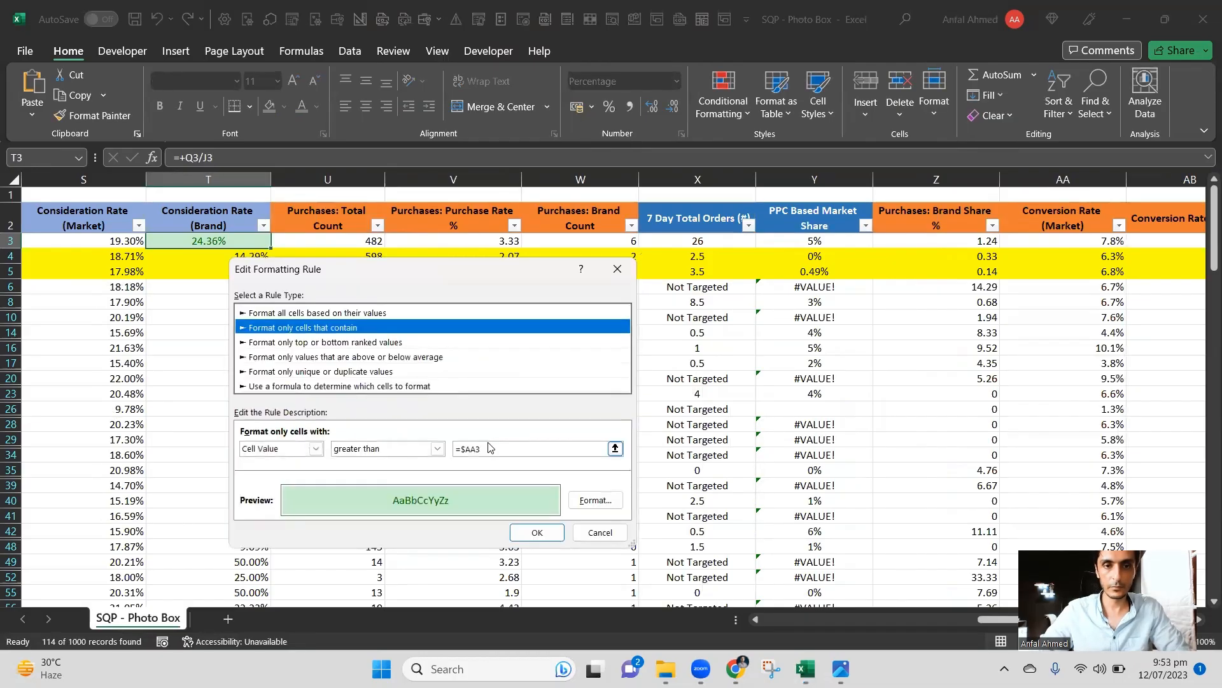
{"action": "left_click", "coordinate": [499, 449]}
{"action": "key", "text": "BackSpace"}
{"action": "key", "text": "BackSpace"}
{"action": "key", "text": "BackSpace"}
{"action": "type", "text": "a"}
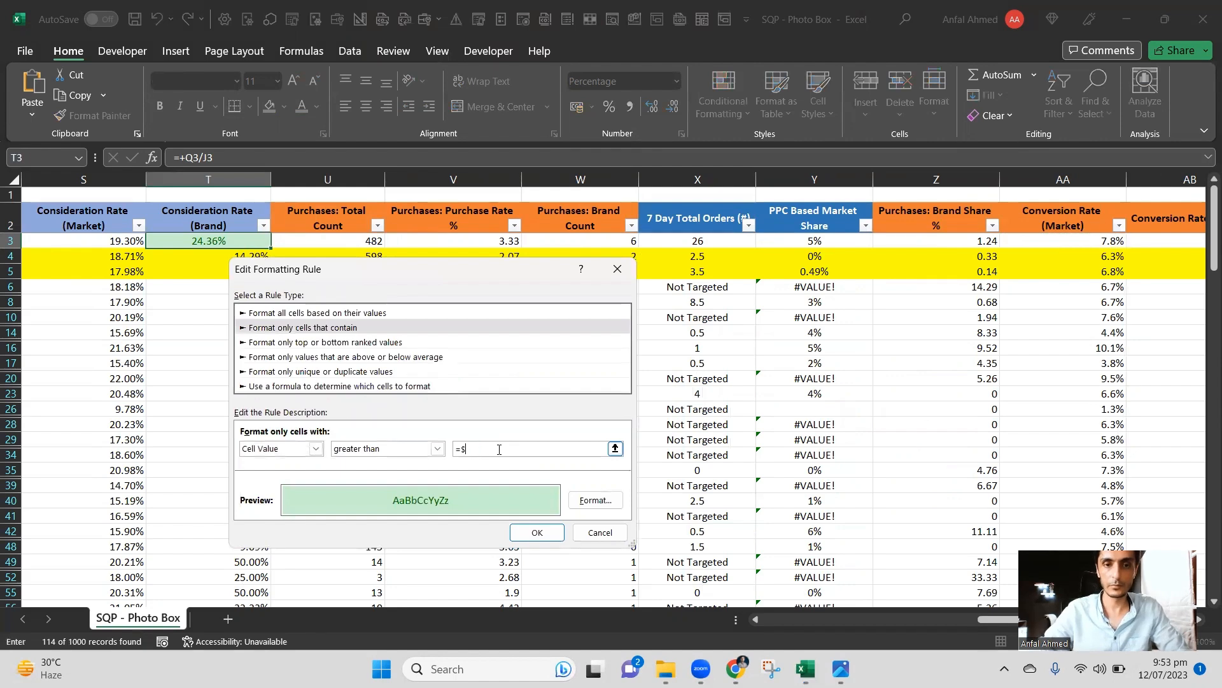
{"action": "type", "text": "3"}
{"action": "key", "text": "Return"}
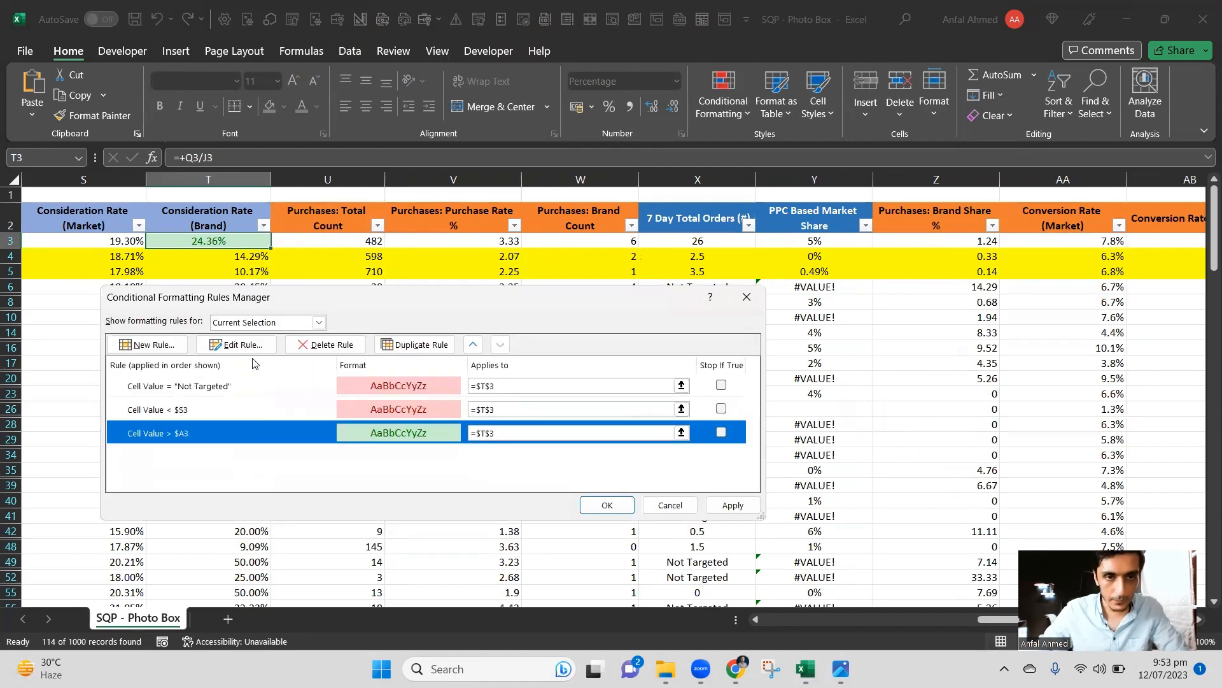
Correct T3's green greater-than rule to compare with =$S3 and apply the edited conditional formatting rules.
{"action": "left_click", "coordinate": [242, 345]}
{"action": "left_click", "coordinate": [488, 449]}
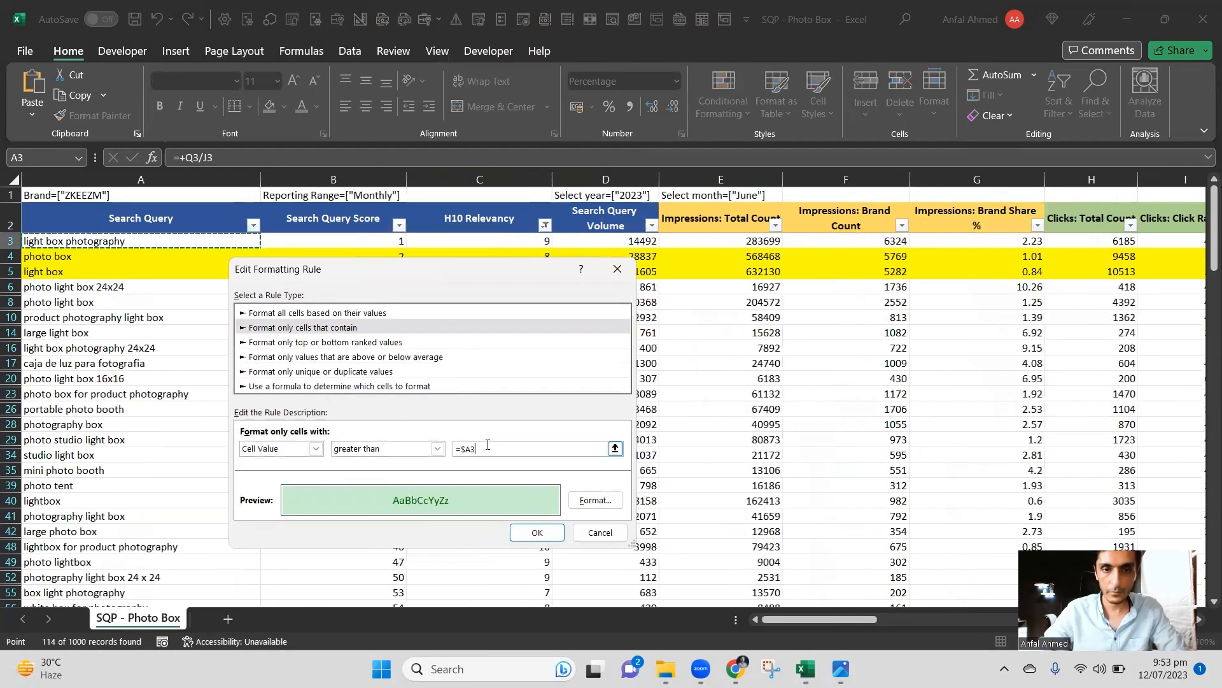
{"action": "key", "text": "BackSpace"}
{"action": "key", "text": "BackSpace"}
{"action": "type", "text": "s3"}
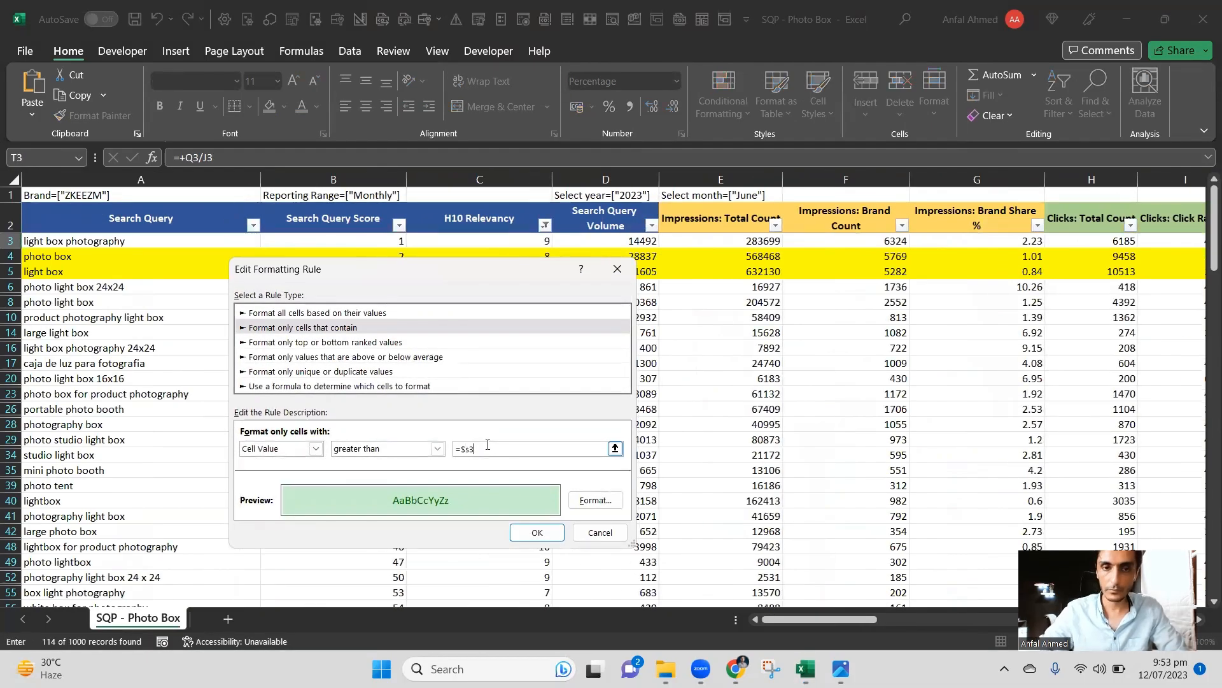
{"action": "left_click", "coordinate": [536, 532]}
{"action": "left_click", "coordinate": [601, 505]}
Return to the brand consideration rate cell T3 and check its conditional formatting.
{"action": "left_click", "coordinate": [661, 448]}
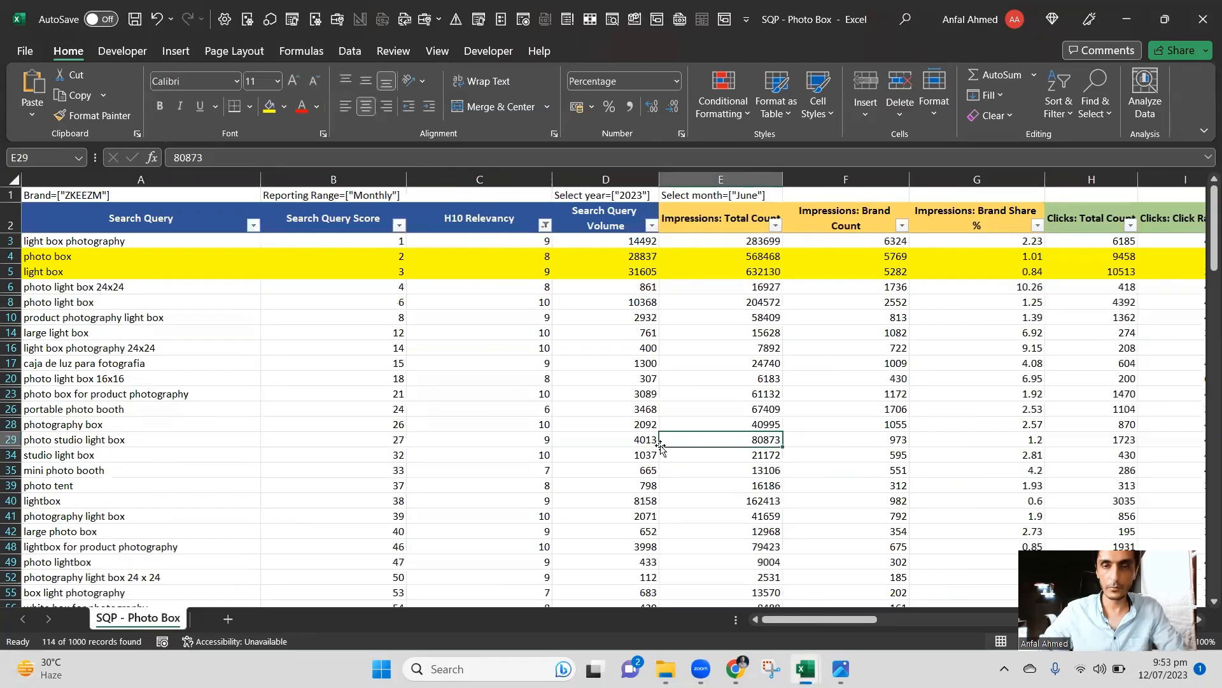
{"action": "key", "text": "Right"}
{"action": "key", "text": "Right"}
{"action": "key", "text": "Right"}
{"action": "key", "text": "Right"}
{"action": "key", "text": "Right"}
{"action": "key", "text": "Right"}
{"action": "key", "text": "Right"}
{"action": "key", "text": "Right"}
{"action": "key", "text": "Right"}
{"action": "key", "text": "Right"}
{"action": "key", "text": "Right"}
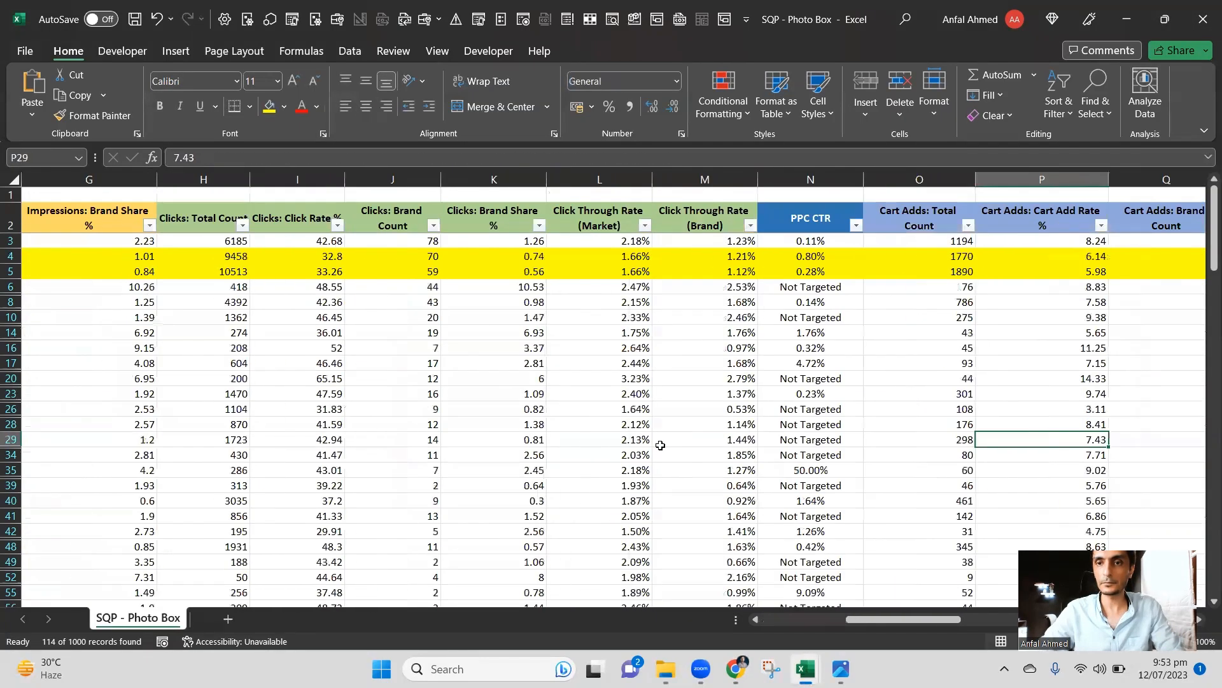
{"action": "key", "text": "Right"}
{"action": "key", "text": "Right"}
{"action": "key", "text": "Right"}
{"action": "key", "text": "Right"}
{"action": "key", "text": "Right"}
{"action": "key", "text": "Right"}
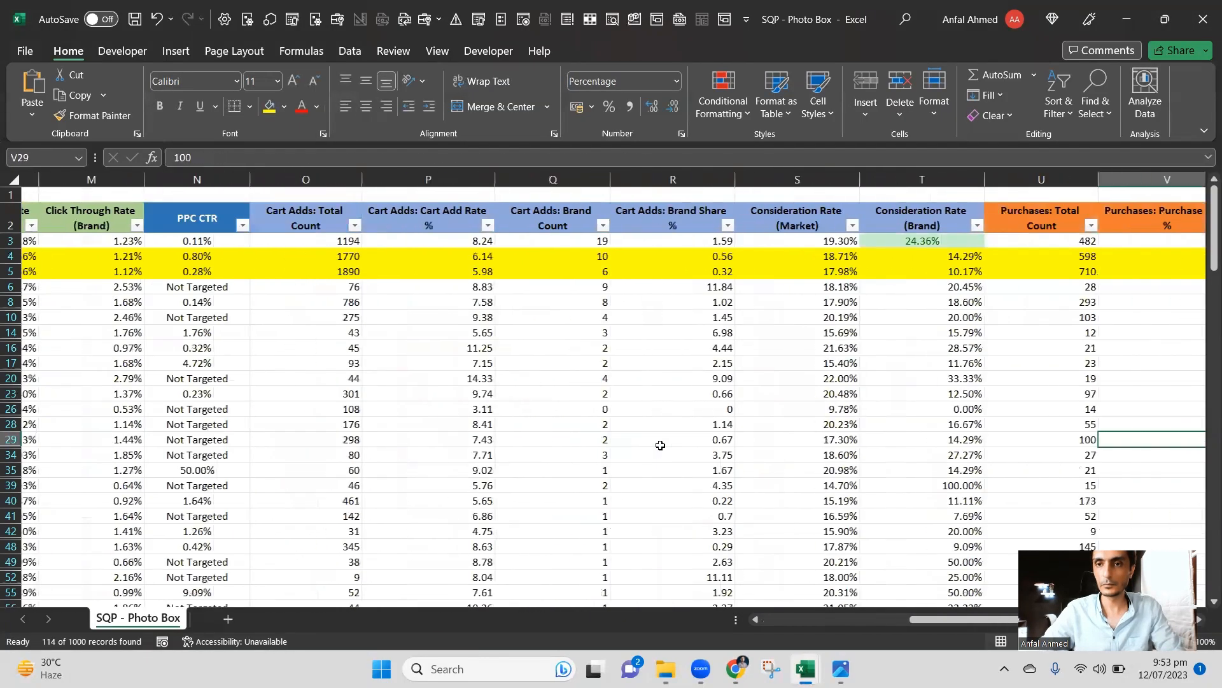
{"action": "key", "text": "Right"}
{"action": "key", "text": "ctrl+Up"}
{"action": "key", "text": "Left"}
{"action": "key", "text": "Left"}
{"action": "key", "text": "Left"}
{"action": "key", "text": "Down"}
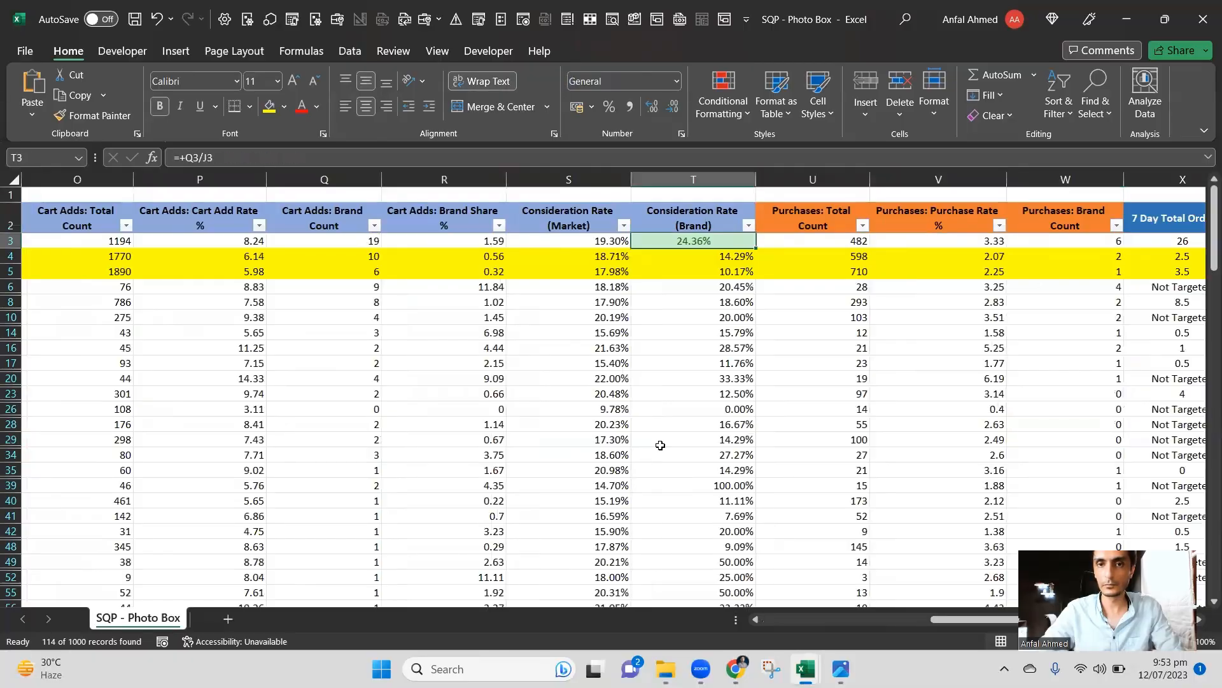
Copy T3's brand consideration rate formula and conditional formatting down column T through row 992.
{"action": "key", "text": "Down"}
{"action": "key", "text": "ctrl+c"}
{"action": "key", "text": "ctrl+shift+Down"}
{"action": "key", "text": "Return"}
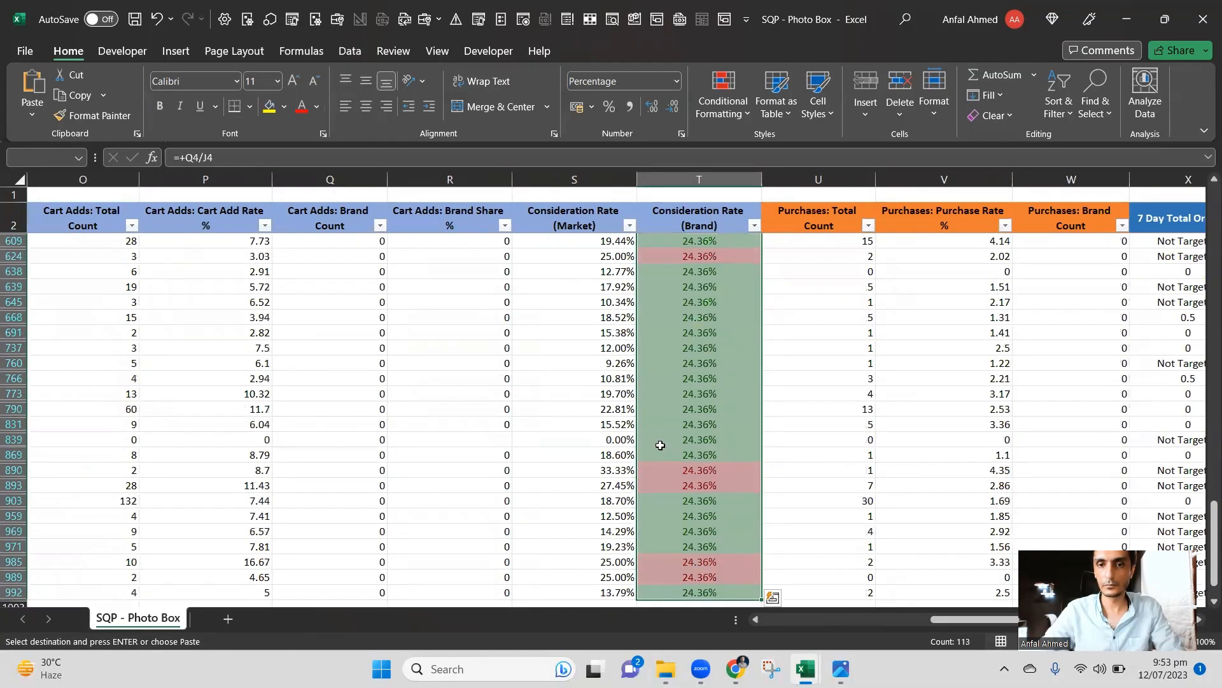
{"action": "key", "text": "Down"}
{"action": "key", "text": "Down"}
{"action": "key", "text": "Down"}
{"action": "key", "text": "Down"}
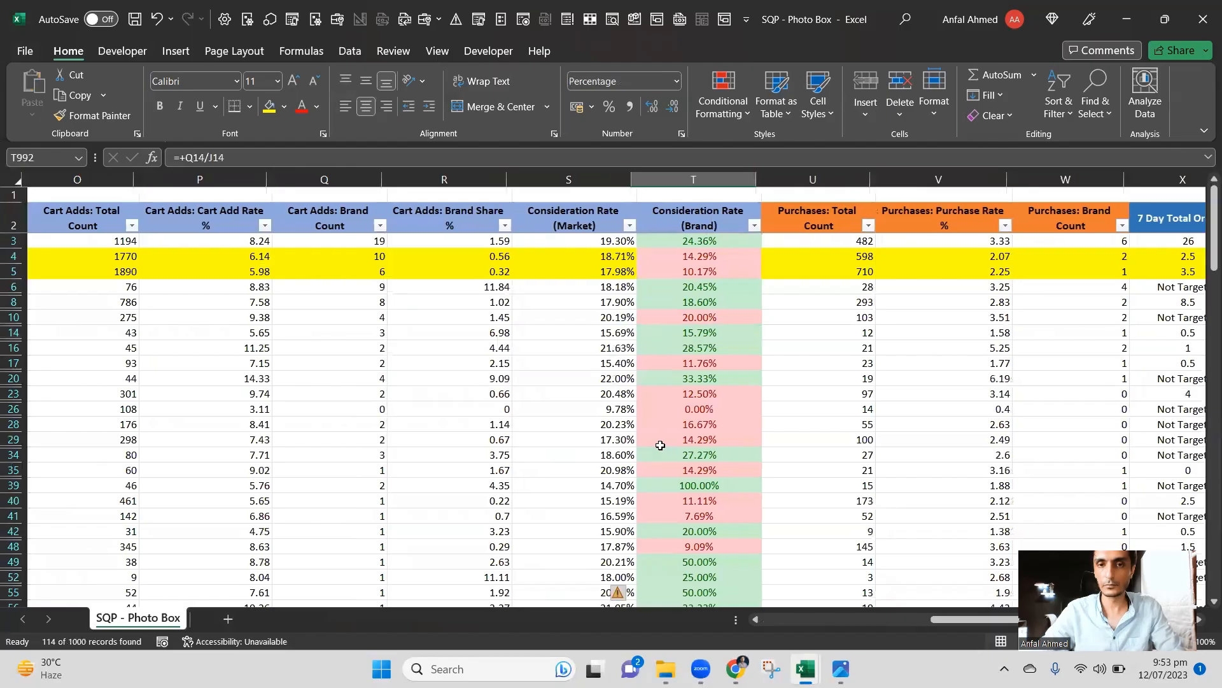
Check the copied brand consideration rate formulas and colours at both ends of column T, including the formula in T989.
{"action": "key", "text": "ctrl+Down"}
{"action": "key", "text": "Up"}
{"action": "key", "text": "F2"}
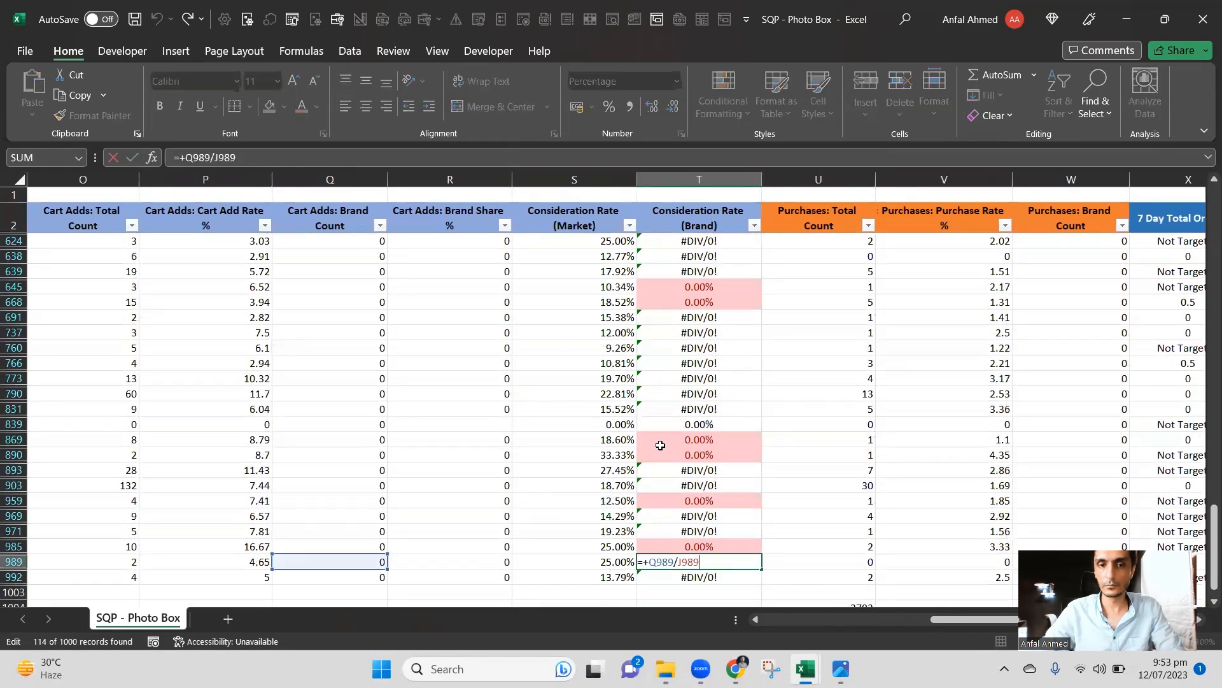
{"action": "key", "text": "Return"}
{"action": "key", "text": "ctrl+Up"}
{"action": "key", "text": "Down"}
{"action": "key", "text": "Down"}
{"action": "key", "text": "Down"}
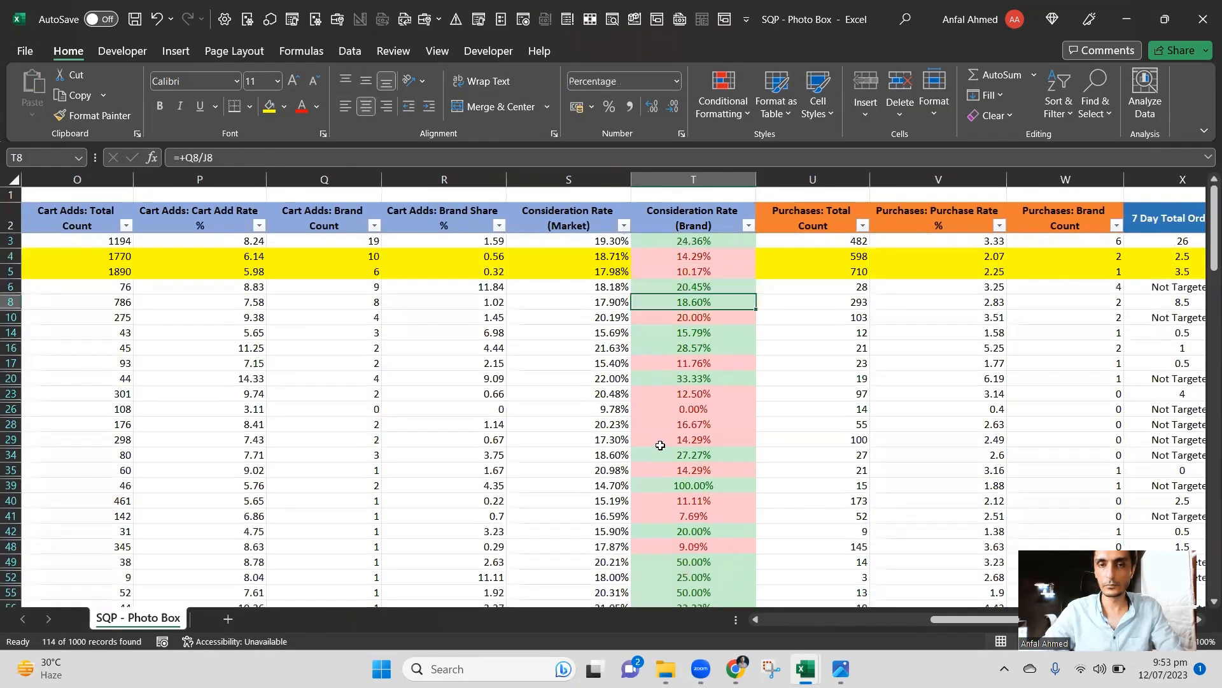
{"action": "key", "text": "Up"}
{"action": "key", "text": "Up"}
{"action": "key", "text": "Up"}
{"action": "key", "text": "Up"}
{"action": "key", "text": "Down"}
{"action": "key", "text": "Down"}
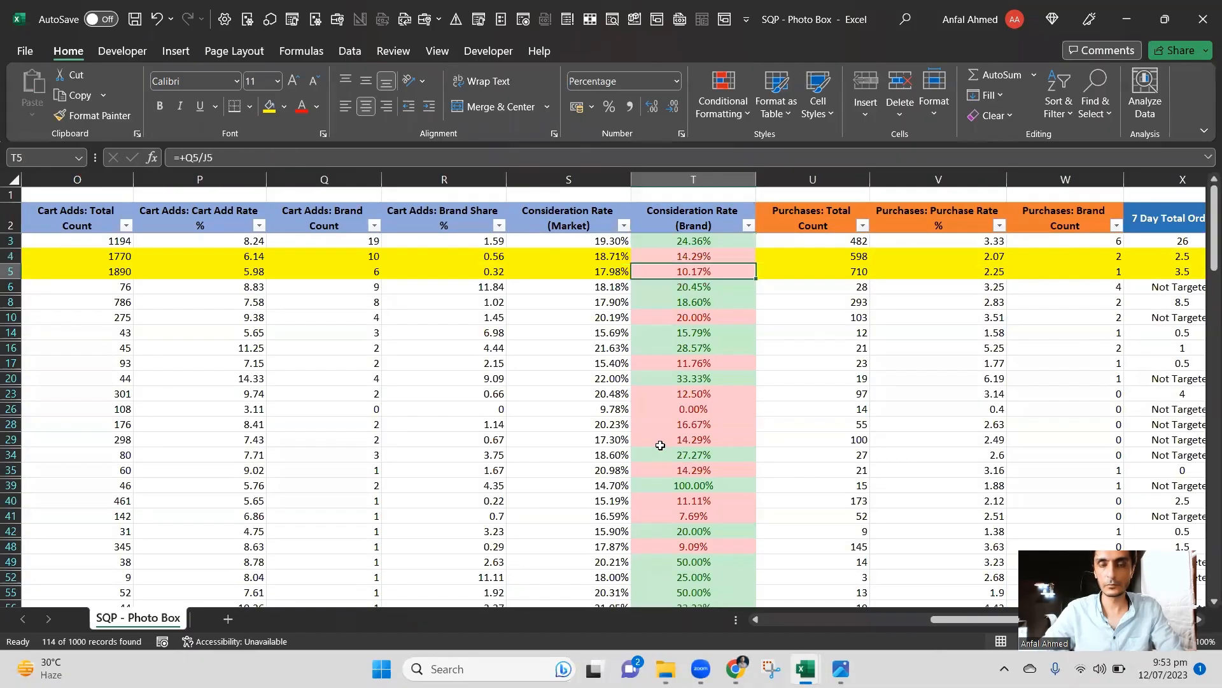
Filter the Consideration Rate (Brand) column by the light green cell colour.
{"action": "key", "text": "Up"}
{"action": "key", "text": "Up"}
{"action": "key", "text": "Up"}
{"action": "key", "text": "alt+Down"}
{"action": "key", "text": "Down"}
{"action": "key", "text": "Down"}
{"action": "key", "text": "Down"}
{"action": "key", "text": "Down"}
{"action": "key", "text": "Down"}
{"action": "key", "text": "Down"}
{"action": "key", "text": "Down"}
{"action": "key", "text": "Up"}
{"action": "key", "text": "Up"}
{"action": "key", "text": "Up"}
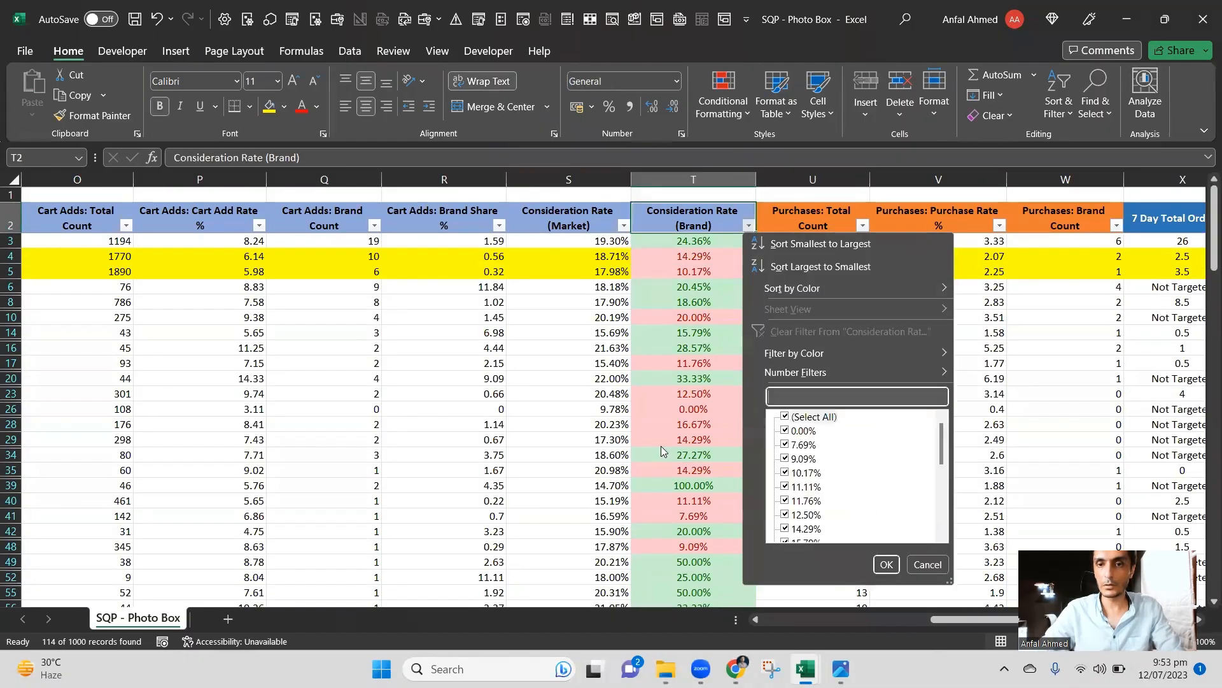
{"action": "key", "text": "Right"}
{"action": "key", "text": "Down"}
{"action": "key", "text": "Return"}
{"action": "key", "text": "Up"}
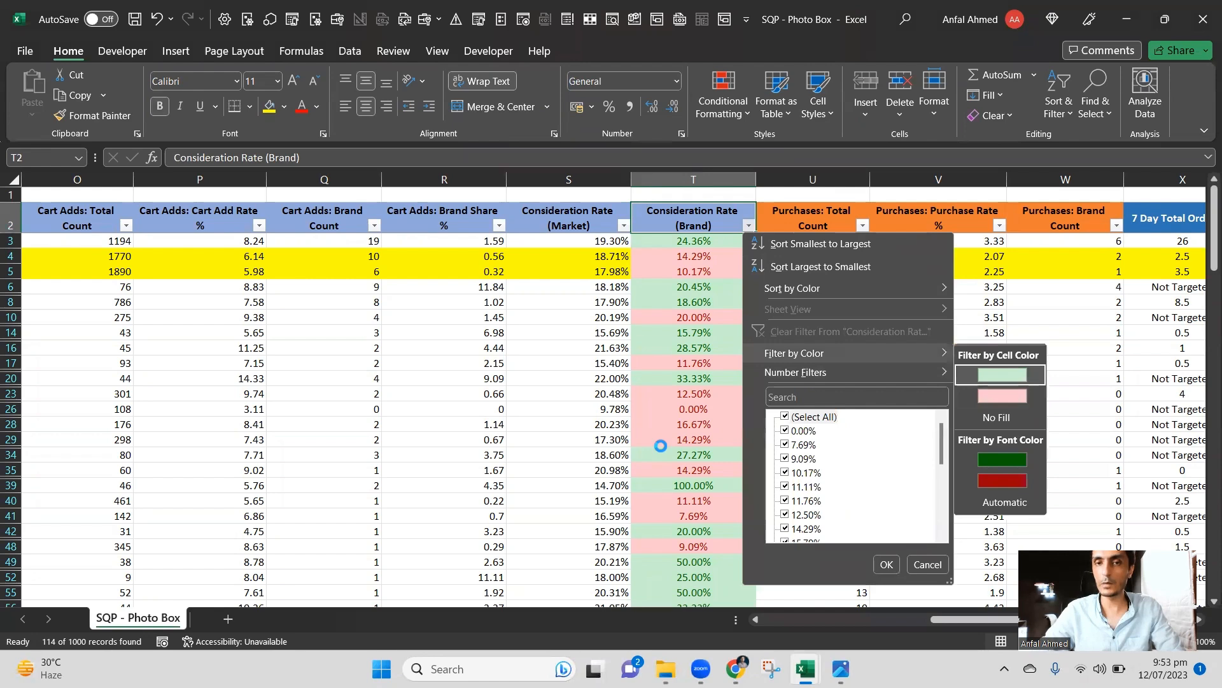
{"action": "key", "text": "Return"}
Review the brand consideration rates of the green-filtered rows down to row 160.
{"action": "key", "text": "Down"}
{"action": "key", "text": "Down"}
{"action": "key", "text": "Down"}
{"action": "key", "text": "Down"}
{"action": "key", "text": "Down"}
{"action": "key", "text": "Down"}
{"action": "key", "text": "Down"}
{"action": "key", "text": "Down"}
{"action": "key", "text": "Down"}
{"action": "key", "text": "Down"}
{"action": "key", "text": "Down"}
{"action": "key", "text": "Down"}
{"action": "key", "text": "Down"}
{"action": "key", "text": "Down"}
{"action": "key", "text": "Down"}
{"action": "key", "text": "Down"}
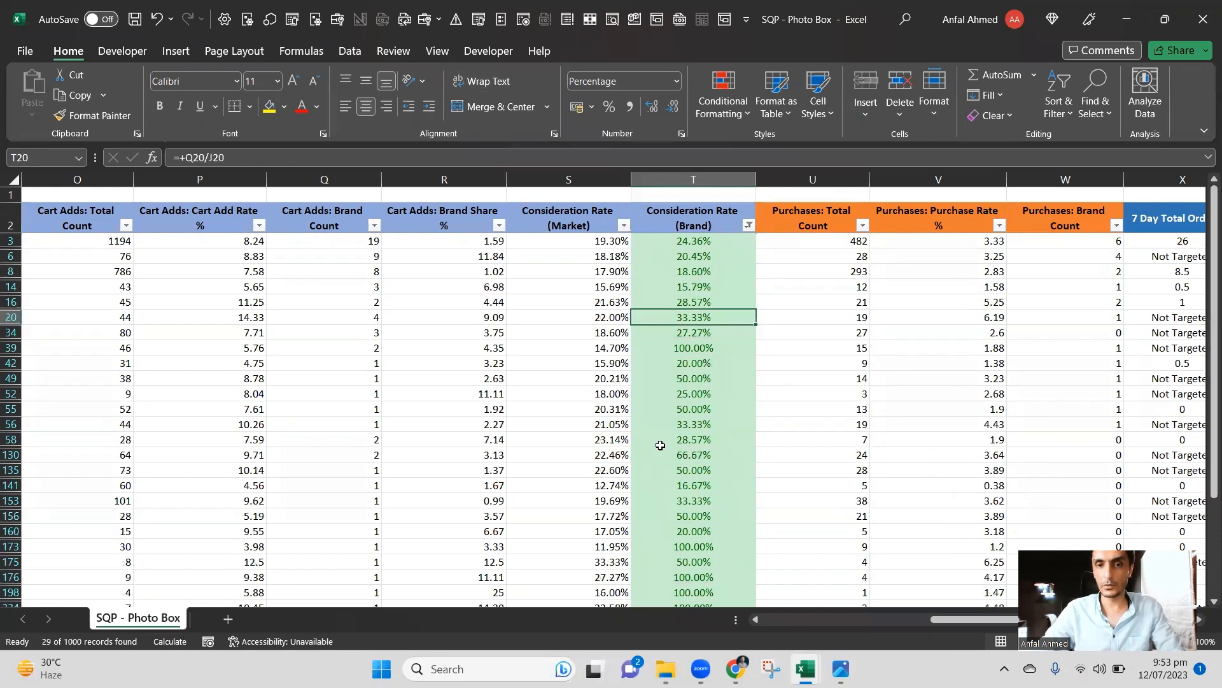
{"action": "key", "text": "Down"}
{"action": "key", "text": "Down"}
{"action": "key", "text": "Down"}
{"action": "key", "text": "Down"}
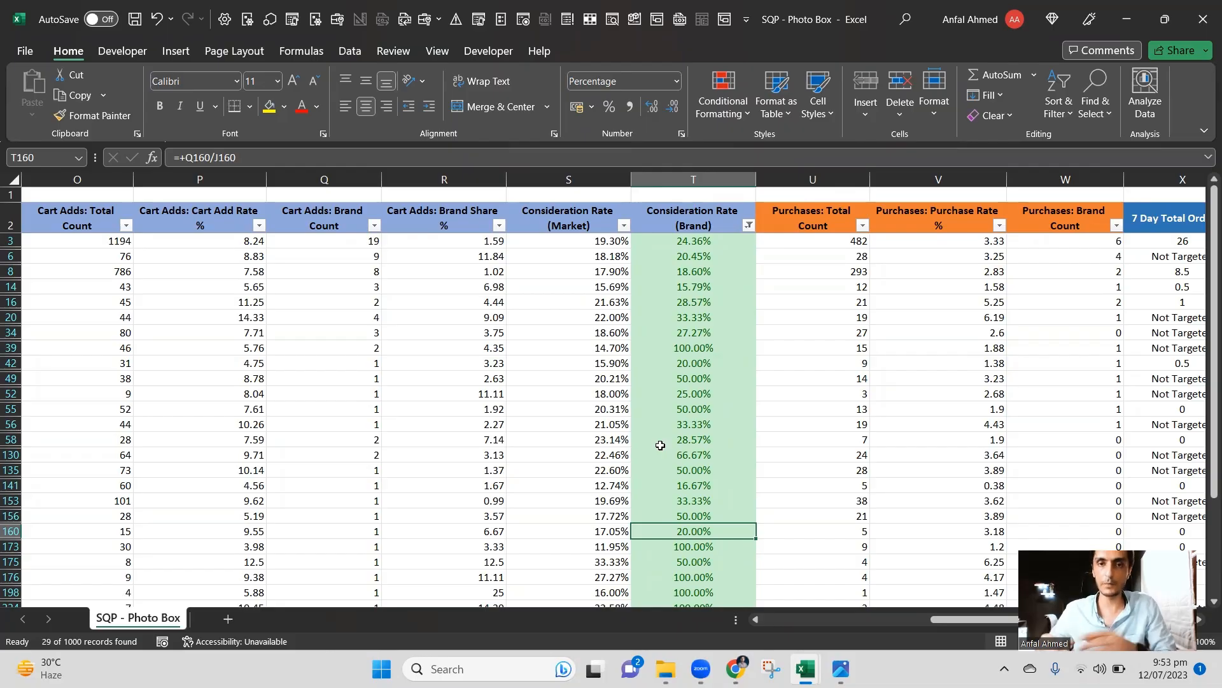
Examine the Cart Adds: Brand Share % values of the green-filtered rows, from row 156 back up to row 16.
{"action": "key", "text": "Left"}
{"action": "key", "text": "Left"}
{"action": "key", "text": "Up"}
{"action": "key", "text": "Up"}
{"action": "key", "text": "Up"}
{"action": "key", "text": "Up"}
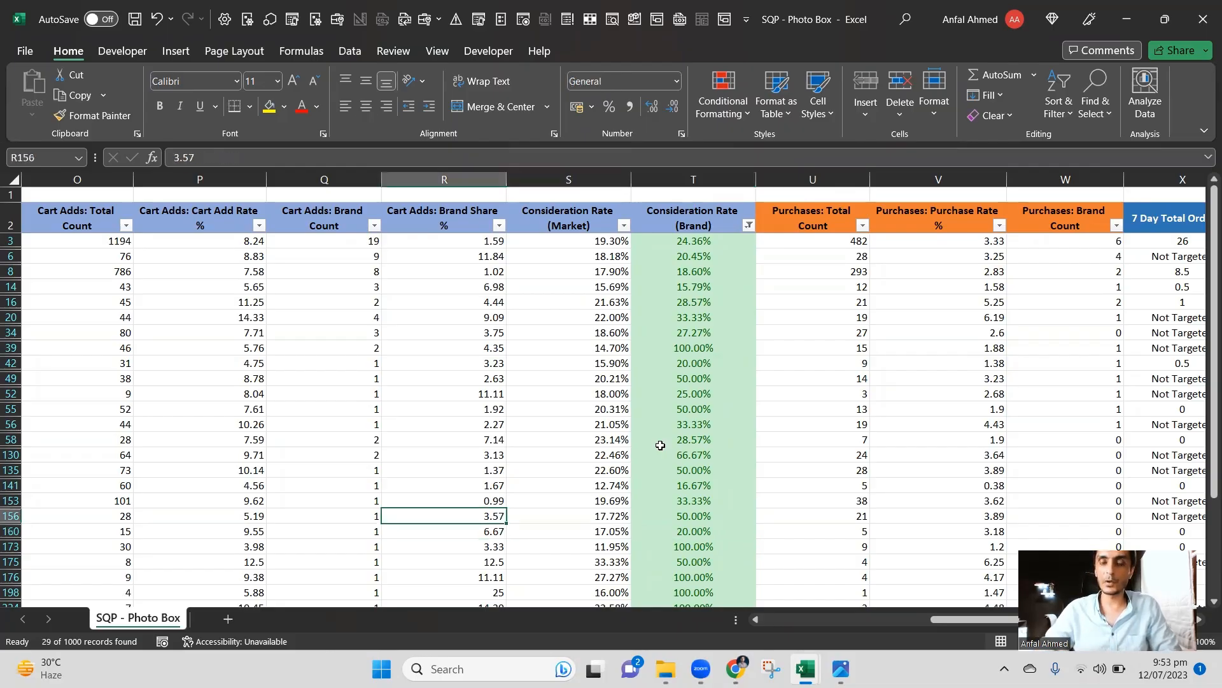
{"action": "key", "text": "Up"}
{"action": "key", "text": "Up"}
{"action": "key", "text": "Up"}
{"action": "key", "text": "Up"}
{"action": "key", "text": "Up"}
{"action": "key", "text": "Up"}
{"action": "key", "text": "Up"}
{"action": "key", "text": "Up"}
{"action": "key", "text": "Up"}
{"action": "key", "text": "Up"}
{"action": "key", "text": "Up"}
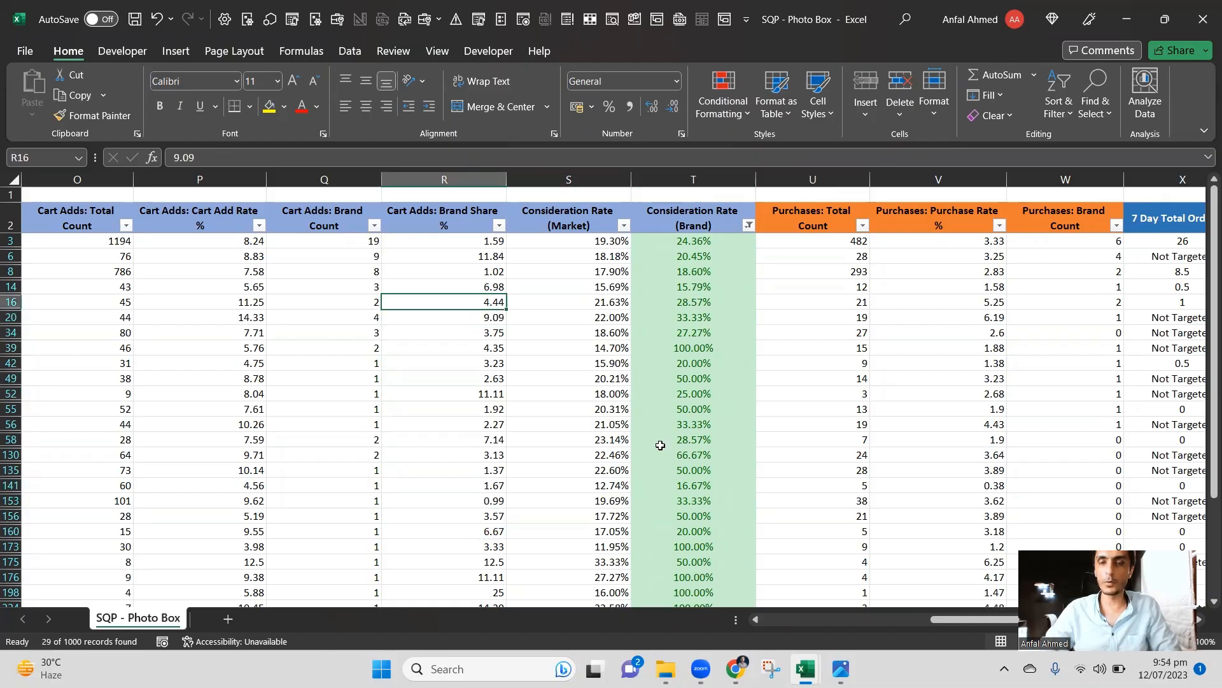
Compare the brand and market consideration rates through the end of the filtered list and return to its start.
{"action": "key", "text": "Right"}
{"action": "key", "text": "Right"}
{"action": "key", "text": "Down"}
{"action": "key", "text": "Down"}
{"action": "key", "text": "Down"}
{"action": "key", "text": "Down"}
{"action": "key", "text": "Down"}
{"action": "key", "text": "Down"}
{"action": "key", "text": "Down"}
{"action": "key", "text": "Down"}
{"action": "key", "text": "Down"}
{"action": "key", "text": "Down"}
{"action": "key", "text": "Down"}
{"action": "key", "text": "Down"}
{"action": "key", "text": "Down"}
{"action": "key", "text": "Down"}
{"action": "key", "text": "Down"}
{"action": "key", "text": "Down"}
{"action": "key", "text": "Down"}
{"action": "key", "text": "Down"}
{"action": "key", "text": "Down"}
{"action": "key", "text": "Down"}
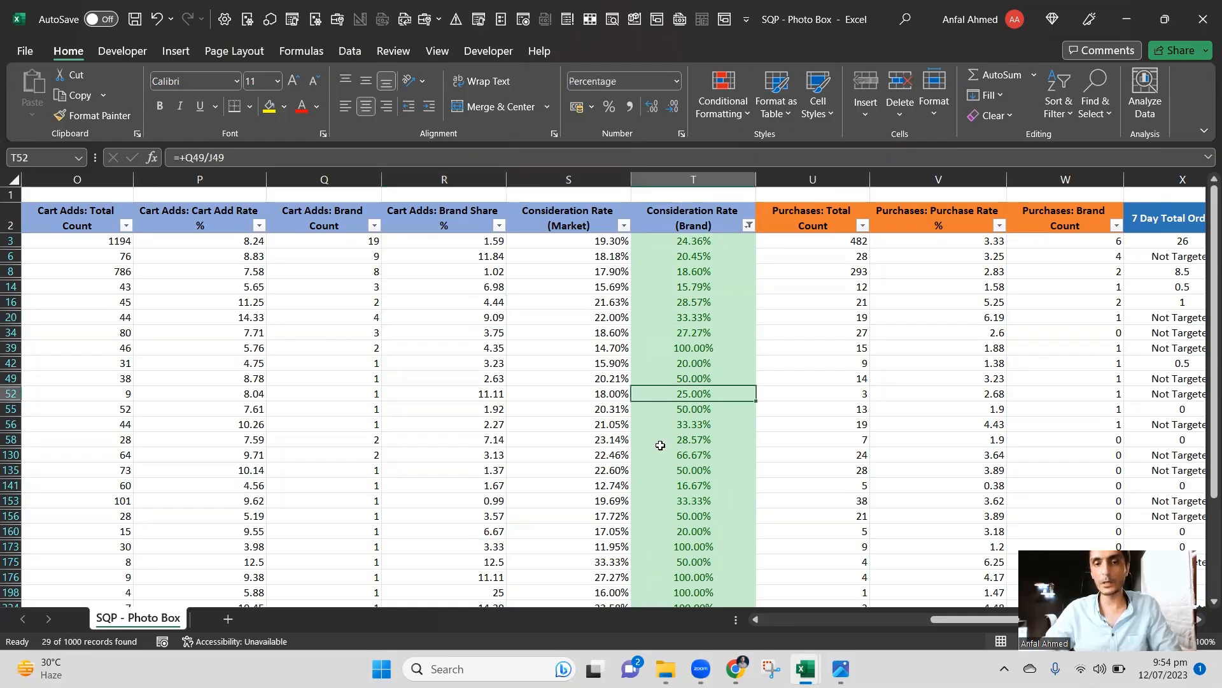
{"action": "key", "text": "Down"}
{"action": "key", "text": "Down"}
{"action": "key", "text": "Down"}
{"action": "key", "text": "Down"}
{"action": "key", "text": "Down"}
{"action": "key", "text": "Down"}
{"action": "key", "text": "Down"}
{"action": "key", "text": "Down"}
{"action": "key", "text": "Down"}
{"action": "key", "text": "Down"}
{"action": "key", "text": "Left"}
{"action": "key", "text": "Up"}
{"action": "key", "text": "Up"}
{"action": "key", "text": "Up"}
{"action": "key", "text": "Up"}
{"action": "key", "text": "Up"}
{"action": "key", "text": "Up"}
{"action": "key", "text": "Up"}
{"action": "key", "text": "Up"}
{"action": "key", "text": "Up"}
{"action": "key", "text": "Up"}
{"action": "key", "text": "Up"}
{"action": "key", "text": "Up"}
{"action": "key", "text": "Up"}
{"action": "key", "text": "Up"}
{"action": "key", "text": "Up"}
{"action": "key", "text": "Up"}
{"action": "key", "text": "Up"}
{"action": "key", "text": "Up"}
{"action": "key", "text": "Up"}
{"action": "key", "text": "Up"}
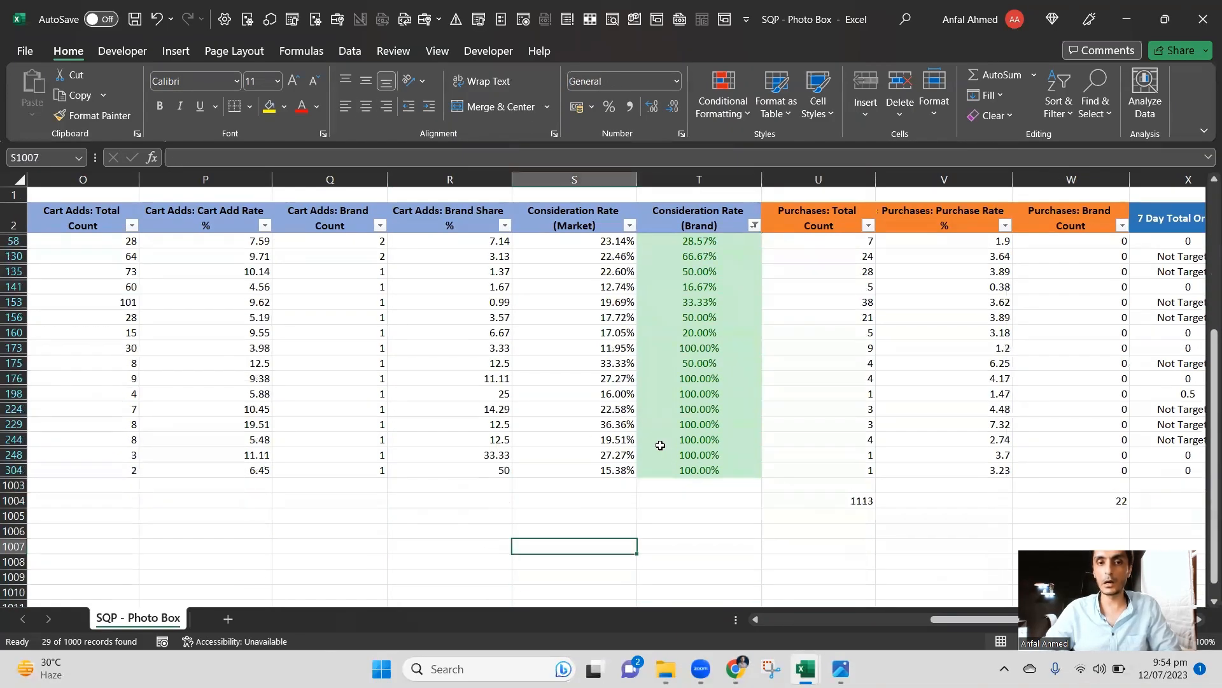
{"action": "key", "text": "ctrl+Up"}
Examine the Purchases: Total Count values for the first filtered rows, ending on row 8.
{"action": "key", "text": "Right"}
{"action": "key", "text": "Right"}
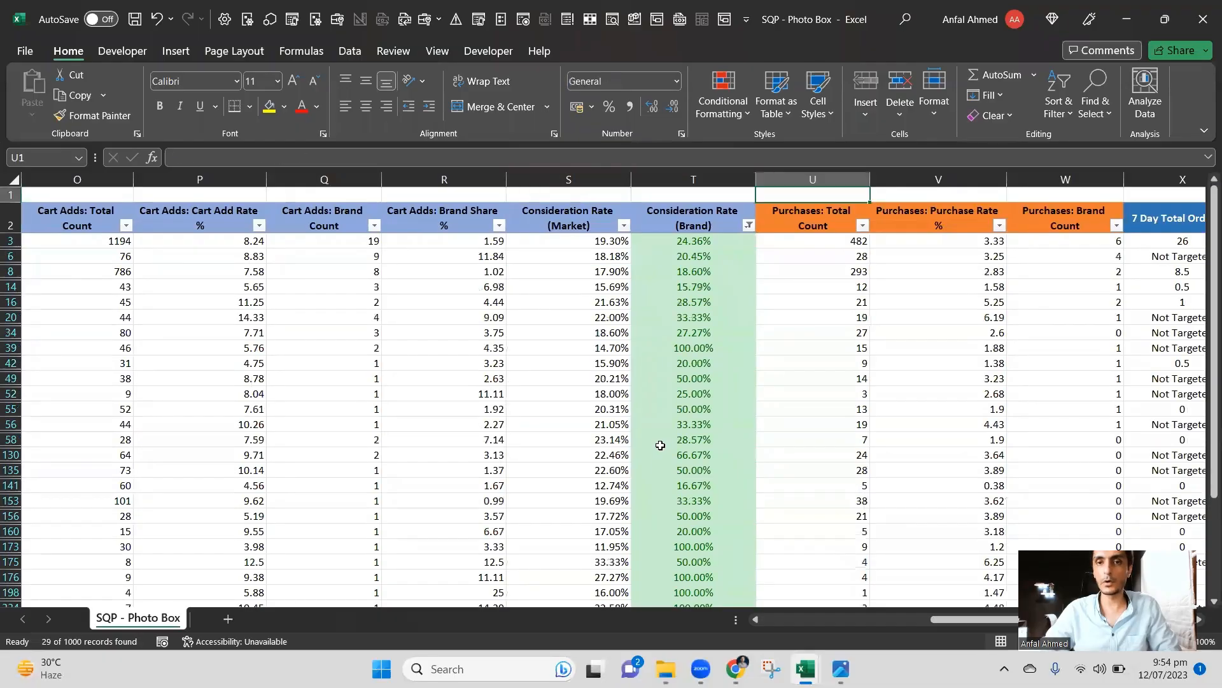
{"action": "key", "text": "Down"}
{"action": "key", "text": "Right"}
{"action": "key", "text": "Left"}
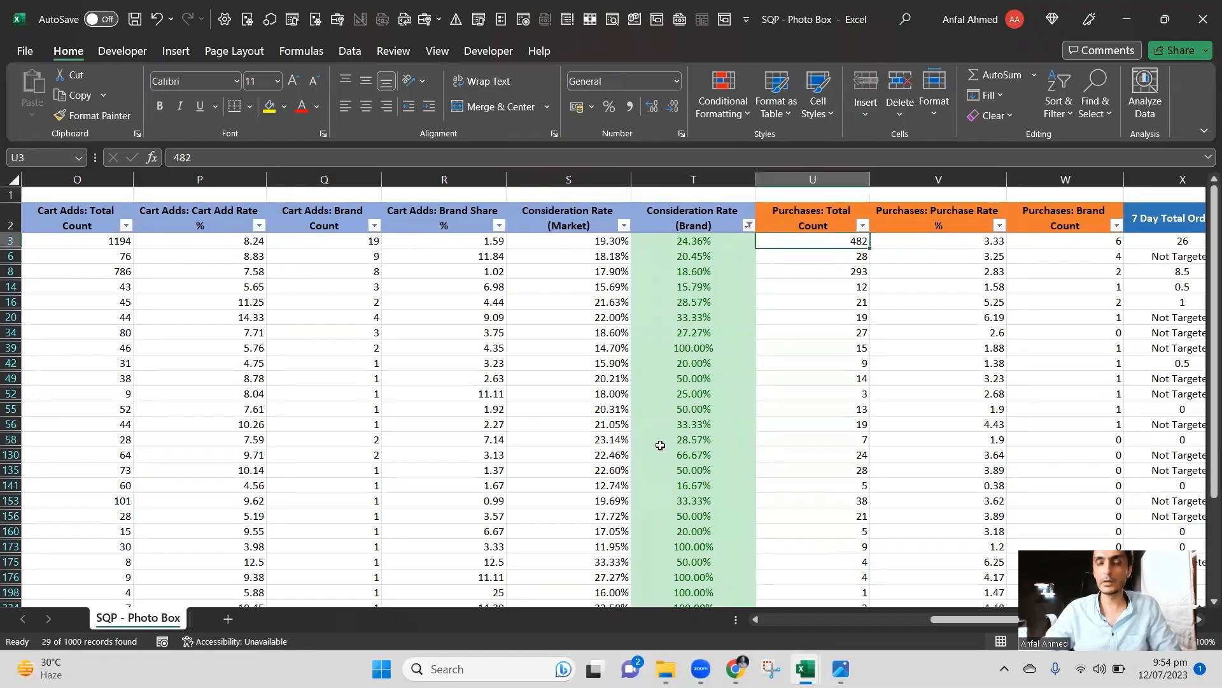
{"action": "key", "text": "Down"}
{"action": "key", "text": "Down"}
{"action": "key", "text": "Down"}
{"action": "key", "text": "Up"}
{"action": "key", "text": "Up"}
{"action": "key", "text": "Up"}
{"action": "key", "text": "Up"}
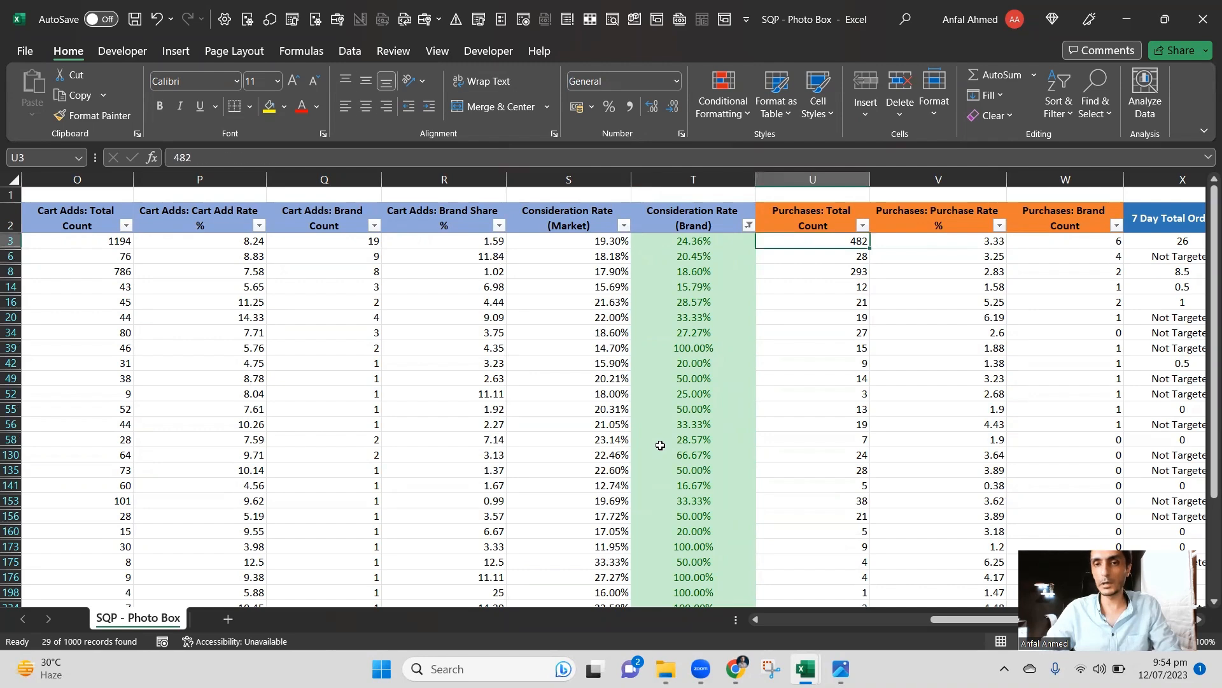
{"action": "key", "text": "Down"}
{"action": "key", "text": "Down"}
{"action": "key", "text": "Down"}
{"action": "key", "text": "Down"}
{"action": "key", "text": "Up"}
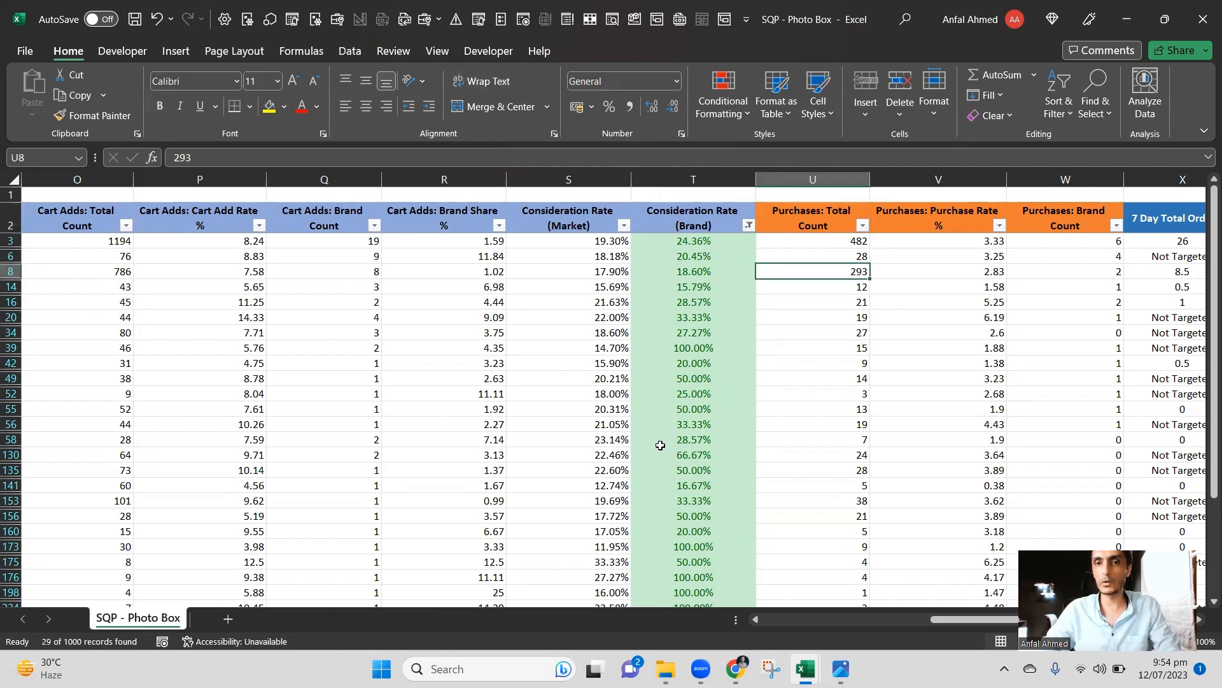
Look across row 8's purchase and conversion metrics as far as its PPC Conversion Rate.
{"action": "key", "text": "Right"}
{"action": "key", "text": "Right"}
{"action": "key", "text": "Right"}
{"action": "key", "text": "Right"}
{"action": "key", "text": "Right"}
{"action": "key", "text": "Right"}
{"action": "key", "text": "Right"}
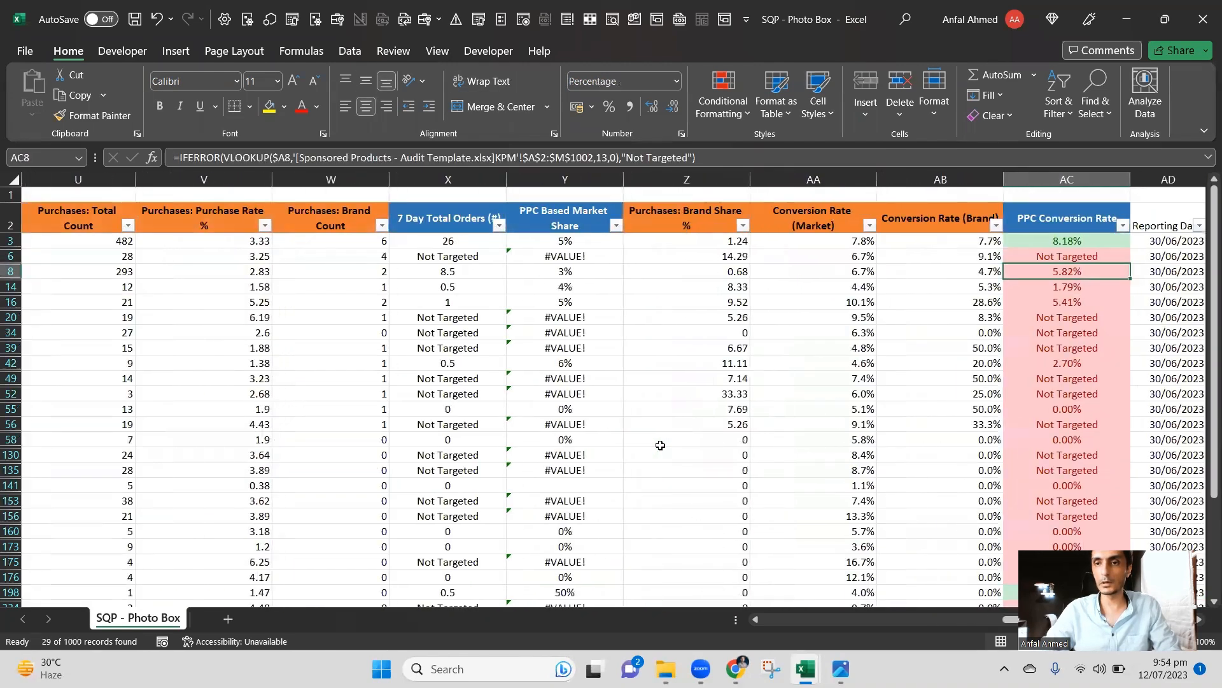
Return across row 8's purchase metrics to compare its market and brand consideration rates.
{"action": "key", "text": "Left"}
{"action": "key", "text": "Left"}
{"action": "key", "text": "Left"}
{"action": "key", "text": "Left"}
{"action": "key", "text": "Left"}
{"action": "key", "text": "Left"}
{"action": "key", "text": "Left"}
{"action": "key", "text": "Left"}
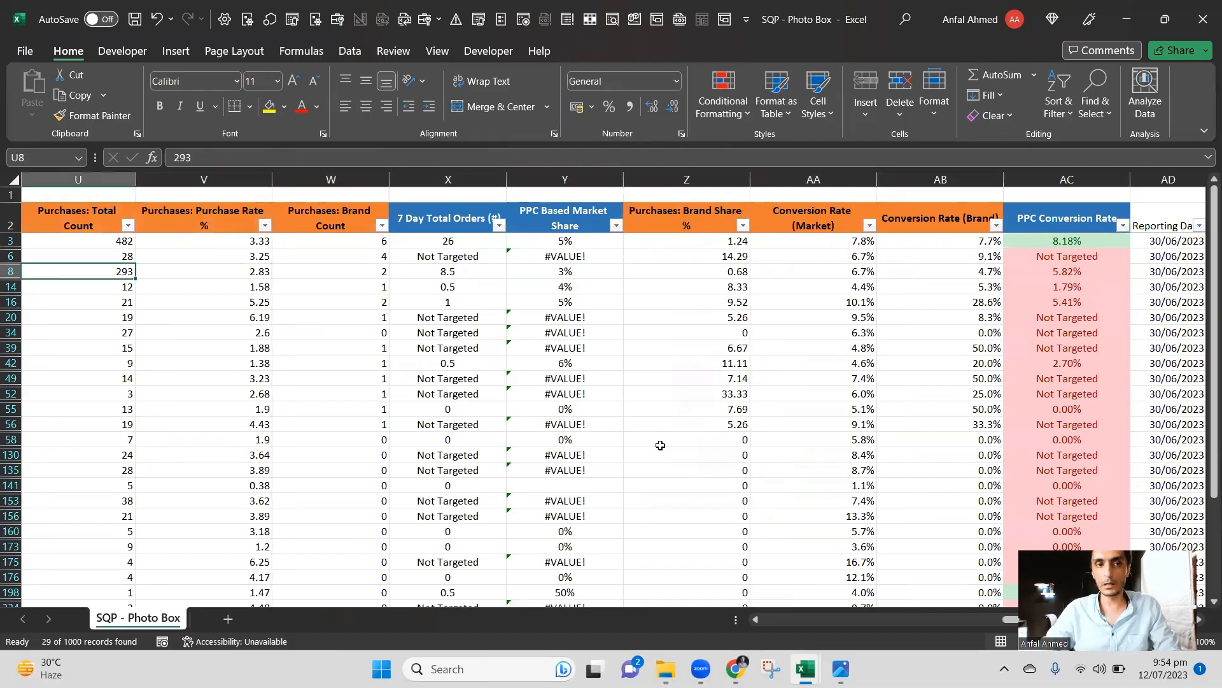
{"action": "key", "text": "Left"}
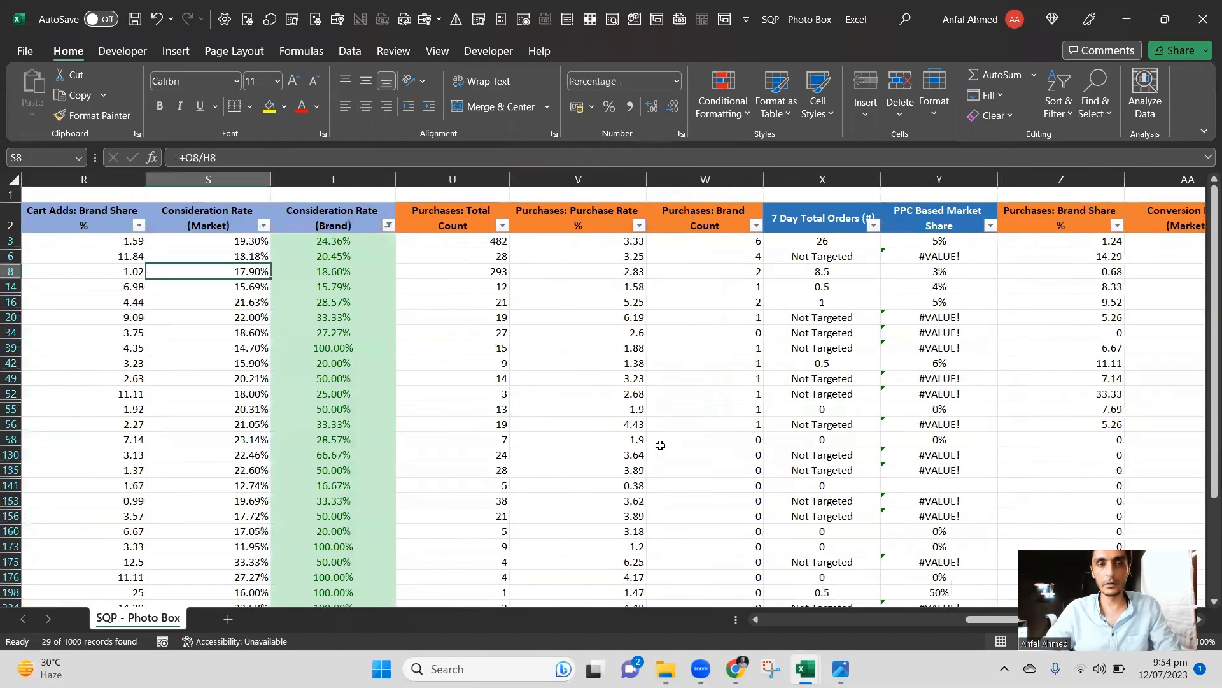
{"action": "key", "text": "Right"}
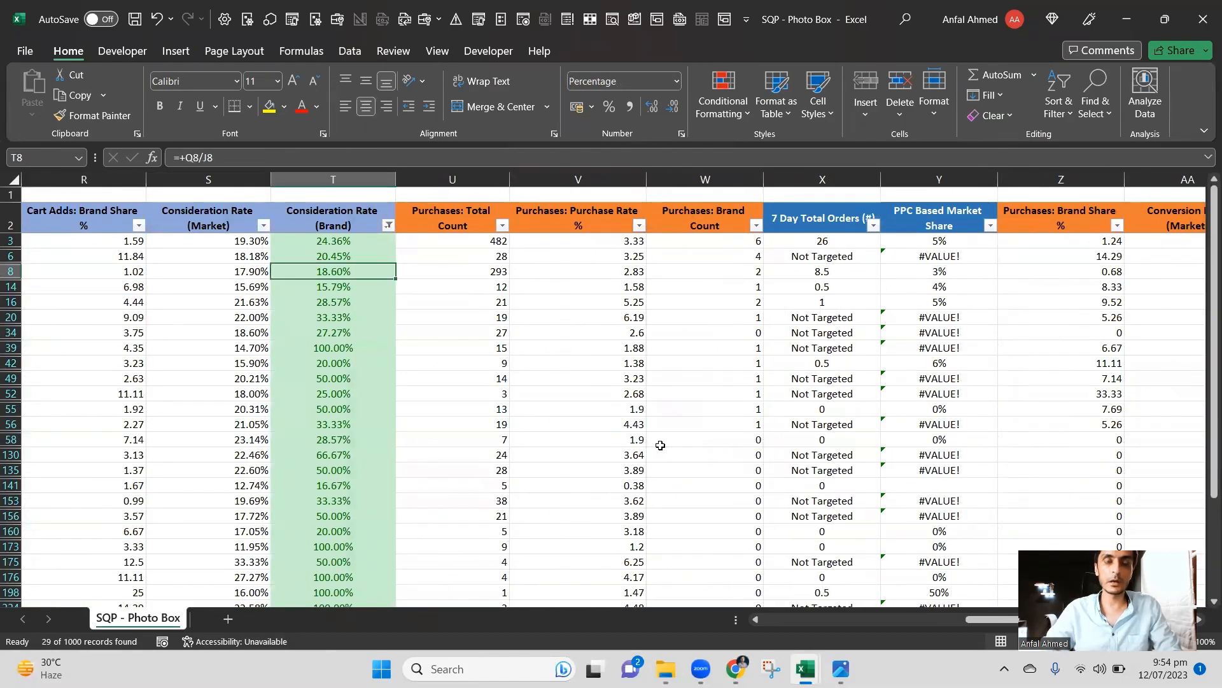
Look across row 8 from its brand consideration rate to its PPC Conversion Rate.
{"action": "key", "text": "Right"}
{"action": "key", "text": "Right"}
{"action": "key", "text": "Right"}
{"action": "key", "text": "Right"}
{"action": "key", "text": "Right"}
{"action": "key", "text": "Right"}
{"action": "key", "text": "Right"}
{"action": "key", "text": "Right"}
{"action": "key", "text": "Right"}
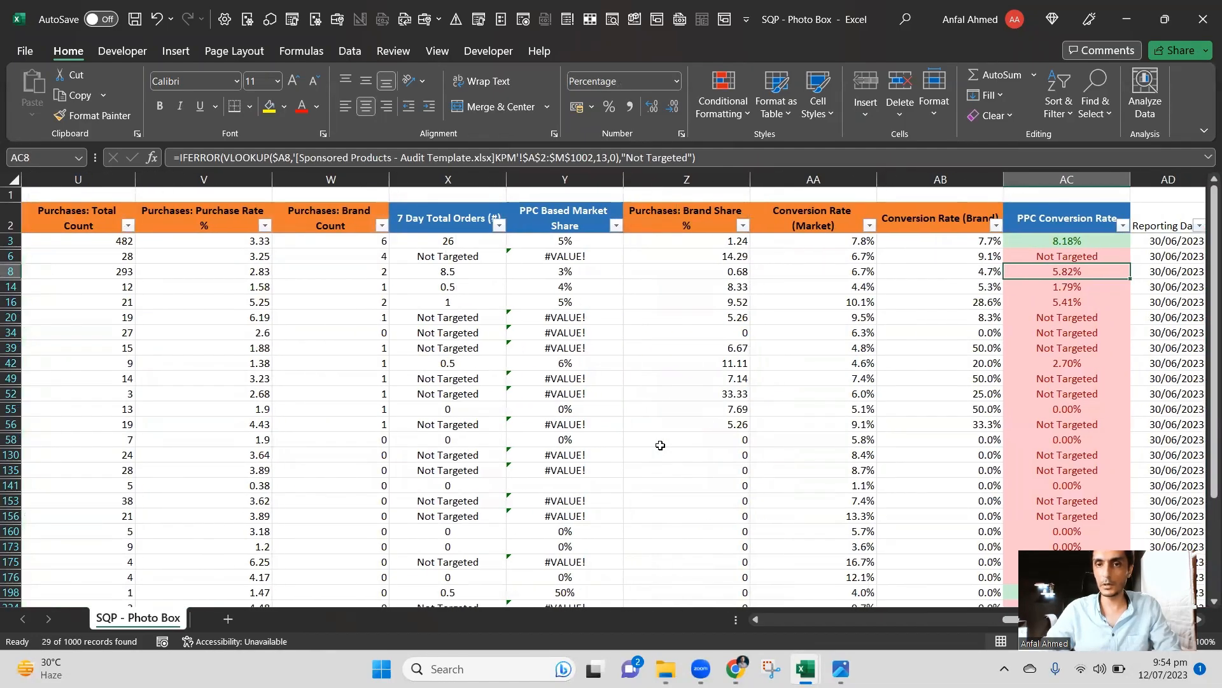
Review row 8's conversion and order metrics back to Purchases: Total Count and Purchases: Purchase Rate %.
{"action": "key", "text": "Left"}
{"action": "key", "text": "Left"}
{"action": "key", "text": "Left"}
{"action": "key", "text": "Left"}
{"action": "key", "text": "Left"}
{"action": "key", "text": "Left"}
{"action": "key", "text": "Left"}
{"action": "key", "text": "Left"}
{"action": "key", "text": "Left"}
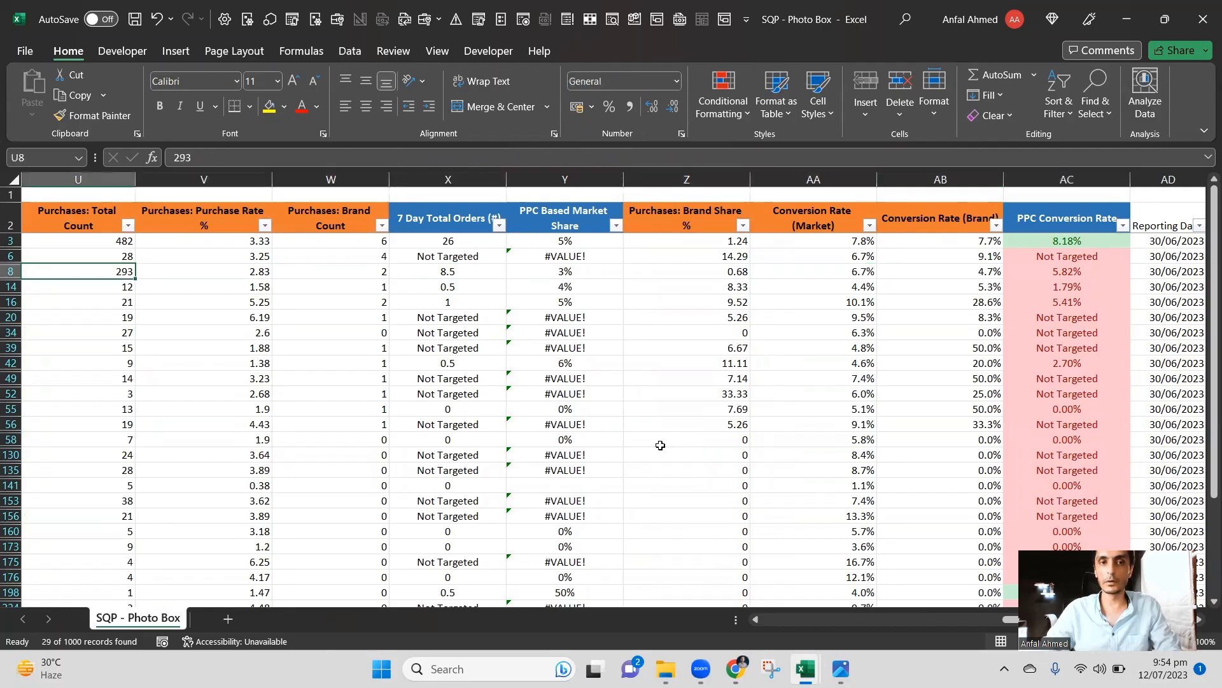
{"action": "key", "text": "Right"}
{"action": "key", "text": "Right"}
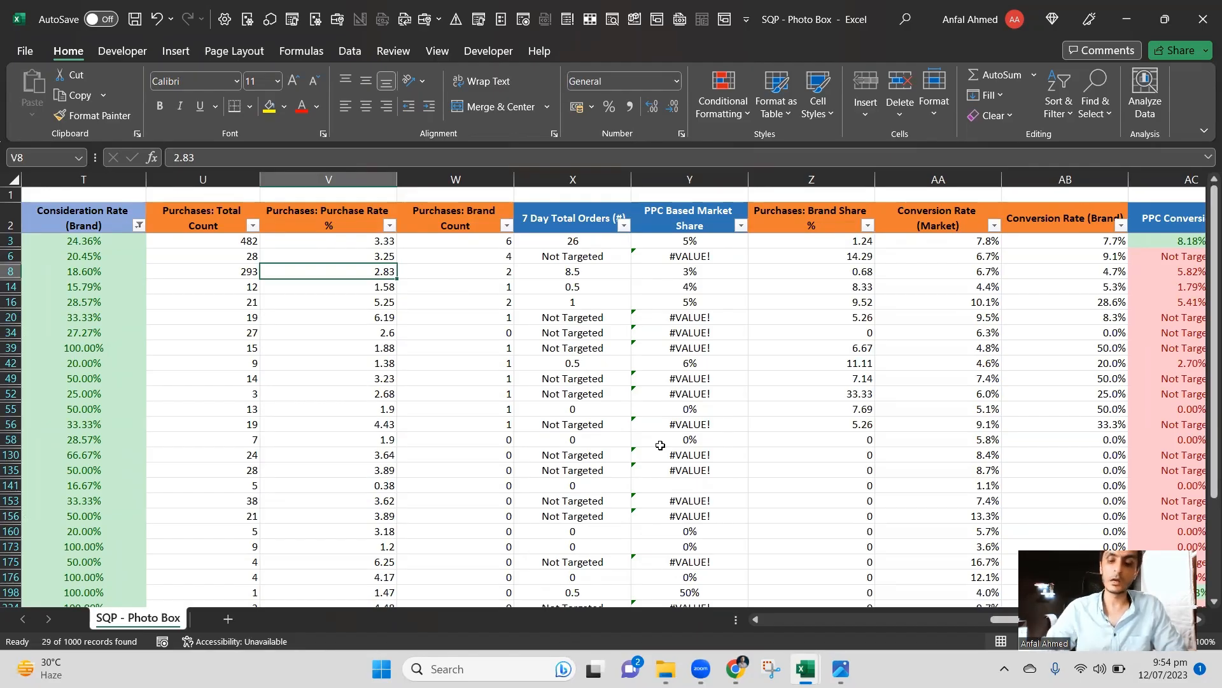
Examine the Consideration Rate (Brand) values of the filtered rows from row 8 down to row 135.
{"action": "key", "text": "Left"}
{"action": "key", "text": "Left"}
{"action": "key", "text": "Down"}
{"action": "key", "text": "Down"}
{"action": "key", "text": "Down"}
{"action": "key", "text": "Down"}
{"action": "key", "text": "Down"}
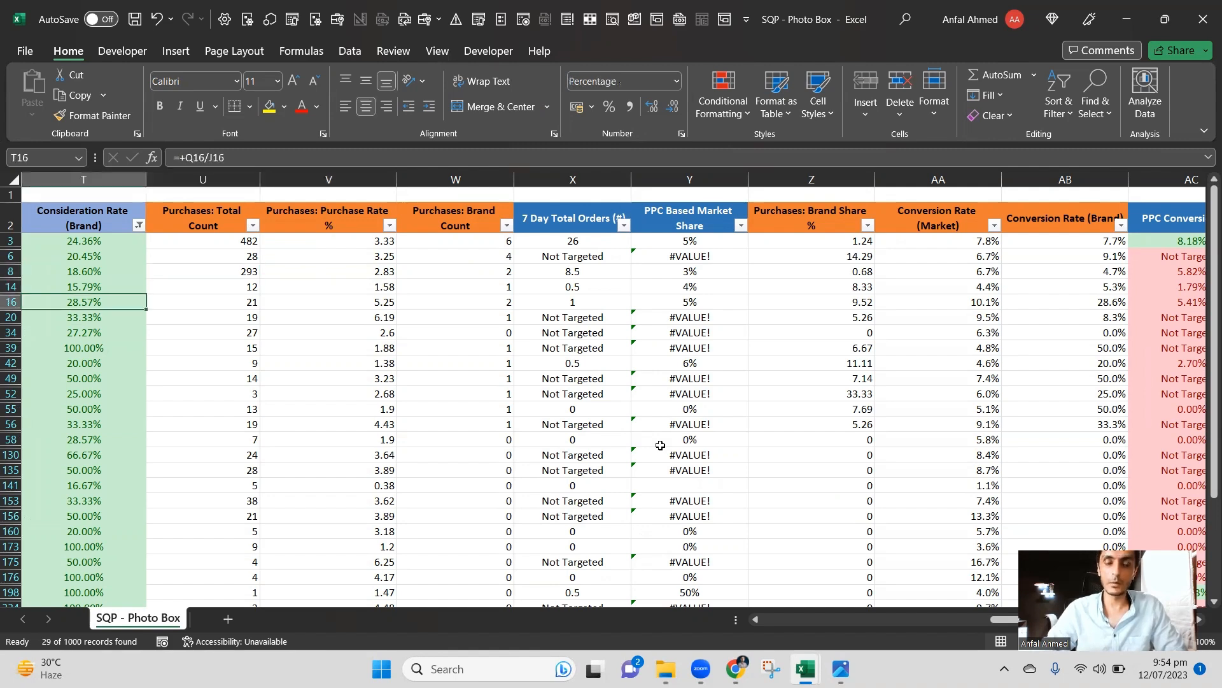
{"action": "key", "text": "Down"}
{"action": "key", "text": "Down"}
{"action": "key", "text": "Down"}
{"action": "key", "text": "Down"}
{"action": "key", "text": "Down"}
{"action": "key", "text": "Down"}
{"action": "key", "text": "Down"}
{"action": "key", "text": "Down"}
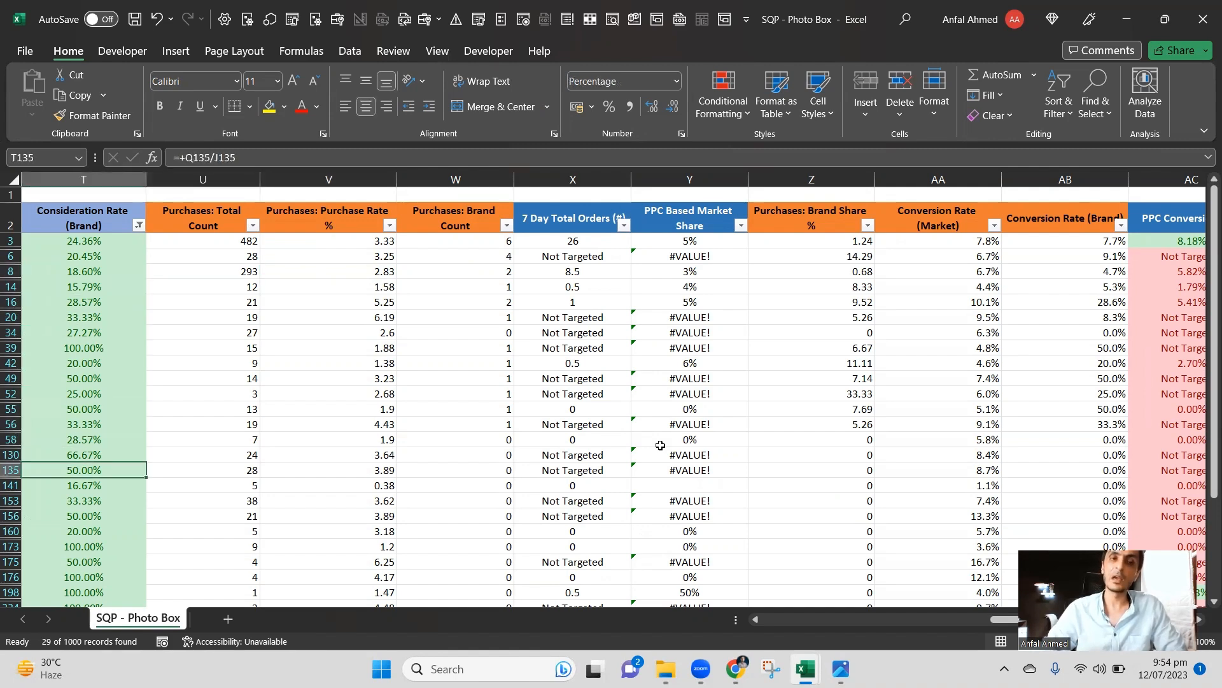
Trace row 135 back across its cart, click and impression metrics to its search query.
{"action": "key", "text": "Left"}
{"action": "key", "text": "Left"}
{"action": "key", "text": "Left"}
{"action": "key", "text": "Left"}
{"action": "key", "text": "Left"}
{"action": "key", "text": "Left"}
{"action": "key", "text": "Left"}
{"action": "key", "text": "Left"}
{"action": "key", "text": "Left"}
{"action": "key", "text": "Left"}
{"action": "key", "text": "Left"}
{"action": "key", "text": "Left"}
{"action": "key", "text": "Left"}
{"action": "key", "text": "Left"}
{"action": "key", "text": "Left"}
{"action": "key", "text": "Left"}
{"action": "key", "text": "Left"}
{"action": "key", "text": "Left"}
{"action": "key", "text": "Left"}
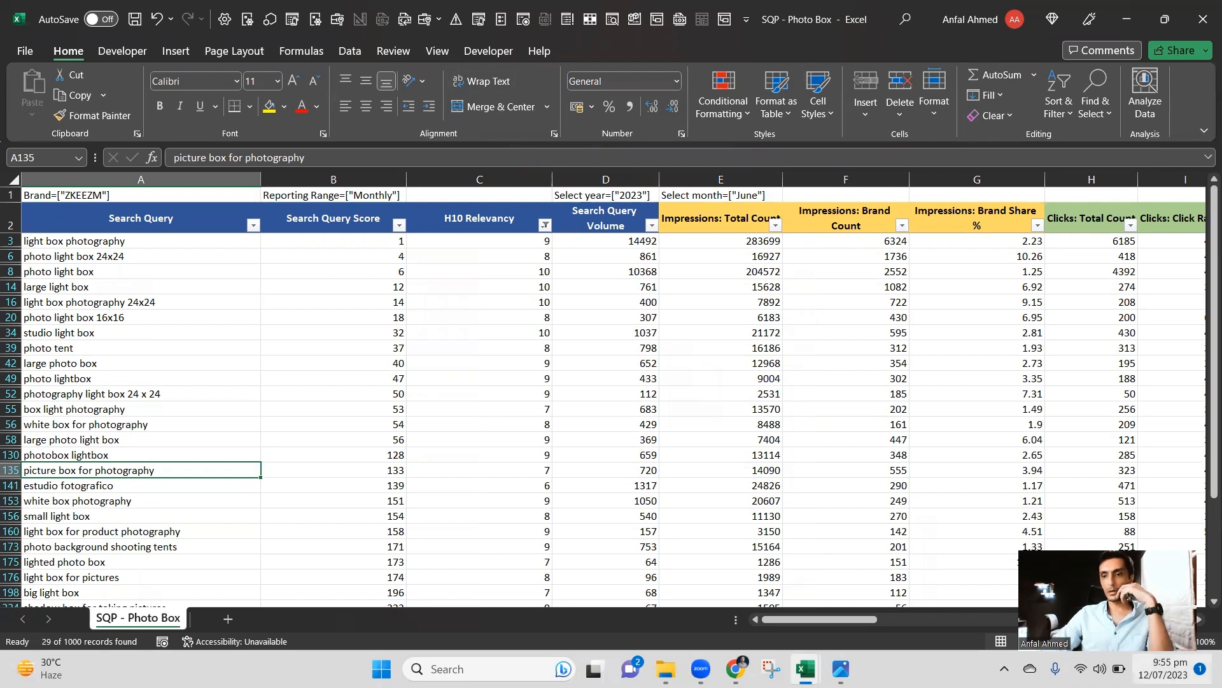
{"action": "left_click", "coordinate": [1183, 668]}
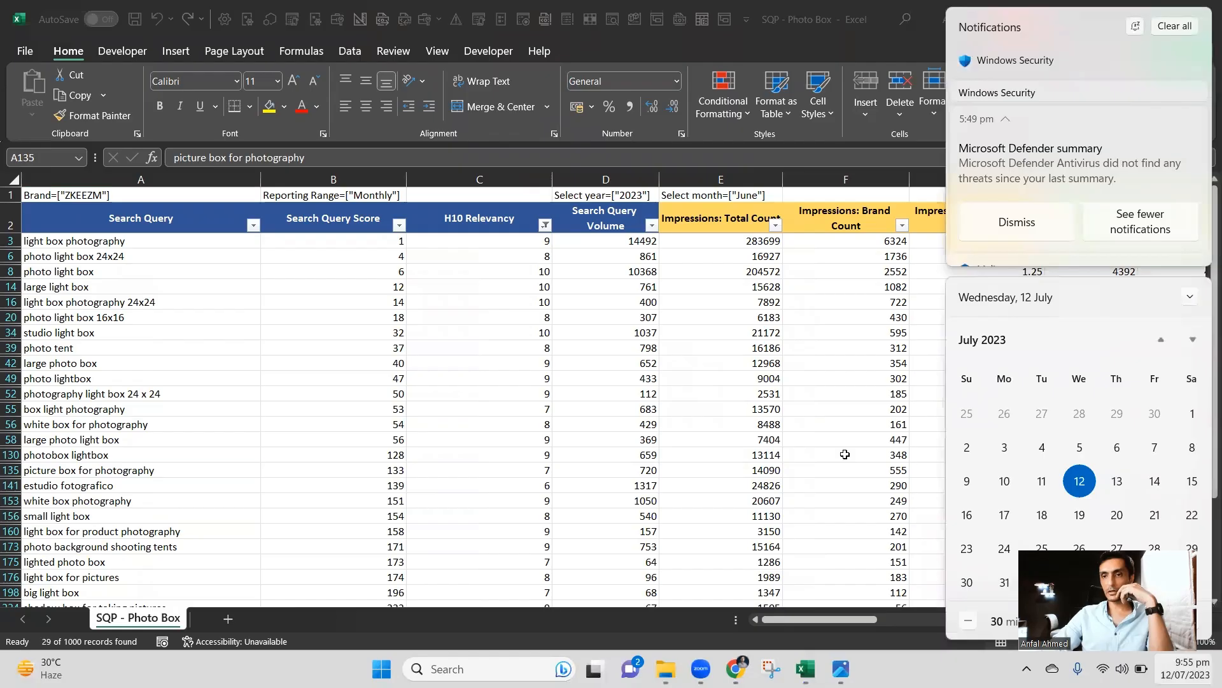
{"action": "left_click", "coordinate": [844, 454]}
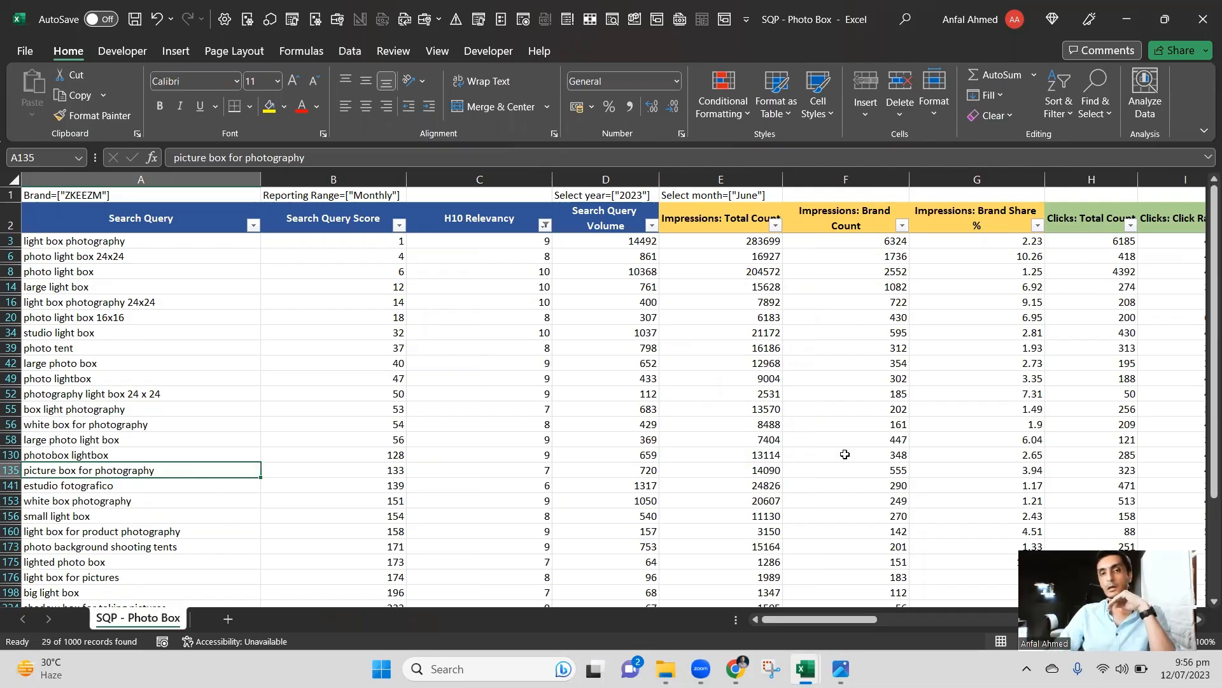
Look across row 135, "picture box for photography", from its search query to Purchases: Brand Count.
{"action": "key", "text": "Right"}
{"action": "key", "text": "Right"}
{"action": "key", "text": "Right"}
{"action": "key", "text": "Right"}
{"action": "key", "text": "Right"}
{"action": "key", "text": "Right"}
{"action": "key", "text": "Right"}
{"action": "key", "text": "Right"}
{"action": "key", "text": "Right"}
{"action": "key", "text": "Right"}
{"action": "key", "text": "Right"}
{"action": "key", "text": "Right"}
{"action": "key", "text": "Right"}
{"action": "key", "text": "Right"}
{"action": "key", "text": "Right"}
{"action": "key", "text": "Right"}
{"action": "key", "text": "Right"}
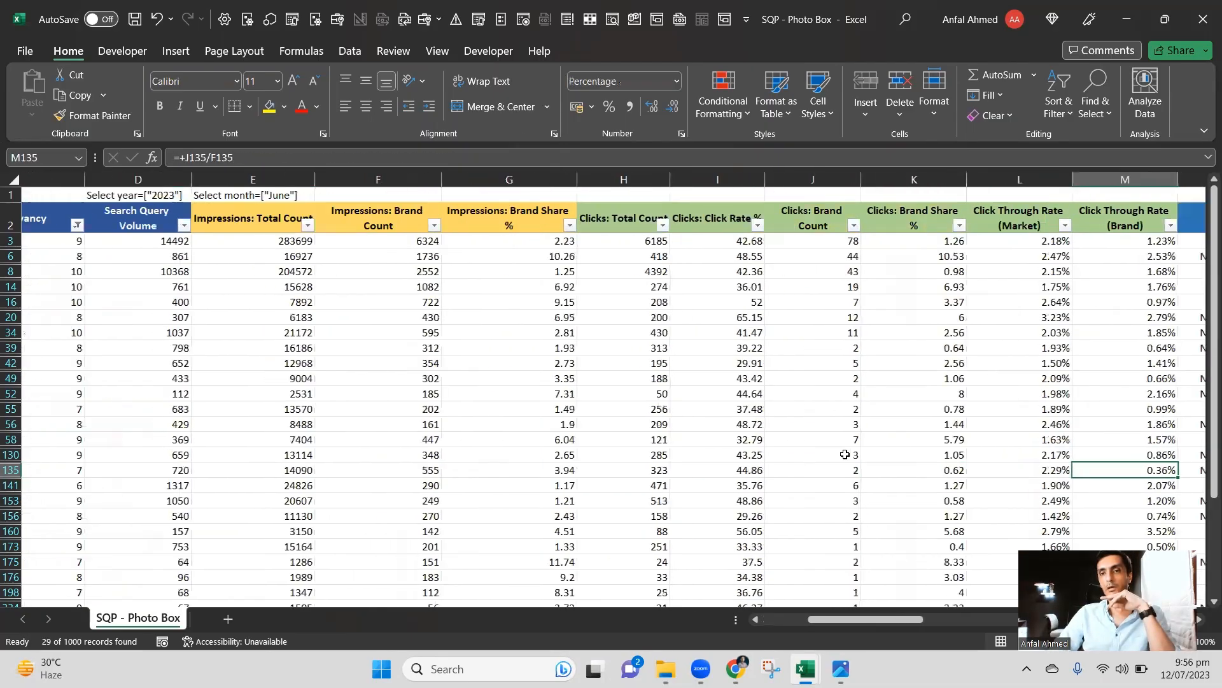
{"action": "key", "text": "Right"}
{"action": "key", "text": "Right"}
{"action": "key", "text": "Right"}
{"action": "key", "text": "Right"}
{"action": "key", "text": "Right"}
{"action": "key", "text": "Right"}
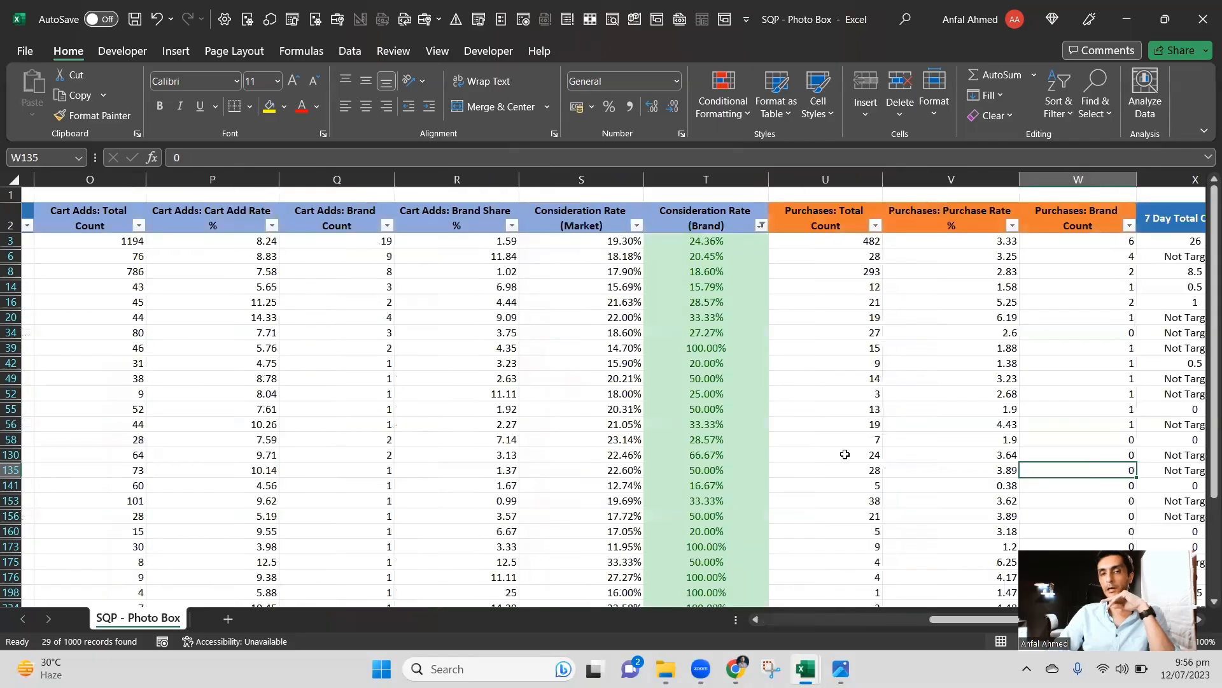
Examine row 135's purchase metrics and market and brand conversion rates through to its PPC Conversion Rate.
{"action": "key", "text": "Left"}
{"action": "key", "text": "Left"}
{"action": "key", "text": "Right"}
{"action": "key", "text": "Right"}
{"action": "key", "text": "Left"}
{"action": "key", "text": "Left"}
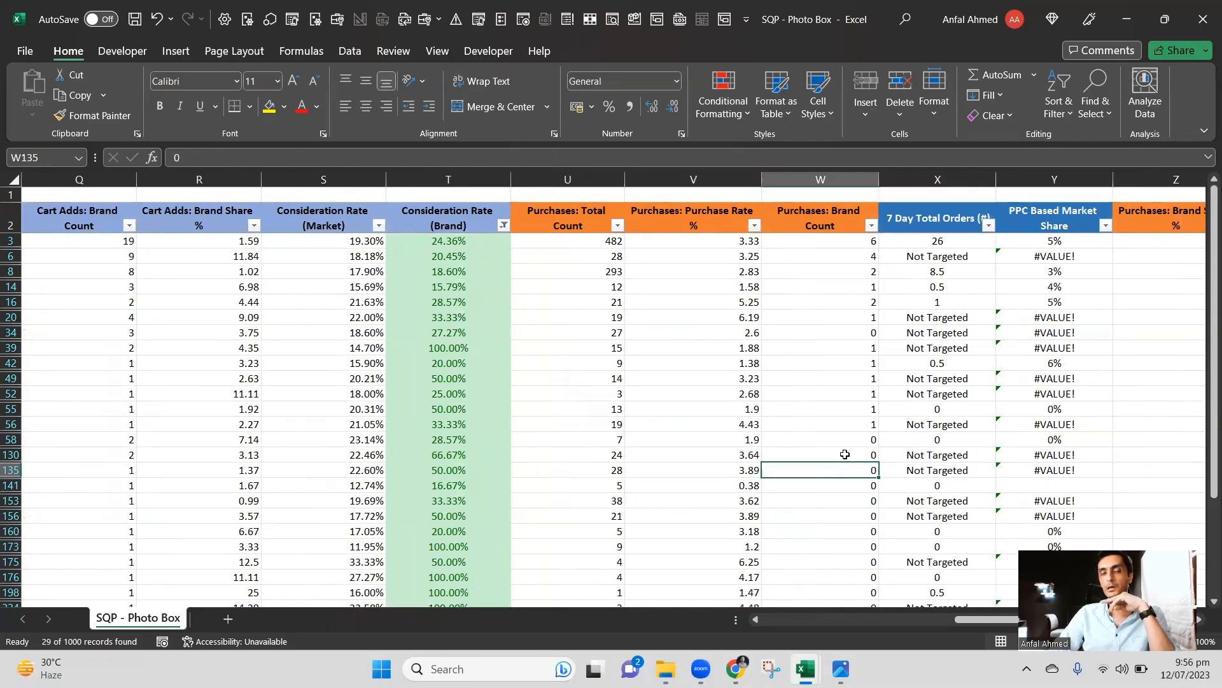
{"action": "key", "text": "Right"}
{"action": "key", "text": "Right"}
{"action": "key", "text": "Right"}
{"action": "key", "text": "Right"}
{"action": "key", "text": "Right"}
{"action": "key", "text": "Right"}
{"action": "key", "text": "Right"}
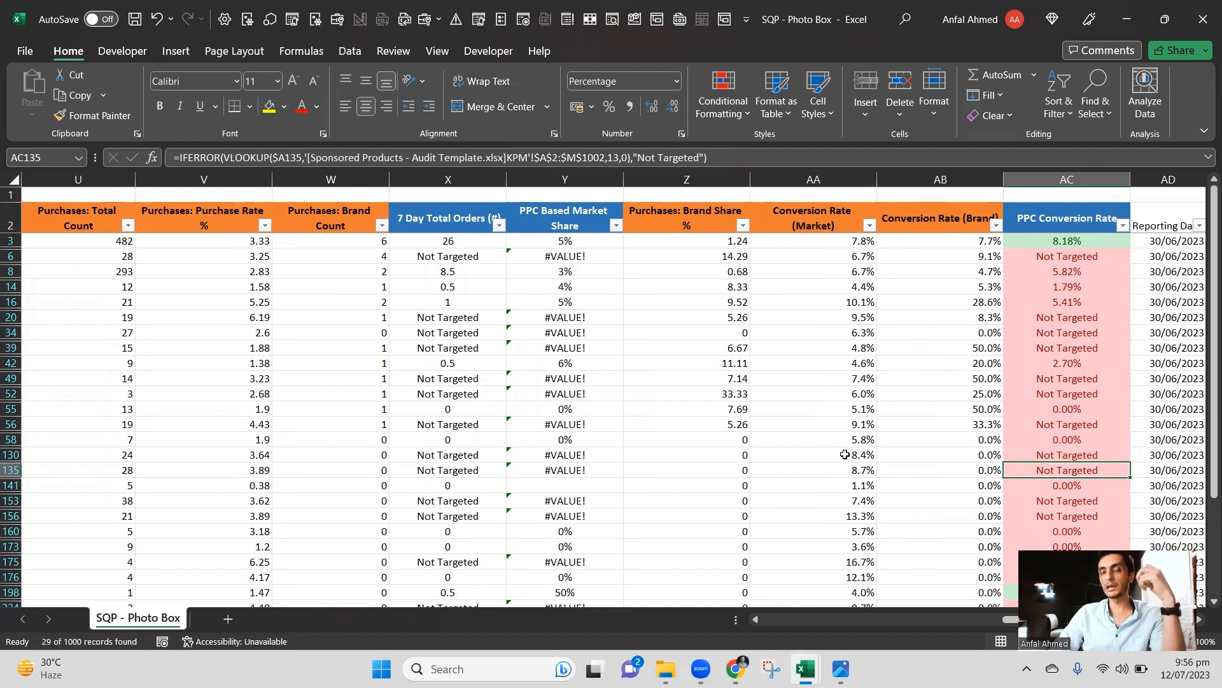
Check row 135's PPC Based Market Share, and examine the 7 Day Total Orders values up to the first filtered rows.
{"action": "key", "text": "Left"}
{"action": "key", "text": "Left"}
{"action": "key", "text": "Left"}
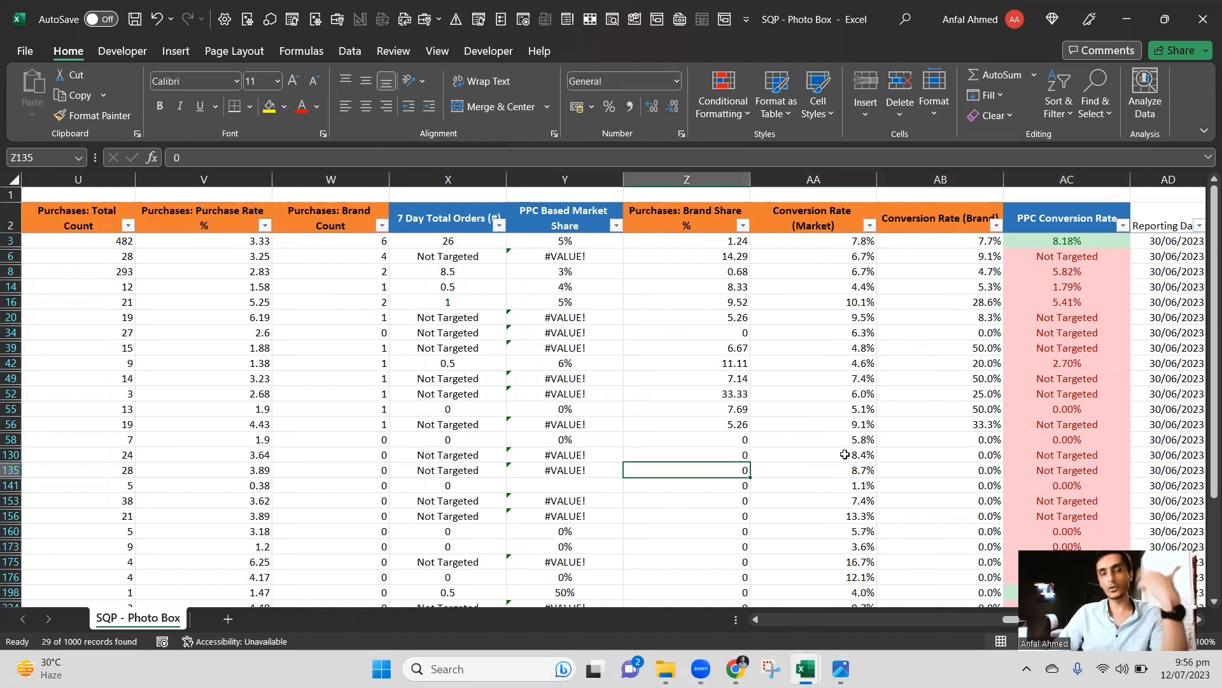
{"action": "key", "text": "Left"}
{"action": "key", "text": "Left"}
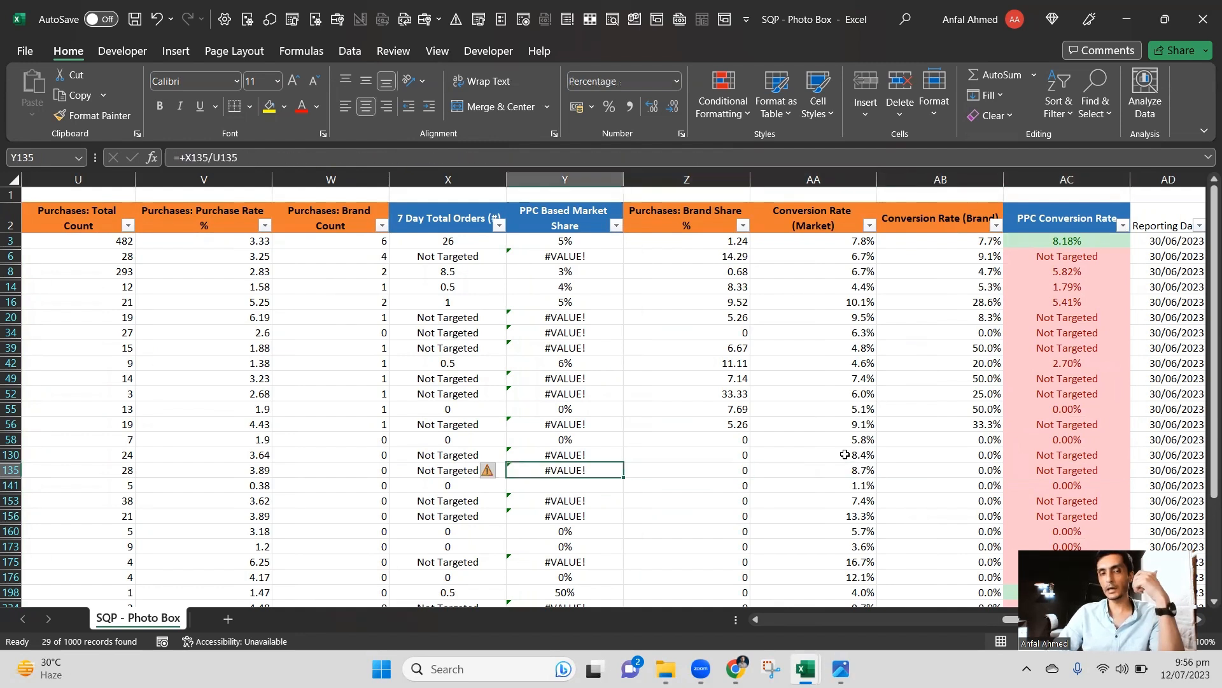
{"action": "key", "text": "Up"}
{"action": "key", "text": "Up"}
{"action": "key", "text": "Up"}
{"action": "key", "text": "Up"}
{"action": "key", "text": "Up"}
{"action": "key", "text": "Up"}
{"action": "key", "text": "Up"}
{"action": "key", "text": "Up"}
{"action": "key", "text": "Up"}
{"action": "key", "text": "Up"}
{"action": "key", "text": "Up"}
{"action": "key", "text": "Up"}
{"action": "key", "text": "Up"}
{"action": "key", "text": "Up"}
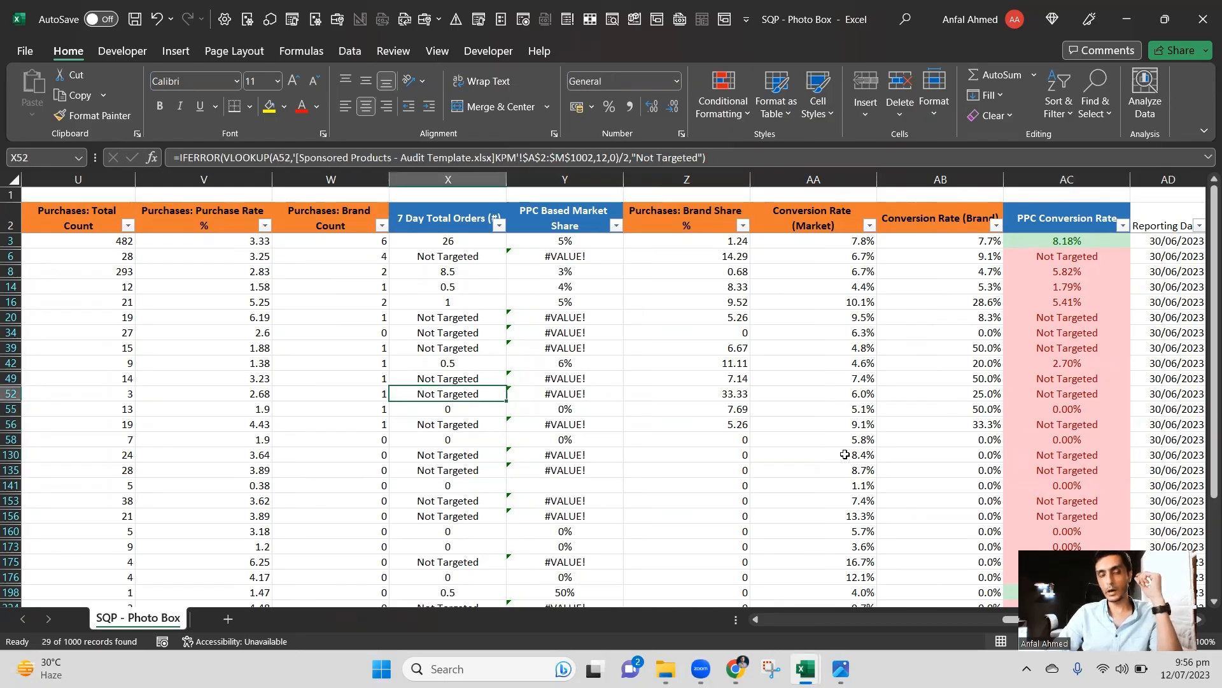
Compare Purchases: Brand Count with 7 Day Total Orders for rows 6 and 3.
{"action": "key", "text": "Left"}
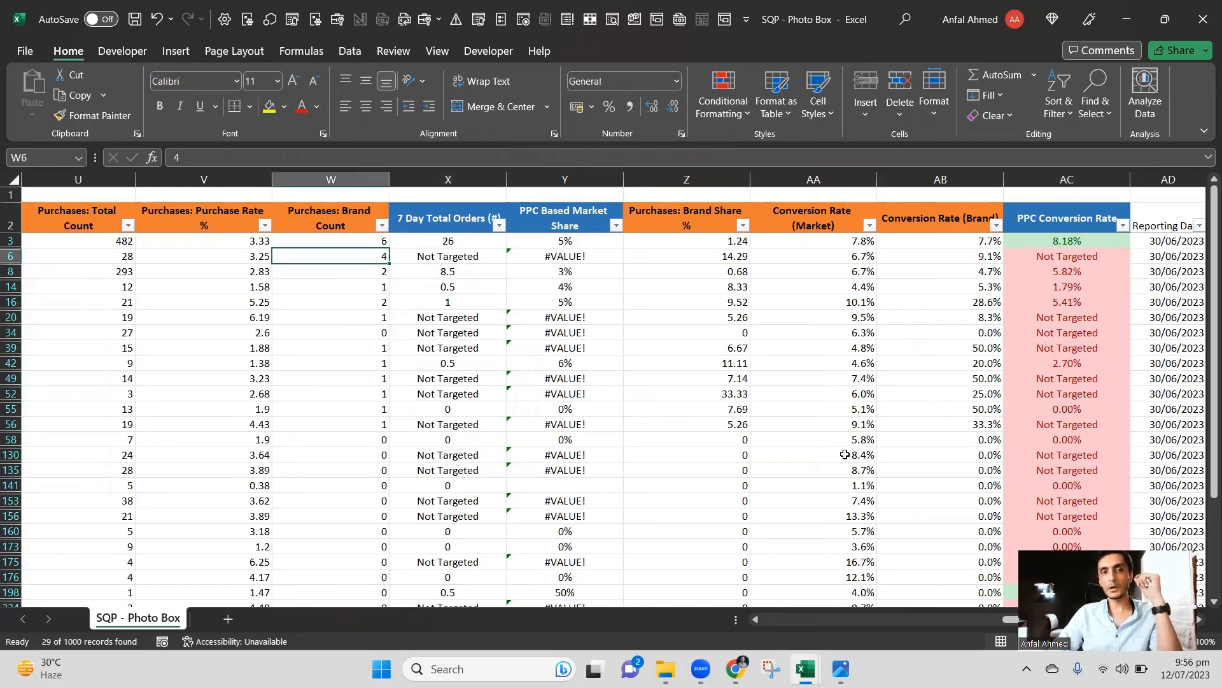
{"action": "key", "text": "Left"}
{"action": "key", "text": "Left"}
{"action": "key", "text": "Right"}
{"action": "key", "text": "Right"}
{"action": "key", "text": "Right"}
{"action": "key", "text": "Left"}
{"action": "key", "text": "Up"}
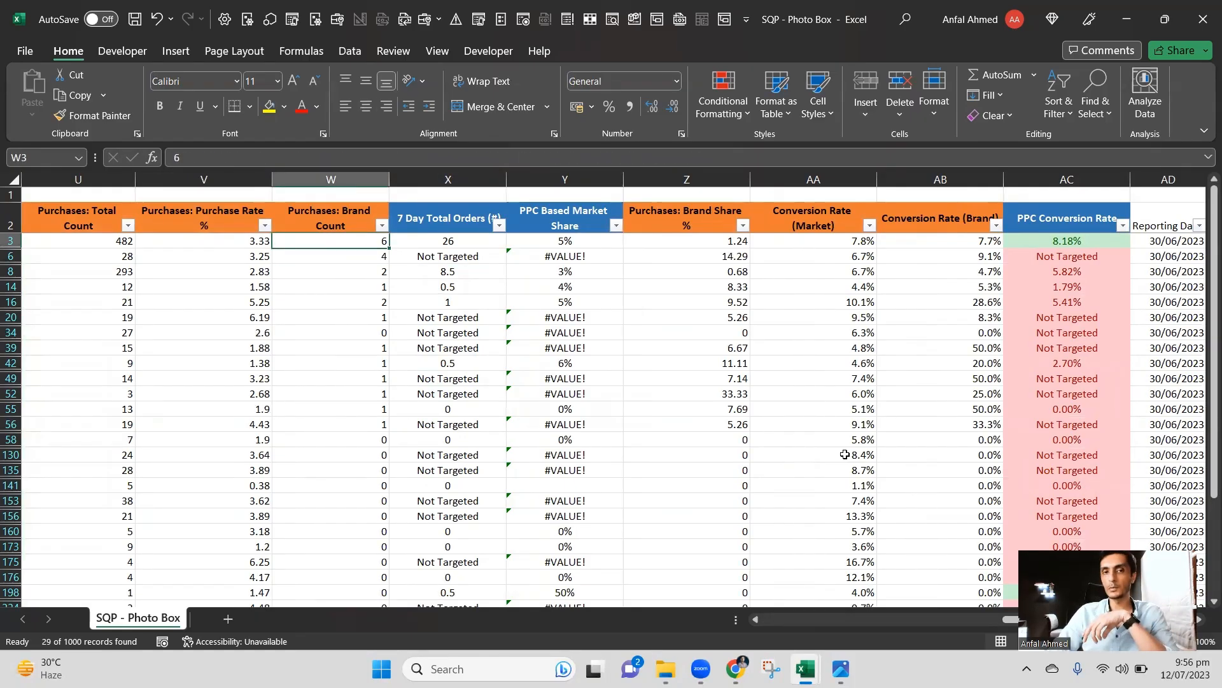
{"action": "key", "text": "Right"}
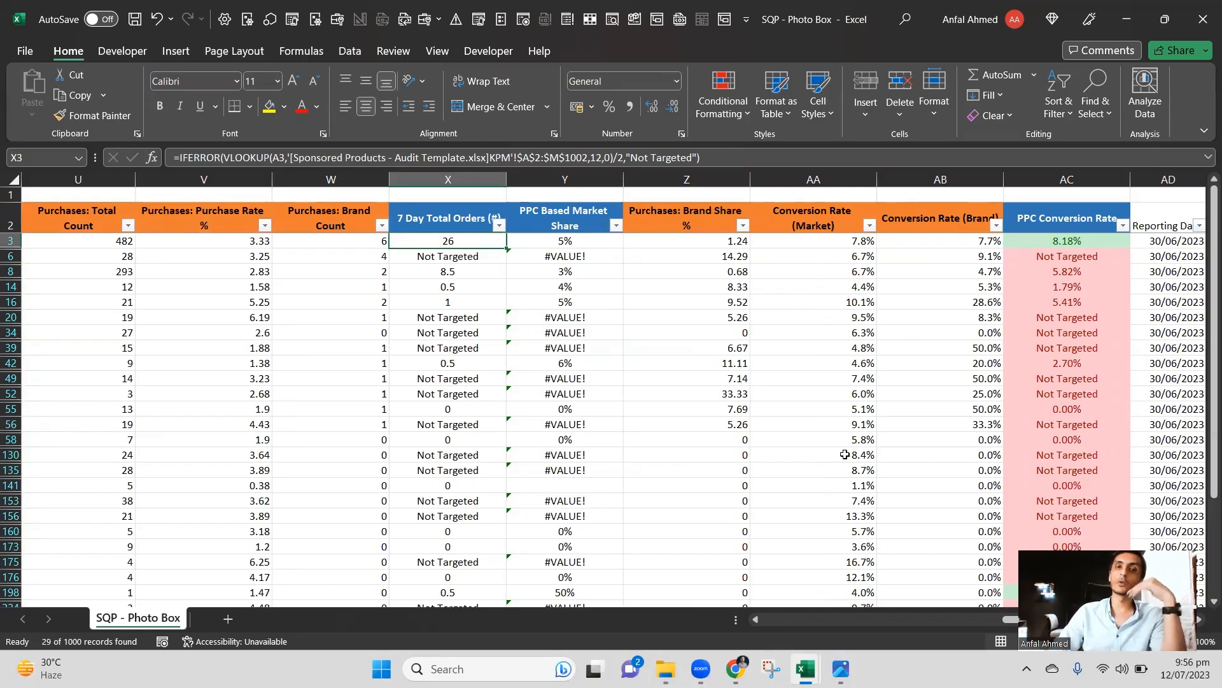
{"action": "key", "text": "Left"}
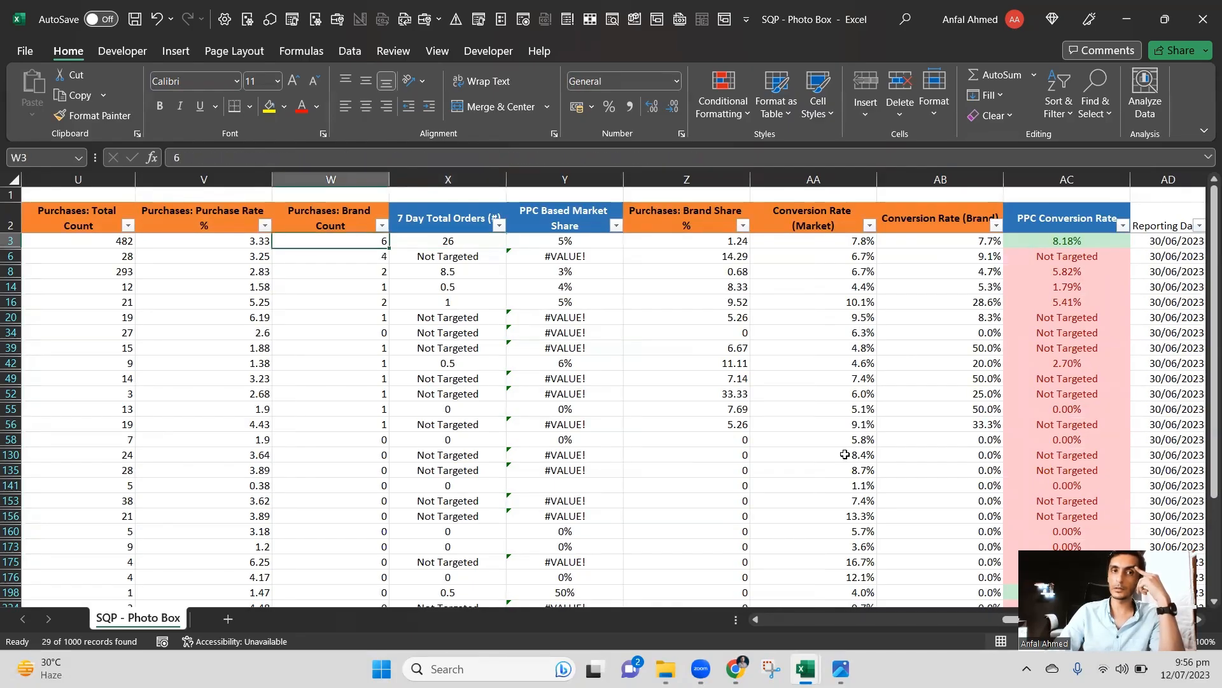
{"action": "key", "text": "Right"}
{"action": "key", "text": "Left"}
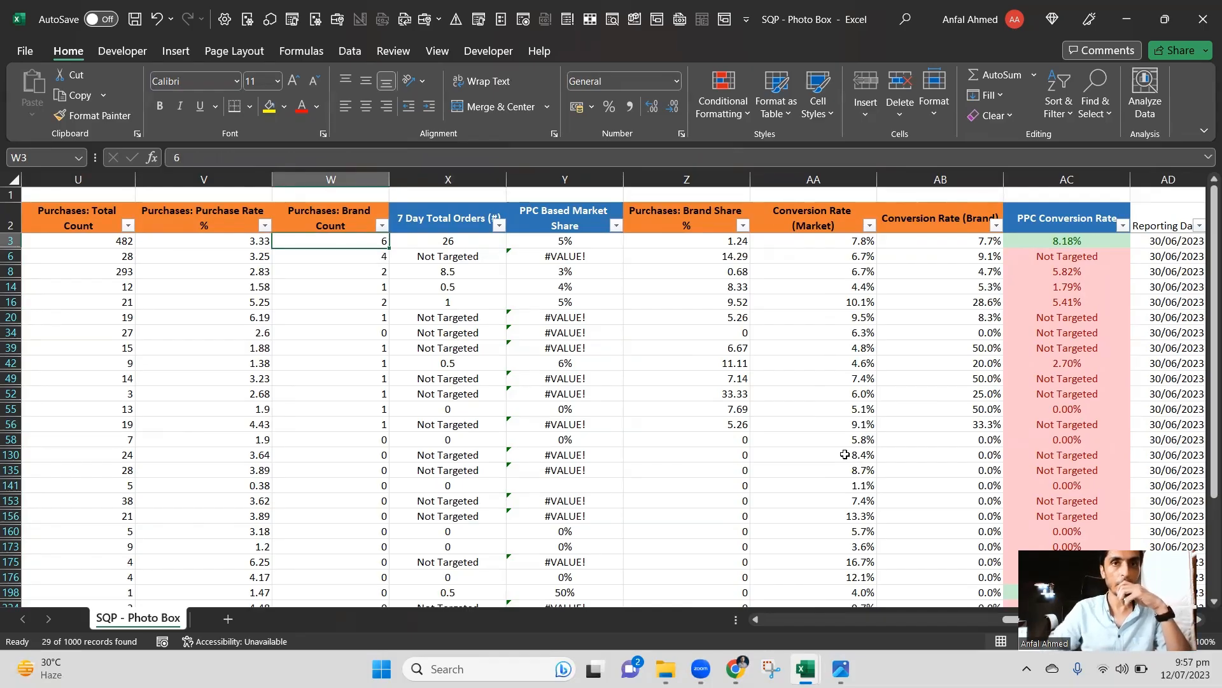
{"action": "left_click", "coordinate": [473, 76]}
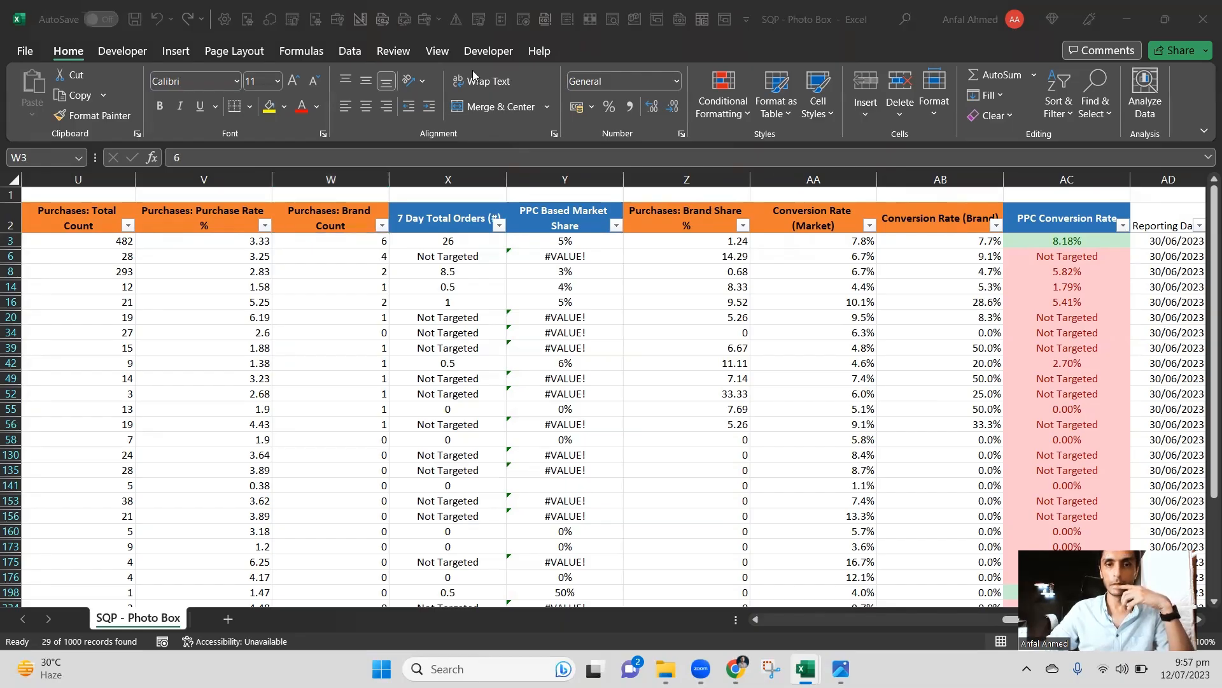